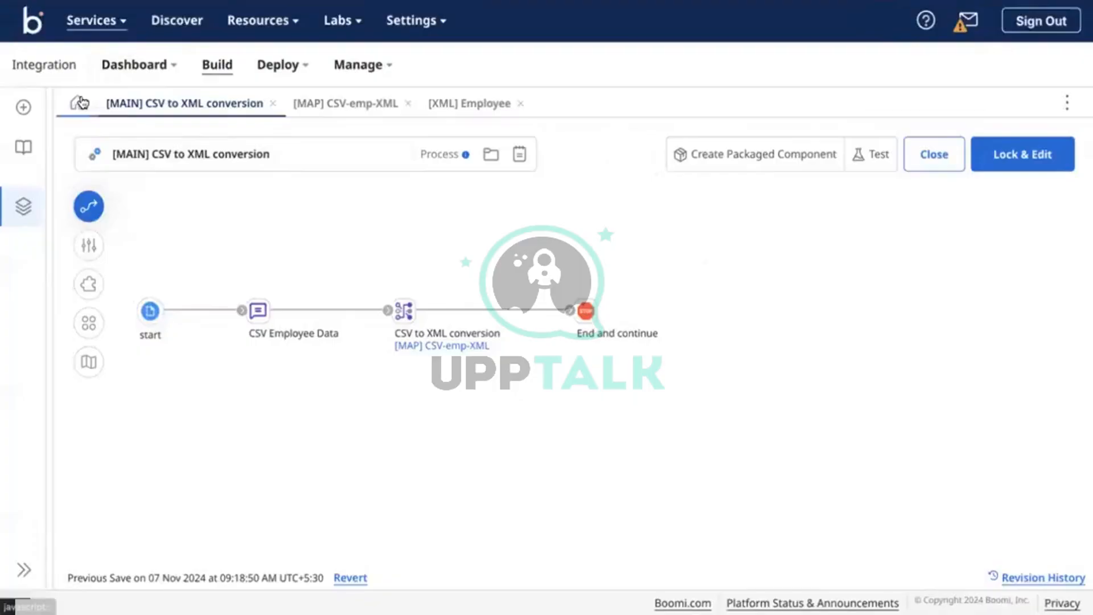
# Create a new process with a No Data start step named "start", and bring up the available connector steps.
pyautogui.click(78, 103)
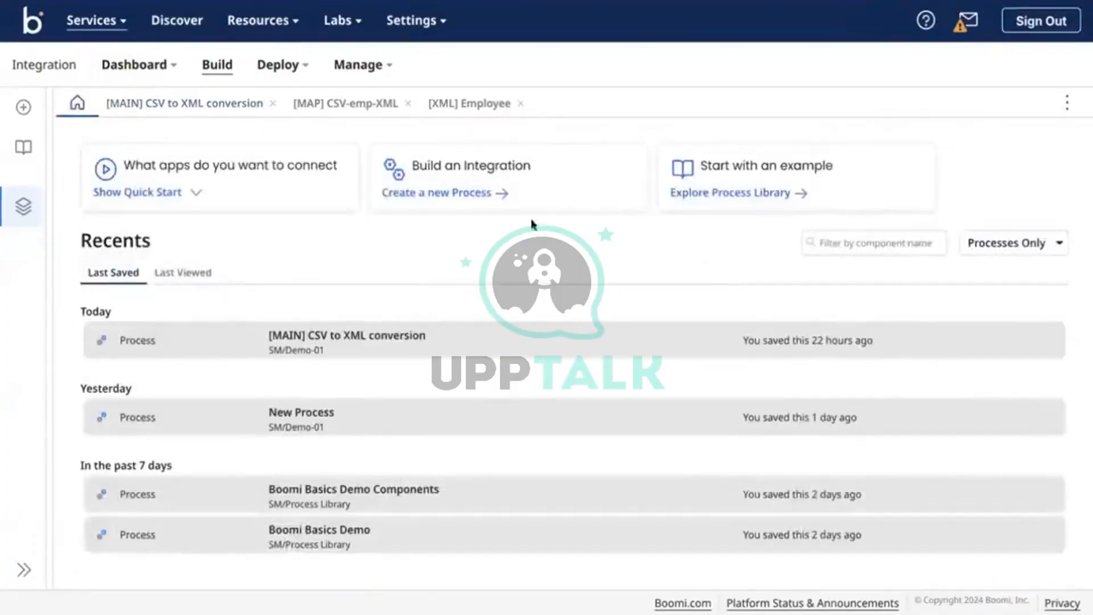
pyautogui.click(495, 194)
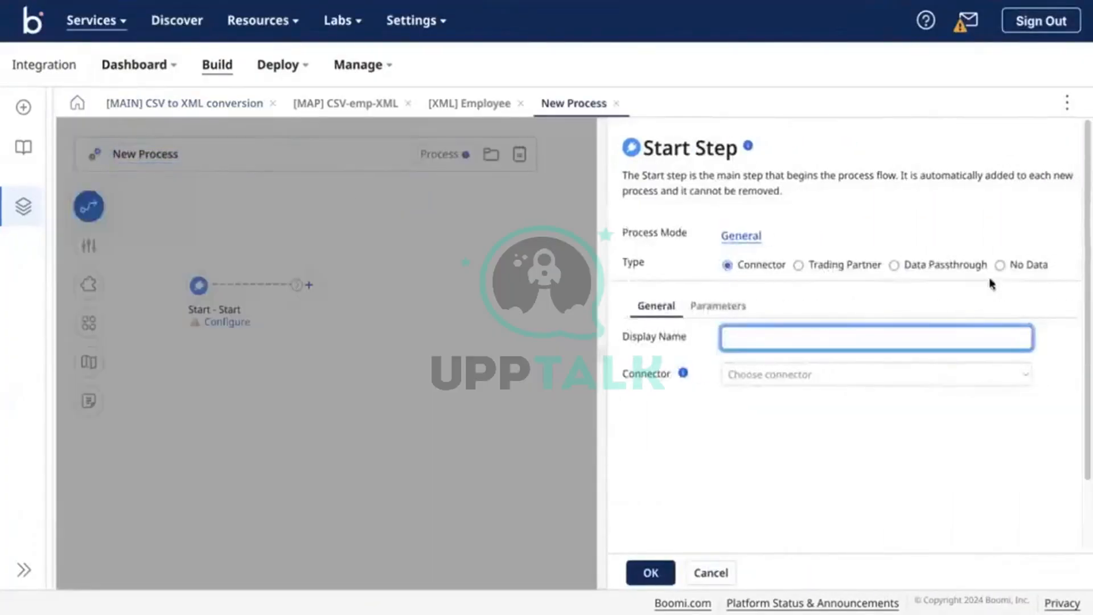
pyautogui.click(1000, 264)
pyautogui.click(854, 366)
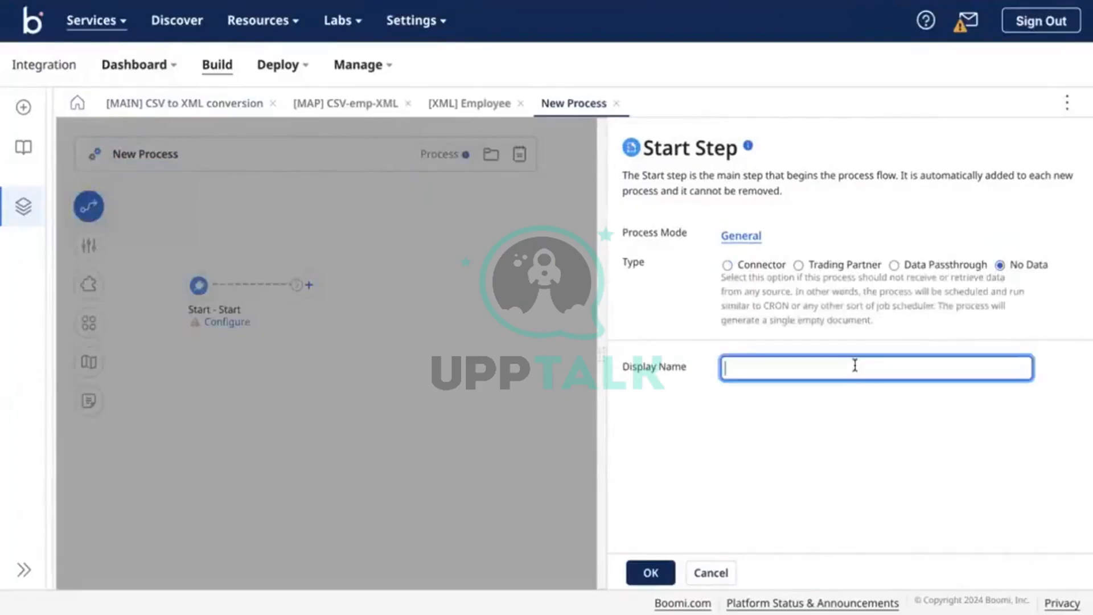
pyautogui.write('start')
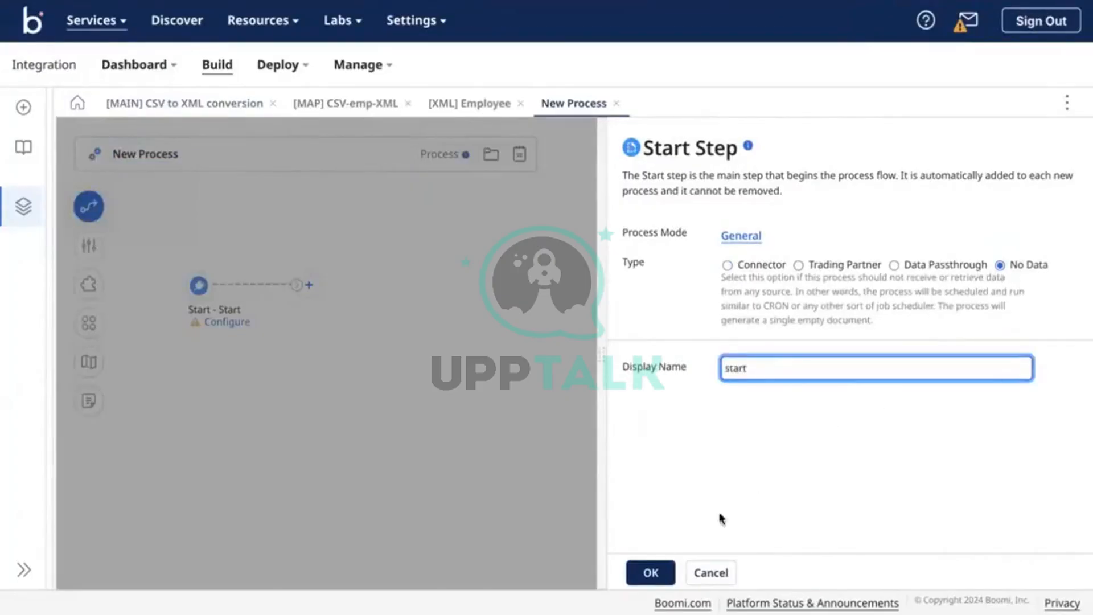
pyautogui.click(651, 572)
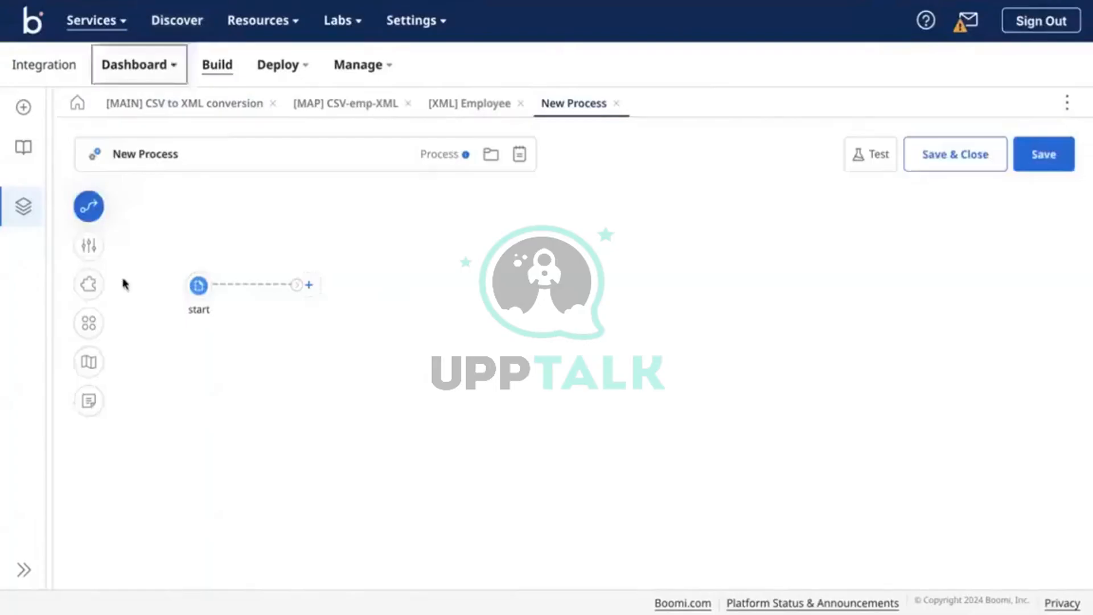
pyautogui.click(91, 211)
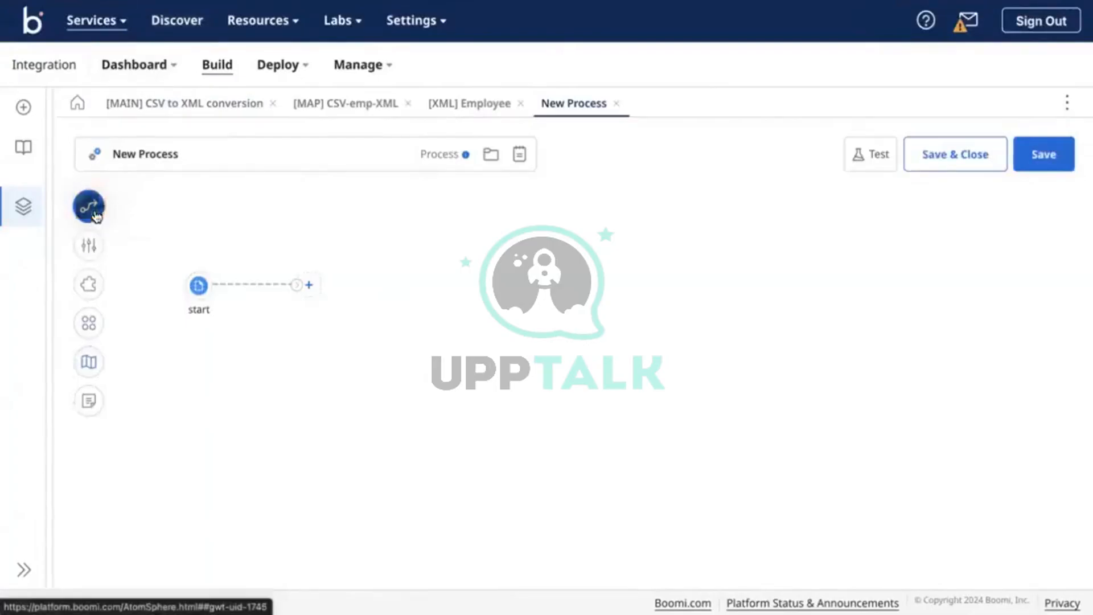
pyautogui.click(176, 259)
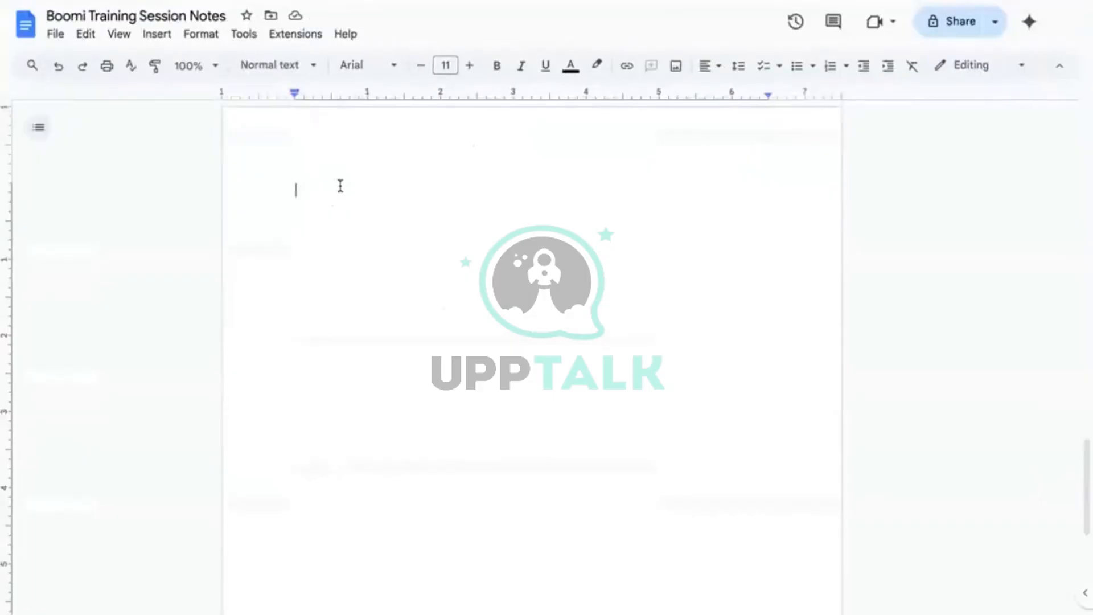
# Switch to the Boomi Training Session Notes in Google Docs and write "Connection - creds, URLs" and "Action - GET, POST, PUT, etc" on separate lines.
pyautogui.write('C')
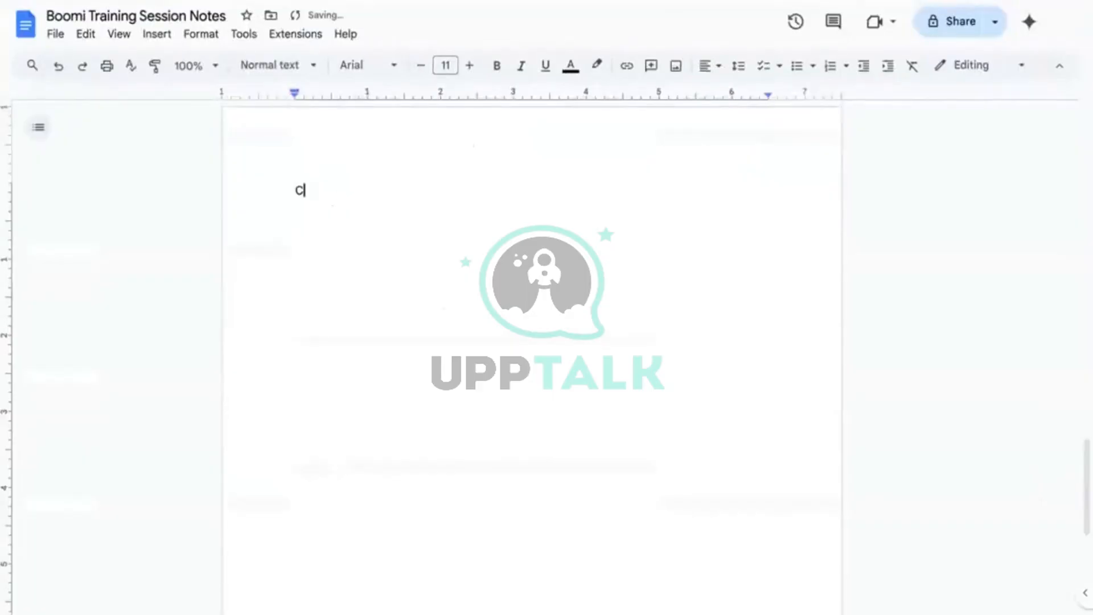
pyautogui.write('onnection - creds')
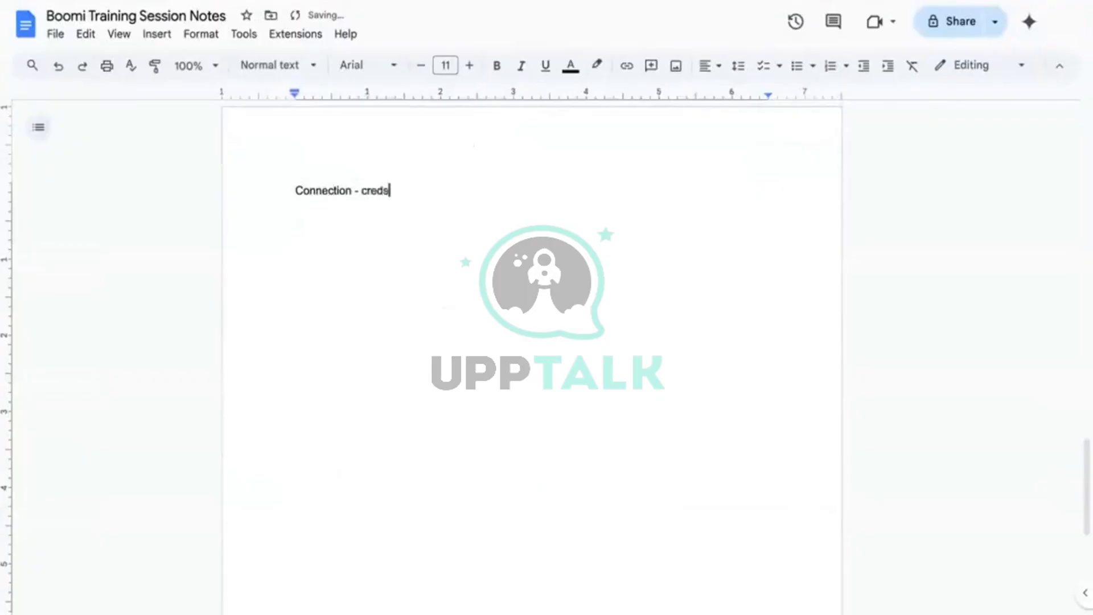
pyautogui.write(', URLs')
pyautogui.press('Return')
pyautogui.write('Action')
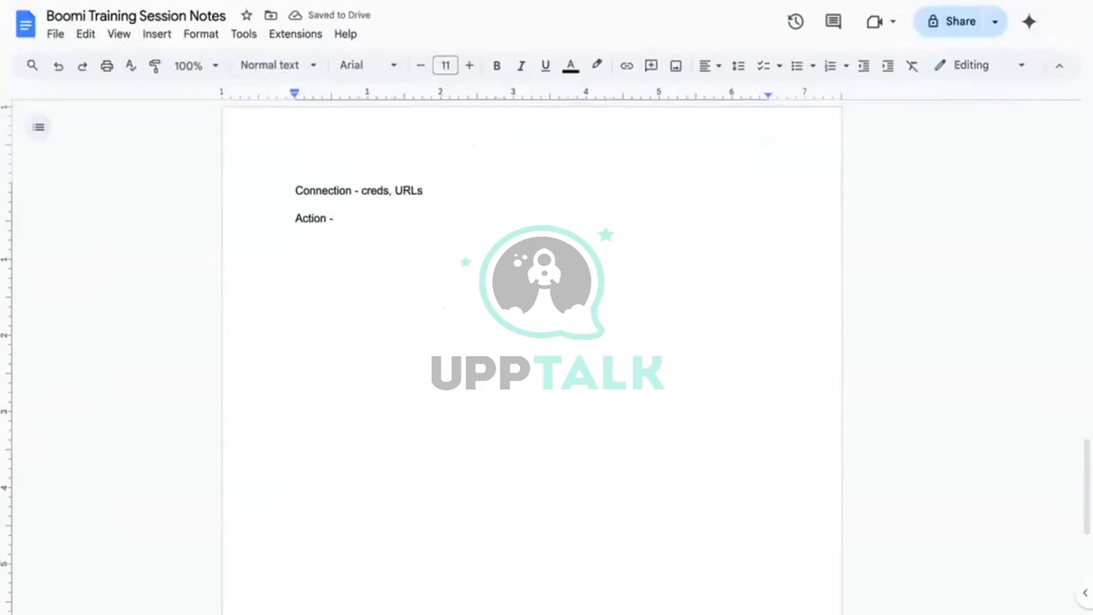
pyautogui.write('- GET,')
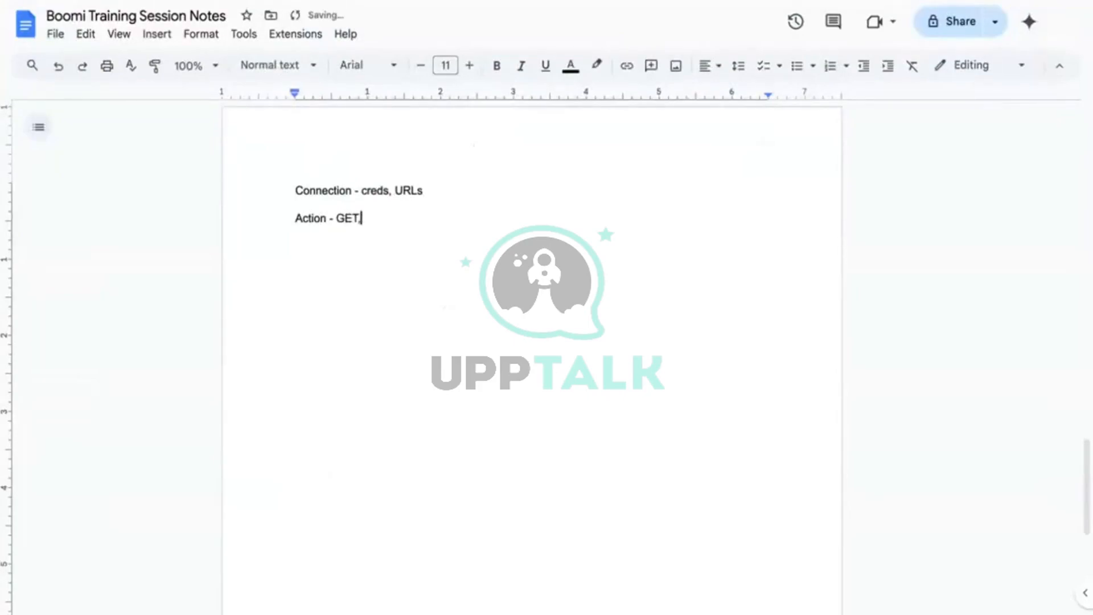
pyautogui.write(' POST, PUT, et')
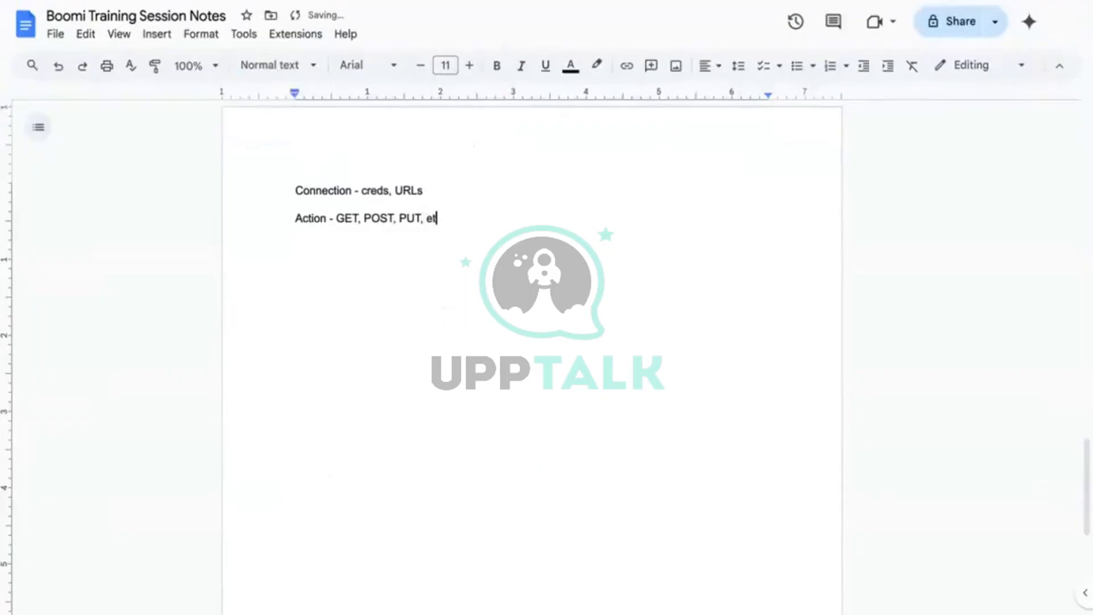
pyautogui.write('c')
# Add a third line to the notes reading "Operation - retrieve data, set filters".
pyautogui.press('Return')
pyautogui.write('OPera')
pyautogui.press('BackSpace')
pyautogui.press('BackSpace')
pyautogui.press('BackSpace')
pyautogui.press('BackSpace')
pyautogui.write('peration ')
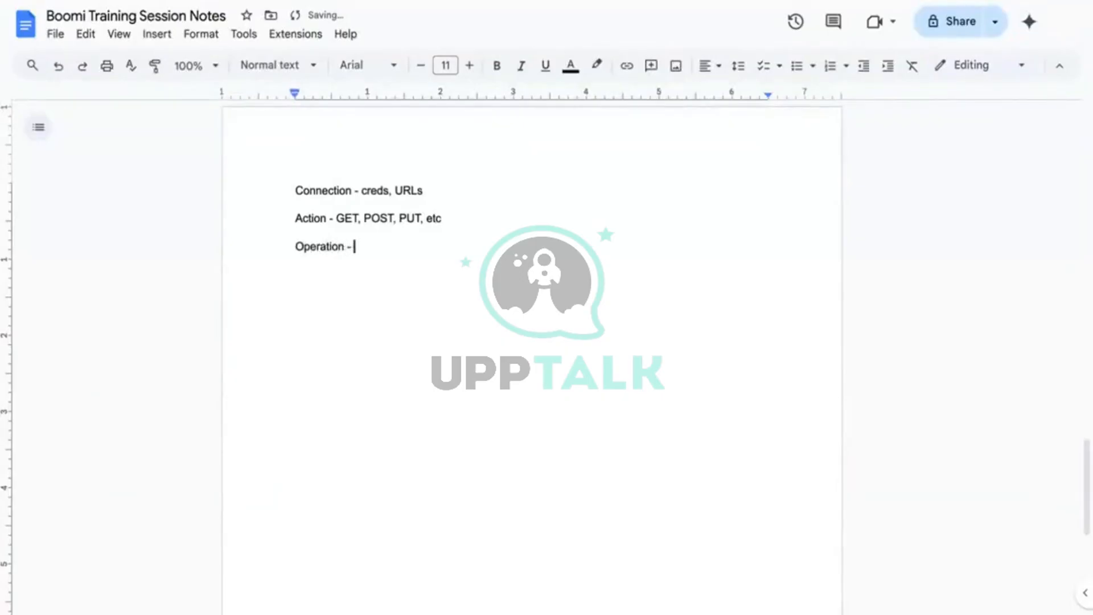
pyautogui.write('- retrieve data, set')
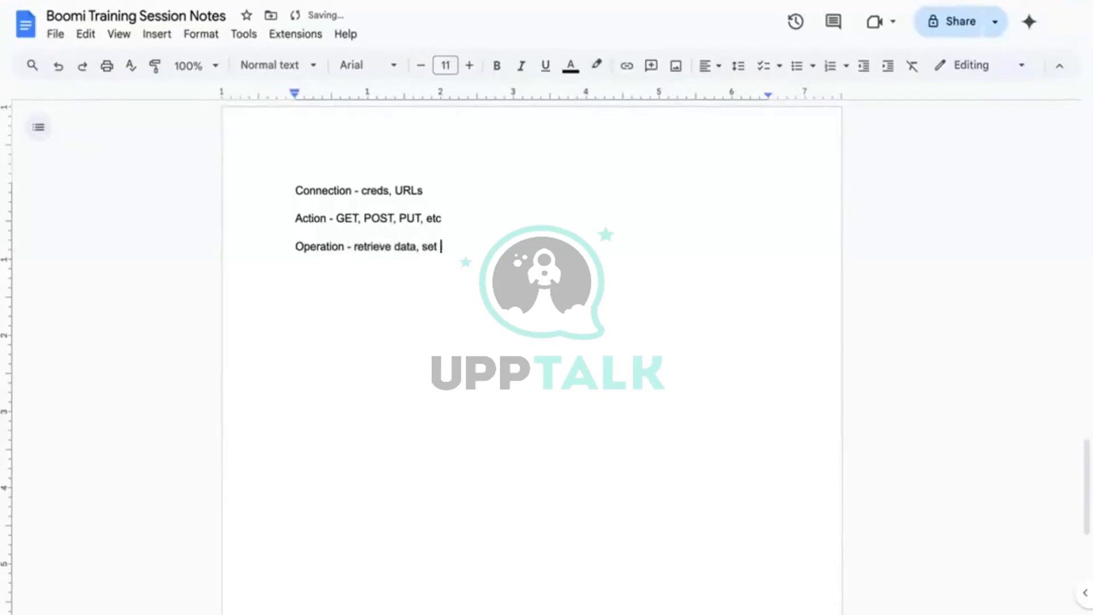
pyautogui.write(' filters')
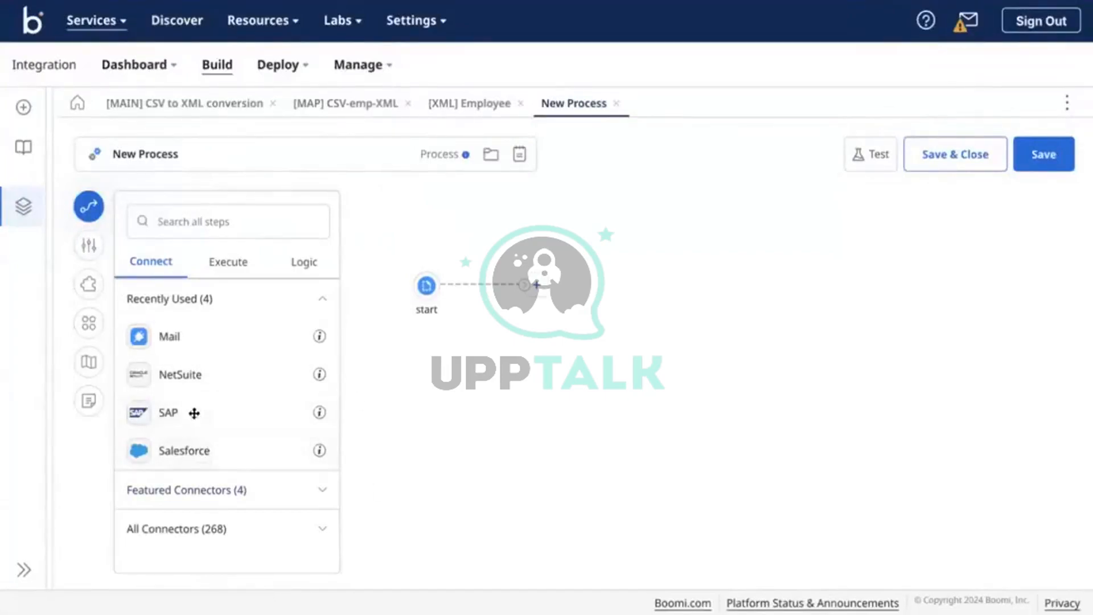
# Switch back to Boomi and add an SAP connector step to the canvas below the start step.
pyautogui.moveTo(193, 412); pyautogui.dragTo(580, 353)
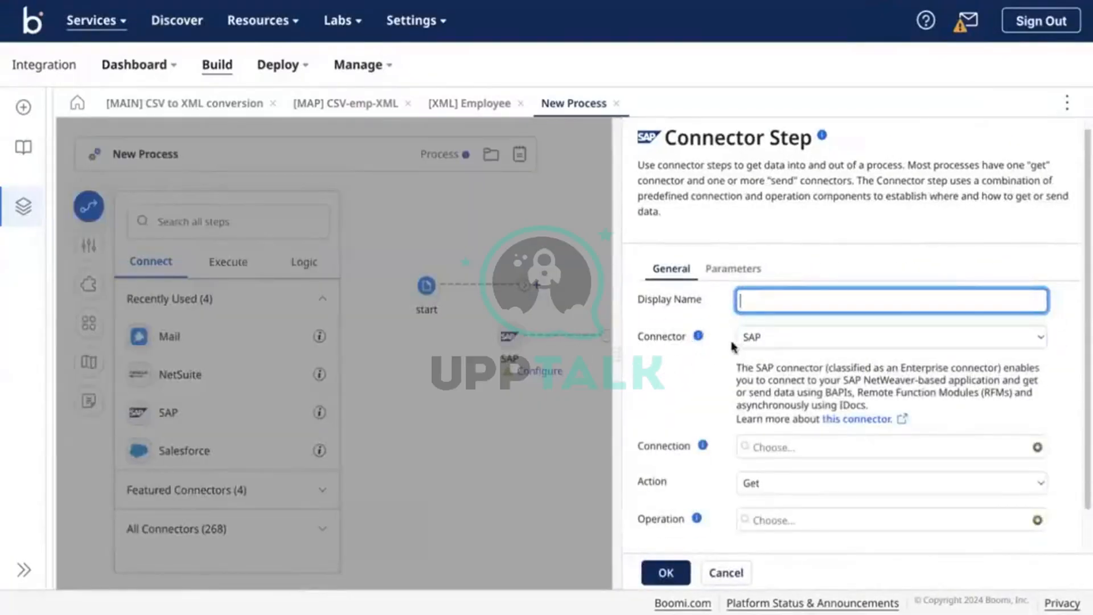
pyautogui.scroll(-1, 731, 325)
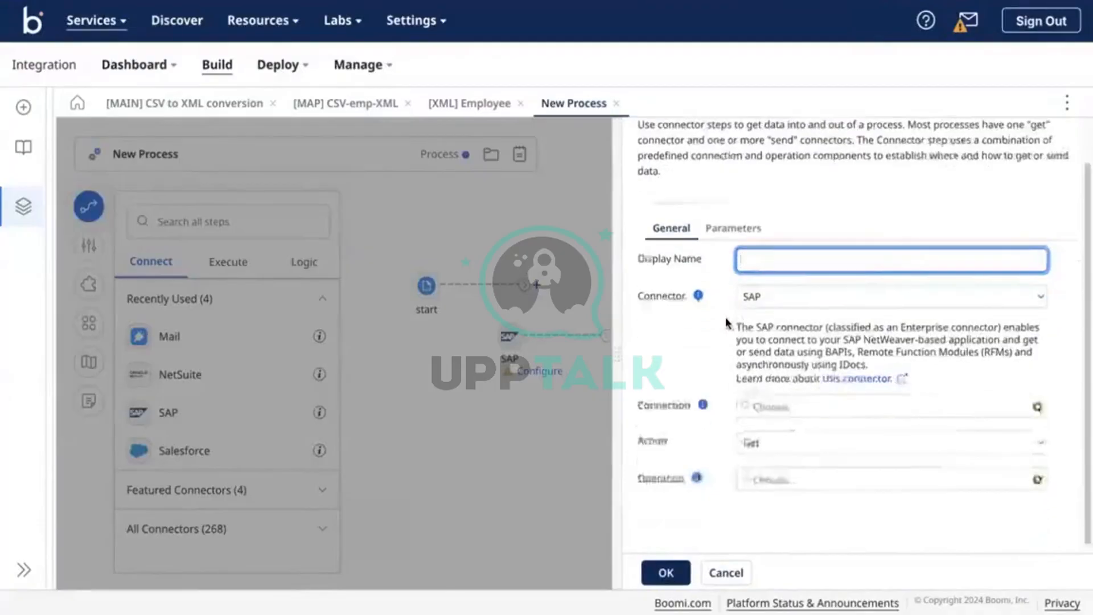
pyautogui.scroll(1, 730, 321)
pyautogui.scroll(-1, 769, 307)
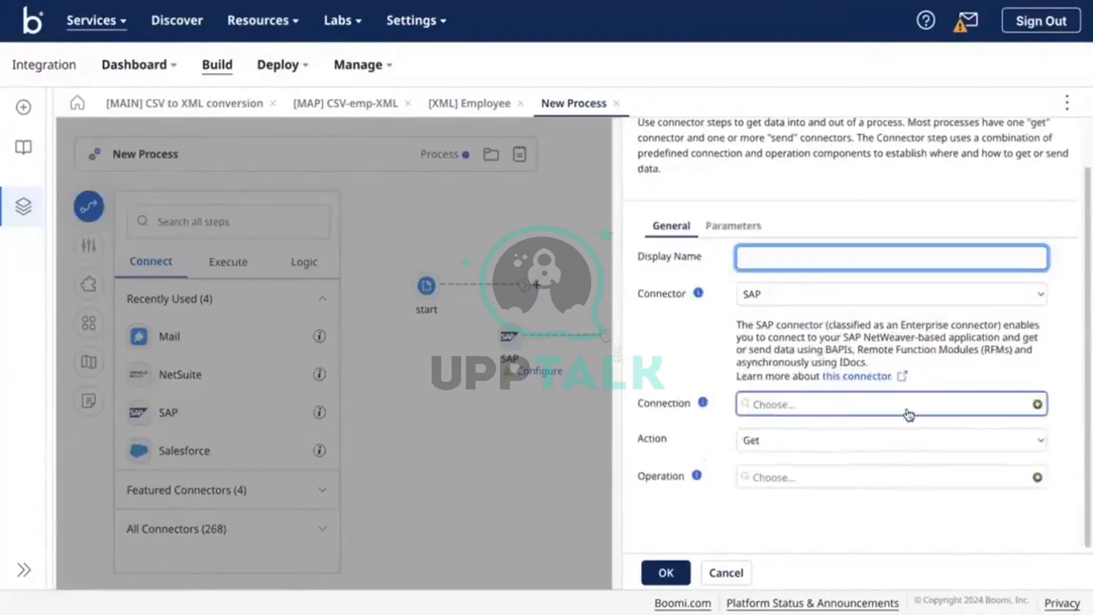
# Start a new SAP connection from the connector step and review its connection type options, leaving Application Server Host selected.
pyautogui.click(1037, 404)
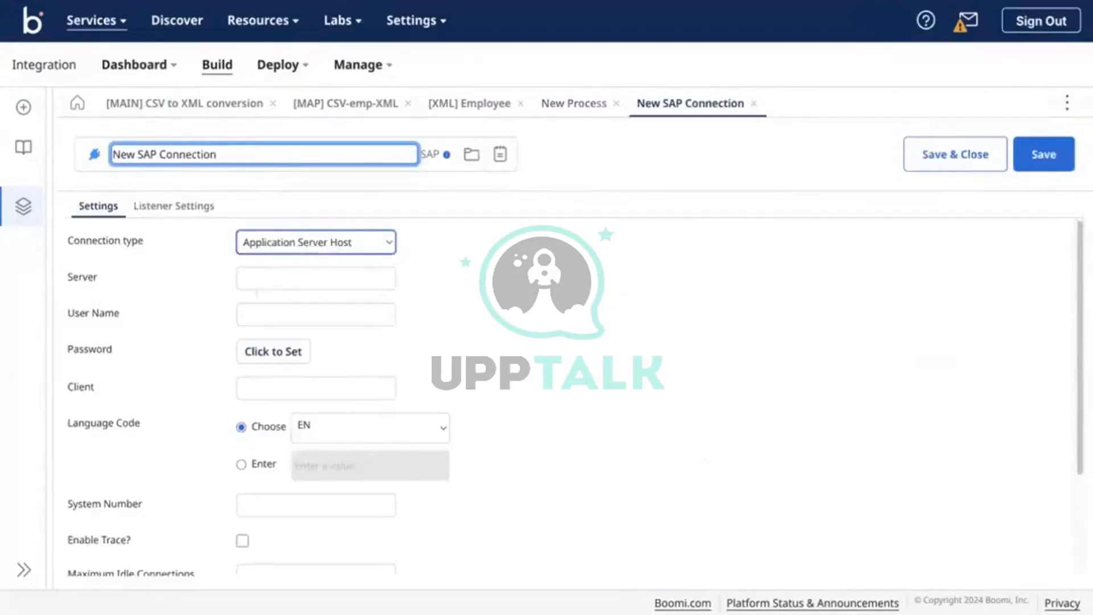
pyautogui.scroll(-3, 180, 371)
pyautogui.scroll(3, 180, 371)
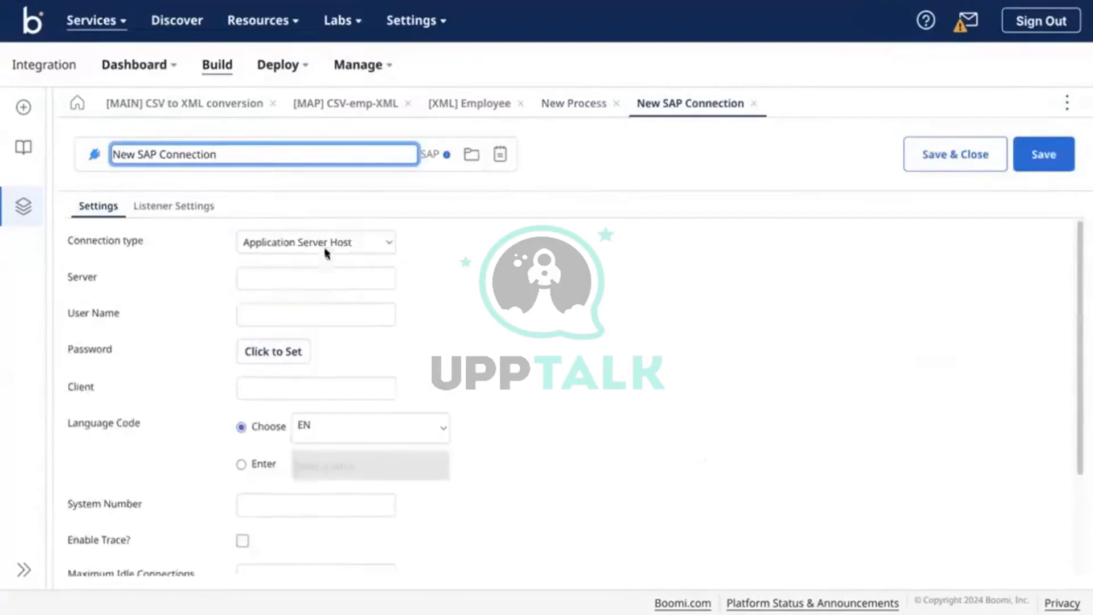
pyautogui.click(342, 244)
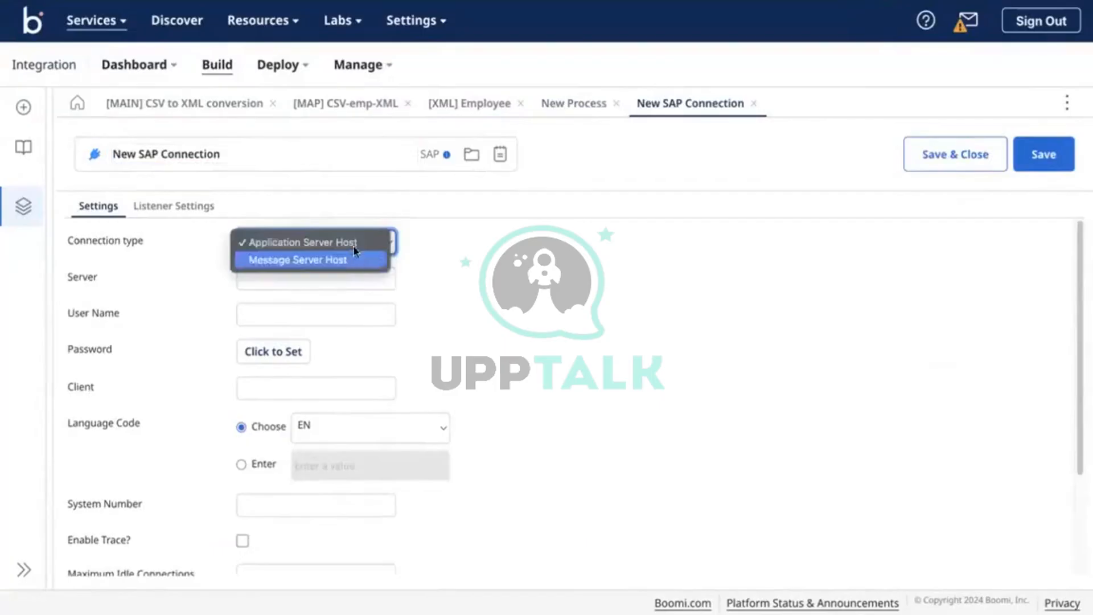
pyautogui.click(341, 260)
pyautogui.click(353, 239)
pyautogui.click(253, 303)
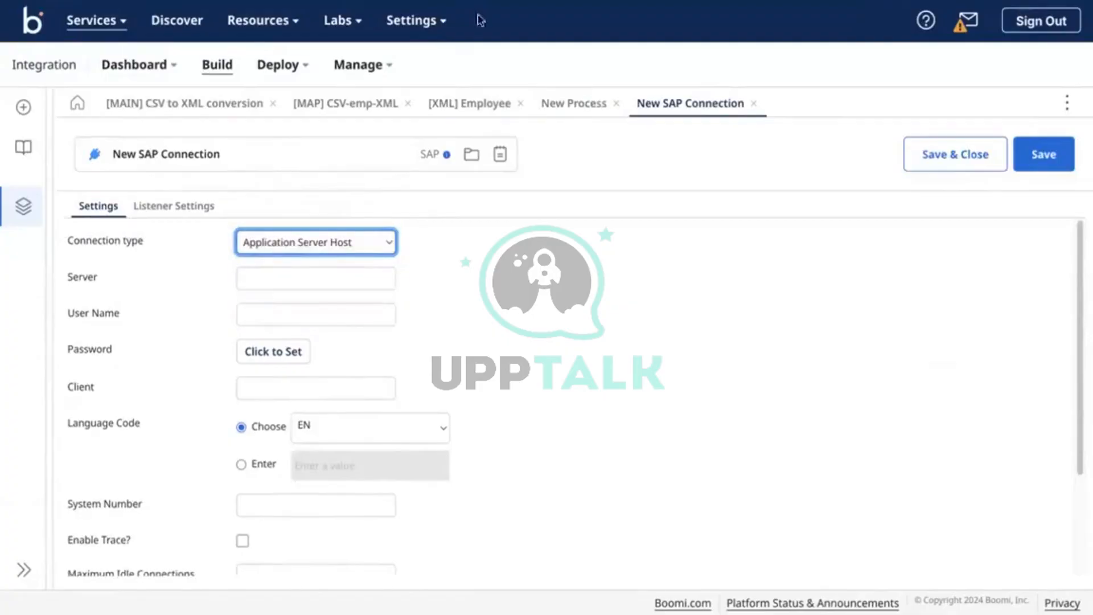
# Examine the SAP connection's settings from server and credentials down to additional connection settings, and close the connection without saving.
pyautogui.click(376, 393)
pyautogui.scroll(-1, 188, 248)
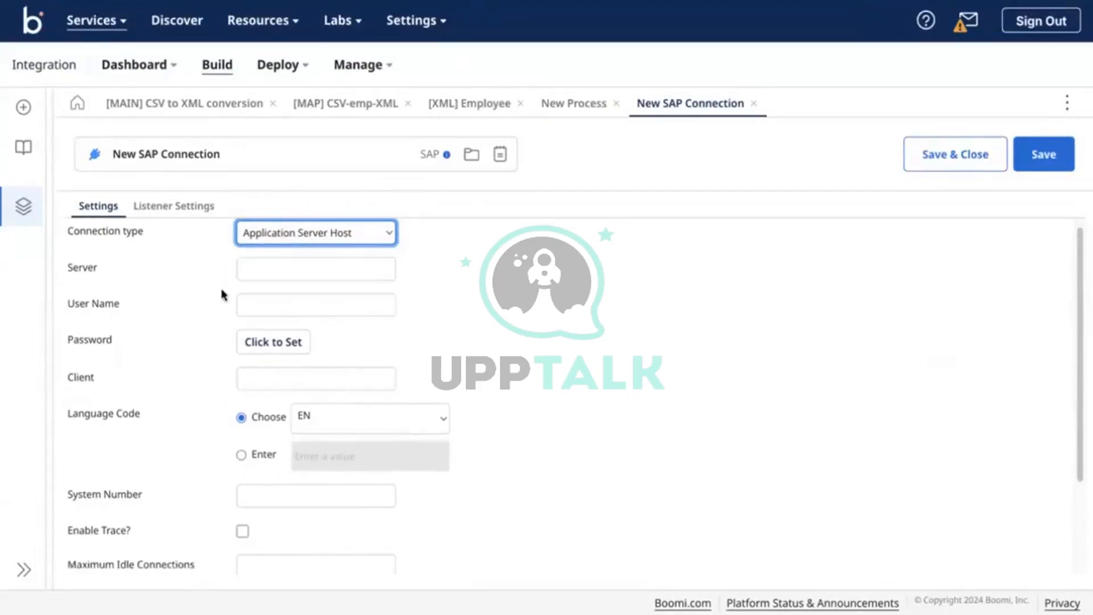
pyautogui.click(261, 269)
pyautogui.click(271, 295)
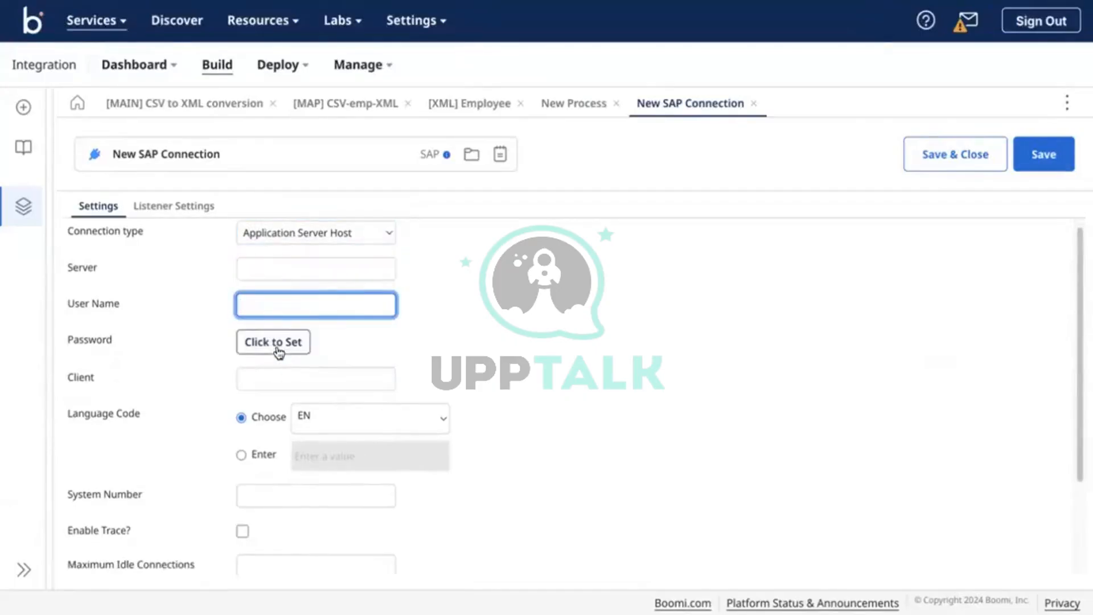
pyautogui.scroll(-2, 359, 377)
pyautogui.scroll(-3, 349, 376)
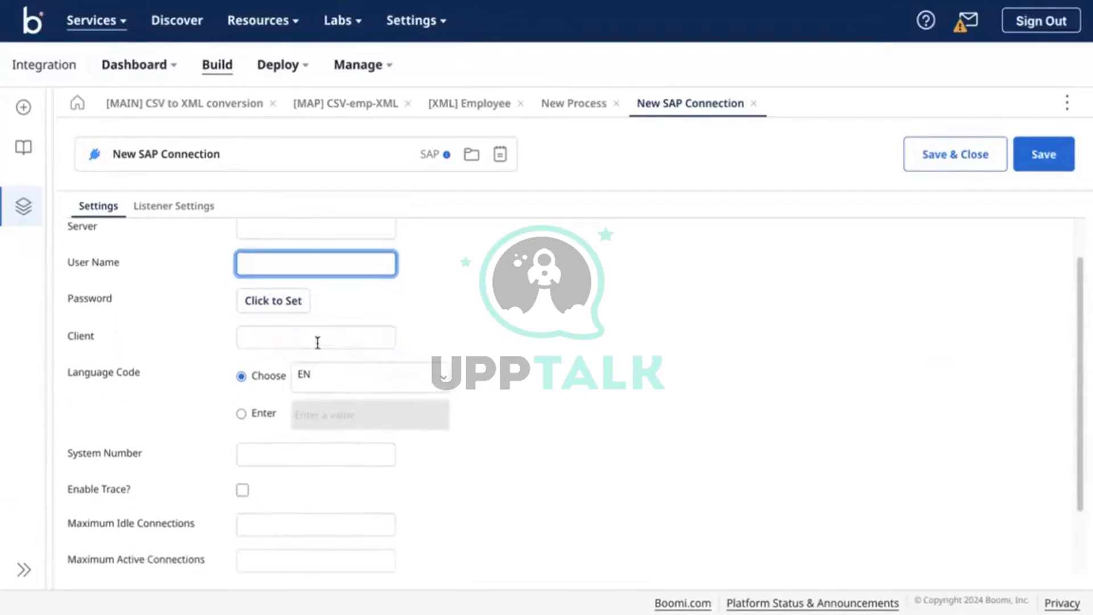
pyautogui.scroll(-2, 285, 308)
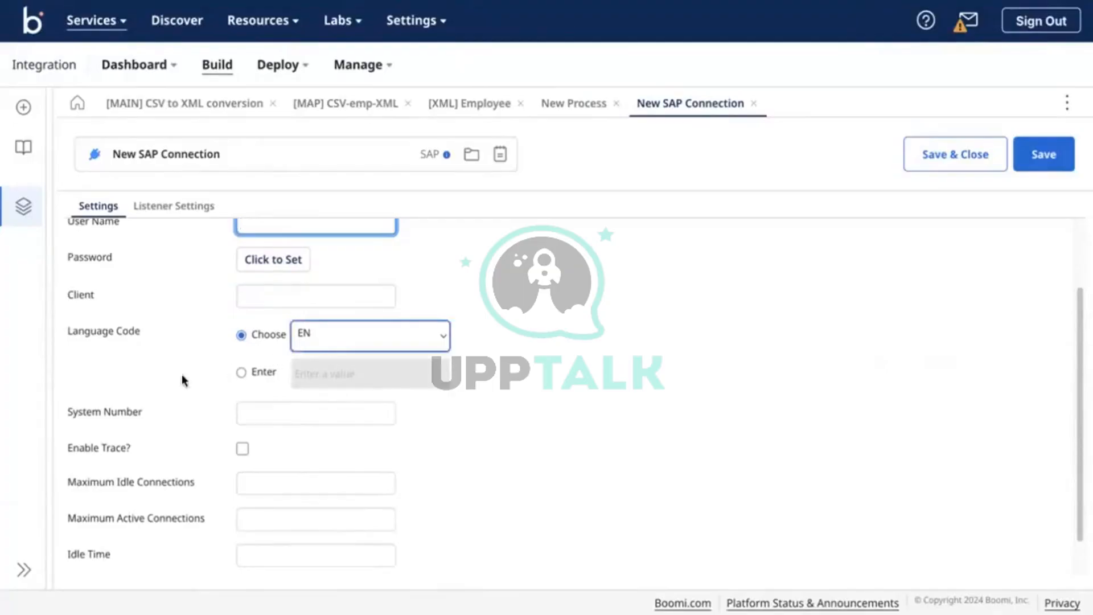
pyautogui.scroll(-2, 182, 374)
pyautogui.scroll(-2, 182, 380)
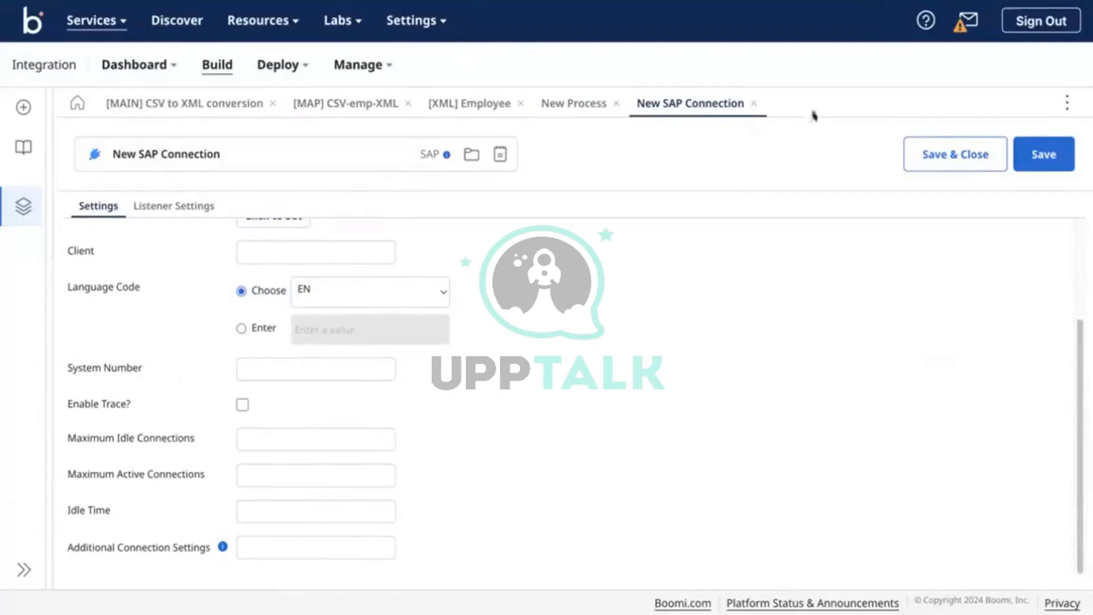
pyautogui.click(754, 103)
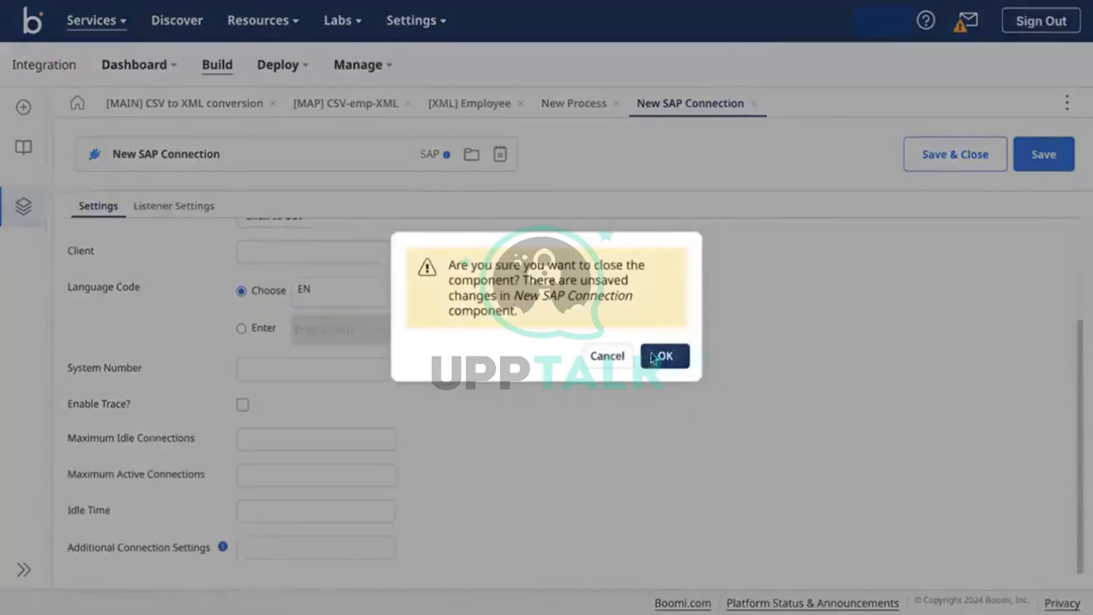
pyautogui.click(663, 356)
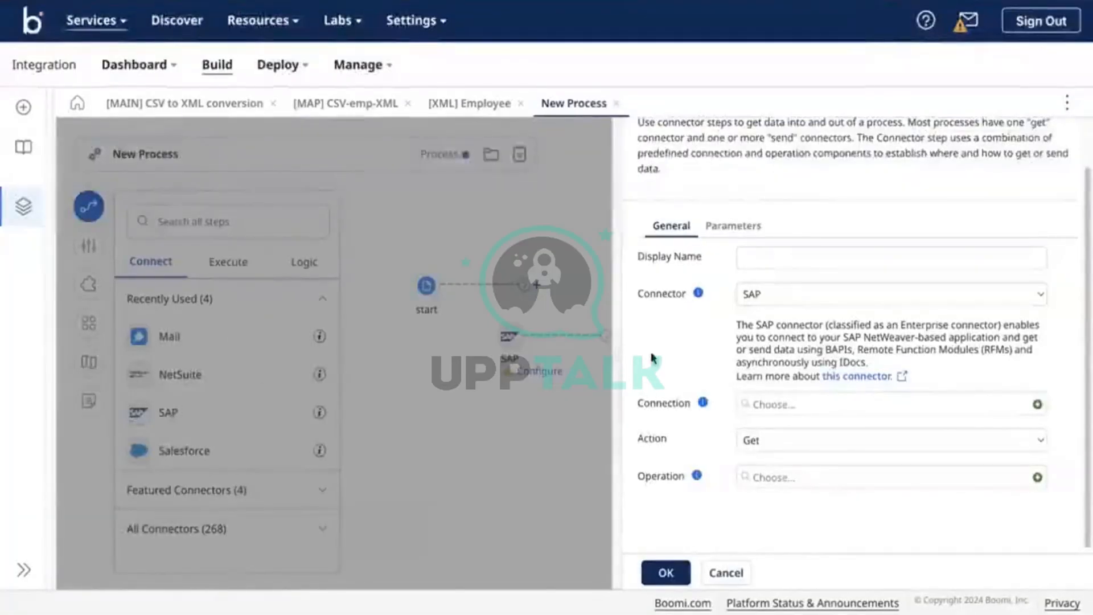
# Review the SAP step's available actions and choose Get.
pyautogui.click(661, 403)
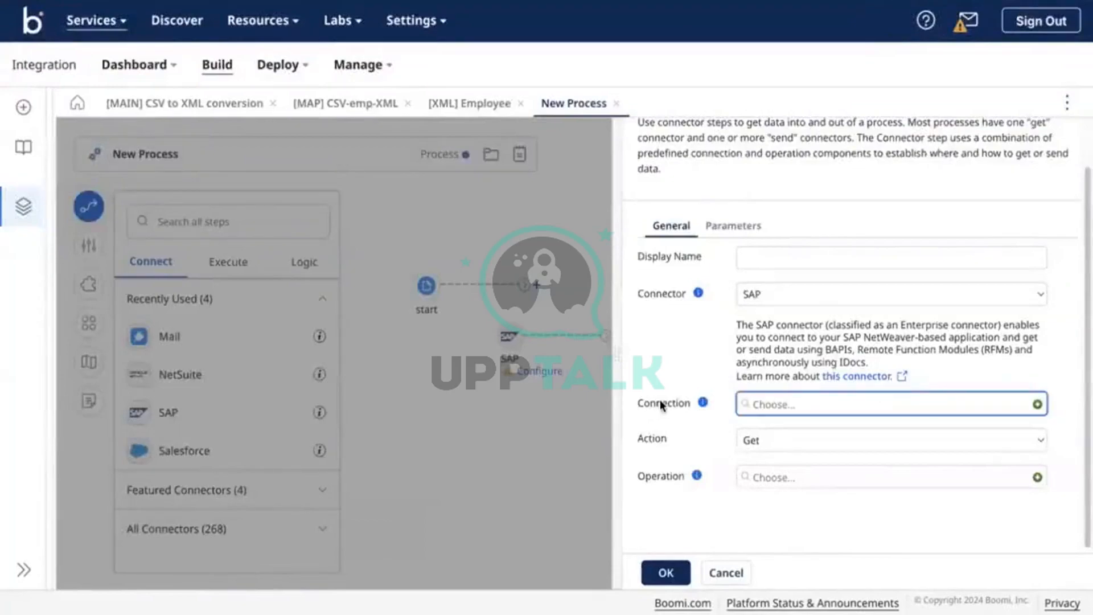
pyautogui.click(744, 439)
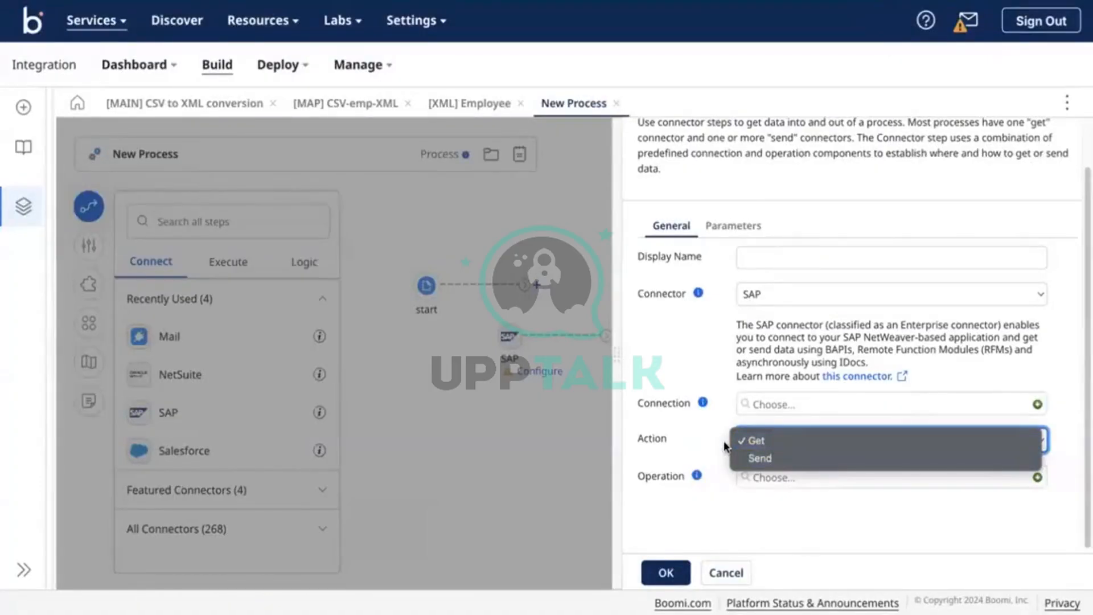
pyautogui.click(762, 443)
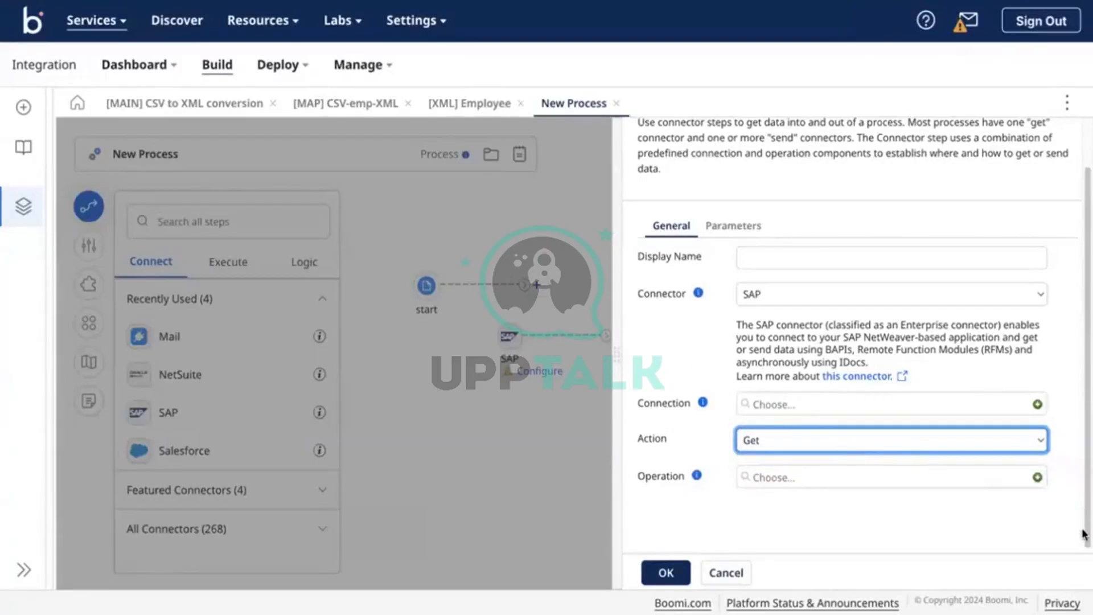
# Start a new SAP operation from the connector step and choose the Test-DV atom in its import wizard.
pyautogui.click(1037, 478)
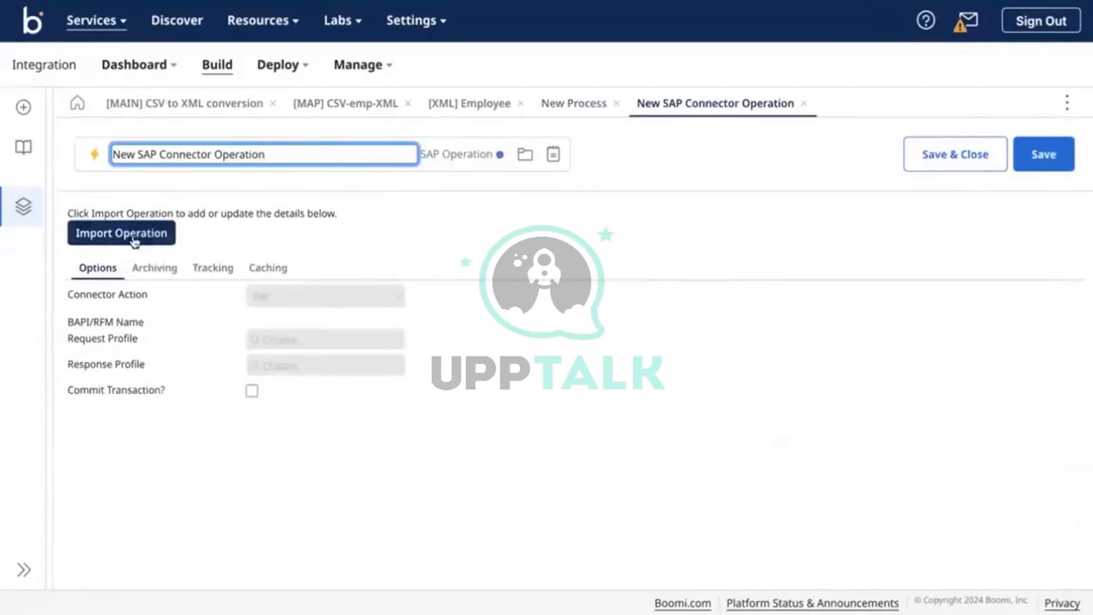
pyautogui.click(170, 232)
pyautogui.click(488, 223)
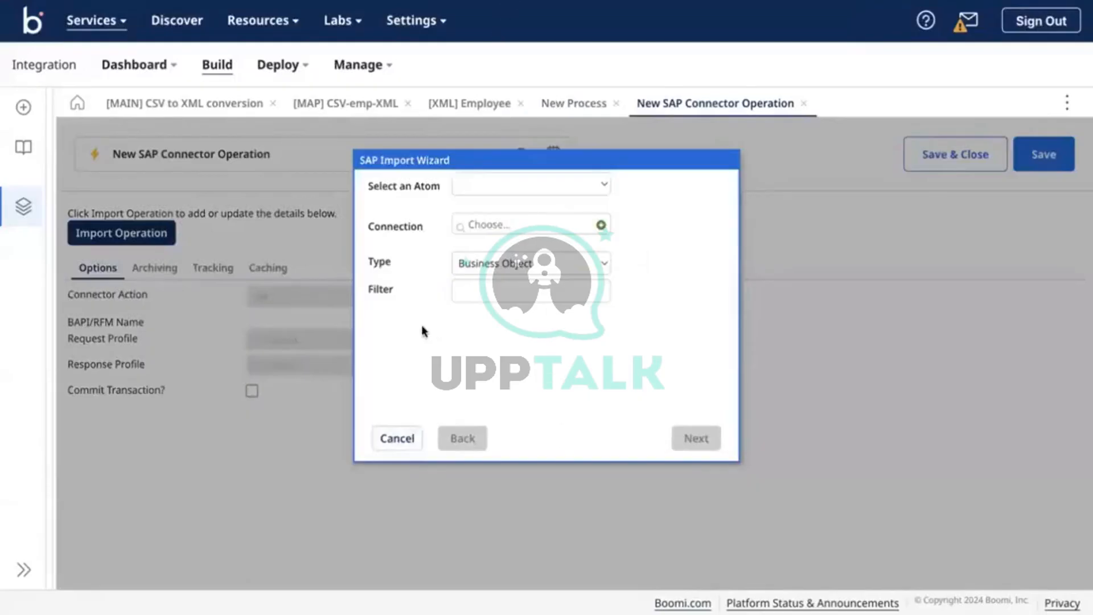
pyautogui.click(471, 184)
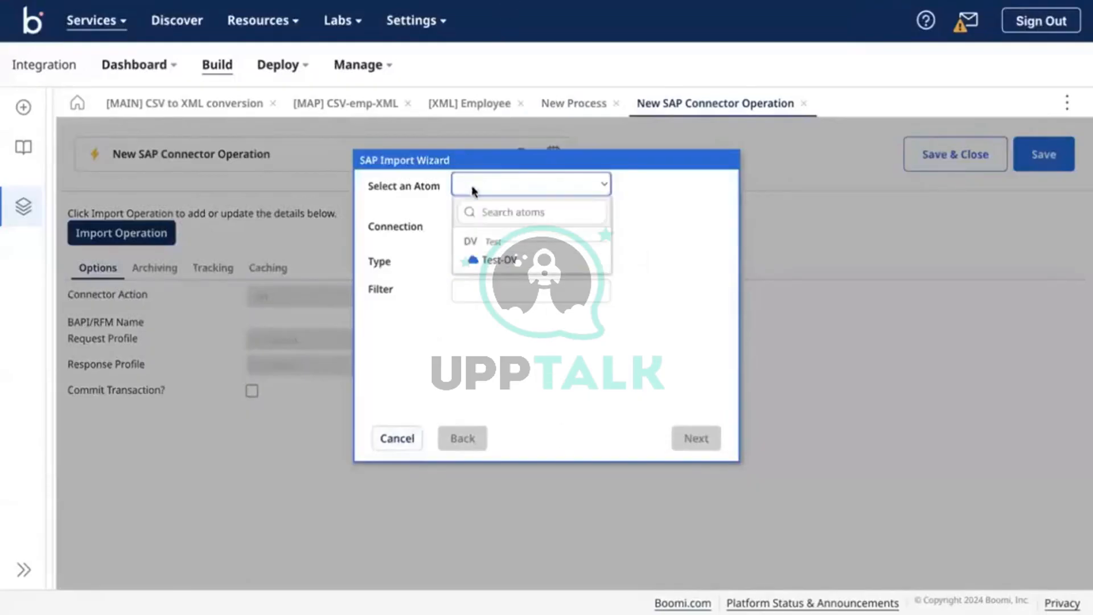
pyautogui.click(500, 260)
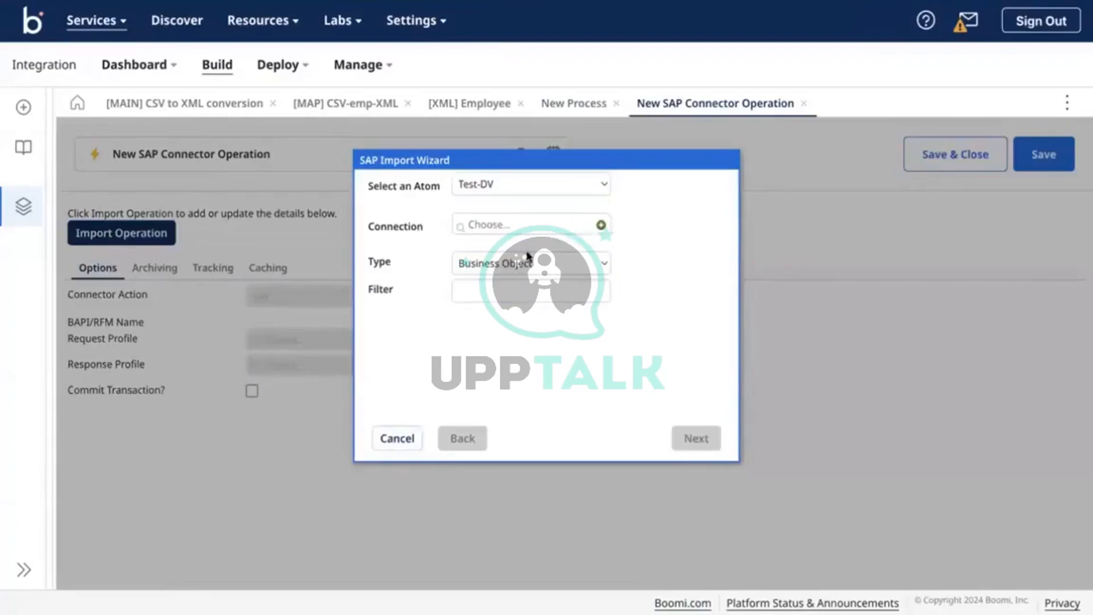
# Review the import wizard's connection, type and filter settings, leaving Business Object selected, and cancel the import.
pyautogui.click(536, 287)
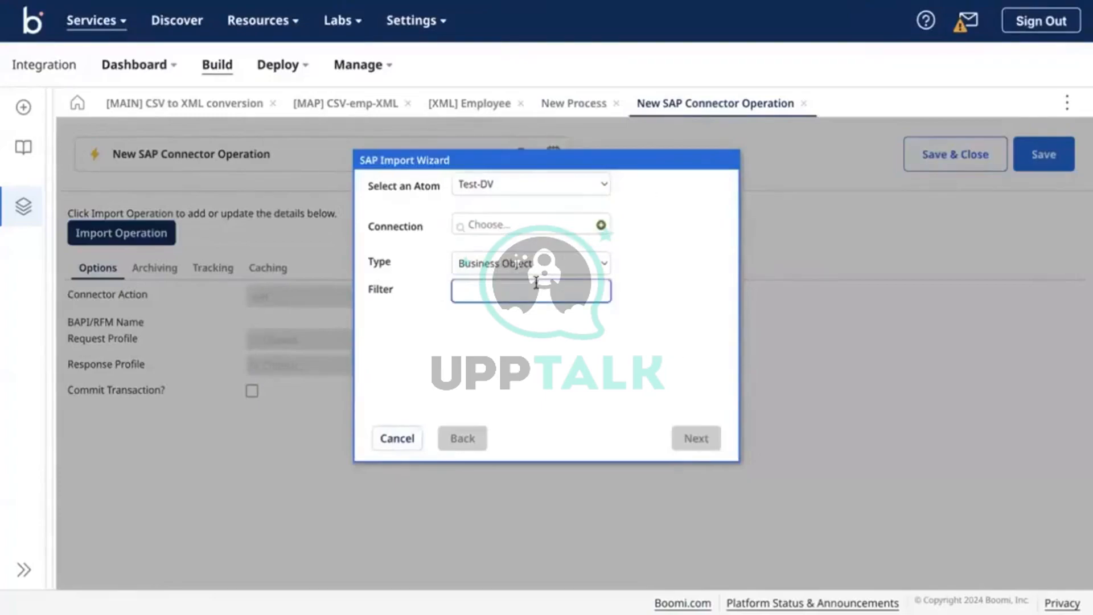
pyautogui.click(514, 234)
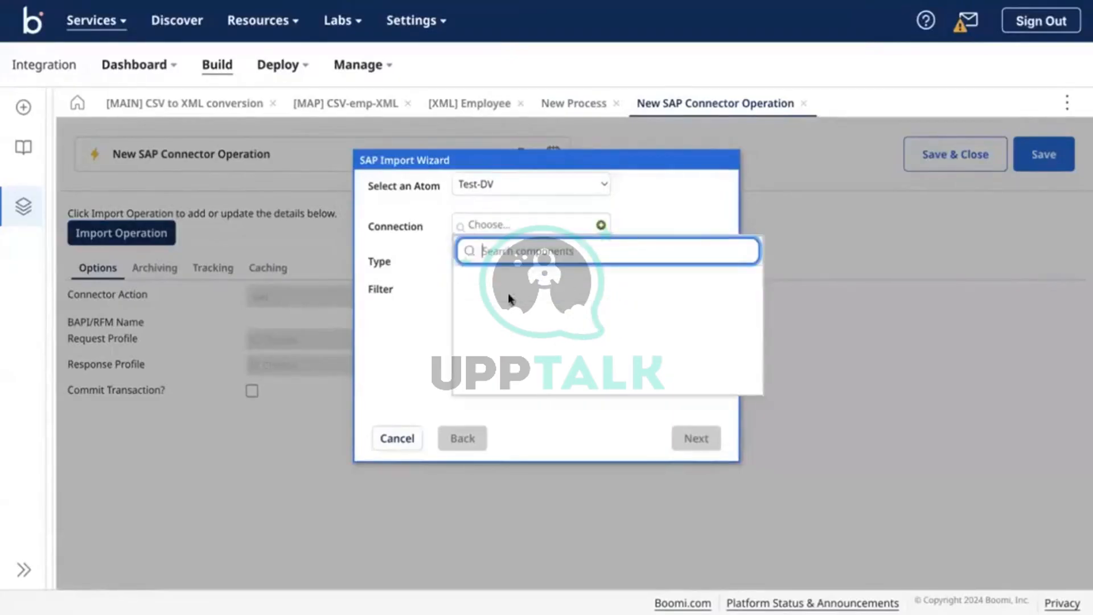
pyautogui.click(414, 300)
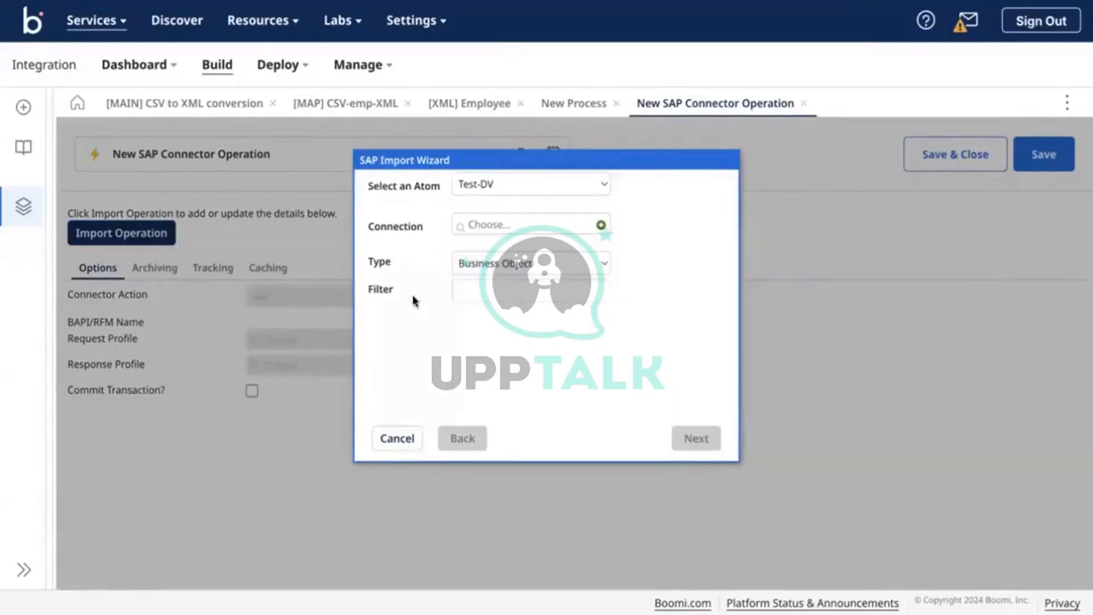
pyautogui.click(484, 279)
pyautogui.click(446, 313)
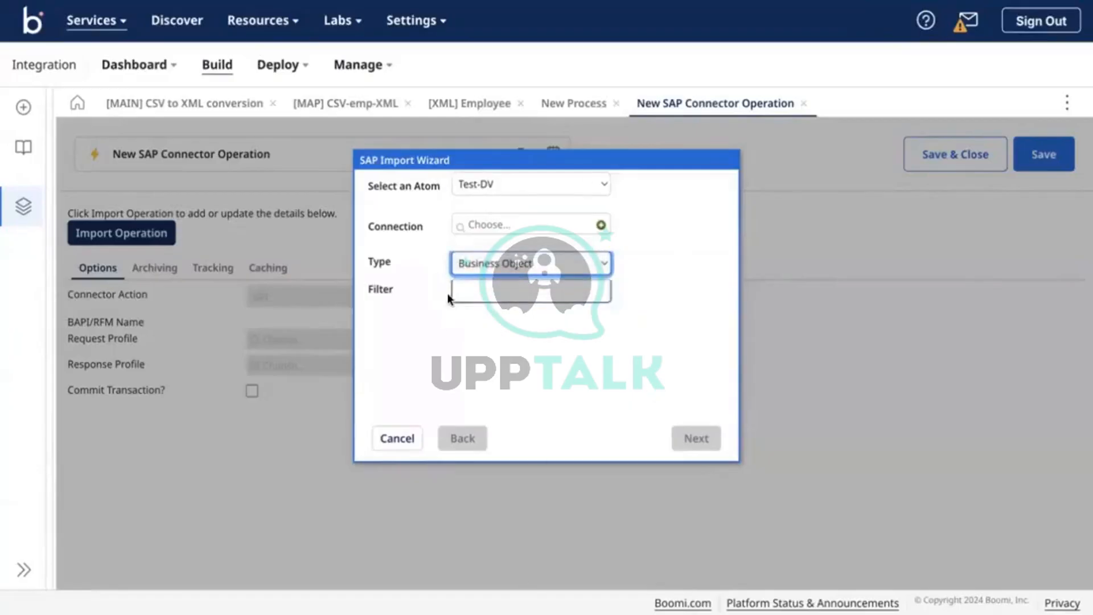
pyautogui.click(414, 437)
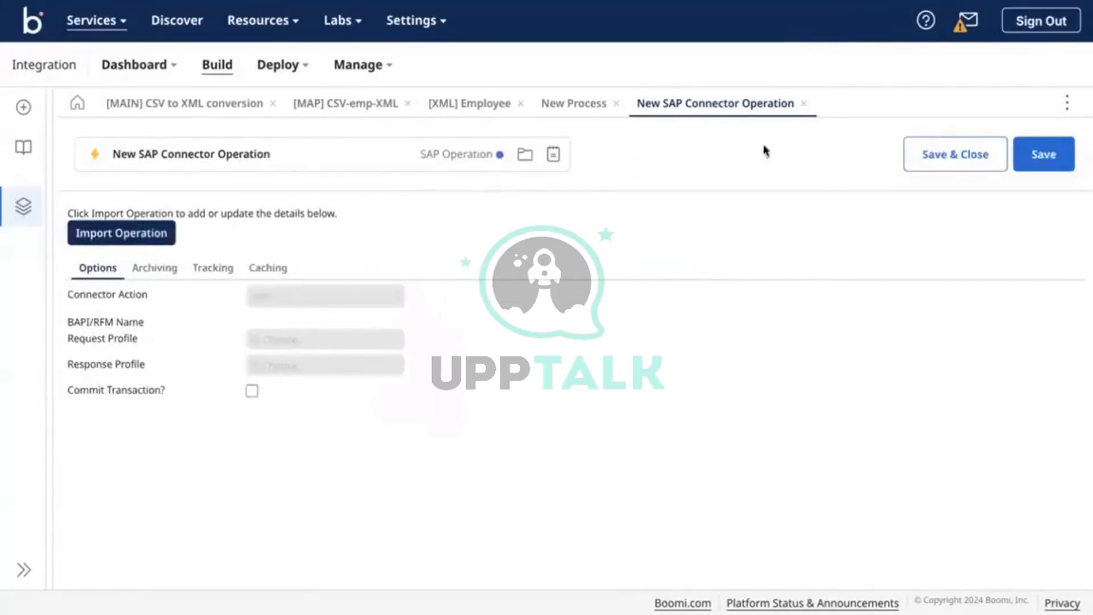
# Close the new SAP operation without saving and discard the SAP connector step's changes.
pyautogui.click(803, 105)
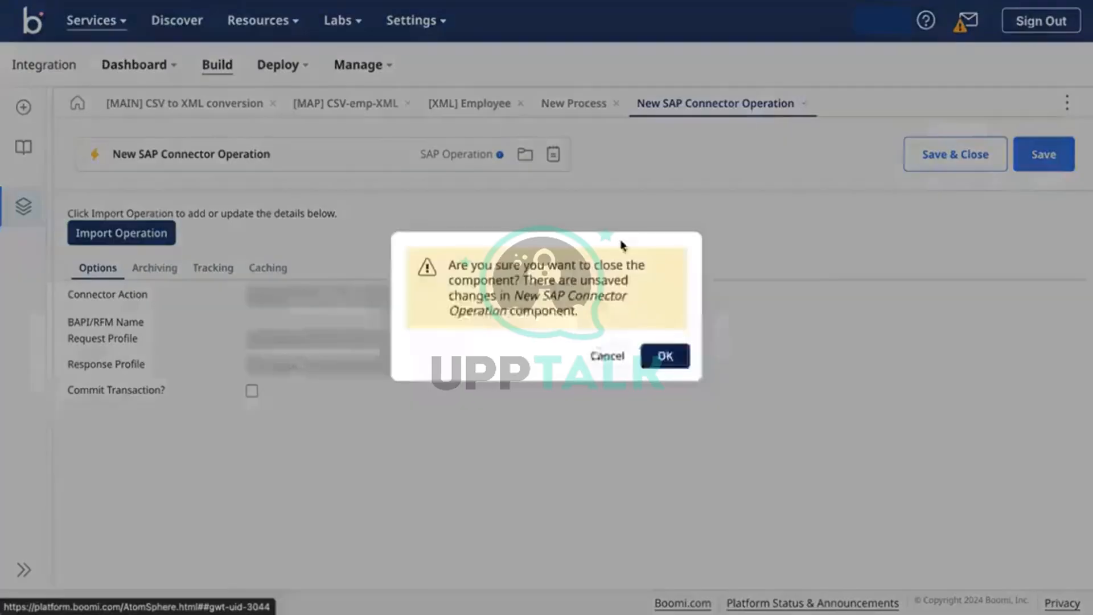
pyautogui.click(665, 357)
pyautogui.click(609, 299)
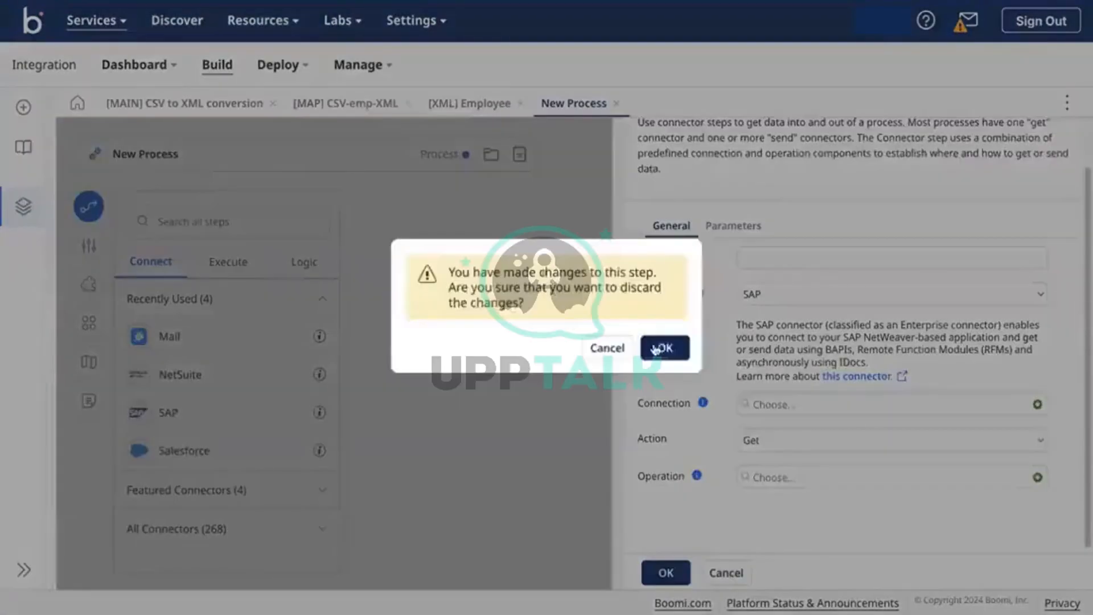
pyautogui.click(660, 349)
# Search the process steps for SFTP and add an SFTP connector step to the canvas beside the start step.
pyautogui.click(159, 227)
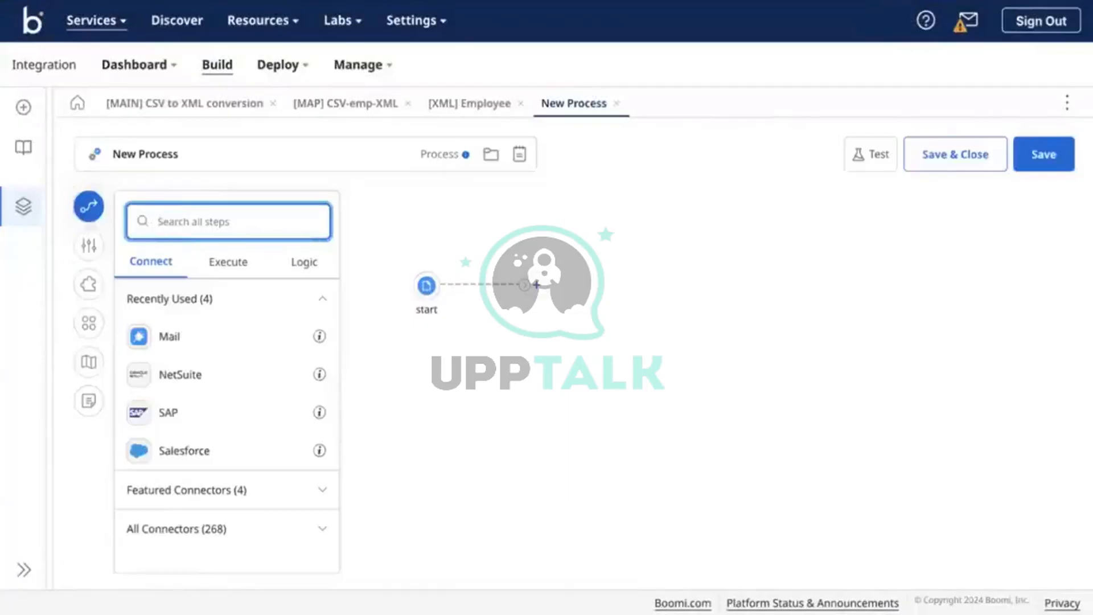
pyautogui.write('SFTP')
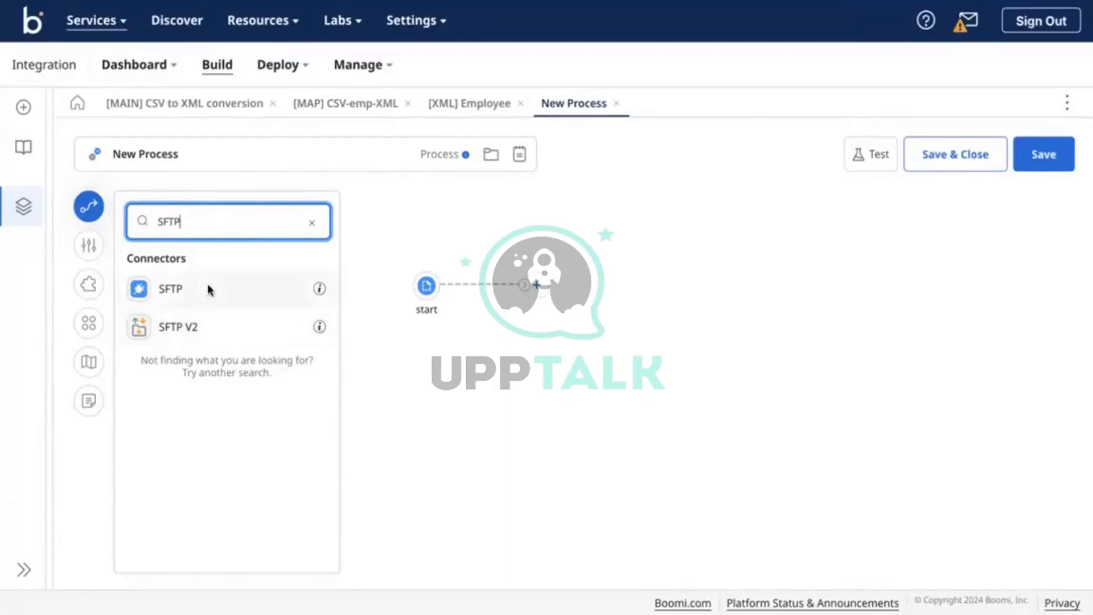
pyautogui.moveTo(208, 290); pyautogui.dragTo(685, 293)
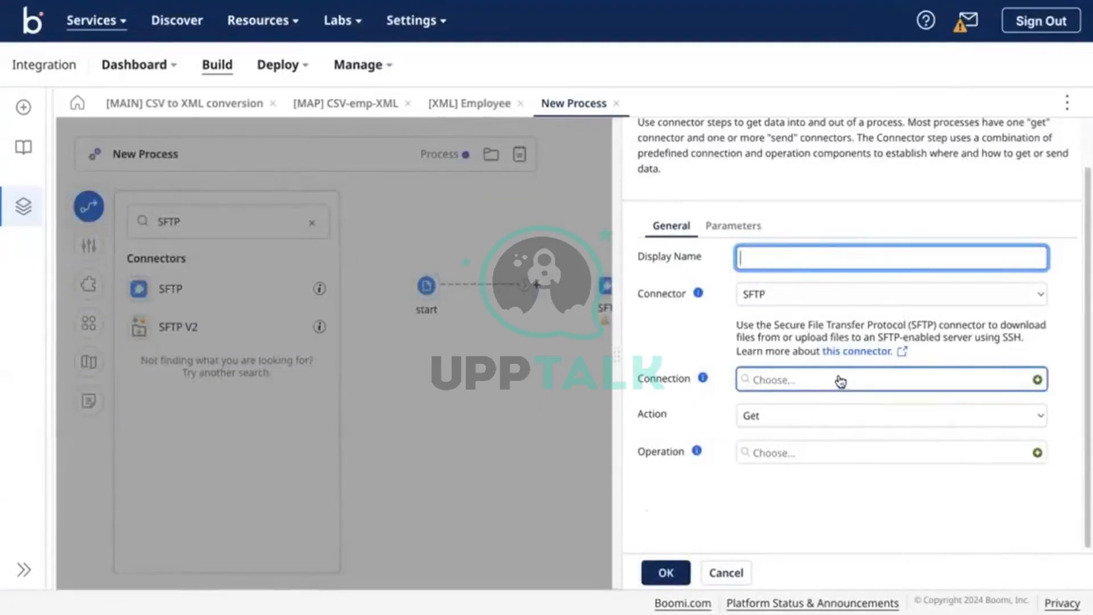
# Start a new SFTP connection, examine its host settings and SSH options, and close it without saving.
pyautogui.click(1038, 380)
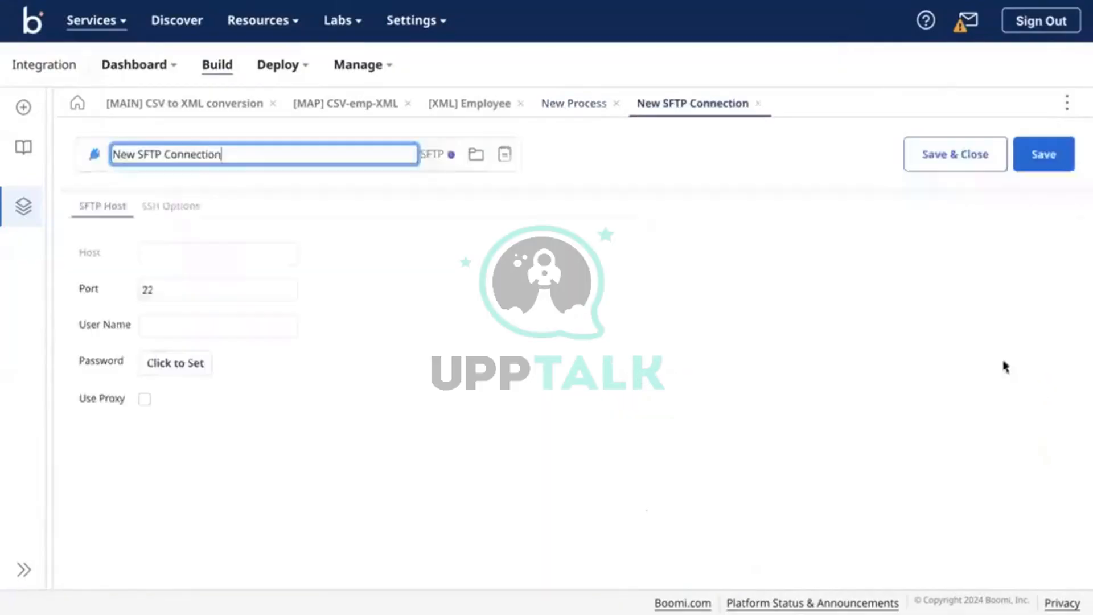
pyautogui.click(180, 254)
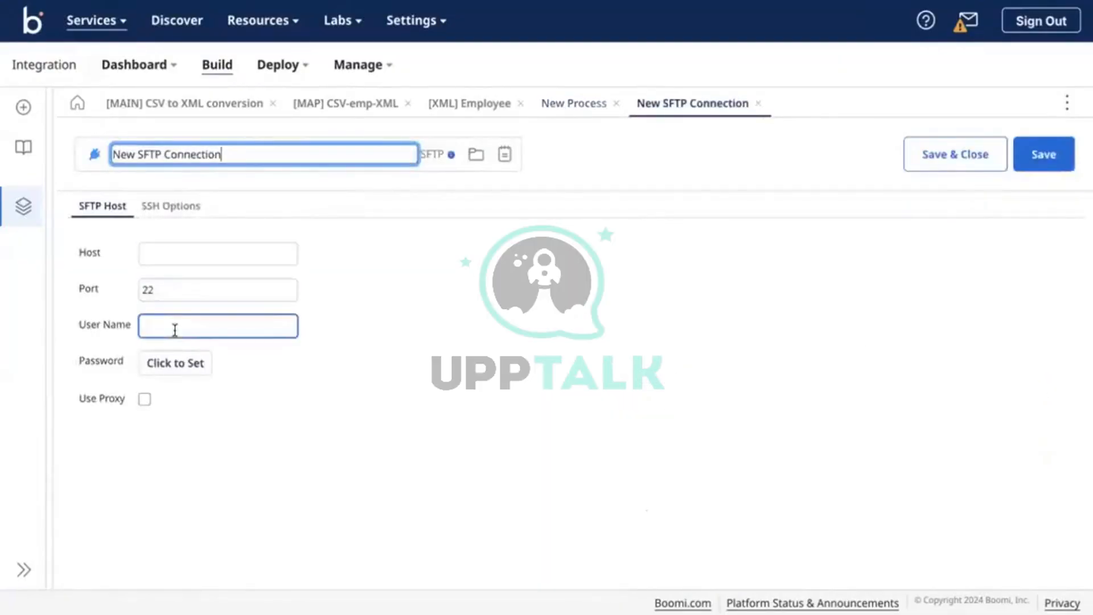
pyautogui.click(191, 211)
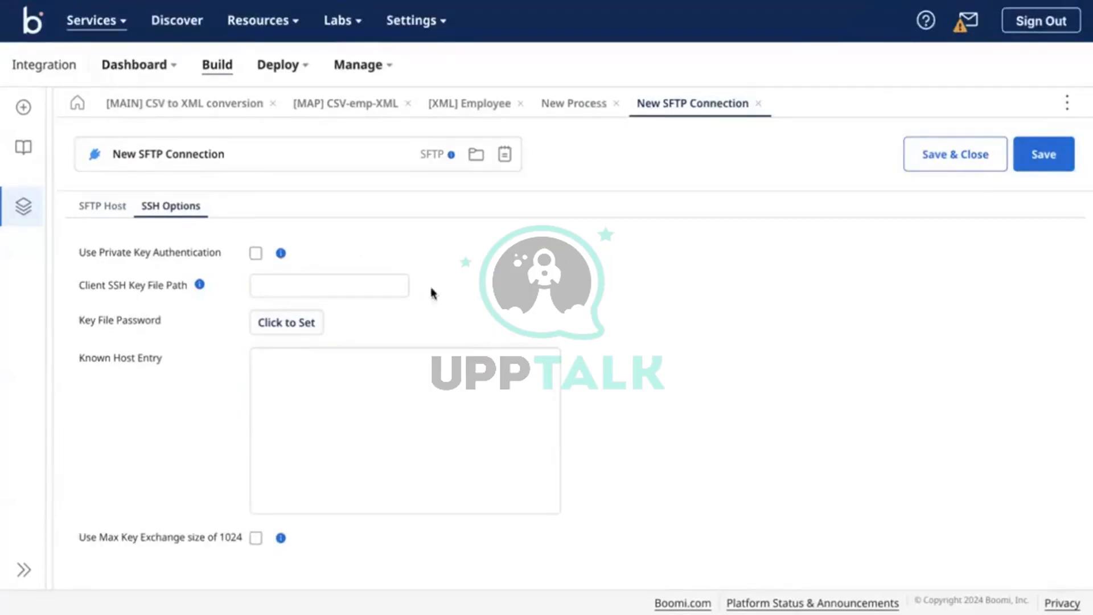
pyautogui.click(252, 288)
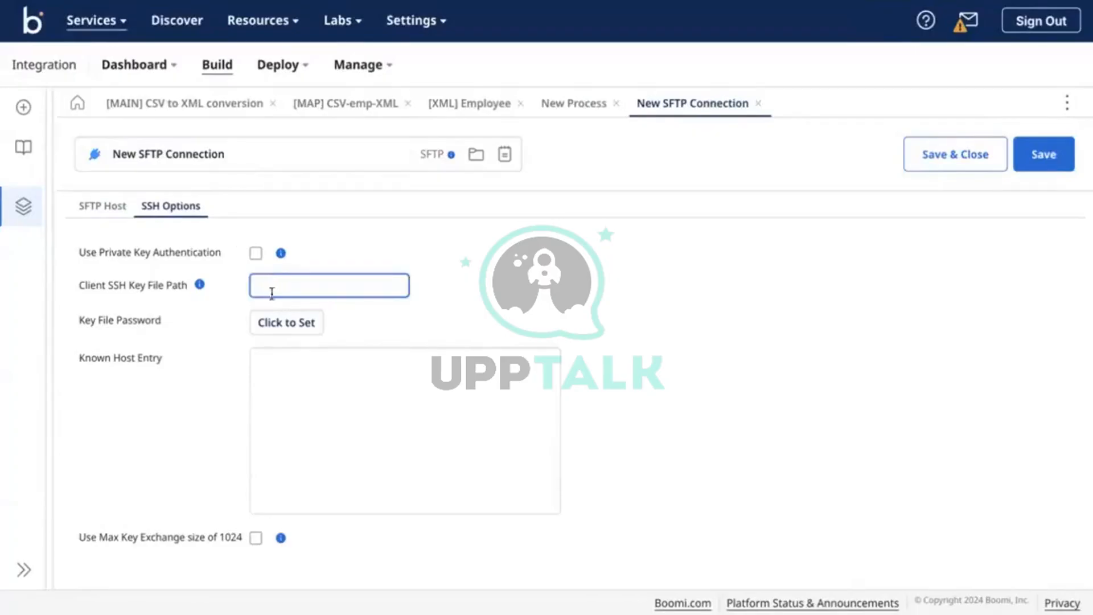
pyautogui.click(216, 259)
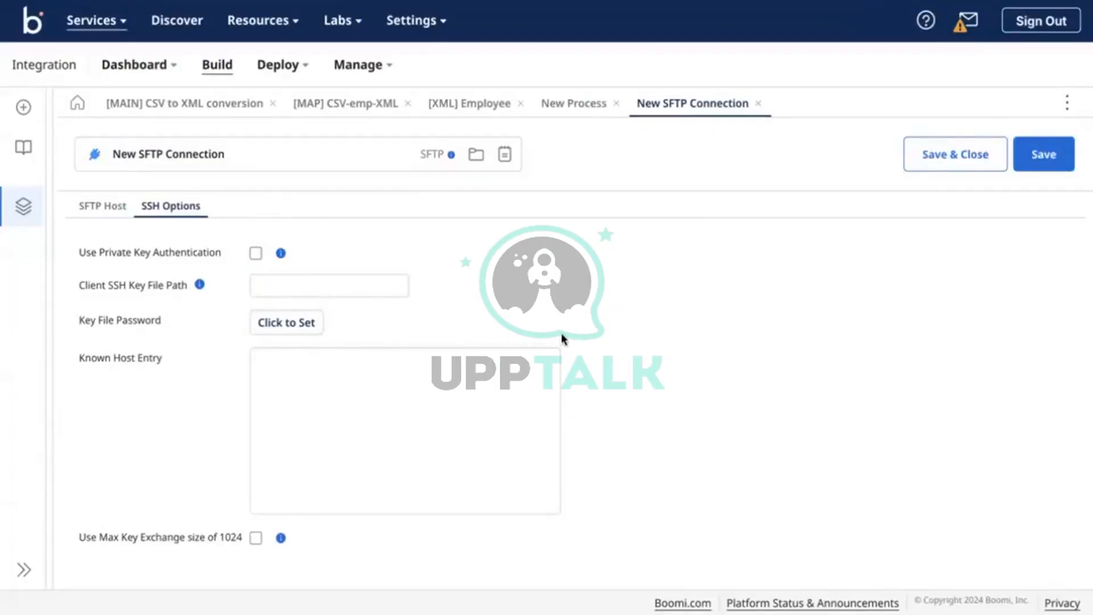
pyautogui.click(757, 104)
pyautogui.click(666, 356)
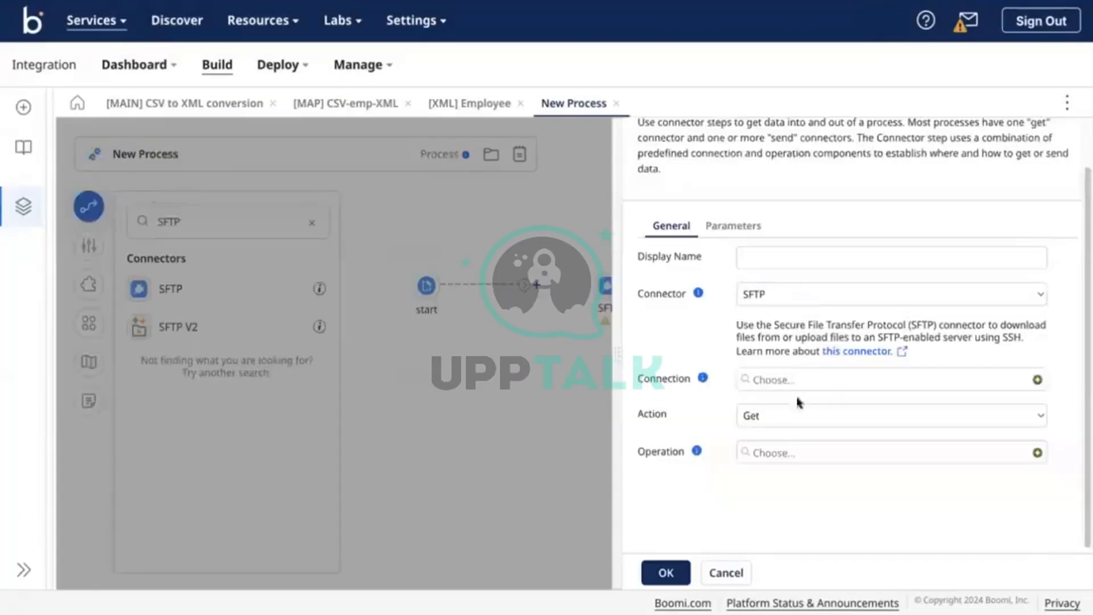
# Review the SFTP step's available actions, leaving Get selected.
pyautogui.click(797, 415)
pyautogui.click(783, 417)
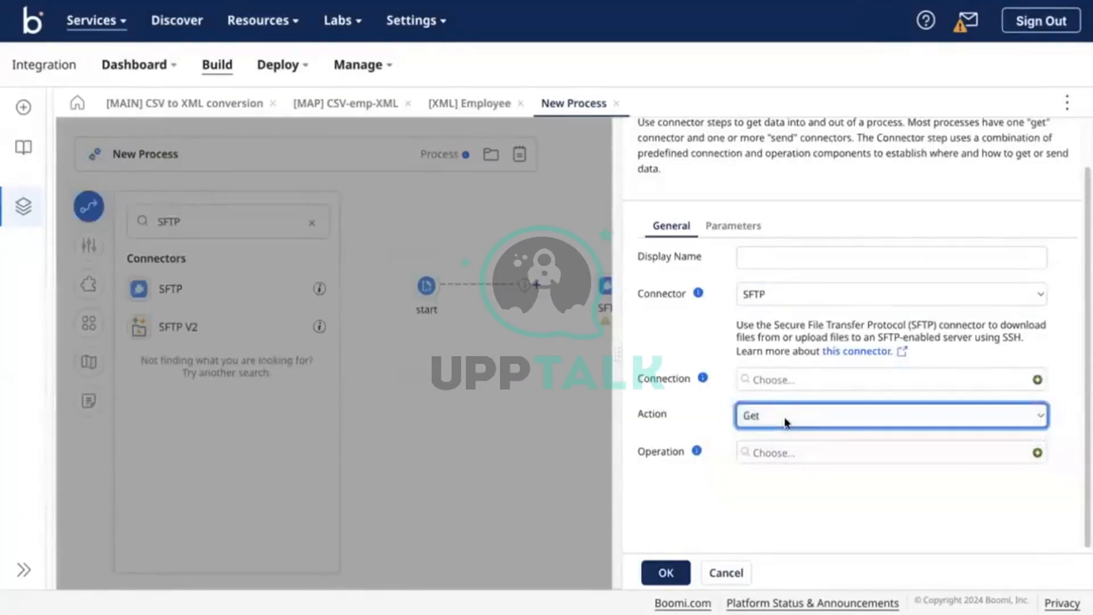
pyautogui.click(784, 417)
pyautogui.click(1036, 472)
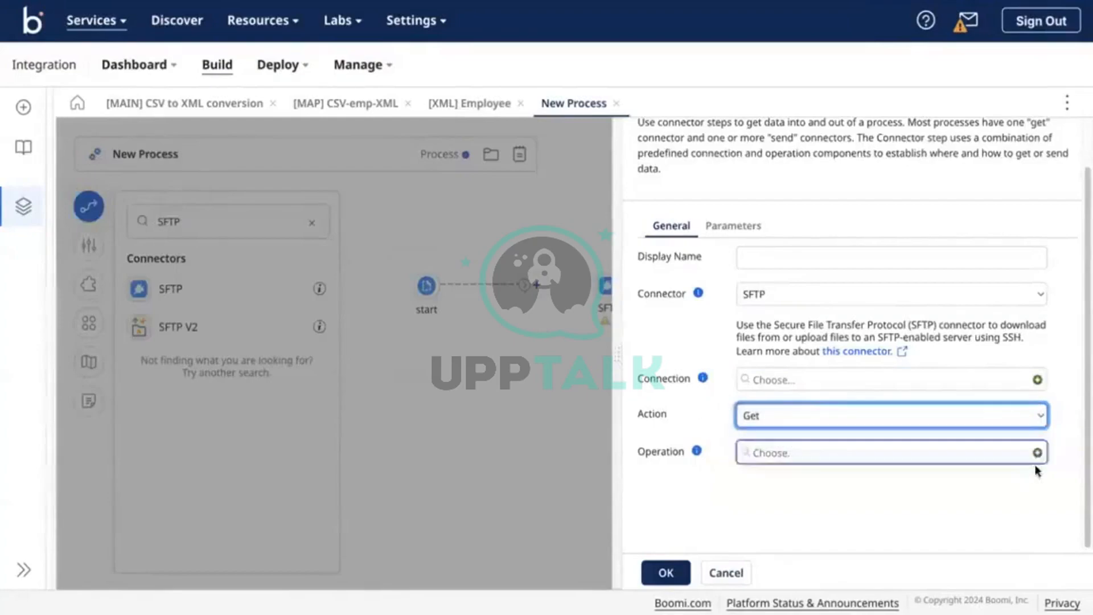
# Create a new SFTP operation from the connector step and set its SFTP action to Get and Move.
pyautogui.click(1037, 452)
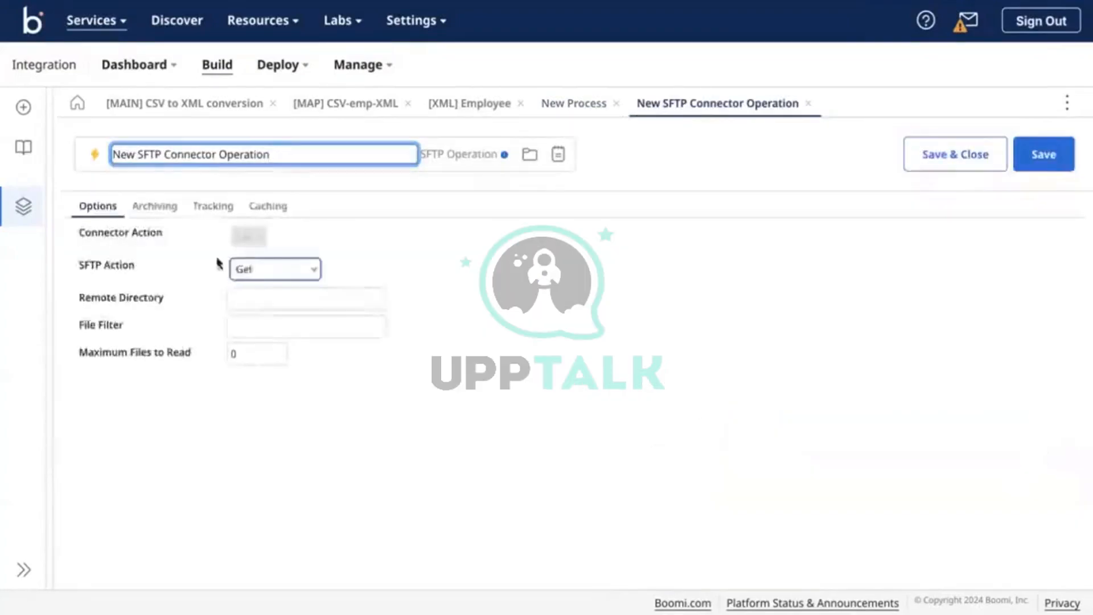
pyautogui.click(263, 263)
pyautogui.click(478, 257)
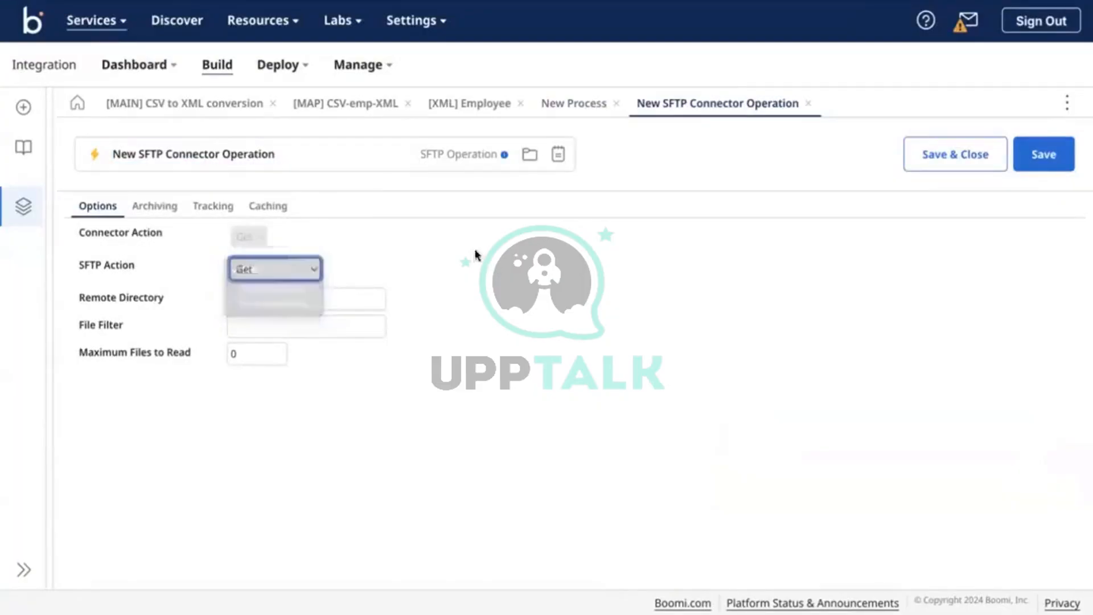
pyautogui.click(239, 266)
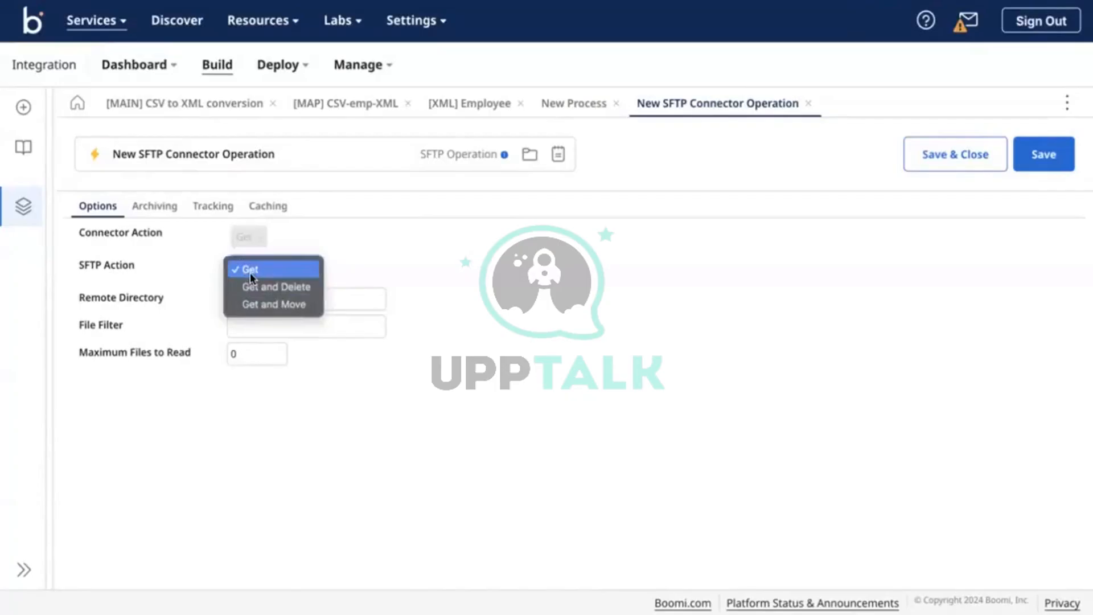
pyautogui.click(268, 304)
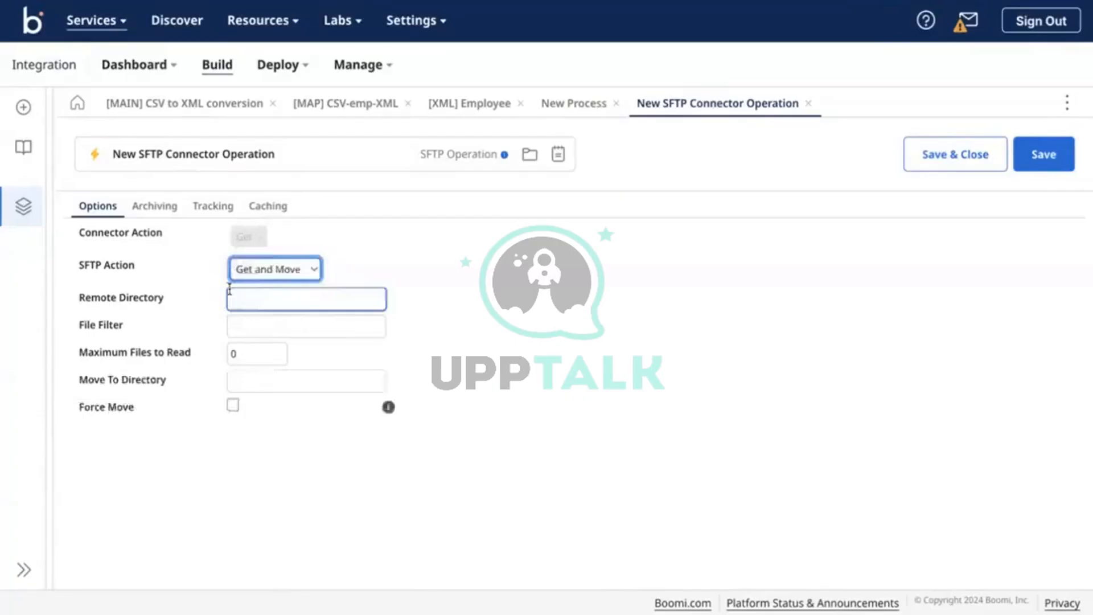
# Examine the Get and Move operation's remote directory, file filter and move-to directory fields and its alternative SFTP actions.
pyautogui.click(235, 383)
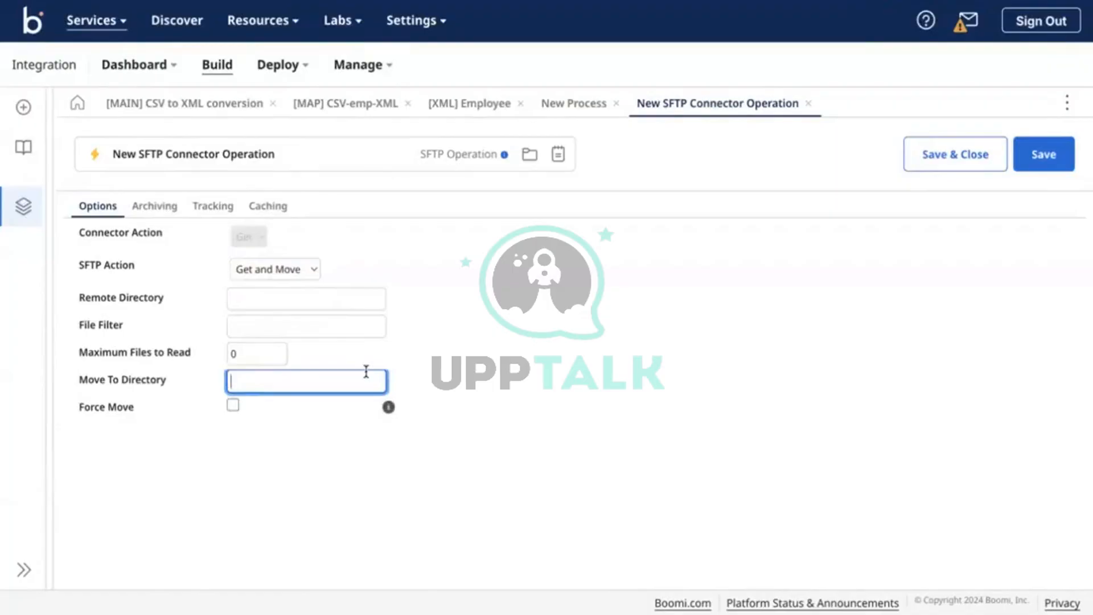
pyautogui.click(298, 292)
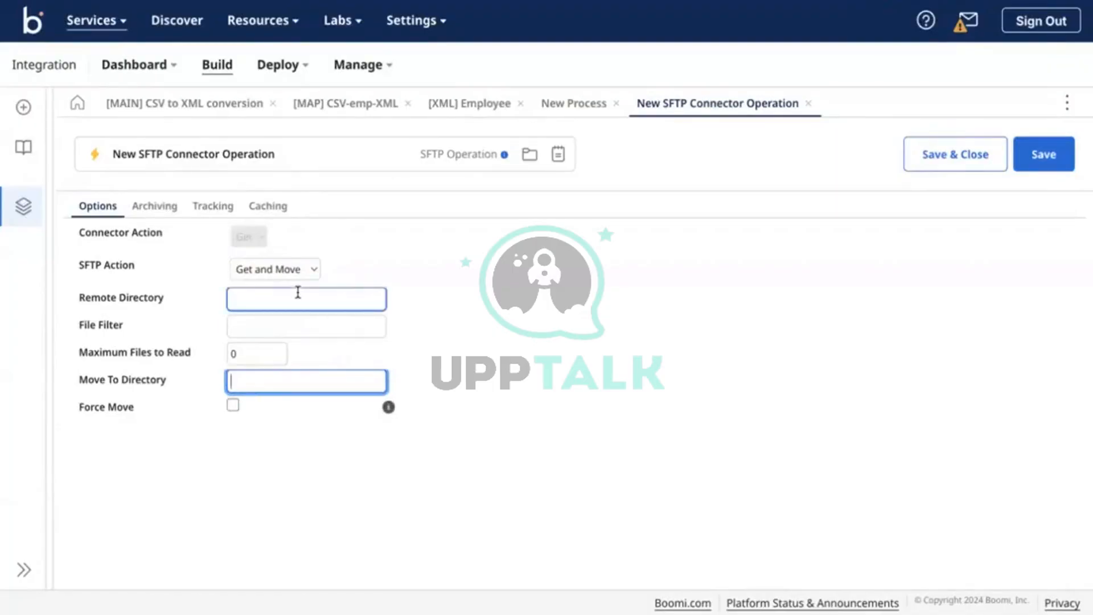
pyautogui.click(295, 276)
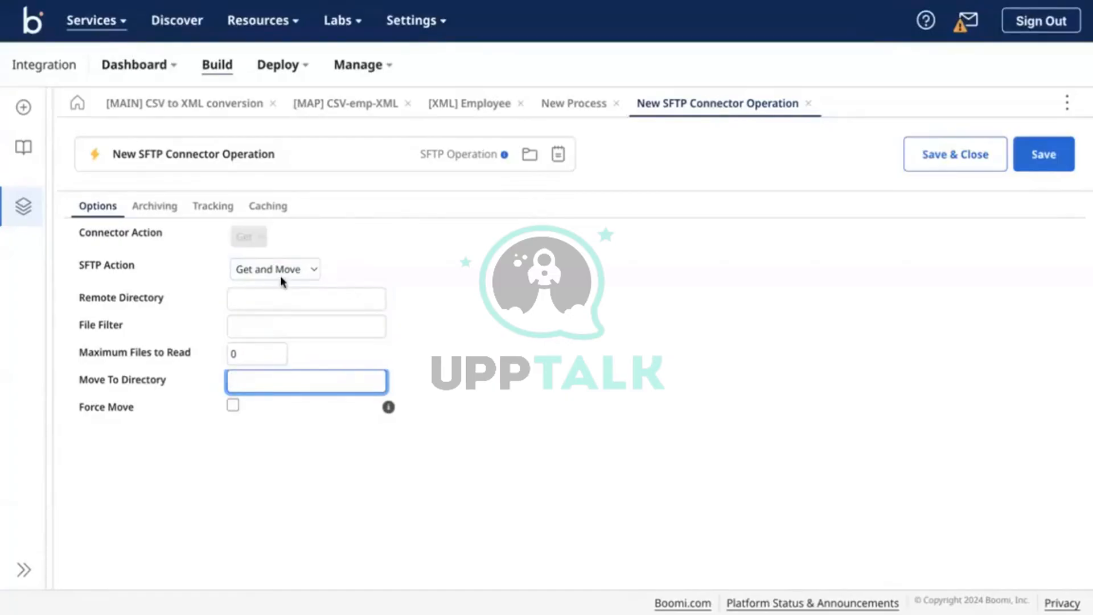
pyautogui.click(257, 325)
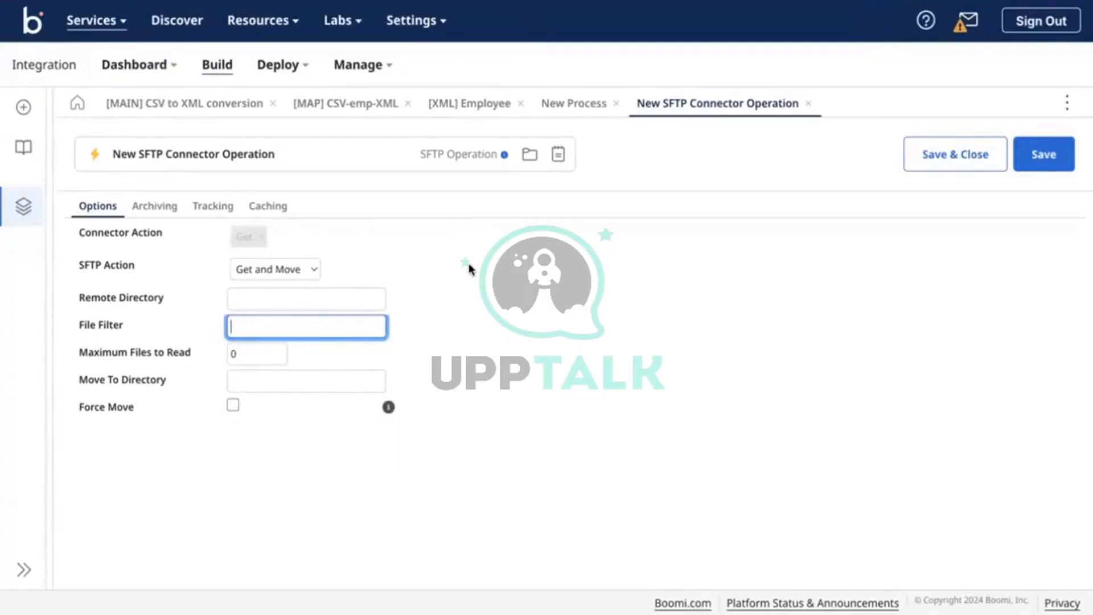
pyautogui.click(253, 263)
pyautogui.click(456, 267)
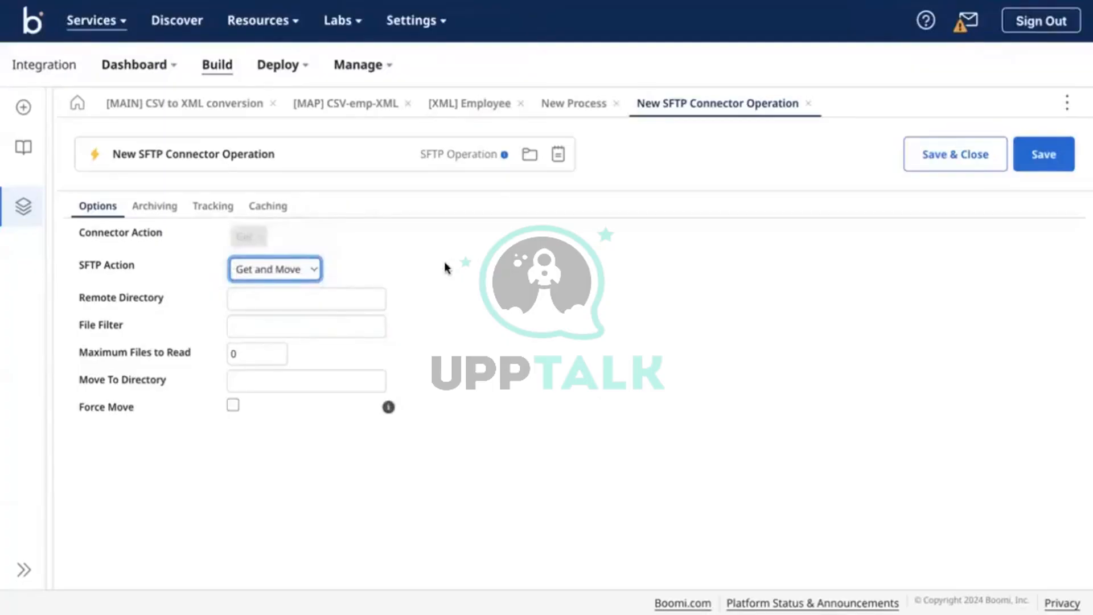
pyautogui.click(306, 270)
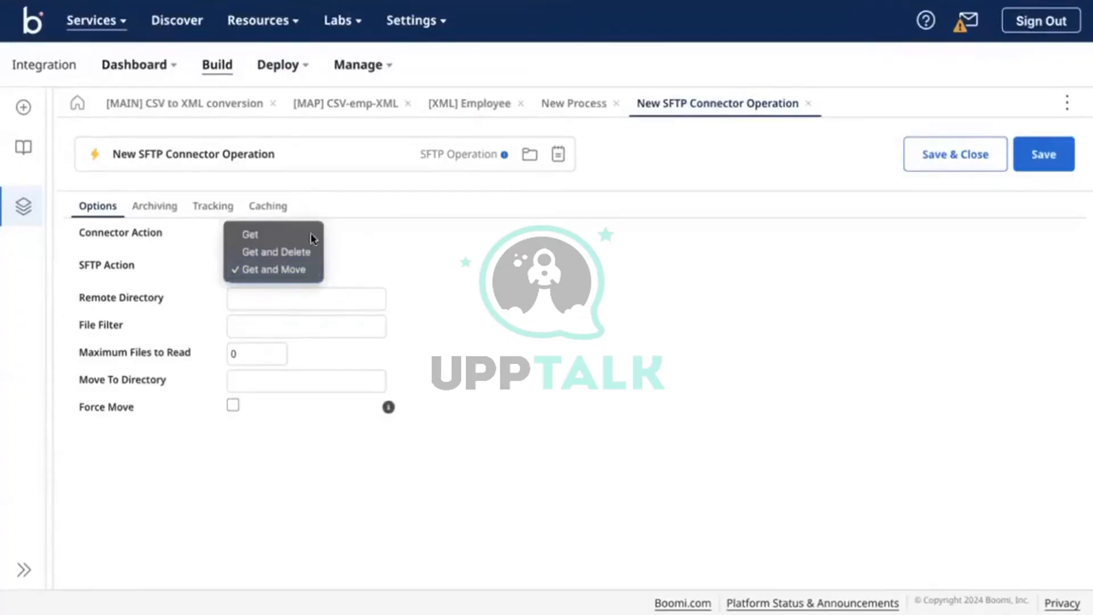
pyautogui.click(393, 246)
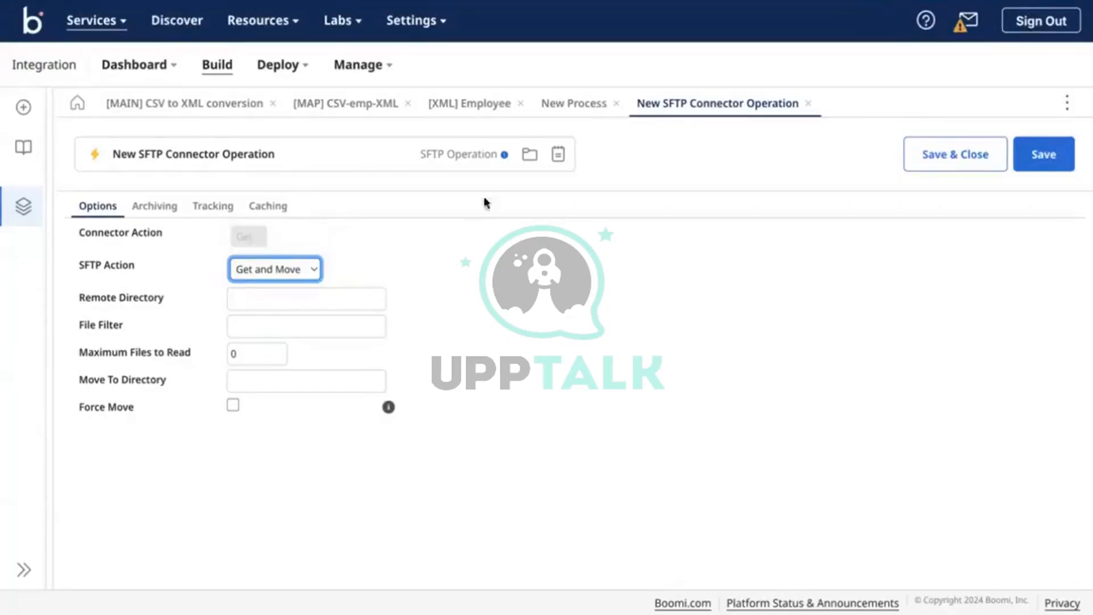
pyautogui.moveTo(505, 162)
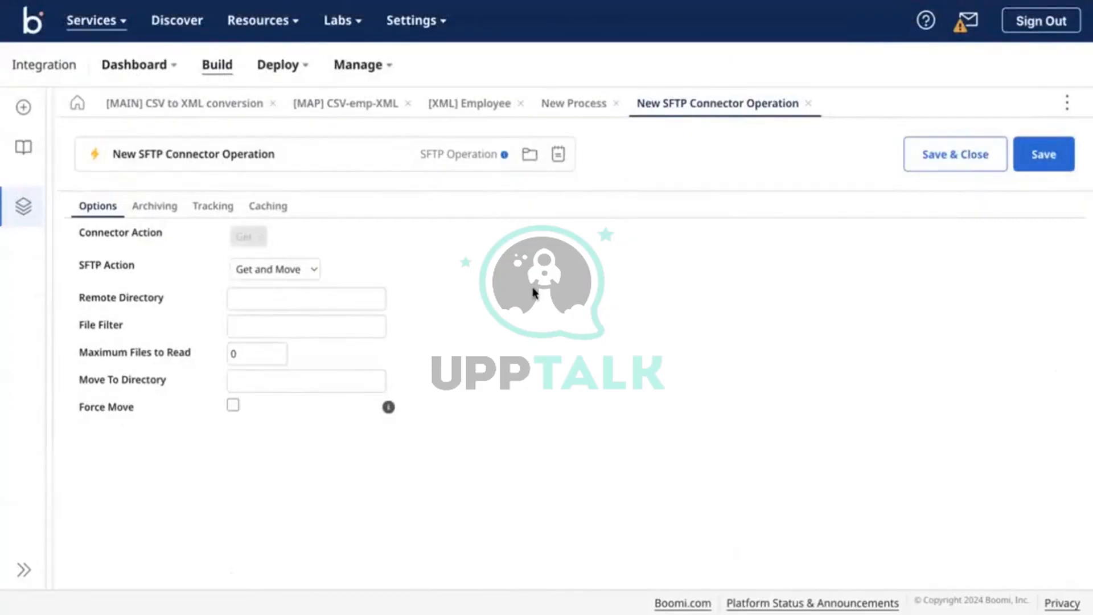
pyautogui.click(299, 324)
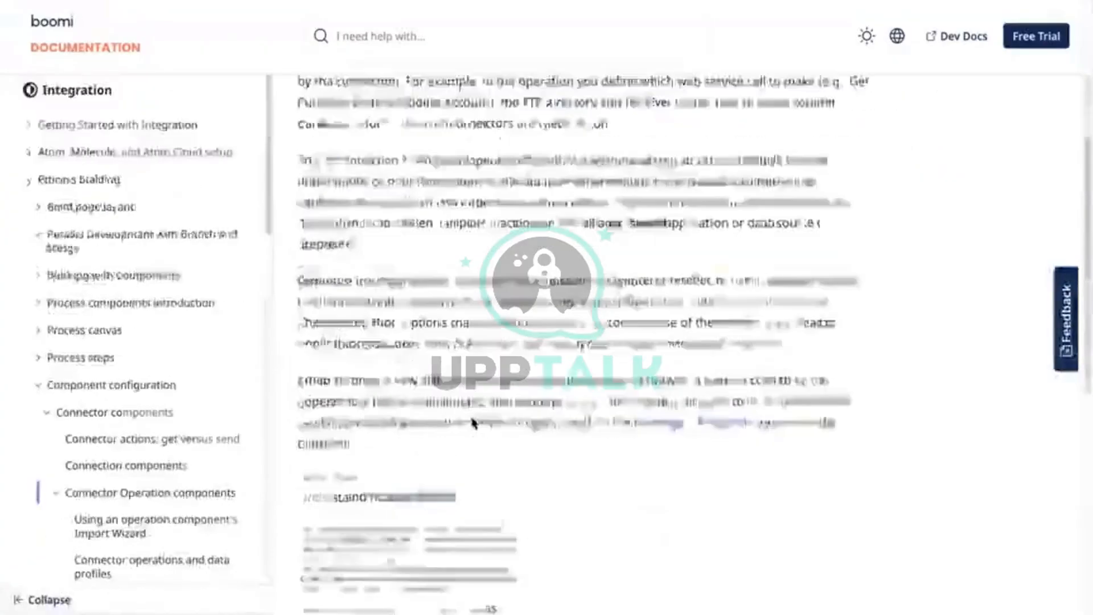
# Search the Boomi documentation for "sftp connector" and open the SFTP connector article.
pyautogui.scroll(-10, 474, 421)
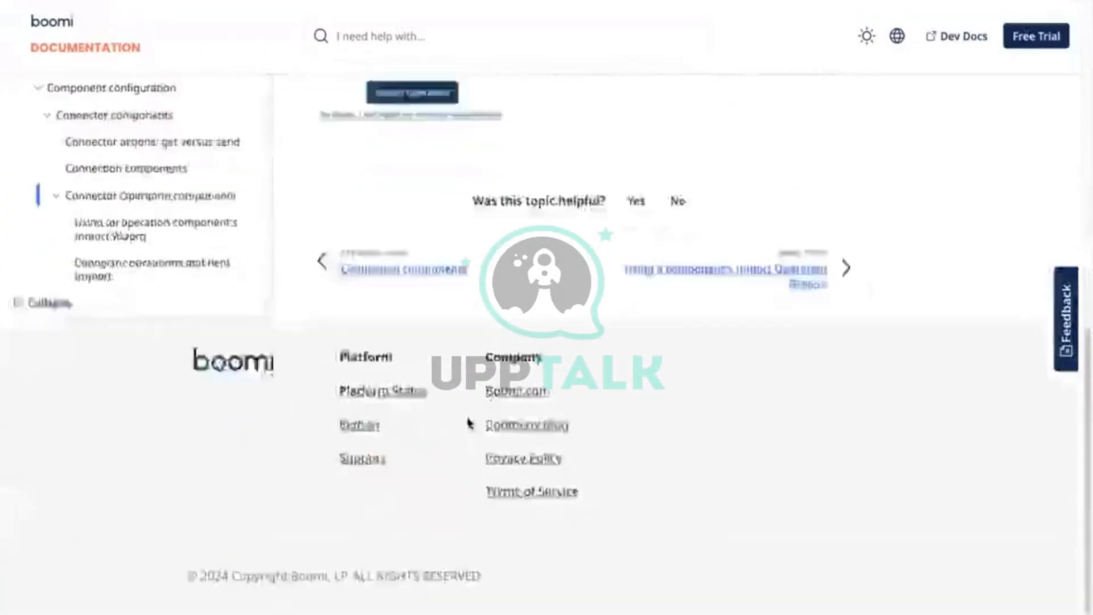
pyautogui.scroll(13, 468, 424)
pyautogui.click(368, 16)
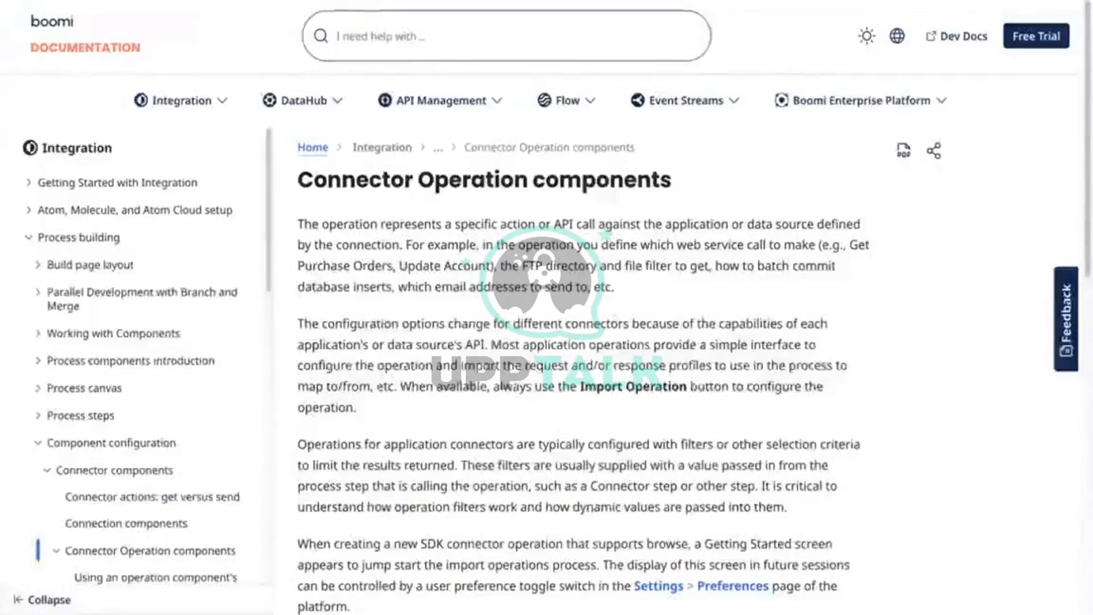
pyautogui.write('sftp connector')
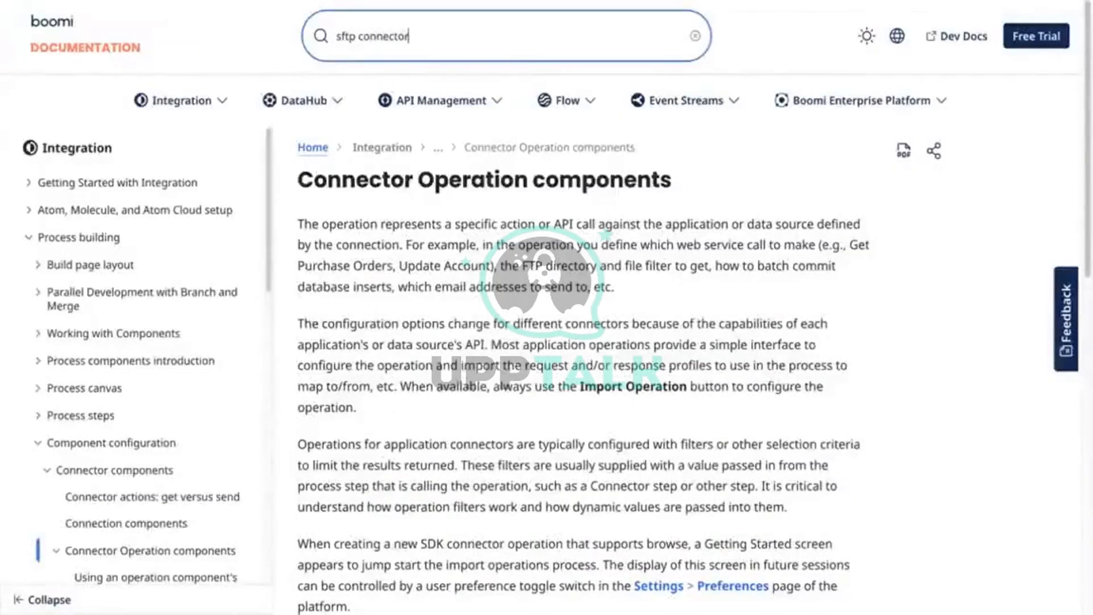
pyautogui.press('Return')
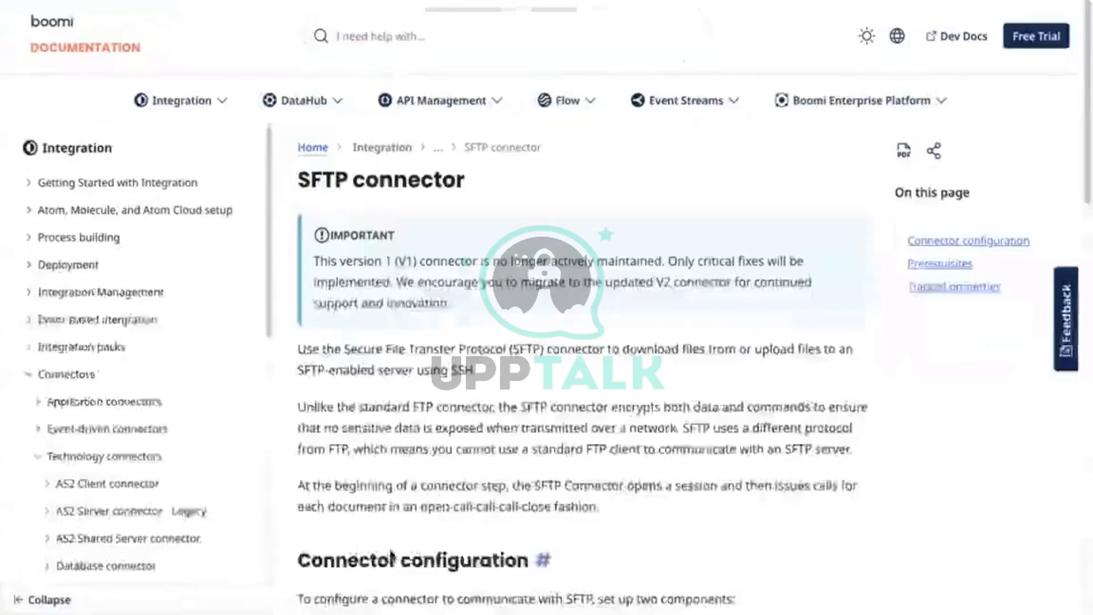
# Skim the SFTP connector article through its tracked properties and open the related SFTP operation topic.
pyautogui.scroll(-6, 395, 450)
pyautogui.scroll(-10, 395, 449)
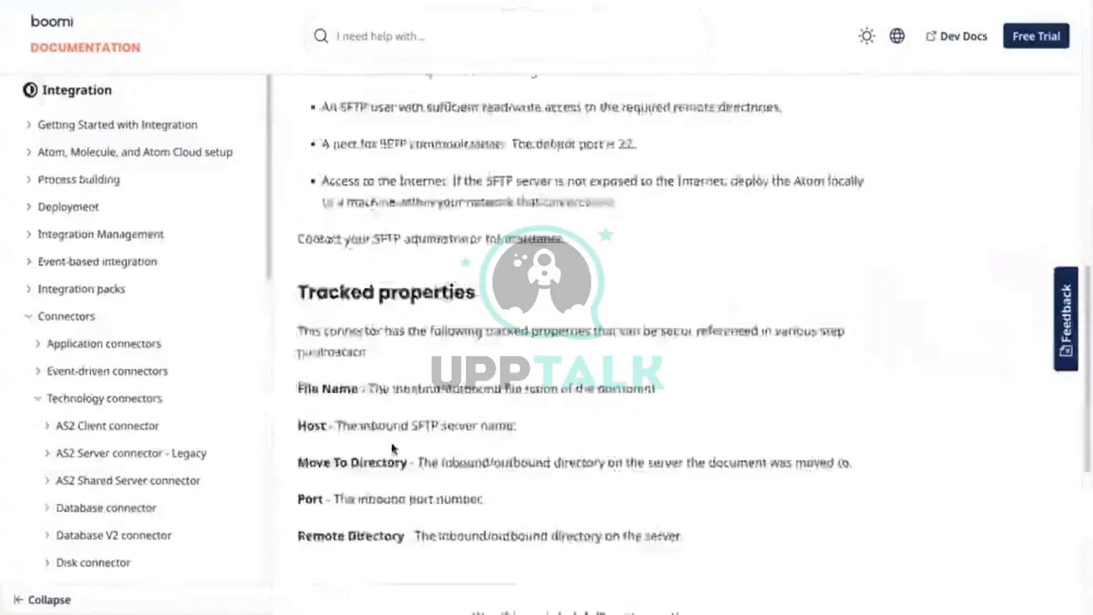
pyautogui.scroll(-15, 112, 440)
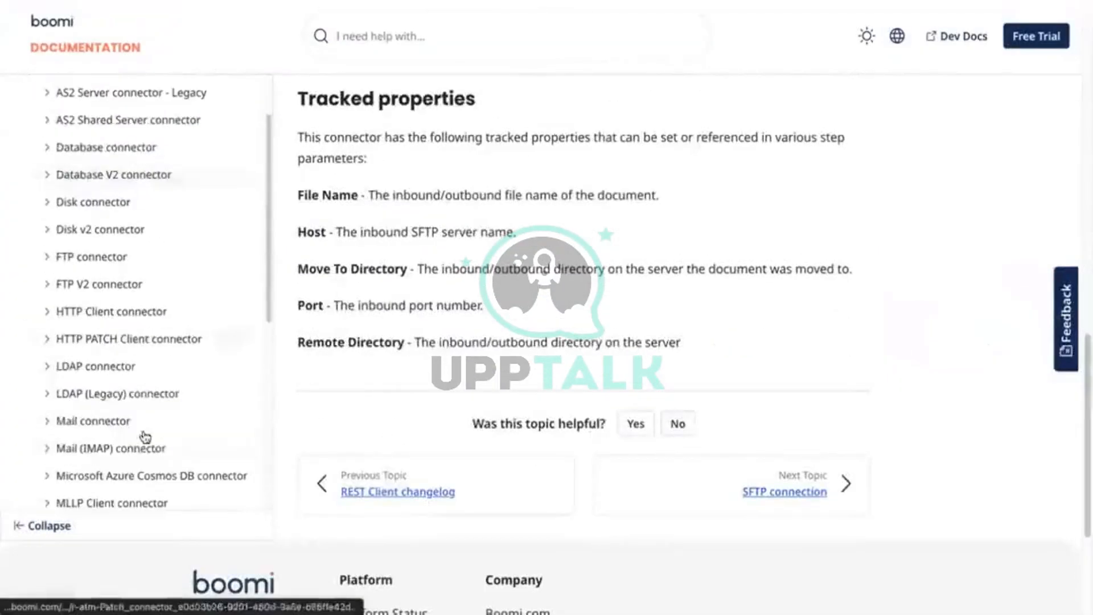
pyautogui.scroll(2, 186, 343)
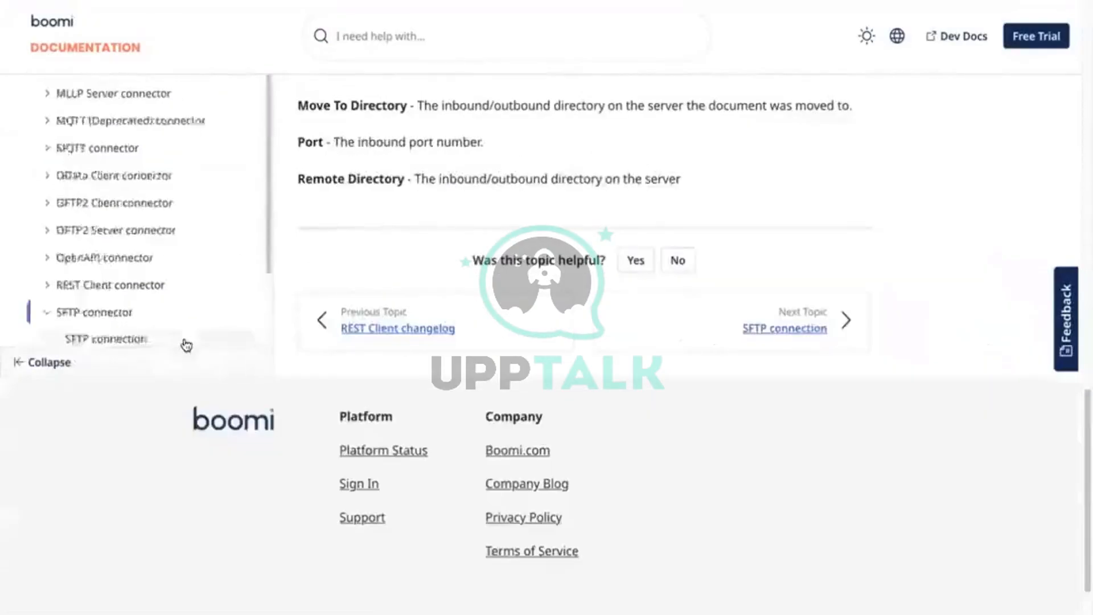
pyautogui.scroll(-2, 200, 320)
pyautogui.click(186, 205)
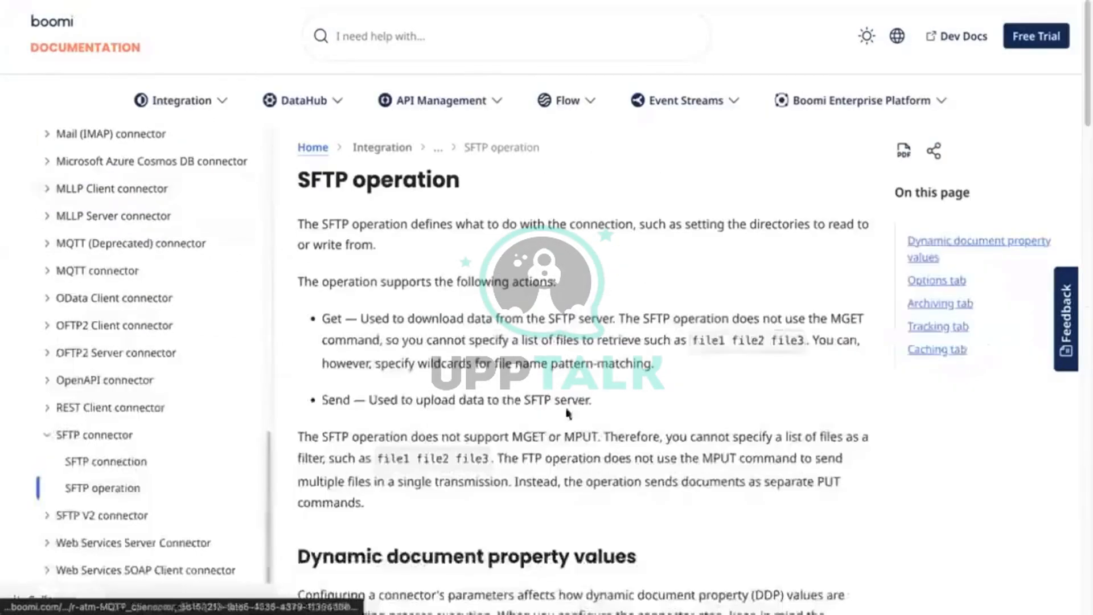
# Read the SFTP operation topic's descriptions of Remote Directory, File Filter, Maximum Files to Read and Move To Directory.
pyautogui.scroll(-5, 544, 424)
pyautogui.scroll(-12, 549, 411)
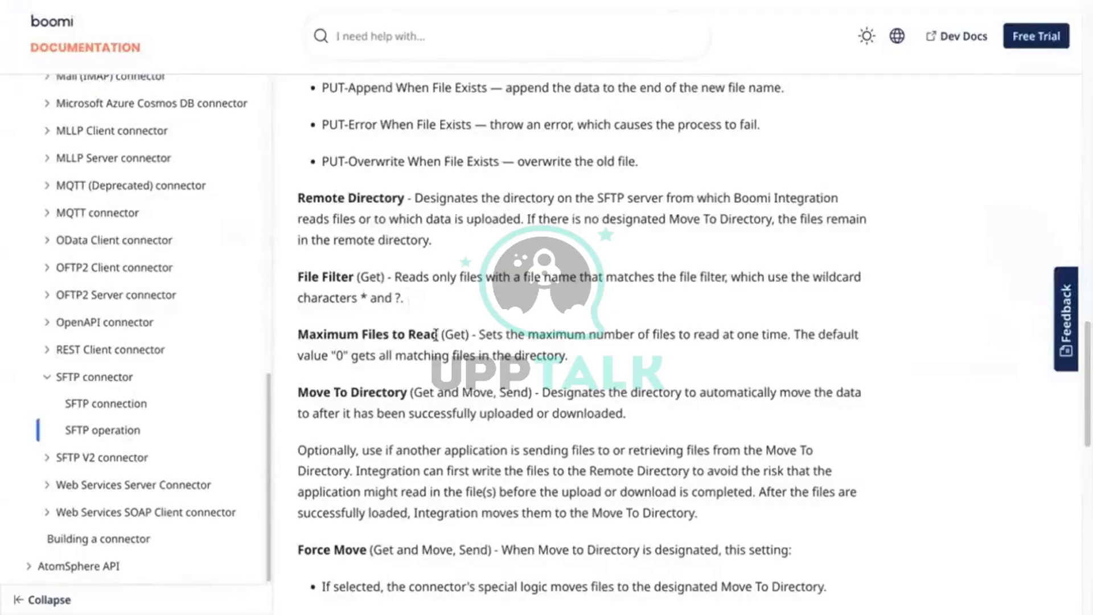
pyautogui.moveTo(493, 336); pyautogui.dragTo(792, 341)
pyautogui.click(448, 369)
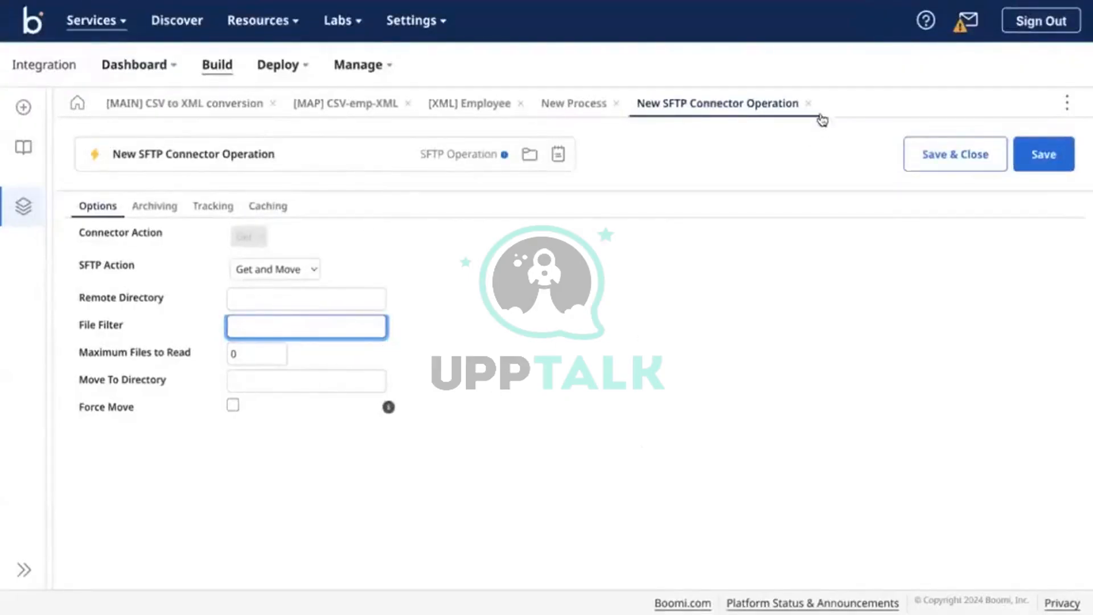
# Switch back to the Boomi platform and examine the new SFTP operation's archiving and tracking settings.
pyautogui.click(167, 215)
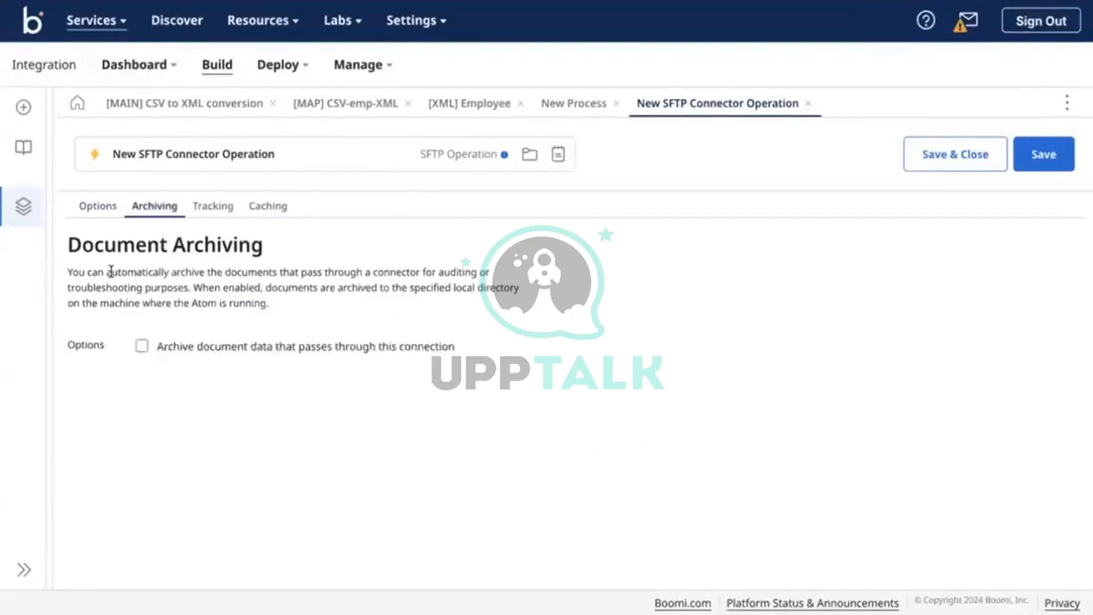
pyautogui.click(234, 214)
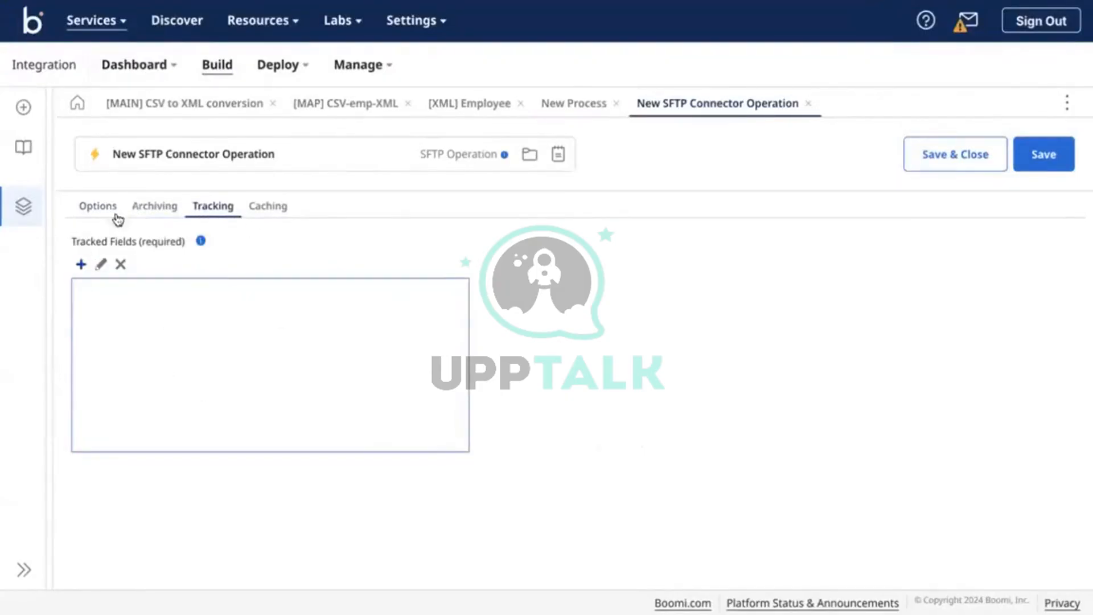
# Open the account's Document Tracking settings in a separate browser tab, keeping the SFTP operation open.
pyautogui.click(411, 24)
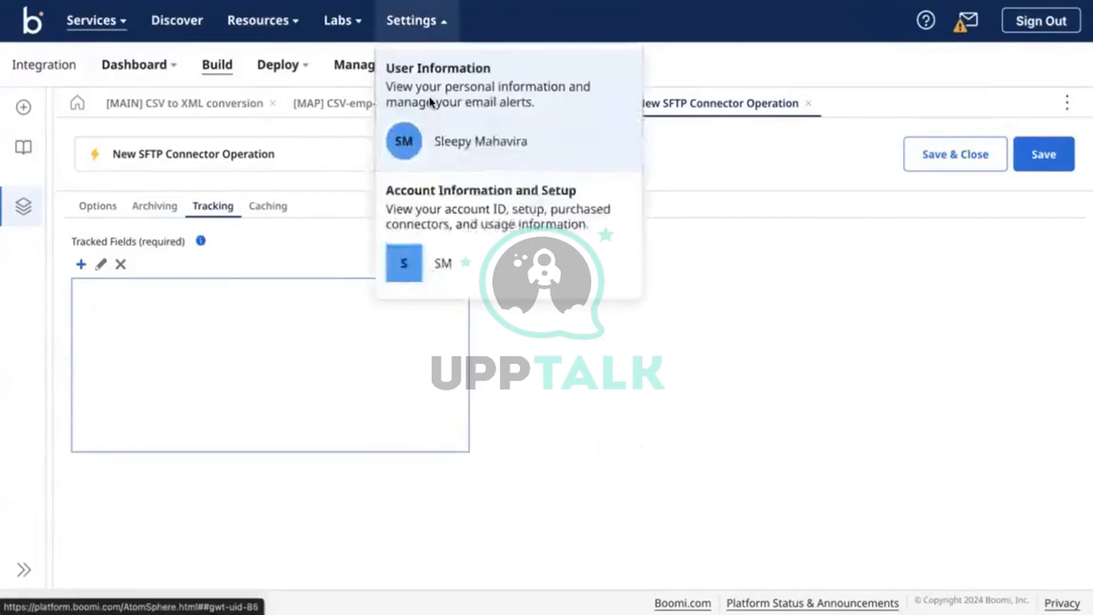
pyautogui.rightClick(431, 97)
pyautogui.click(451, 108)
pyautogui.click(269, 2)
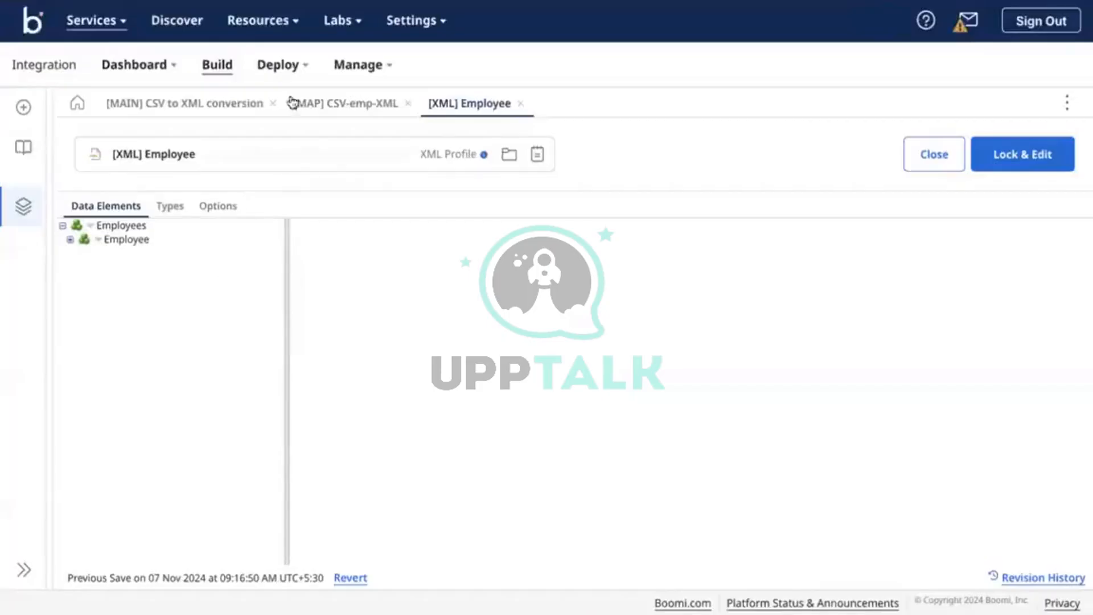
pyautogui.click(415, 21)
pyautogui.click(442, 82)
pyautogui.scroll(-4, 11, 369)
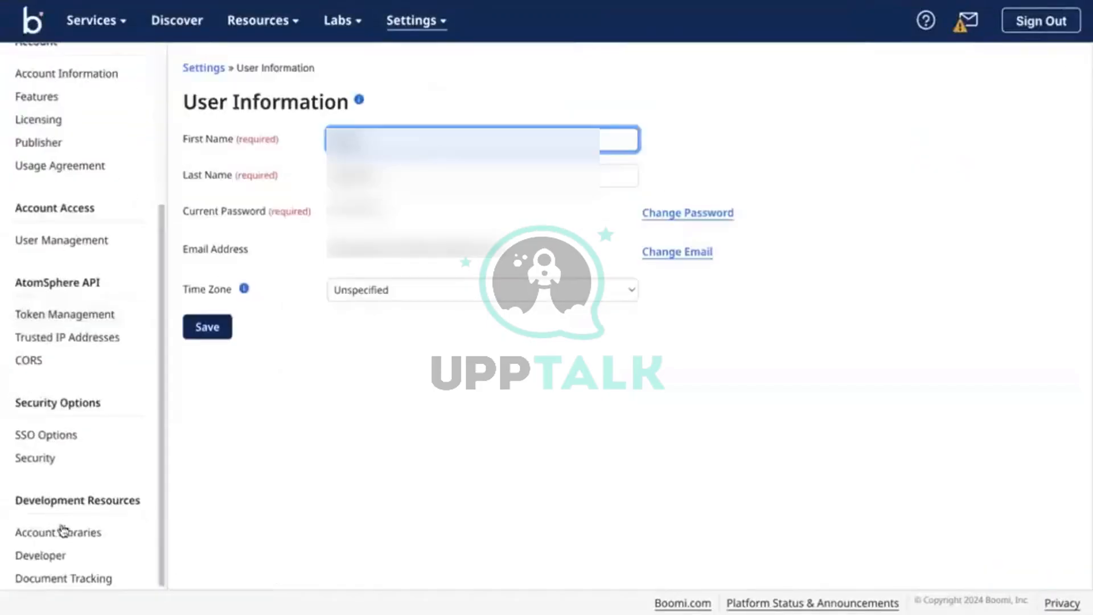
pyautogui.click(67, 578)
pyautogui.click(268, 231)
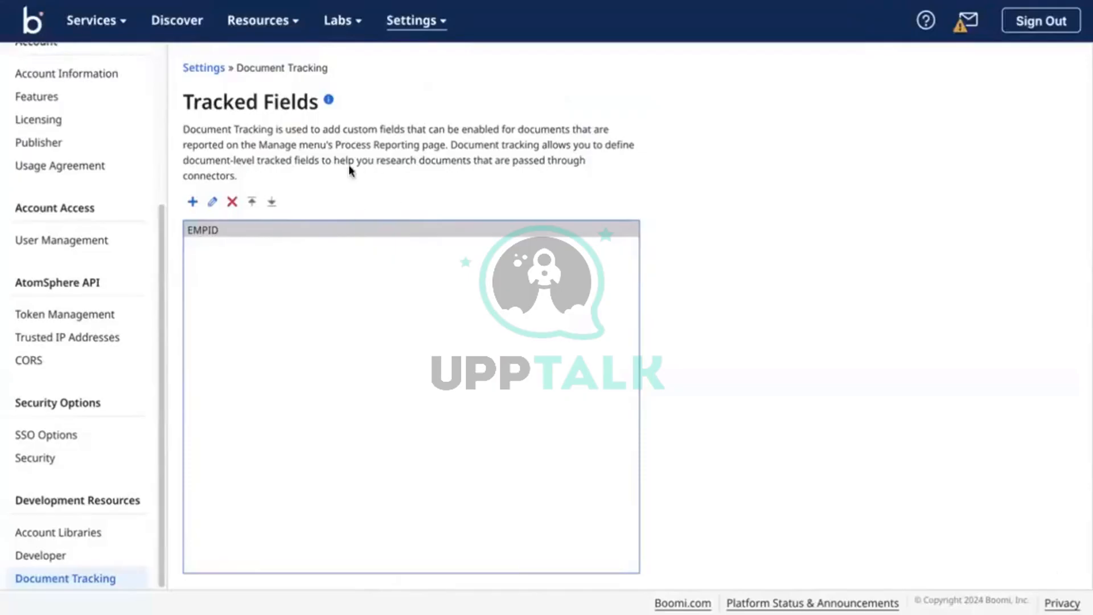
# Add a tracked field labelled FileName with the Character data type.
pyautogui.click(191, 202)
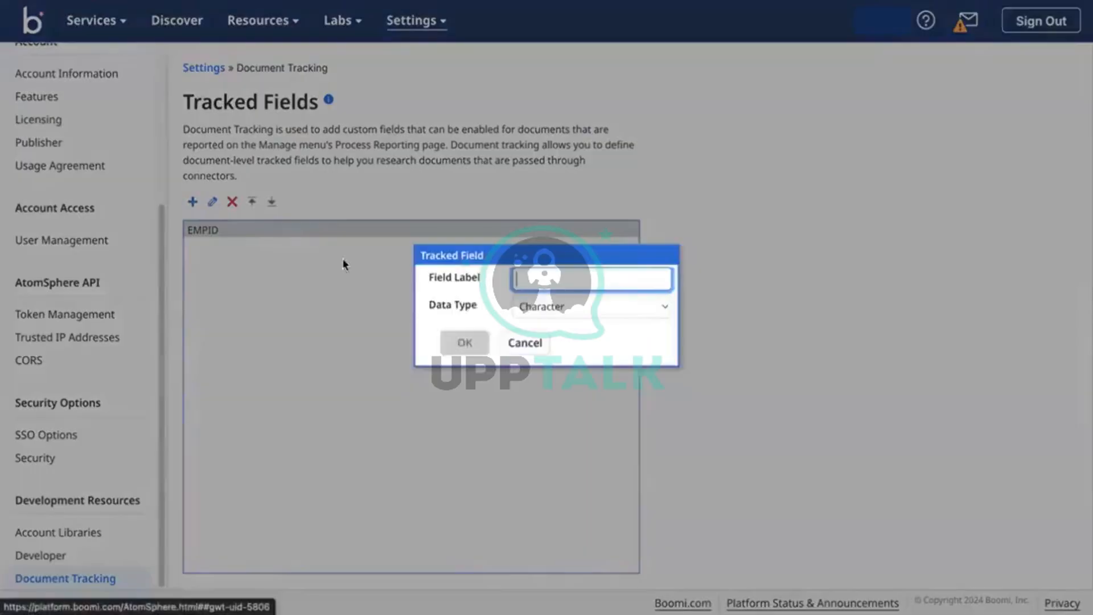
pyautogui.write('FileName')
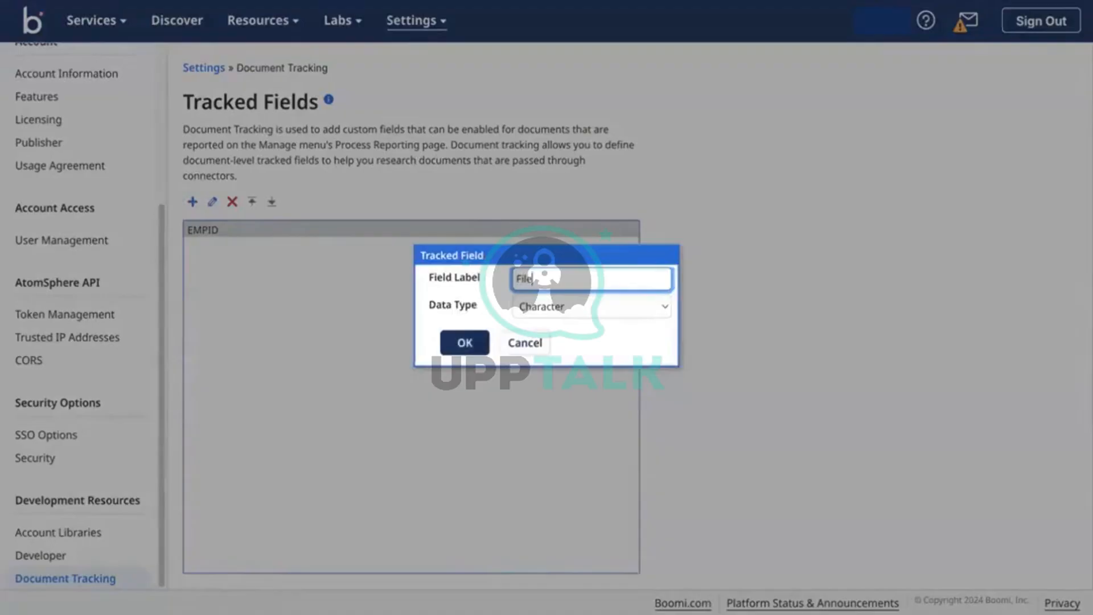
pyautogui.click(458, 343)
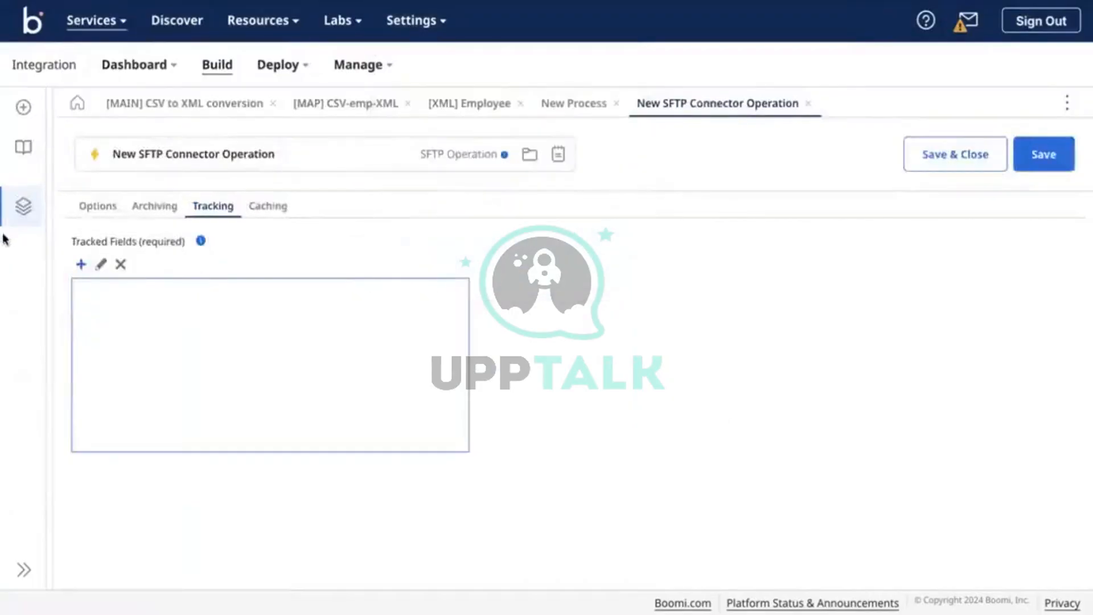
# Check which tracked fields the SFTP operation offers, cancel the selection and reload the platform page.
pyautogui.click(81, 265)
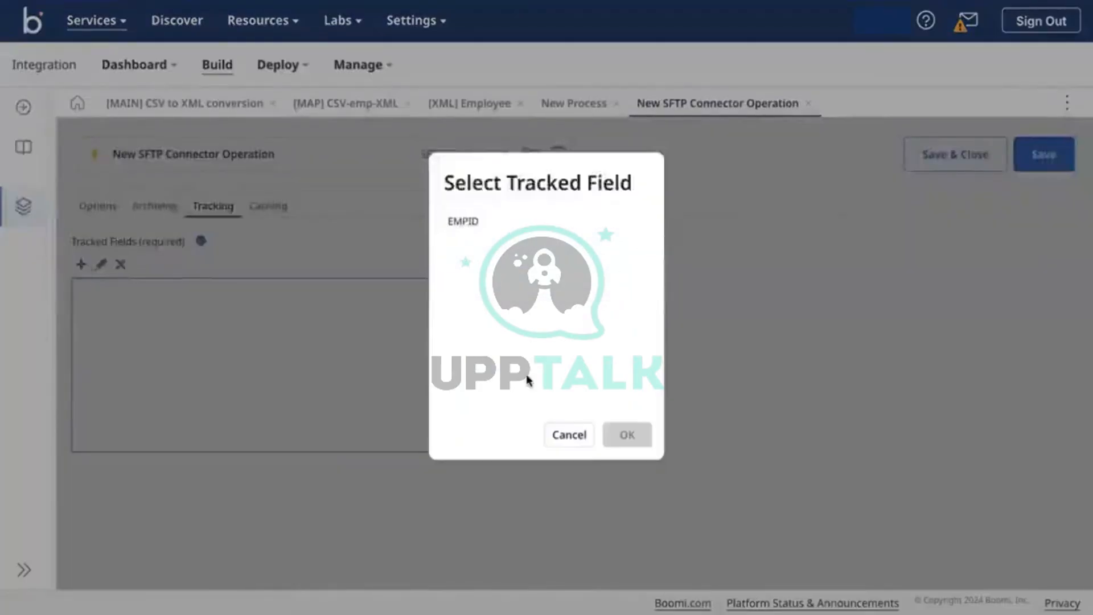
pyautogui.click(568, 434)
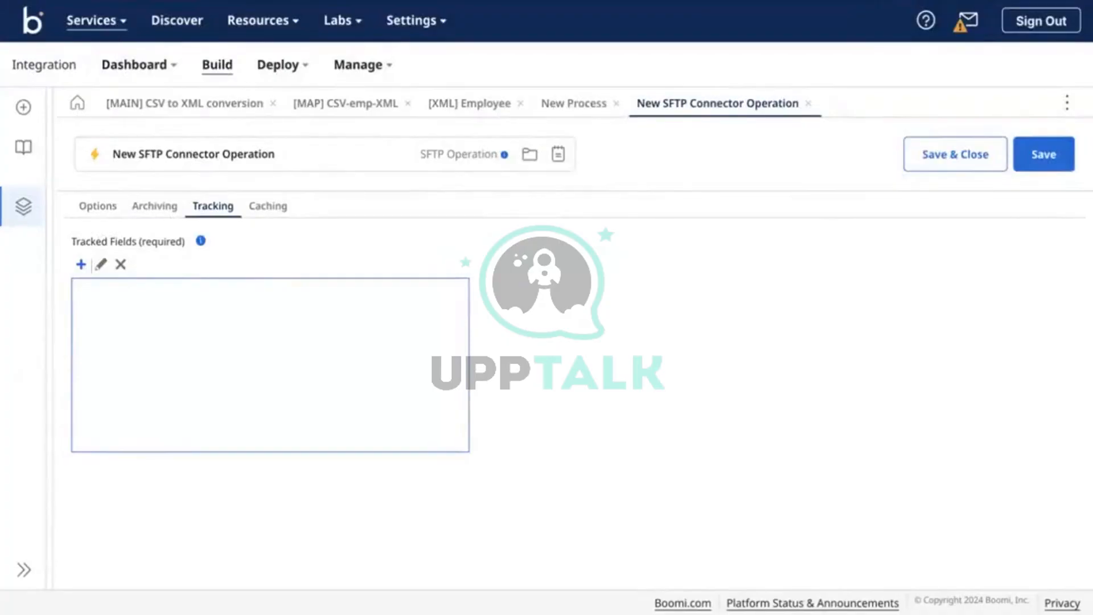
pyautogui.press('super+r')
pyautogui.click(572, 190)
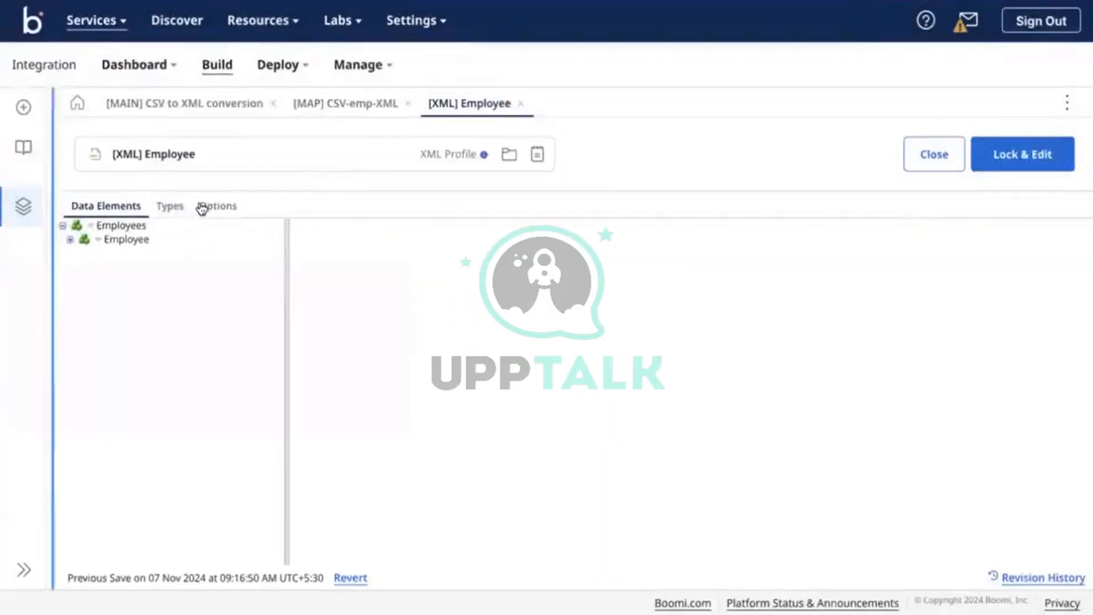
# Place an SFTP connector step above CSV Employee Data in the [MAIN] CSV to XML conversion process and create a new operation for it.
pyautogui.click(156, 104)
pyautogui.click(283, 228)
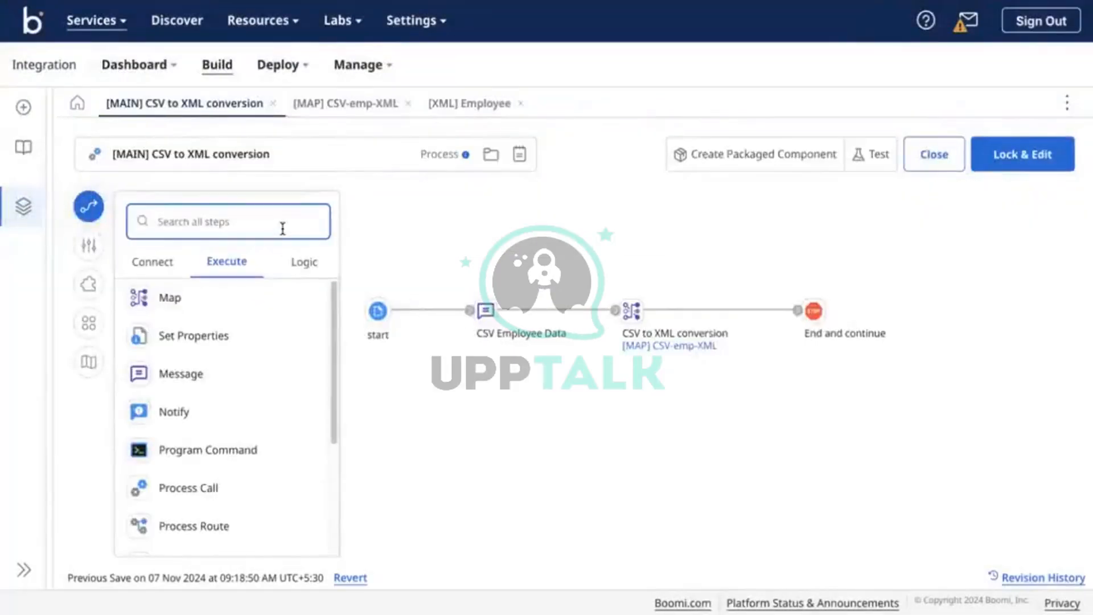
pyautogui.write('sft')
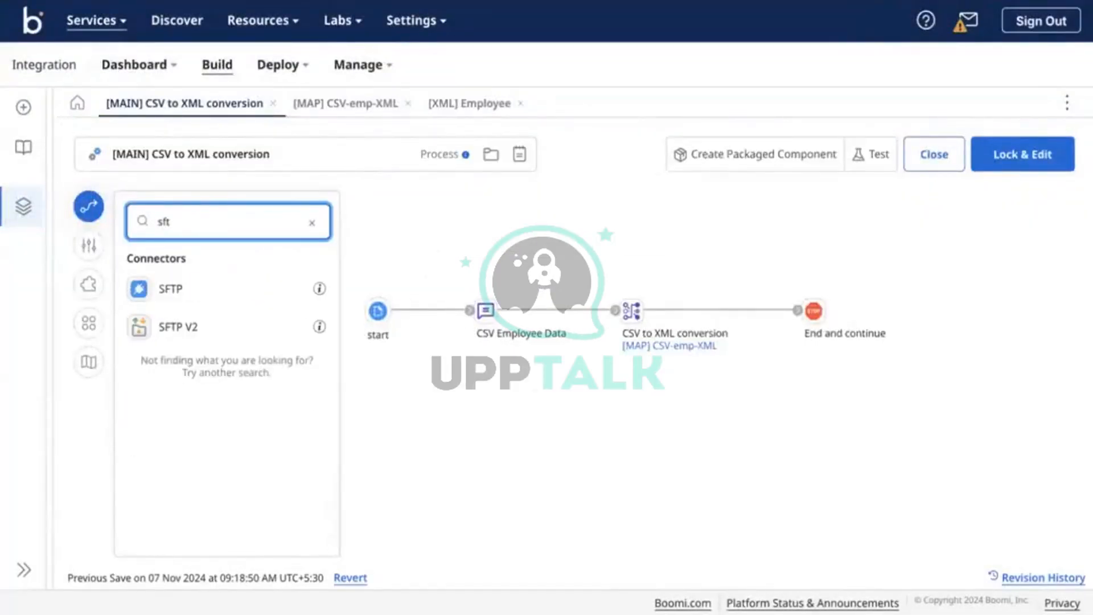
pyautogui.moveTo(209, 287); pyautogui.dragTo(485, 246)
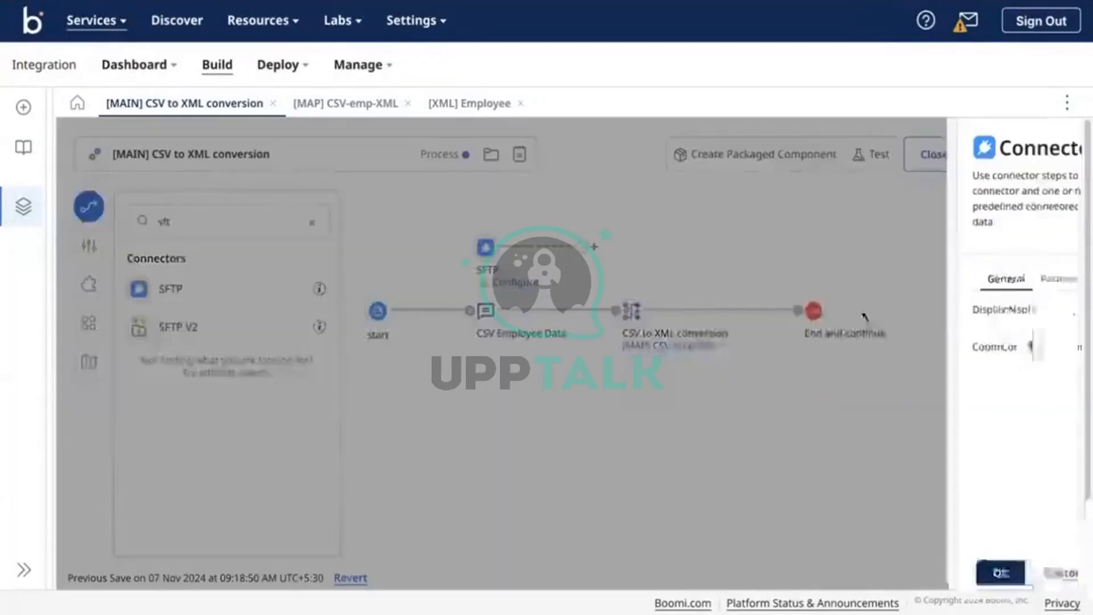
pyautogui.click(1037, 506)
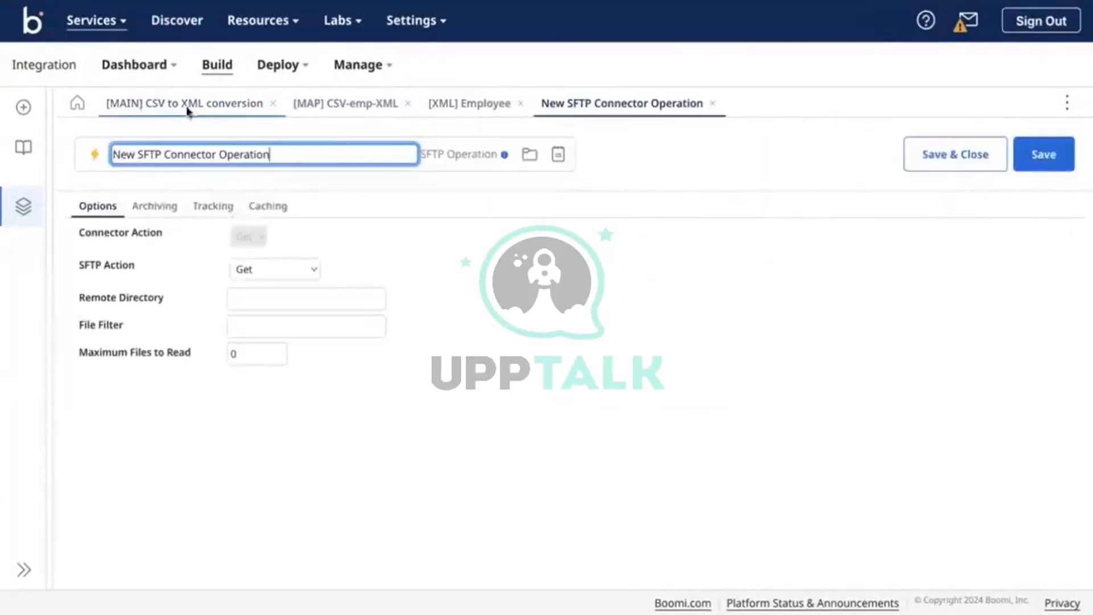
# Add FileName as a tracked field of the new SFTP operation.
pyautogui.click(218, 210)
pyautogui.click(81, 264)
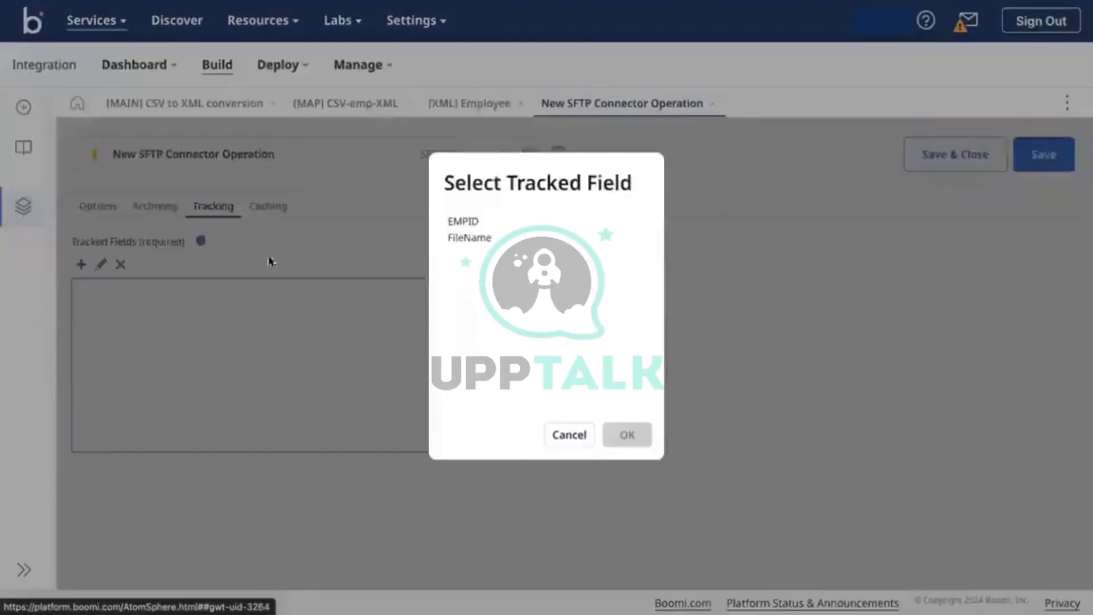
pyautogui.click(464, 240)
pyautogui.click(634, 434)
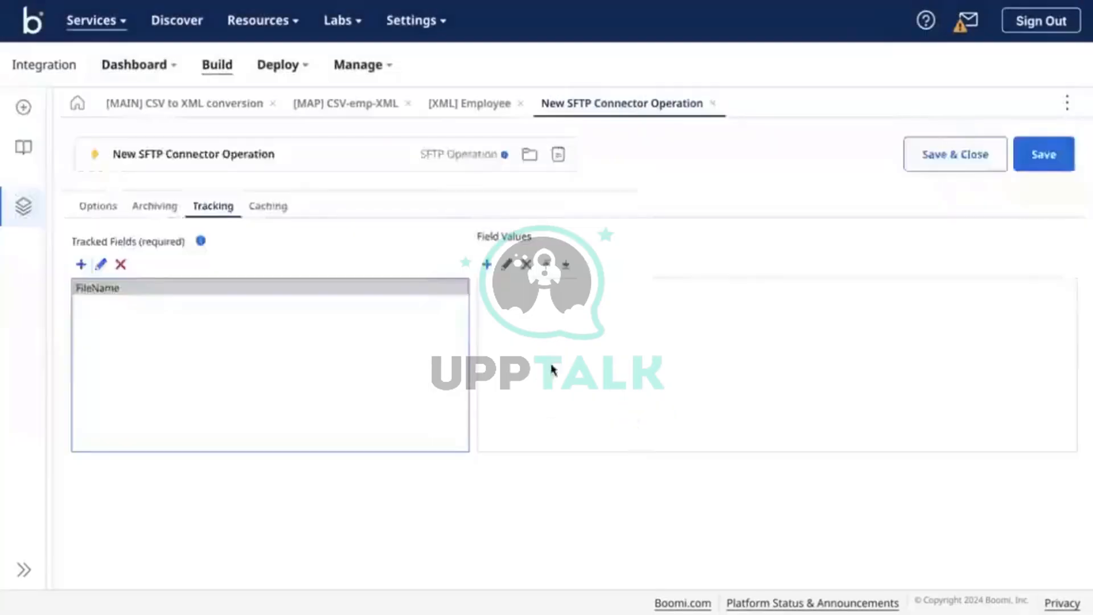
# Give the FileName tracked field a Document Property value that uses the File Name property of the SFTP connector.
pyautogui.click(487, 264)
pyautogui.click(541, 117)
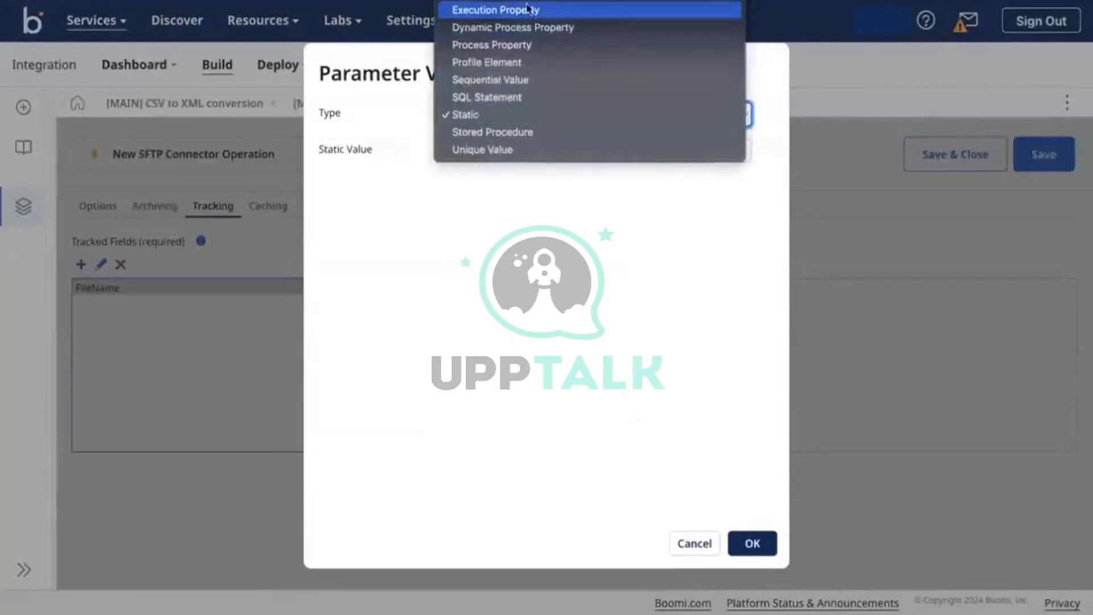
pyautogui.click(490, 115)
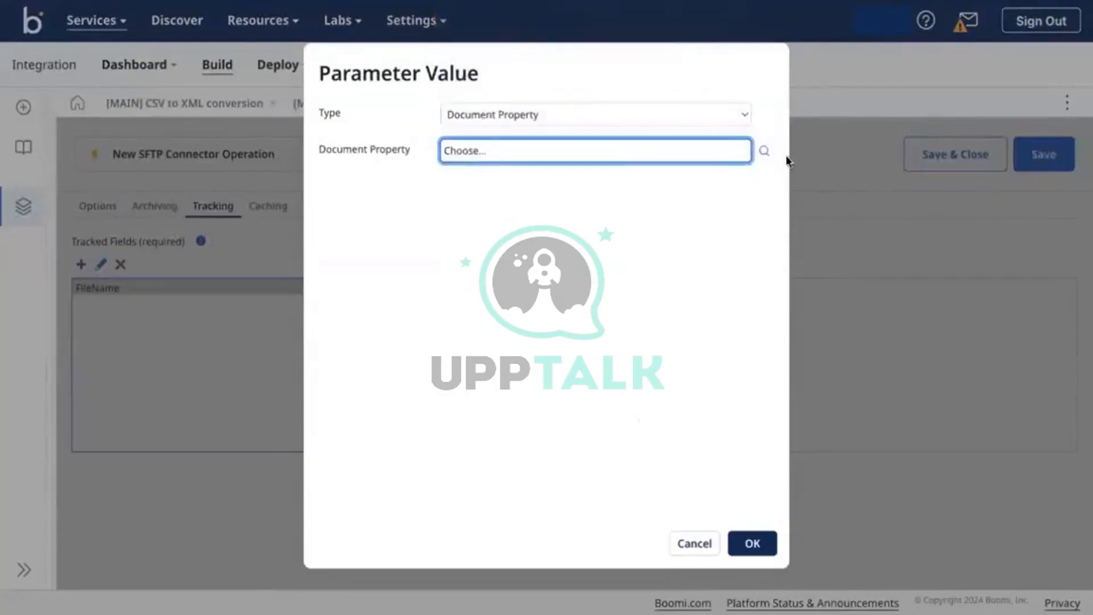
pyautogui.click(763, 152)
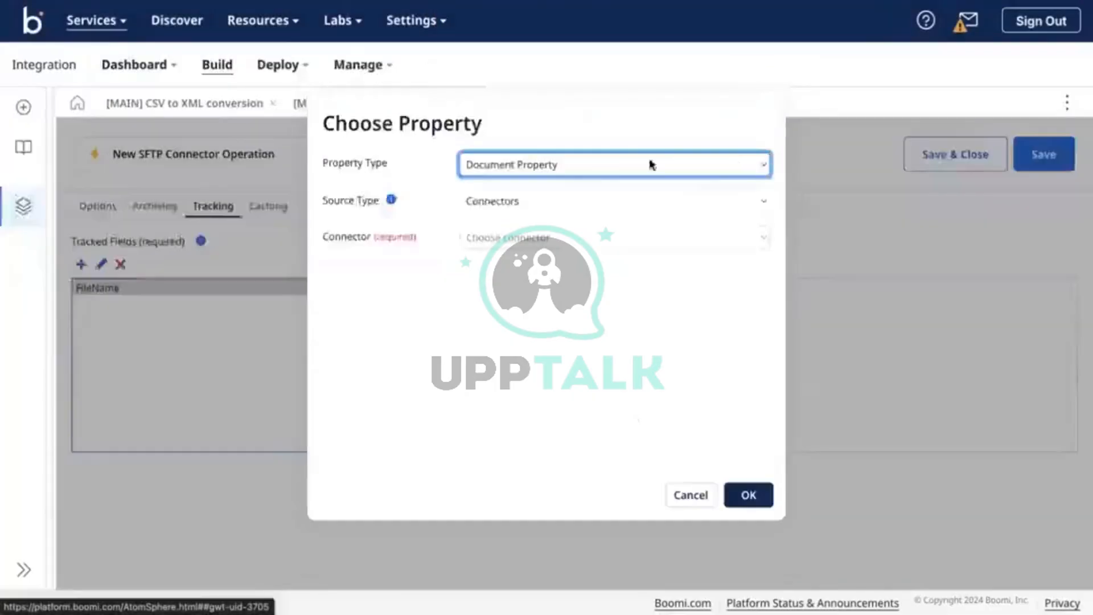
pyautogui.click(564, 236)
pyautogui.write('sft')
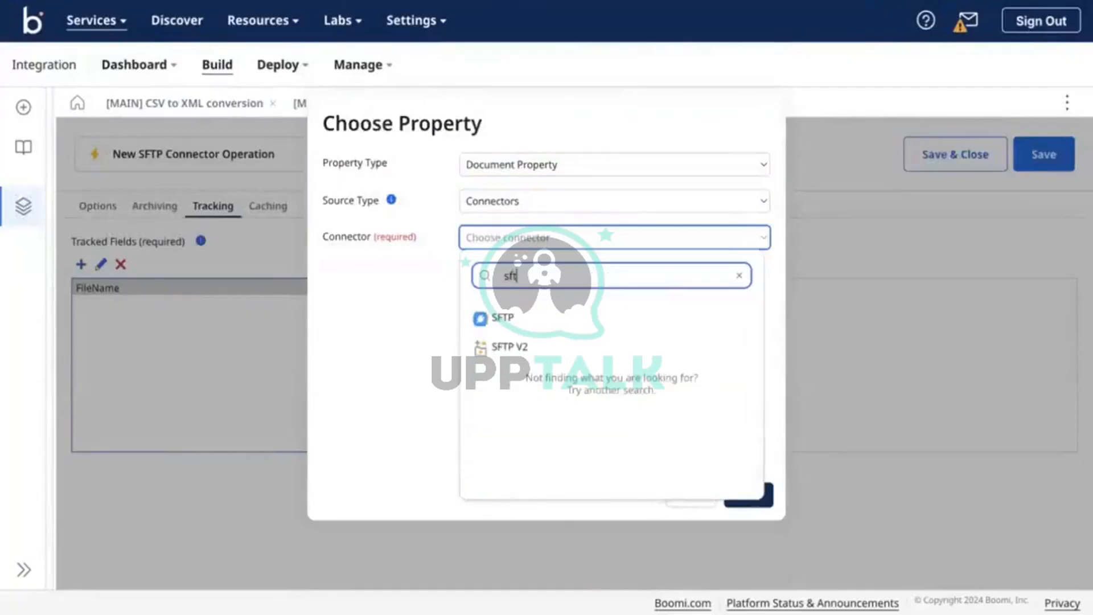
pyautogui.click(541, 316)
pyautogui.click(543, 281)
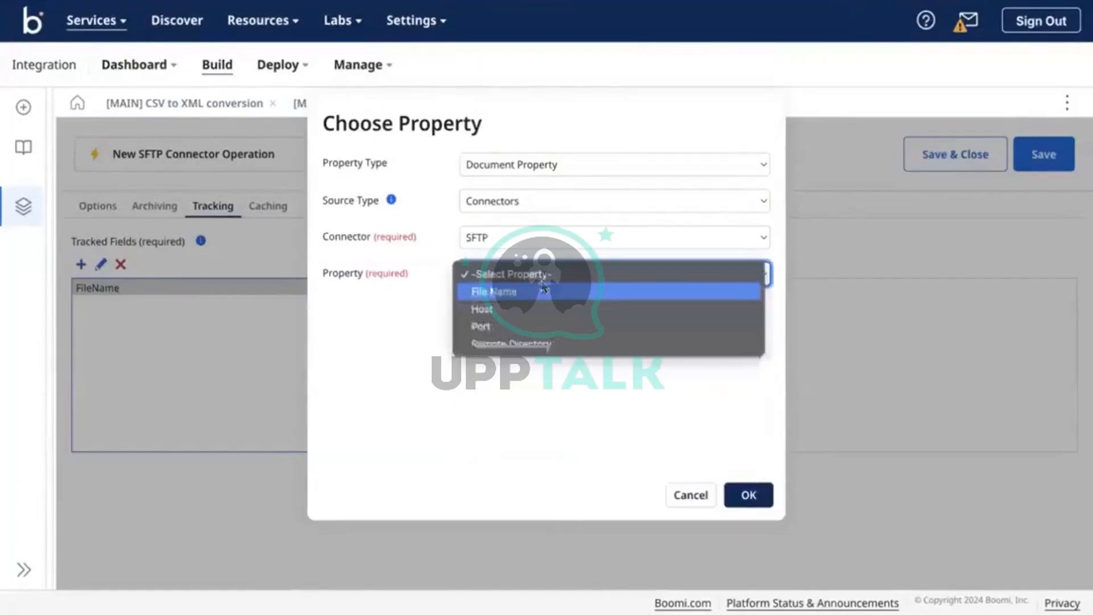
pyautogui.click(532, 297)
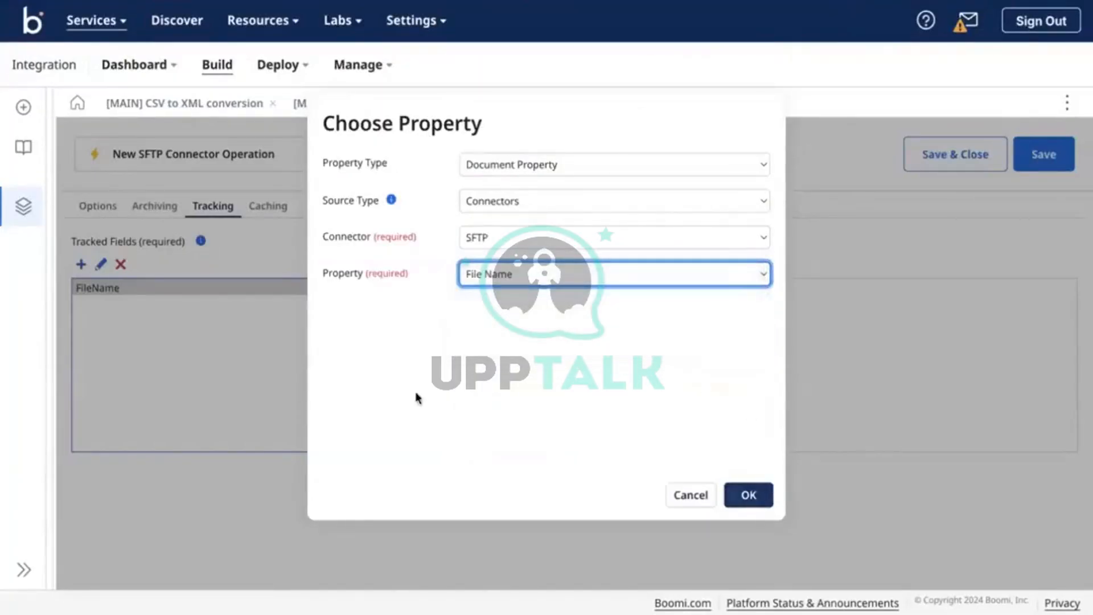
pyautogui.click(747, 495)
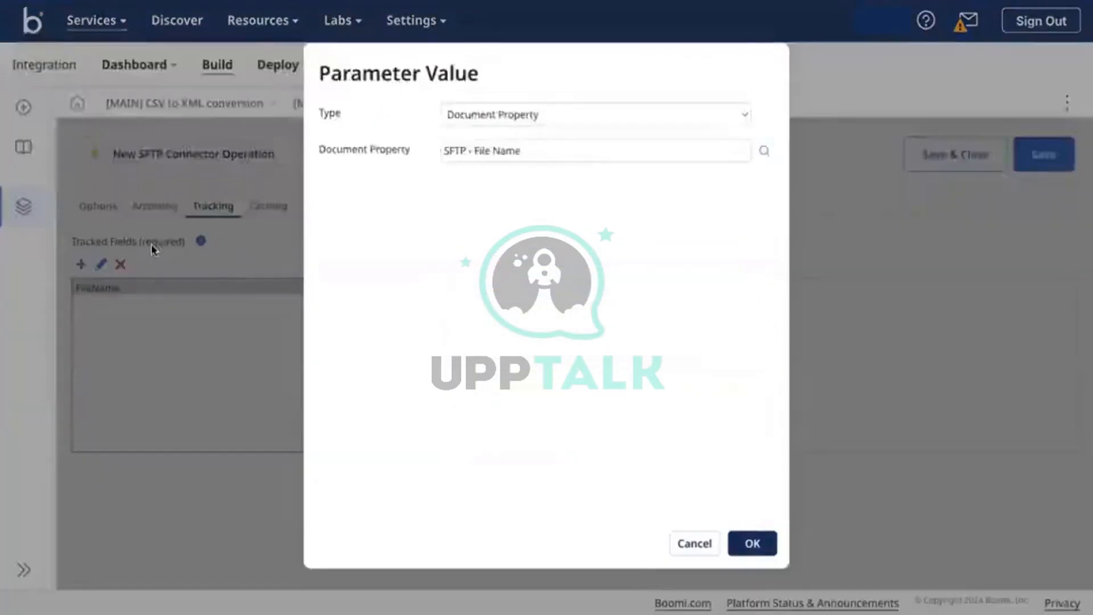
pyautogui.click(734, 540)
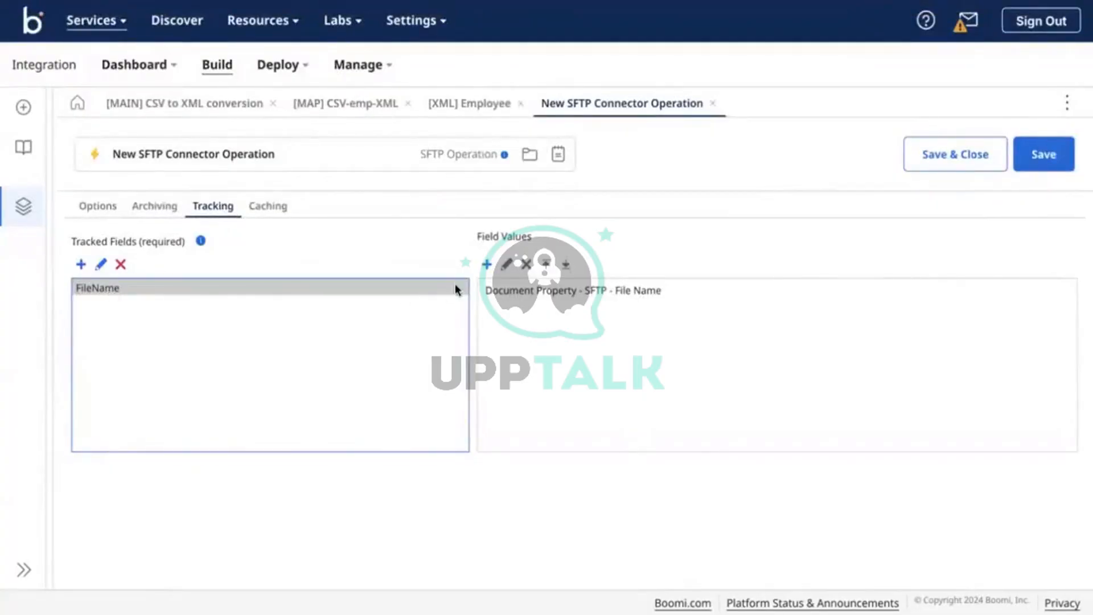
# Review the FileName field value's available parameter types and SFTP document properties, keeping the File Name selection.
pyautogui.click(517, 297)
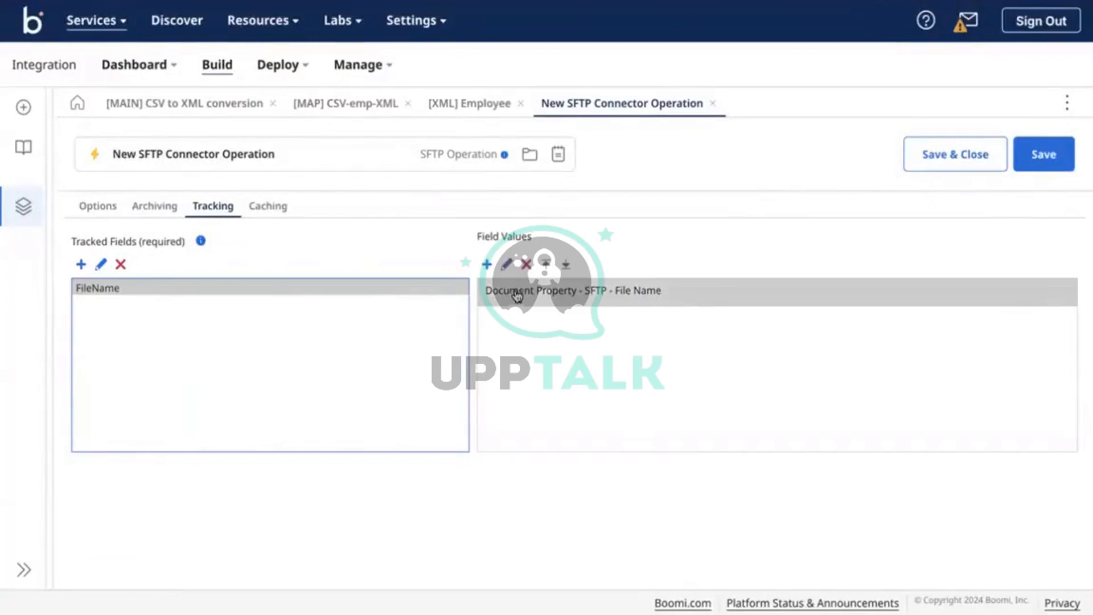
pyautogui.click(505, 269)
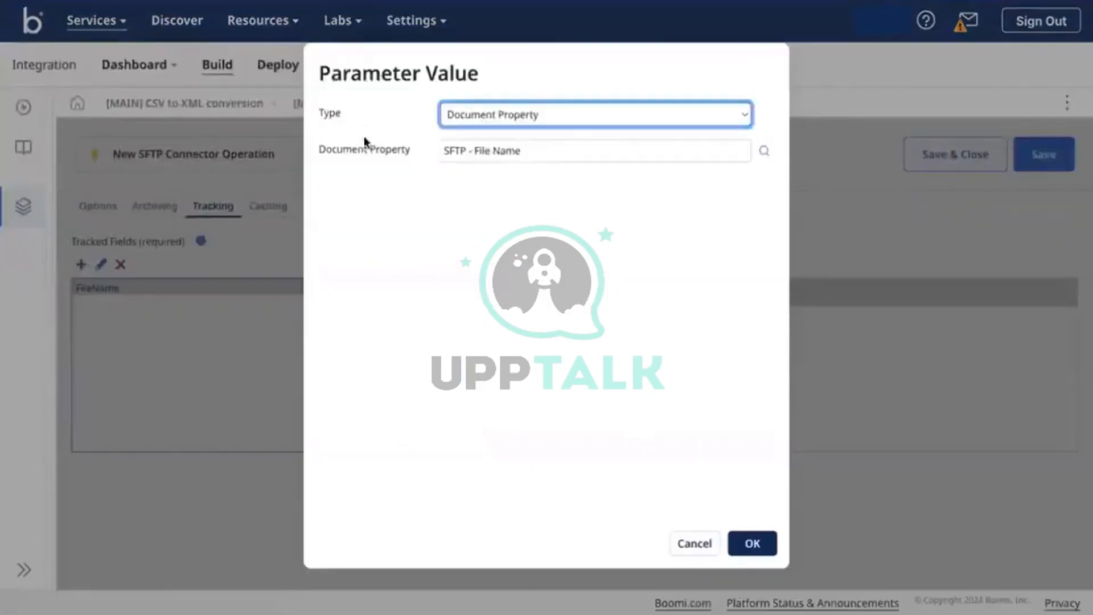
pyautogui.click(500, 118)
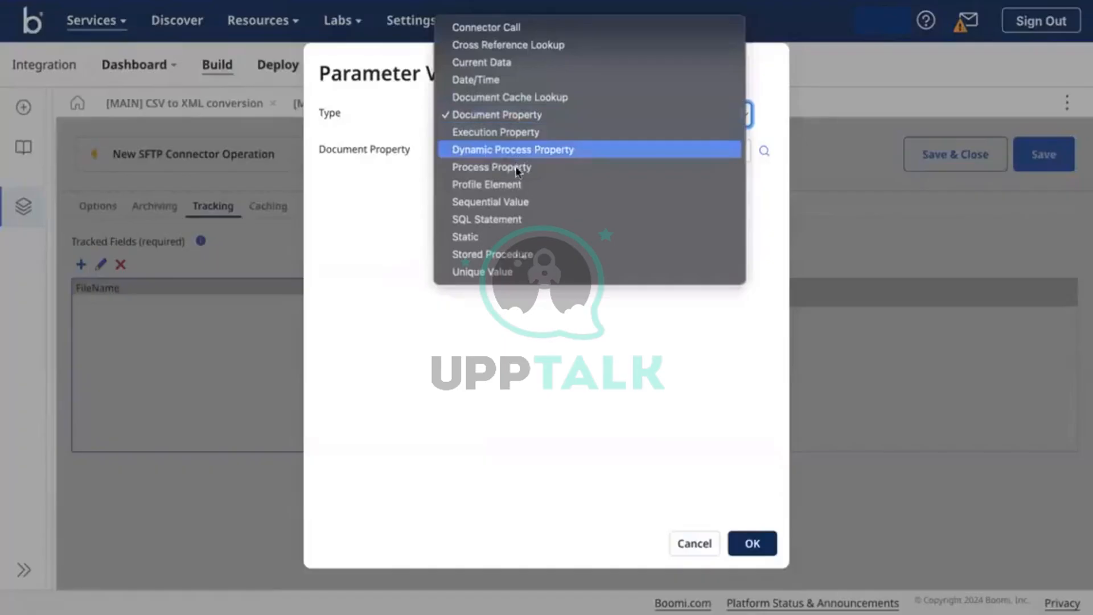
pyautogui.click(360, 167)
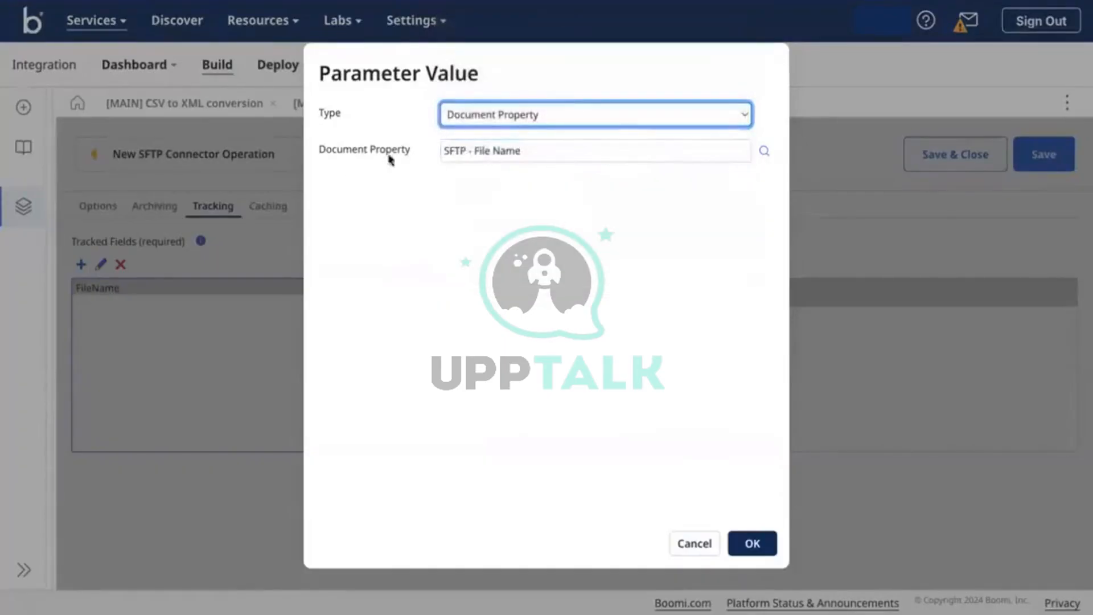
pyautogui.click(747, 155)
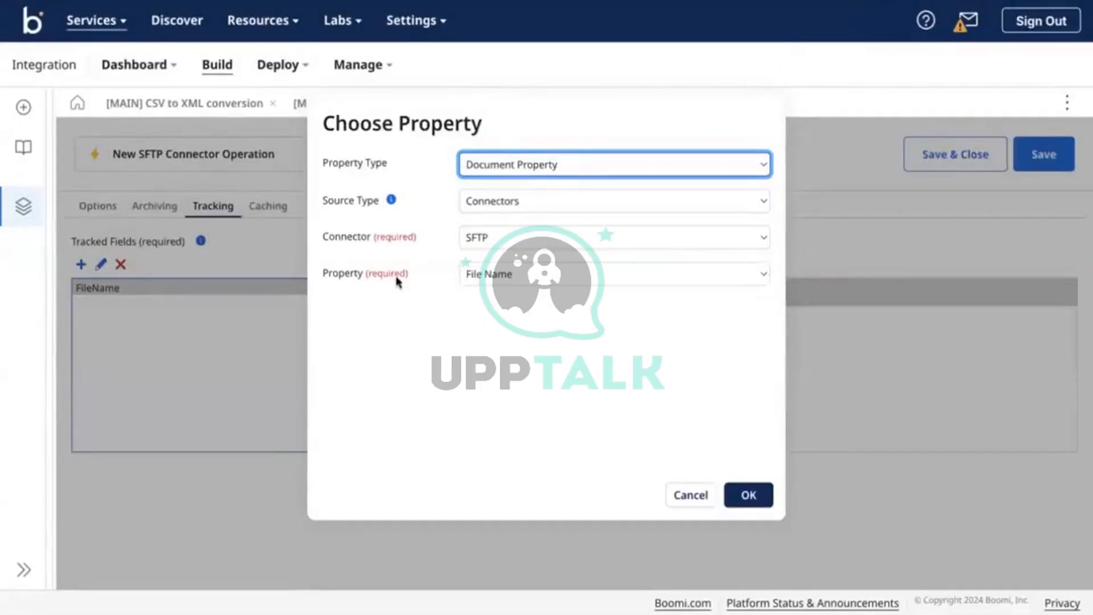
pyautogui.click(516, 281)
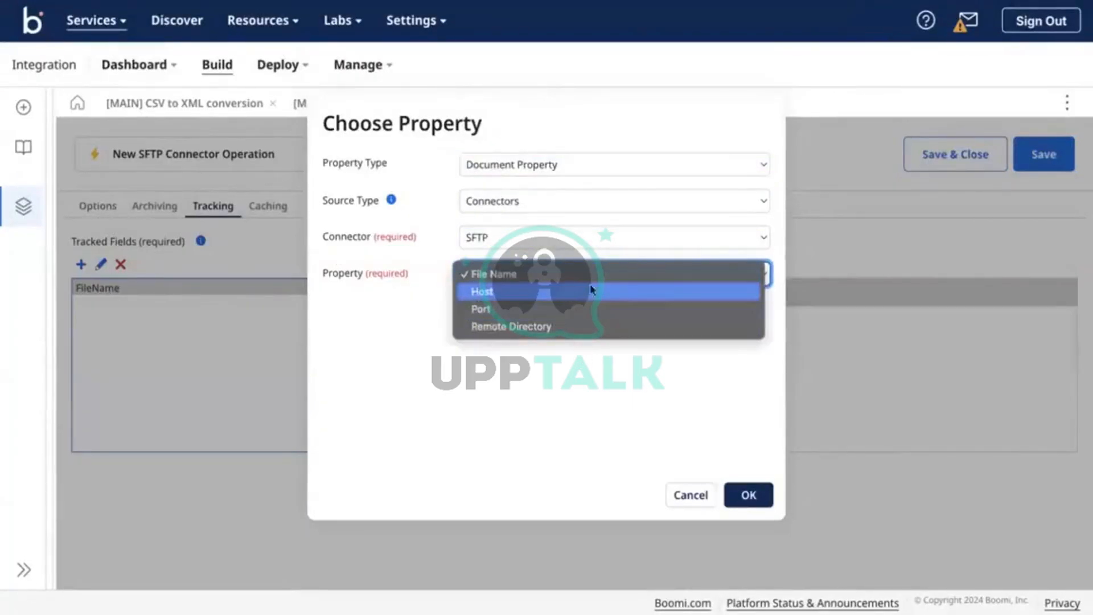
pyautogui.click(405, 291)
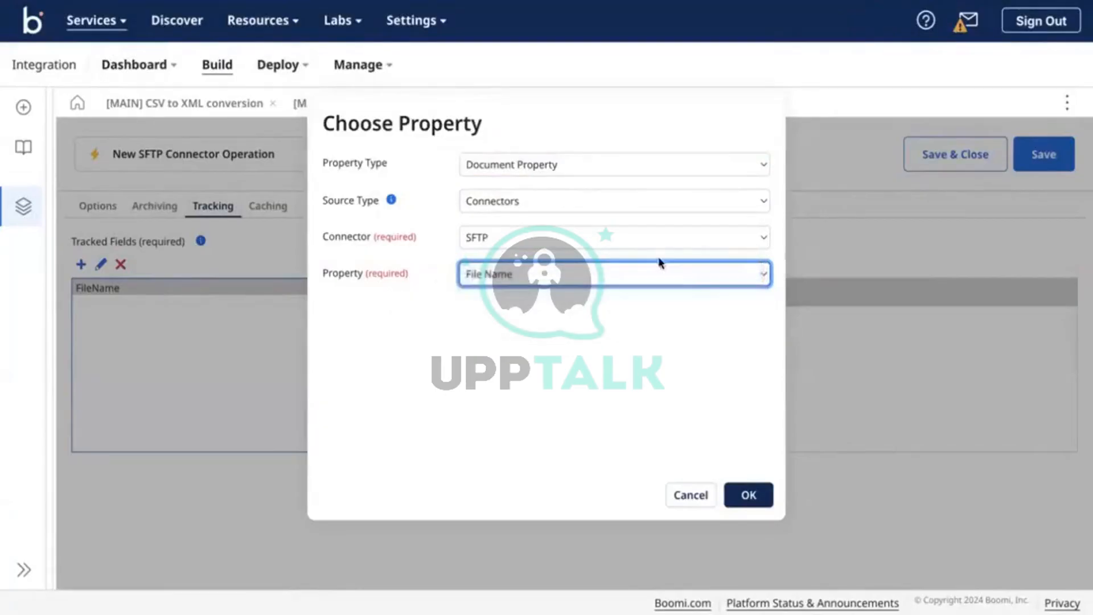
pyautogui.click(747, 495)
pyautogui.click(751, 539)
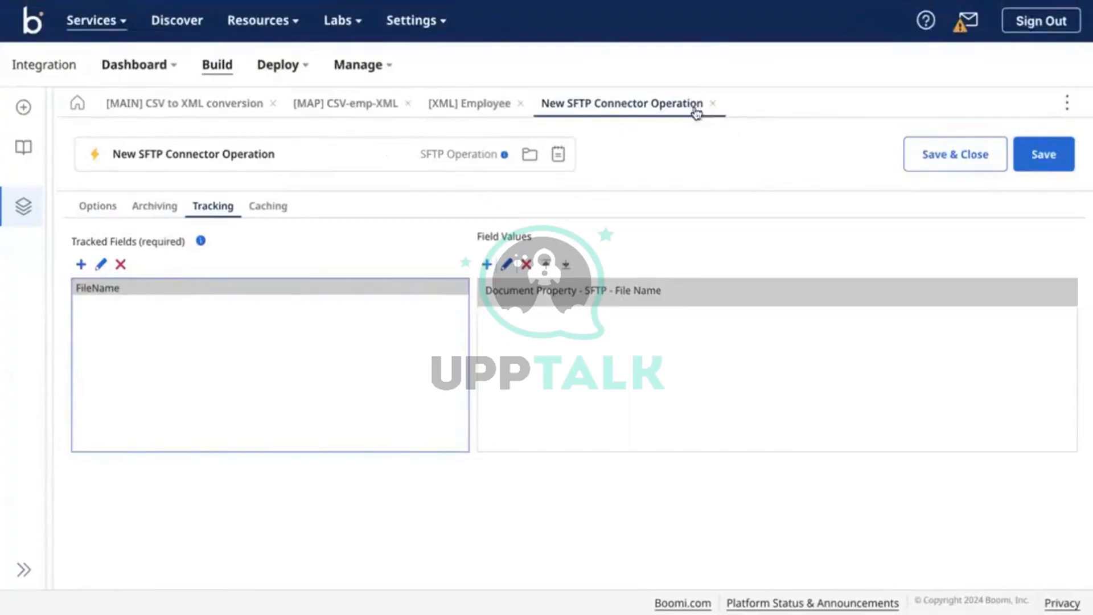
# Close the new SFTP operation without saving its changes and keep the SFTP connector step's settings open.
pyautogui.click(712, 104)
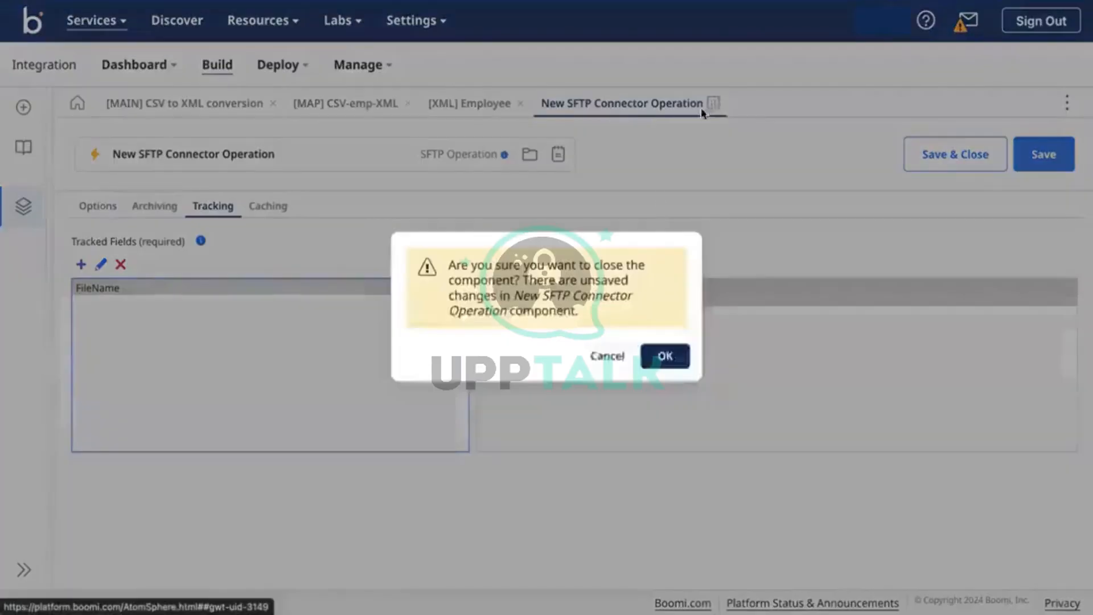
pyautogui.click(663, 356)
pyautogui.click(517, 226)
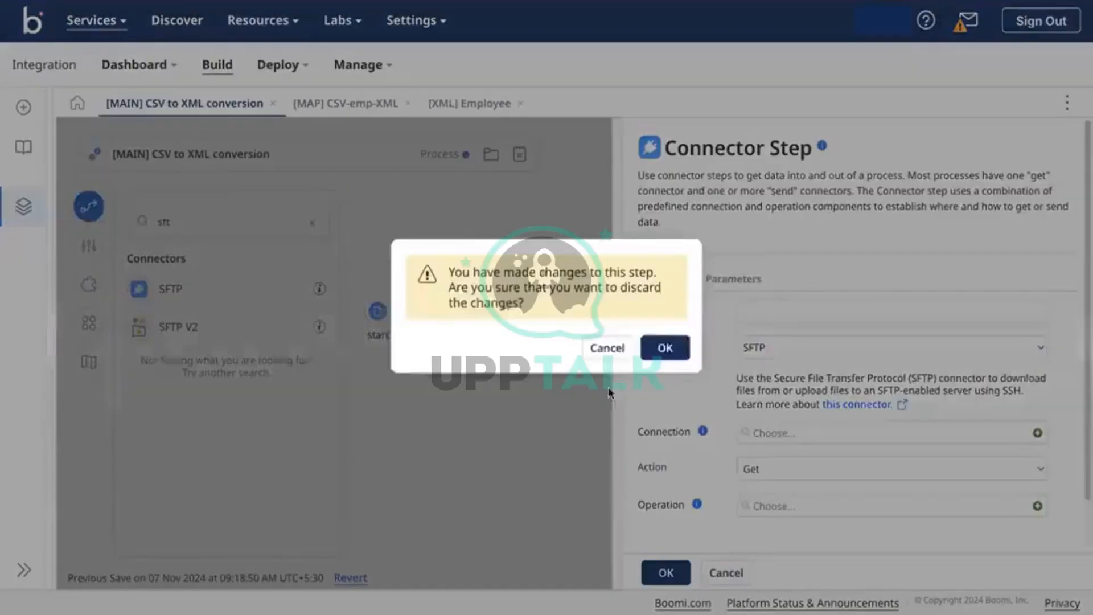
pyautogui.click(599, 356)
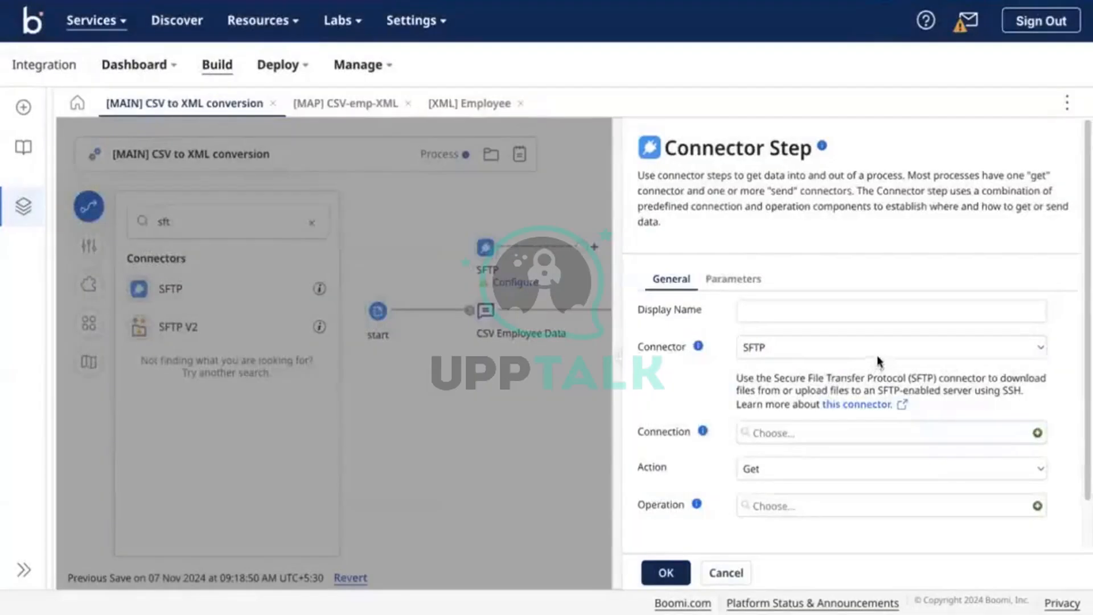
# Search the step's connector choices for "rest" and discard the unsaved SFTP connector step.
pyautogui.click(879, 357)
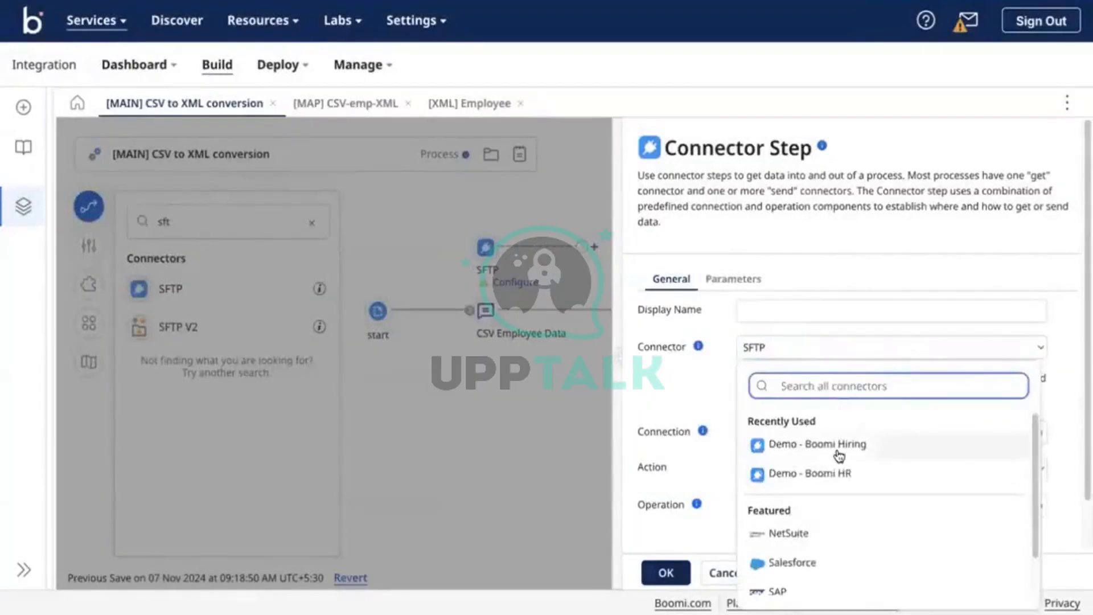
pyautogui.write('rest')
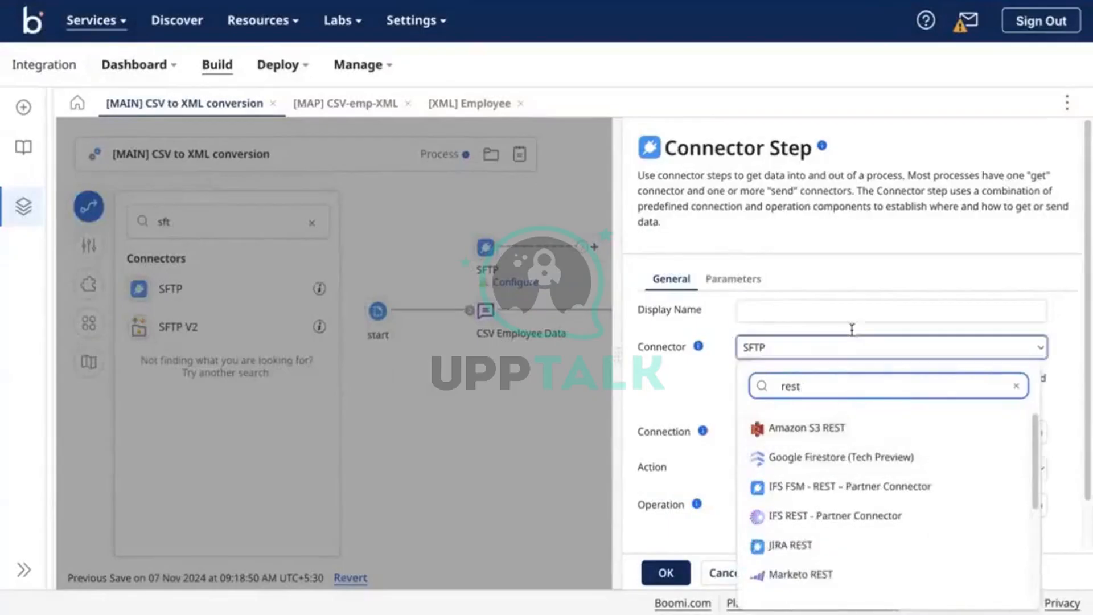
pyautogui.click(732, 578)
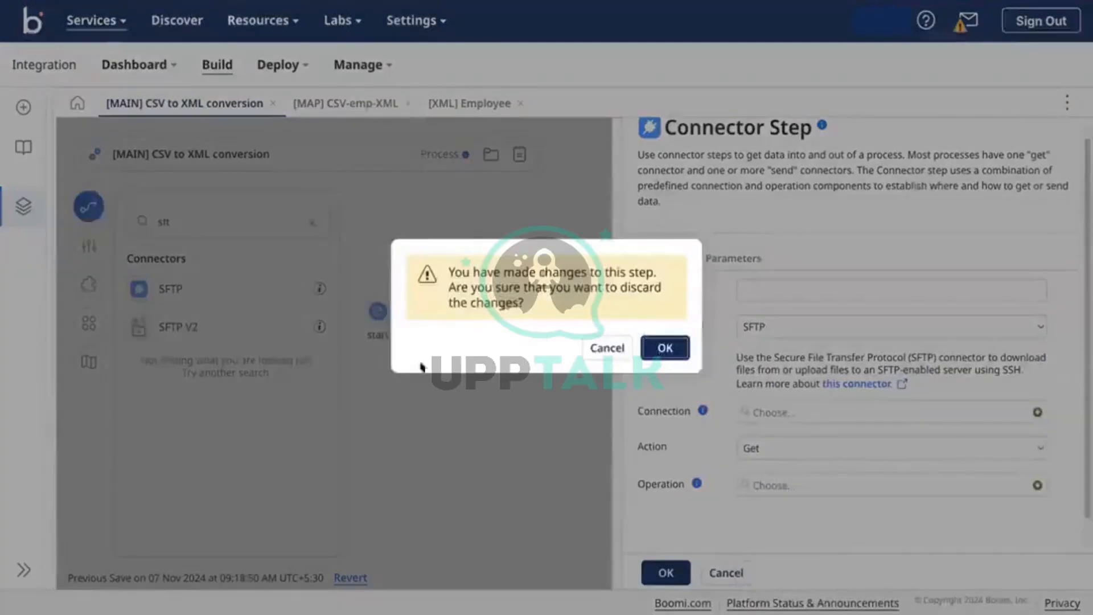
pyautogui.click(661, 349)
# Clear the step search and expand the featured and full connector lists among the Connect steps.
pyautogui.click(312, 222)
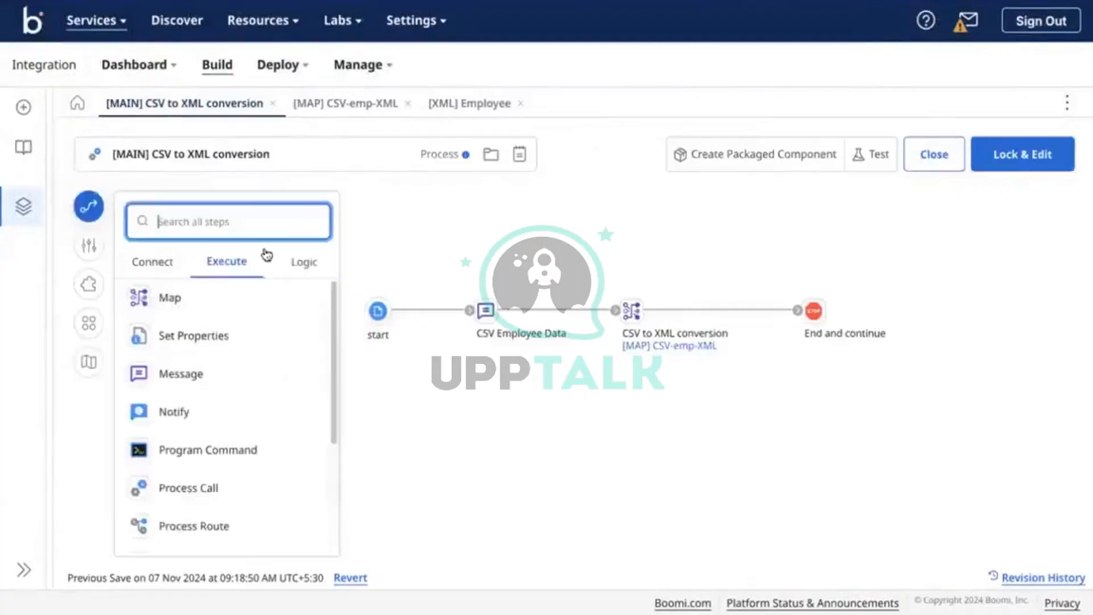
pyautogui.click(164, 274)
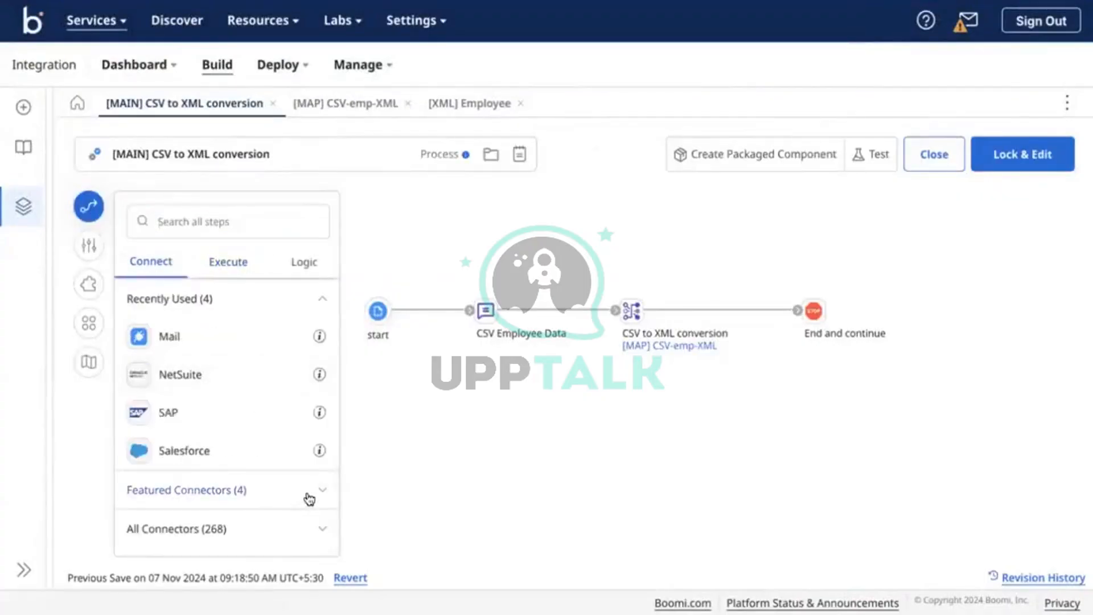
pyautogui.scroll(-3, 309, 499)
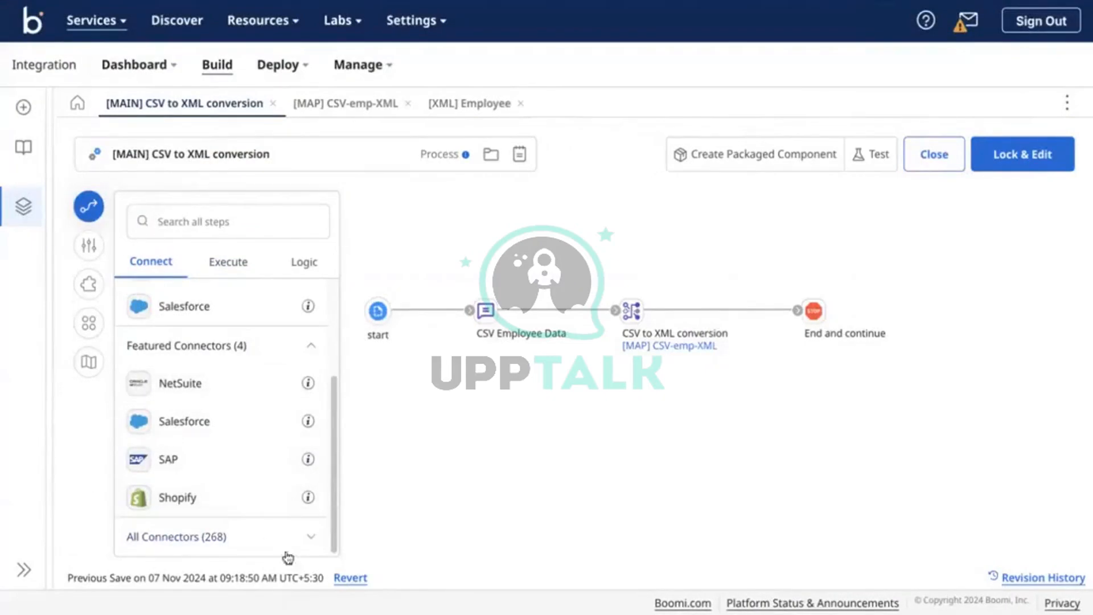
pyautogui.click(311, 538)
# Browse the full list of connectors alphabetically, loading more entries until the connectors starting with T are reached.
pyautogui.scroll(-10, 252, 436)
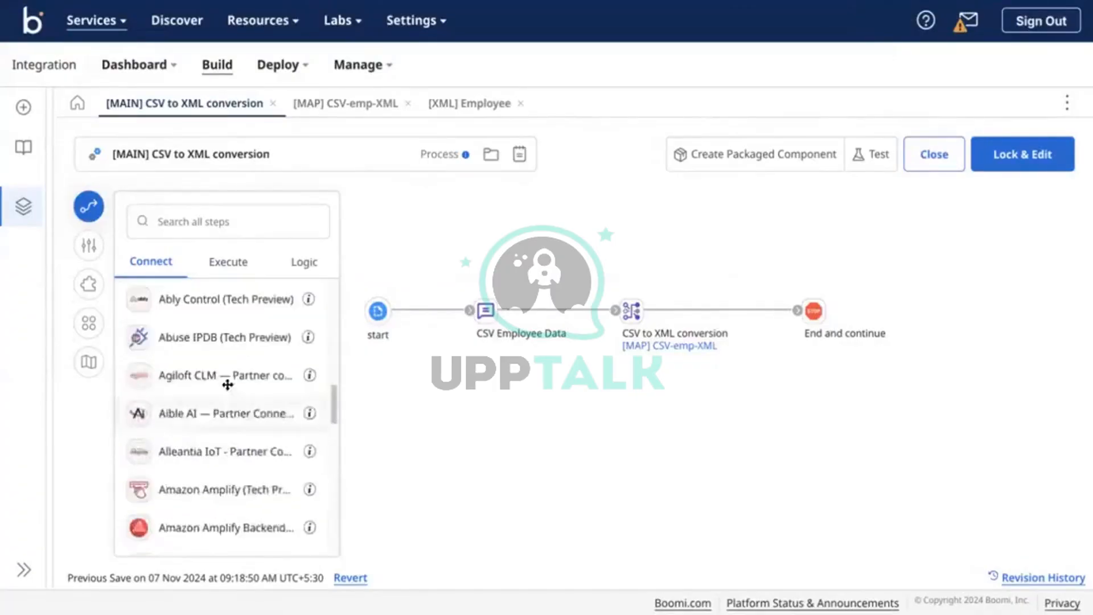
pyautogui.scroll(-3, 225, 386)
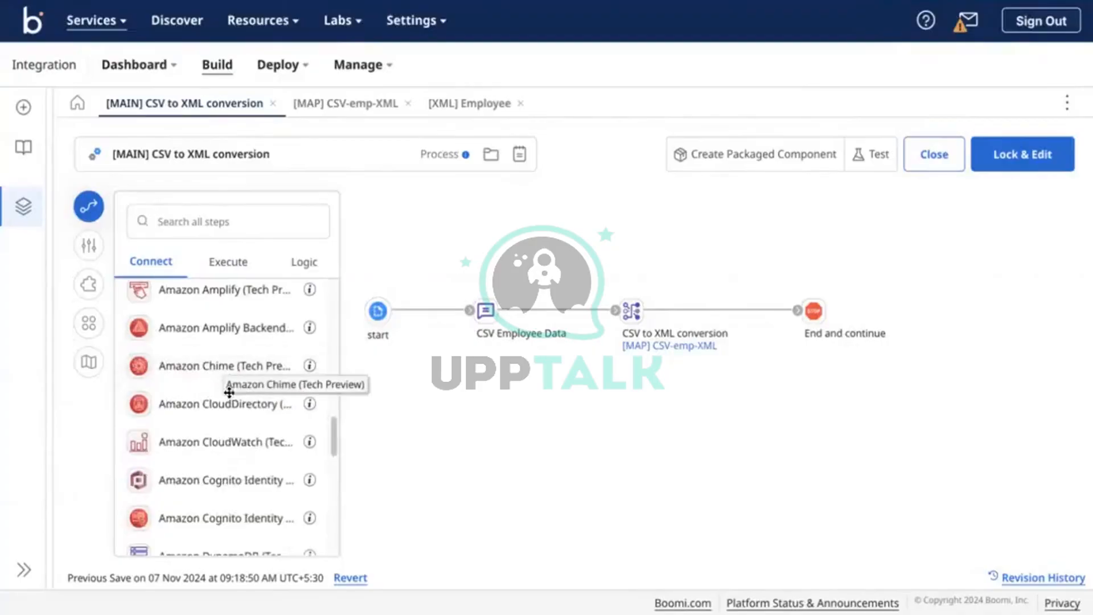
pyautogui.scroll(-10, 229, 398)
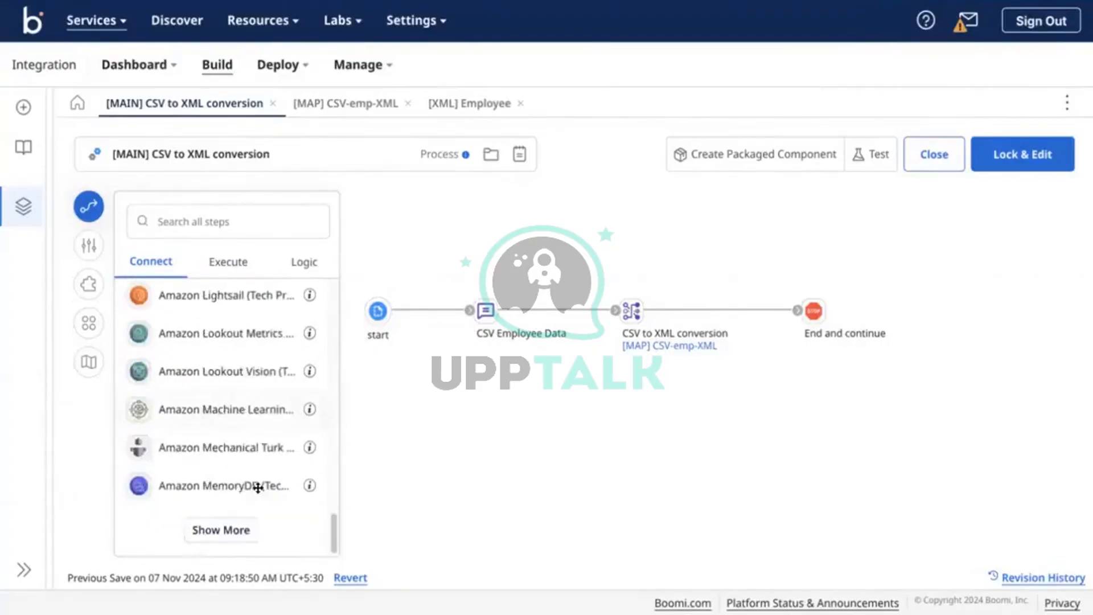
pyautogui.click(216, 531)
pyautogui.scroll(-5, 239, 424)
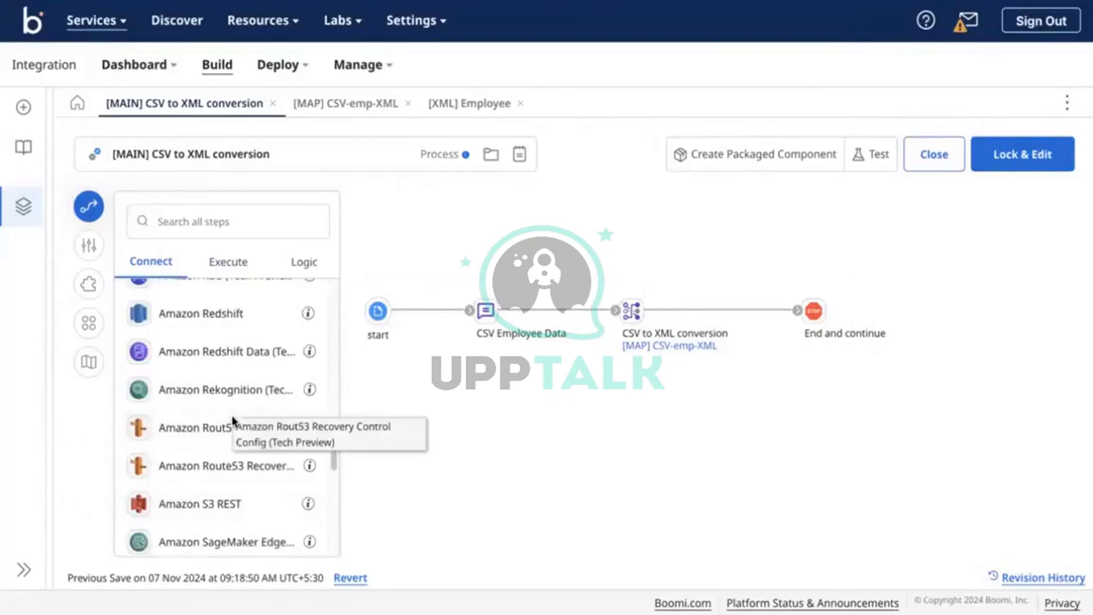
pyautogui.scroll(-5, 206, 430)
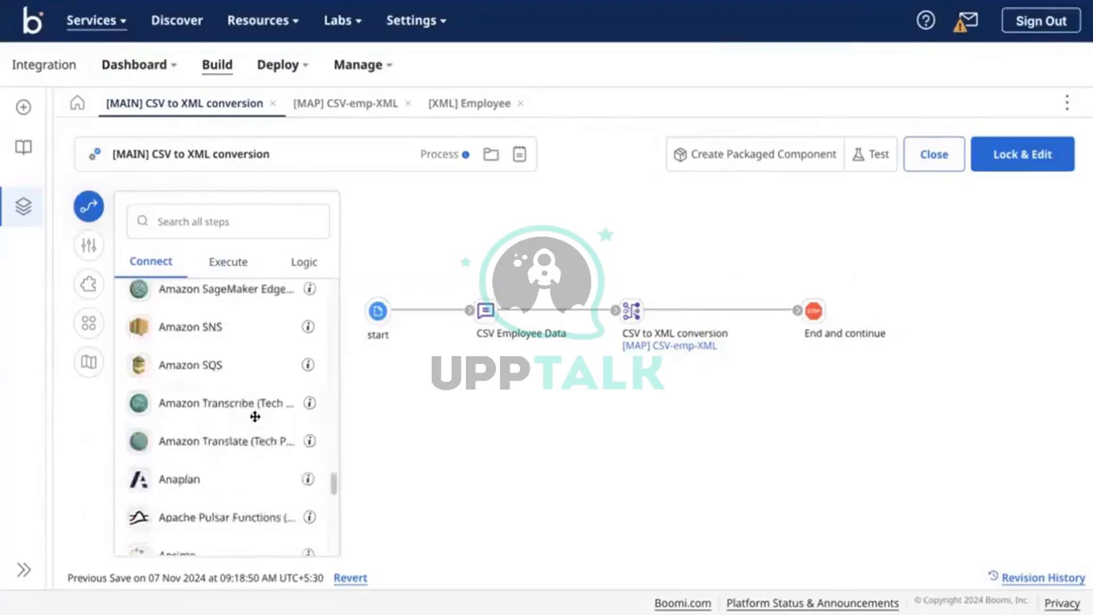
pyautogui.scroll(-5, 265, 399)
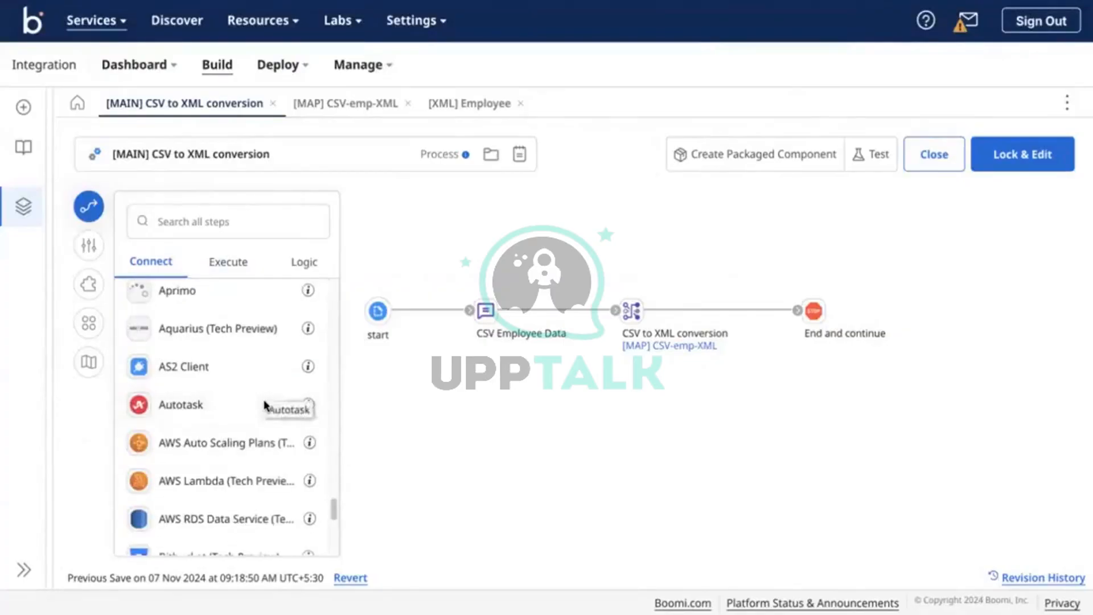
pyautogui.scroll(-10, 285, 507)
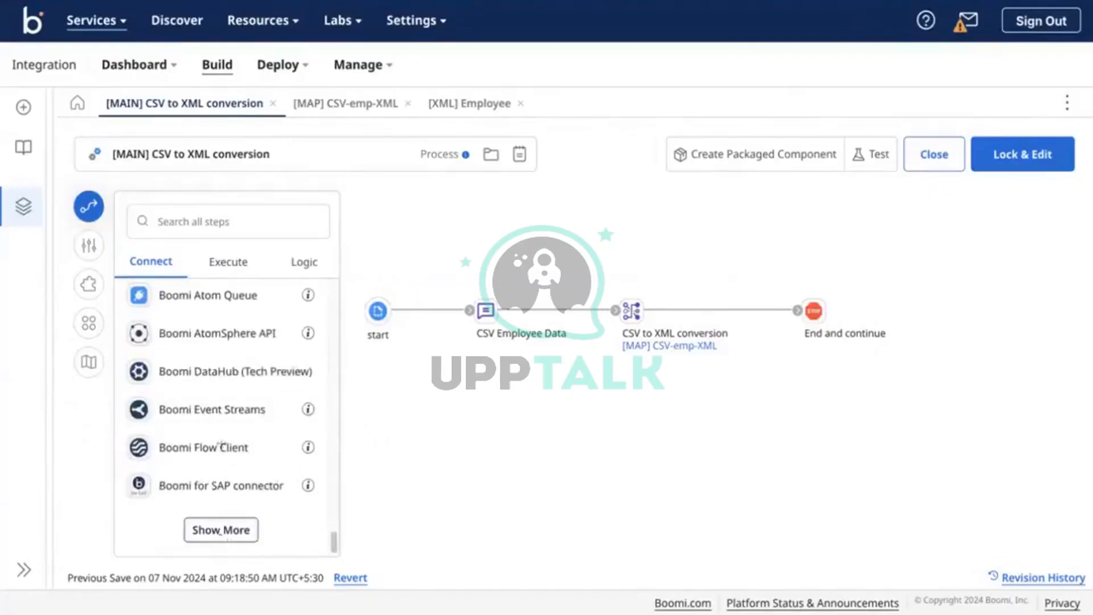
pyautogui.click(221, 530)
pyautogui.scroll(-15, 220, 439)
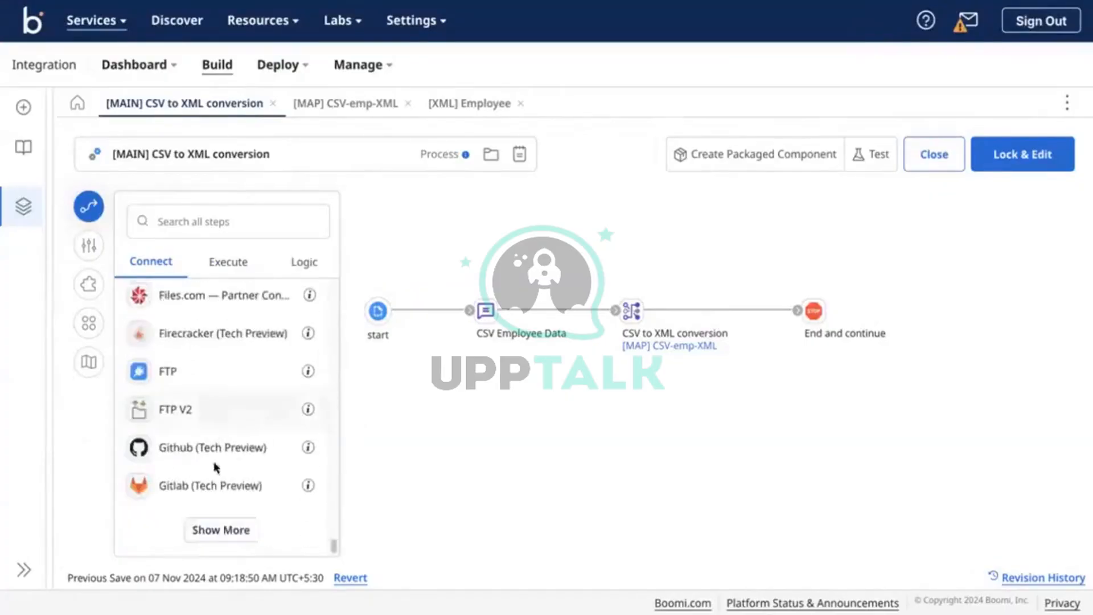
pyautogui.click(230, 522)
pyautogui.scroll(-10, 239, 380)
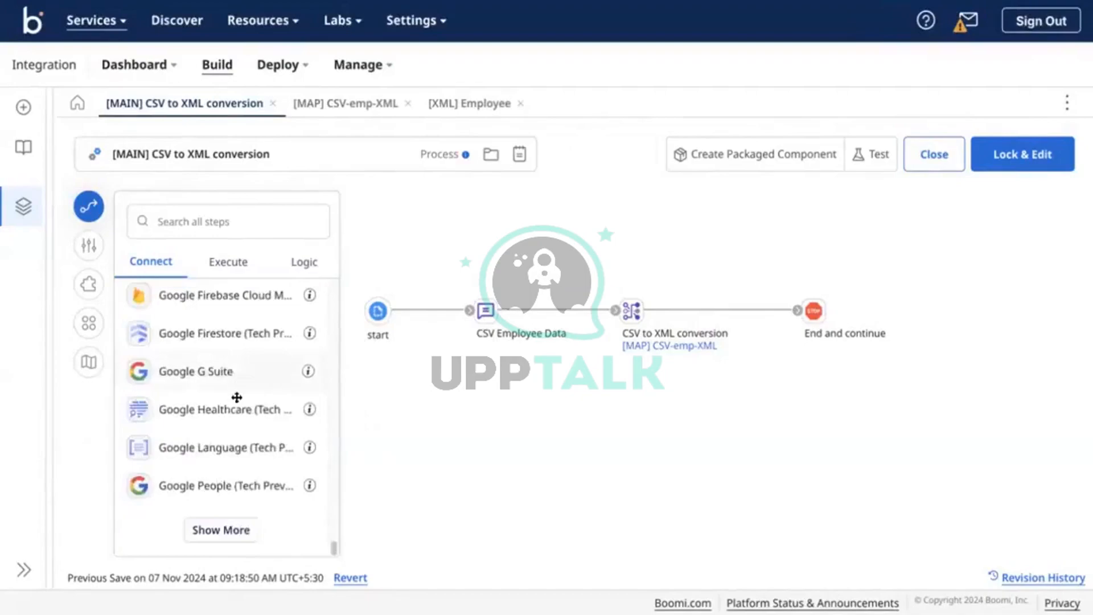
pyautogui.click(220, 524)
pyautogui.scroll(-10, 232, 420)
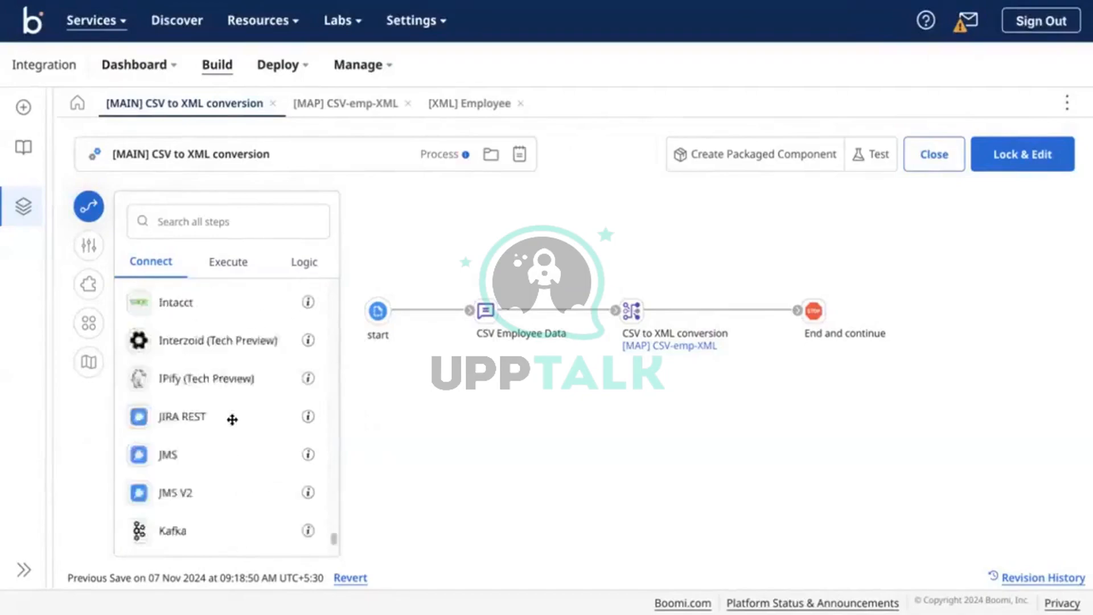
pyautogui.scroll(-4, 232, 420)
pyautogui.click(233, 532)
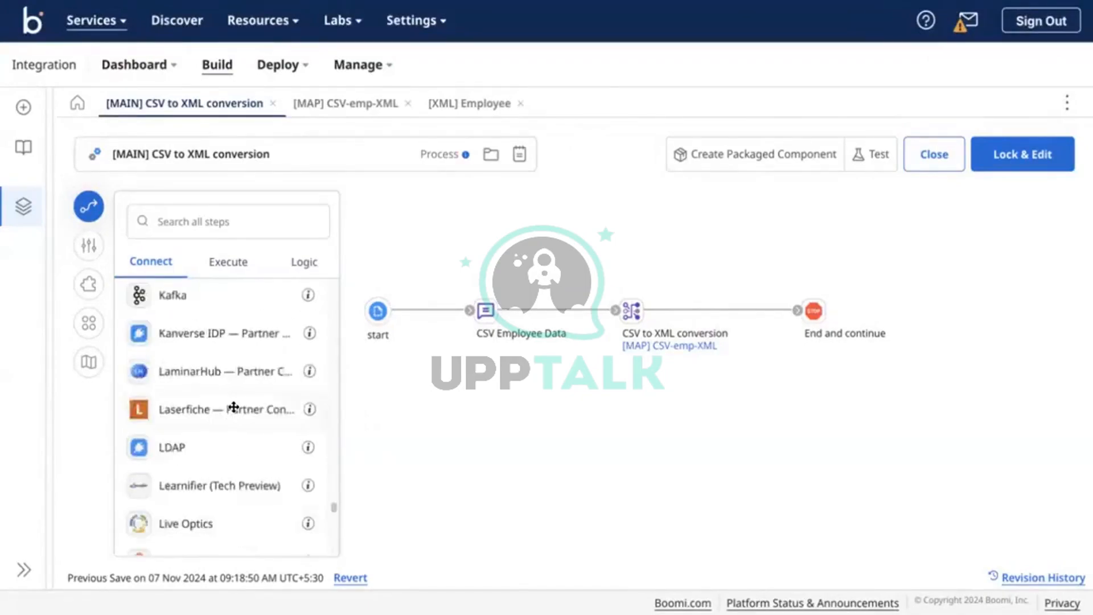
pyautogui.scroll(-5, 233, 407)
pyautogui.click(213, 527)
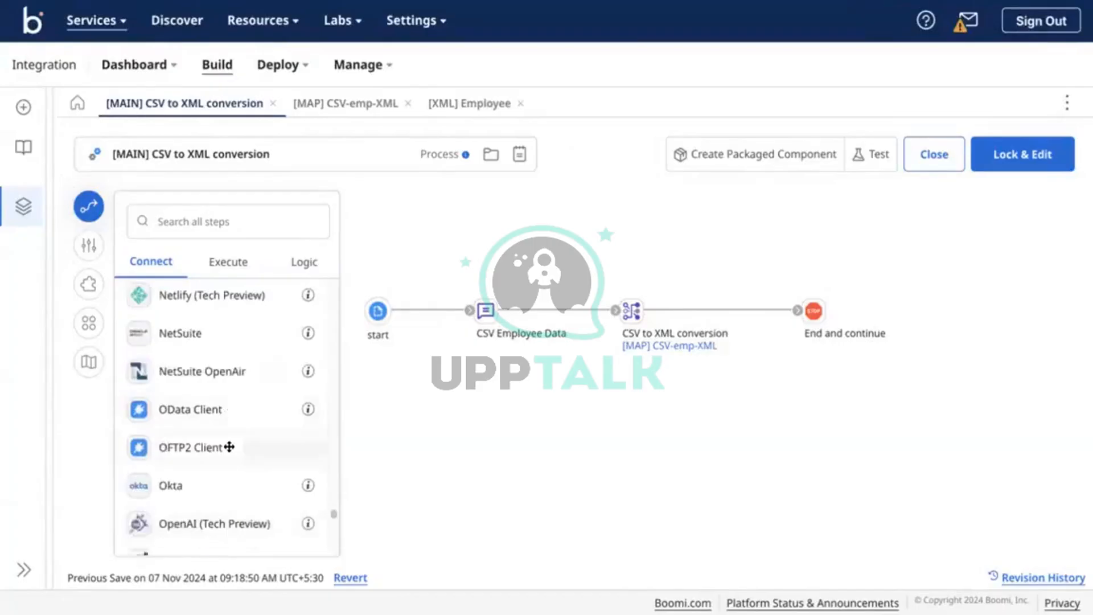
pyautogui.scroll(-5, 228, 446)
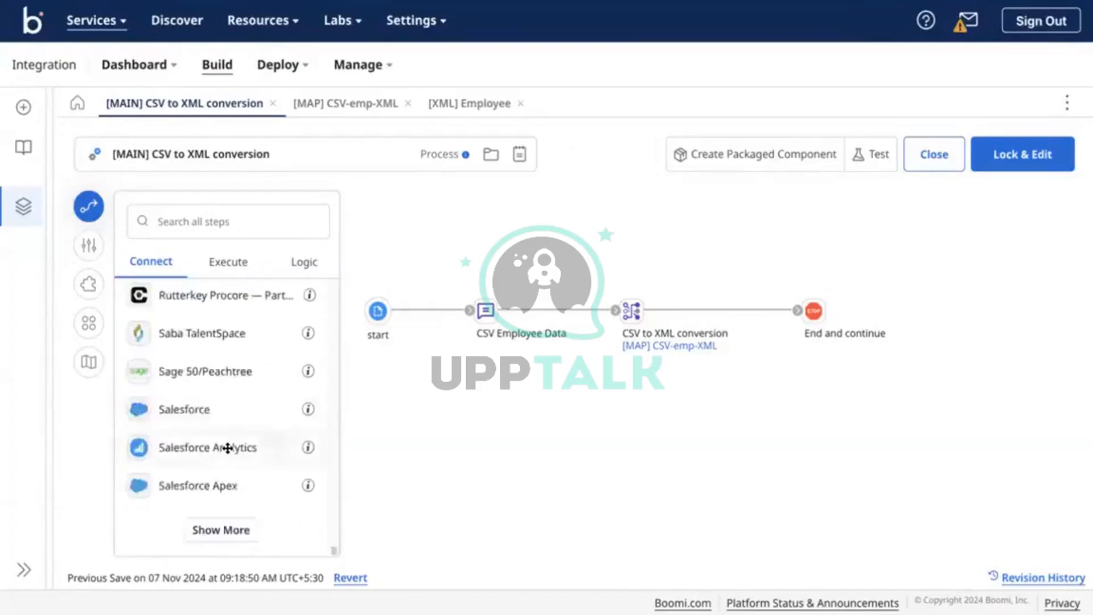
pyautogui.click(234, 532)
pyautogui.scroll(-8, 239, 450)
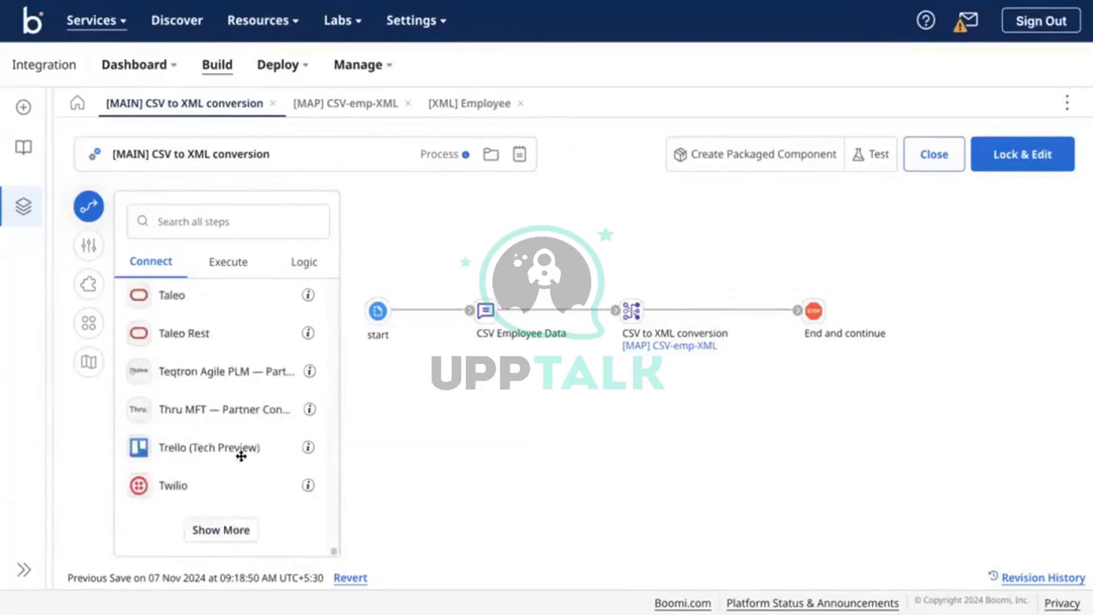
# Search the steps for "http" and add an HTTP Client connector step to the canvas above the CSV Employee Data step.
pyautogui.click(246, 226)
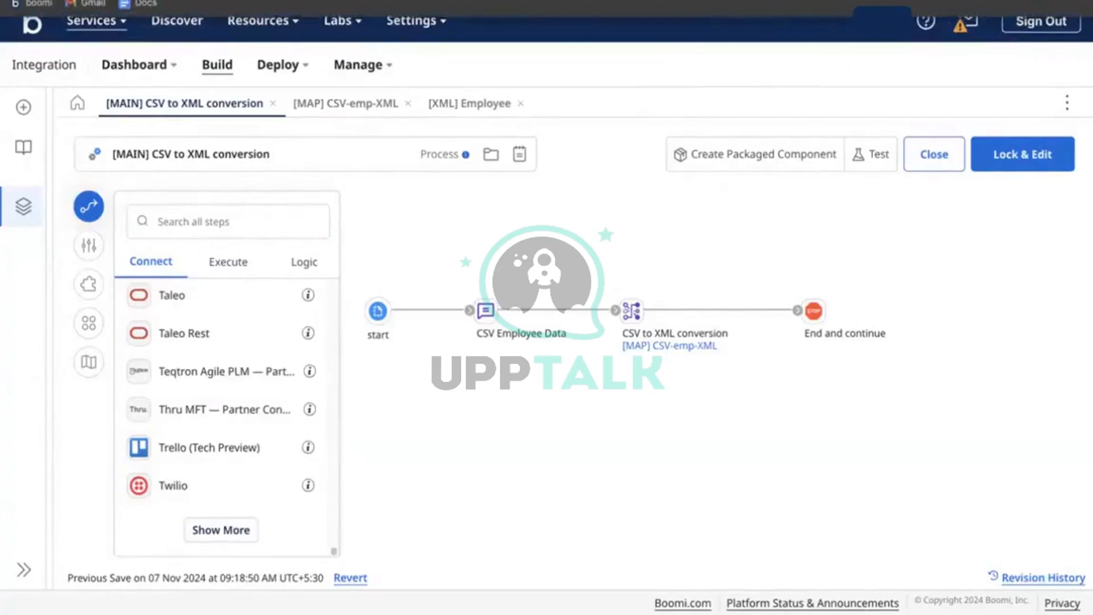
pyautogui.click(221, 210)
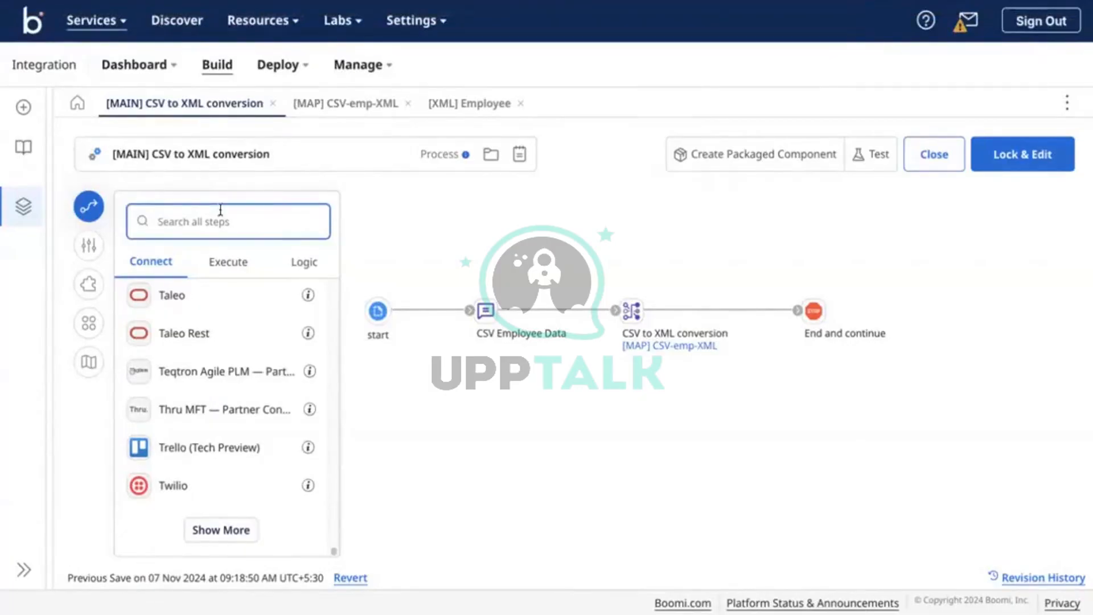
pyautogui.write('h')
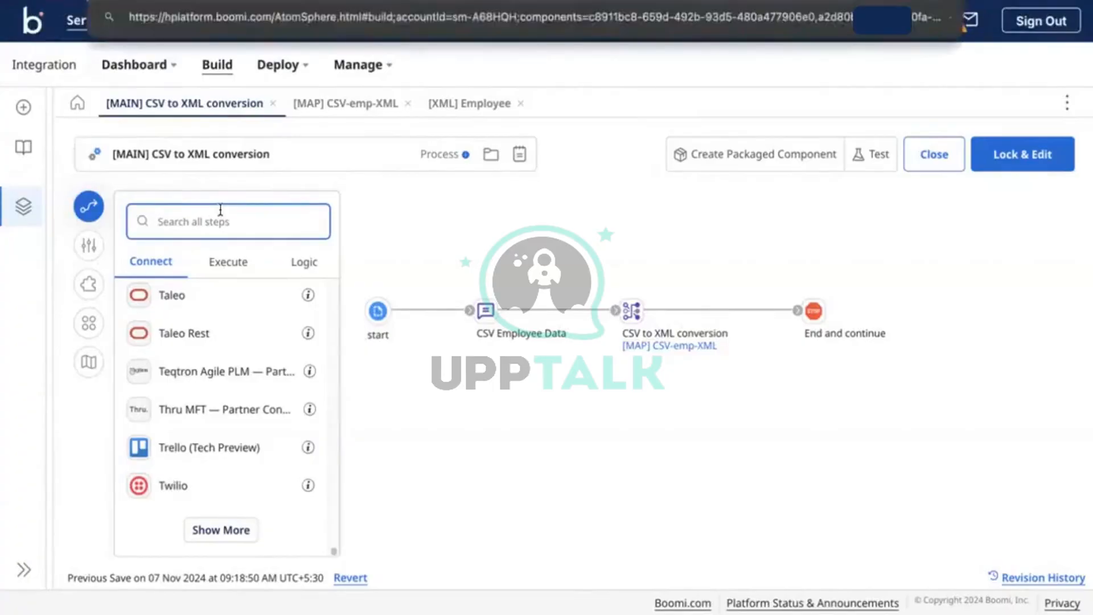
pyautogui.click(216, 215)
pyautogui.write('http')
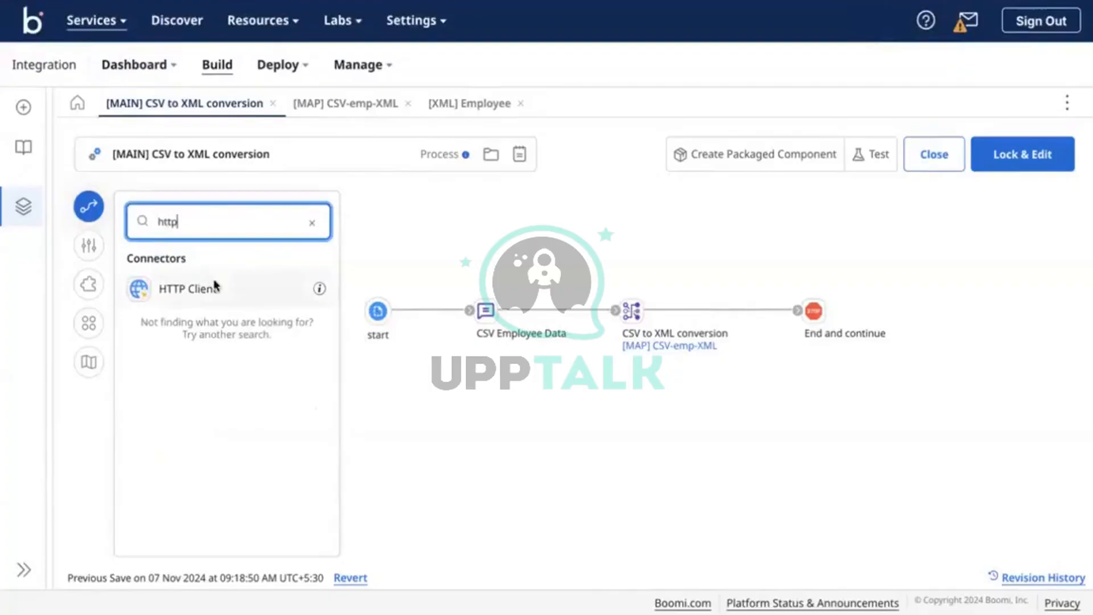
pyautogui.moveTo(212, 296); pyautogui.dragTo(561, 280)
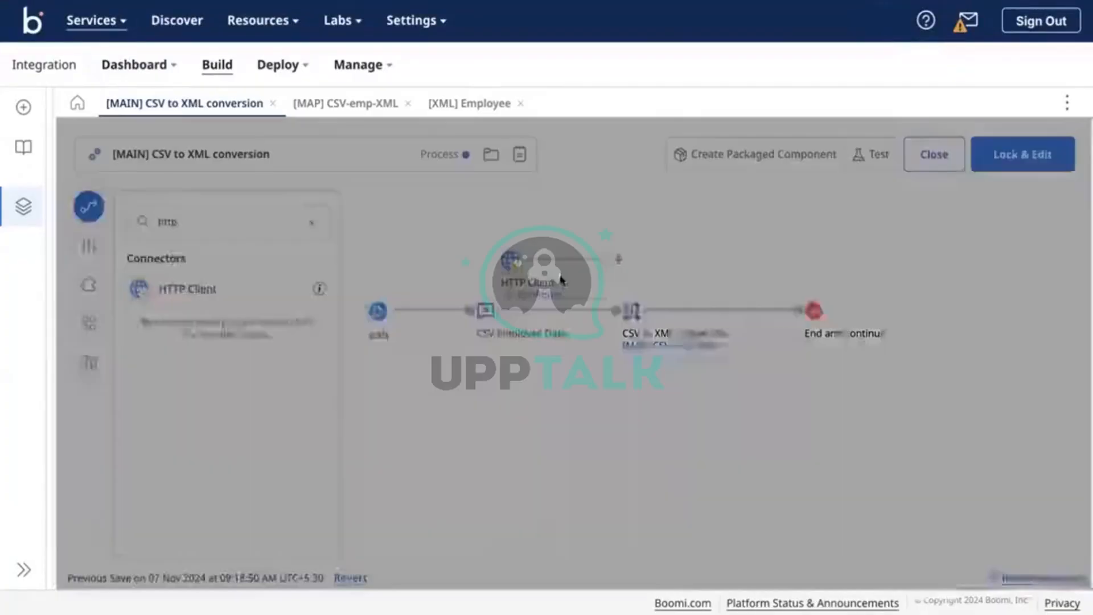
# Create a new HTTP Client connection with OAuth 2.0 authentication and the Client Credentials grant type.
pyautogui.scroll(-2, 664, 395)
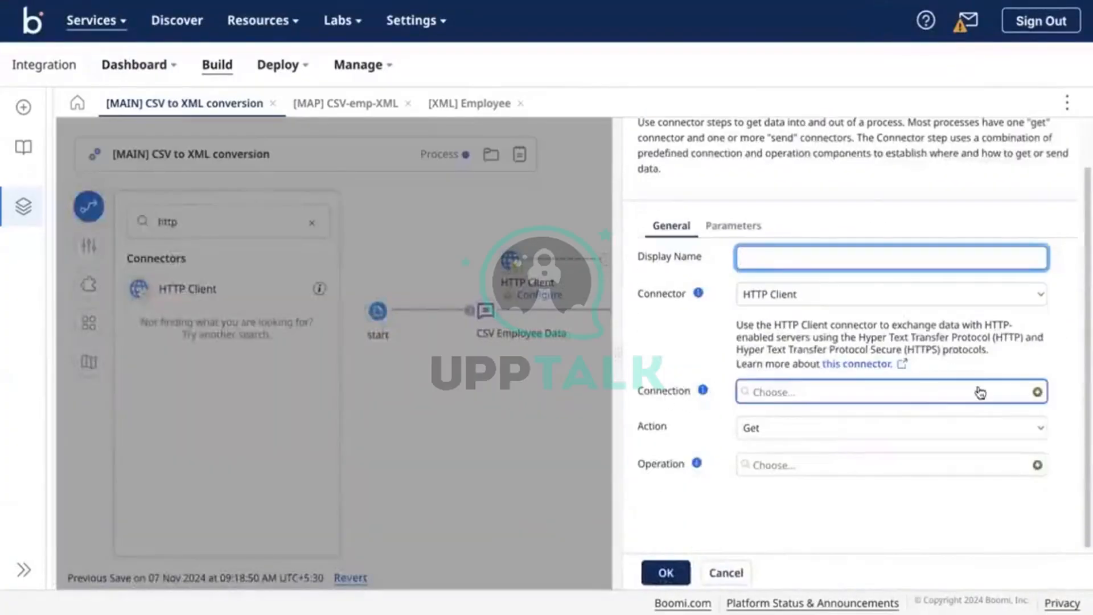
pyautogui.click(1037, 392)
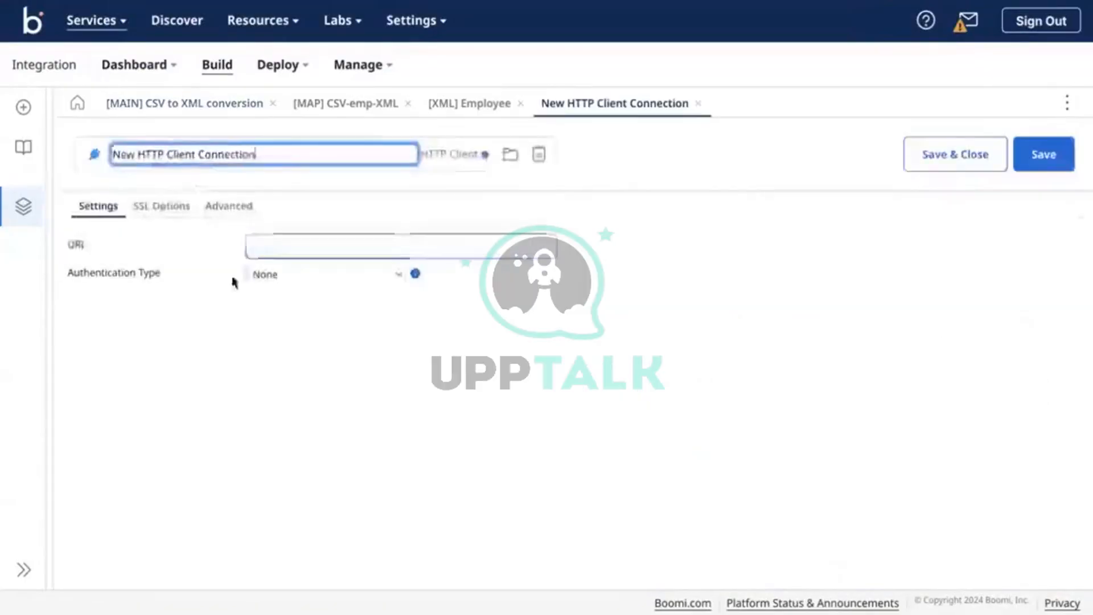
pyautogui.click(302, 245)
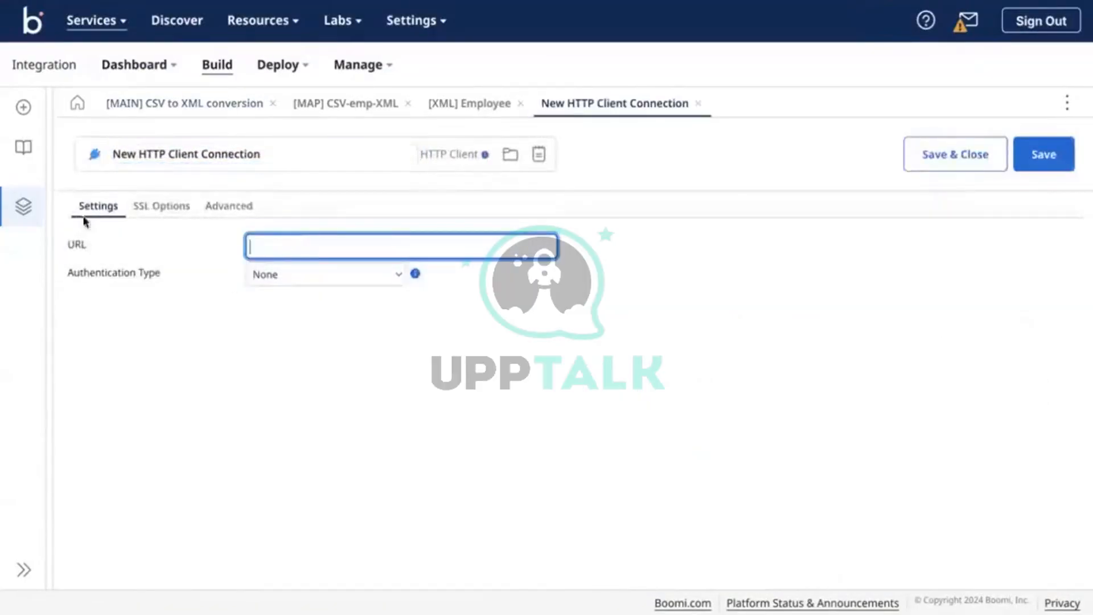
pyautogui.click(320, 275)
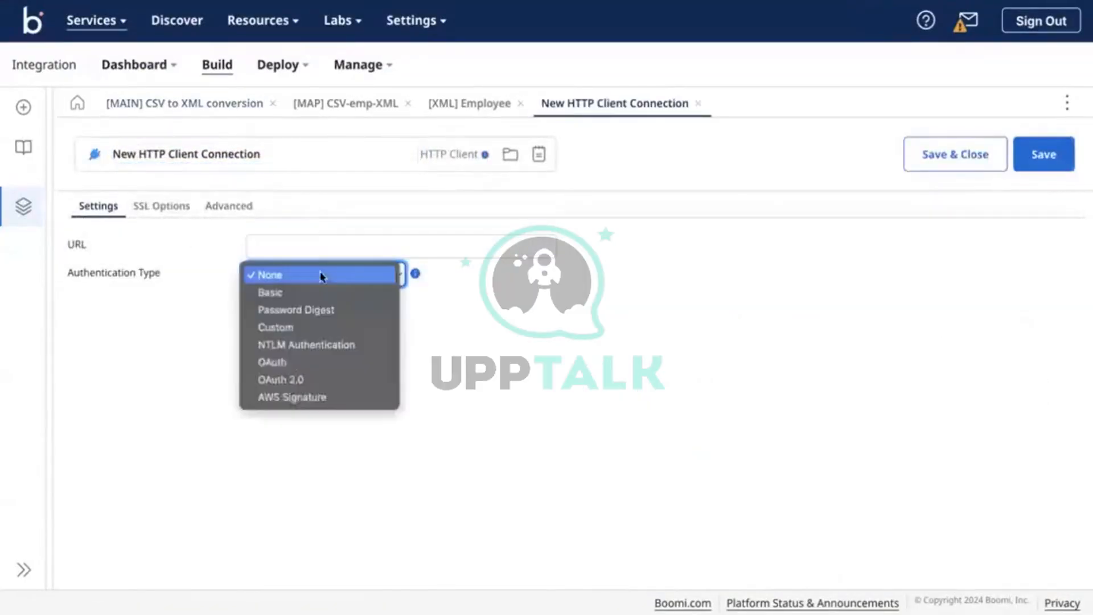
pyautogui.click(281, 379)
pyautogui.click(307, 303)
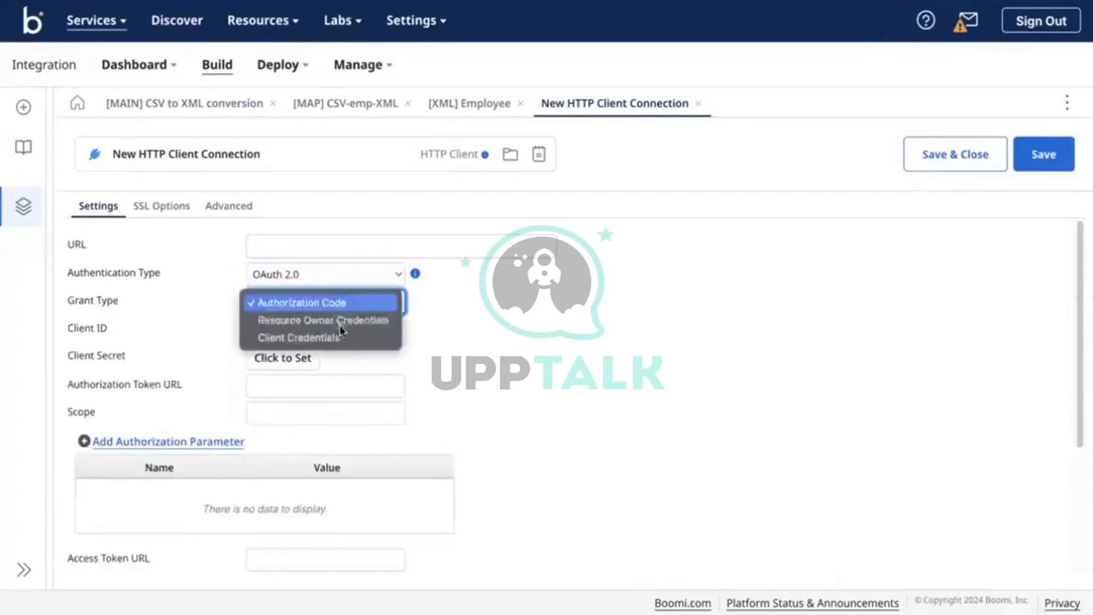
pyautogui.click(341, 332)
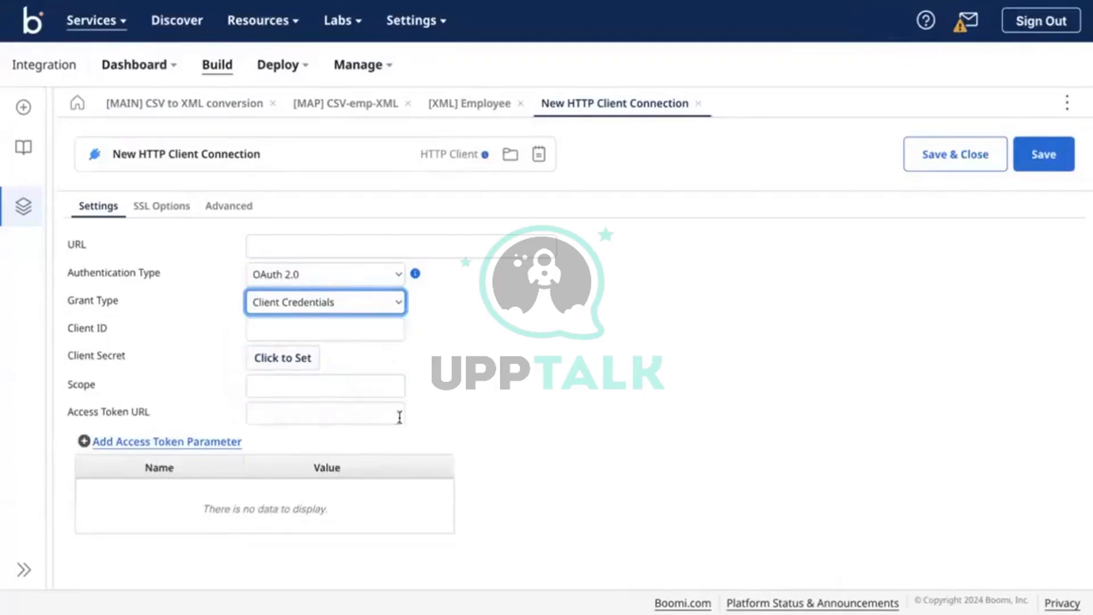
# Review the HTTP Client connection's SSL and advanced options, and close the connection without saving.
pyautogui.click(159, 208)
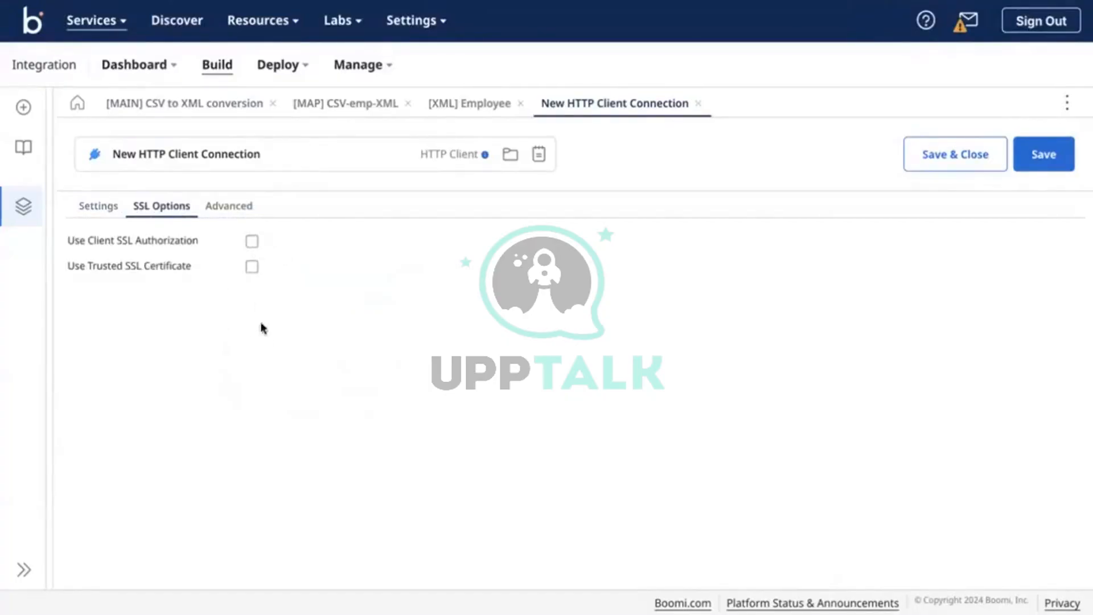
pyautogui.click(236, 218)
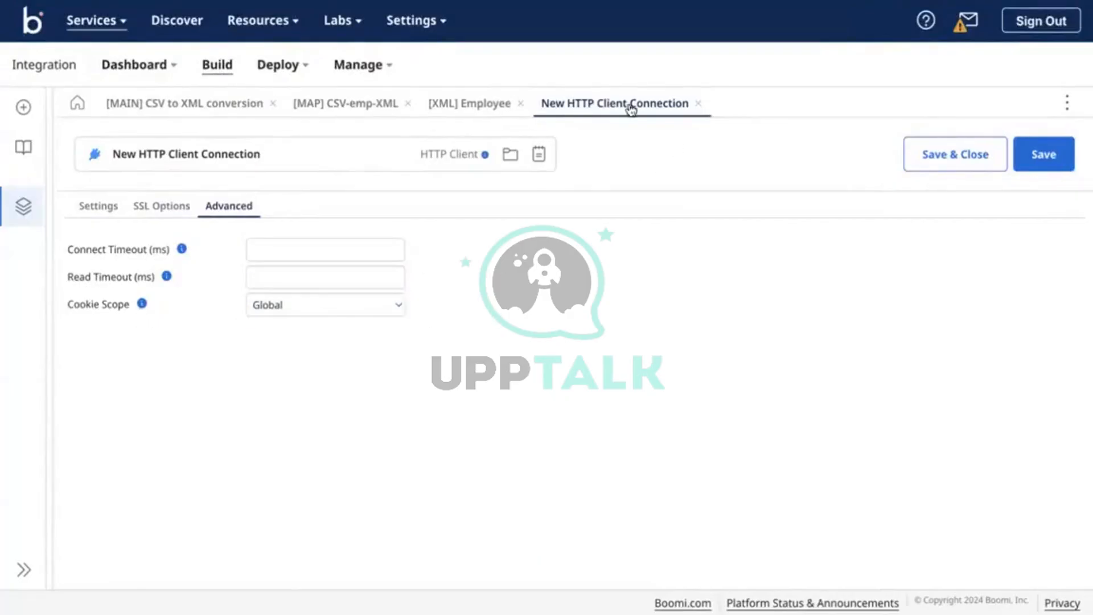
pyautogui.click(700, 104)
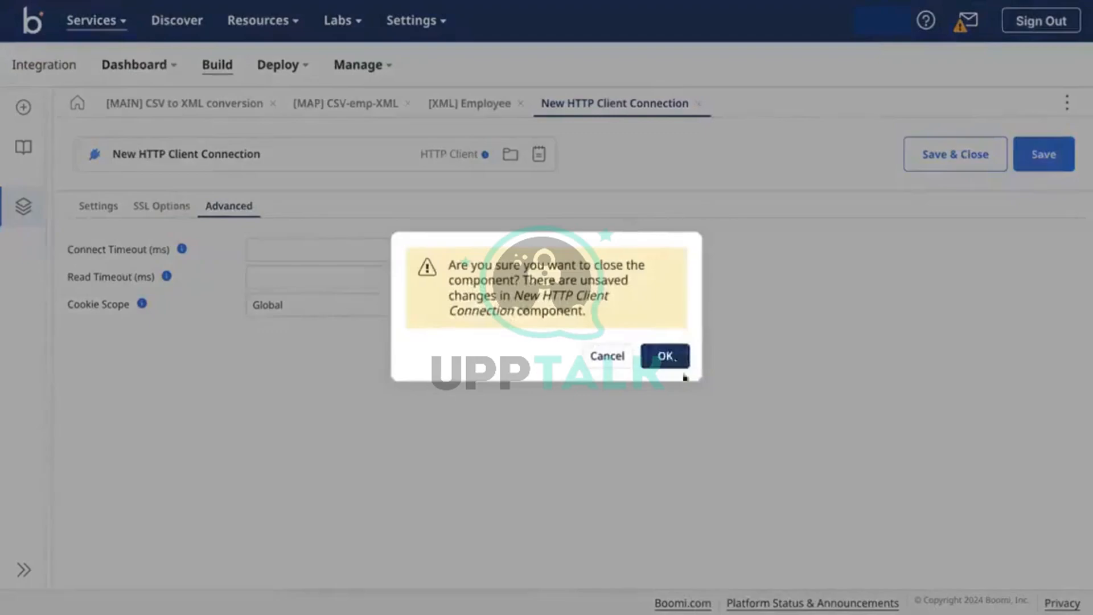
pyautogui.click(672, 367)
# Review the HTTP Client step's available actions, keep Get, and create a new operation for it.
pyautogui.click(777, 427)
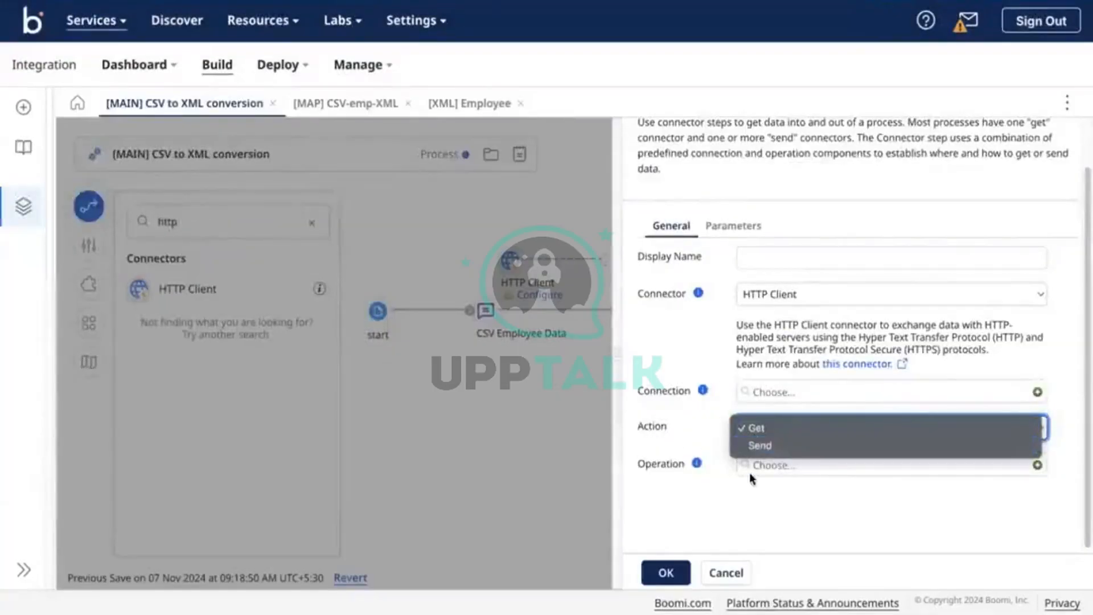
pyautogui.click(729, 459)
pyautogui.click(1037, 465)
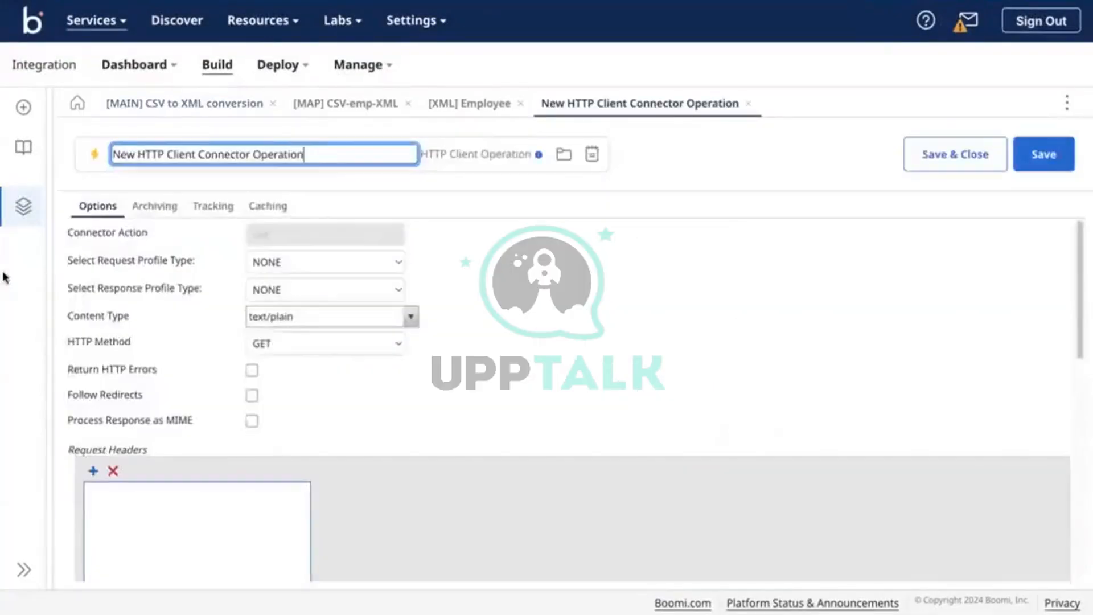
# Set the HTTP Client operation's request profile type to XML and view the available request profiles without choosing one.
pyautogui.click(263, 262)
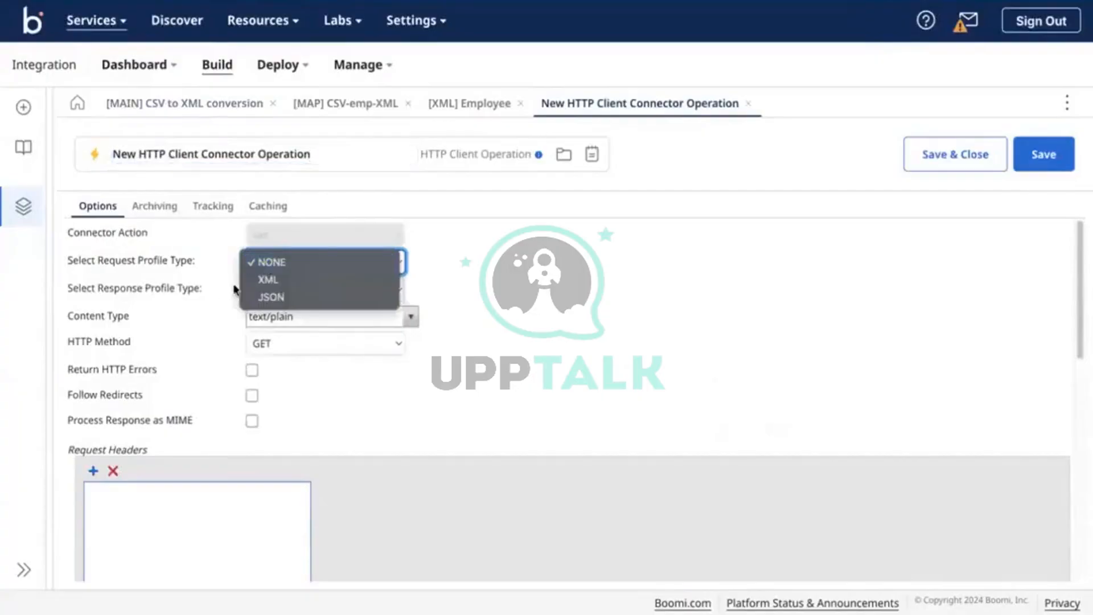
pyautogui.click(299, 263)
pyautogui.click(299, 264)
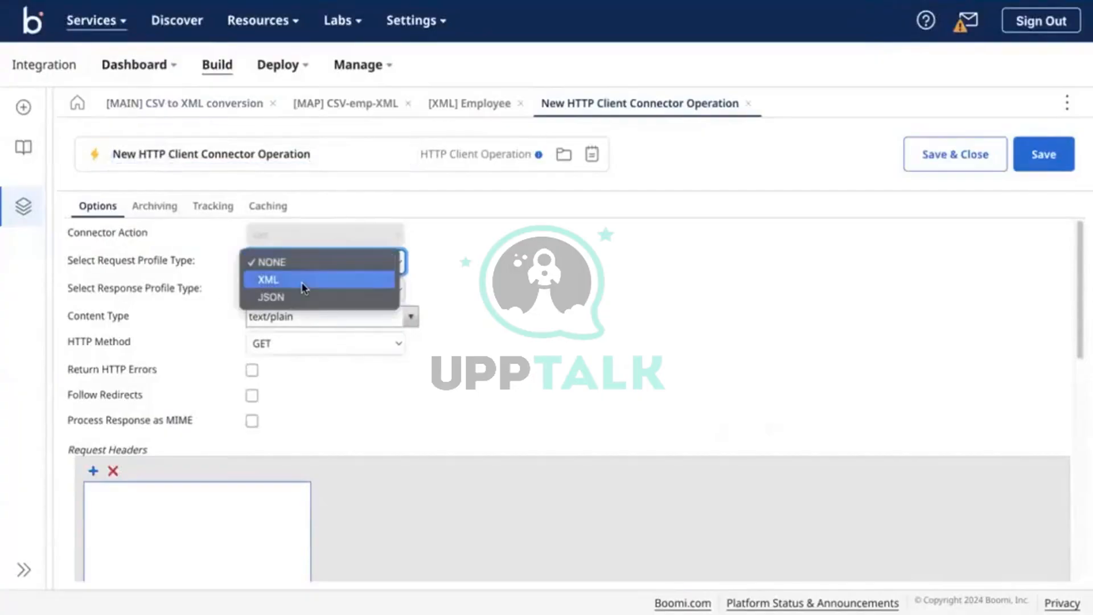
pyautogui.click(310, 279)
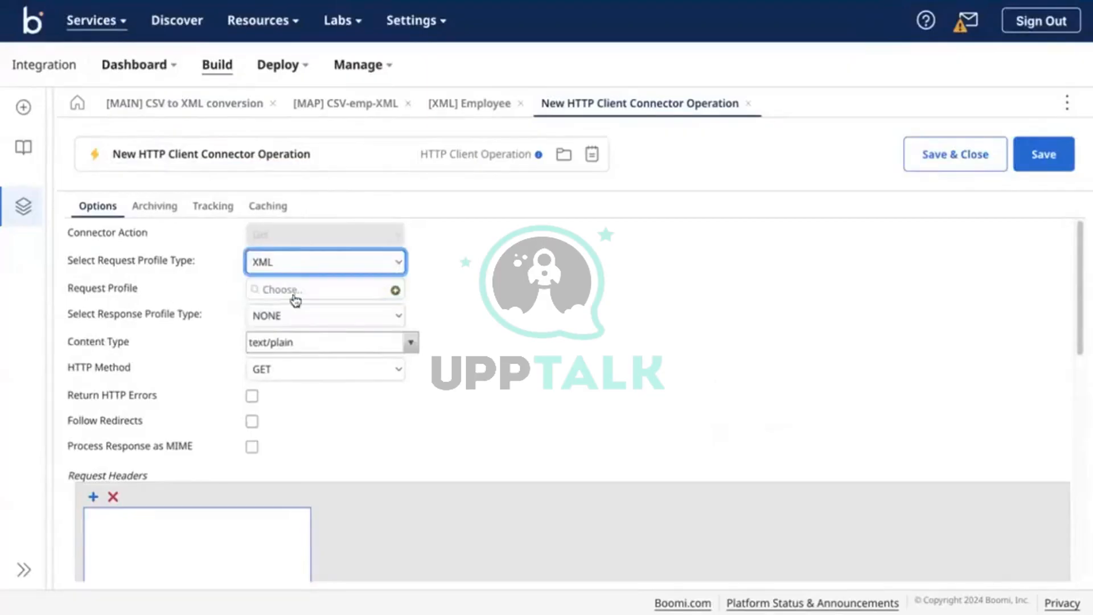
pyautogui.scroll(-1, 344, 296)
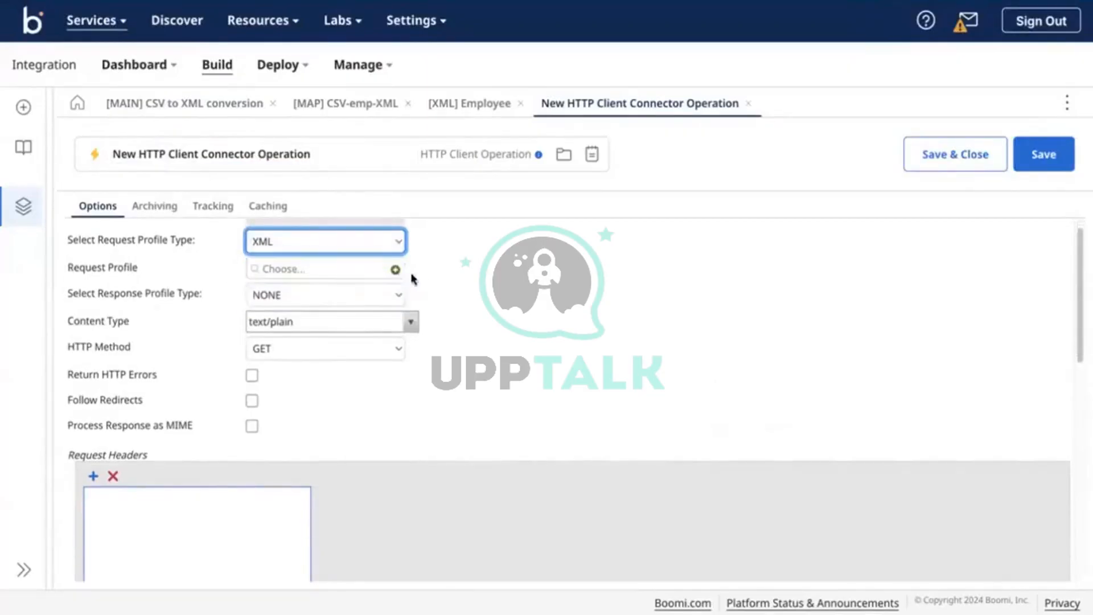
pyautogui.click(346, 273)
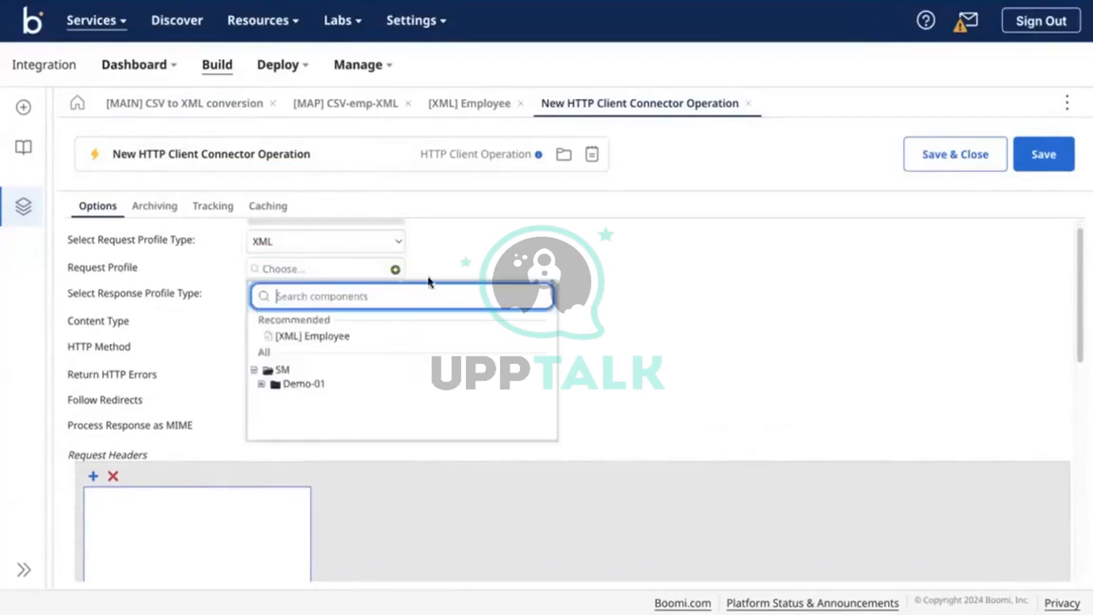
pyautogui.click(464, 268)
# Review the response profile type, content type and HTTP method options of the HTTP Client operation.
pyautogui.scroll(-1, 364, 288)
pyautogui.click(363, 286)
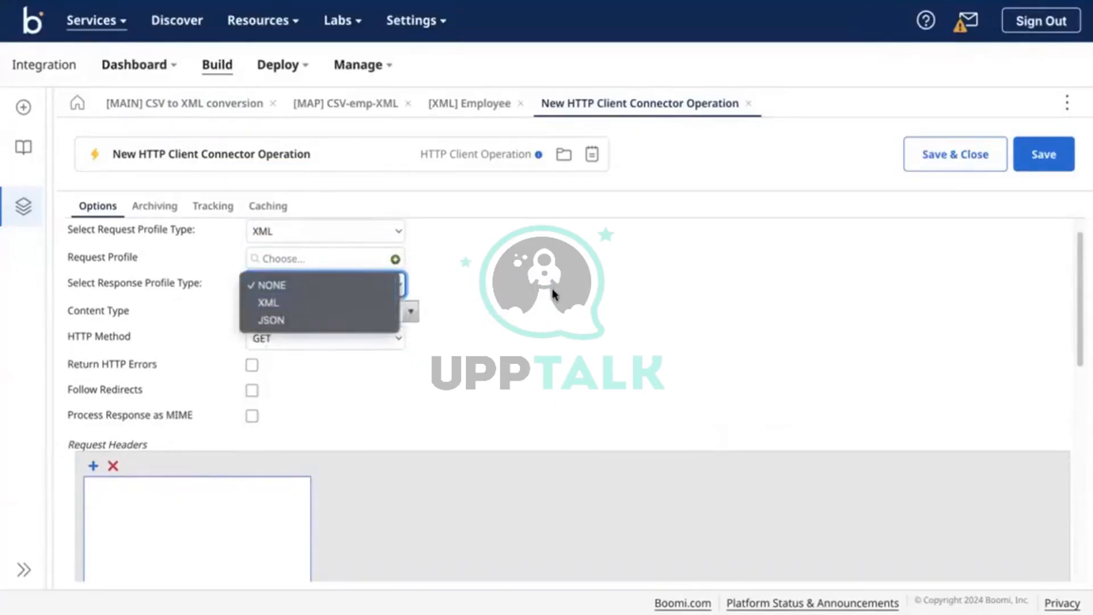
pyautogui.click(178, 283)
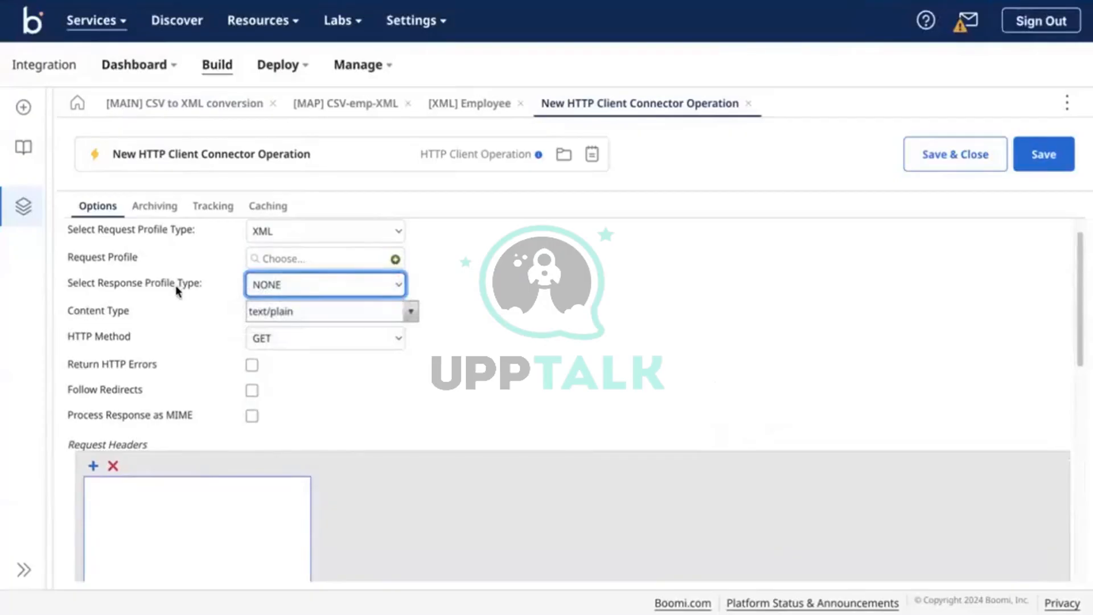
pyautogui.scroll(1, 177, 290)
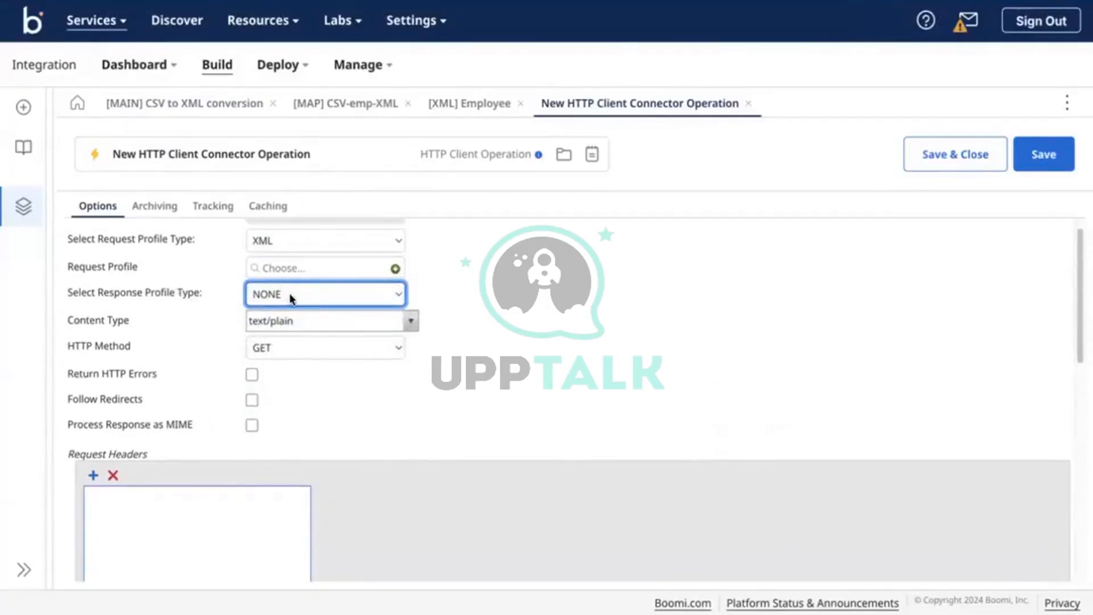
pyautogui.scroll(2, 291, 299)
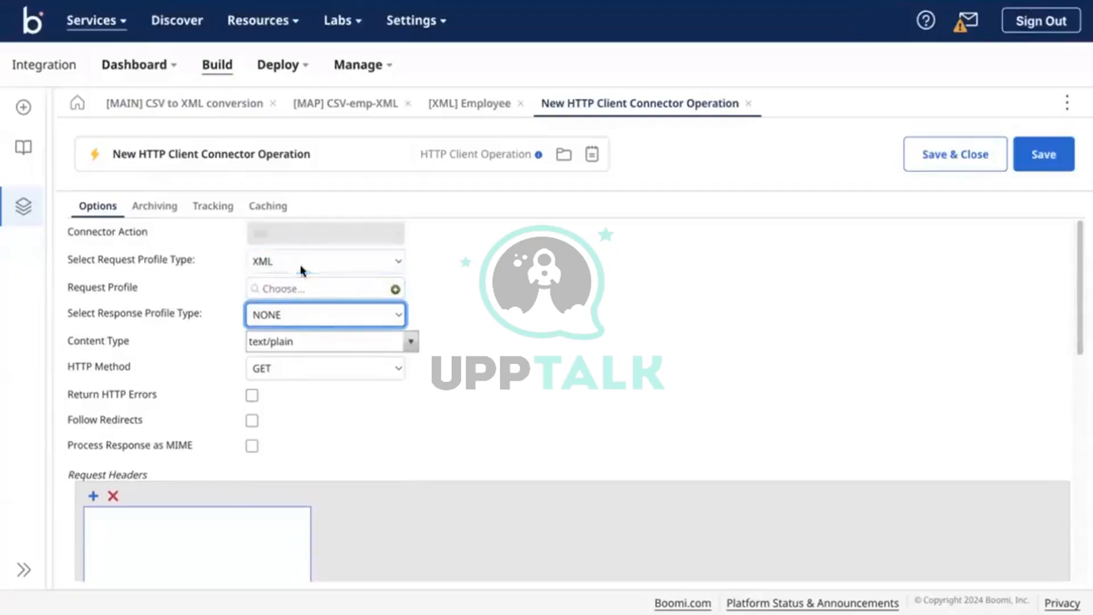
pyautogui.scroll(-2, 268, 284)
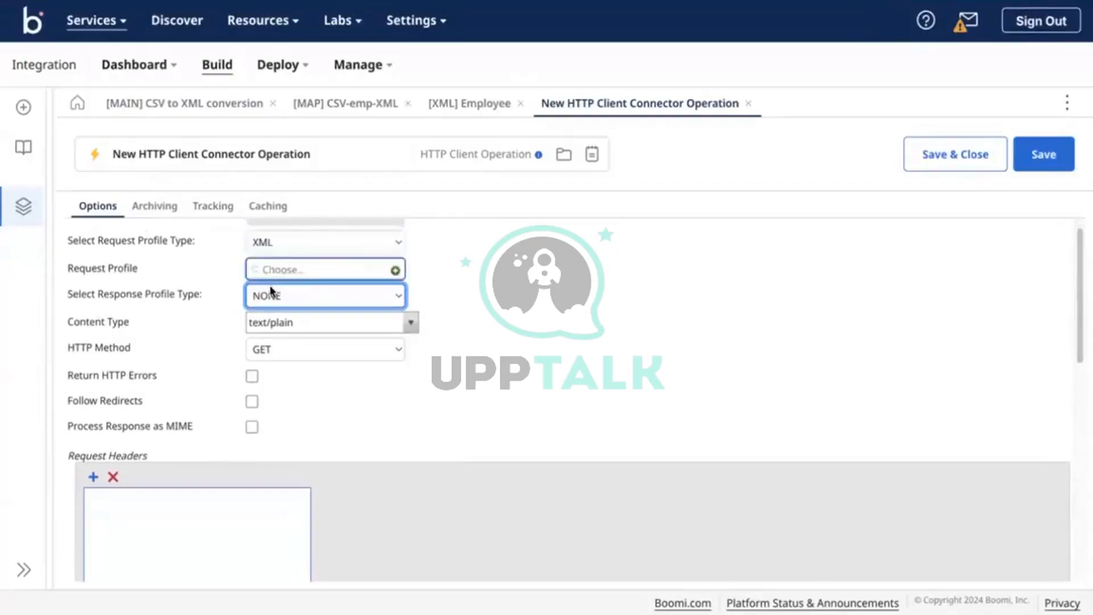
pyautogui.scroll(-2, 271, 326)
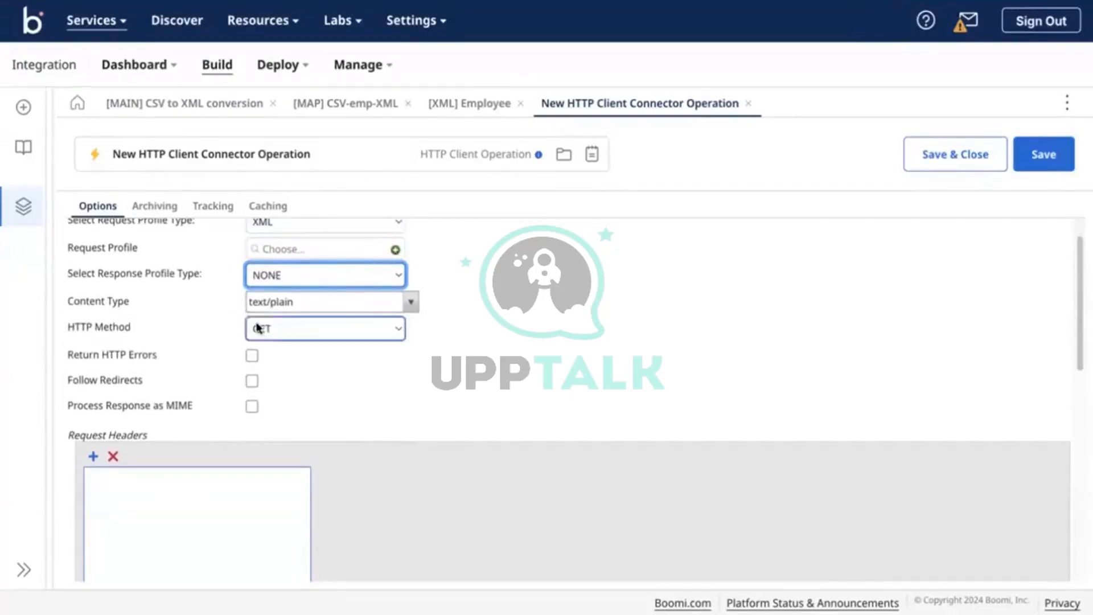
pyautogui.click(411, 302)
pyautogui.scroll(-3, 329, 355)
pyautogui.click(588, 317)
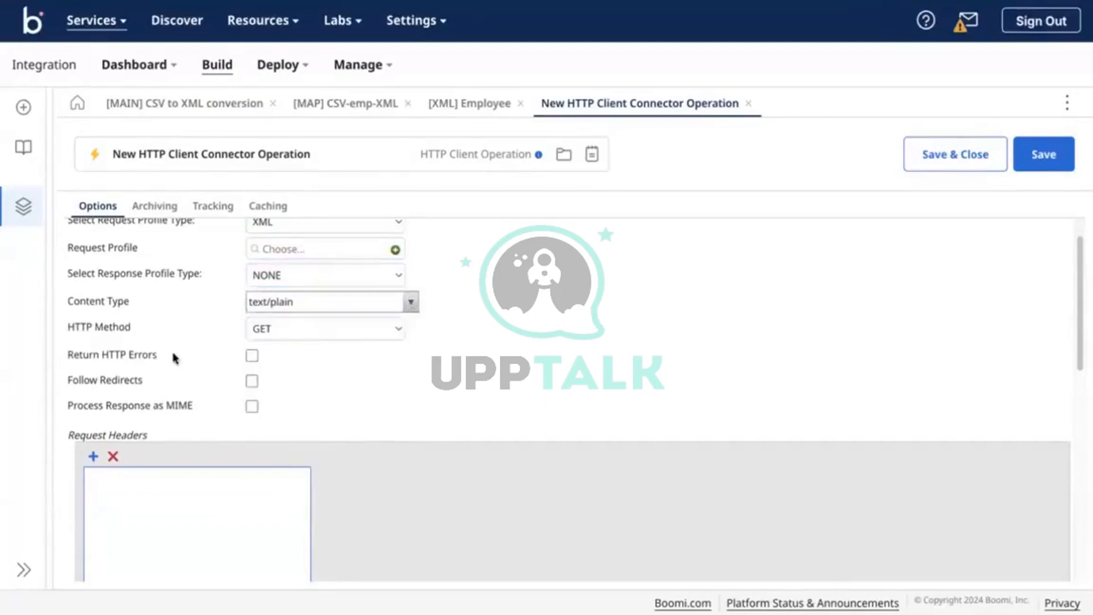
pyautogui.click(303, 334)
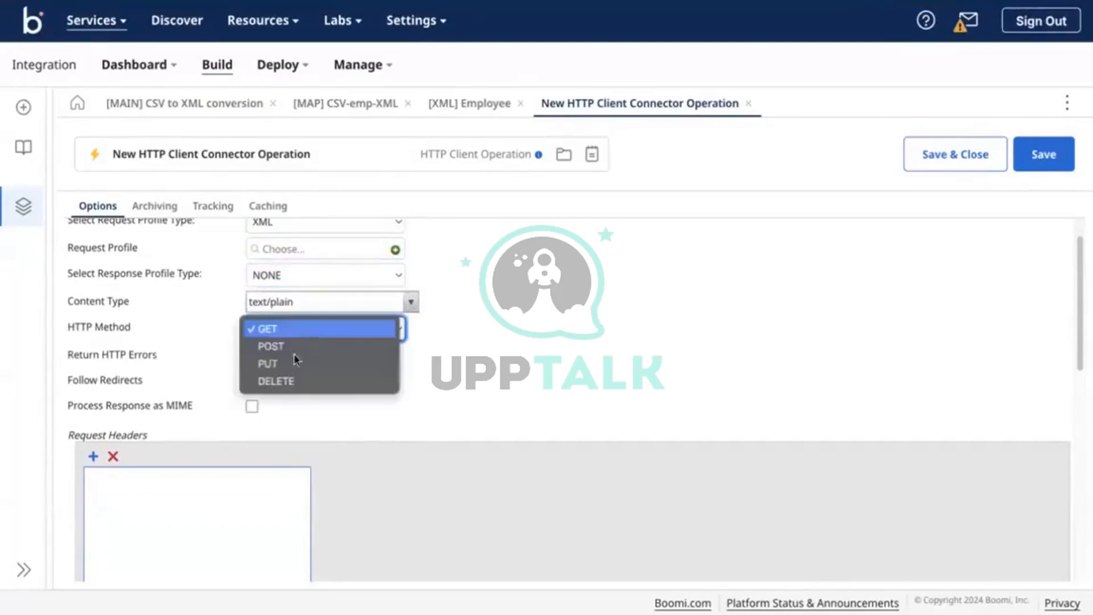
pyautogui.click(615, 361)
# Review the operation's request headers, resource path and response header sections, and close the operation without saving.
pyautogui.scroll(-10, 239, 355)
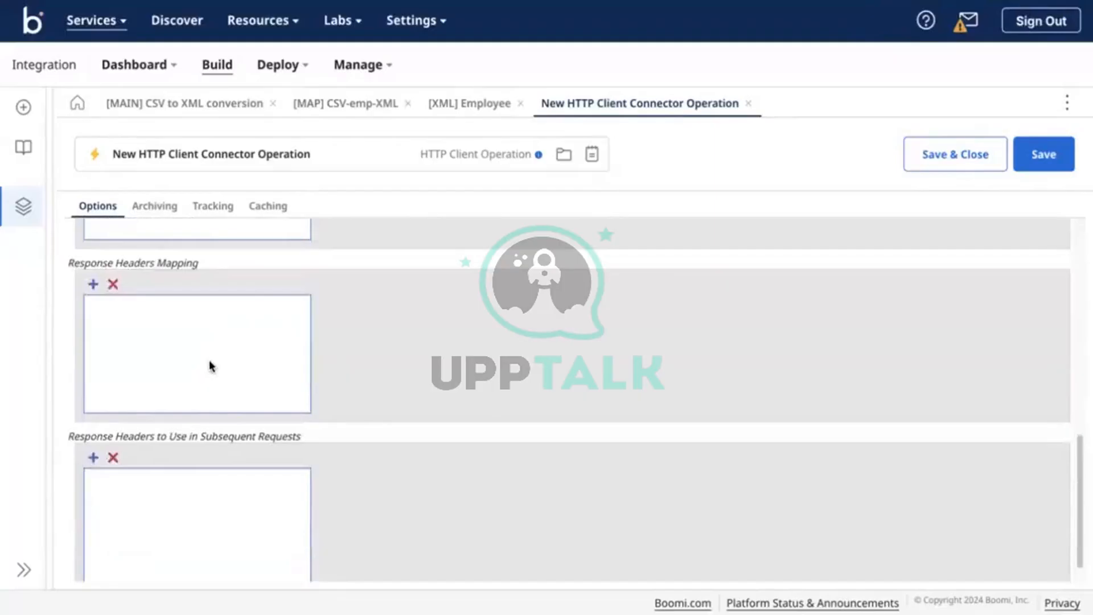
pyautogui.scroll(10, 227, 362)
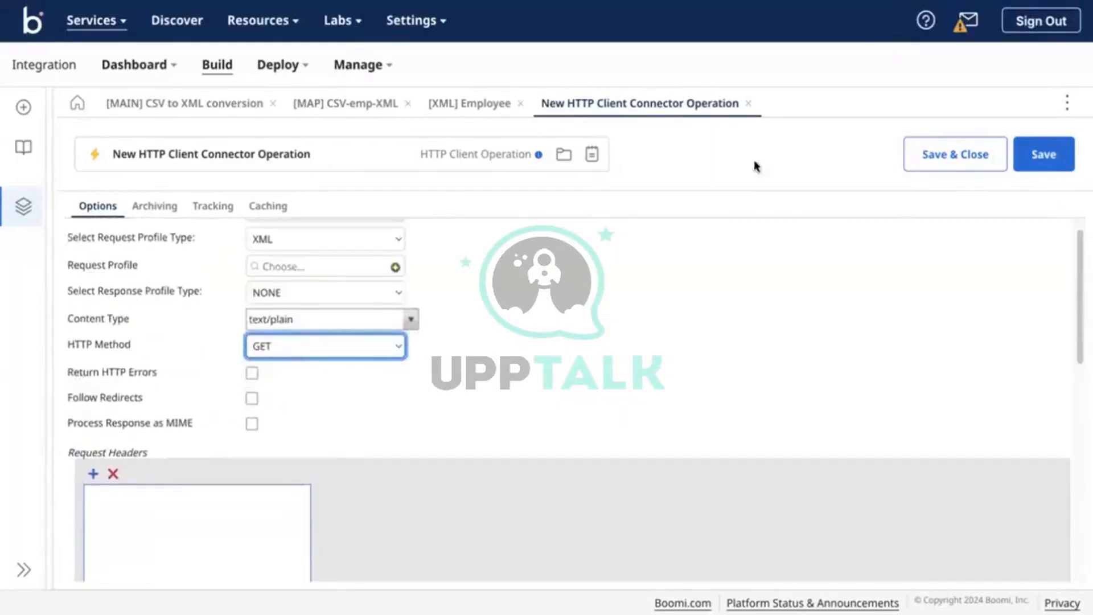
pyautogui.scroll(-8, 421, 377)
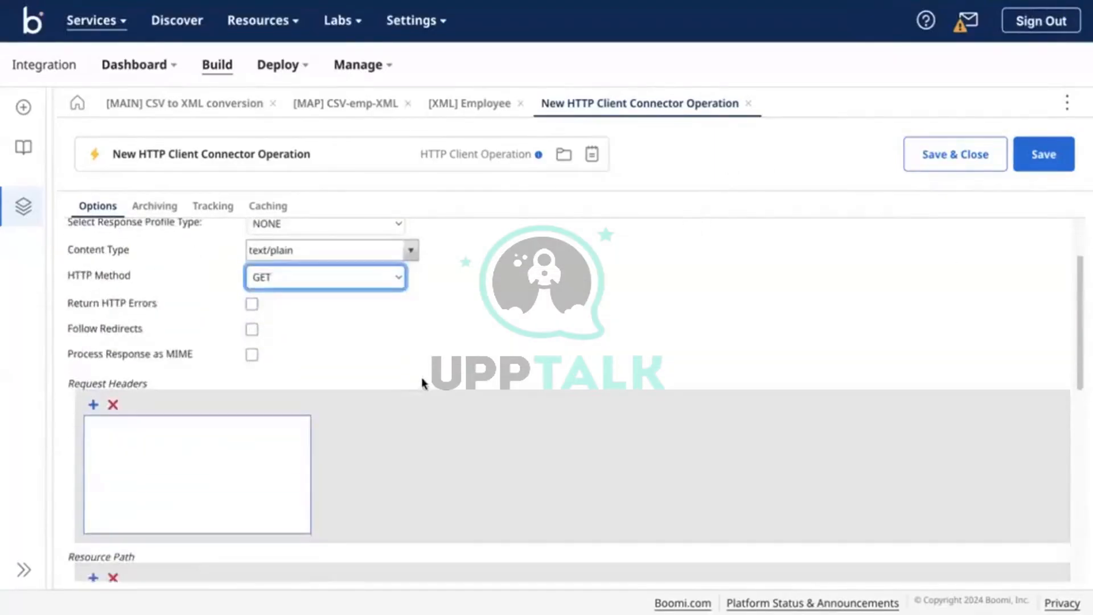
pyautogui.scroll(5, 430, 385)
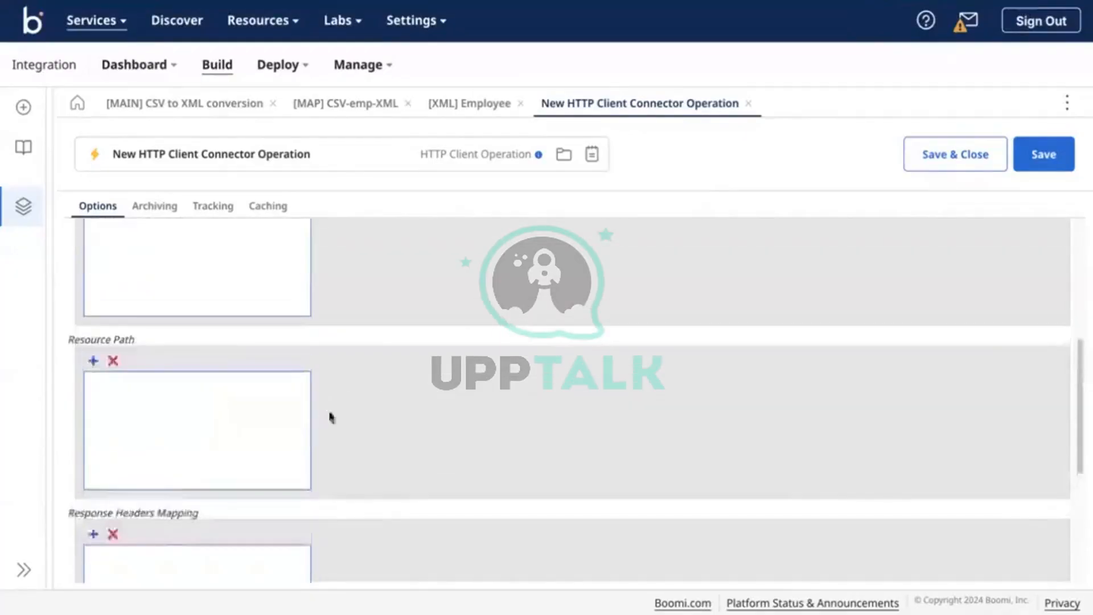
pyautogui.scroll(8, 339, 396)
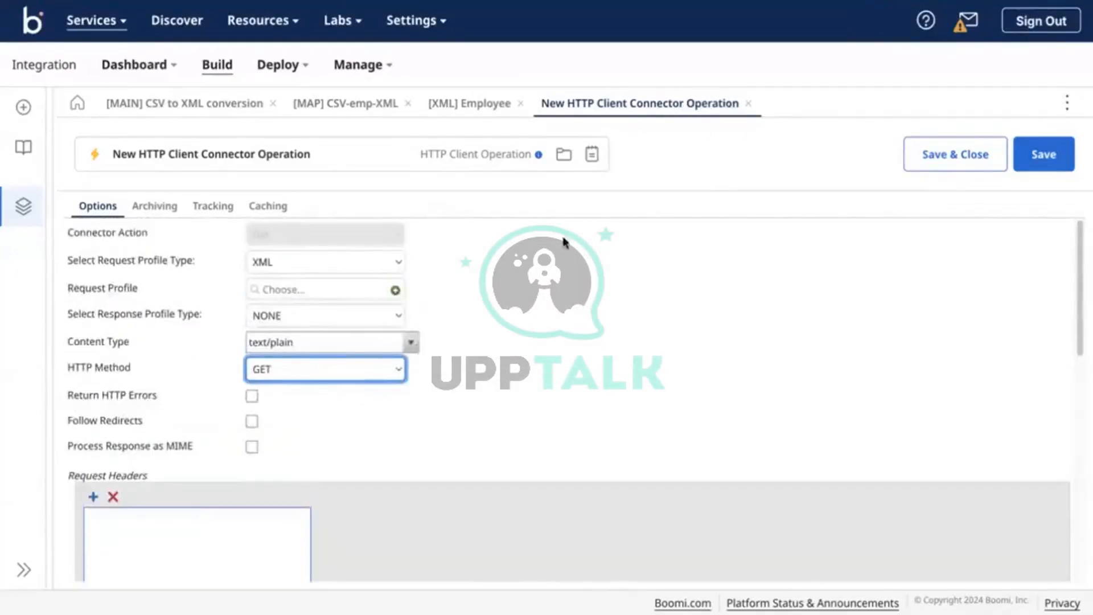
pyautogui.click(748, 103)
pyautogui.click(662, 356)
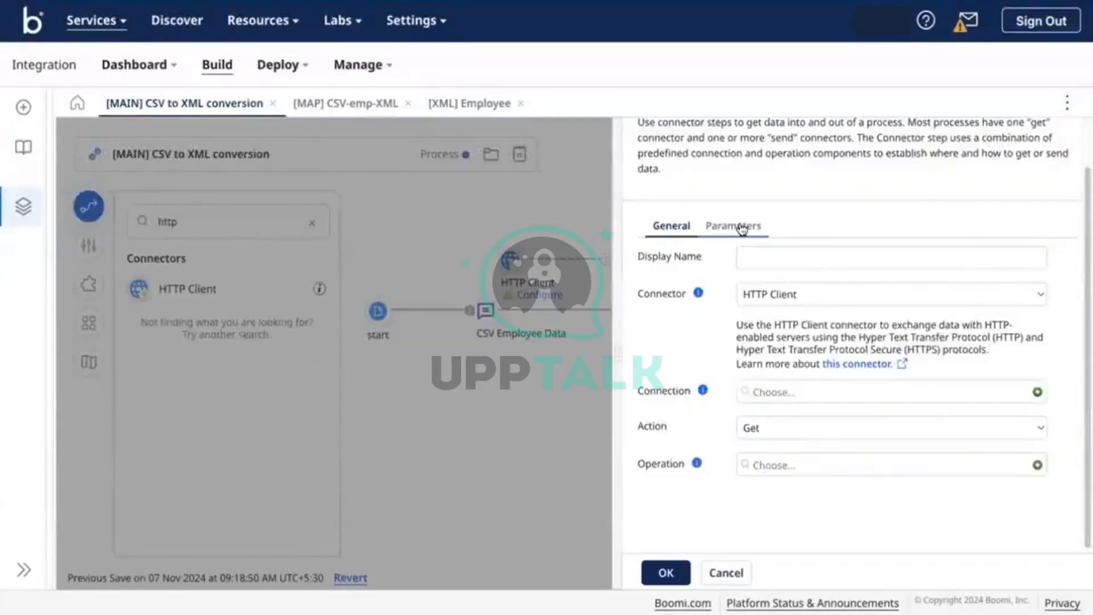
# Check the HTTP Client step's parameters, and discard the new step from the process.
pyautogui.click(718, 227)
pyautogui.click(346, 480)
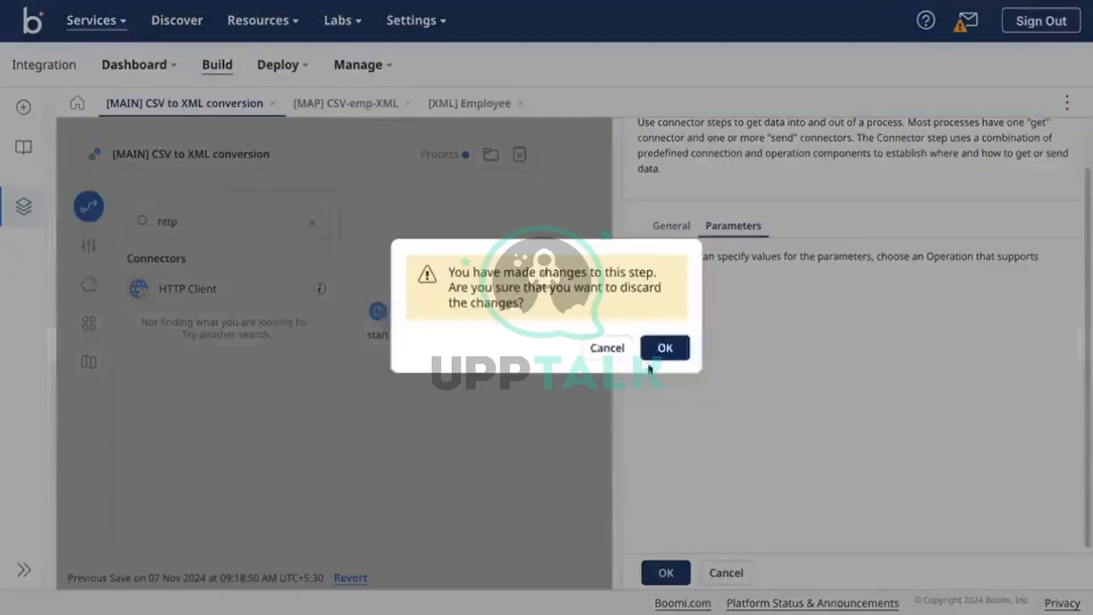
pyautogui.click(662, 349)
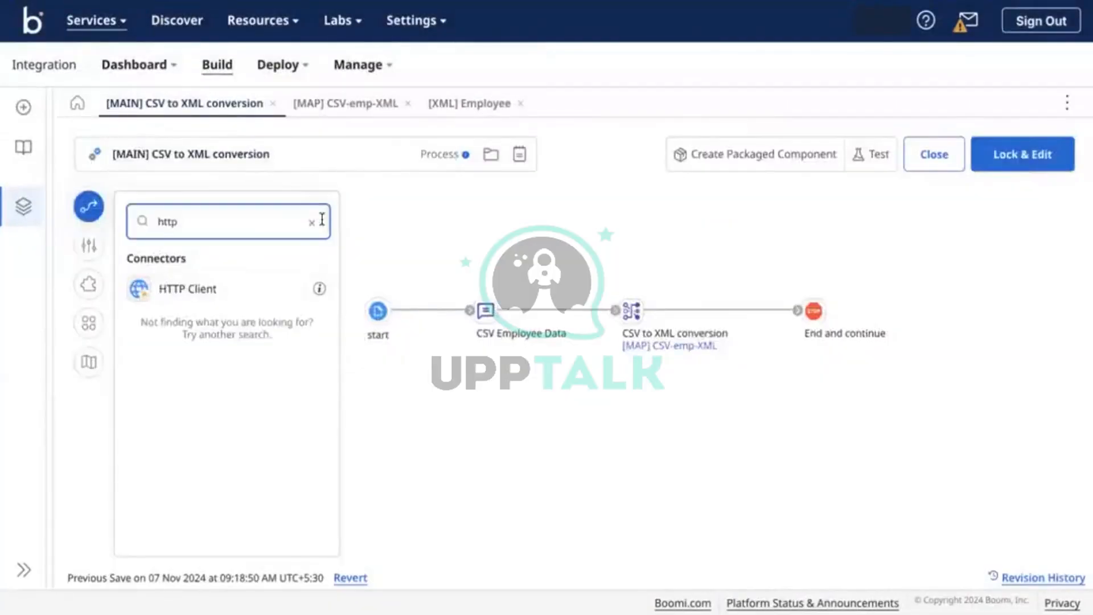
# Search the steps for "sft" and add an SFTP connector step to the canvas above the process flow.
pyautogui.click(313, 222)
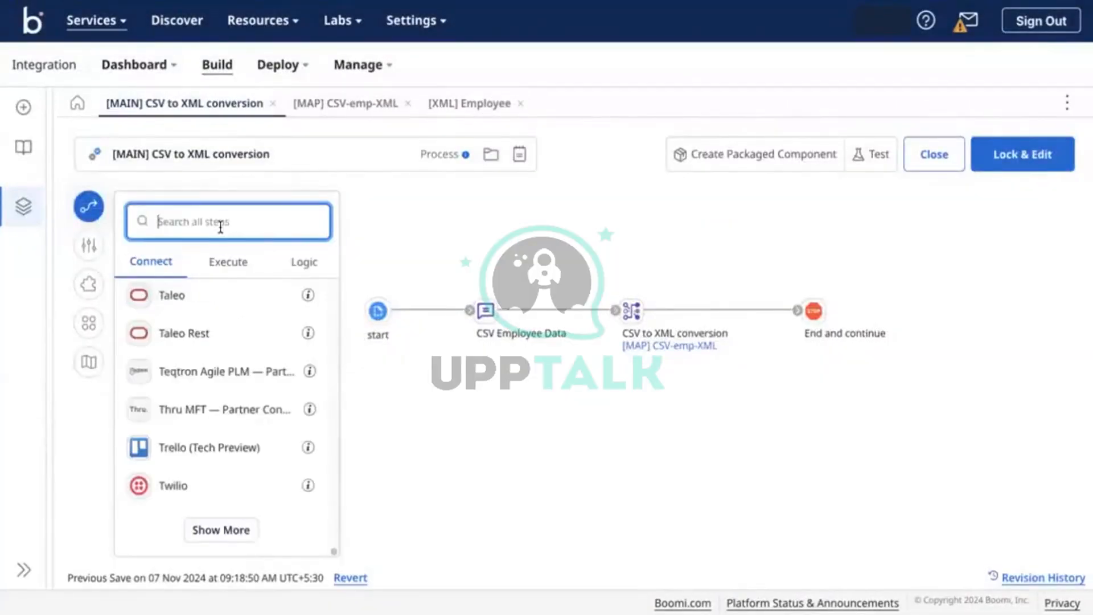
pyautogui.write('sud')
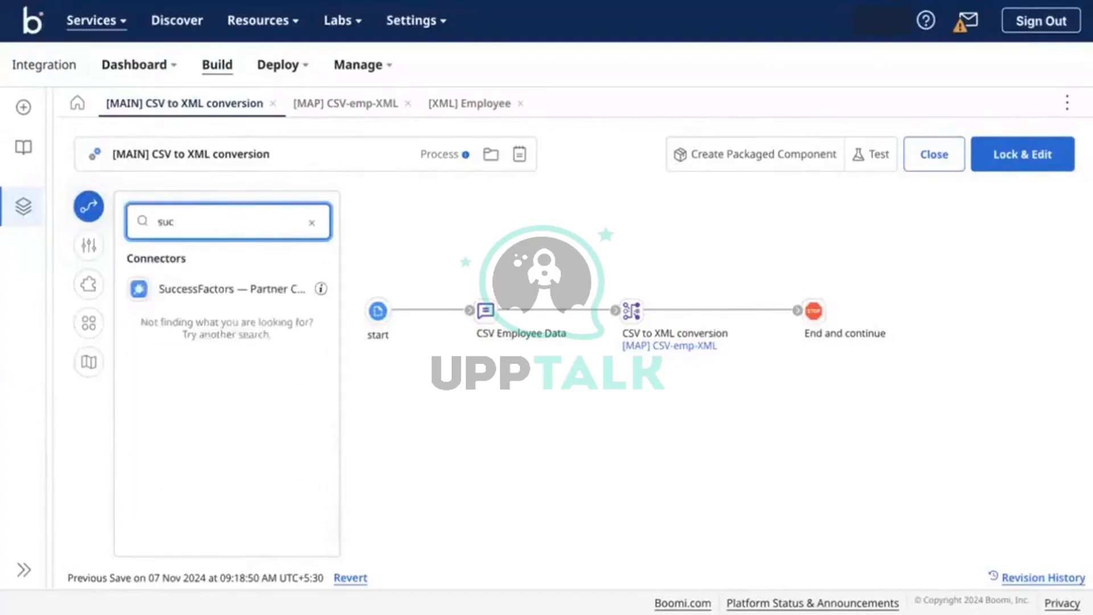
pyautogui.press('BackSpace')
pyautogui.press('BackSpace')
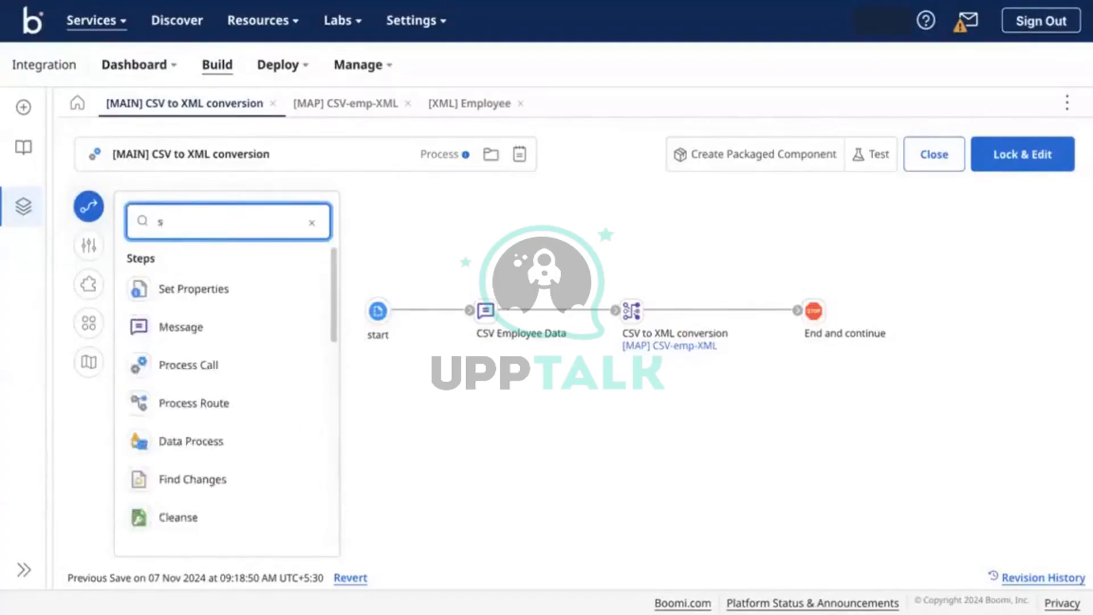
pyautogui.write('ft')
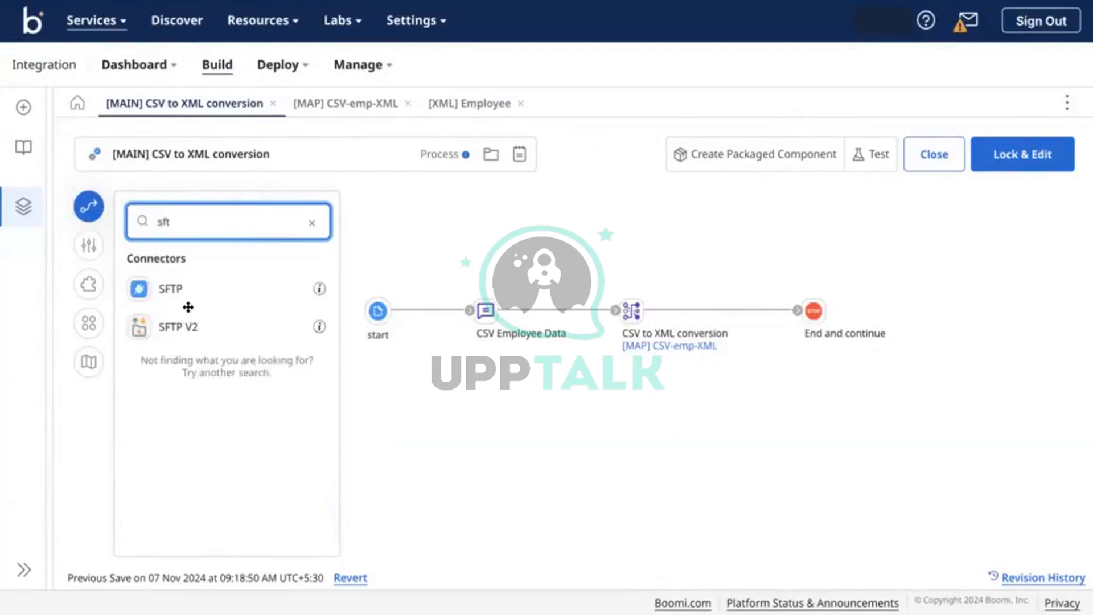
pyautogui.moveTo(181, 290); pyautogui.dragTo(637, 239)
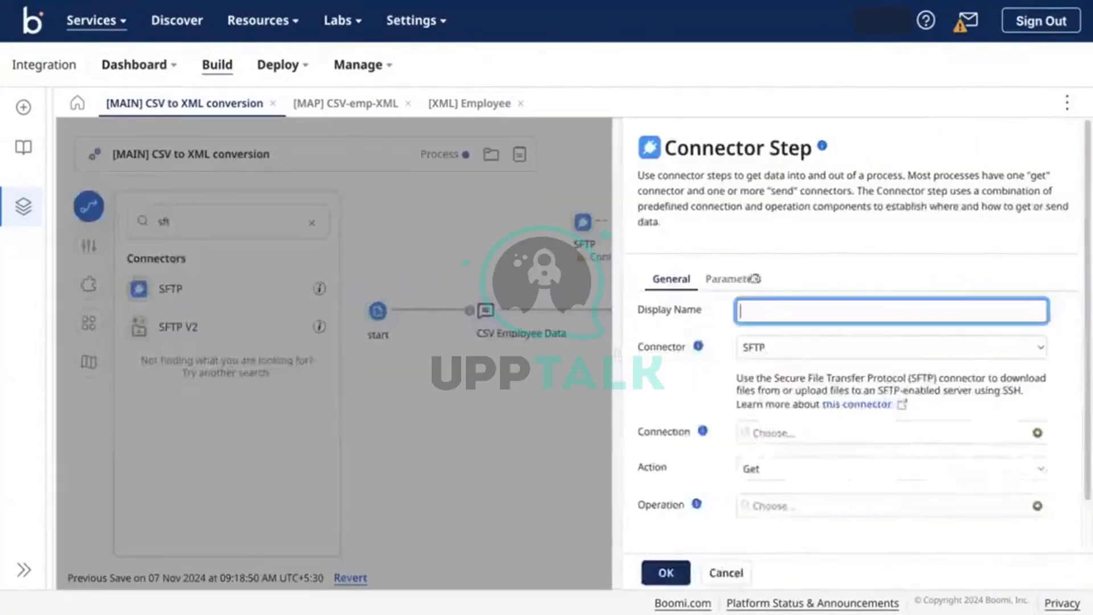
# Check the SFTP step's parameters, and create a new operation for its Get action.
pyautogui.click(734, 279)
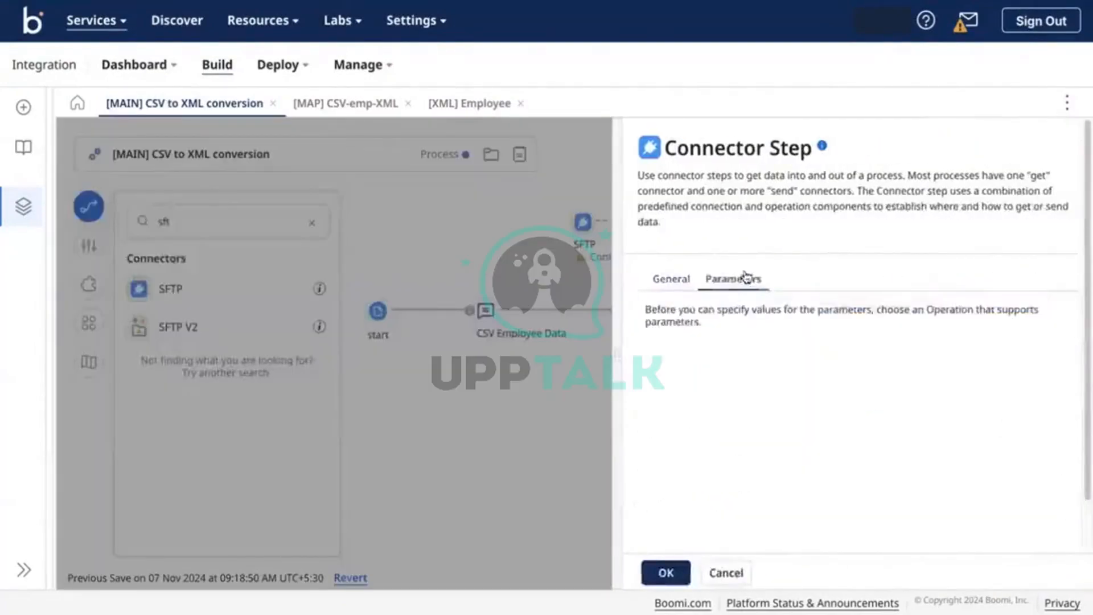
pyautogui.click(673, 279)
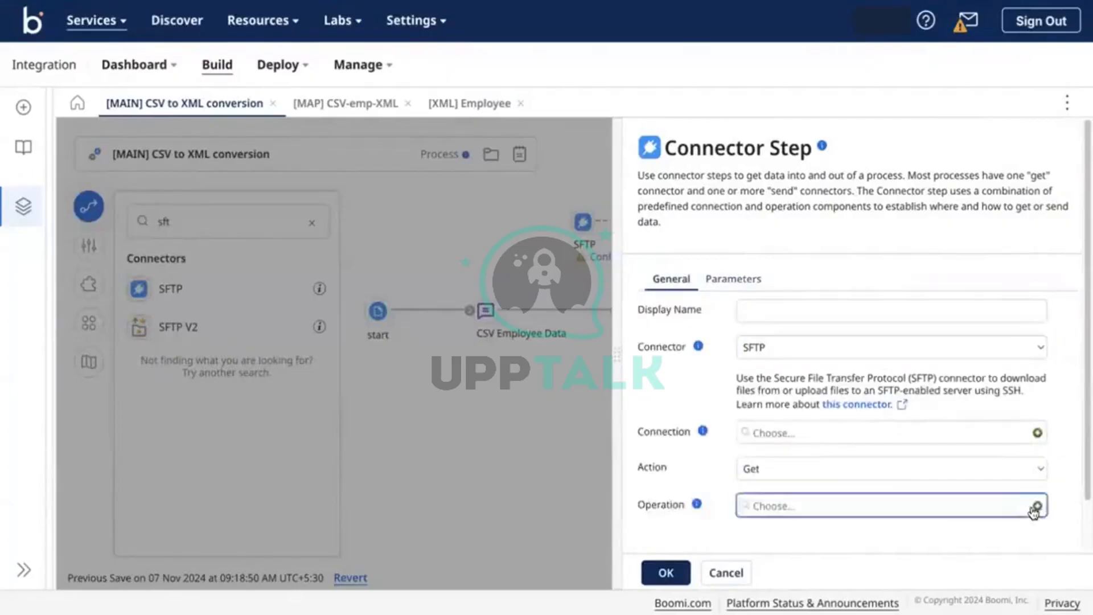
pyautogui.click(1033, 508)
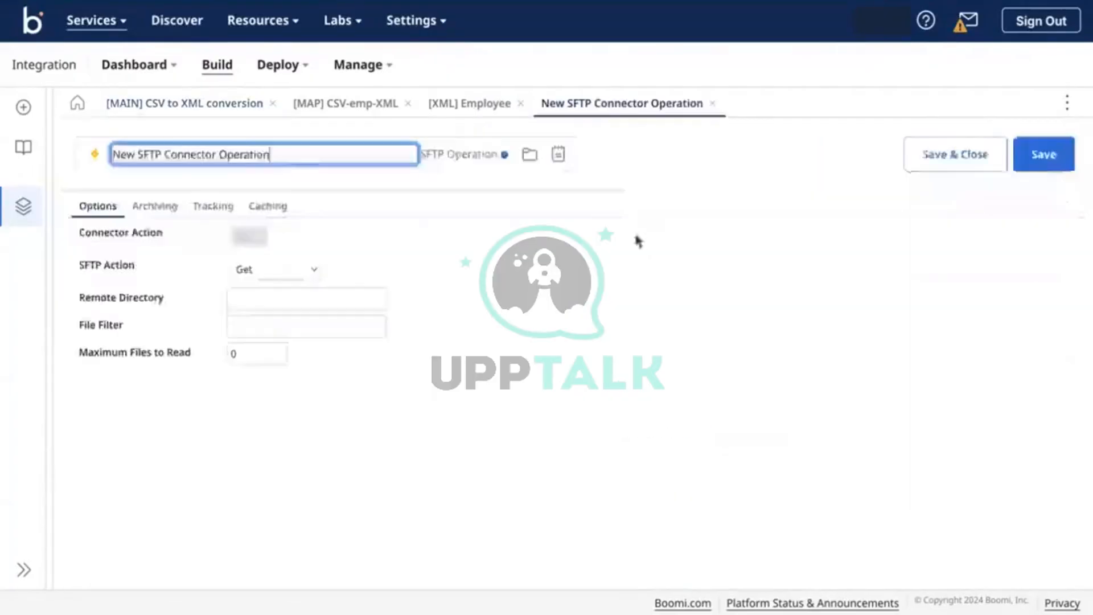
# Keep Get as the SFTP action, and set the remote directory to /test/cloud and the file filter to abc_test*.
pyautogui.click(297, 273)
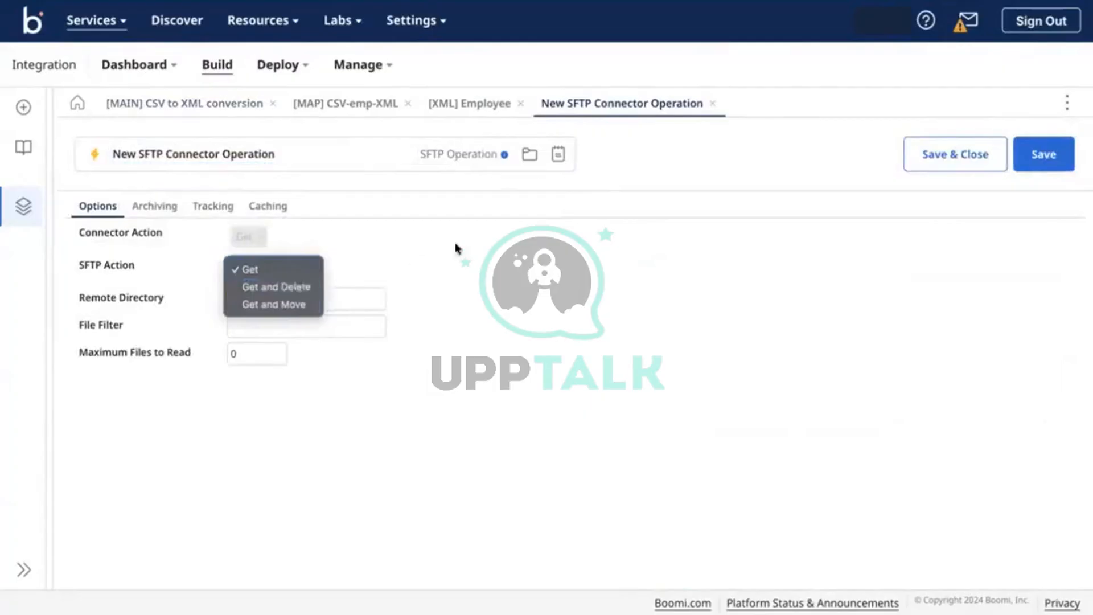
pyautogui.click(307, 293)
pyautogui.write('/')
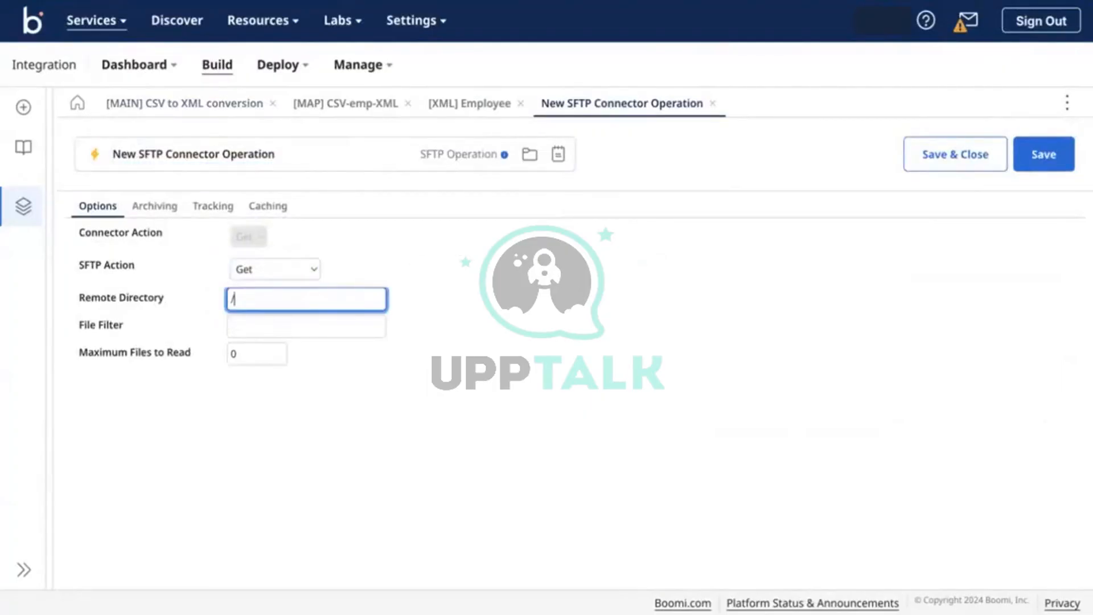
pyautogui.write('test/cloud')
pyautogui.click(298, 322)
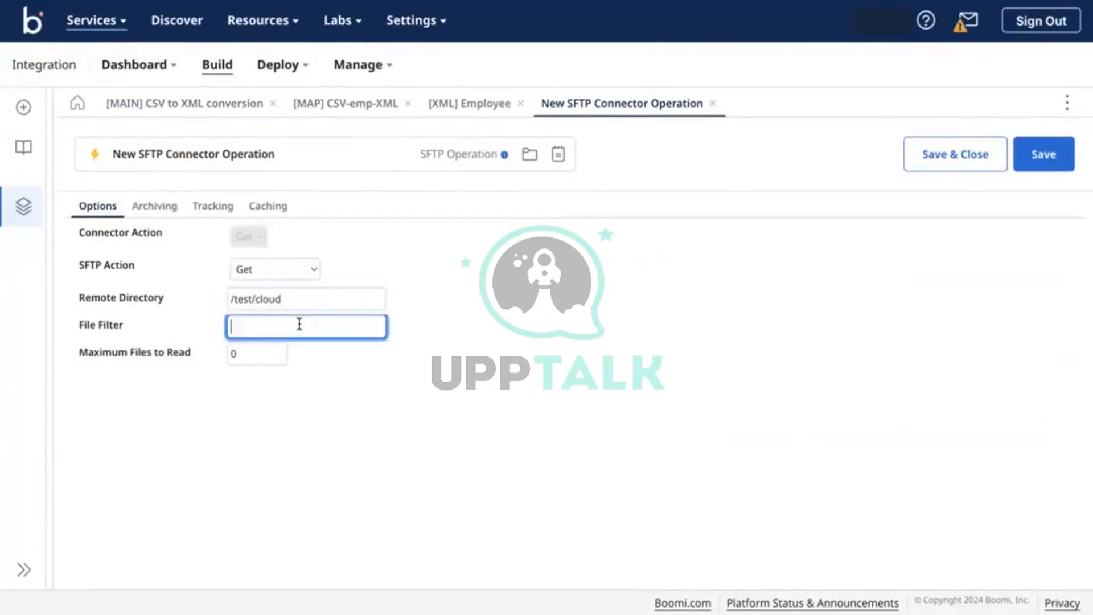
pyautogui.write('abc_test*')
pyautogui.click(230, 355)
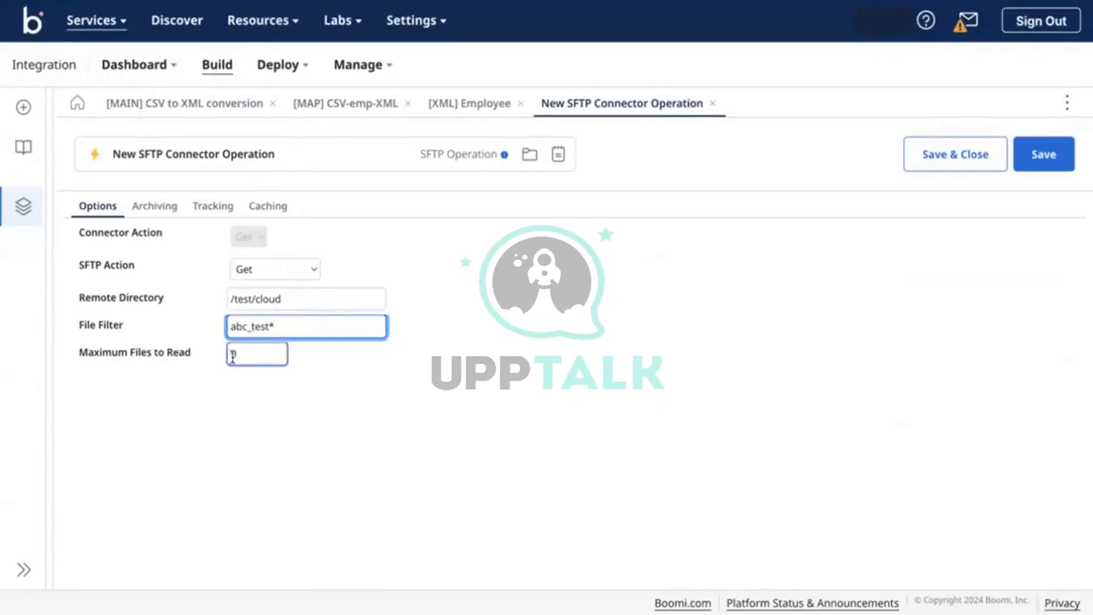
pyautogui.click(448, 384)
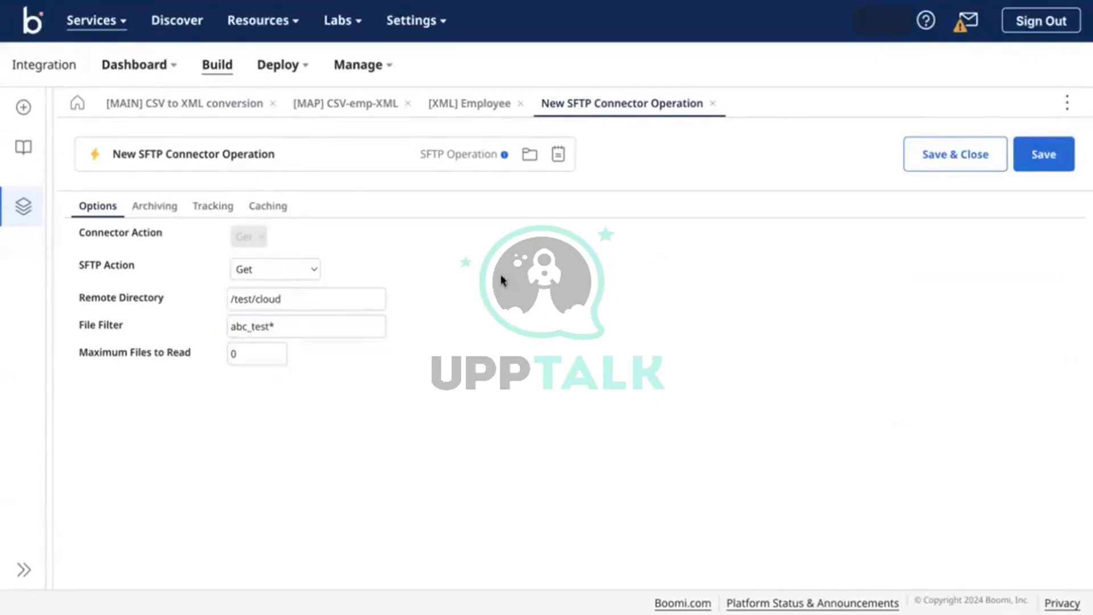
# Rename the SFTP operation as [SFTP] Demo SFTP op and save it.
pyautogui.click(245, 155)
pyautogui.write('Demo SFTP ')
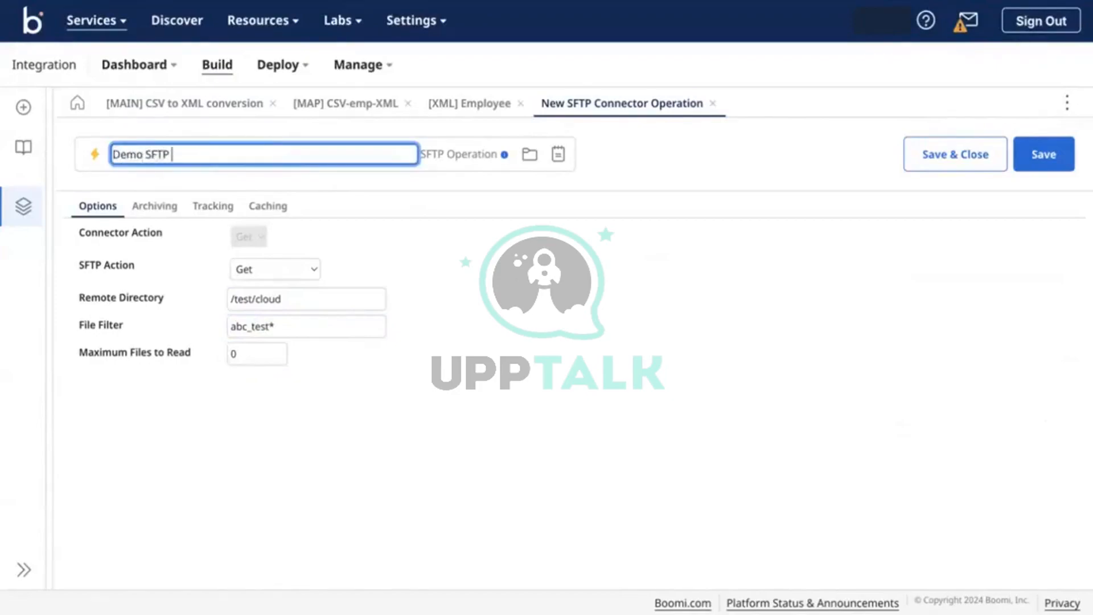
pyautogui.write('op')
pyautogui.press('BackSpace')
pyautogui.press('BackSpace')
pyautogui.press('BackSpace')
pyautogui.press('Left')
pyautogui.press('Home')
pyautogui.write('[]')
pyautogui.press('Left')
pyautogui.write('SFTP')
pyautogui.press('Right')
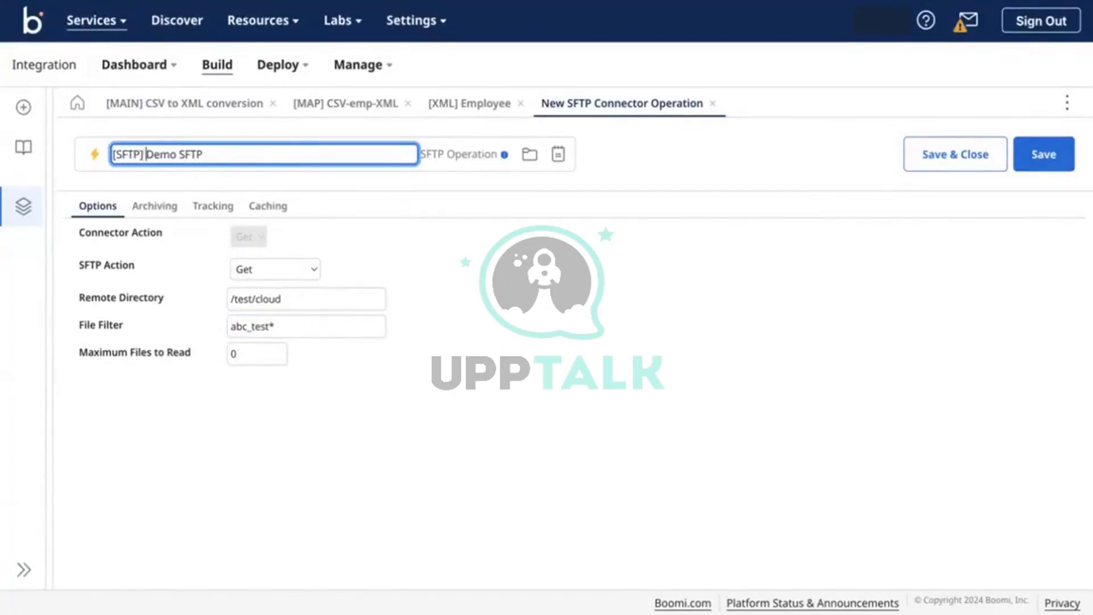
pyautogui.press('Right')
pyautogui.press('Right')
pyautogui.press('Right')
pyautogui.press('Right')
pyautogui.press('Right')
pyautogui.press('Right')
pyautogui.press('Right')
pyautogui.press('Right')
pyautogui.press('Right')
pyautogui.write('op')
pyautogui.click(1033, 159)
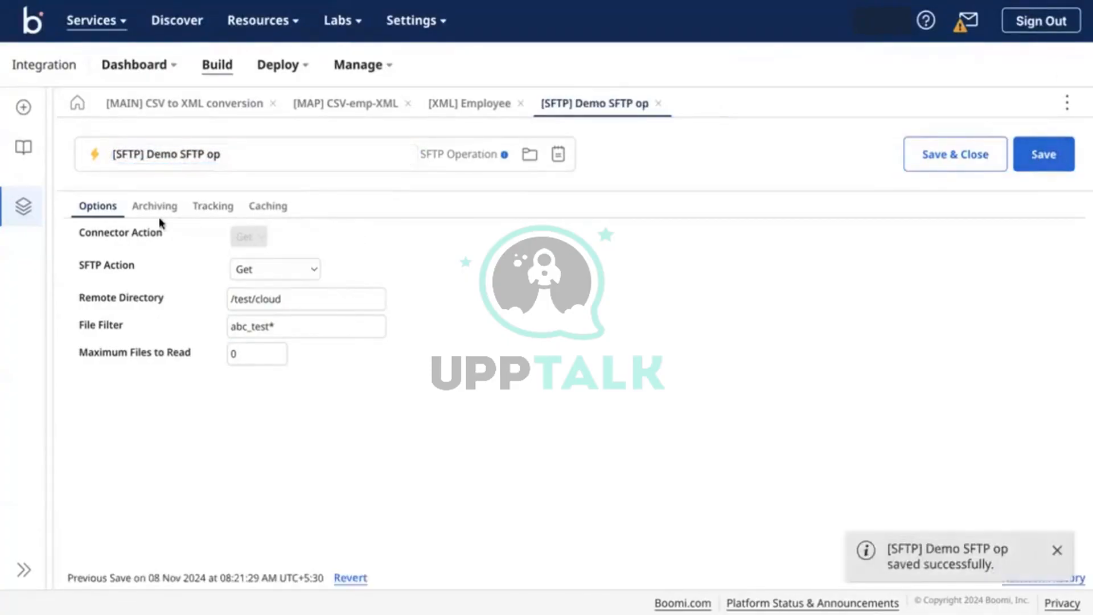
# Check the operation's tracked fields, and review the SFTP step's parameters and general settings in the CSV to XML conversion process.
pyautogui.click(195, 217)
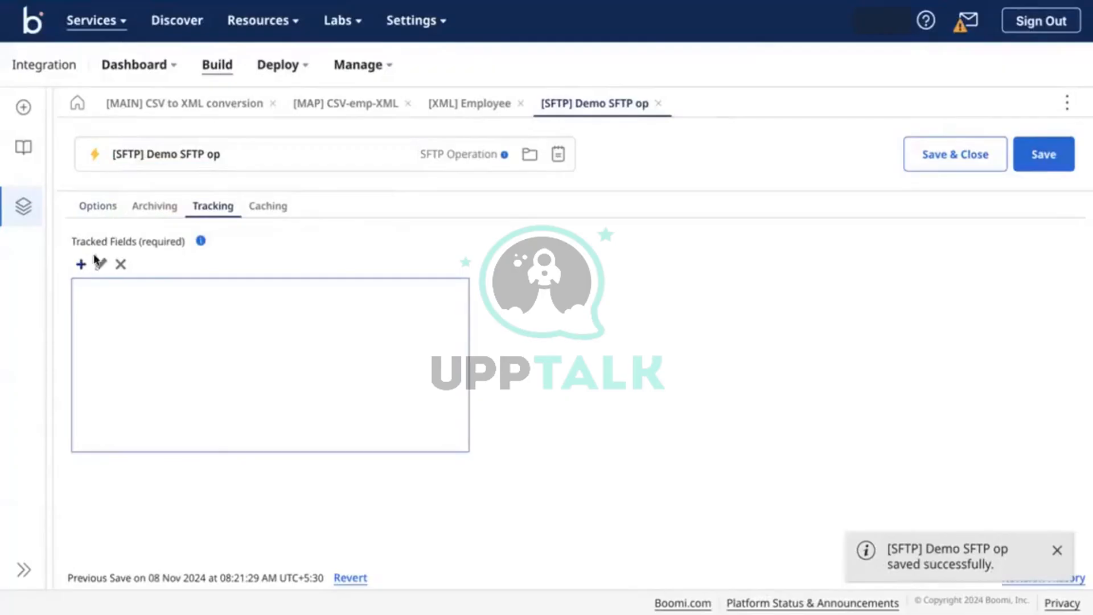
pyautogui.click(194, 114)
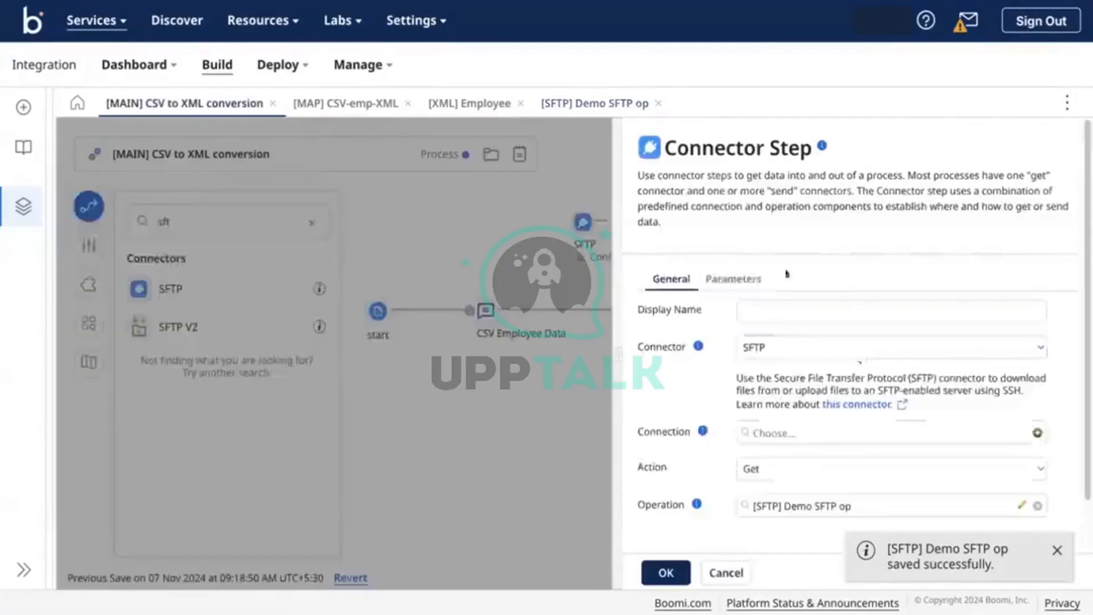
pyautogui.click(740, 279)
pyautogui.scroll(-1, 712, 367)
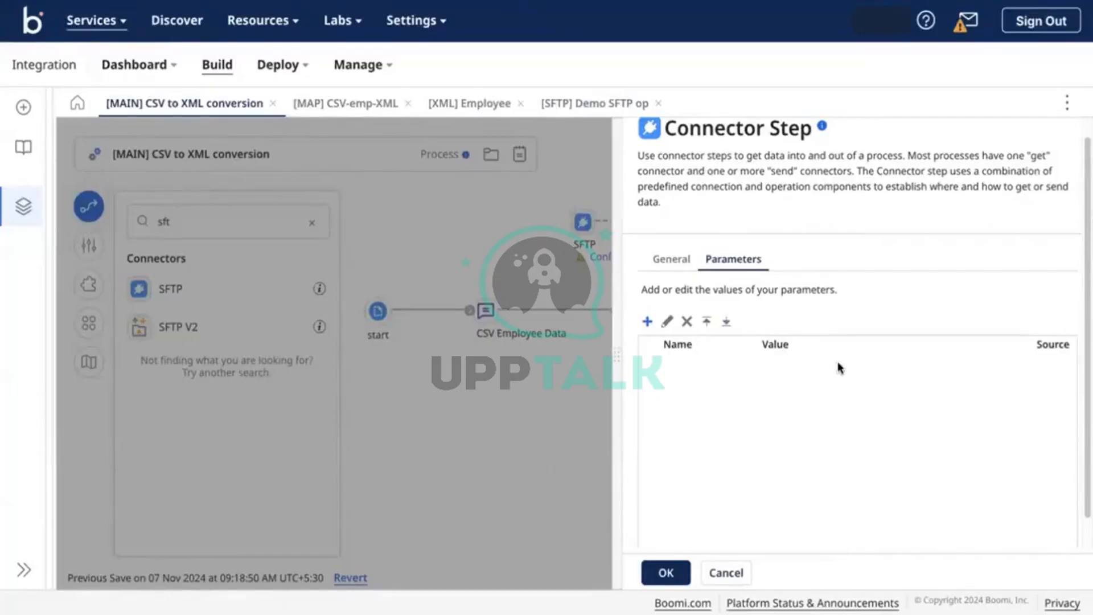
pyautogui.click(672, 259)
pyautogui.click(693, 292)
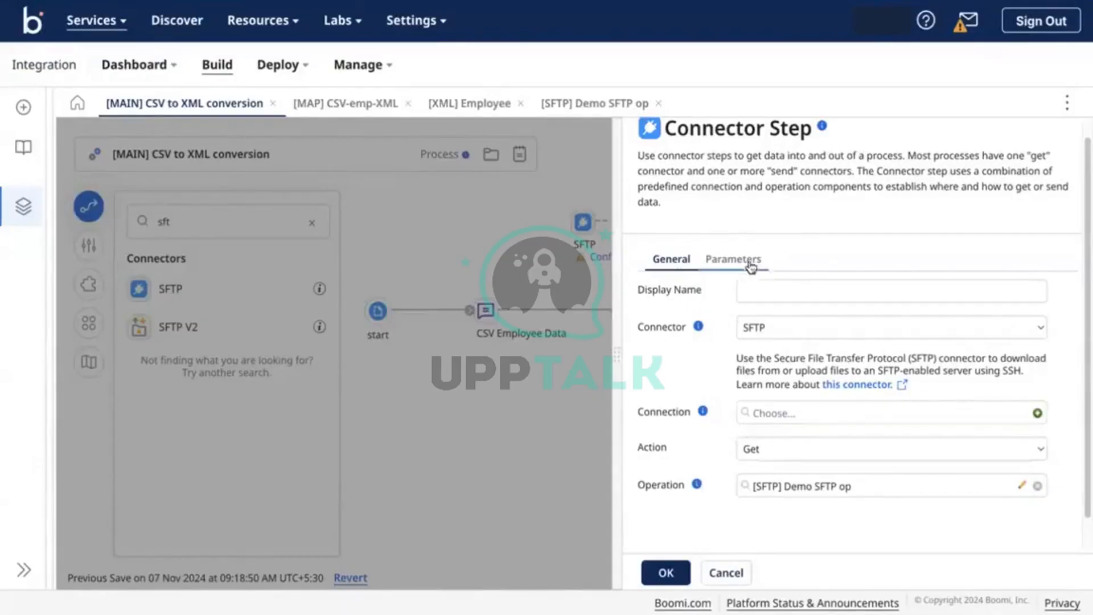
# Start a new parameter for the SFTP step with File Filter as its input and Static as its type.
pyautogui.click(732, 263)
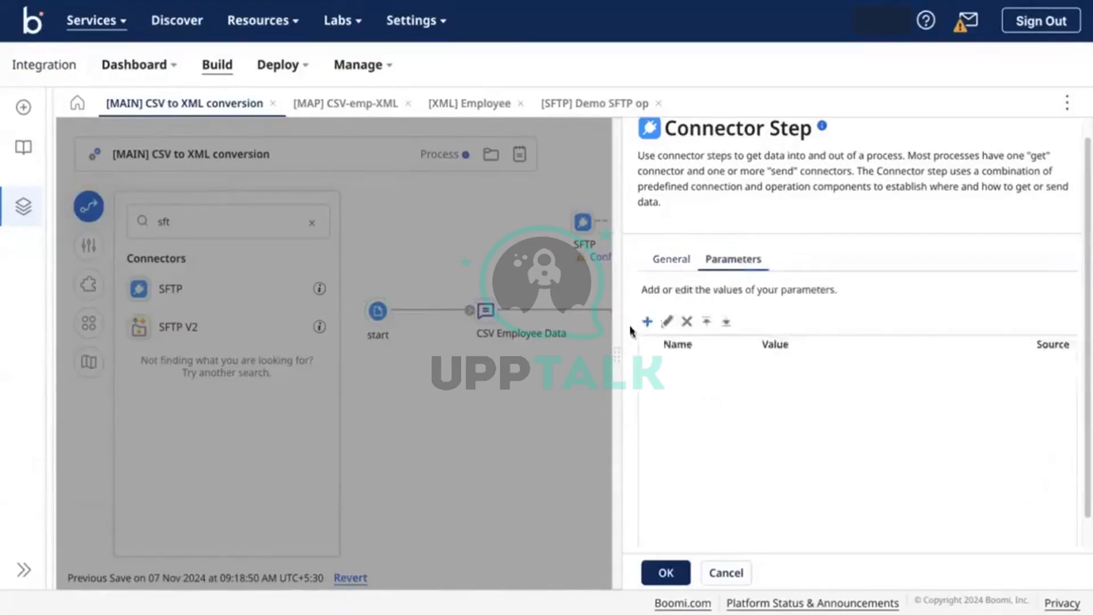
pyautogui.click(647, 322)
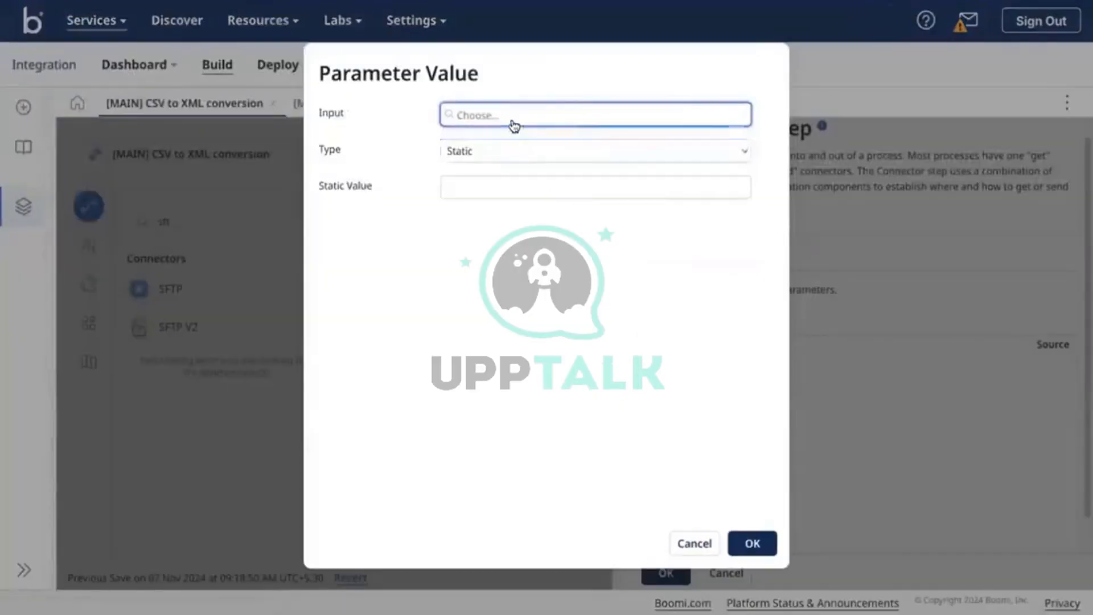
pyautogui.click(512, 121)
pyautogui.click(516, 188)
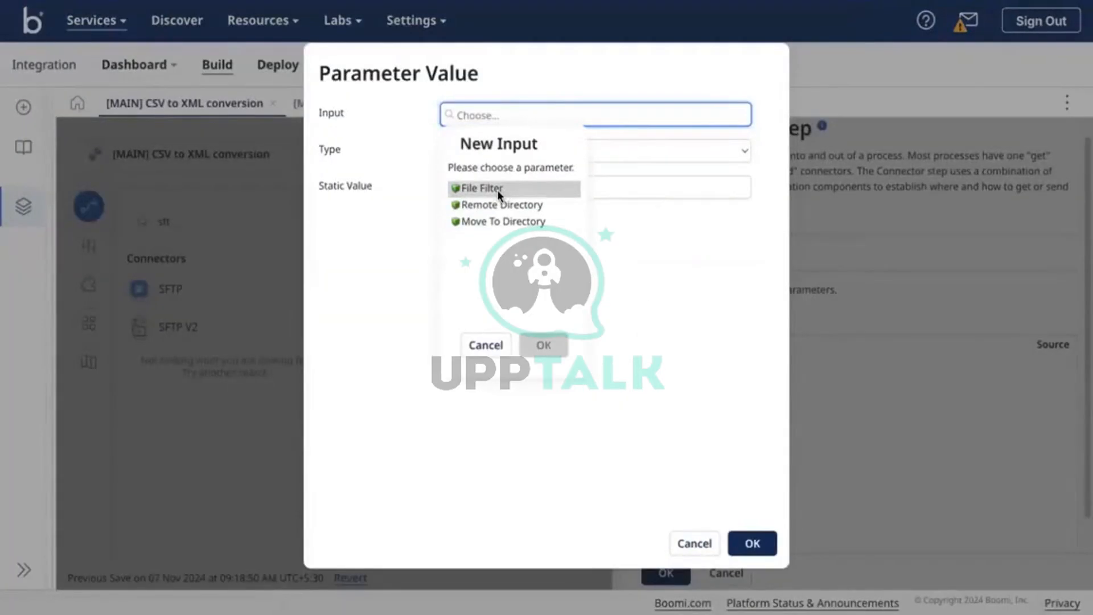
pyautogui.click(481, 188)
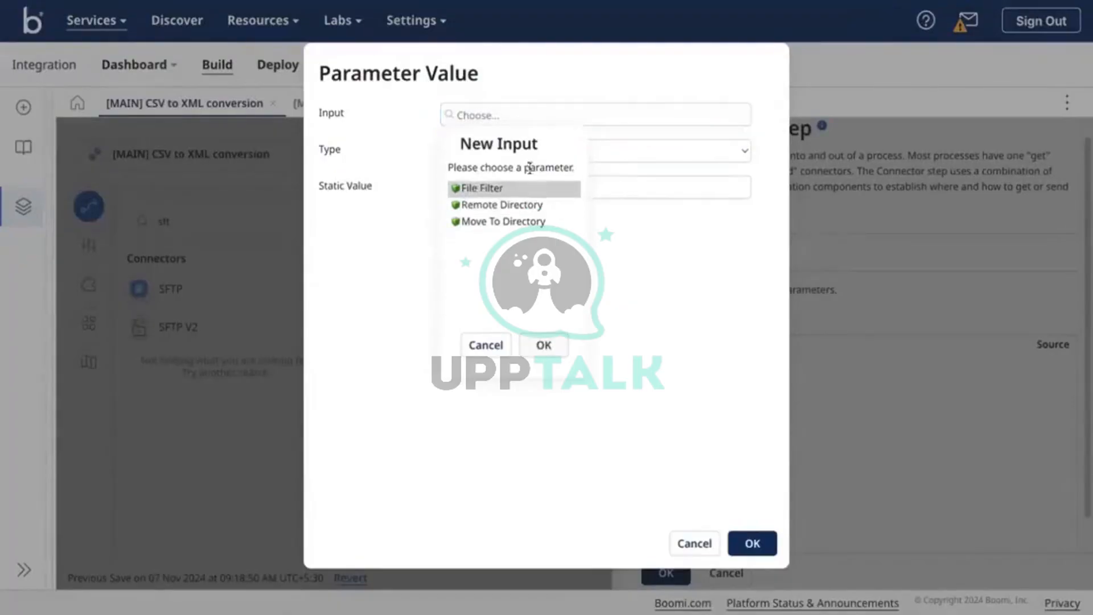
pyautogui.click(542, 344)
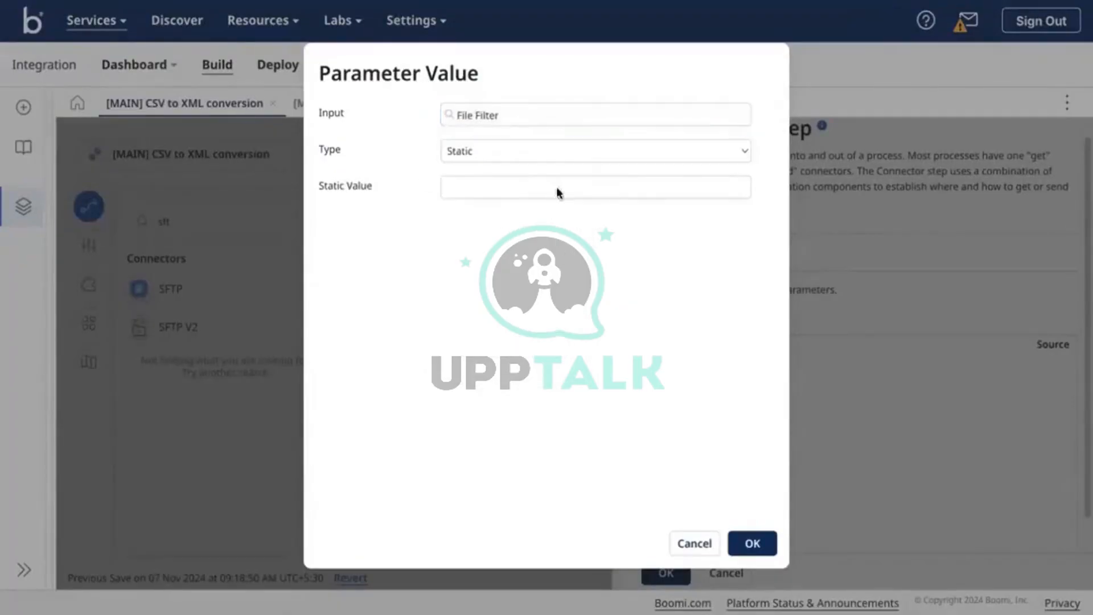
pyautogui.click(556, 188)
pyautogui.click(549, 156)
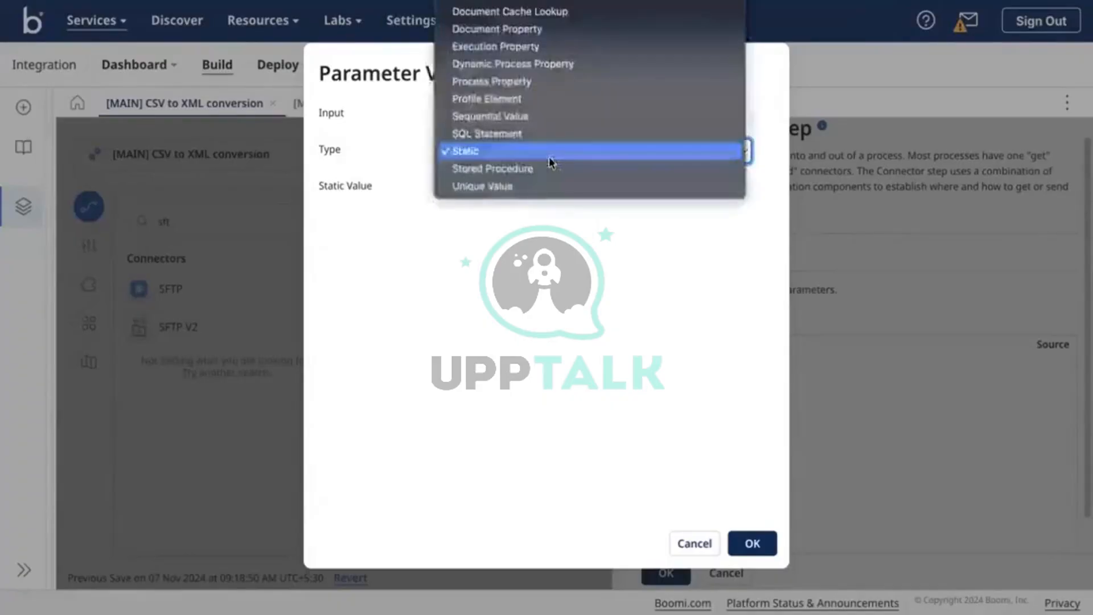
pyautogui.click(550, 157)
pyautogui.click(492, 184)
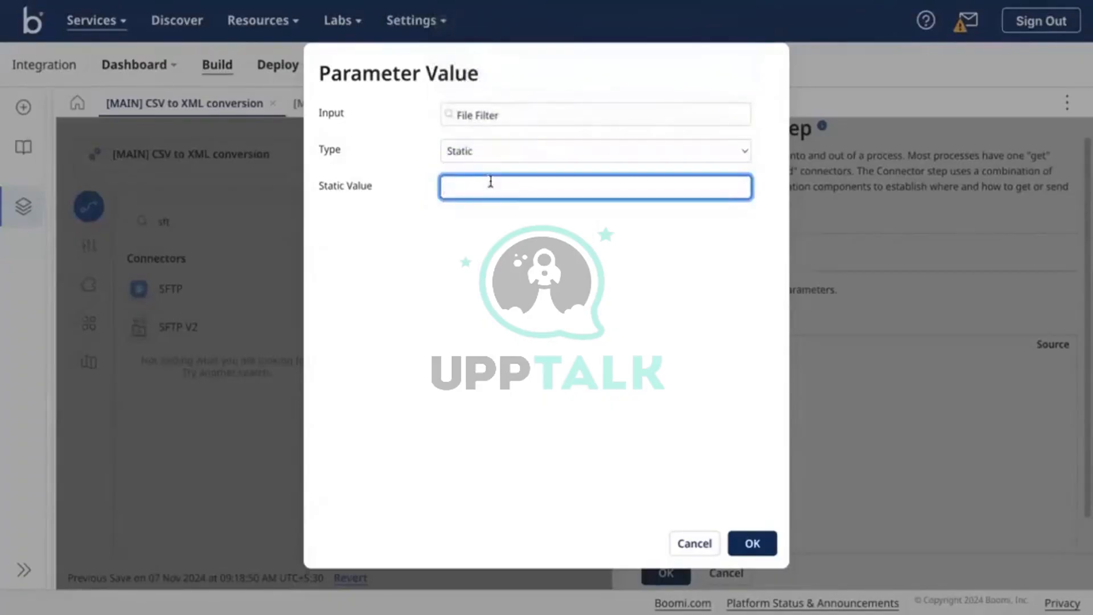
# Set the File Filter parameter's static value to Employees_*.csv and add it to the SFTP step.
pyautogui.write('abc_t')
pyautogui.press('BackSpace')
pyautogui.press('BackSpace')
pyautogui.press('BackSpace')
pyautogui.press('BackSpace')
pyautogui.write('fil')
pyautogui.press('BackSpace')
pyautogui.press('BackSpace')
pyautogui.press('BackSpace')
pyautogui.write('f')
pyautogui.write('Employees')
pyautogui.write('_')
pyautogui.write('**')
pyautogui.write('**')
pyautogui.press('BackSpace')
pyautogui.press('BackSpace')
pyautogui.press('BackSpace')
pyautogui.write('*.csv')
pyautogui.moveTo(521, 188); pyautogui.dragTo(417, 189)
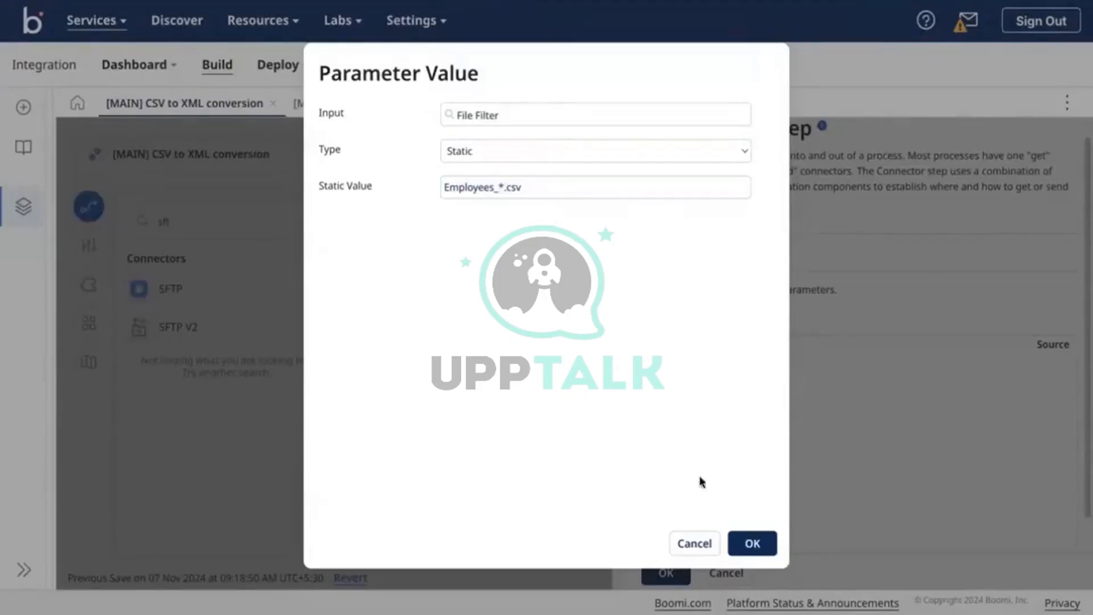
pyautogui.click(762, 541)
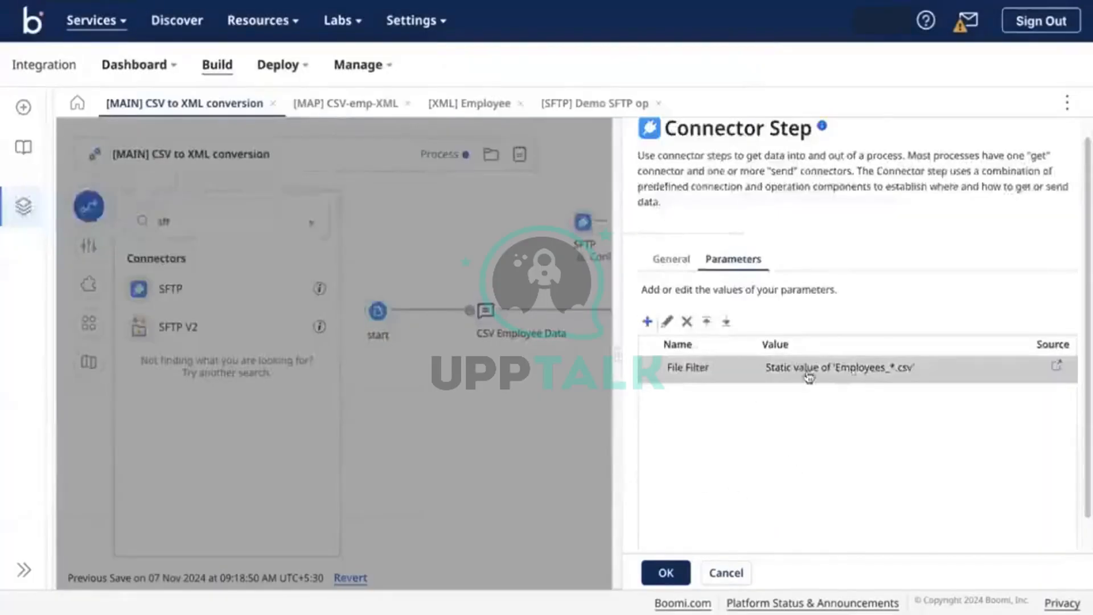
# Reopen the File Filter parameter and review the available value types, keeping Static selected.
pyautogui.scroll(-1, 808, 375)
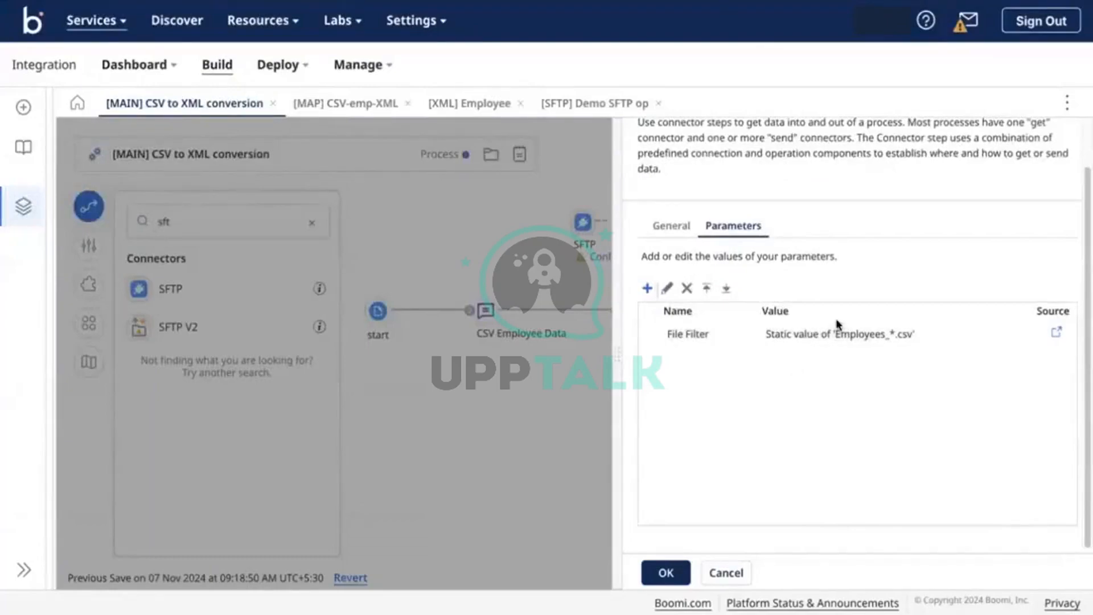
pyautogui.doubleClick(825, 343)
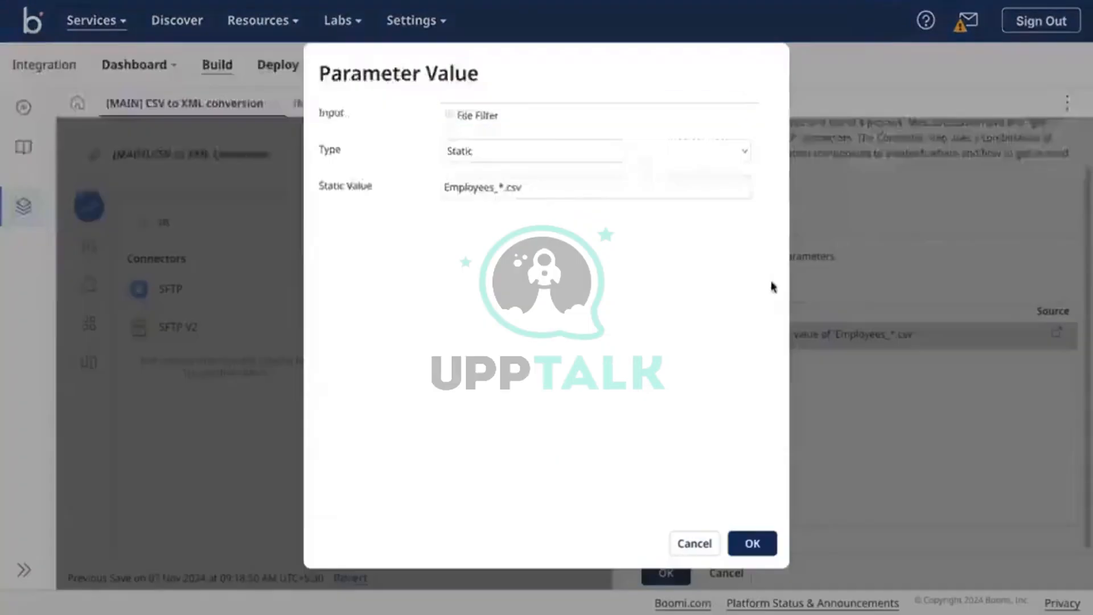
pyautogui.click(514, 152)
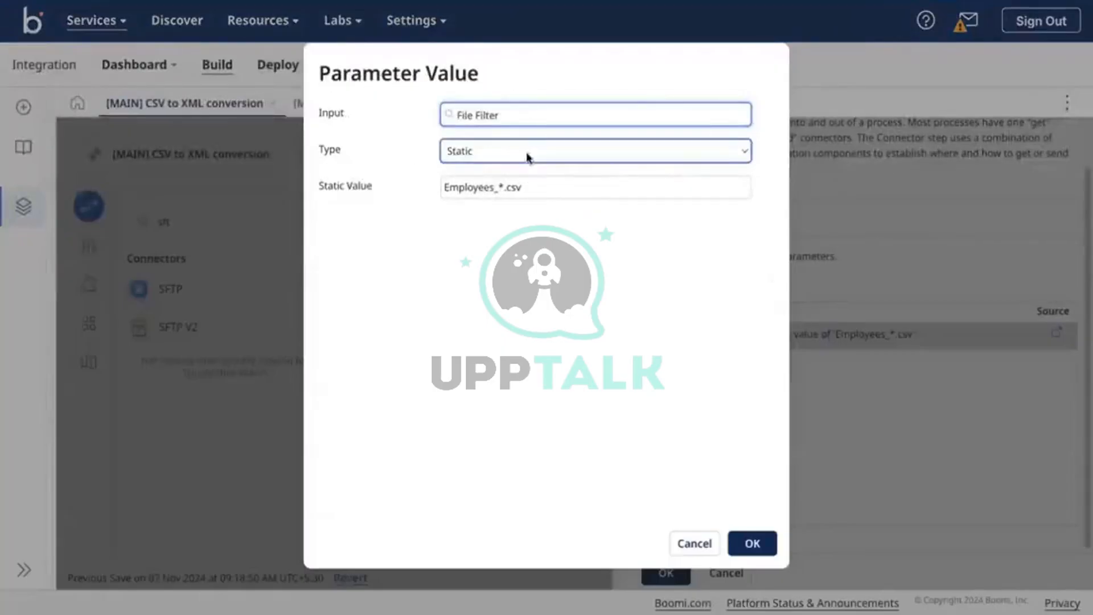
pyautogui.click(508, 152)
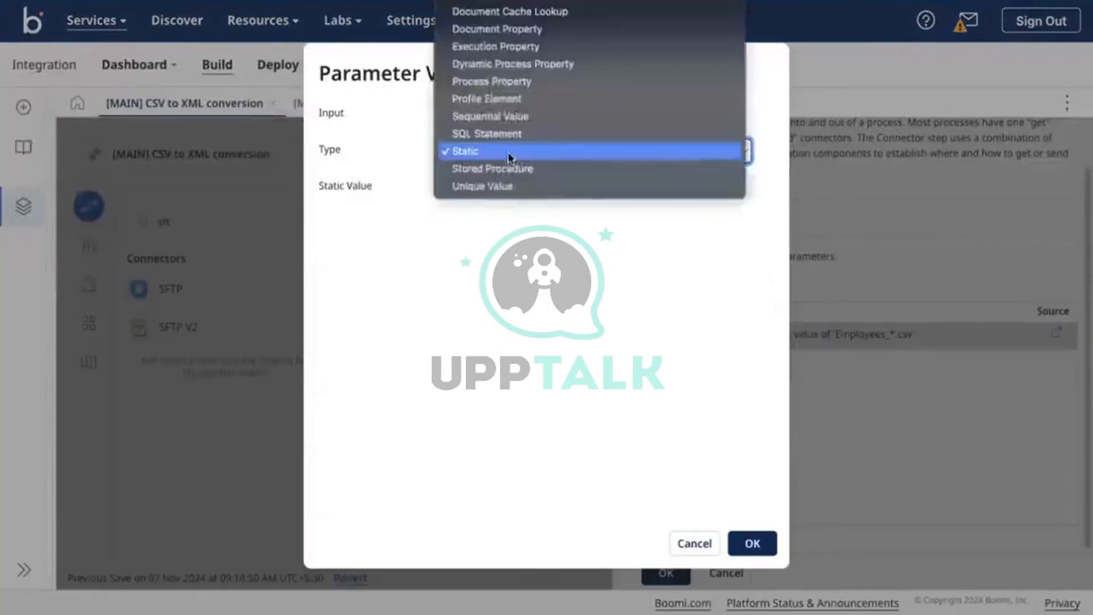
pyautogui.click(468, 156)
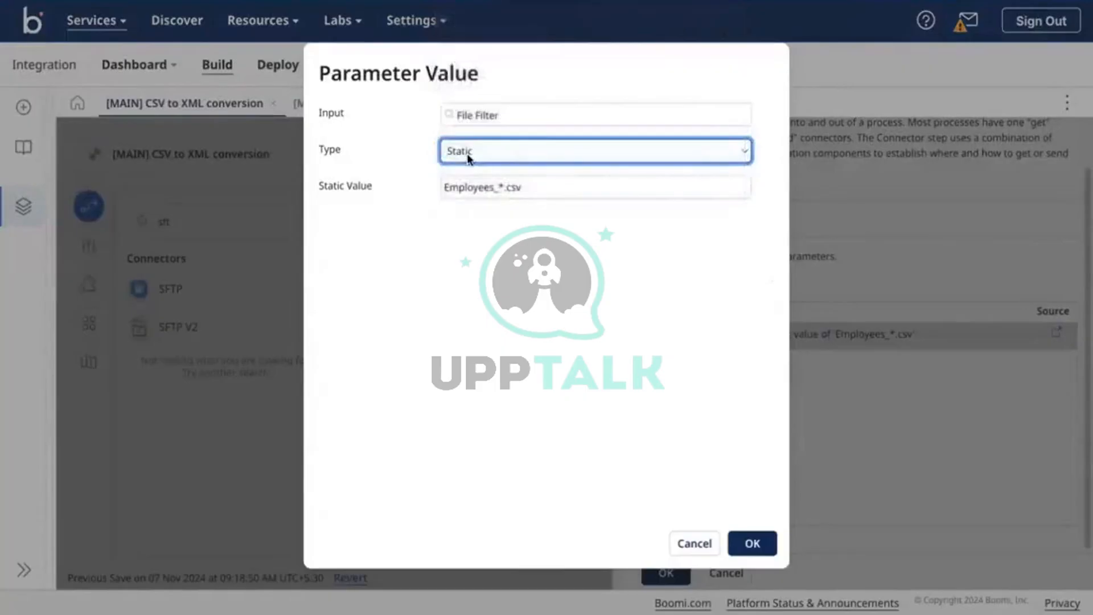
pyautogui.click(467, 152)
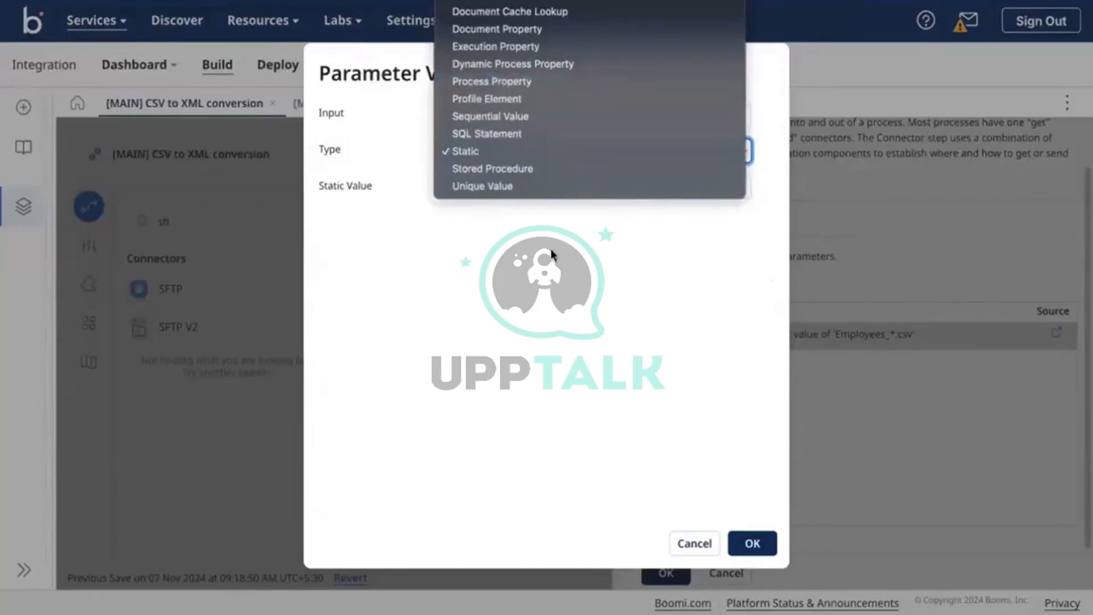
pyautogui.click(501, 151)
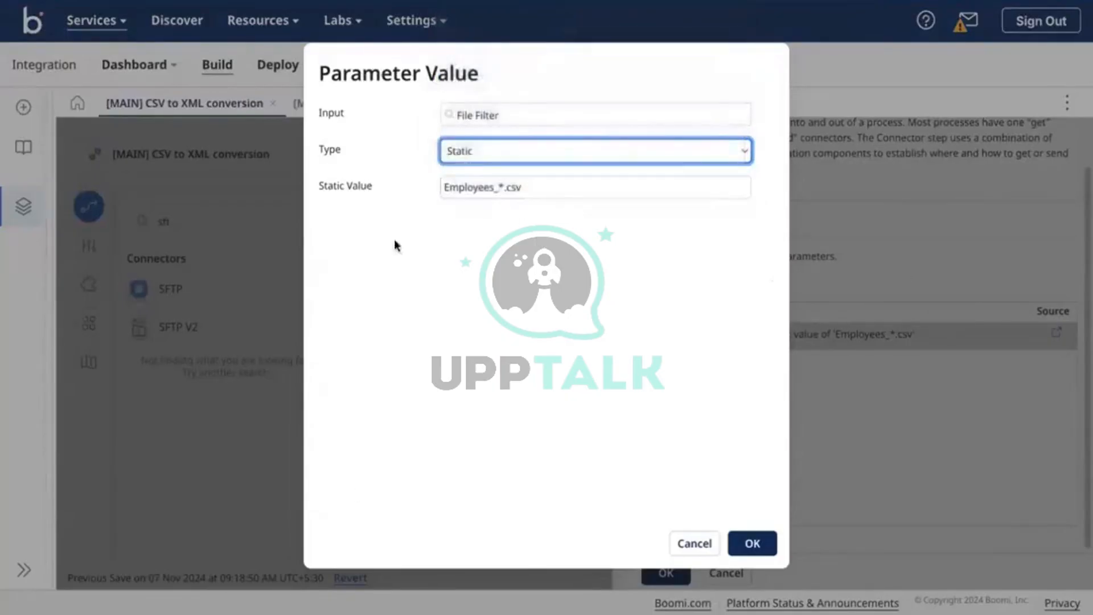
pyautogui.click(725, 188)
# Close the parameter without changes and discard the new SFTP step from the process.
pyautogui.click(689, 543)
pyautogui.click(531, 436)
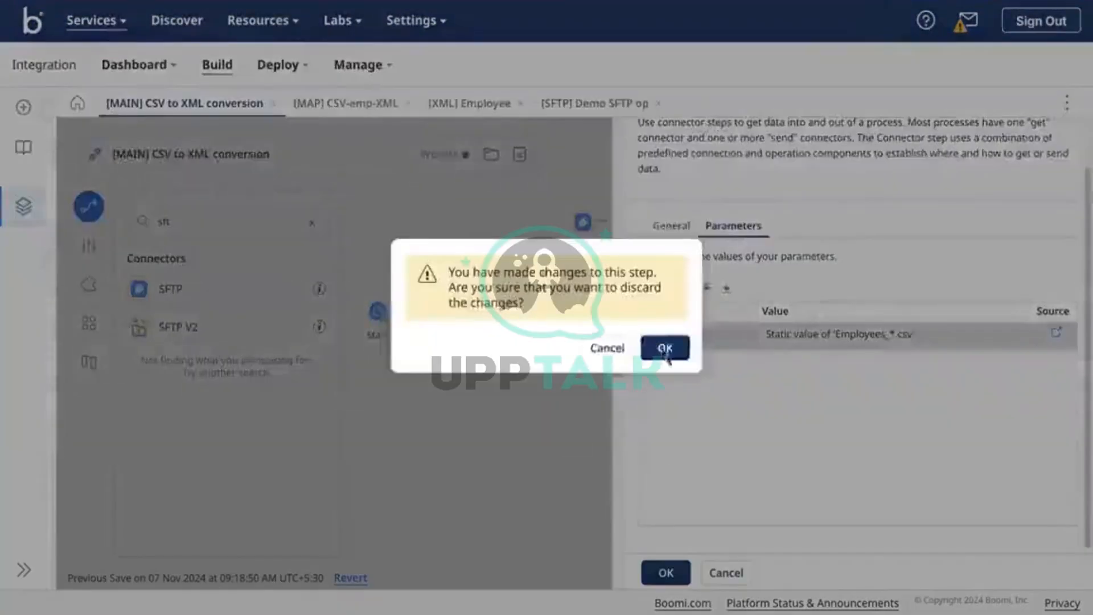
pyautogui.click(663, 348)
# Open Atom Management in a separate browser tab.
pyautogui.click(360, 68)
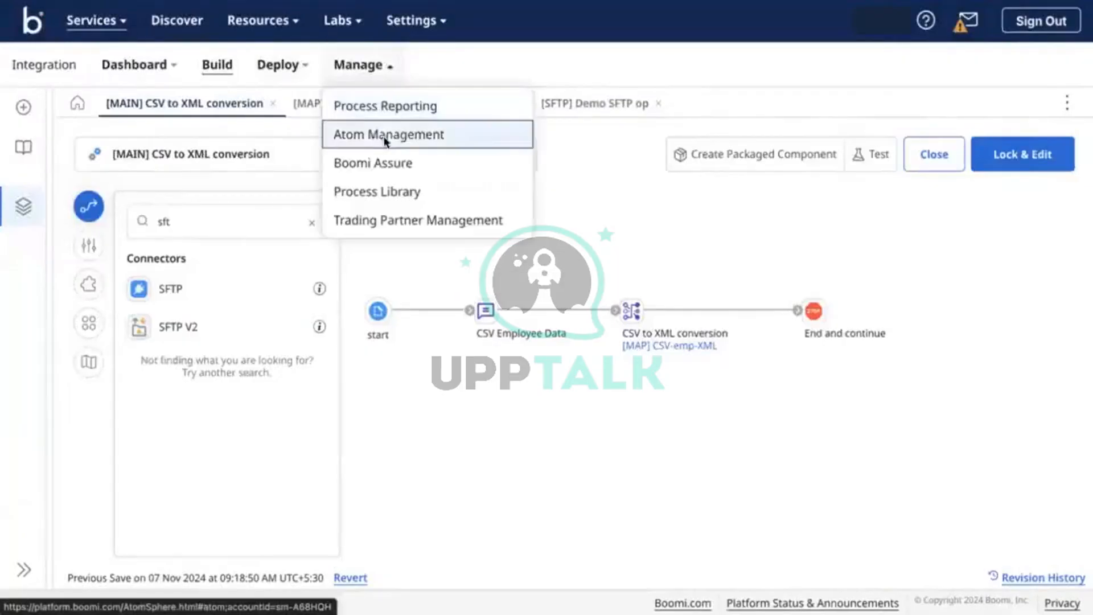
pyautogui.rightClick(390, 134)
pyautogui.press('Escape')
pyautogui.hotkey('ctrl', 'Tab')
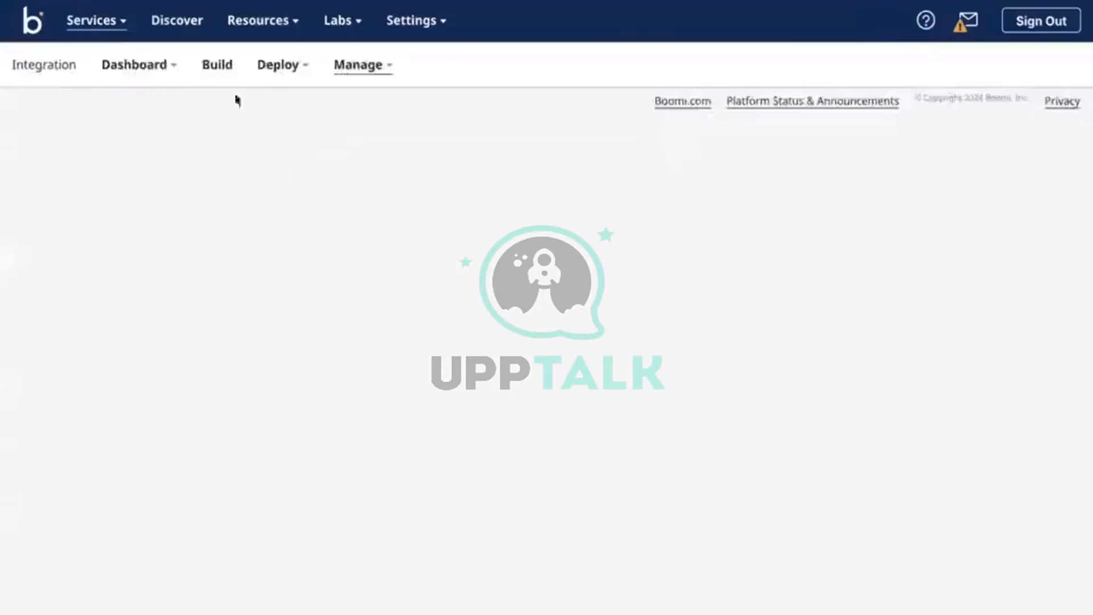
# Open the DV environment's extensions and check its process properties.
pyautogui.click(77, 137)
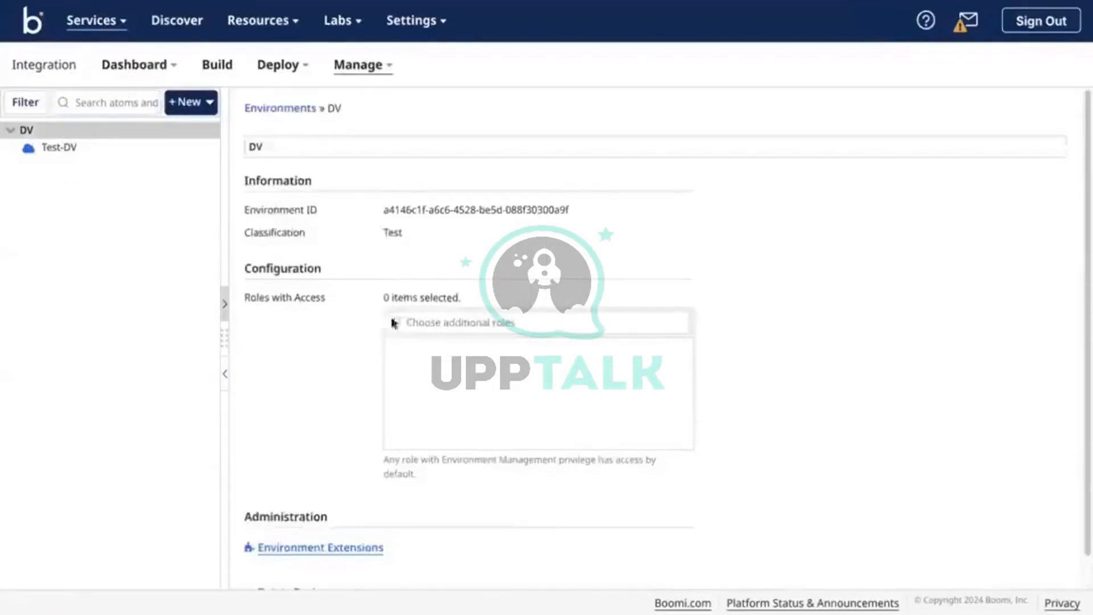
pyautogui.scroll(-3, 344, 454)
pyautogui.click(353, 516)
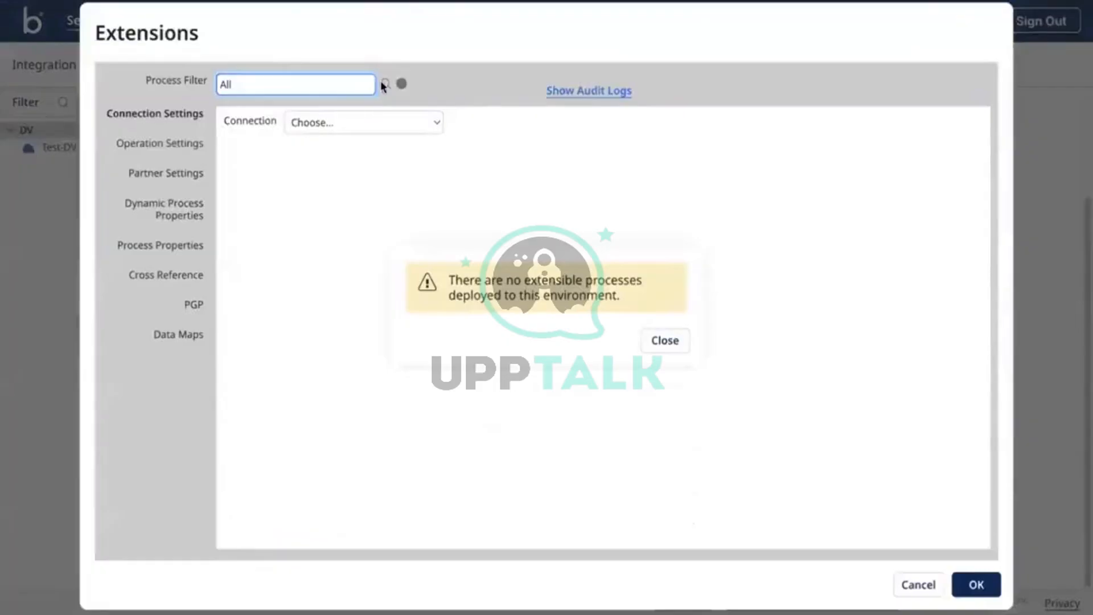
pyautogui.click(675, 340)
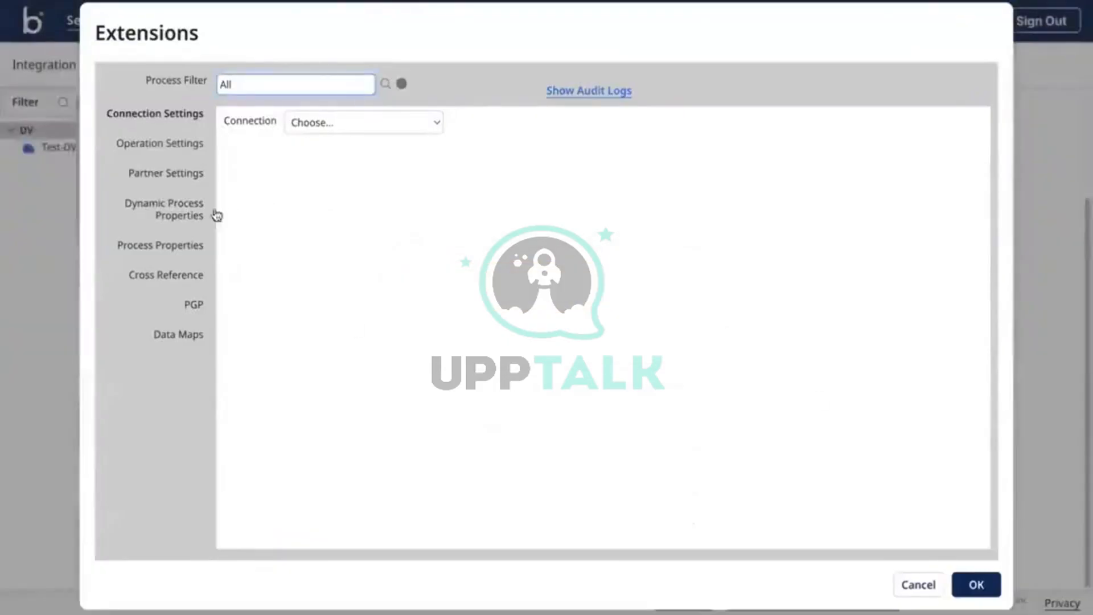
pyautogui.click(181, 252)
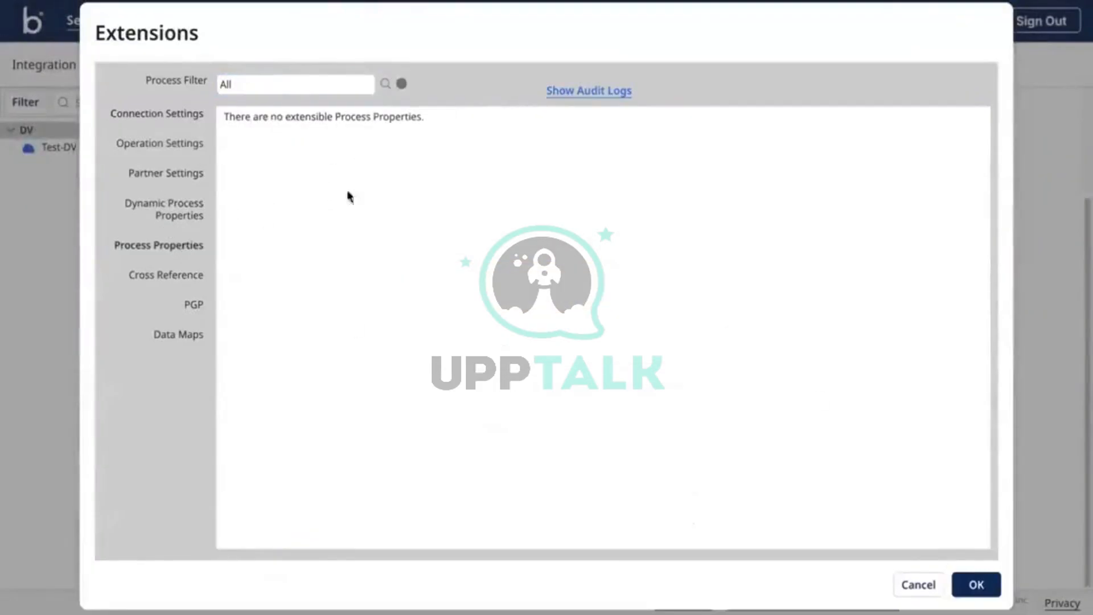
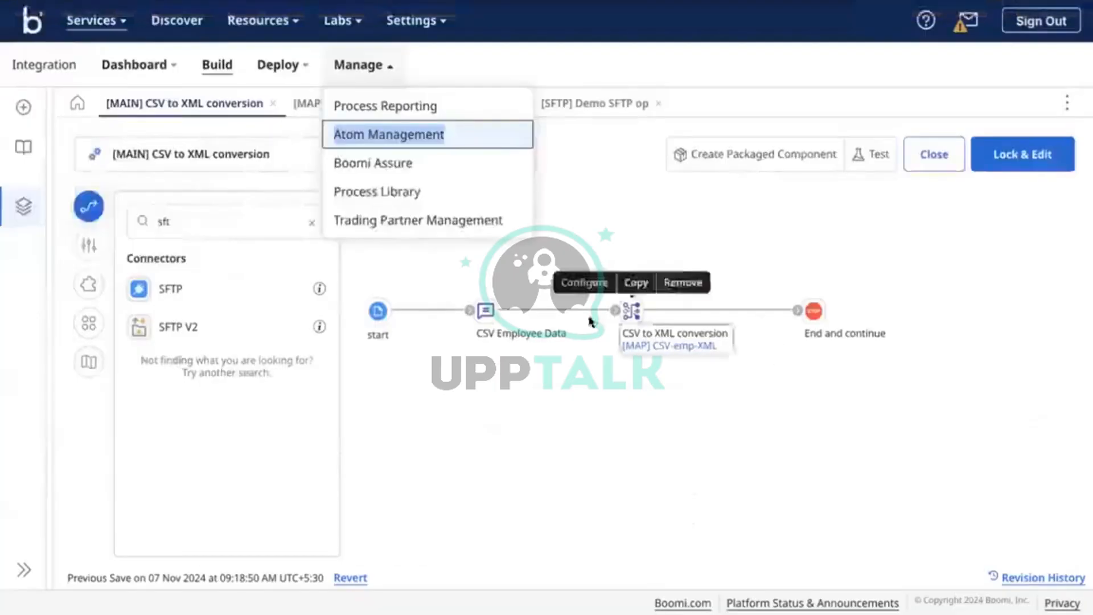
# Return to the CSV to XML conversion process, clear the step search and collapse the step palette.
pyautogui.click(570, 372)
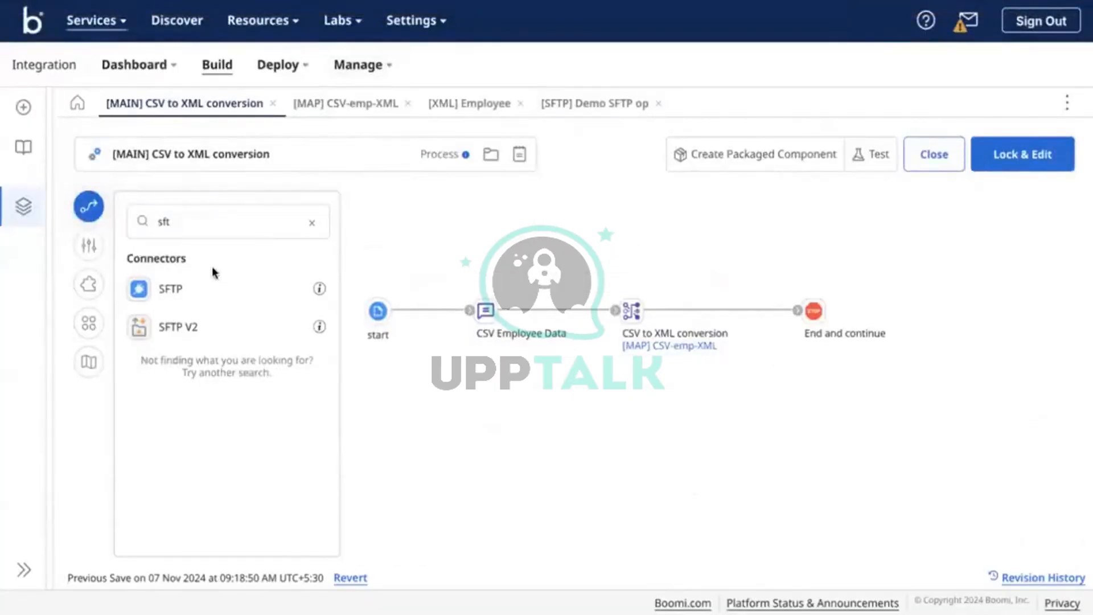
pyautogui.click(304, 226)
pyautogui.click(316, 225)
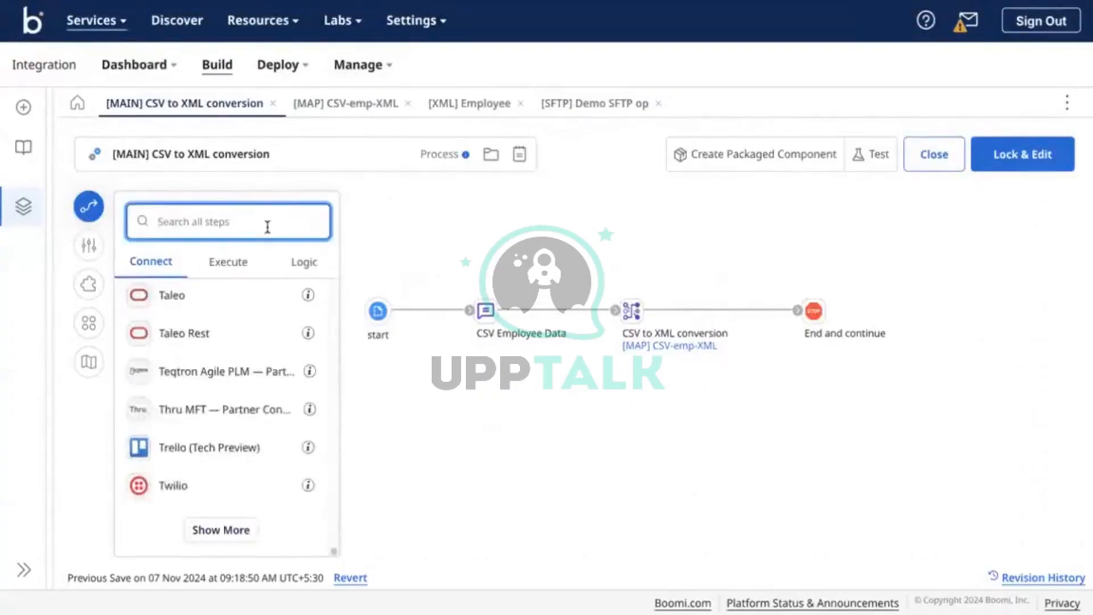
pyautogui.scroll(20, 256, 329)
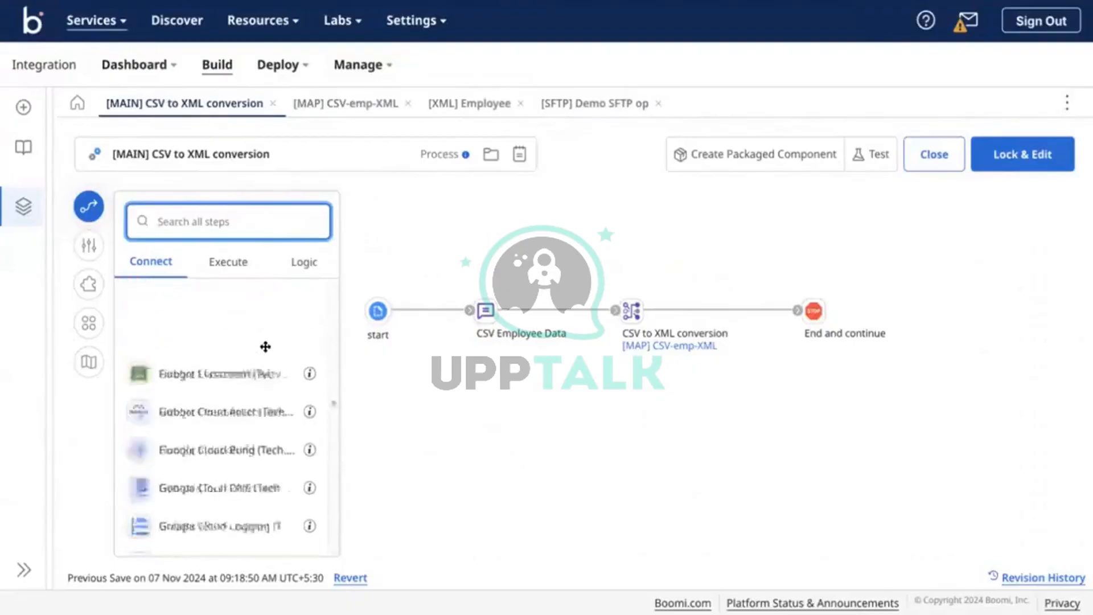
pyautogui.click(107, 199)
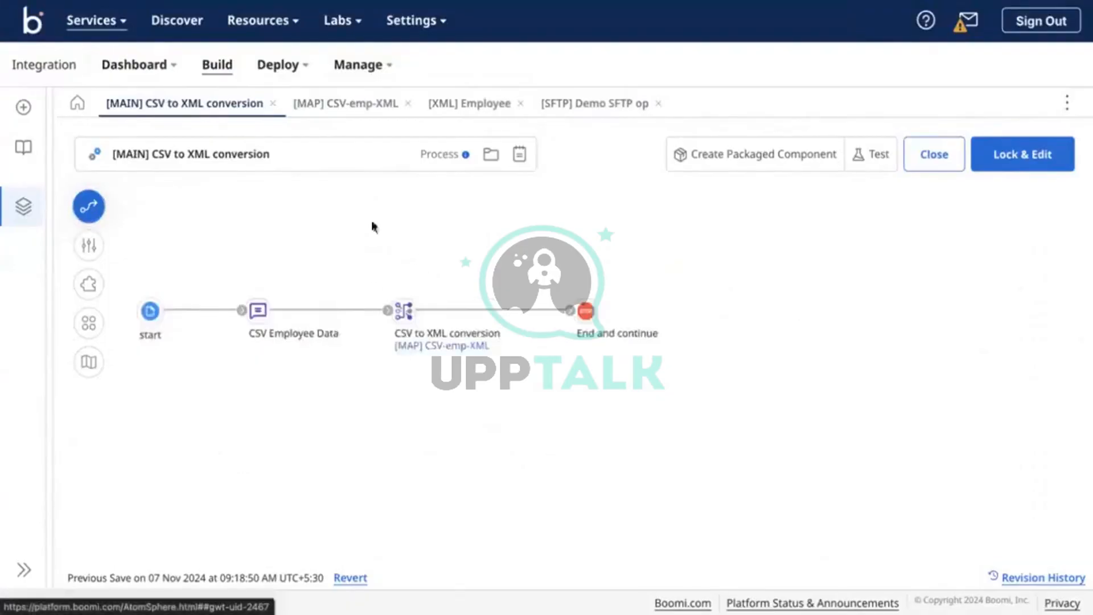
# Search the step palette for mail and place a Mail connector step above the process flow.
pyautogui.click(103, 217)
pyautogui.click(173, 226)
pyautogui.write('e')
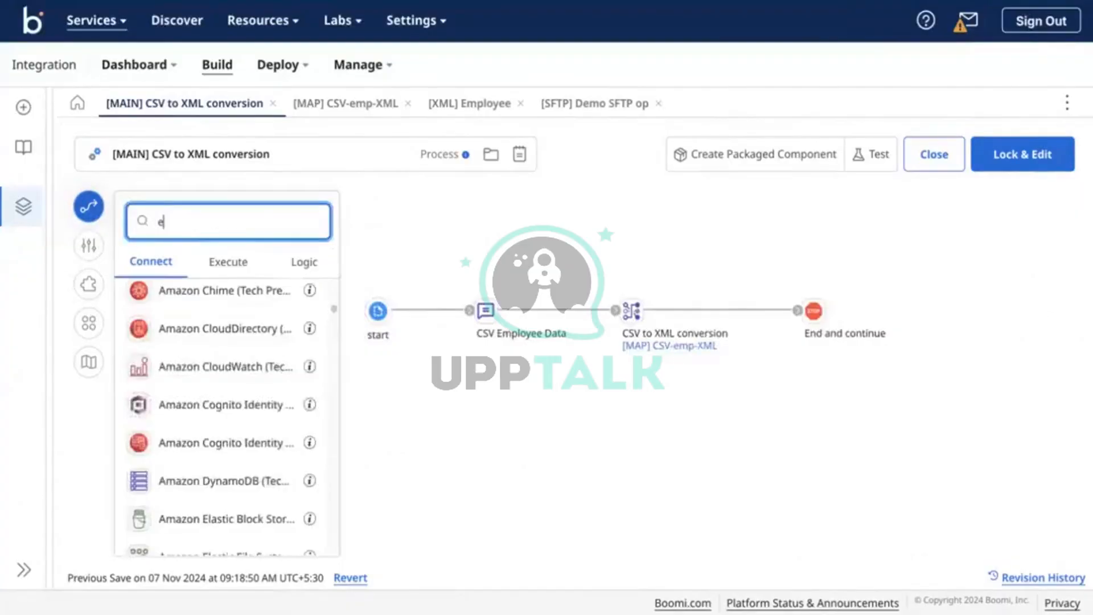
pyautogui.write('ail')
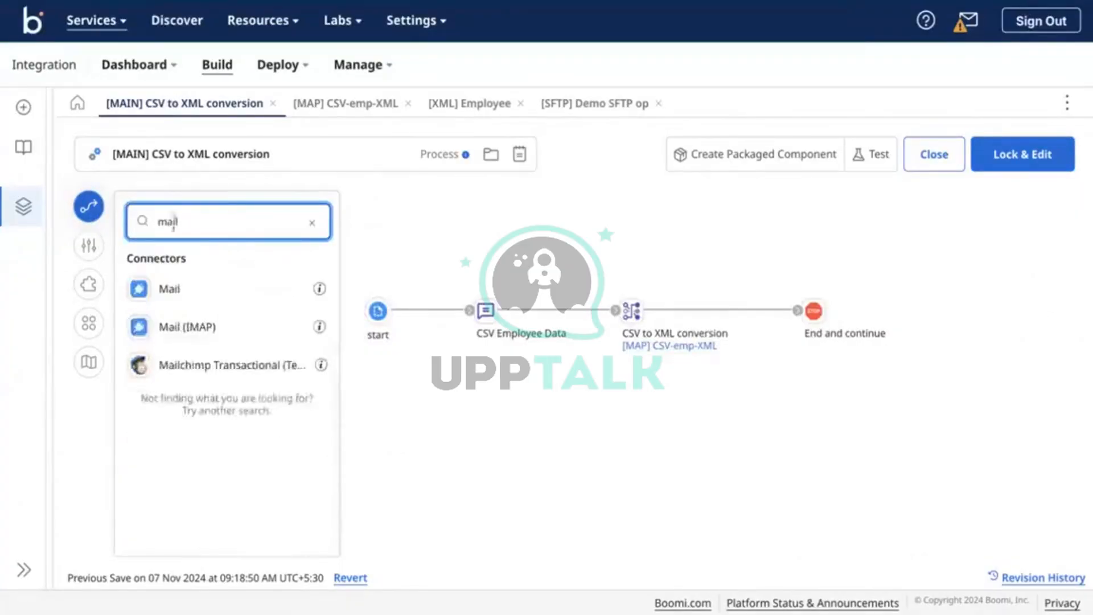
pyautogui.moveTo(174, 292); pyautogui.dragTo(450, 259)
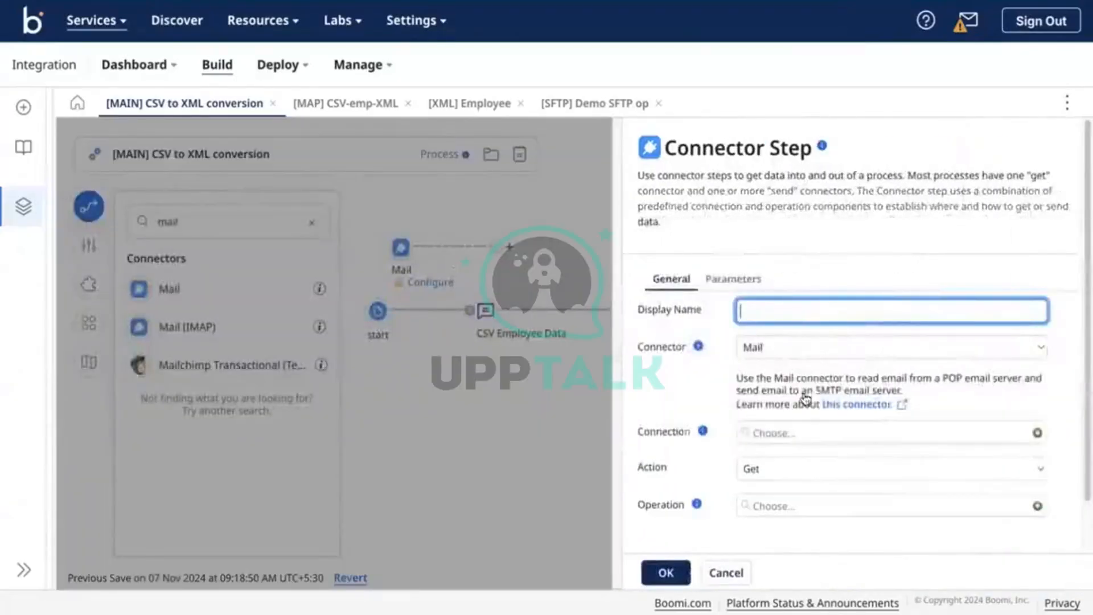
# Check the Mail step's action options, review the settings of a new Mail connection and discard that connection.
pyautogui.scroll(-1, 797, 414)
pyautogui.click(799, 414)
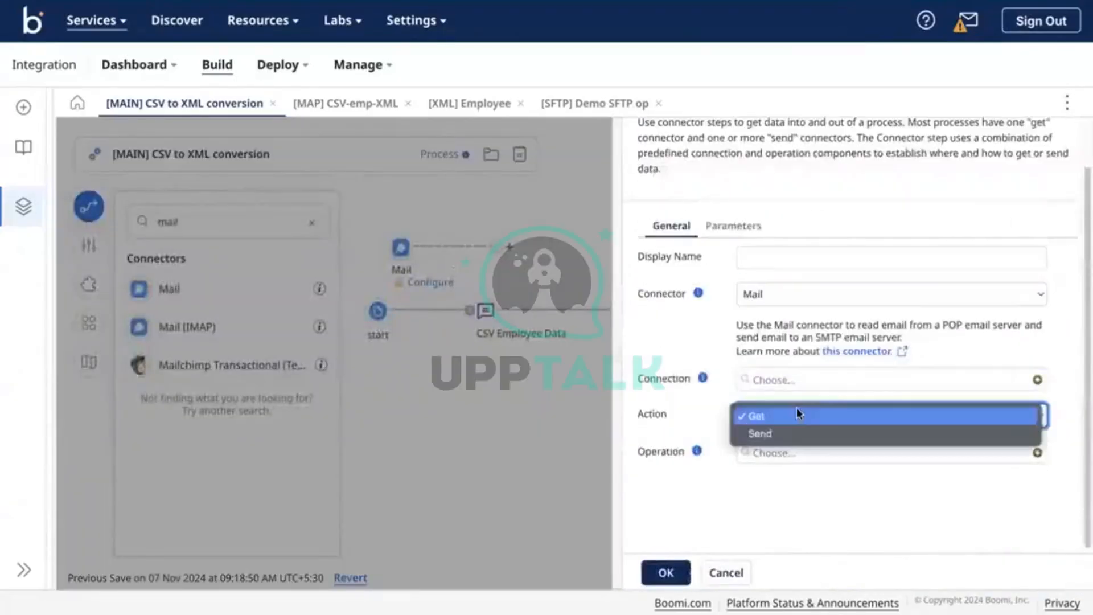
pyautogui.click(658, 379)
pyautogui.click(1034, 380)
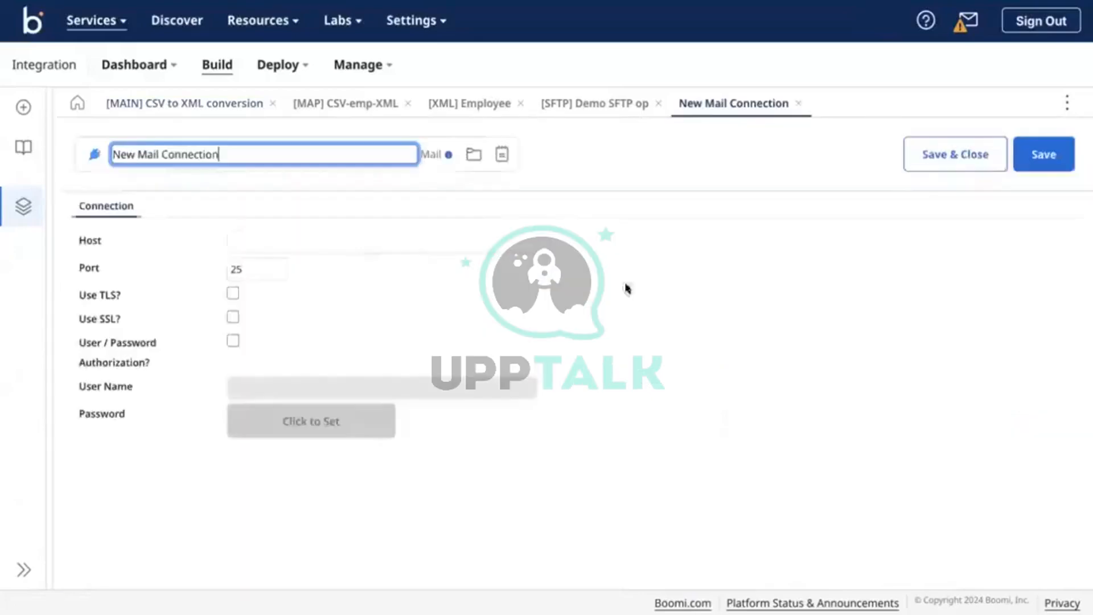
pyautogui.click(263, 239)
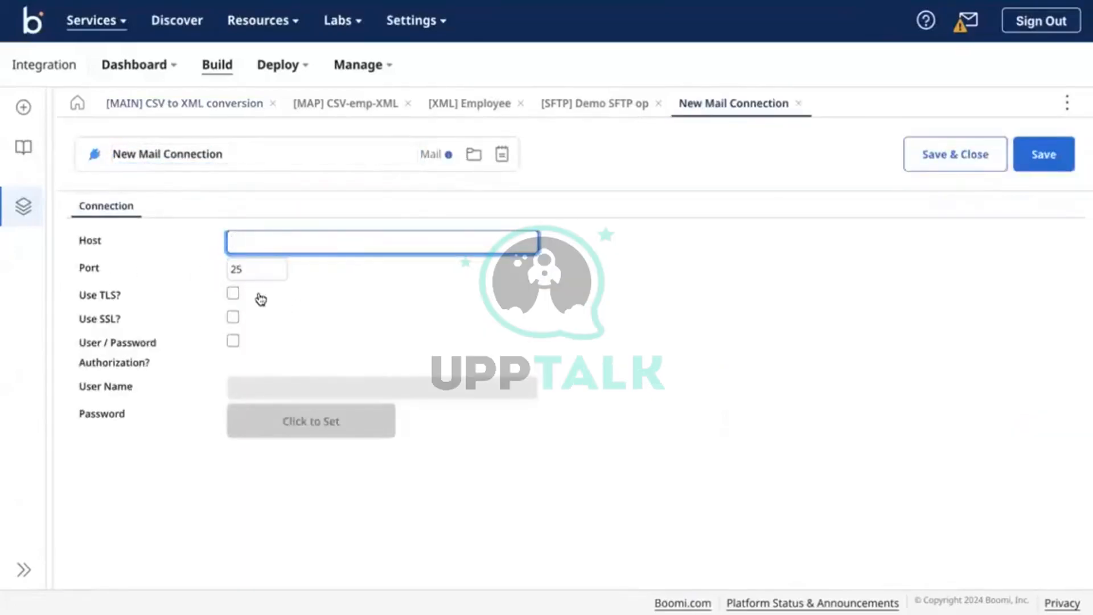
pyautogui.click(800, 105)
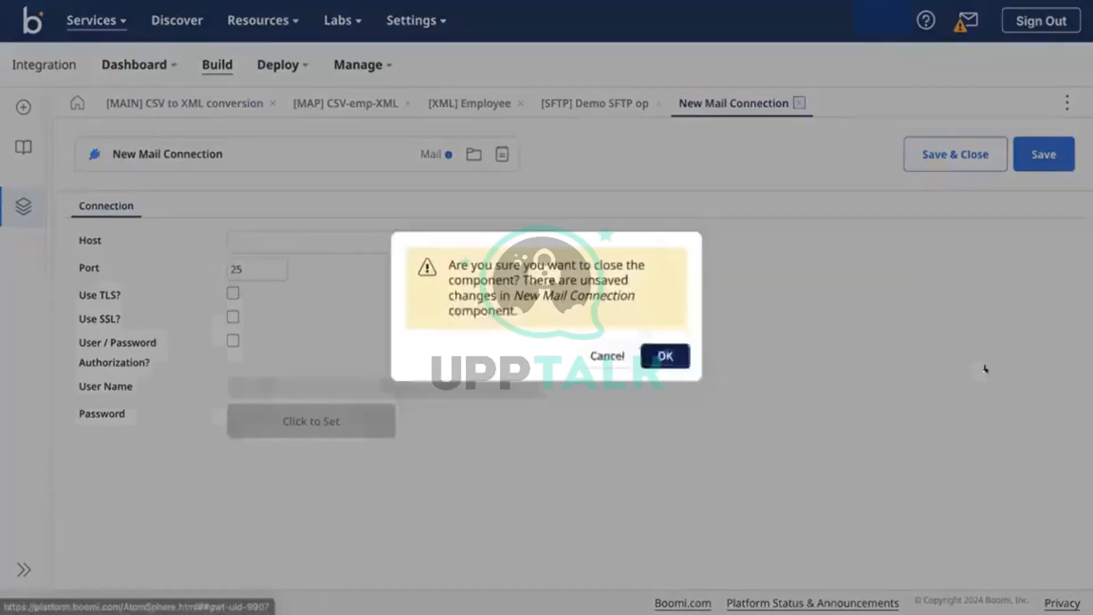
pyautogui.click(665, 360)
# Open a new Get operation for the Mail step, review its options and discard it.
pyautogui.click(1037, 452)
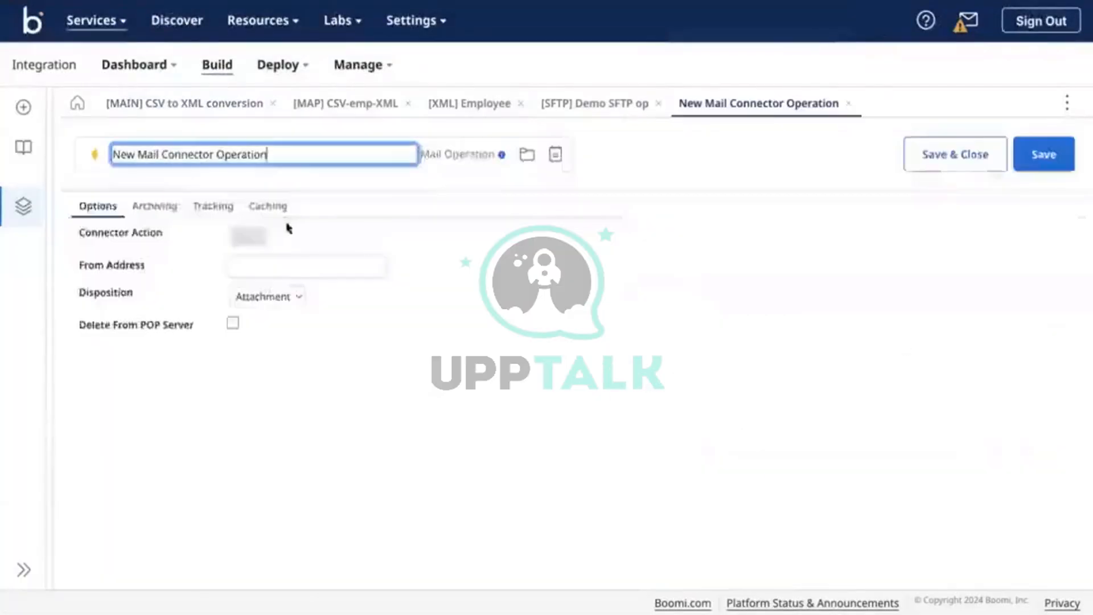
pyautogui.click(848, 104)
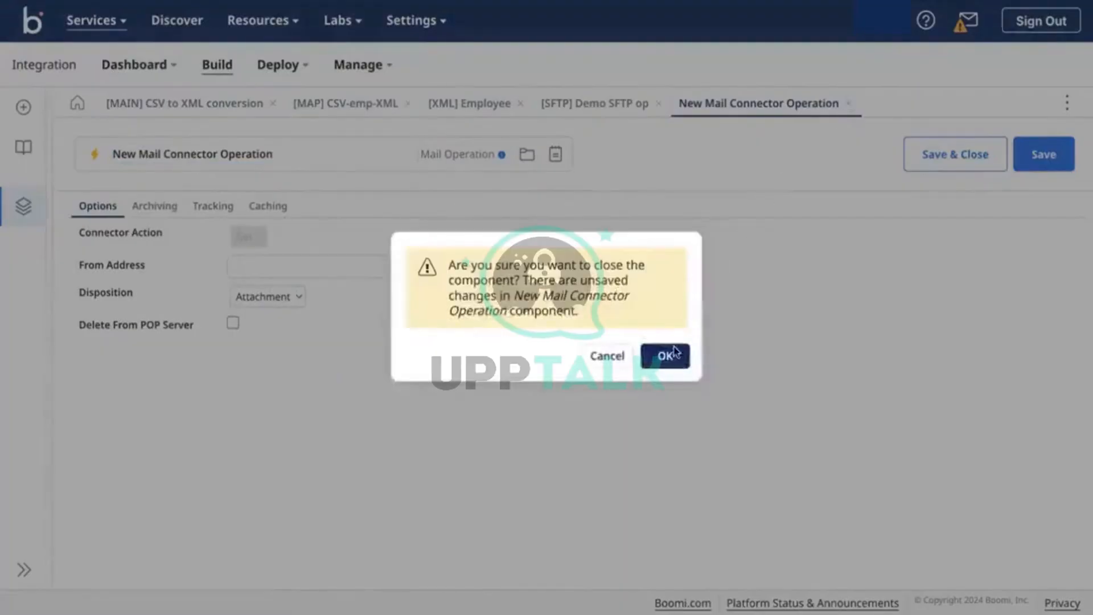
pyautogui.click(674, 353)
# Set the Mail step's action to Send and start a new operation, checking its disposition and attachment content type choices.
pyautogui.click(771, 406)
pyautogui.click(902, 439)
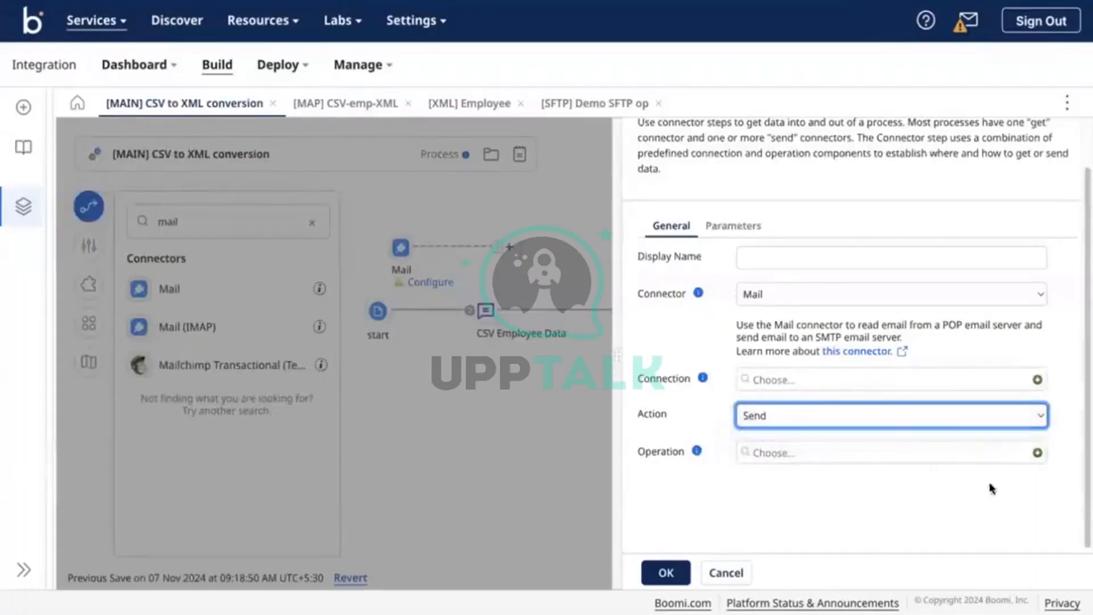
pyautogui.click(1037, 453)
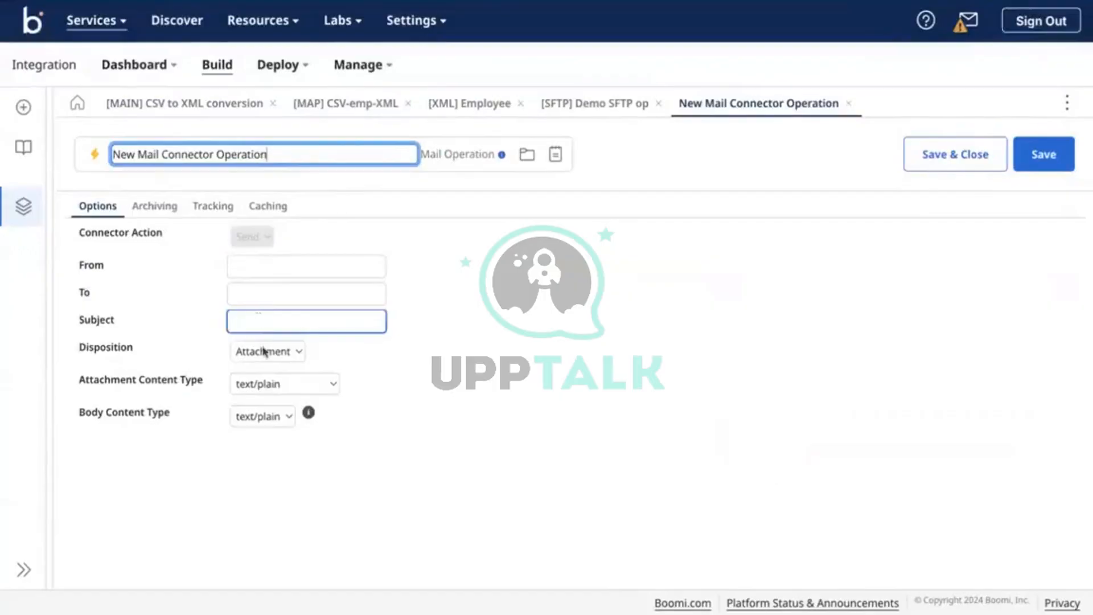
pyautogui.click(293, 352)
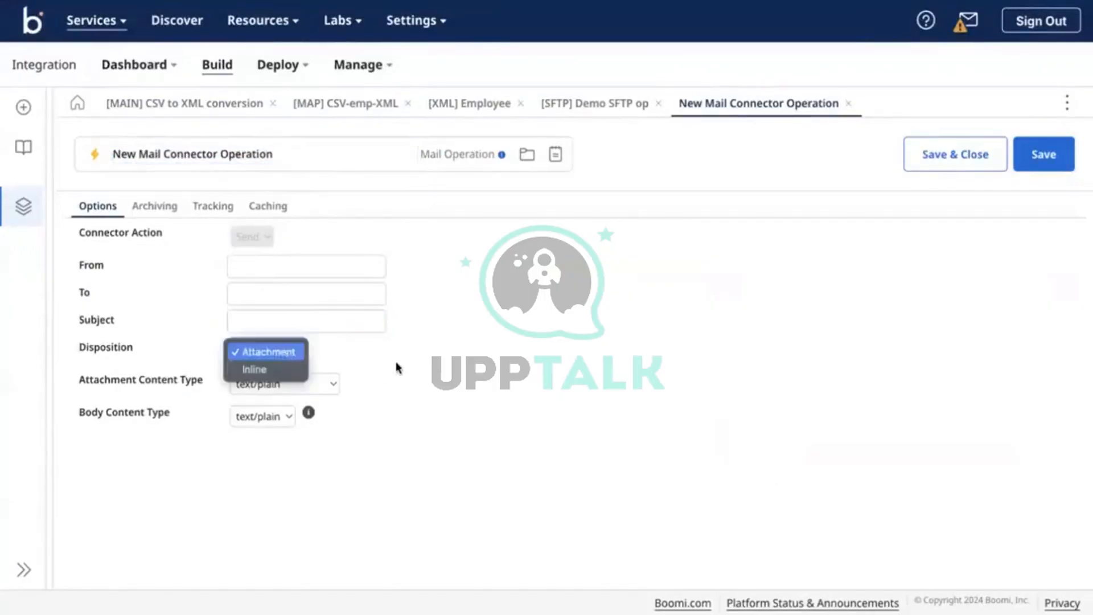
pyautogui.click(397, 300)
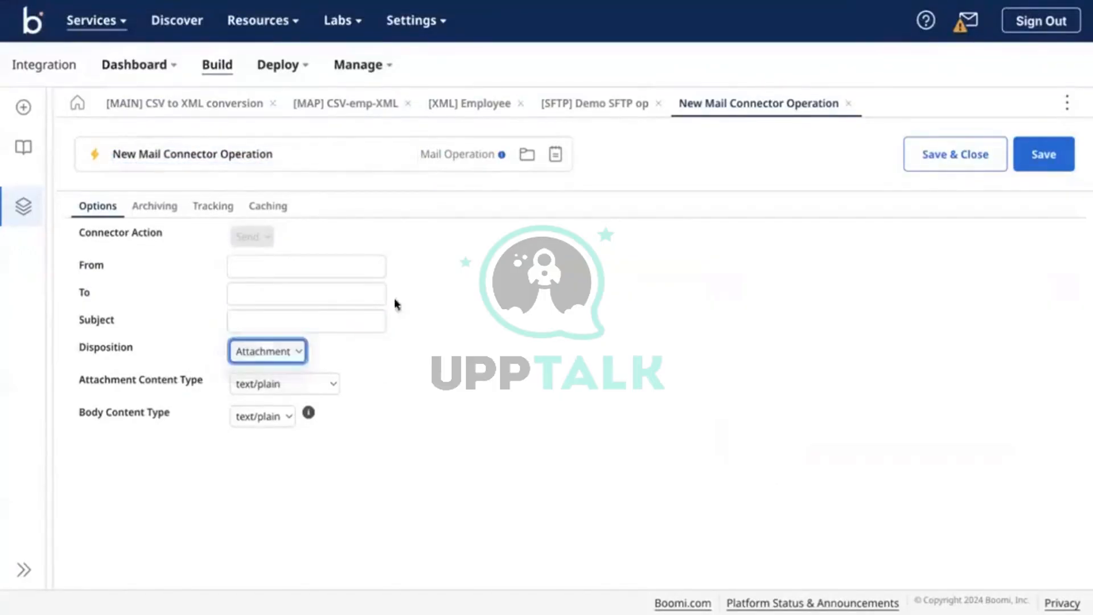
pyautogui.click(305, 378)
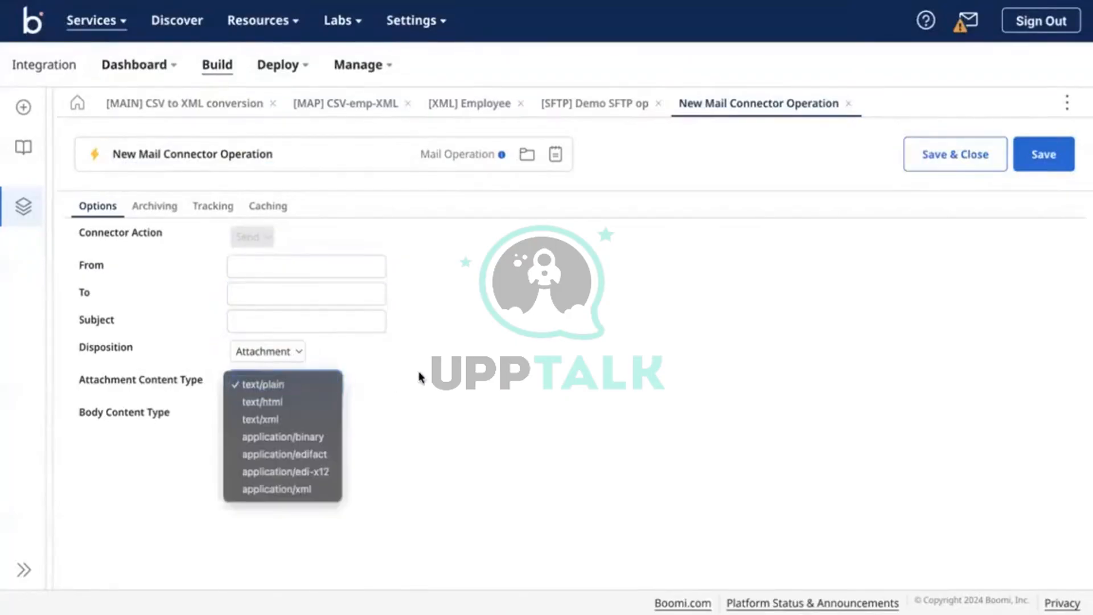
pyautogui.click(407, 376)
# Set the mail operation's disposition to Inline, keep the content type text/plain and save the operation.
pyautogui.click(291, 357)
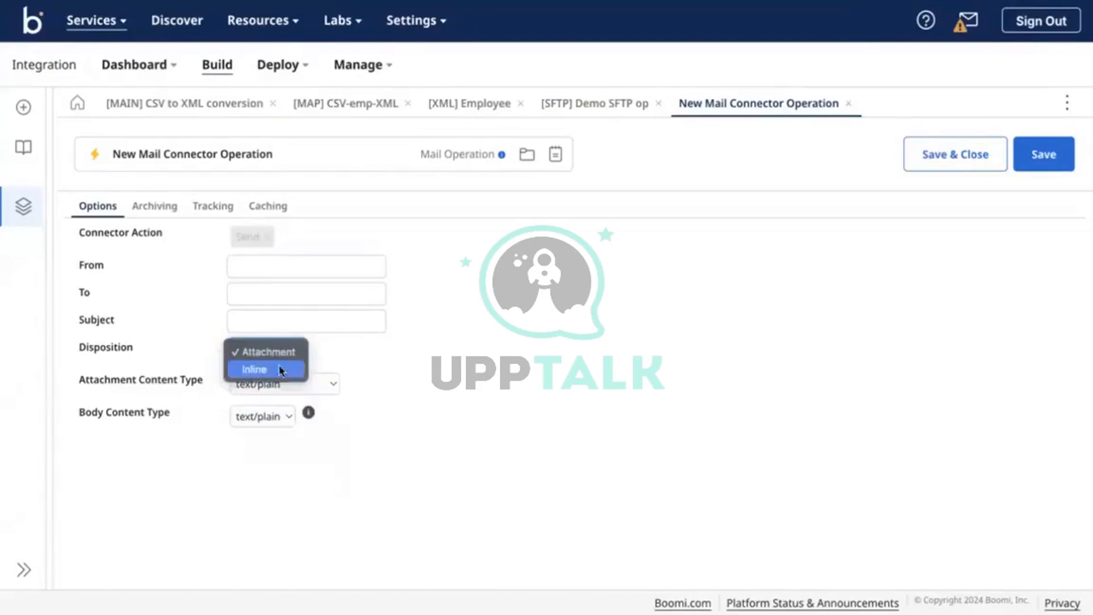
pyautogui.click(266, 370)
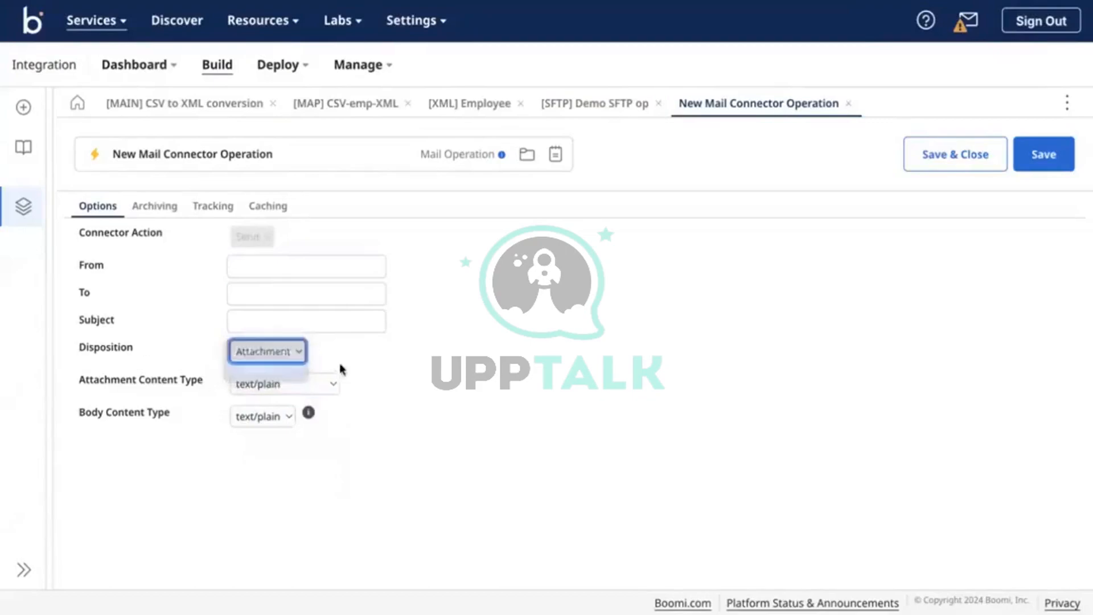
pyautogui.click(294, 385)
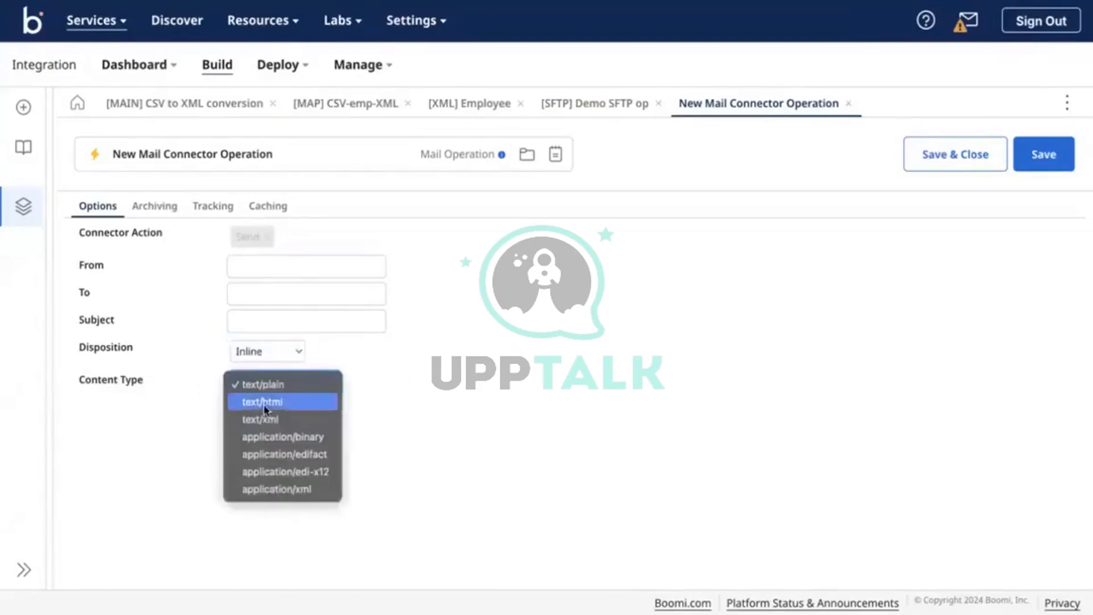
pyautogui.click(358, 383)
pyautogui.click(309, 381)
pyautogui.click(434, 347)
pyautogui.click(1068, 164)
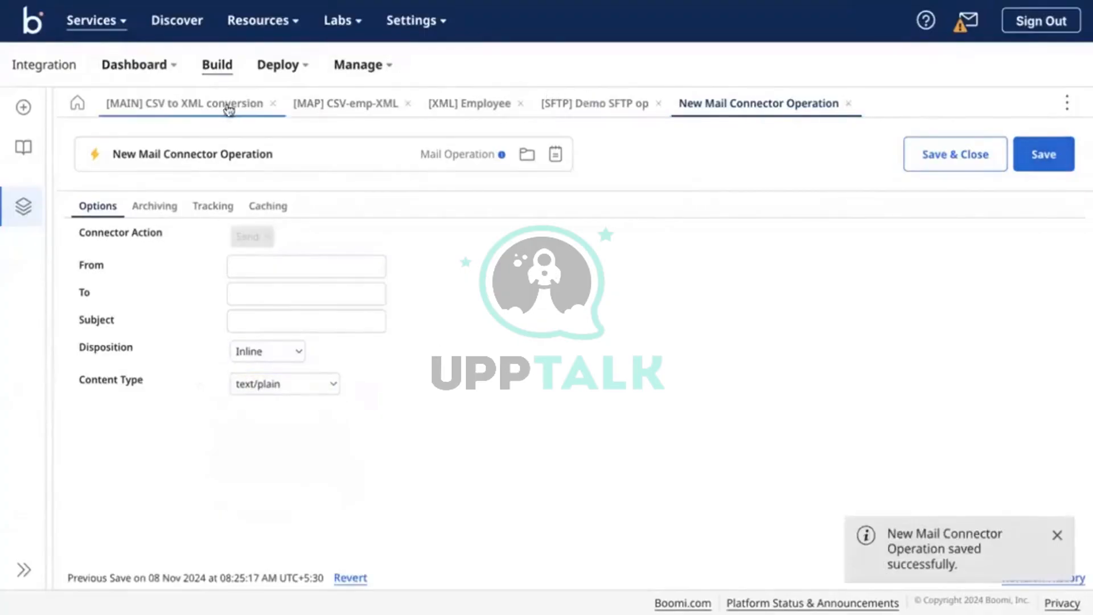
# Return to the CSV to XML conversion process and check the Mail step's parameters against its general settings.
pyautogui.click(180, 105)
pyautogui.click(742, 232)
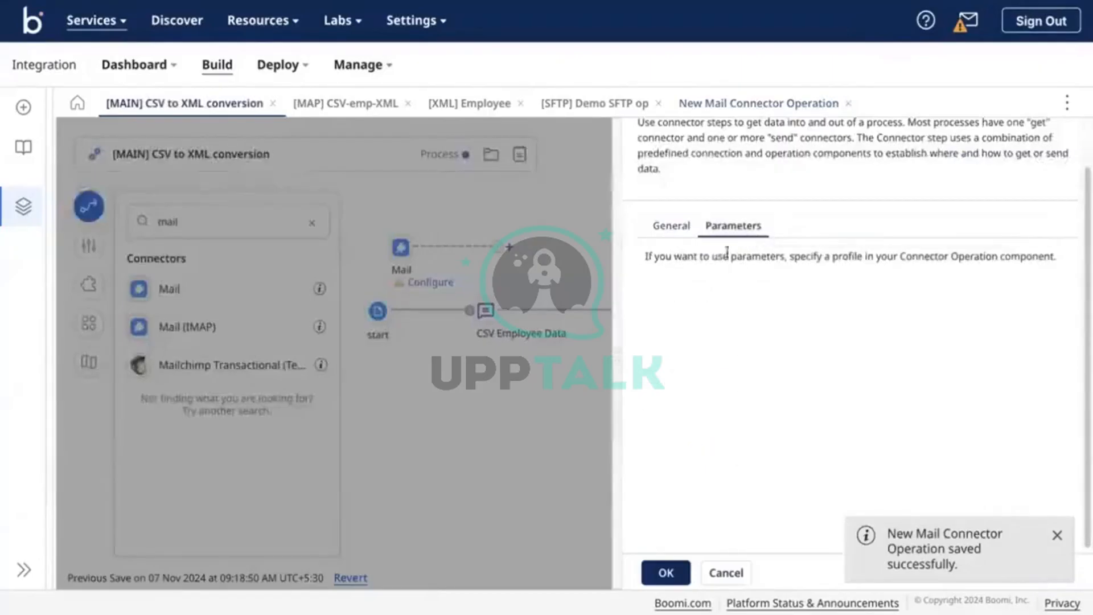
pyautogui.click(686, 229)
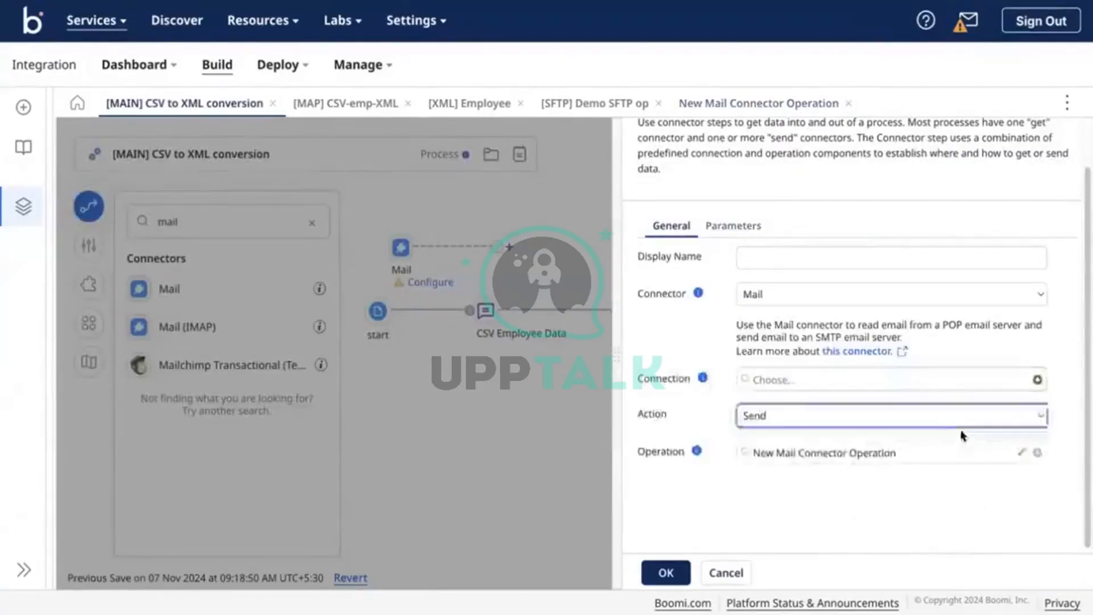
pyautogui.click(730, 227)
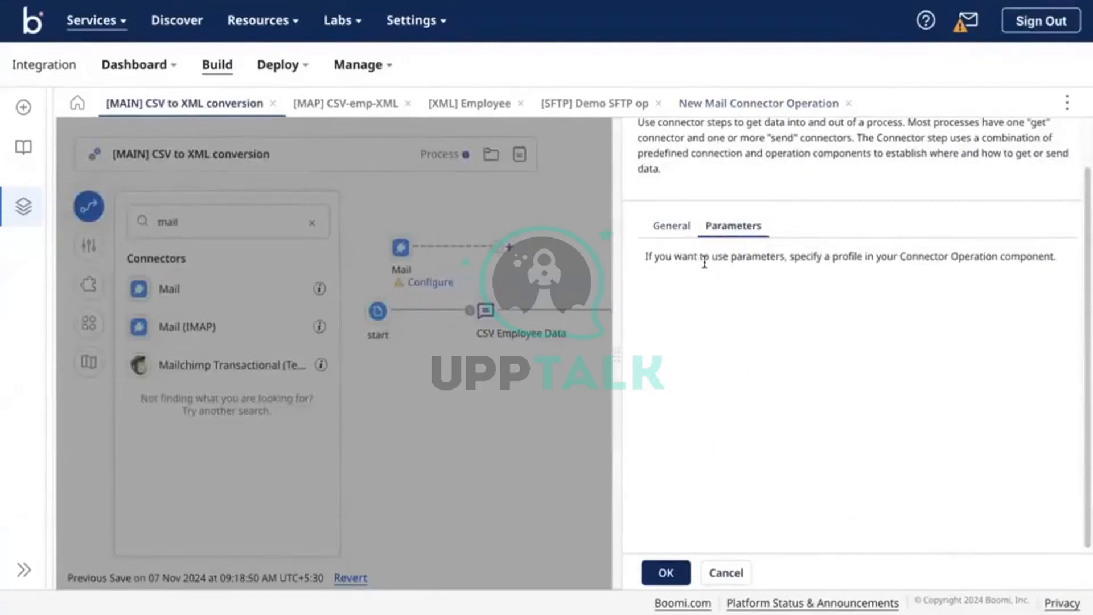
pyautogui.moveTo(793, 257); pyautogui.dragTo(875, 259)
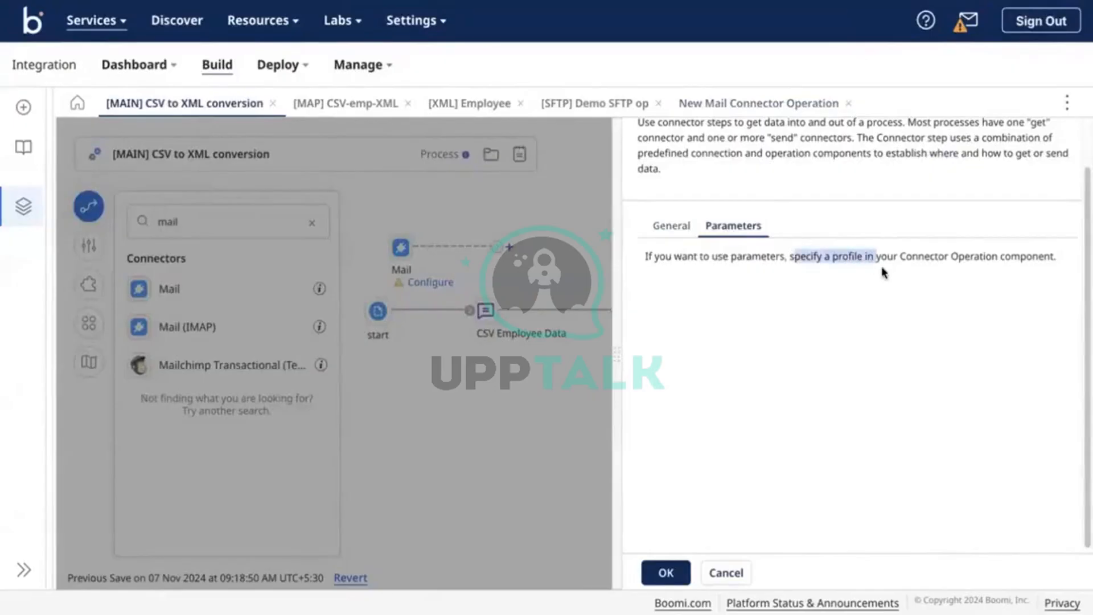
pyautogui.click(884, 273)
pyautogui.click(665, 228)
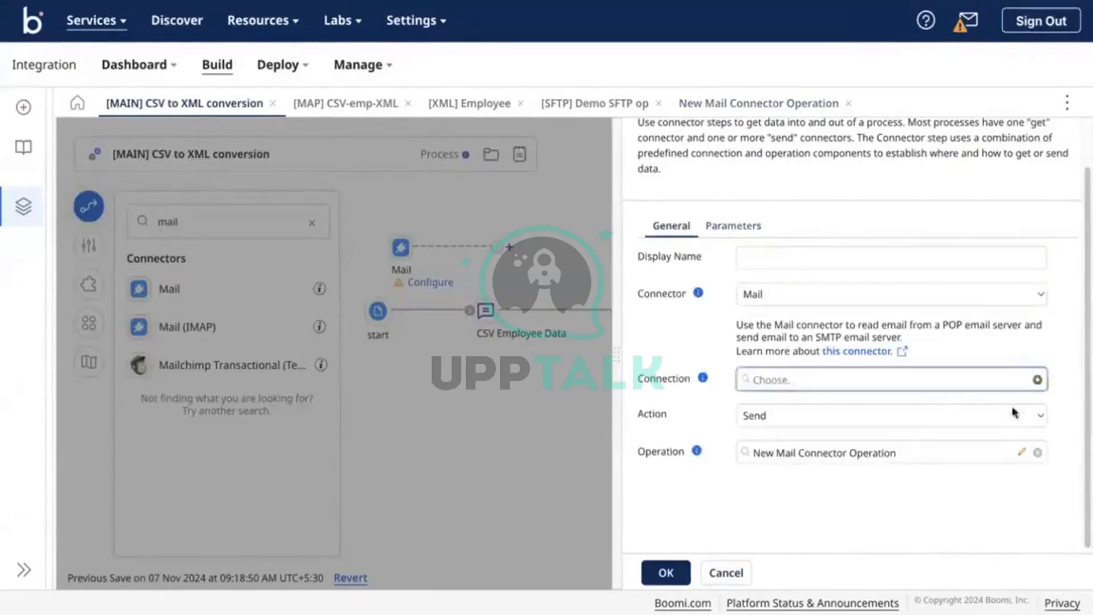
# Reopen the Mail step's operation, review its sender, recipient and content type options, and close it.
pyautogui.click(1012, 451)
pyautogui.click(299, 267)
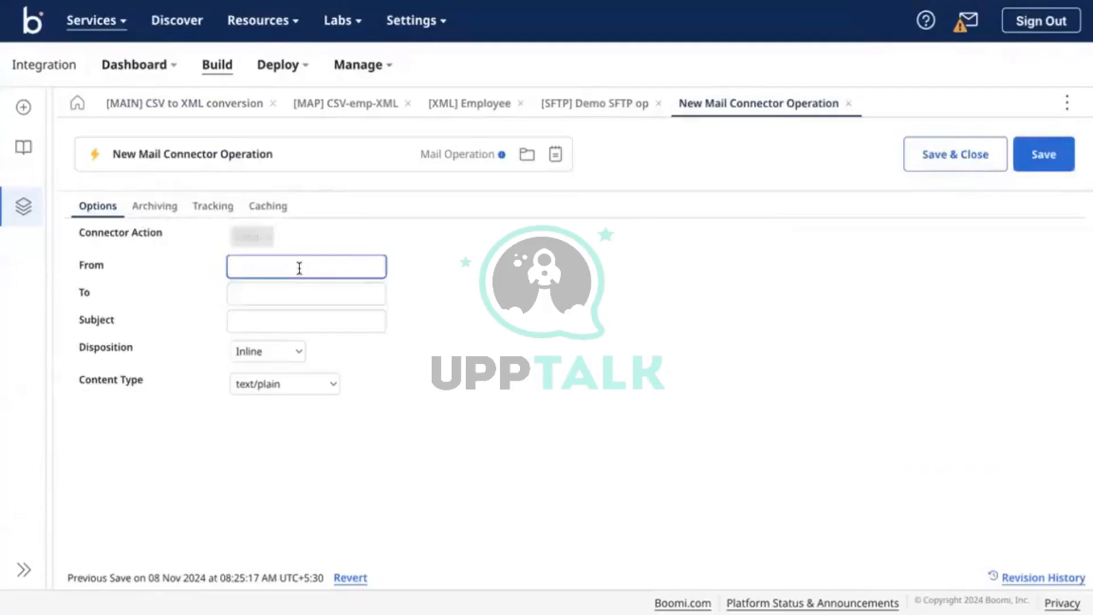
pyautogui.click(317, 294)
pyautogui.click(295, 383)
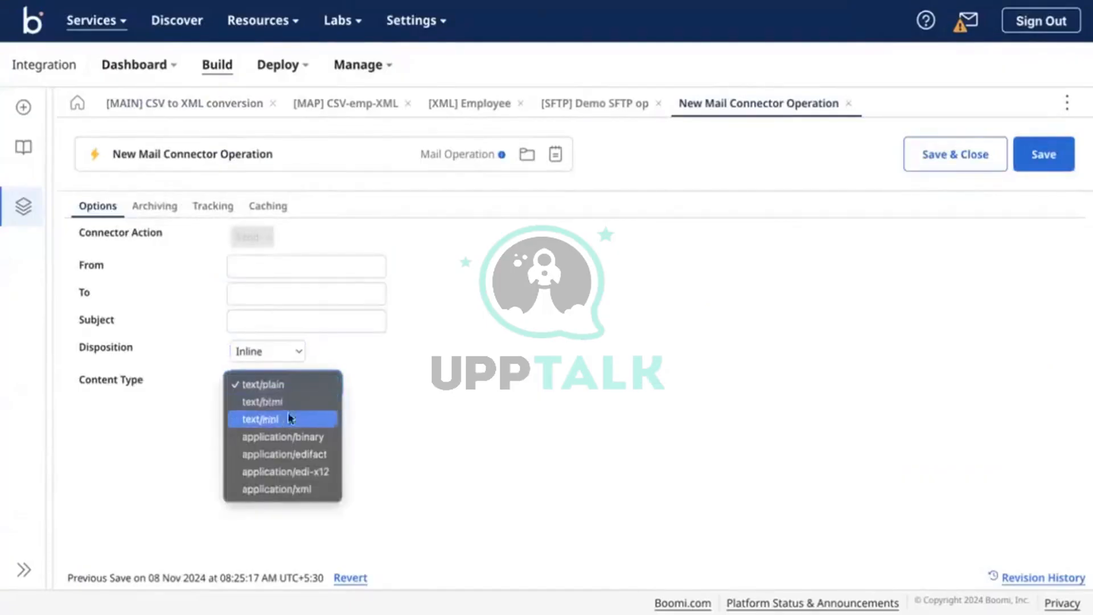
pyautogui.click(311, 357)
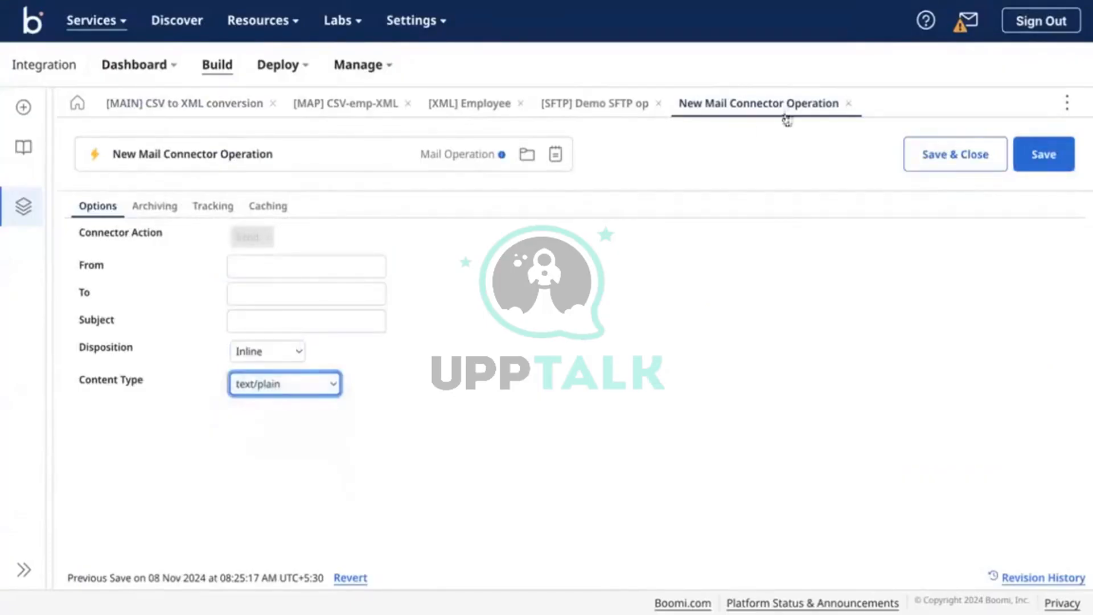
pyautogui.click(841, 107)
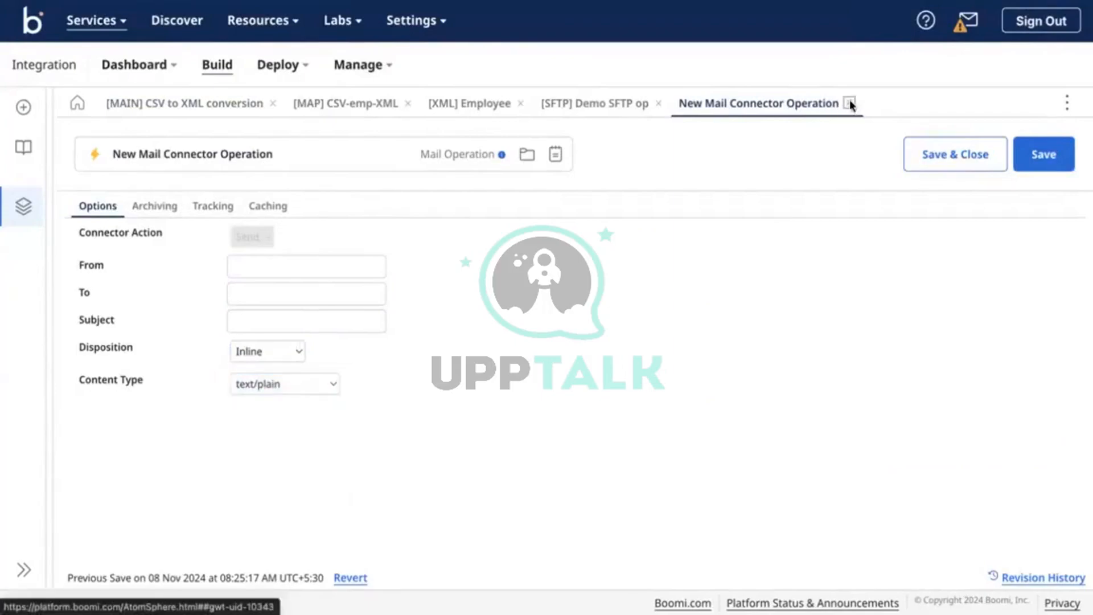
pyautogui.click(850, 105)
# Remove the operation from the Mail step, then create and save a new Send operation with the Attachment disposition.
pyautogui.click(1035, 452)
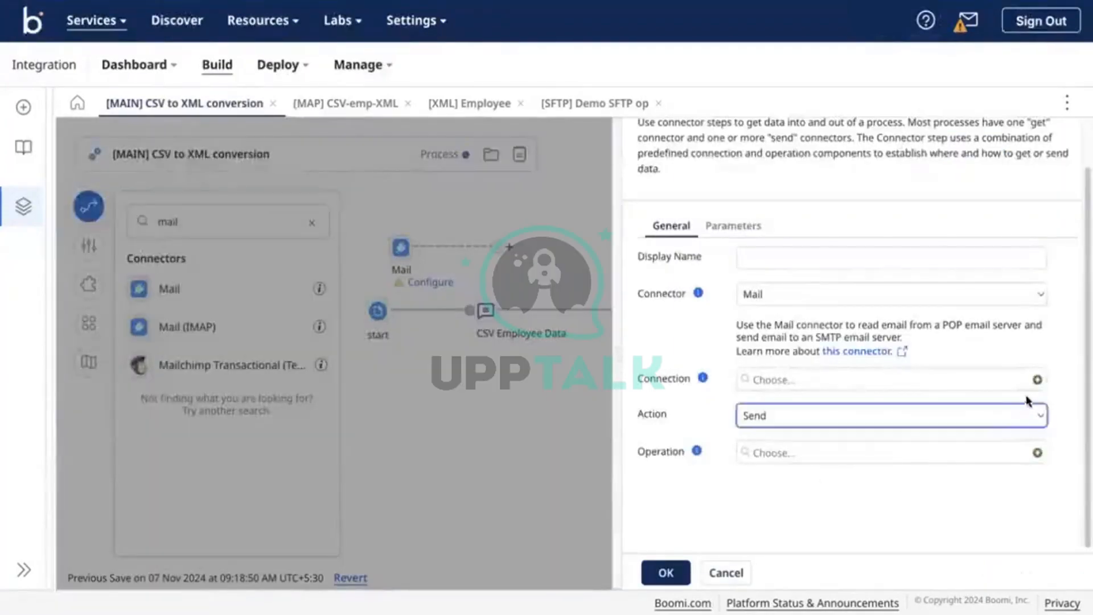
pyautogui.click(1037, 454)
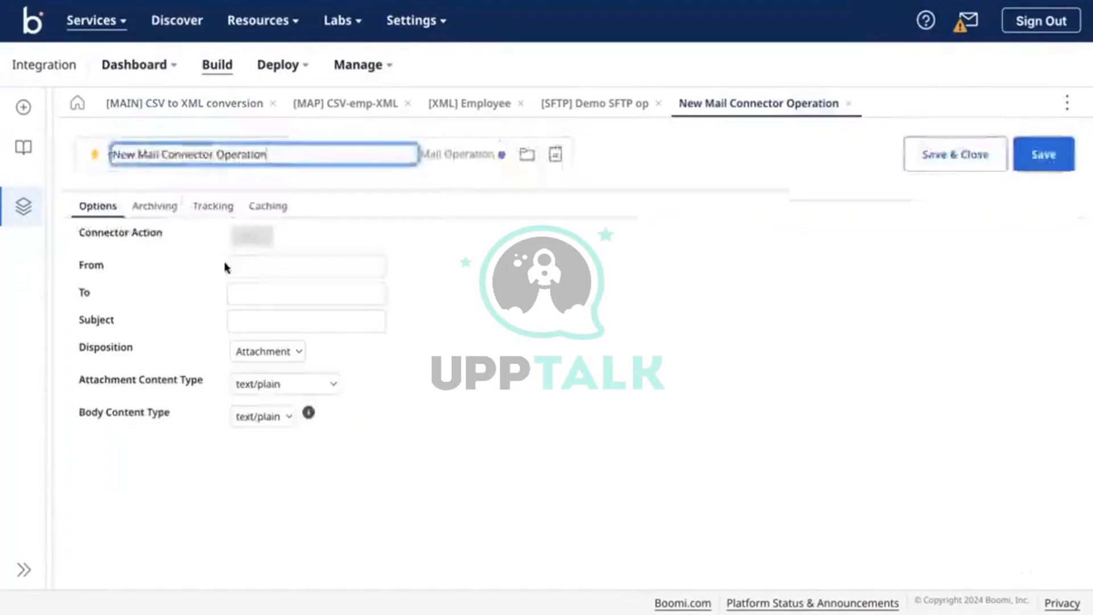
pyautogui.click(251, 266)
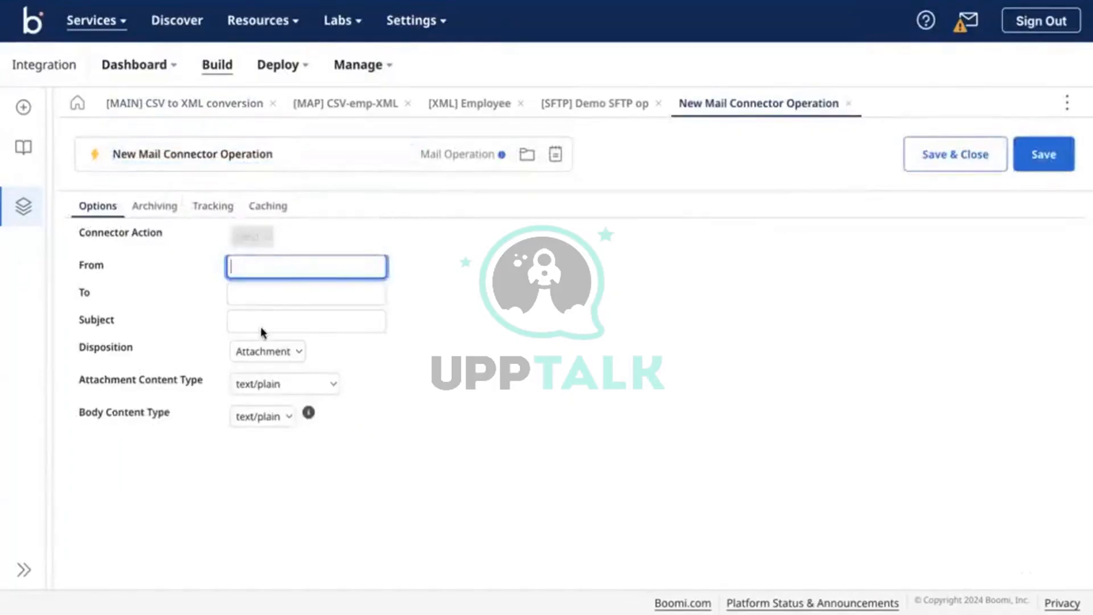
pyautogui.click(269, 350)
pyautogui.click(677, 284)
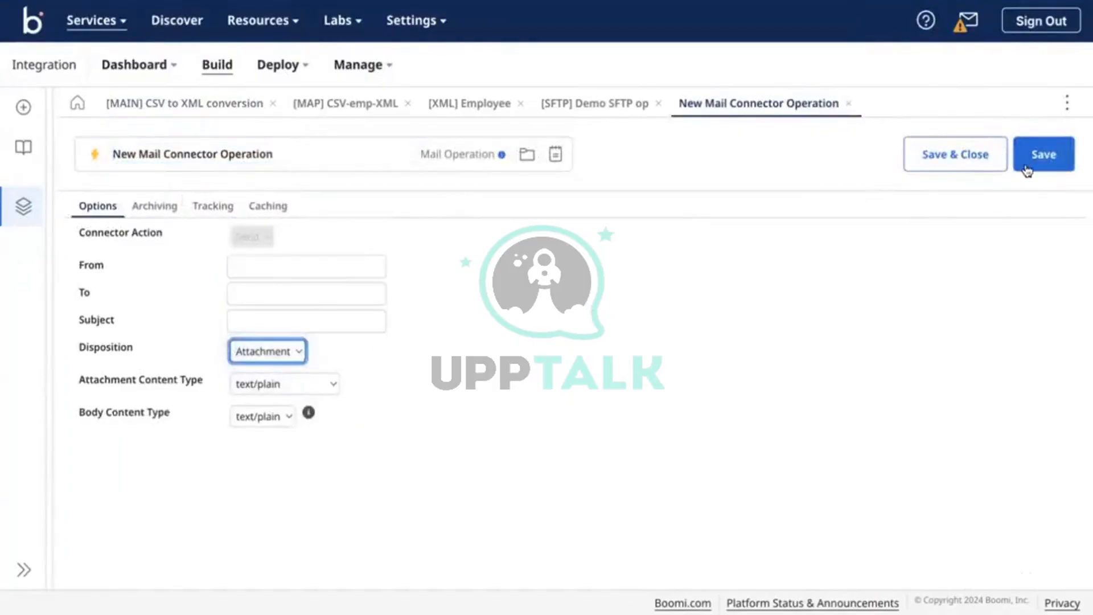
pyautogui.click(1027, 169)
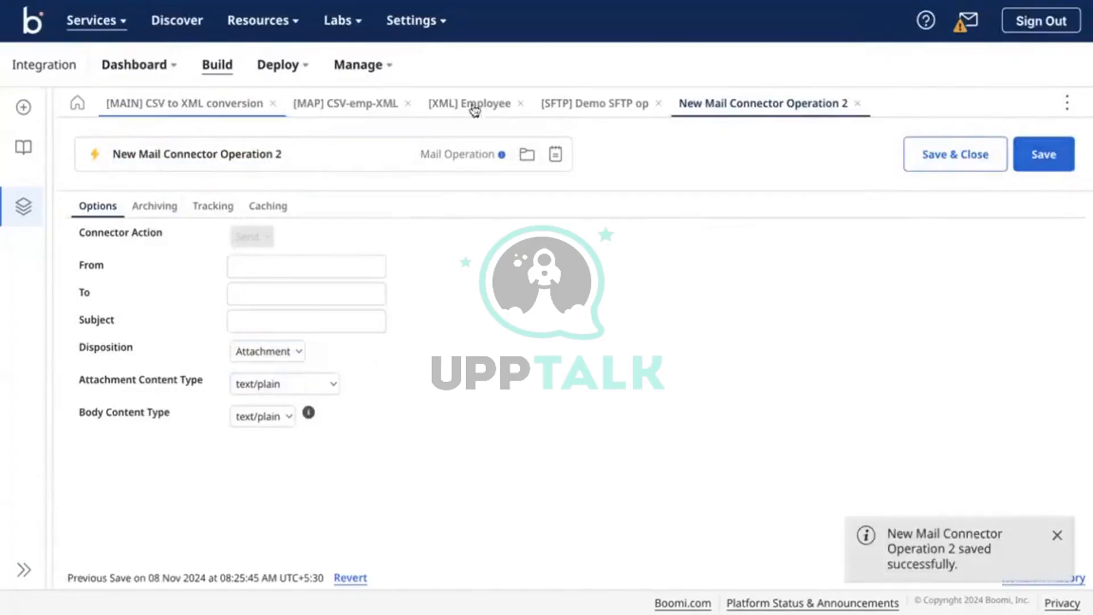
# Return to the CSV to XML conversion process and create and save a new Mail connection with the host test.123.com.
pyautogui.click(222, 103)
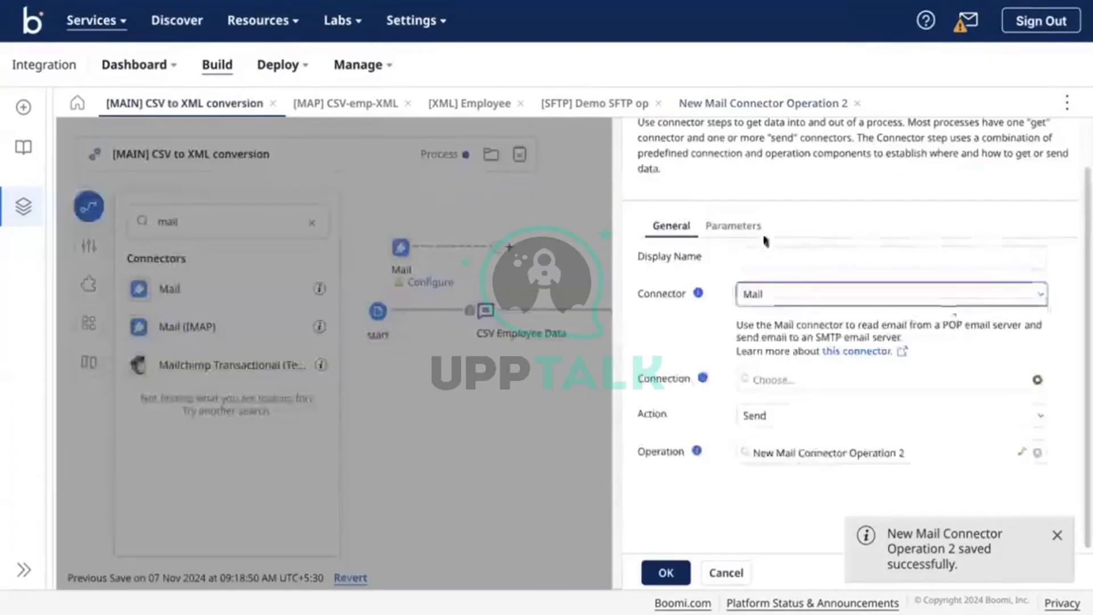
pyautogui.click(764, 237)
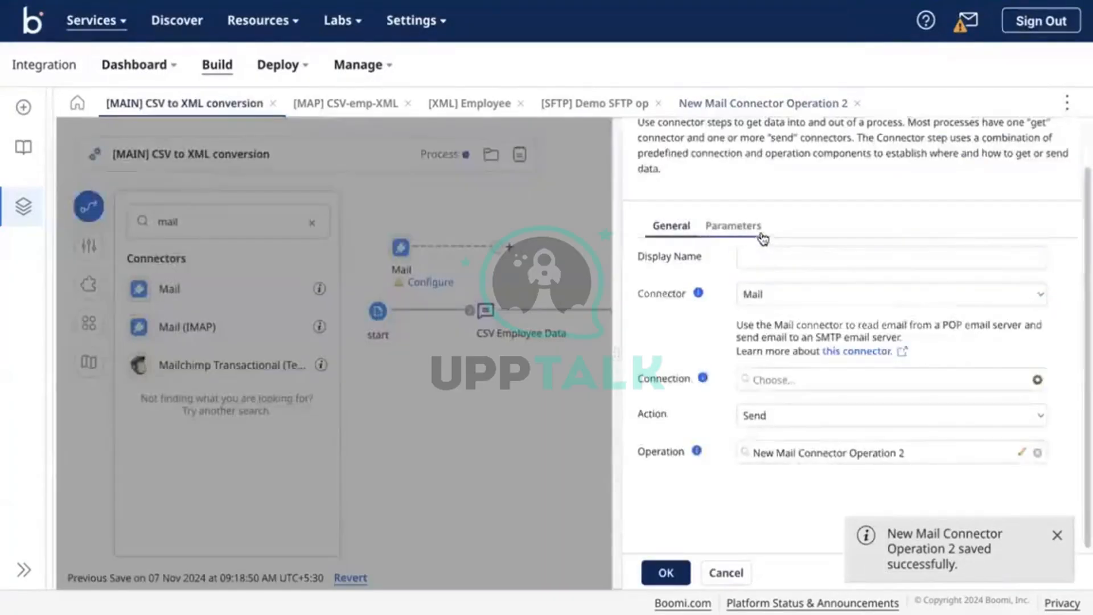
pyautogui.click(690, 238)
pyautogui.click(996, 380)
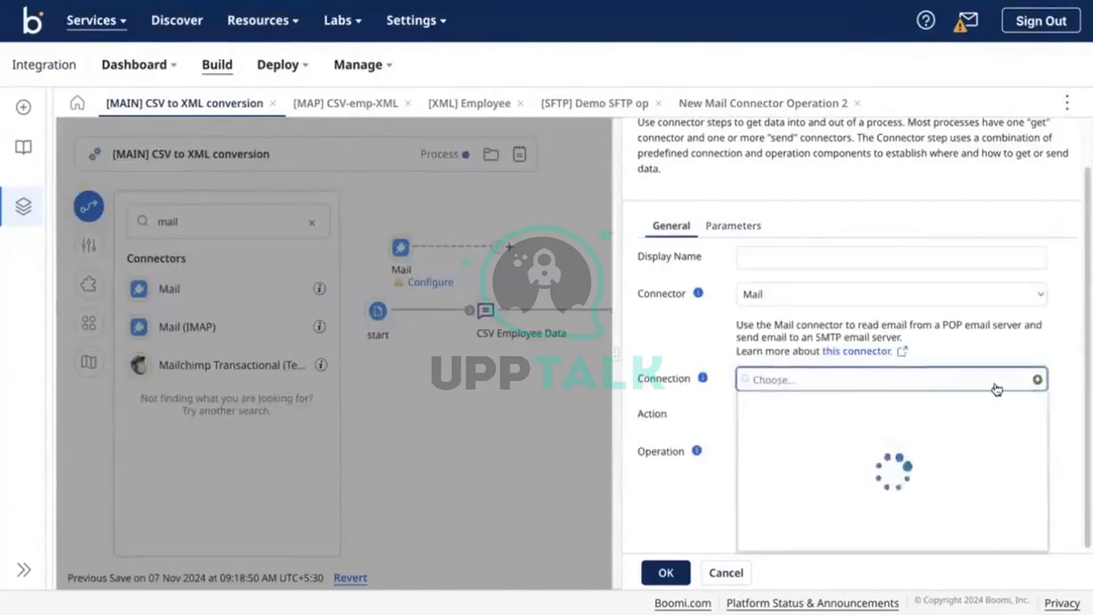
pyautogui.click(1038, 379)
pyautogui.click(264, 239)
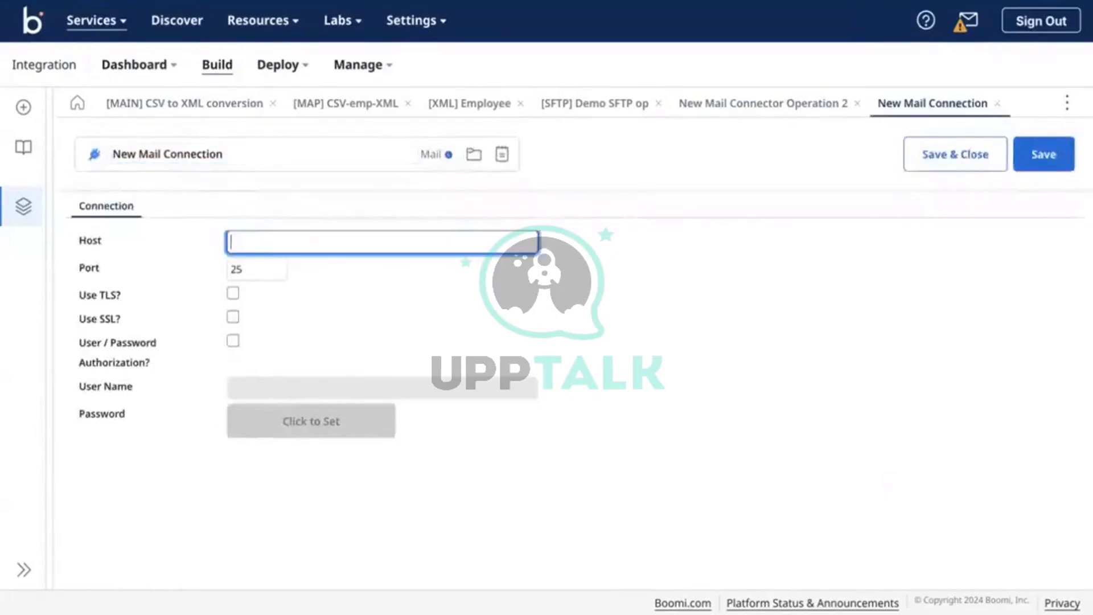
pyautogui.write('test.123.com')
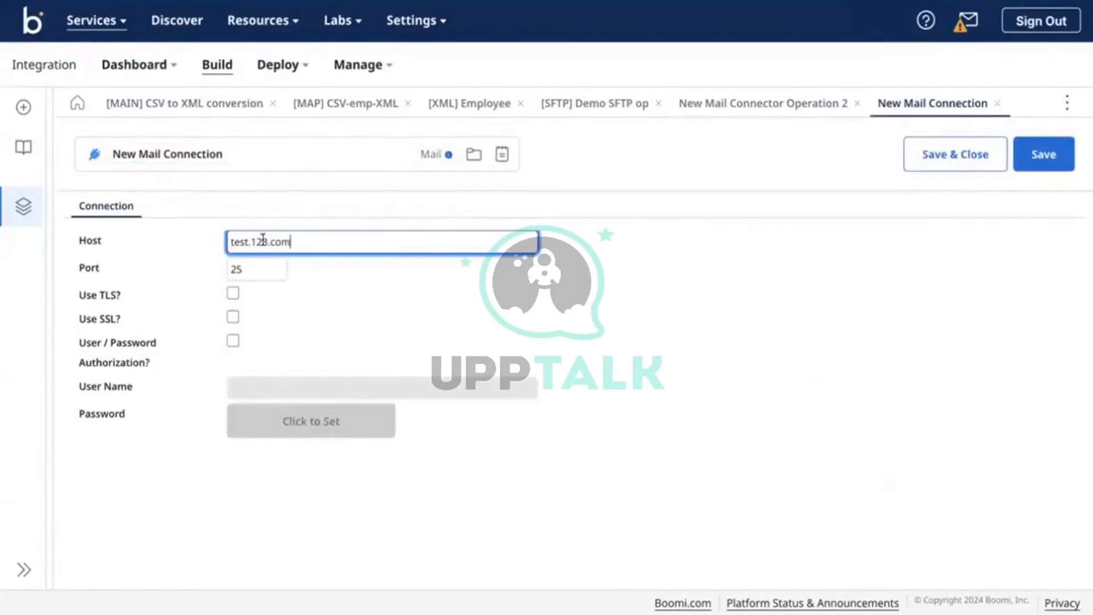
pyautogui.click(1052, 151)
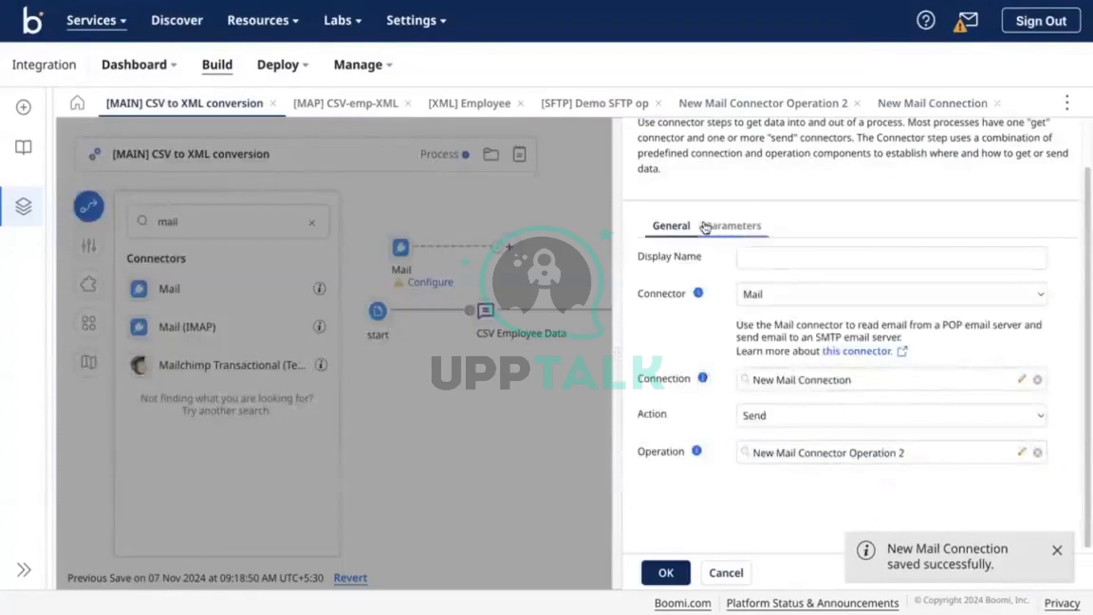
# Check the Mail step's parameters against its general settings and confirm the step with the new connection and operation.
pyautogui.click(733, 226)
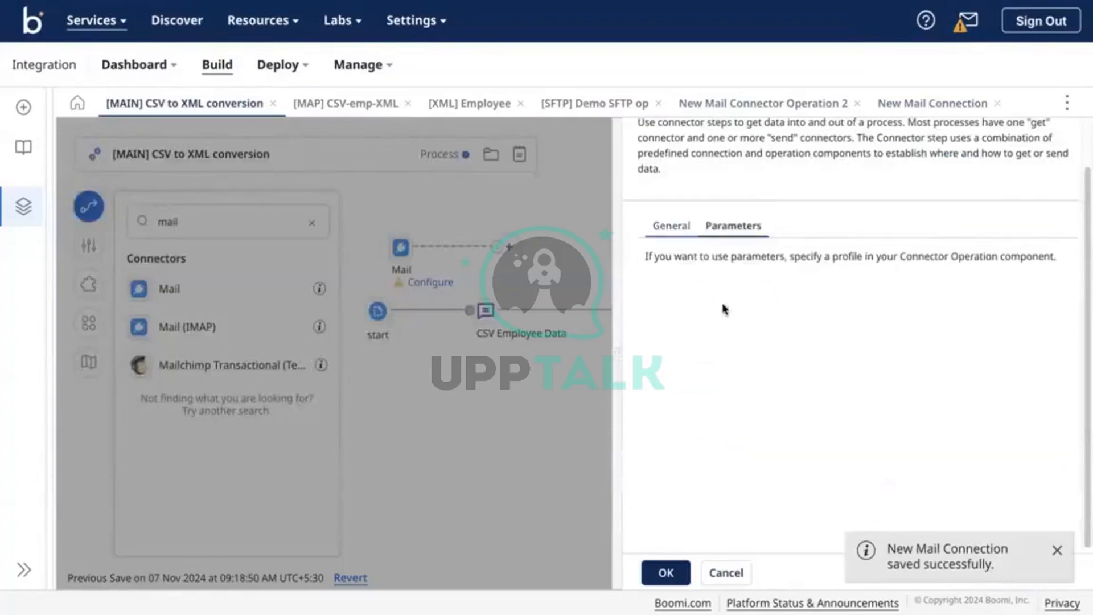
pyautogui.click(671, 226)
pyautogui.click(664, 571)
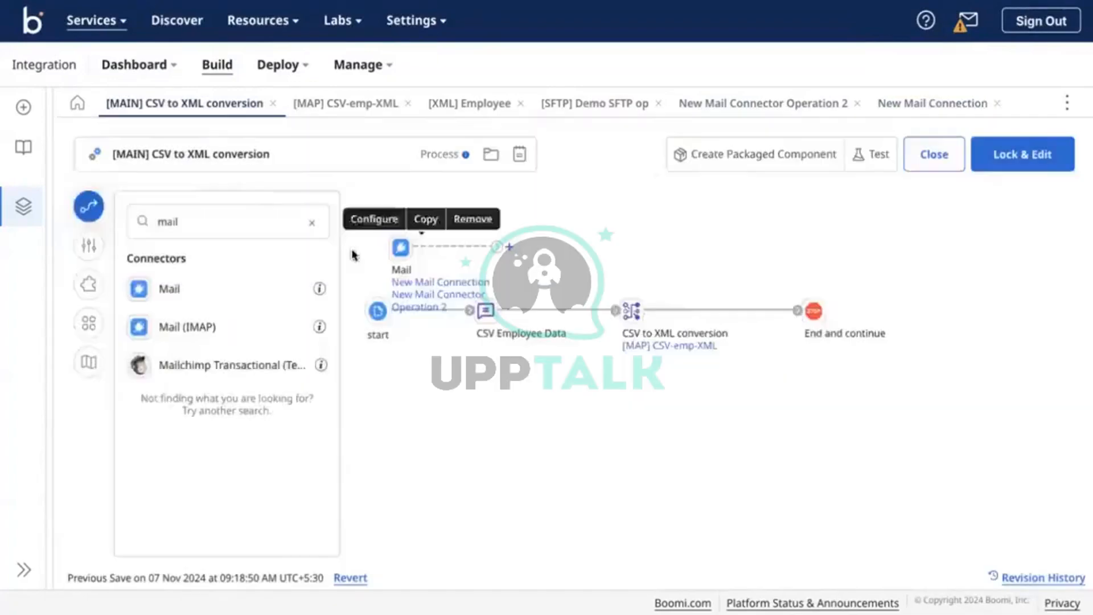
pyautogui.click(400, 247)
pyautogui.click(734, 278)
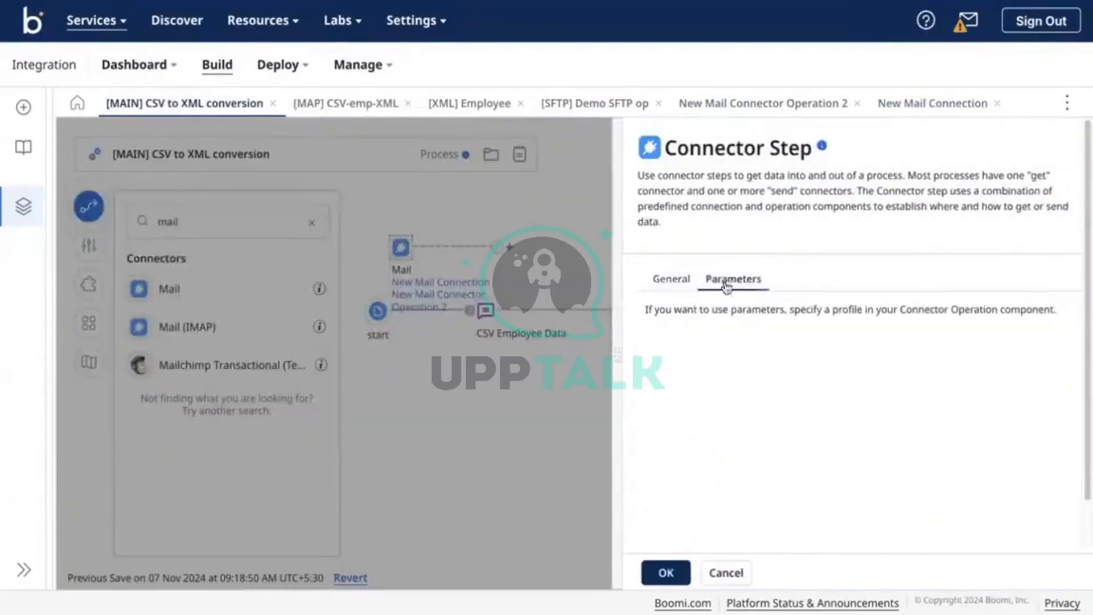
pyautogui.click(677, 282)
pyautogui.click(666, 572)
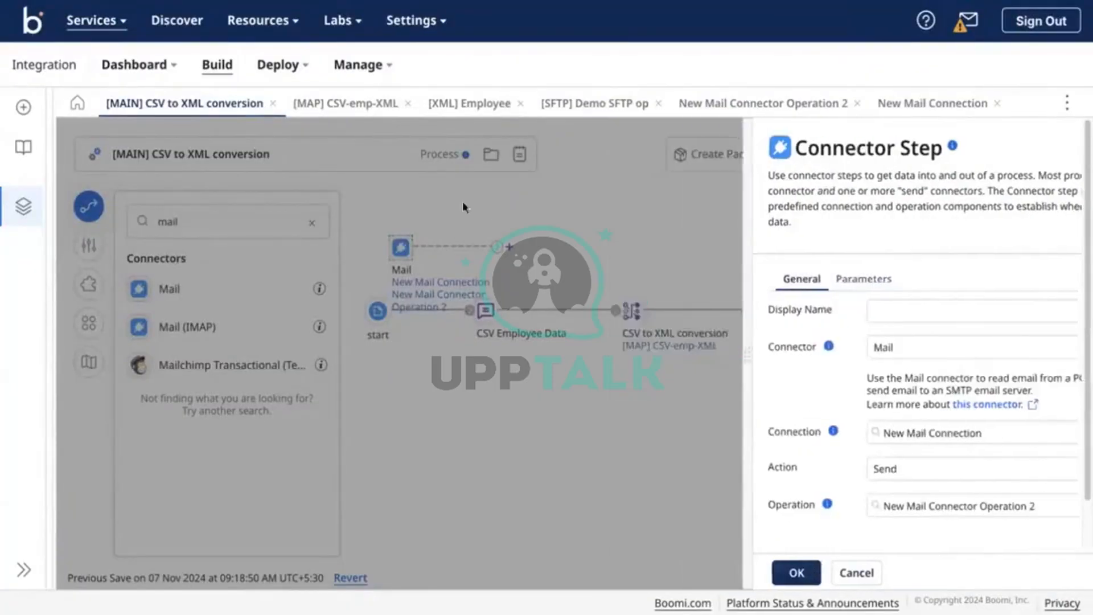
# Clear the step search, place a Set Properties step before the Mail step below the main flow, and link it to Mail.
pyautogui.click(273, 216)
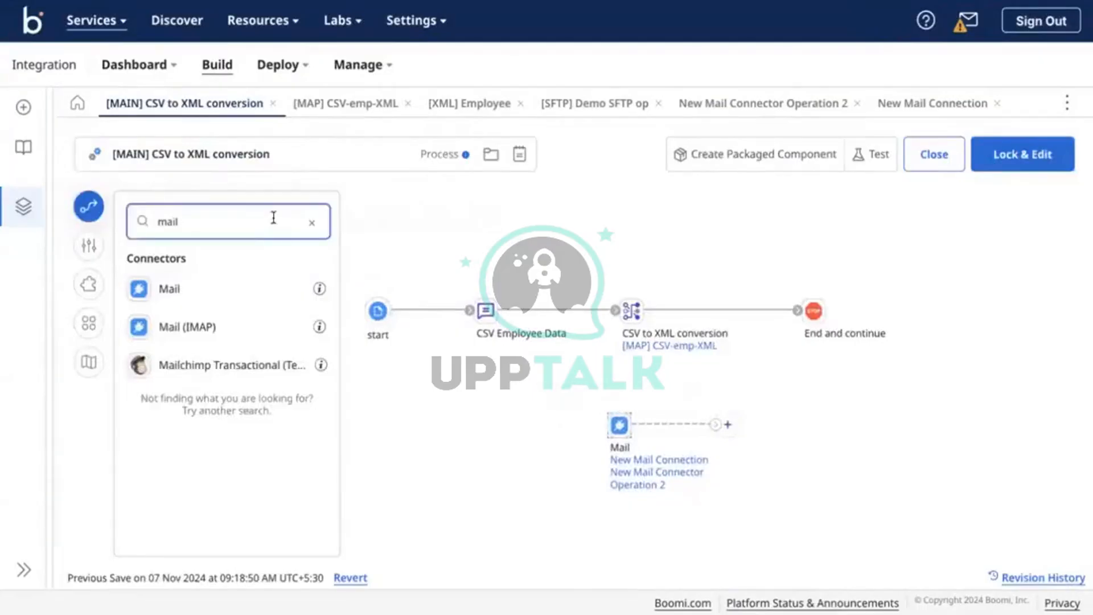
pyautogui.doubleClick(300, 218)
pyautogui.press('BackSpace')
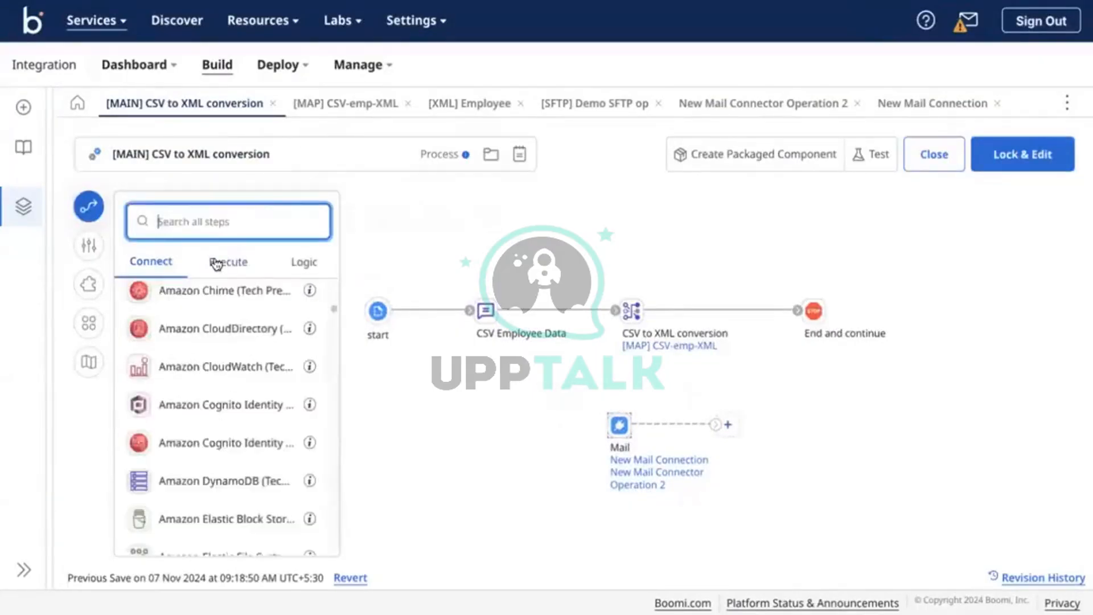
pyautogui.click(225, 261)
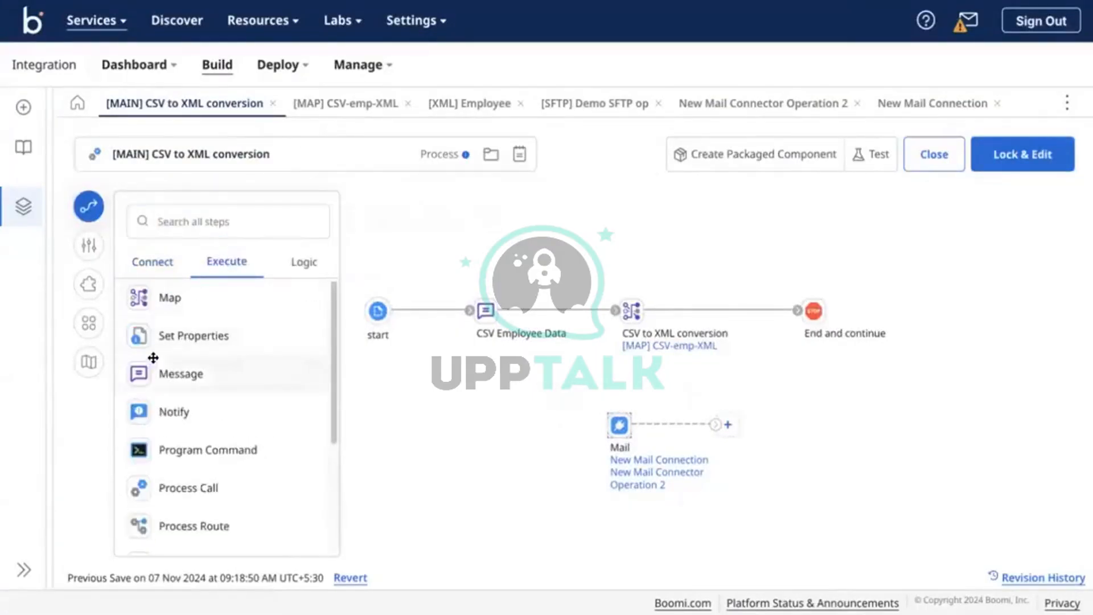
pyautogui.moveTo(162, 391); pyautogui.dragTo(576, 444)
pyautogui.moveTo(154, 339); pyautogui.dragTo(508, 437)
pyautogui.click(649, 573)
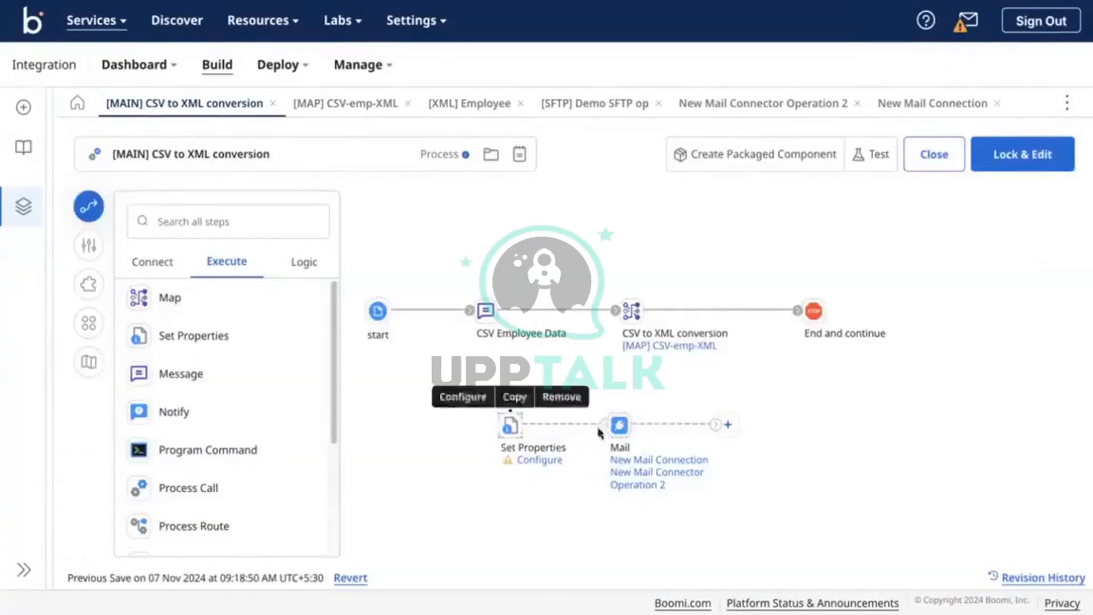
# Add the Mail connector's Body document property to the Set Properties step.
pyautogui.doubleClick(509, 426)
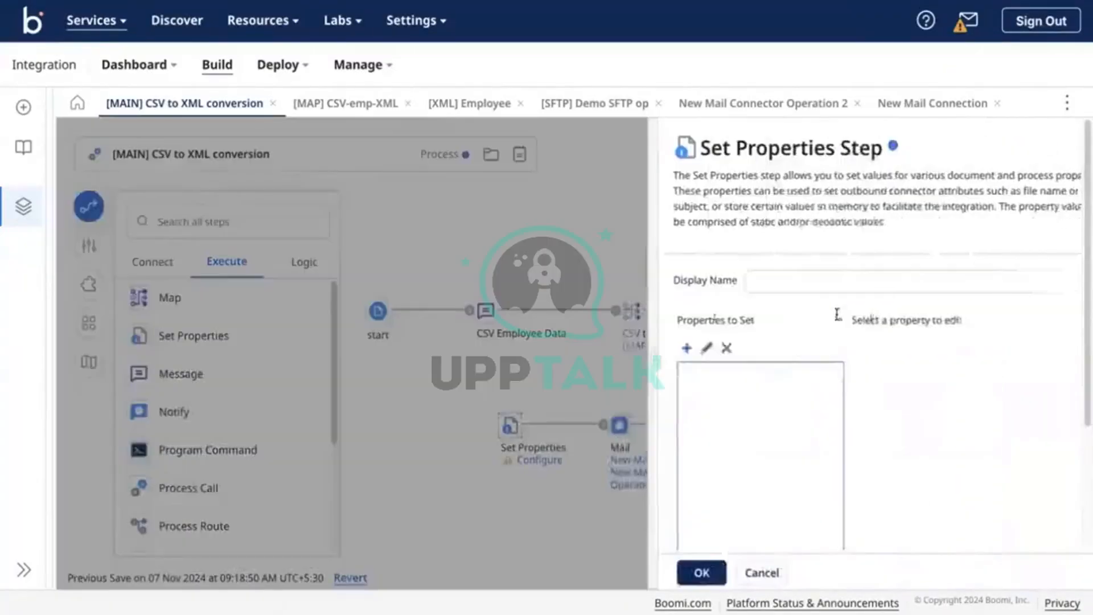
pyautogui.click(642, 350)
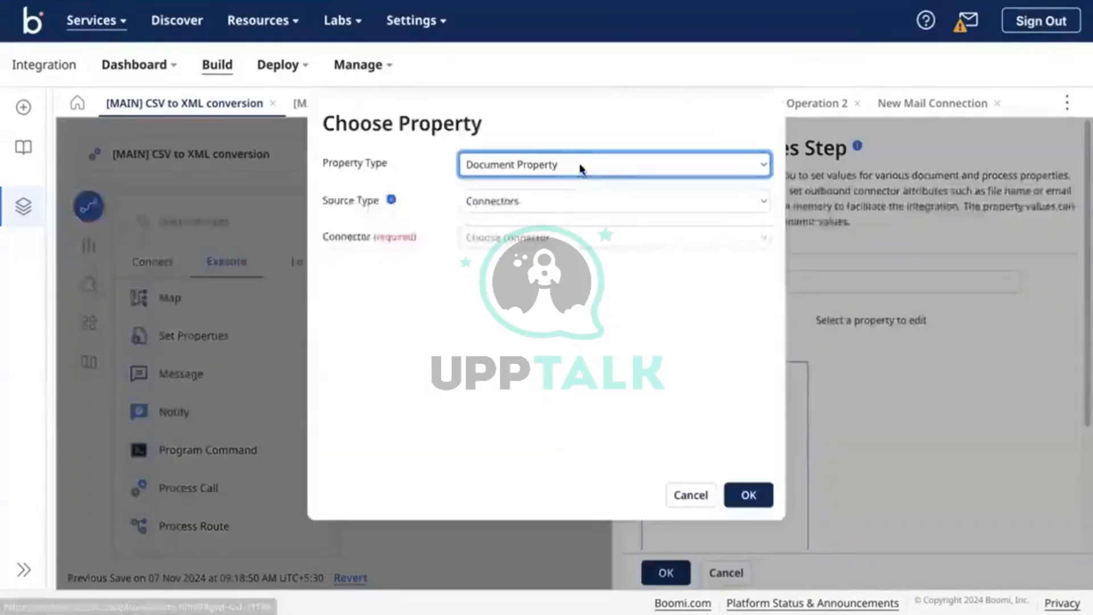
pyautogui.click(569, 202)
pyautogui.click(569, 203)
pyautogui.click(535, 243)
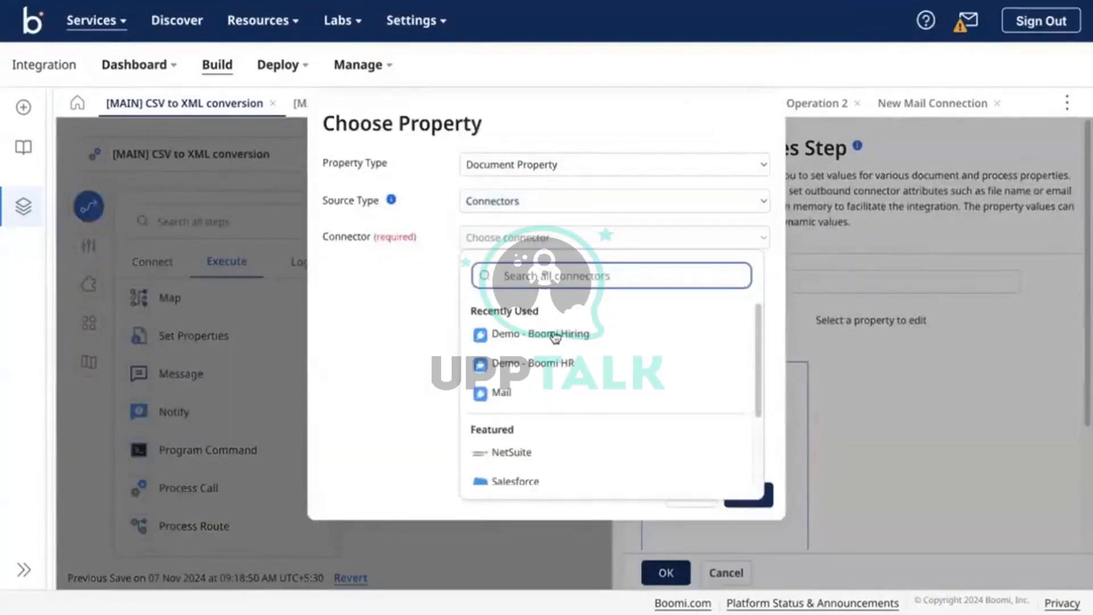
pyautogui.click(526, 398)
pyautogui.click(580, 284)
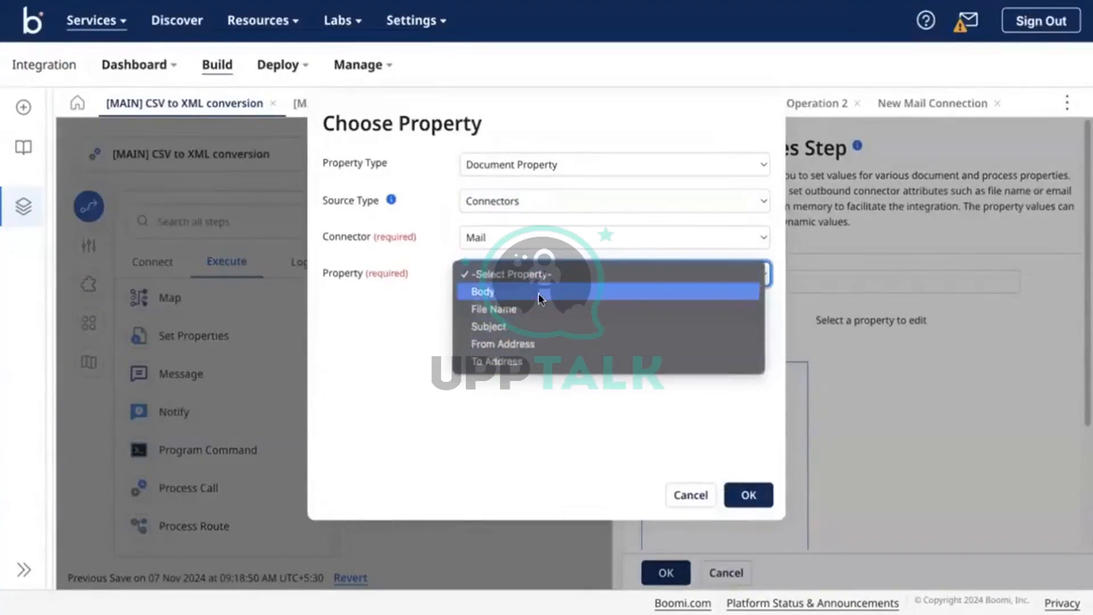
pyautogui.click(540, 290)
pyautogui.click(569, 281)
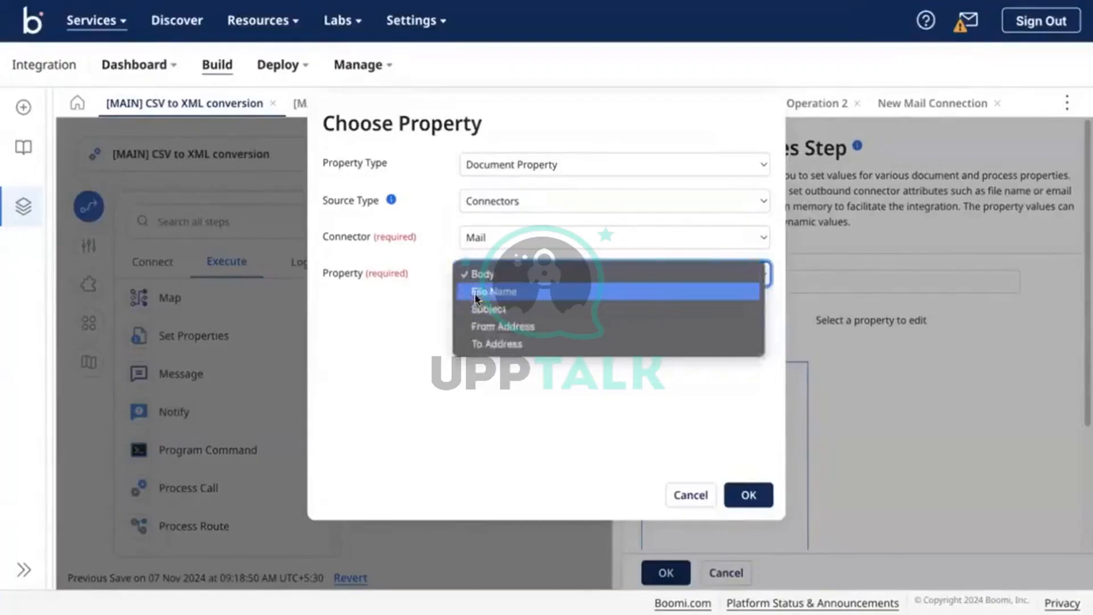
pyautogui.click(763, 495)
pyautogui.click(762, 494)
# Give the Mail Body property a parameter value of type Current Data.
pyautogui.click(780, 378)
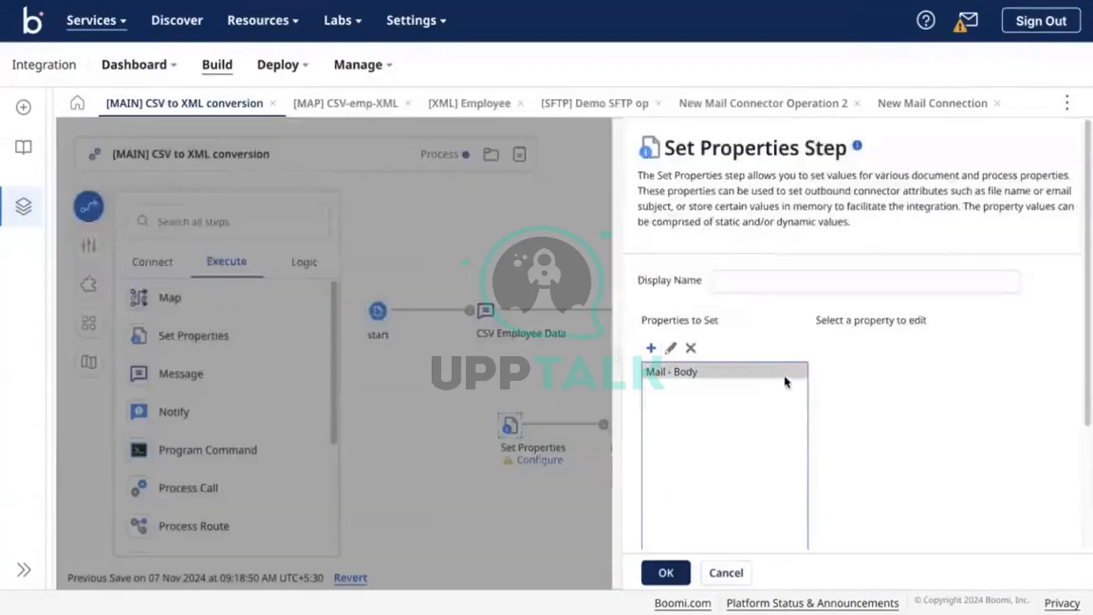
pyautogui.click(821, 348)
pyautogui.click(525, 111)
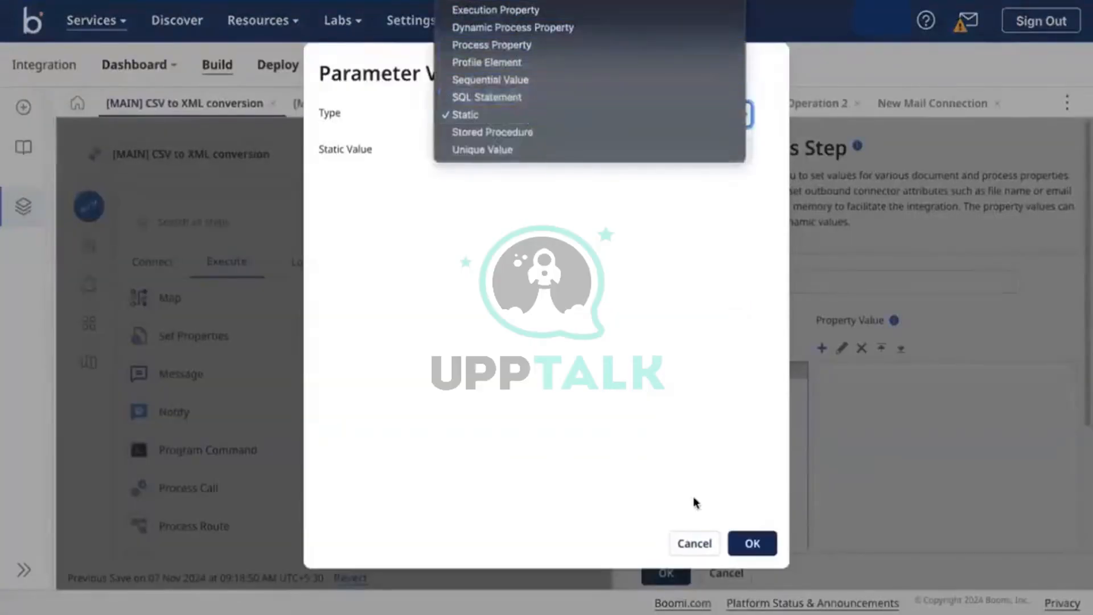
pyautogui.click(751, 538)
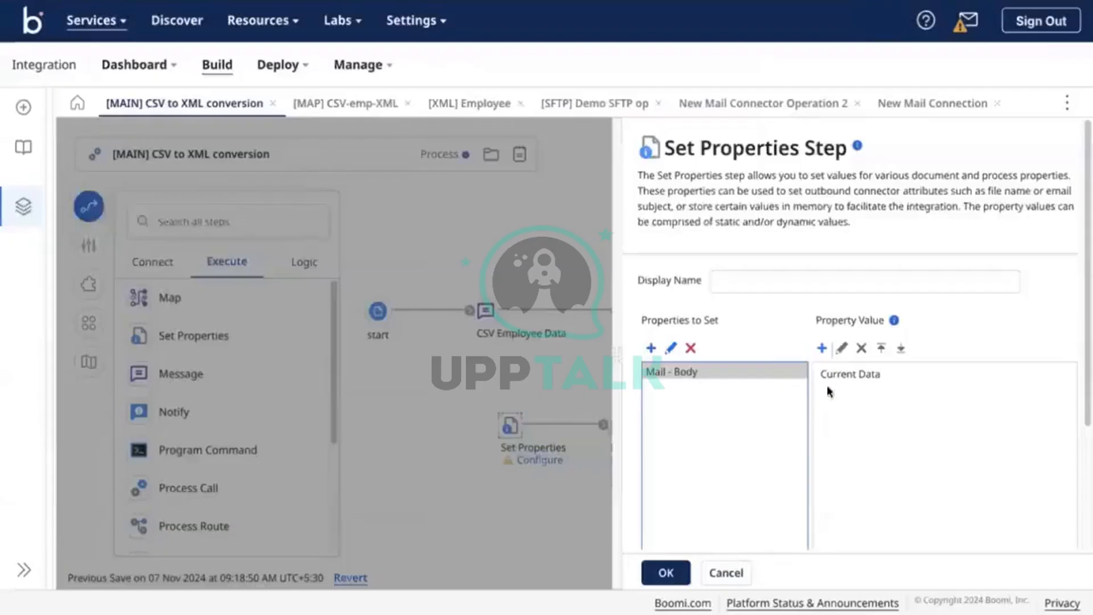
# Add the Mail connector's From Address document property to the Set Properties step.
pyautogui.click(651, 348)
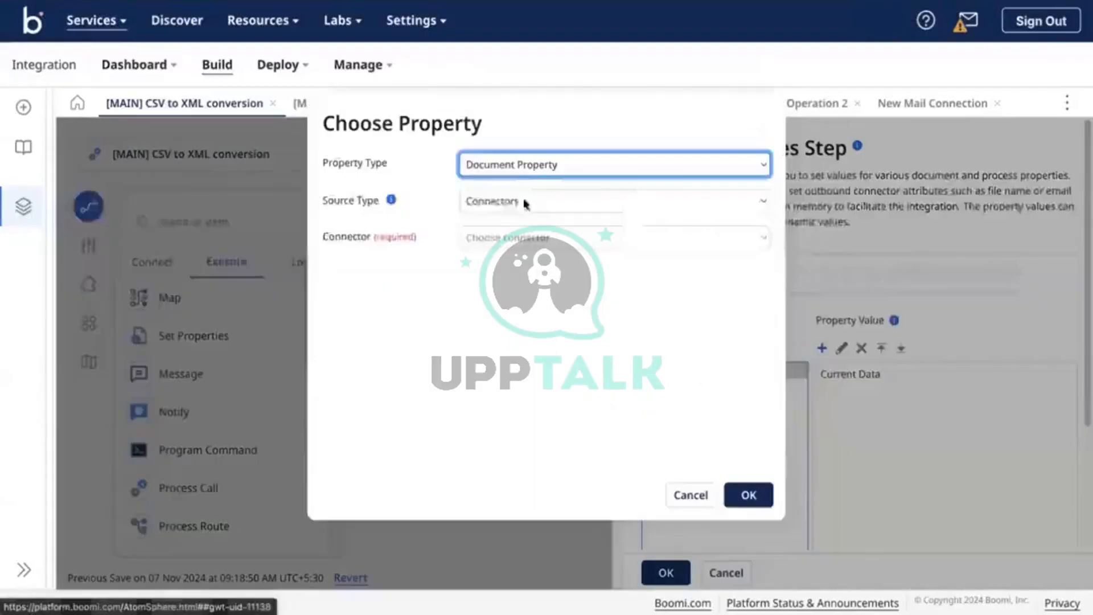
pyautogui.click(530, 238)
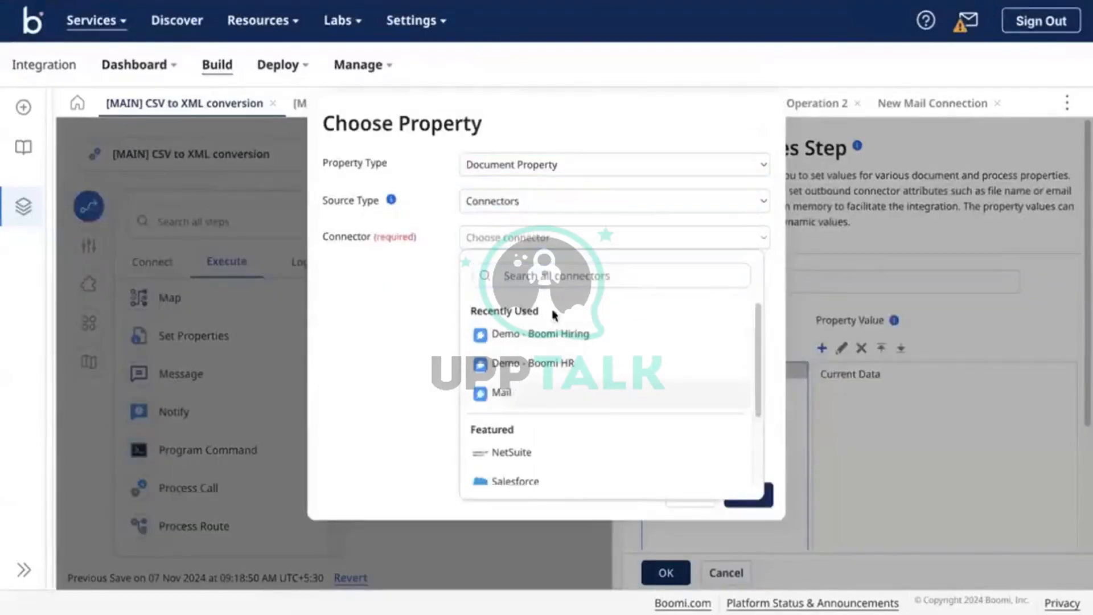
pyautogui.click(547, 392)
pyautogui.click(573, 281)
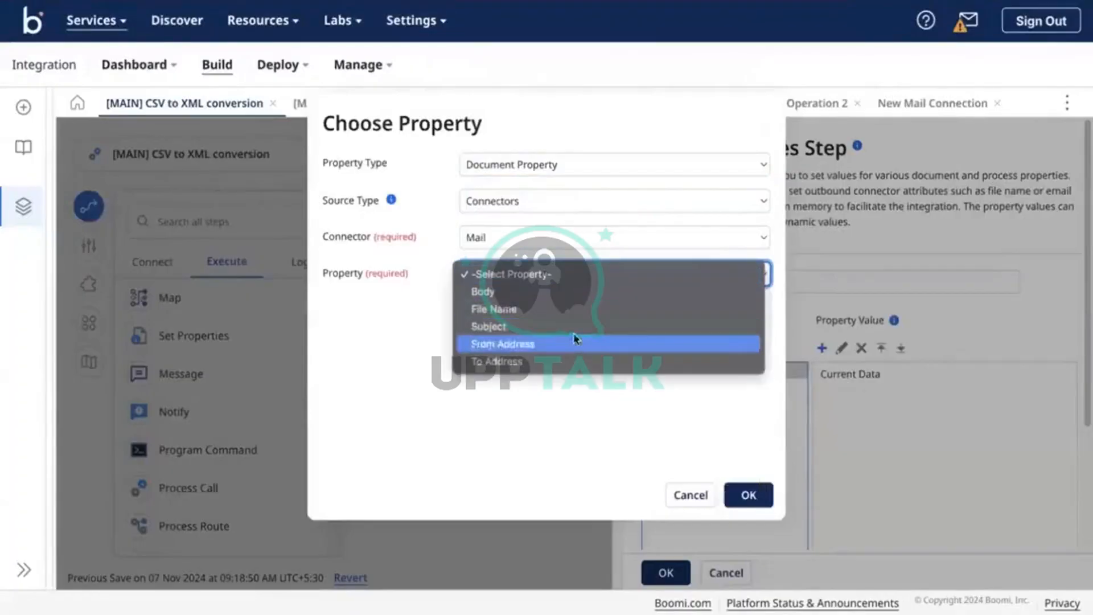
pyautogui.click(574, 343)
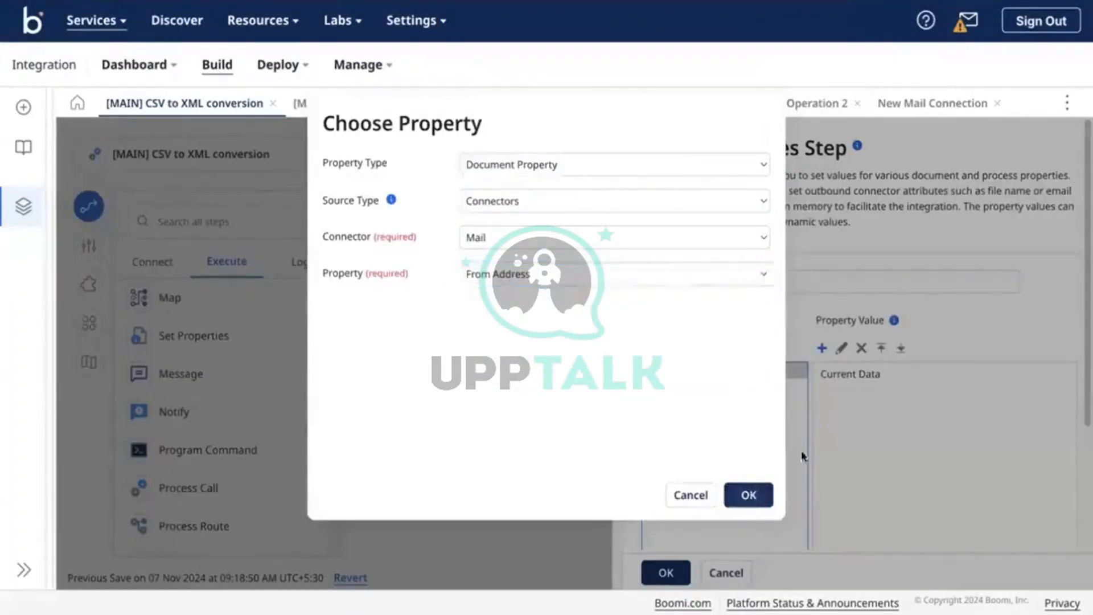
pyautogui.click(748, 494)
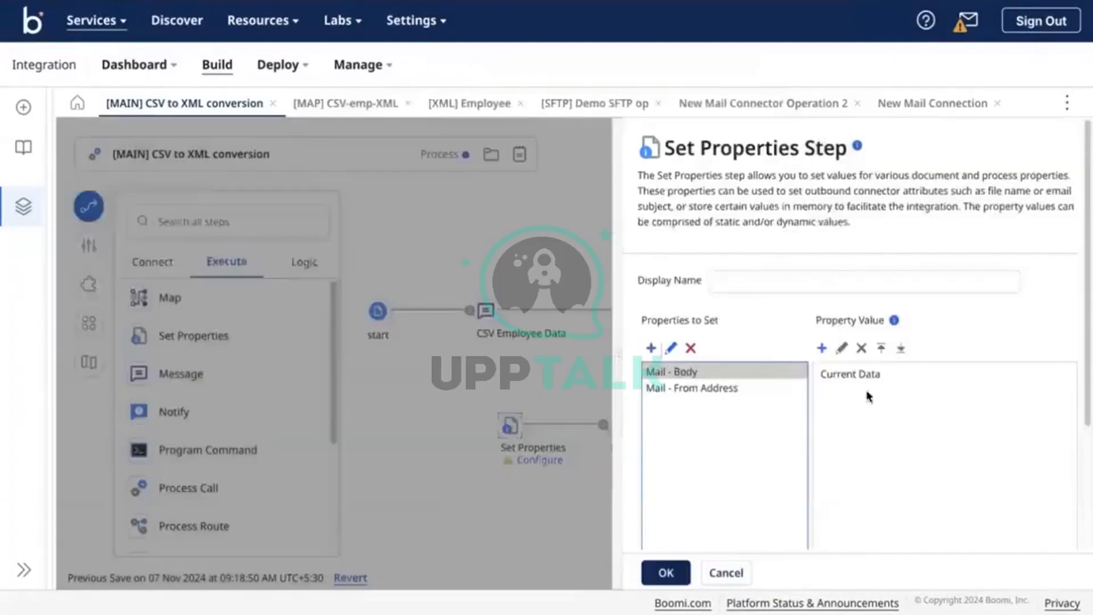
# Review the value types for the From Address property, cancel without adding a value, and confirm the Set Properties step.
pyautogui.click(769, 387)
pyautogui.click(821, 348)
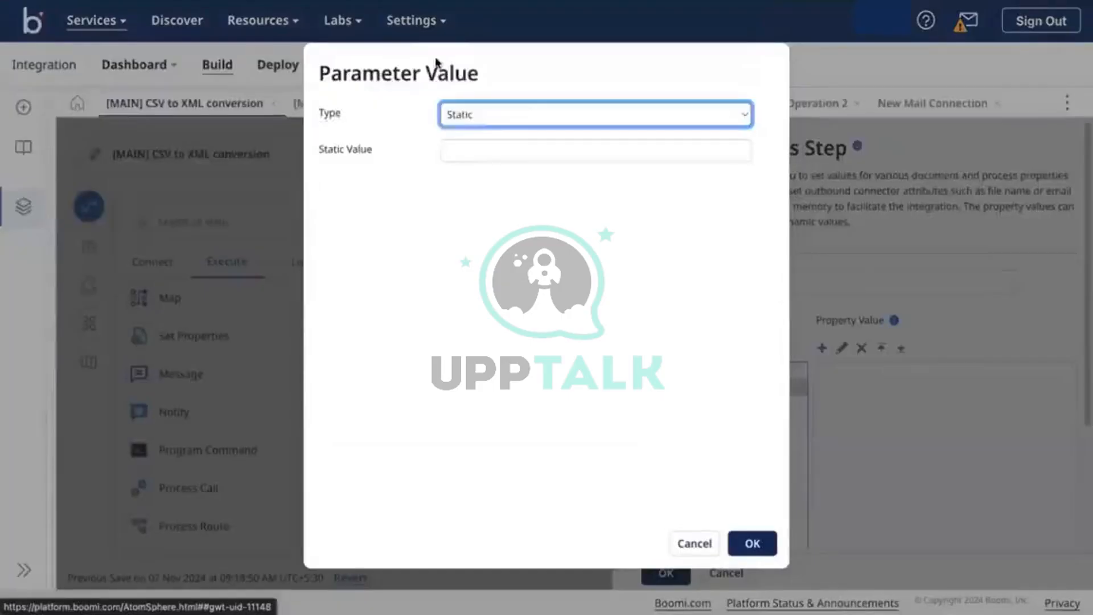
pyautogui.click(479, 117)
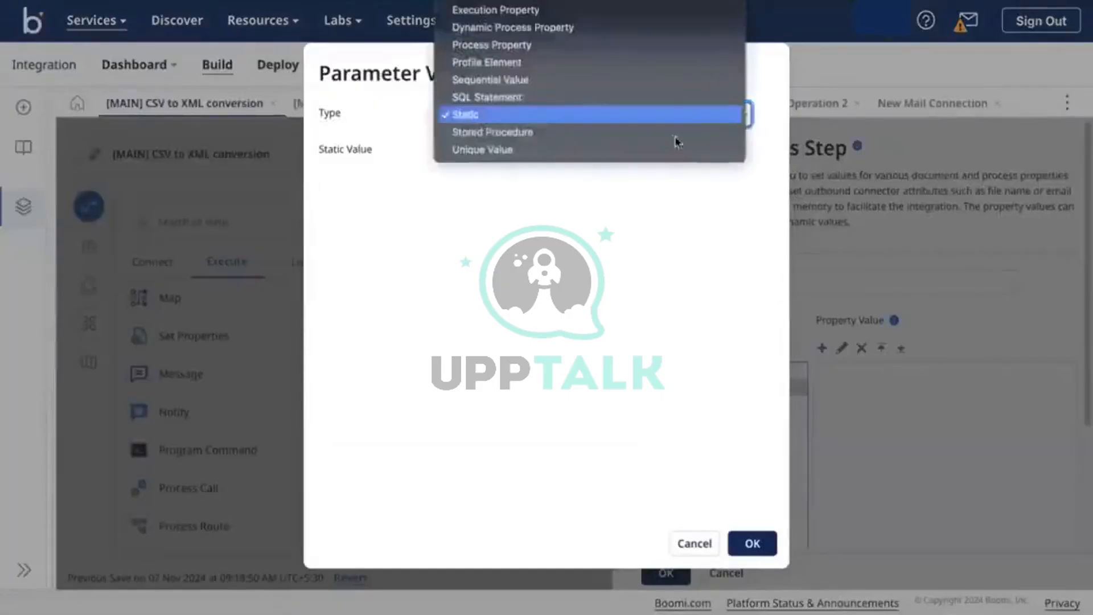
pyautogui.click(664, 443)
pyautogui.click(694, 543)
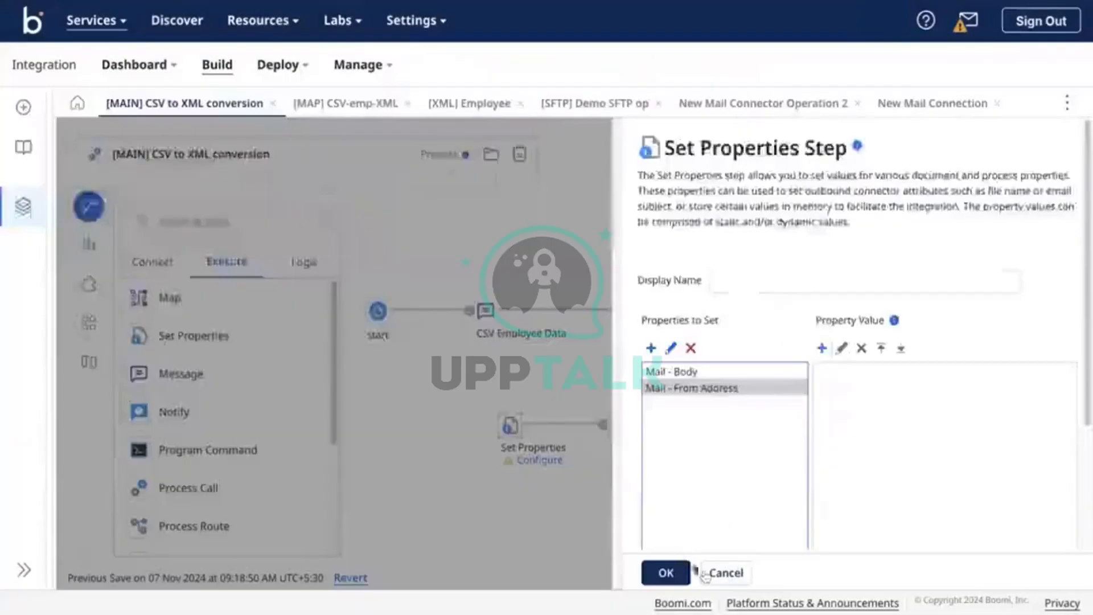
pyautogui.click(661, 570)
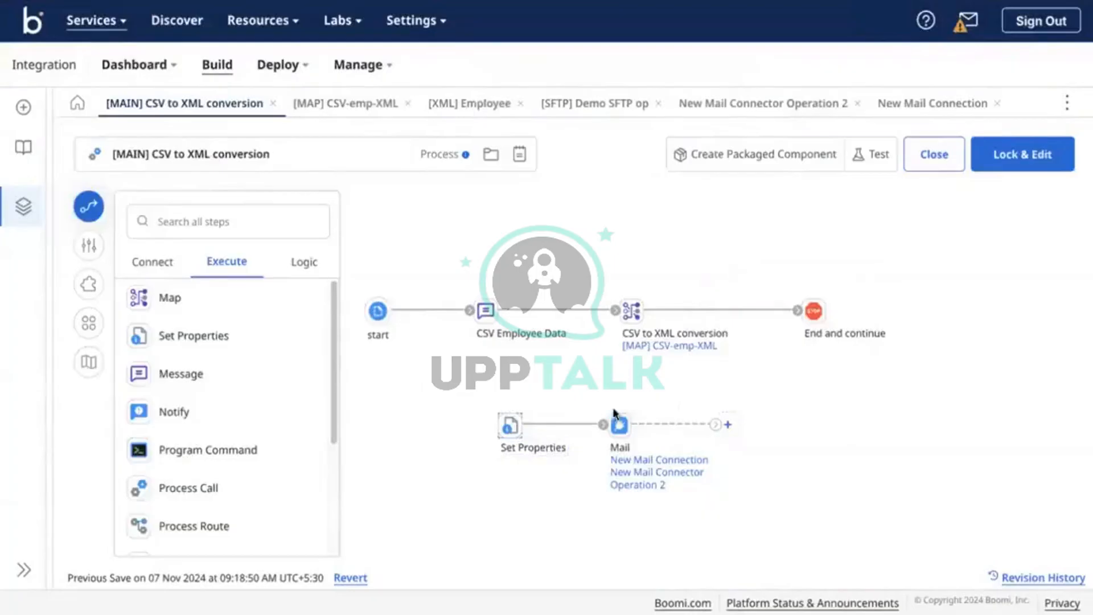
# Remove both the Set Properties and Mail steps from the canvas and go back to the list of connectors.
pyautogui.moveTo(653, 439)
pyautogui.scroll(-3, 233, 401)
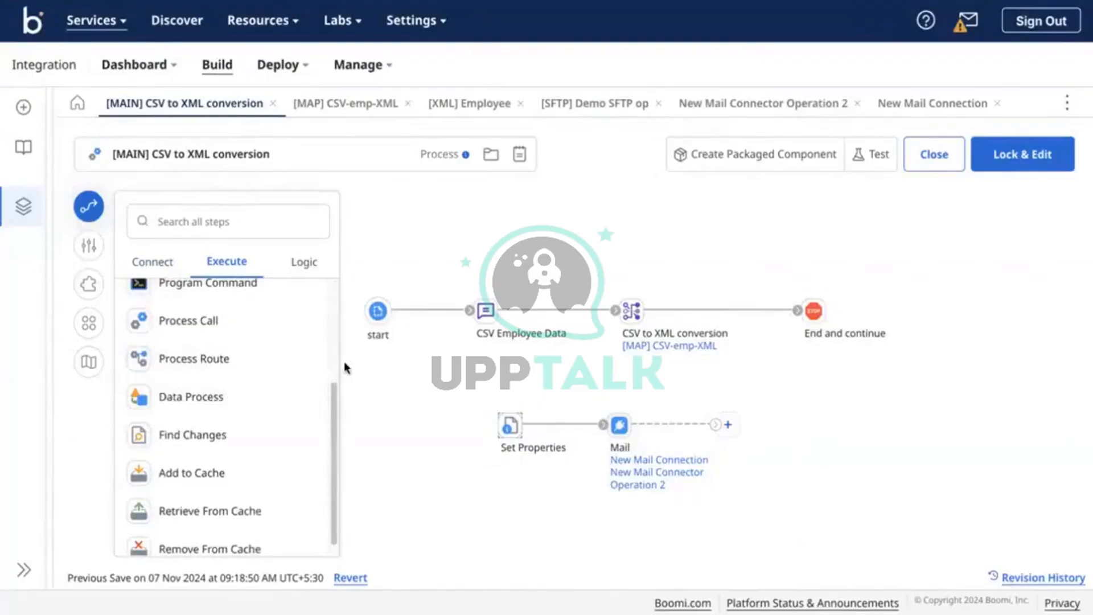
pyautogui.moveTo(803, 439); pyautogui.dragTo(470, 375)
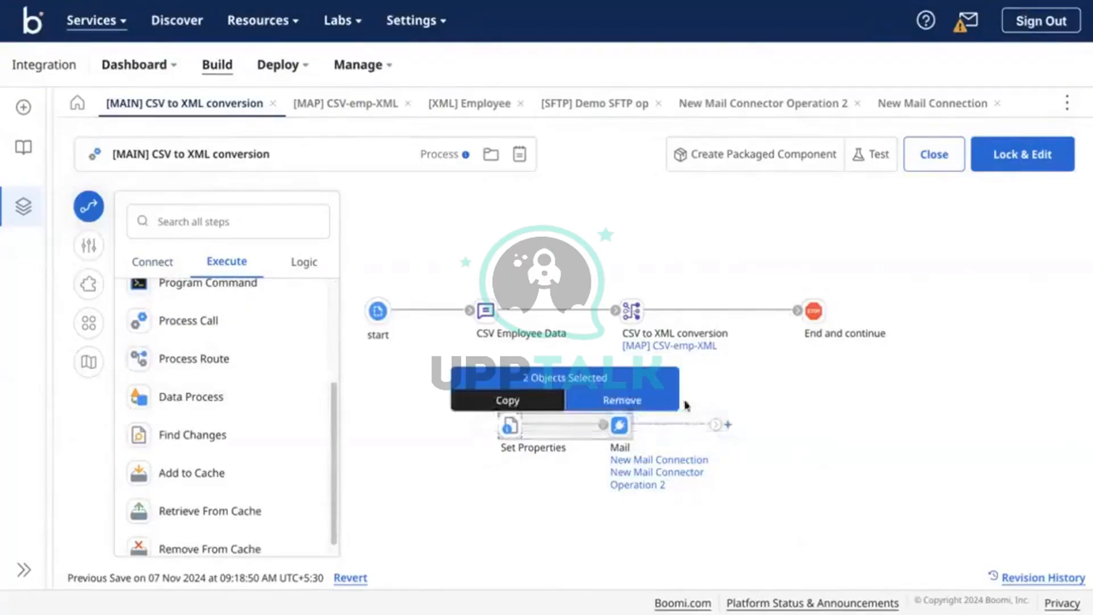
pyautogui.click(622, 400)
pyautogui.click(667, 345)
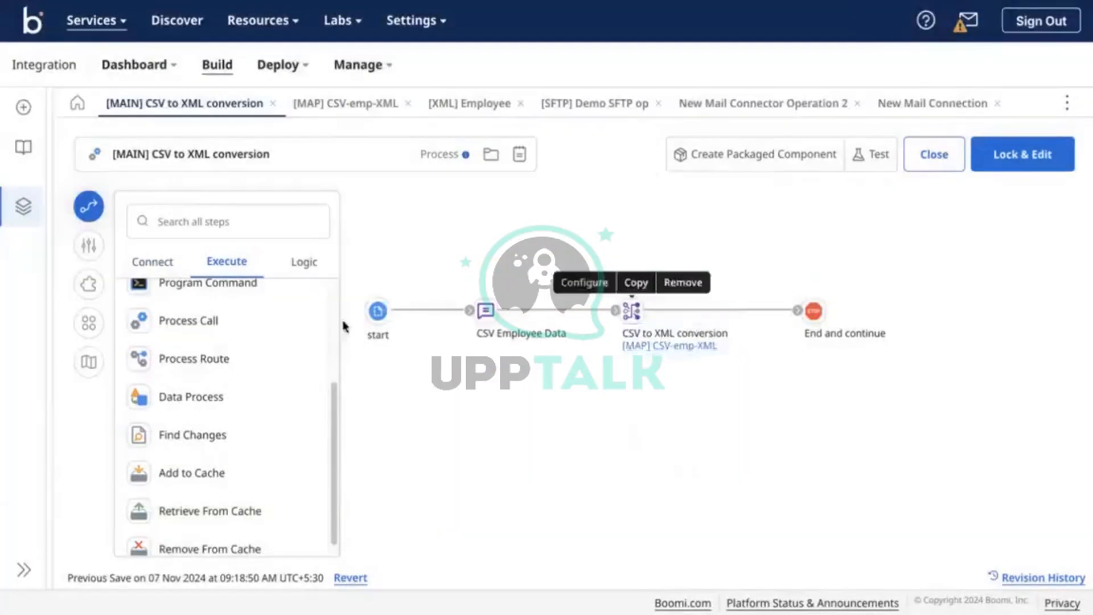
pyautogui.click(147, 254)
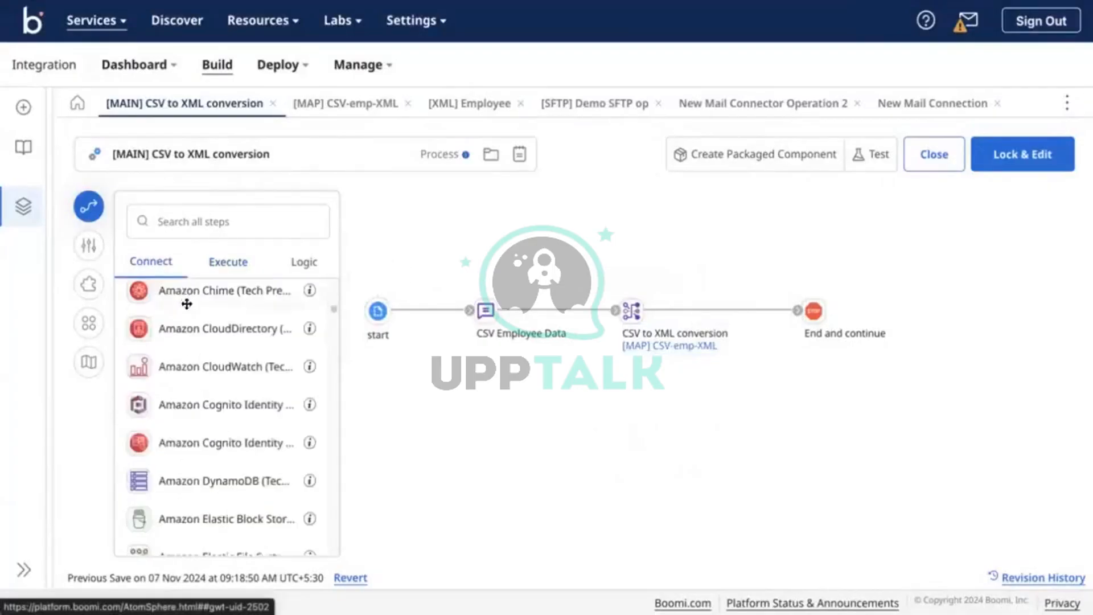
# Browse the full list of available connectors down to the last entries, and close the step palette.
pyautogui.scroll(-5, 211, 407)
pyautogui.scroll(-20, 211, 406)
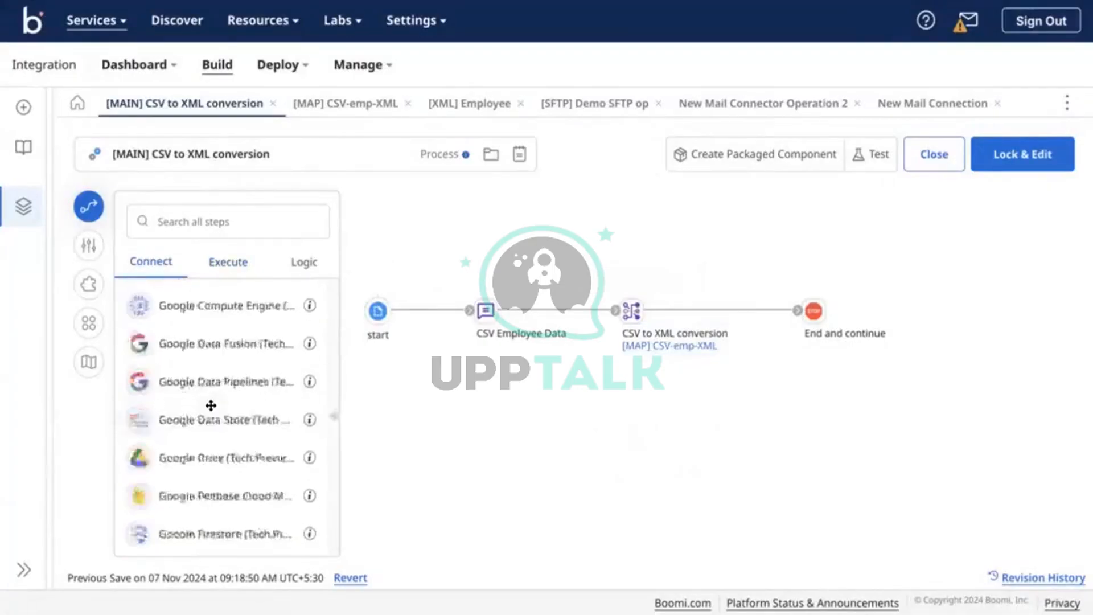
pyautogui.click(210, 524)
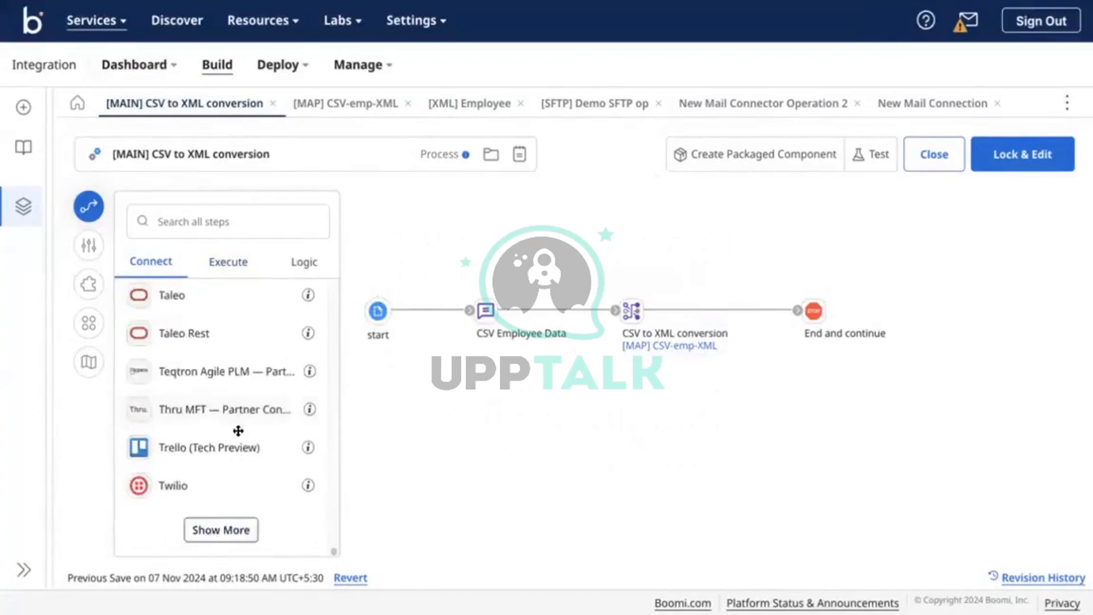
pyautogui.scroll(-10, 237, 431)
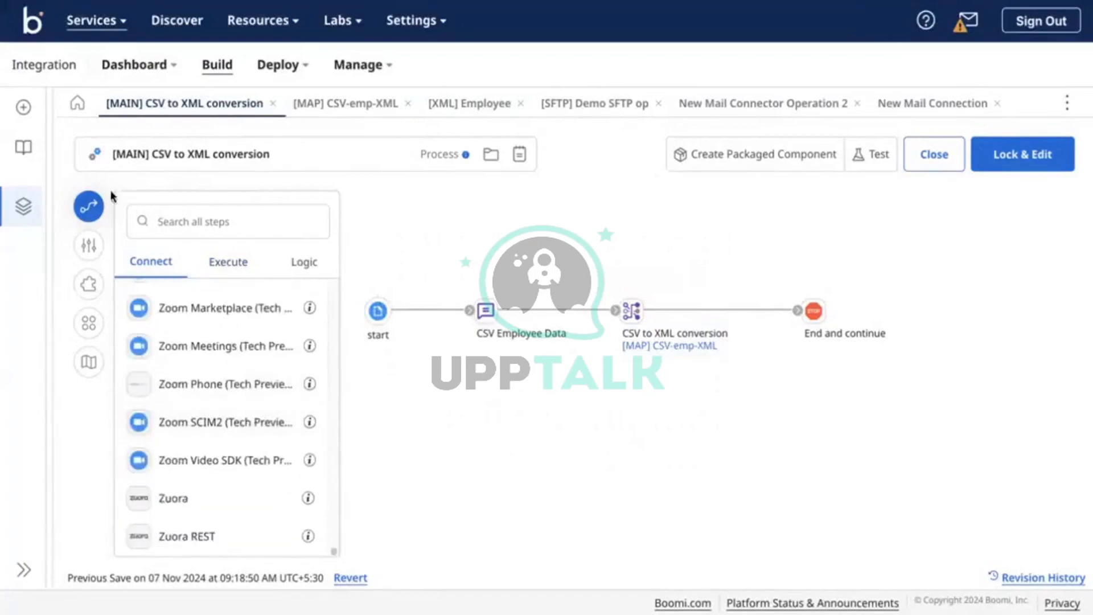
pyautogui.click(89, 205)
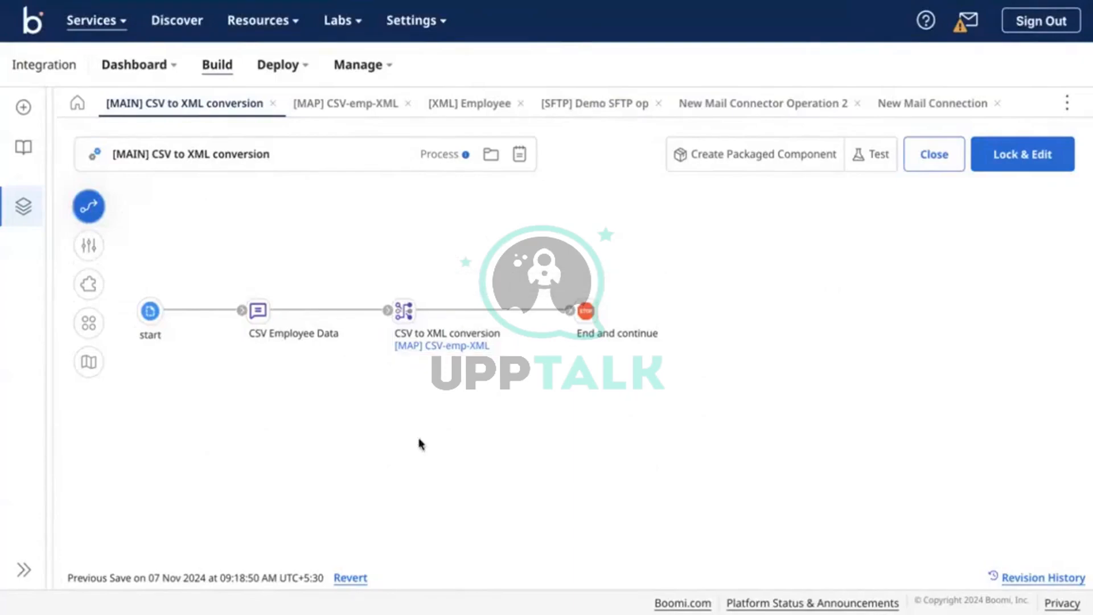
# Close the open [SFTP] Demo SFTP op, New Mail Connector Operation 2 and New Mail Connection components.
pyautogui.click(658, 103)
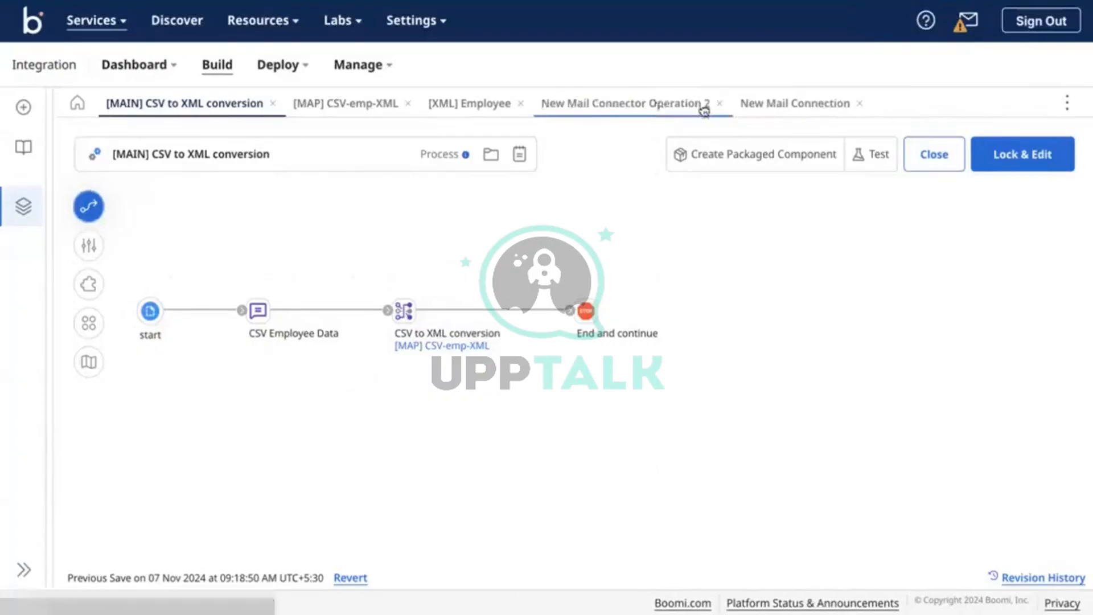
pyautogui.click(719, 107)
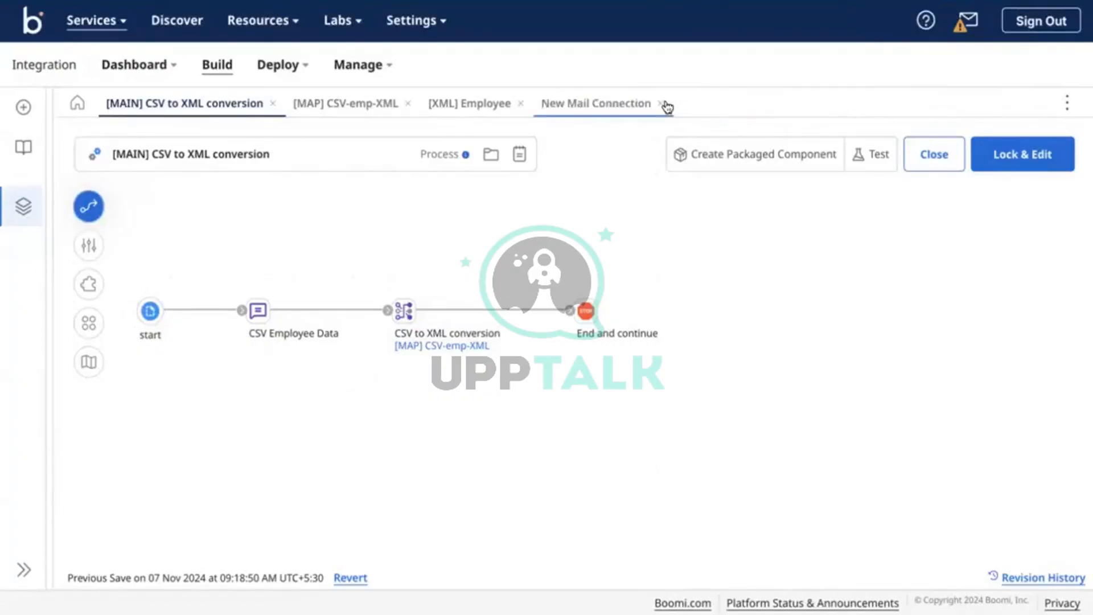
pyautogui.click(660, 104)
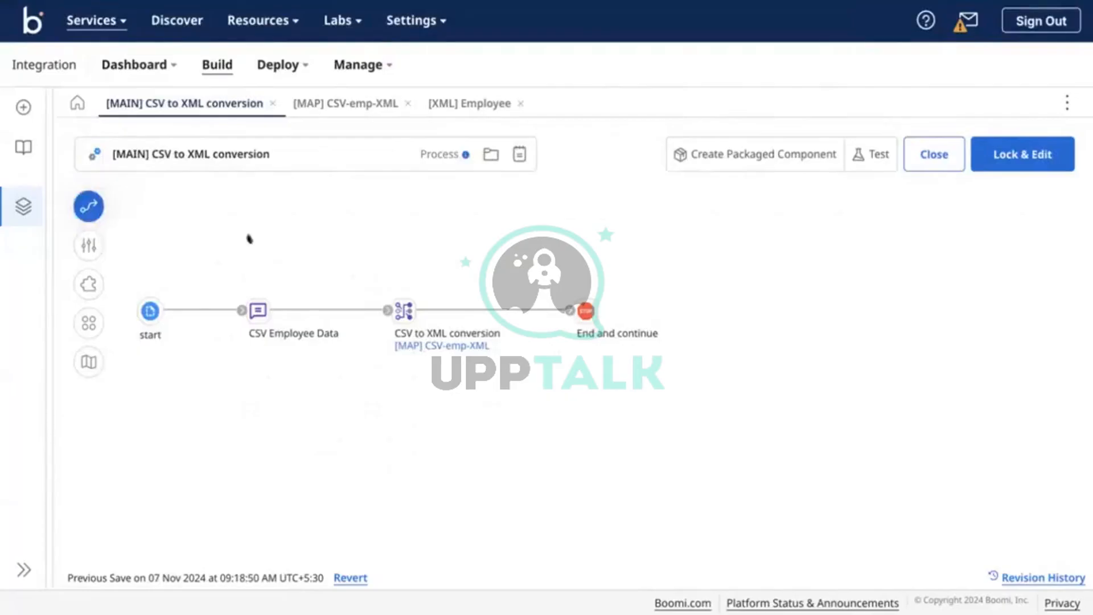
# Move the End and continue step and the CSV to XML conversion map further along the flow, leaving room after CSV Employee Data.
pyautogui.doubleClick(257, 310)
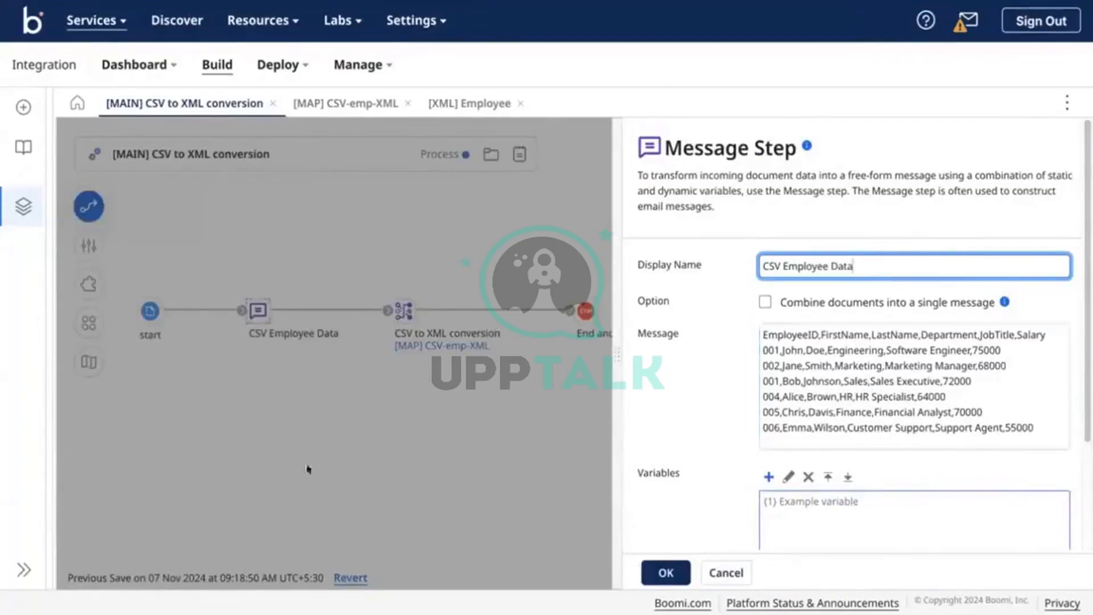
pyautogui.click(364, 452)
pyautogui.moveTo(582, 314)
pyautogui.moveTo(581, 314); pyautogui.dragTo(875, 313)
pyautogui.moveTo(407, 310)
pyautogui.moveTo(406, 310); pyautogui.dragTo(611, 313)
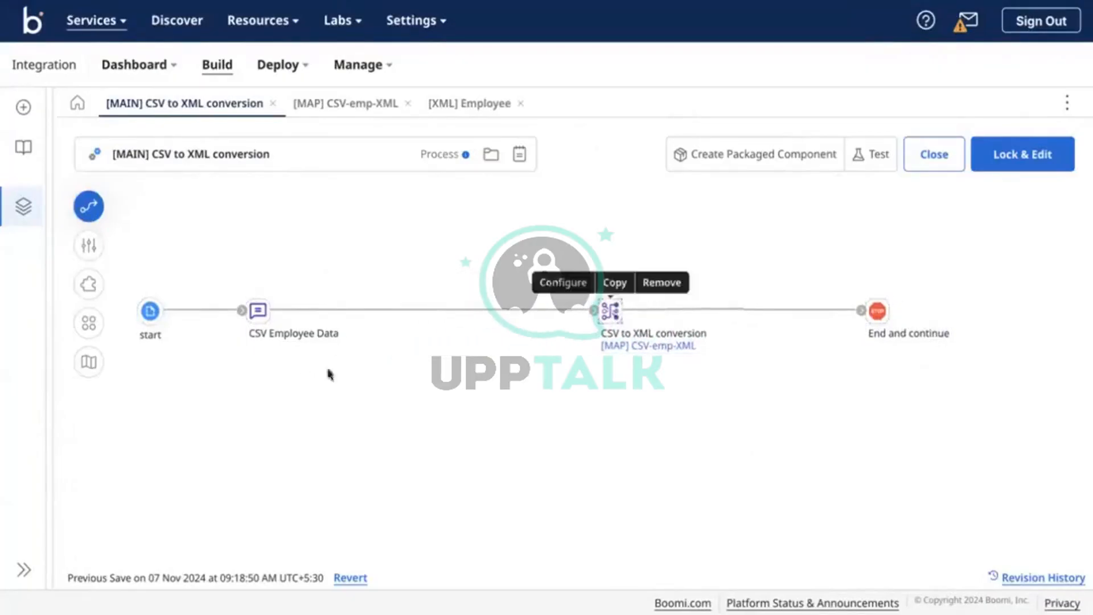
# Review the CSV records in the CSV Employee Data message step and close it without changes.
pyautogui.click(259, 311)
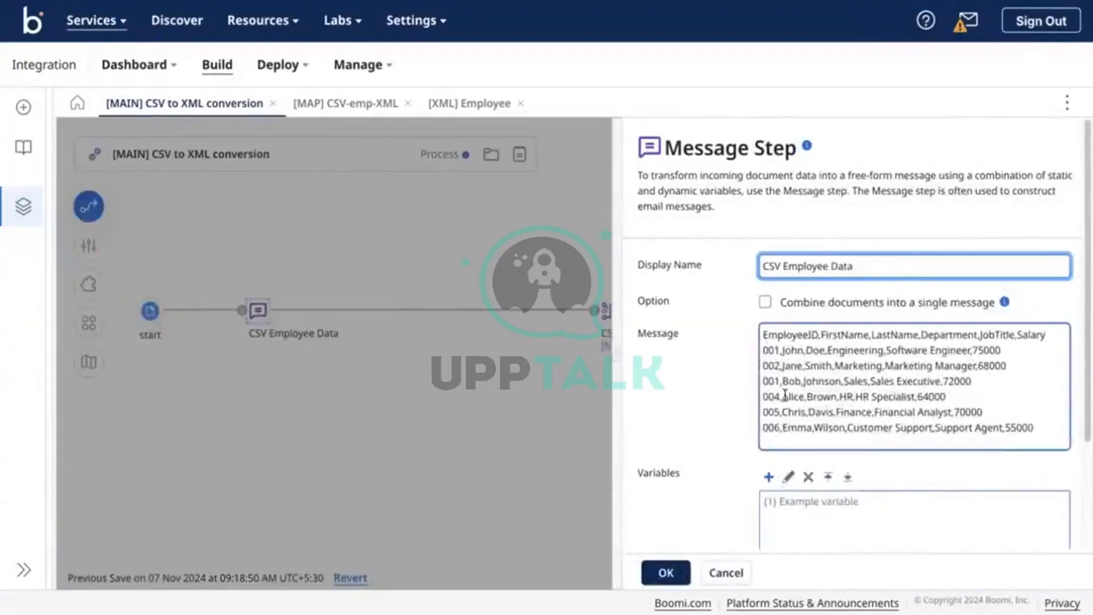
pyautogui.scroll(-1, 797, 387)
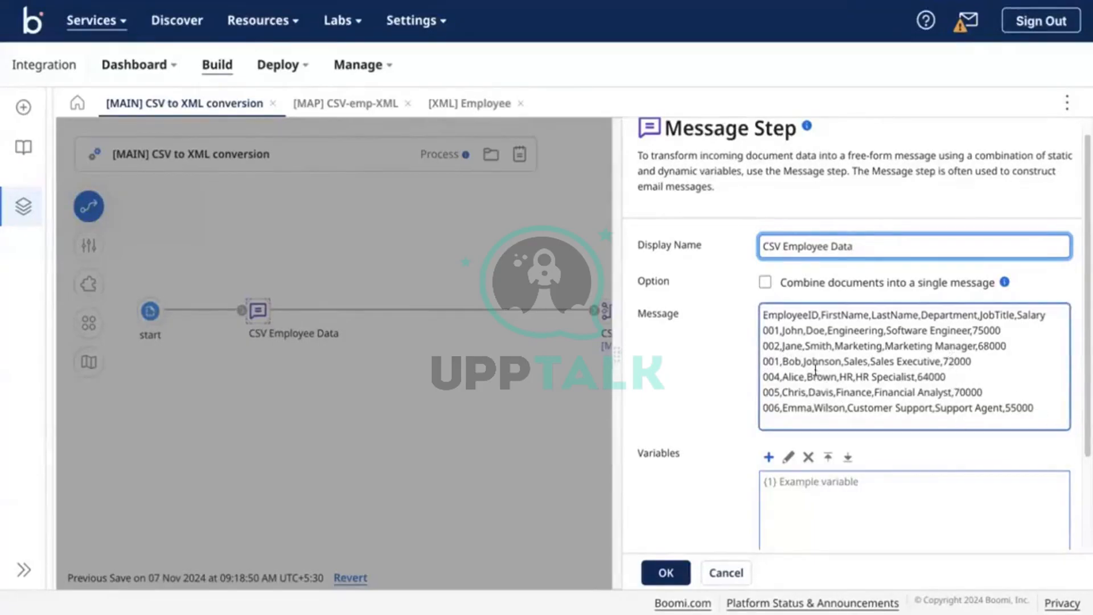
pyautogui.click(468, 410)
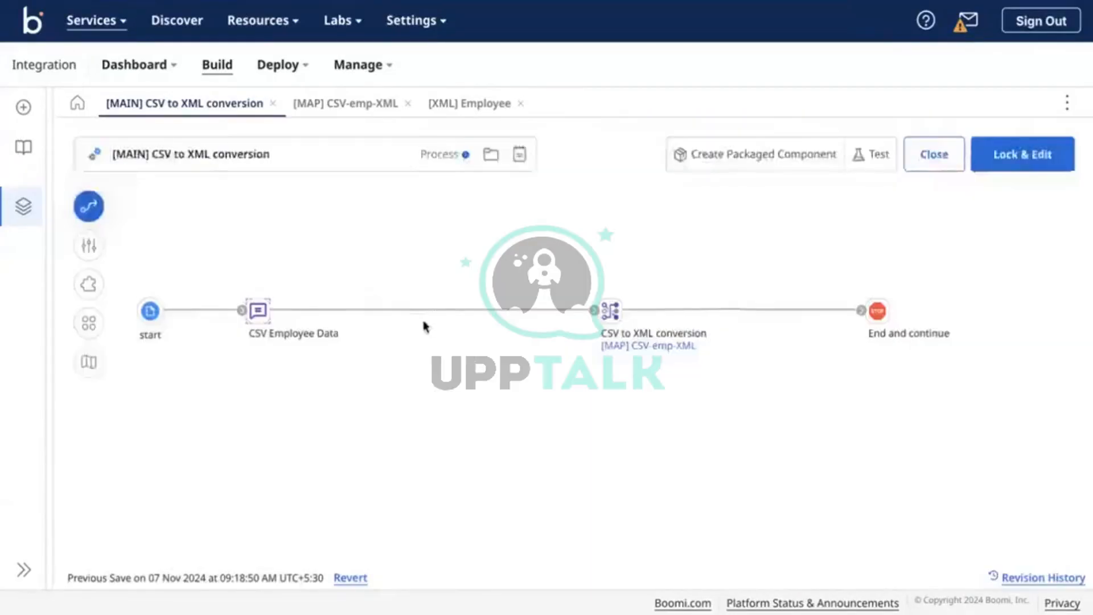
# Find the Decision step and place it between CSV Employee Data and the CSV to XML conversion map, without configuring it.
pyautogui.click(88, 206)
pyautogui.click(217, 272)
pyautogui.click(287, 225)
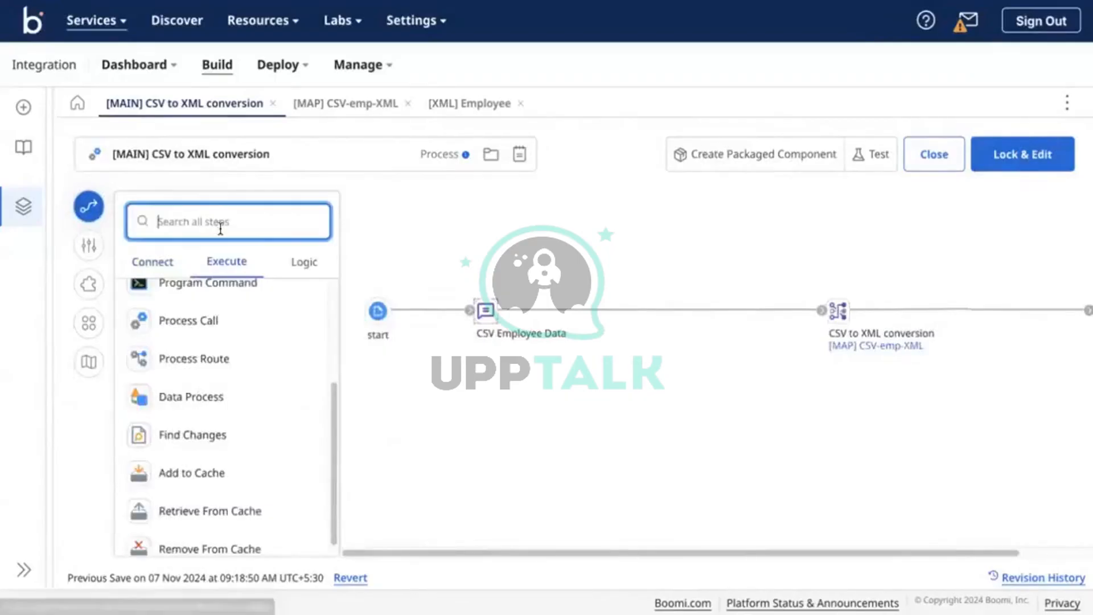
pyautogui.write('e')
pyautogui.press('BackSpace')
pyautogui.write('deci')
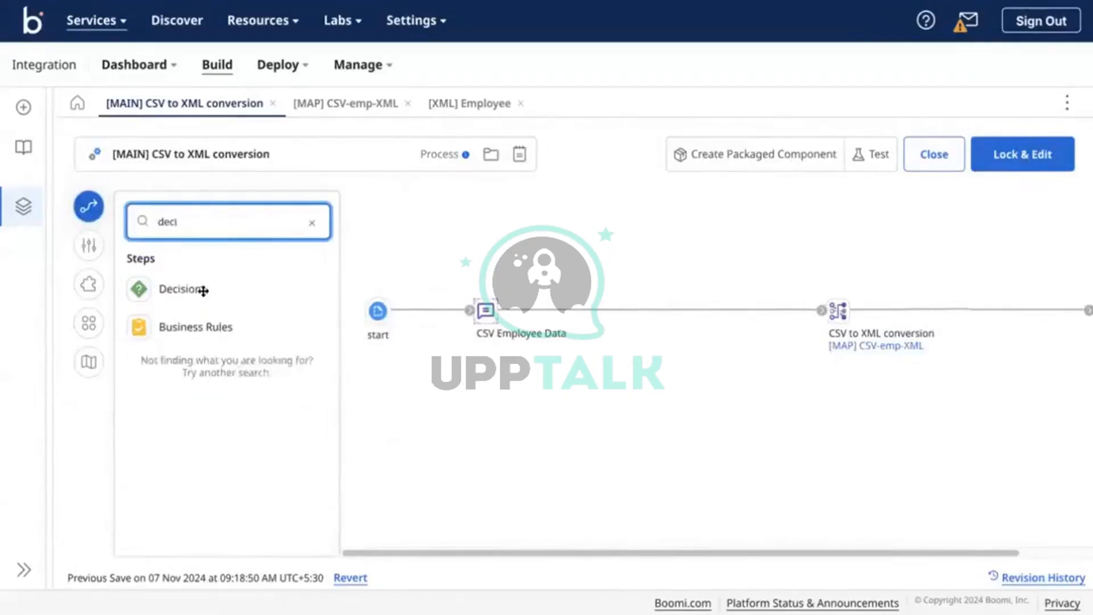
pyautogui.moveTo(203, 291); pyautogui.dragTo(695, 311)
pyautogui.click(710, 572)
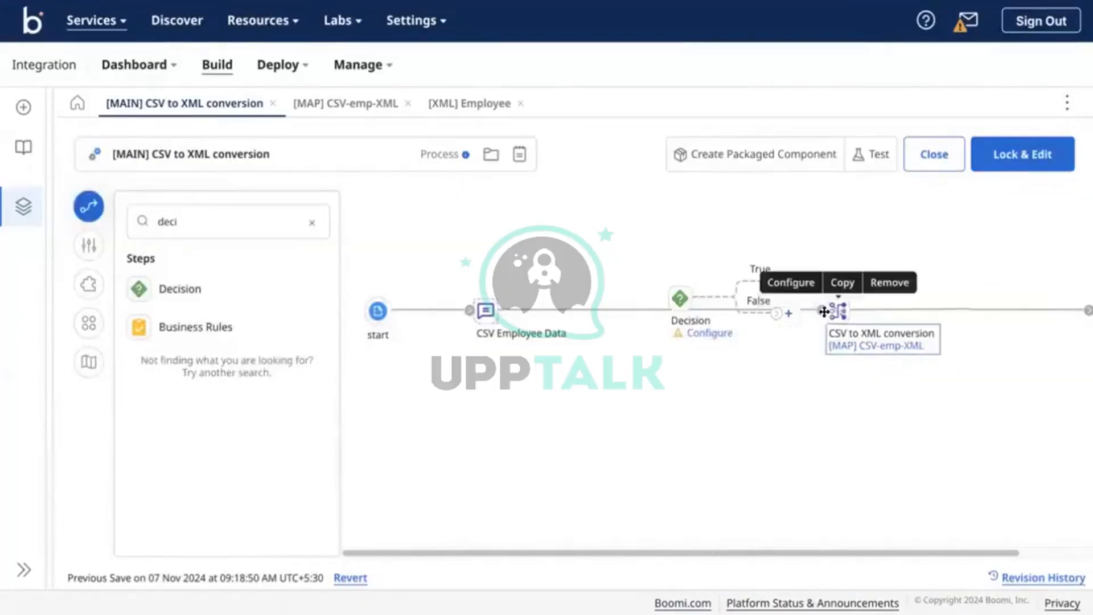
# Route the Decision's True branch to the CSV to XML conversion map and end its False branch with a Stop step.
pyautogui.moveTo(822, 310); pyautogui.dragTo(682, 314)
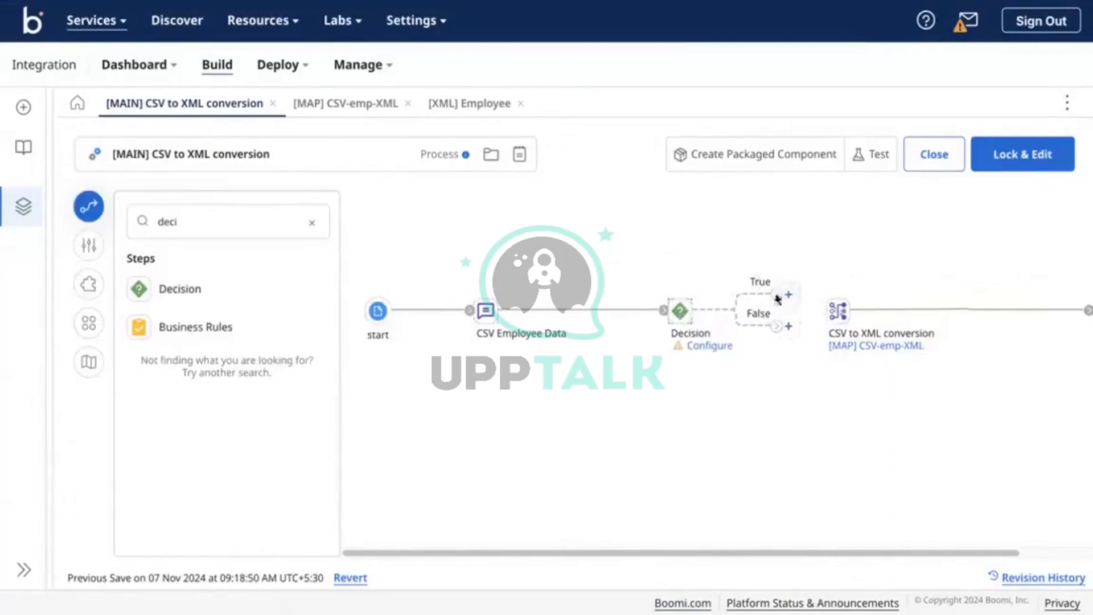
pyautogui.moveTo(778, 298); pyautogui.dragTo(835, 404)
pyautogui.click(205, 215)
pyautogui.doubleClick(205, 214)
pyautogui.write('st')
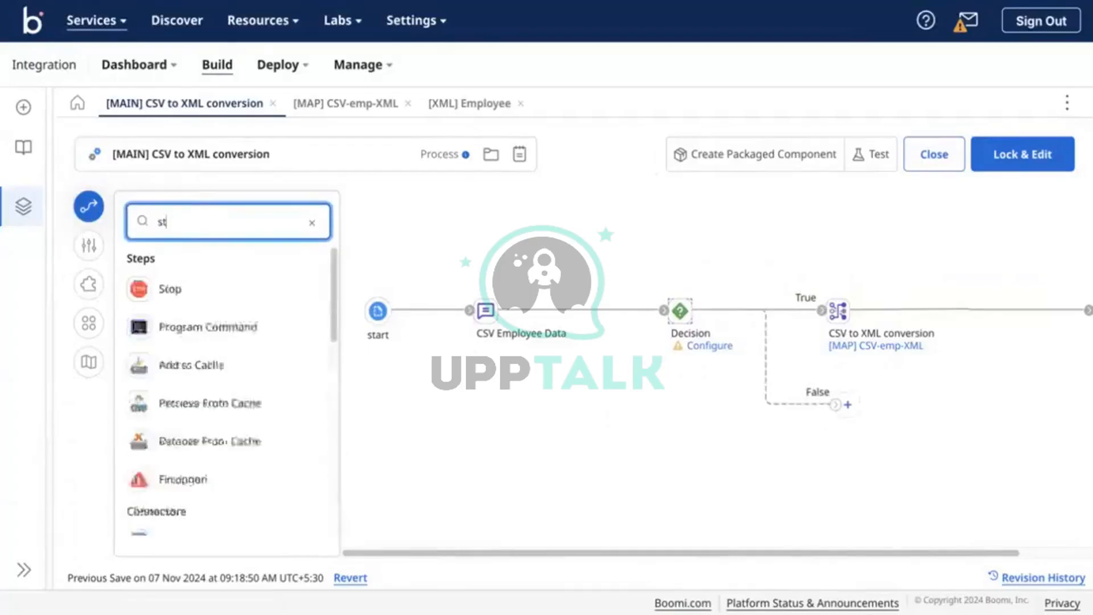
pyautogui.write('op')
pyautogui.moveTo(149, 288); pyautogui.dragTo(769, 411)
pyautogui.click(710, 571)
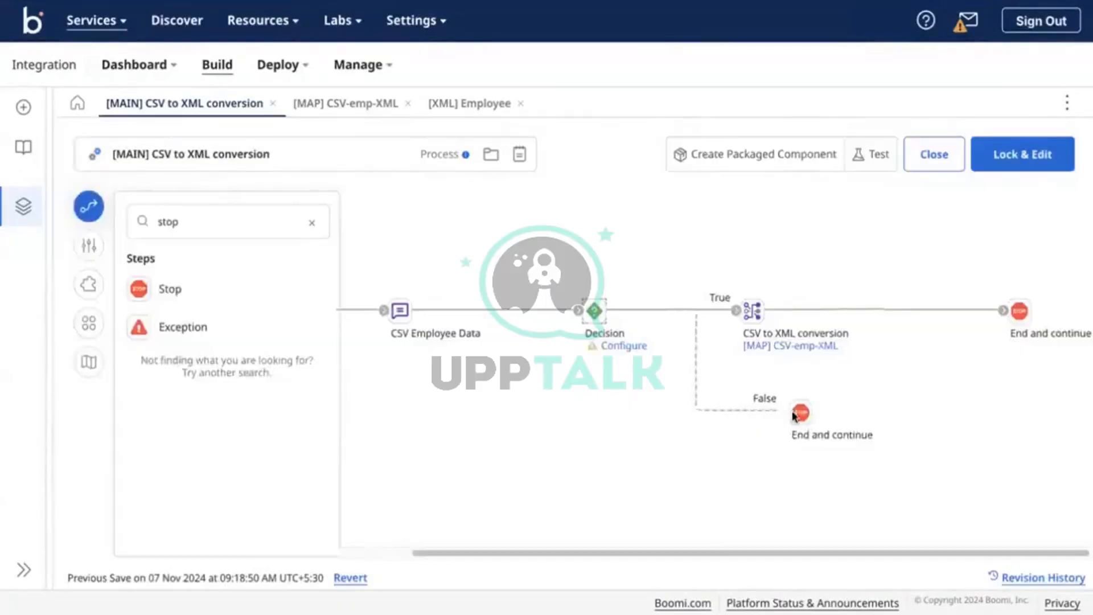
# Open the Decision step's configuration and give it the display name "check salary".
pyautogui.click(596, 305)
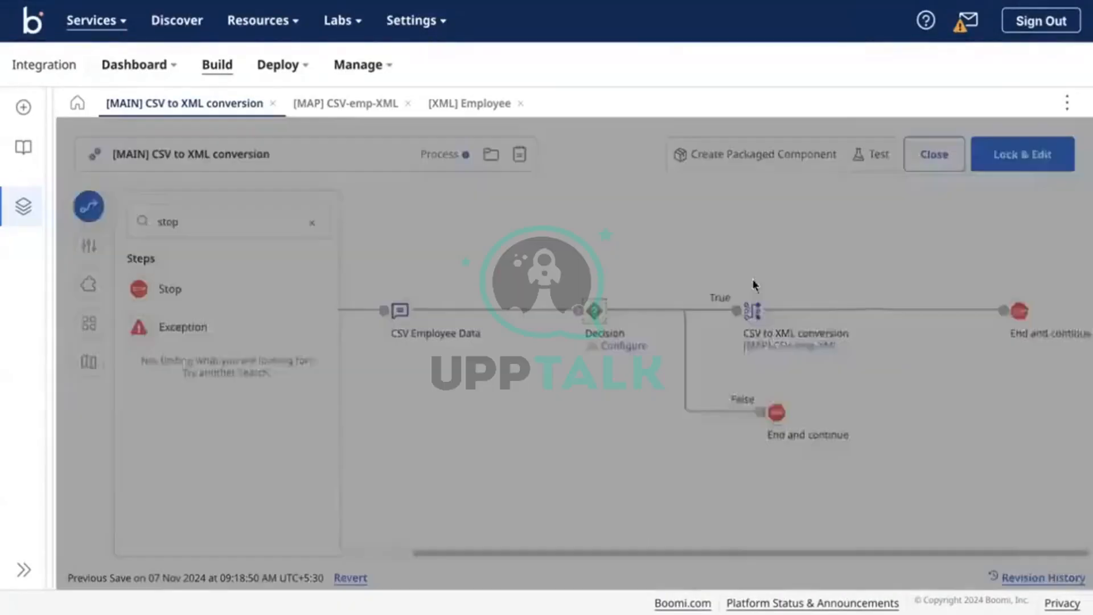
pyautogui.write('check')
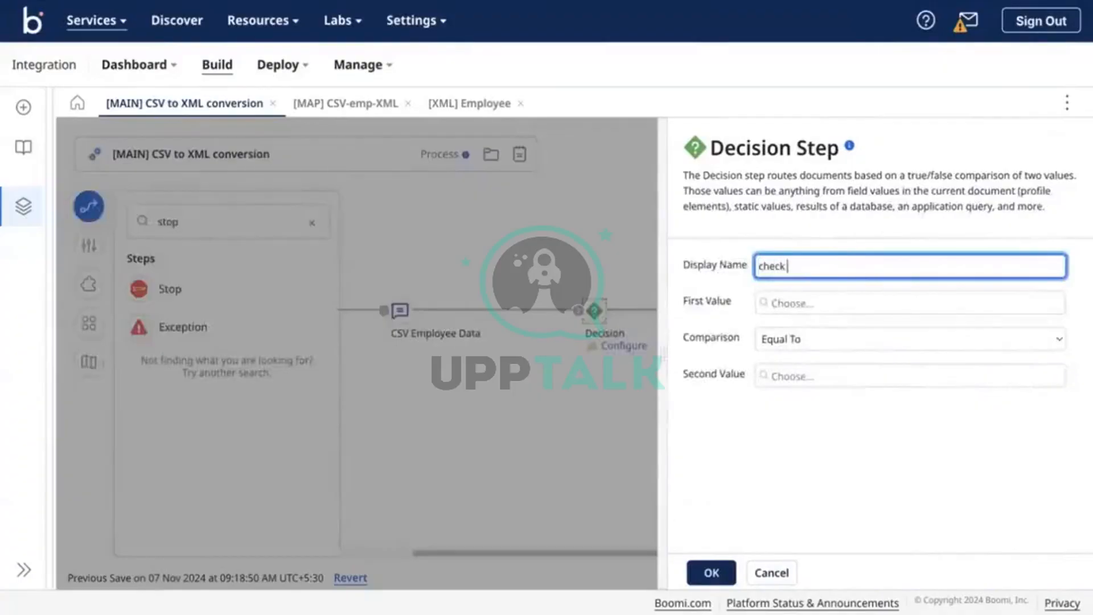
pyautogui.write(' salary')
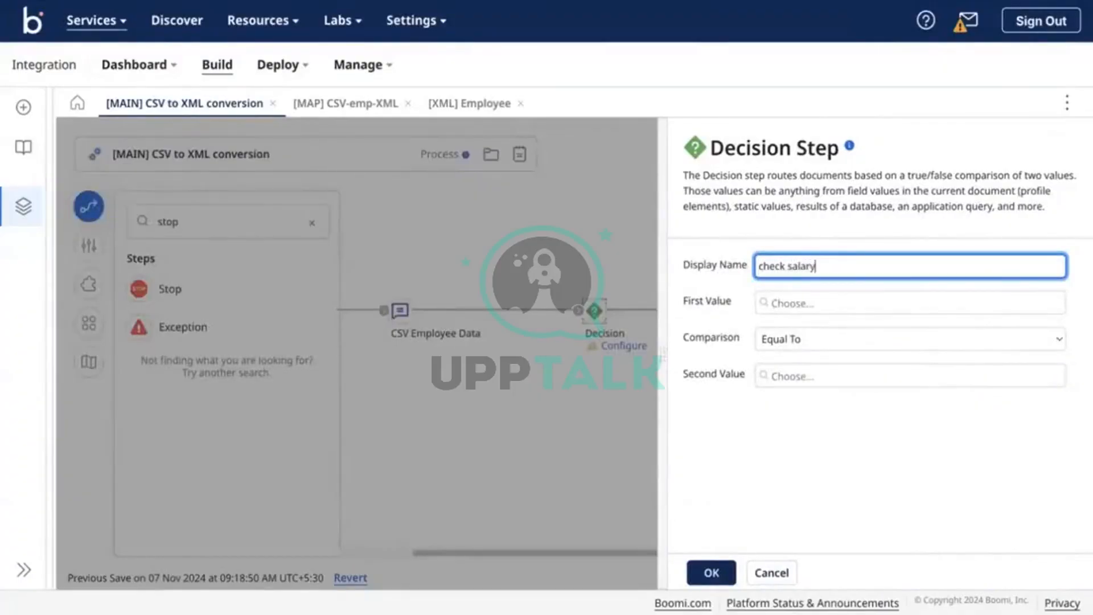
# Define the Decision's first value as a Profile Element from the Flat File profile [CSV] Employee.
pyautogui.click(818, 304)
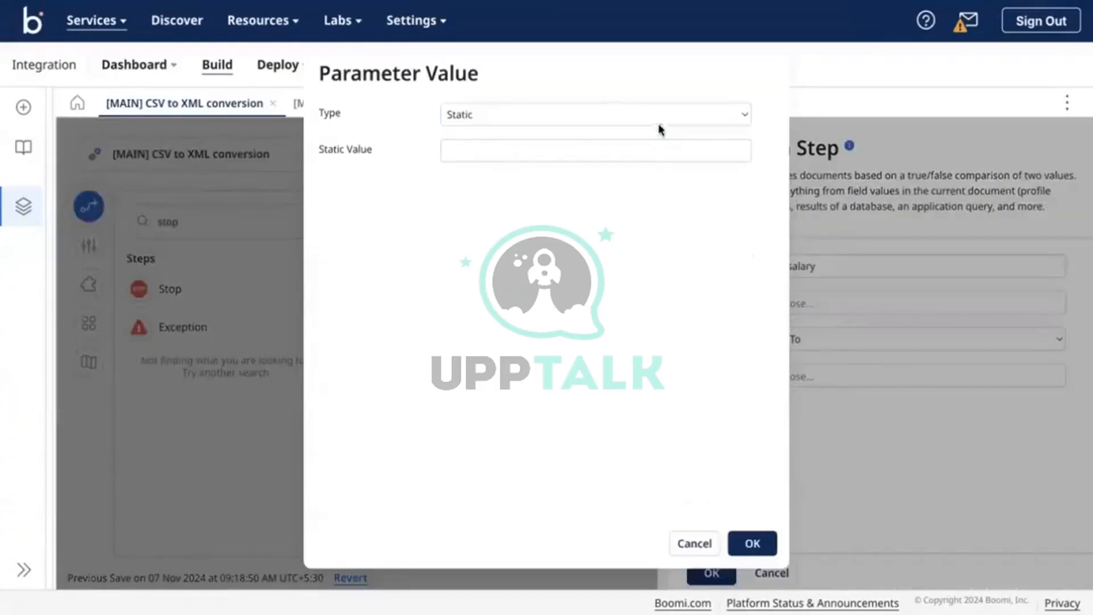
pyautogui.click(694, 543)
pyautogui.click(792, 307)
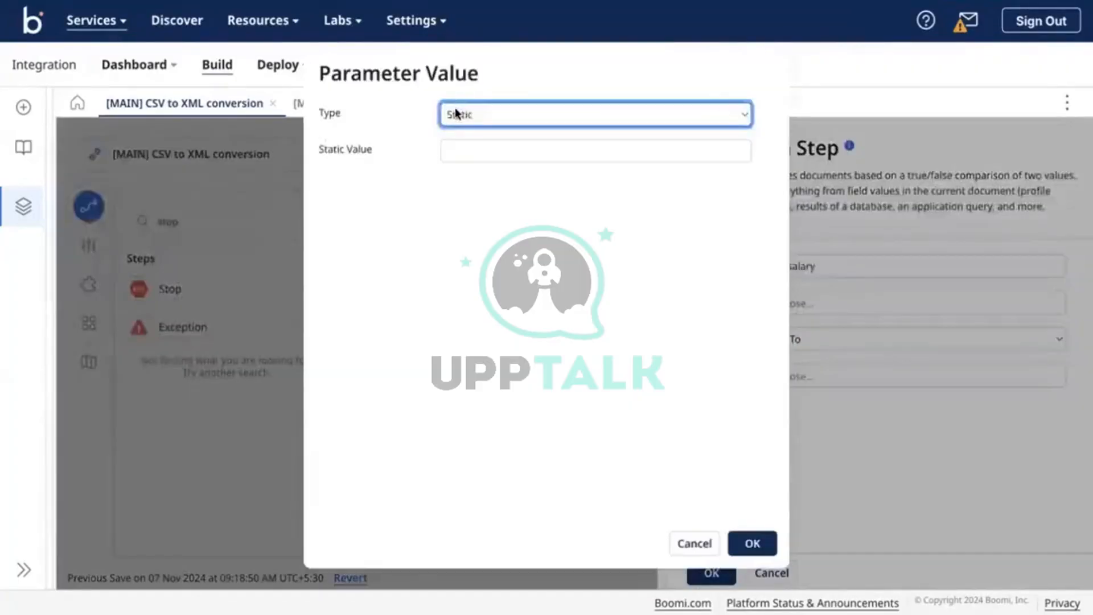
pyautogui.click(455, 108)
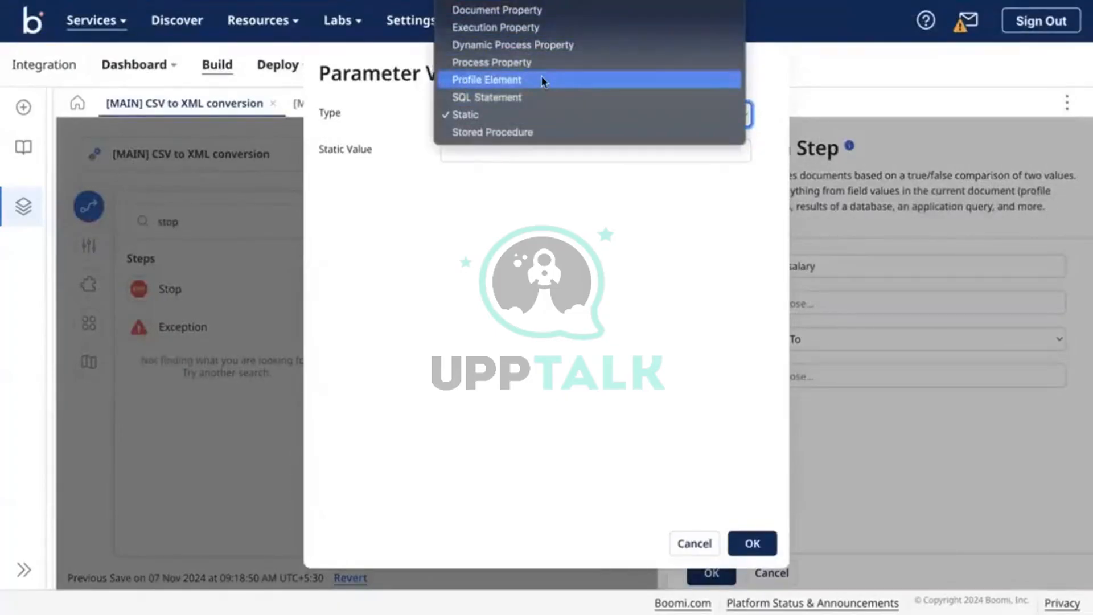
pyautogui.click(518, 80)
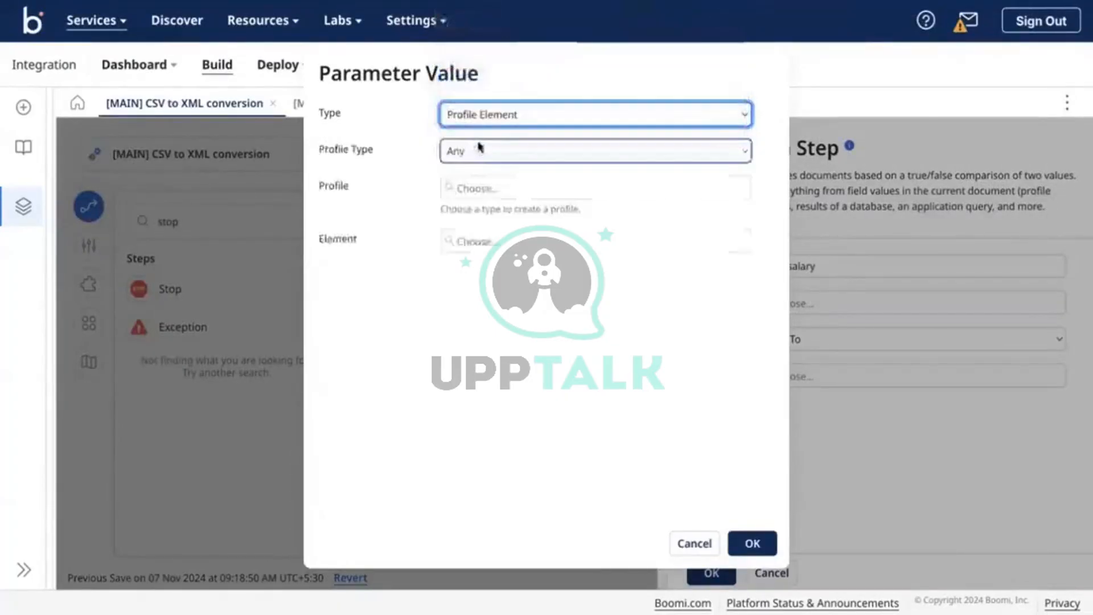
pyautogui.click(490, 157)
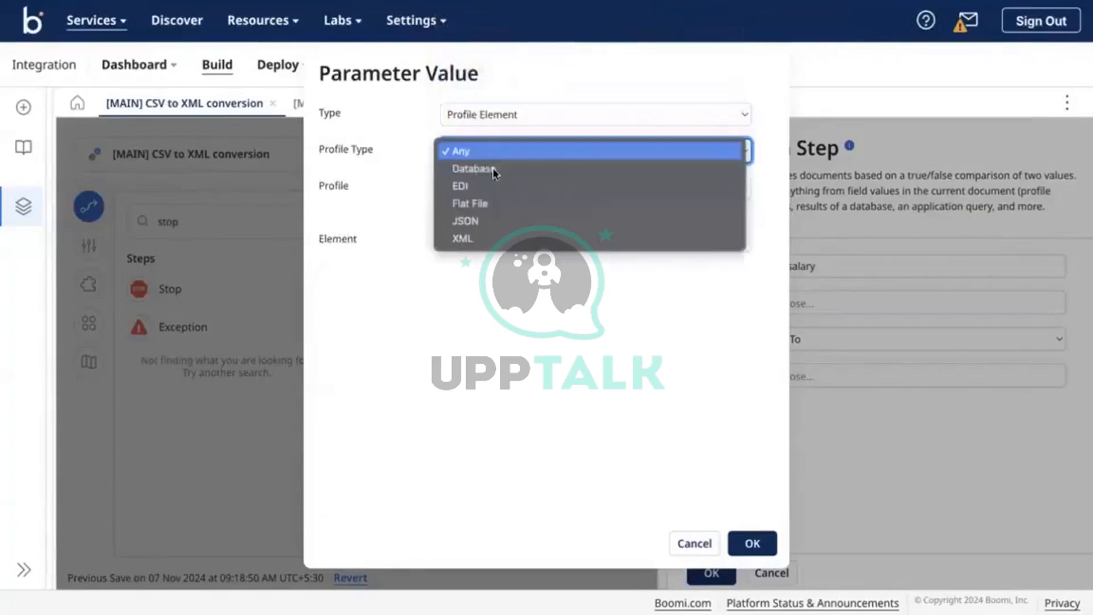
pyautogui.click(491, 203)
pyautogui.click(483, 195)
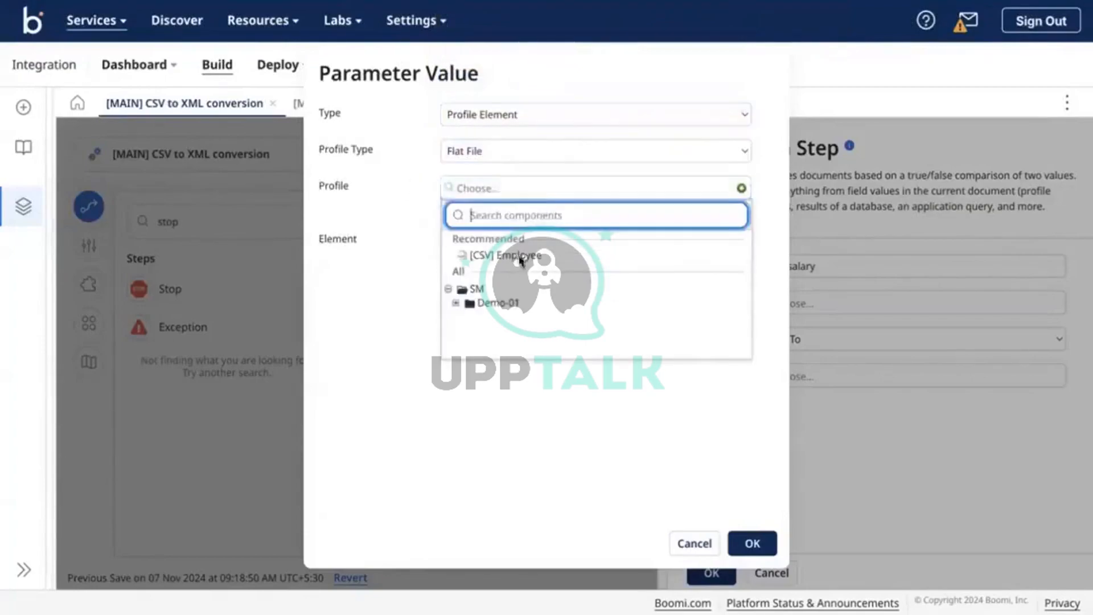
pyautogui.click(504, 256)
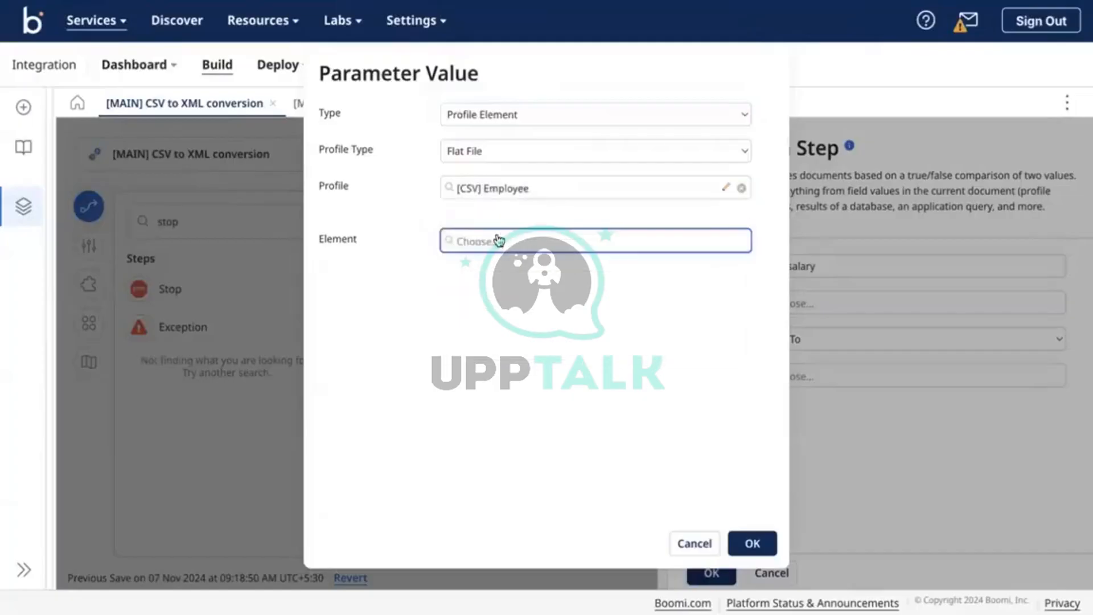
# Choose the Salary element from the profile's record and confirm the first value.
pyautogui.click(501, 240)
pyautogui.click(469, 329)
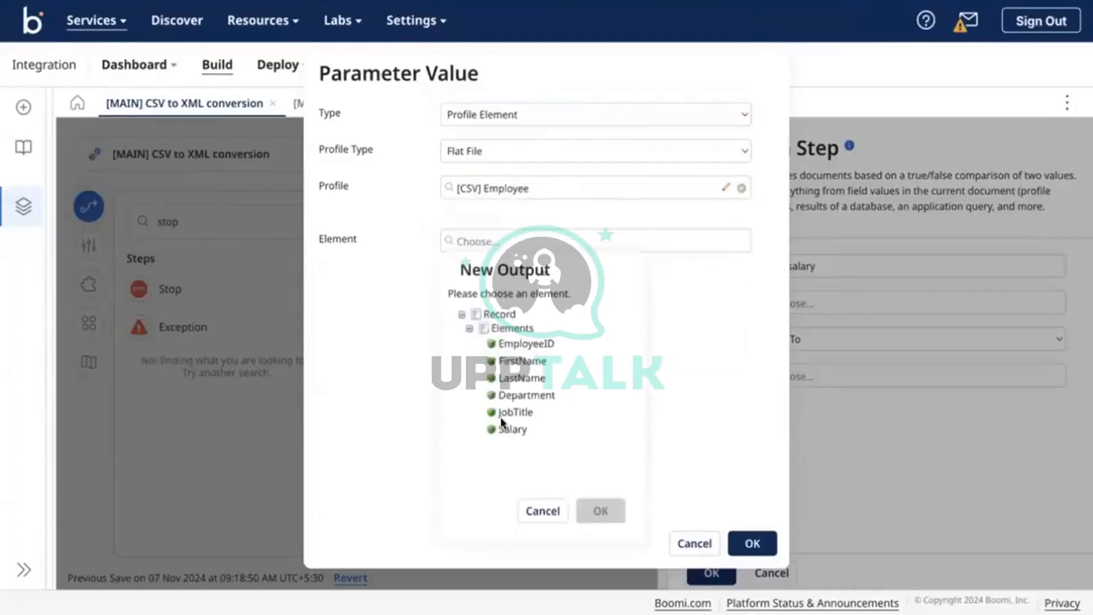
pyautogui.click(508, 431)
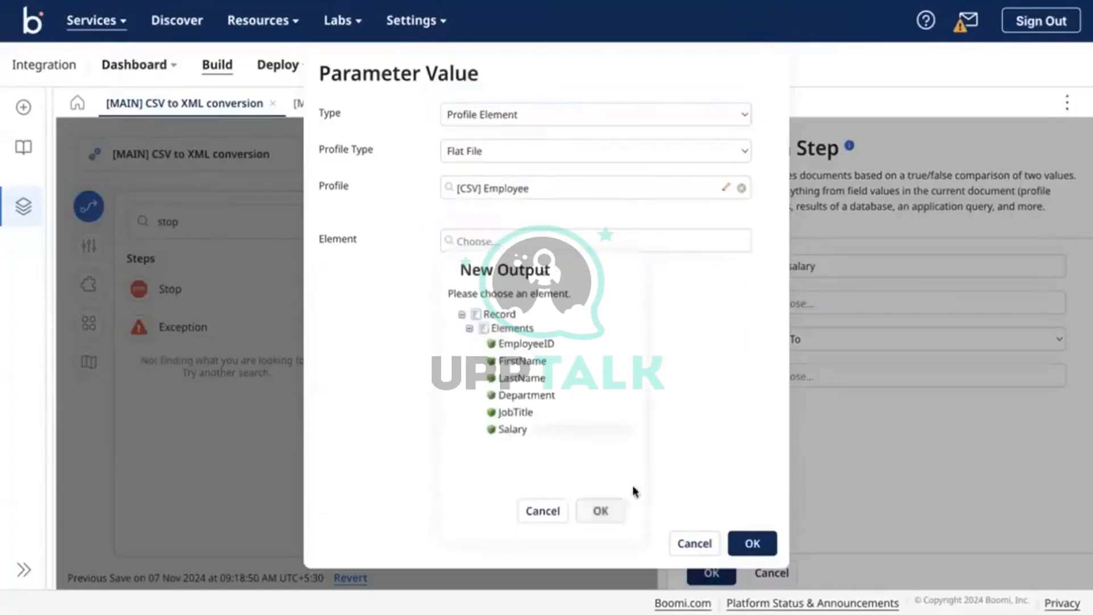
pyautogui.click(603, 511)
pyautogui.click(742, 539)
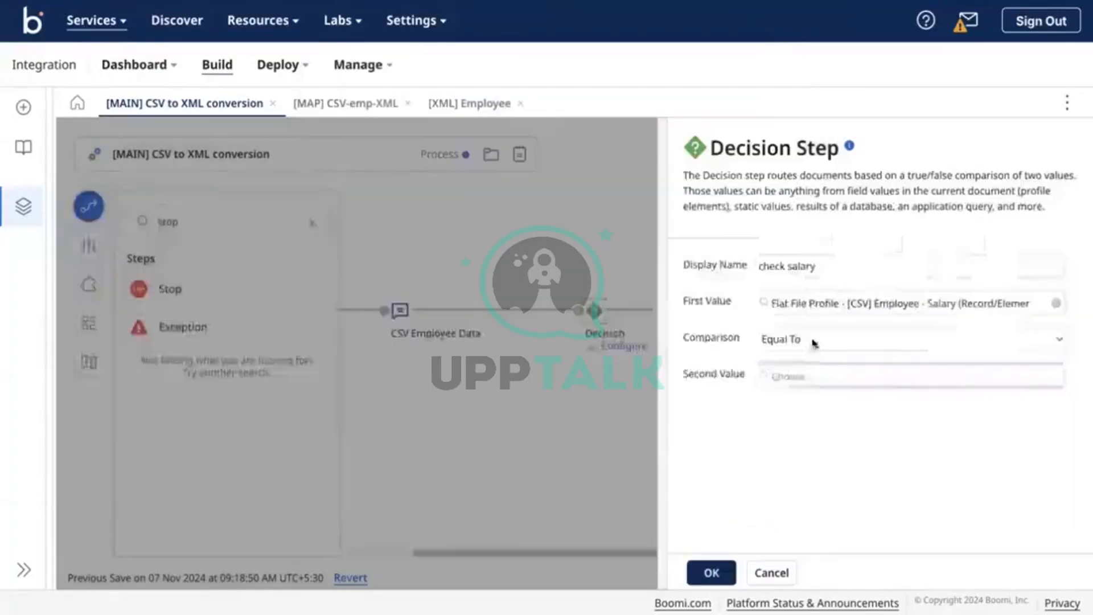
# Set the Decision's comparison to Greater Than and its second value to a static value of 70000.
pyautogui.click(814, 340)
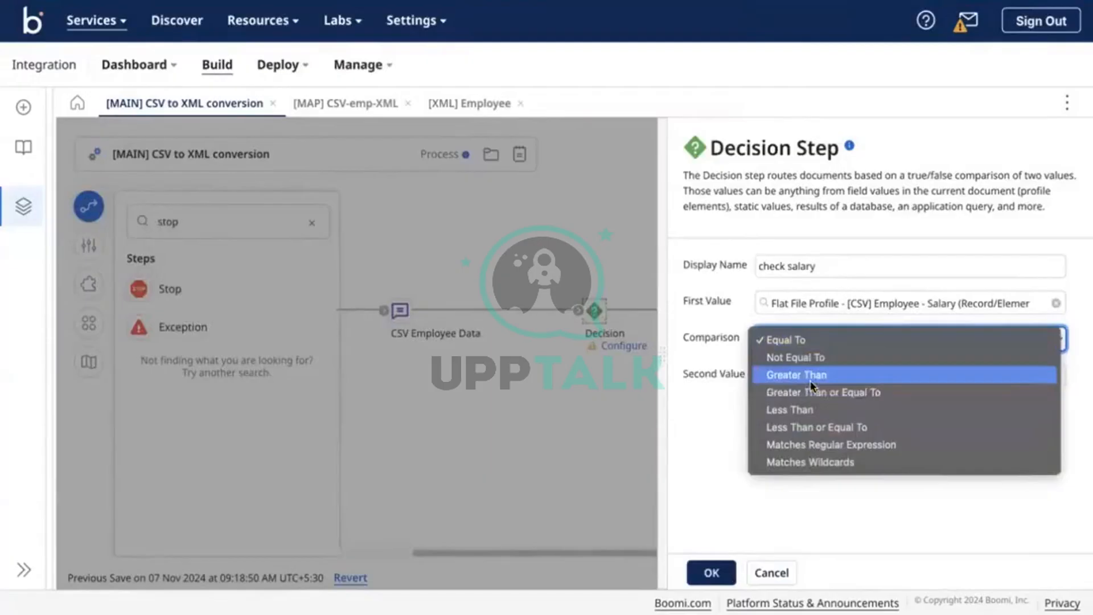
pyautogui.click(808, 375)
pyautogui.click(812, 377)
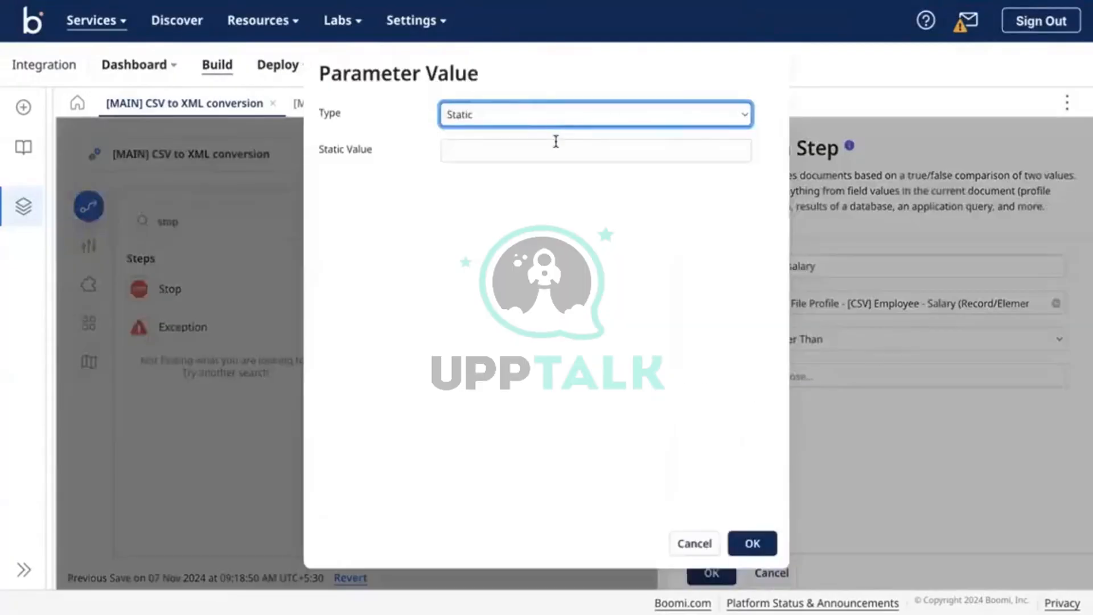
pyautogui.click(556, 141)
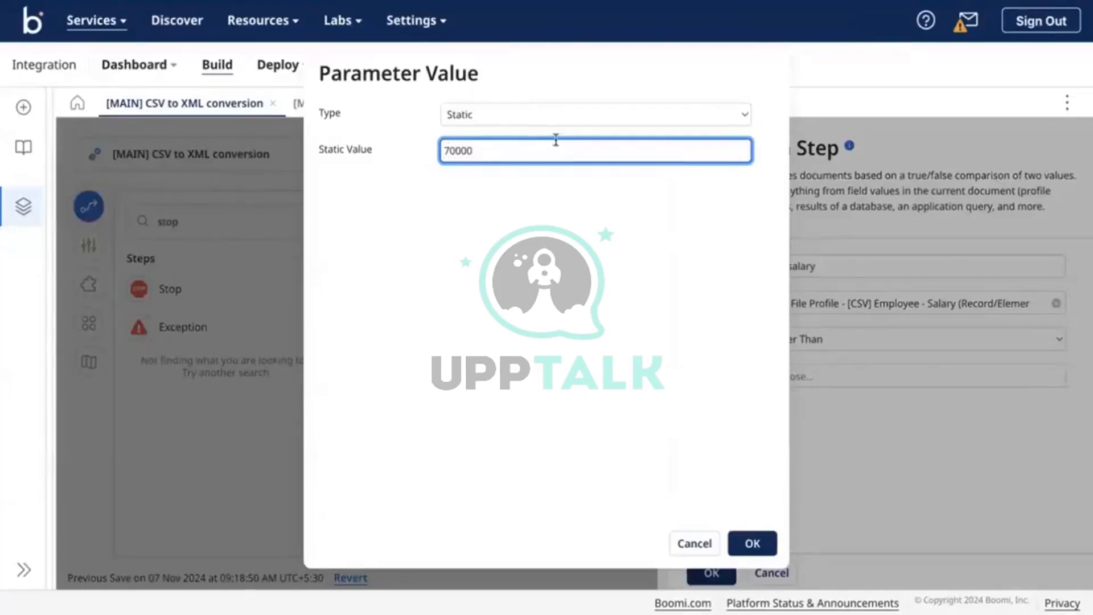
pyautogui.click(750, 541)
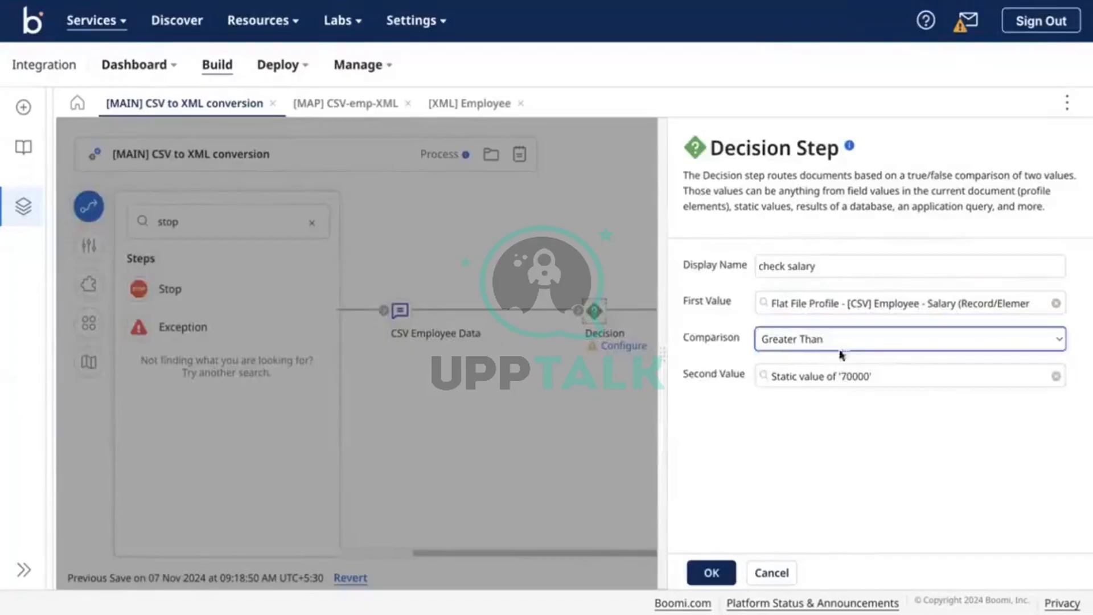
# Confirm the Decision step's configuration and save the CSV to XML conversion process.
pyautogui.click(691, 574)
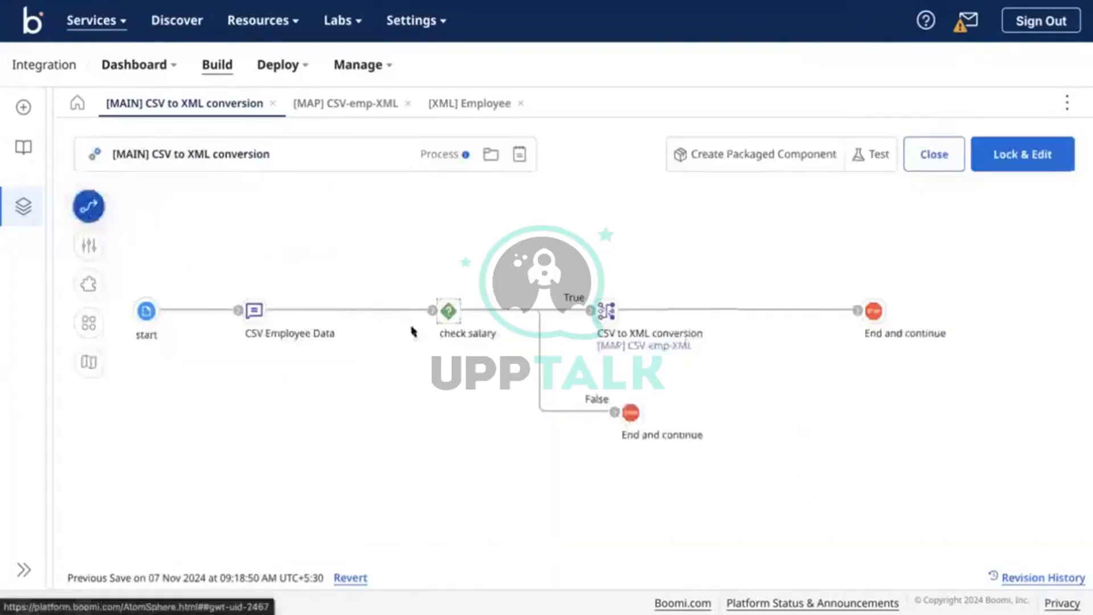
pyautogui.click(1022, 166)
pyautogui.click(1029, 164)
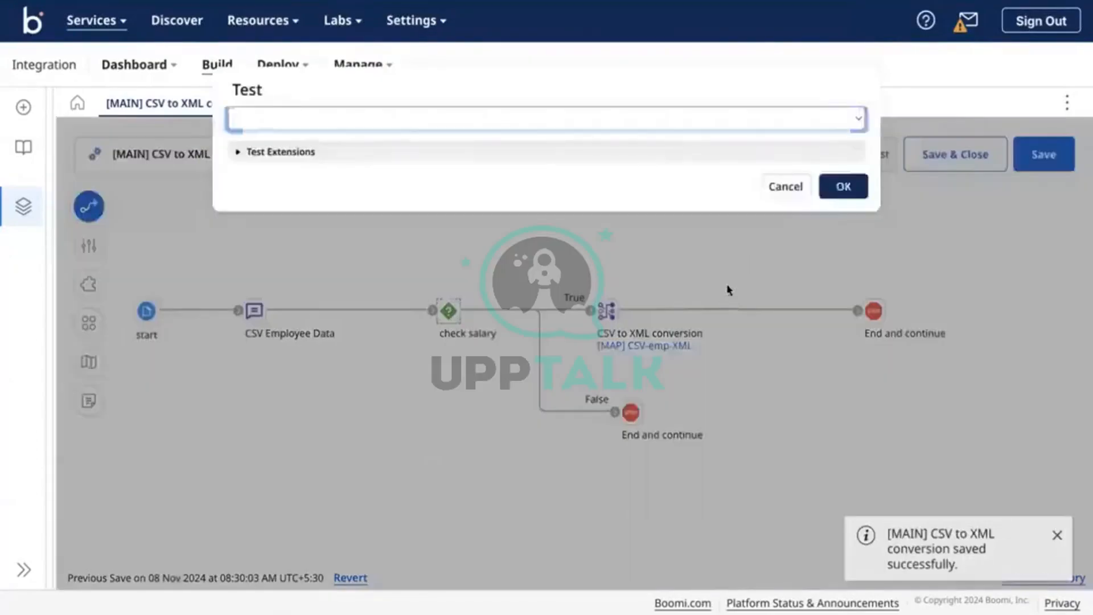
# Run a test of the process on the Test-DV Atom.
pyautogui.click(866, 153)
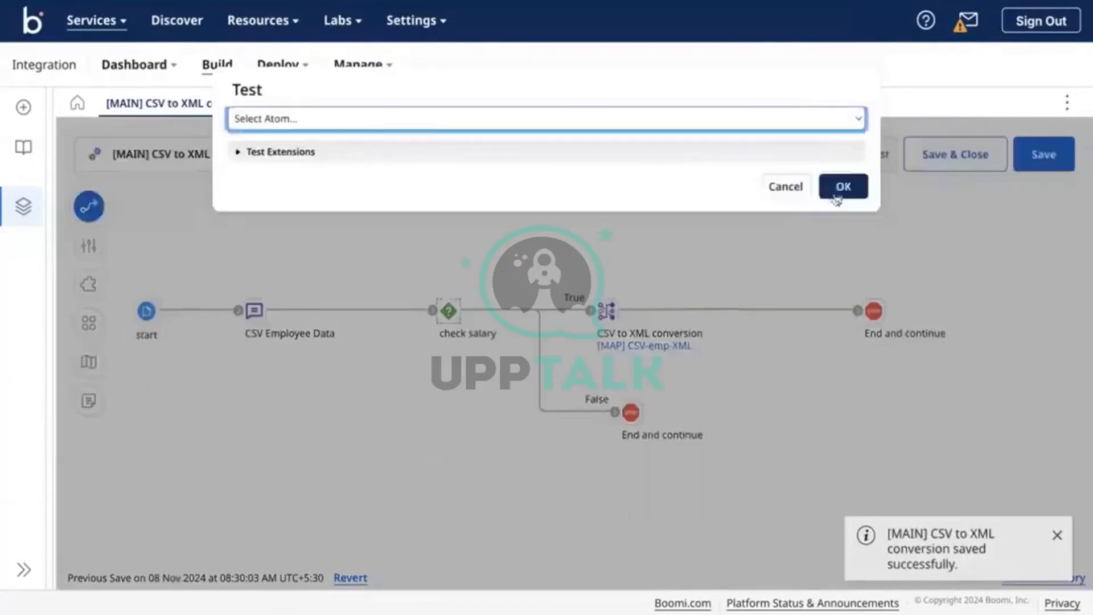
pyautogui.click(807, 128)
pyautogui.click(740, 210)
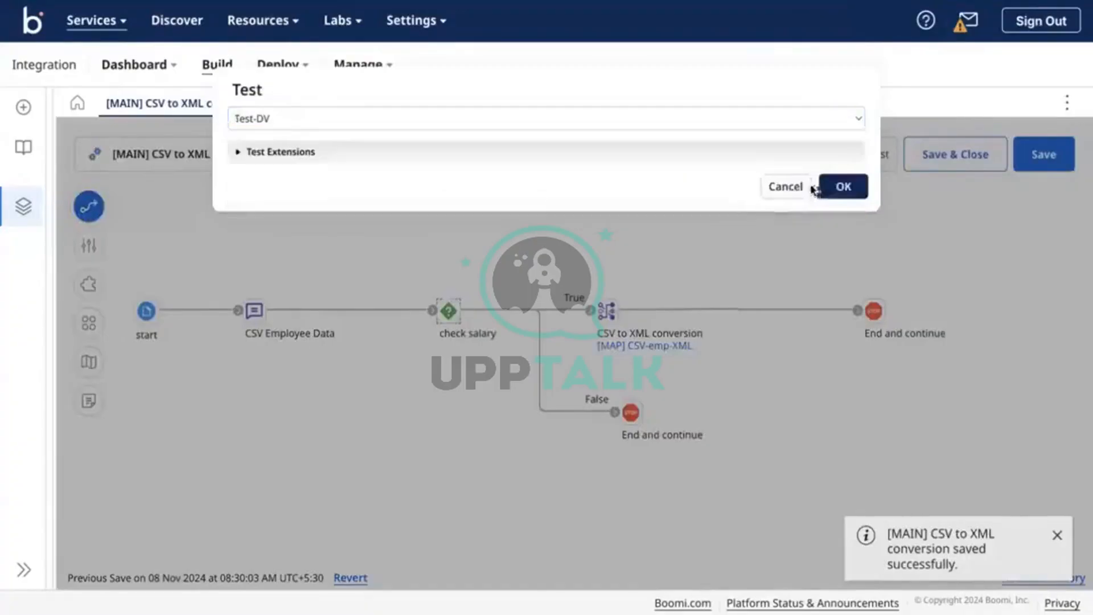
pyautogui.click(835, 187)
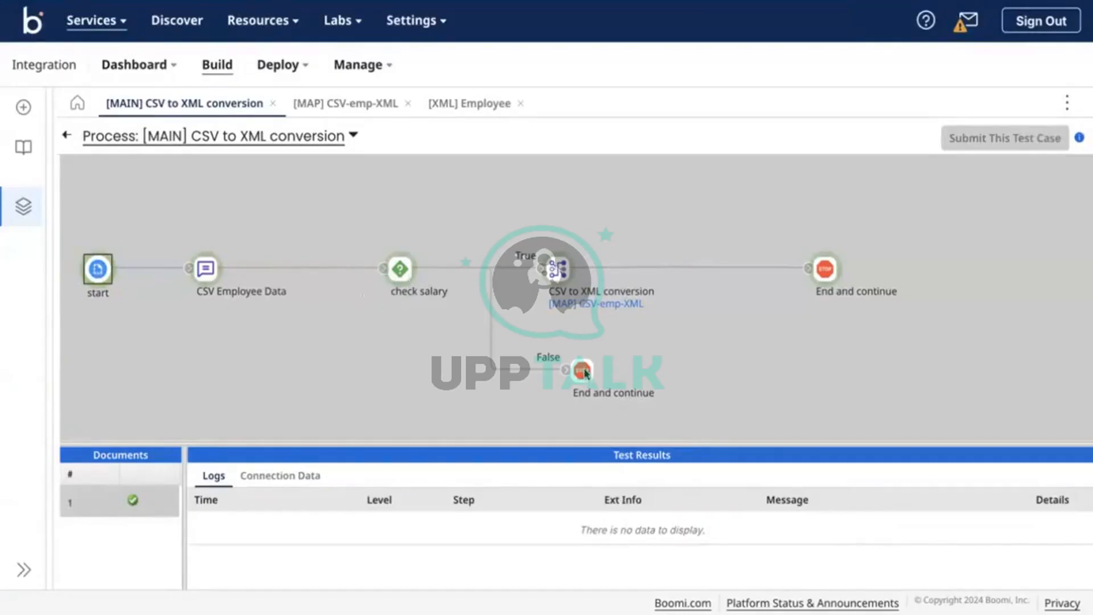
# View the source document of the check salary step in the test results and check its salary values.
pyautogui.click(401, 271)
pyautogui.click(296, 476)
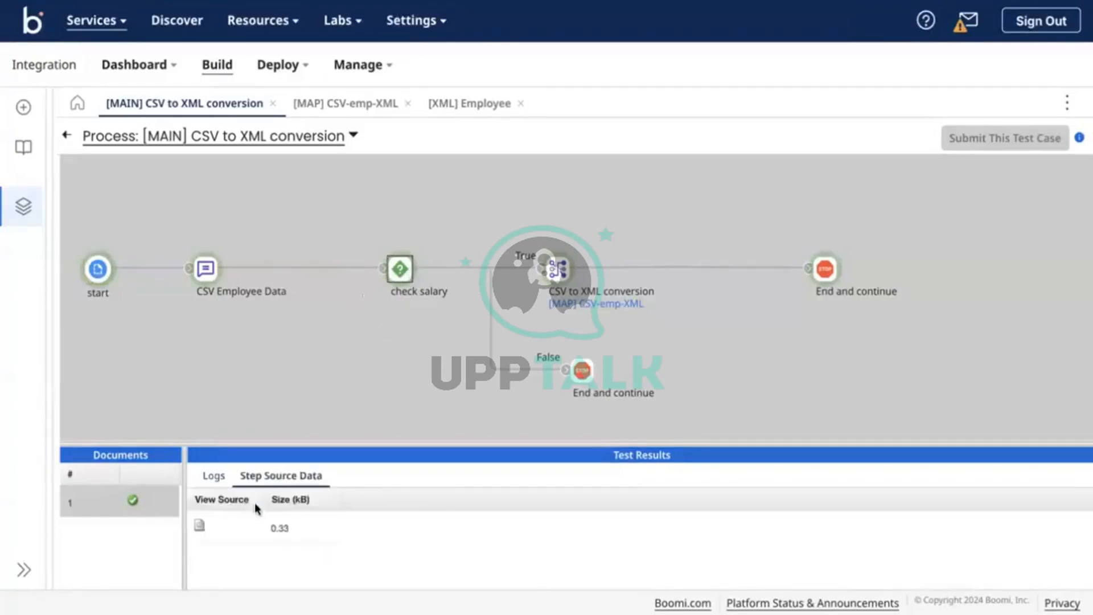
pyautogui.click(203, 525)
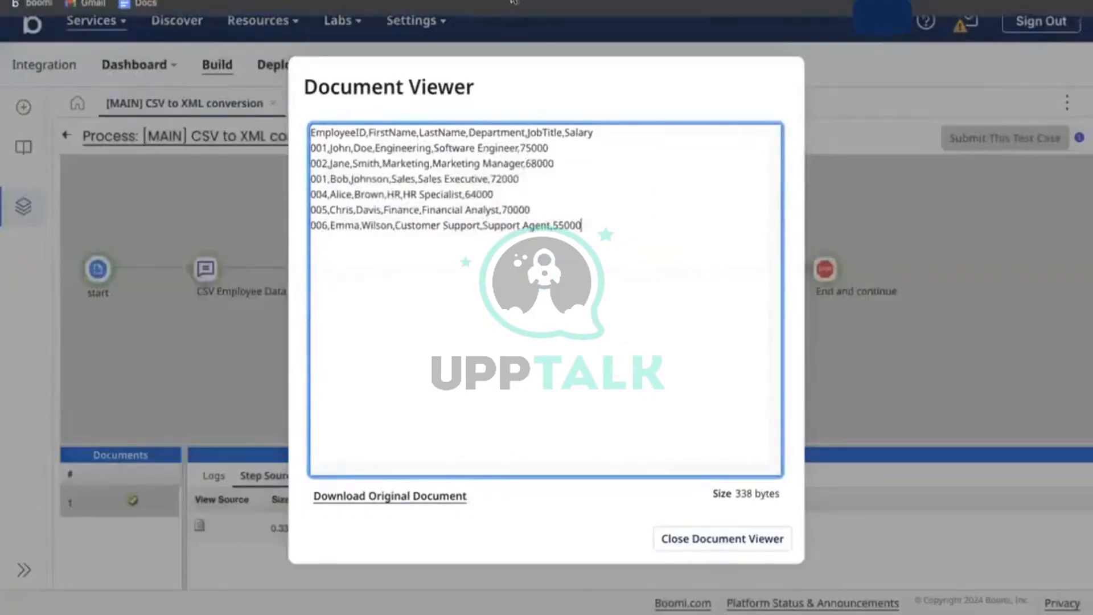
pyautogui.doubleClick(537, 164)
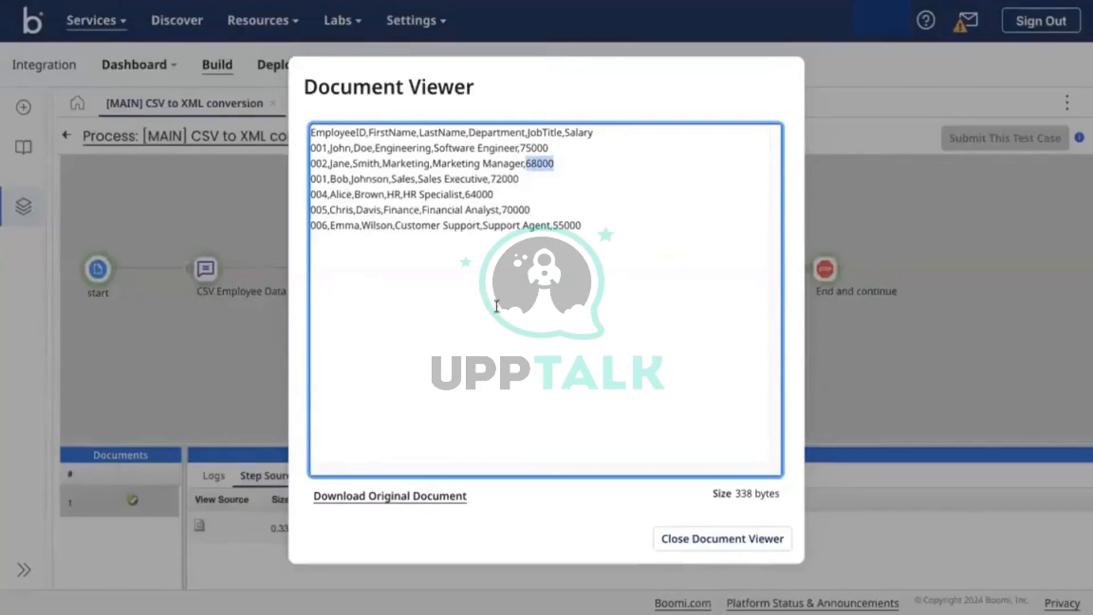
pyautogui.click(680, 542)
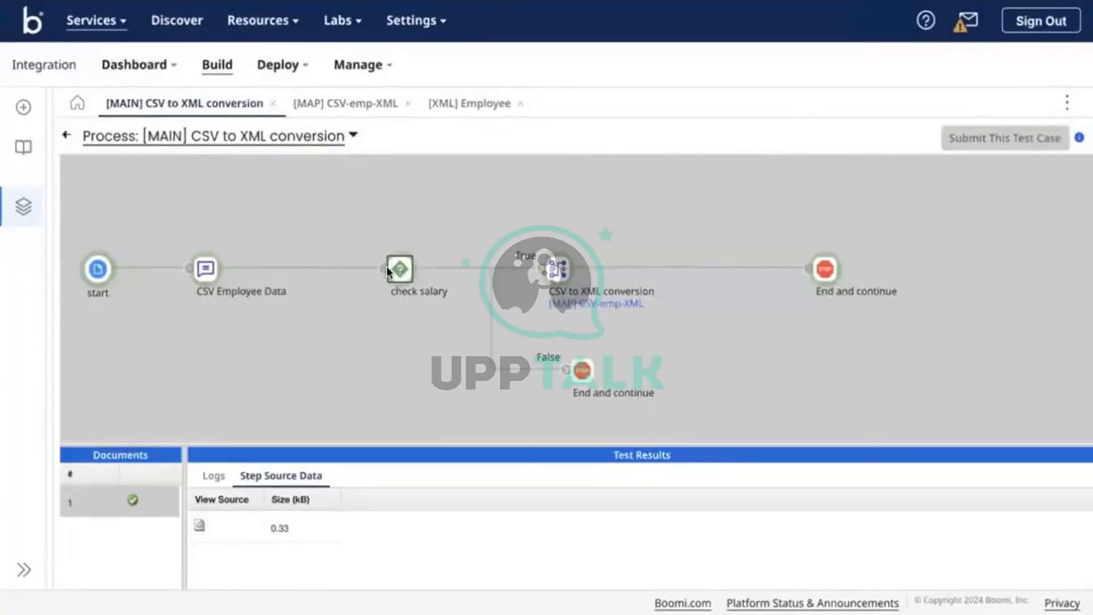
# Reopen the check salary step's source document and compare the first employee record's salary with the remaining records.
pyautogui.moveTo(501, 443); pyautogui.dragTo(490, 419)
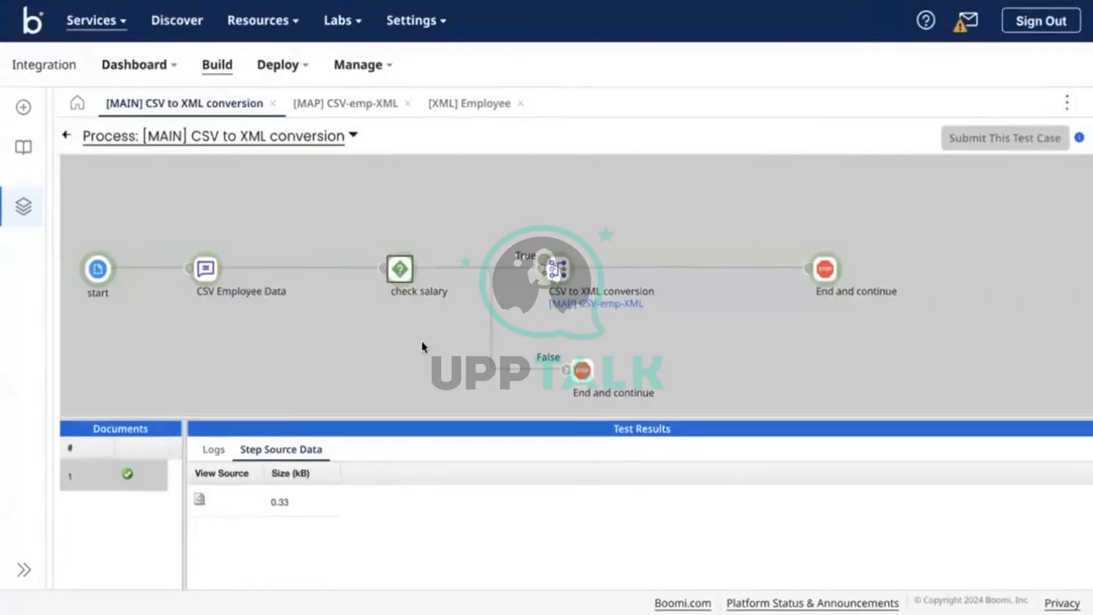
pyautogui.click(199, 499)
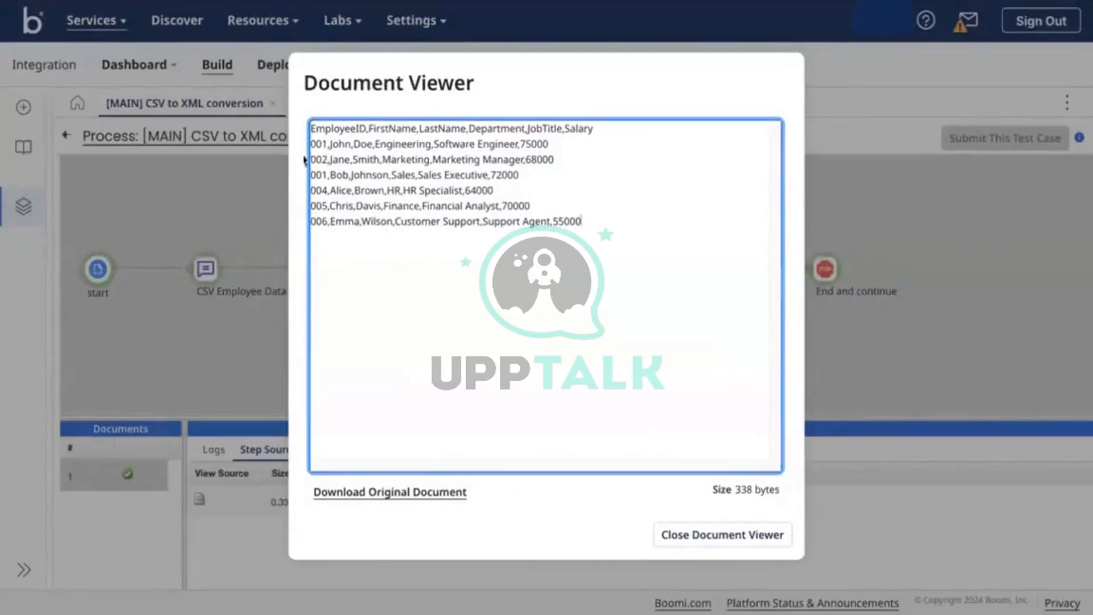
pyautogui.moveTo(310, 143); pyautogui.dragTo(558, 146)
pyautogui.click(559, 147)
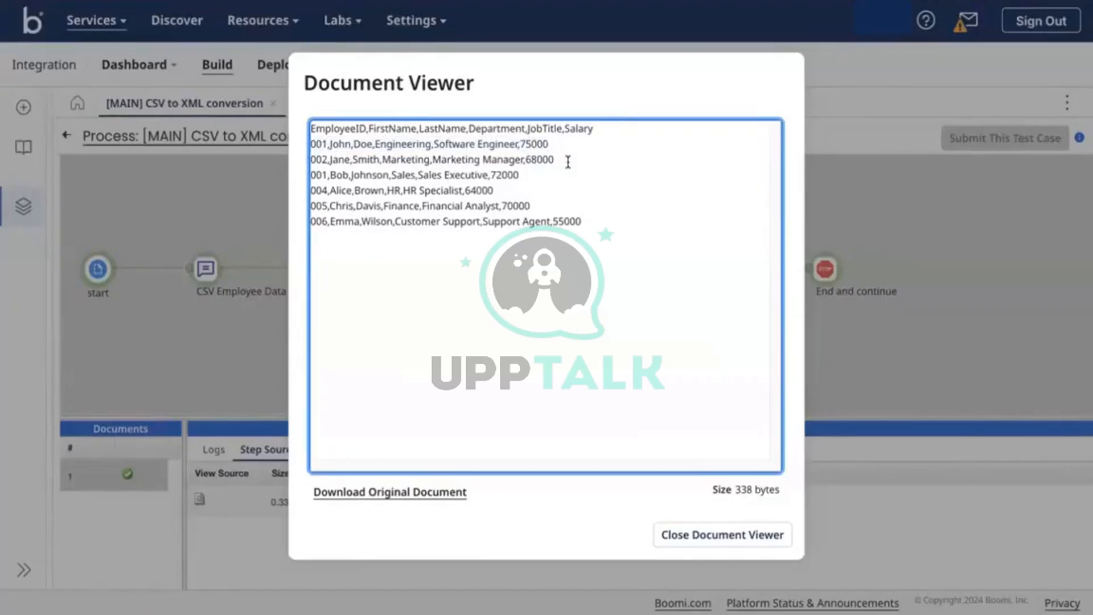
pyautogui.moveTo(585, 222); pyautogui.dragTo(314, 162)
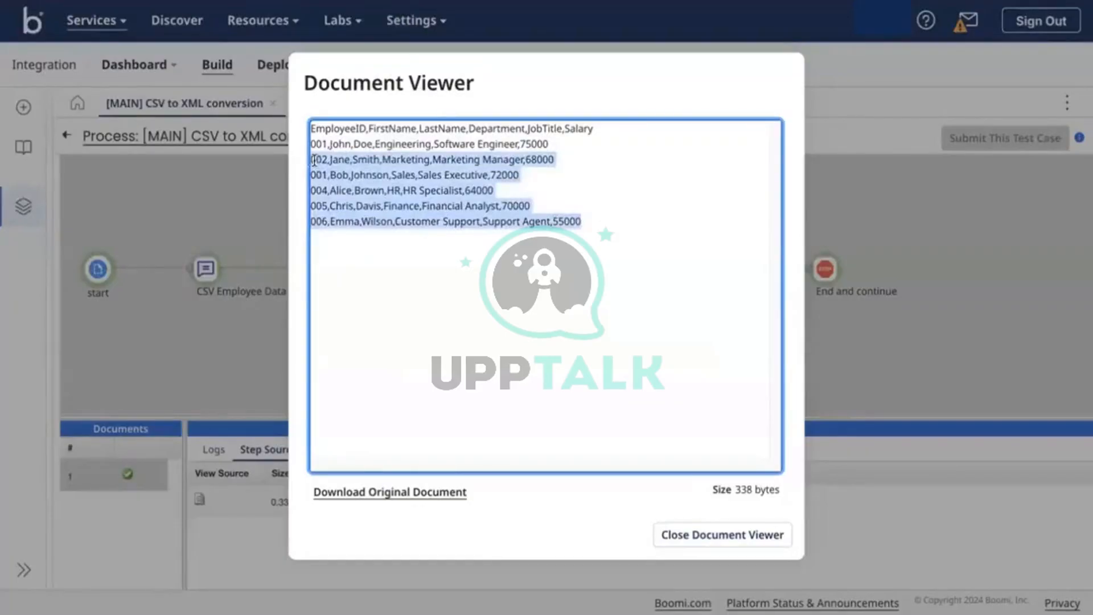
pyautogui.click(571, 199)
pyautogui.moveTo(559, 141); pyautogui.dragTo(339, 146)
pyautogui.click(757, 531)
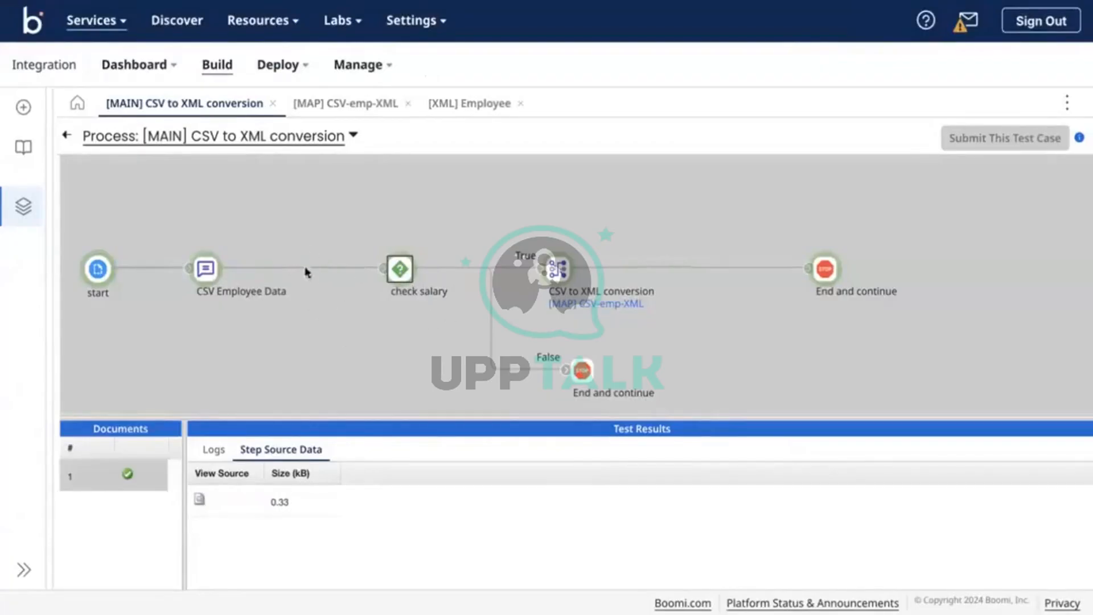
pyautogui.click(199, 500)
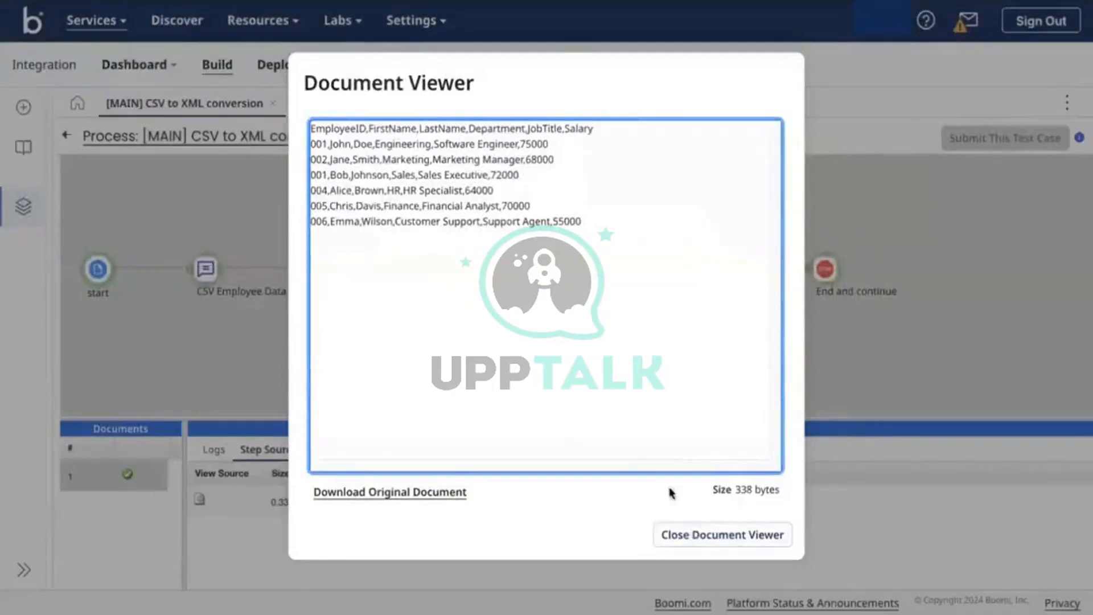
pyautogui.click(690, 527)
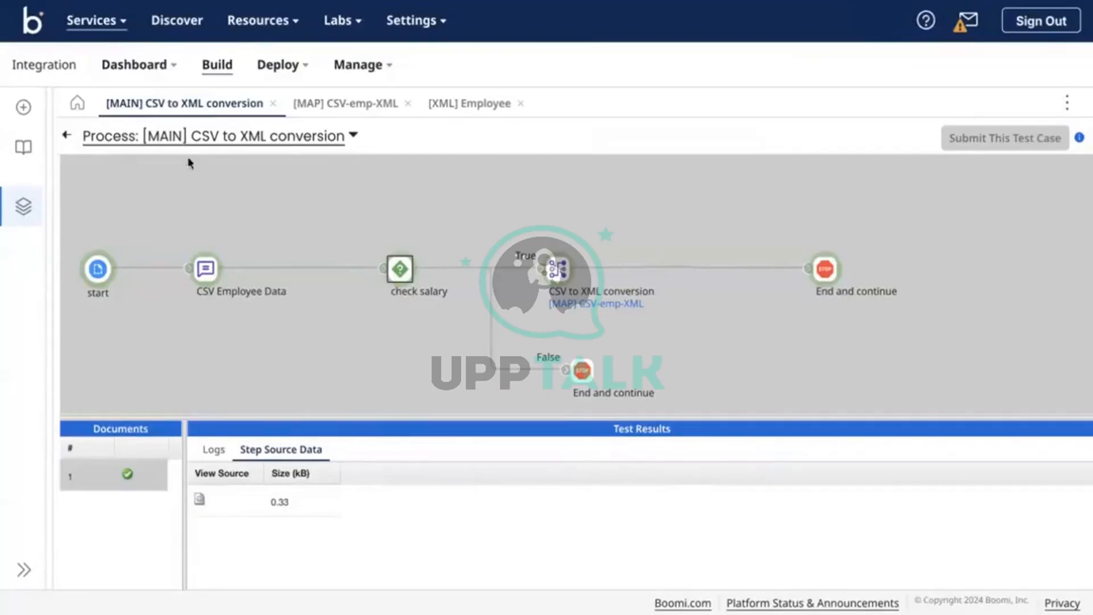
# Return from the test results to the process canvas and search the available steps for "busi" to find Business Rules.
pyautogui.click(66, 136)
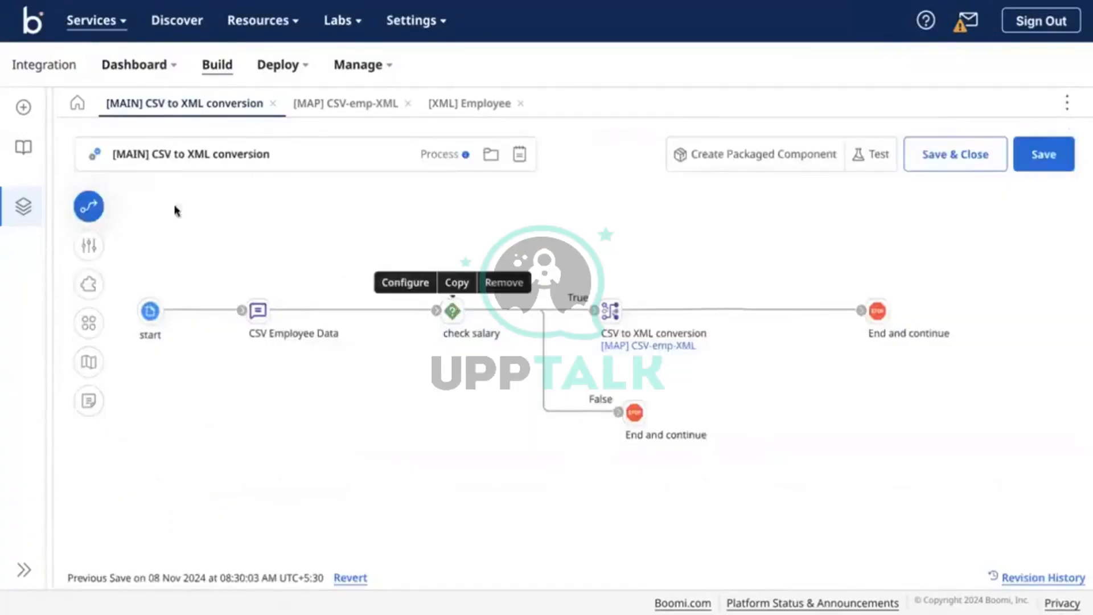
pyautogui.click(88, 206)
pyautogui.doubleClick(175, 220)
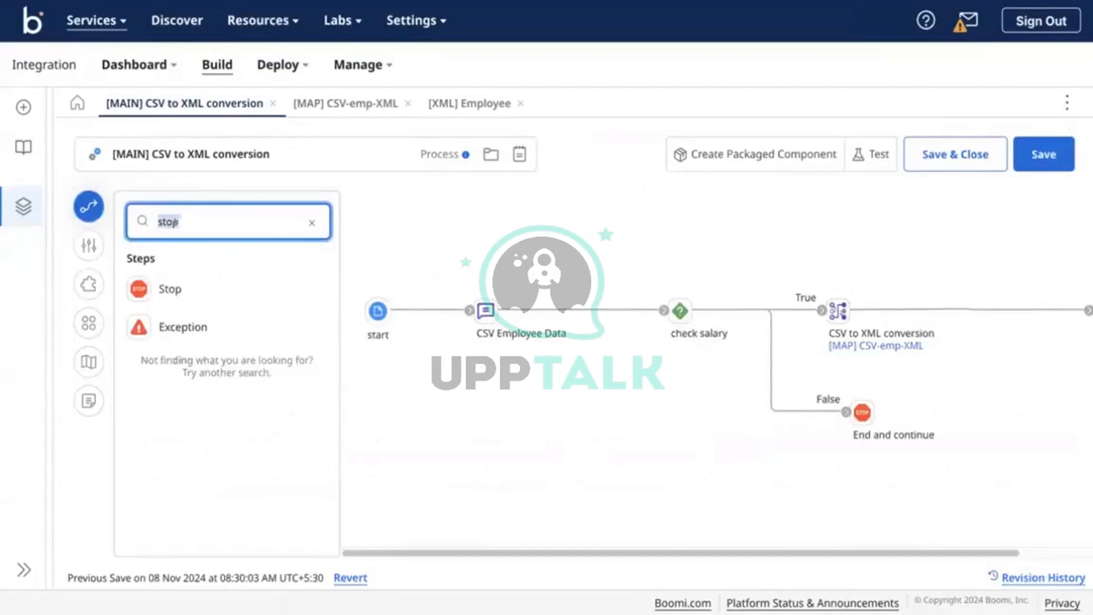
pyautogui.write('busi')
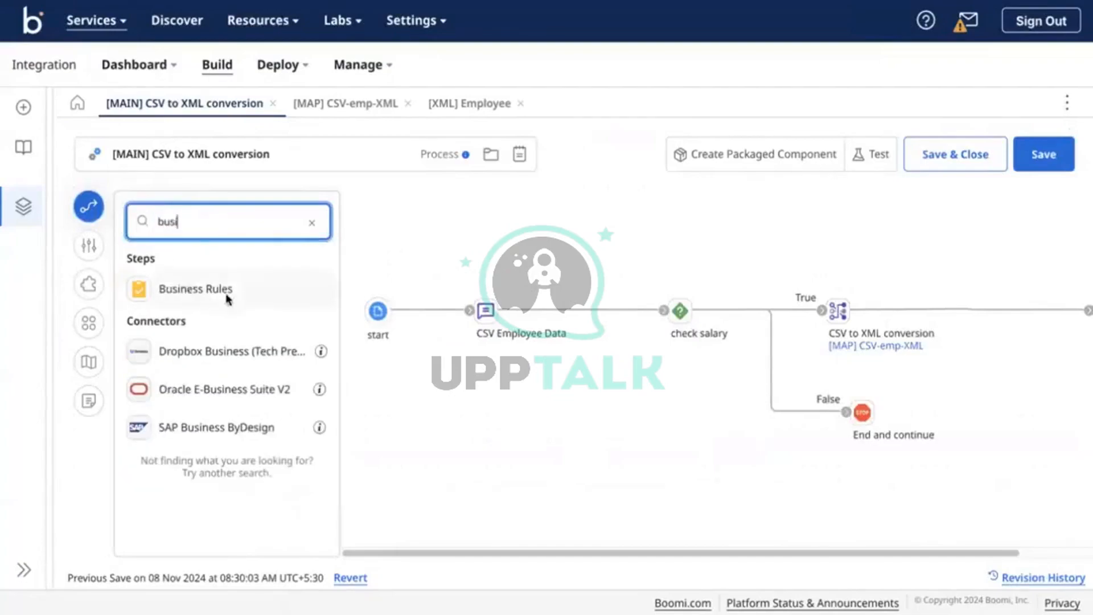
pyautogui.moveTo(225, 295); pyautogui.dragTo(544, 233)
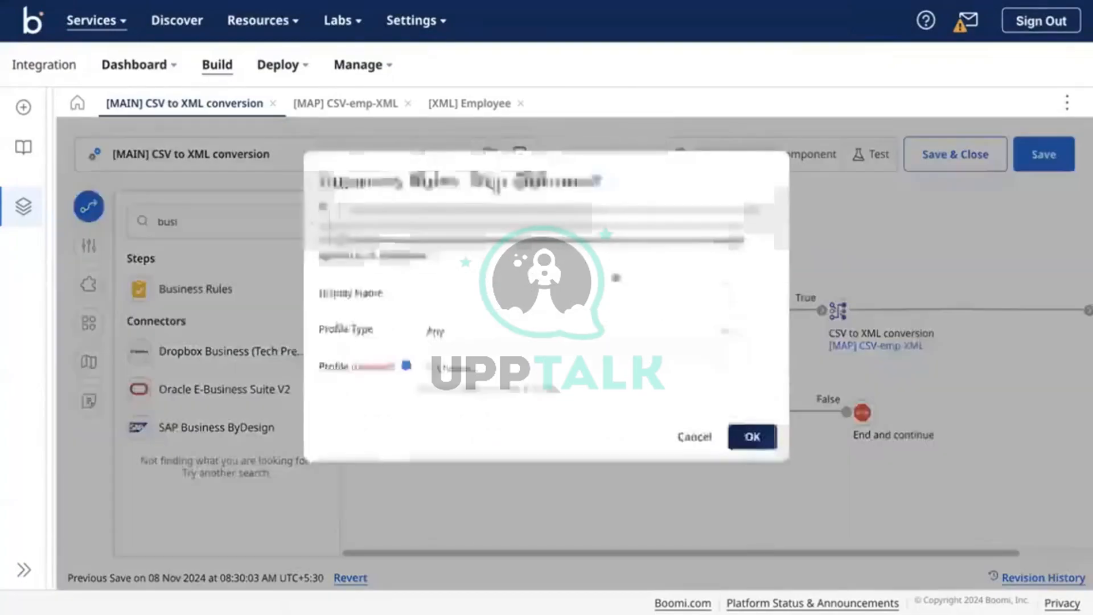
pyautogui.click(694, 437)
# Remove the check salary Decision step from the process.
pyautogui.moveTo(680, 309)
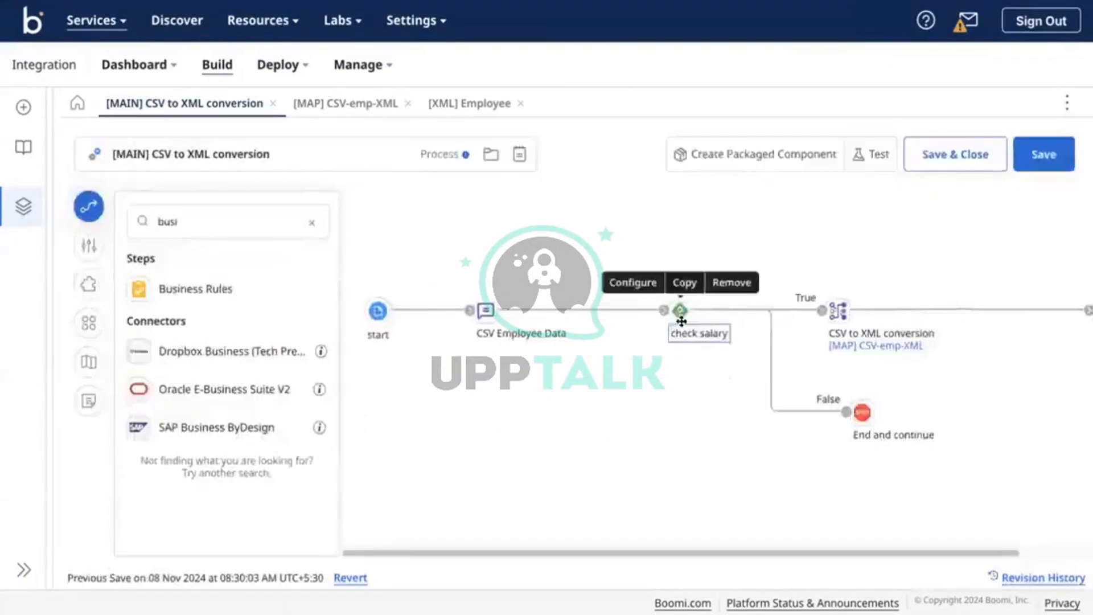
pyautogui.click(725, 285)
pyautogui.click(670, 348)
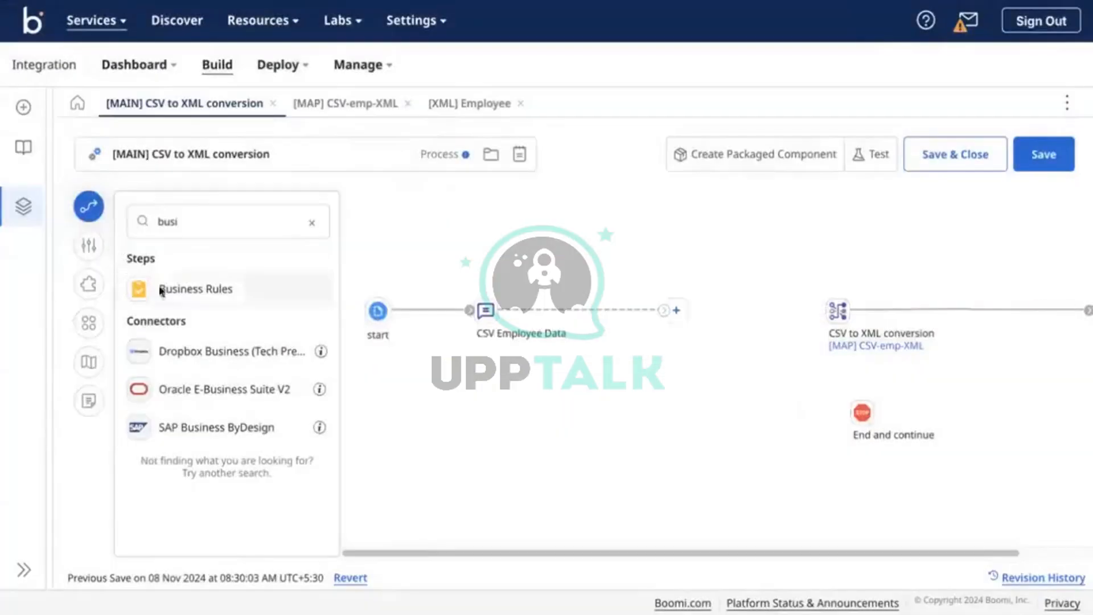
# Place a Business Rules step before the map, with the display name "check salary" and the profile [CSV] Employee.
pyautogui.moveTo(161, 288); pyautogui.dragTo(775, 329)
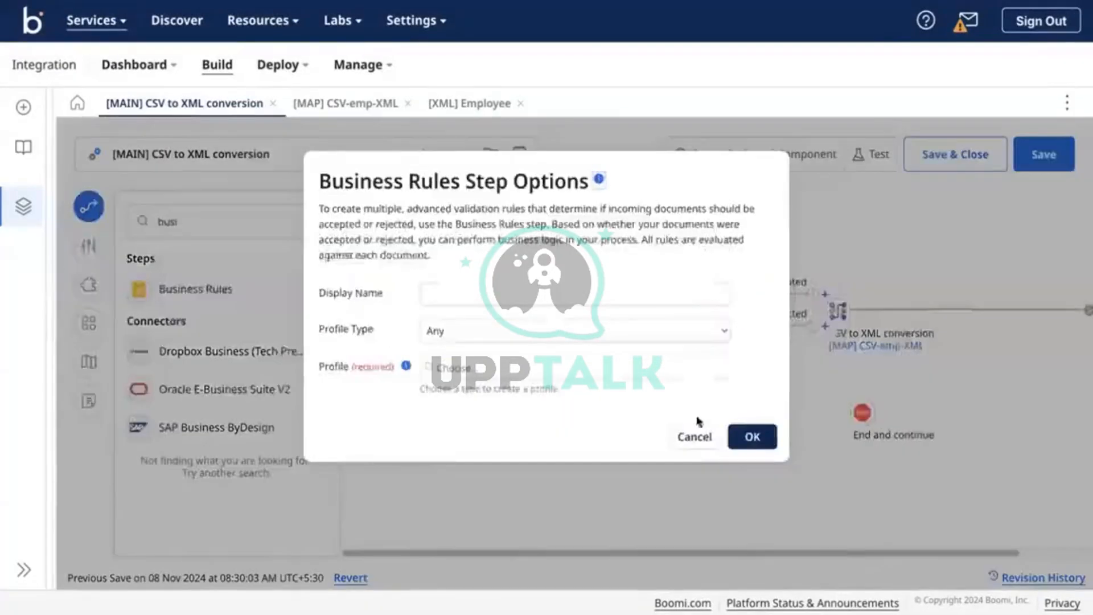
pyautogui.click(533, 290)
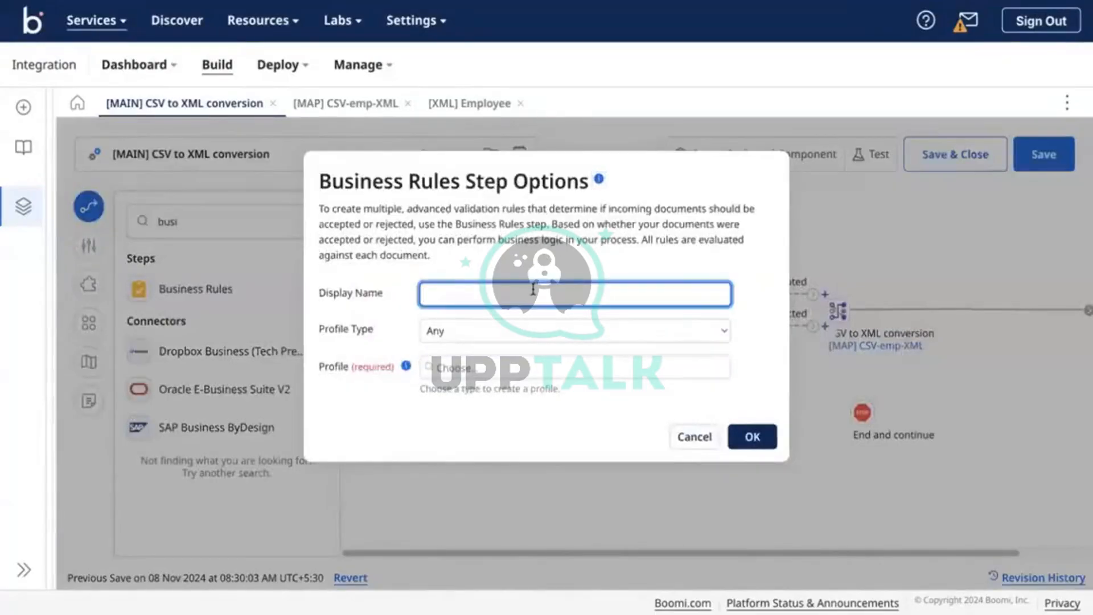
pyautogui.write('check salary')
pyautogui.click(473, 367)
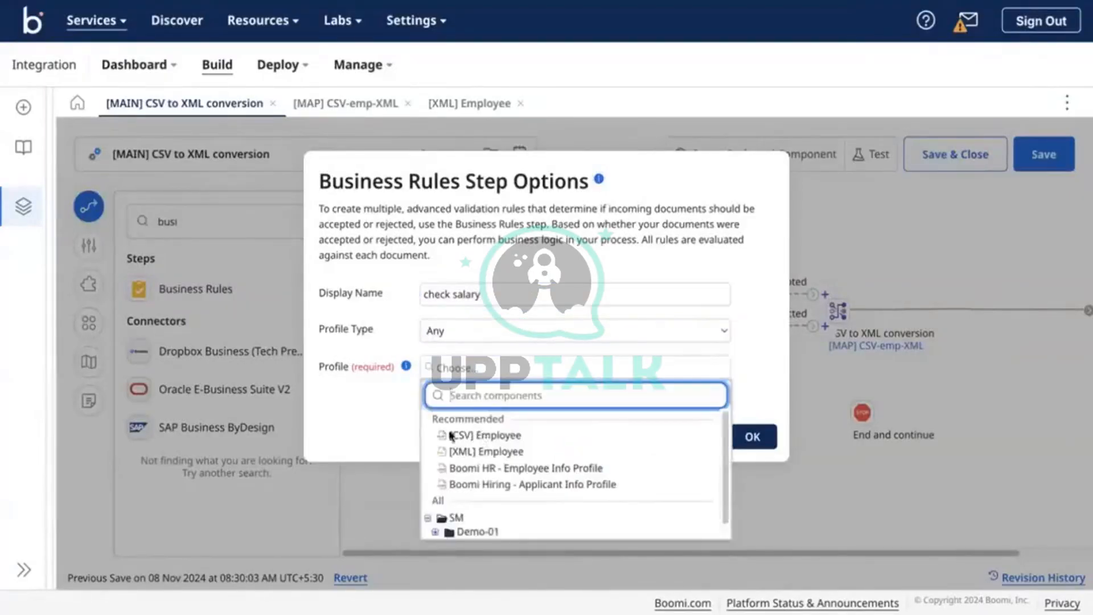
pyautogui.click(512, 435)
pyautogui.click(774, 436)
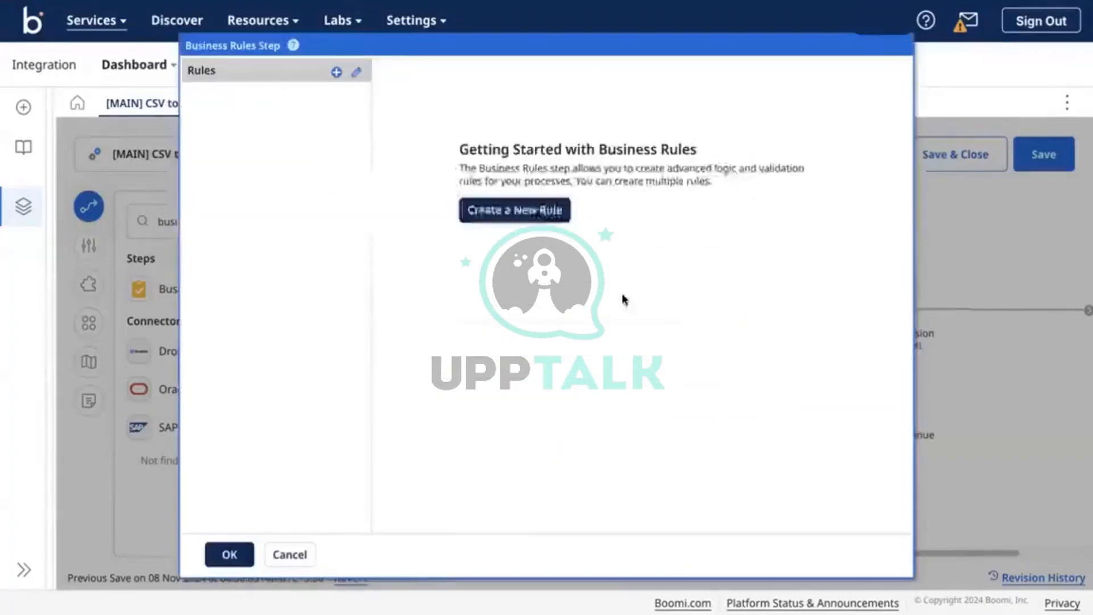
pyautogui.click(231, 554)
# Connect CSV Employee Data to the Business Rules step, its Accepted path to the map and its Rejected path to the Stop step.
pyautogui.moveTo(663, 310)
pyautogui.mouseDown()
pyautogui.moveTo(710, 315)
pyautogui.moveTo(663, 318)
pyautogui.mouseUp()
pyautogui.moveTo(774, 296); pyautogui.dragTo(836, 311)
pyautogui.moveTo(757, 331); pyautogui.dragTo(818, 417)
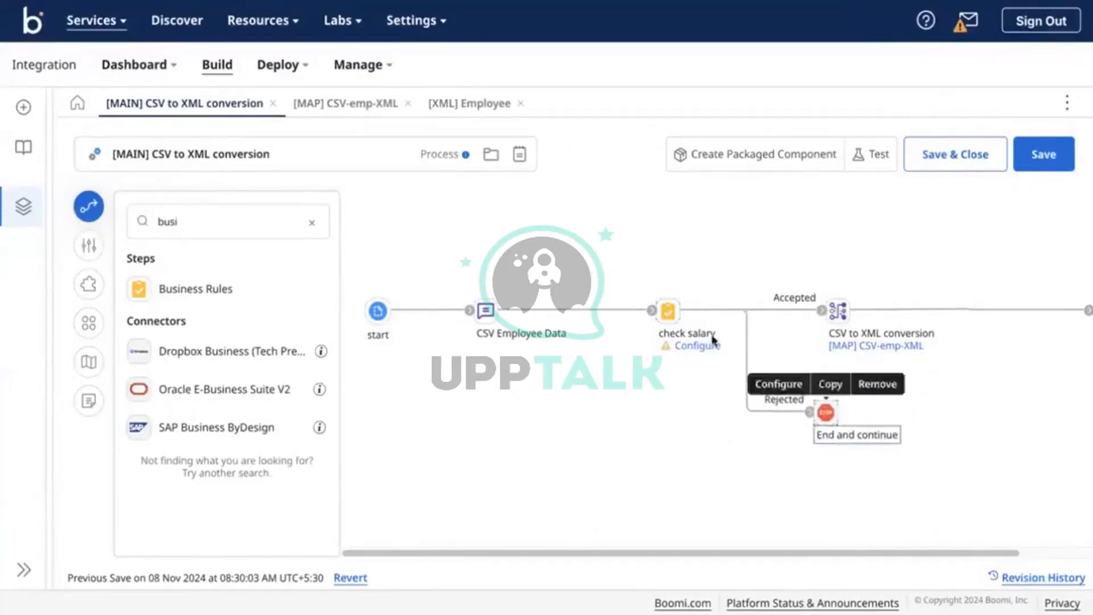
# Create a new rule in the check salary Business Rules step and name it "check salary greater than 70k".
pyautogui.doubleClick(665, 310)
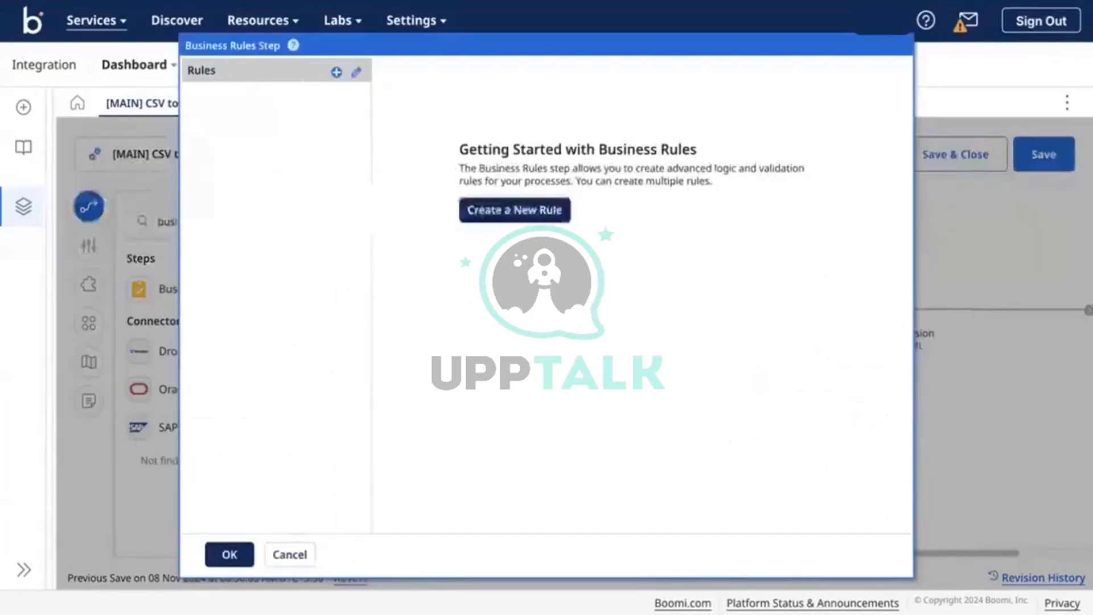
pyautogui.click(337, 74)
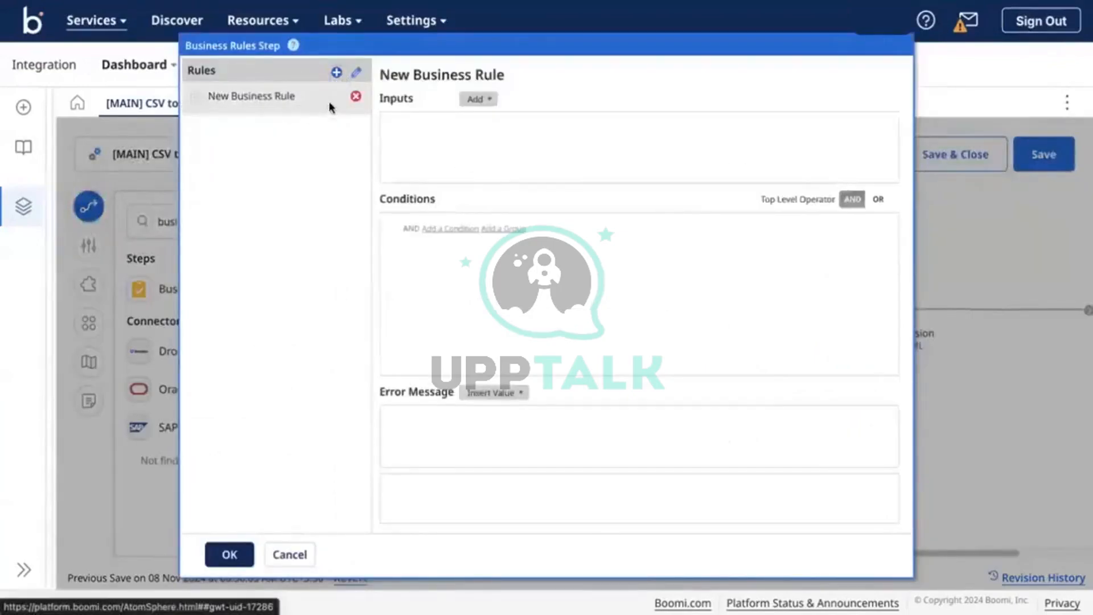
pyautogui.click(471, 74)
pyautogui.tripleClick(470, 74)
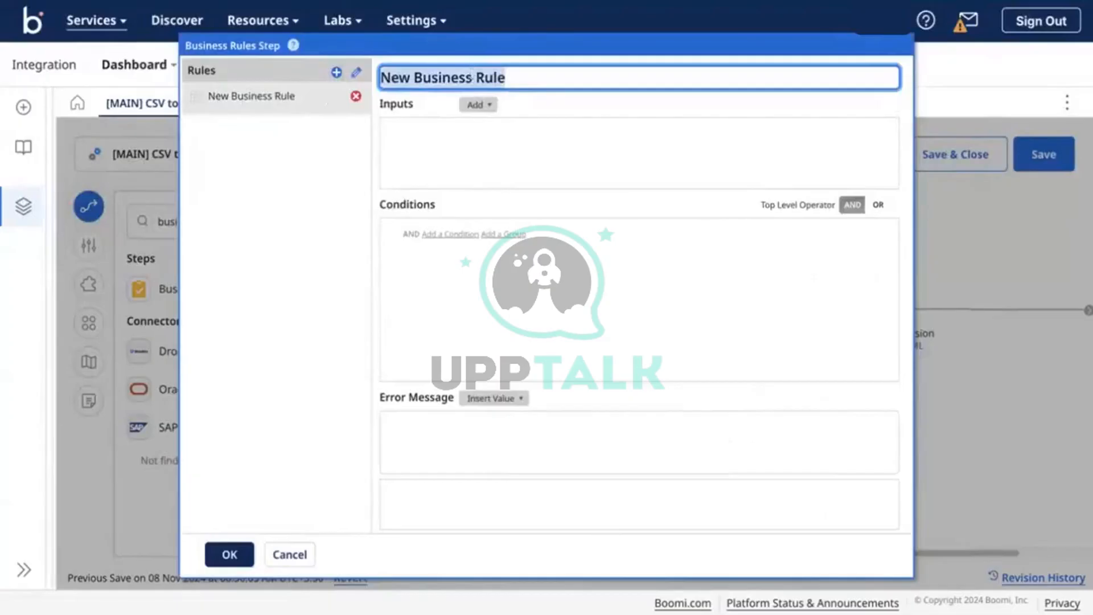
pyautogui.write('check salary ')
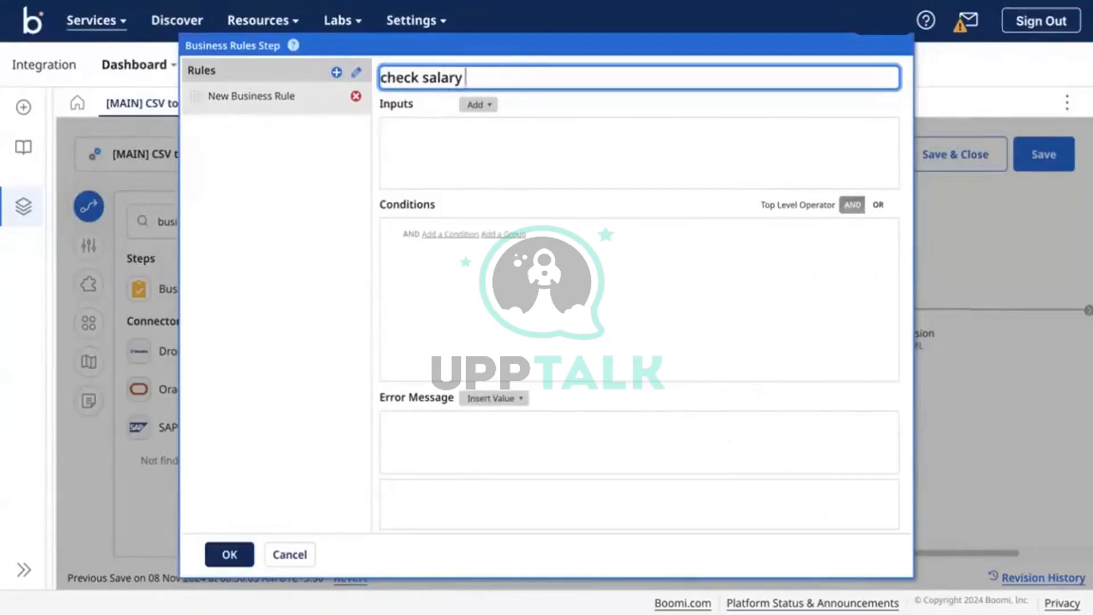
pyautogui.write('greateer')
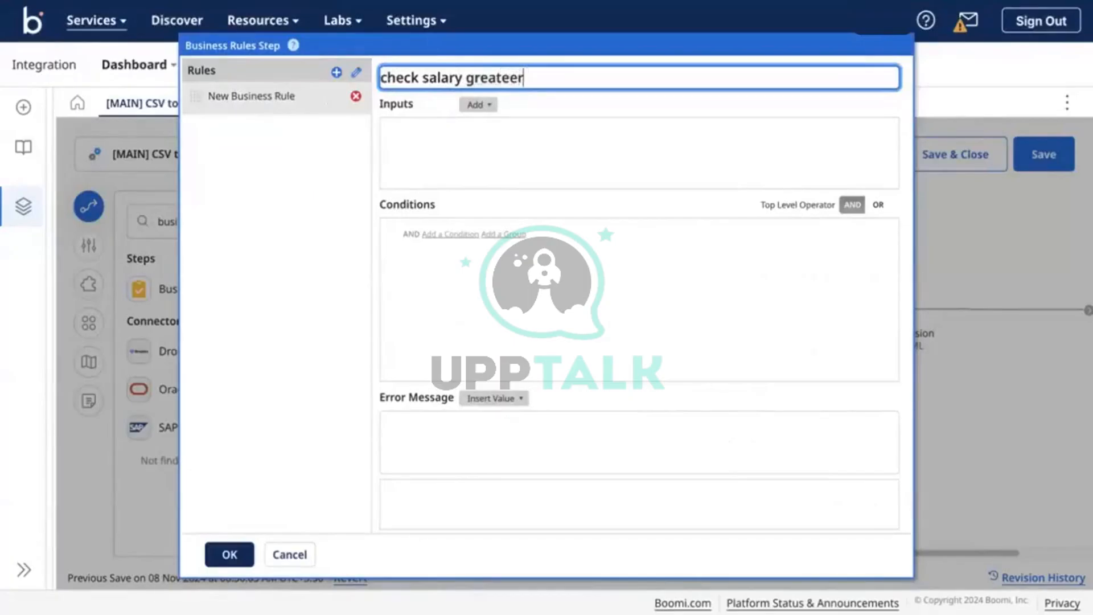
pyautogui.write('r')
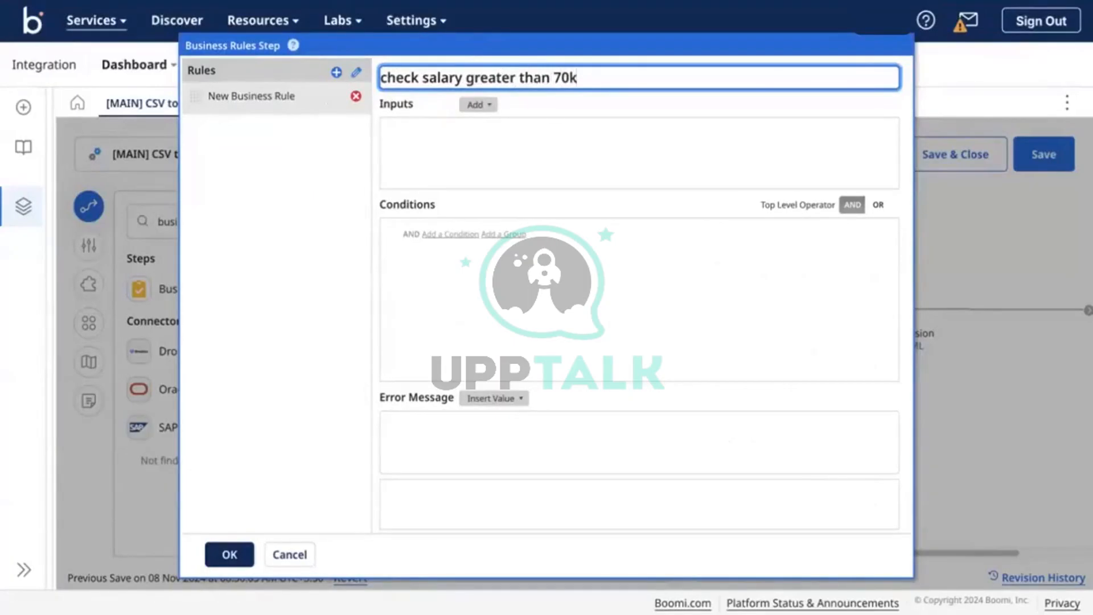
pyautogui.click(354, 182)
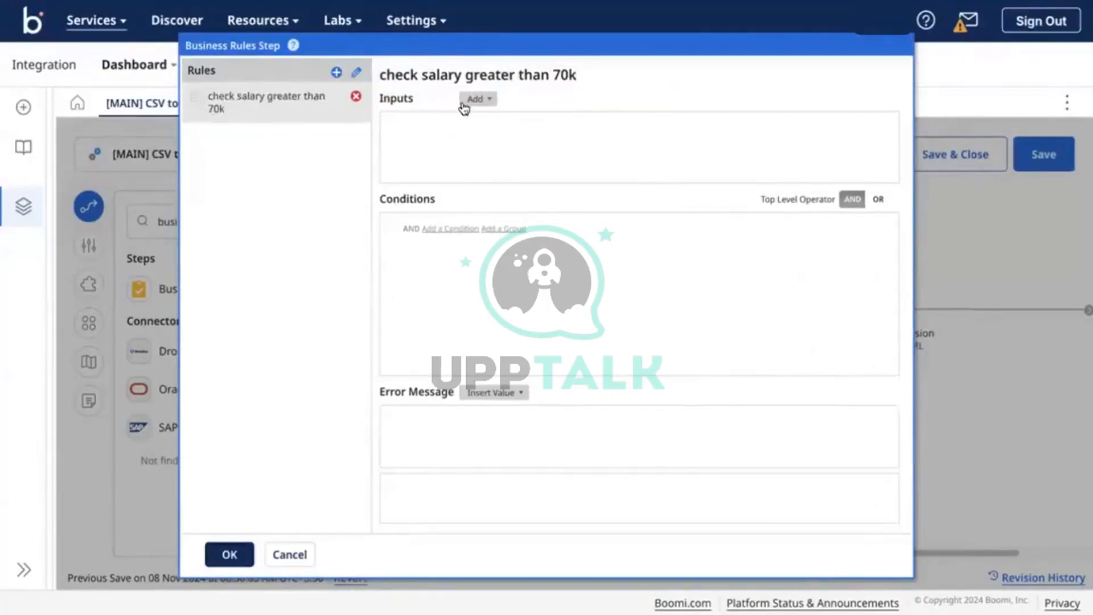
# Begin adding a Field input to the rule and open the selection of its profile element.
pyautogui.click(474, 99)
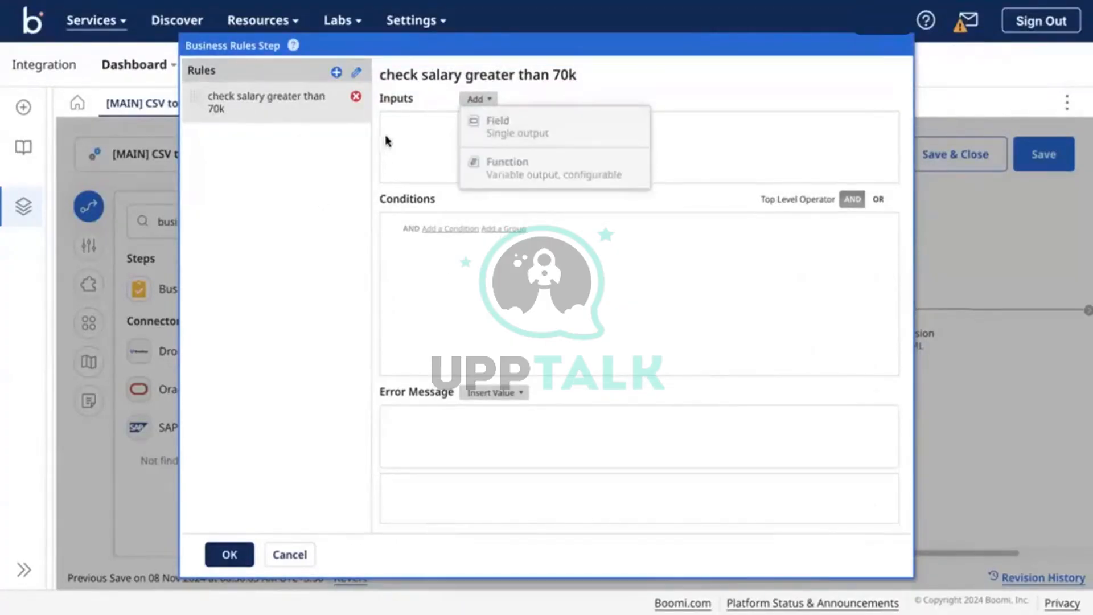
pyautogui.click(482, 136)
pyautogui.click(472, 307)
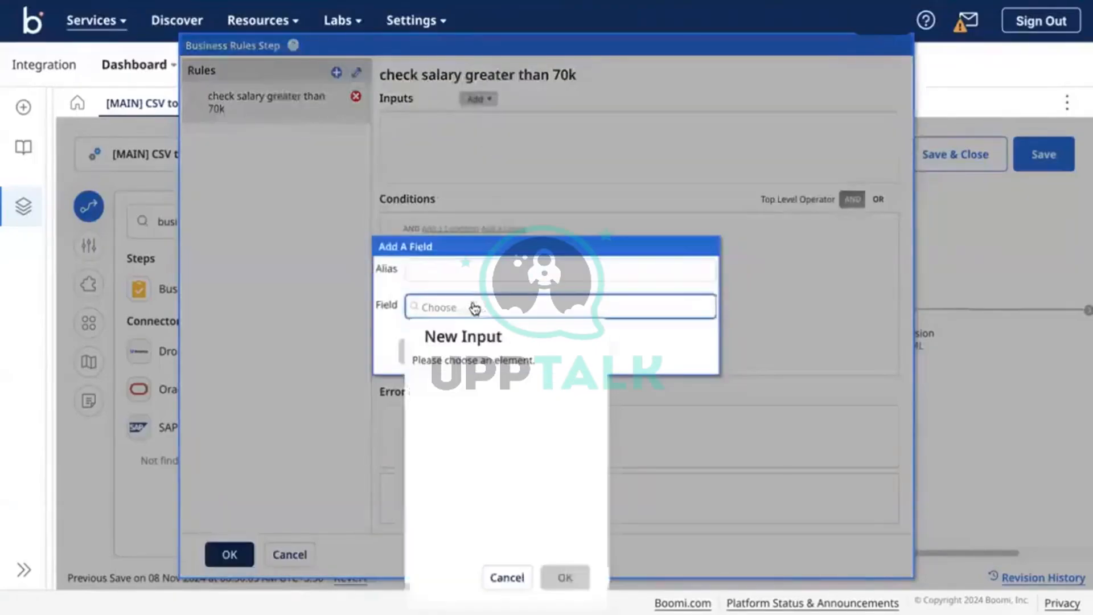
# Add the record's Salary element as an input to the salary rule, with the alias shortened to Salary.
pyautogui.click(434, 394)
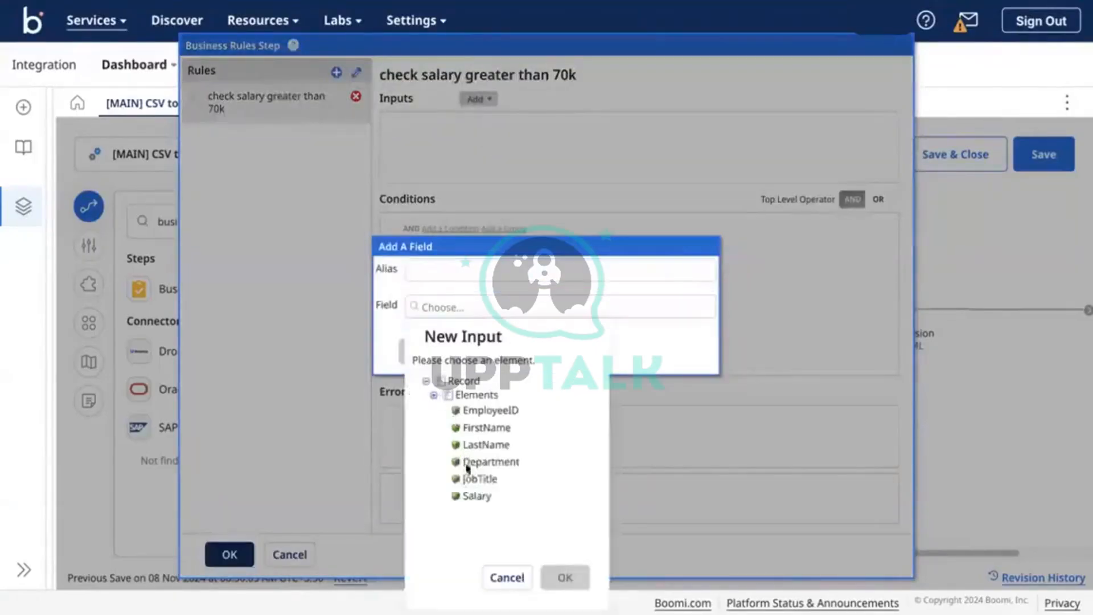
pyautogui.click(476, 496)
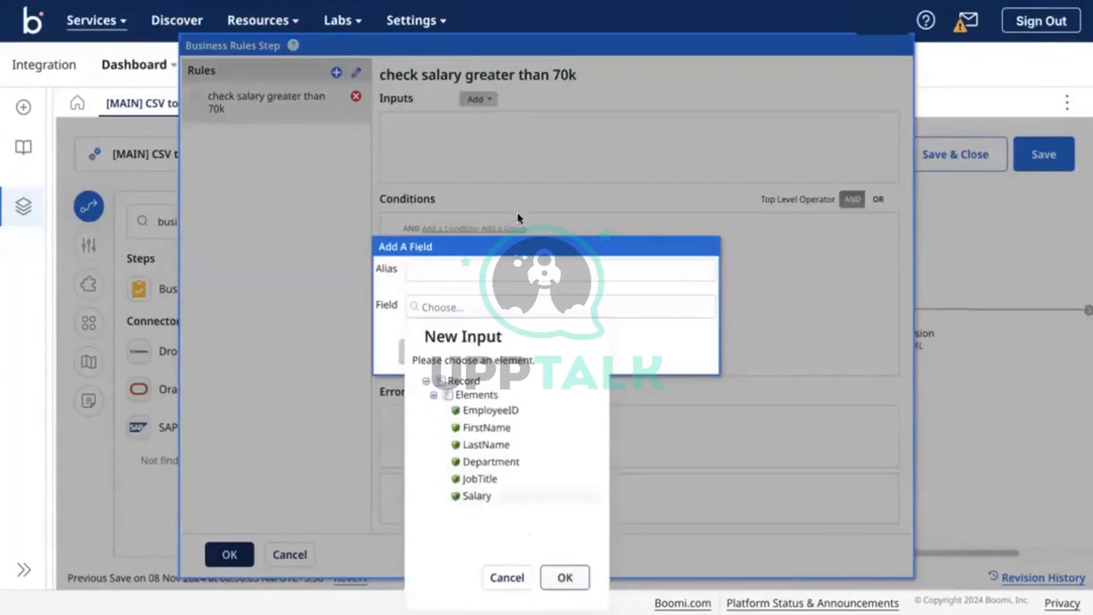
pyautogui.click(552, 578)
pyautogui.click(447, 271)
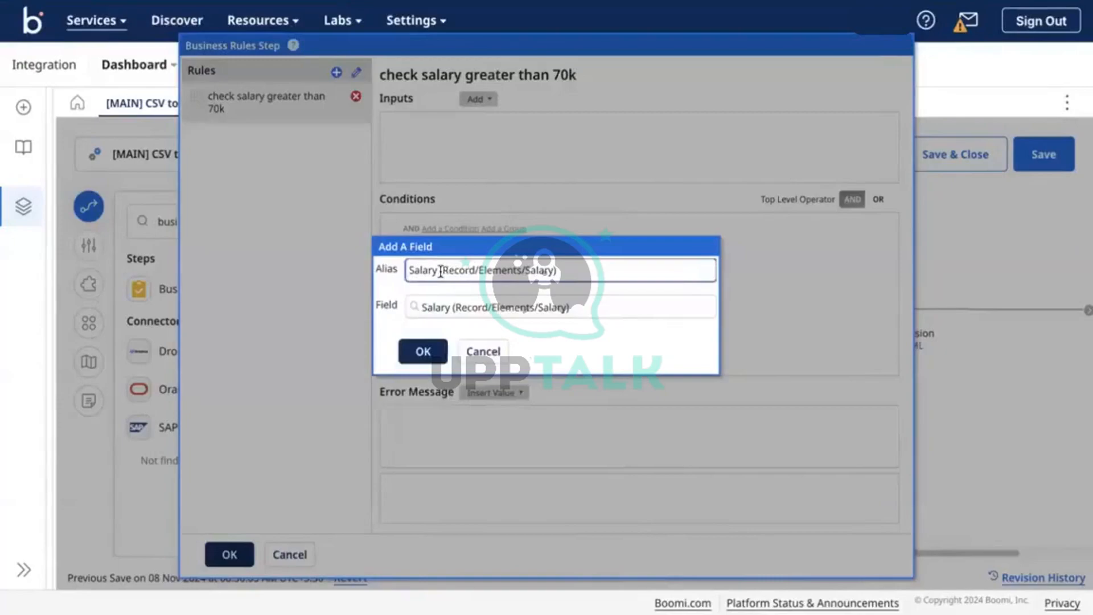
pyautogui.moveTo(578, 272); pyautogui.dragTo(445, 272)
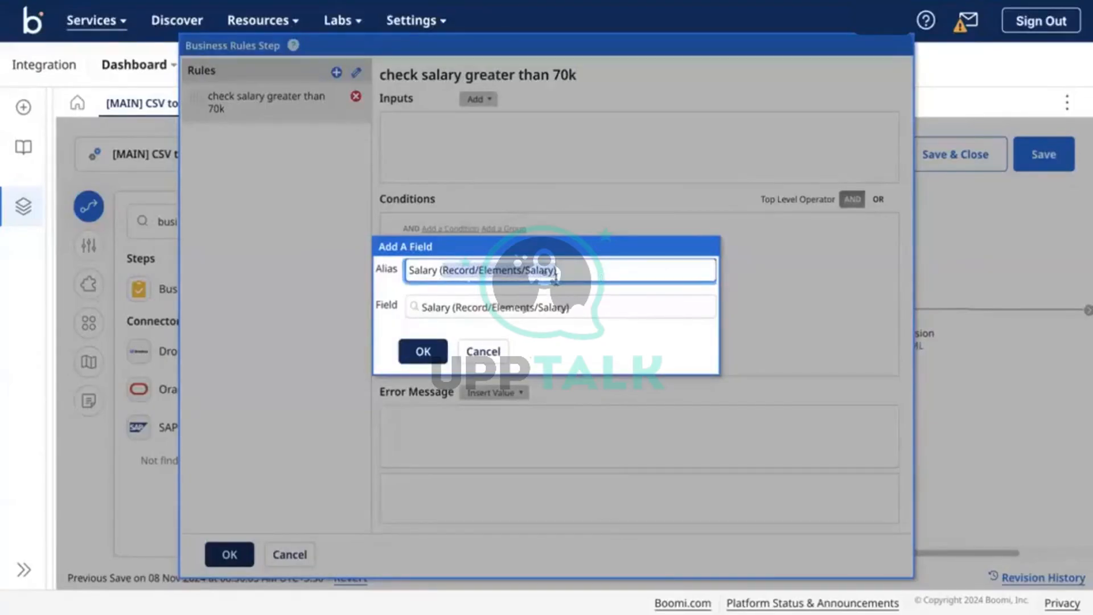
pyautogui.press('BackSpace')
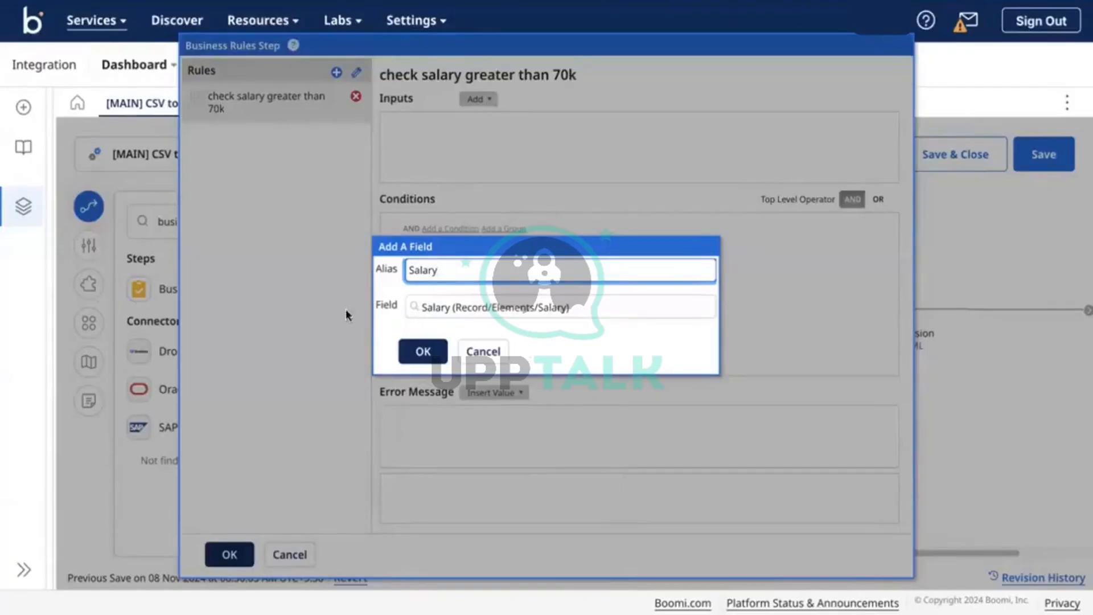
pyautogui.click(421, 352)
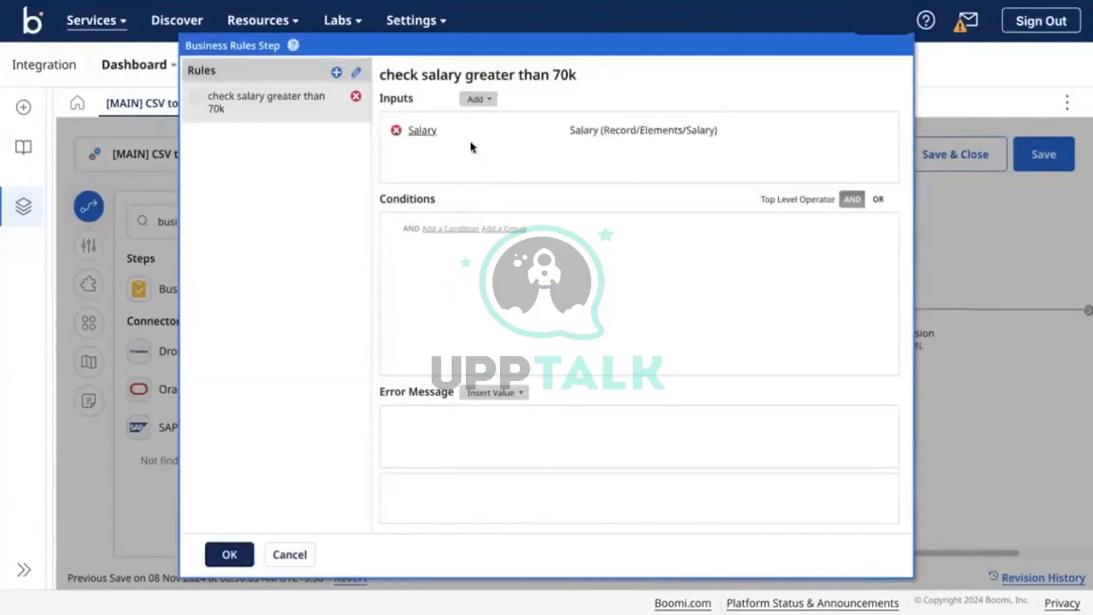
# Add a rule condition requiring Salary >= the static value 70000, and confirm the business rules configuration.
pyautogui.click(437, 228)
pyautogui.click(528, 233)
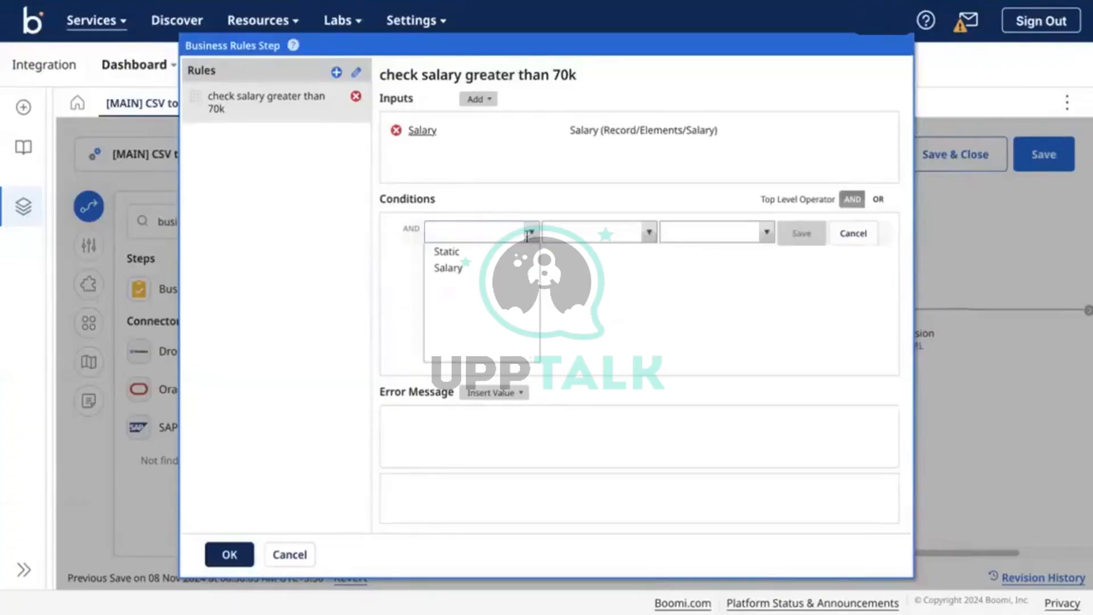
pyautogui.click(493, 268)
pyautogui.click(648, 232)
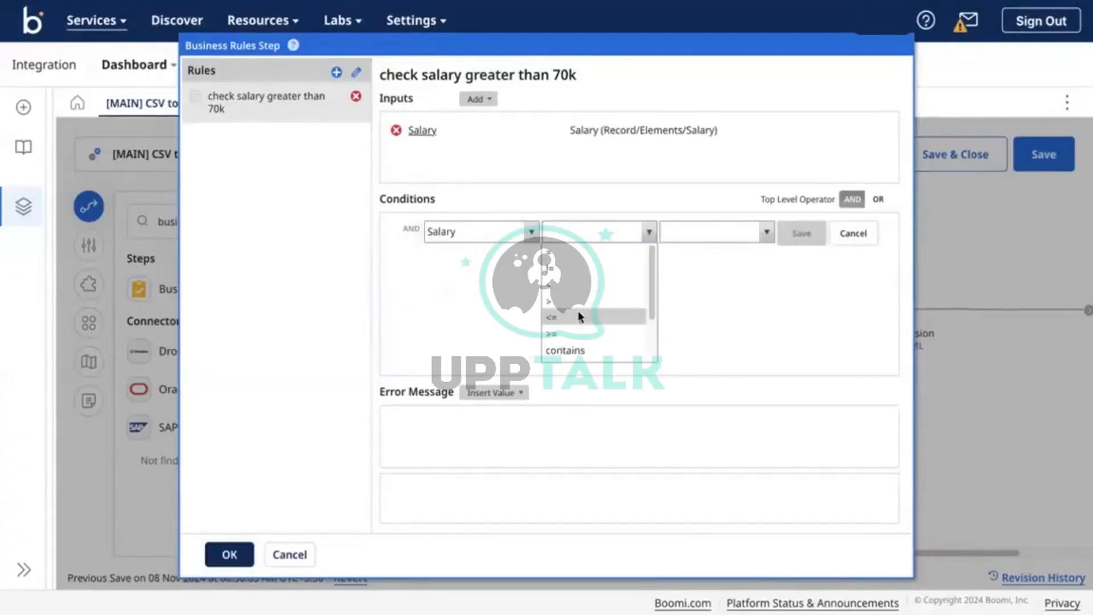
pyautogui.scroll(-2, 578, 313)
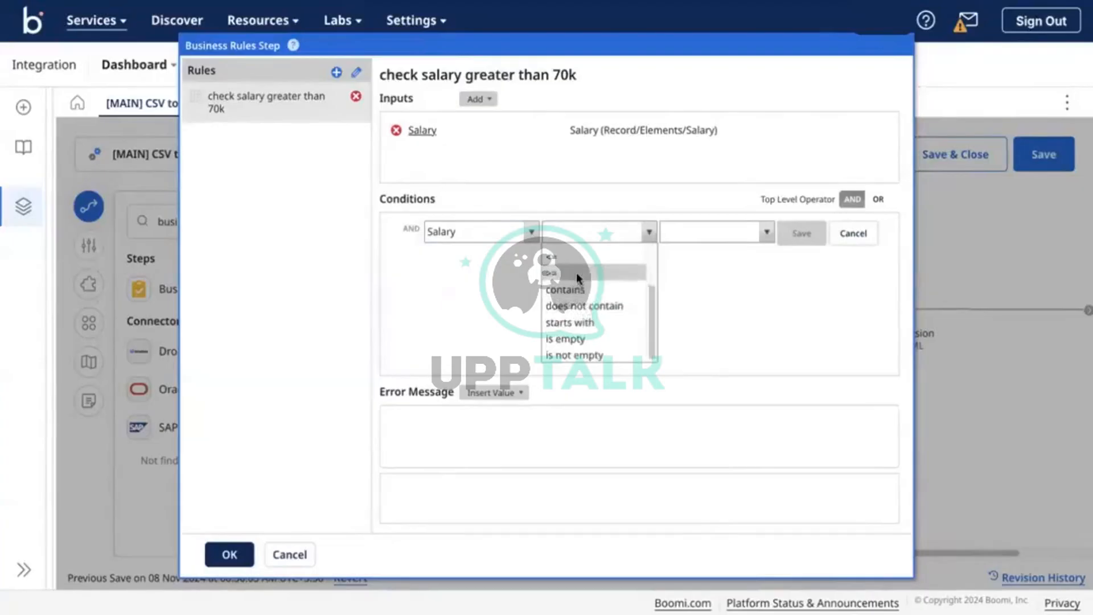
pyautogui.click(576, 273)
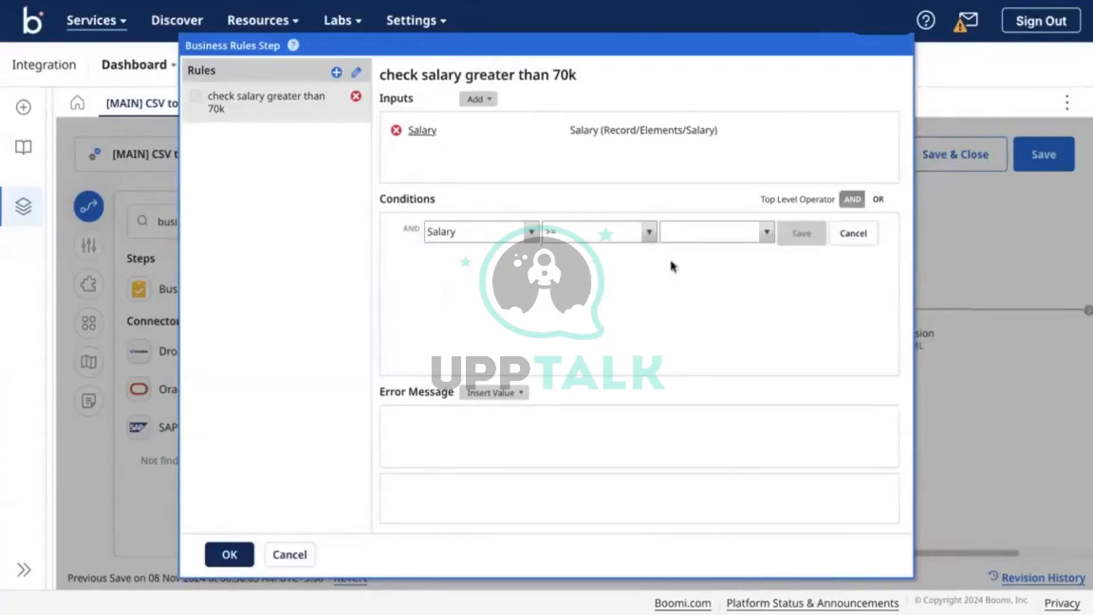
pyautogui.click(764, 235)
pyautogui.click(737, 252)
pyautogui.click(794, 239)
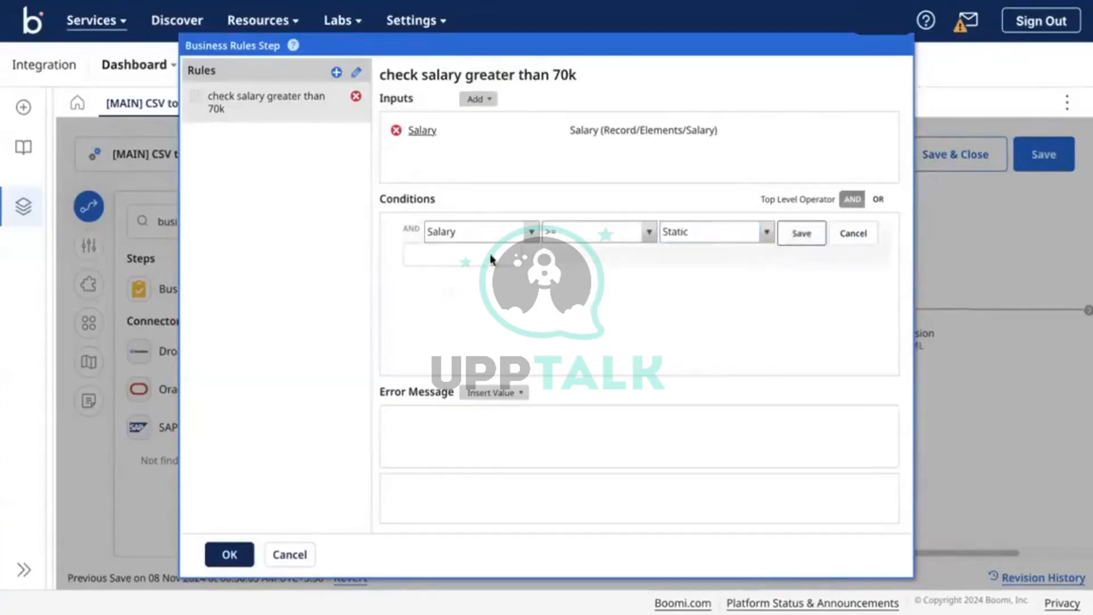
pyautogui.click(478, 255)
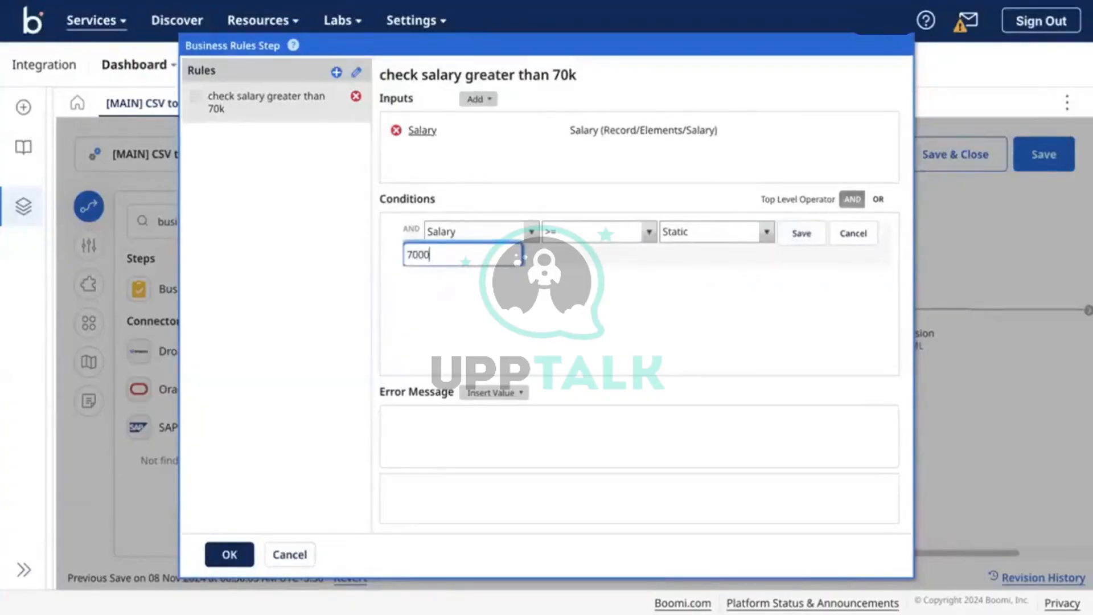
pyautogui.click(808, 236)
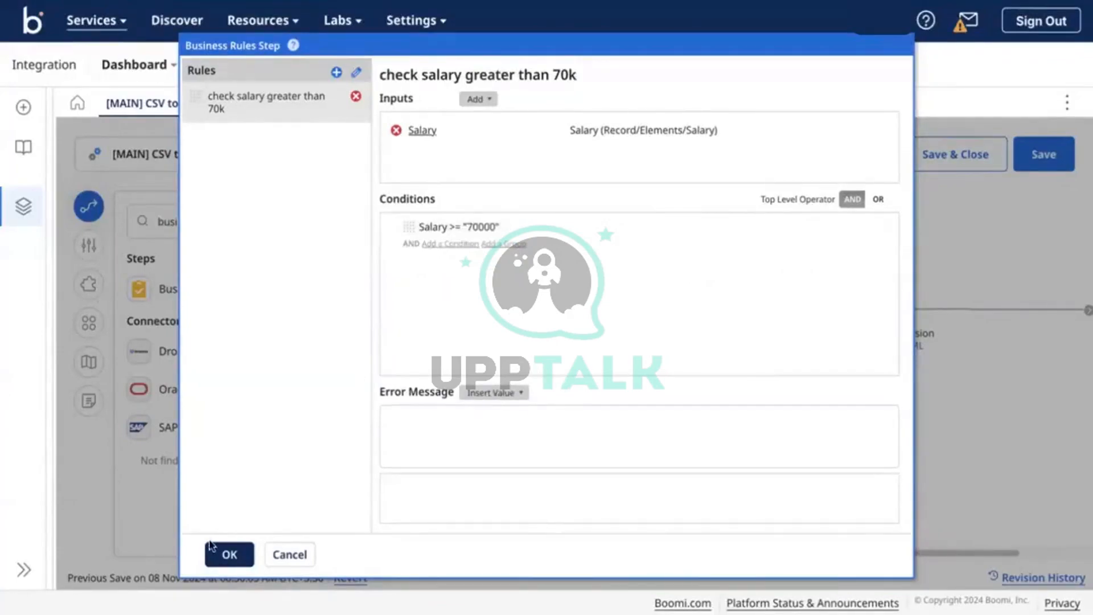
pyautogui.click(251, 553)
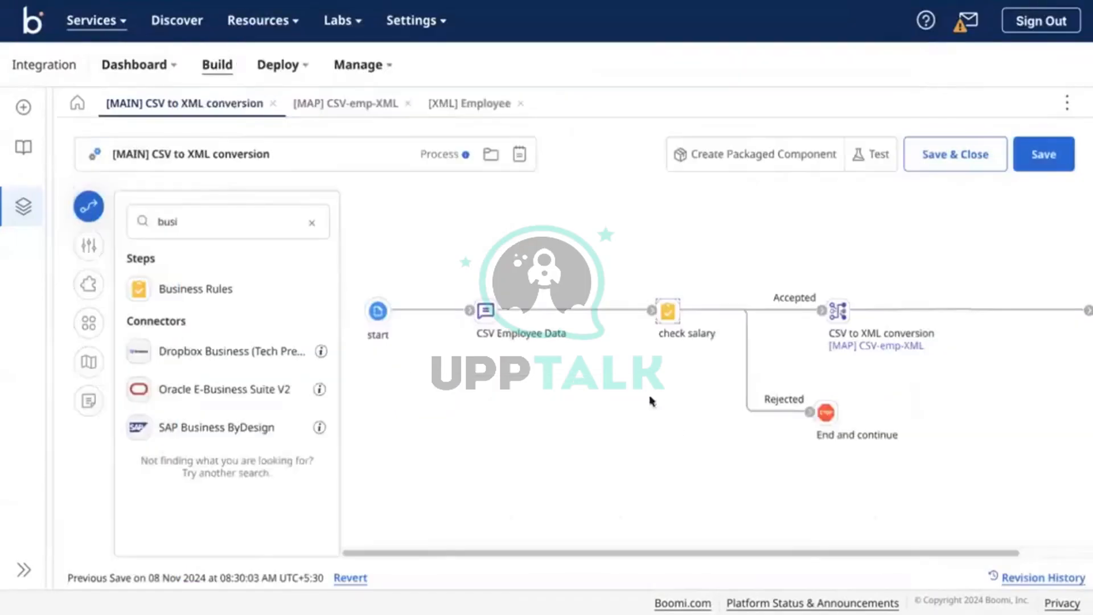
# Save the CSV to XML conversion process and run it in test mode.
pyautogui.click(1049, 152)
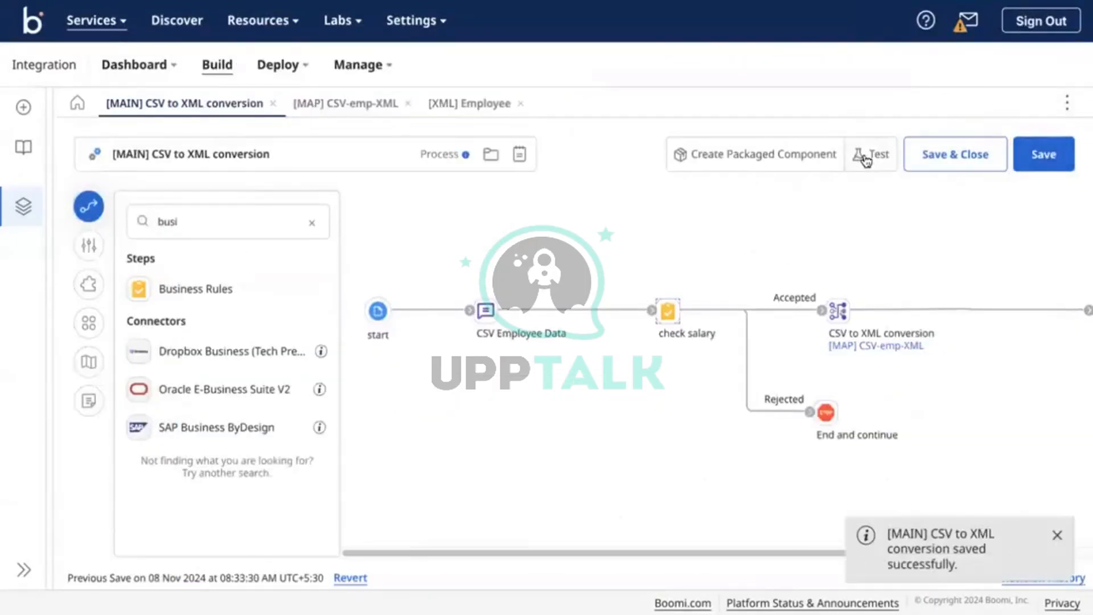
pyautogui.click(860, 153)
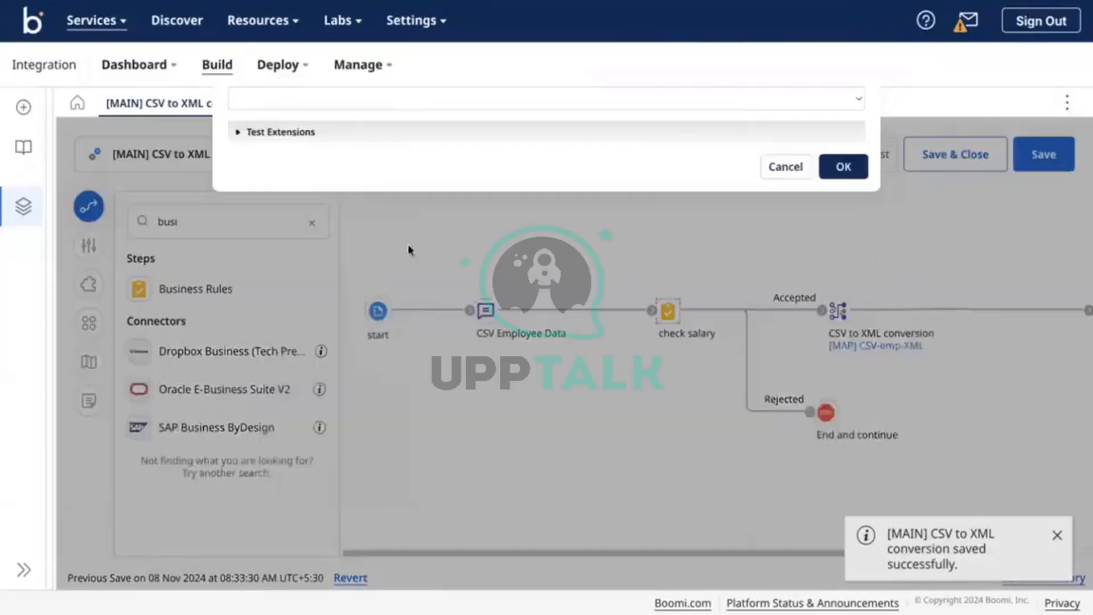
pyautogui.click(825, 167)
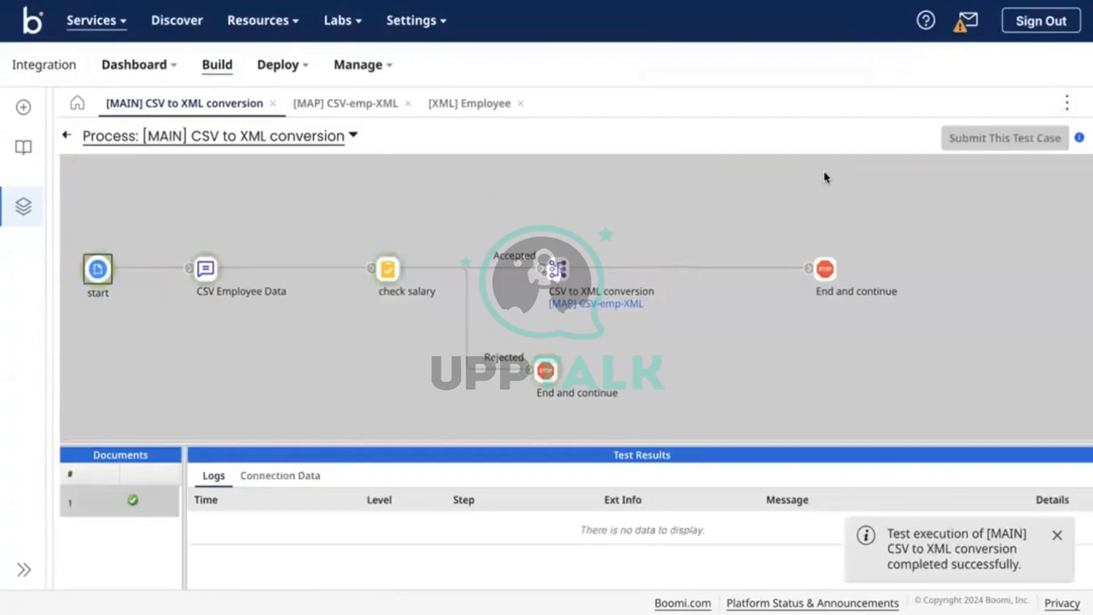
# Show the check salary step's logs in an enlarged results area and read the first executed-rule message.
pyautogui.click(393, 271)
pyautogui.moveTo(544, 442); pyautogui.dragTo(544, 352)
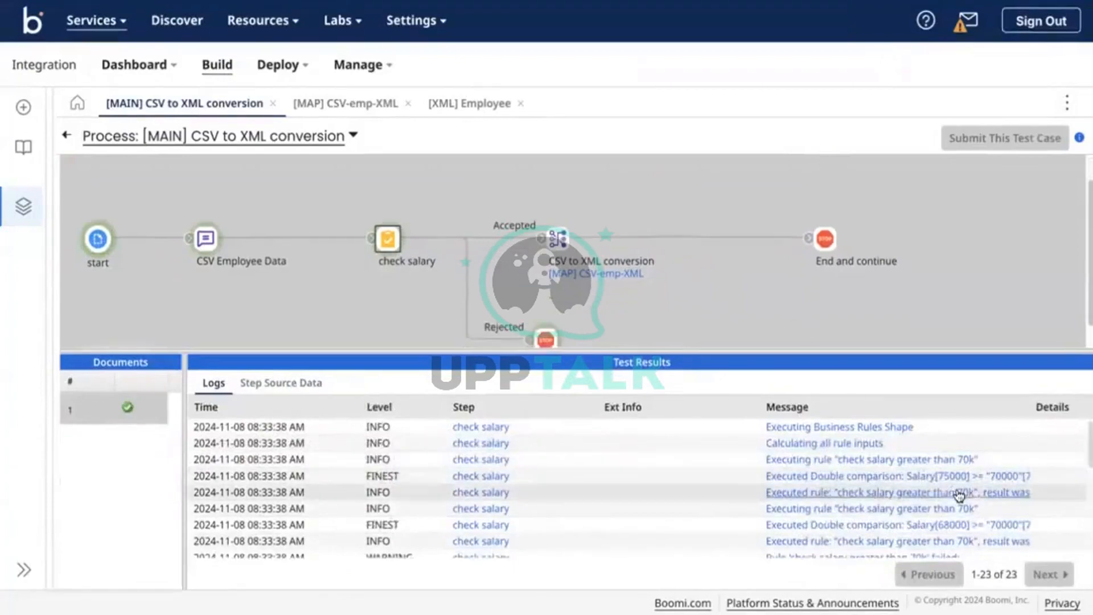
pyautogui.click(958, 493)
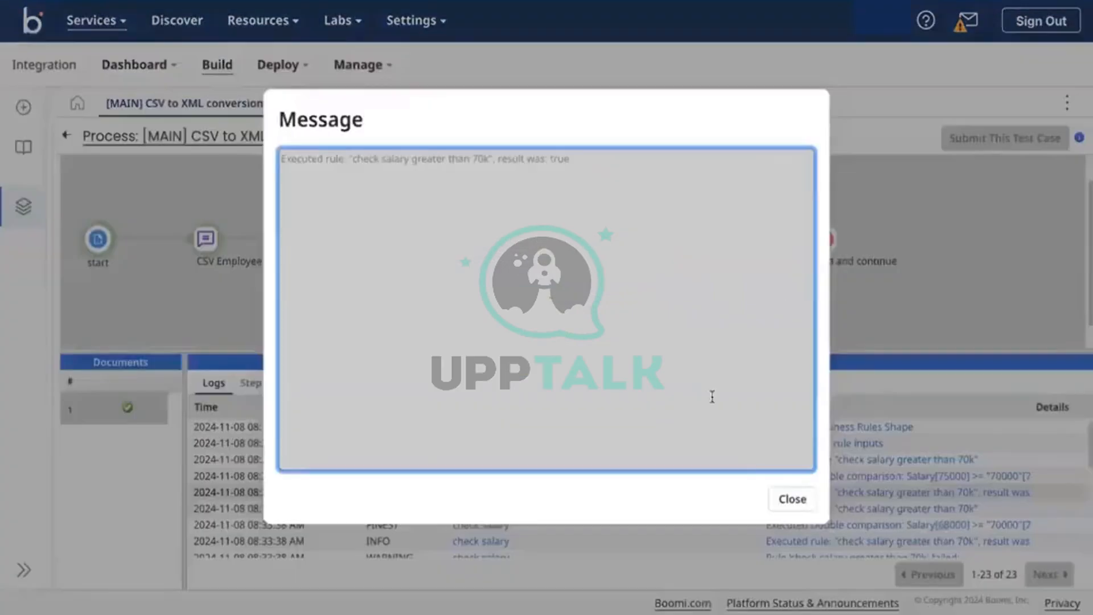
pyautogui.click(785, 499)
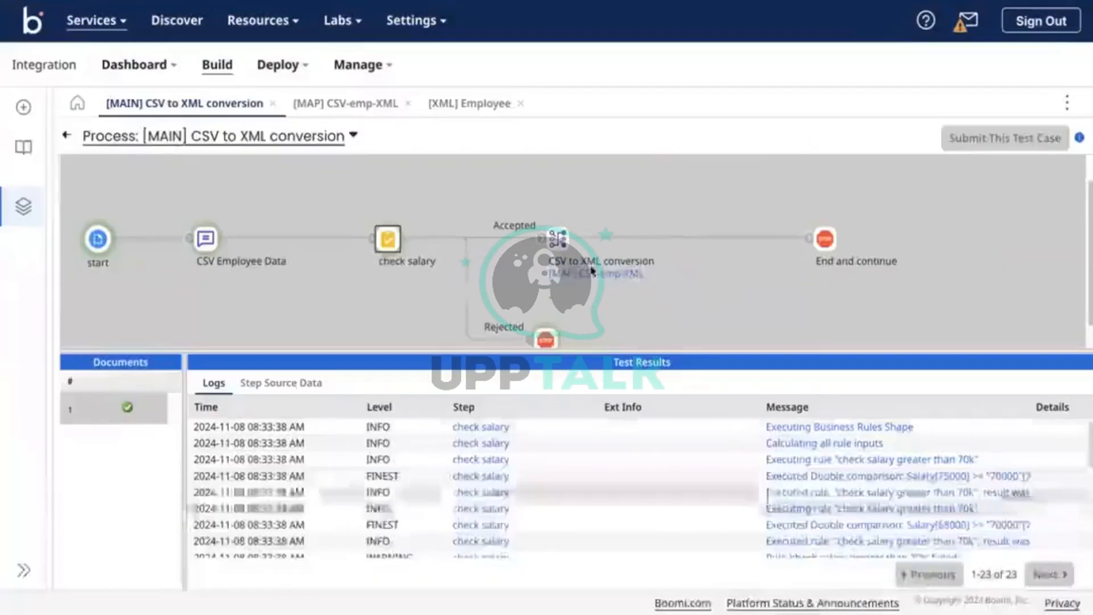
# View the step source data of the CSV to XML conversion map in the test results.
pyautogui.click(557, 220)
pyautogui.click(319, 387)
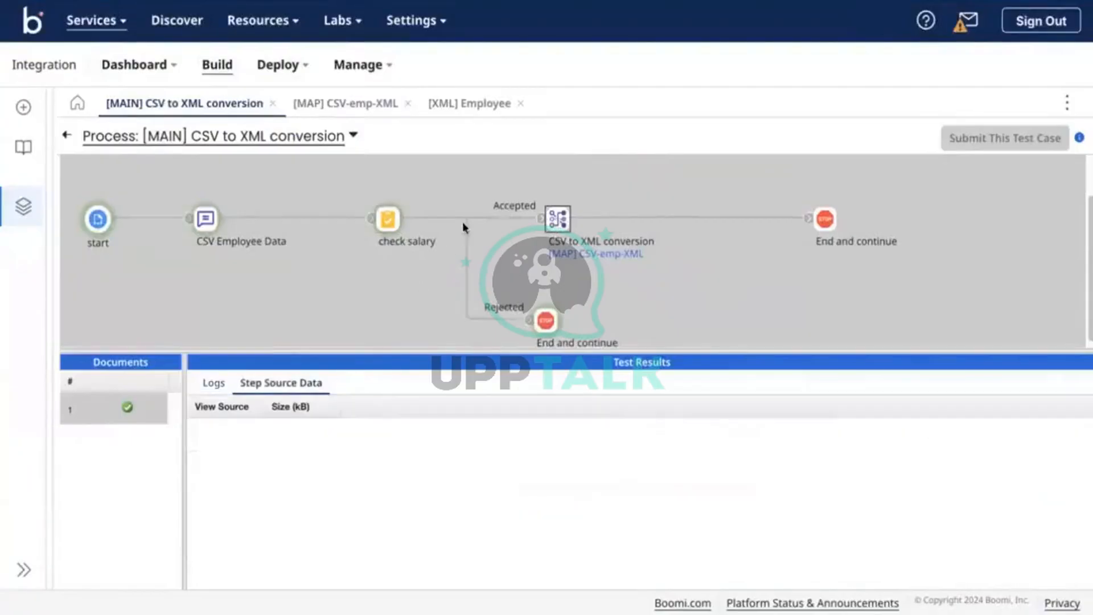
# Review the check salary step's logs through the last entry, reading the full messages of the warning and rule execution entries.
pyautogui.click(399, 218)
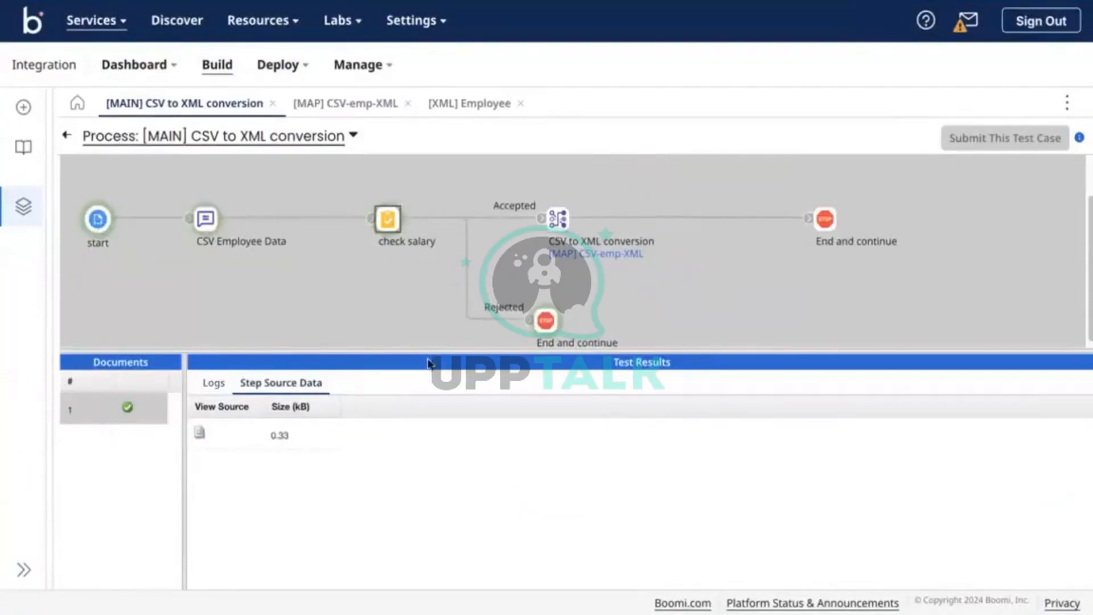
pyautogui.click(217, 382)
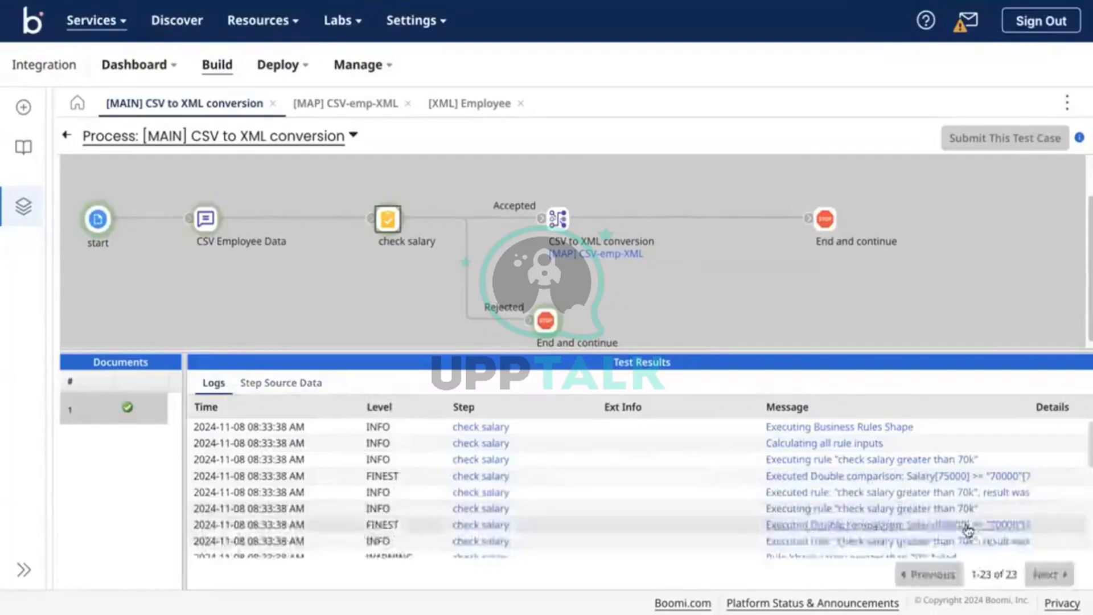
pyautogui.scroll(-2, 968, 530)
pyautogui.click(934, 532)
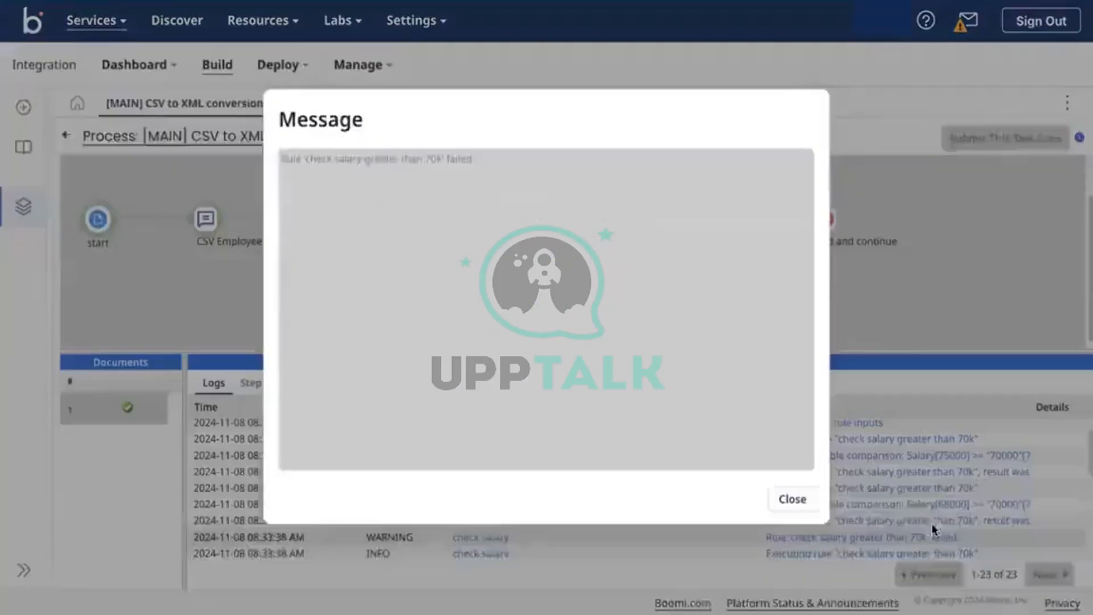
pyautogui.click(792, 504)
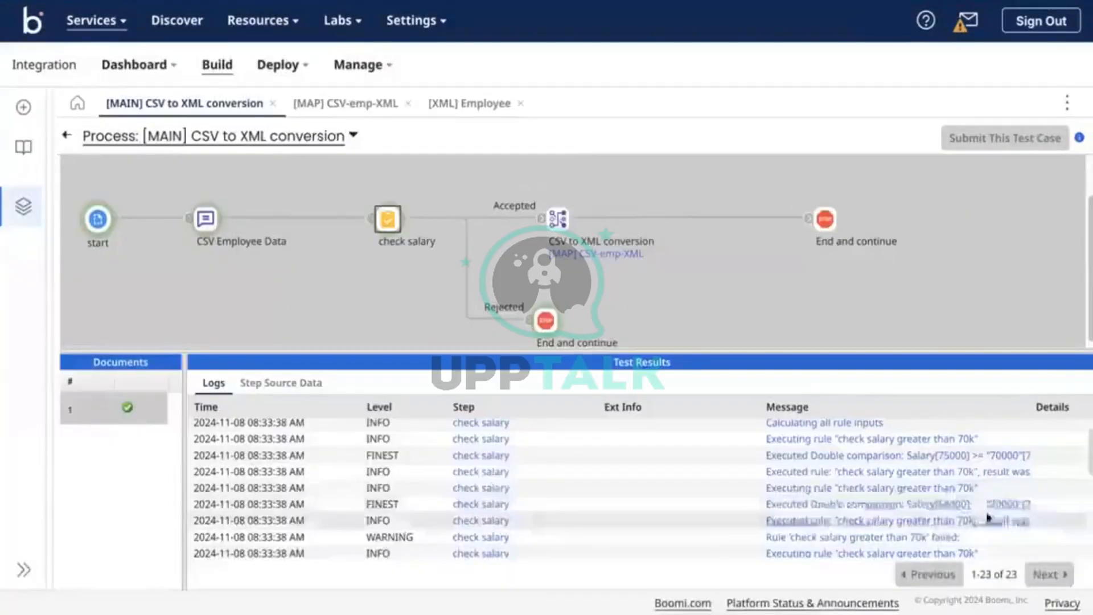
pyautogui.click(974, 474)
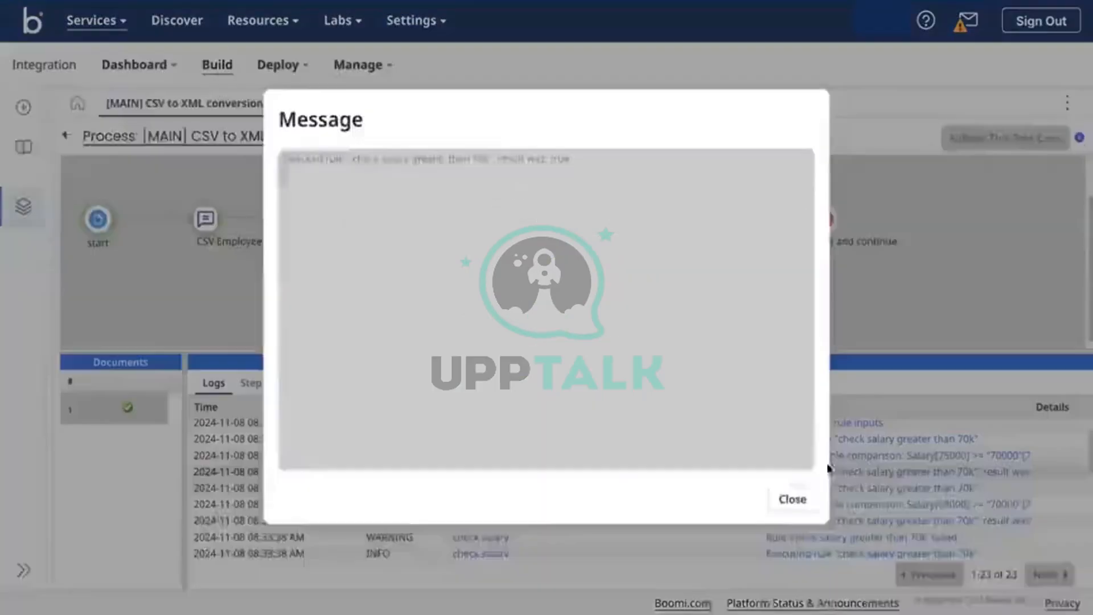
pyautogui.click(803, 500)
pyautogui.click(872, 490)
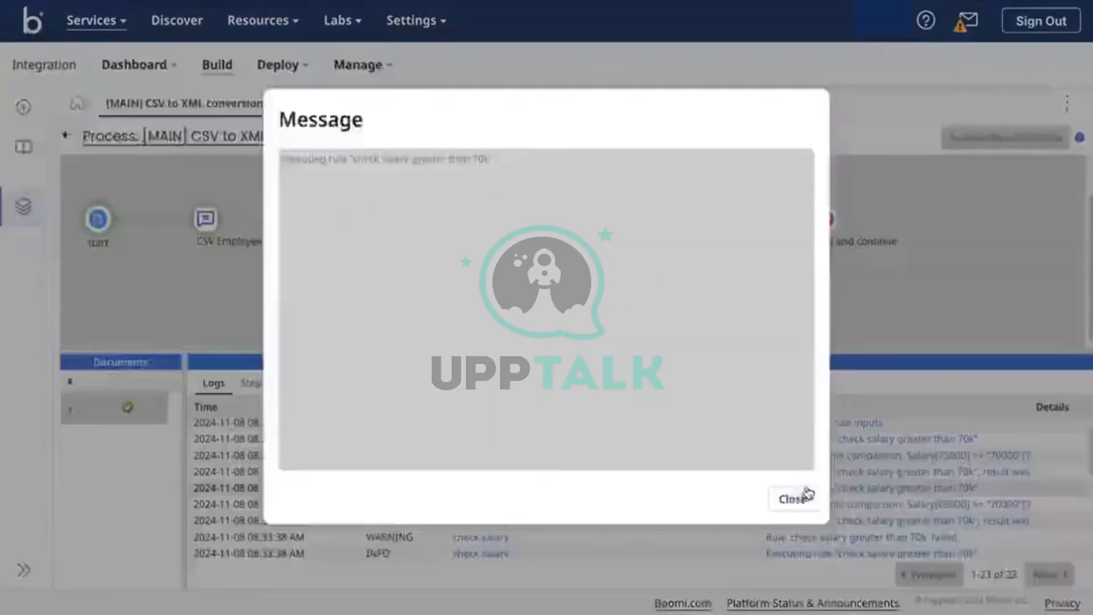
pyautogui.click(792, 499)
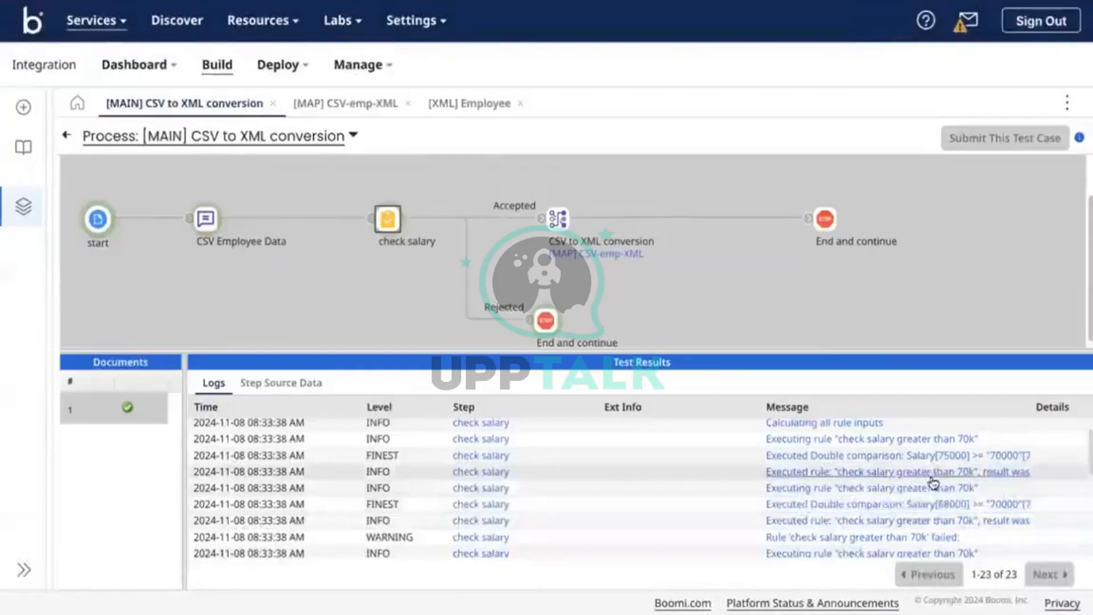
pyautogui.scroll(-2, 934, 483)
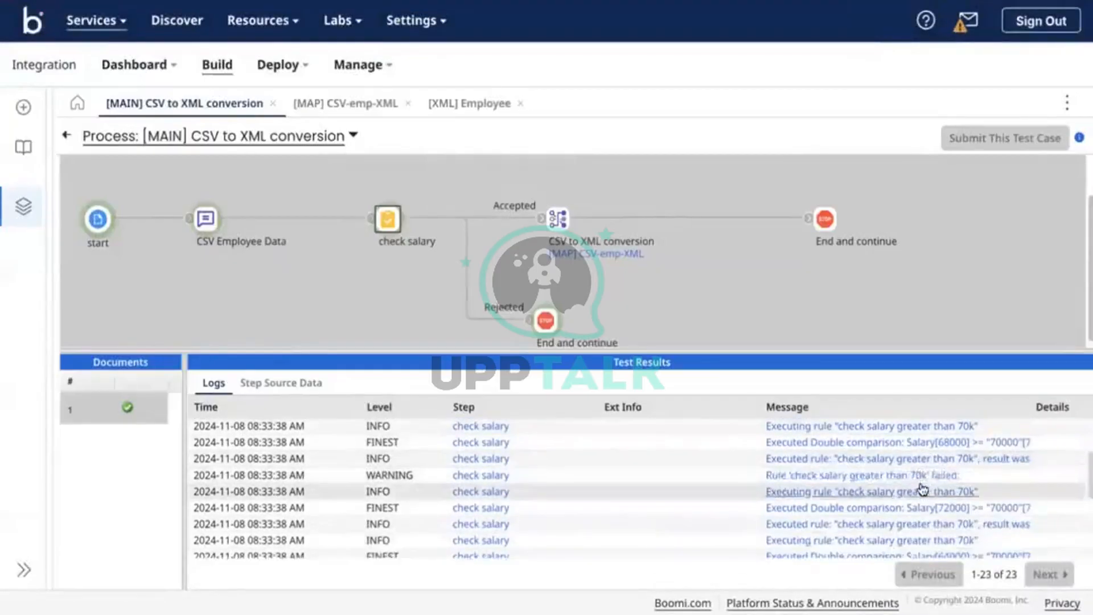
pyautogui.scroll(-1, 922, 488)
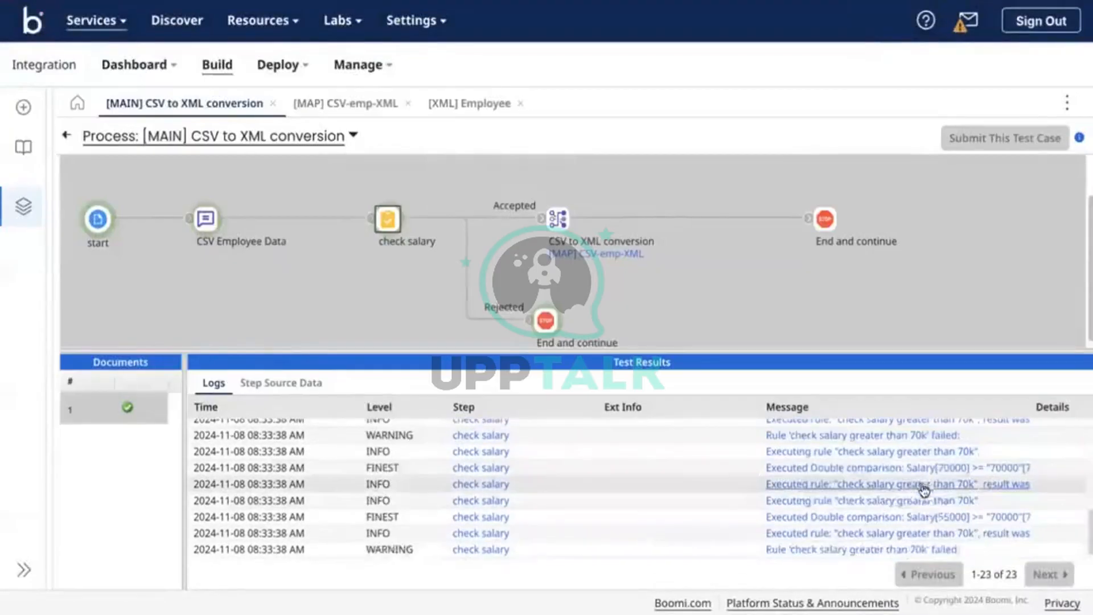
# Open the [CSV] Employee profile from the CSV-emp-XML map and examine the Salary element's data format options.
pyautogui.click(351, 108)
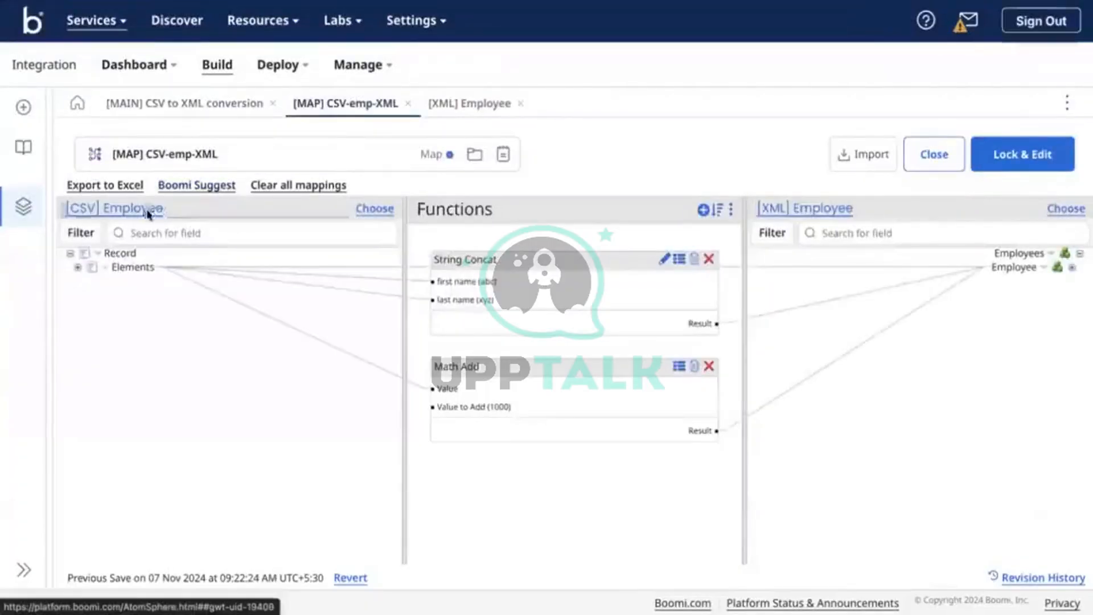
pyautogui.click(147, 208)
pyautogui.click(77, 239)
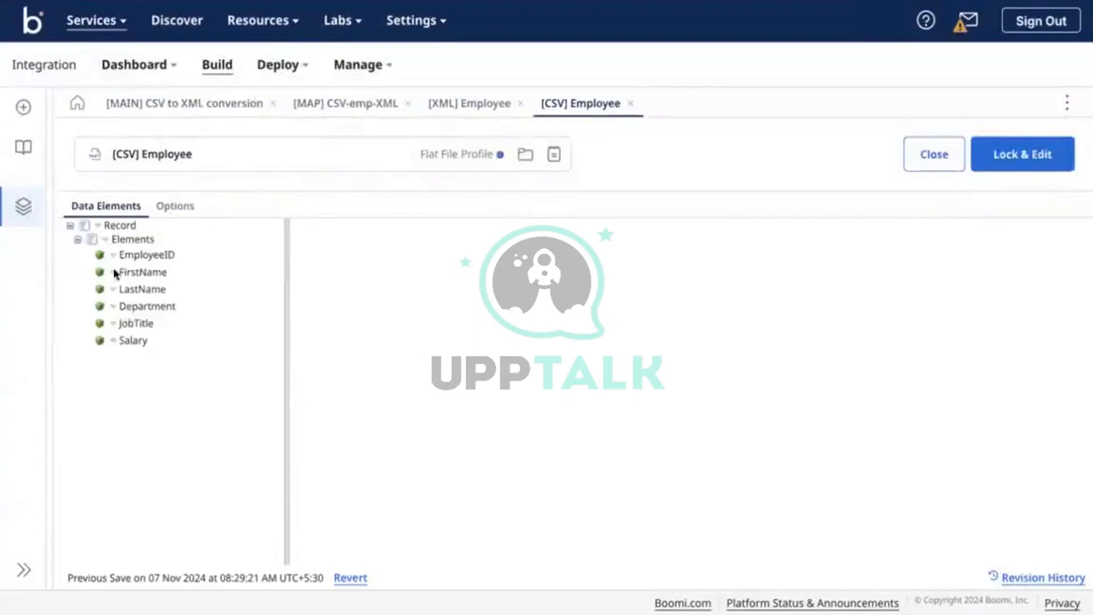
pyautogui.click(130, 339)
pyautogui.scroll(-4, 410, 364)
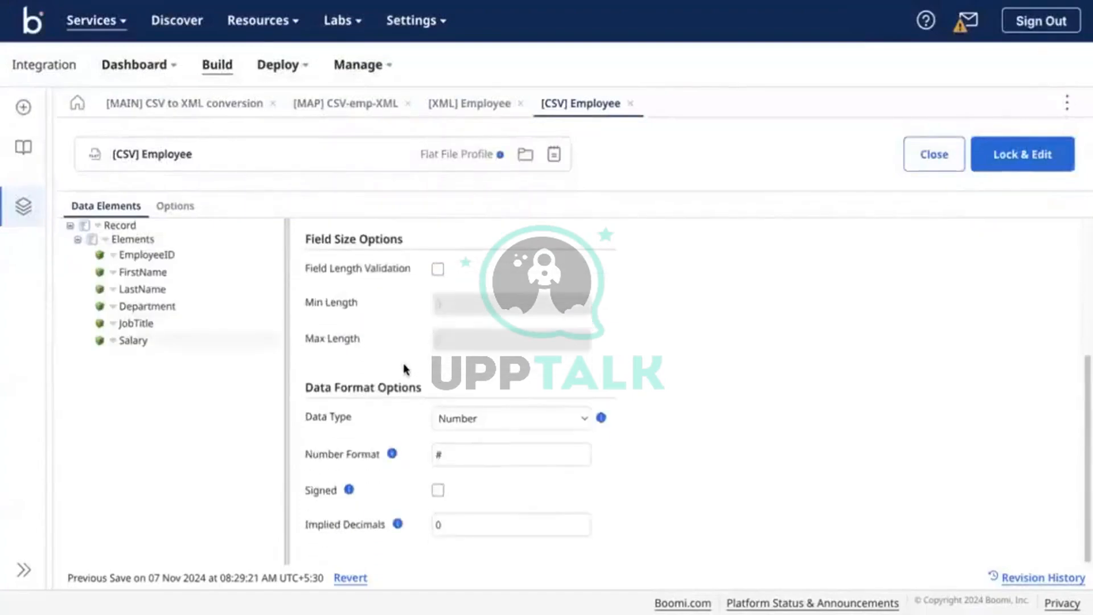
pyautogui.scroll(4, 490, 403)
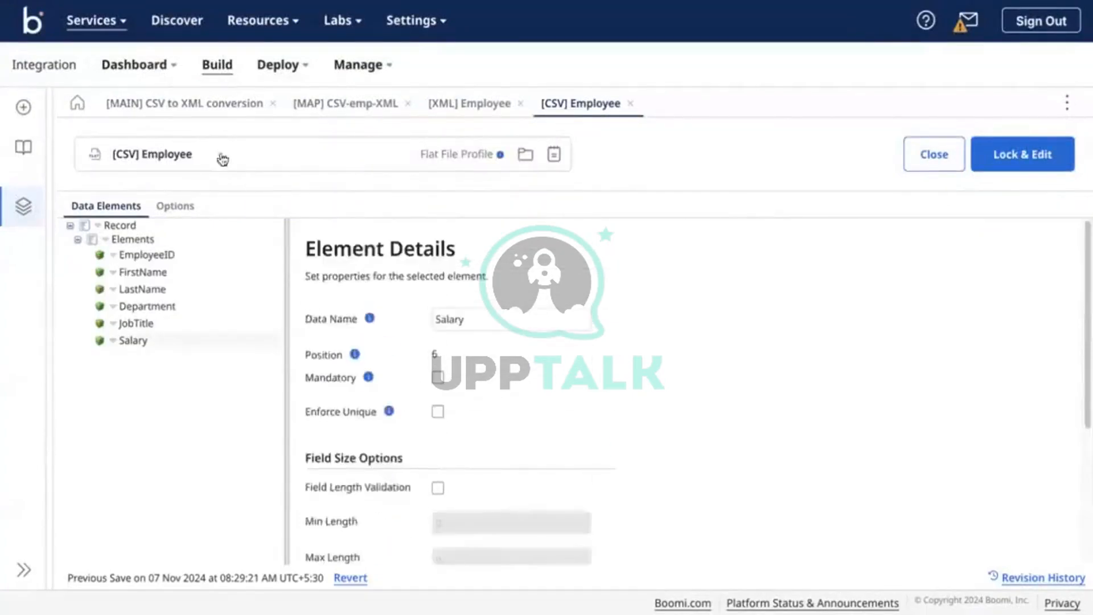
# Review the check salary logs of the CSV to XML conversion test and read the full comparison message for the 70000 salary.
pyautogui.click(210, 114)
pyautogui.scroll(-3, 744, 471)
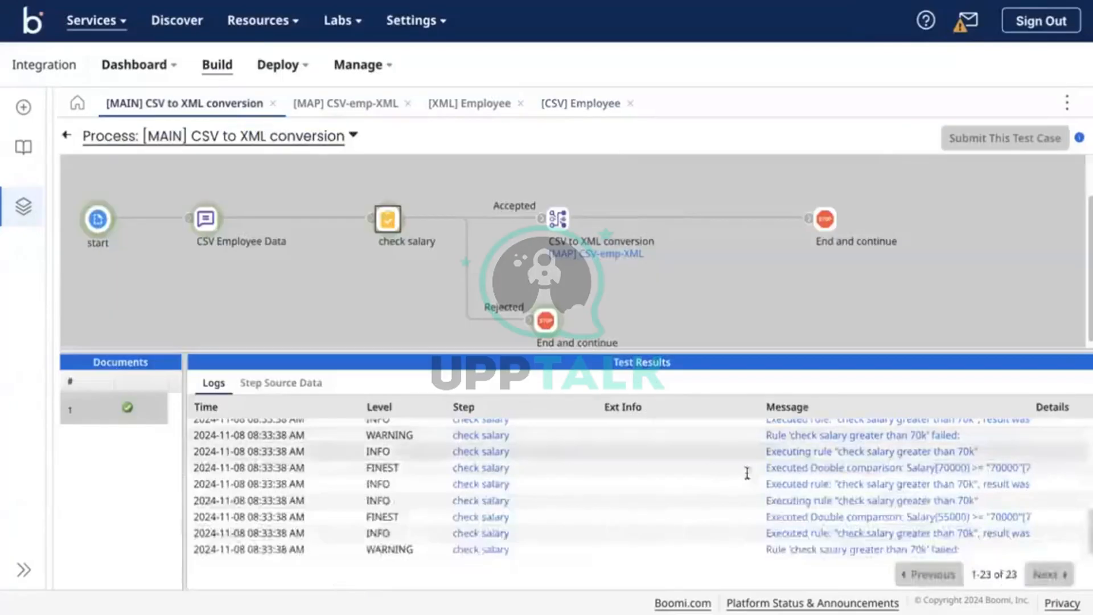
pyautogui.scroll(2, 895, 501)
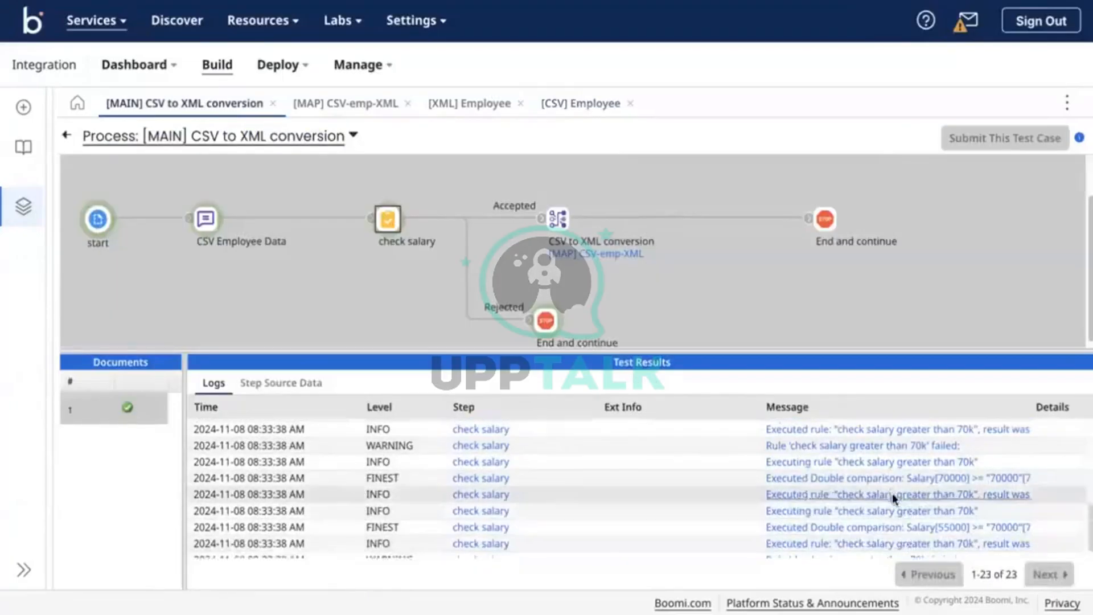
pyautogui.click(888, 498)
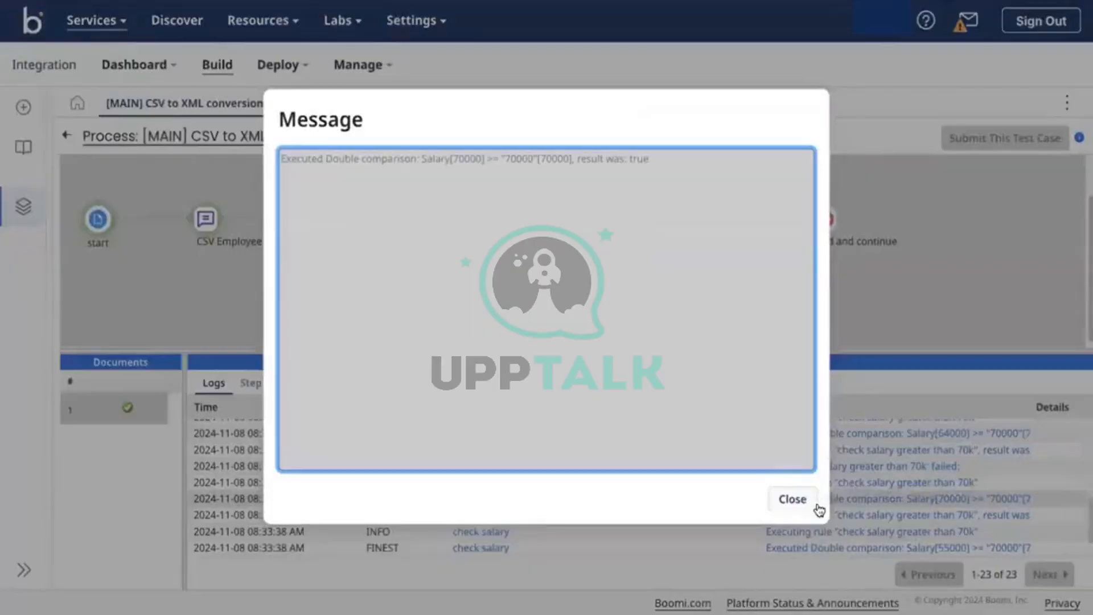
pyautogui.click(808, 503)
pyautogui.scroll(2, 840, 506)
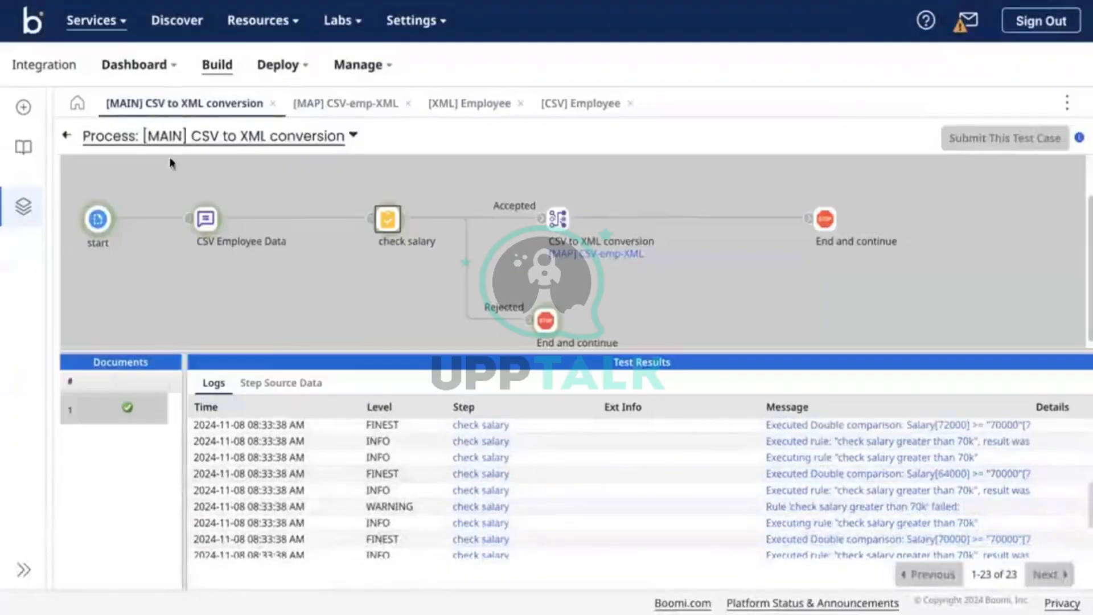
# Change the condition of the "check salary greater than 70k" rule to Salary > static value 70000 and save the condition.
pyautogui.click(66, 134)
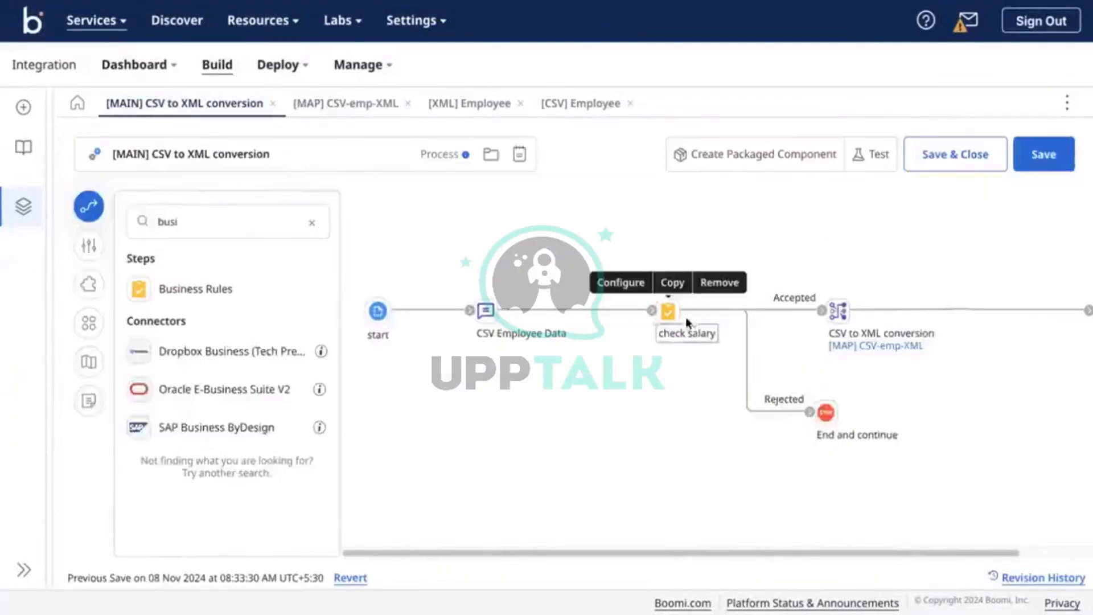
pyautogui.doubleClick(671, 312)
pyautogui.click(319, 107)
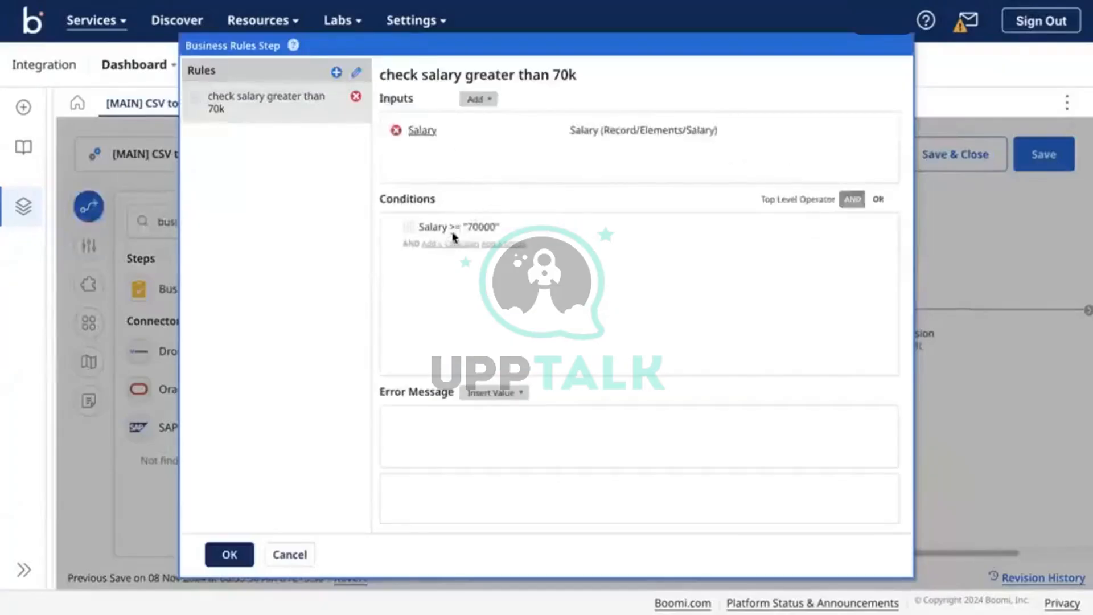
pyautogui.moveTo(463, 226)
pyautogui.click(834, 228)
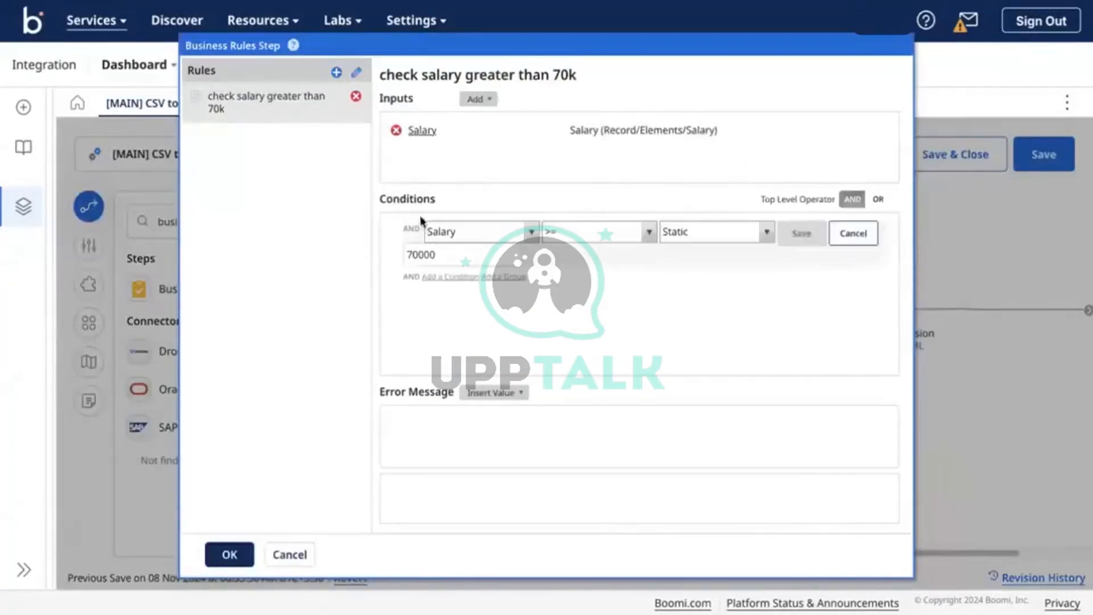
pyautogui.click(649, 234)
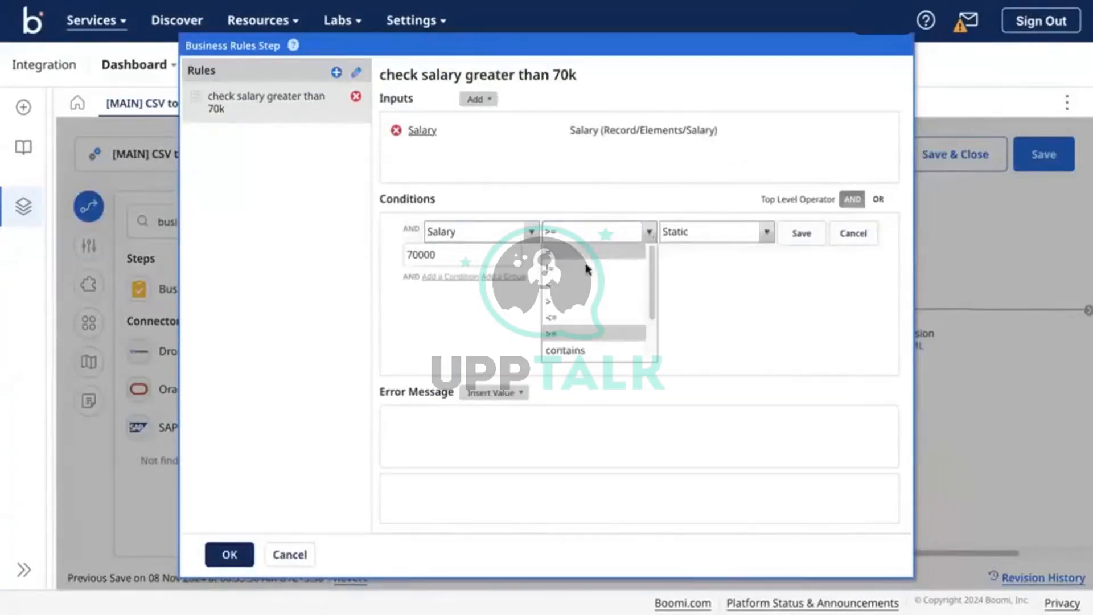
pyautogui.click(564, 302)
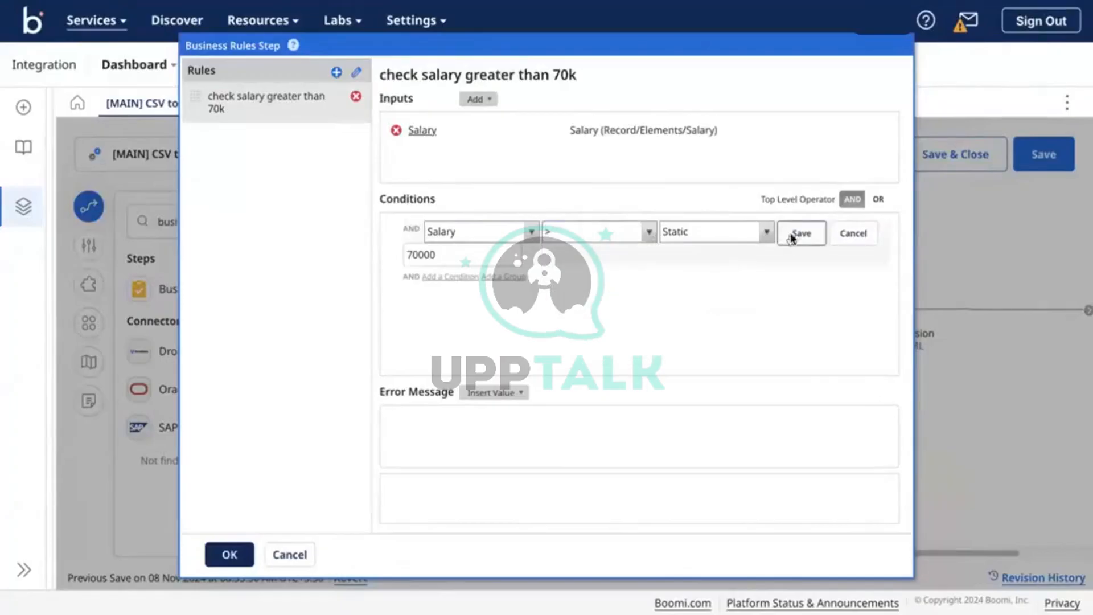
pyautogui.click(793, 238)
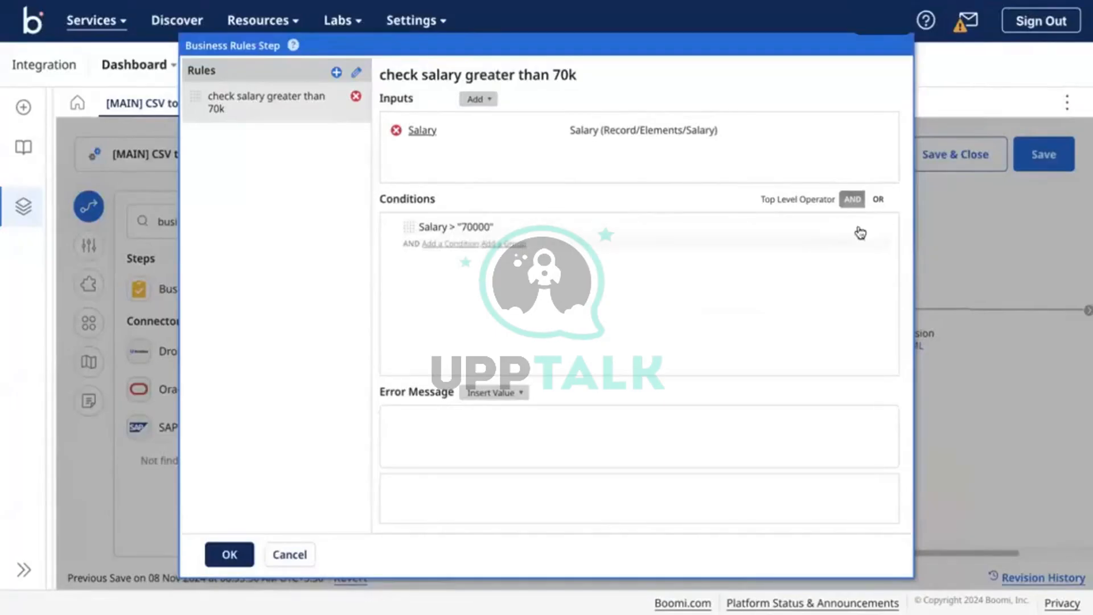
pyautogui.click(840, 228)
pyautogui.click(464, 262)
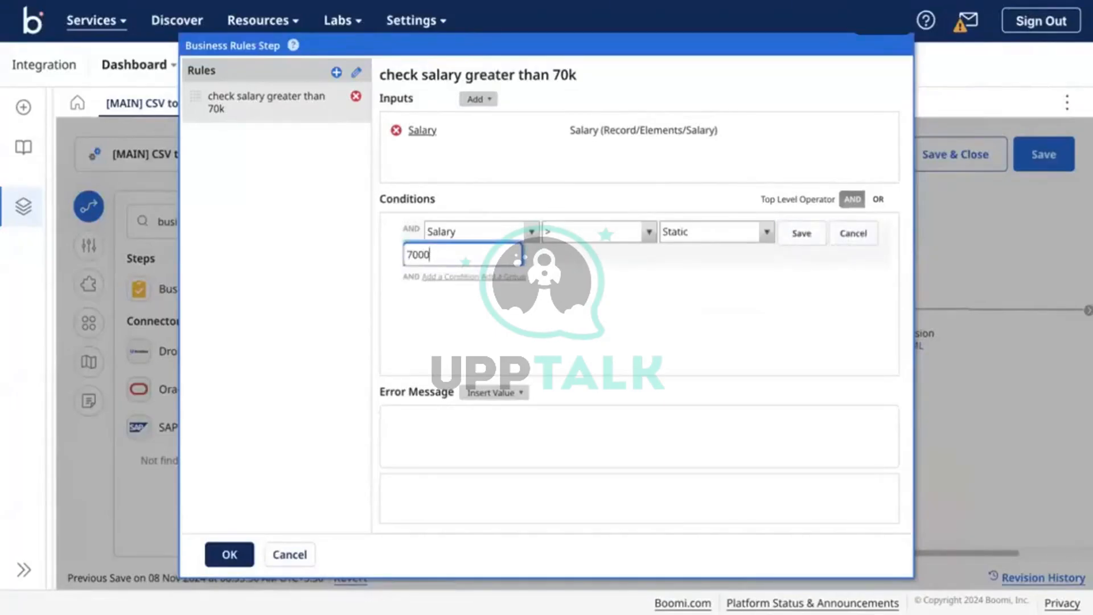
pyautogui.click(800, 237)
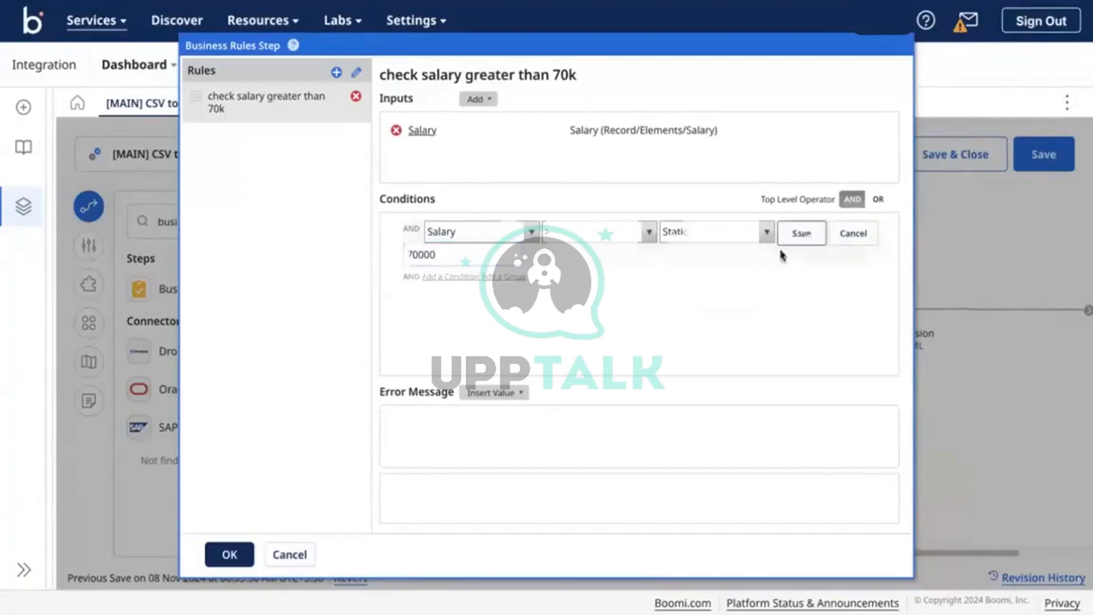
# Give the rule the error message "{1} is less than 70000" with the Salary input as its value, and save the process.
pyautogui.click(476, 392)
pyautogui.click(486, 412)
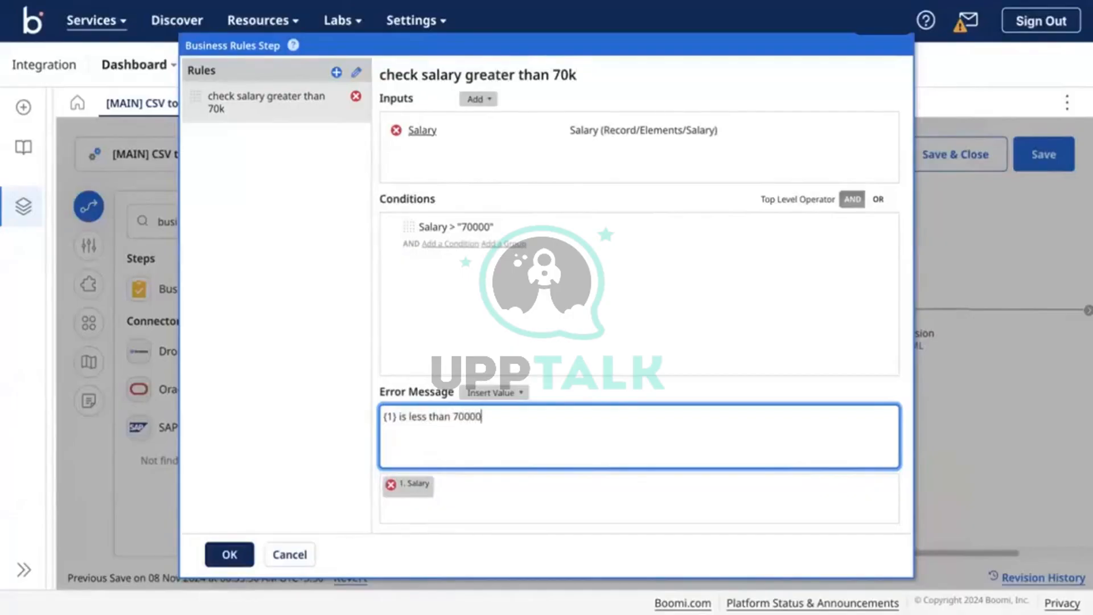
pyautogui.click(230, 554)
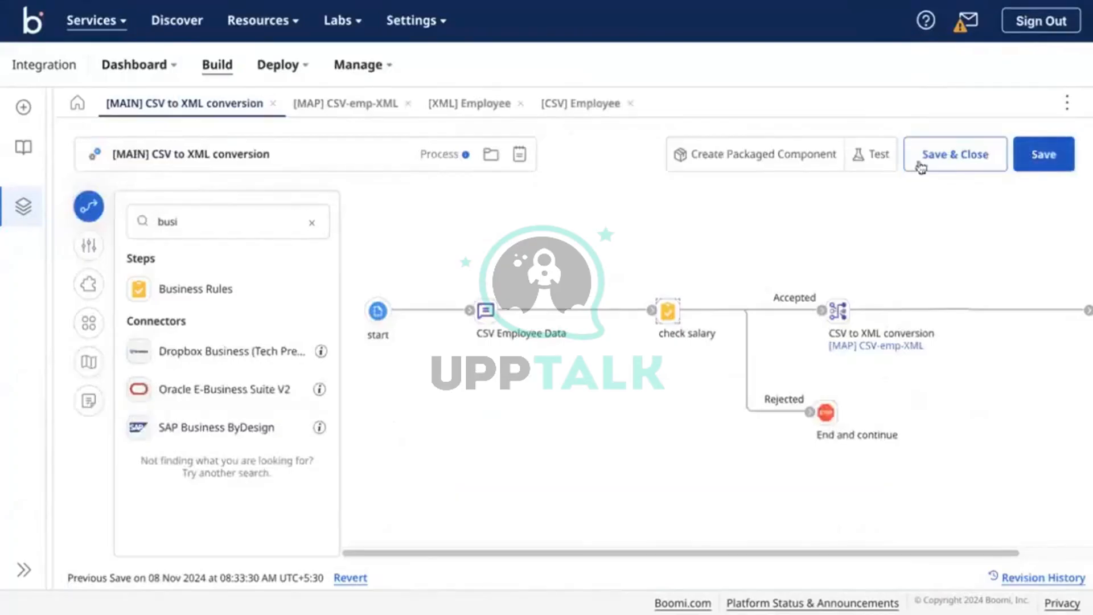
pyautogui.click(921, 167)
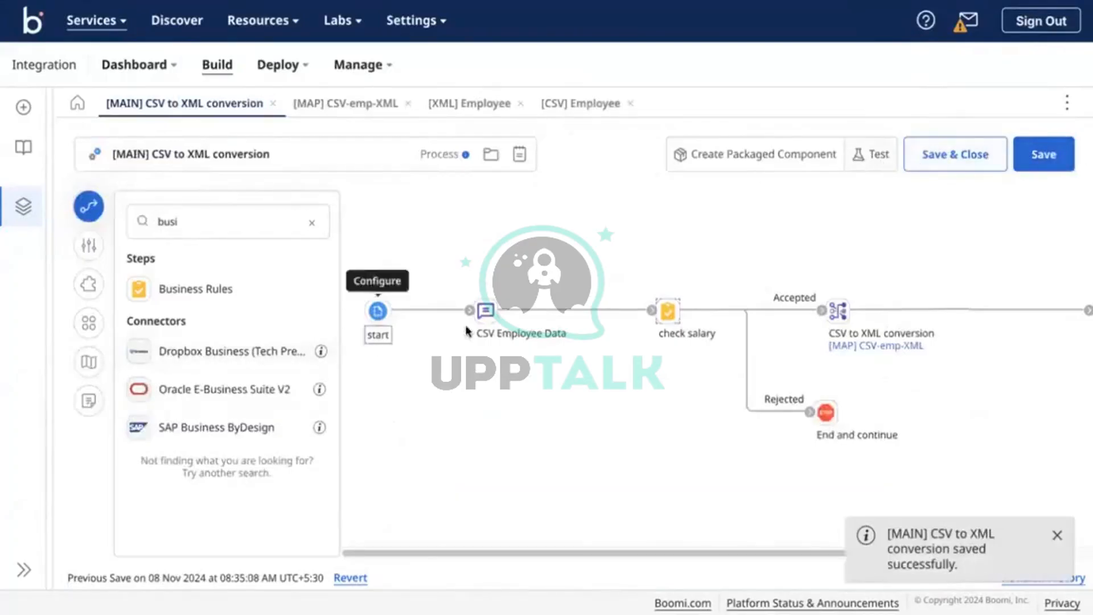
# Set the first employee's salary to 85000 in the CSV Employee Data message and run a new process test on Test-DV.
pyautogui.click(493, 315)
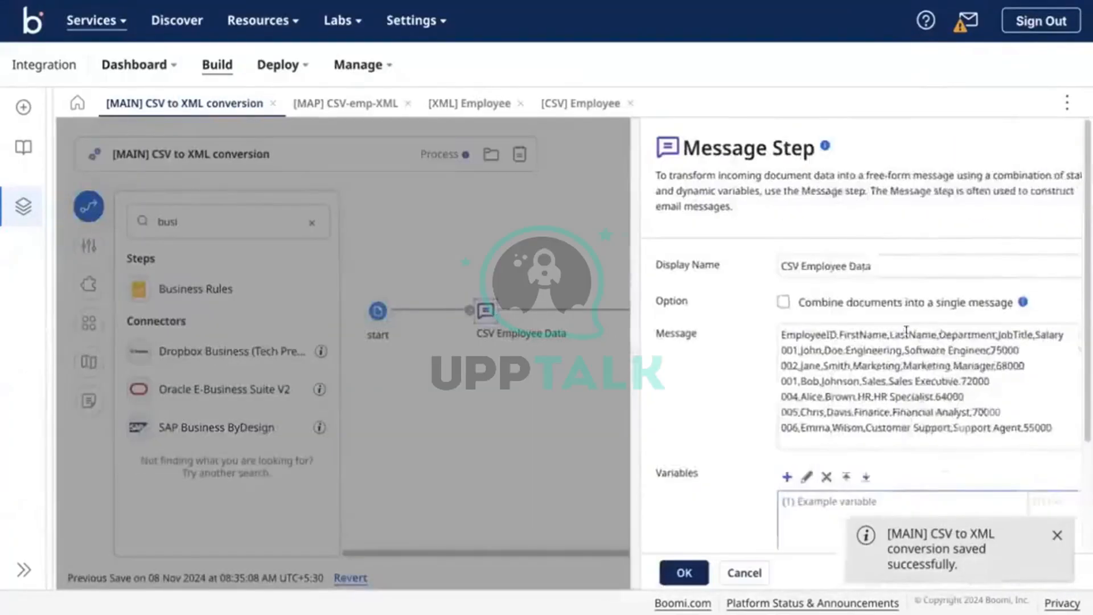
pyautogui.click(978, 349)
pyautogui.write('8')
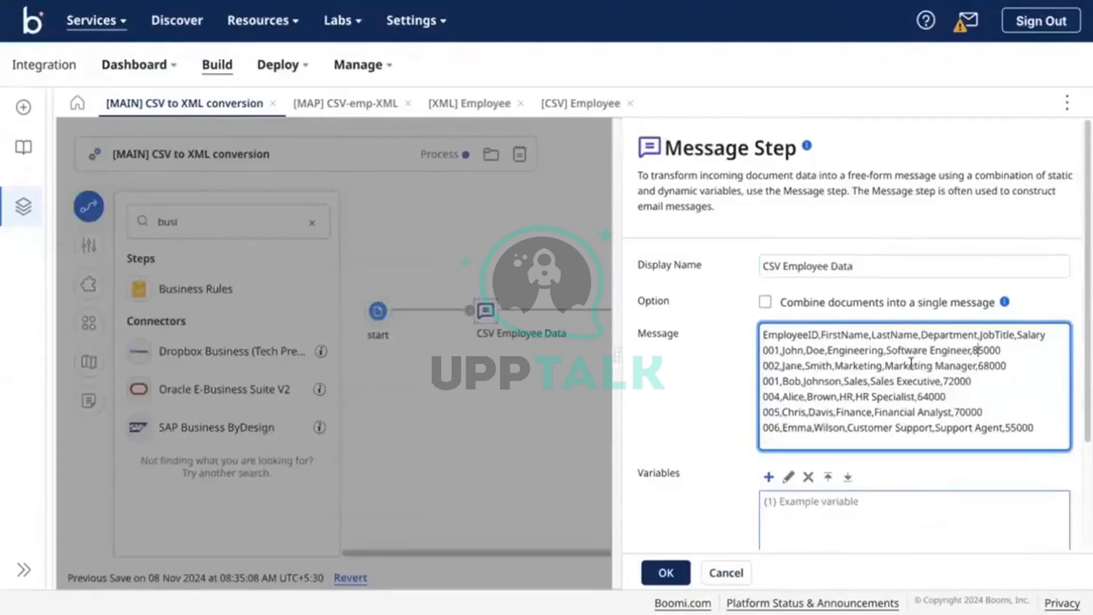
pyautogui.scroll(-1, 740, 513)
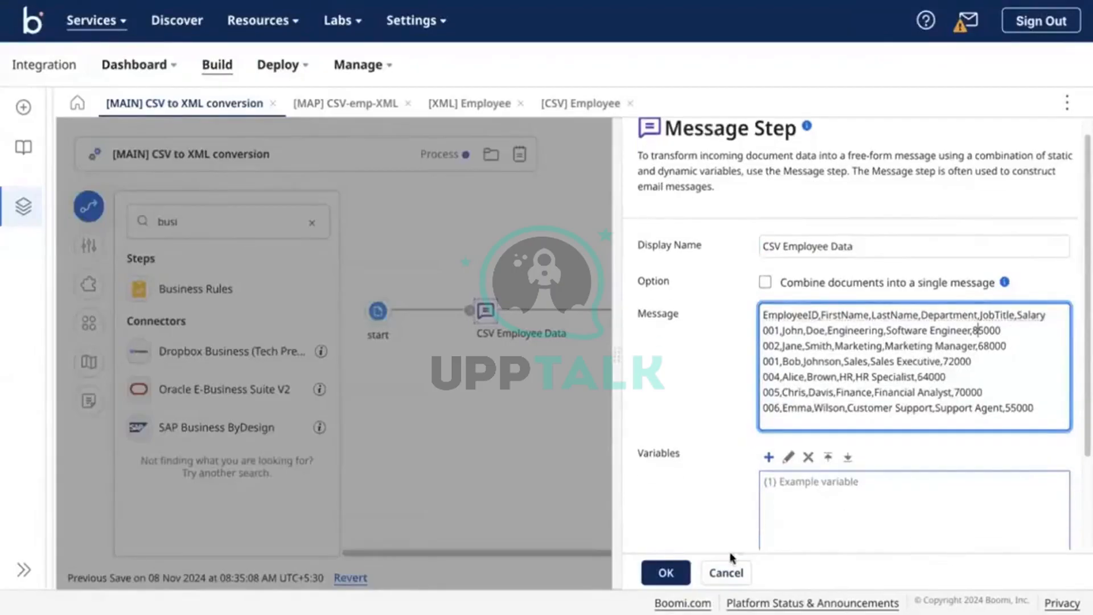
pyautogui.click(665, 571)
pyautogui.click(879, 162)
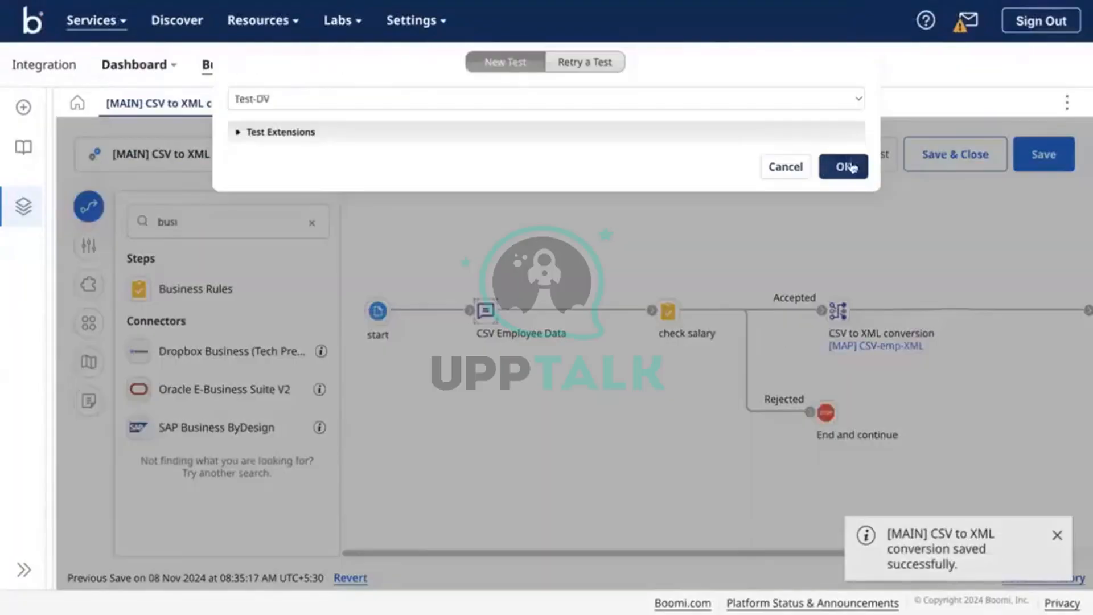
pyautogui.click(845, 166)
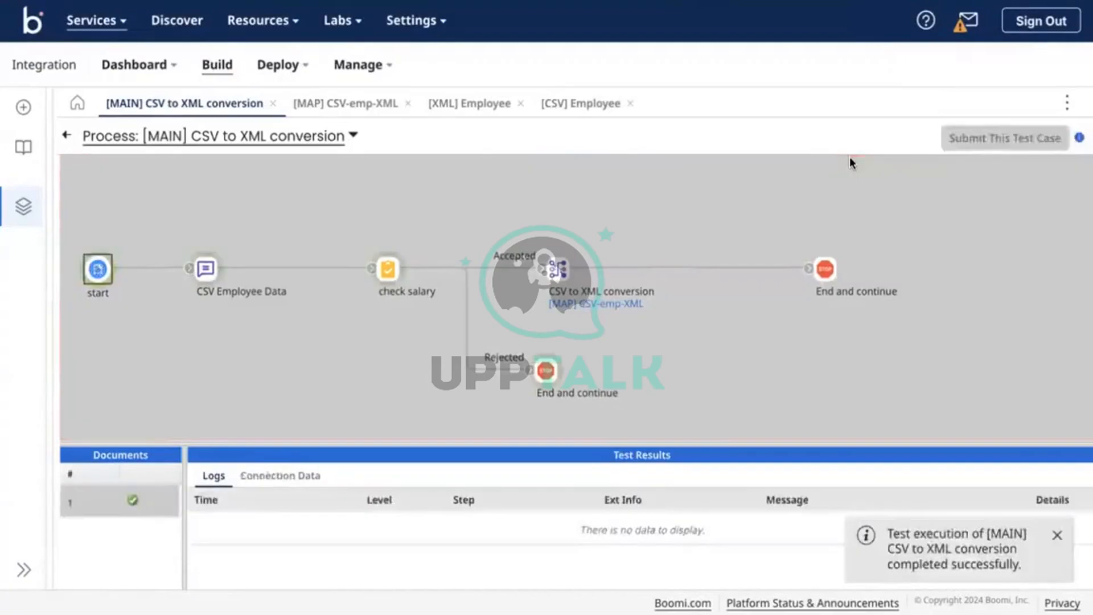
# View the file options of the [CSV] Employee profile and return to the process test.
pyautogui.click(595, 104)
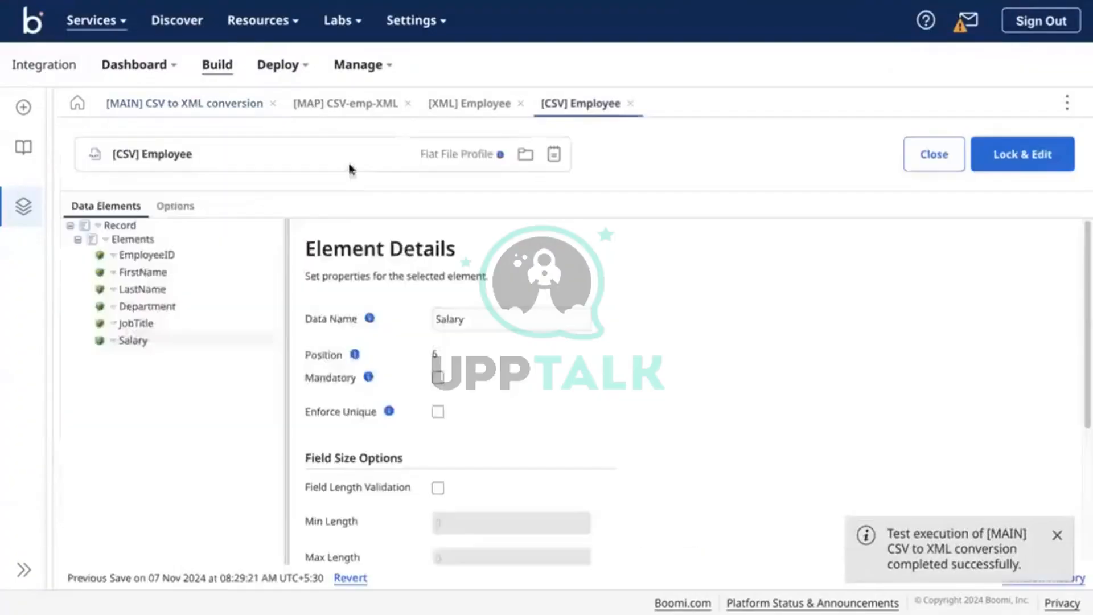
pyautogui.click(178, 220)
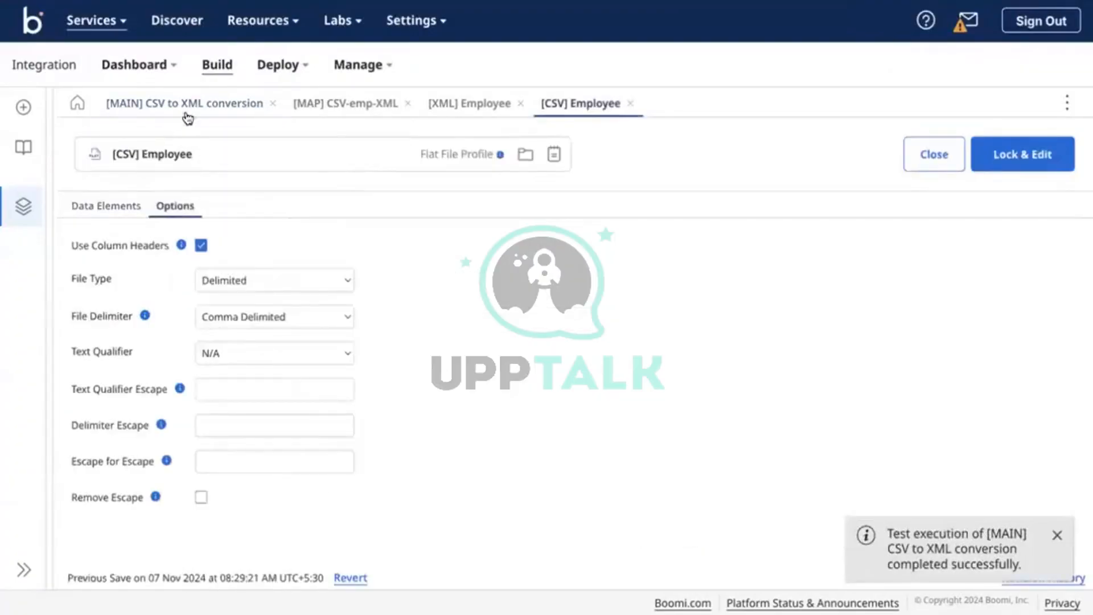
pyautogui.click(185, 104)
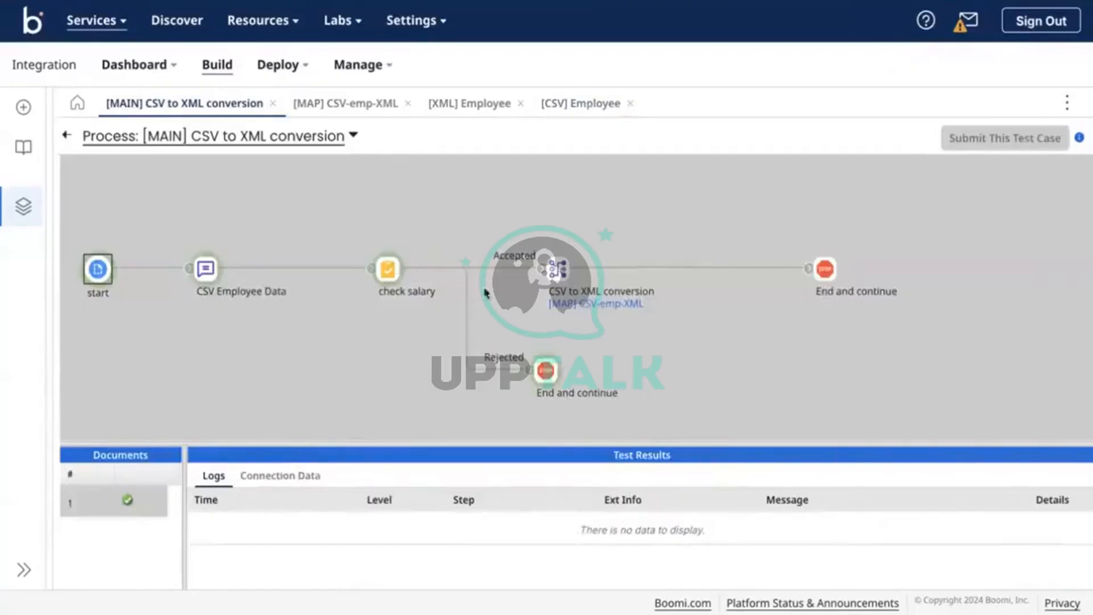
# Show the check salary step's logs in an enlarged results area and read the full comparison message for the 85000 salary.
pyautogui.click(387, 269)
pyautogui.moveTo(561, 443); pyautogui.dragTo(566, 365)
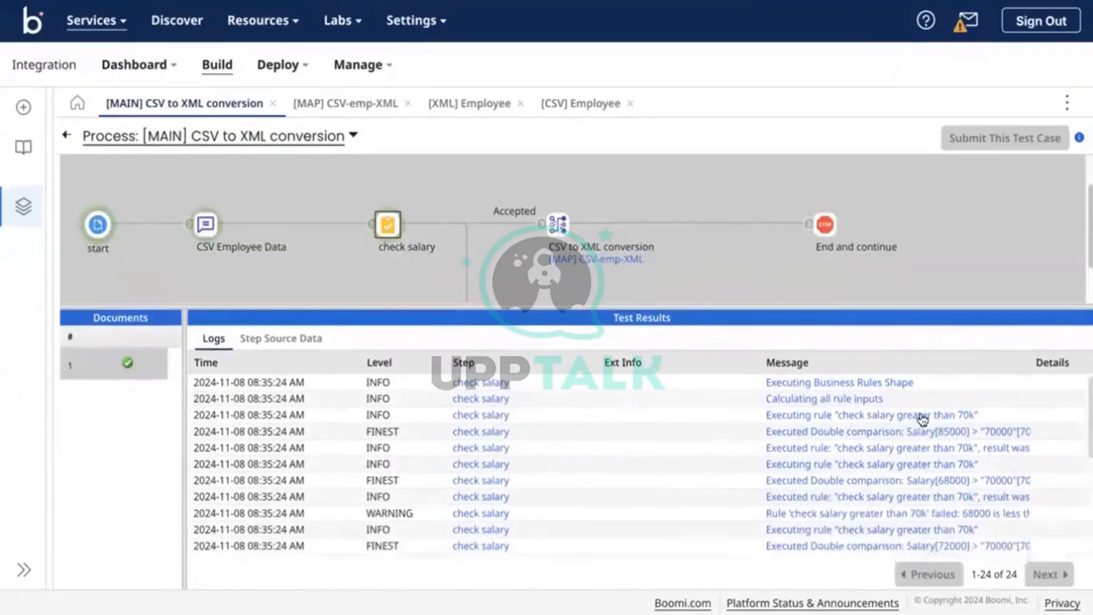
pyautogui.click(920, 432)
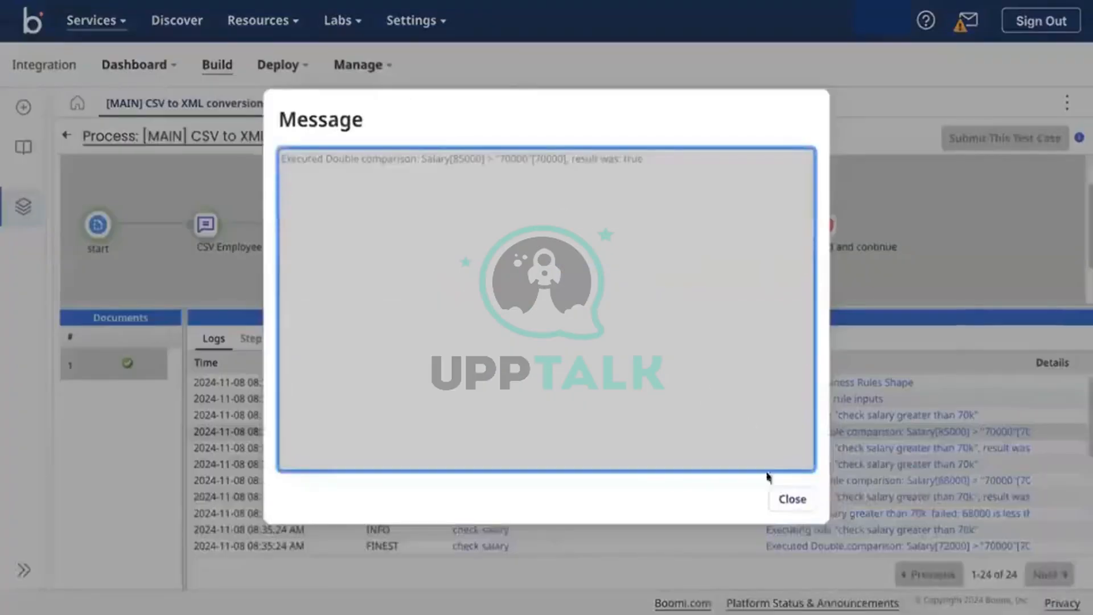
pyautogui.click(792, 499)
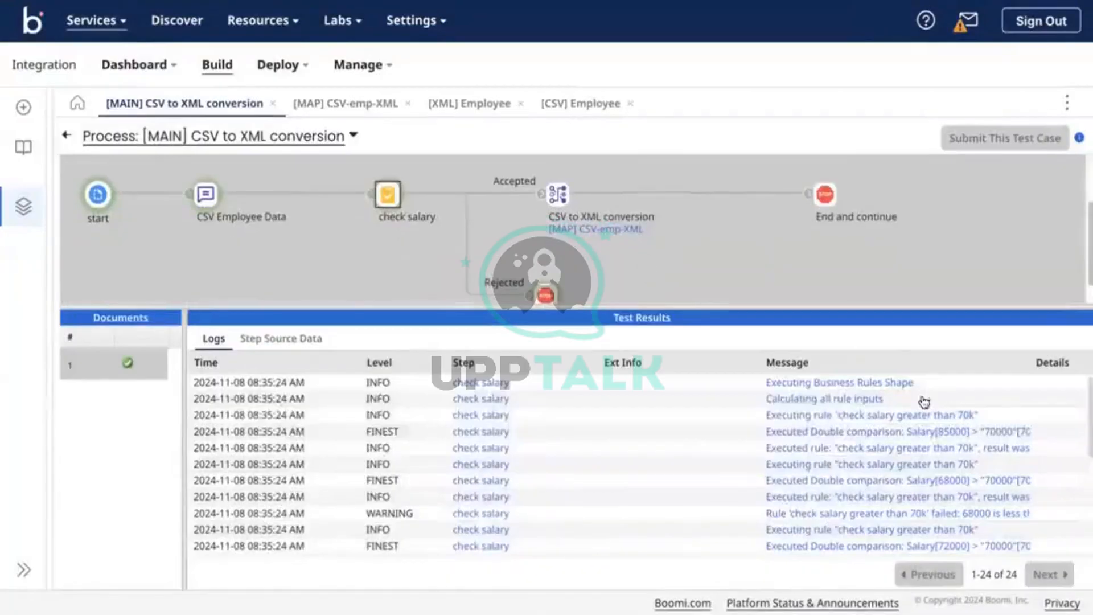
# Read the full messages of the final warning and executed-rule entries at the end of the check salary logs.
pyautogui.scroll(-5, 922, 403)
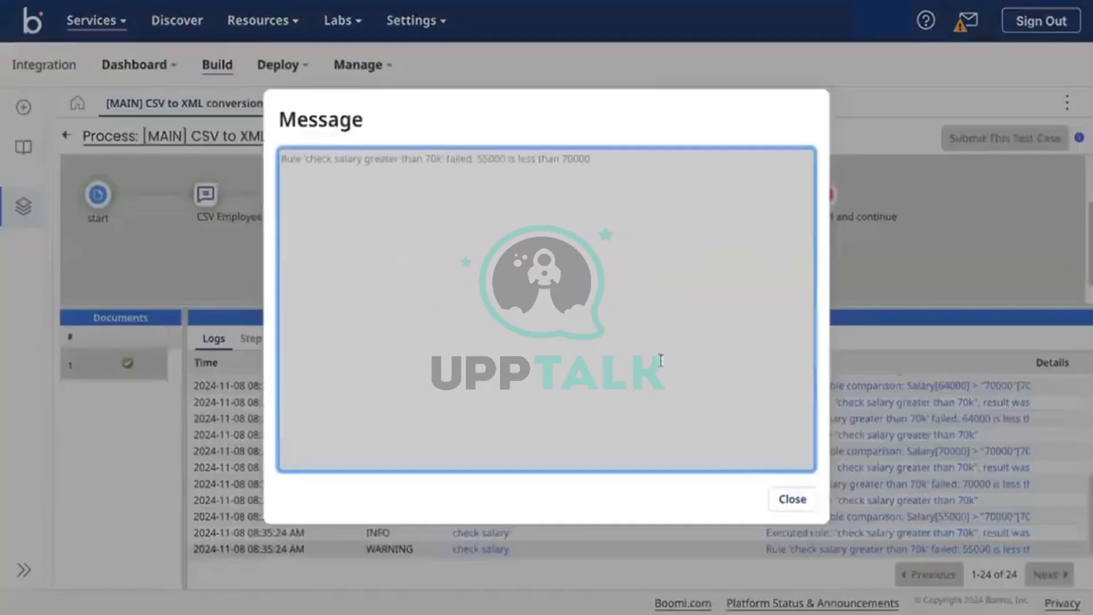
pyautogui.click(842, 549)
pyautogui.click(792, 499)
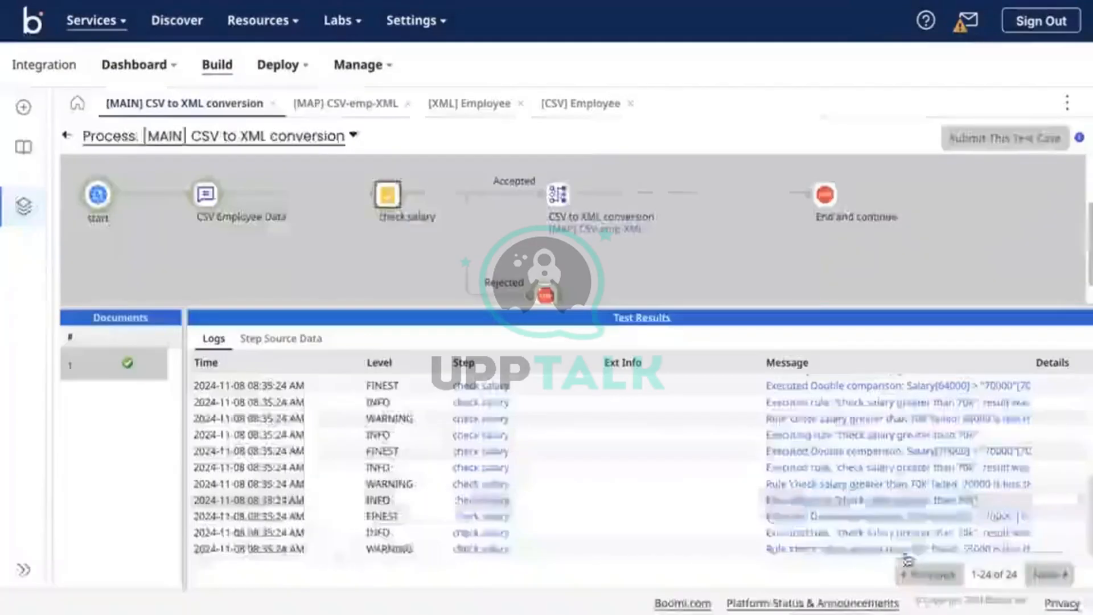
pyautogui.click(902, 533)
pyautogui.click(781, 504)
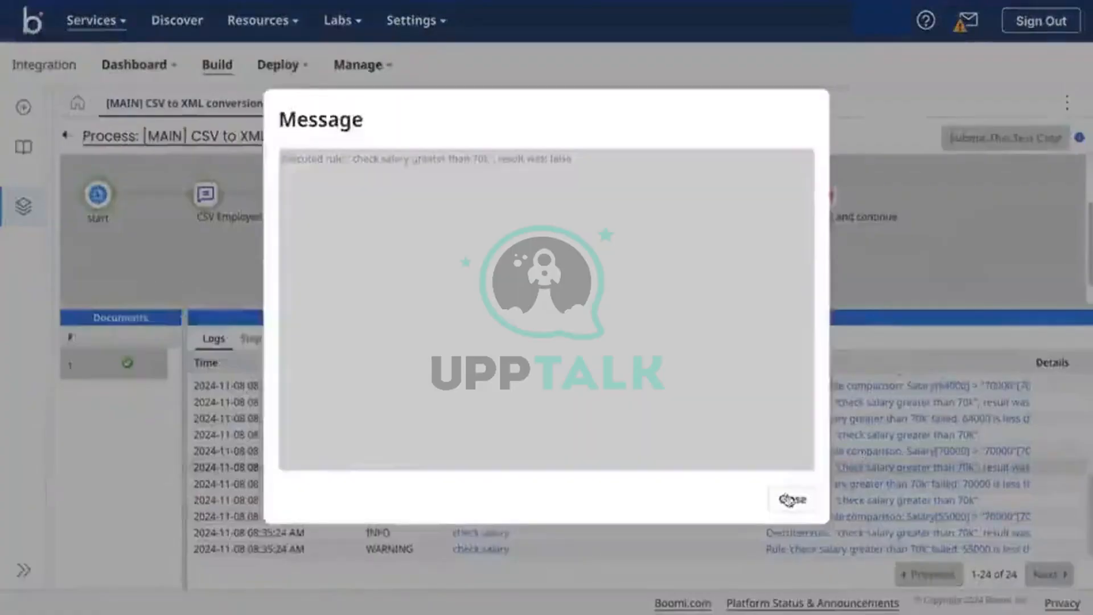
pyautogui.click(784, 499)
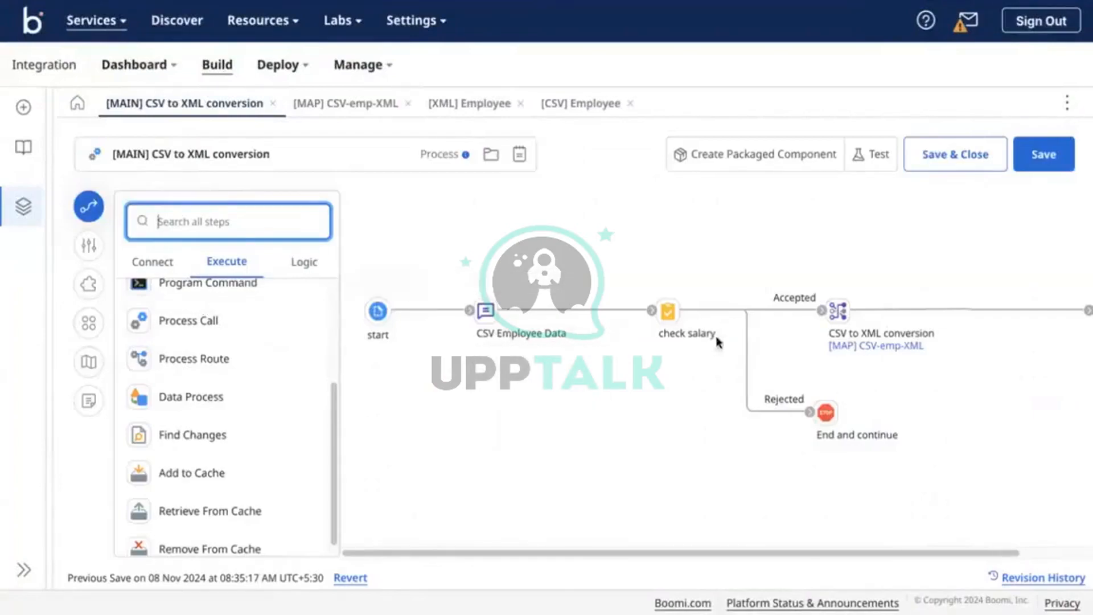
# Review the salary condition of the check salary business rule and the value options available for its comparison.
pyautogui.doubleClick(667, 314)
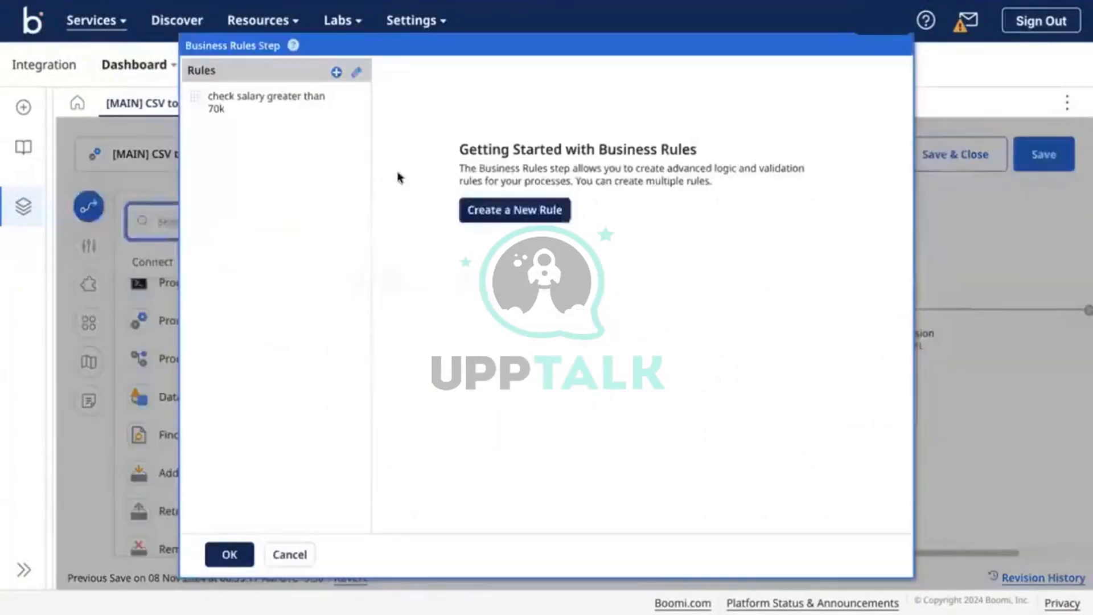
pyautogui.click(316, 115)
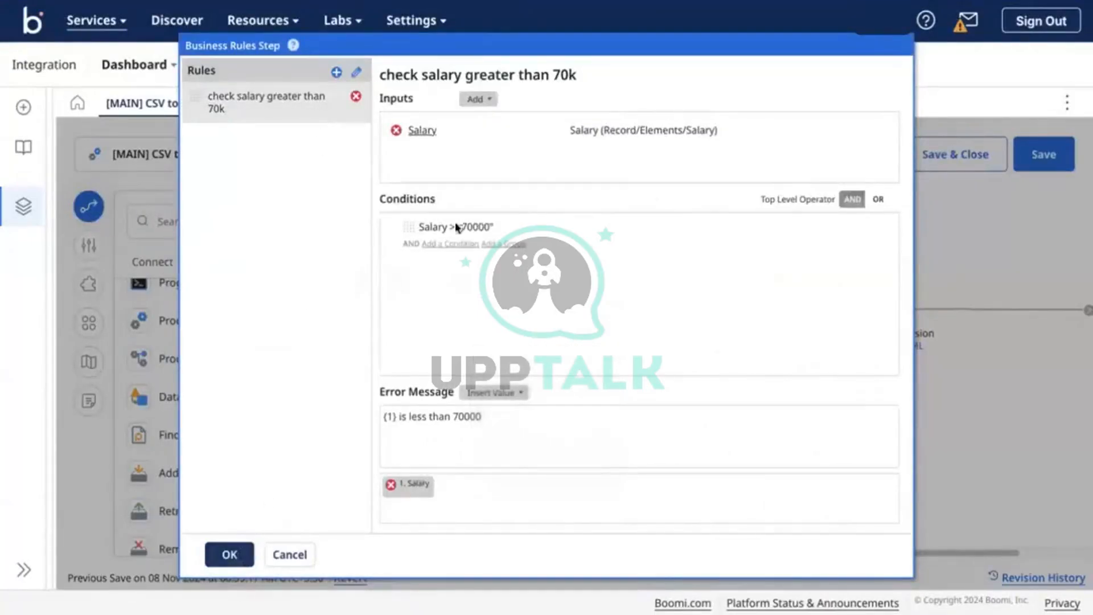
pyautogui.moveTo(459, 229)
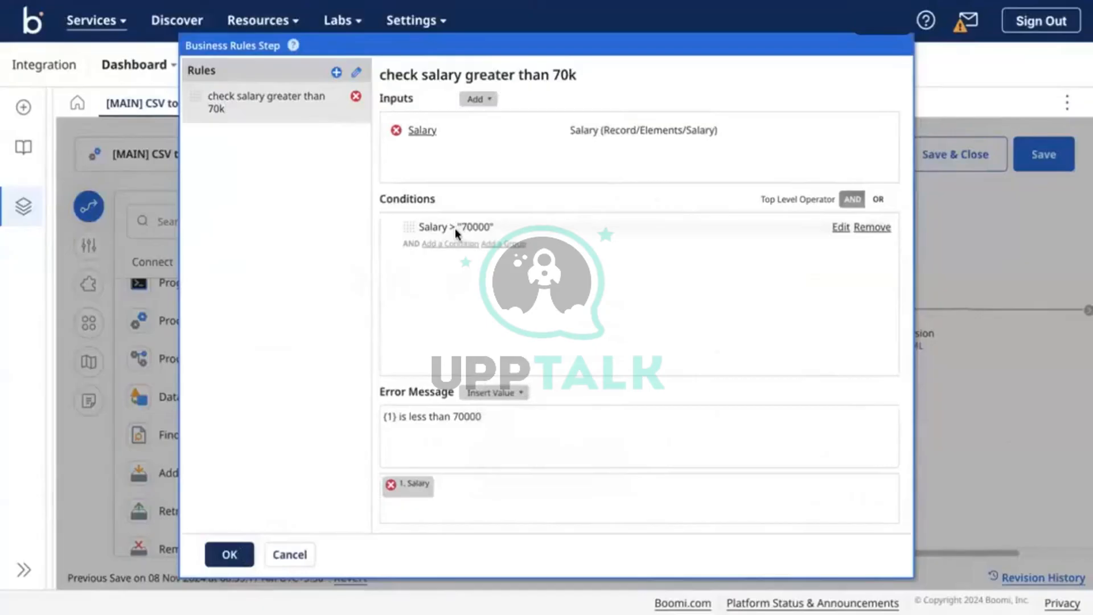
pyautogui.click(839, 229)
pyautogui.click(766, 231)
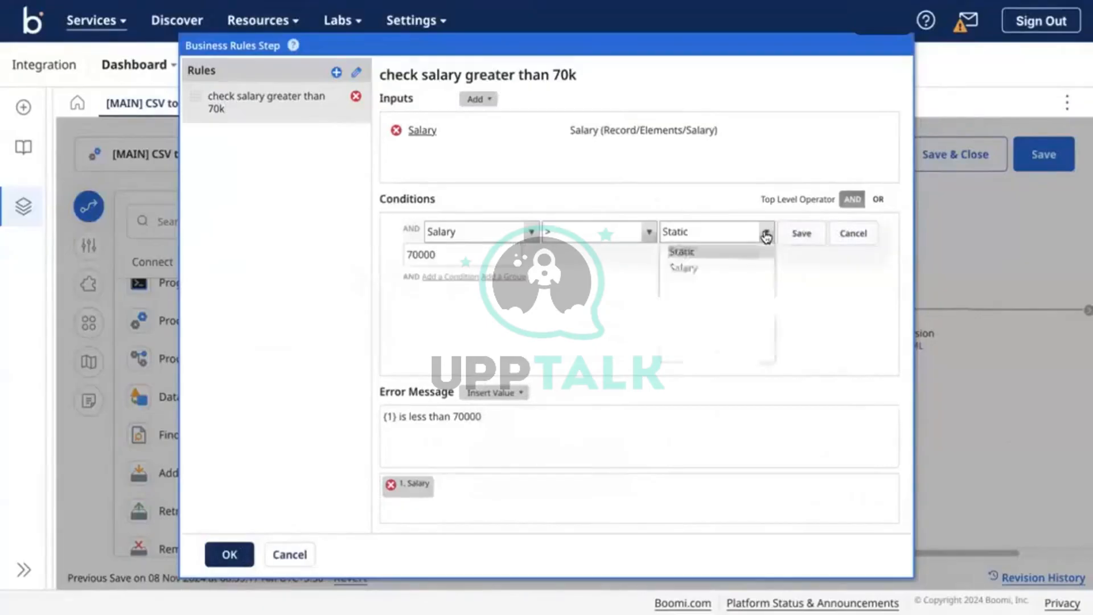
pyautogui.click(823, 292)
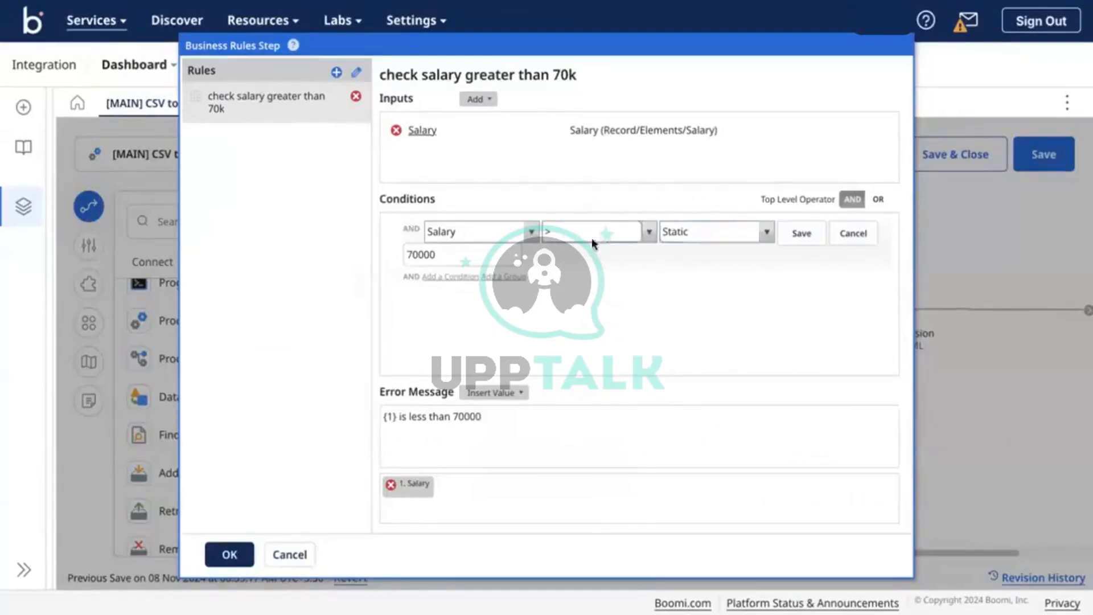
# Look through the Numeric functions that can be added as rule inputs, and leave the business rule without saving changes.
pyautogui.click(476, 99)
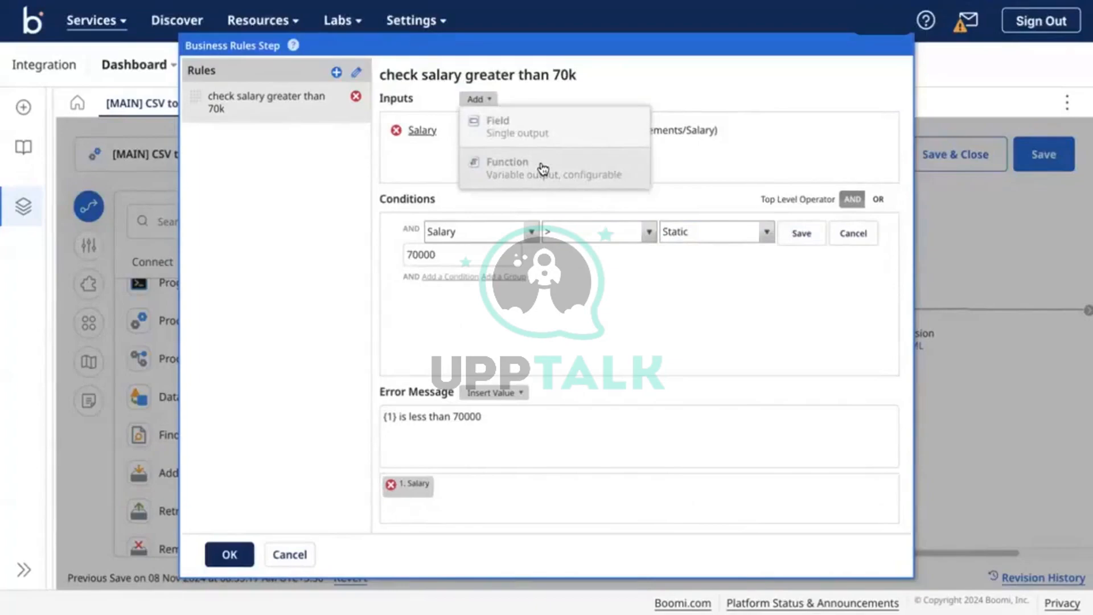
pyautogui.click(546, 179)
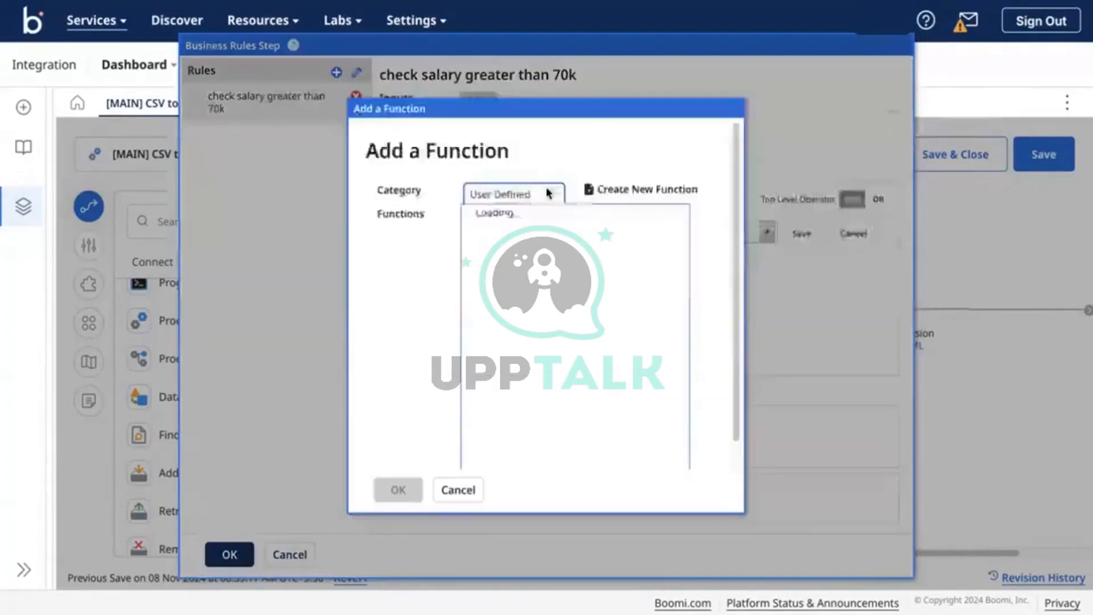
pyautogui.click(538, 194)
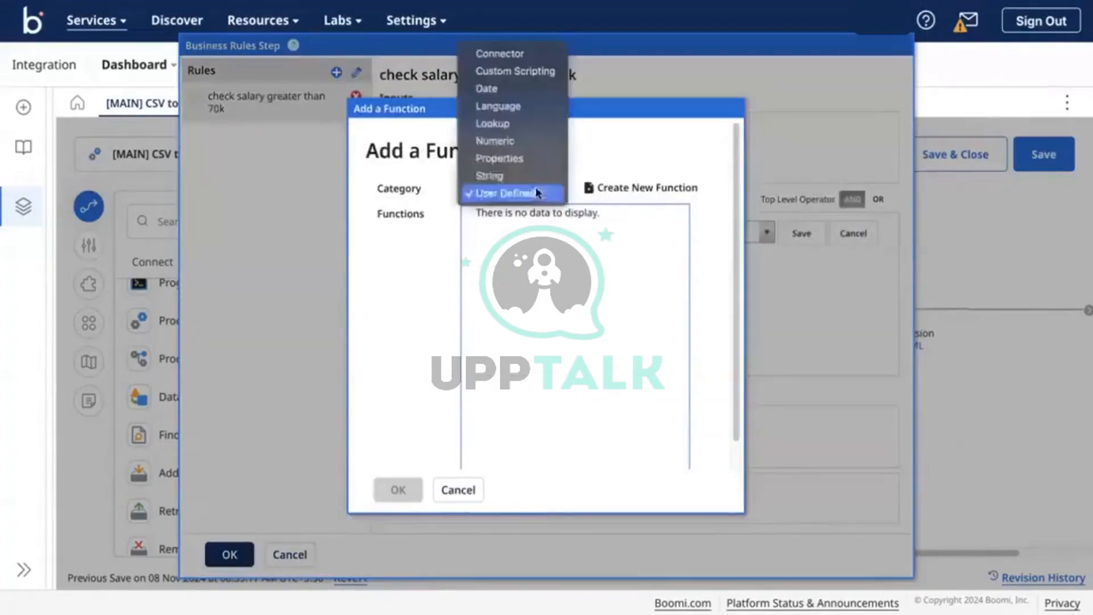
pyautogui.click(519, 144)
pyautogui.scroll(-1, 516, 249)
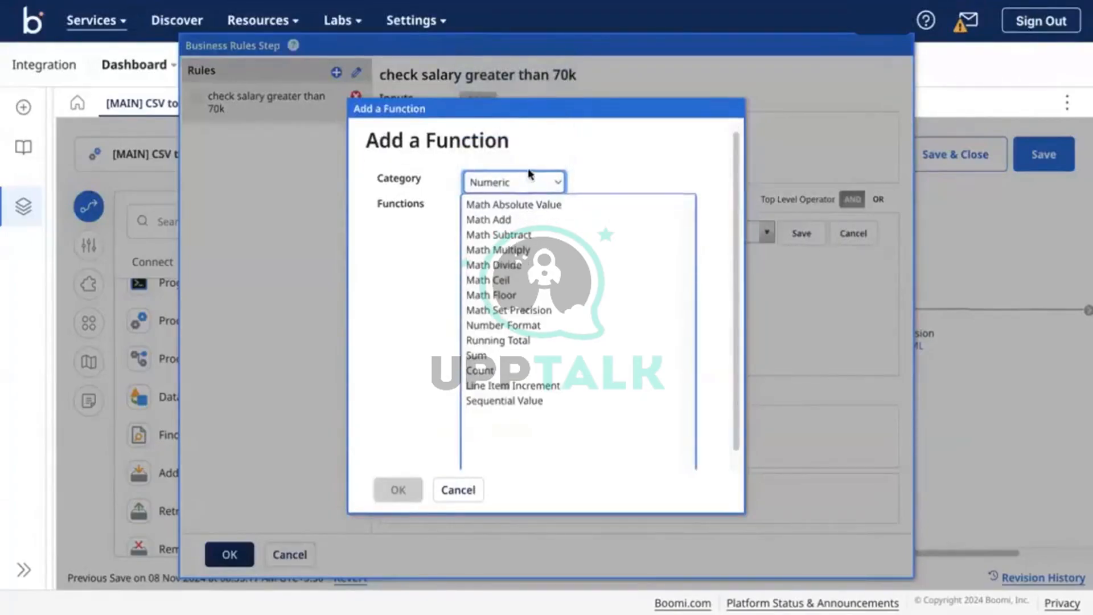
pyautogui.click(534, 183)
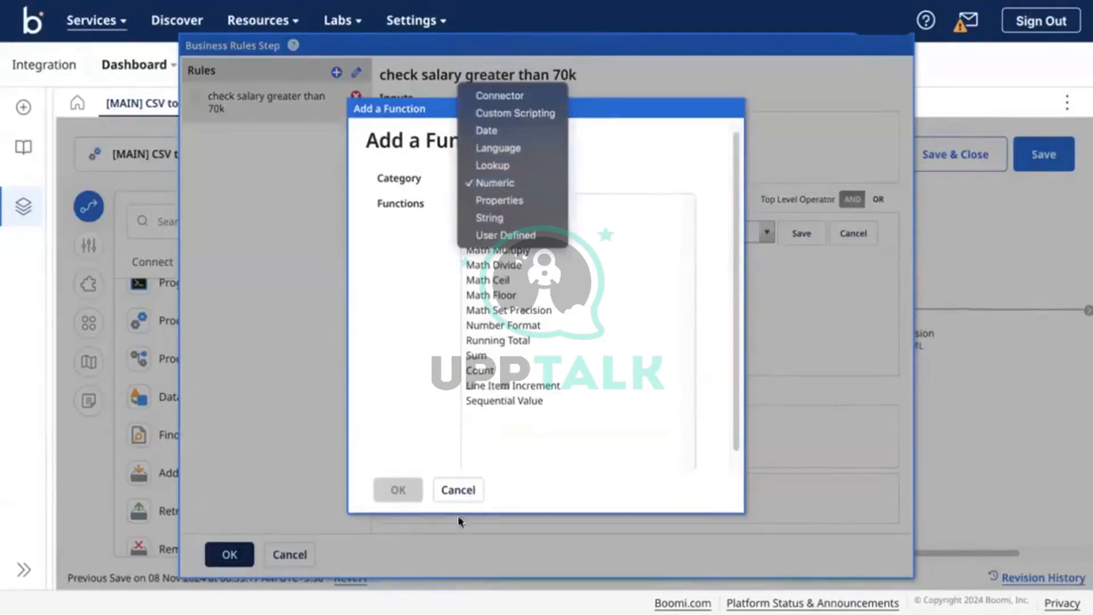
pyautogui.click(458, 493)
pyautogui.click(457, 490)
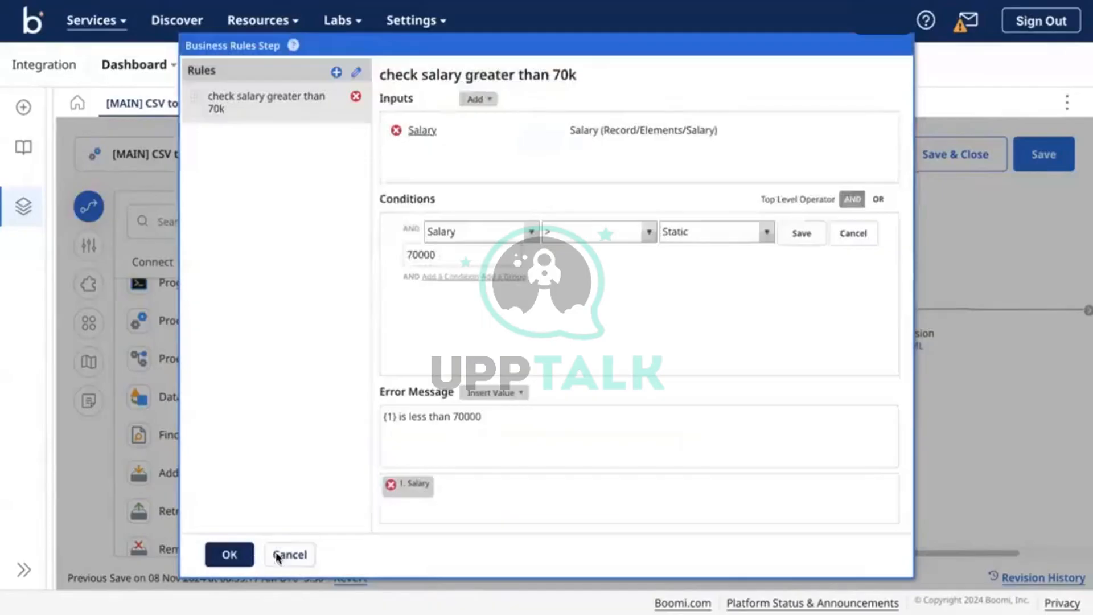
pyautogui.click(285, 554)
# Find the Decision step and add it to the canvas above the line between CSV Employee Data and check salary.
pyautogui.scroll(3, 182, 376)
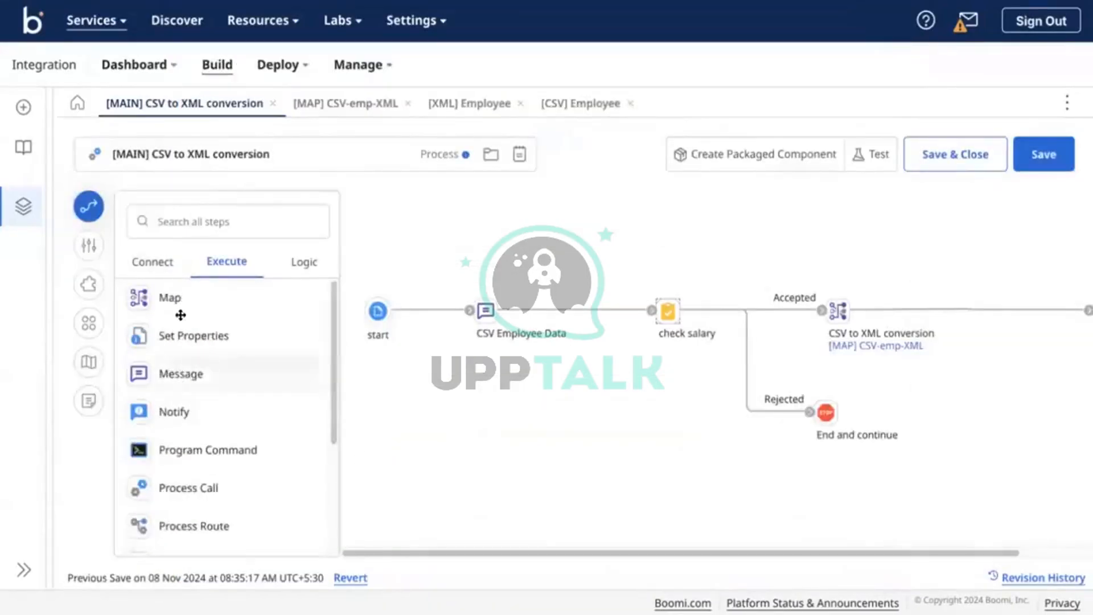
pyautogui.click(198, 220)
pyautogui.write('dec')
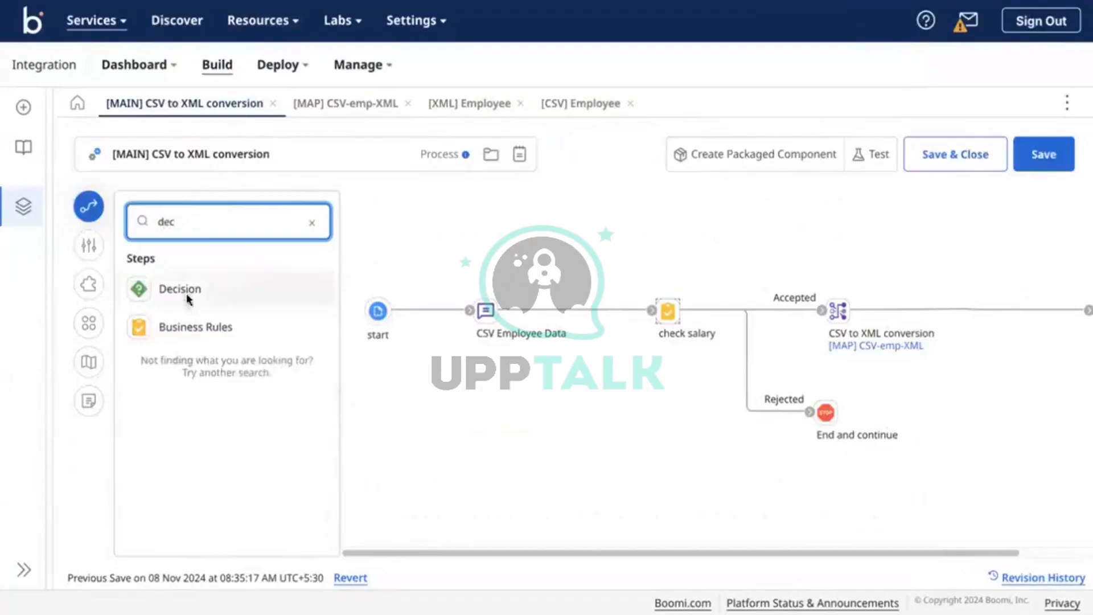
pyautogui.moveTo(187, 298); pyautogui.dragTo(570, 262)
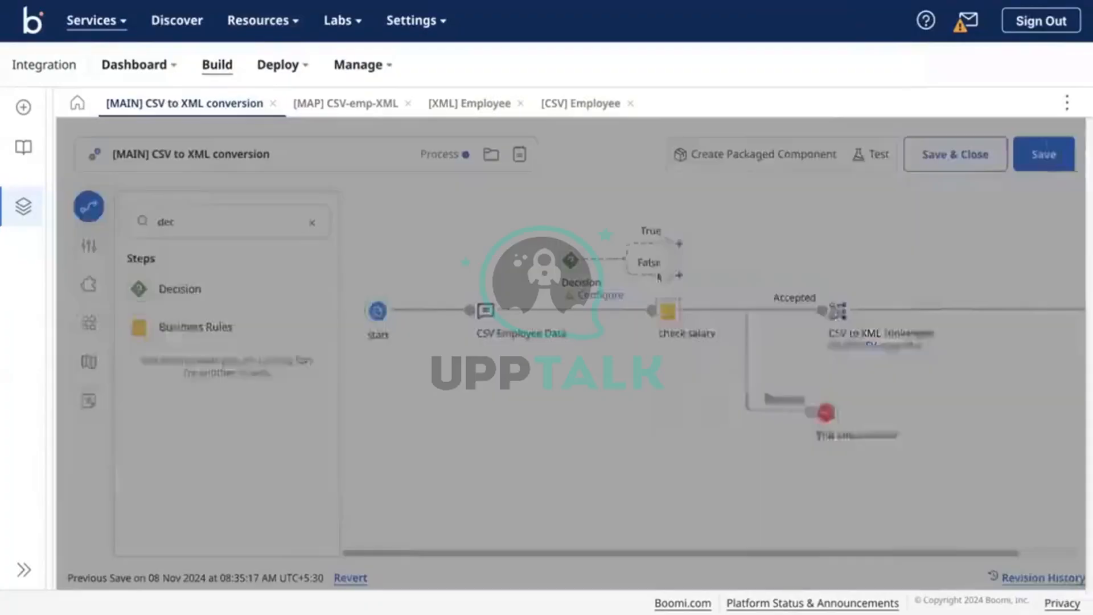
# Set the Decision step's first value to the Salary profile element of the [CSV] Employee profile.
pyautogui.click(818, 313)
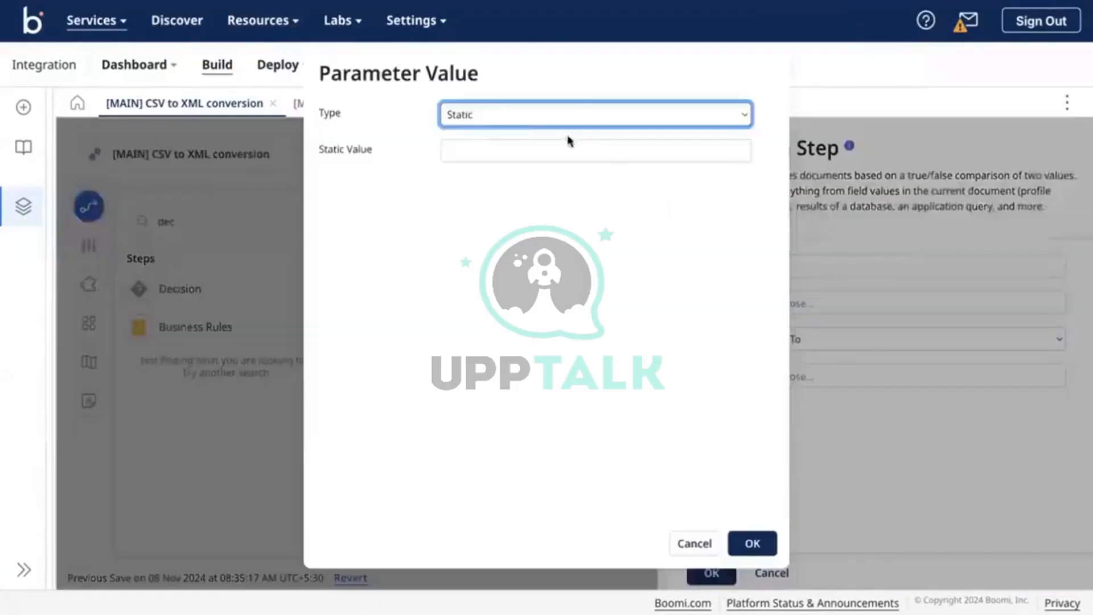
pyautogui.click(540, 113)
pyautogui.click(519, 79)
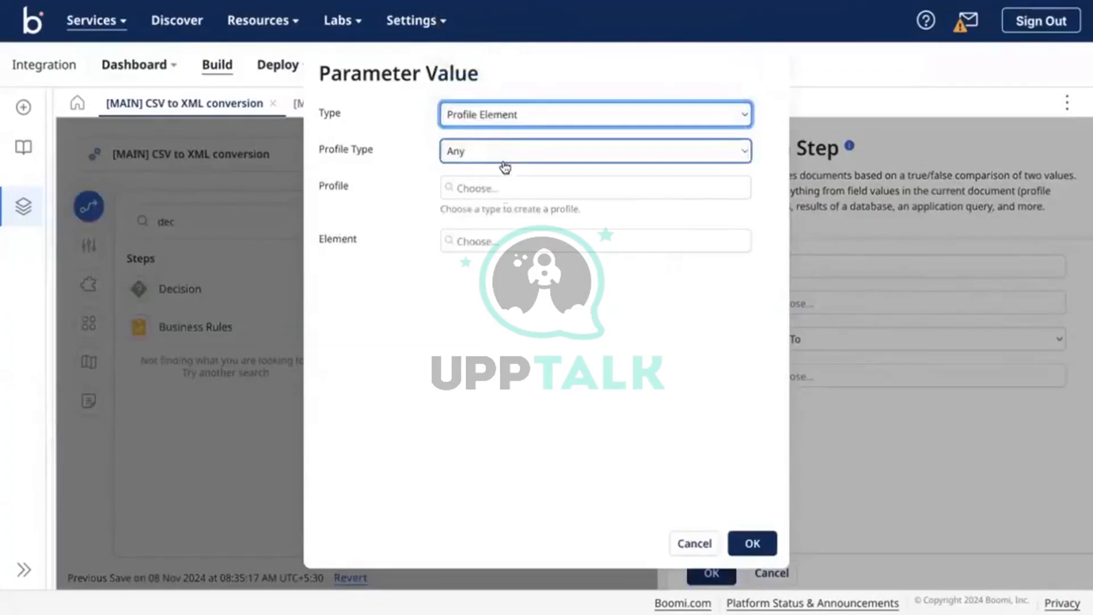
pyautogui.click(504, 188)
pyautogui.click(505, 255)
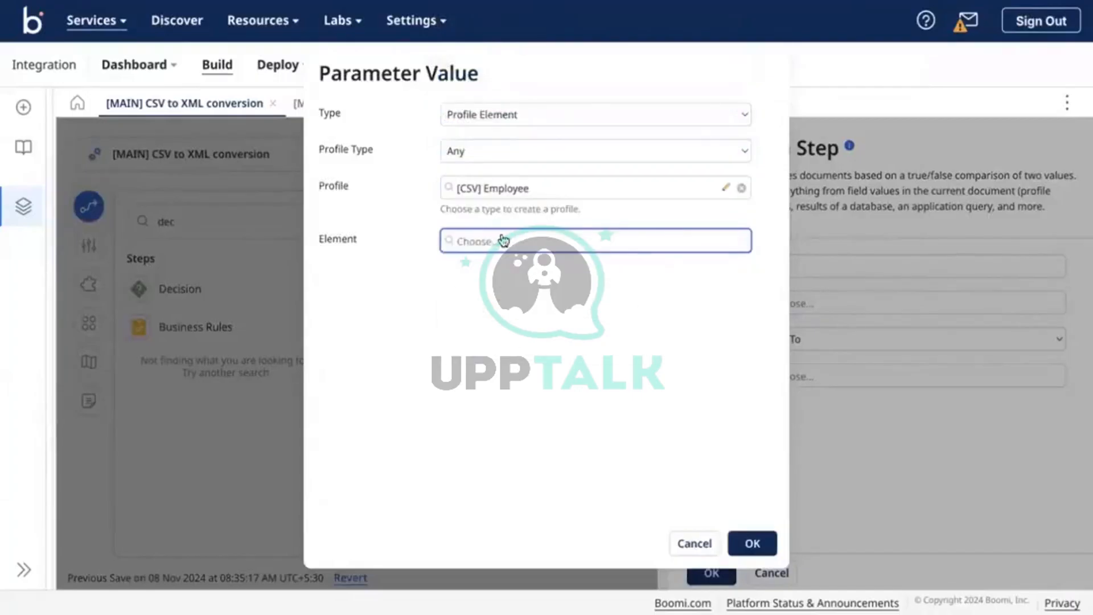
pyautogui.click(503, 240)
pyautogui.click(470, 329)
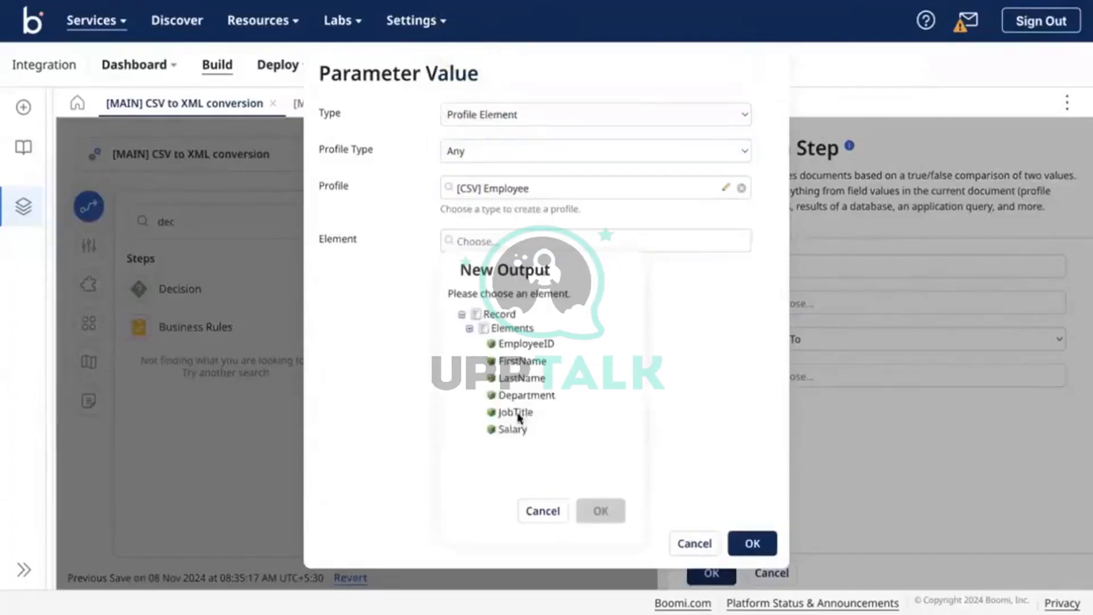
pyautogui.click(571, 430)
pyautogui.click(601, 510)
pyautogui.click(752, 543)
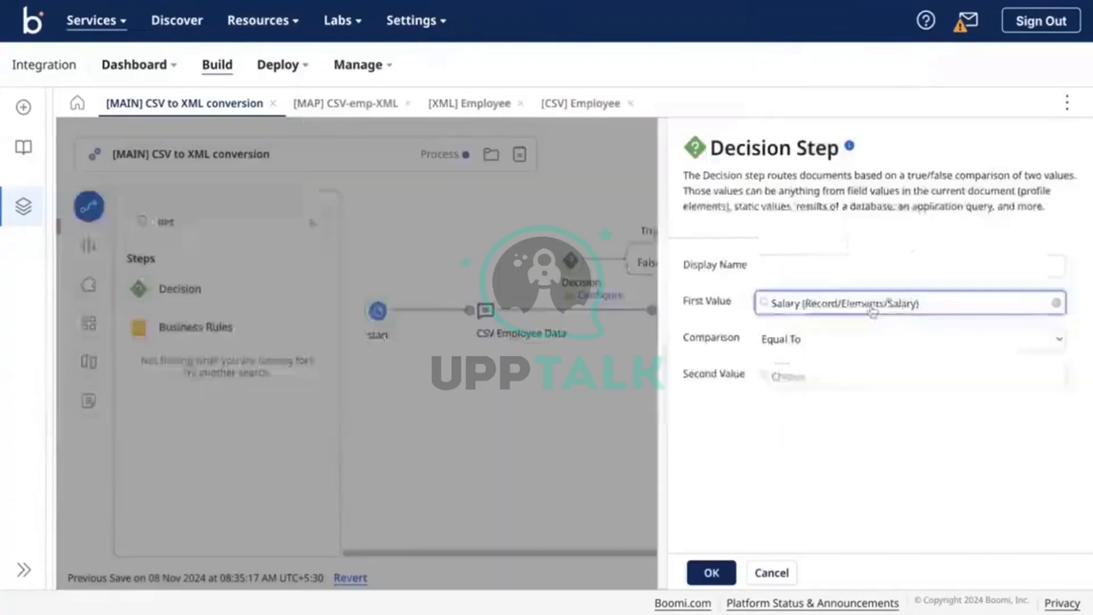
# Set the Decision comparison to Greater Than with a static second value of 70000, and confirm the step.
pyautogui.click(909, 340)
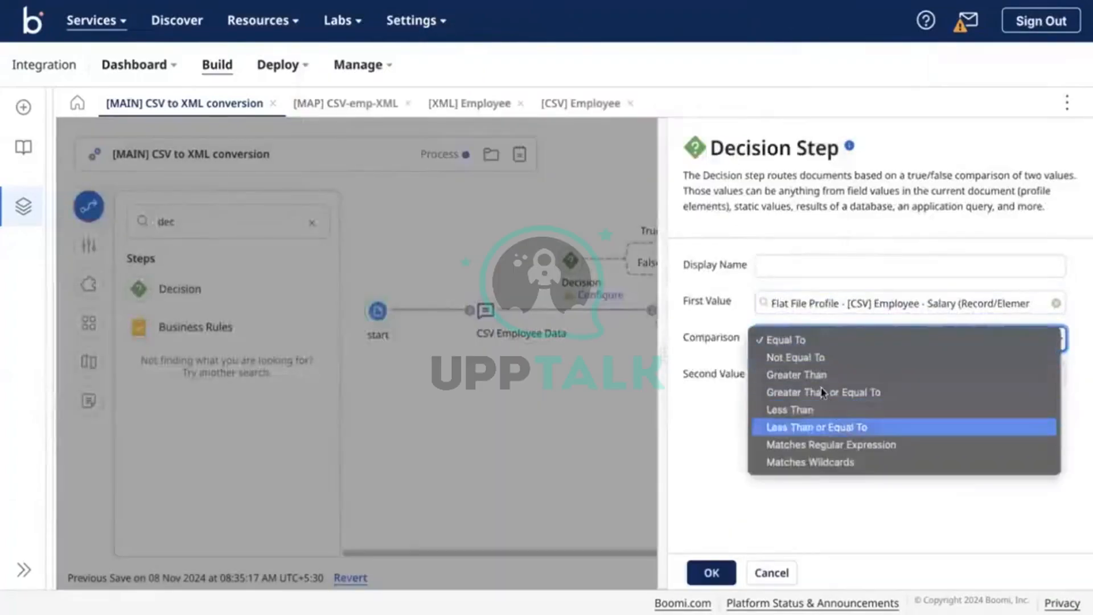
pyautogui.click(799, 378)
pyautogui.click(799, 378)
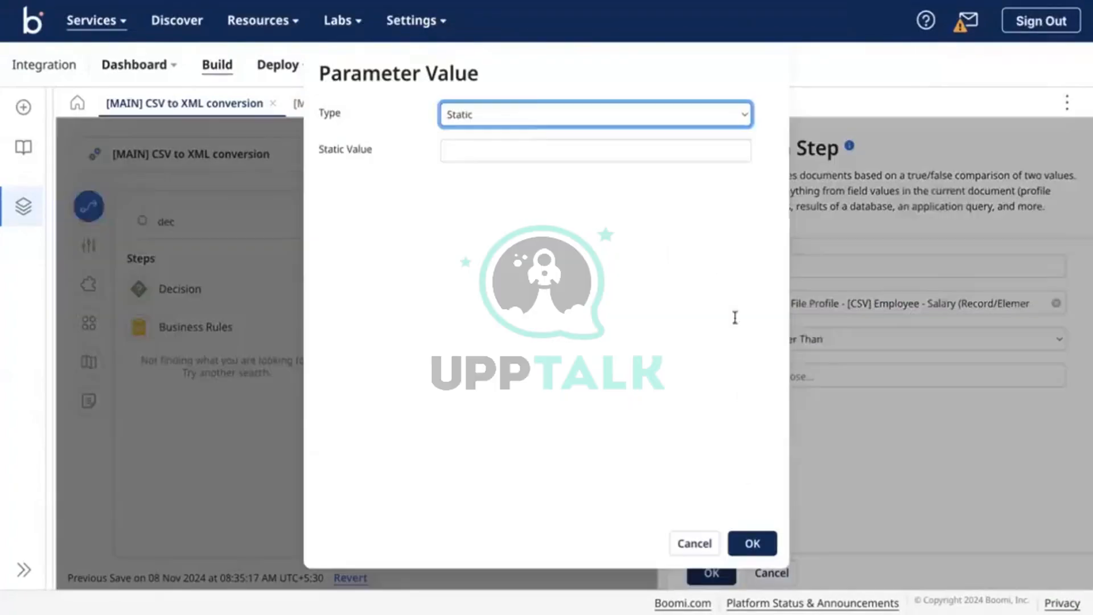
pyautogui.click(525, 148)
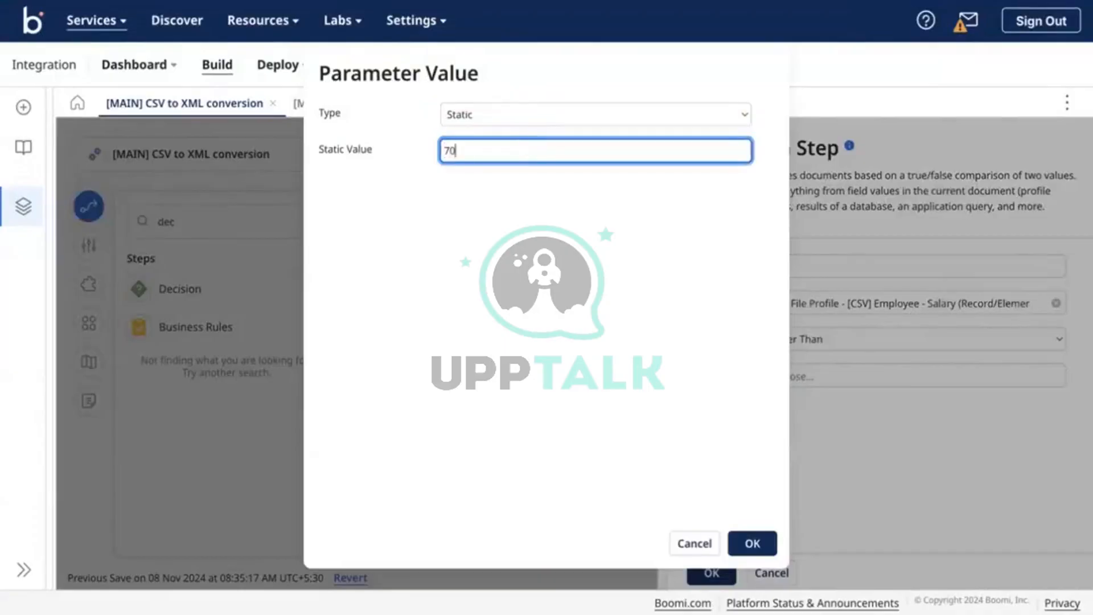
pyautogui.click(766, 548)
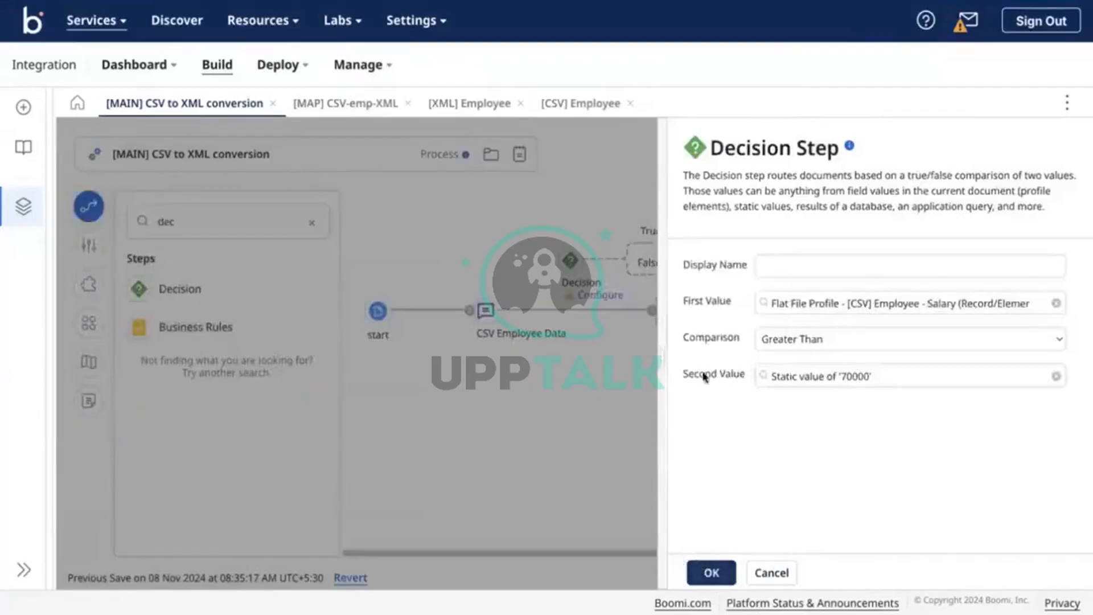
pyautogui.click(706, 572)
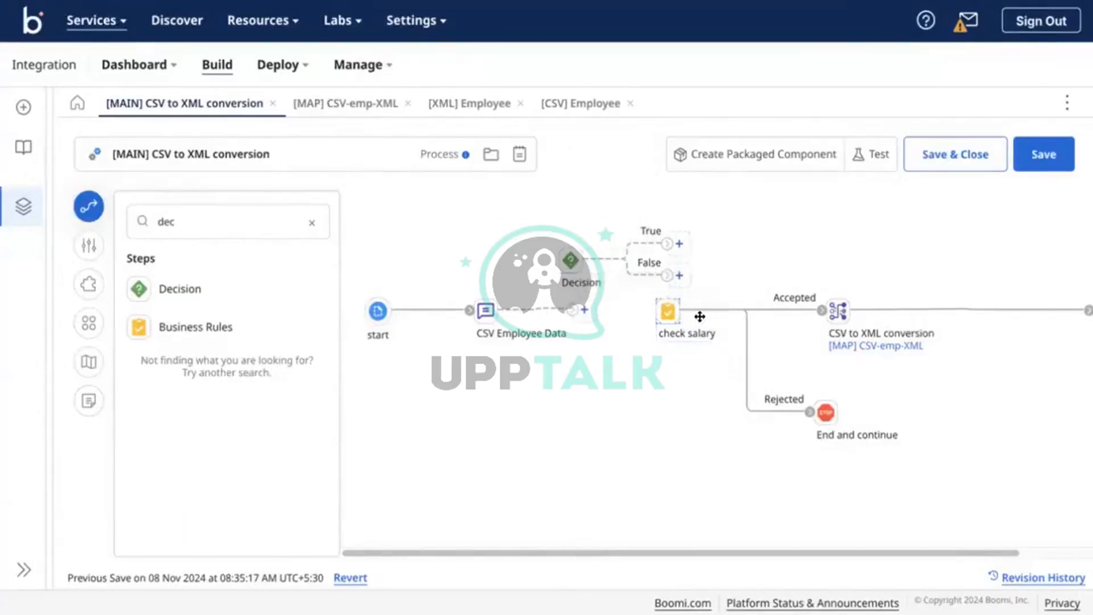
# Detach the check salary step and move it out of the flow, and add a Data Process step in its place.
pyautogui.moveTo(821, 310); pyautogui.dragTo(754, 373)
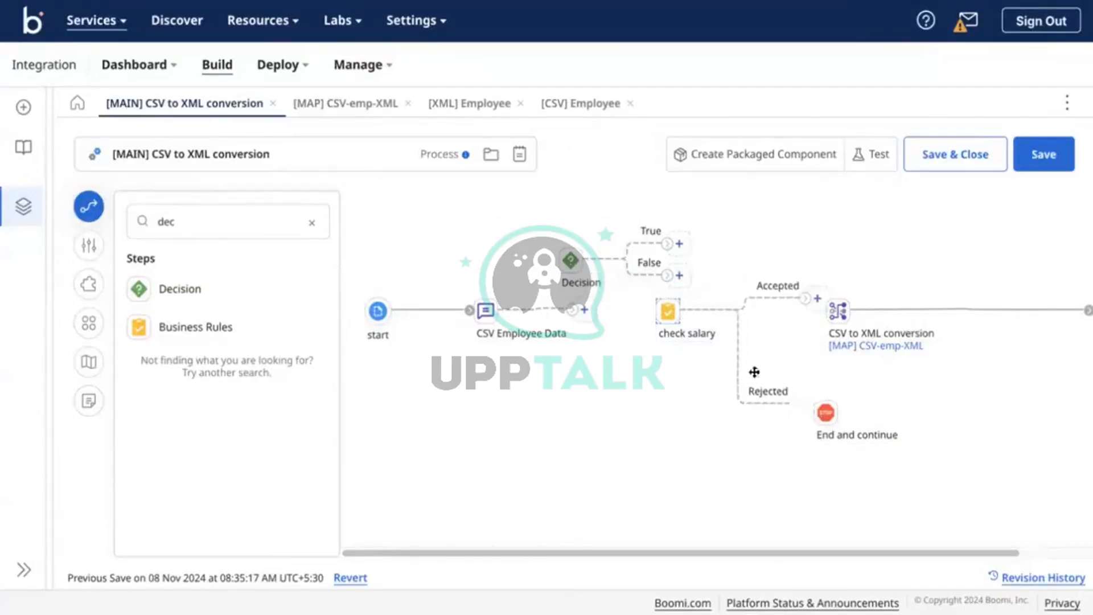
pyautogui.moveTo(661, 311); pyautogui.dragTo(929, 426)
pyautogui.doubleClick(202, 209)
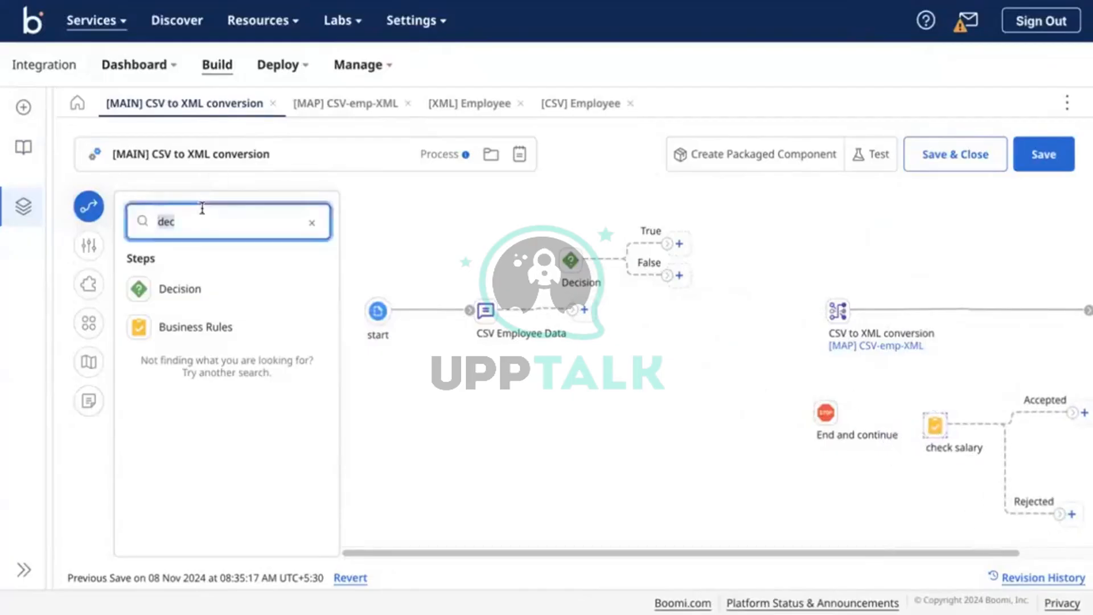
pyautogui.write('data')
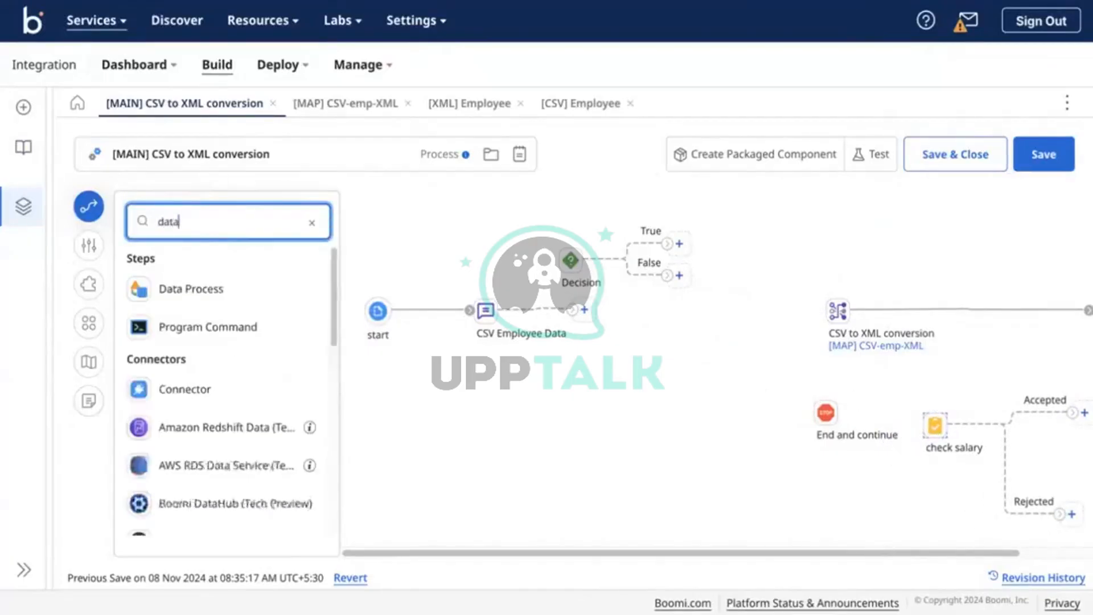
pyautogui.moveTo(197, 291); pyautogui.dragTo(654, 323)
# Add a Split Documents processing step with the Flat File profile type to the Data Process step.
pyautogui.click(496, 381)
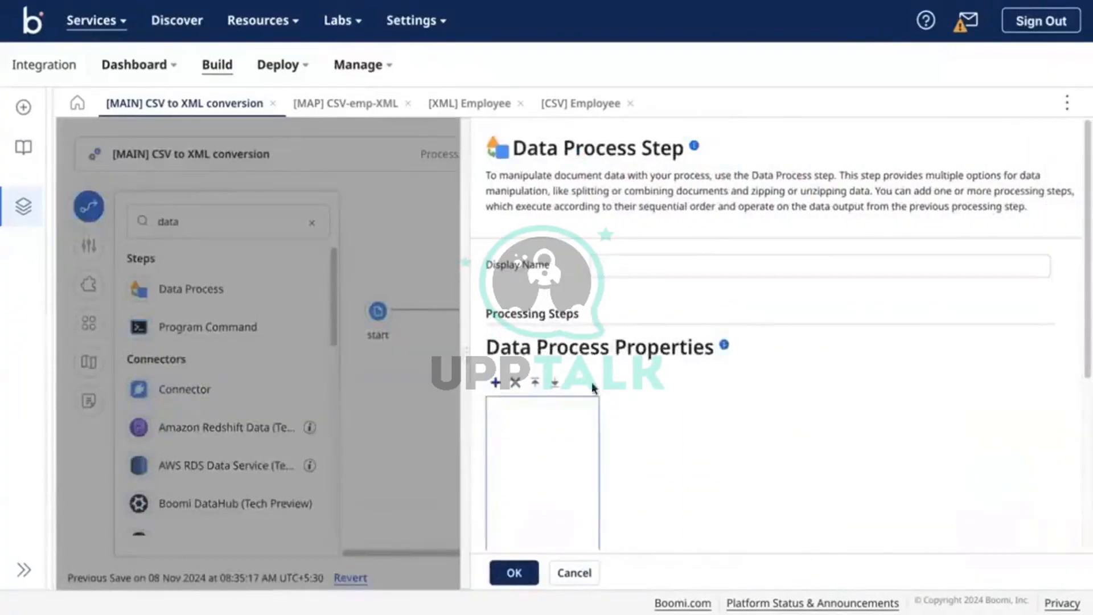
pyautogui.scroll(-2, 709, 389)
pyautogui.click(785, 295)
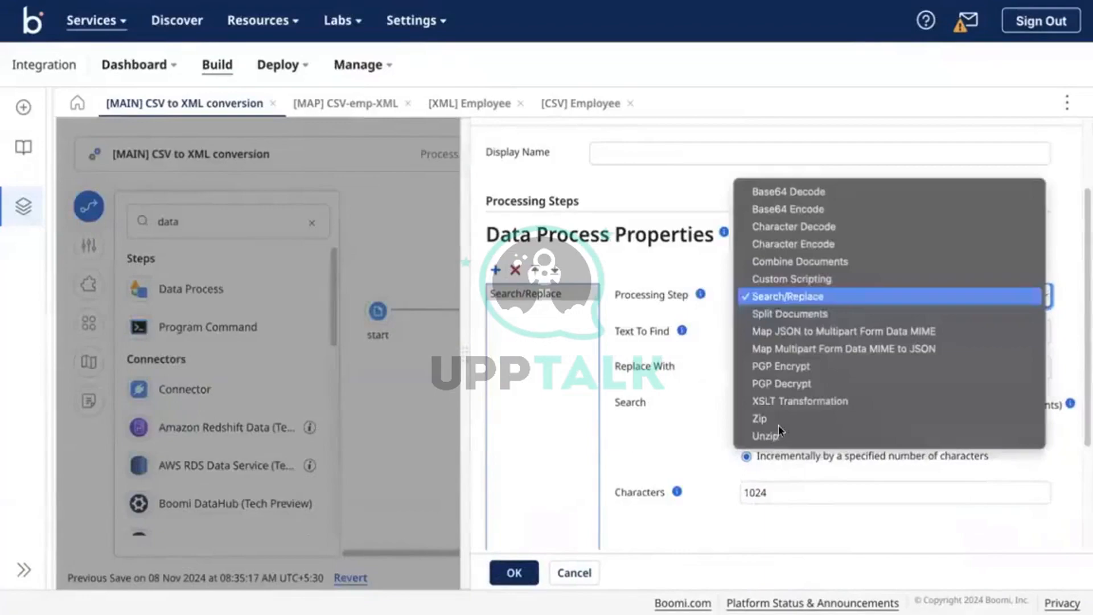
pyautogui.click(774, 313)
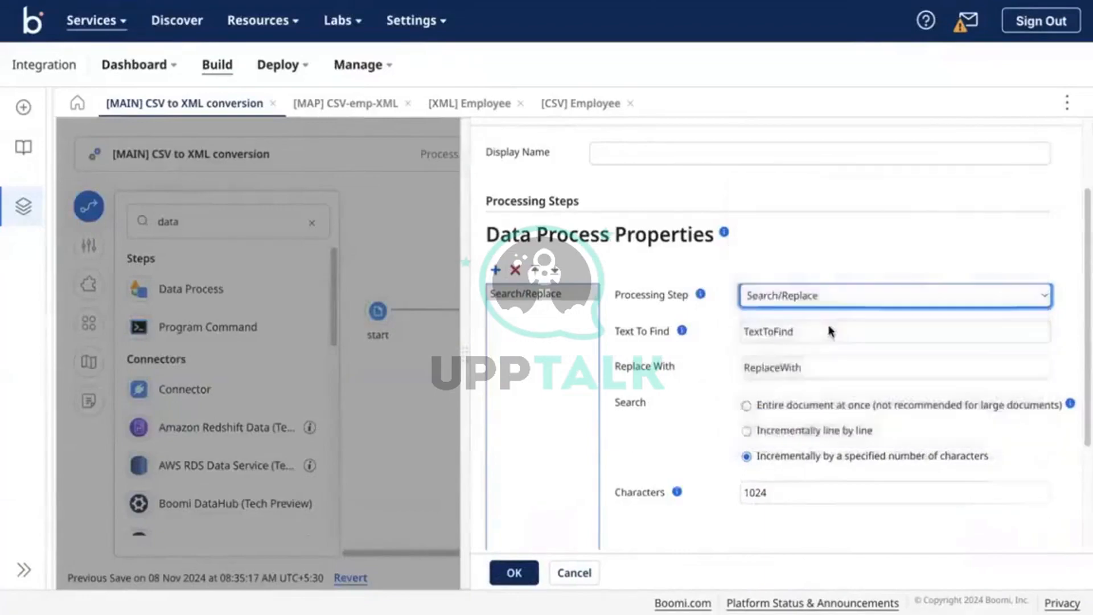
pyautogui.click(827, 331)
# Configure the document split to Split By Line and retain the first line as column headers.
pyautogui.scroll(-3, 721, 363)
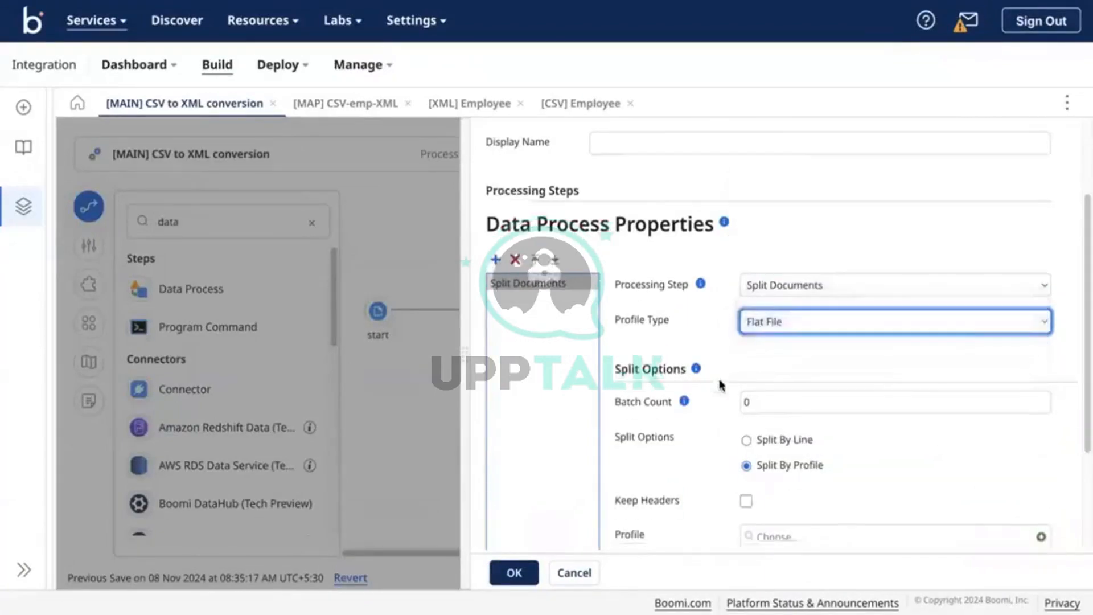
pyautogui.click(746, 286)
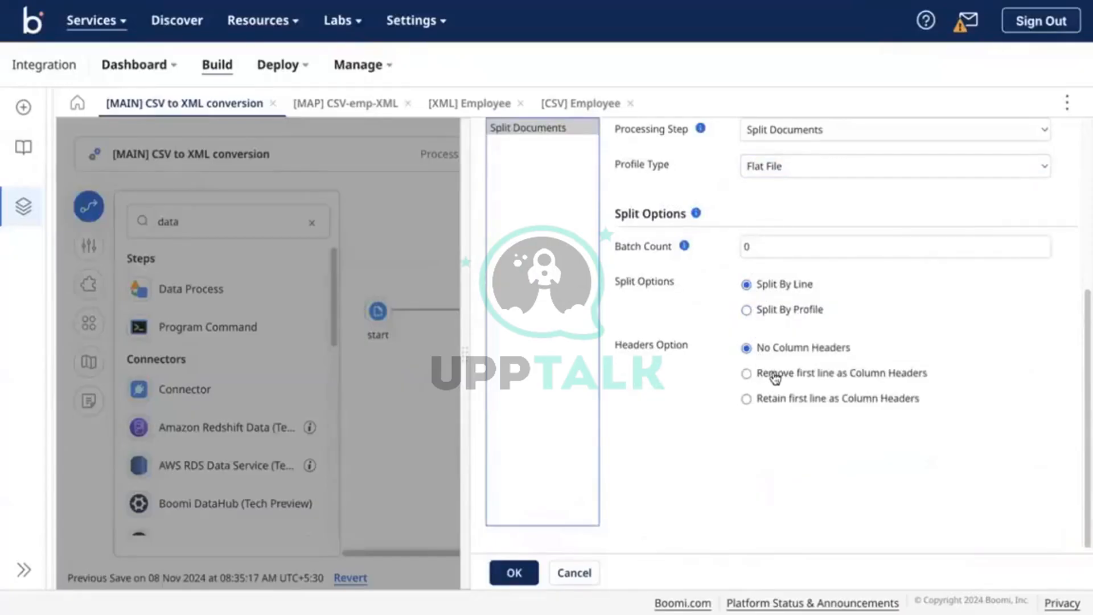
pyautogui.click(774, 373)
pyautogui.click(772, 399)
pyautogui.scroll(3, 722, 385)
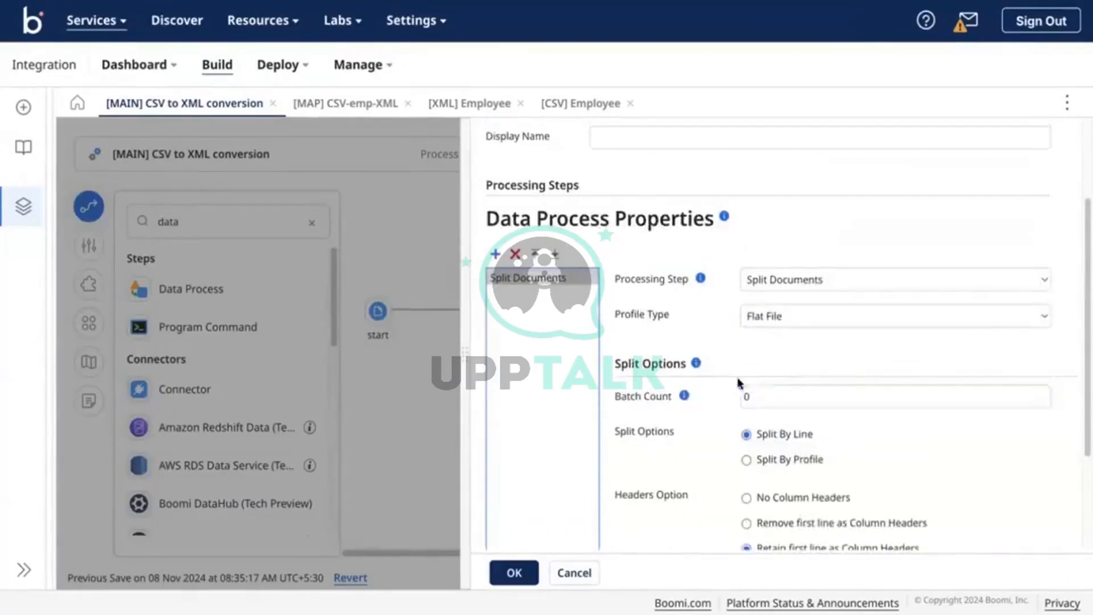
pyautogui.scroll(2, 738, 379)
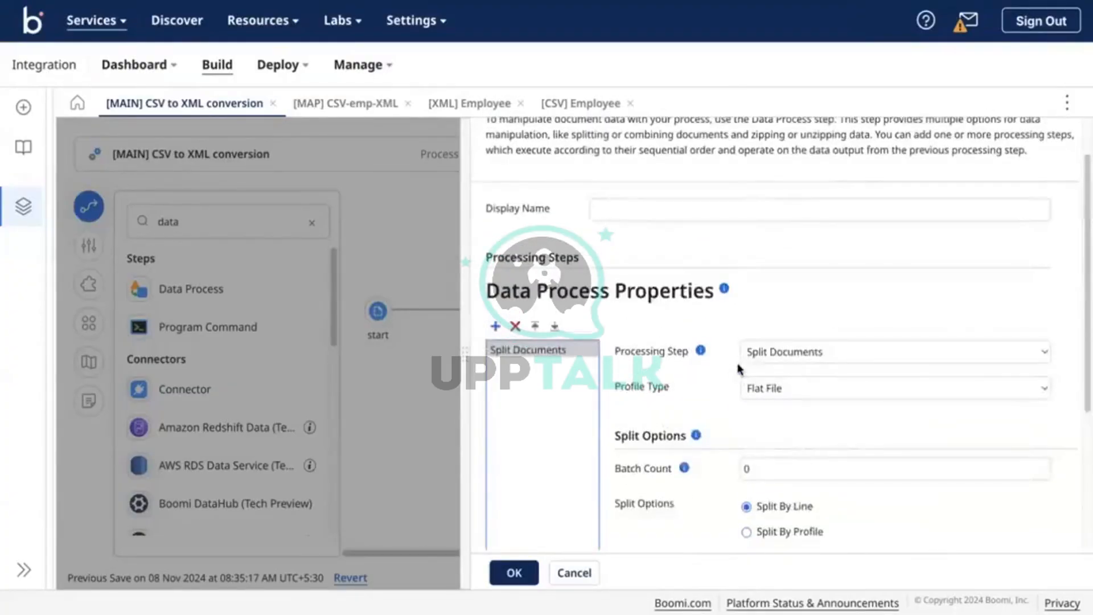
pyautogui.scroll(-3, 739, 369)
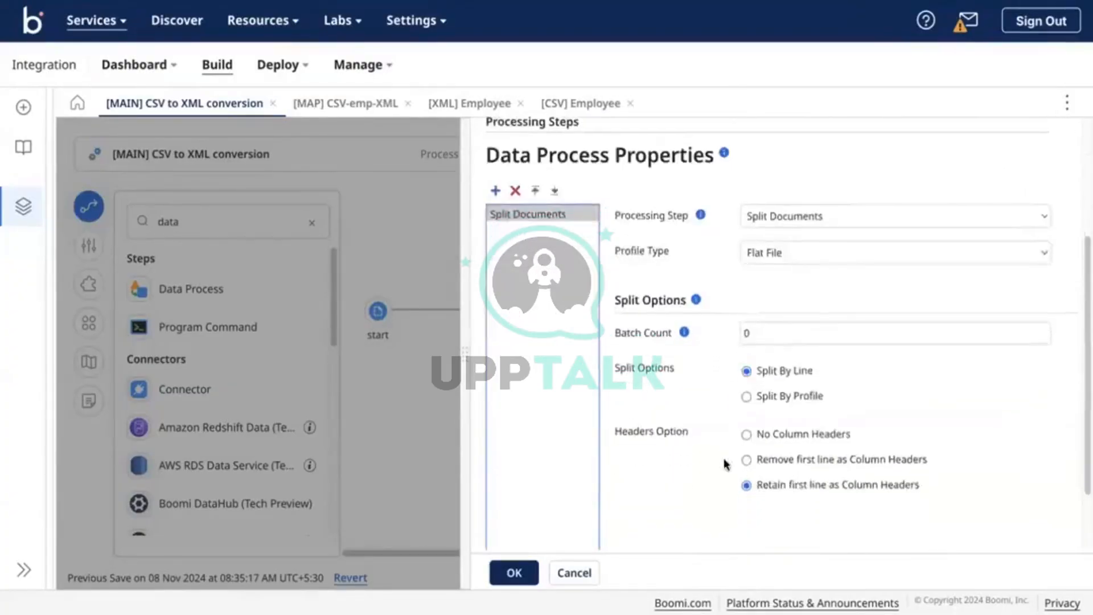
# Confirm the document split settings with the Flat File profile type and name the Data Process step "split".
pyautogui.scroll(-1, 731, 459)
pyautogui.scroll(3, 739, 397)
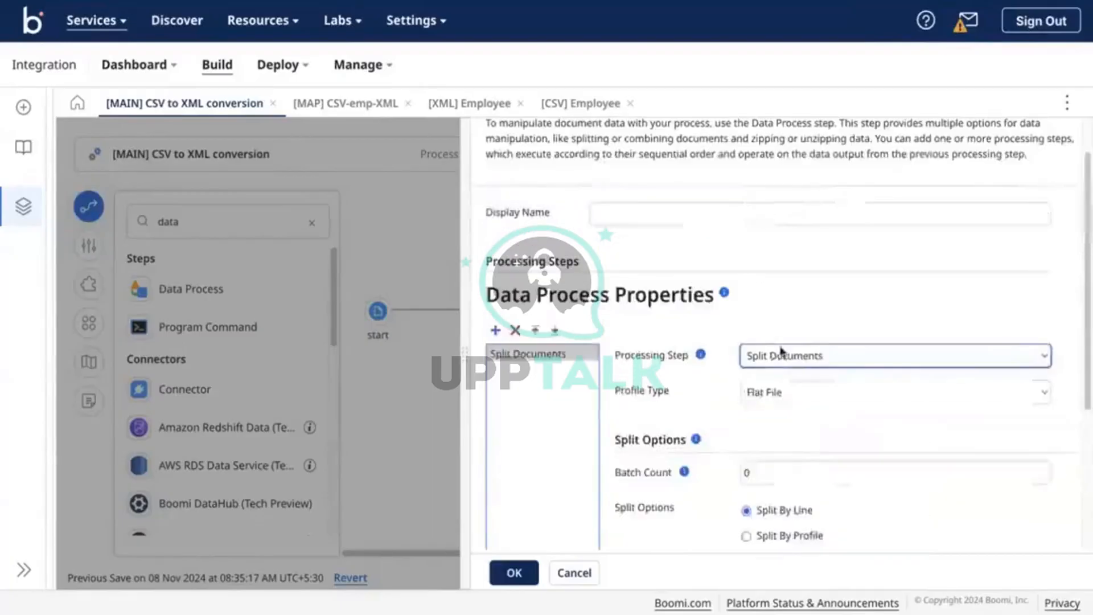
pyautogui.scroll(-1, 735, 407)
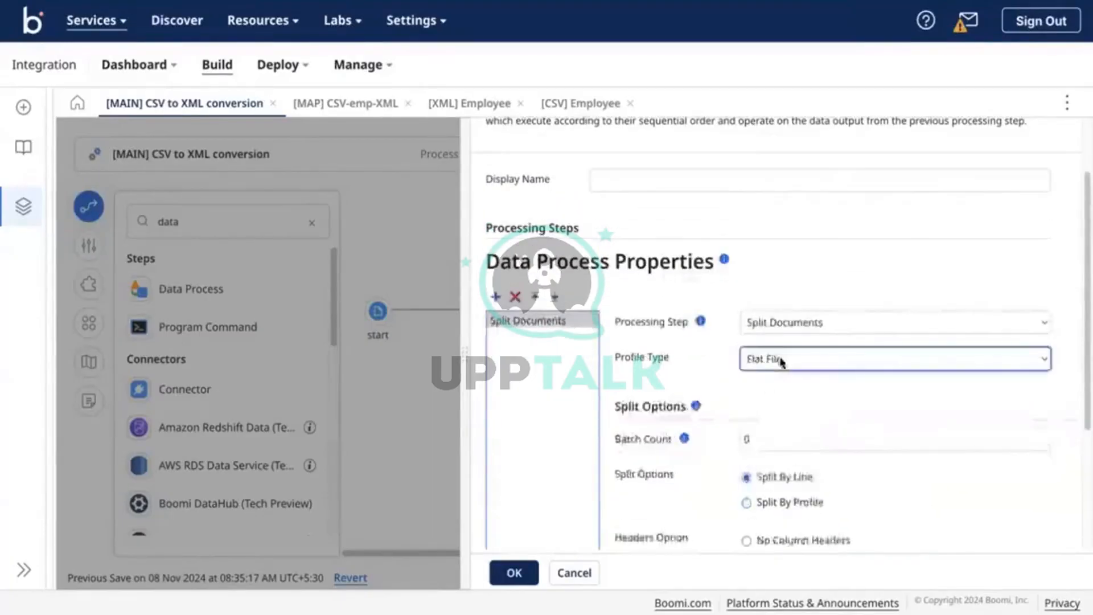
pyautogui.click(858, 362)
pyautogui.click(697, 390)
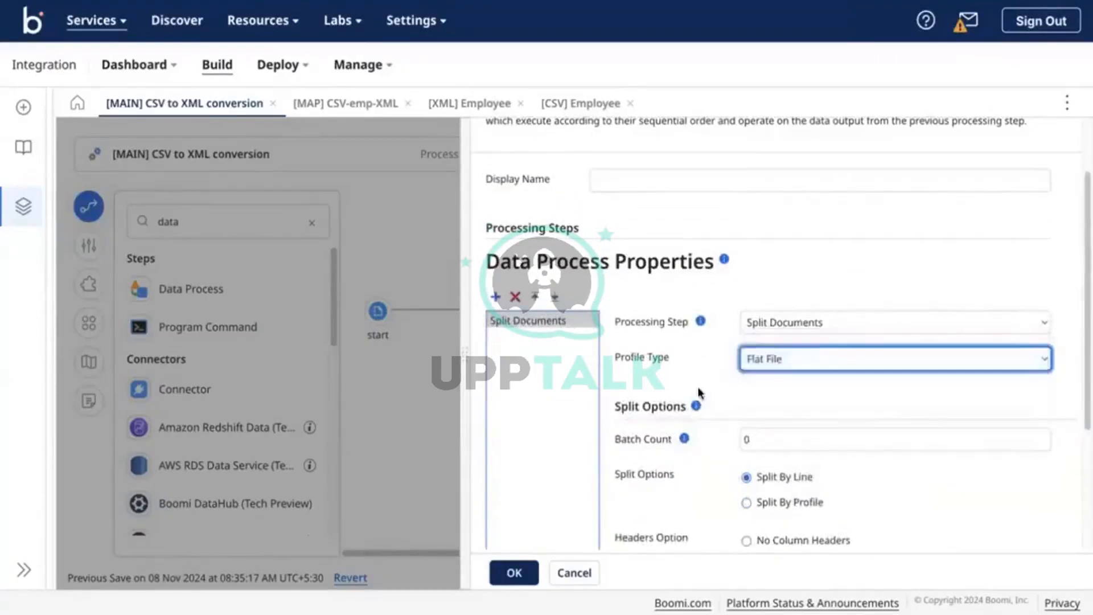
pyautogui.scroll(-5, 698, 390)
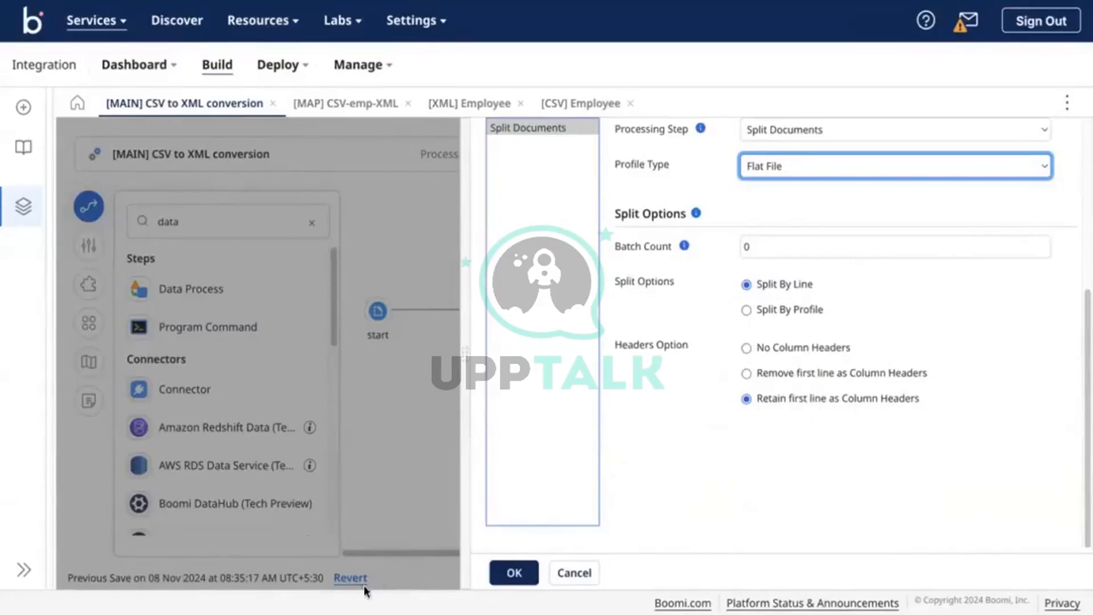
pyautogui.click(512, 572)
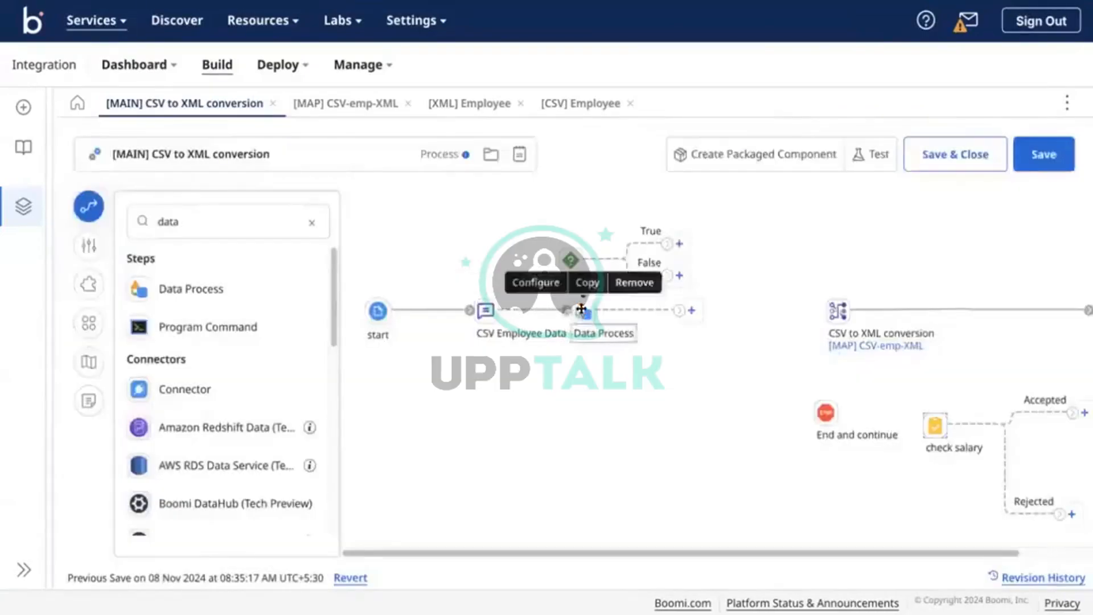
pyautogui.click(581, 309)
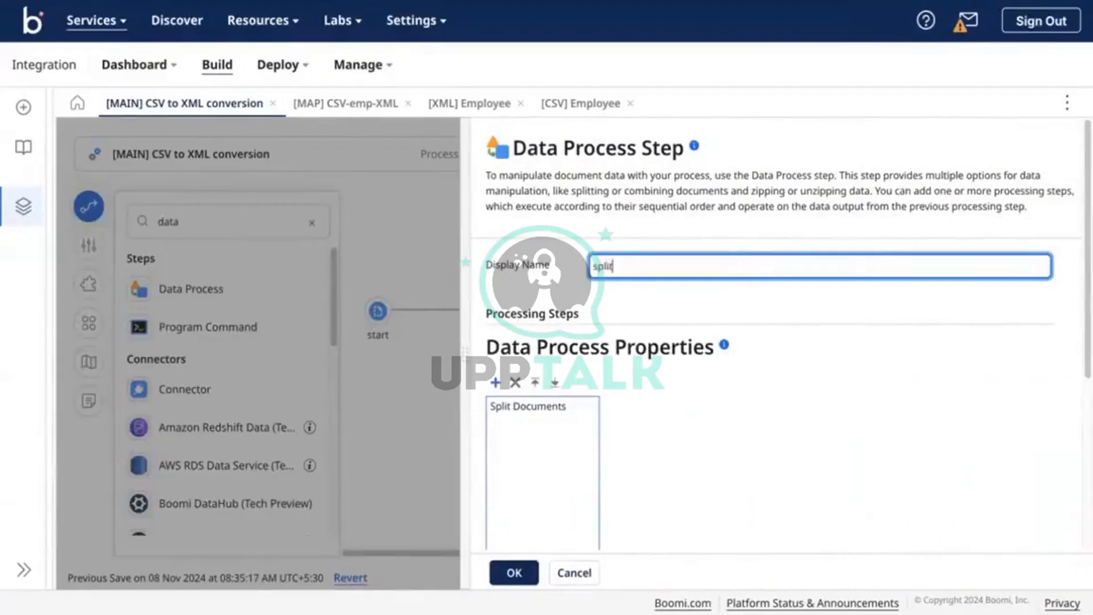
pyautogui.click(504, 573)
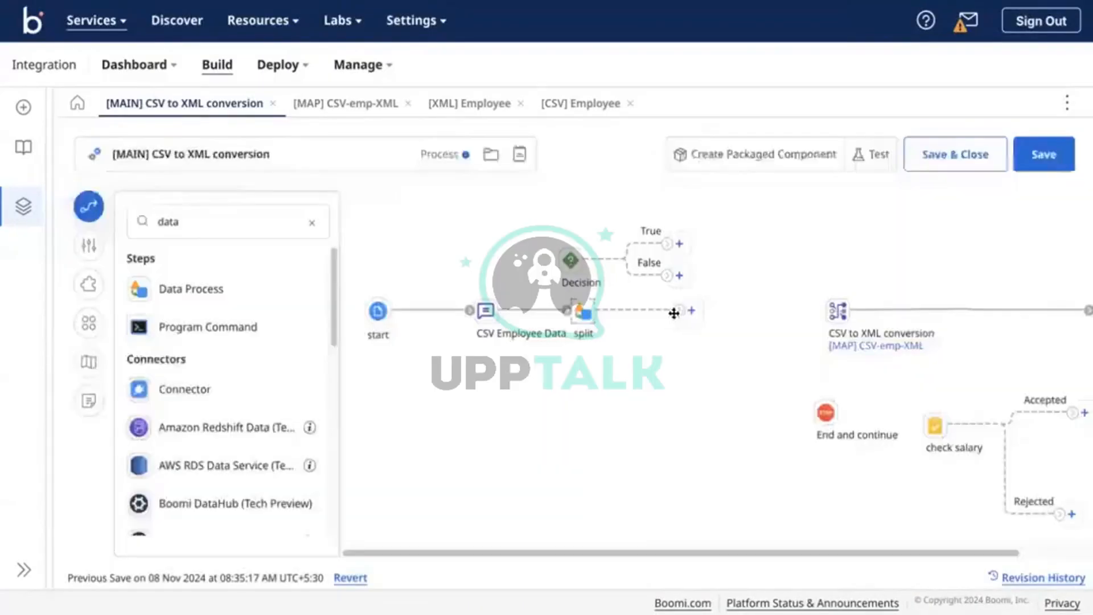
# Connect the Decision step after split, routing True to the CSV to XML map and False to End and continue.
pyautogui.moveTo(572, 264); pyautogui.dragTo(670, 316)
pyautogui.moveTo(558, 258); pyautogui.dragTo(660, 308)
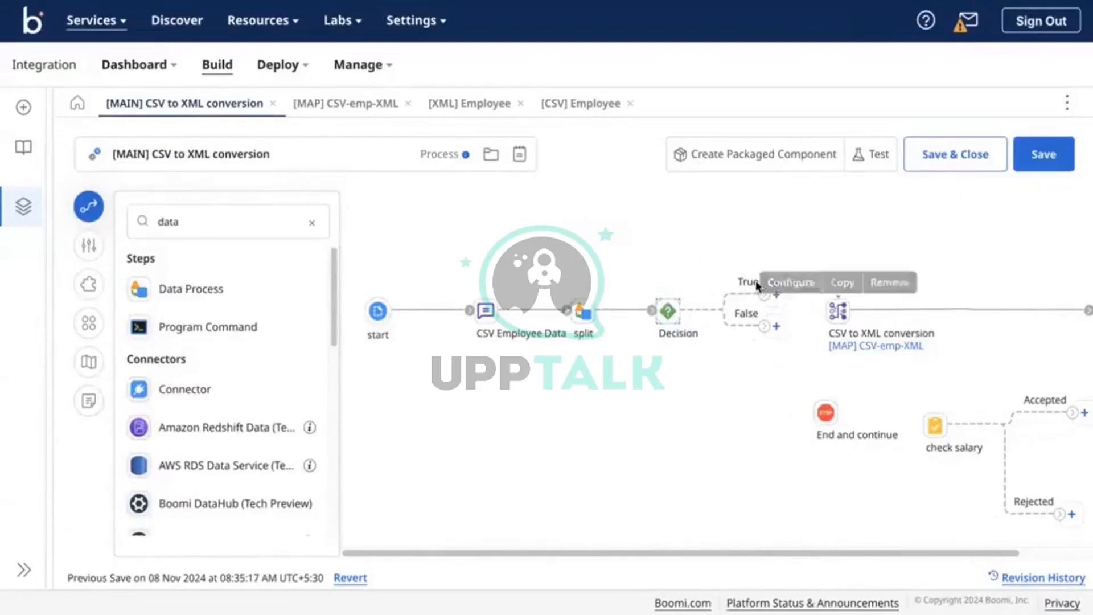
pyautogui.moveTo(763, 291); pyautogui.dragTo(822, 310)
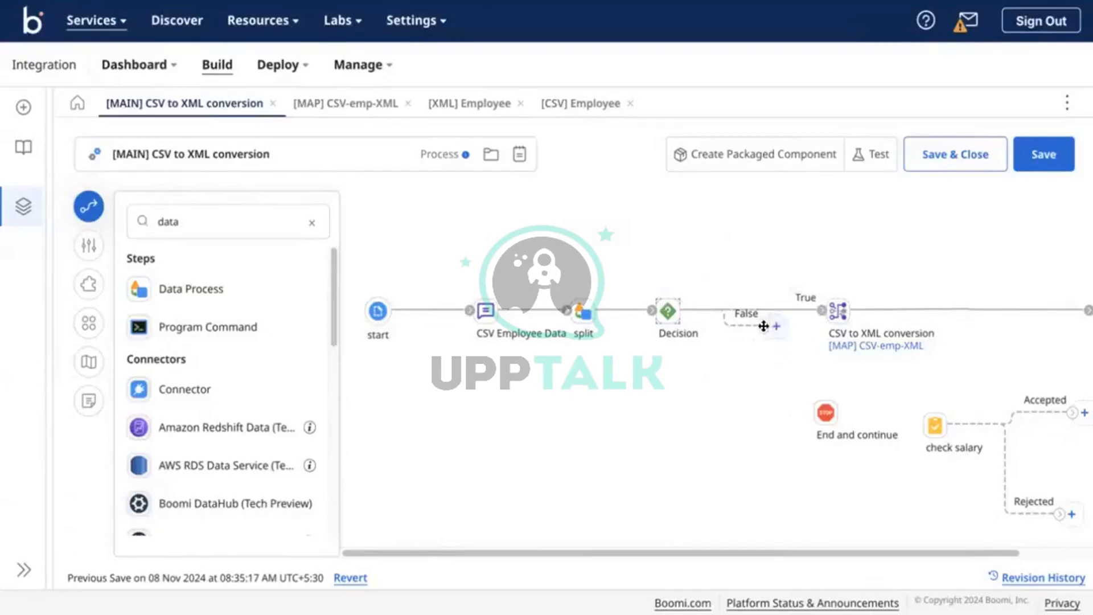
pyautogui.moveTo(814, 403); pyautogui.dragTo(822, 411)
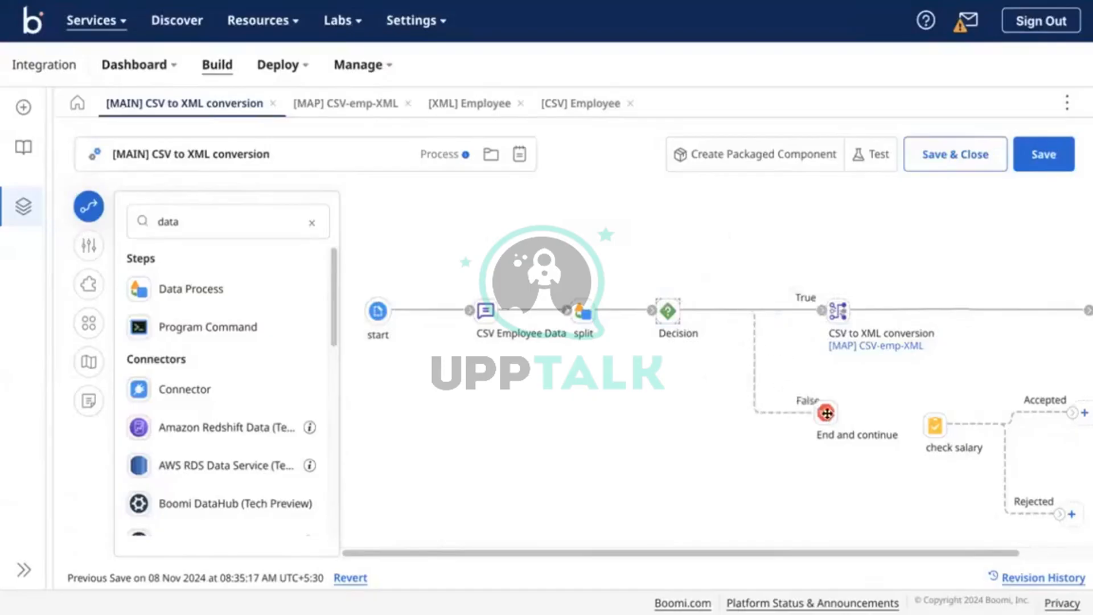
# Set the Decision step's display name to "check salary".
pyautogui.click(676, 317)
pyautogui.write('che')
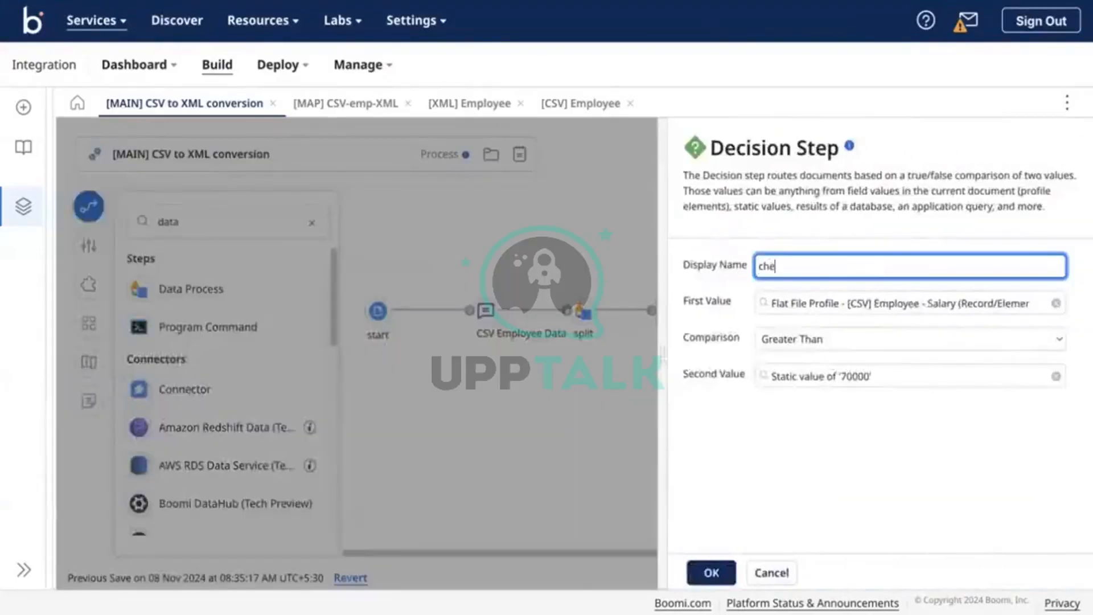
pyautogui.write('ck salary')
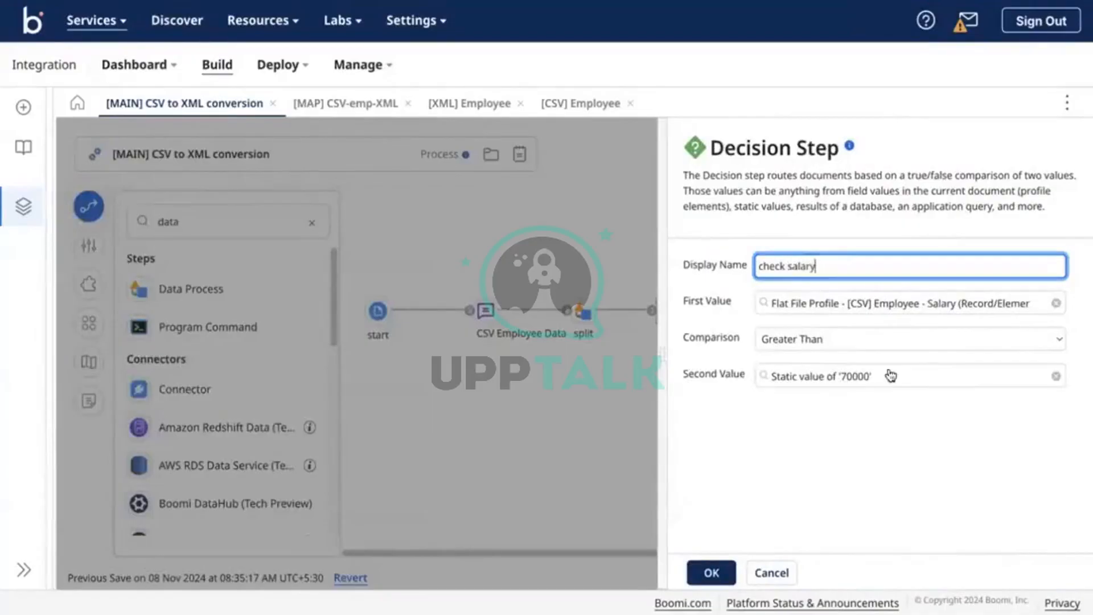
pyautogui.click(720, 573)
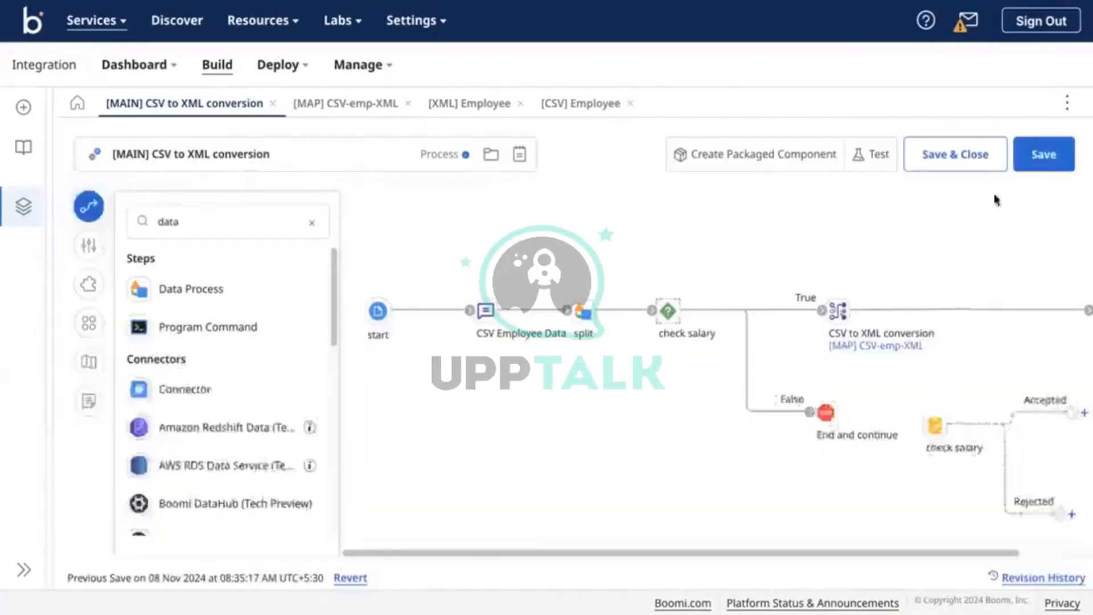
# Save the process and run a new test on Test-DV.
pyautogui.click(1043, 162)
pyautogui.click(872, 154)
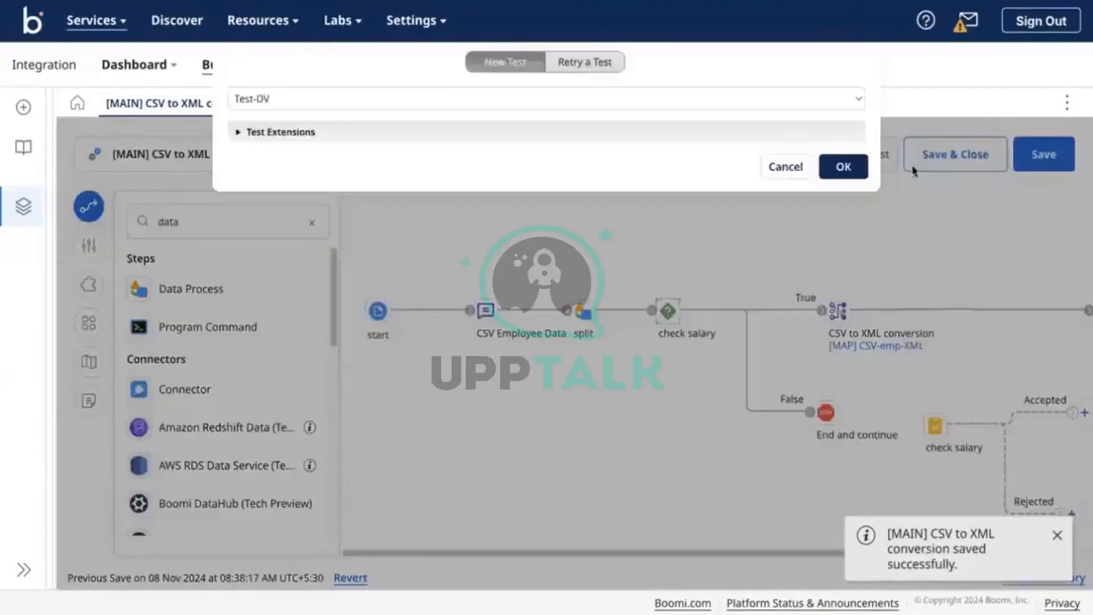
pyautogui.click(866, 169)
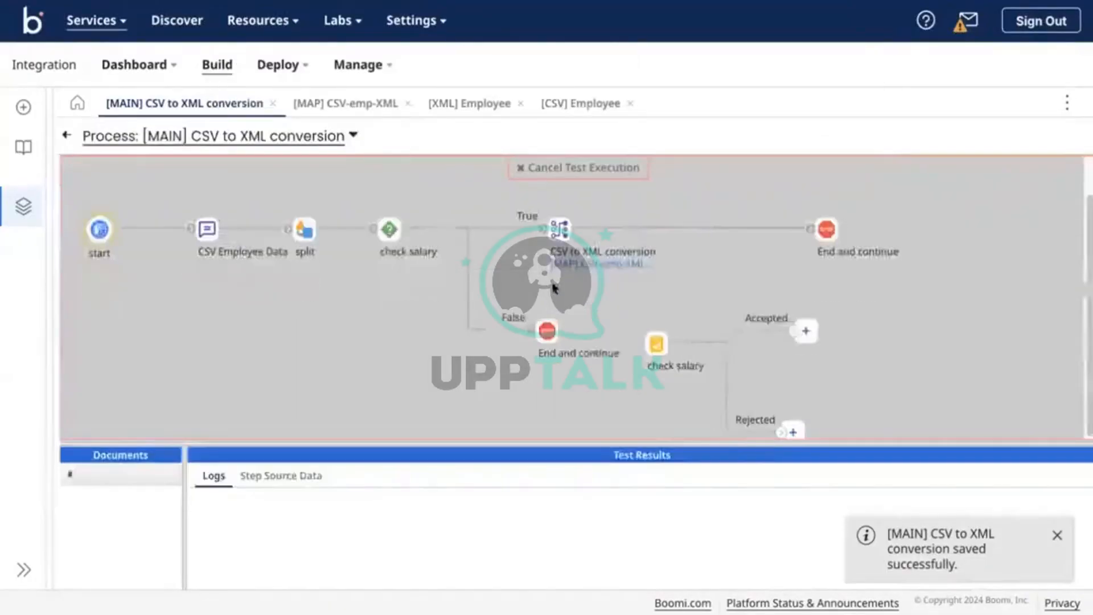
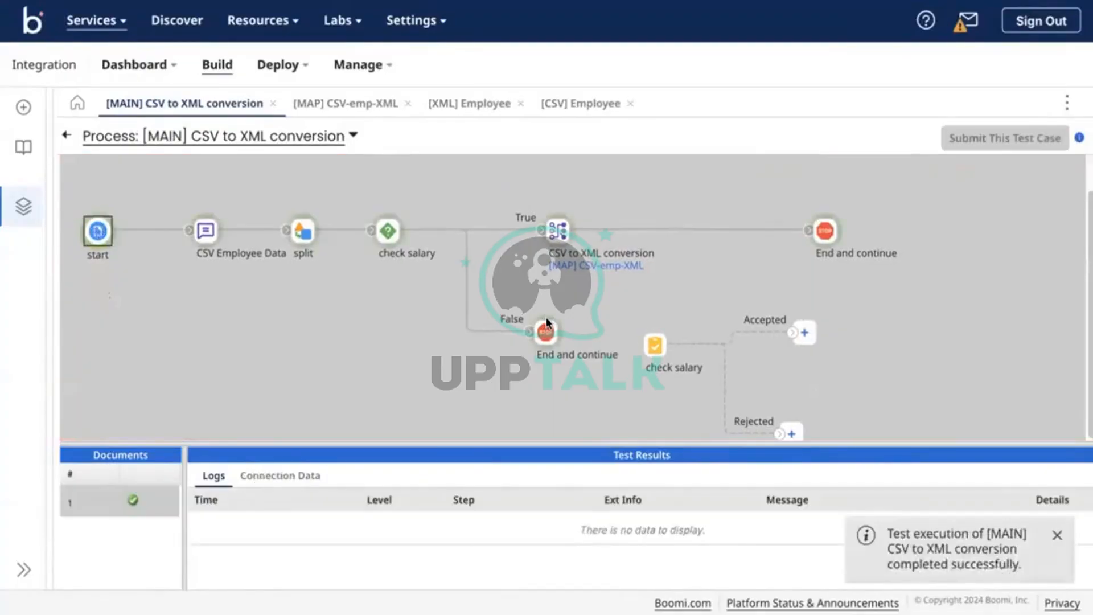
# Examine the test logs of the check salary Decision step for its salary comparisons.
pyautogui.click(386, 236)
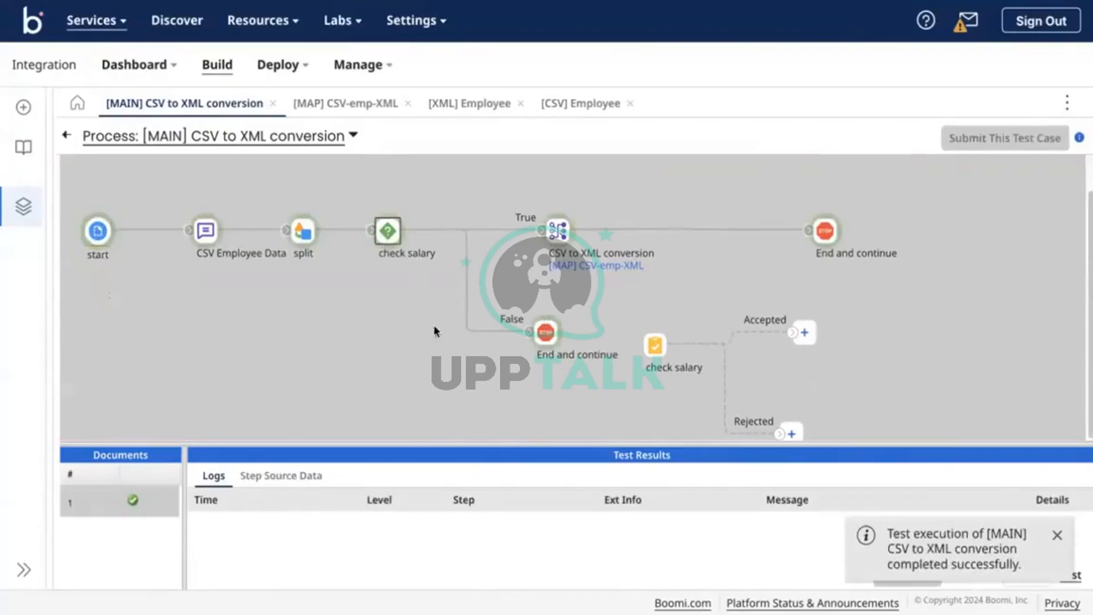
pyautogui.moveTo(498, 450); pyautogui.dragTo(513, 313)
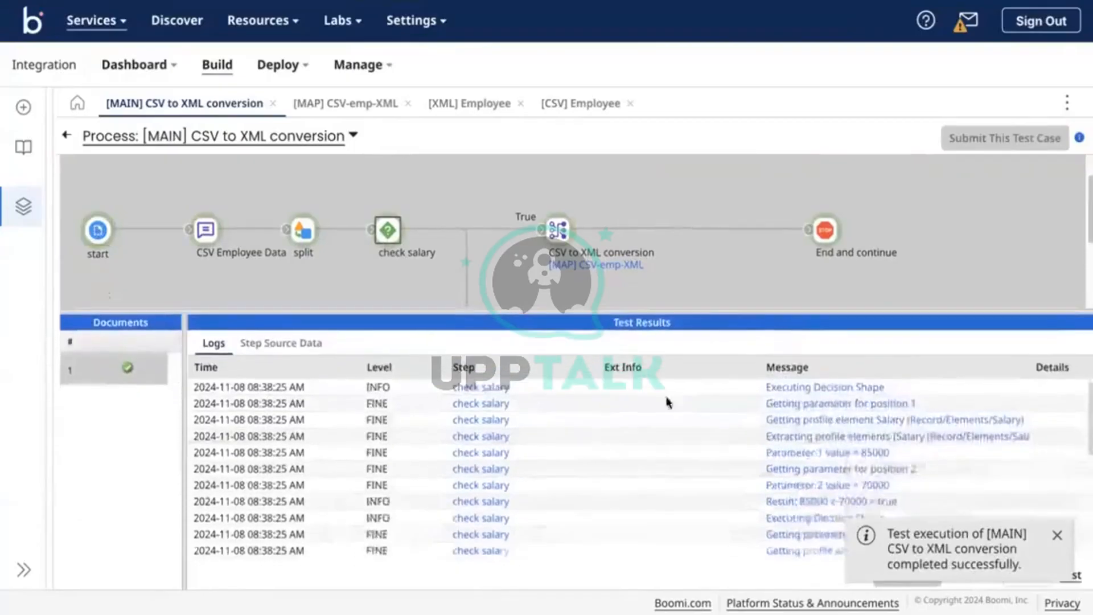
pyautogui.scroll(-1, 706, 434)
pyautogui.scroll(-3, 706, 435)
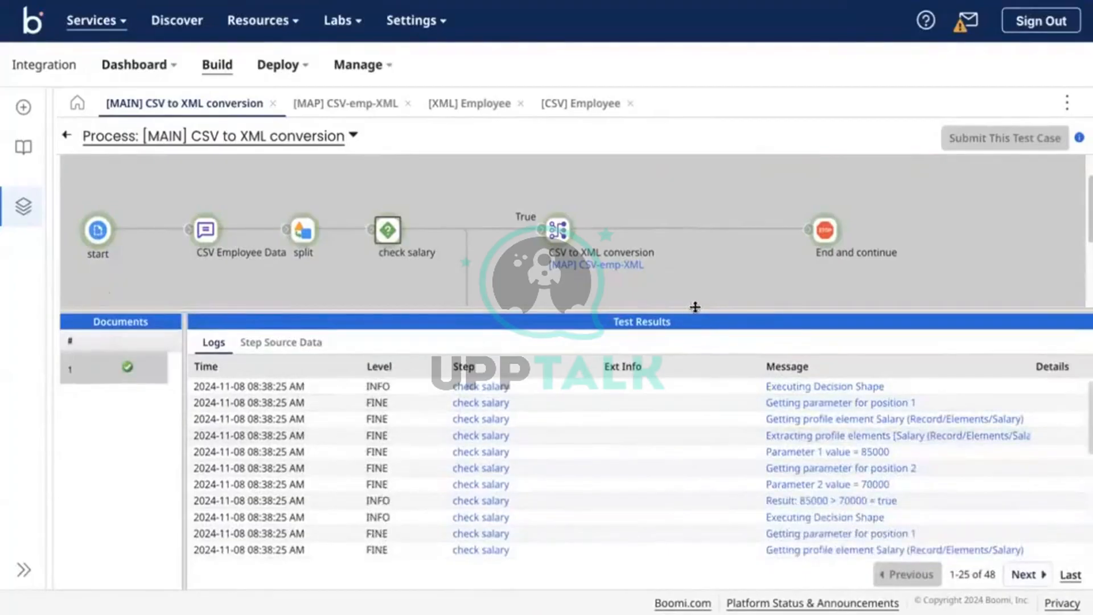
pyautogui.moveTo(695, 307); pyautogui.dragTo(695, 405)
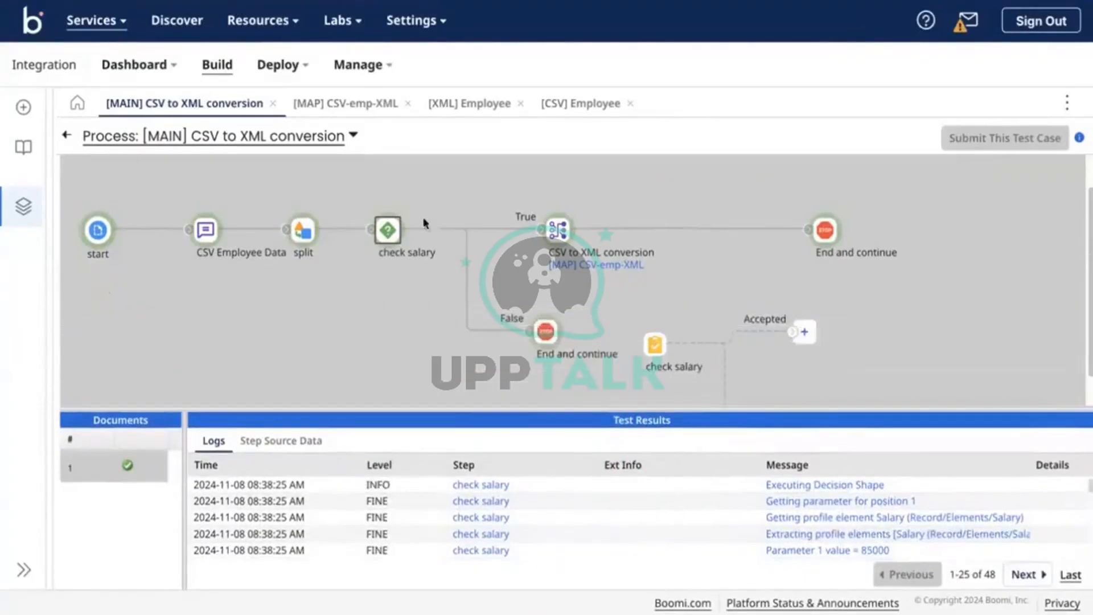
# Examine the split step's test logs and source data, and return to the process canvas.
pyautogui.click(306, 242)
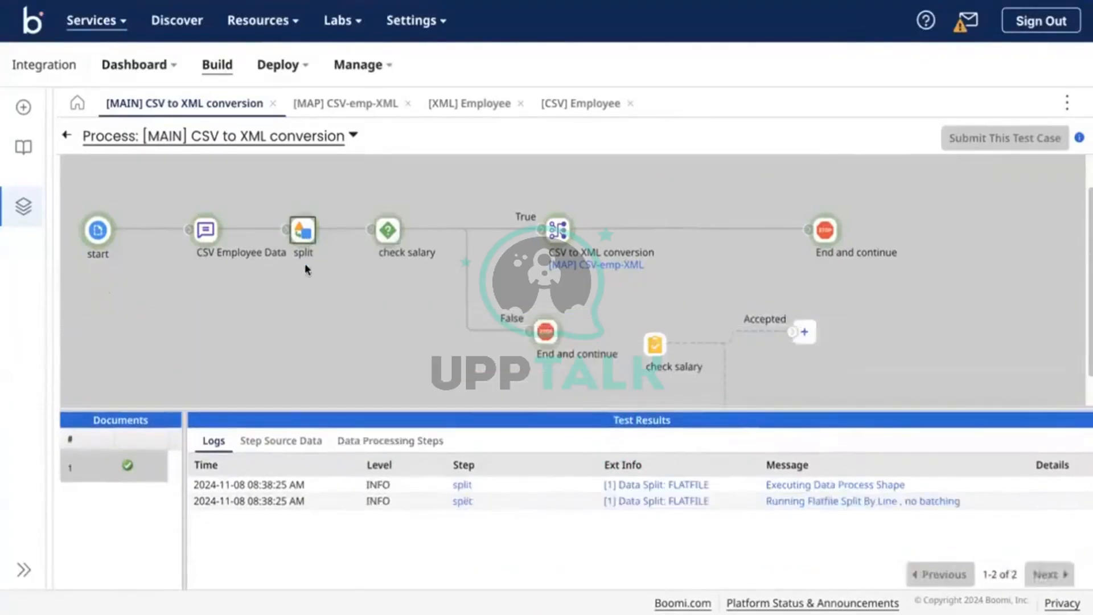
pyautogui.click(396, 232)
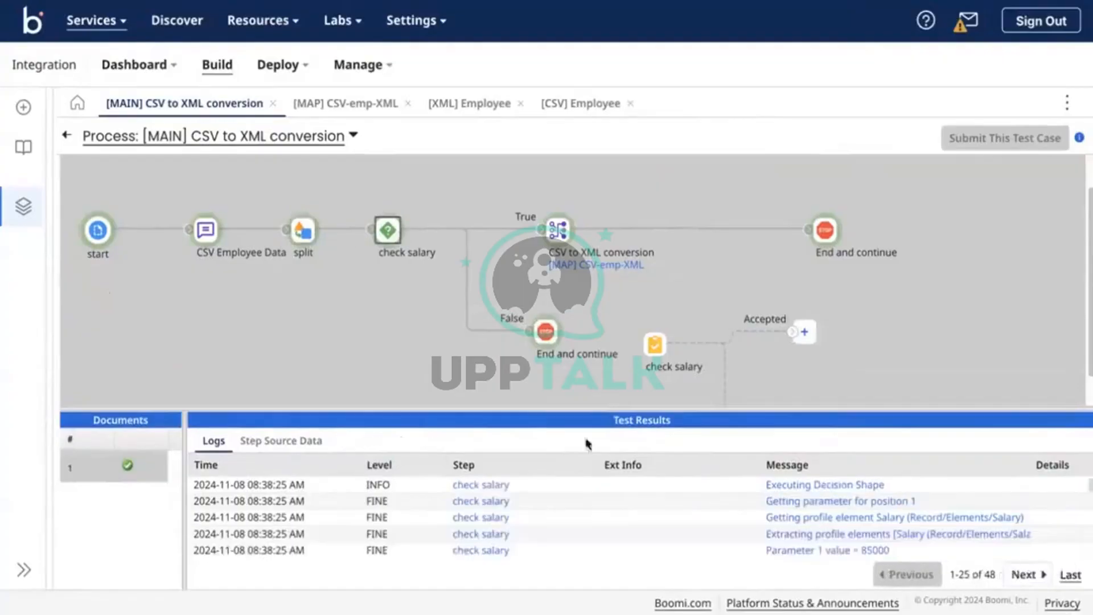
pyautogui.click(308, 234)
pyautogui.click(422, 449)
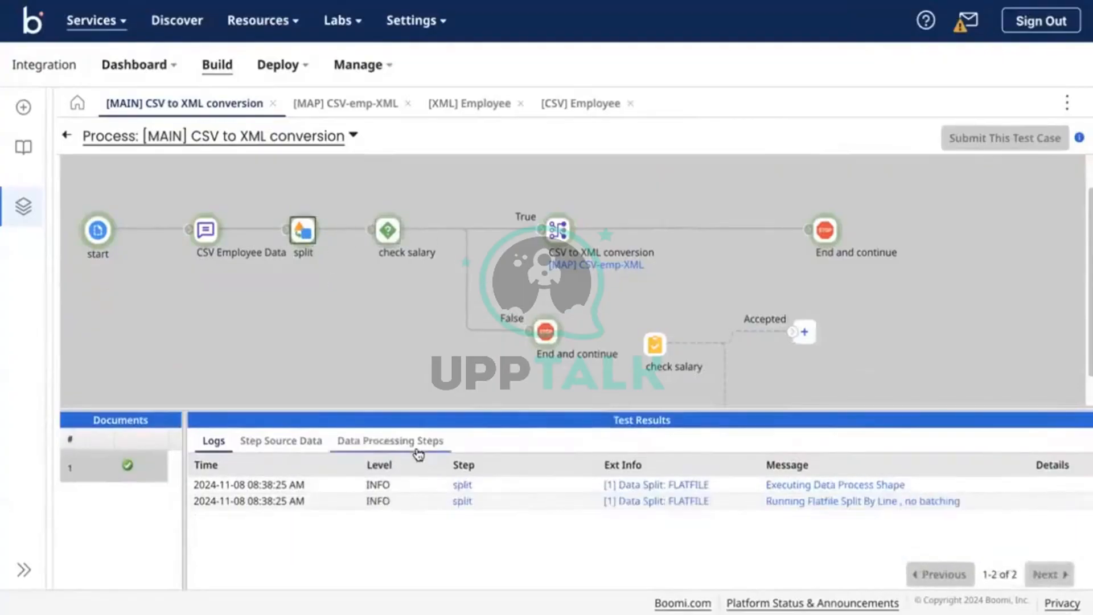
pyautogui.click(300, 443)
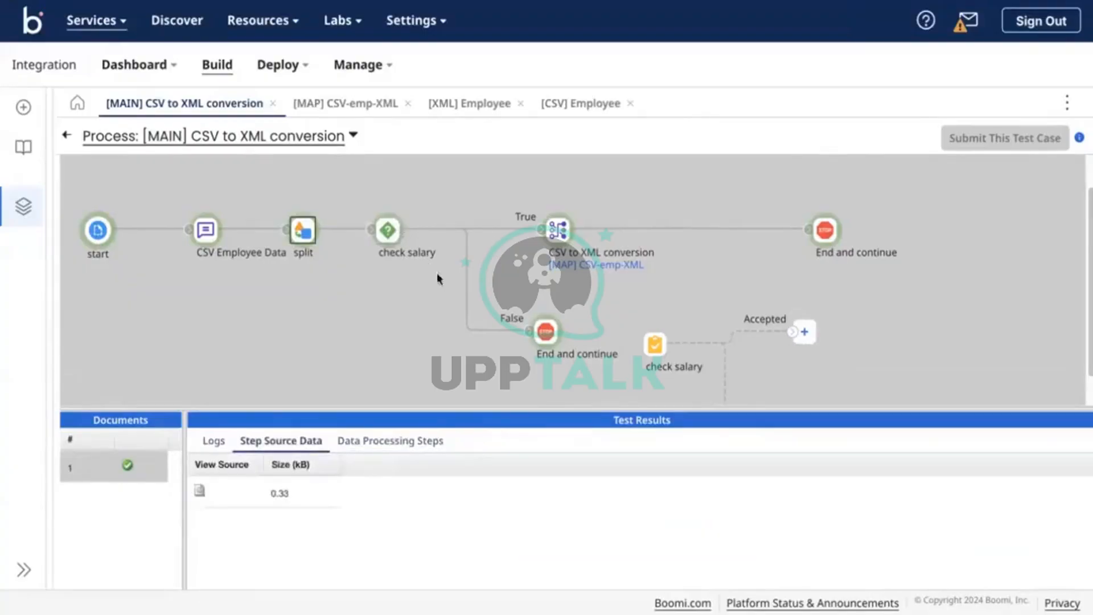
pyautogui.click(66, 135)
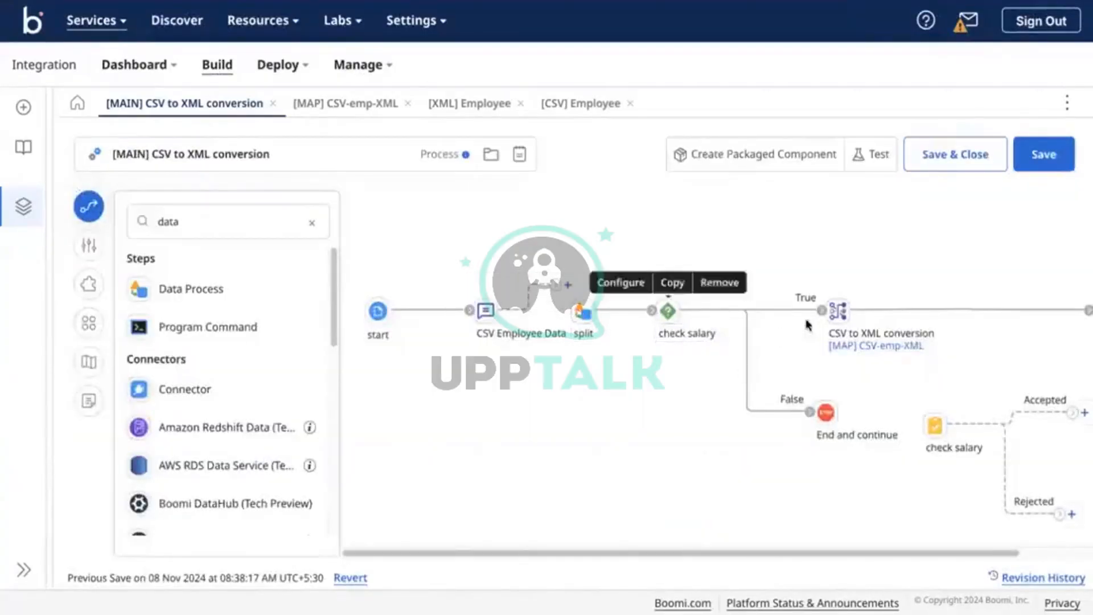
# Detach the Decision step's branches and move the split and Decision steps out of the flow, below it.
pyautogui.moveTo(816, 313); pyautogui.dragTo(770, 378)
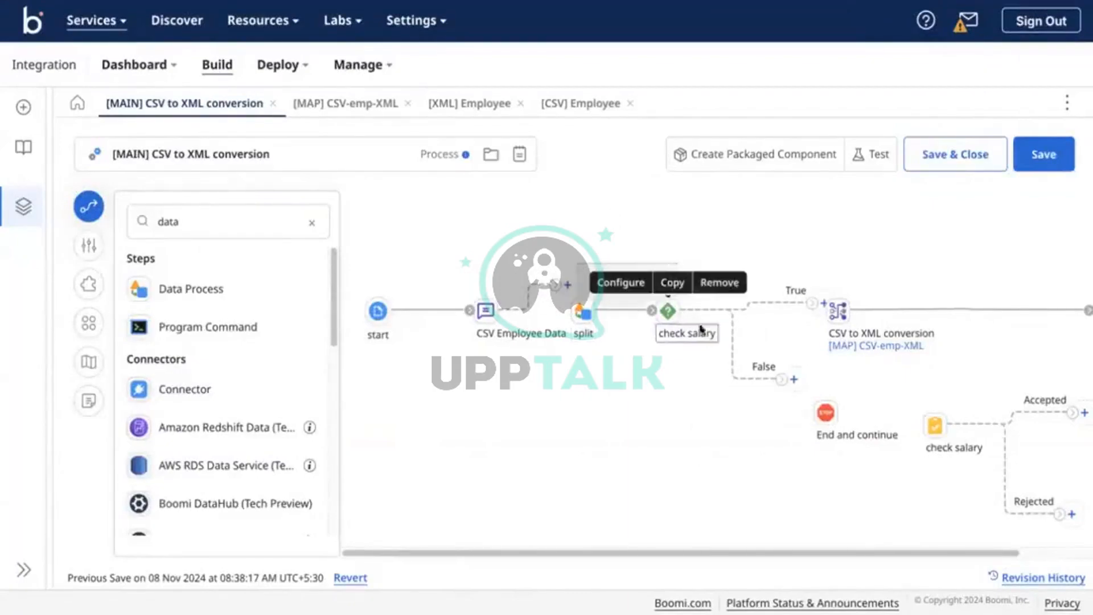
pyautogui.keyDown('shift'); pyautogui.click(671, 310); pyautogui.keyUp('shift')
pyautogui.moveTo(671, 309); pyautogui.dragTo(573, 482)
# Put the check salary business rule after CSV Employee Data, routing Accepted to the map and Rejected to End and continue.
pyautogui.moveTo(938, 398); pyautogui.dragTo(637, 279)
pyautogui.moveTo(779, 269); pyautogui.dragTo(832, 285)
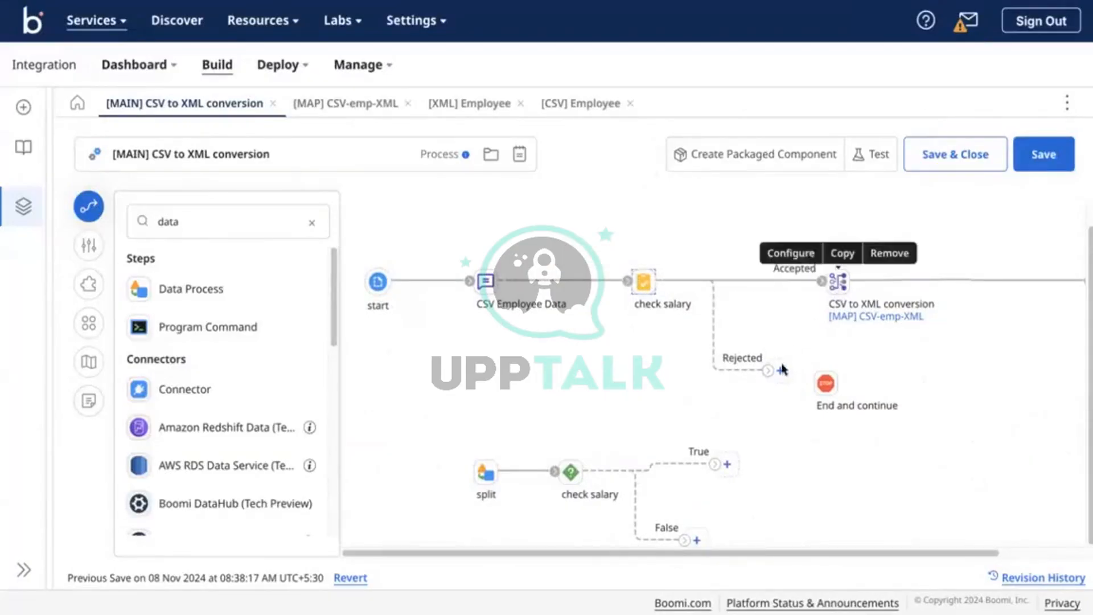
pyautogui.moveTo(774, 369); pyautogui.dragTo(817, 380)
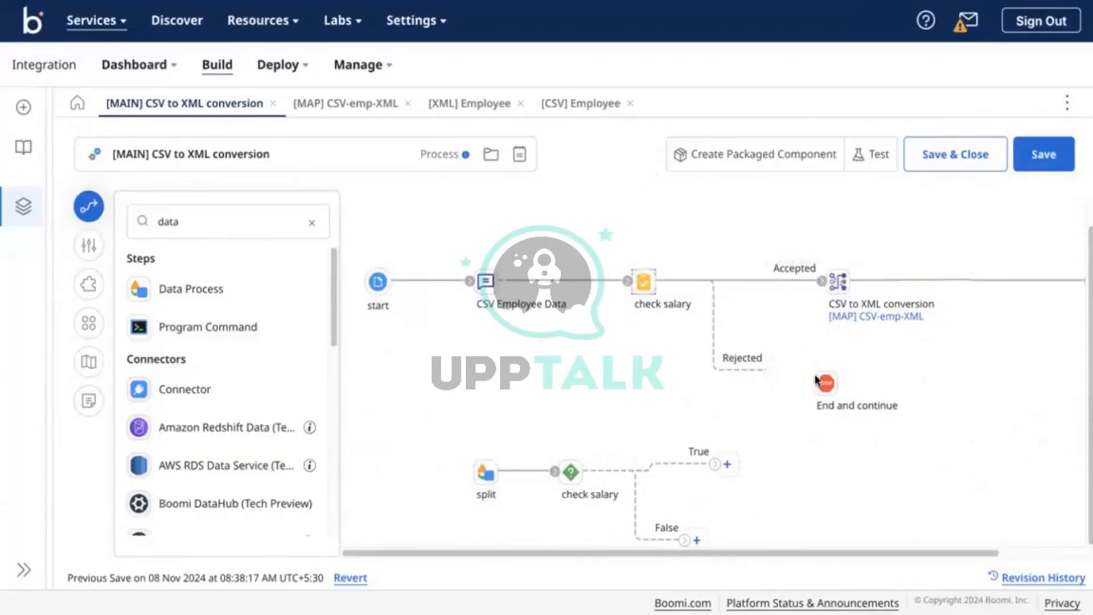
# Create a new user-defined function as an input for the "check salary greater than 70k" business rule.
pyautogui.doubleClick(651, 283)
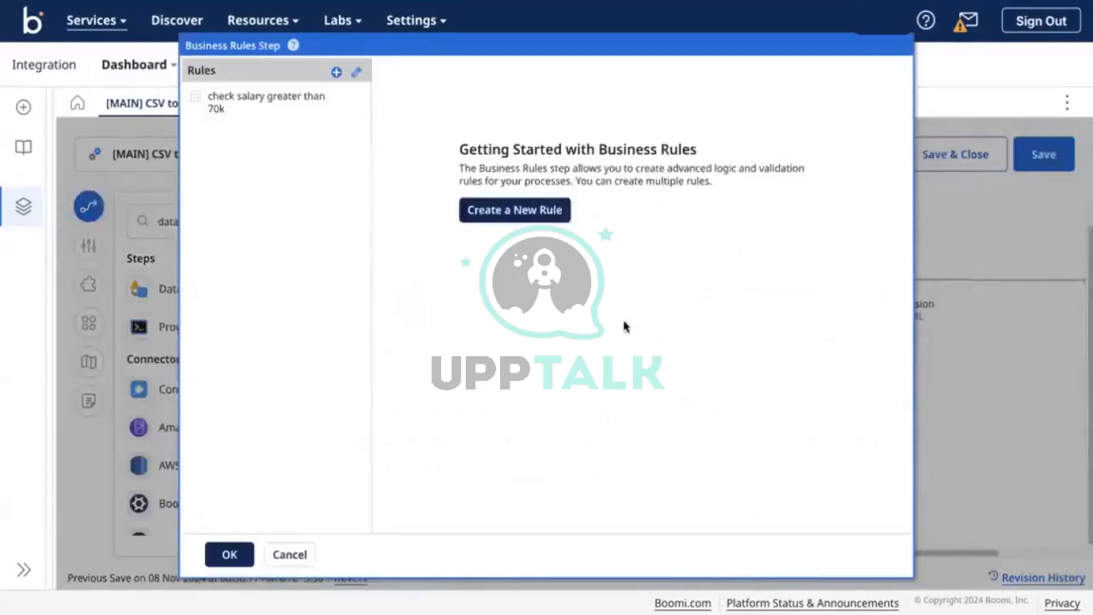
pyautogui.click(208, 107)
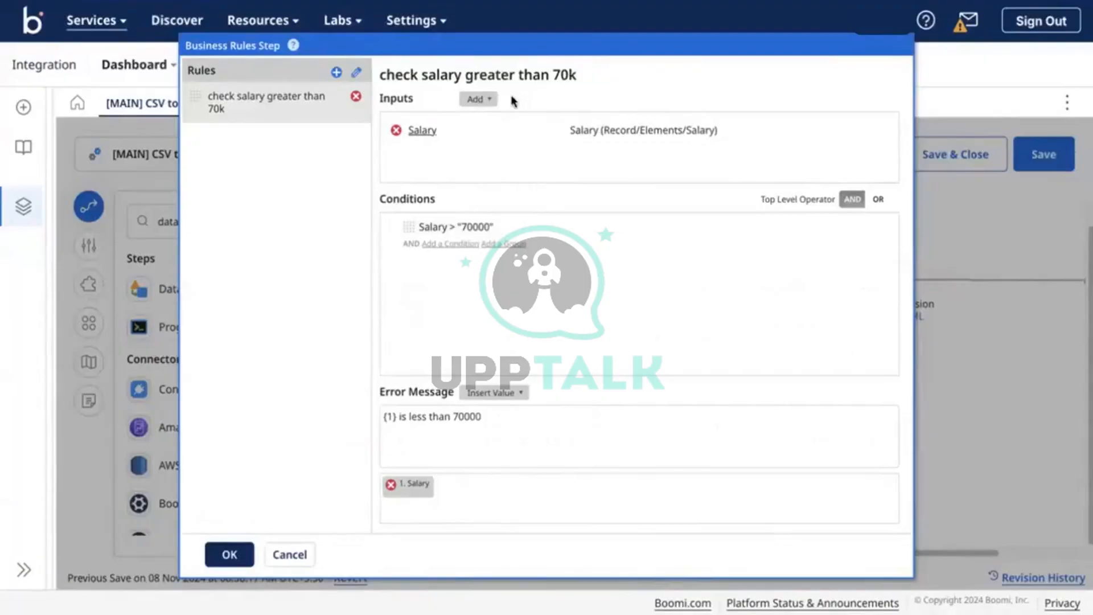
pyautogui.click(492, 99)
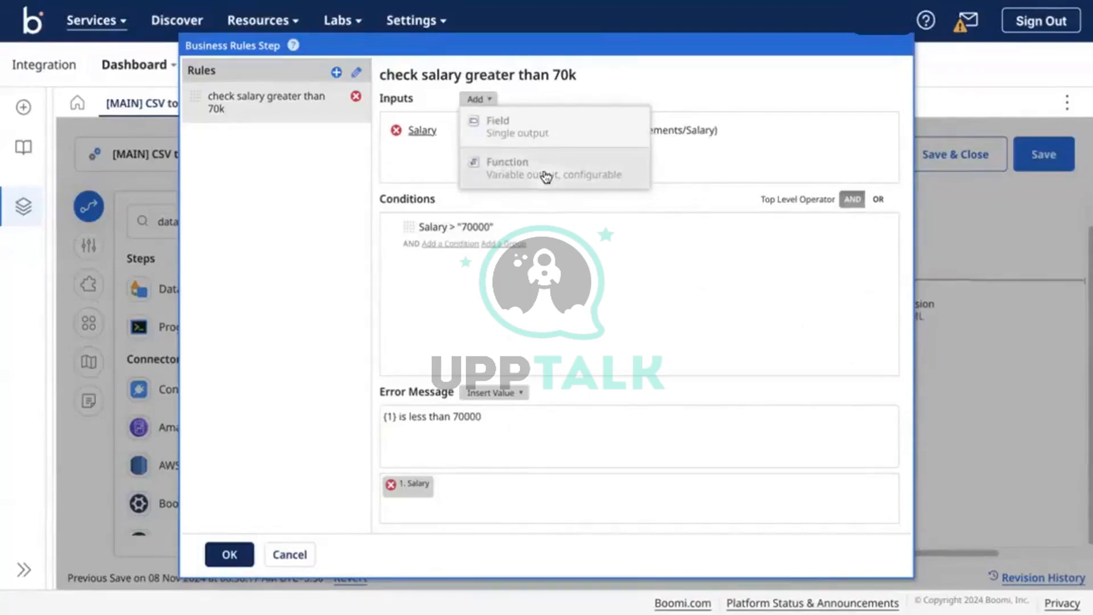
pyautogui.click(515, 176)
pyautogui.click(512, 193)
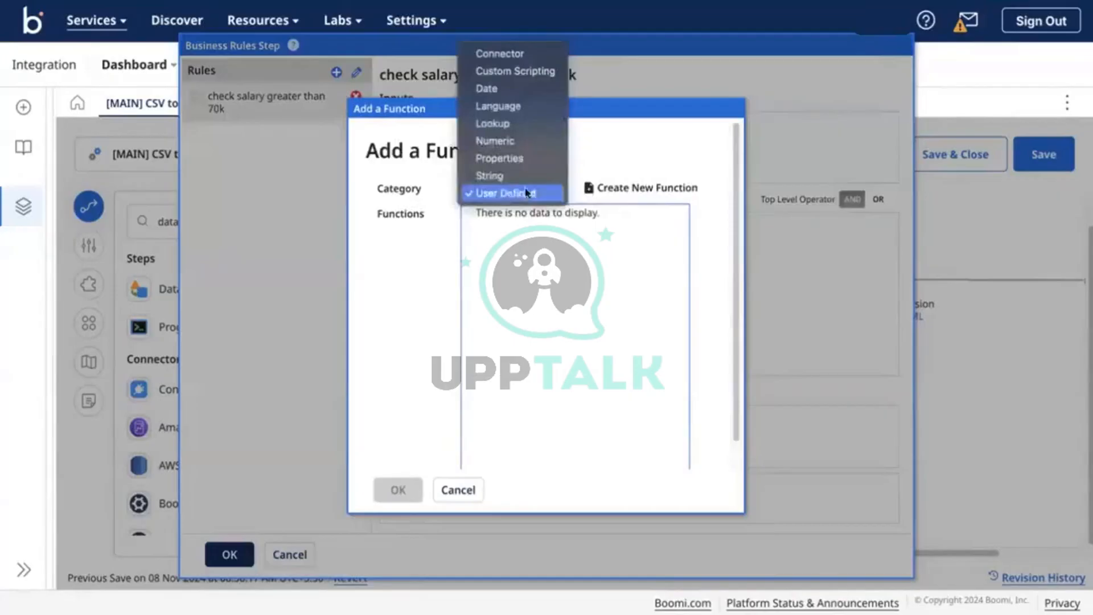
pyautogui.click(641, 194)
pyautogui.click(643, 189)
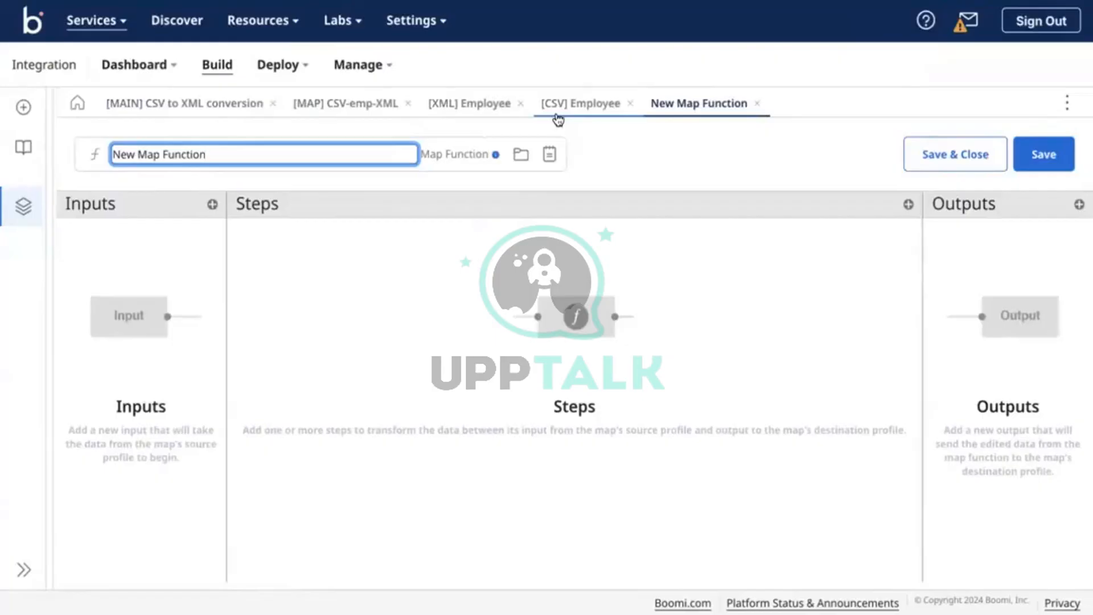
# Name the new map function "[UDF] Check salary".
pyautogui.press('BackSpace')
pyautogui.press('BackSpace')
pyautogui.press('BackSpace')
pyautogui.press('BackSpace')
pyautogui.press('BackSpace')
pyautogui.press('BackSpace')
pyautogui.press('BackSpace')
pyautogui.press('BackSpace')
pyautogui.press('BackSpace')
pyautogui.press('BackSpace')
pyautogui.press('BackSpace')
pyautogui.press('BackSpace')
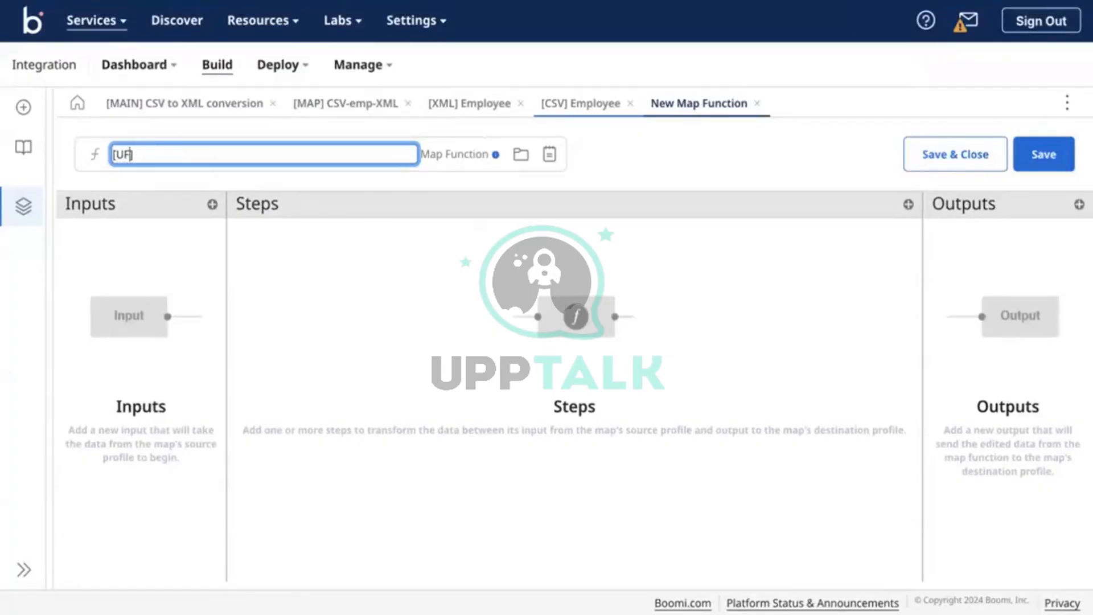
pyautogui.write('DF] Check salary')
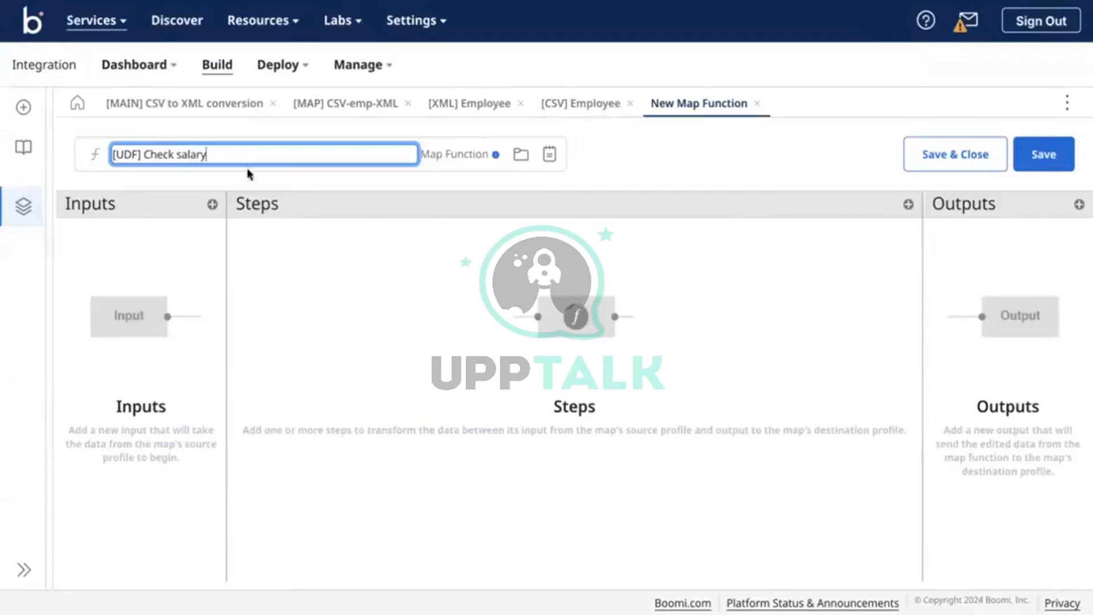
# Add an input named "salary" to the map function.
pyautogui.click(212, 204)
pyautogui.write('salary')
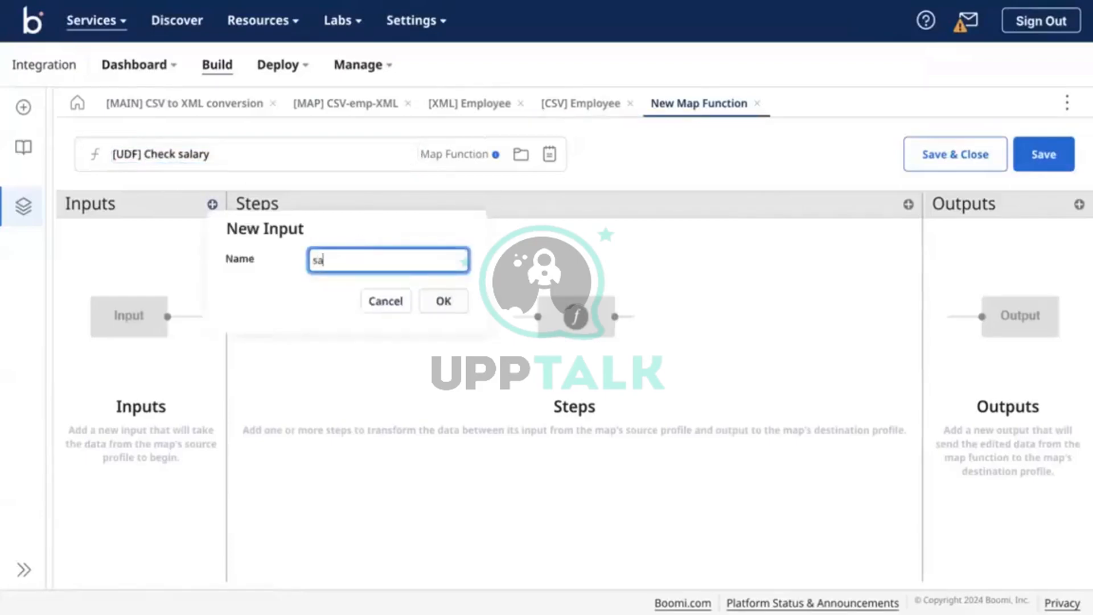
pyautogui.click(427, 305)
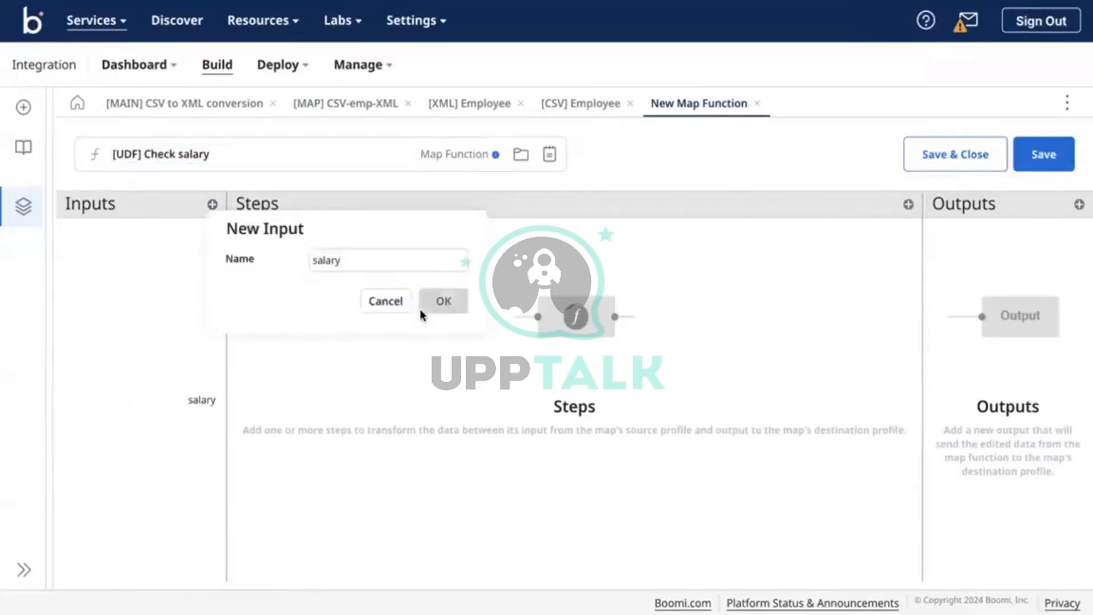
# Add a Scripting function from the Custom Scripting category as a step, using an inline script with JavaScript as the language.
pyautogui.click(908, 205)
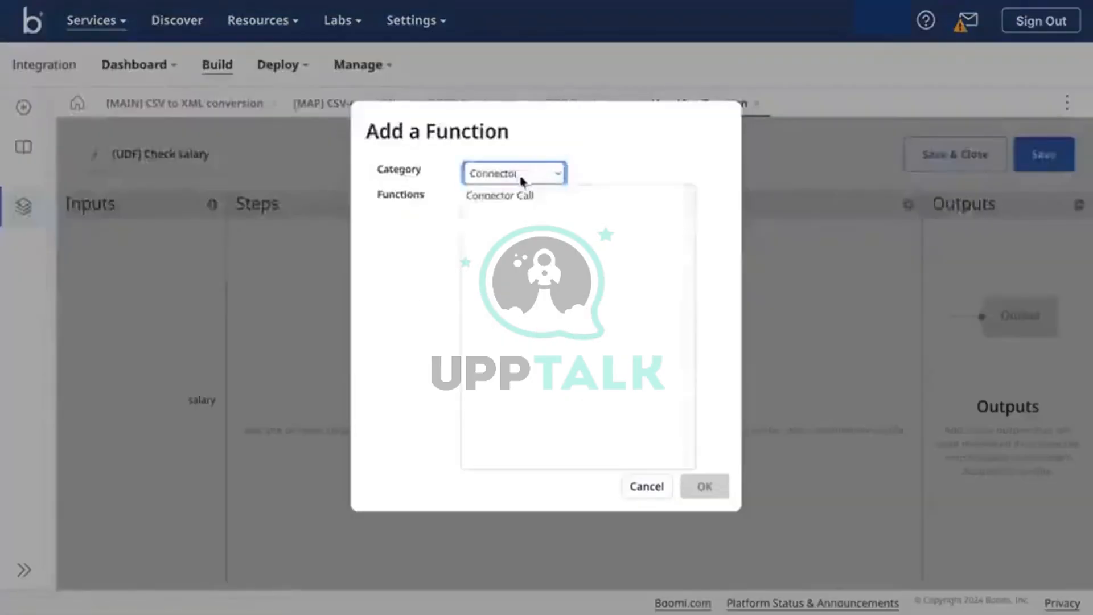
pyautogui.click(519, 174)
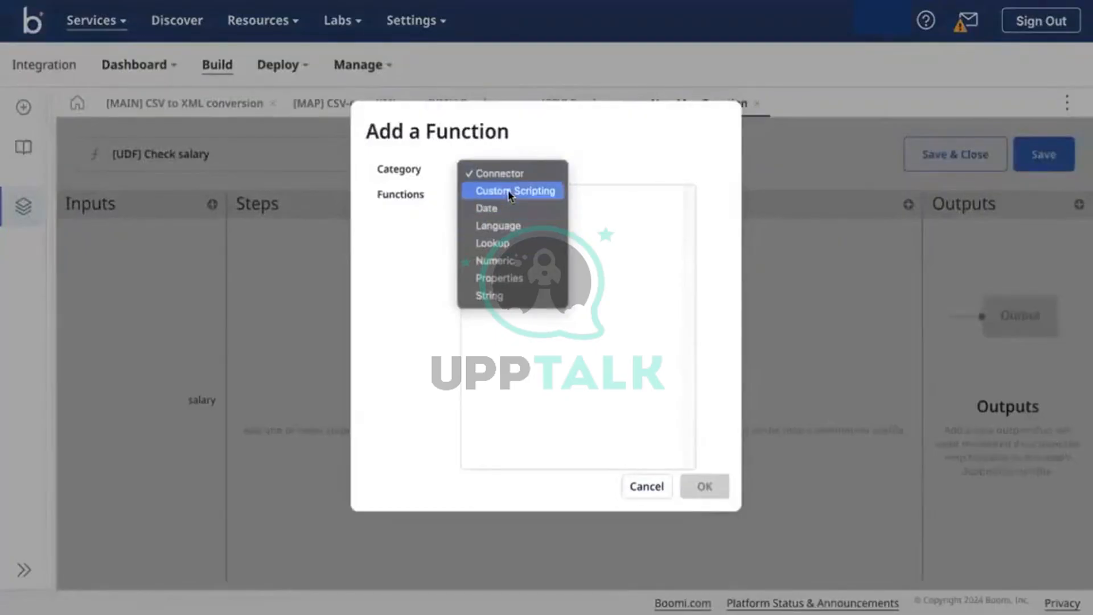
pyautogui.click(490, 295)
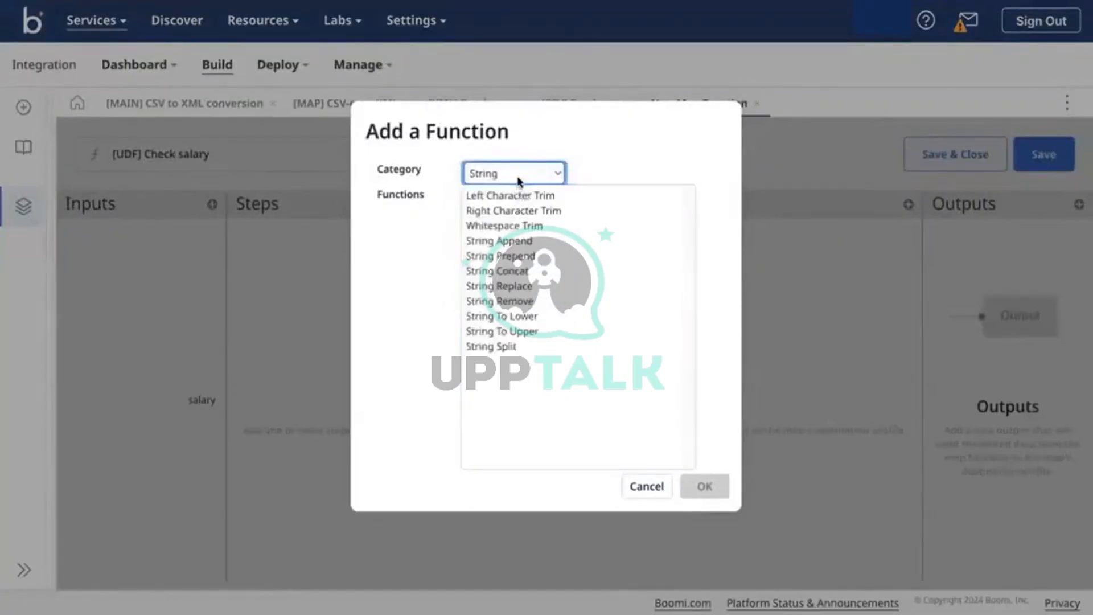
pyautogui.click(512, 173)
pyautogui.click(515, 139)
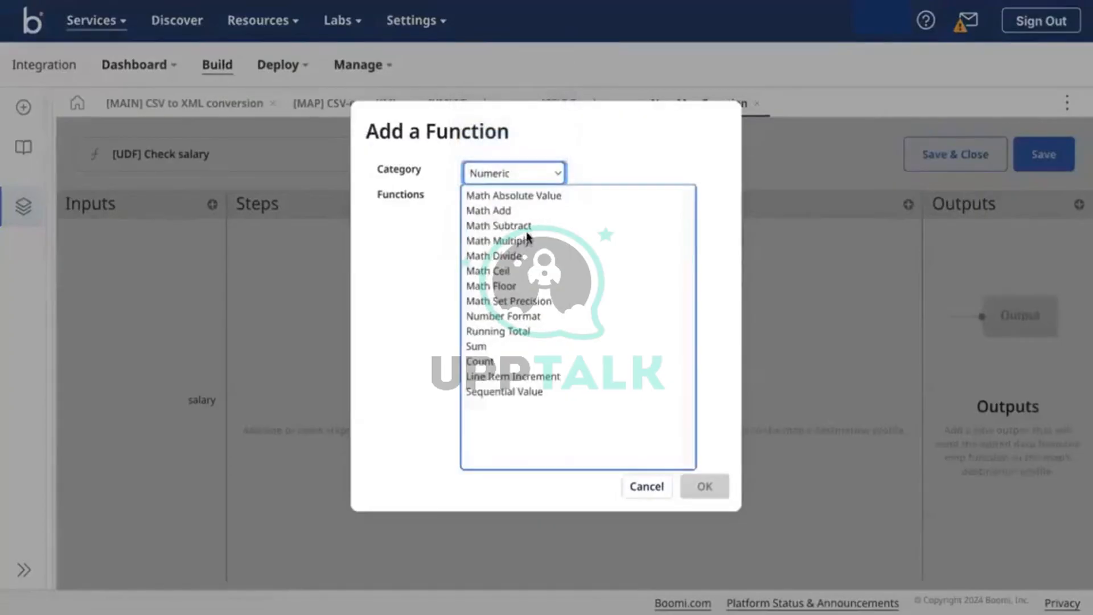
pyautogui.click(527, 240)
pyautogui.moveTo(524, 343); pyautogui.dragTo(519, 393)
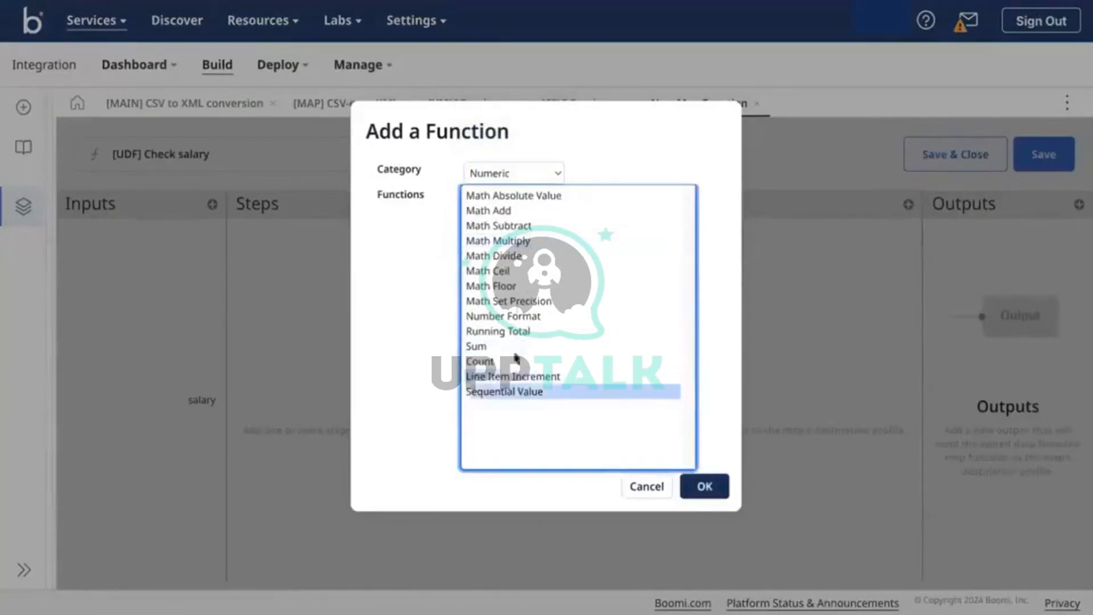
pyautogui.click(534, 180)
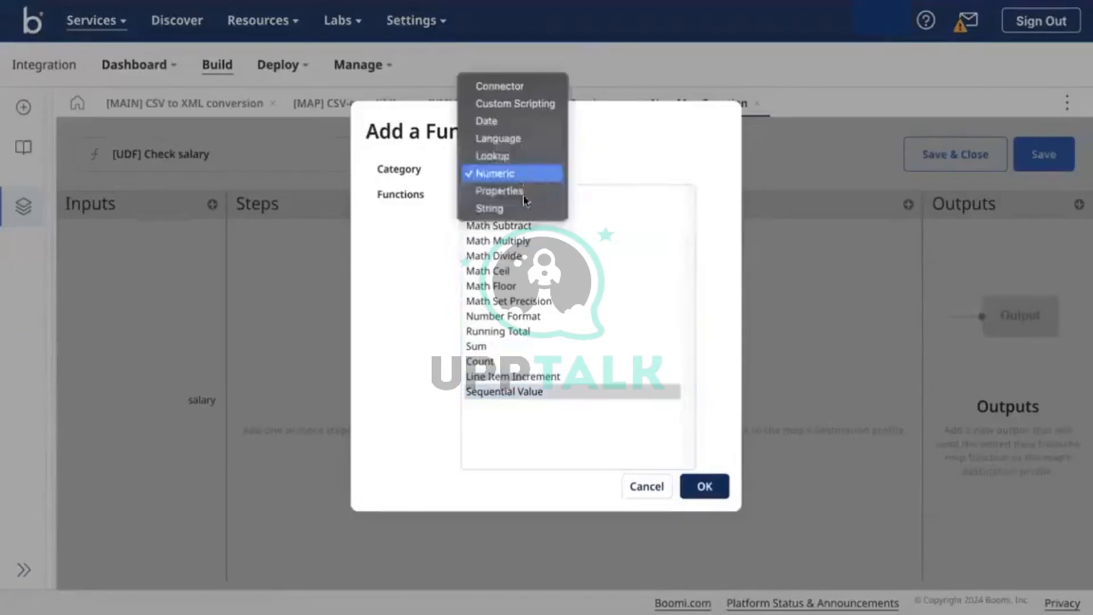
pyautogui.click(540, 105)
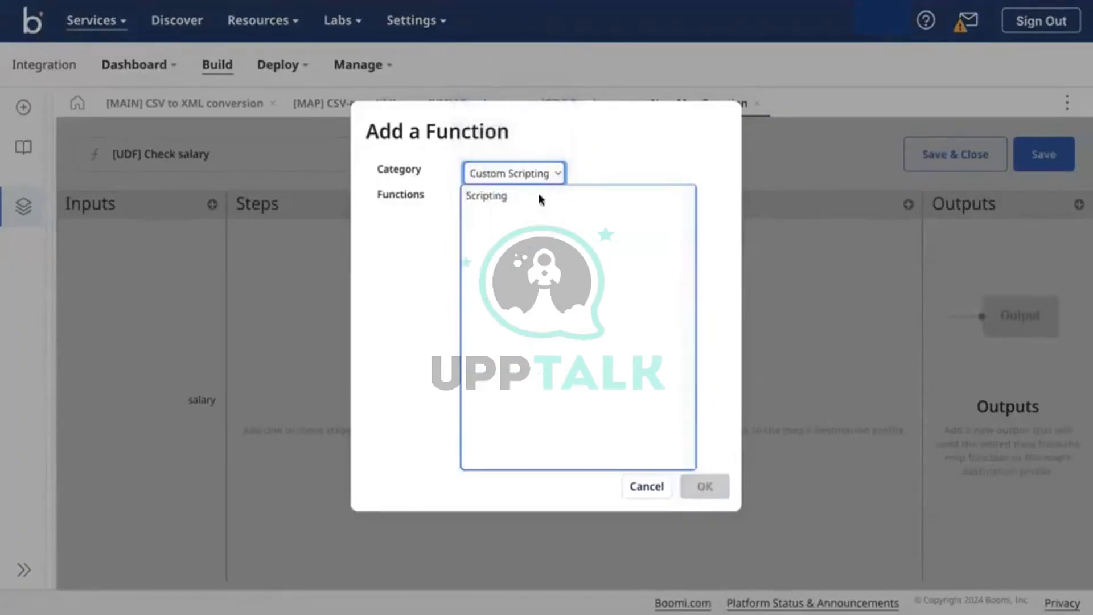
pyautogui.click(540, 196)
pyautogui.click(694, 484)
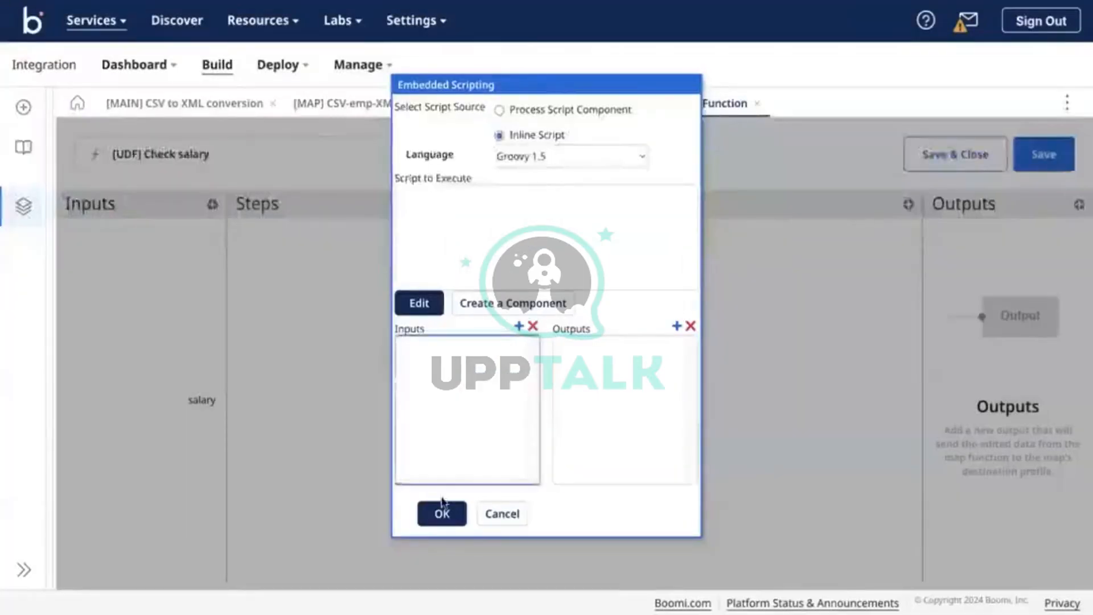
pyautogui.click(575, 158)
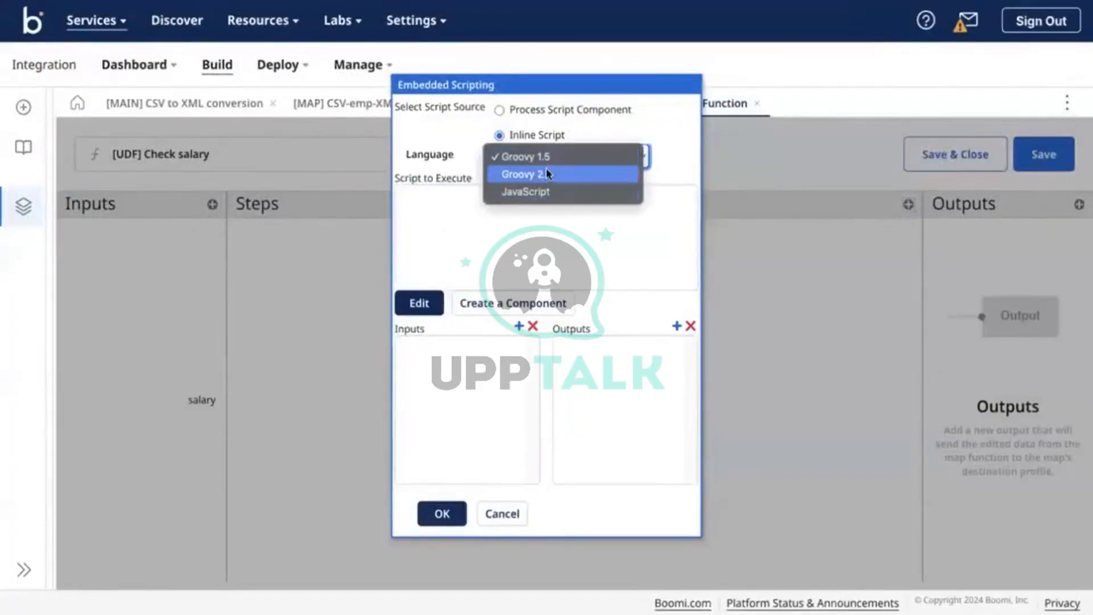
pyautogui.click(534, 192)
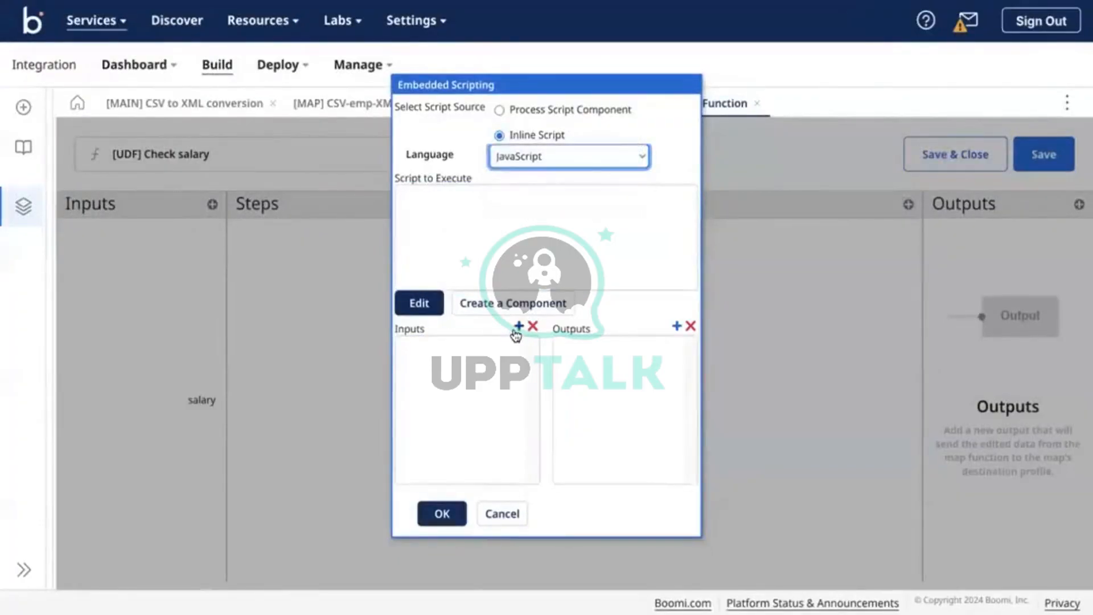
# Give the script a Character input named "salary" and an output named "flag".
pyautogui.click(519, 326)
pyautogui.write('sa')
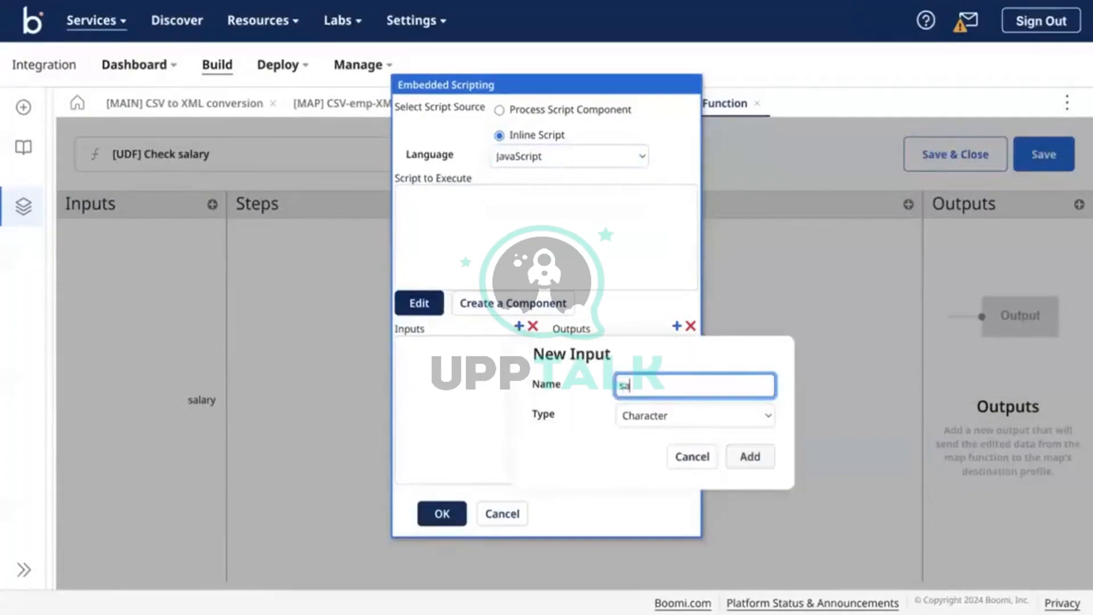
pyautogui.write('lary')
pyautogui.click(752, 459)
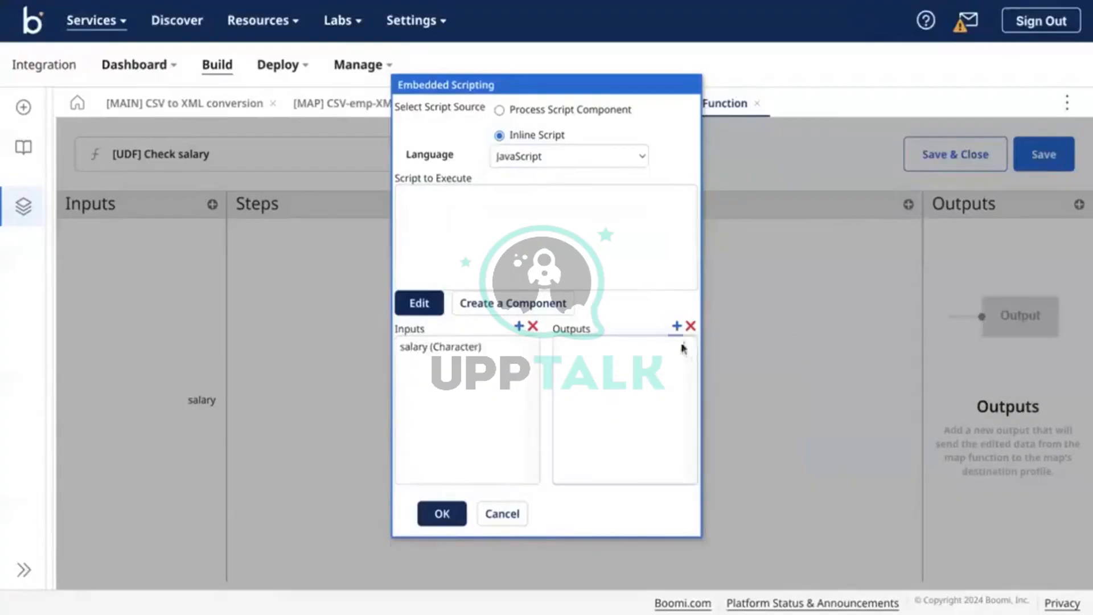
pyautogui.click(676, 326)
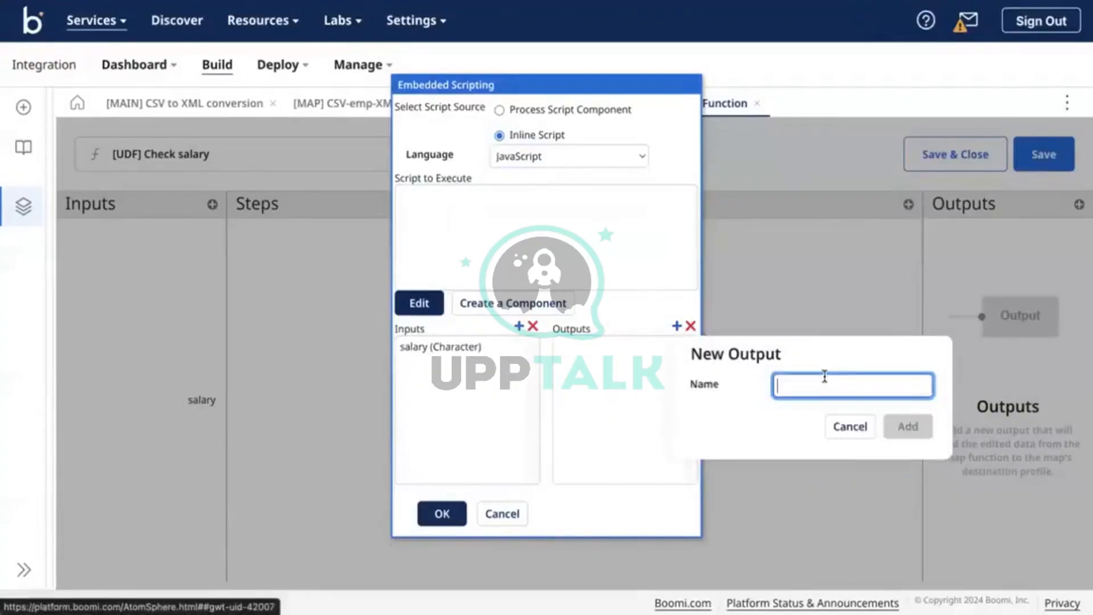
pyautogui.write('flag')
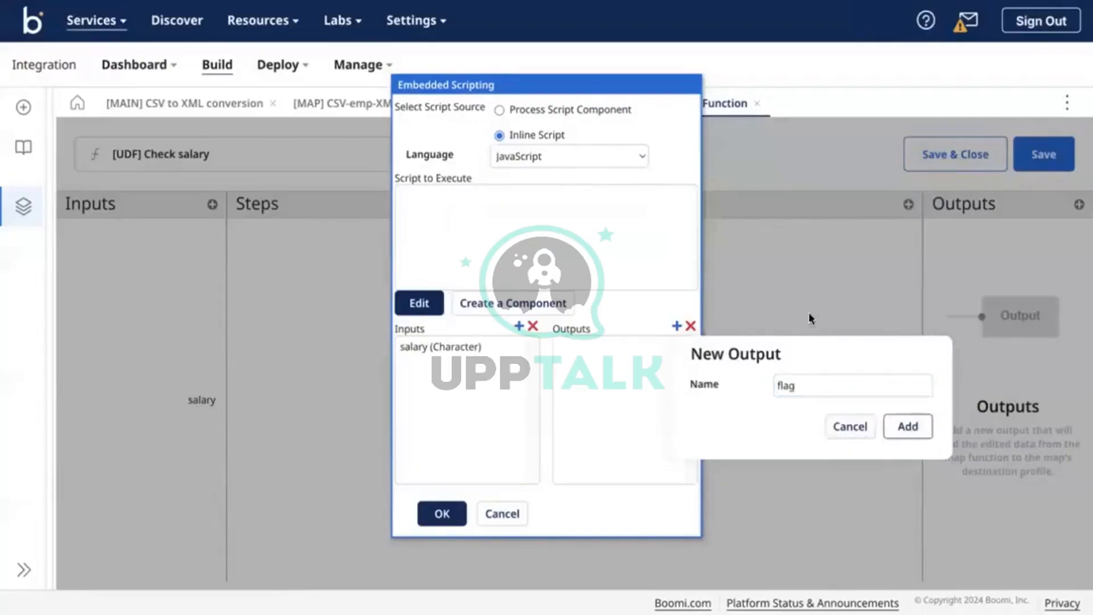
pyautogui.click(908, 427)
# Write the script's if block so that flag = 1 when salary>70000.
pyautogui.click(491, 195)
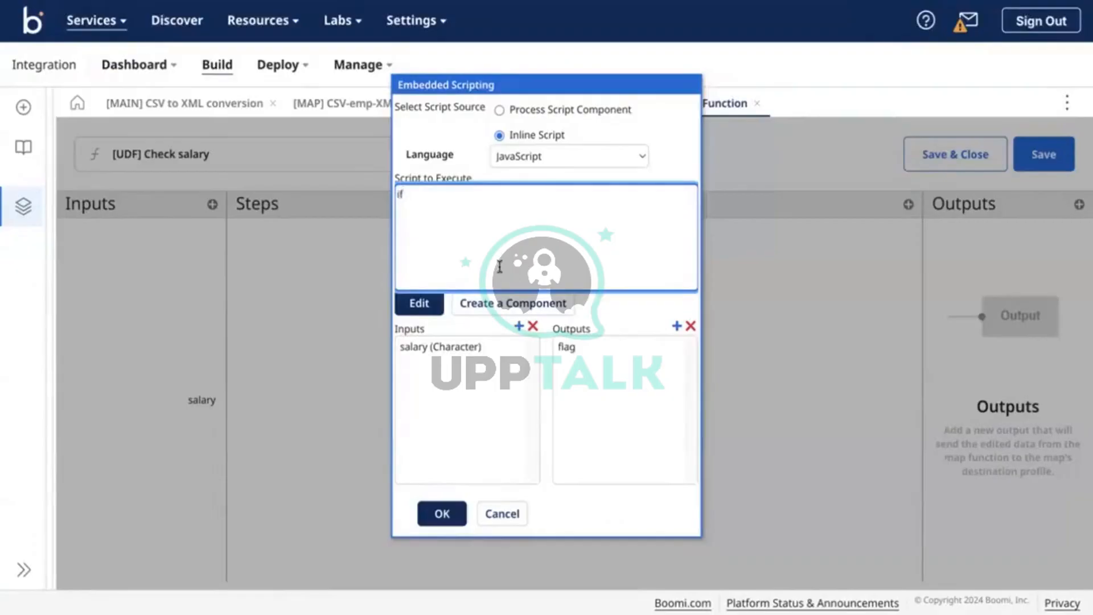
pyautogui.click(428, 303)
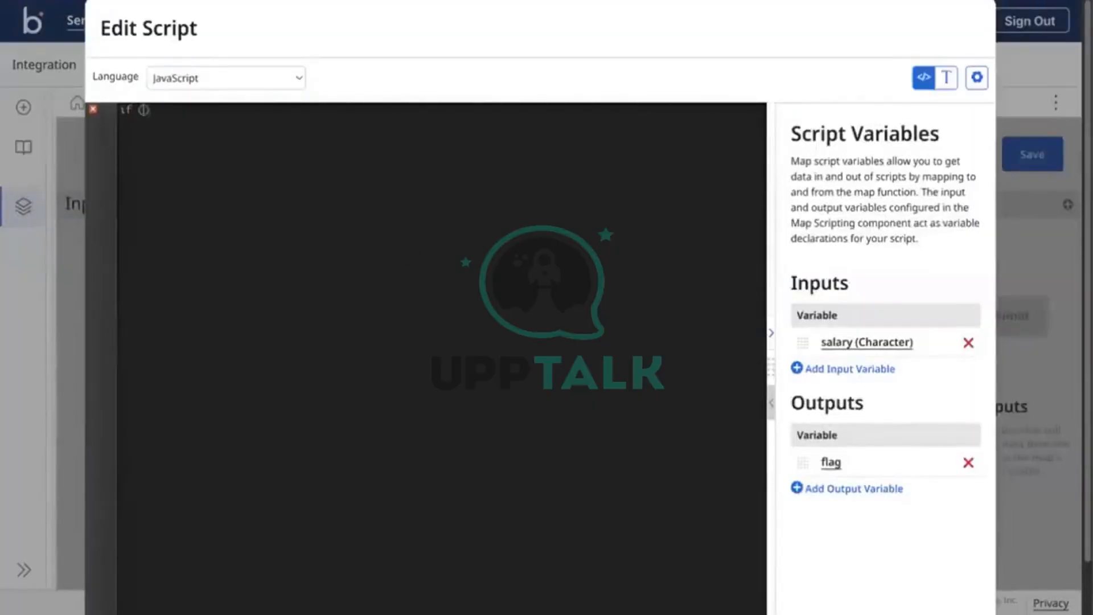
pyautogui.write('salary>70000')
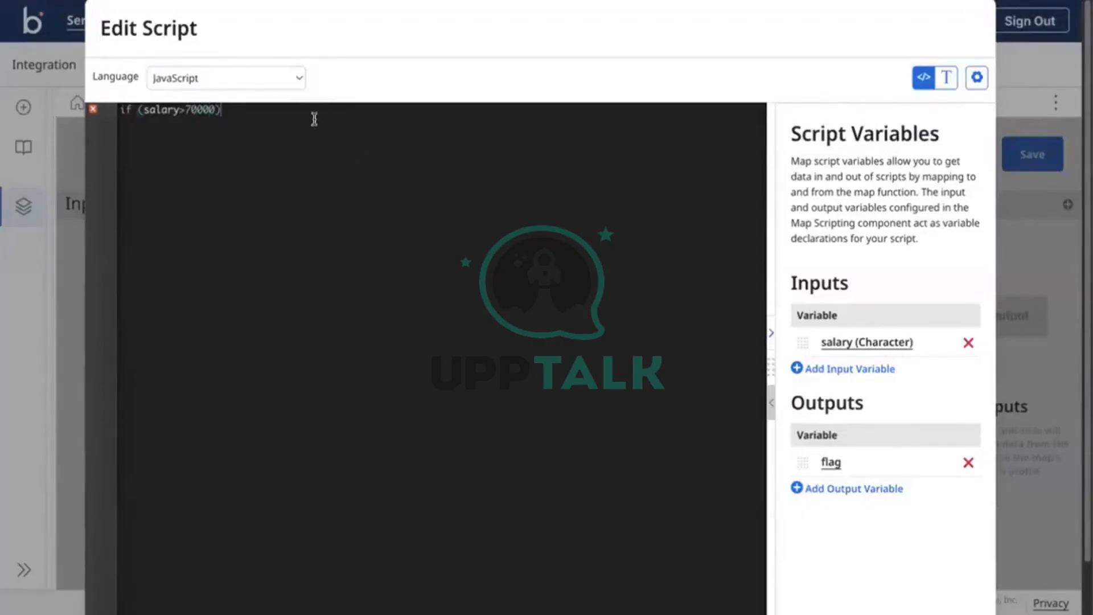
pyautogui.press('Return')
pyautogui.write('{')
pyautogui.press('Return')
pyautogui.write('flag')
pyautogui.write('lag')
pyautogui.write(' = 1;')
# Add an else block that sets flag = 0 and accept the script, leaving the salary default empty and caching at None.
pyautogui.write('else ')
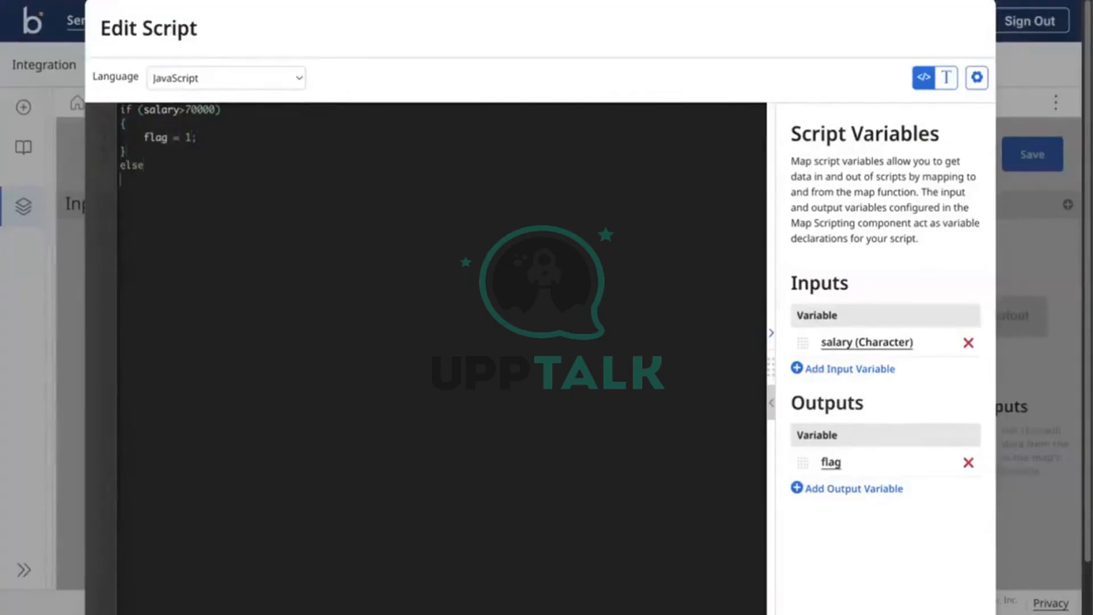
pyautogui.write('{')
pyautogui.press('Return')
pyautogui.write('fla')
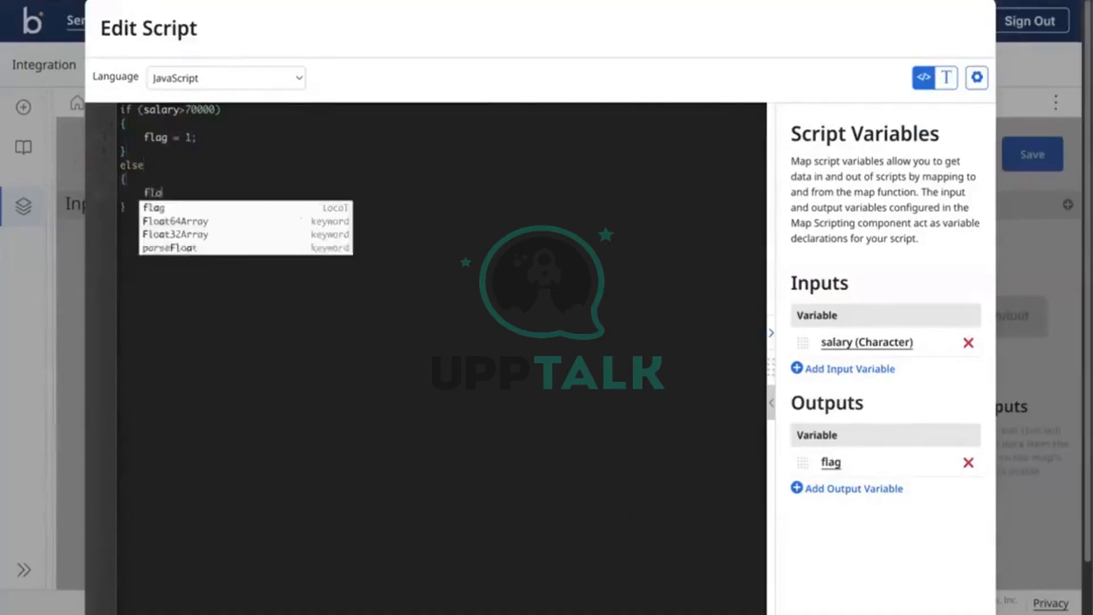
pyautogui.write('g = 0;')
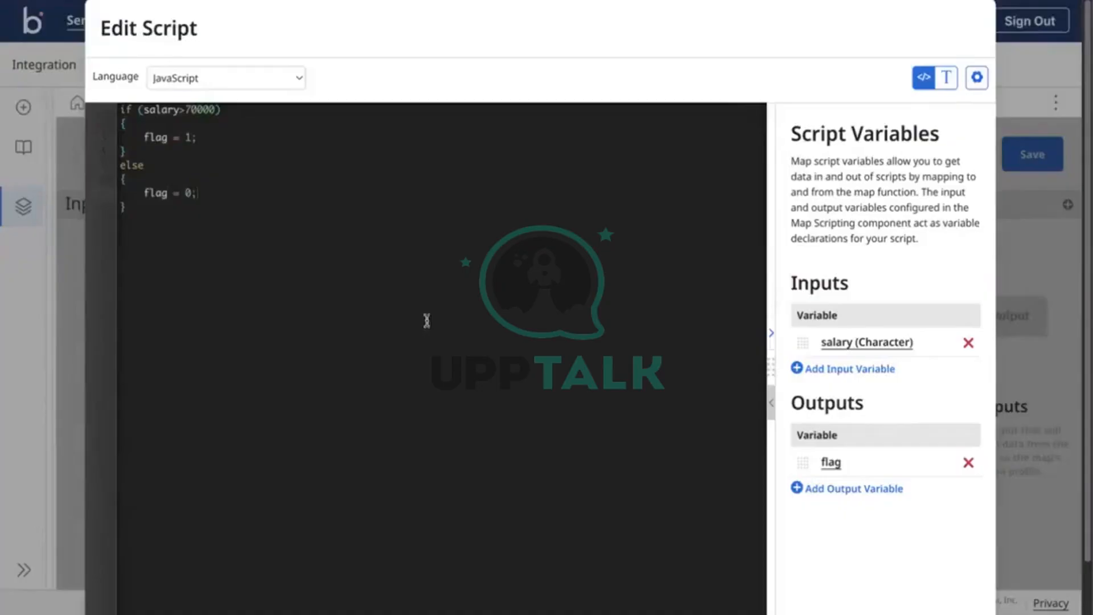
pyautogui.scroll(-1, 427, 319)
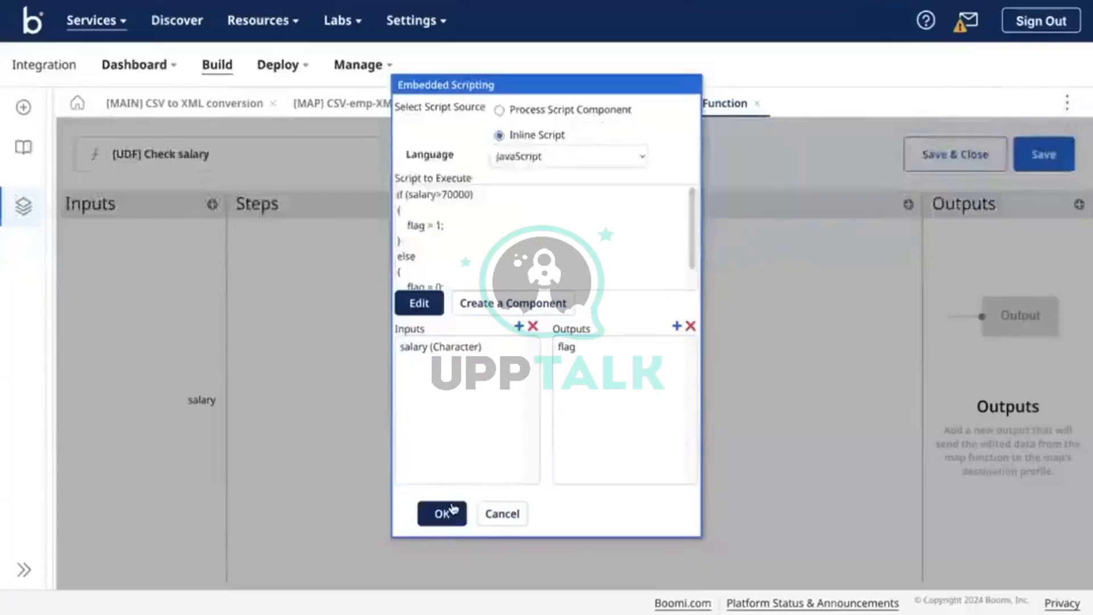
pyautogui.click(441, 513)
pyautogui.click(753, 392)
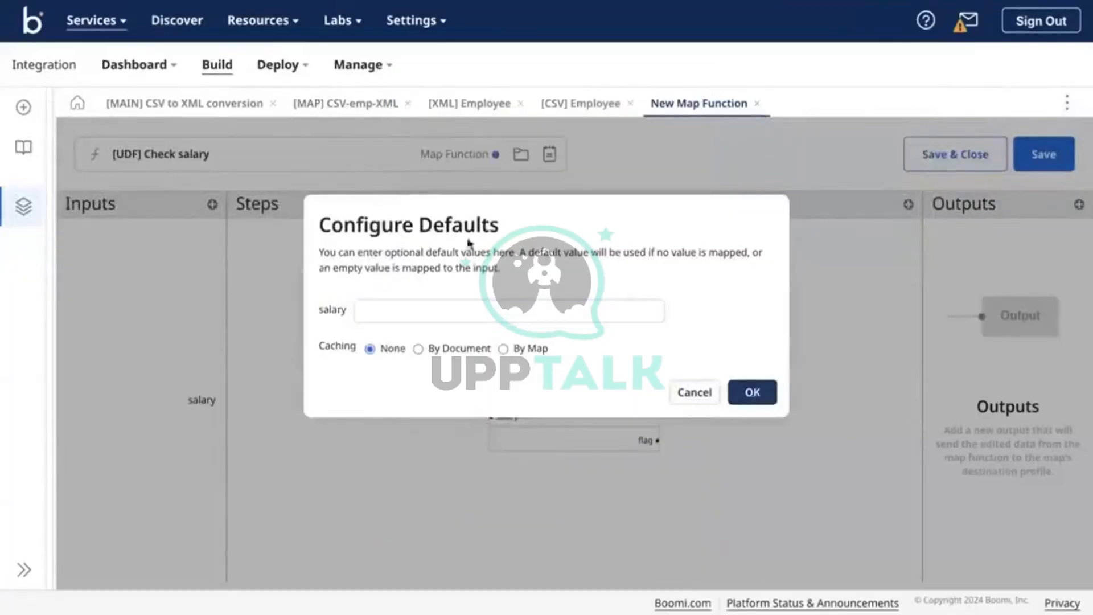
# Connect the salary input through the Scripting step to a new function output named "flag", and save the function.
pyautogui.moveTo(204, 402); pyautogui.dragTo(493, 416)
pyautogui.click(1079, 205)
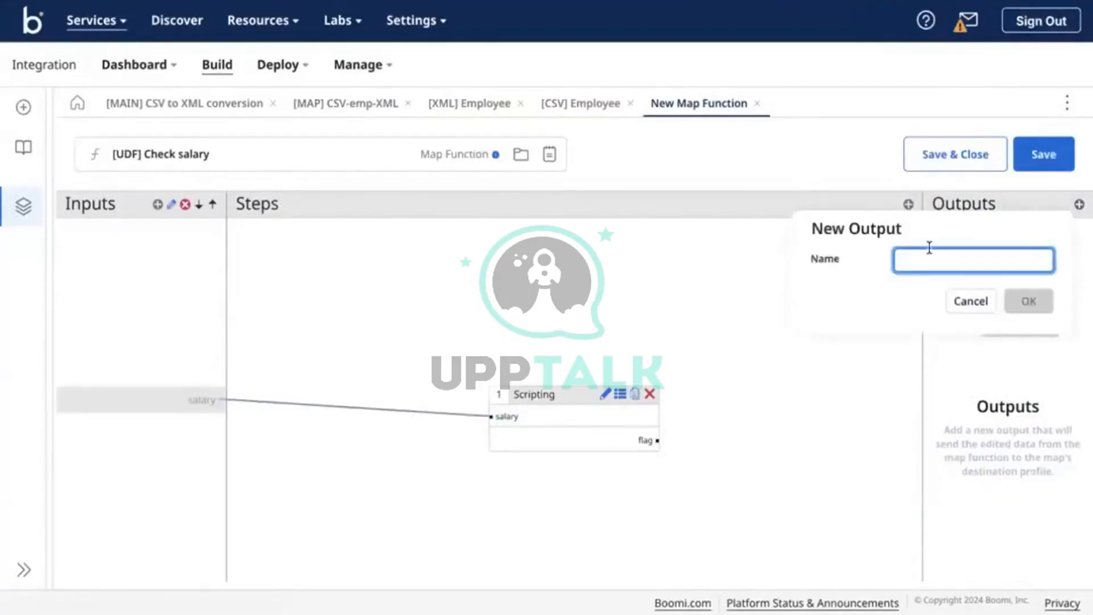
pyautogui.write('flag')
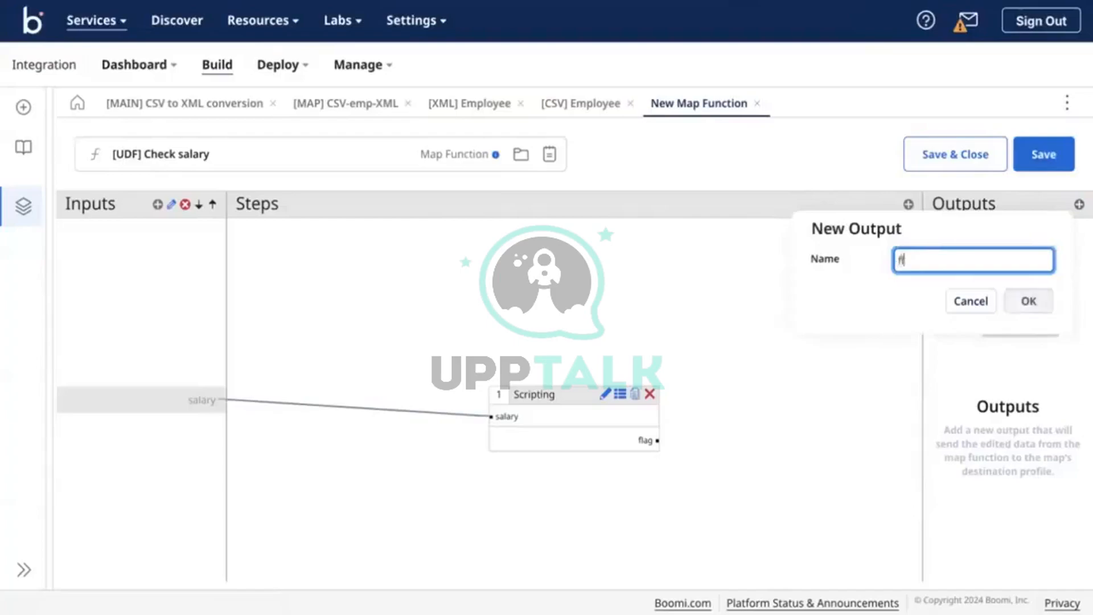
pyautogui.click(1025, 302)
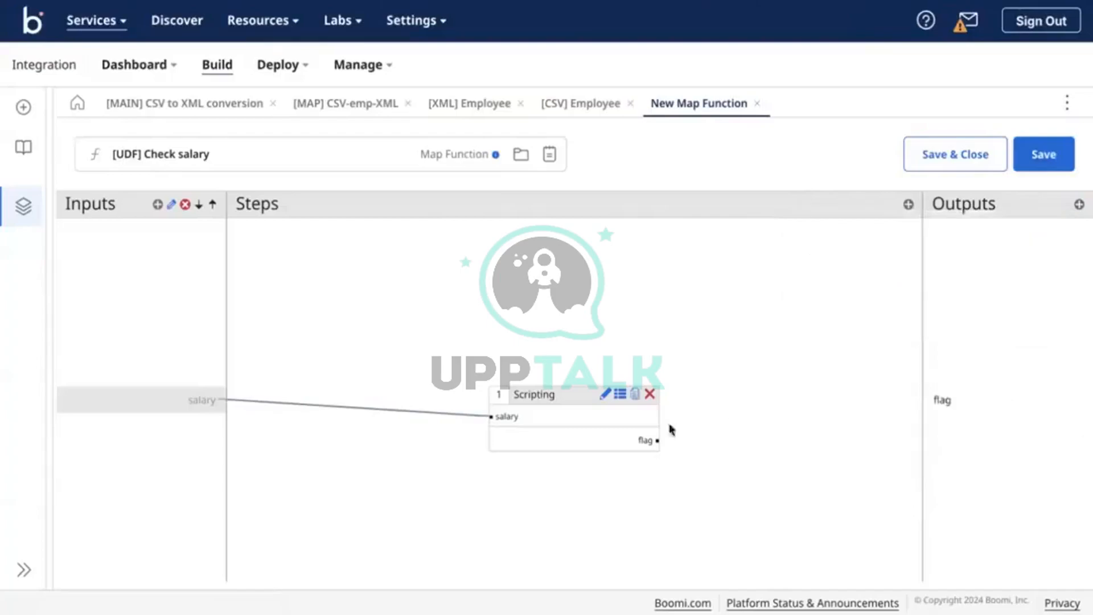
pyautogui.moveTo(640, 439)
pyautogui.mouseDown()
pyautogui.moveTo(839, 427)
pyautogui.moveTo(940, 404)
pyautogui.mouseUp()
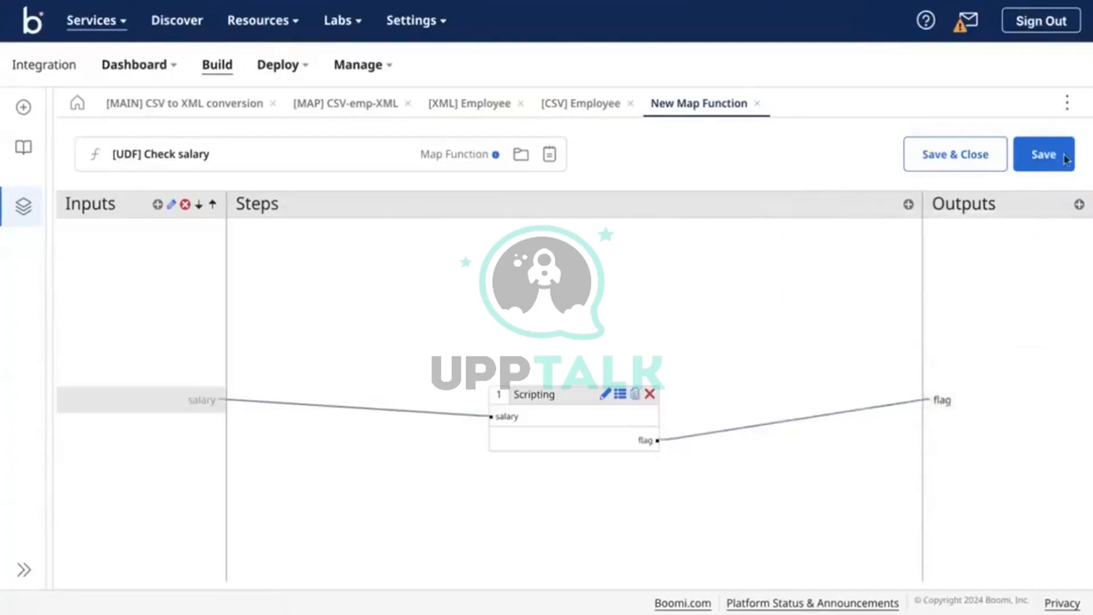
pyautogui.click(1043, 154)
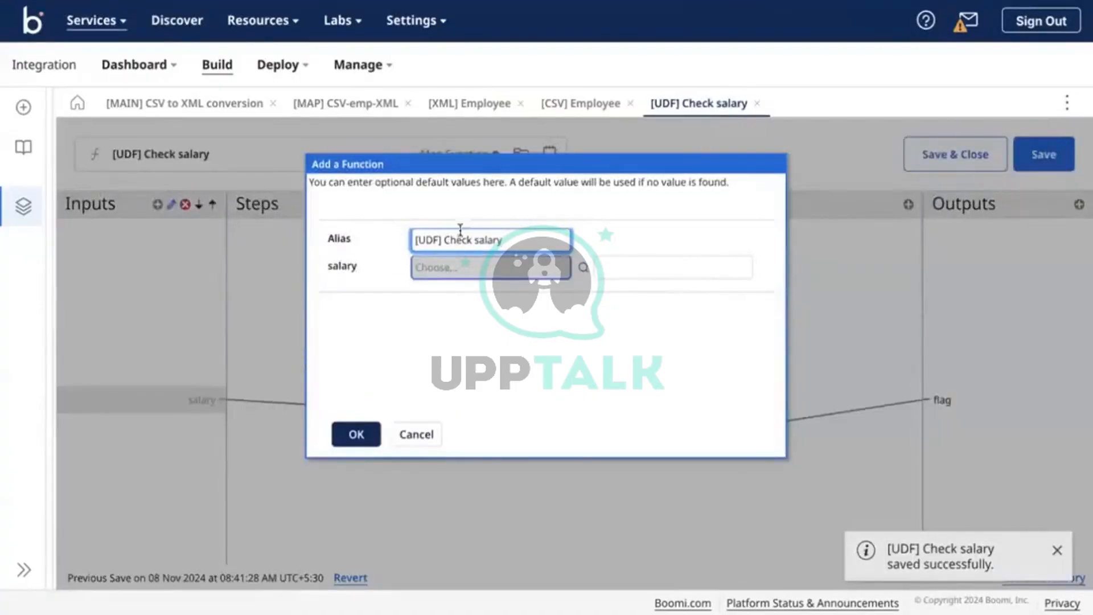
# Assign the Salary element of the record to the function's salary input and return to the [MAIN] CSV to XML conversion process.
pyautogui.click(583, 267)
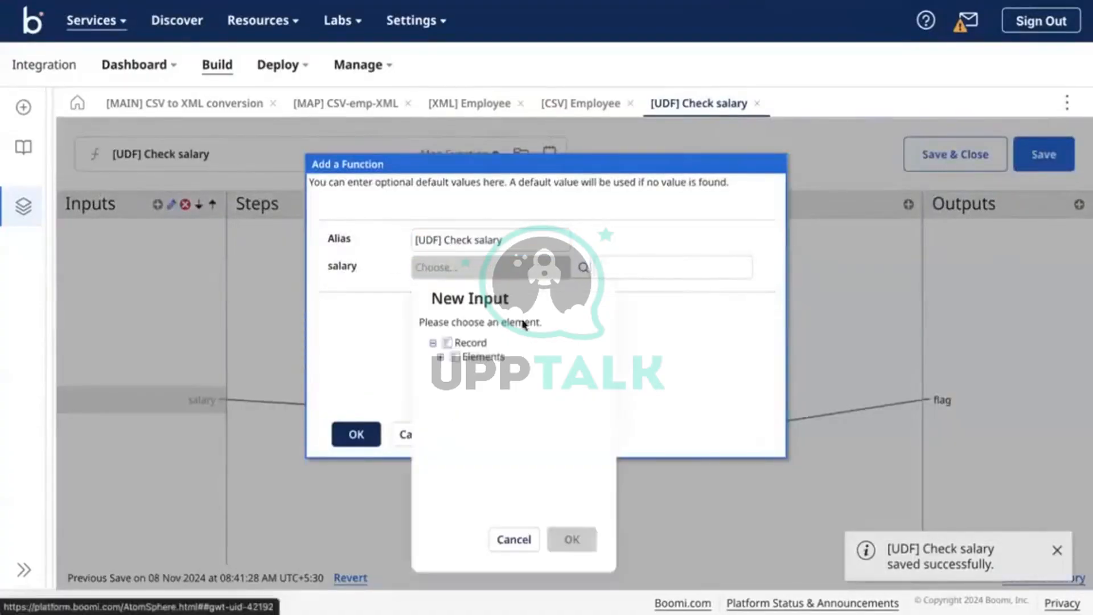
pyautogui.click(440, 357)
pyautogui.click(484, 458)
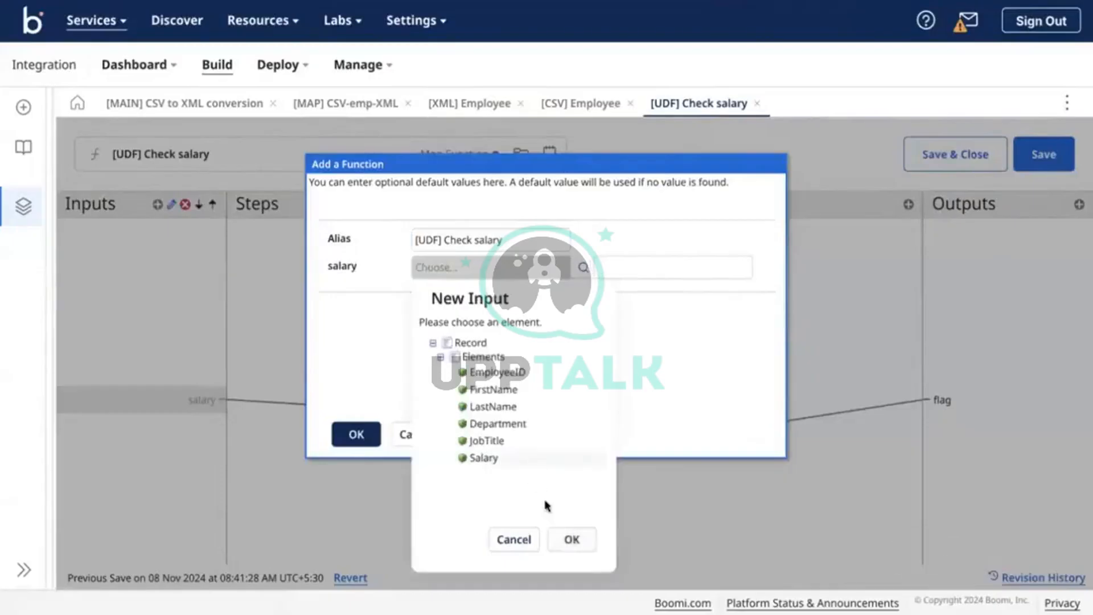
pyautogui.click(571, 539)
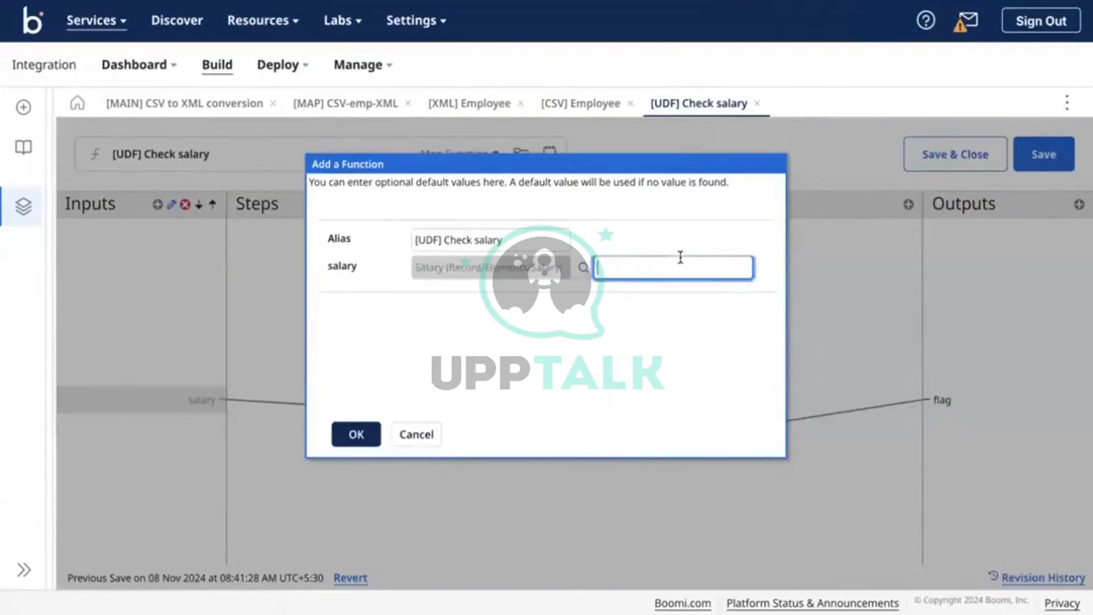
pyautogui.click(357, 434)
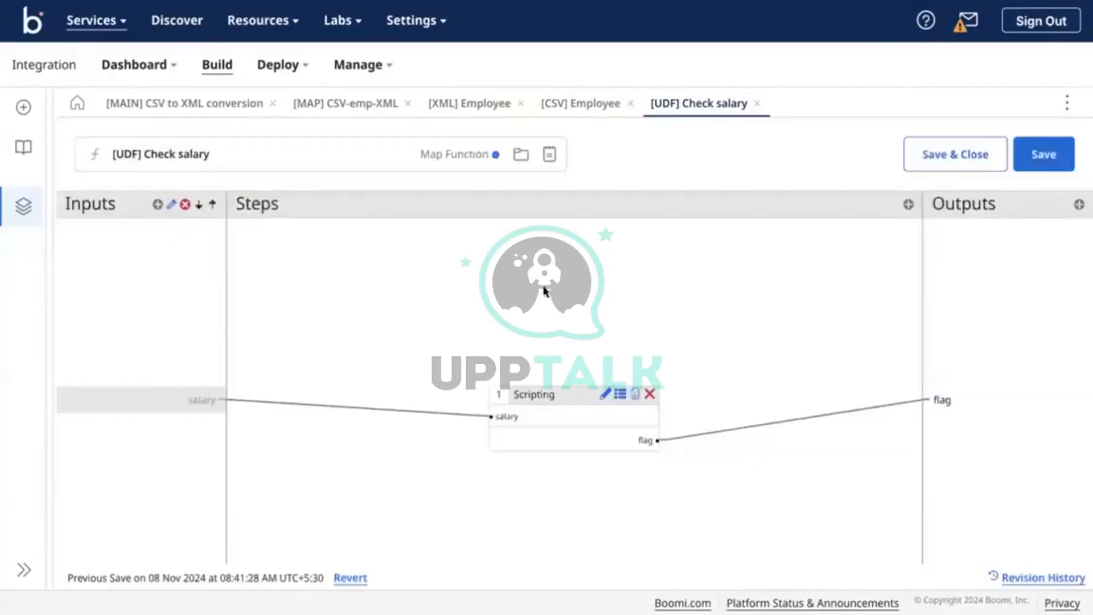
pyautogui.click(1059, 150)
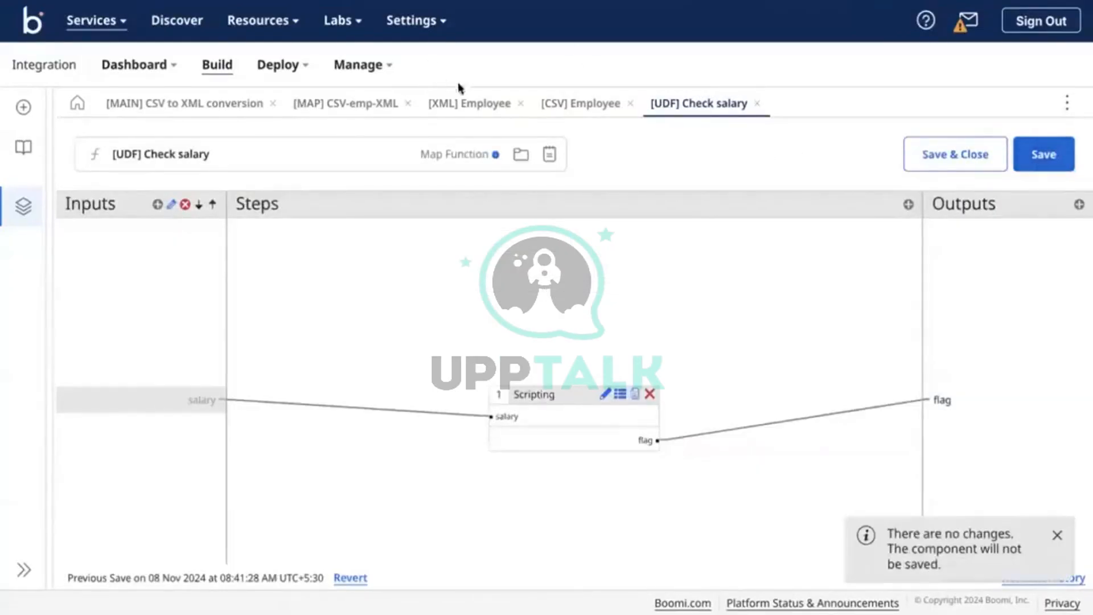
pyautogui.click(171, 104)
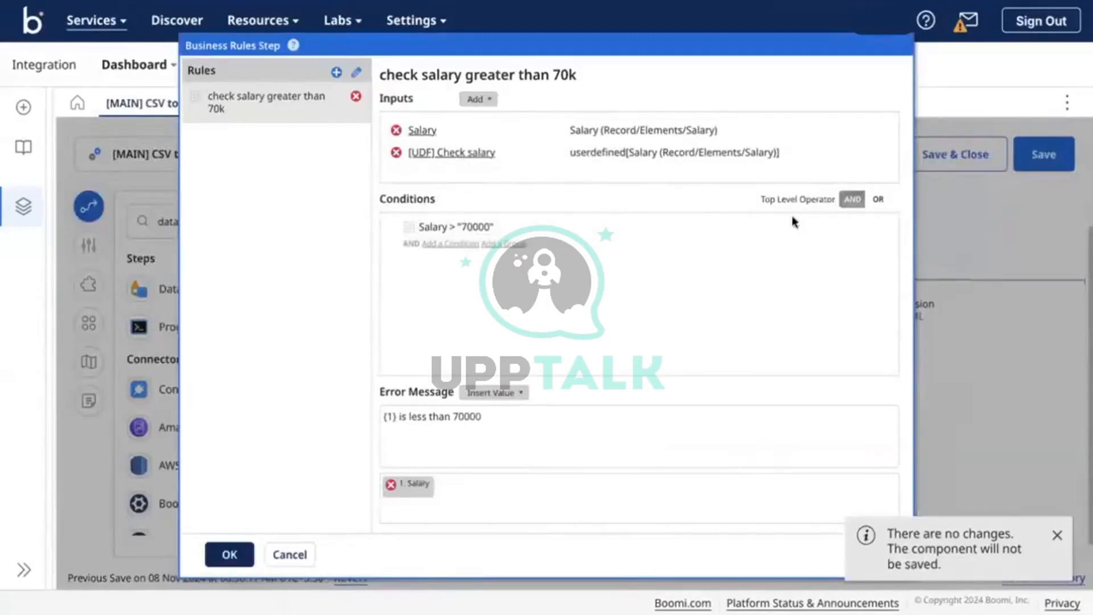
# Replace the rule's Salary > "70000" condition with [UDF] Check salary = static value 1, and accept the business rules.
pyautogui.click(872, 226)
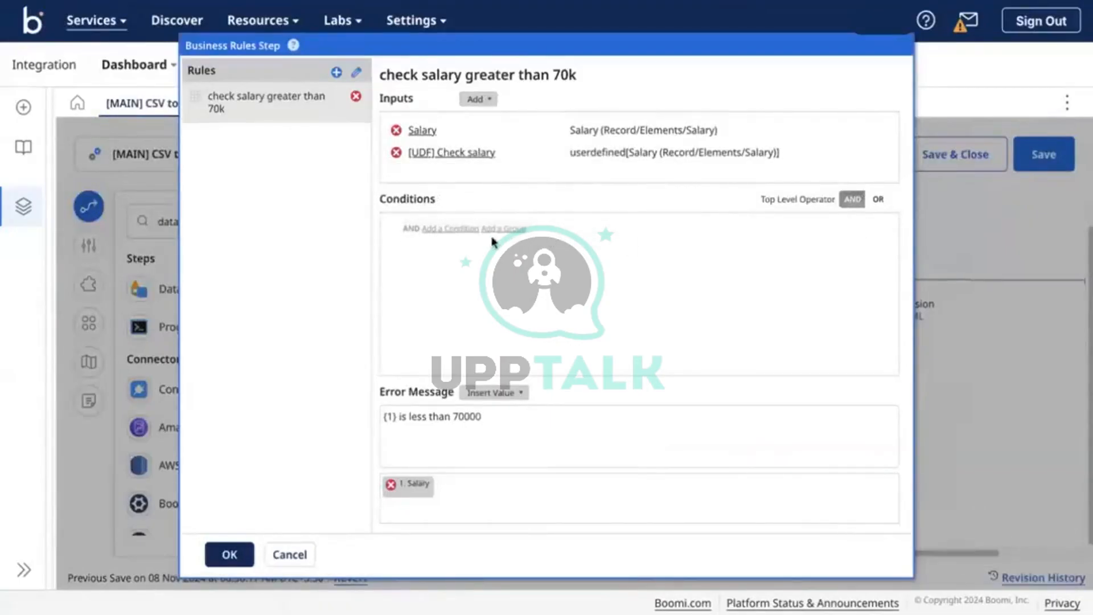
pyautogui.click(449, 227)
pyautogui.click(532, 232)
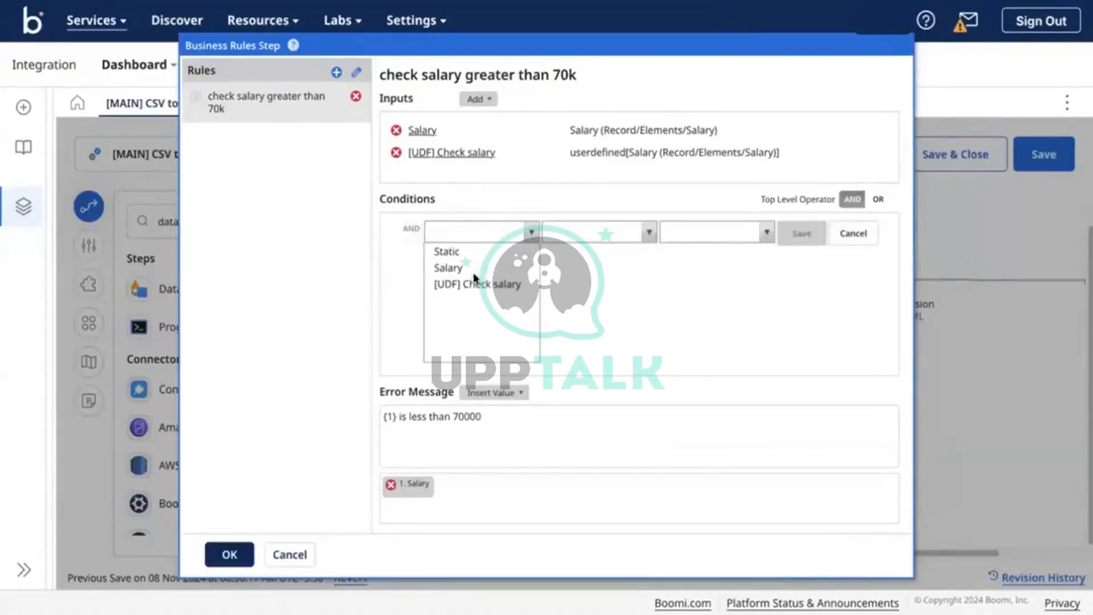
pyautogui.click(472, 285)
pyautogui.click(649, 232)
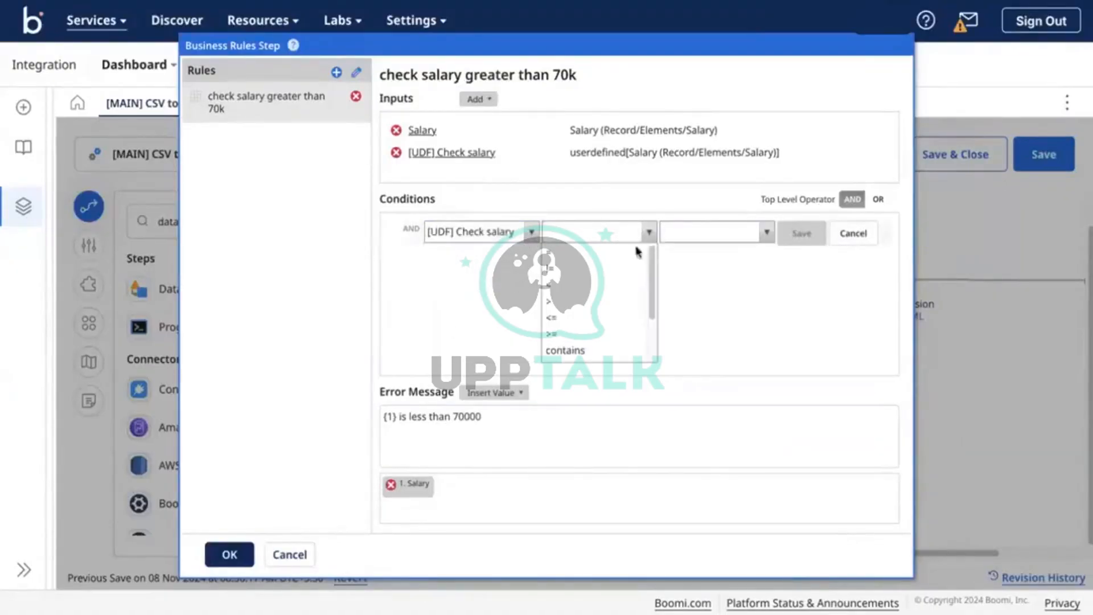
pyautogui.click(620, 247)
pyautogui.click(678, 238)
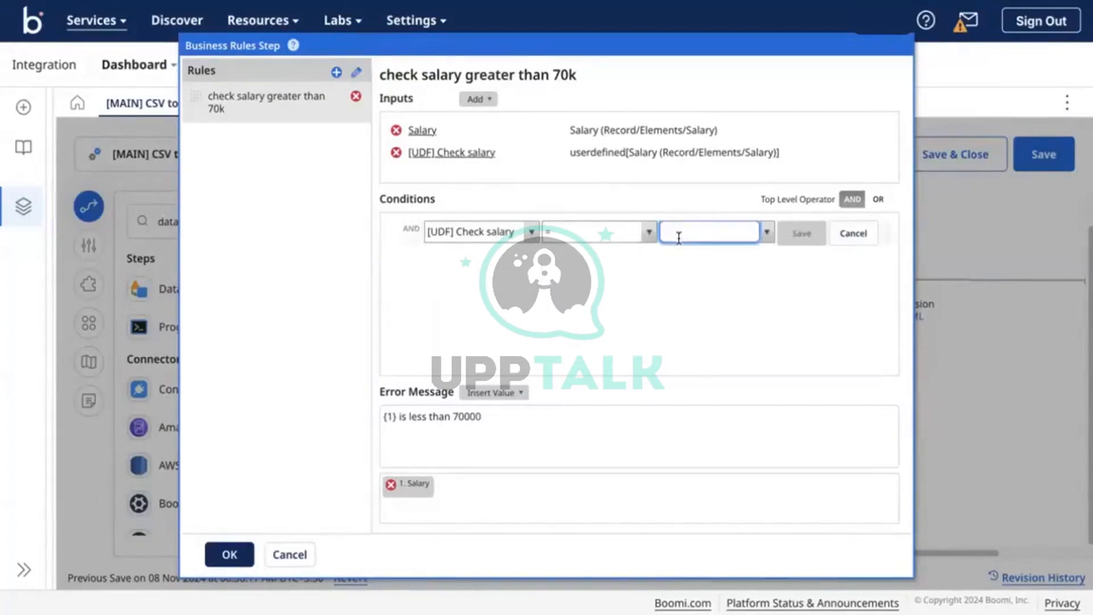
pyautogui.click(767, 231)
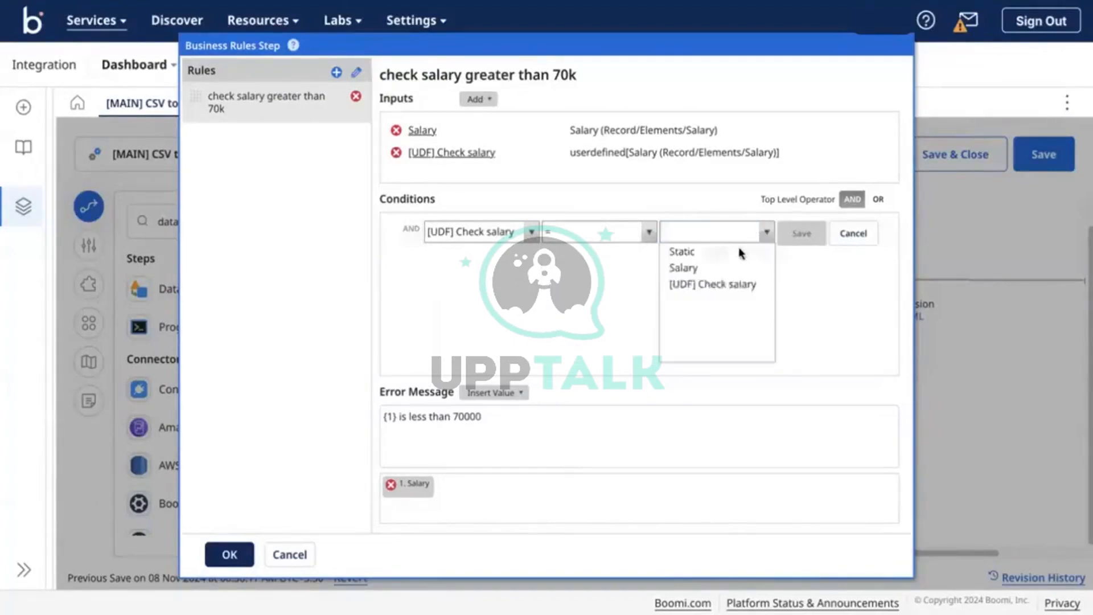
pyautogui.click(739, 251)
pyautogui.click(439, 256)
pyautogui.write('1')
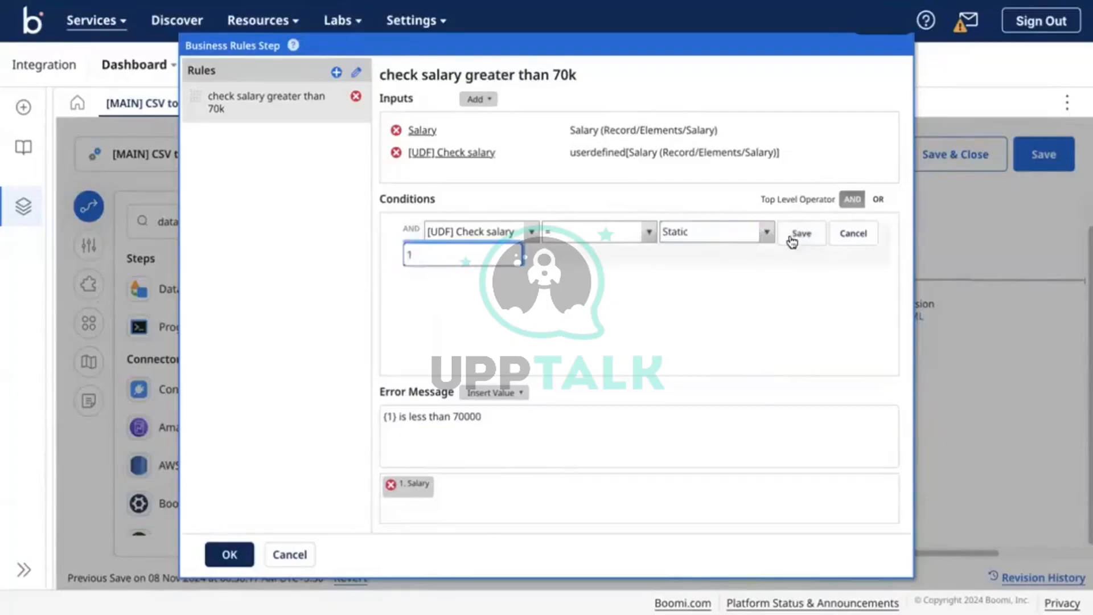
pyautogui.click(796, 234)
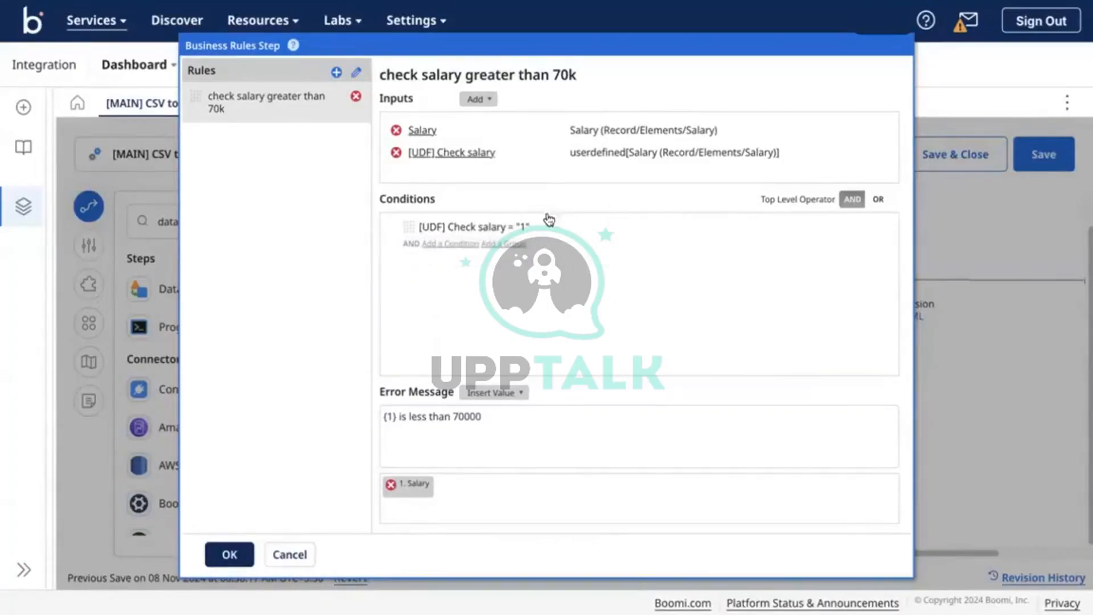
pyautogui.click(229, 561)
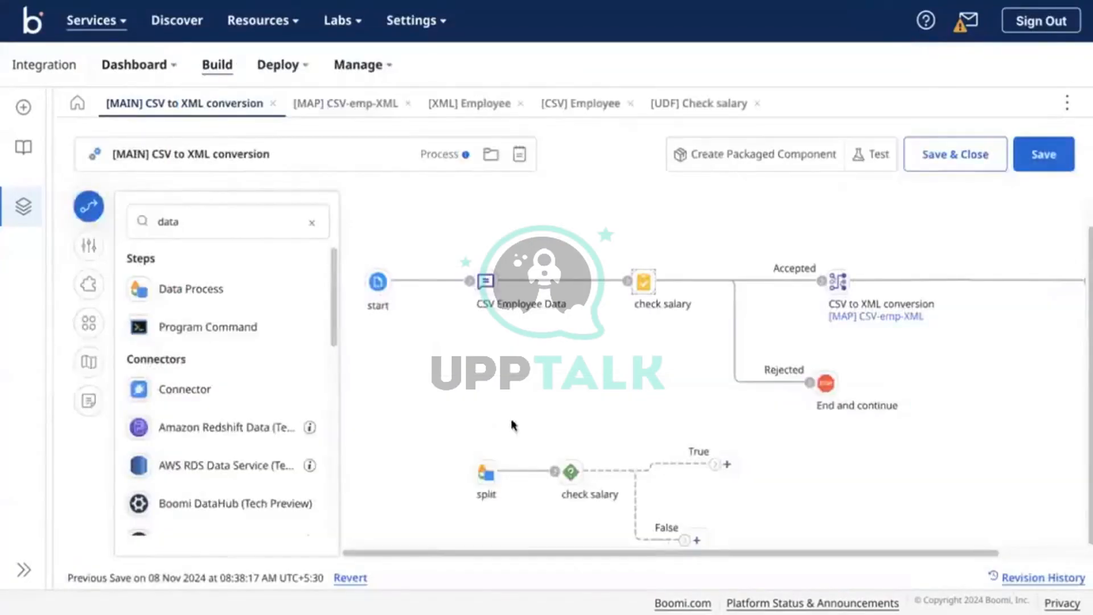
# Save and test the process on Test-DV, and display the check salary step's logs in an enlarged results area.
pyautogui.click(859, 163)
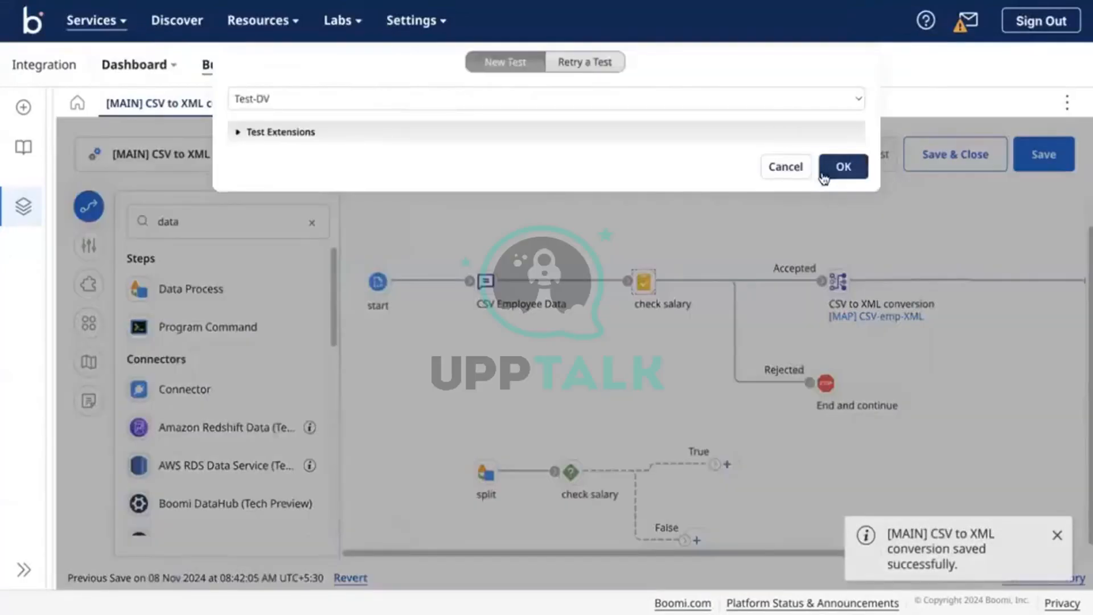
pyautogui.click(838, 171)
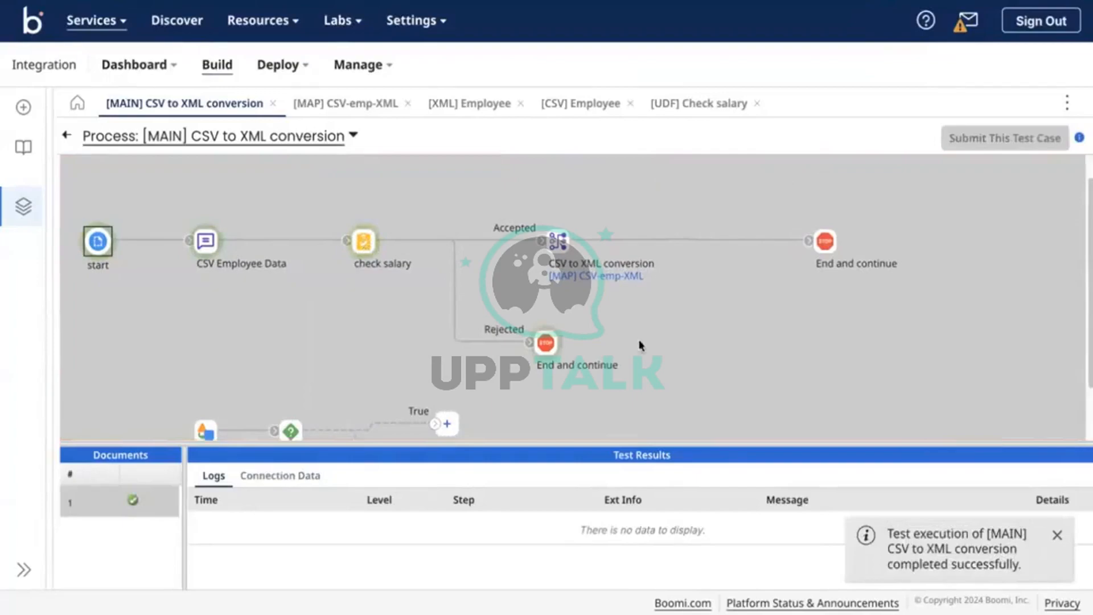
pyautogui.moveTo(630, 446); pyautogui.dragTo(630, 288)
pyautogui.click(363, 240)
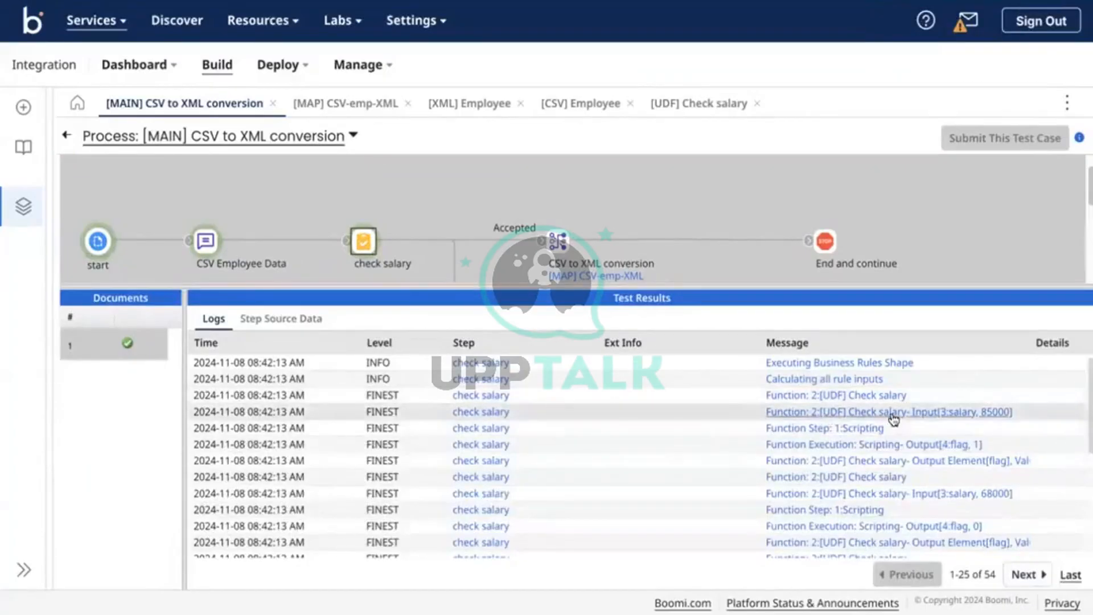
# Examine the check salary log messages for each salary input, the flag the script returned, and the rule comparisons across both log pages.
pyautogui.click(907, 444)
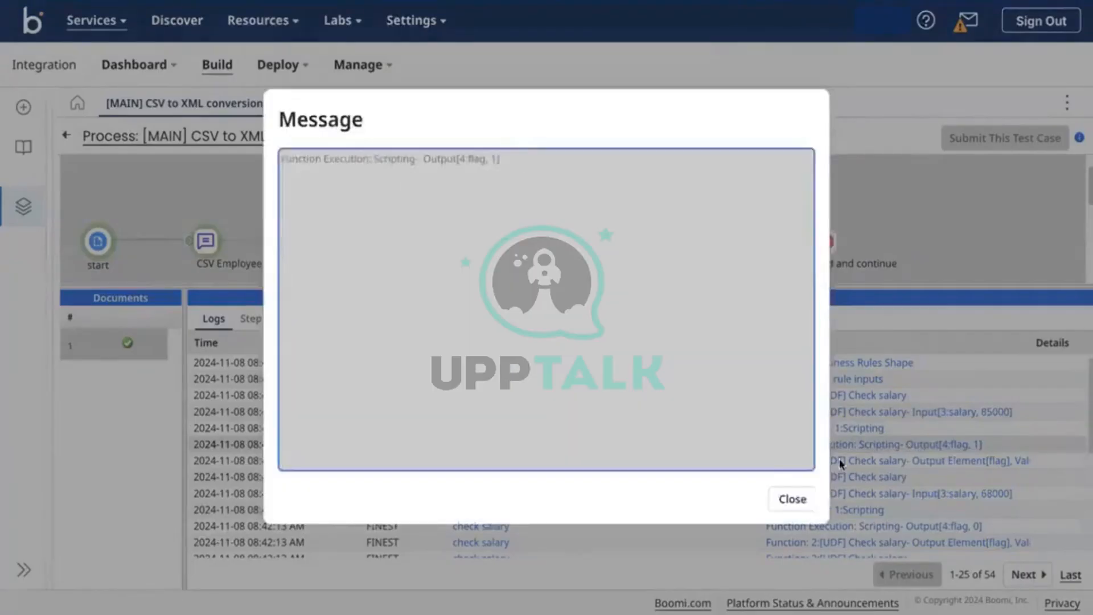
pyautogui.click(792, 498)
pyautogui.click(829, 461)
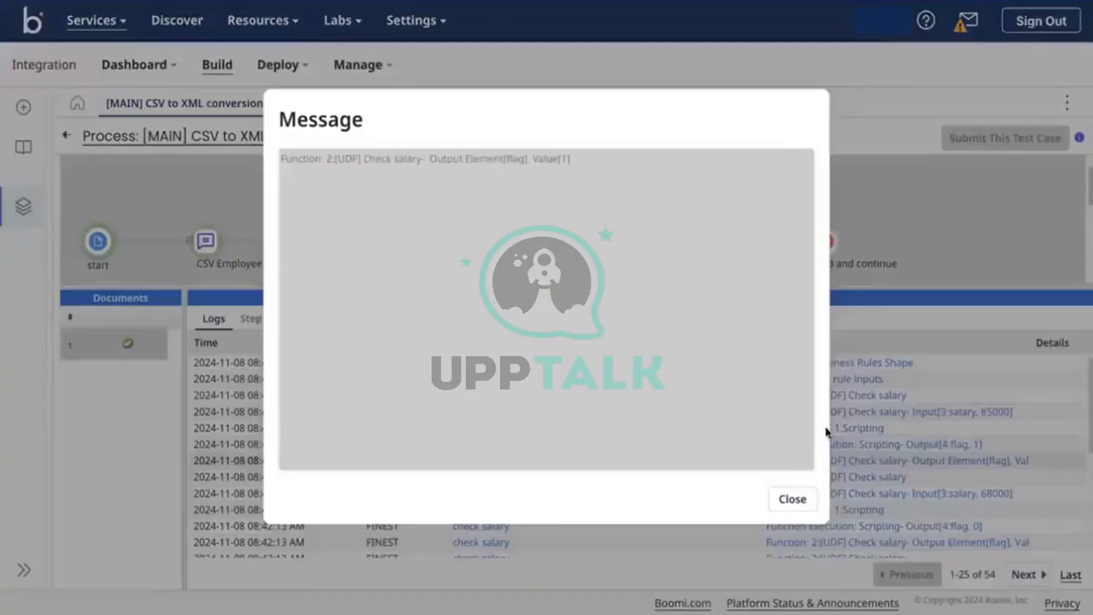
pyautogui.click(809, 496)
pyautogui.scroll(-1, 945, 484)
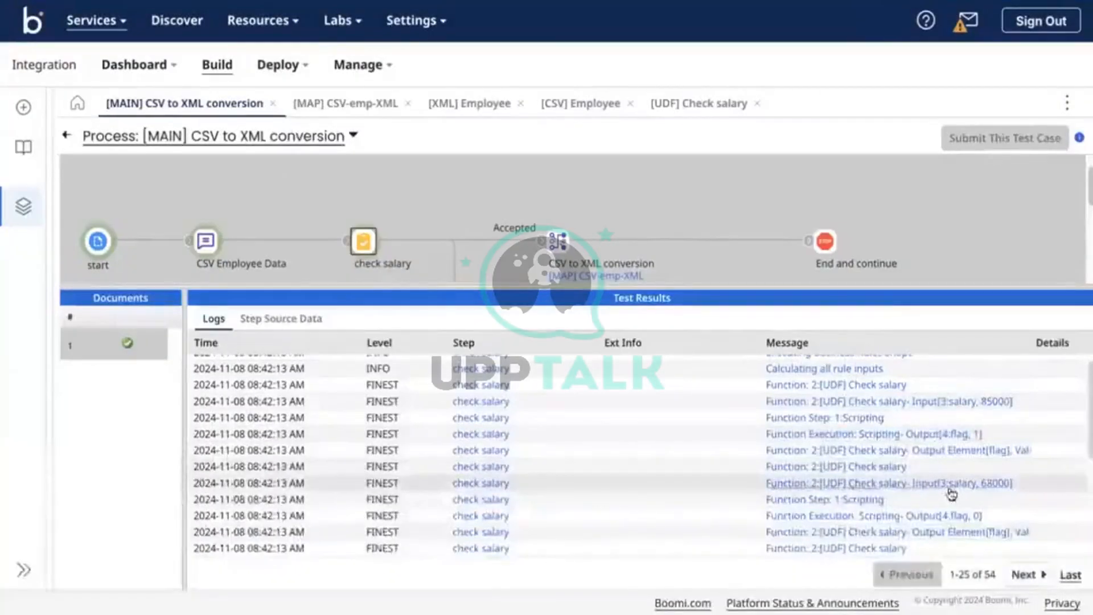
pyautogui.click(950, 484)
pyautogui.click(794, 498)
pyautogui.scroll(-1, 933, 449)
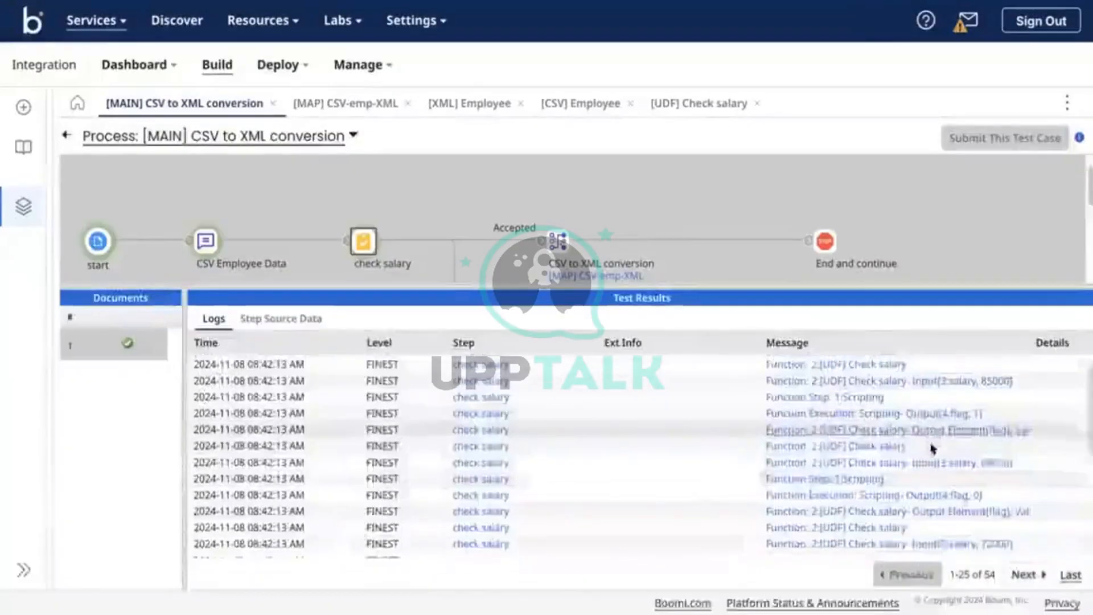
pyautogui.scroll(-3, 933, 449)
pyautogui.click(786, 498)
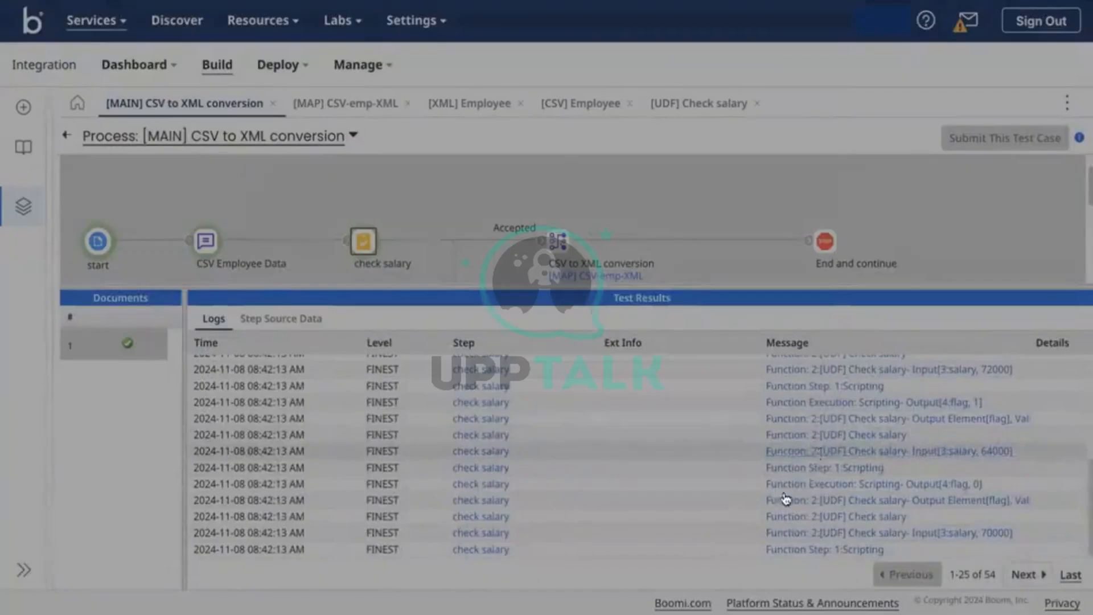
pyautogui.click(793, 497)
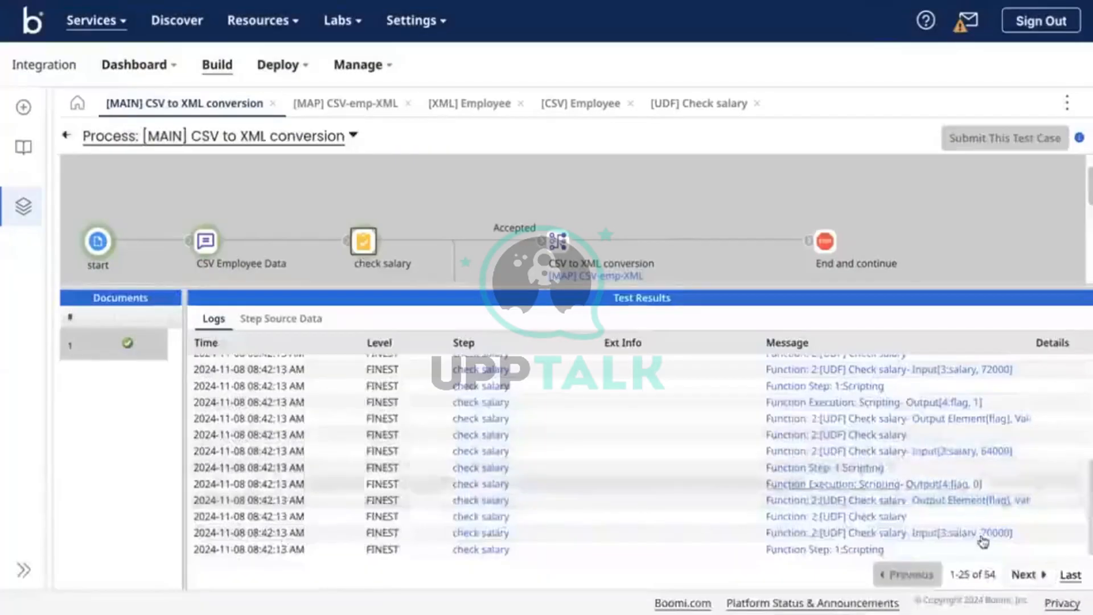
pyautogui.click(1022, 574)
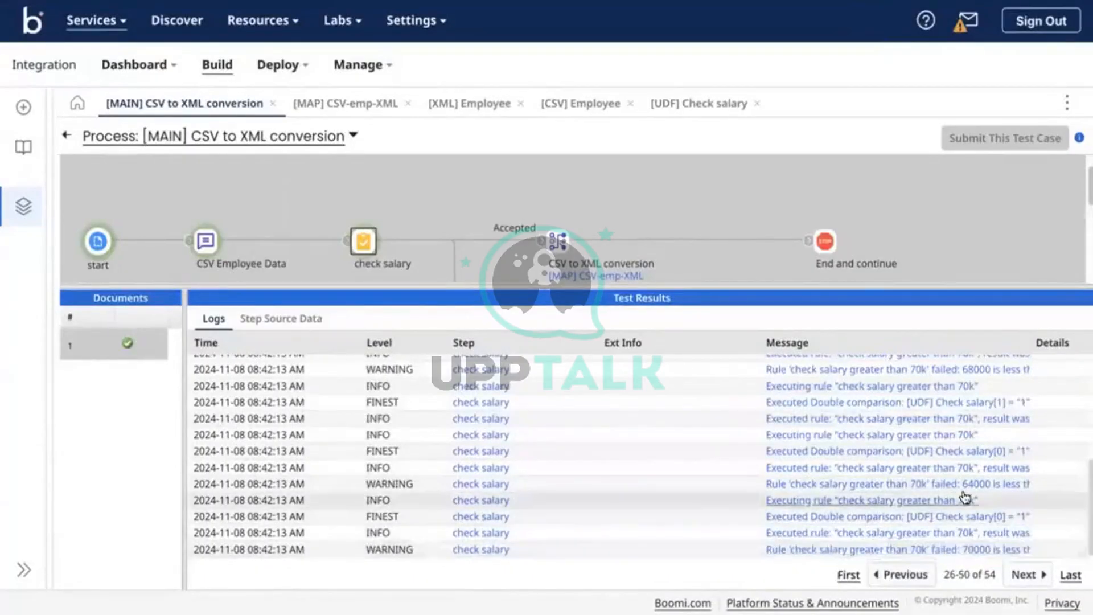
pyautogui.scroll(3, 963, 498)
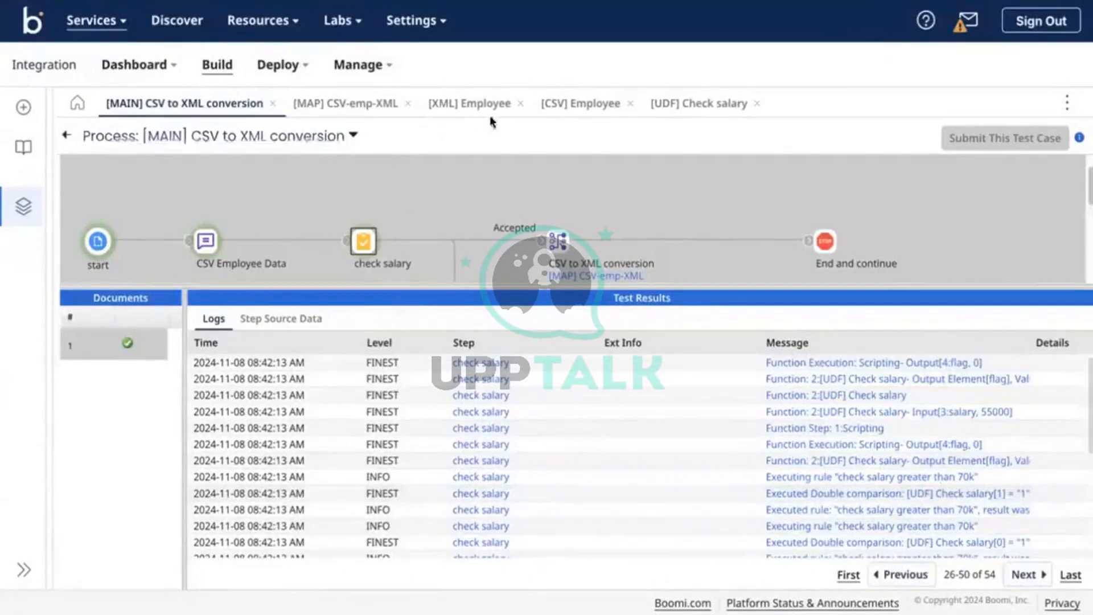
# Set the Salary element's data type to Character in the [CSV] Employee profile and save the profile.
pyautogui.click(561, 111)
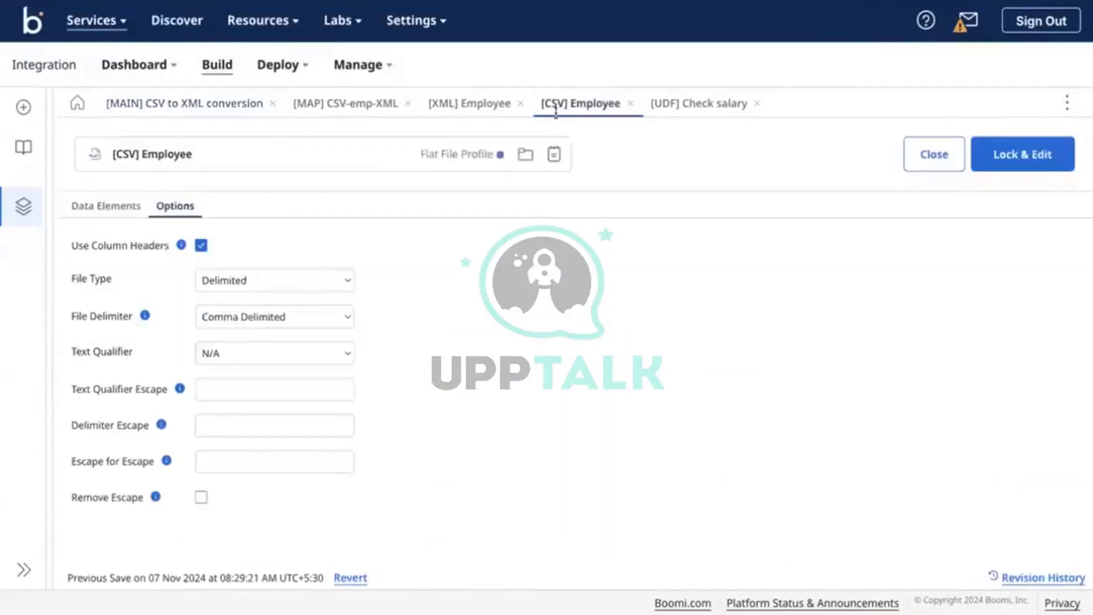
pyautogui.click(98, 203)
pyautogui.scroll(-5, 500, 464)
pyautogui.click(511, 444)
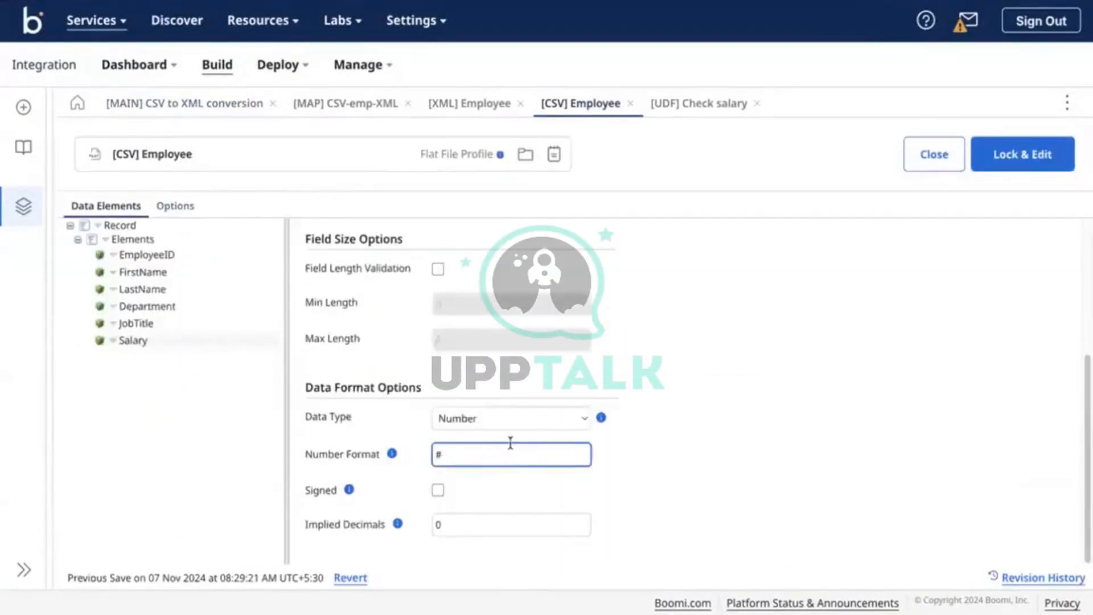
pyautogui.click(516, 426)
pyautogui.click(524, 402)
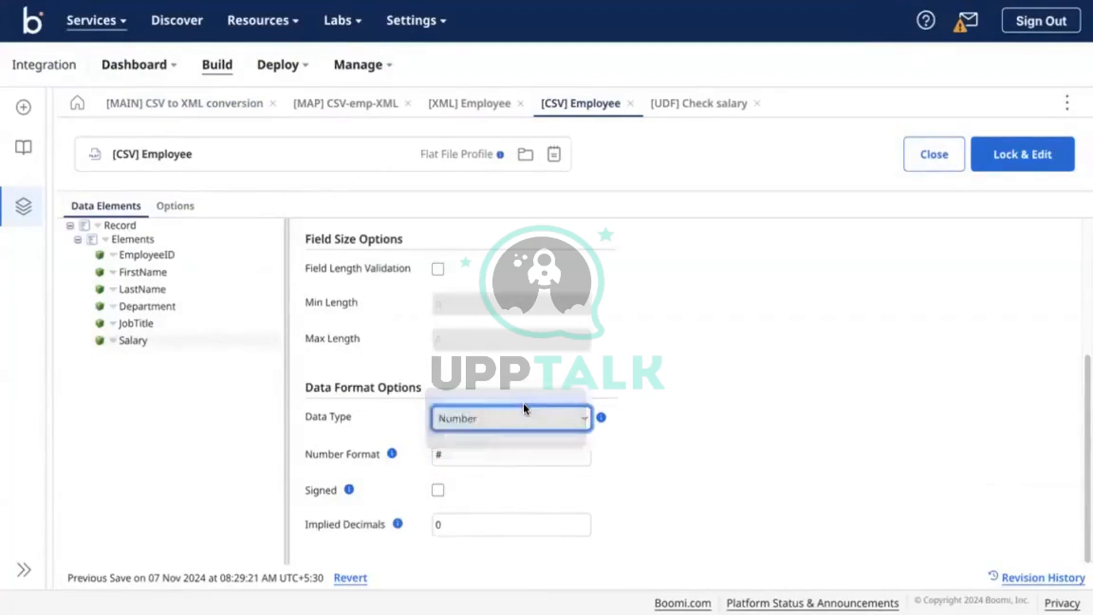
pyautogui.click(1024, 156)
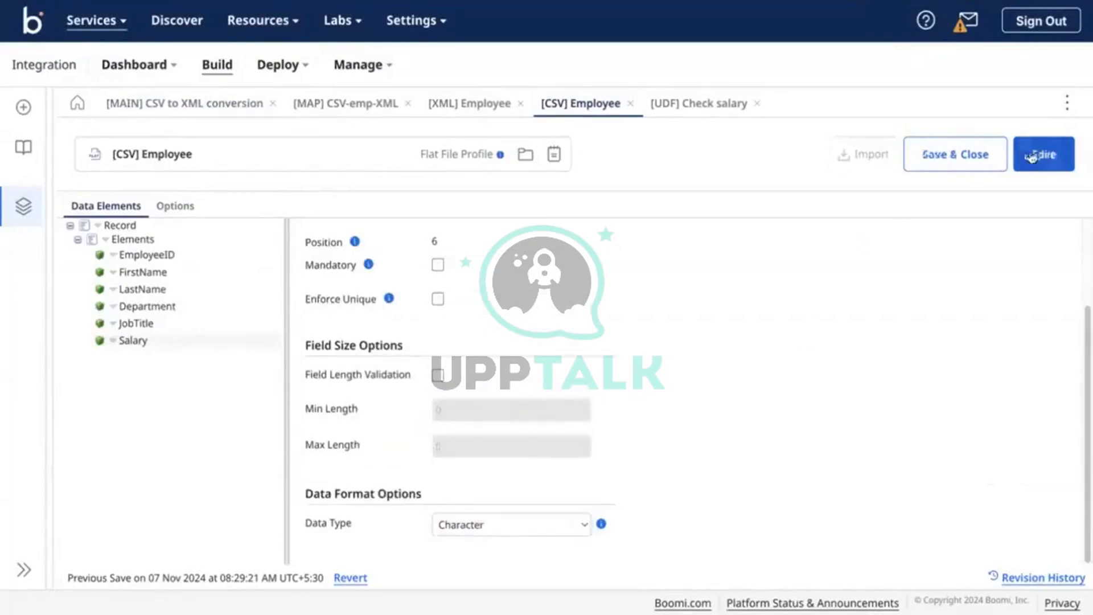
pyautogui.click(1033, 156)
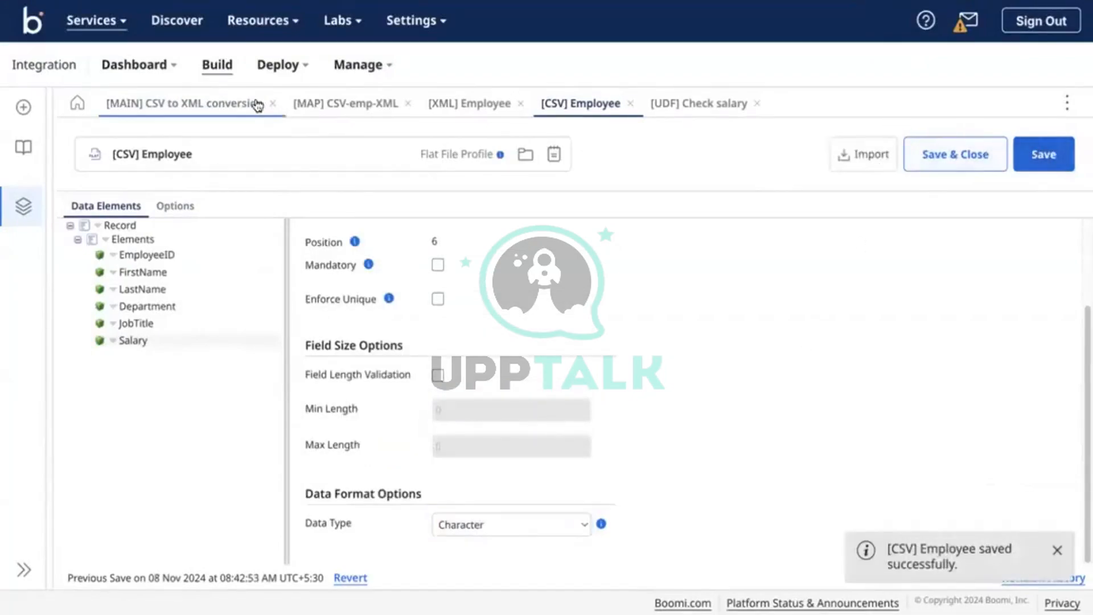
# Return to the [MAIN] CSV to XML conversion process in edit view, save its changes and run a new test.
pyautogui.click(221, 103)
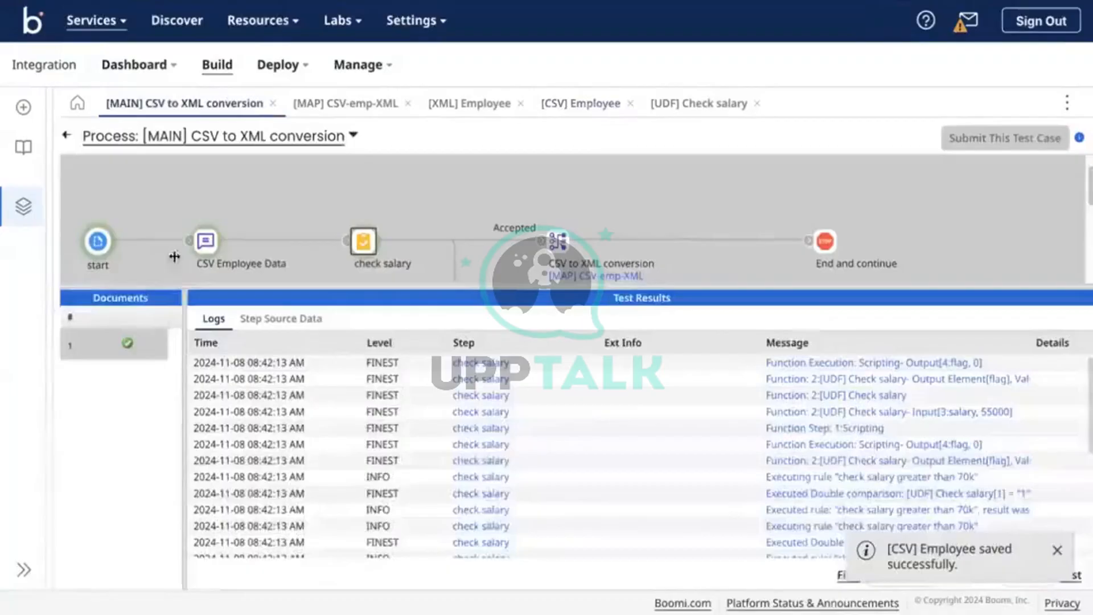
pyautogui.click(67, 137)
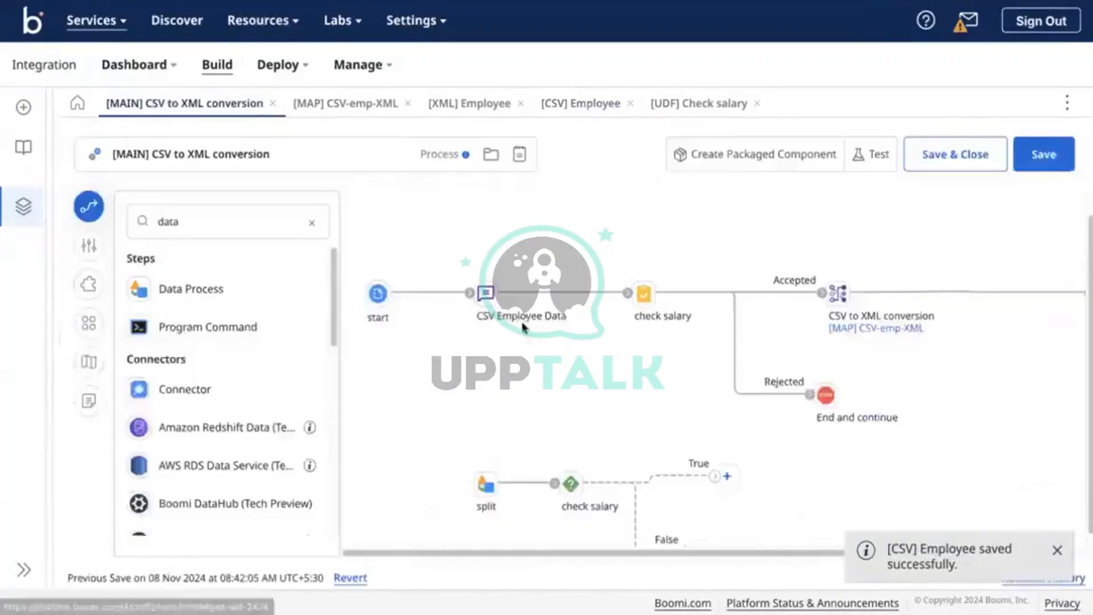
pyautogui.click(857, 164)
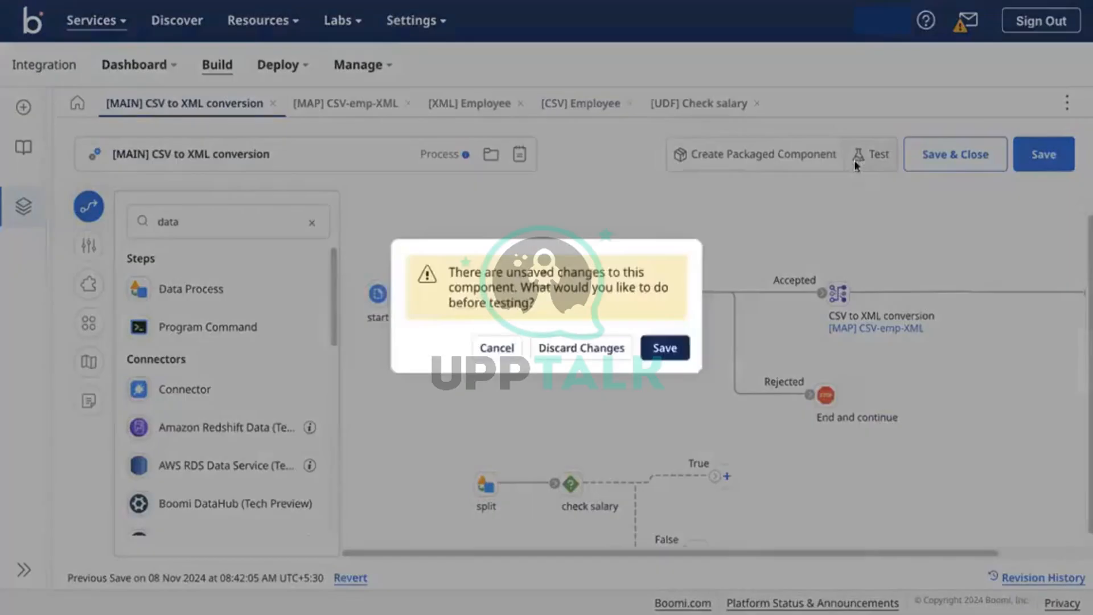
pyautogui.click(673, 348)
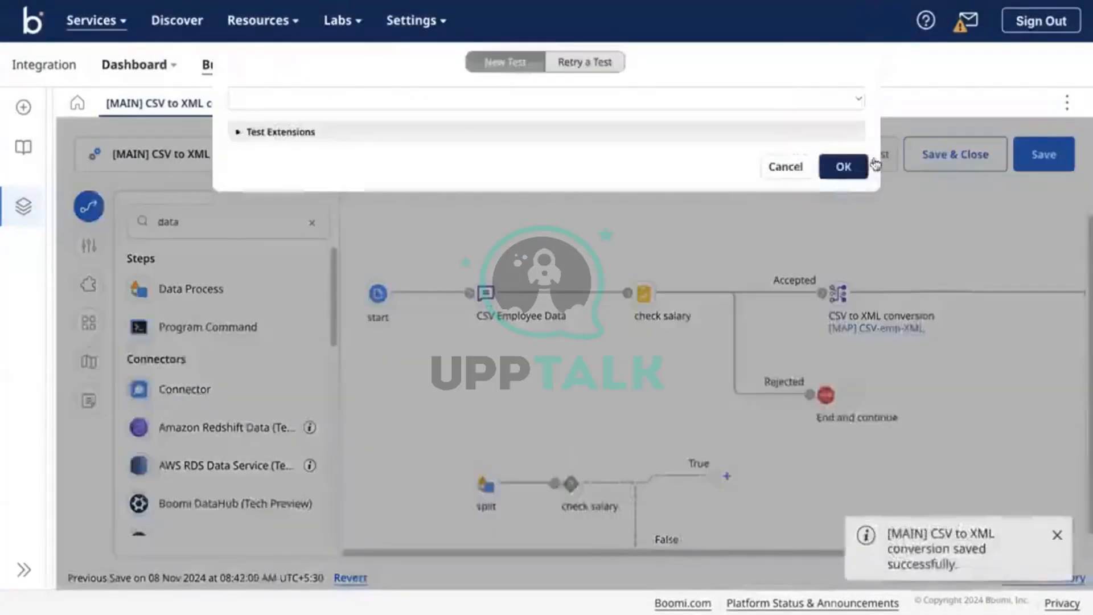
pyautogui.click(843, 166)
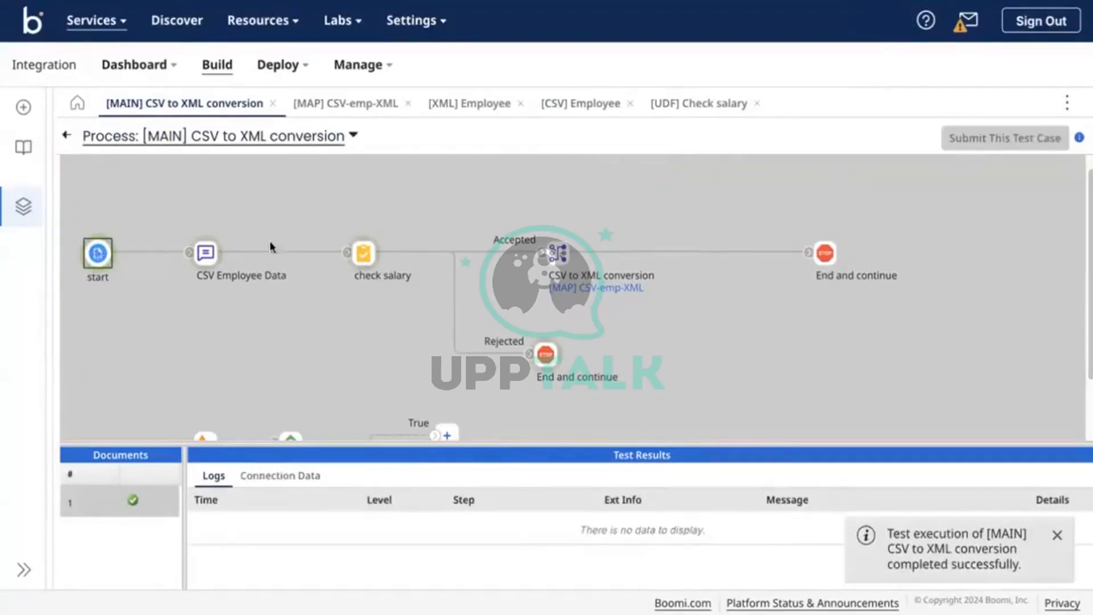
# Examine the check salary step's logs from the new test in an enlarged results area.
pyautogui.click(357, 256)
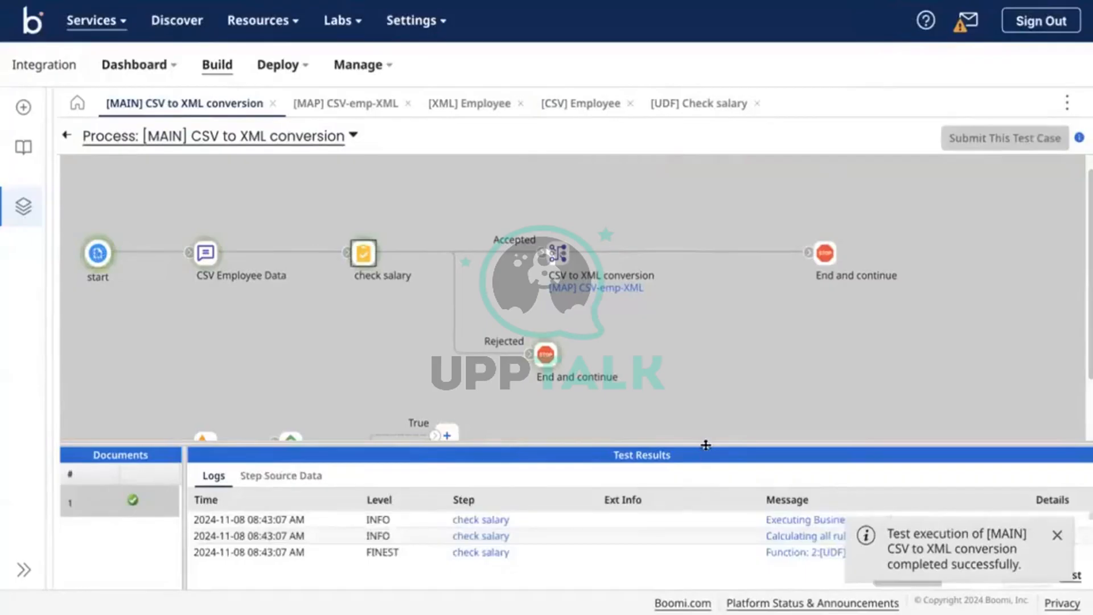
pyautogui.moveTo(705, 445); pyautogui.dragTo(714, 302)
pyautogui.scroll(-3, 783, 447)
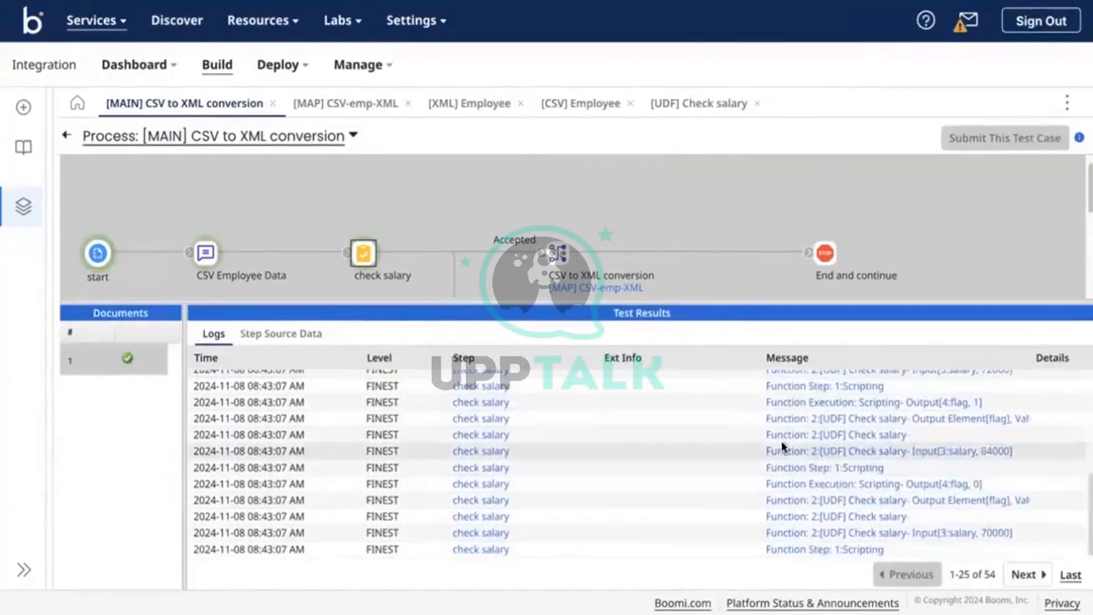
# Return to the process canvas, review the "check salary greater than 70k" rule's inputs and condition, and leave it without changes.
pyautogui.click(66, 136)
pyautogui.doubleClick(640, 305)
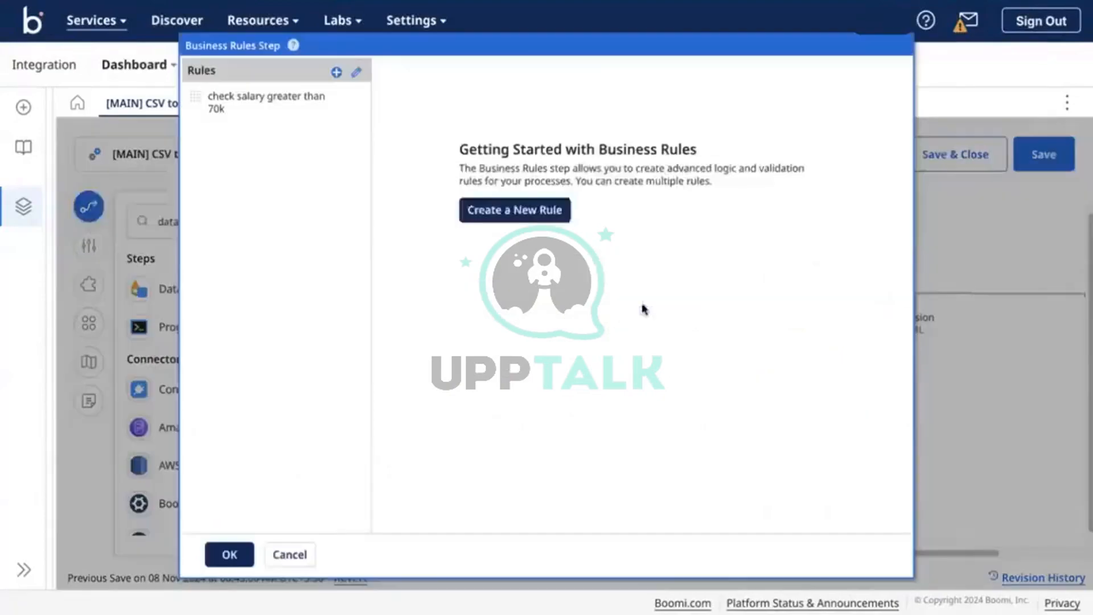
pyautogui.click(345, 109)
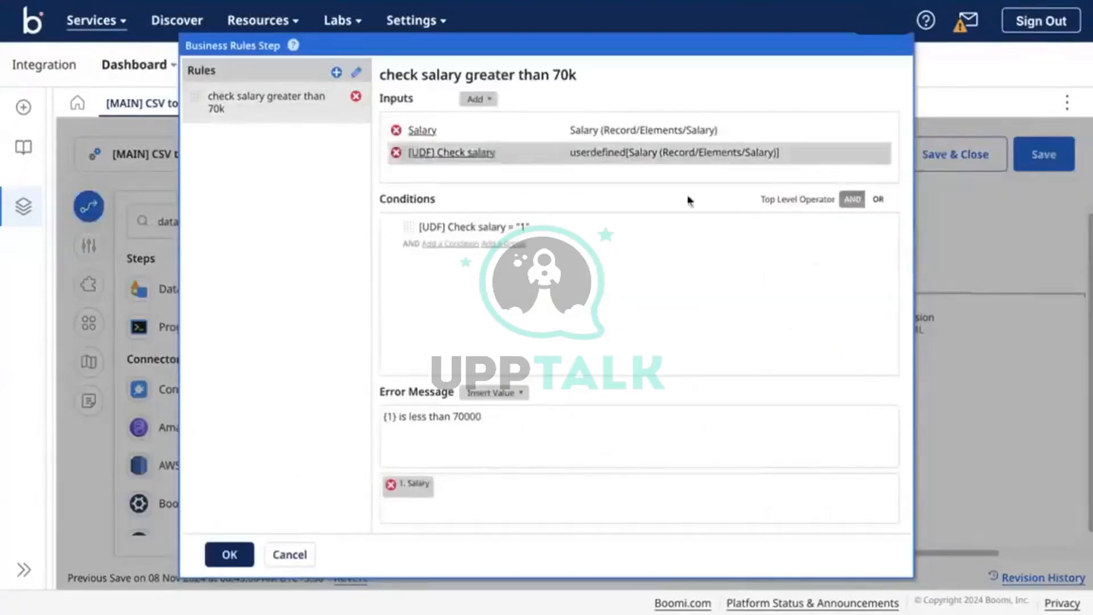
pyautogui.moveTo(527, 231)
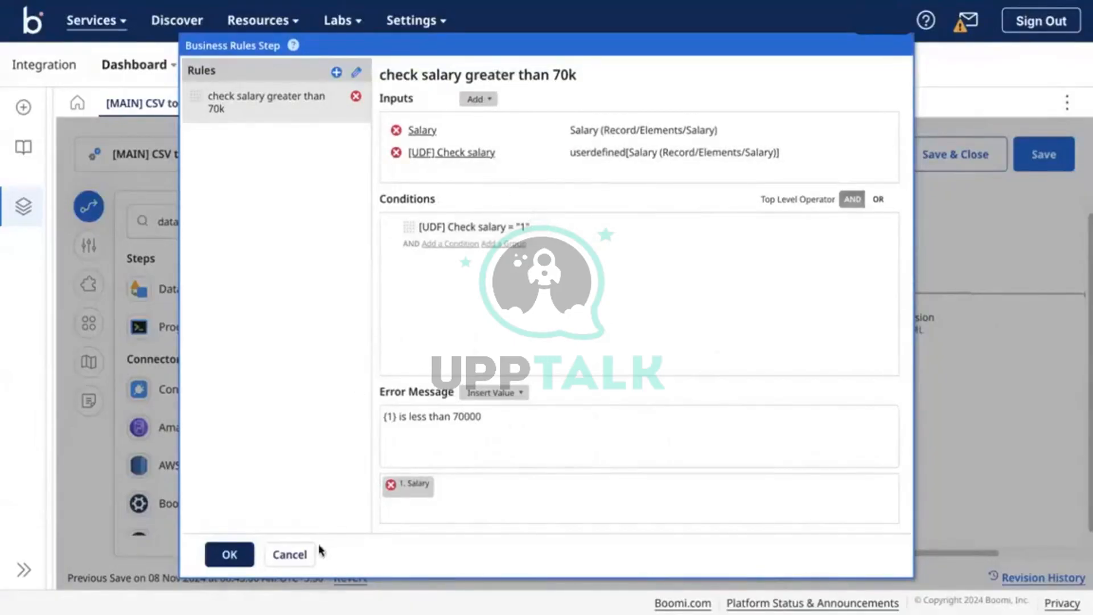
pyautogui.click(291, 555)
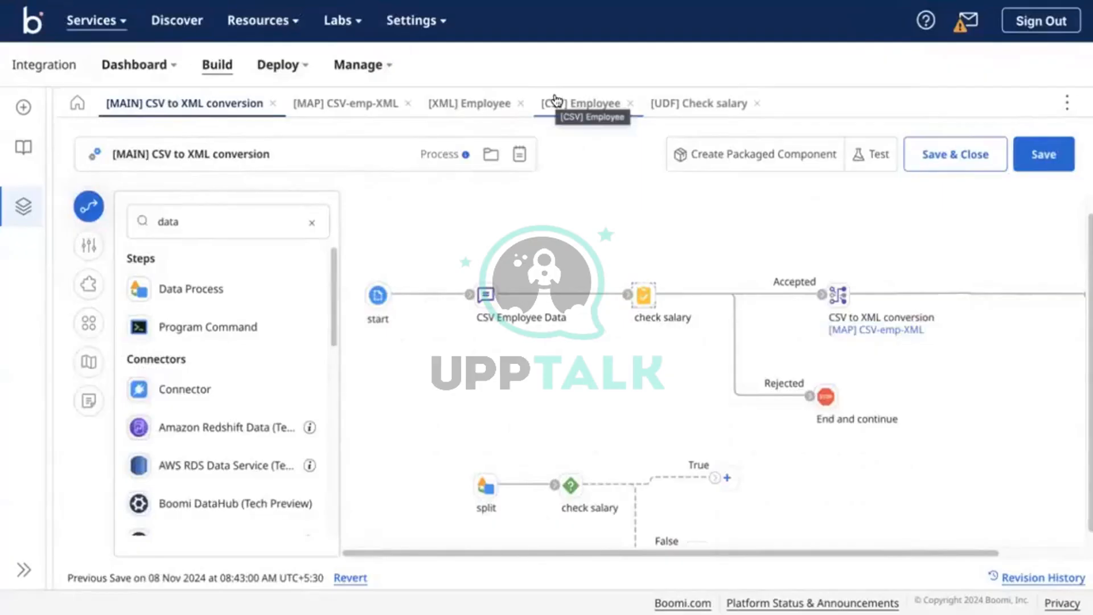
# Set the Salary element's data type to Number in the [CSV] Employee profile and save the profile.
pyautogui.click(588, 108)
pyautogui.click(471, 521)
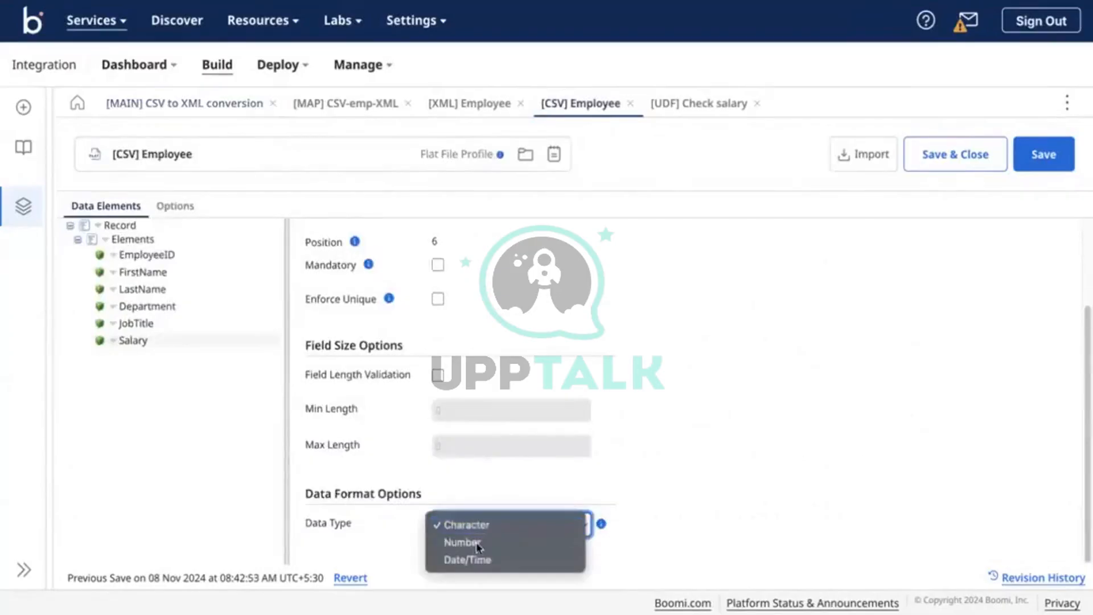
pyautogui.press('Return')
pyautogui.scroll(-2, 640, 499)
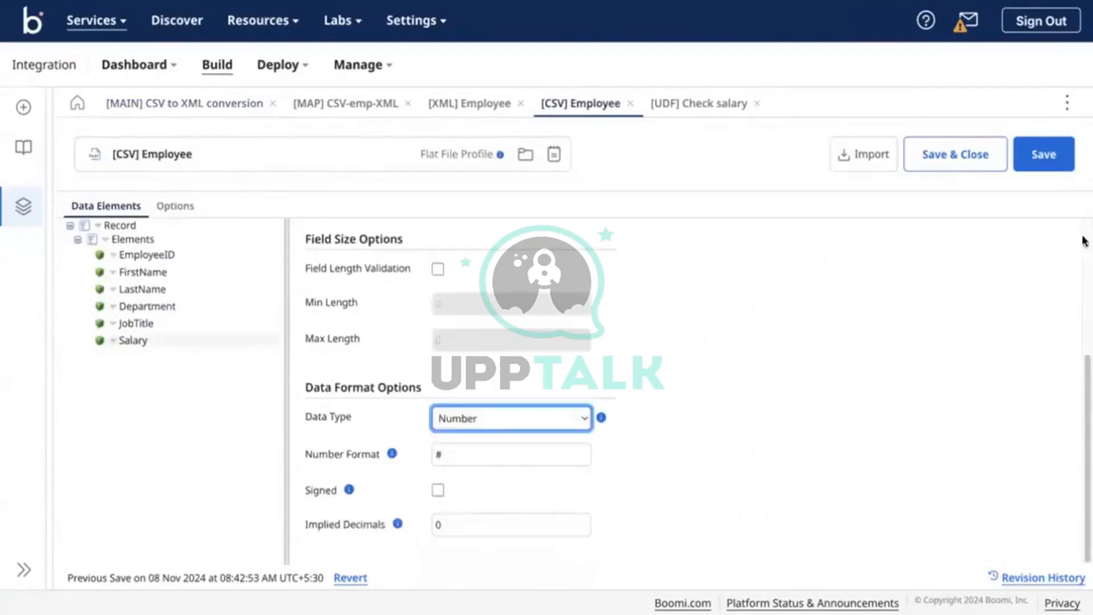
pyautogui.click(1019, 159)
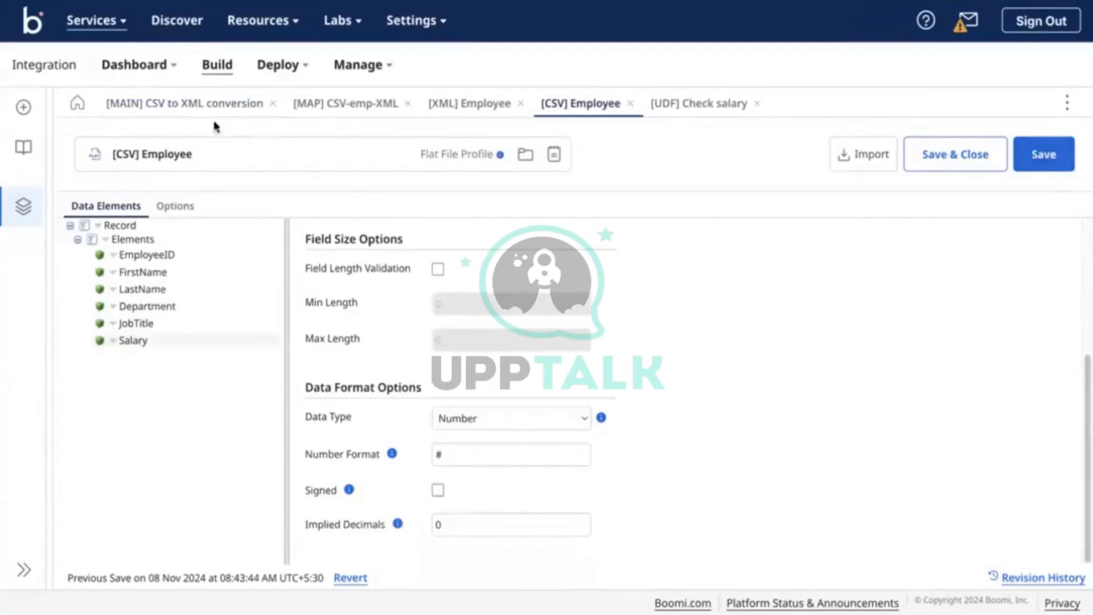
# Review the check salary business rule's inputs, condition and error message in the [MAIN] CSV to XML conversion process, leaving it without changes.
pyautogui.click(154, 106)
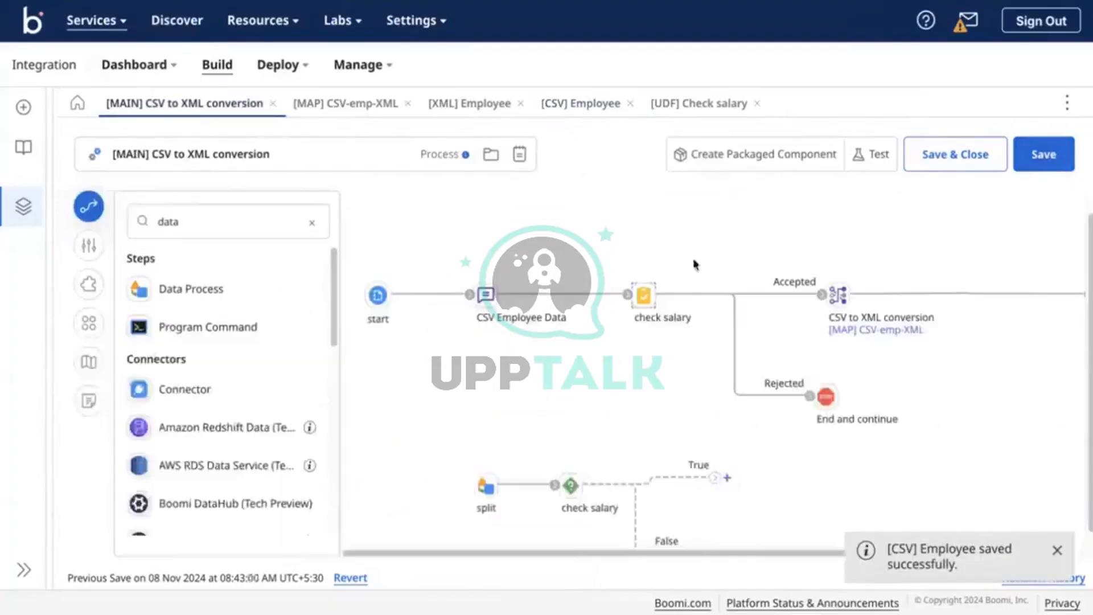
pyautogui.click(652, 293)
pyautogui.click(351, 104)
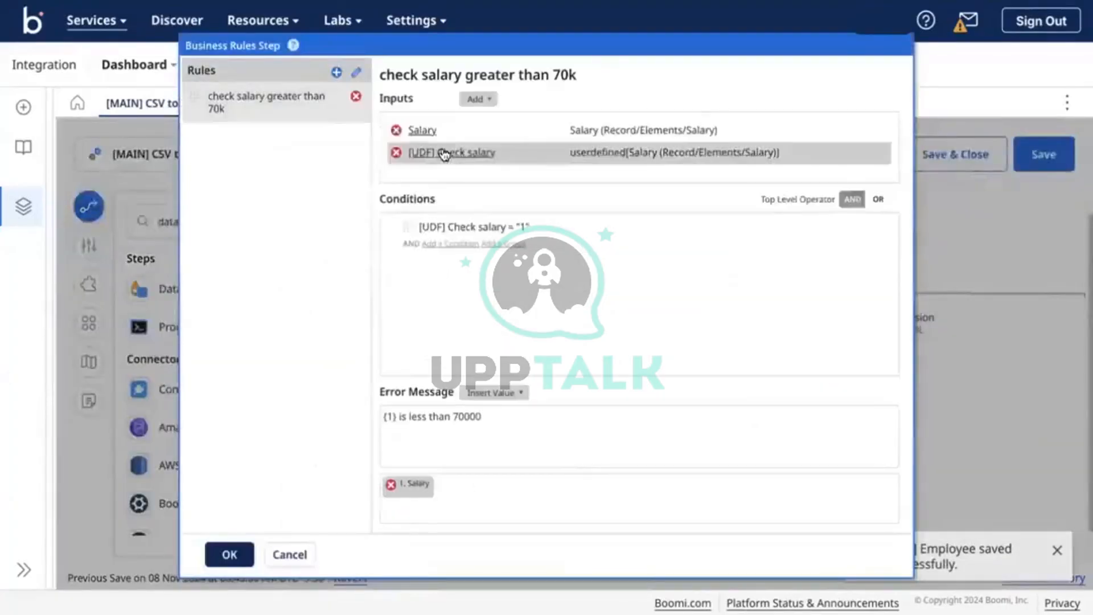
pyautogui.click(393, 416)
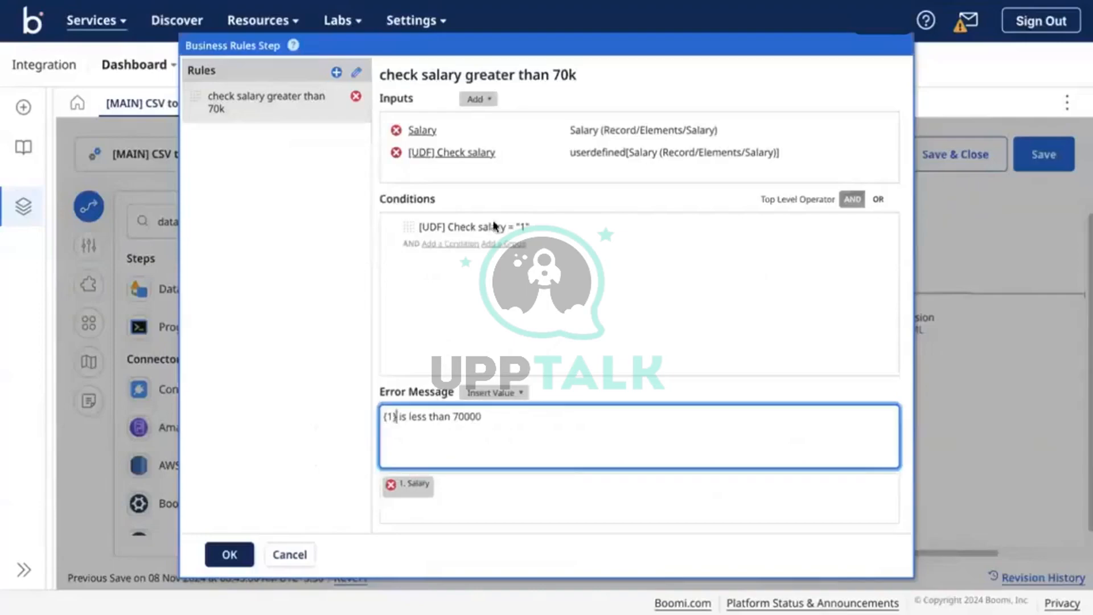
pyautogui.click(282, 554)
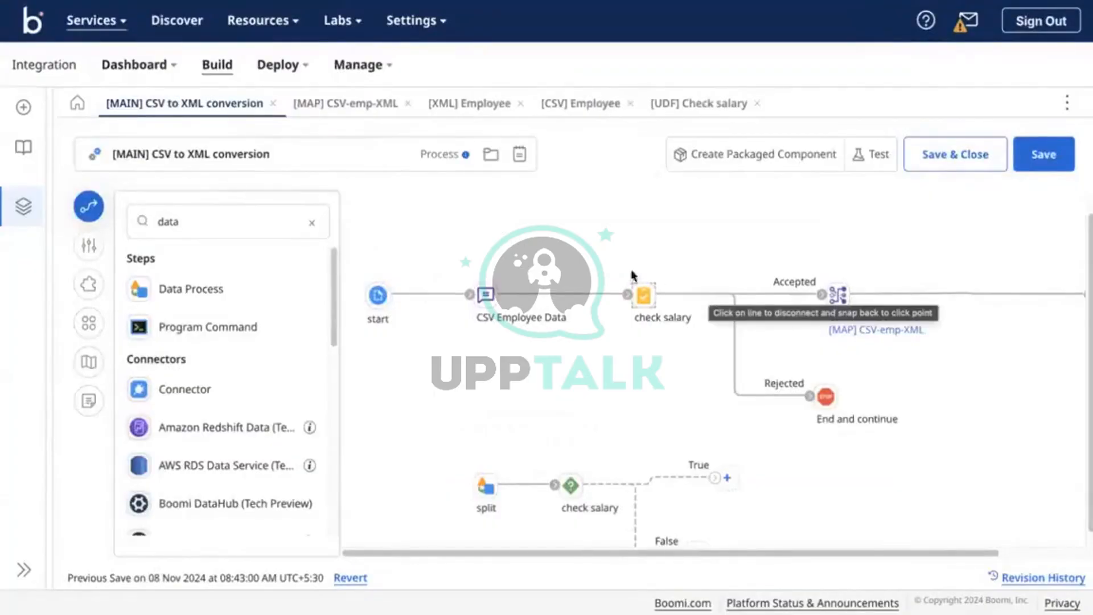
# Disconnect the business rules check salary step from its incoming, Accepted and Rejected paths and move it out of the main flow.
pyautogui.click(629, 296)
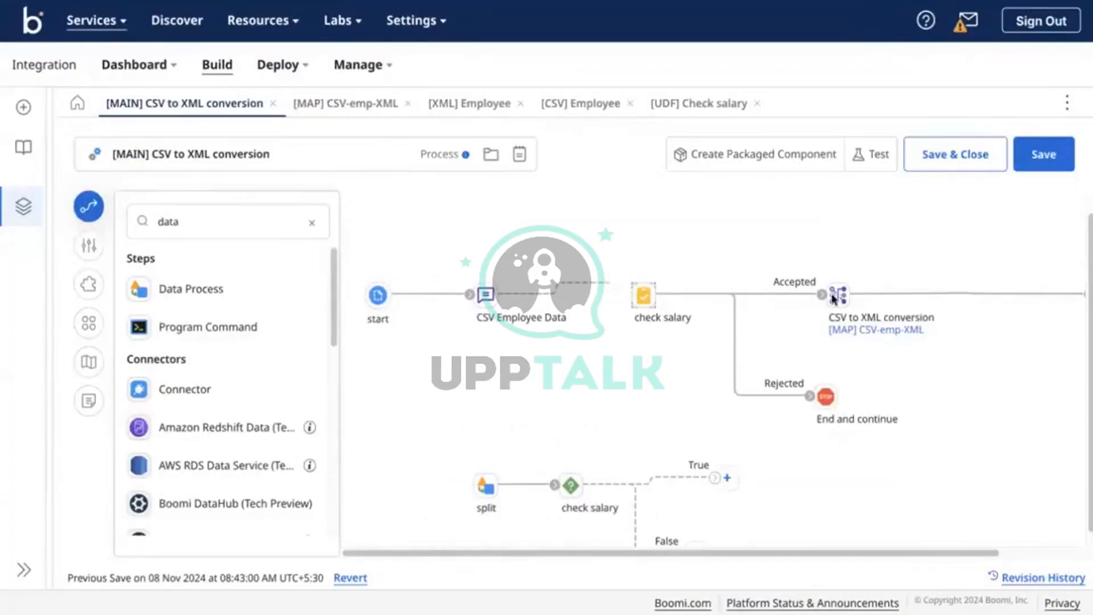
pyautogui.click(821, 294)
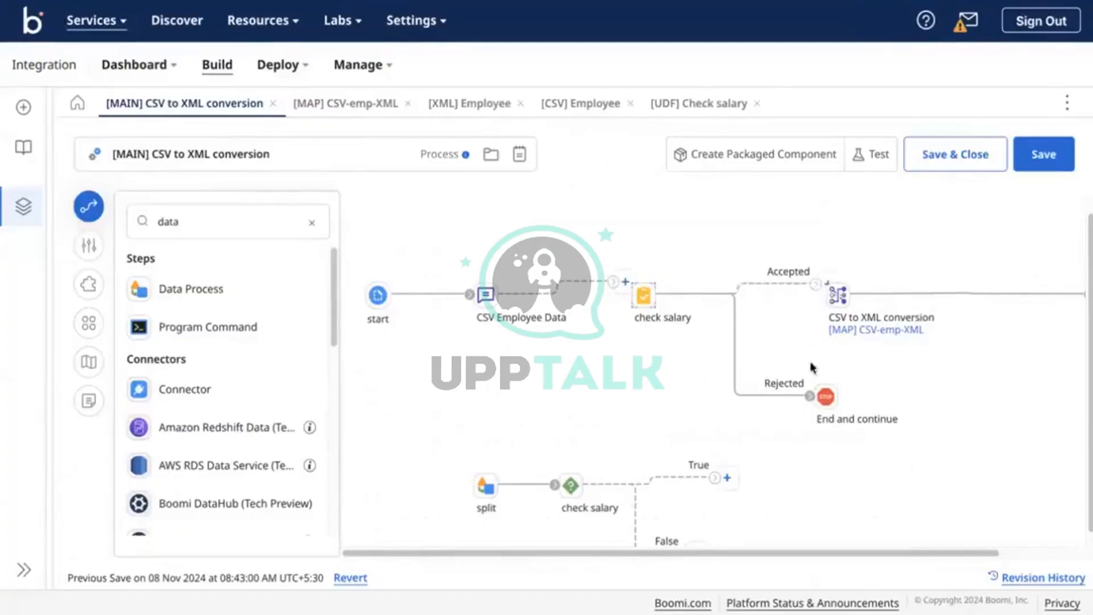
pyautogui.moveTo(810, 392); pyautogui.dragTo(797, 380)
pyautogui.moveTo(644, 299); pyautogui.dragTo(828, 390)
pyautogui.scroll(4, 383, 257)
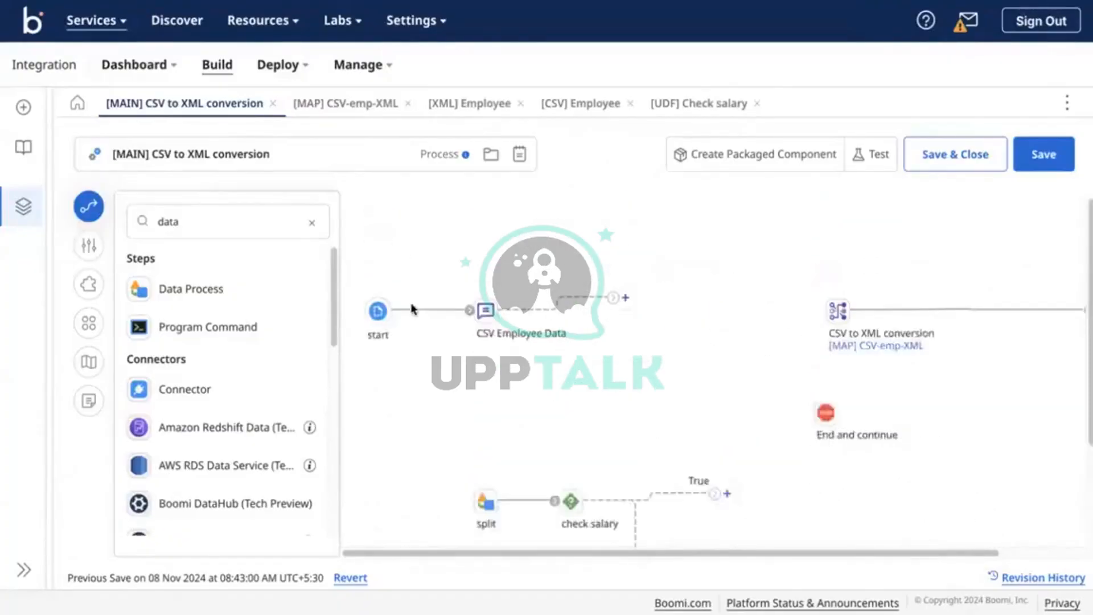
# Move the split and check salary decision steps together into the main flow and connect CSV Employee Data to split.
pyautogui.moveTo(450, 441); pyautogui.dragTo(675, 493)
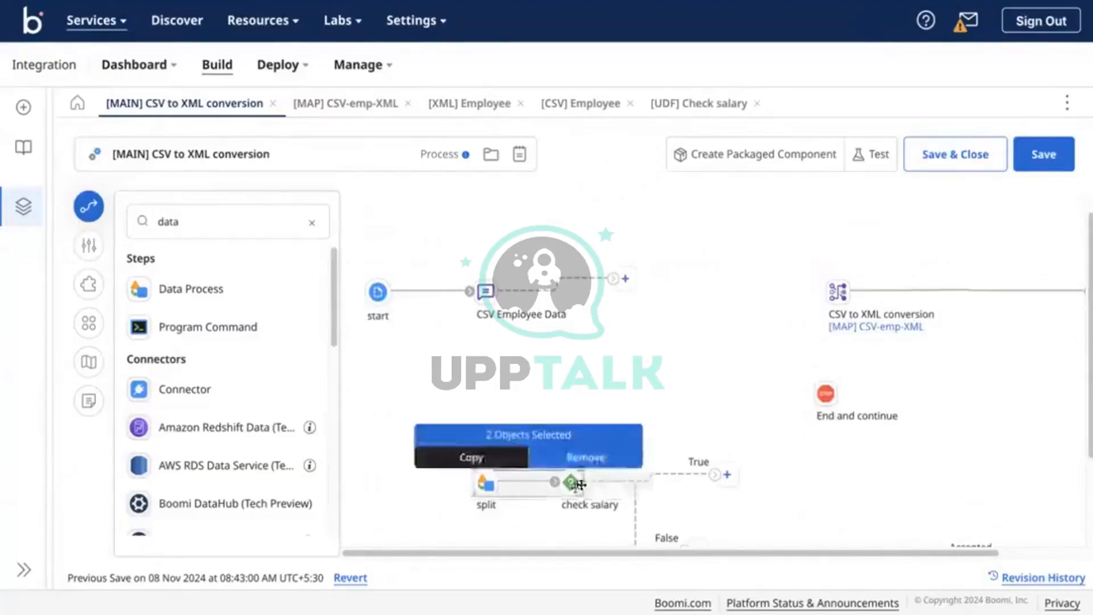
pyautogui.moveTo(575, 483); pyautogui.dragTo(709, 273)
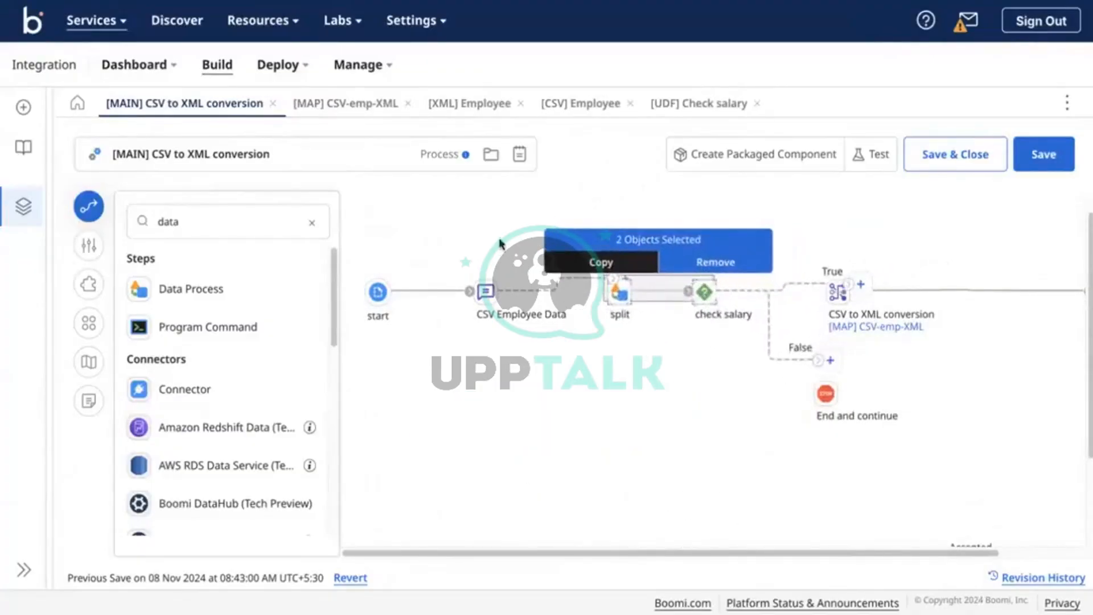
pyautogui.click(619, 278)
pyautogui.click(615, 279)
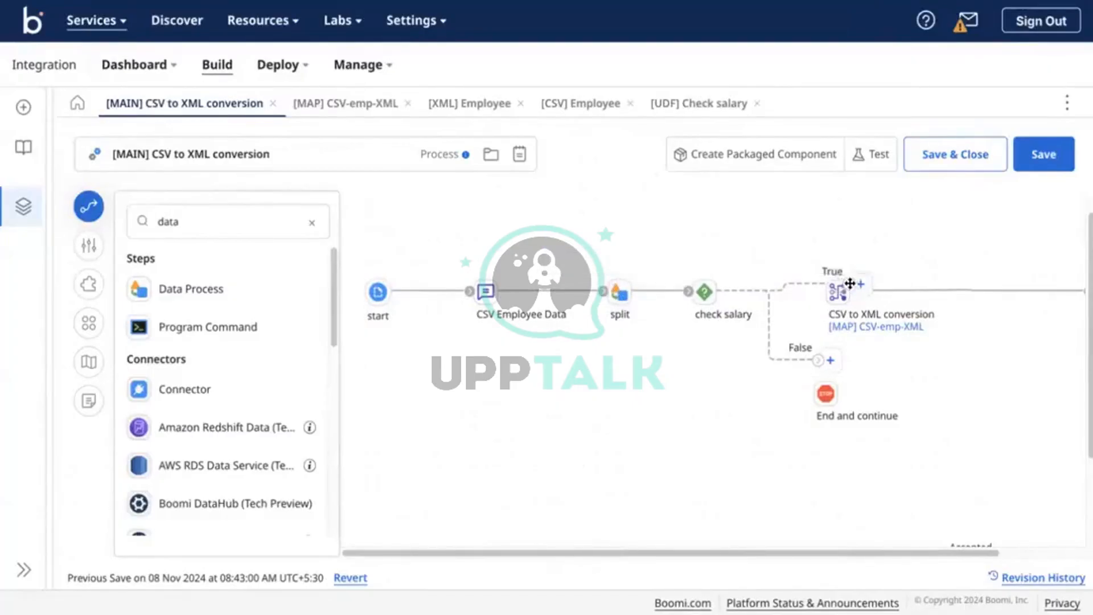
# Connect the decision's True path to CSV to XML conversion and its False path to End and continue, and check its comparison settings.
pyautogui.moveTo(850, 283); pyautogui.dragTo(837, 291)
pyautogui.moveTo(821, 359); pyautogui.dragTo(821, 393)
pyautogui.scroll(-1, 773, 474)
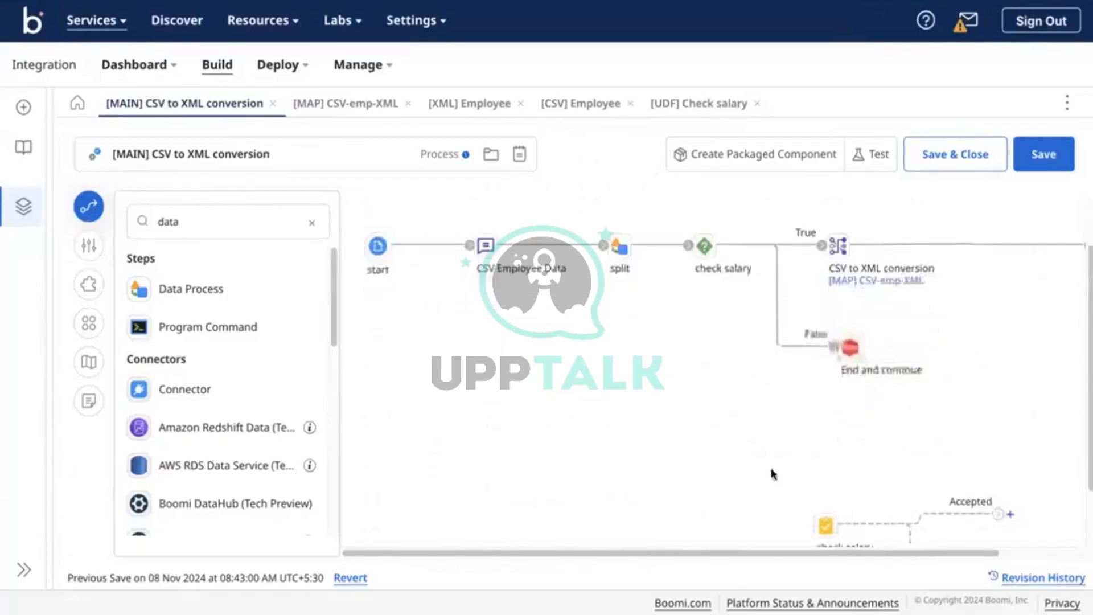
pyautogui.scroll(1, 773, 474)
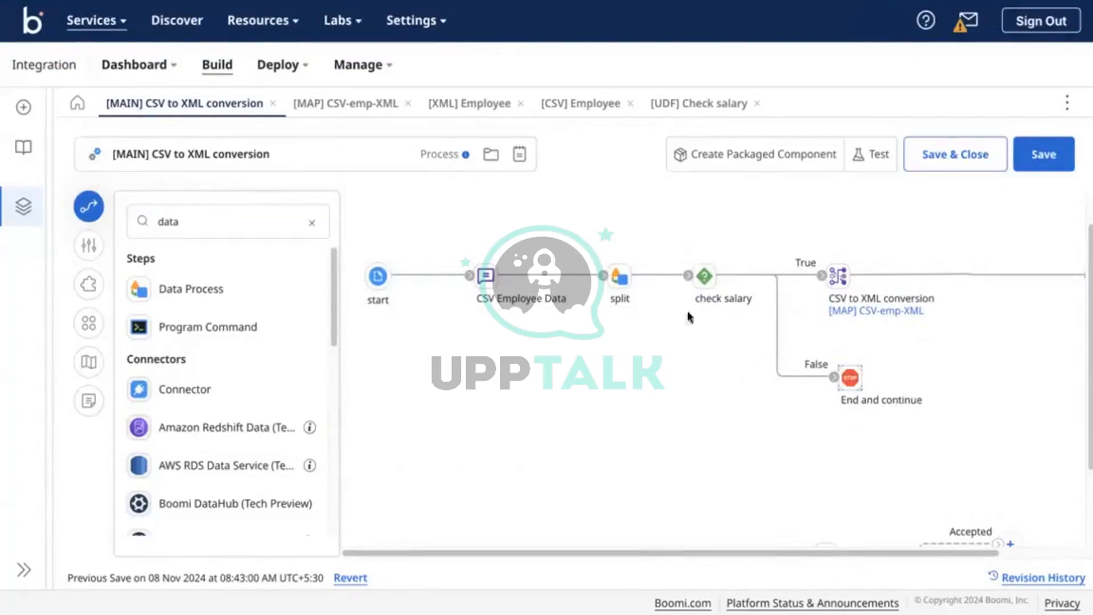
pyautogui.click(702, 276)
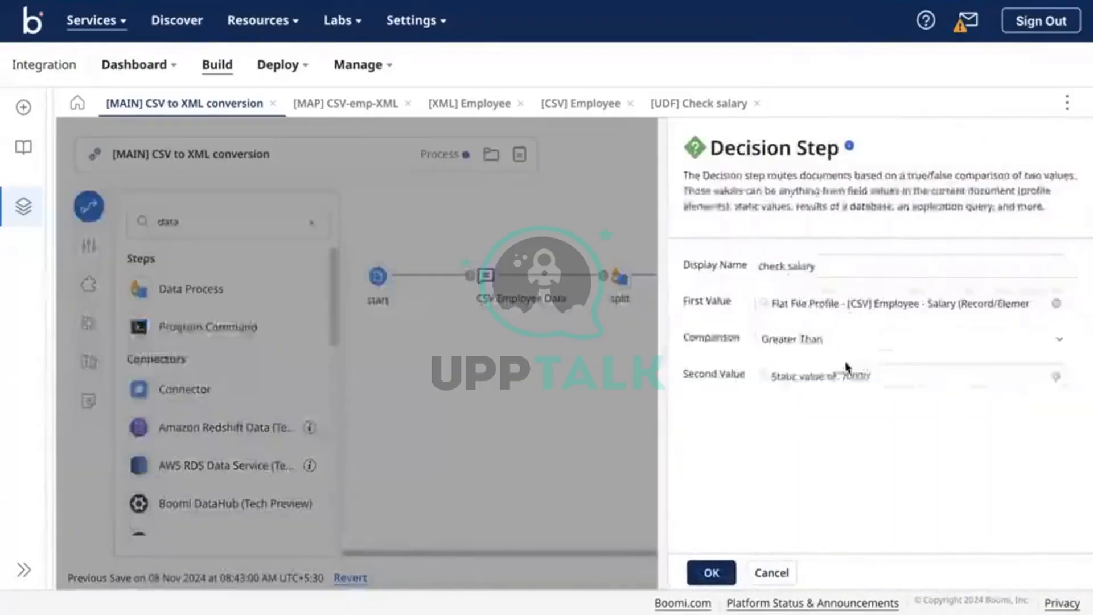
pyautogui.click(621, 345)
# Place the unconnected business rules check salary step below the split step, close the [UDF] Check salary function and clear the step search.
pyautogui.scroll(-1, 828, 468)
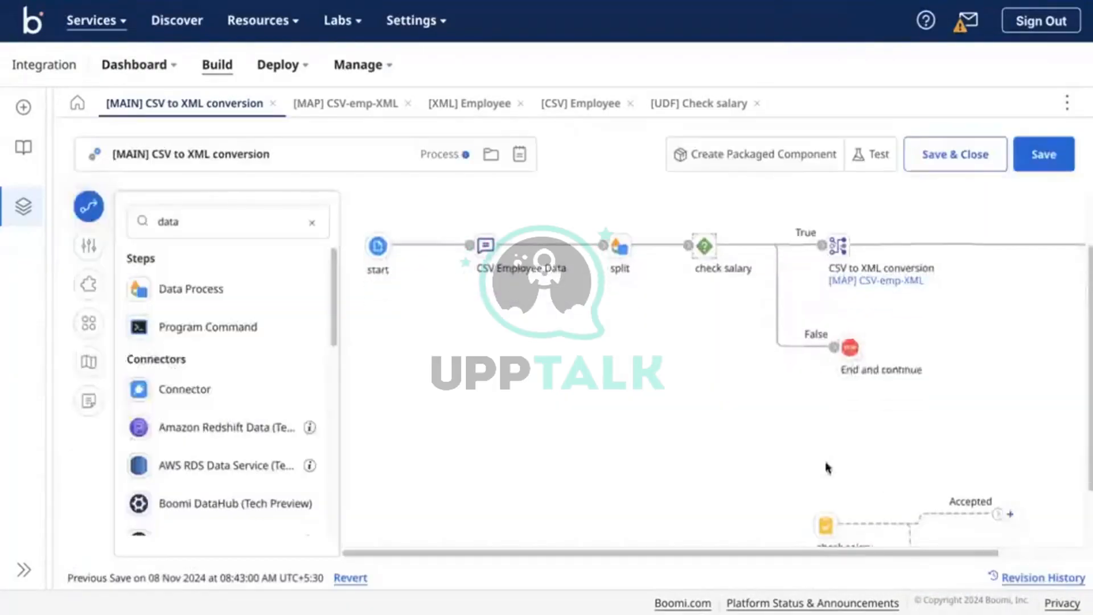
pyautogui.moveTo(826, 517); pyautogui.dragTo(557, 286)
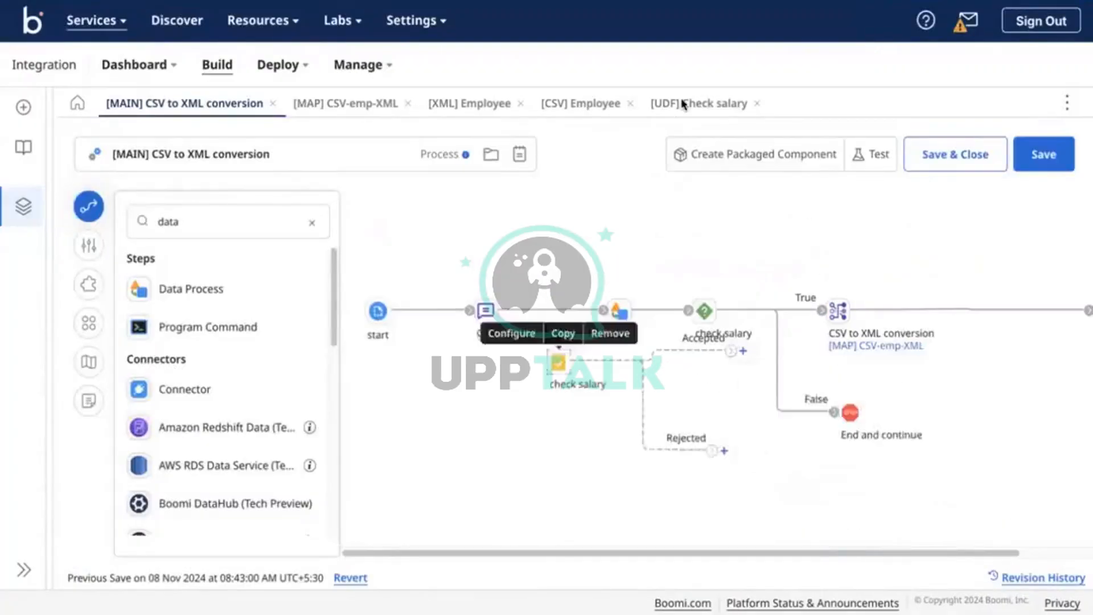
pyautogui.click(685, 103)
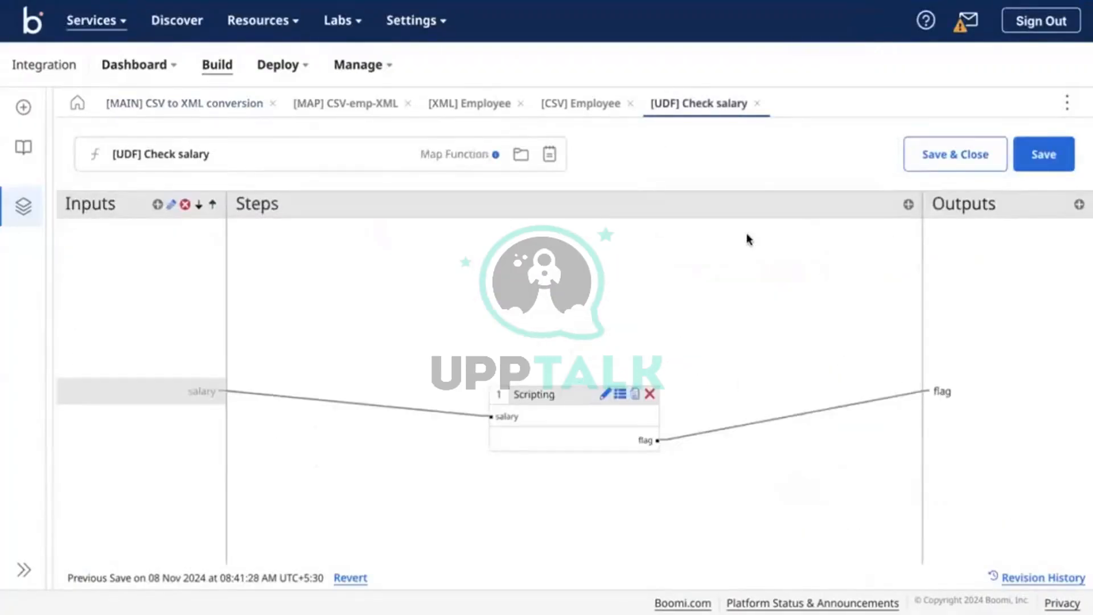
pyautogui.click(757, 104)
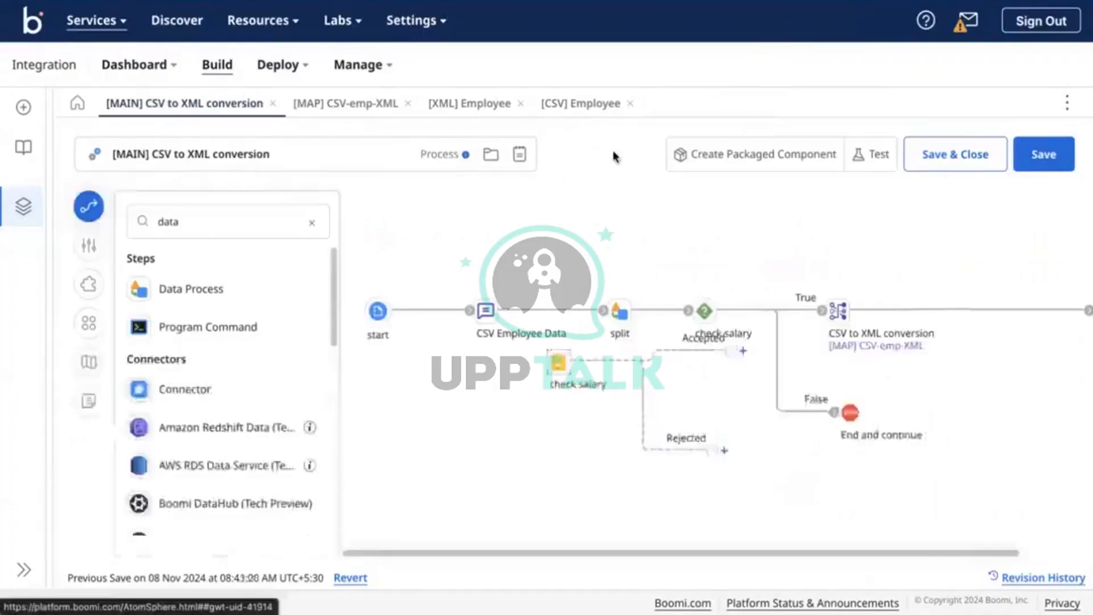
pyautogui.moveTo(562, 365); pyautogui.dragTo(564, 391)
pyautogui.click(312, 222)
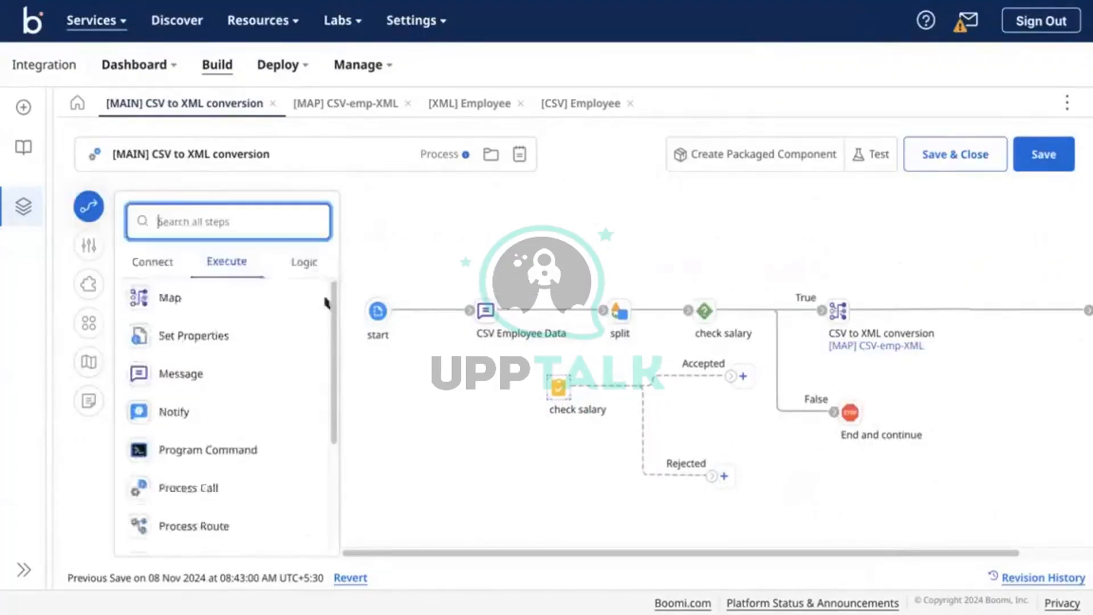
# Open the [MAP] CSV-emp-XML map from its step and expand the source and destination elements to examine the mappings.
pyautogui.click(838, 311)
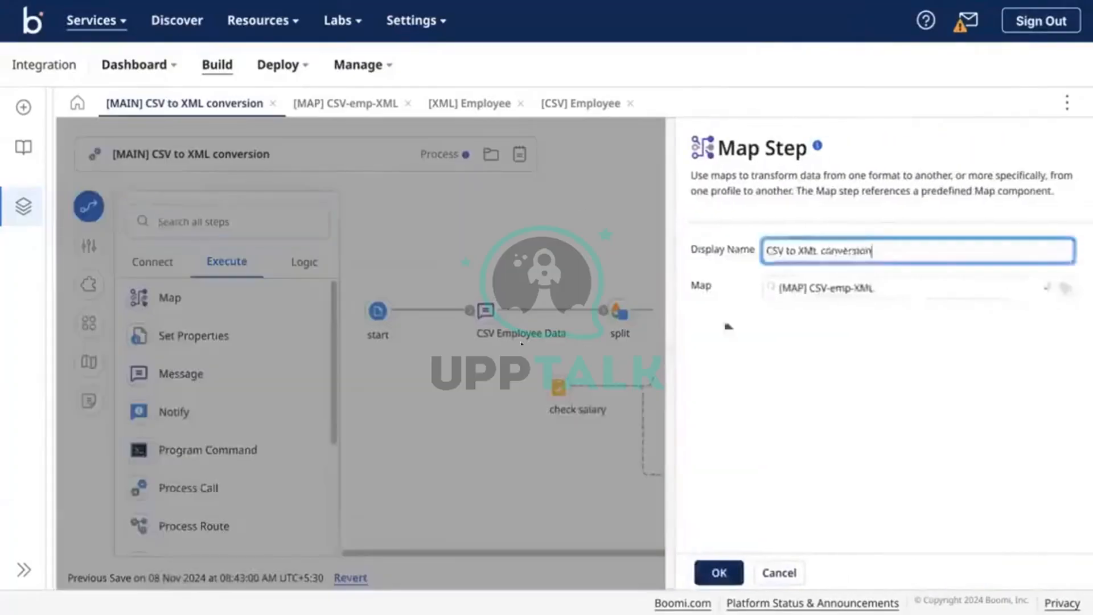
pyautogui.click(1047, 290)
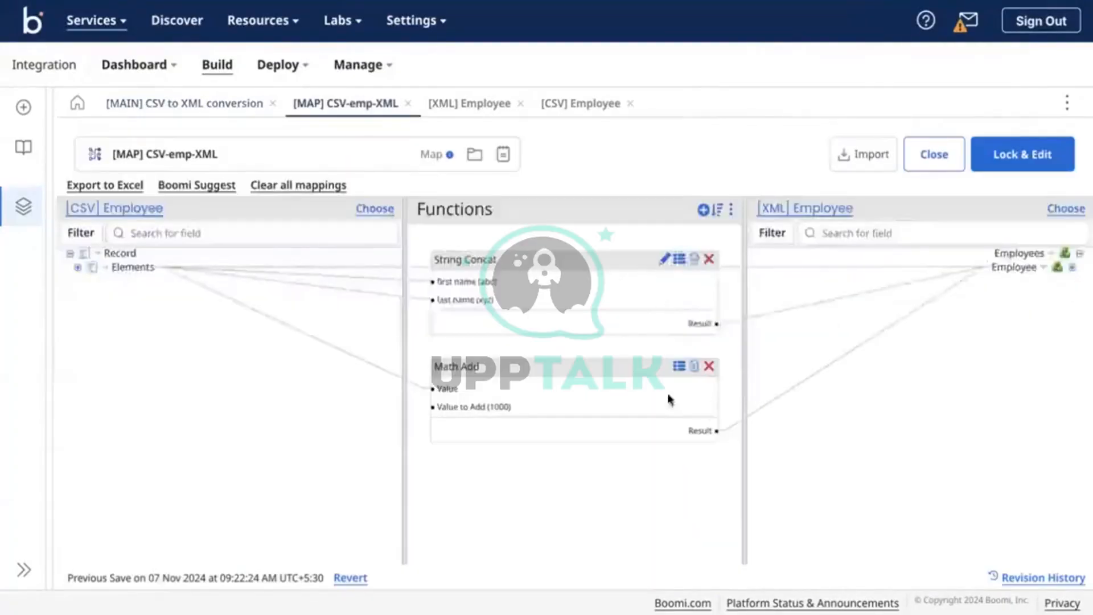
pyautogui.click(76, 267)
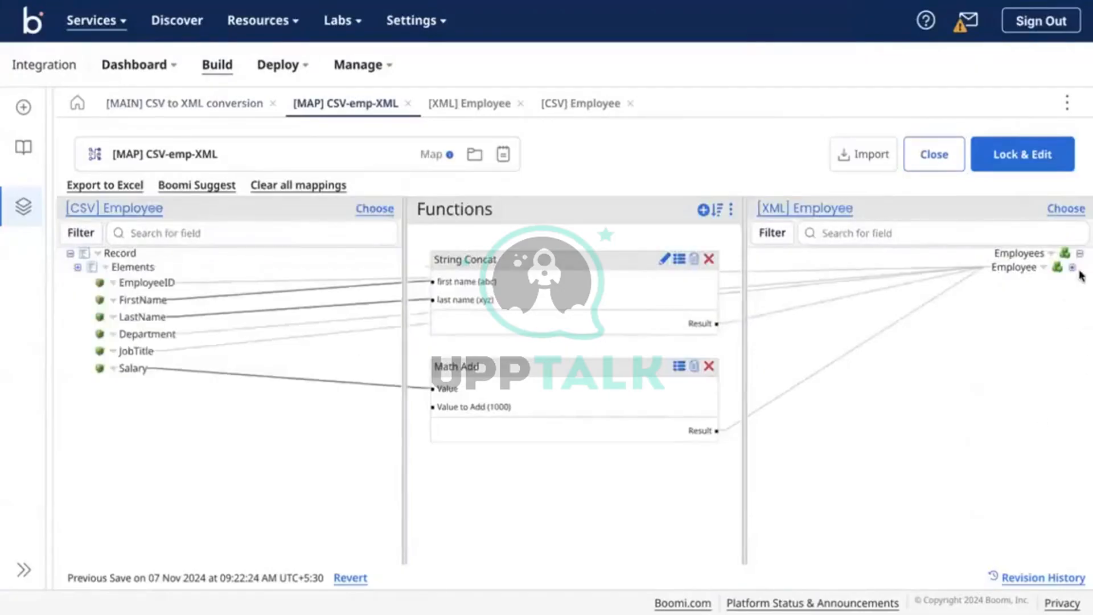
pyautogui.click(1072, 269)
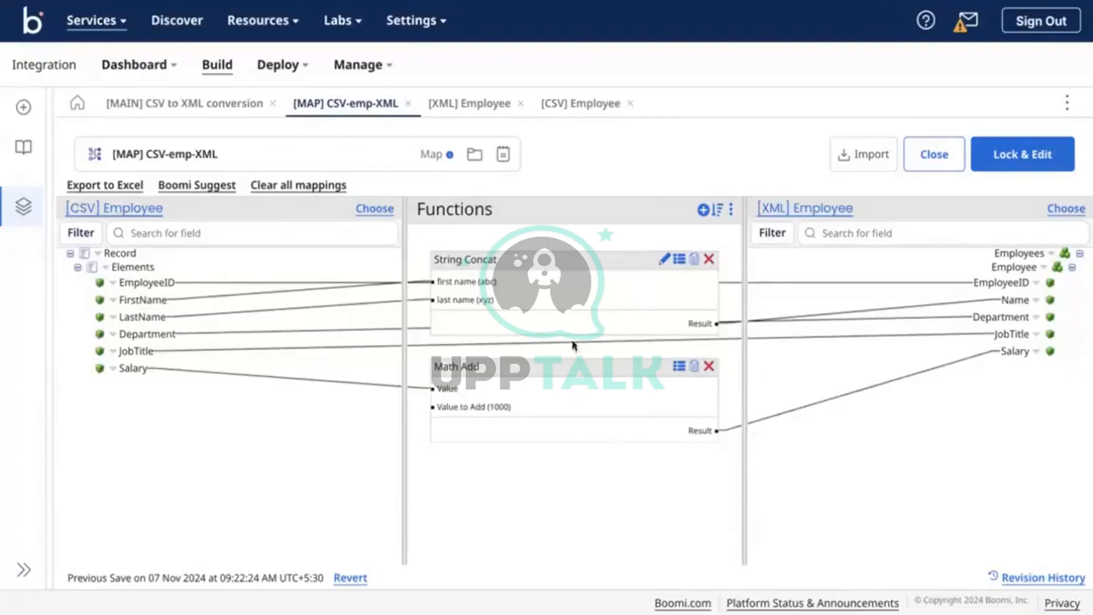
pyautogui.click(702, 210)
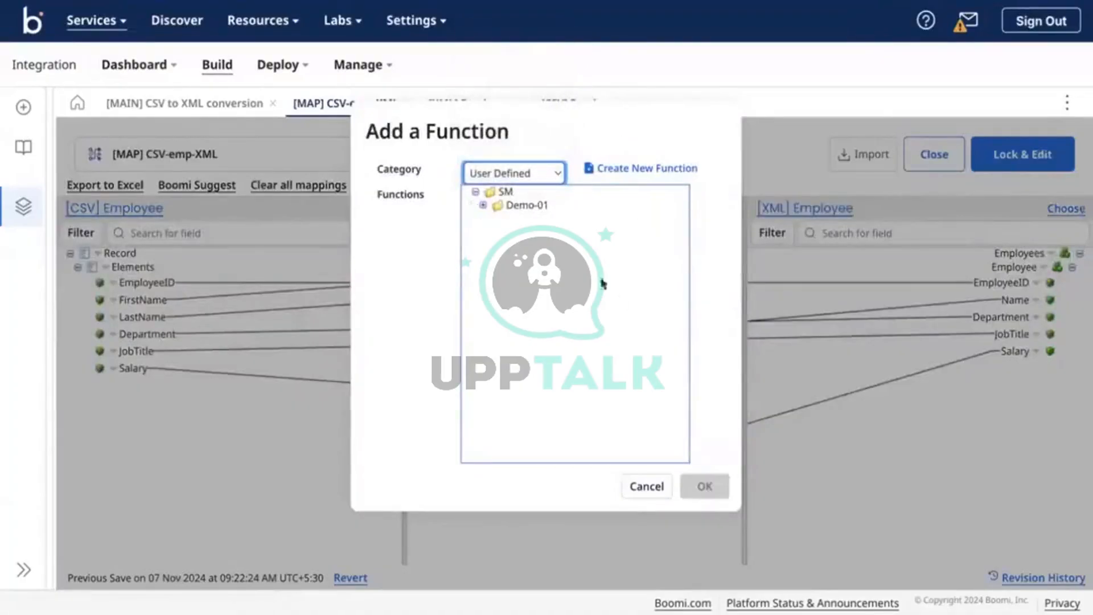
pyautogui.click(643, 167)
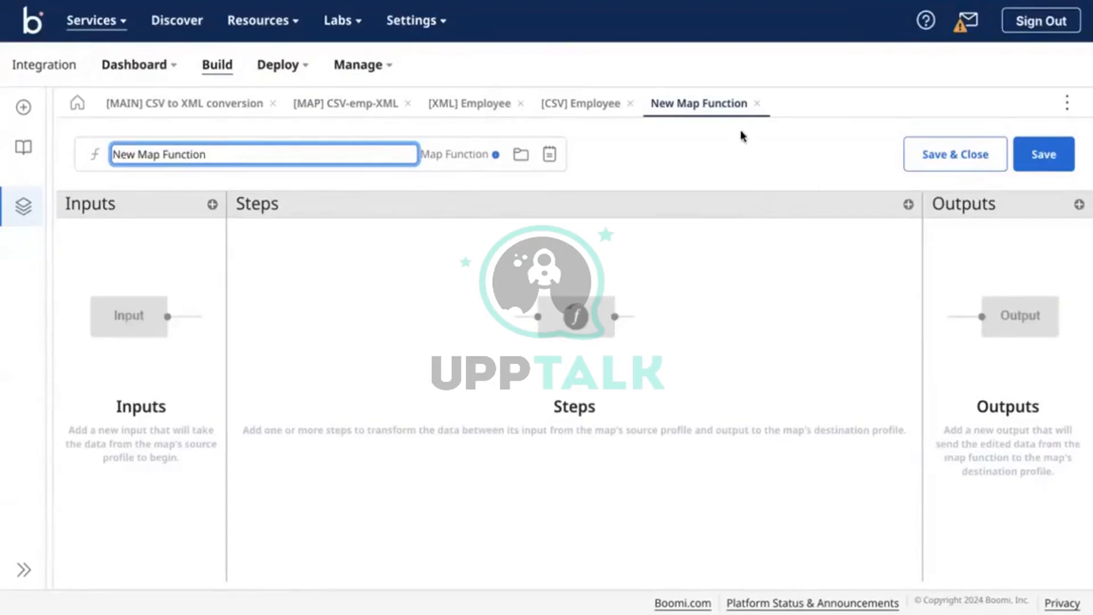
pyautogui.click(757, 104)
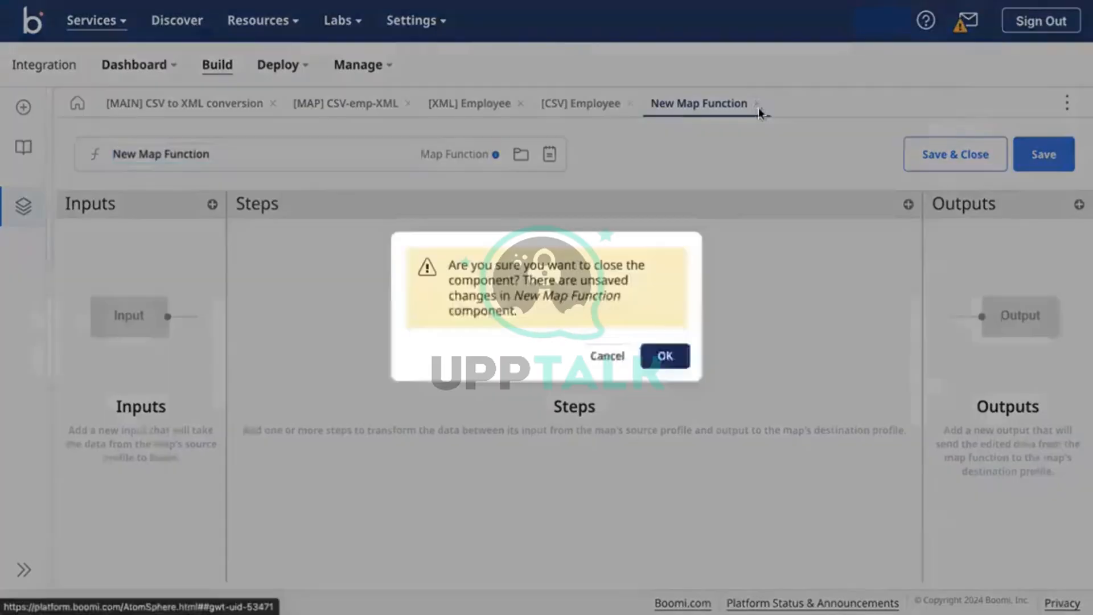
pyautogui.click(665, 357)
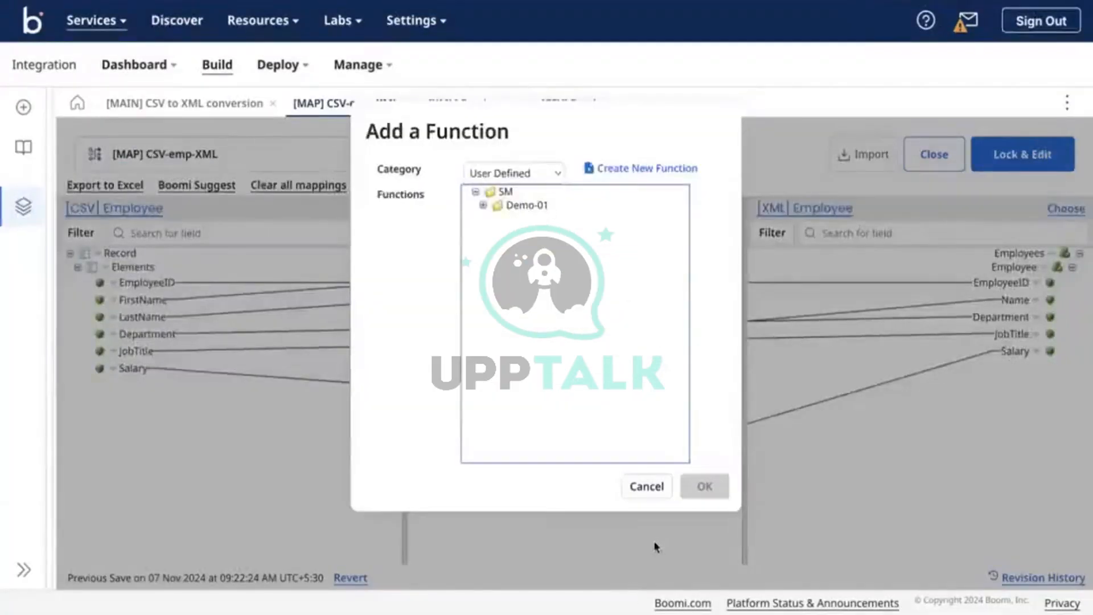
pyautogui.click(647, 486)
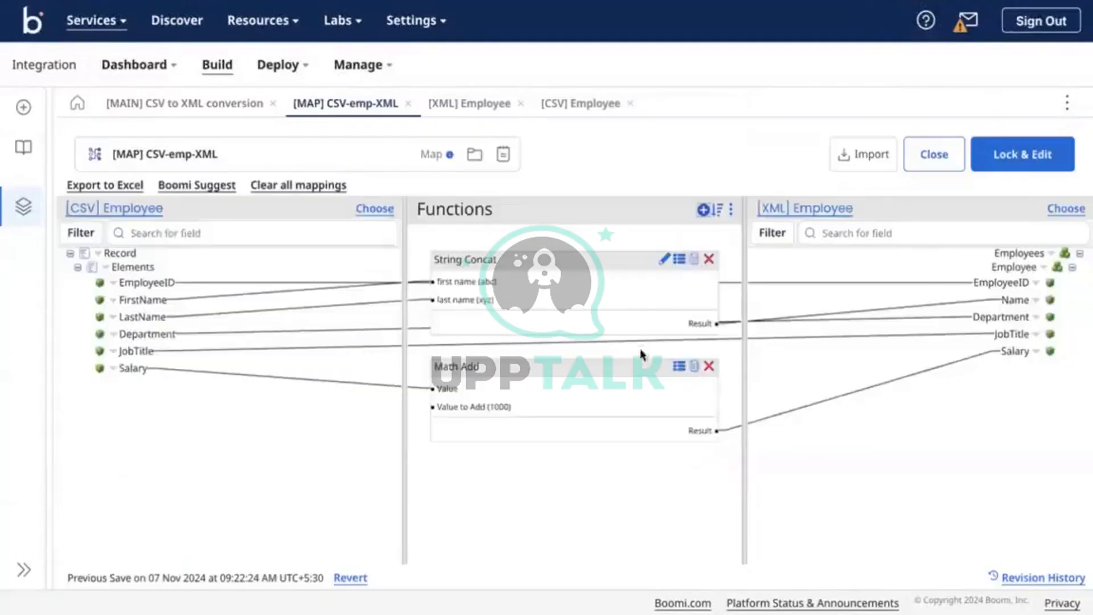
pyautogui.moveTo(639, 366); pyautogui.dragTo(633, 372)
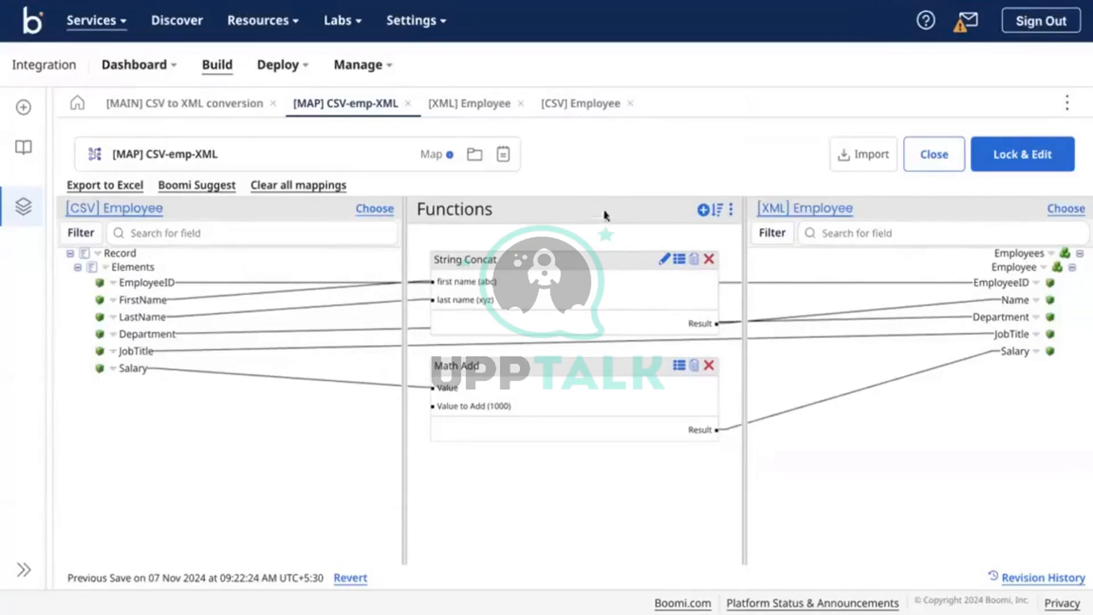
pyautogui.moveTo(588, 258); pyautogui.dragTo(592, 270)
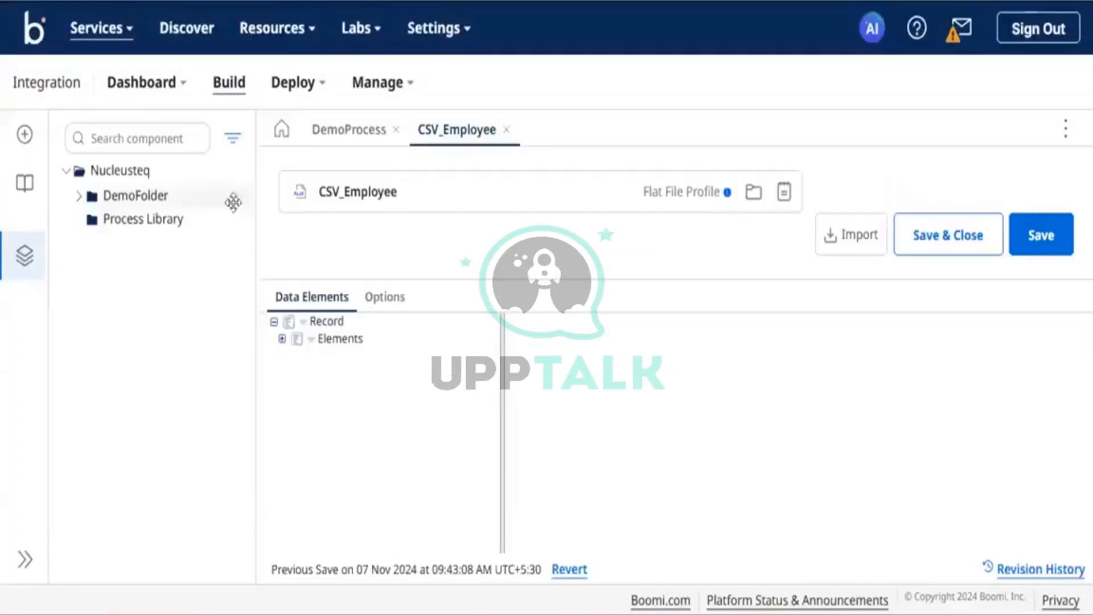
pyautogui.click(239, 194)
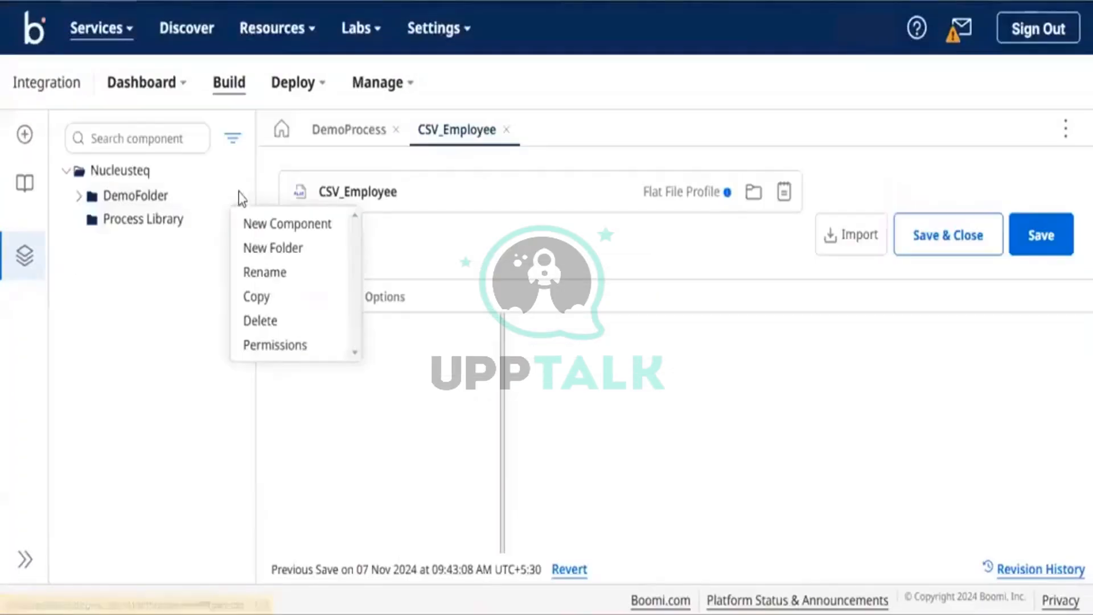
pyautogui.click(272, 228)
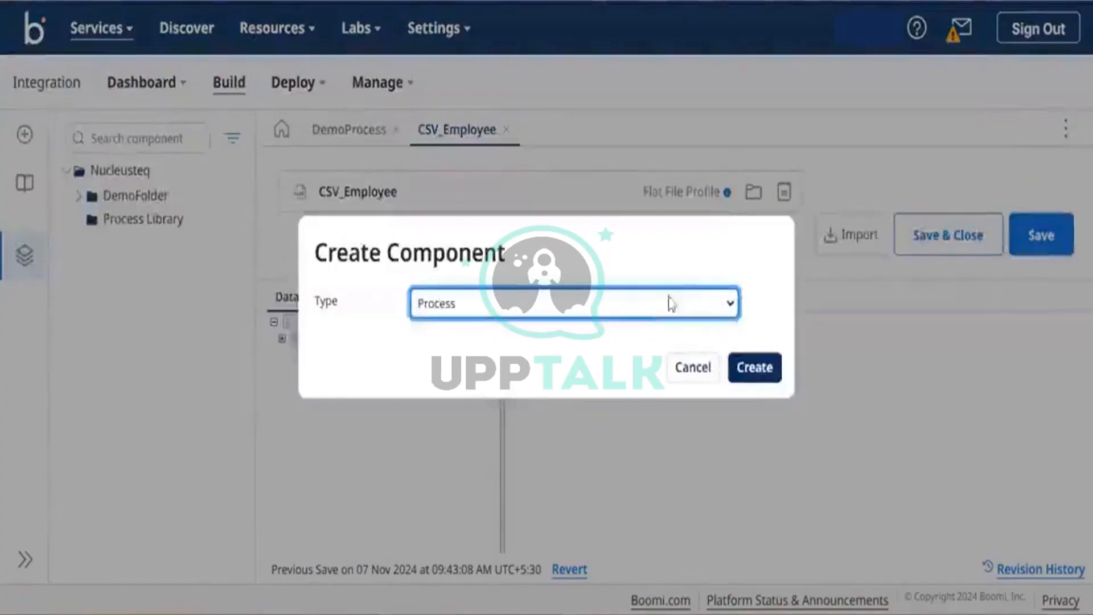
pyautogui.click(711, 303)
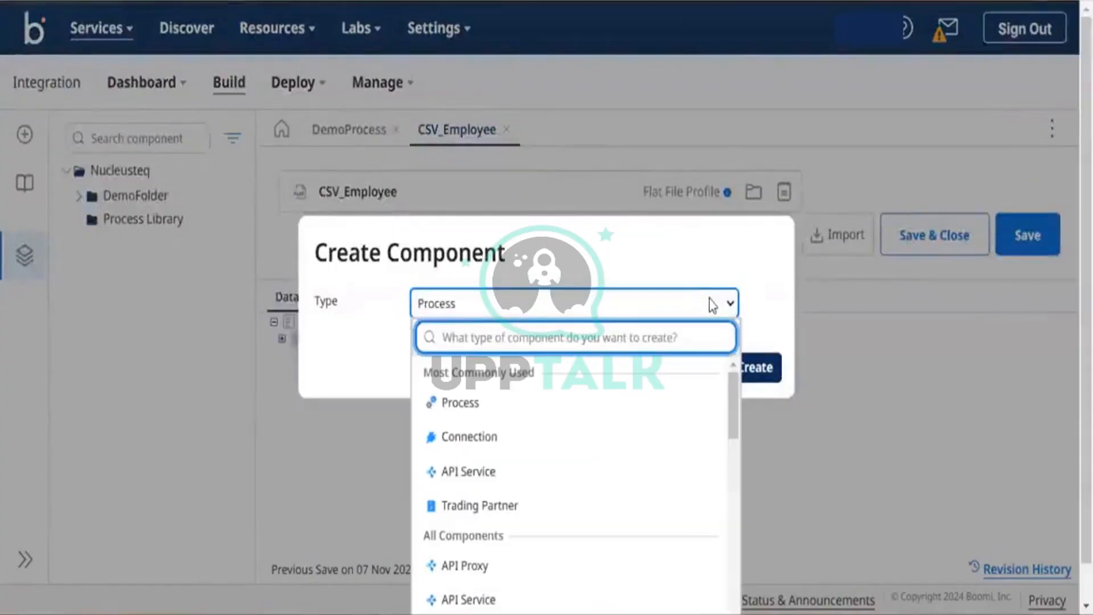
pyautogui.click(927, 327)
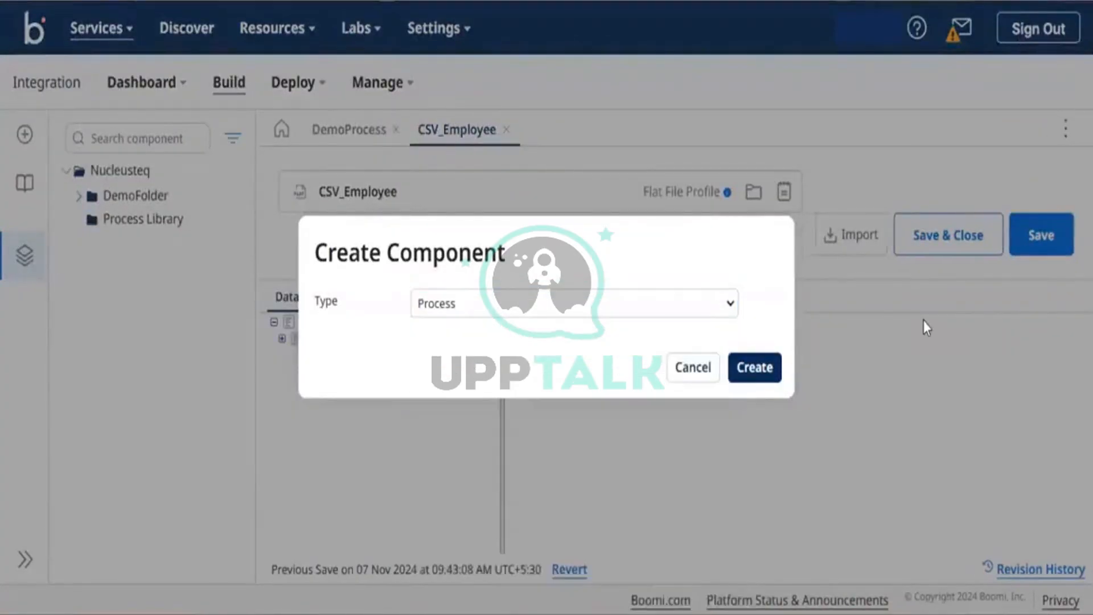
pyautogui.click(682, 376)
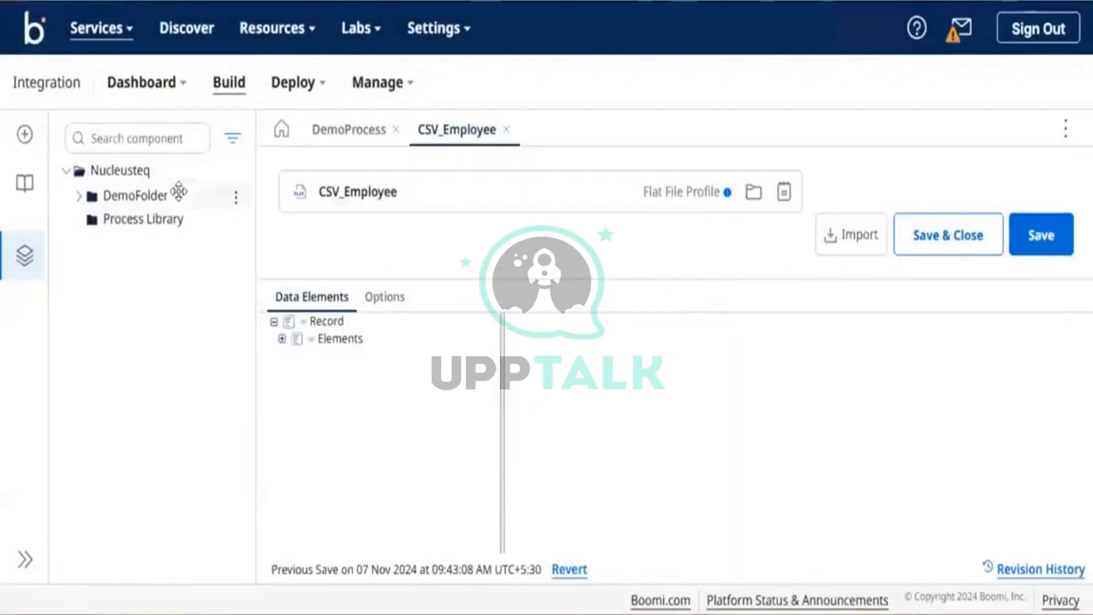
# Bring up DemoProcess, search the steps available after Start Process for "connecto", and clear and close the search.
pyautogui.click(349, 126)
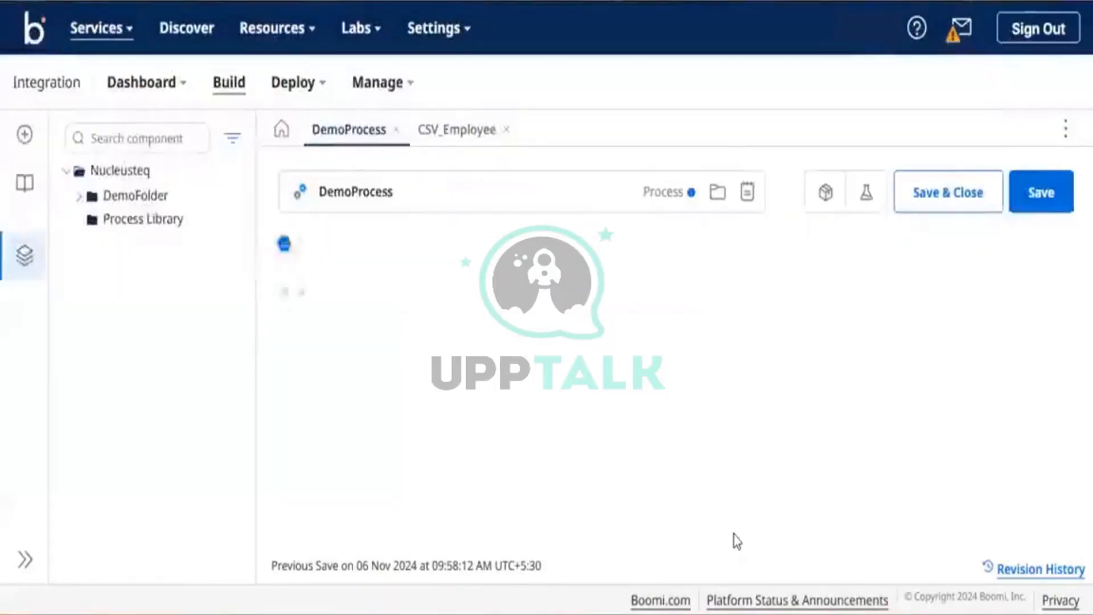
pyautogui.click(526, 352)
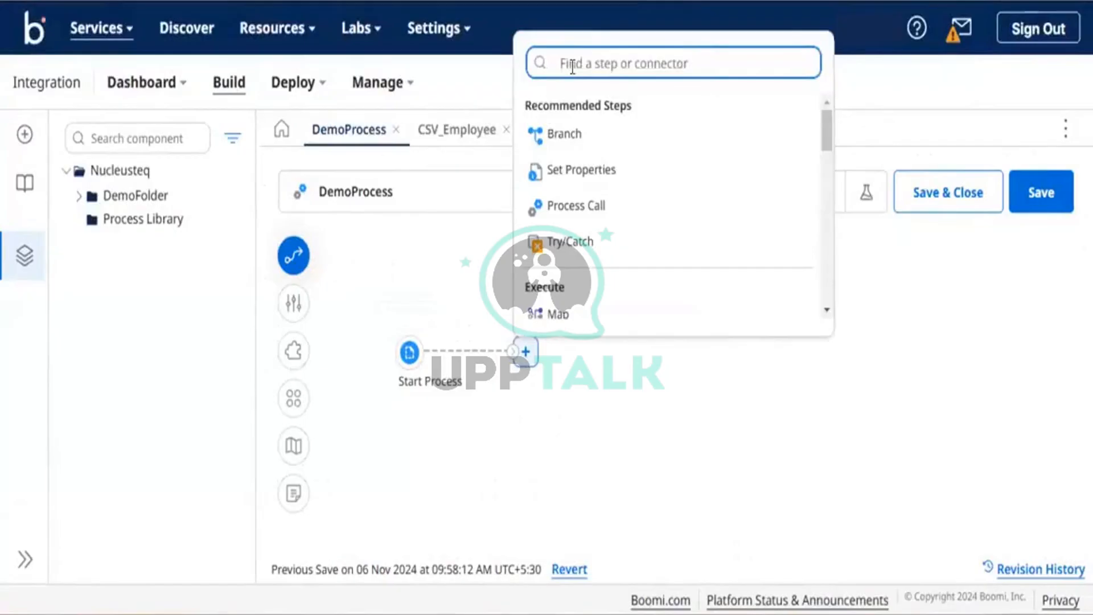
pyautogui.write('conn')
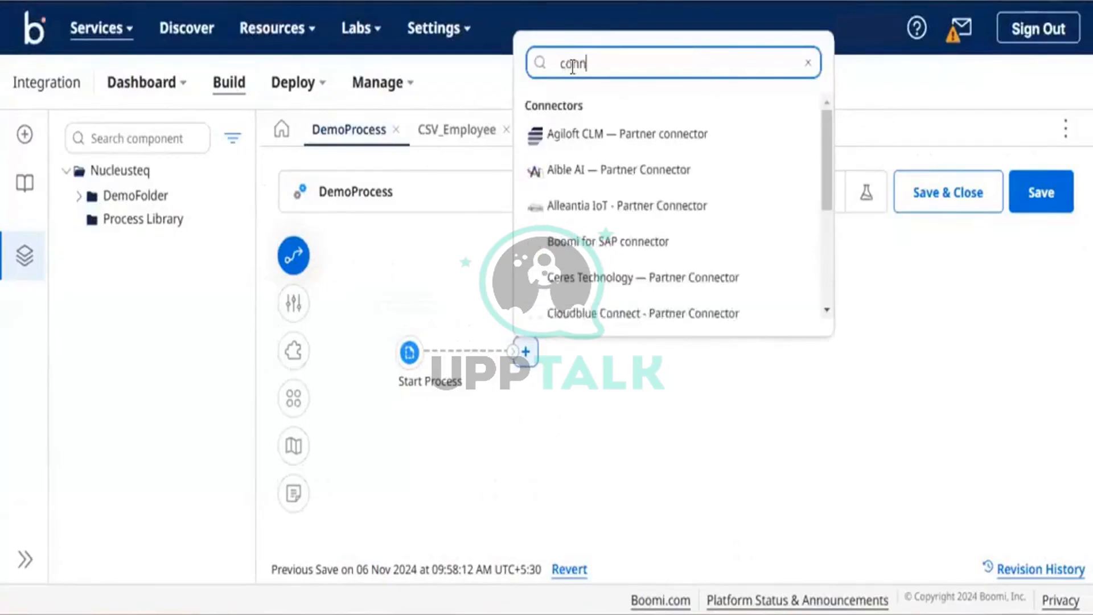
pyautogui.write('ecto')
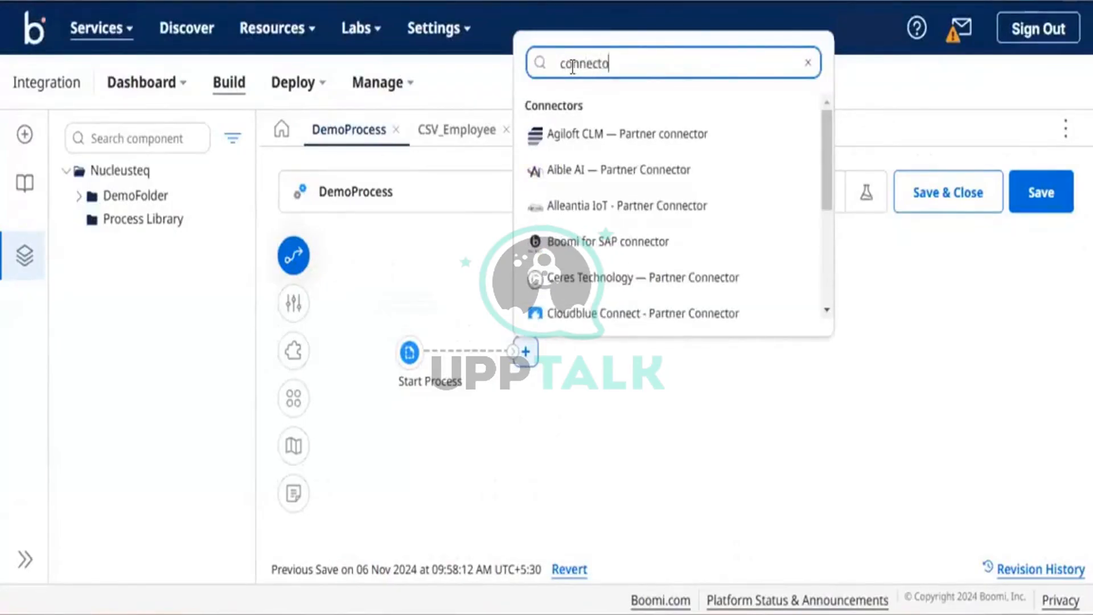
pyautogui.press('BackSpace')
pyautogui.press('BackSpace')
pyautogui.press('BackSpace')
pyautogui.press('BackSpace')
pyautogui.press('BackSpace')
pyautogui.press('BackSpace')
pyautogui.press('BackSpace')
pyautogui.press('BackSpace')
pyautogui.click(706, 482)
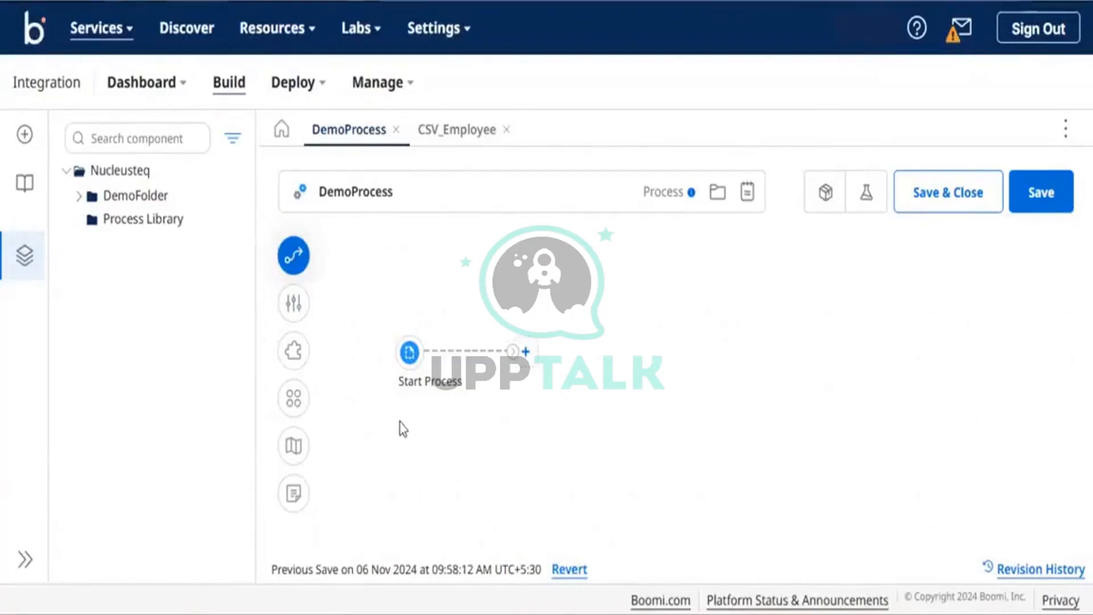
# Show the step palette, search all steps for "conn", and clear the search.
pyautogui.click(293, 266)
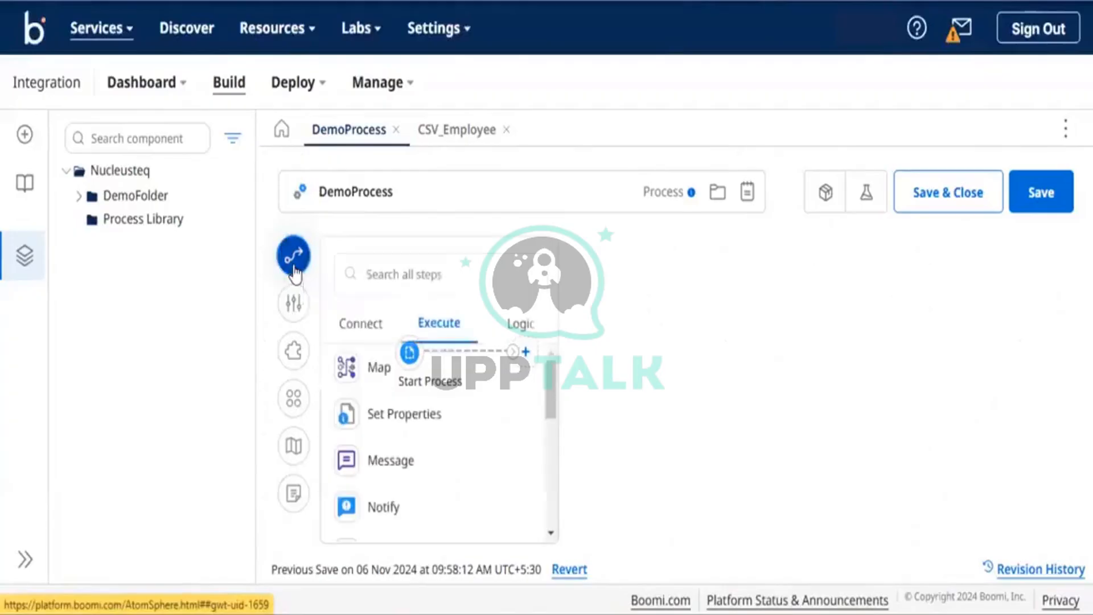
pyautogui.click(469, 276)
pyautogui.write('conn')
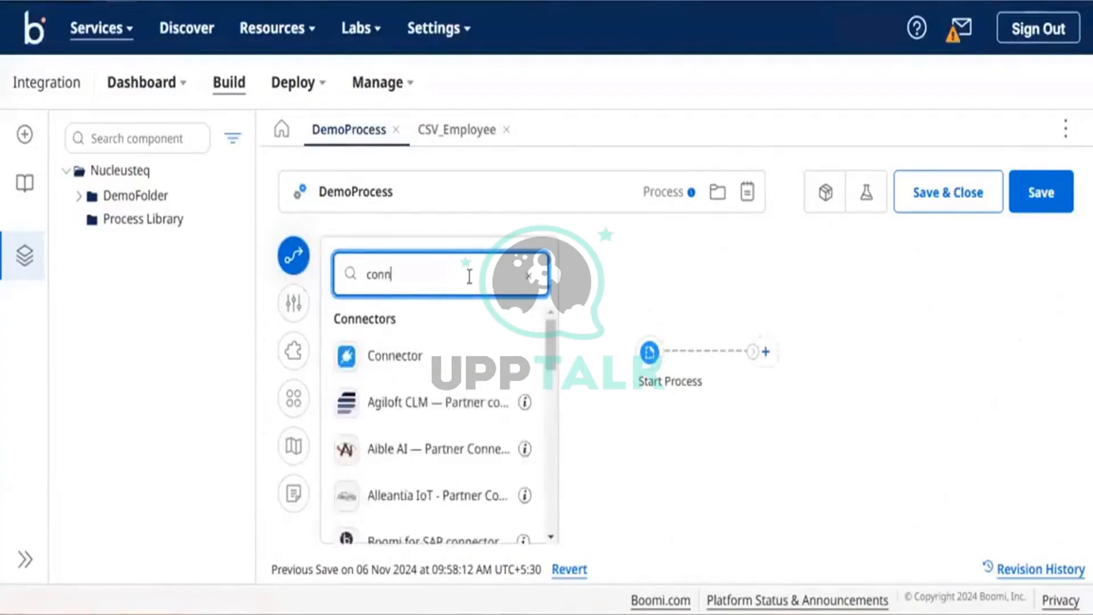
pyautogui.press('BackSpace')
pyautogui.press('BackSpace')
pyautogui.press('BackSpace')
pyautogui.press('BackSpace')
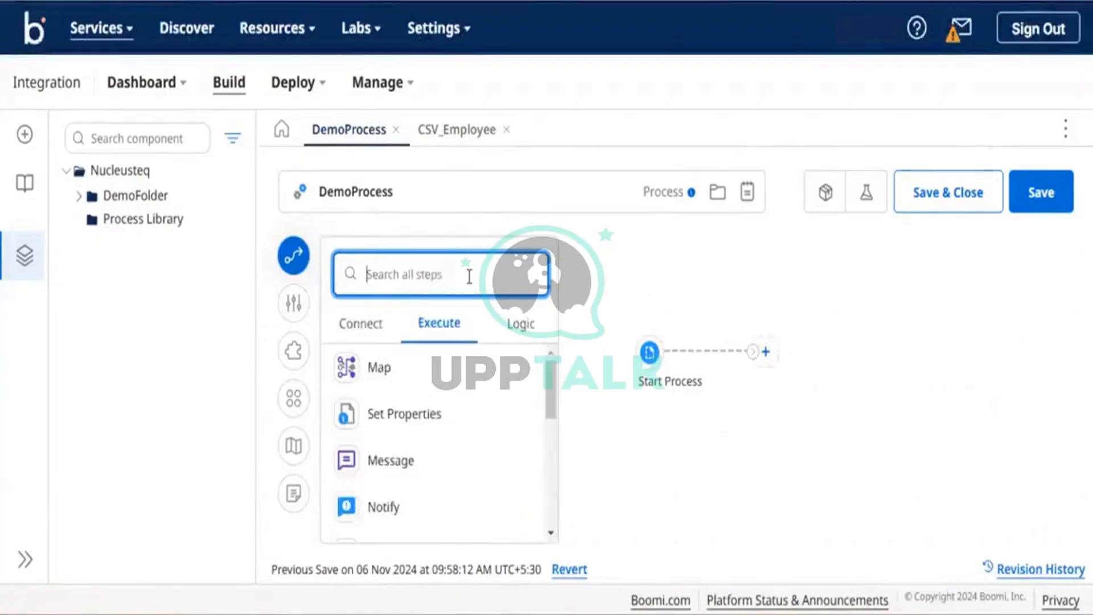
# Find the Message step in the palette by searching "Mess" and place it on the canvas beside Start Process.
pyautogui.write('Mess')
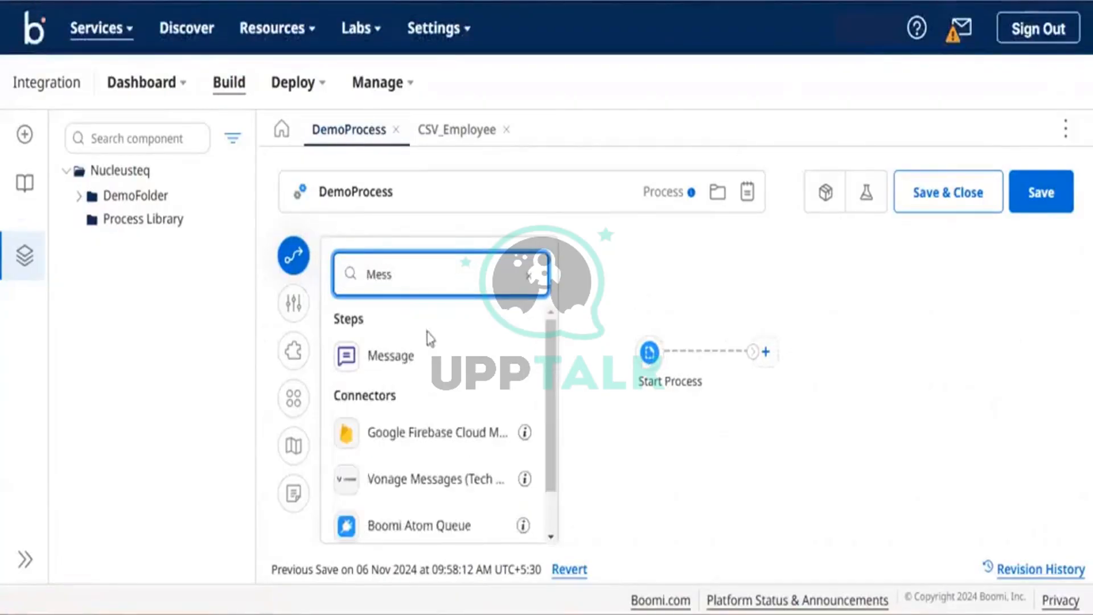
pyautogui.click(394, 349)
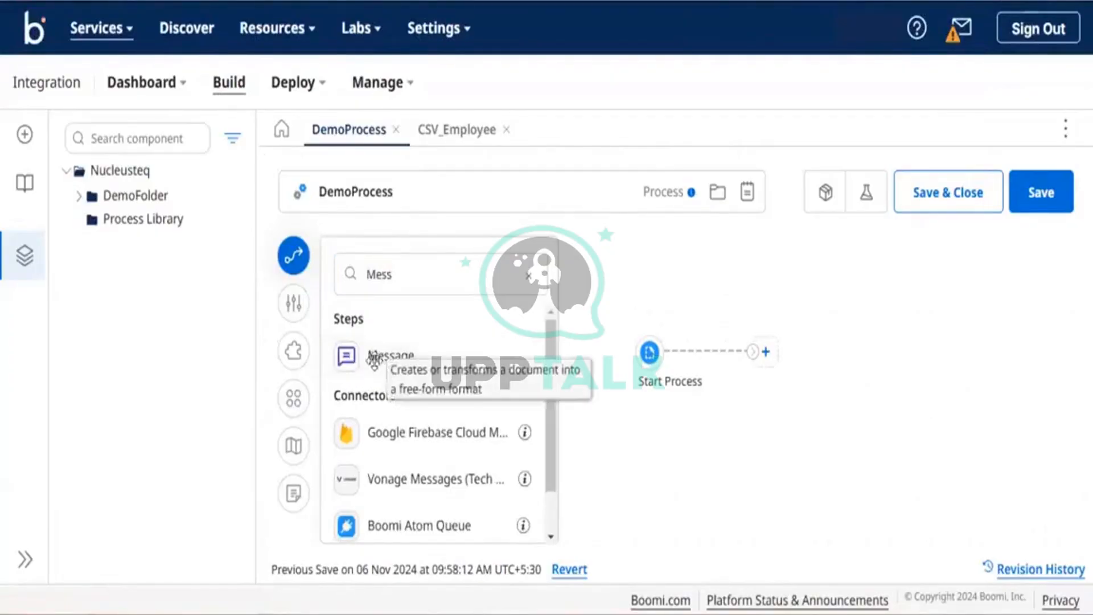
pyautogui.moveTo(370, 343); pyautogui.dragTo(827, 361)
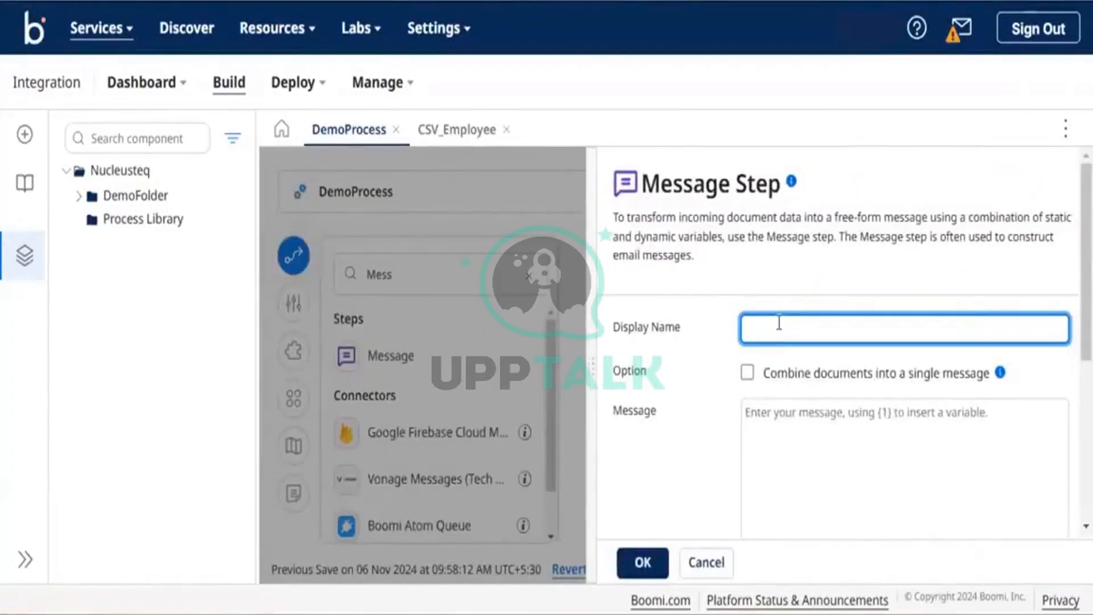
# Set the Message step's display name to Msg and bring its empty Message field into focus.
pyautogui.write('MsgD')
pyautogui.press('BackSpace')
pyautogui.click(837, 505)
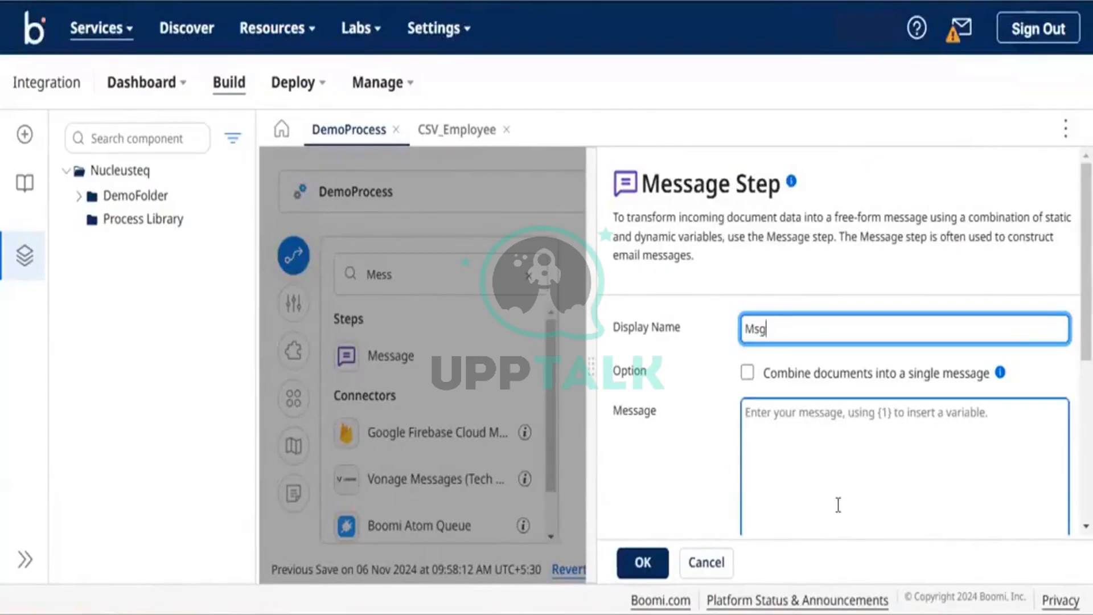
pyautogui.scroll(-1, 836, 504)
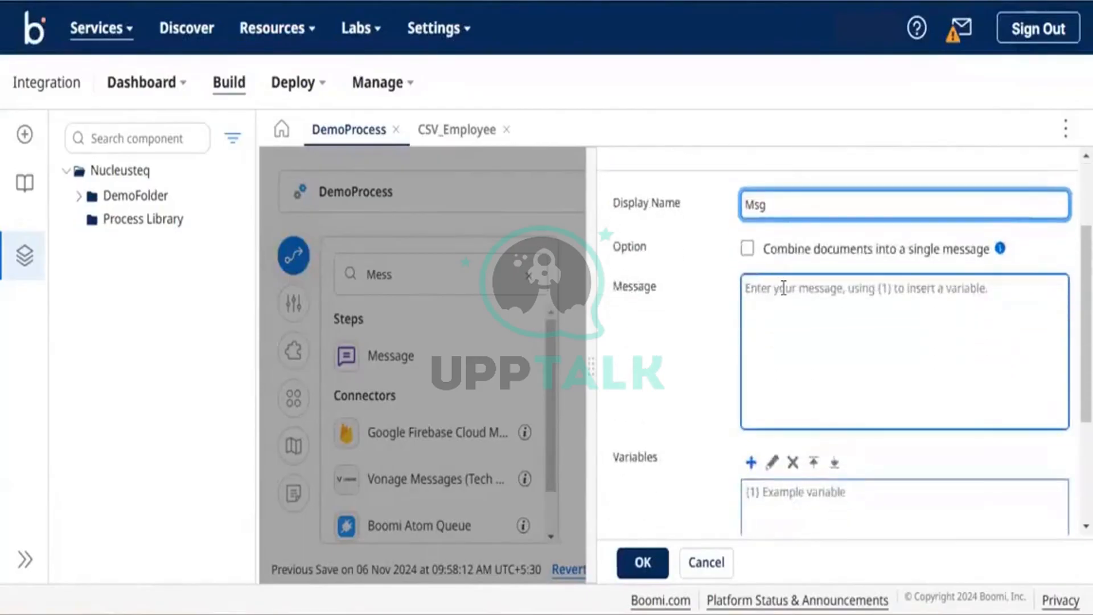
pyautogui.click(783, 287)
pyautogui.scroll(-1, 858, 370)
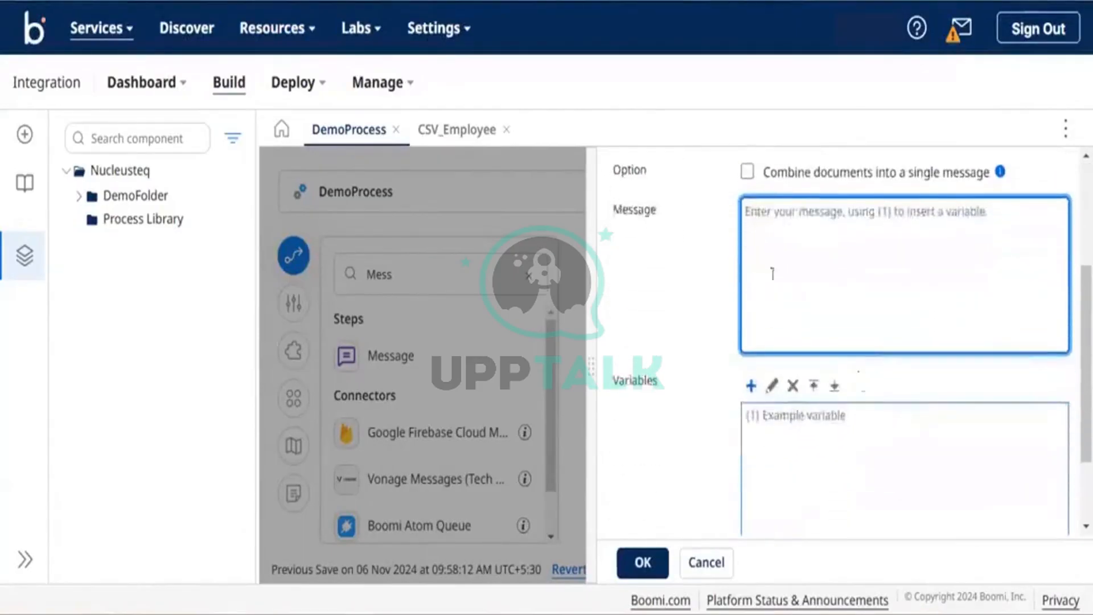
pyautogui.scroll(1, 768, 231)
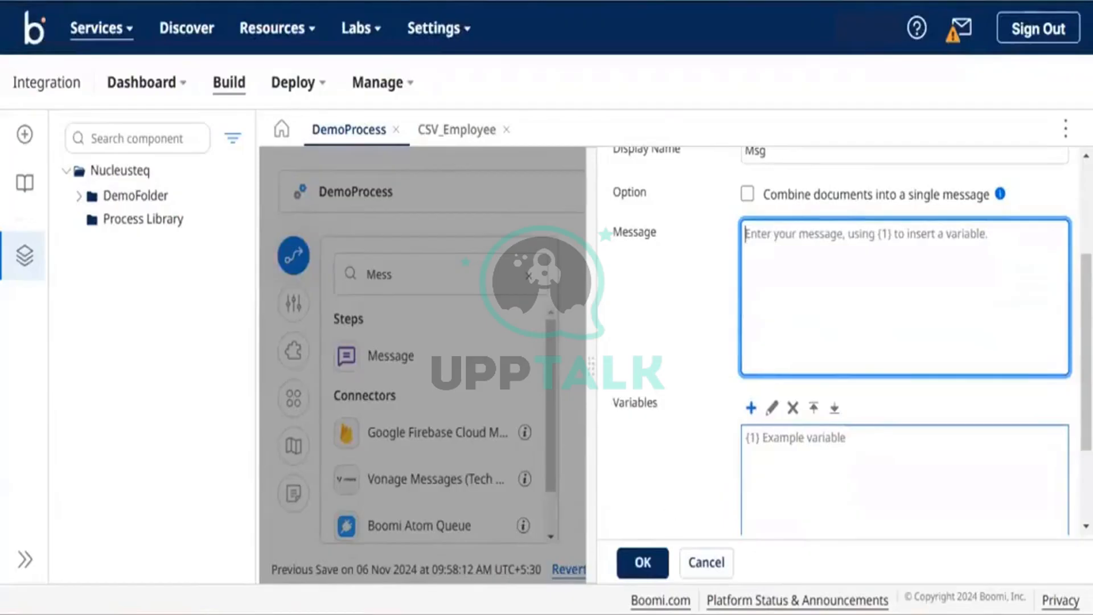
# Switch to the Zoom Notes window and open the meeting note without signing in to find the employee CSV data.
pyautogui.click(762, 614)
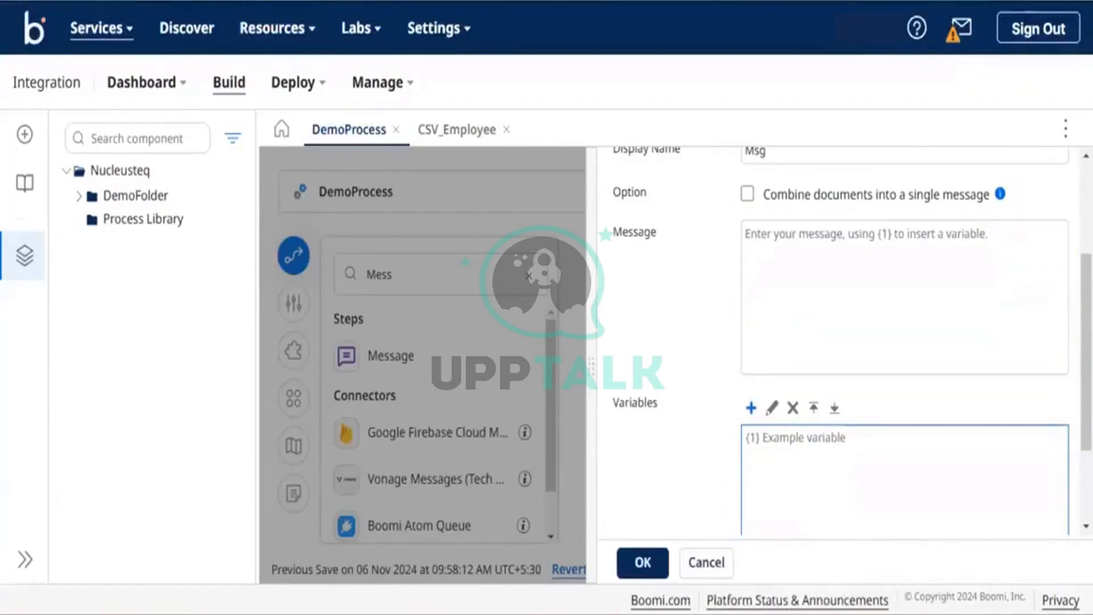
pyautogui.click(731, 8)
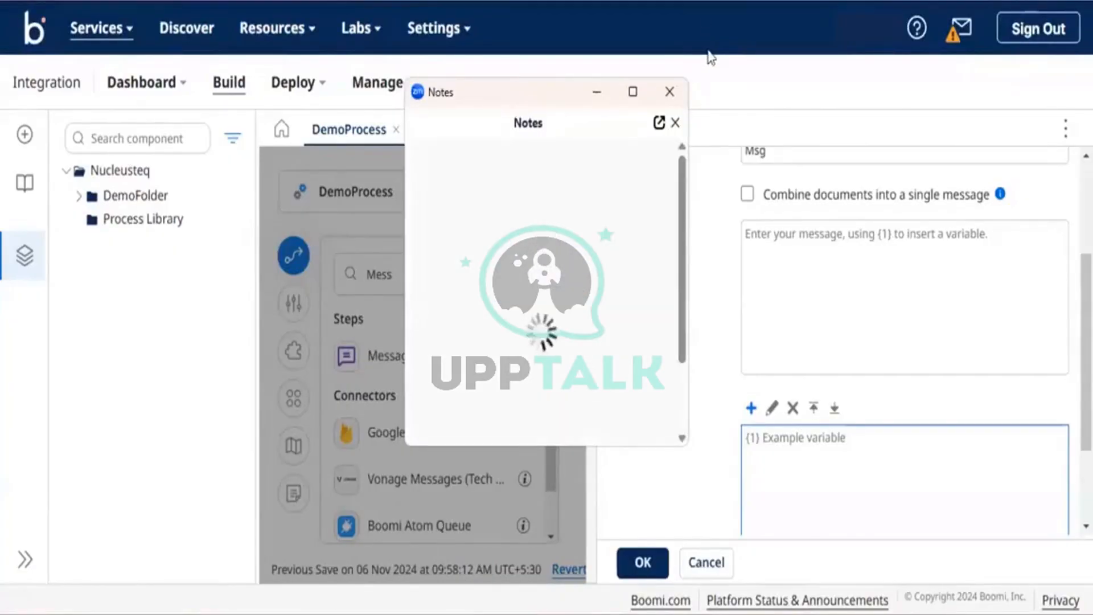
pyautogui.scroll(-5, 580, 376)
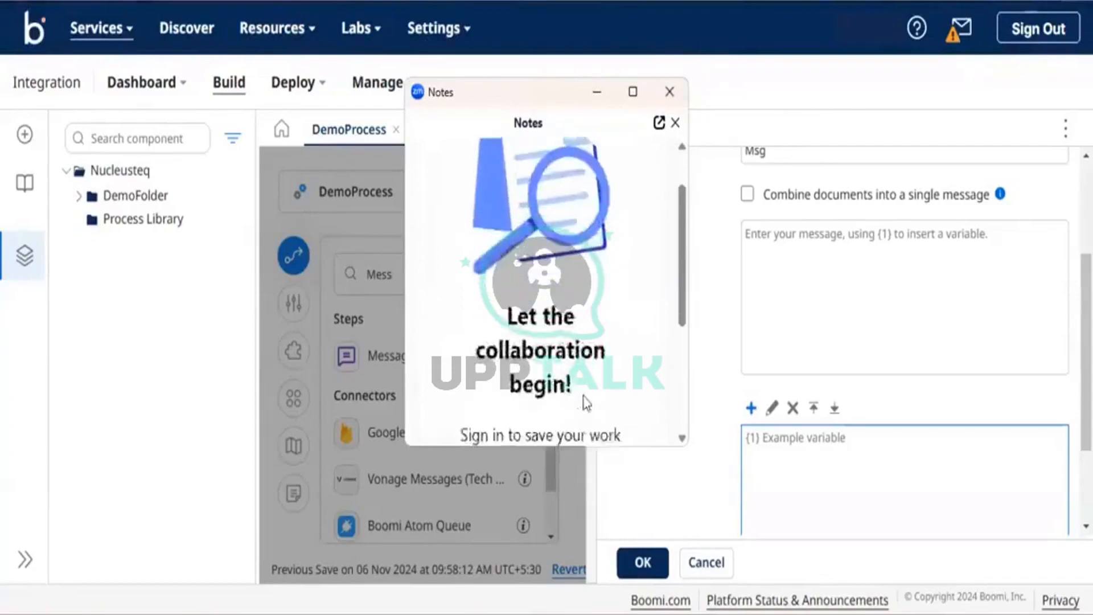
pyautogui.scroll(1, 584, 402)
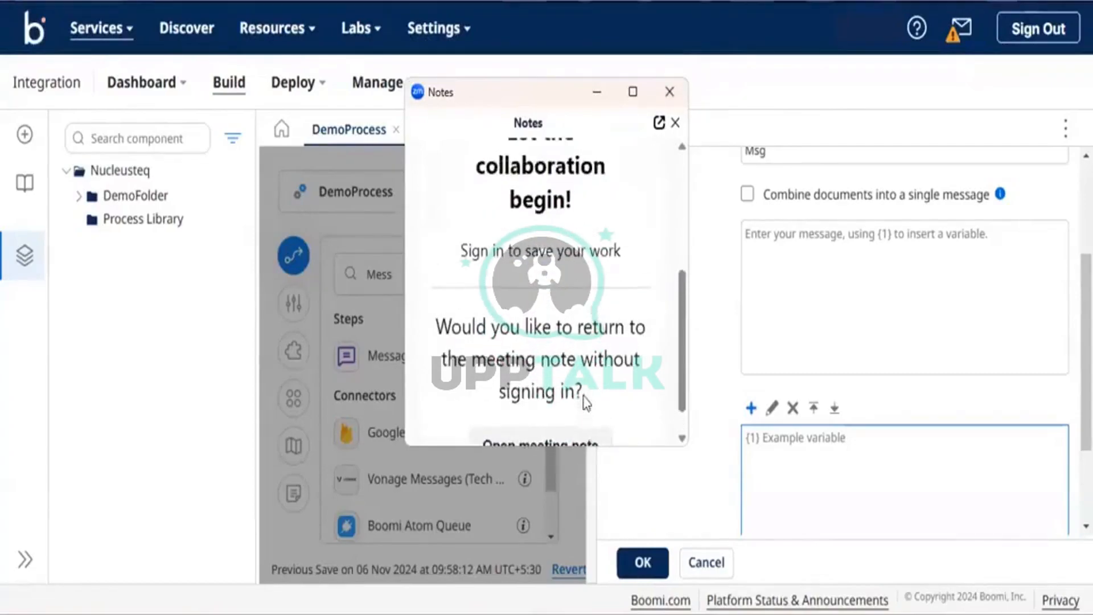
pyautogui.scroll(-1, 603, 402)
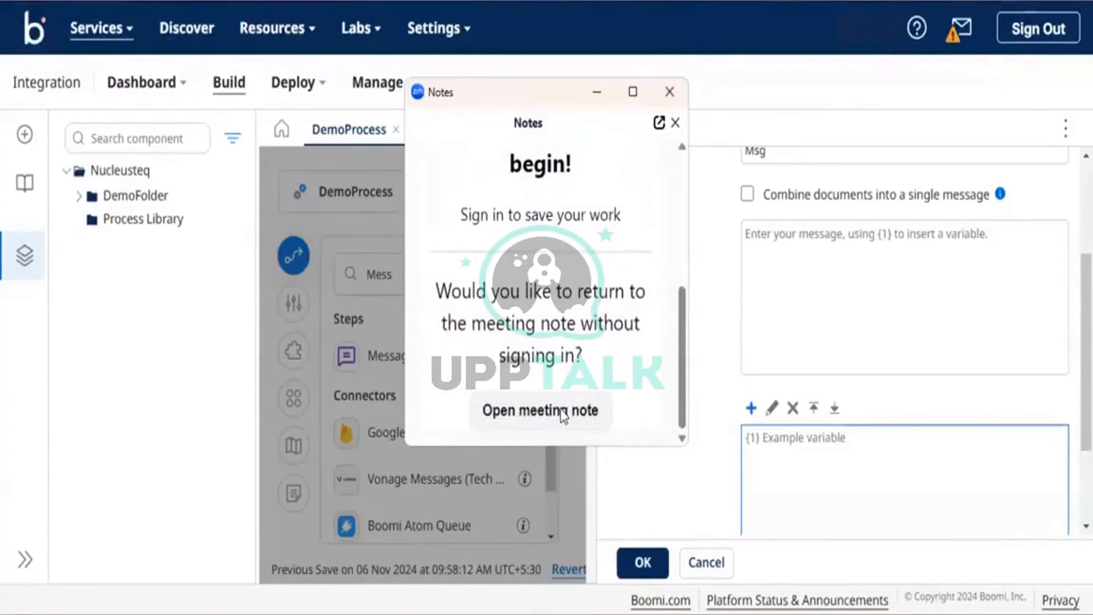
pyautogui.click(562, 414)
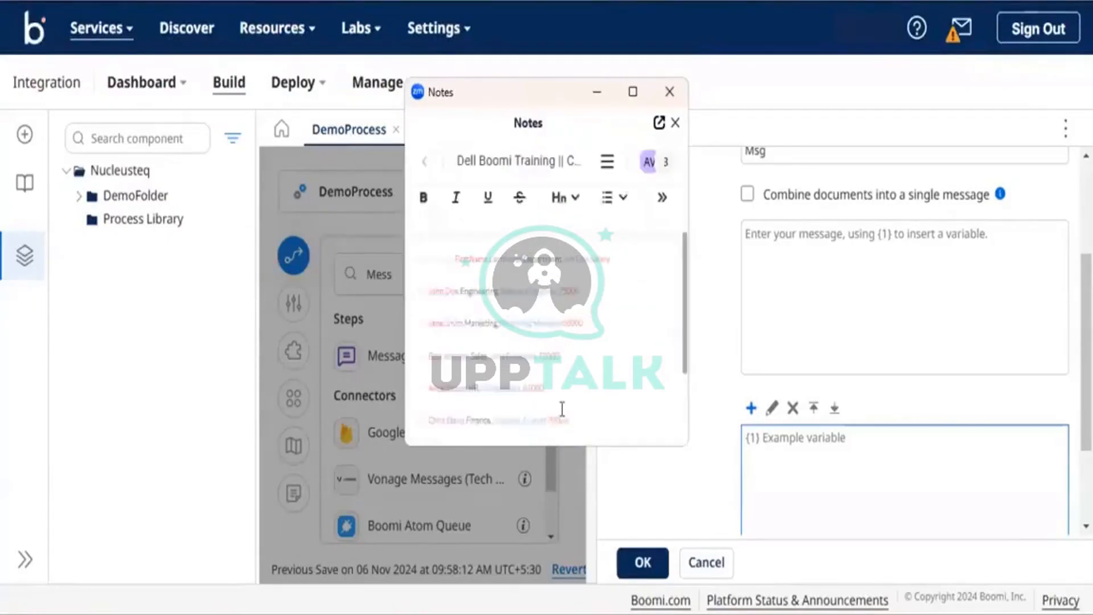
pyautogui.scroll(-3, 605, 370)
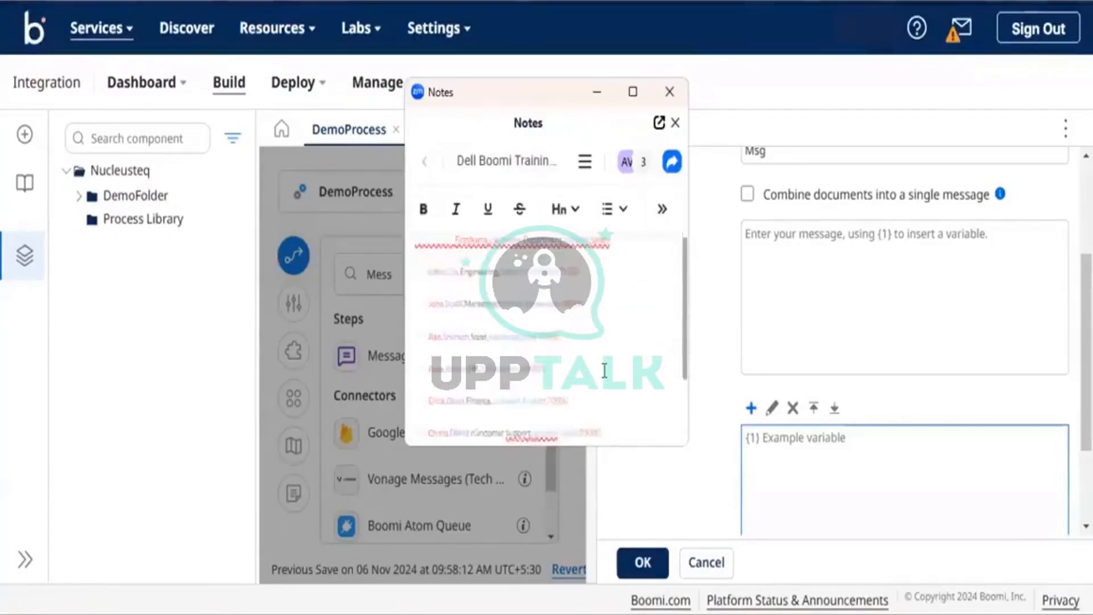
pyautogui.scroll(3, 604, 370)
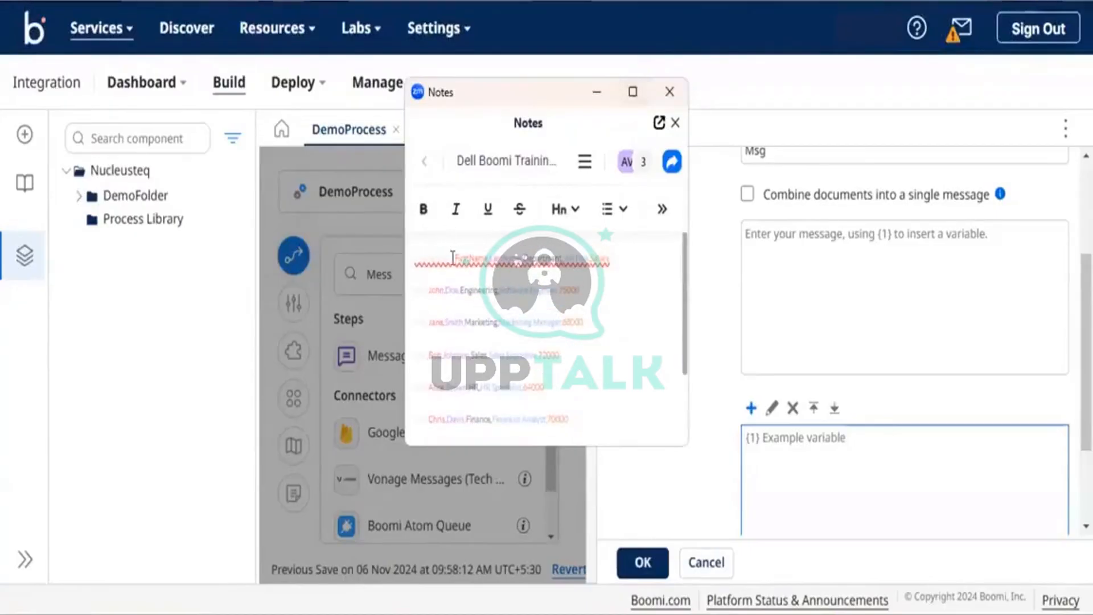
# Copy the employee CSV lines, from the FirstName header through the last record, out of the note into the Message field.
pyautogui.moveTo(452, 257); pyautogui.dragTo(618, 371)
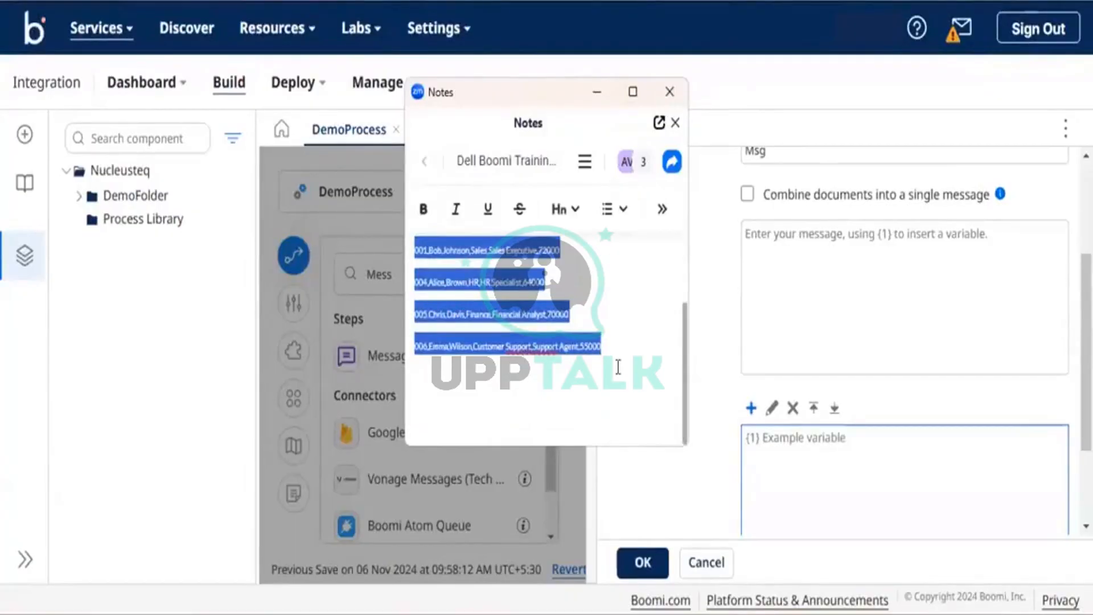
pyautogui.scroll(3, 629, 354)
pyautogui.click(794, 244)
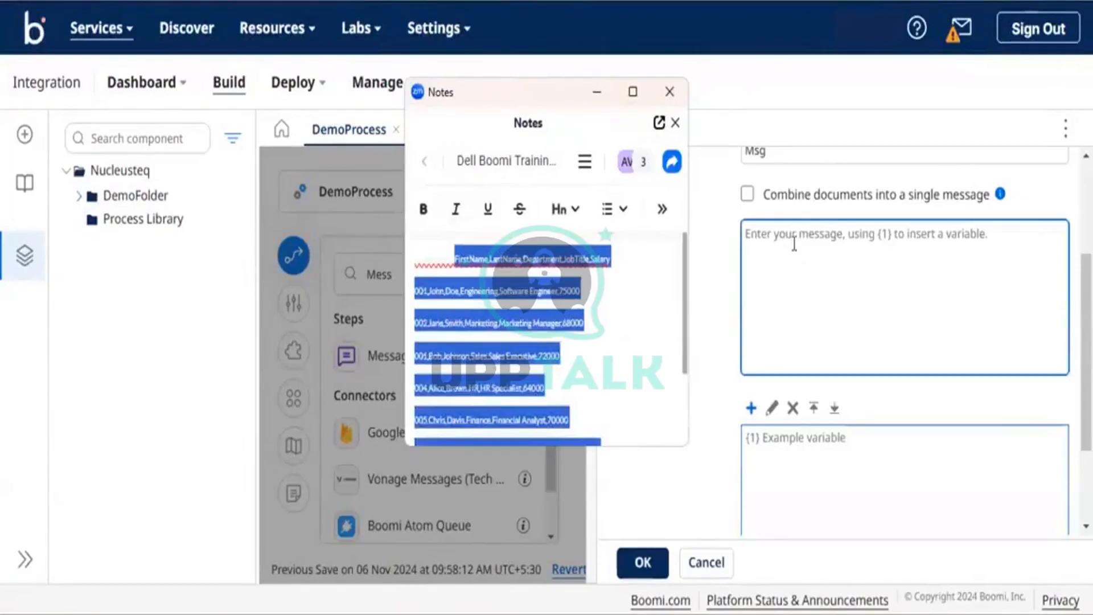
pyautogui.click(794, 244)
pyautogui.write('FirstName,LastName,Department,JobTitle,Salary 001,John,Doe,Engineering,Software Engineer,75000 002,Jane,Smith,Marketing,Marketing Manager,68000 001,Bob,Johnson,Sales,Sales Executive,72000 004,Alice,Brown,HR,HR Specialist,64000 005,Chris,Davis,Finance,Financial Analyst,70000 006,Emma,Wilson,Customer Support,Support Agent,55000')
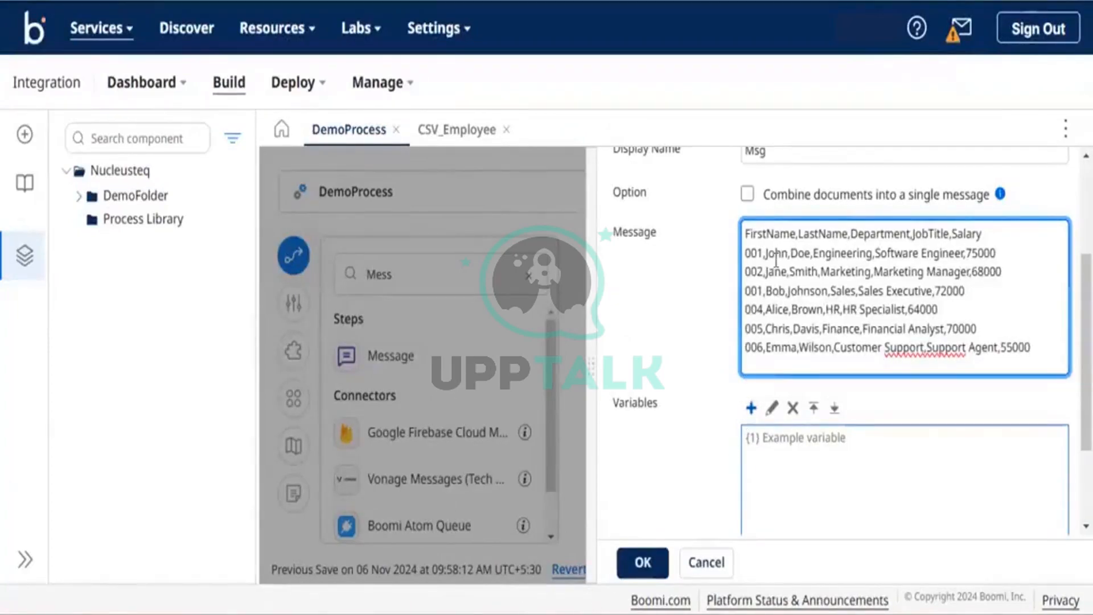
# Insert "EmployeeId," before FirstName in the message's CSV header row and review the Message step's settings.
pyautogui.click(744, 230)
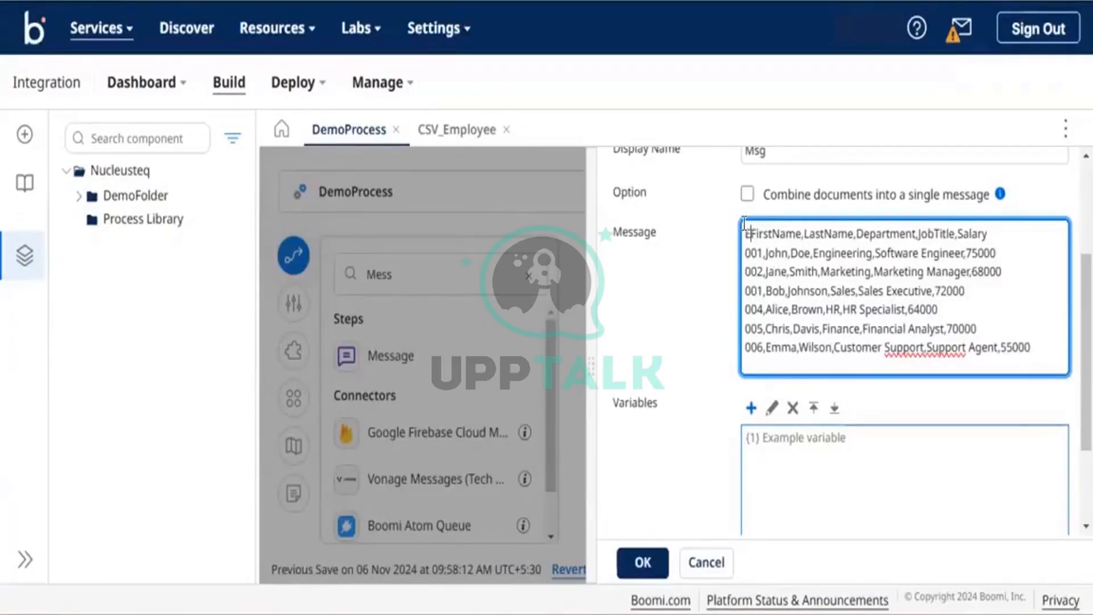
pyautogui.write('Emplou')
pyautogui.press('BackSpace')
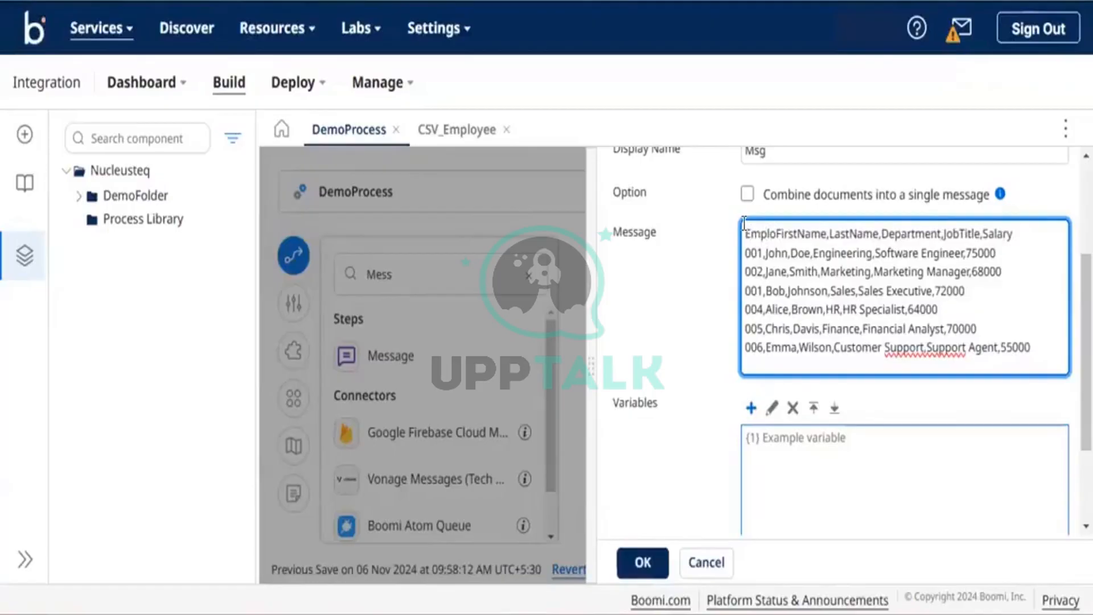
pyautogui.write('yeeId,')
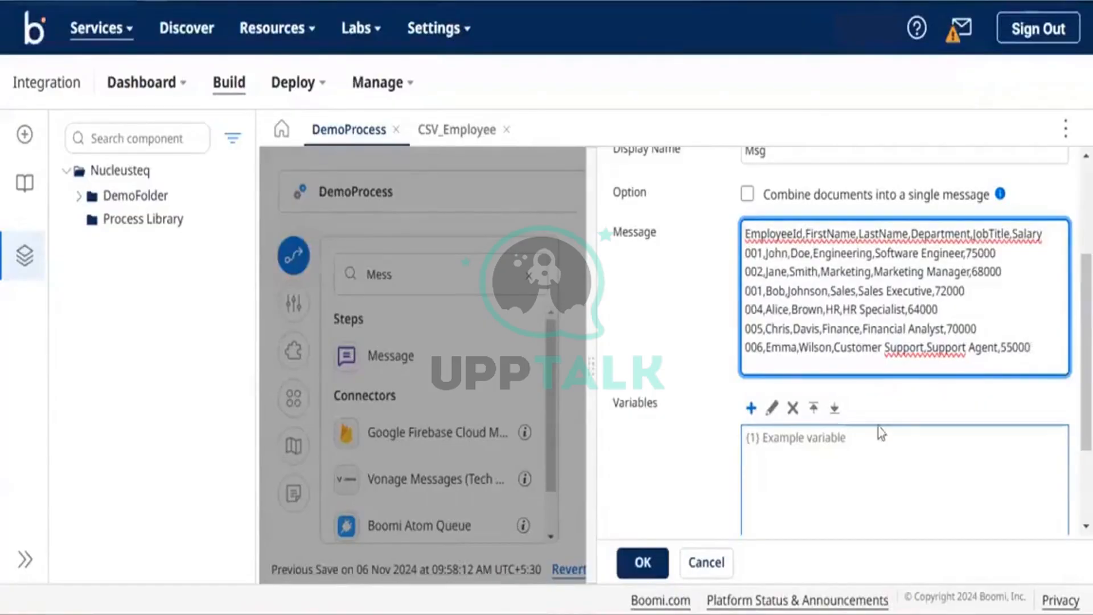
pyautogui.scroll(-2, 879, 432)
pyautogui.scroll(3, 879, 421)
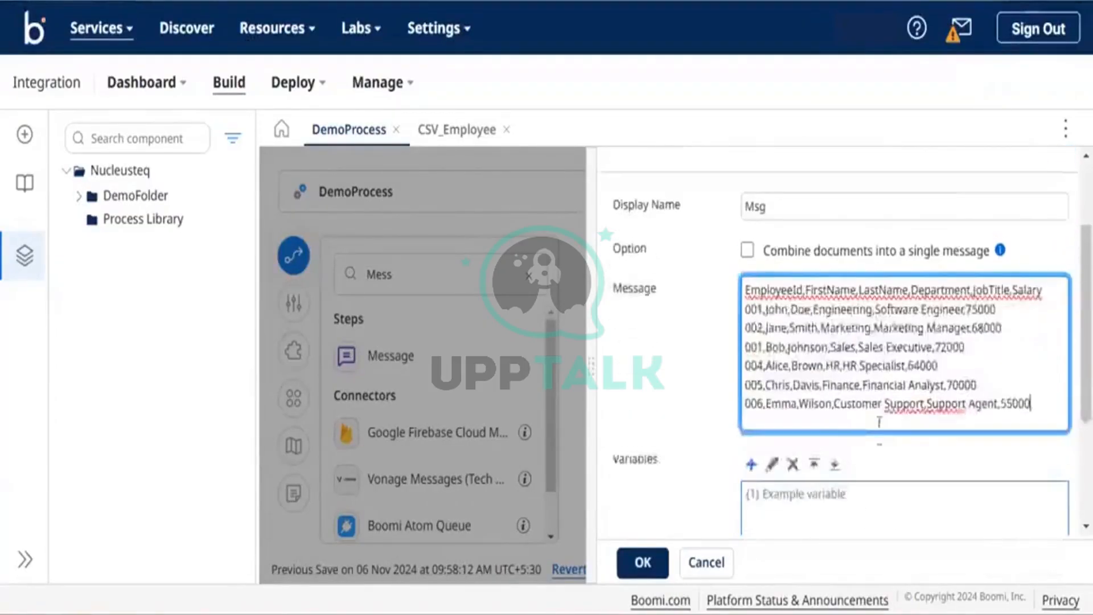
# Apply the Message step's settings and connect the Start Process step to the Msg step.
pyautogui.click(641, 564)
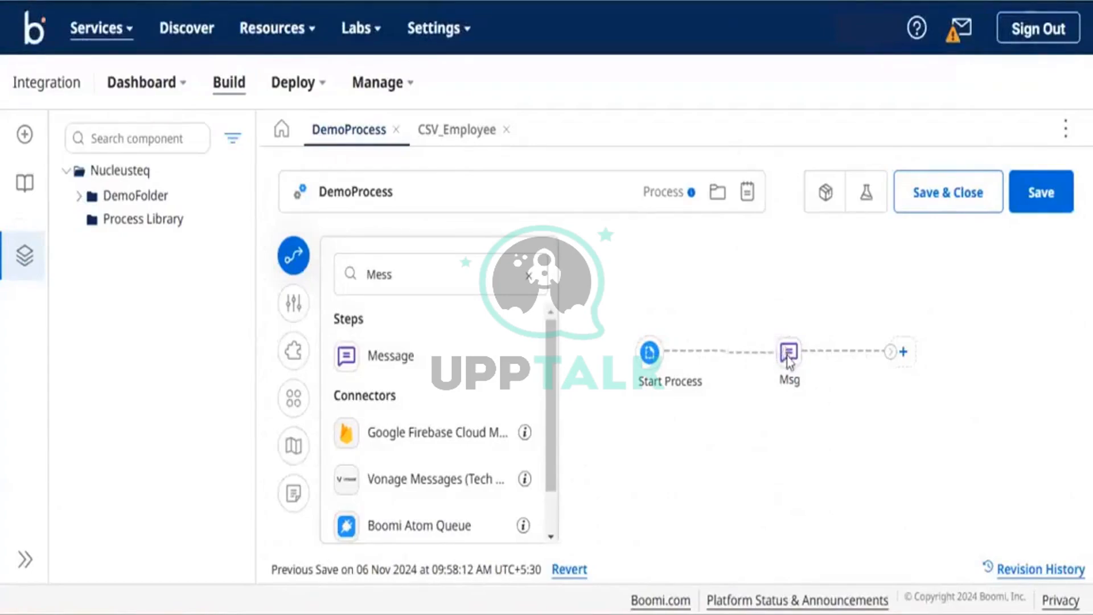
pyautogui.moveTo(789, 350); pyautogui.dragTo(789, 351)
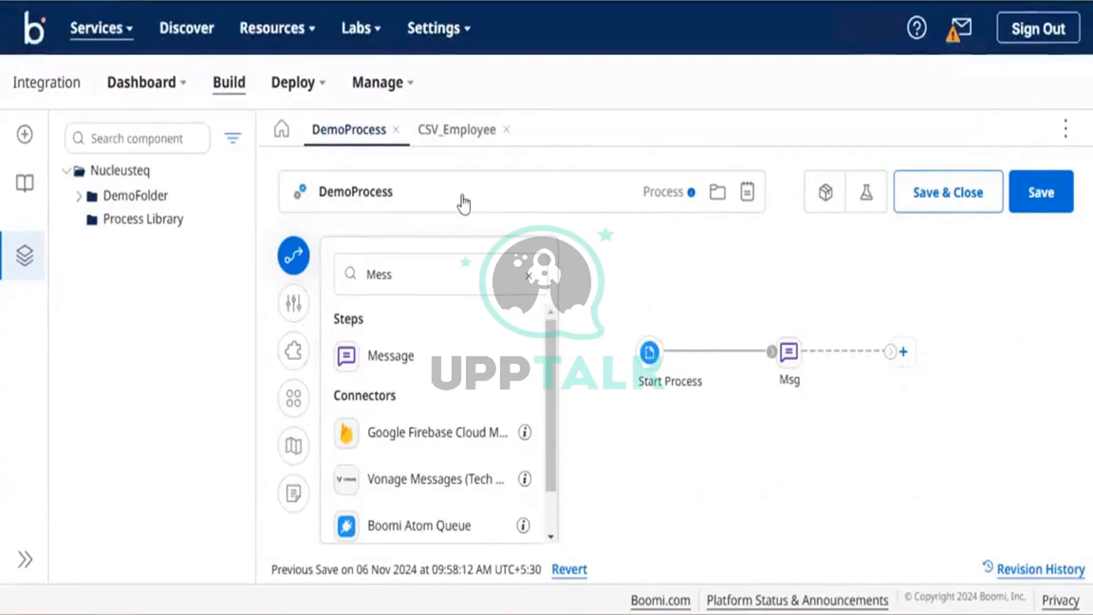
pyautogui.click(463, 253)
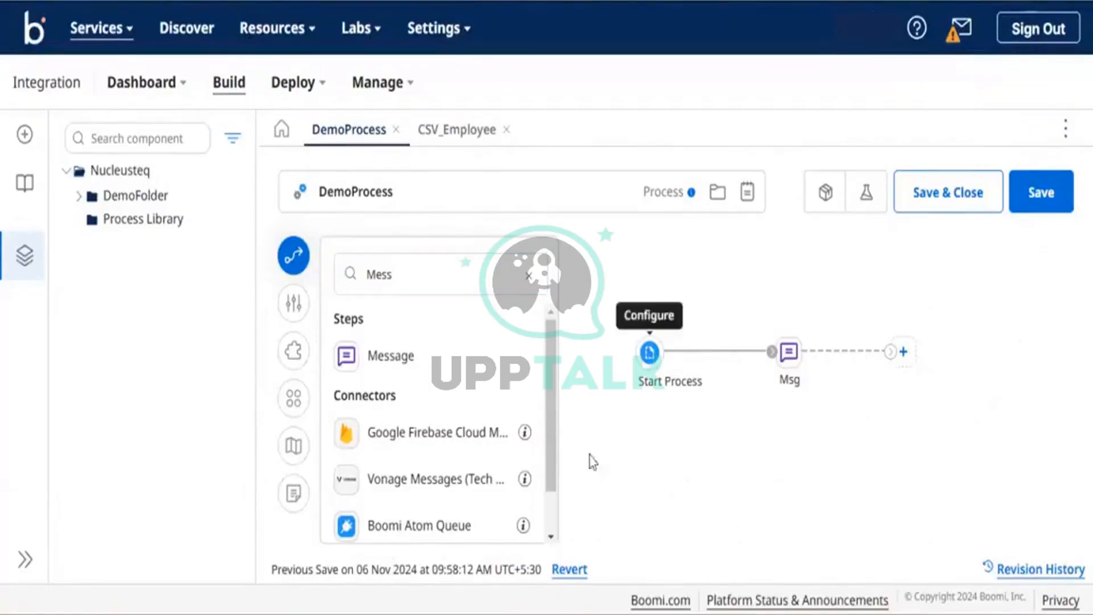
# Search the step palette for Map and add a Map step to the process canvas beyond Msg.
pyautogui.click(391, 274)
pyautogui.press('BackSpace')
pyautogui.press('BackSpace')
pyautogui.press('BackSpace')
pyautogui.press('BackSpace')
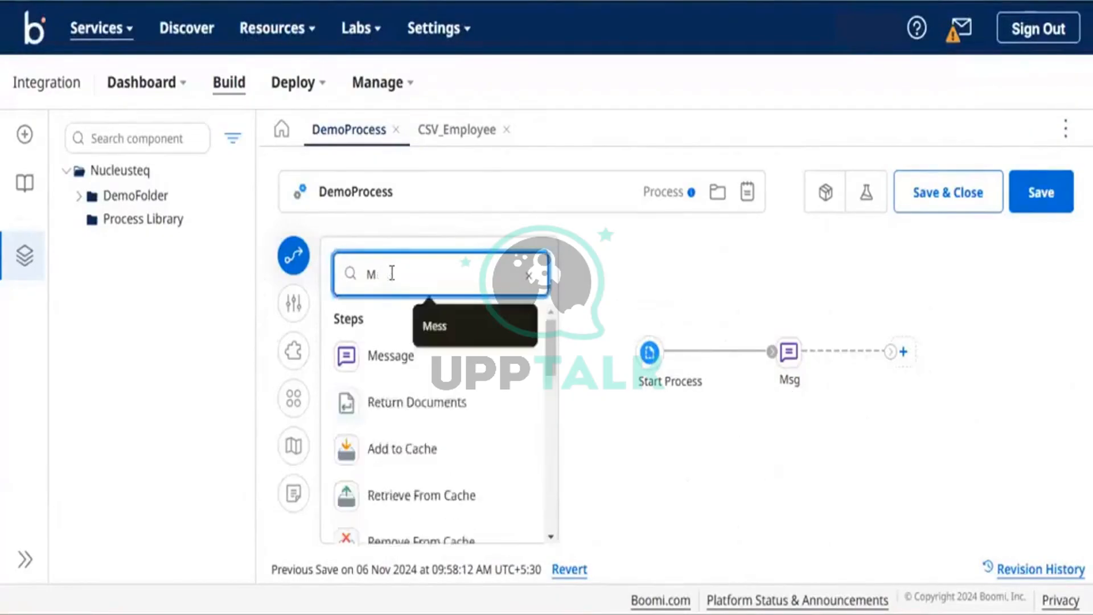
pyautogui.write('Map')
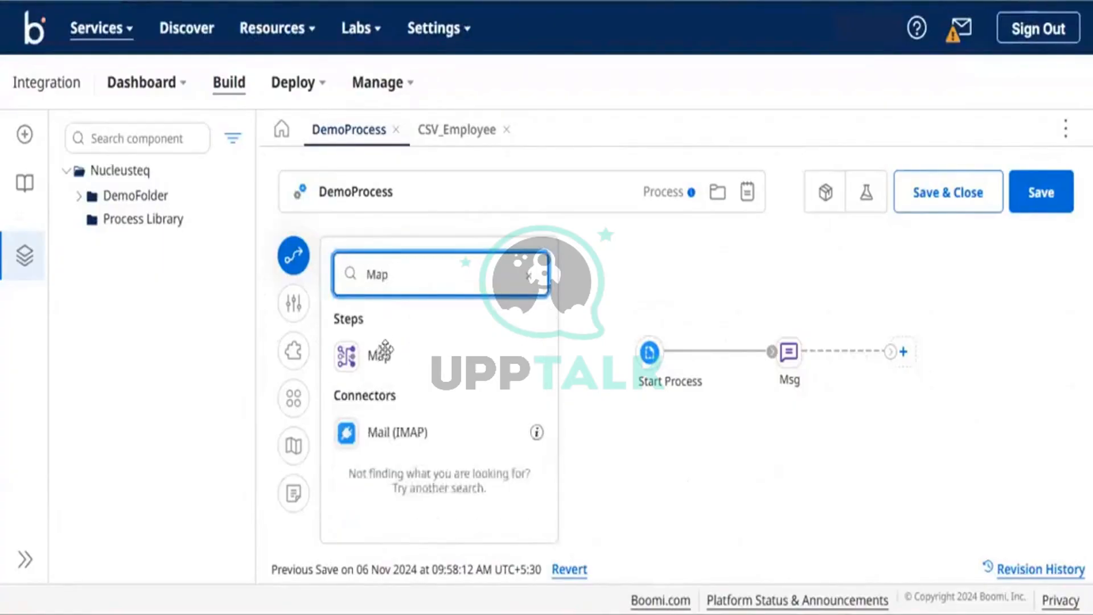
pyautogui.moveTo(378, 354); pyautogui.dragTo(887, 278)
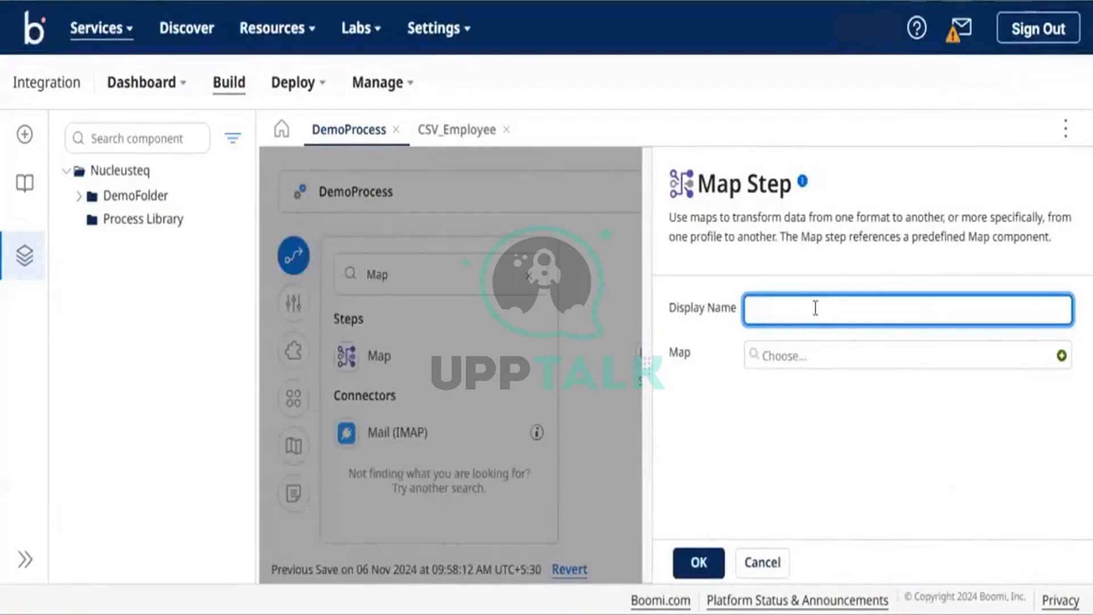
# Set the Map step's display name to CSV_to_XML_conversion.
pyautogui.write('x')
pyautogui.write('SV_to')
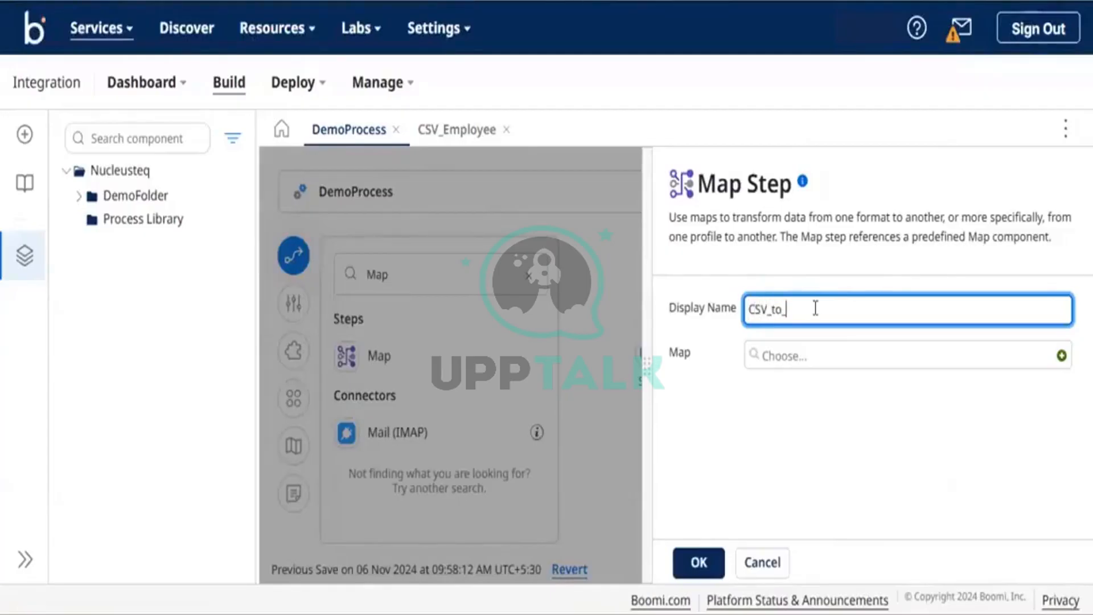
pyautogui.write('_XML_conversion')
pyautogui.click(832, 363)
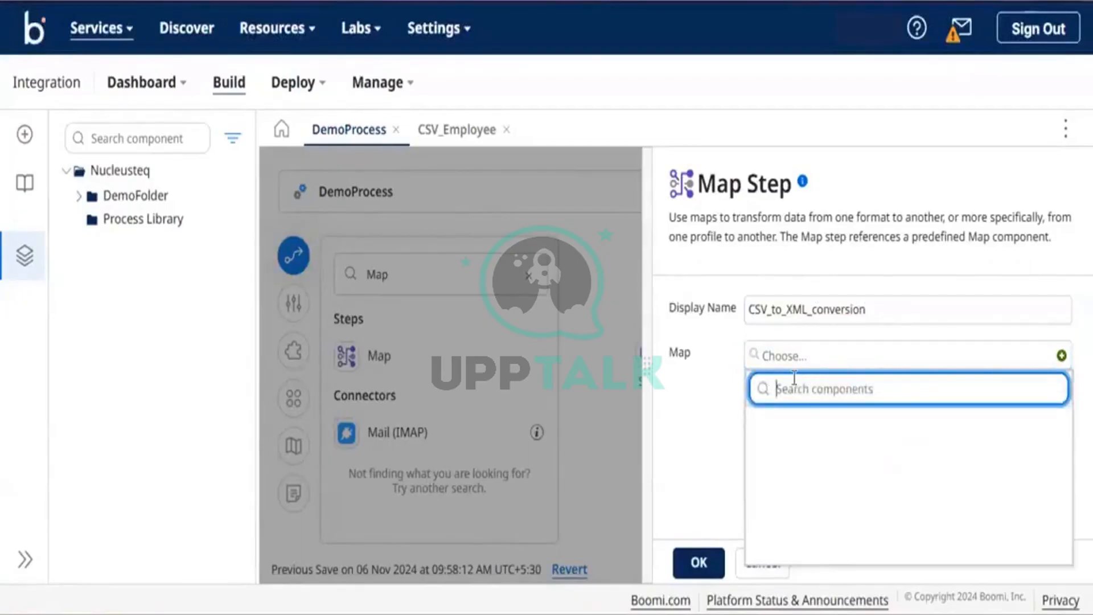
pyautogui.write('X')
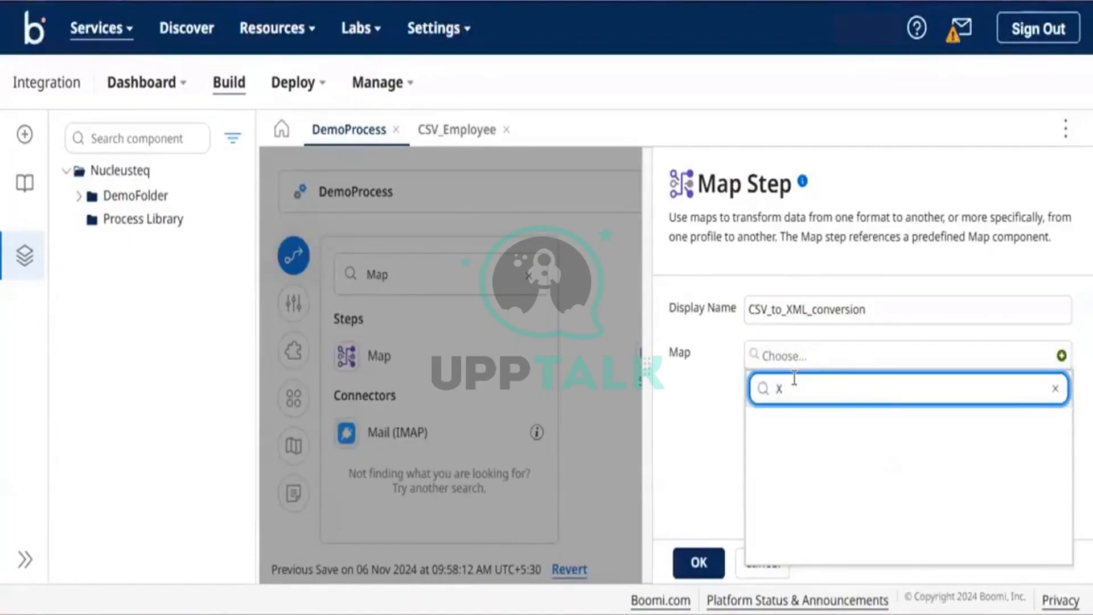
pyautogui.press('BackSpace')
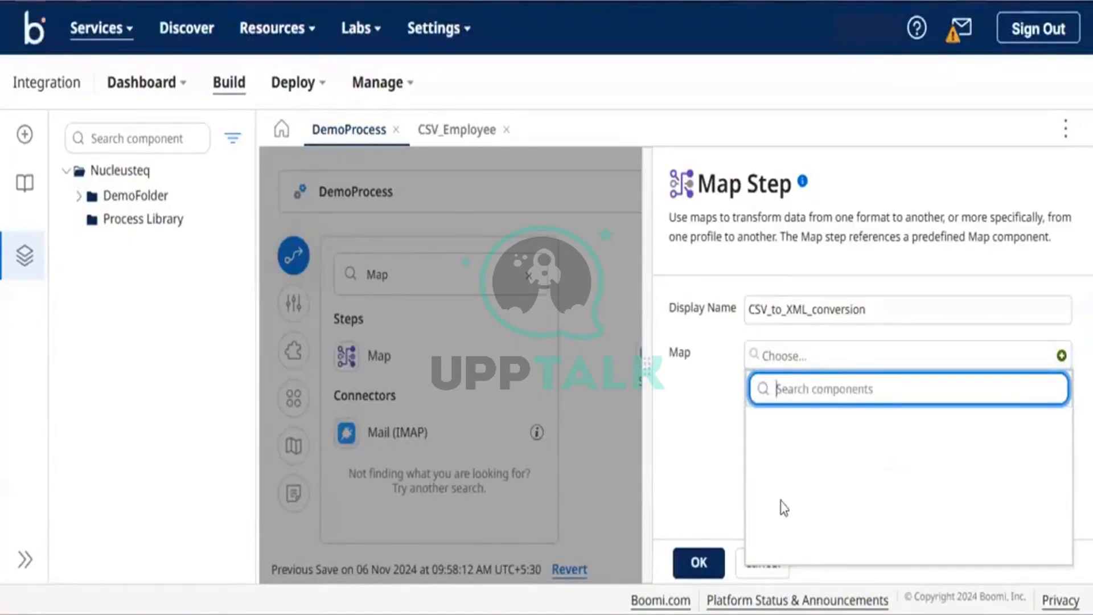
pyautogui.click(708, 436)
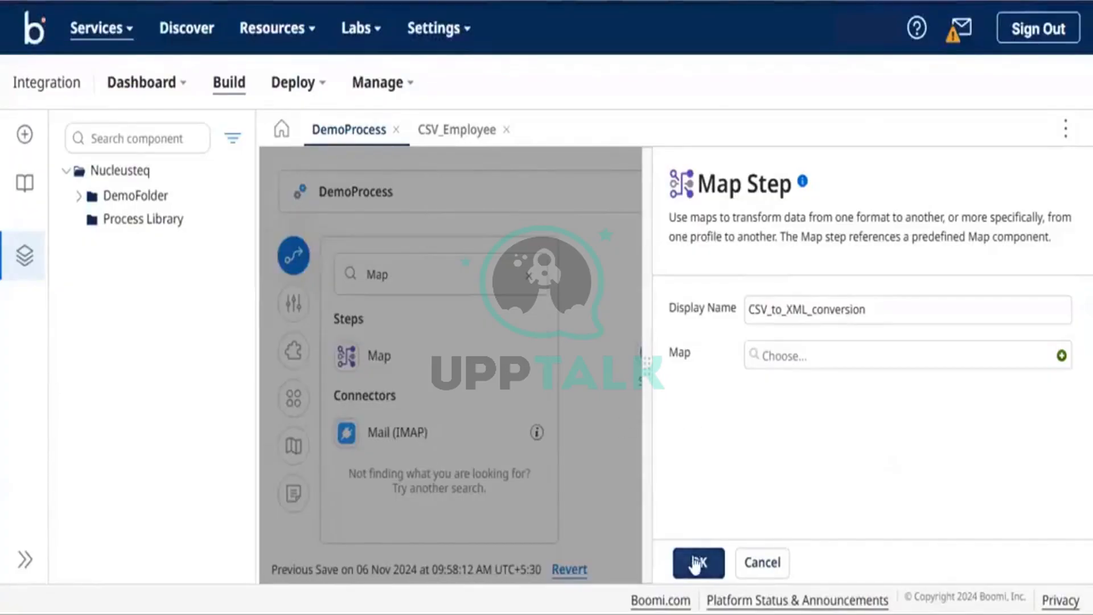
# Create a new map for the Map step and choose the Flat File profile CSV_Employee as its source.
pyautogui.click(1061, 355)
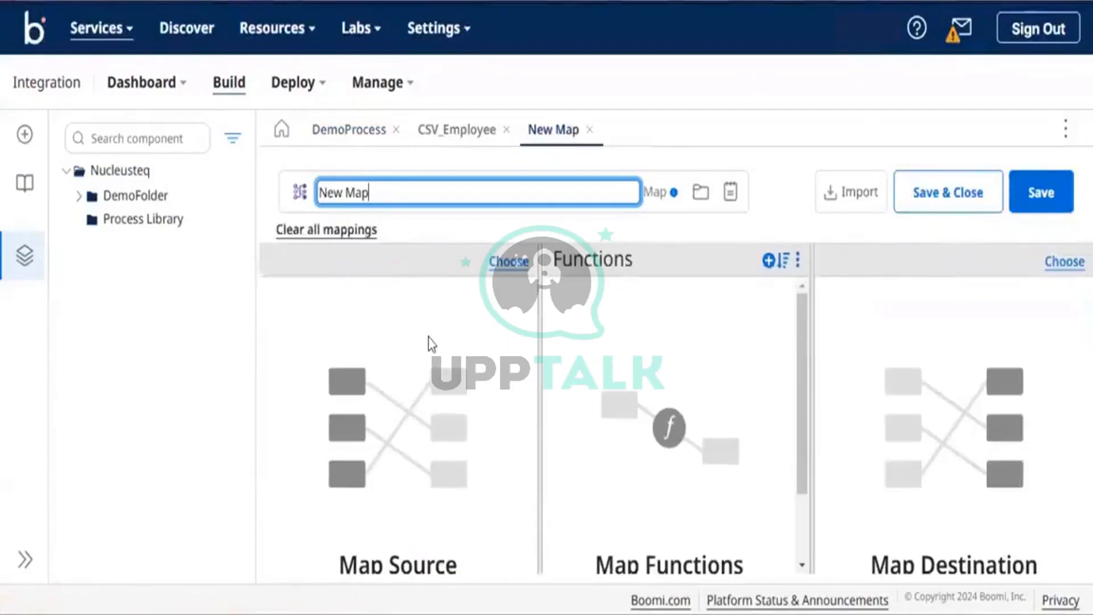
pyautogui.click(333, 287)
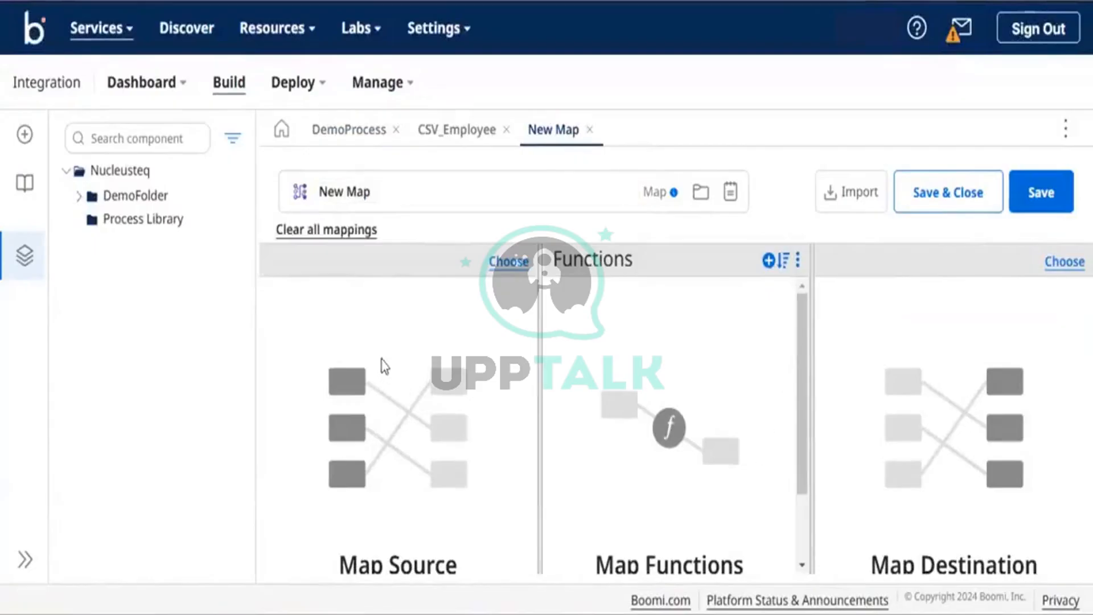
pyautogui.click(504, 262)
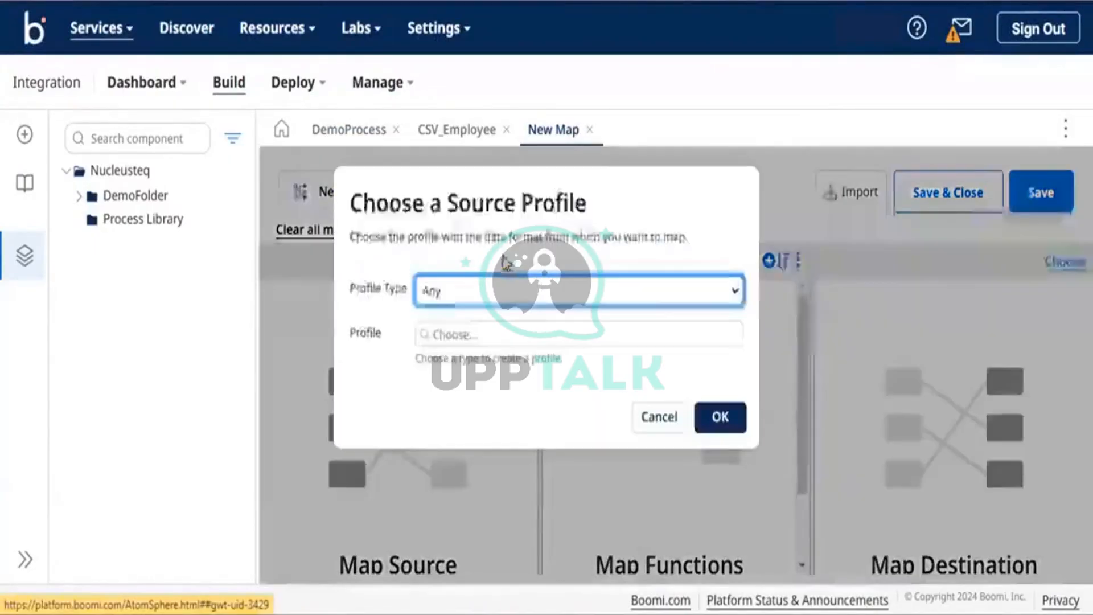
pyautogui.click(481, 291)
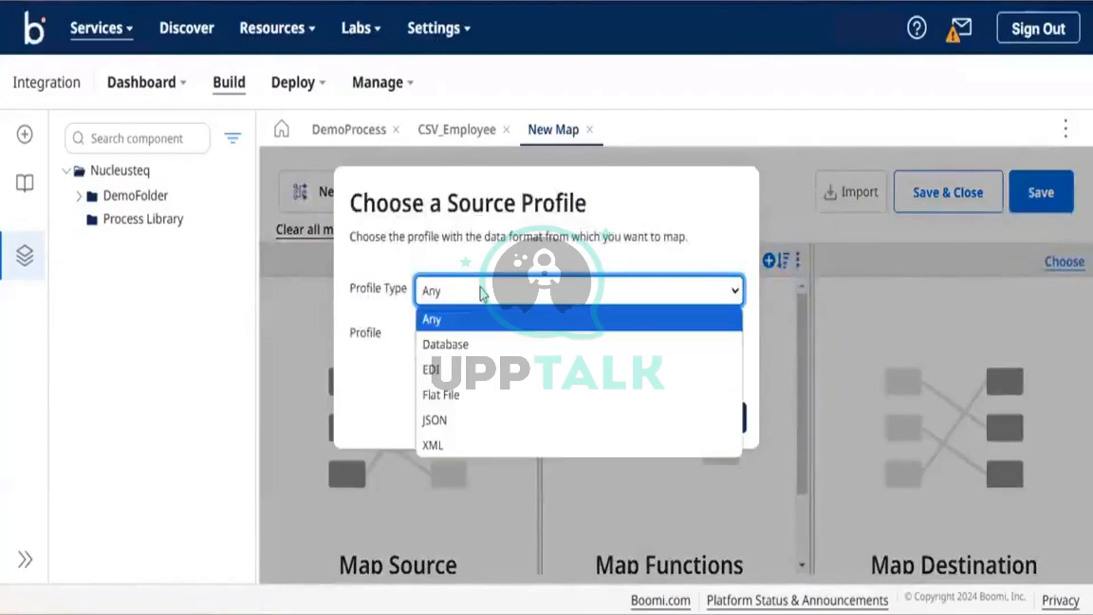
pyautogui.click(456, 394)
pyautogui.click(456, 337)
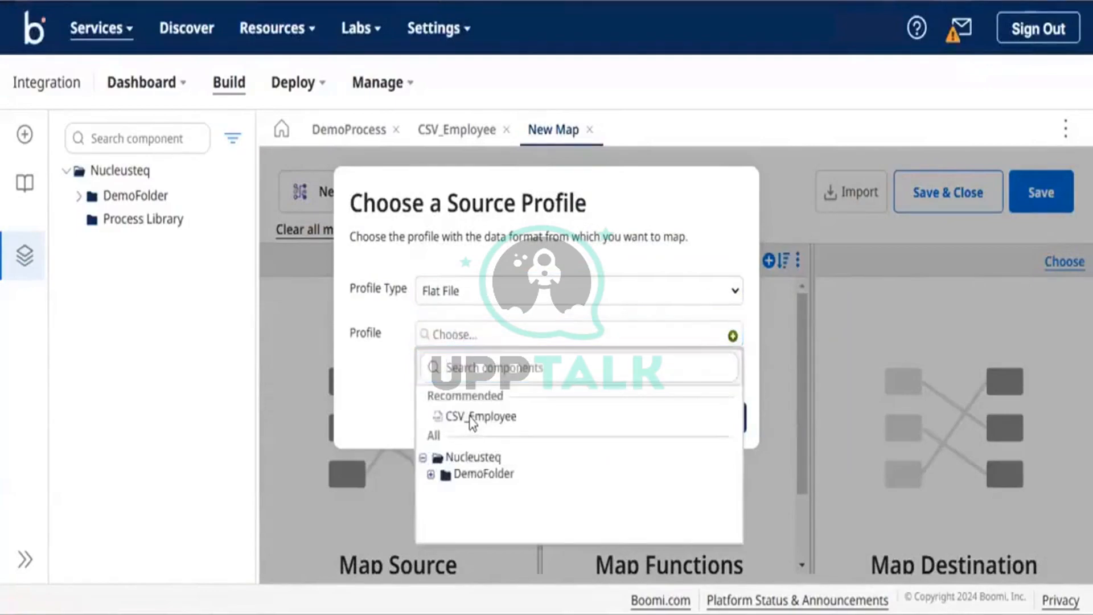
pyautogui.click(471, 418)
pyautogui.click(719, 416)
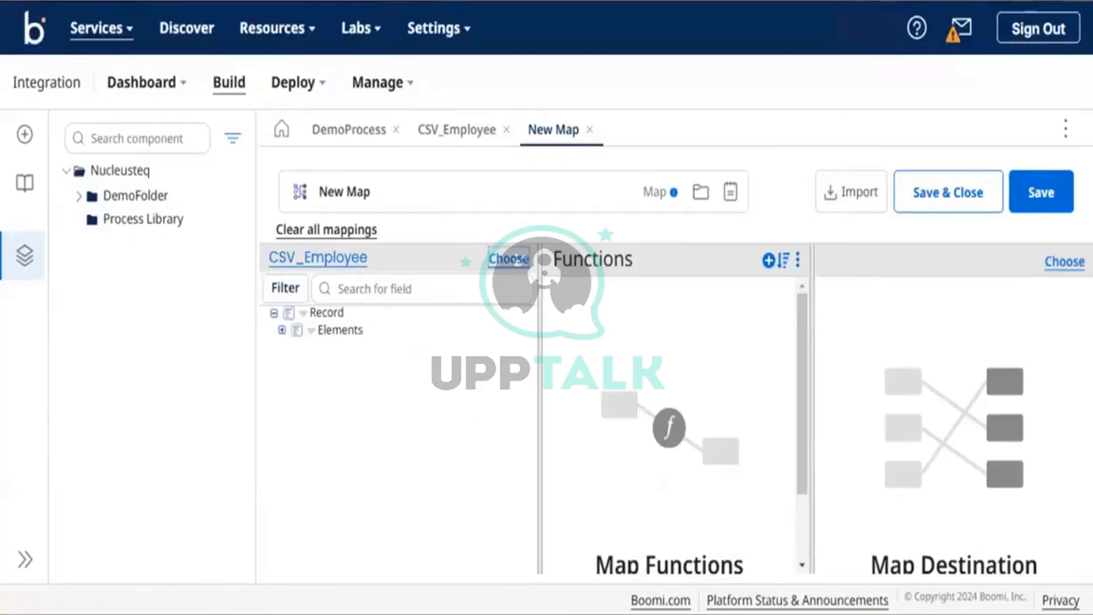
# Create a new XML profile for the map's destination and choose to build the profile manually.
pyautogui.click(1063, 263)
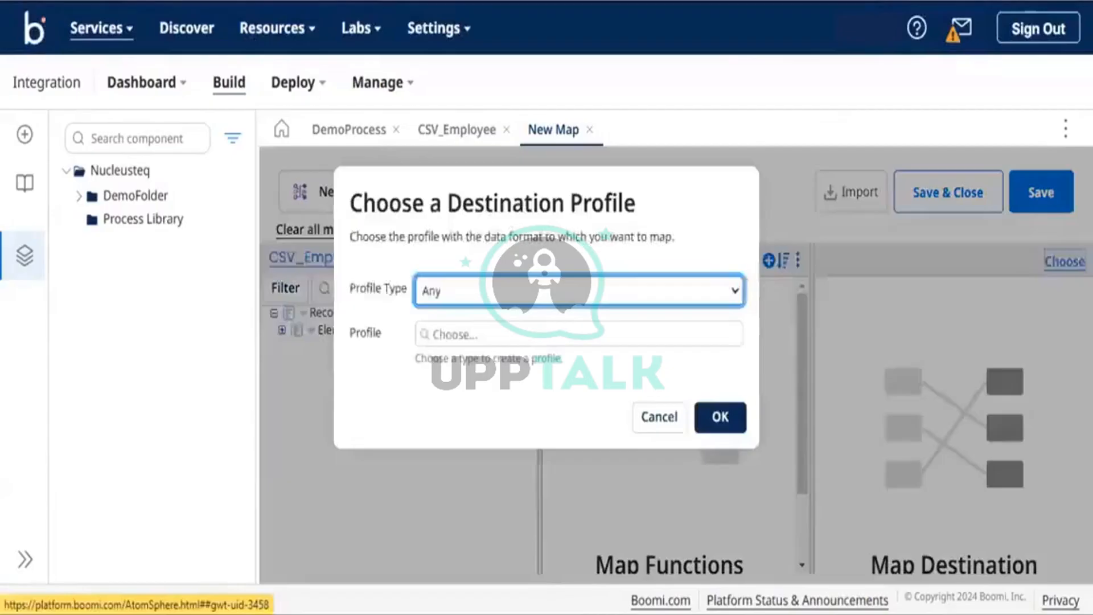
pyautogui.click(726, 294)
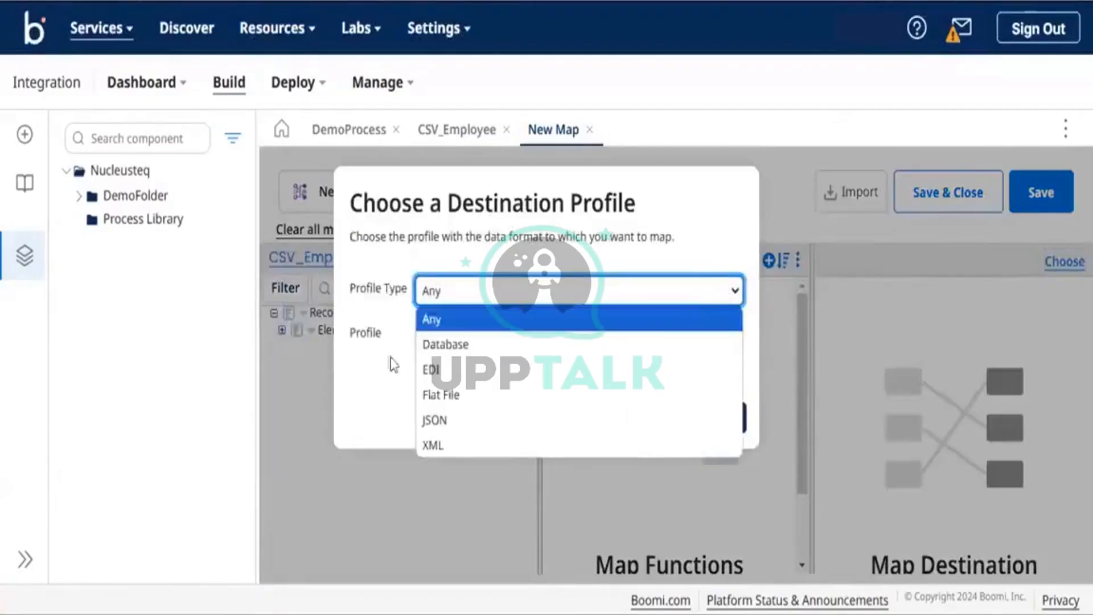
pyautogui.click(463, 444)
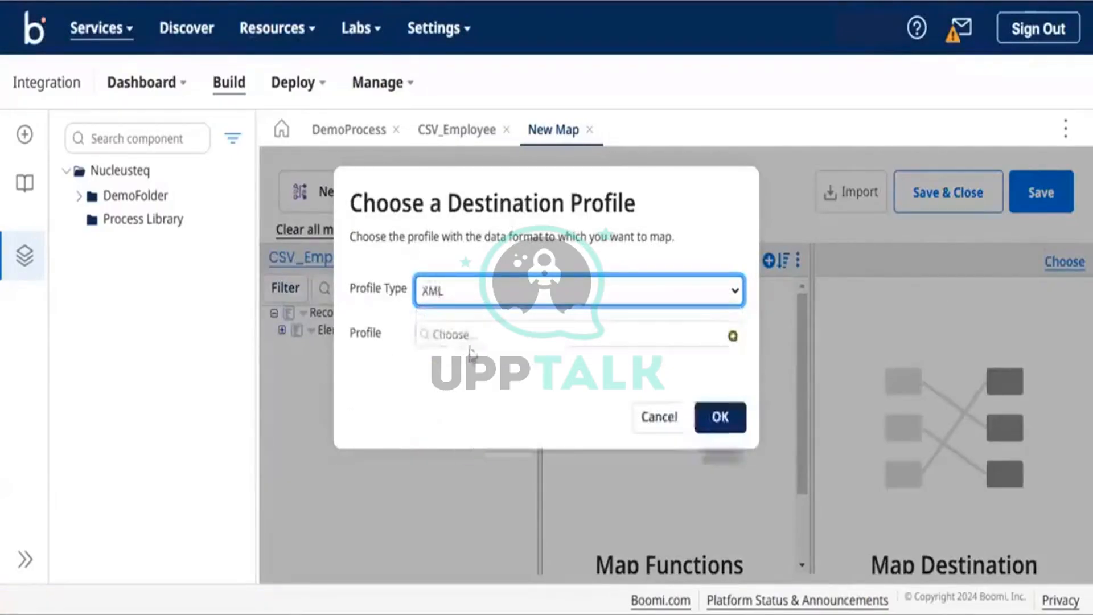
pyautogui.click(733, 337)
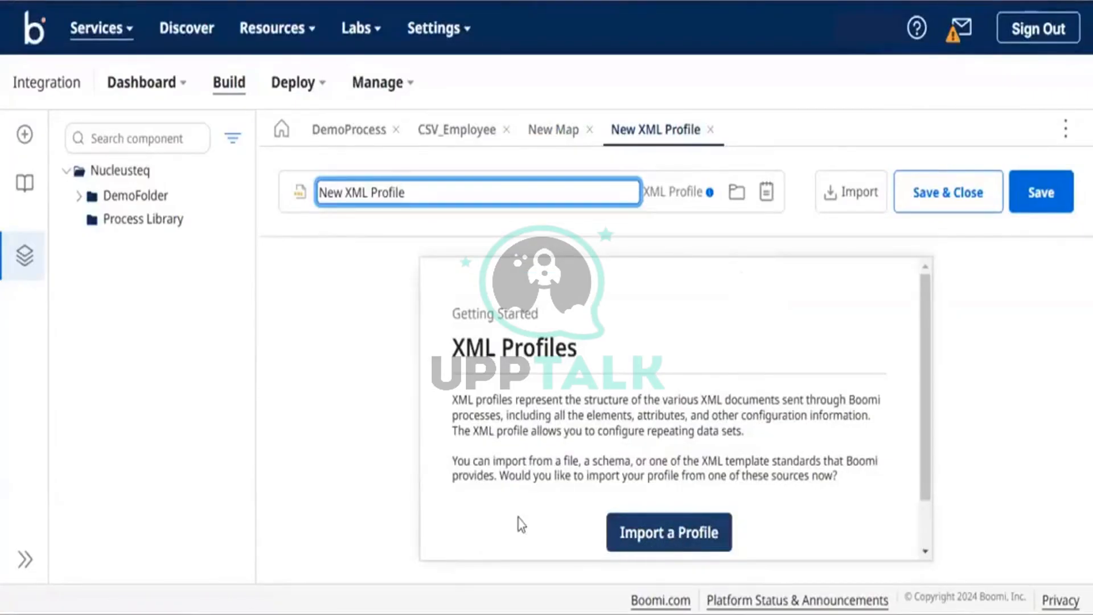
pyautogui.scroll(-1, 519, 524)
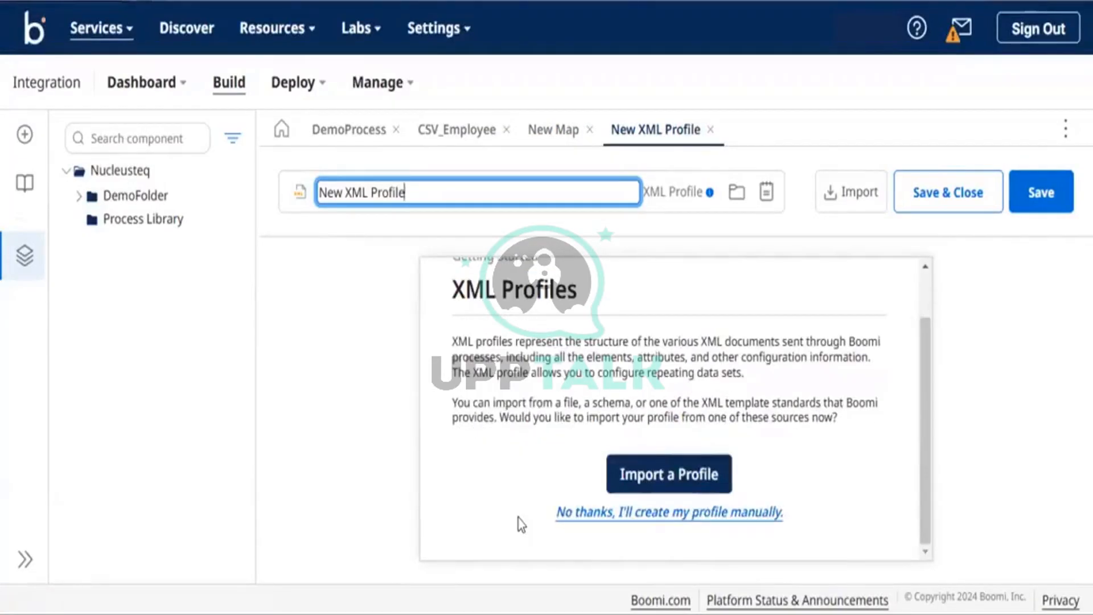
pyautogui.click(667, 514)
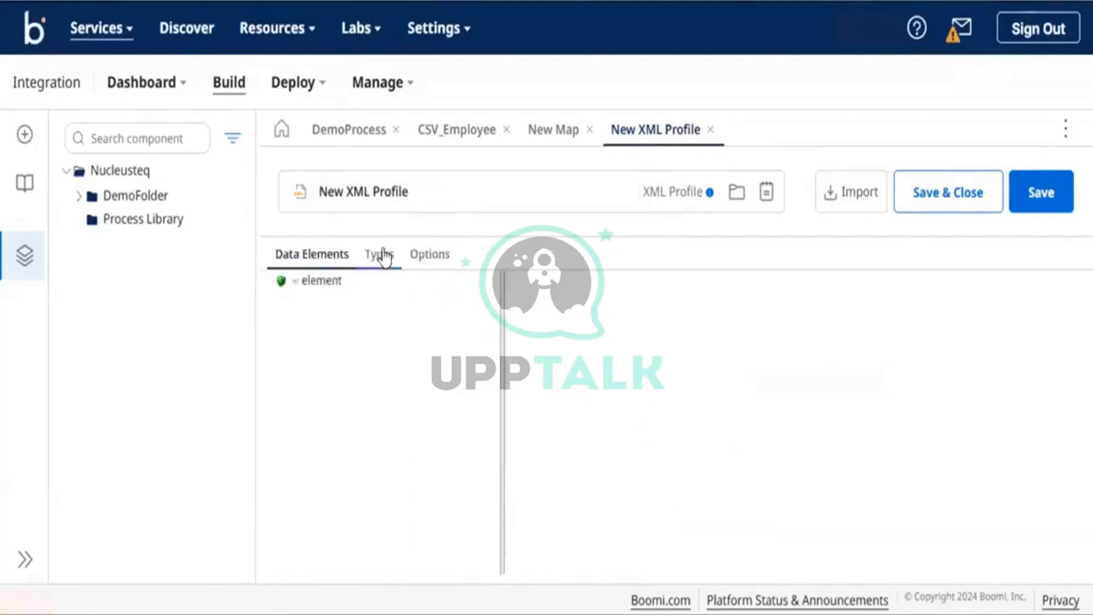
# Rename the XML profile's root element to Employees.
pyautogui.click(311, 282)
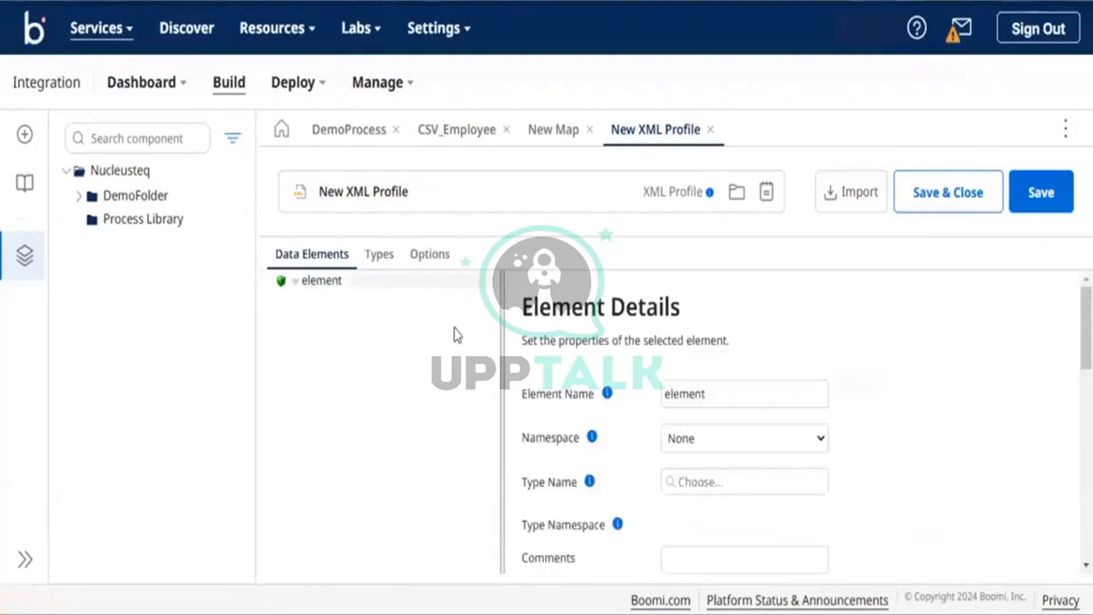
pyautogui.click(694, 391)
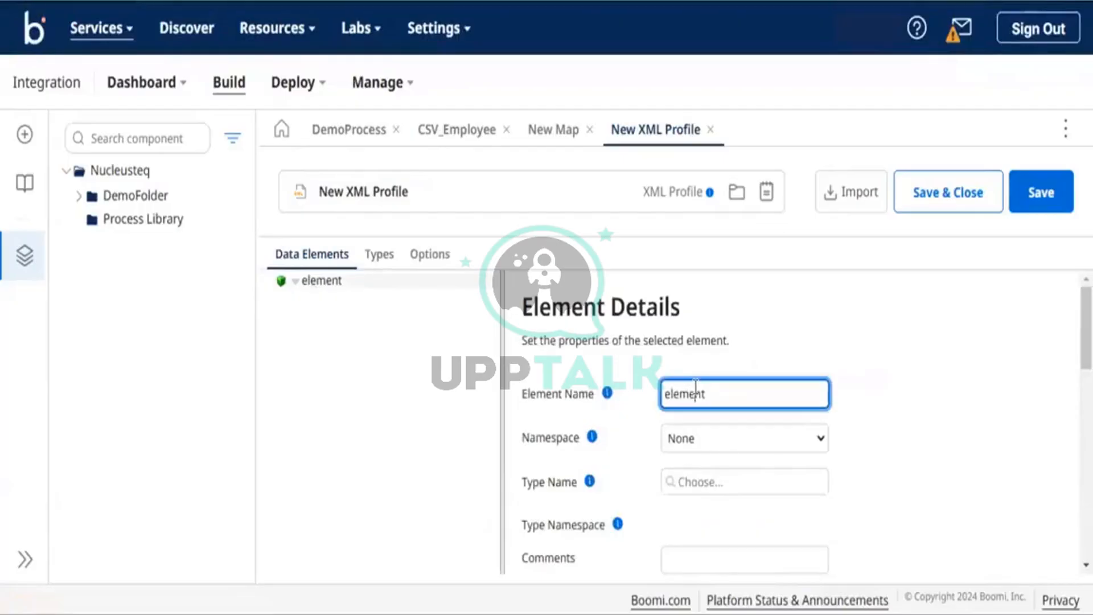
pyautogui.doubleClick(695, 392)
pyautogui.press('BackSpace')
pyautogui.write('E')
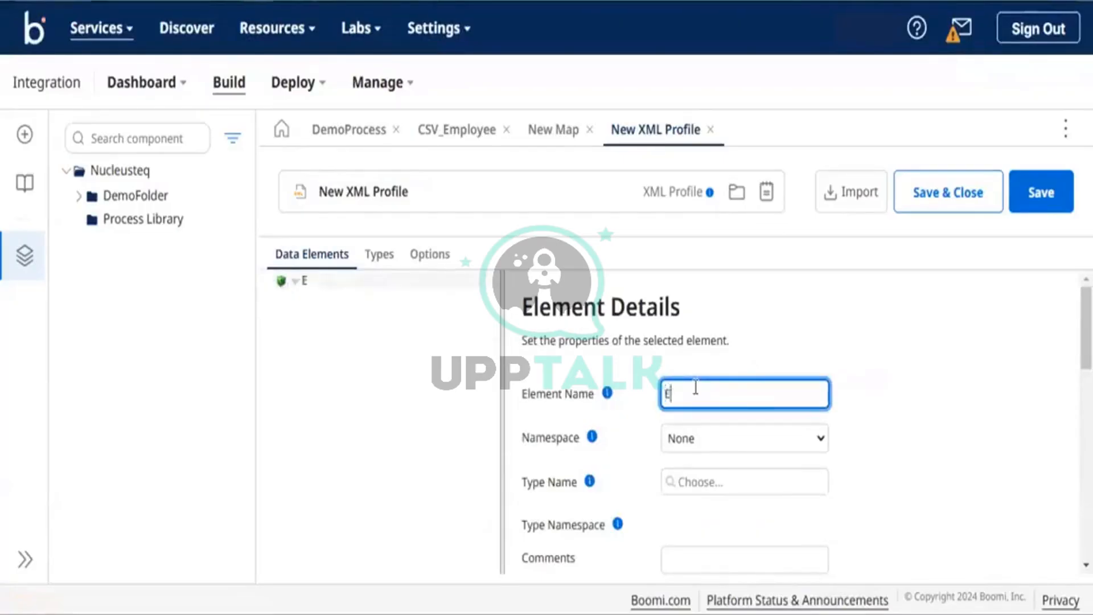
pyautogui.write('mployees')
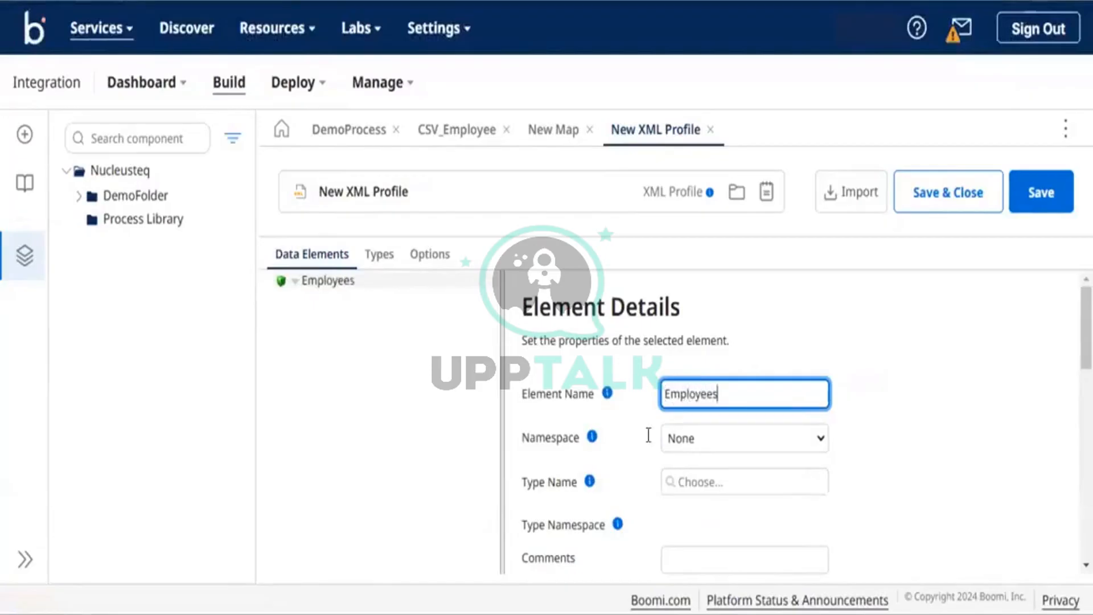
# Review the Employees element's details, including its occurrence, looping and field size options.
pyautogui.scroll(-3, 802, 504)
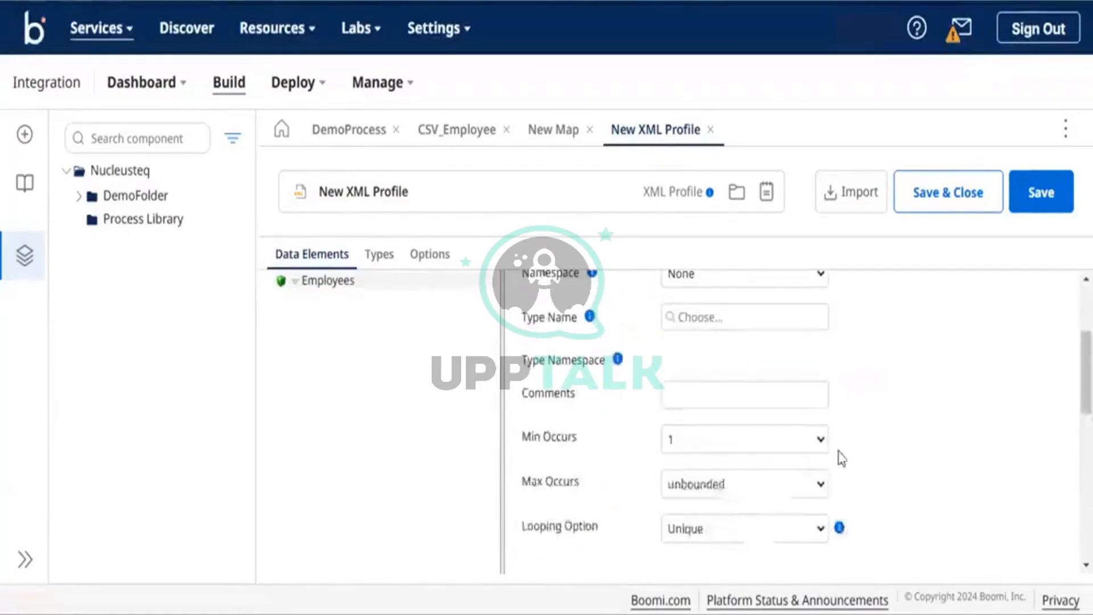
pyautogui.scroll(-2, 848, 456)
pyautogui.scroll(2, 848, 455)
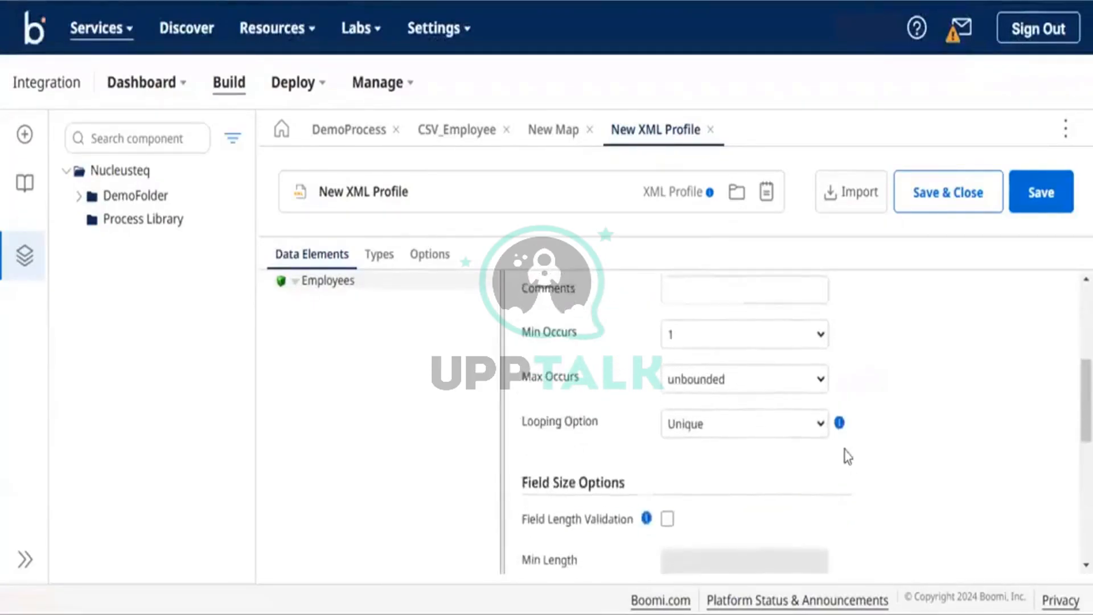
pyautogui.scroll(-1, 848, 456)
pyautogui.scroll(-3, 848, 456)
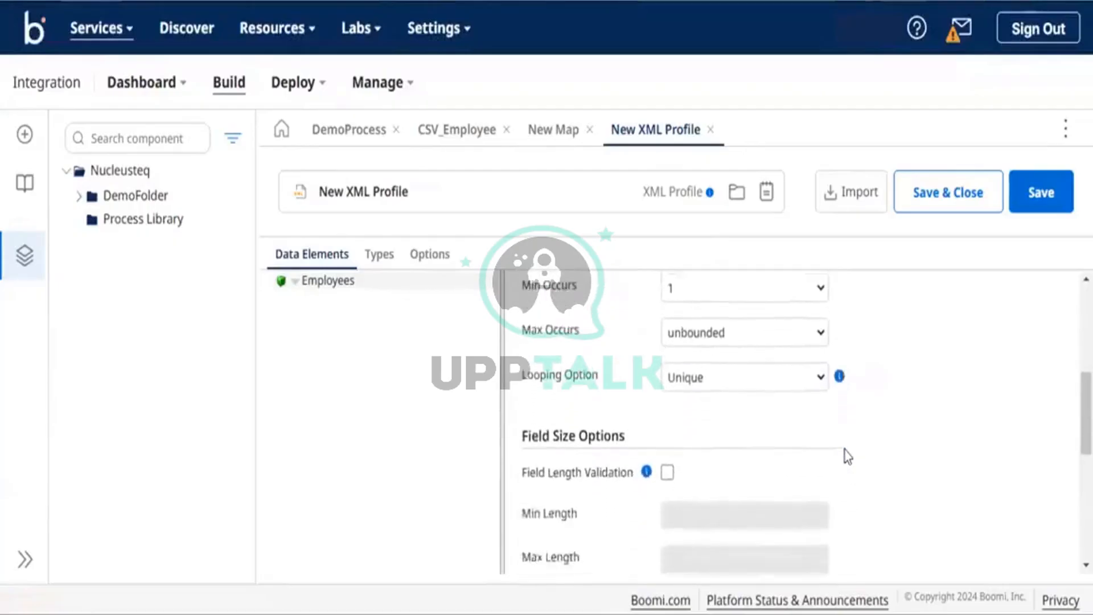
pyautogui.scroll(1, 848, 456)
pyautogui.scroll(5, 846, 456)
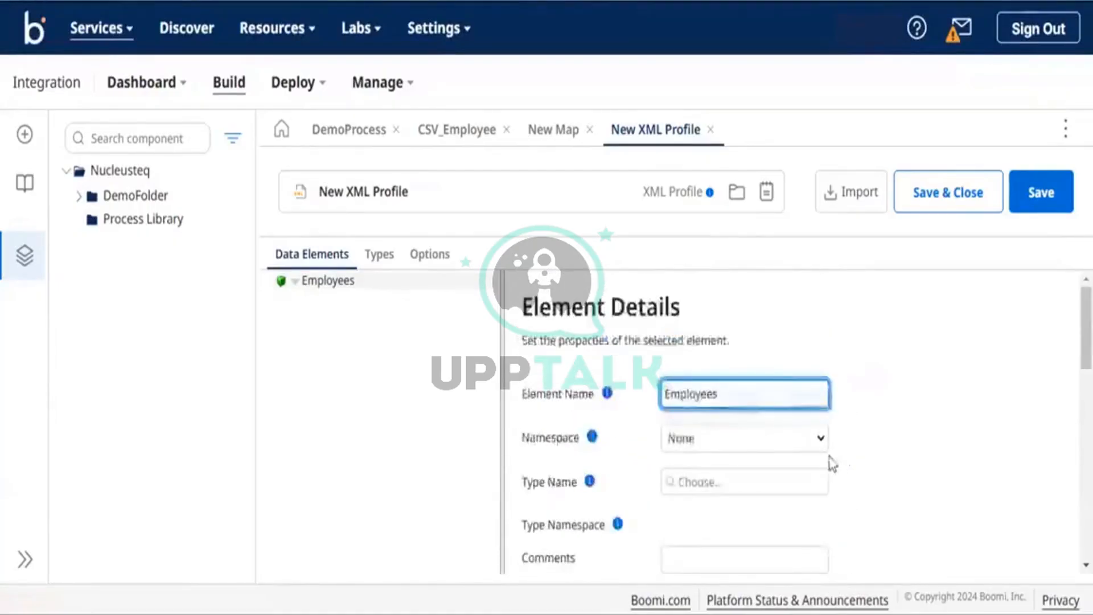
pyautogui.scroll(-8, 854, 413)
pyautogui.scroll(8, 854, 413)
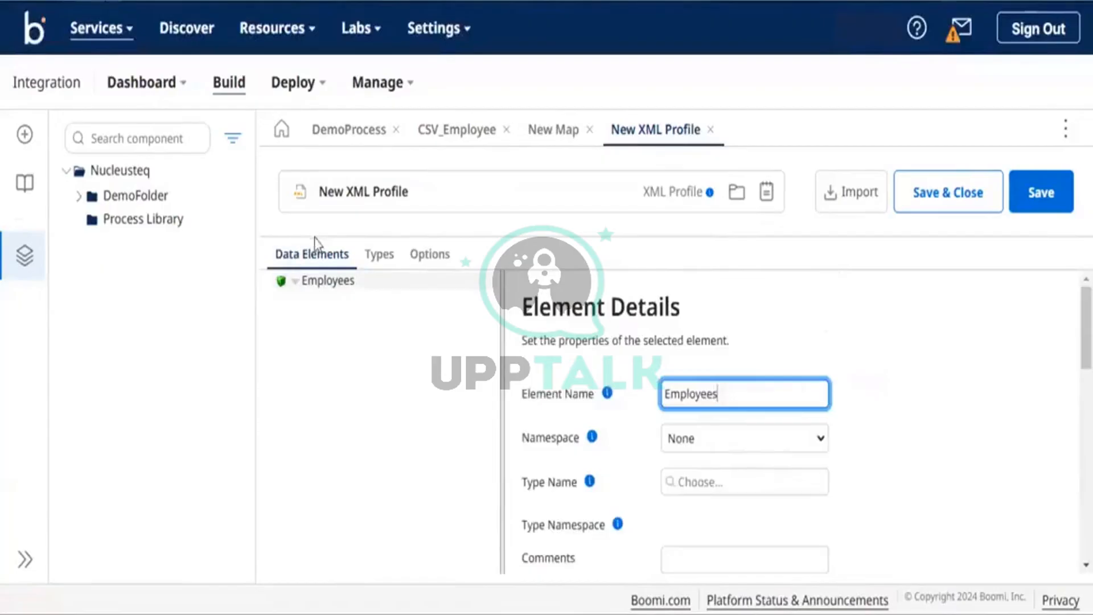
# Add a child element under Employees and name it Employee.
pyautogui.click(294, 284)
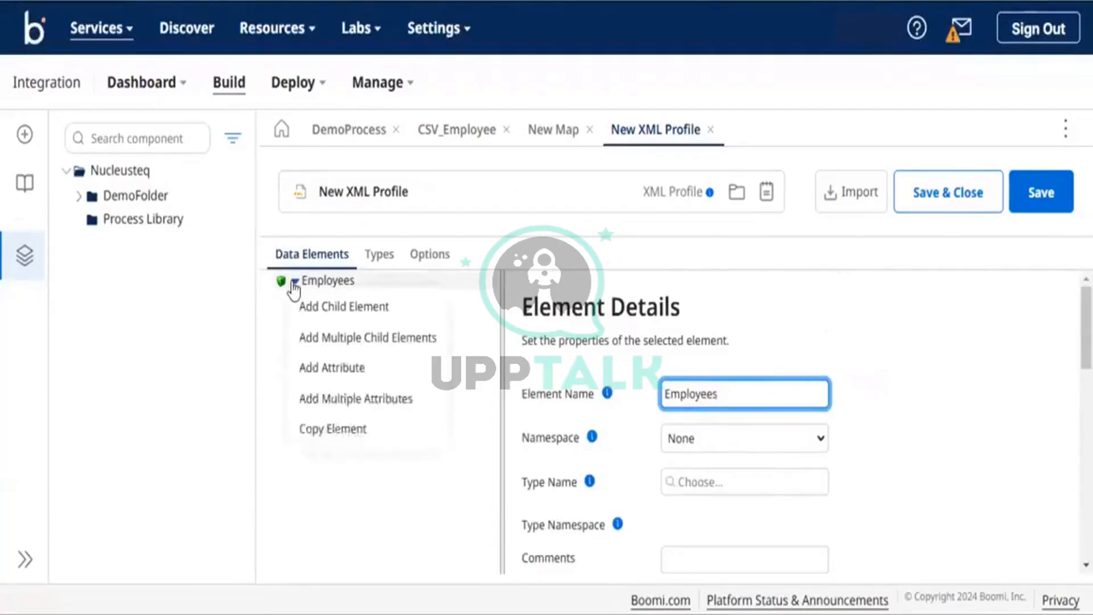
pyautogui.click(377, 311)
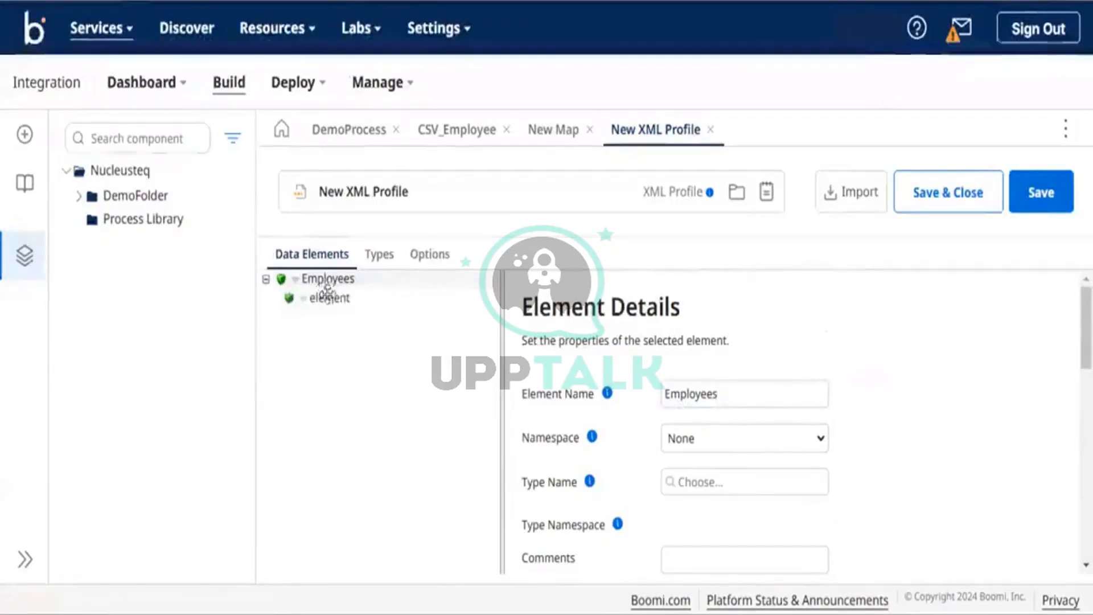
pyautogui.click(326, 296)
pyautogui.click(716, 392)
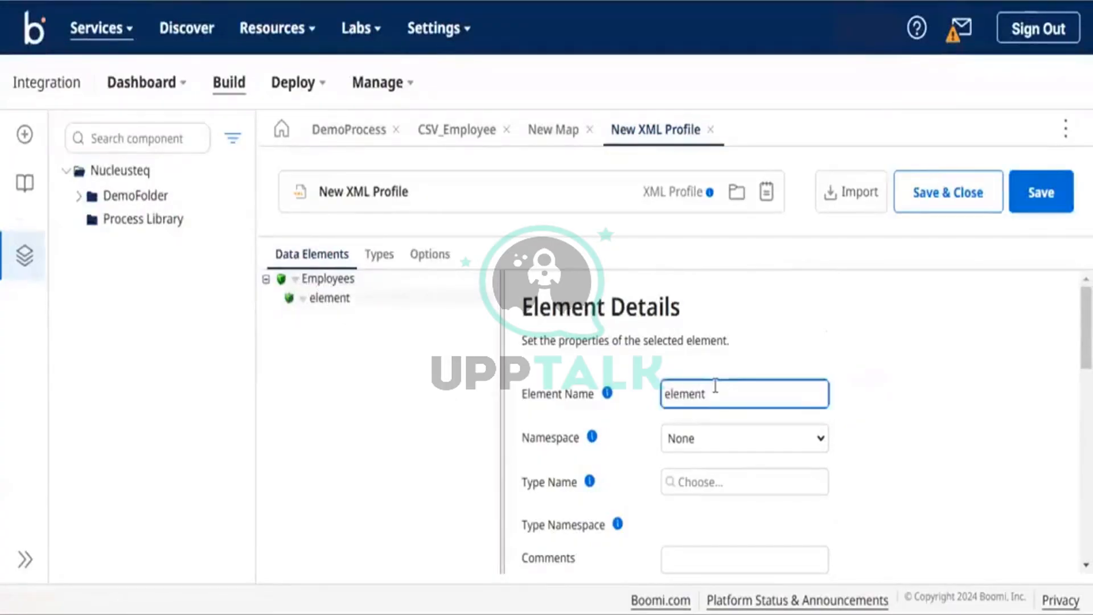
pyautogui.press('BackSpace')
pyautogui.press('BackSpace')
pyautogui.press('BackSpace')
pyautogui.press('BackSpace')
pyautogui.press('BackSpace')
pyautogui.press('BackSpace')
pyautogui.press('BackSpace')
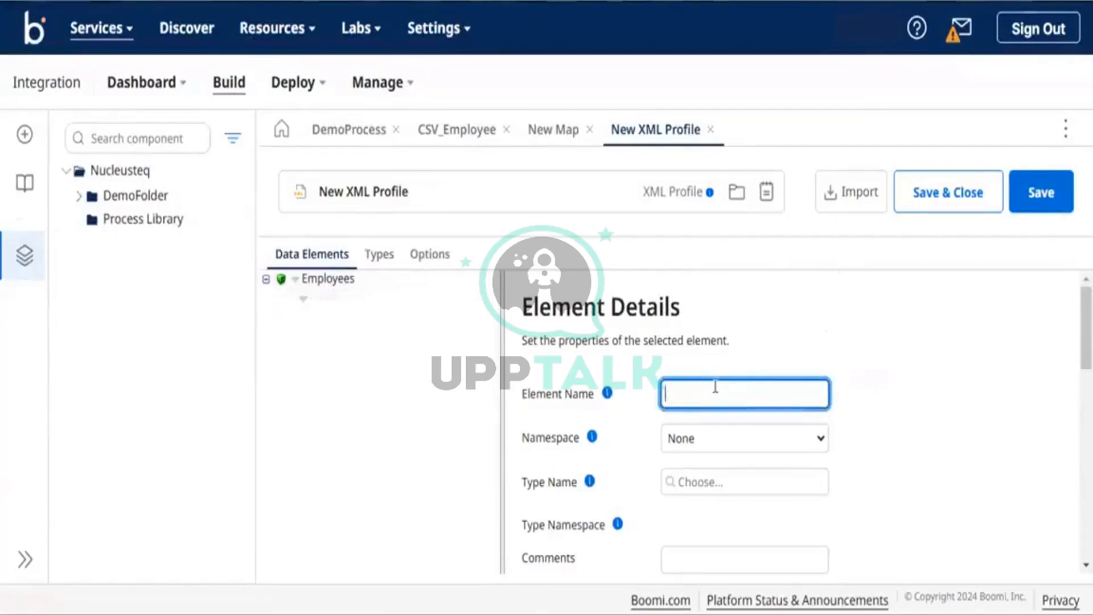
pyautogui.write('Empl')
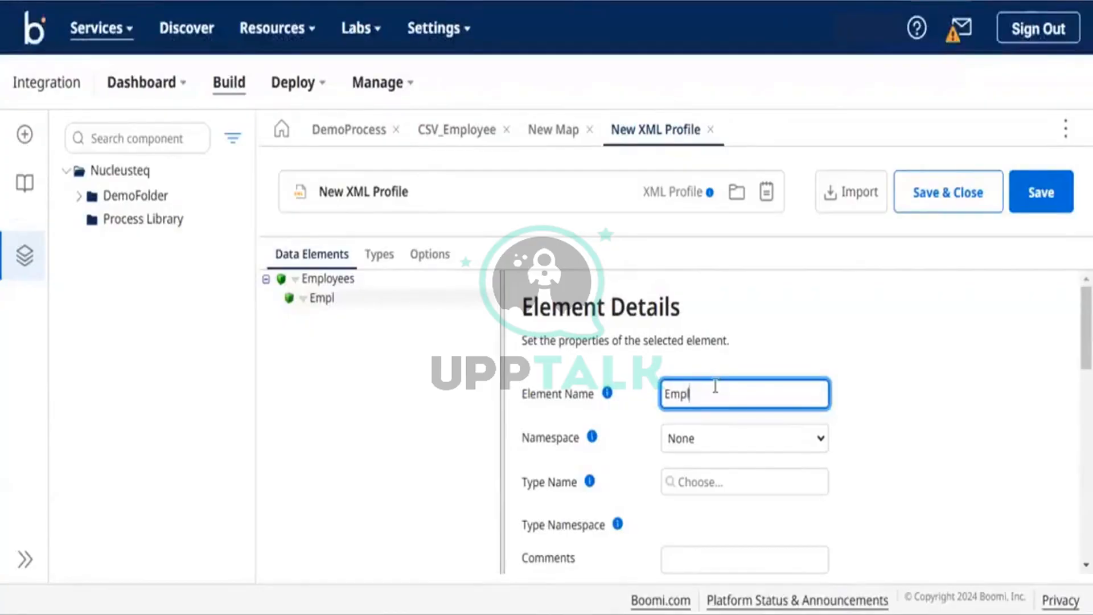
pyautogui.write('oyee')
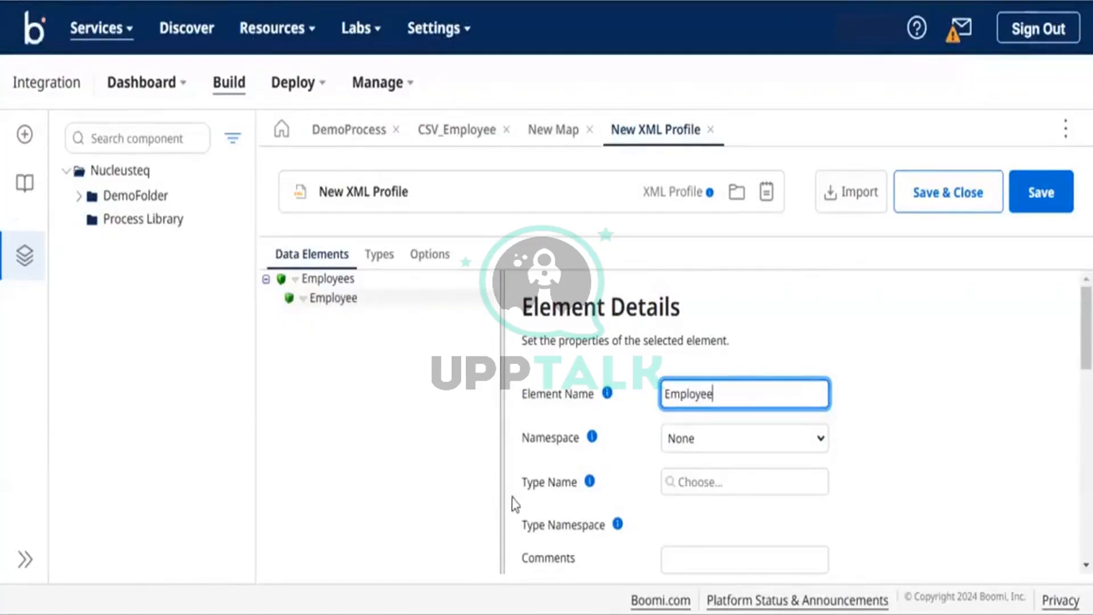
# Add 5 child elements at once under the Employee element.
pyautogui.click(305, 300)
pyautogui.click(345, 365)
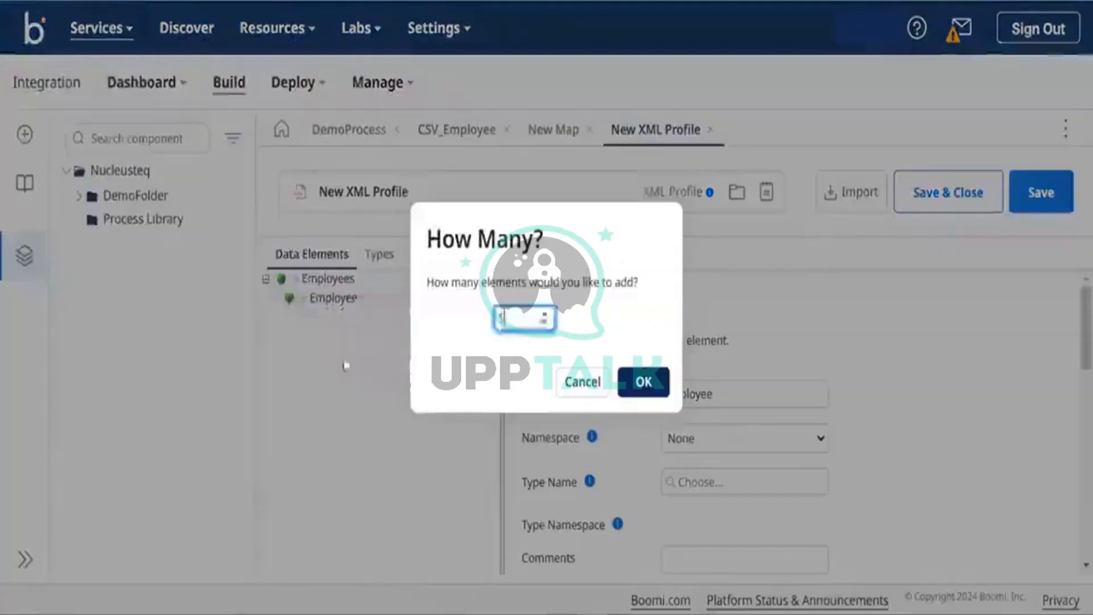
pyautogui.write('5')
pyautogui.click(639, 381)
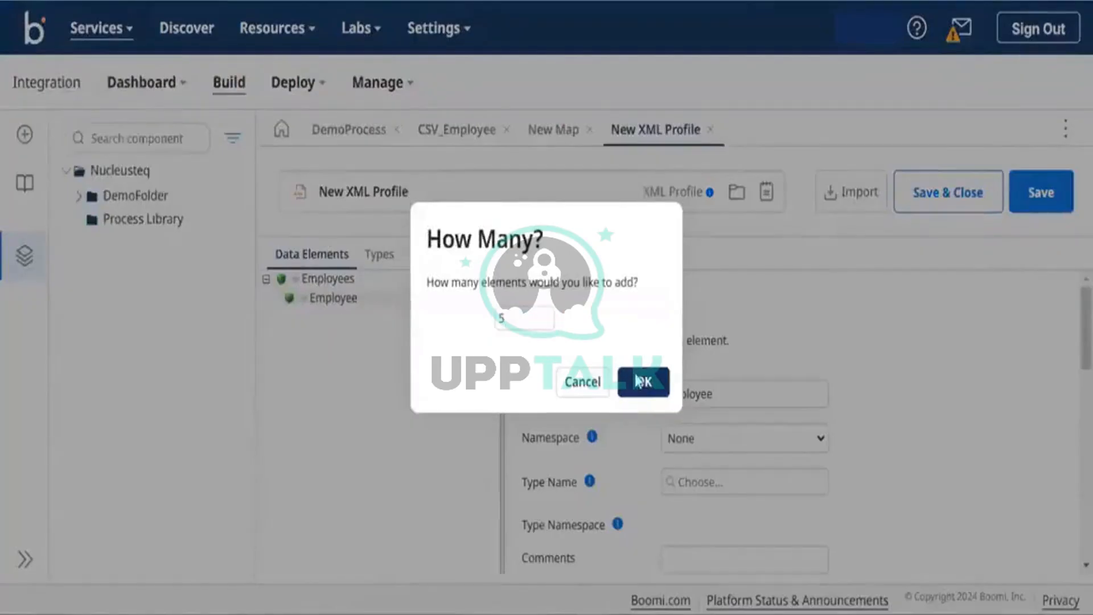
pyautogui.click(715, 396)
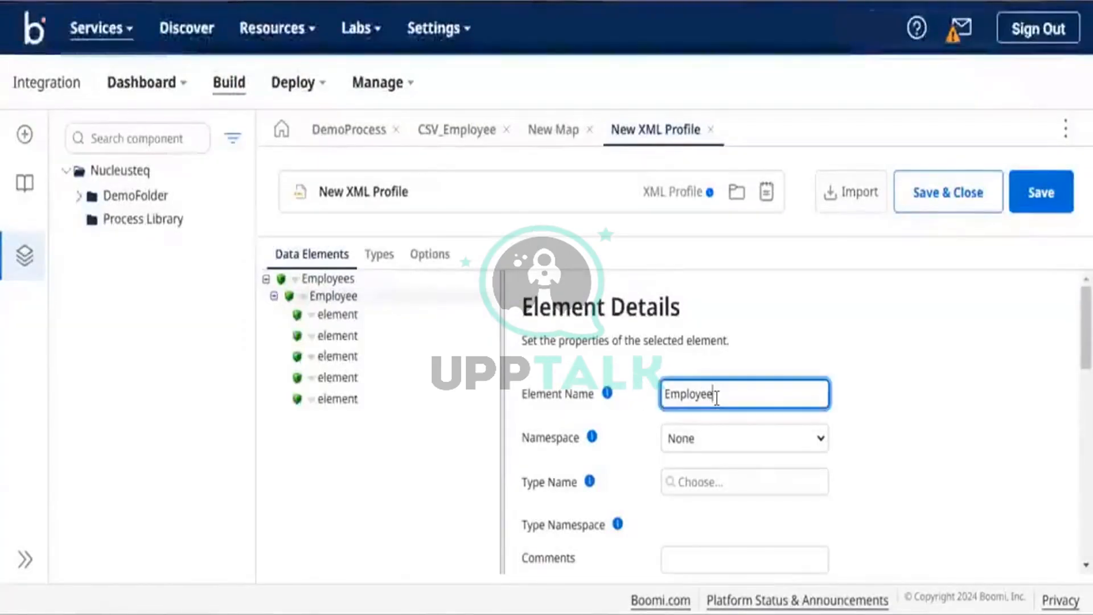
# Rename the first child element of Employee to EmployeeId and check its occurrence settings.
pyautogui.click(332, 313)
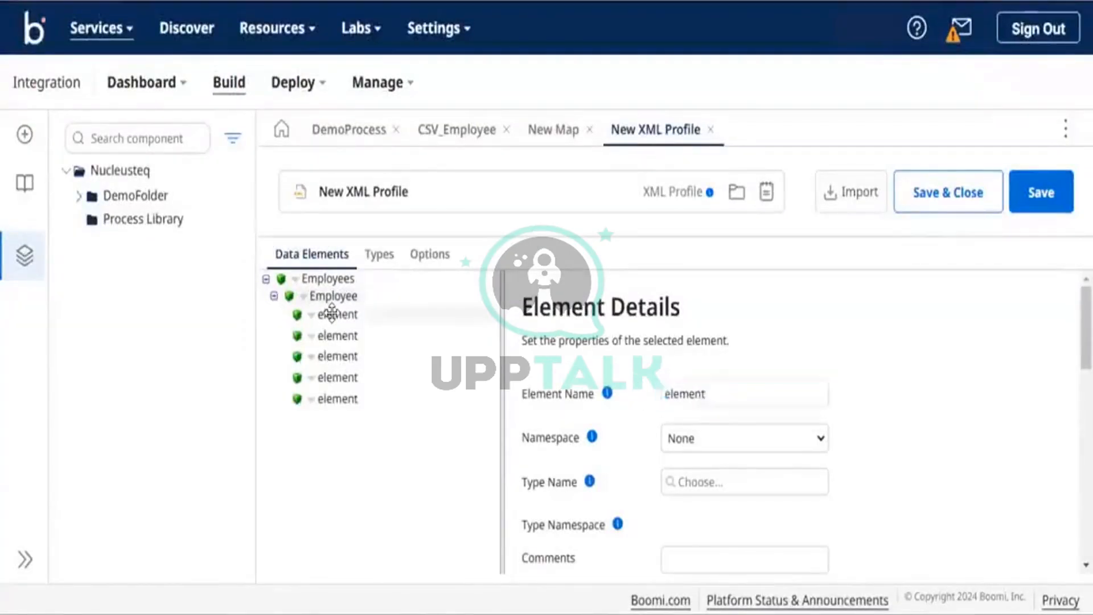
pyautogui.click(692, 402)
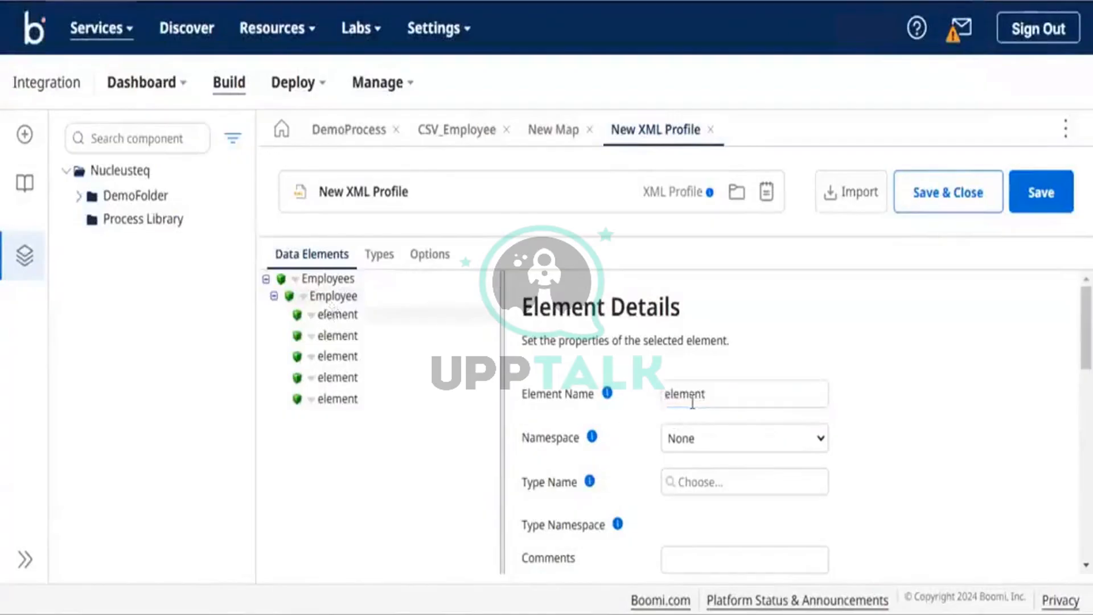
pyautogui.doubleClick(692, 402)
pyautogui.write('Emp')
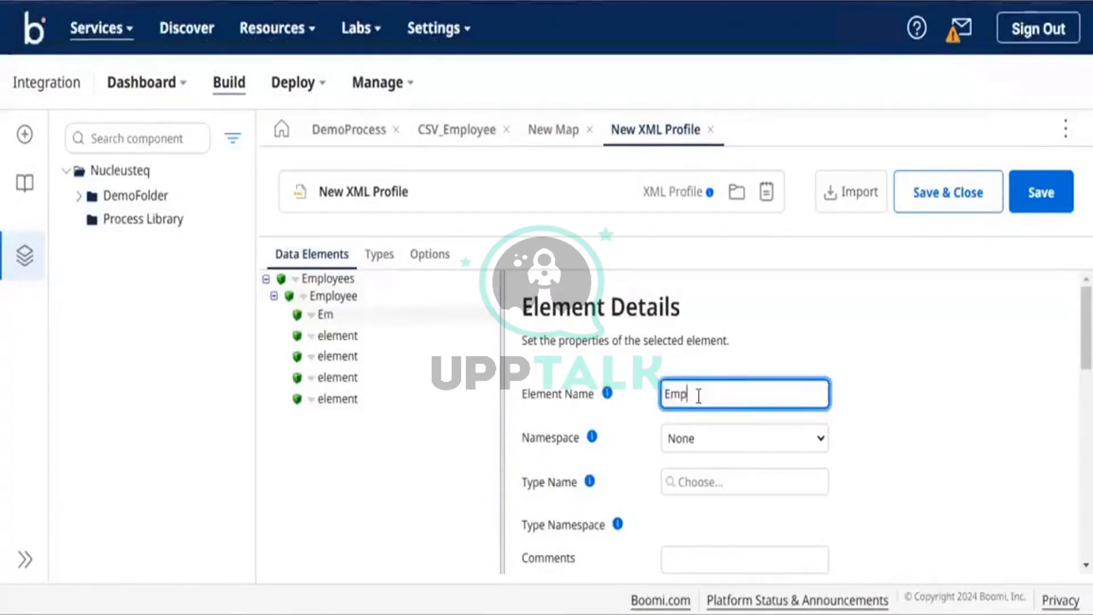
pyautogui.write('loyeeId')
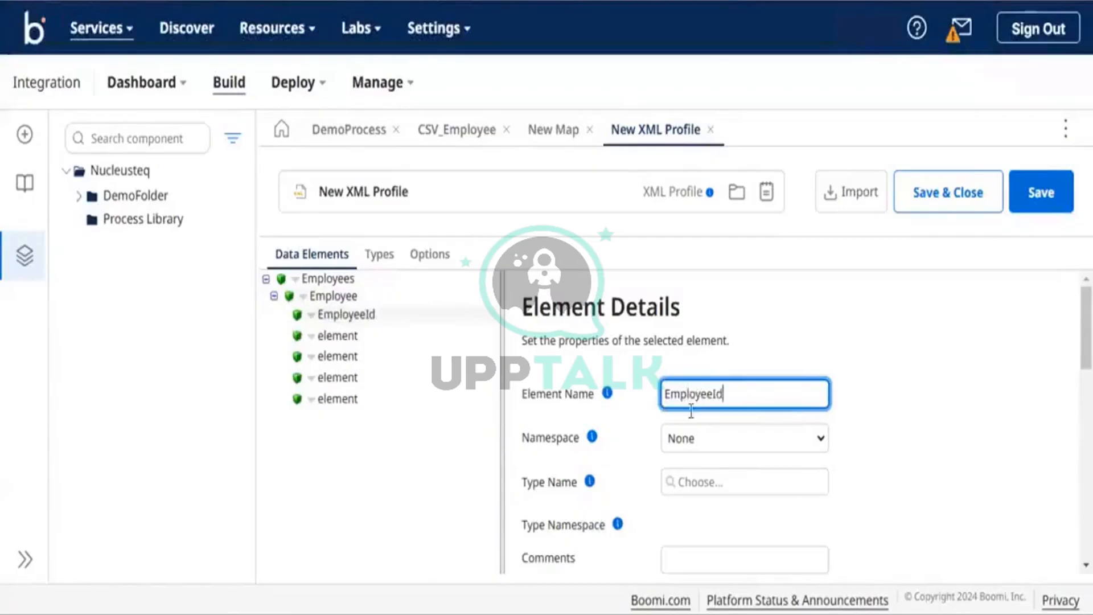
pyautogui.scroll(-3, 770, 512)
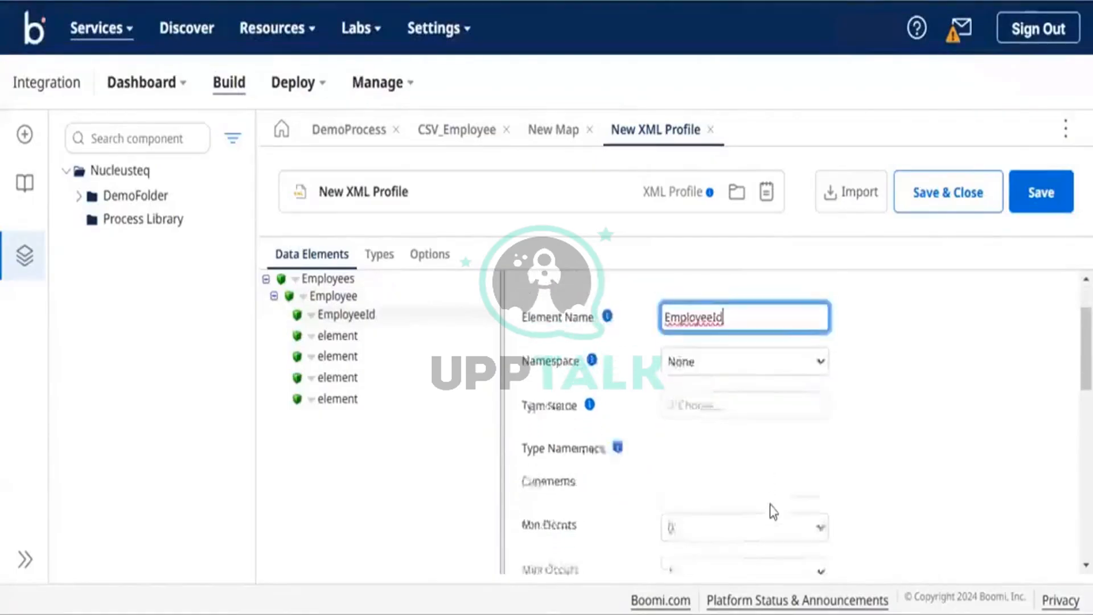
pyautogui.scroll(-5, 771, 510)
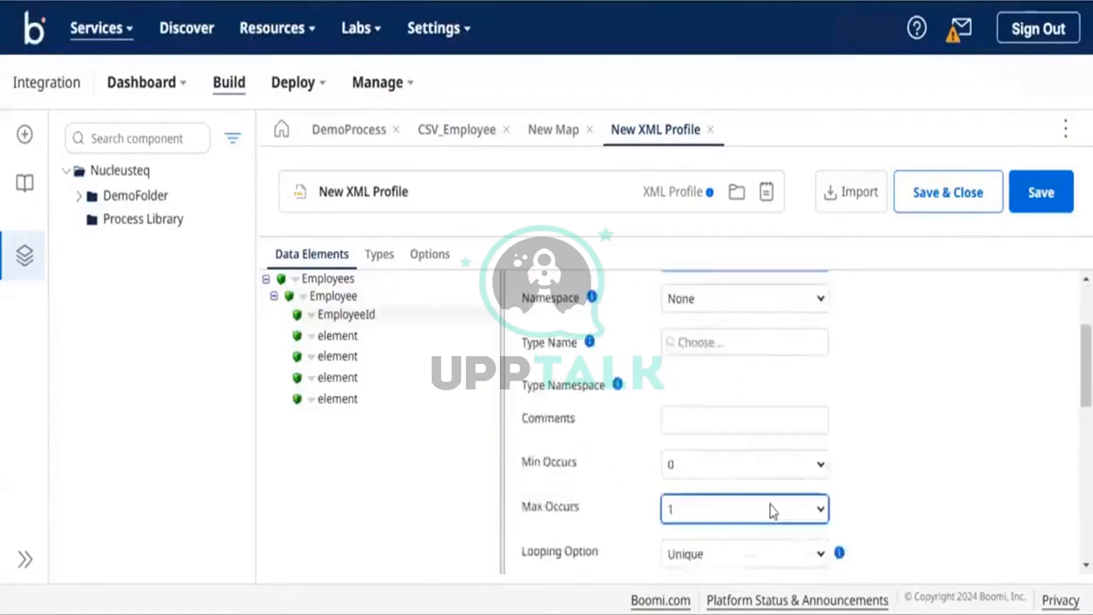
# Rename the second child element of Employee to Name.
pyautogui.click(338, 335)
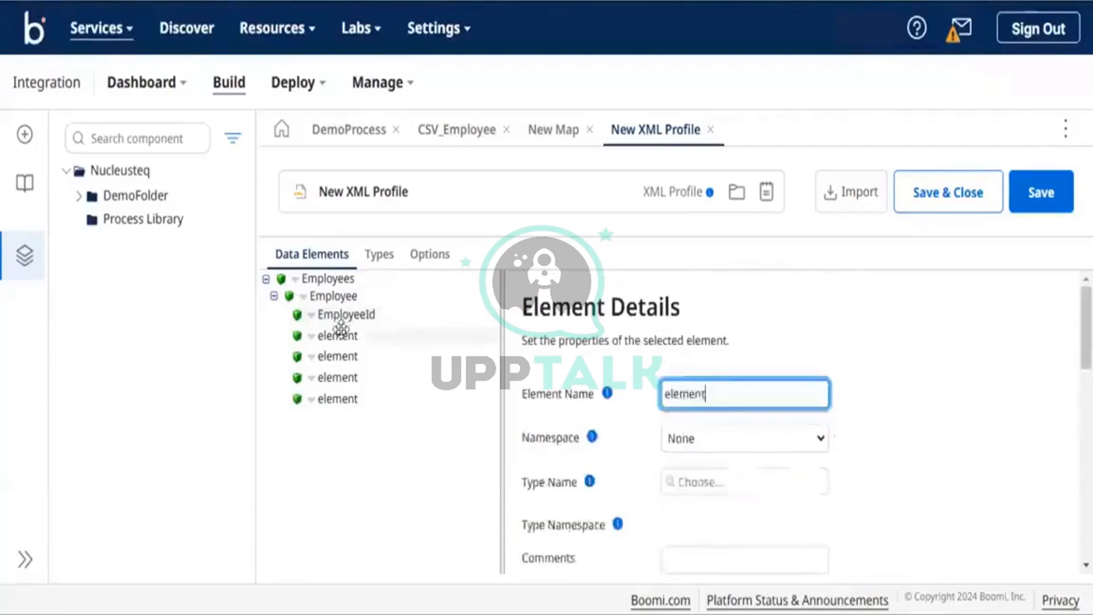
pyautogui.click(716, 387)
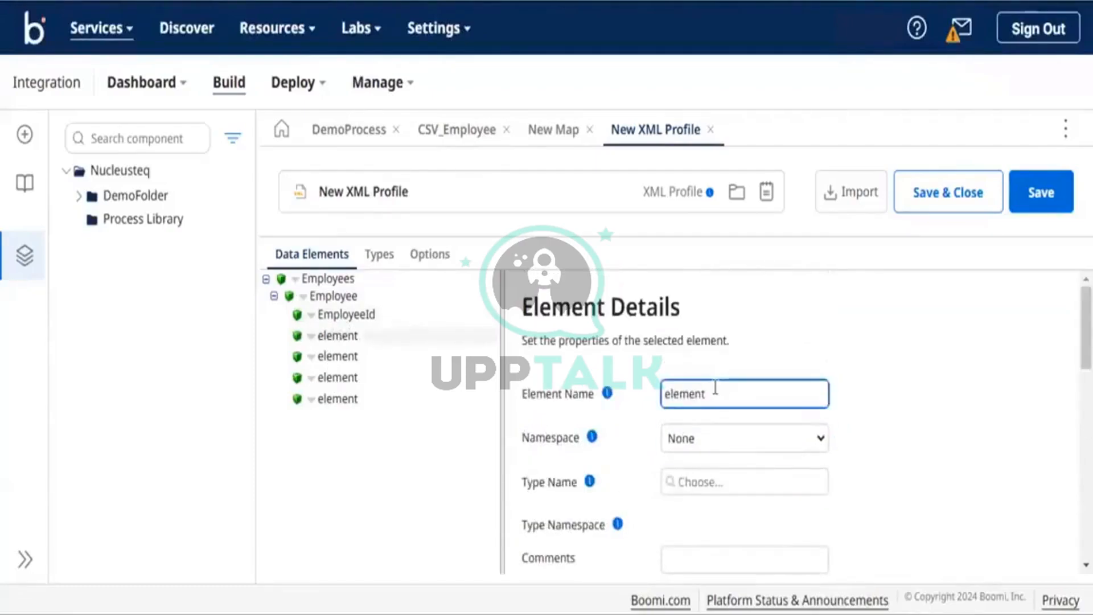
pyautogui.doubleClick(716, 387)
pyautogui.press('BackSpace')
pyautogui.write('N')
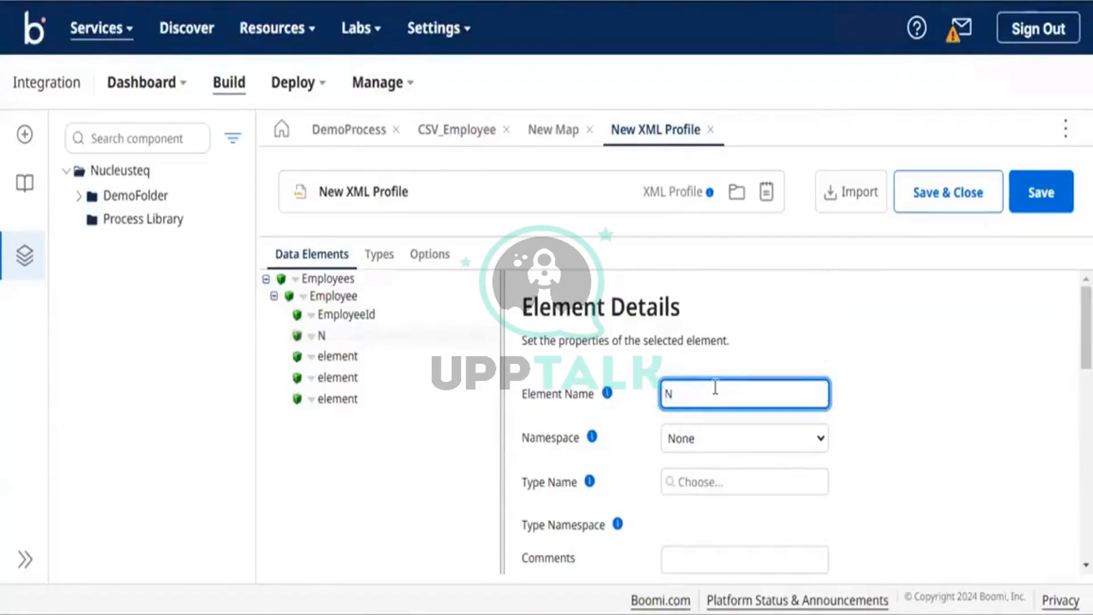
pyautogui.write('ame')
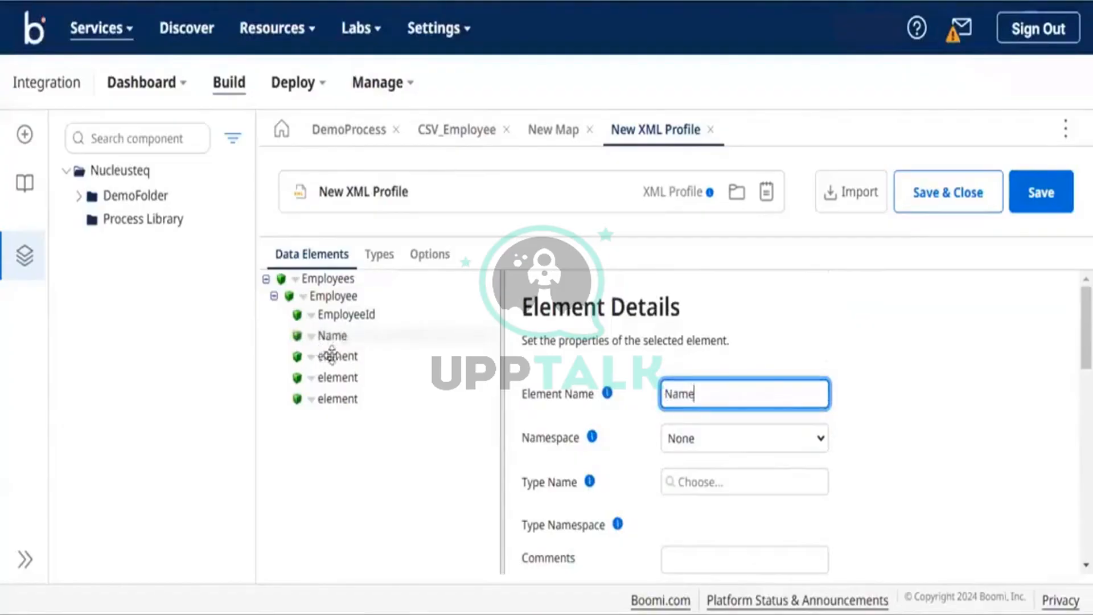
# Rename the third child element of Employee to Department.
pyautogui.click(332, 356)
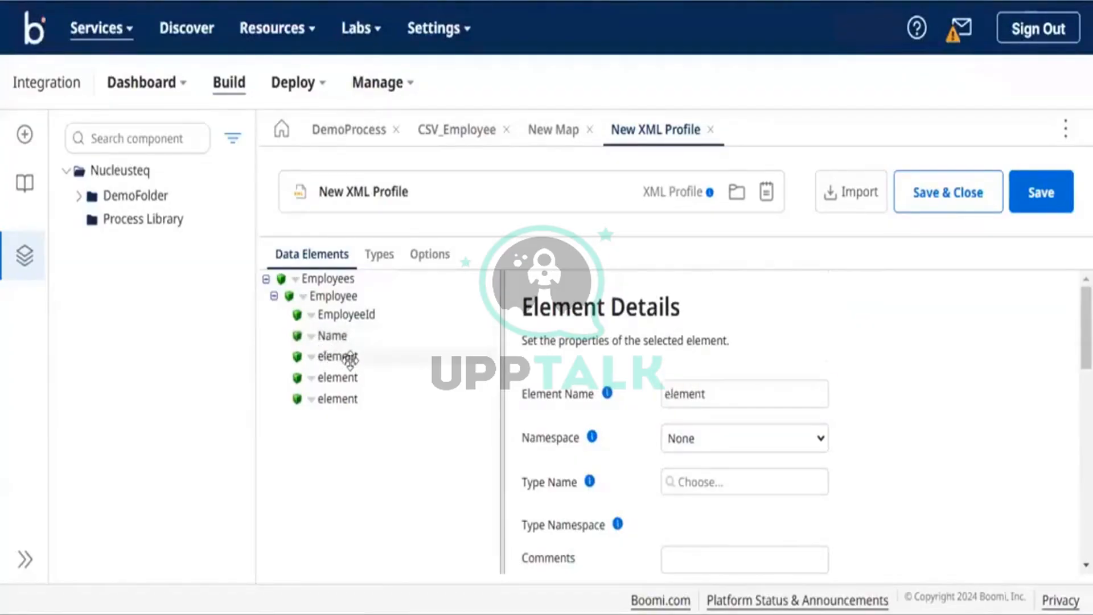
pyautogui.click(683, 392)
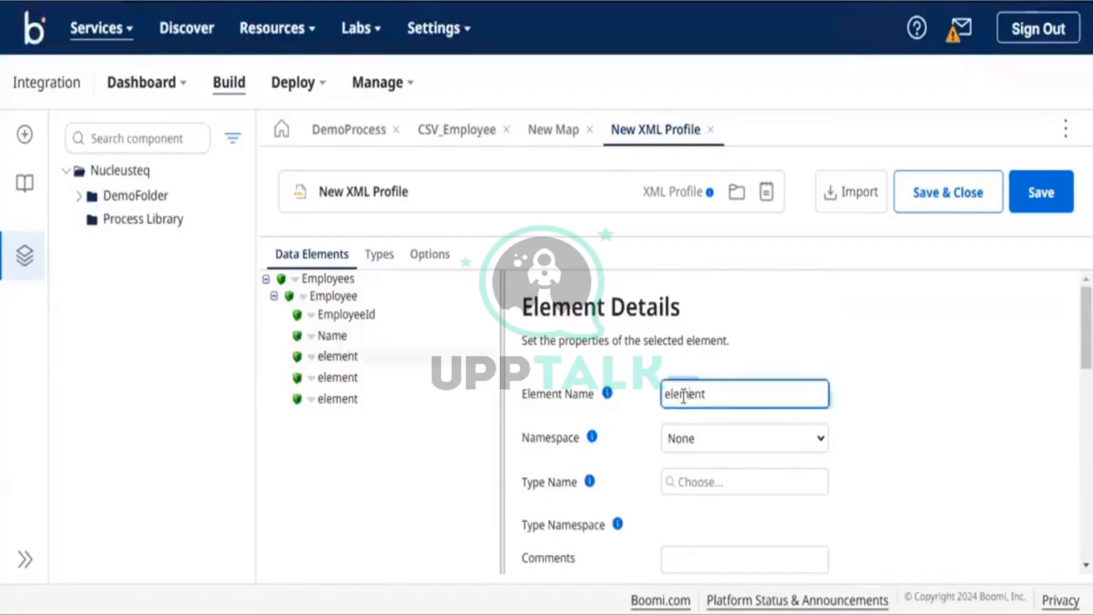
pyautogui.doubleClick(683, 393)
pyautogui.write('bepa')
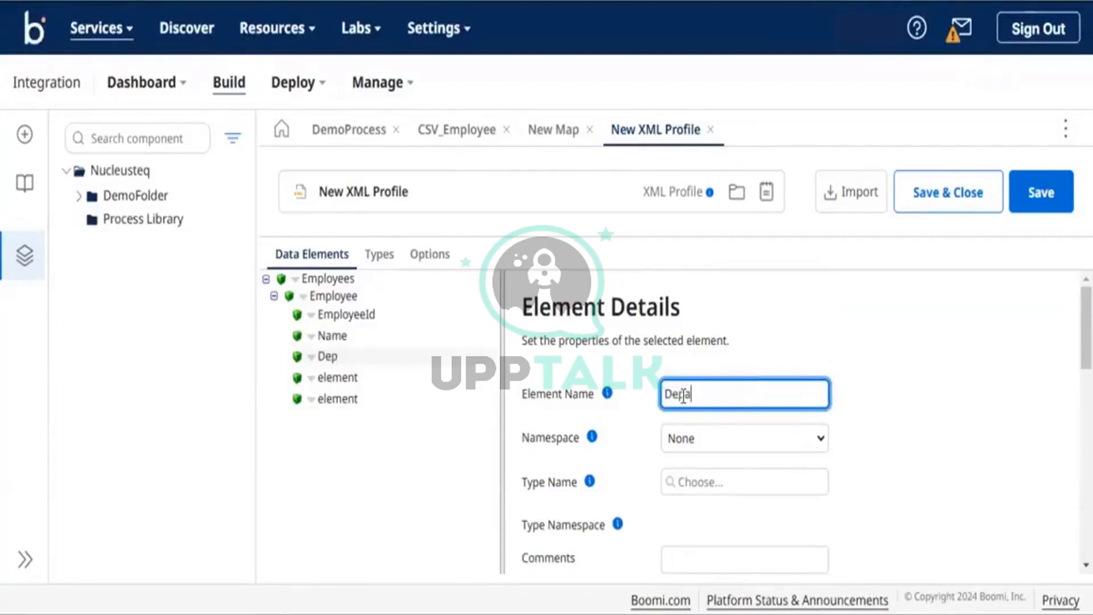
pyautogui.write('rtment')
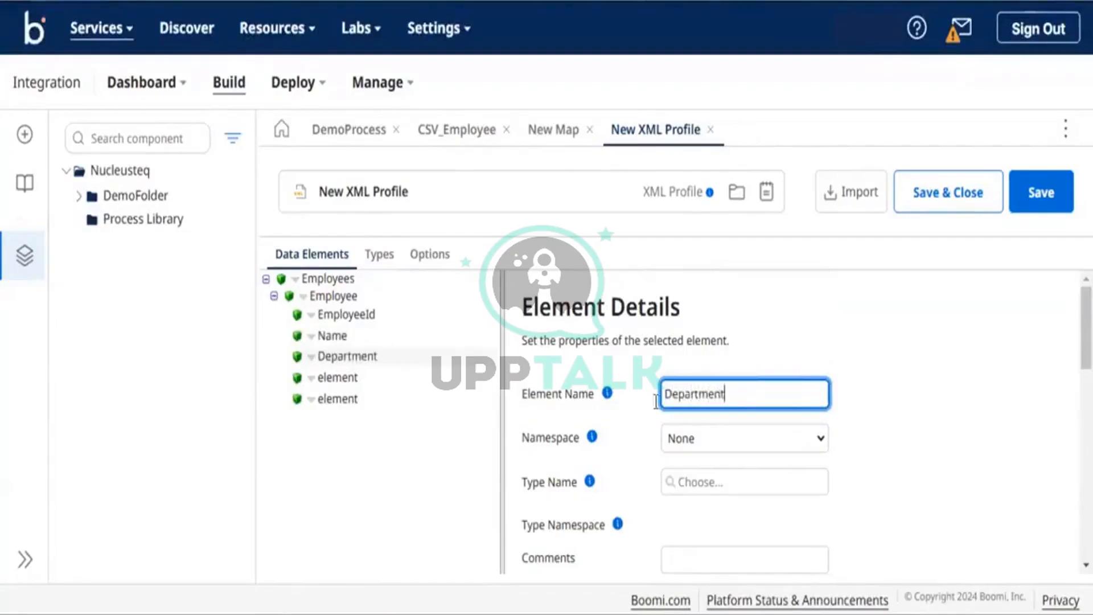
# Rename the fourth child element of Employee to Jobtitle.
pyautogui.click(330, 376)
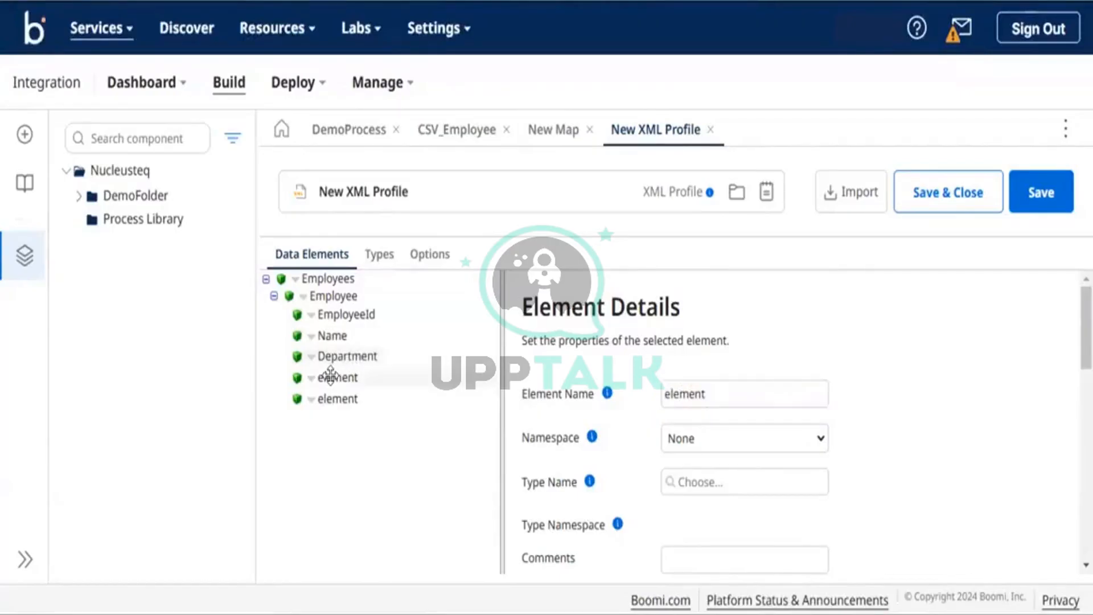
pyautogui.click(690, 394)
pyautogui.doubleClick(689, 394)
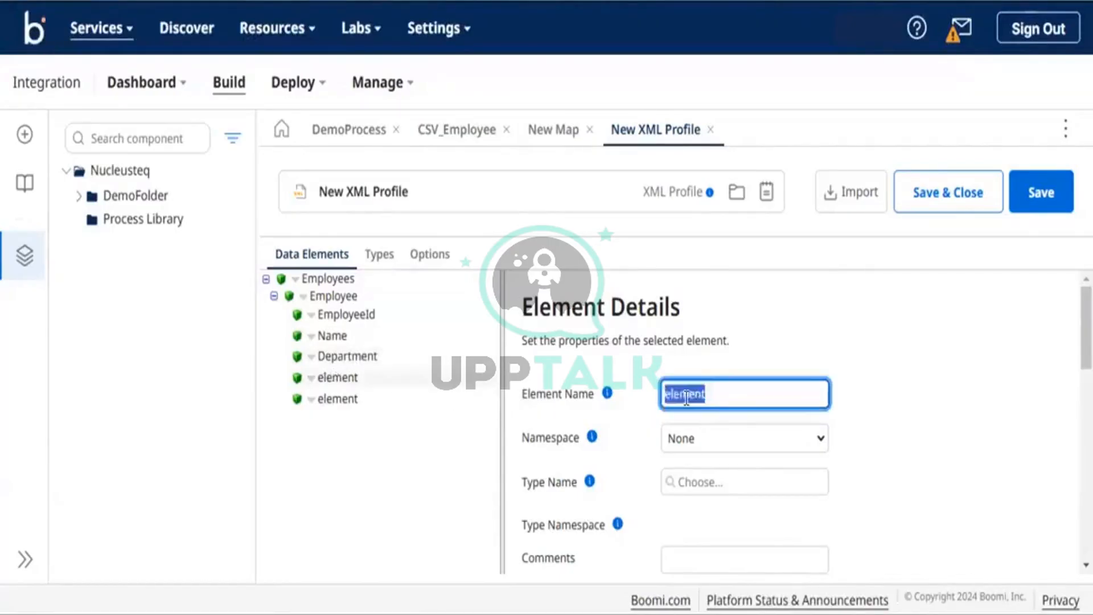
pyautogui.write('Jobt')
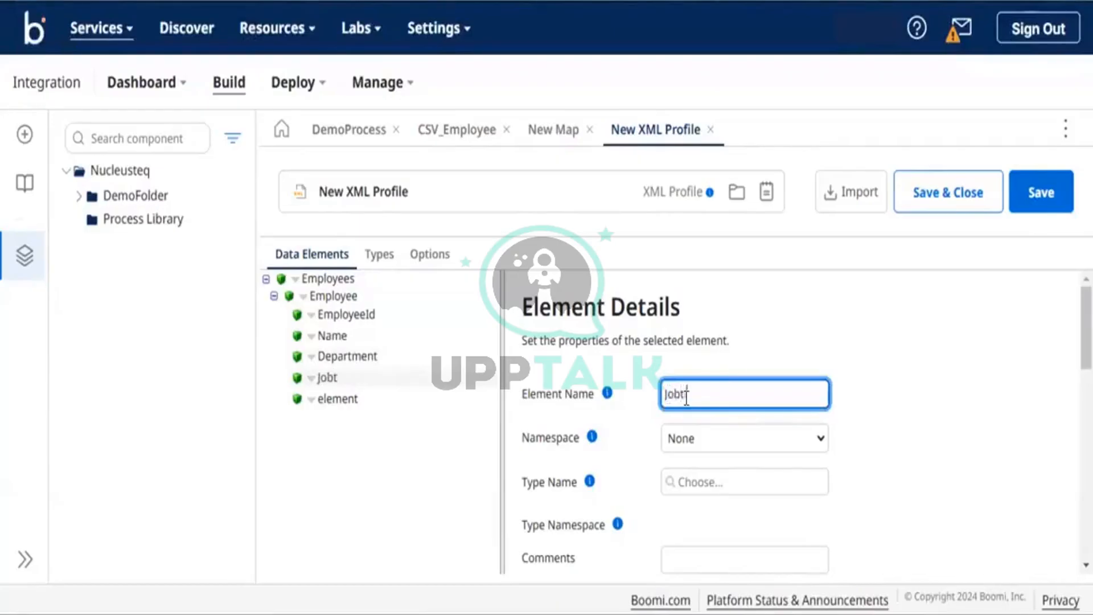
pyautogui.write('itle')
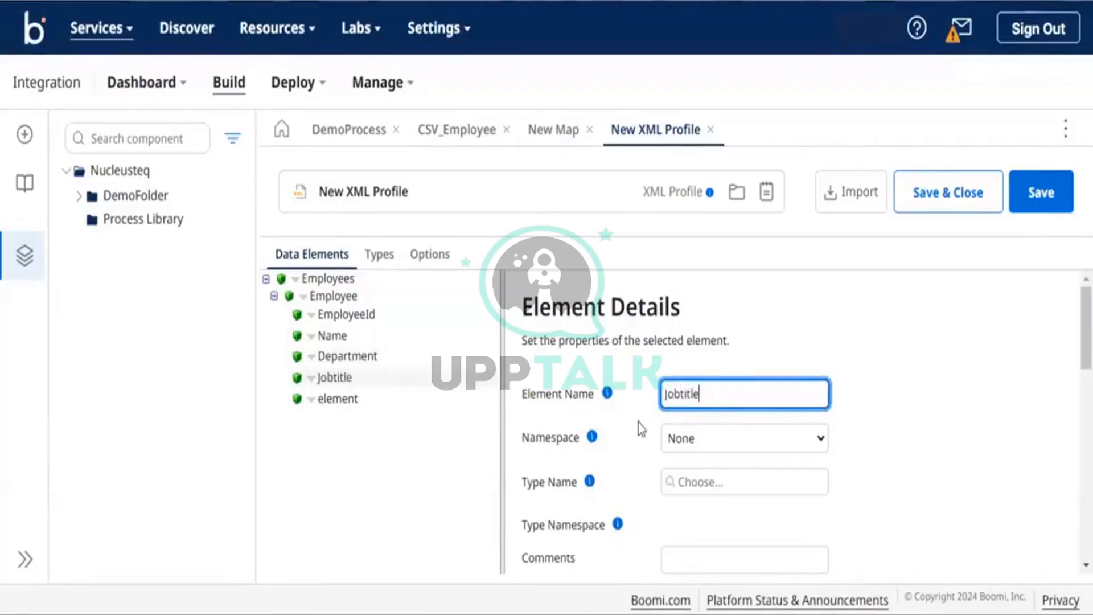
# Rename the fifth child element of Employee to Salary and save the XML profile.
pyautogui.click(342, 398)
pyautogui.click(754, 395)
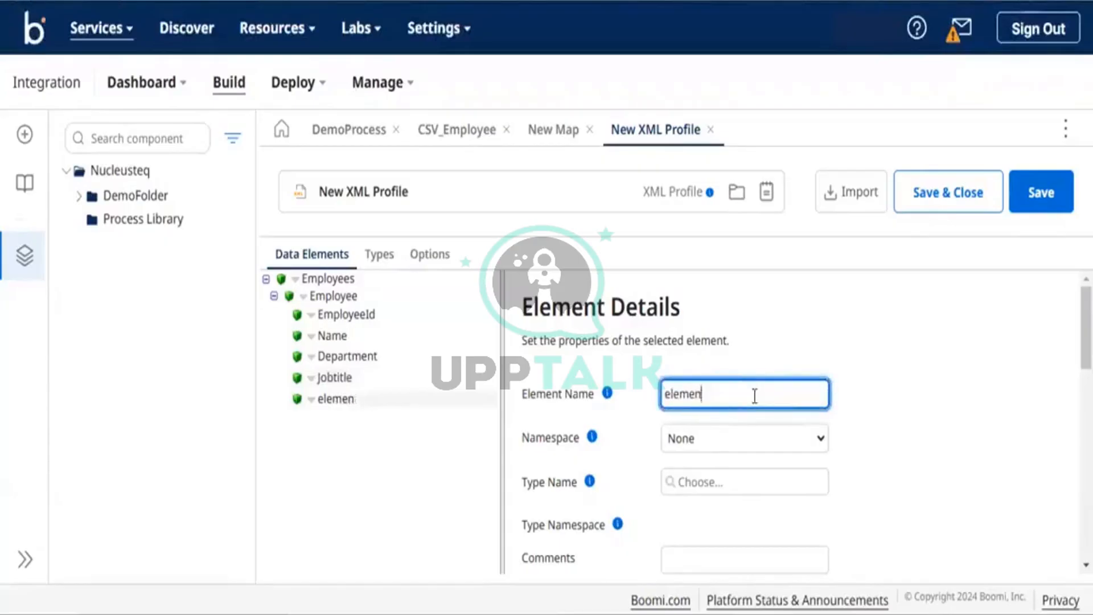
pyautogui.press('BackSpace')
pyautogui.press('BackSpace')
pyautogui.press('BackSpace')
pyautogui.press('BackSpace')
pyautogui.press('BackSpace')
pyautogui.press('BackSpace')
pyautogui.write('SAl')
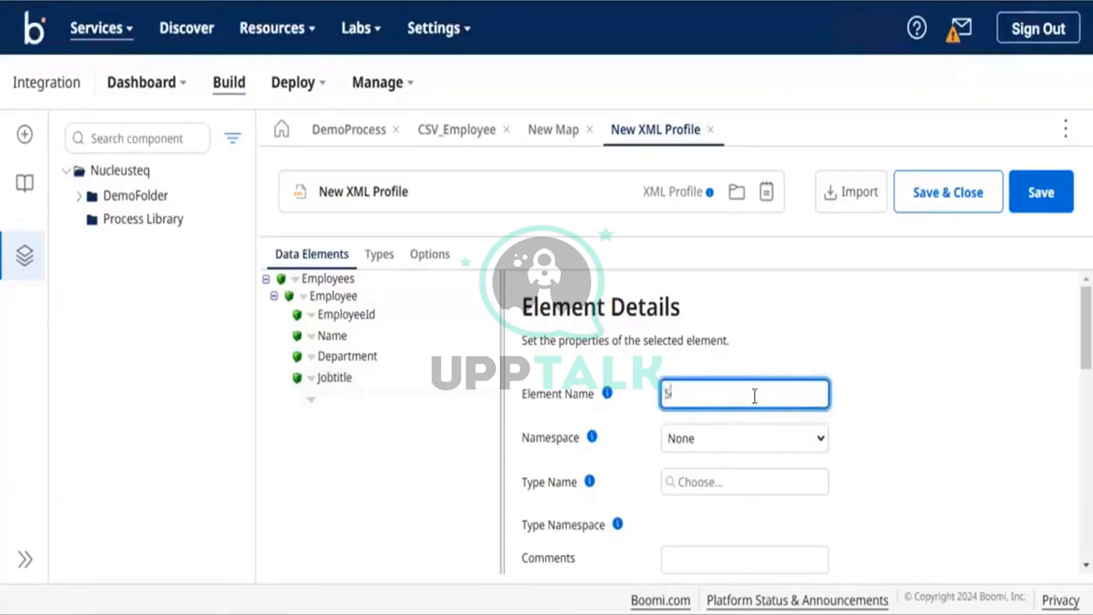
pyautogui.press('BackSpace')
pyautogui.press('BackSpace')
pyautogui.write('alary')
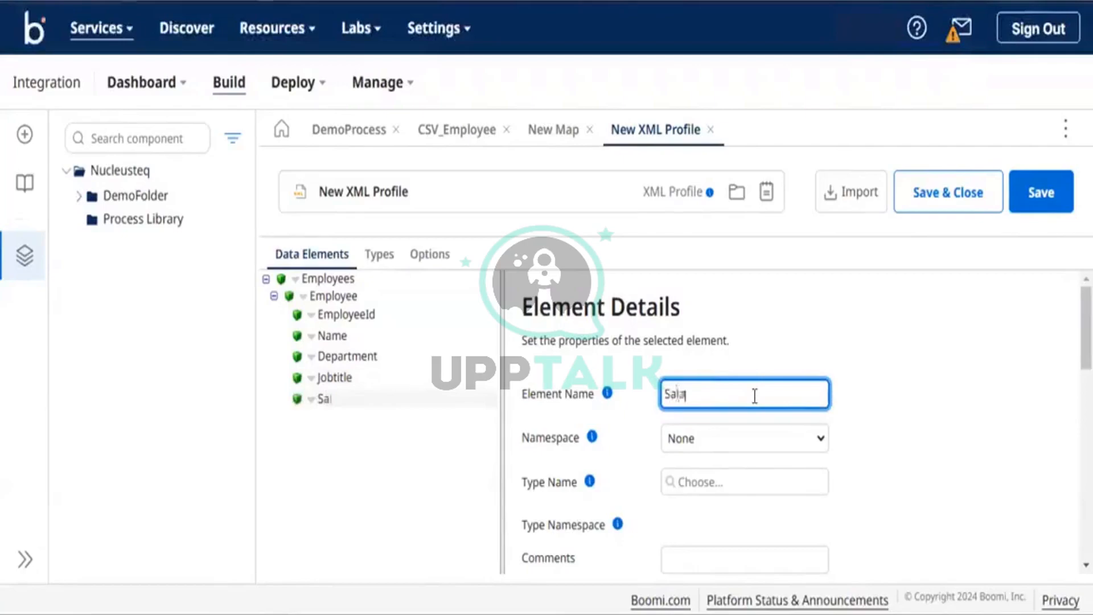
pyautogui.click(433, 483)
pyautogui.click(1061, 210)
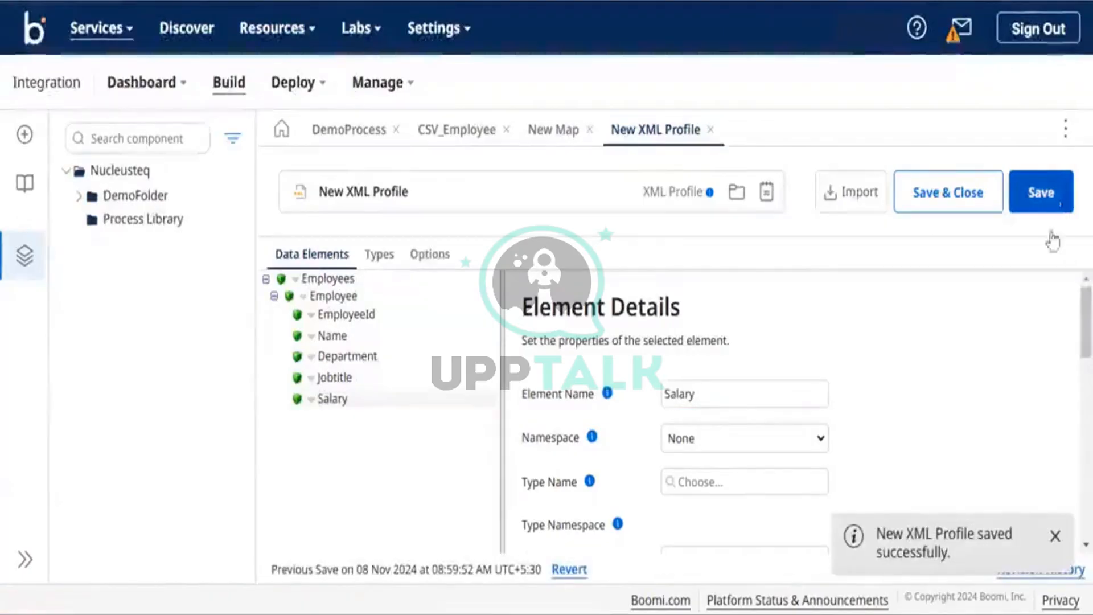
# Rename the XML profile to XML_Employee, then save and close it to return to the map's destination profile choice.
pyautogui.click(367, 192)
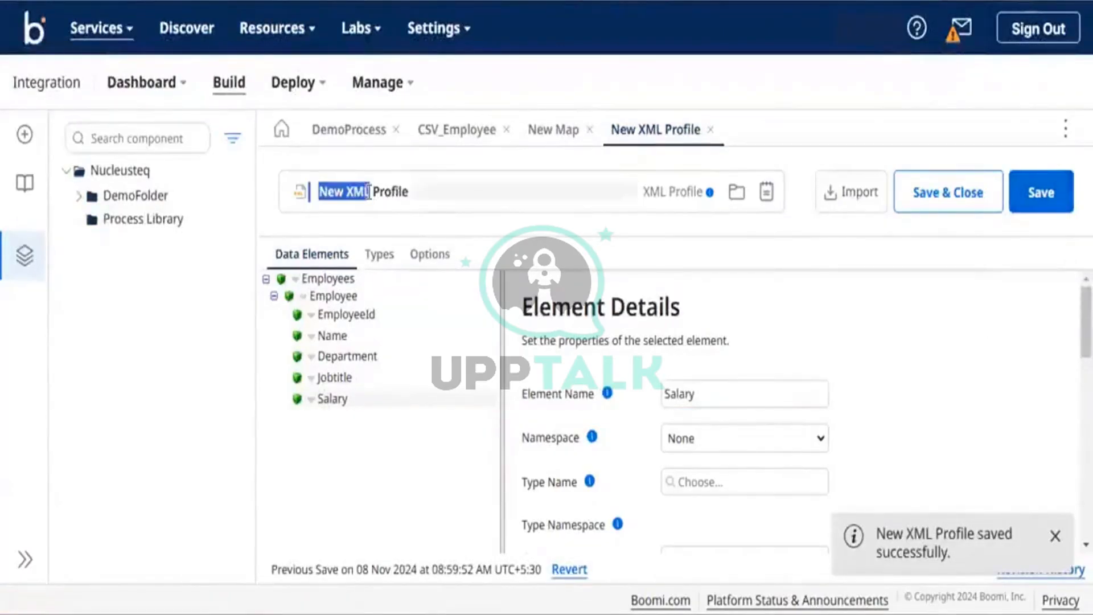
pyautogui.click(369, 192)
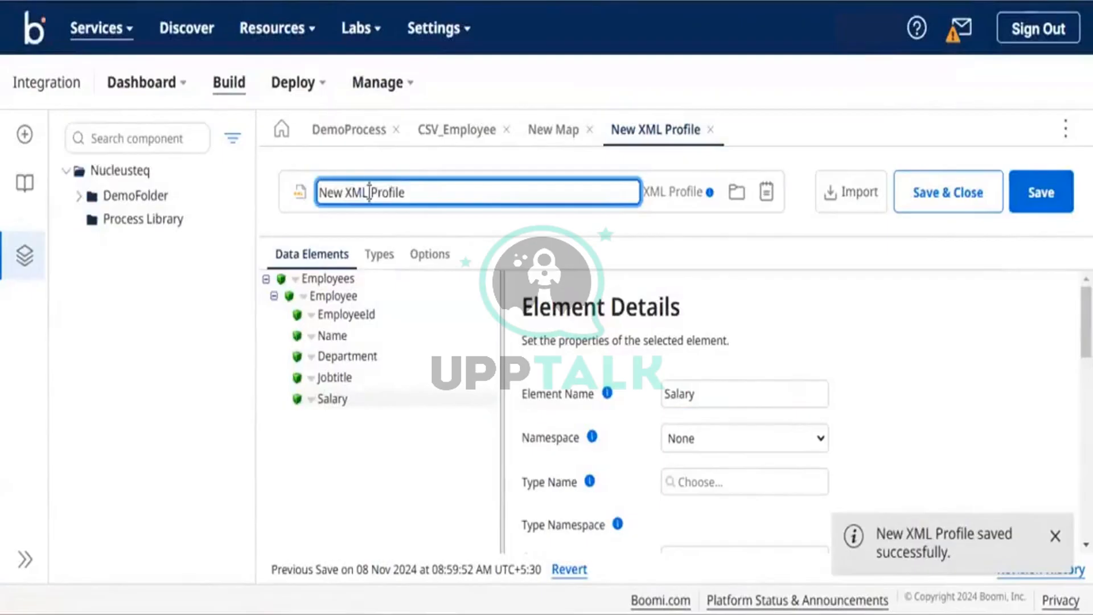
pyautogui.hotkey('ctrl', 'a')
pyautogui.press('BackSpace')
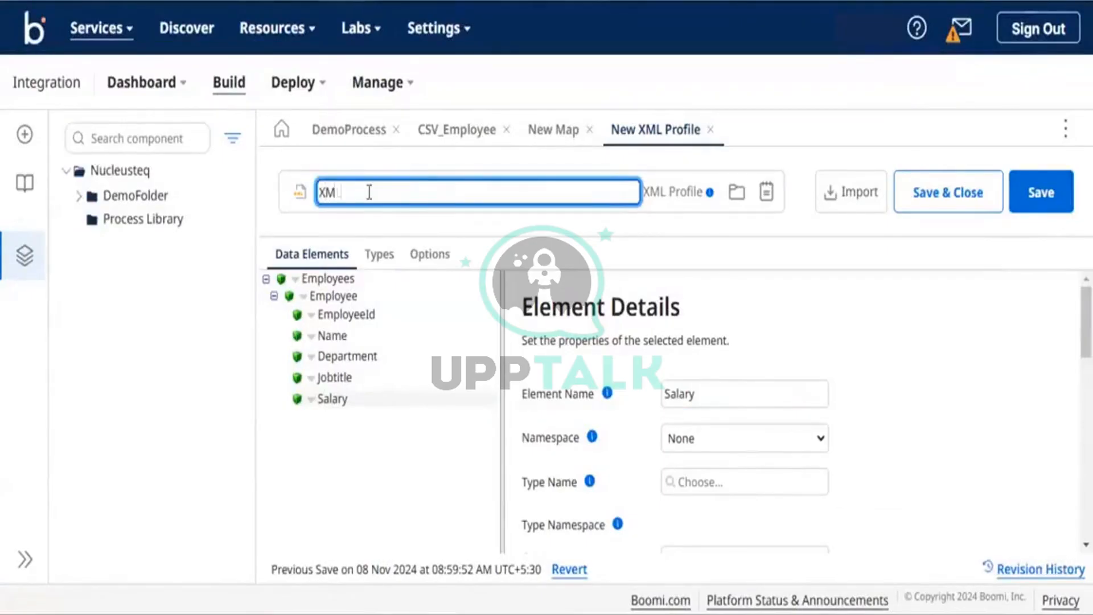
pyautogui.write('XML_Employee')
pyautogui.click(984, 199)
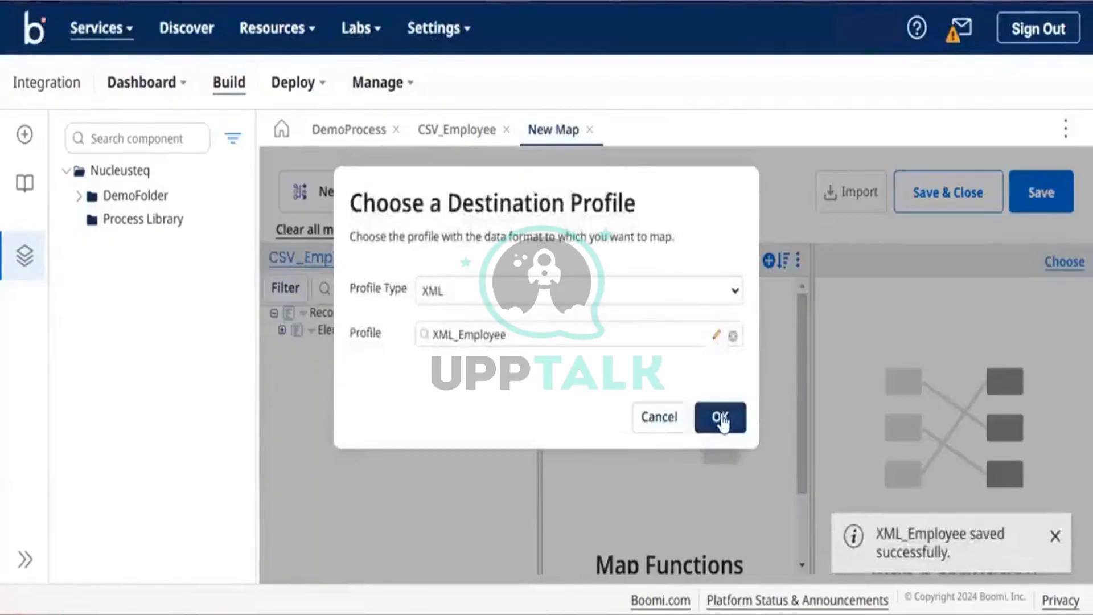
# Confirm XML_Employee as the map's destination profile and expand all elements of the source and destination profiles.
pyautogui.click(721, 417)
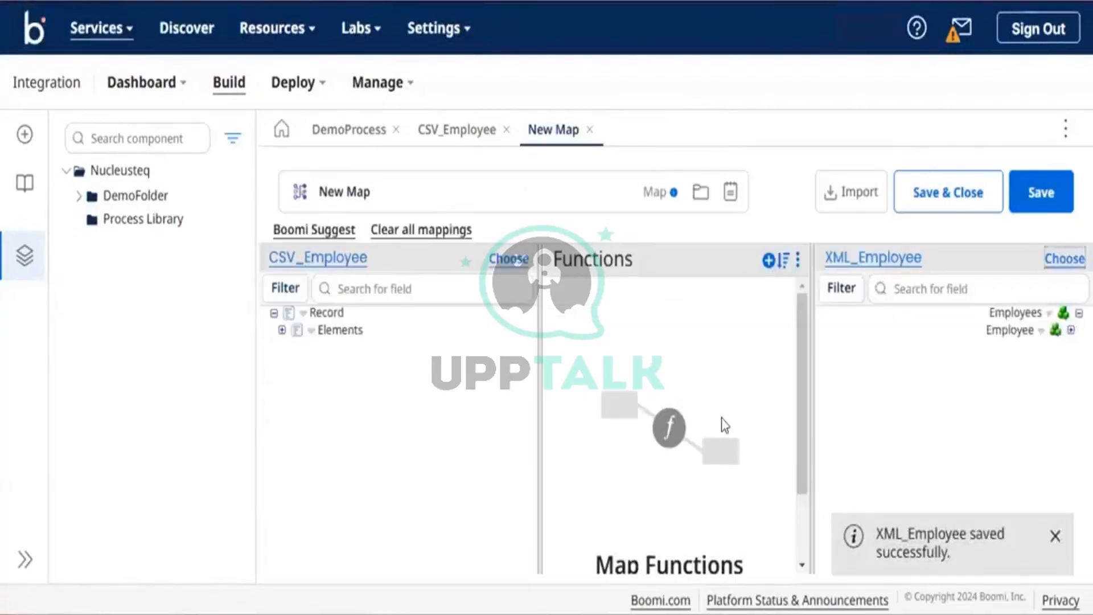
pyautogui.click(309, 333)
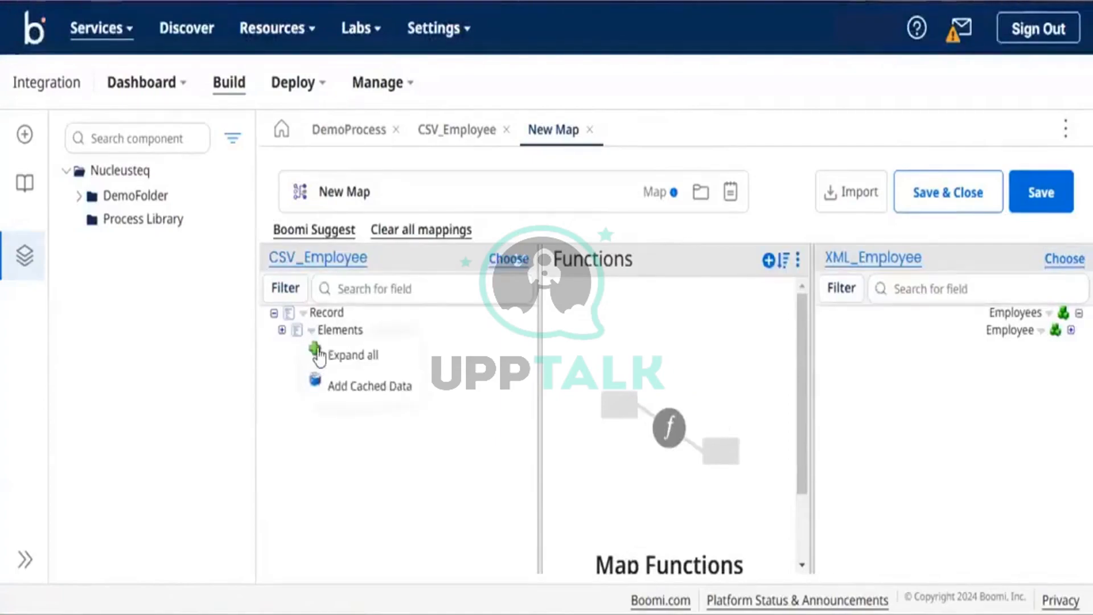
pyautogui.click(319, 355)
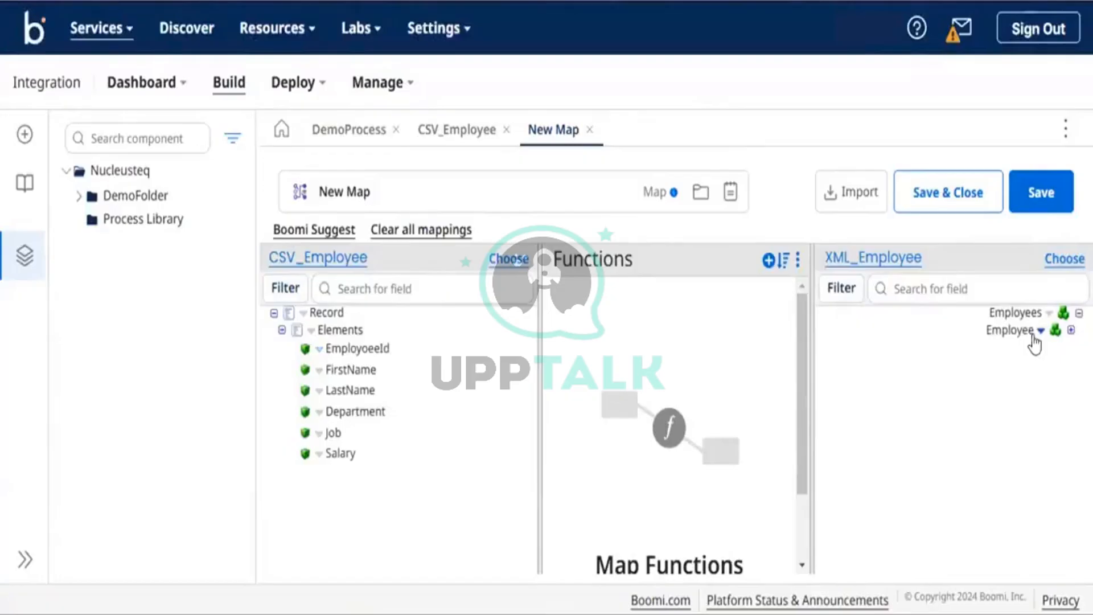
pyautogui.click(1035, 337)
pyautogui.click(984, 355)
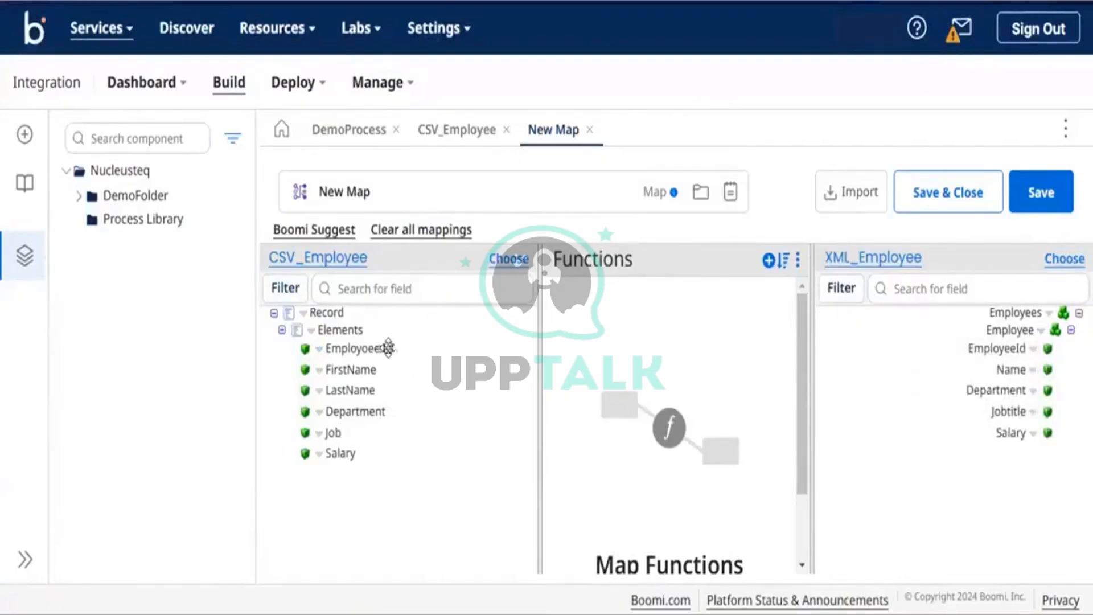
pyautogui.moveTo(389, 348); pyautogui.dragTo(392, 355)
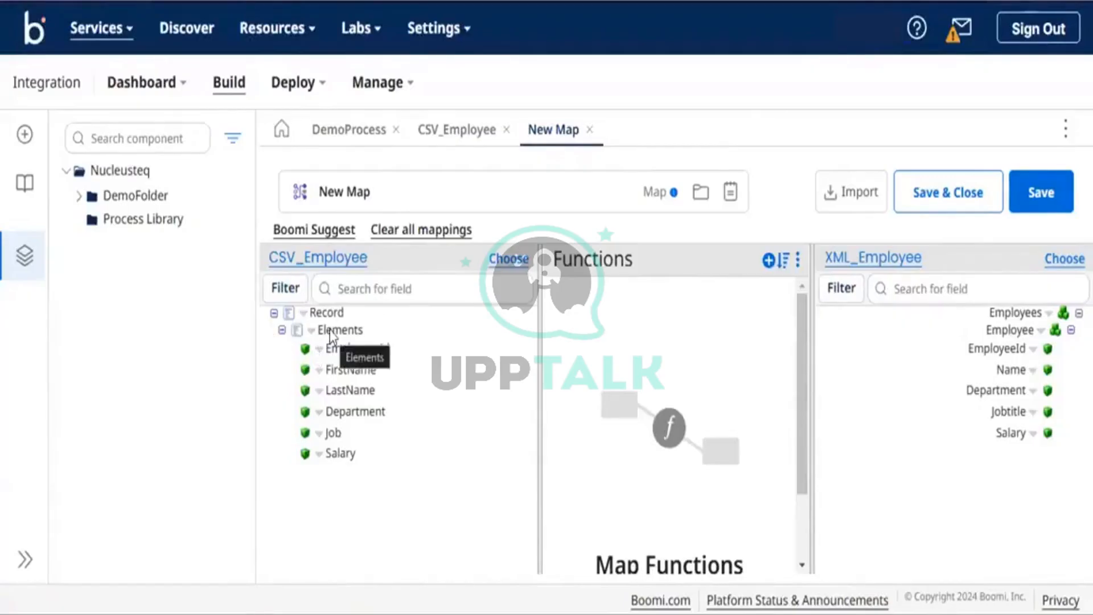
# Correct the first element's data name to EmployeeId in the CSV_Employee profile.
pyautogui.click(446, 130)
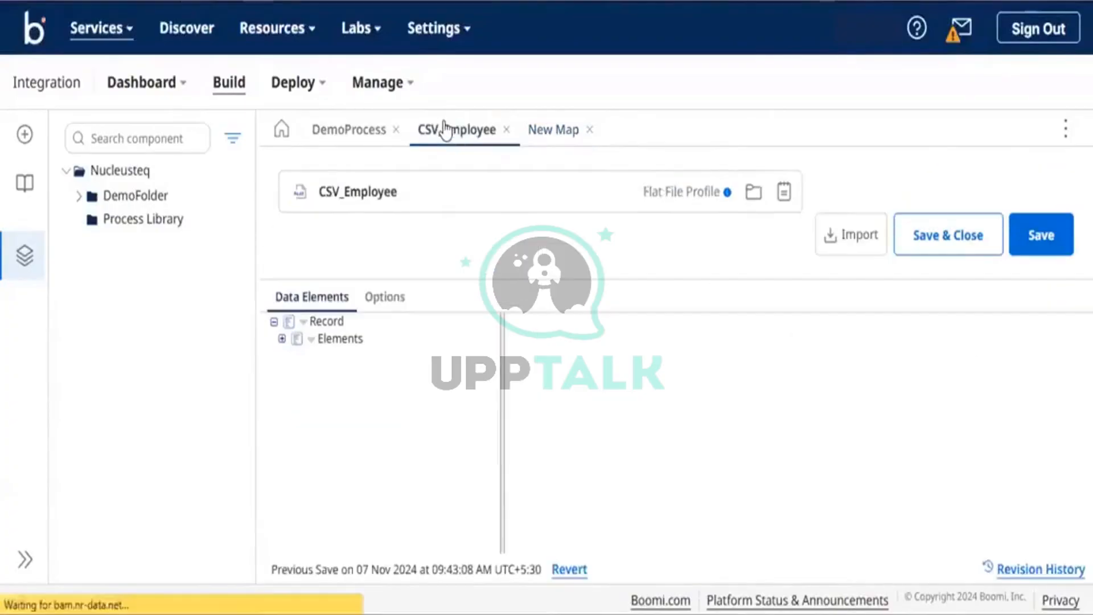
pyautogui.click(310, 341)
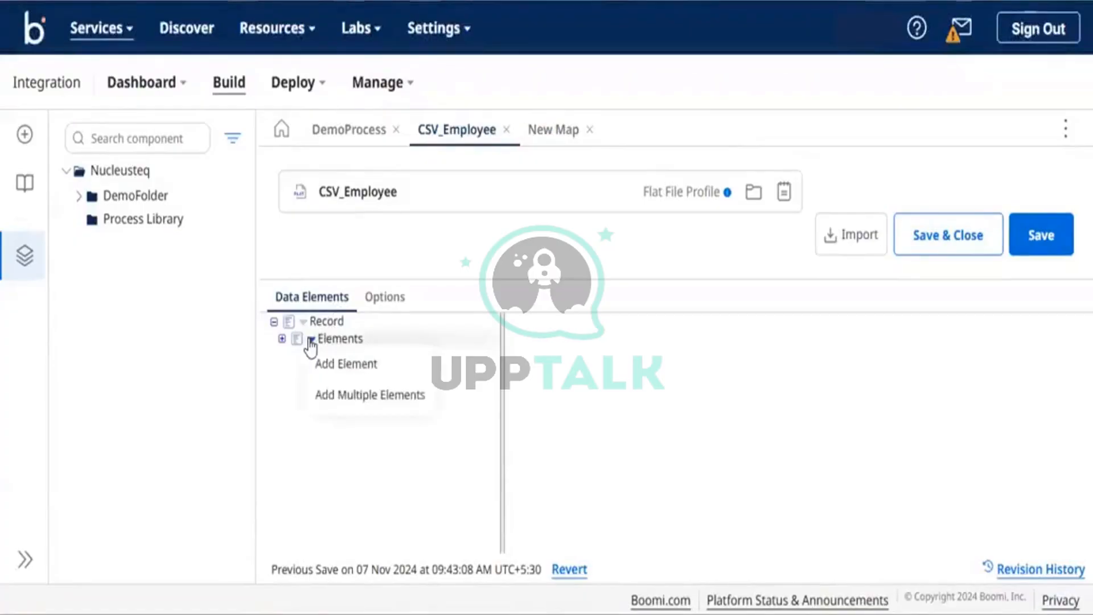
pyautogui.click(281, 340)
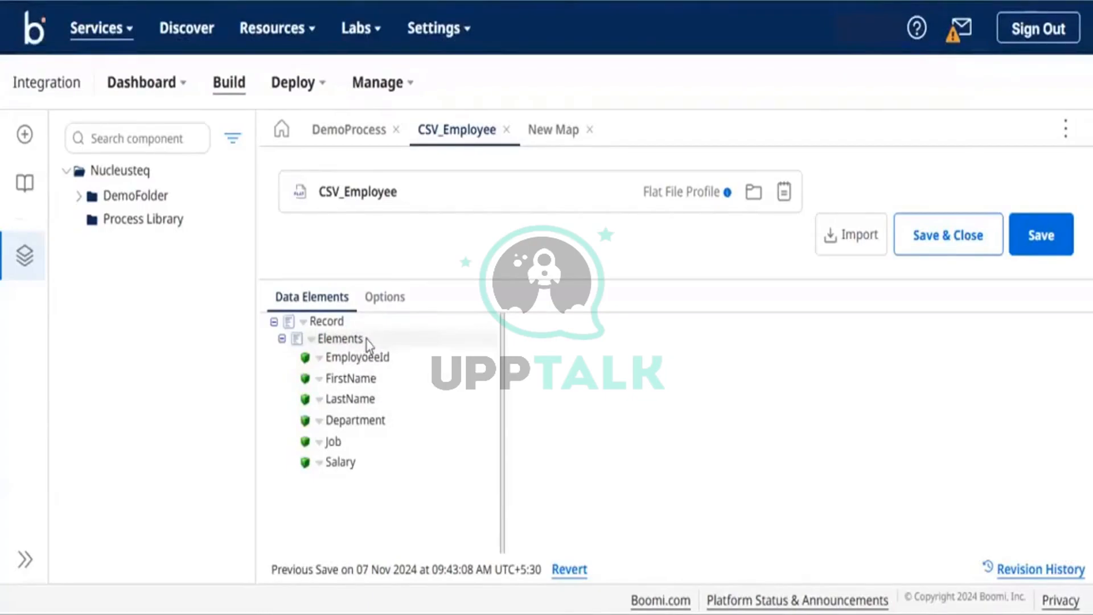
pyautogui.click(359, 357)
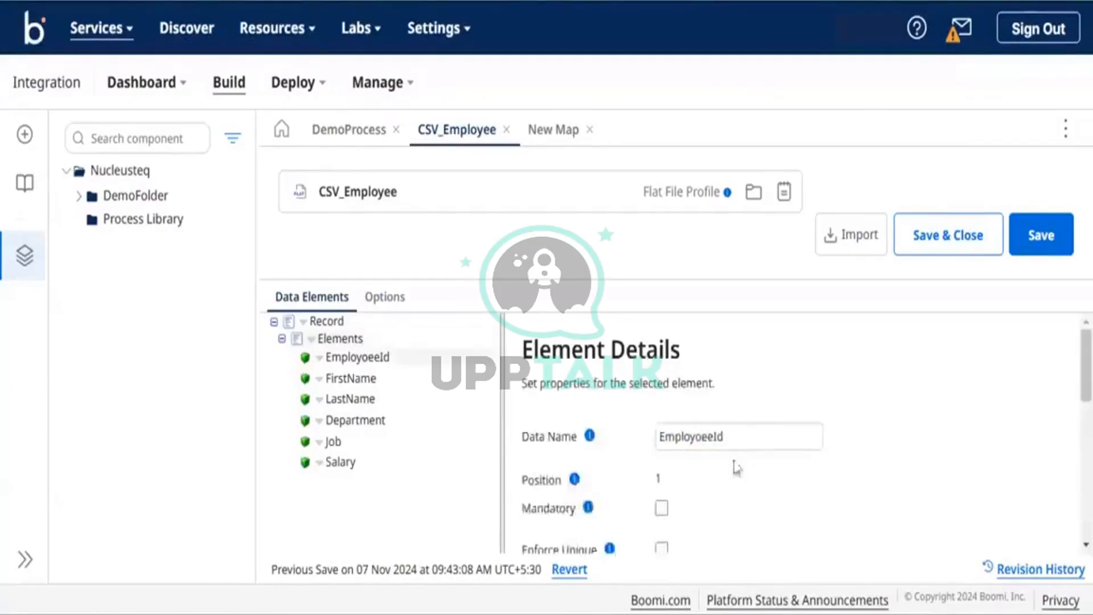
pyautogui.click(703, 436)
pyautogui.press('BackSpace')
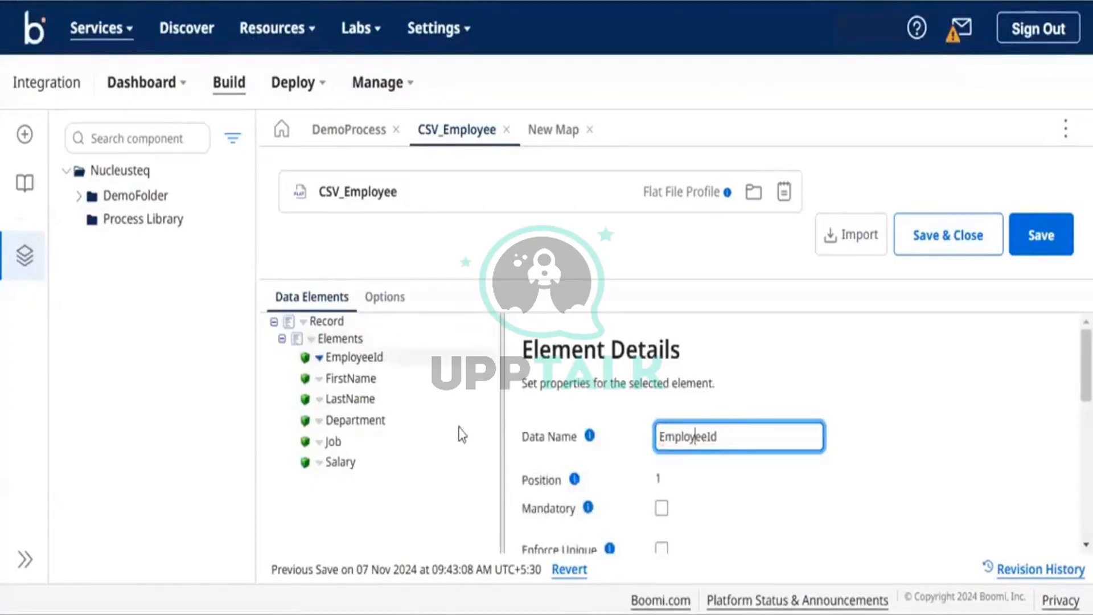
pyautogui.click(459, 426)
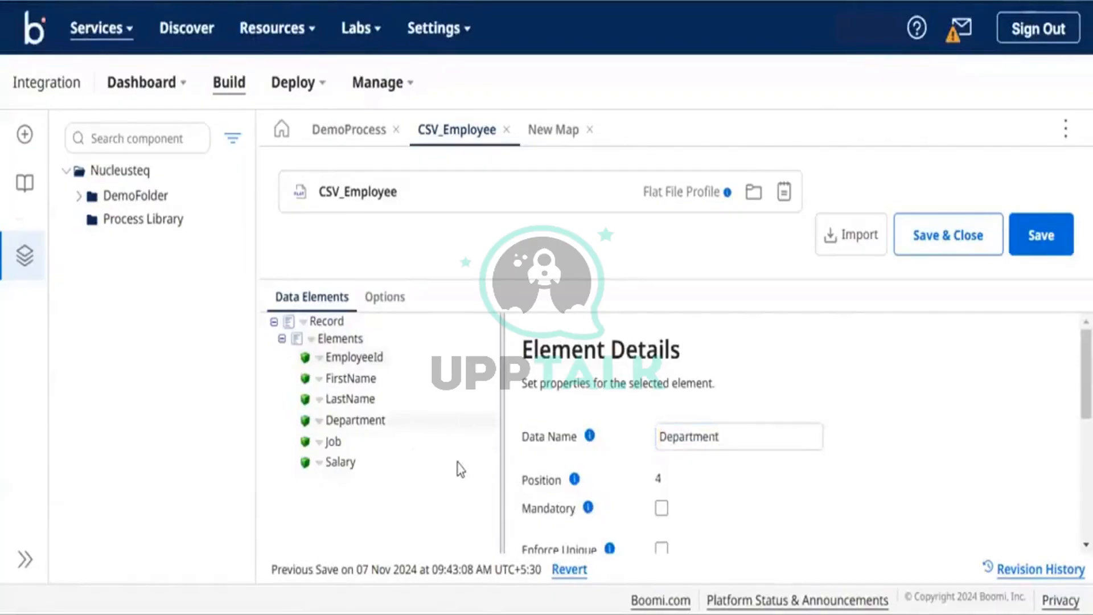
# Enable Use Column Headers in the CSV_Employee profile's options.
pyautogui.click(390, 306)
pyautogui.scroll(-1, 706, 454)
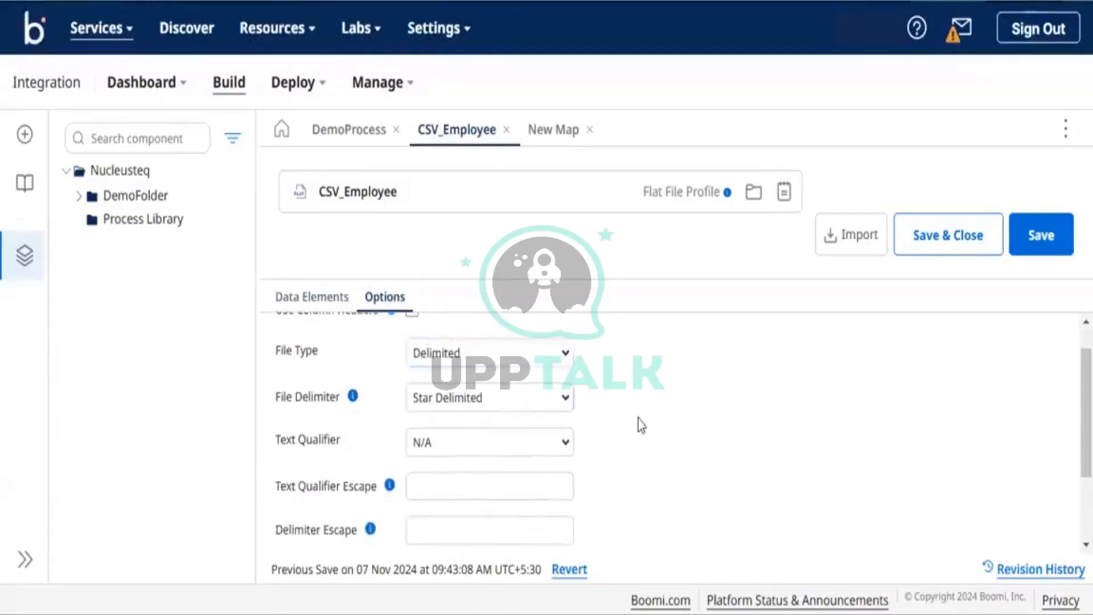
pyautogui.scroll(-1, 641, 425)
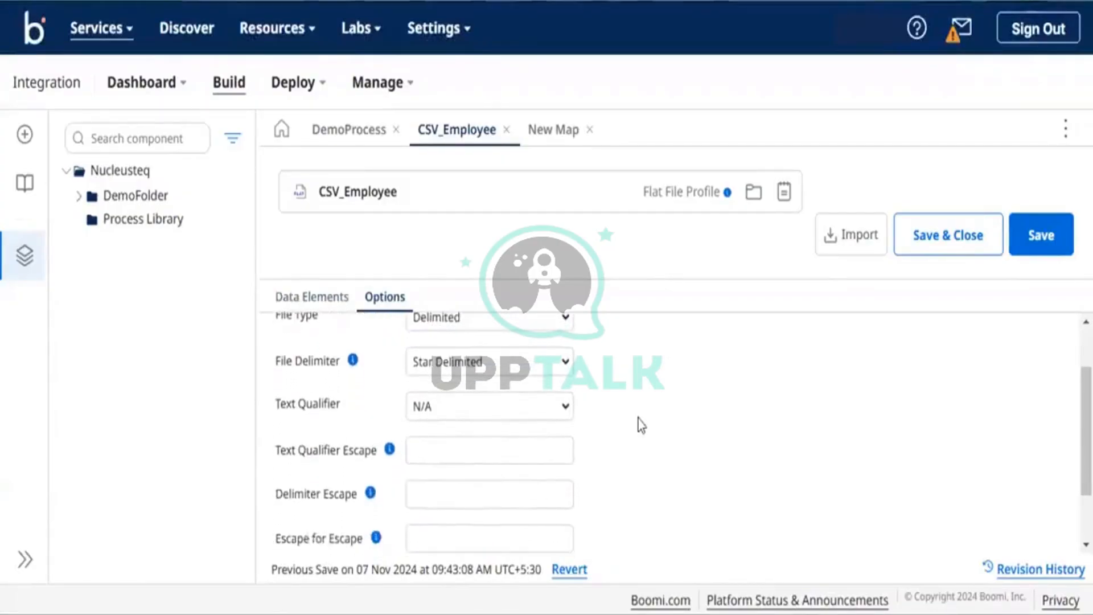
pyautogui.scroll(2, 641, 425)
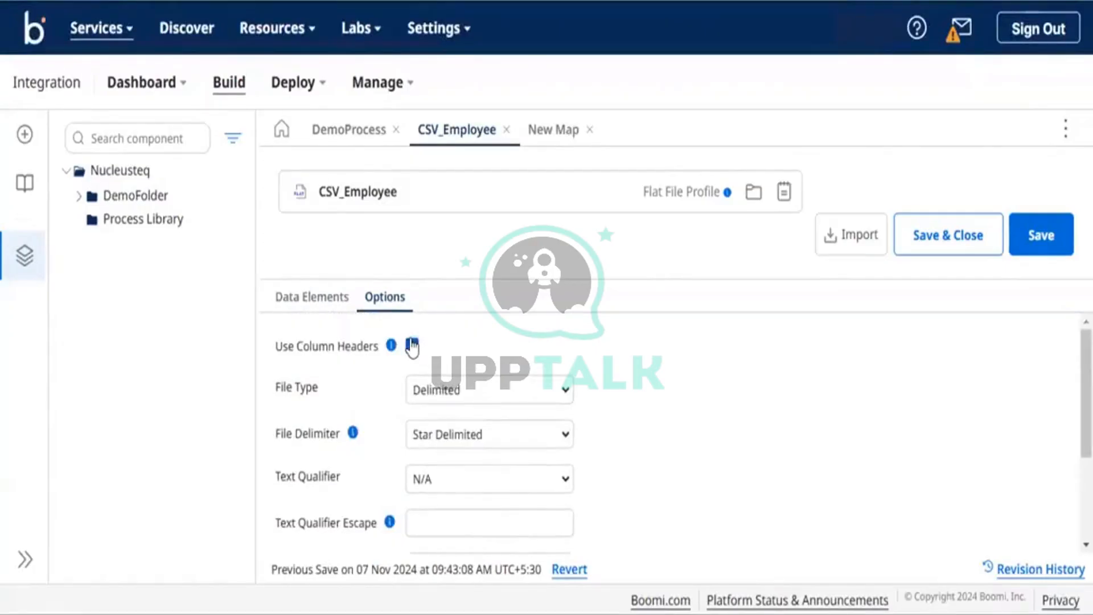
pyautogui.click(412, 344)
# Set the CSV_Employee profile's file delimiter to Comma Delimited, then save and close the profile.
pyautogui.scroll(-1, 706, 453)
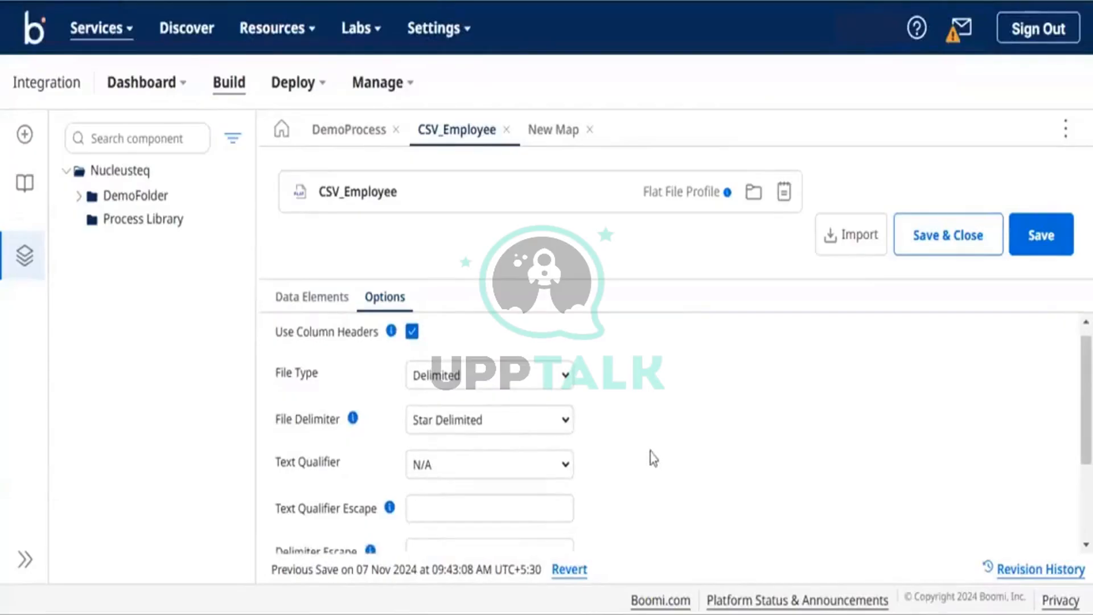
pyautogui.click(557, 419)
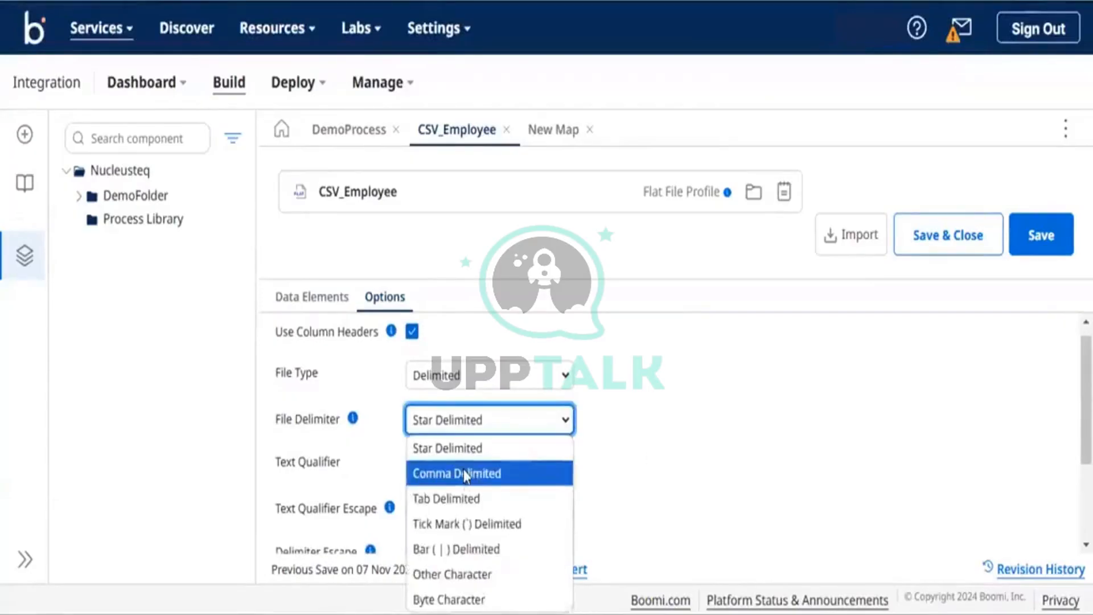
pyautogui.click(464, 473)
pyautogui.scroll(-1, 670, 466)
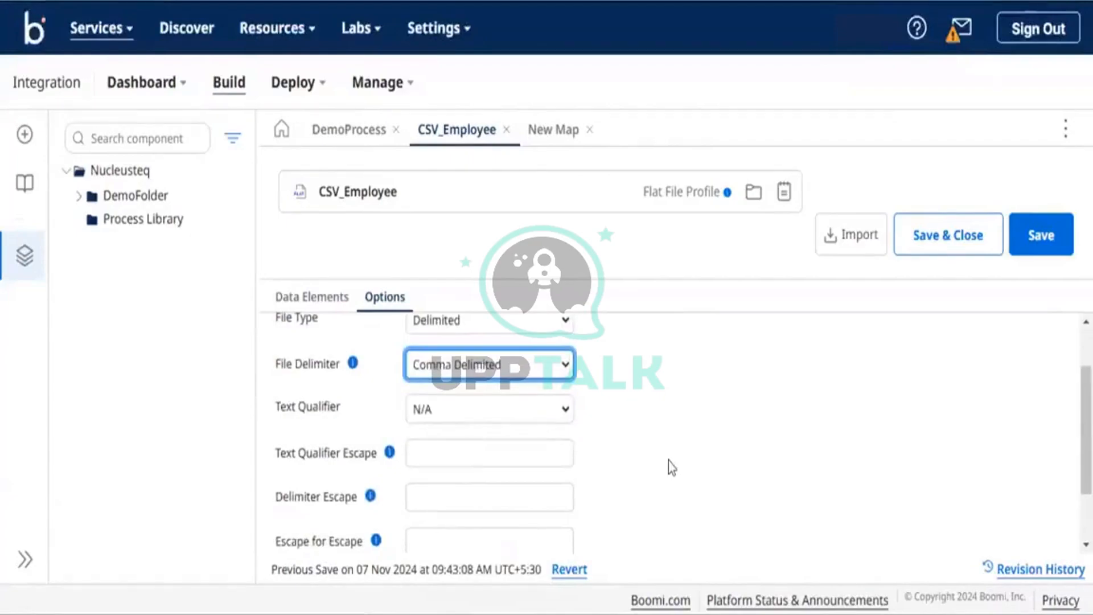
pyautogui.scroll(-2, 668, 461)
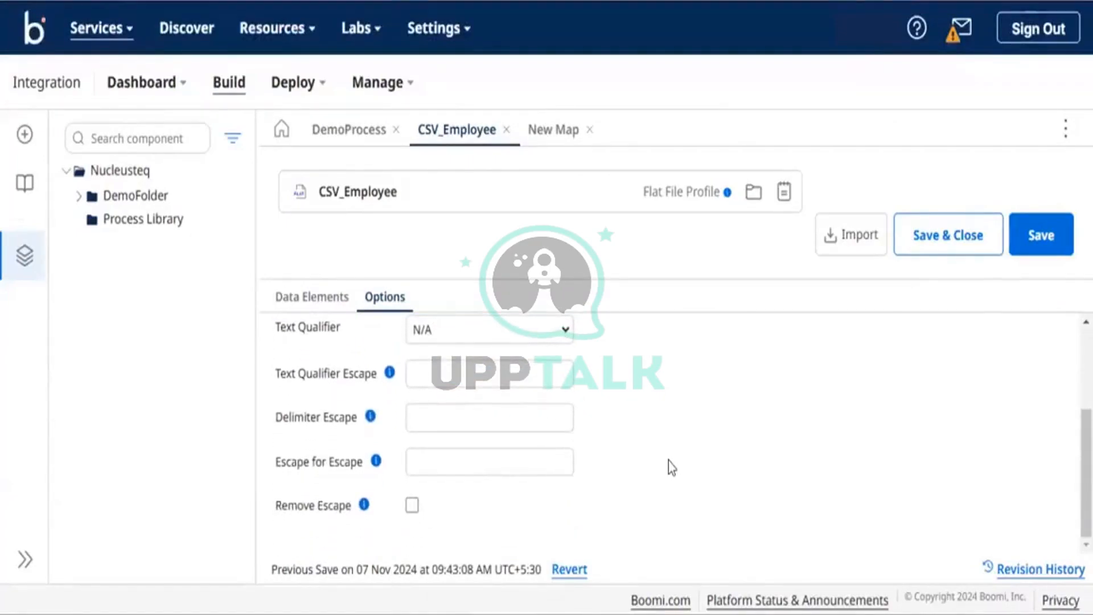
pyautogui.click(989, 239)
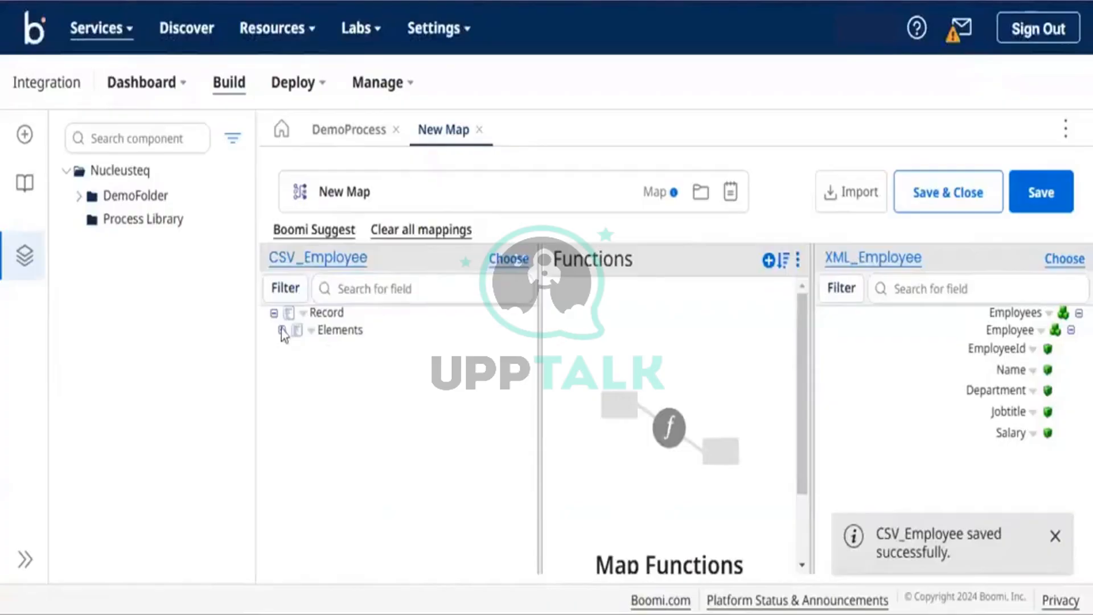
# Expand the Elements of the CSV_Employee profile and map its EmployeeId field to EmployeeId in XML_Employee.
pyautogui.click(311, 331)
pyautogui.click(348, 355)
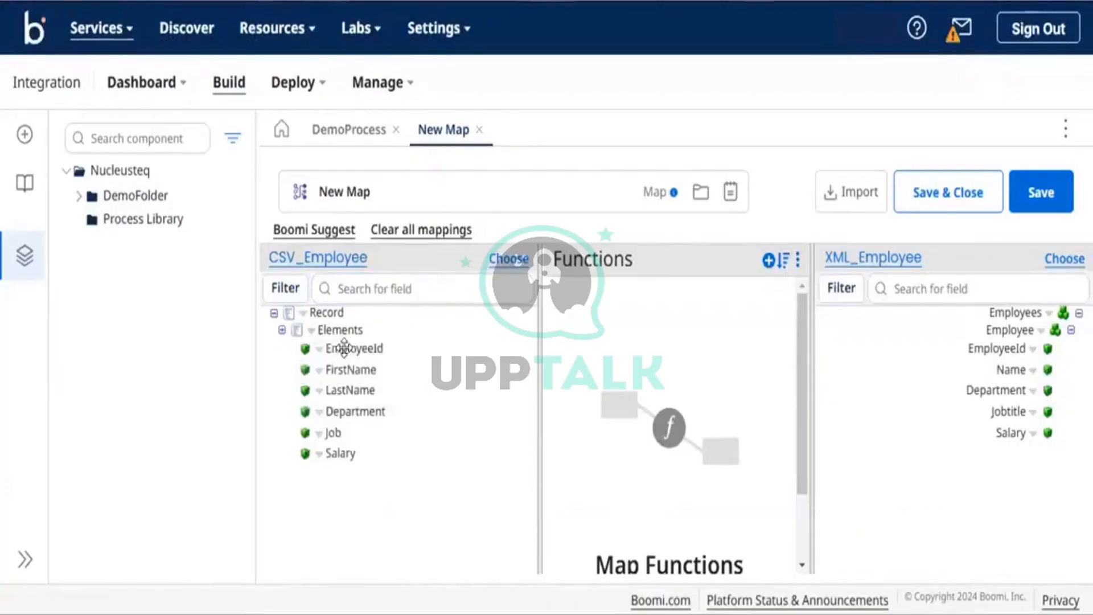
pyautogui.moveTo(381, 346); pyautogui.dragTo(878, 363)
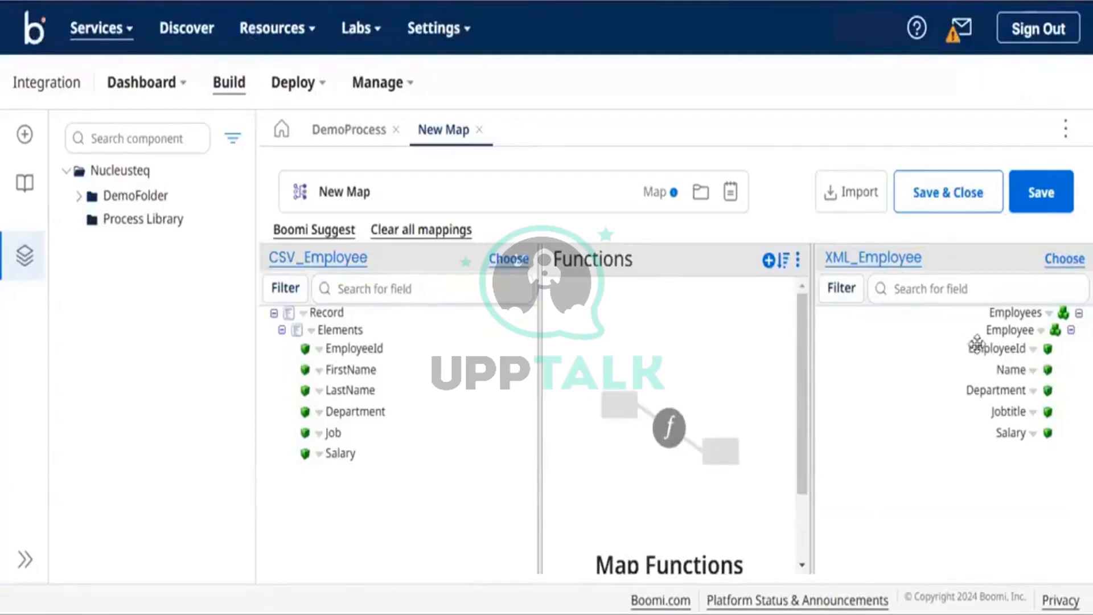
pyautogui.moveTo(976, 345); pyautogui.dragTo(377, 341)
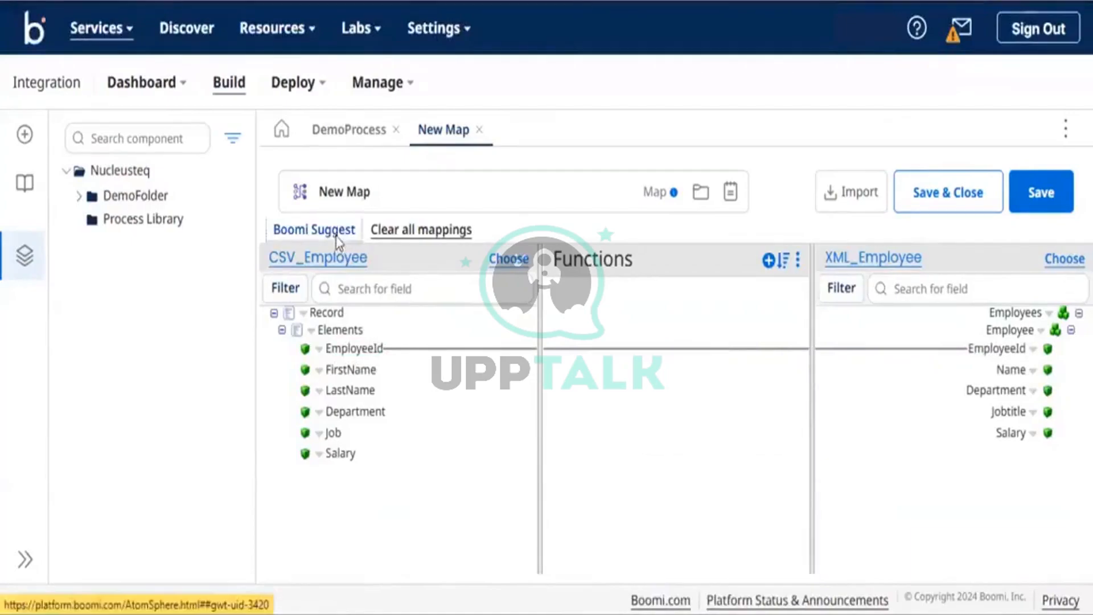
# Apply Boomi Suggest's preselected high-confidence mappings for Name, Department and Salary, excluding all medium-confidence matches.
pyautogui.click(315, 230)
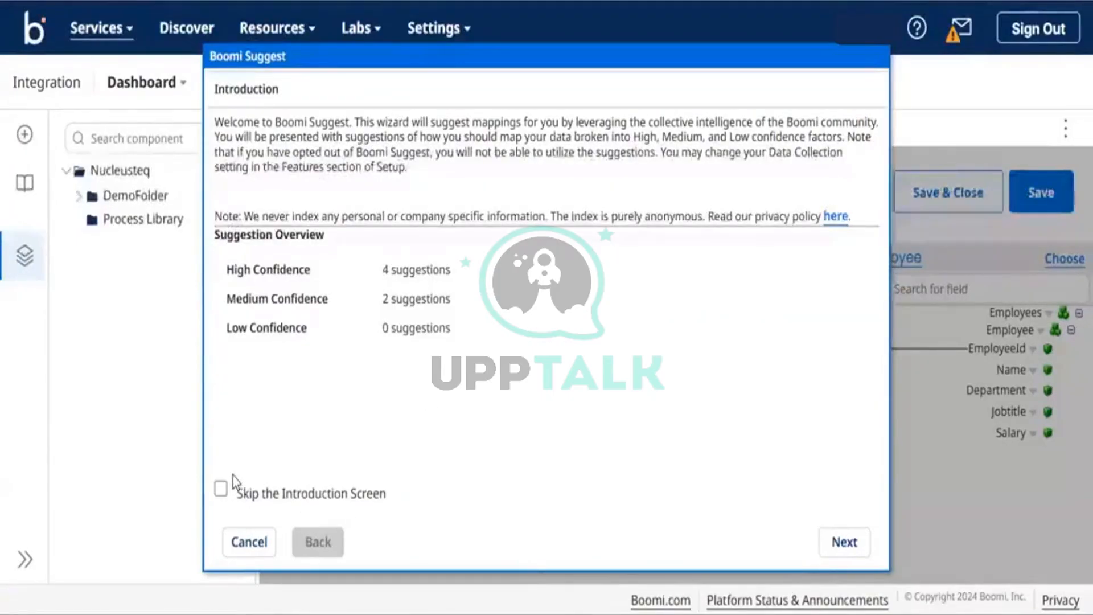
pyautogui.click(847, 542)
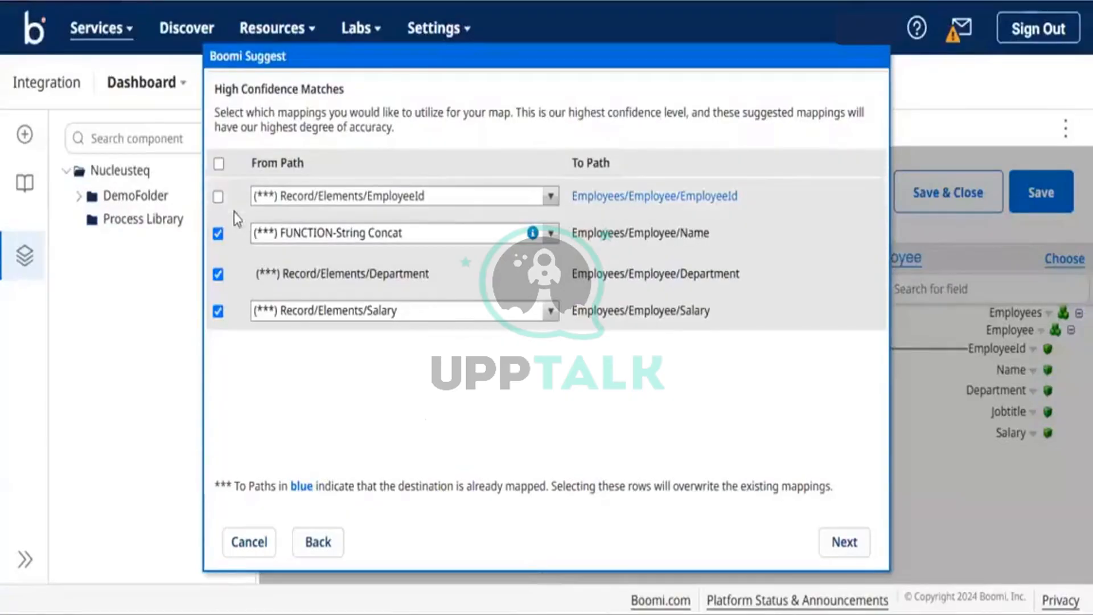
pyautogui.click(843, 545)
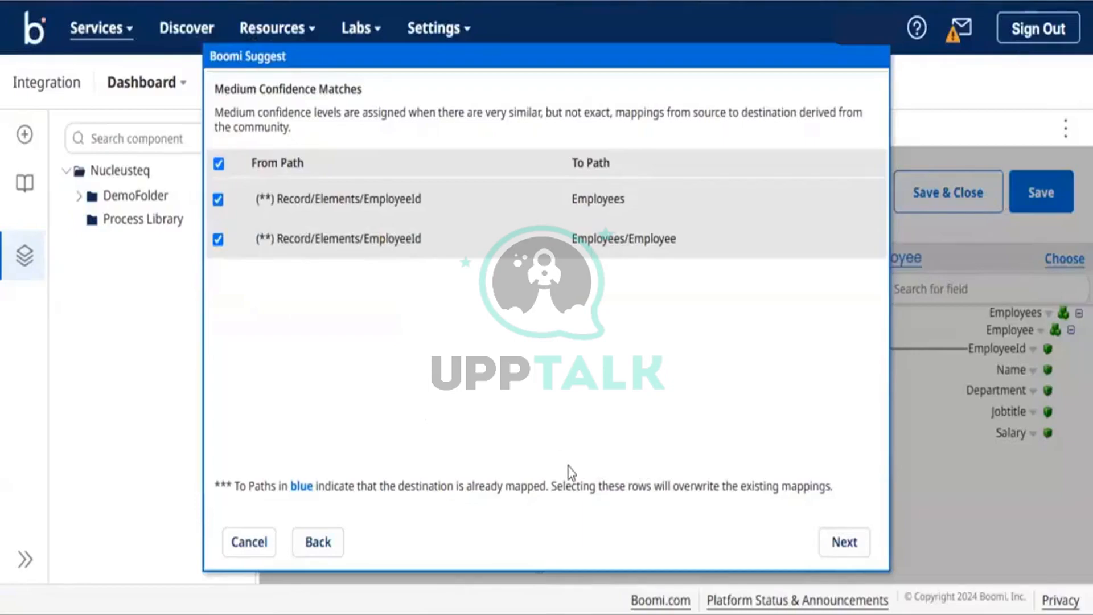
pyautogui.click(218, 165)
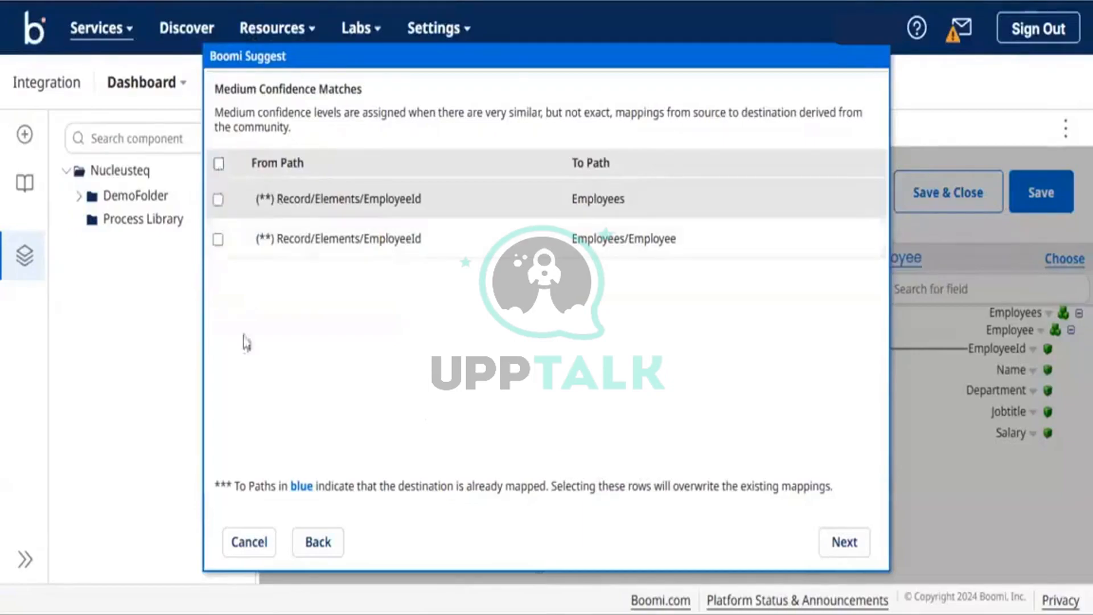
pyautogui.click(833, 547)
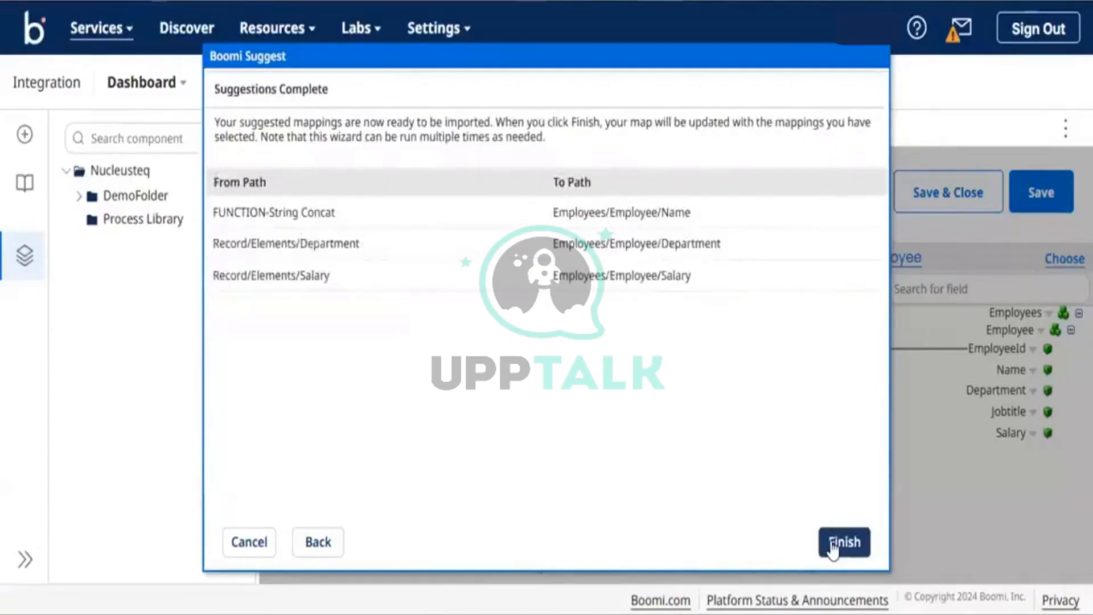
pyautogui.click(832, 542)
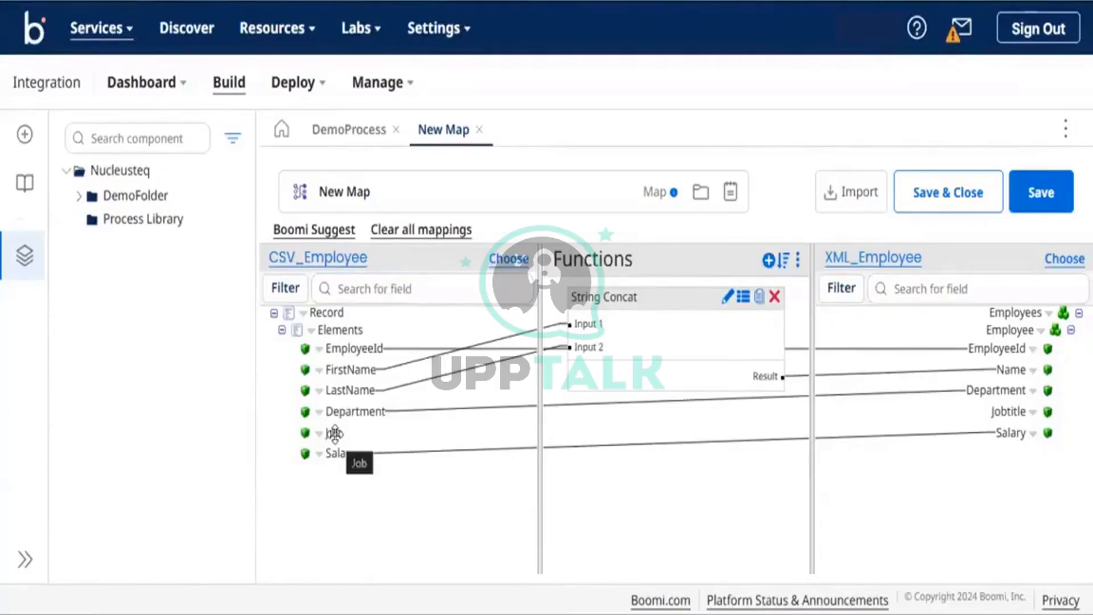
# Map the source Job field to Jobtitle, then save and close the map and confirm the Map step.
pyautogui.moveTo(335, 432); pyautogui.dragTo(671, 446)
pyautogui.moveTo(914, 423); pyautogui.dragTo(1011, 411)
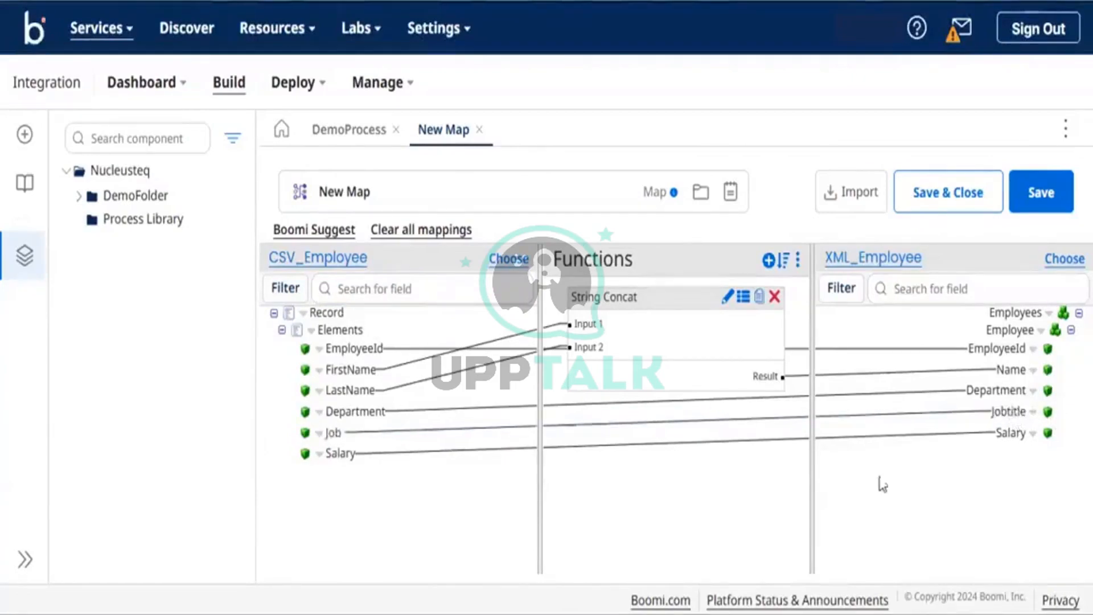
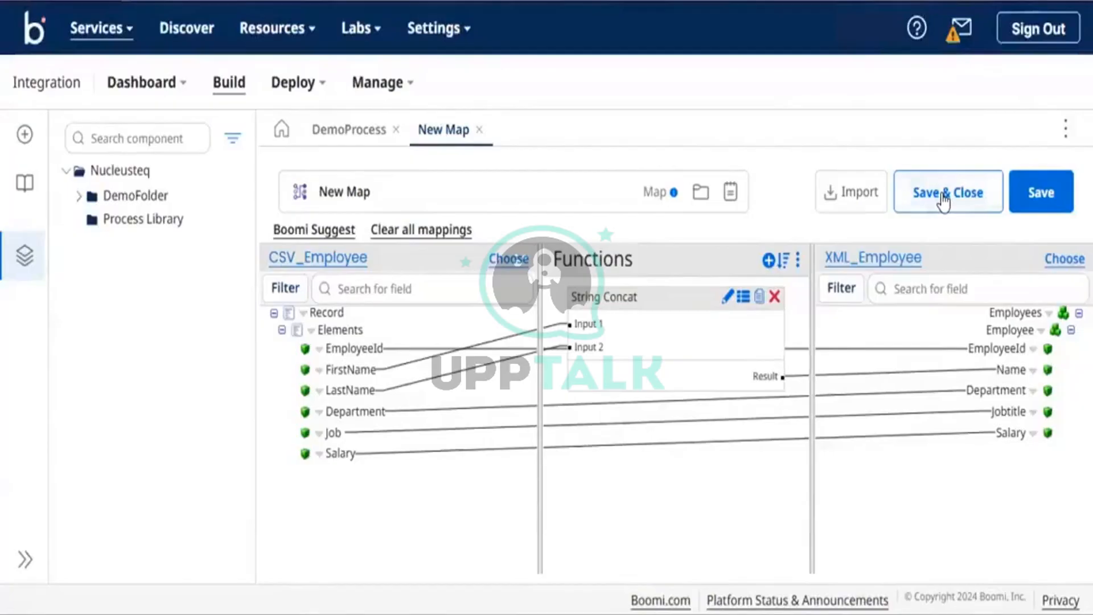
pyautogui.click(943, 196)
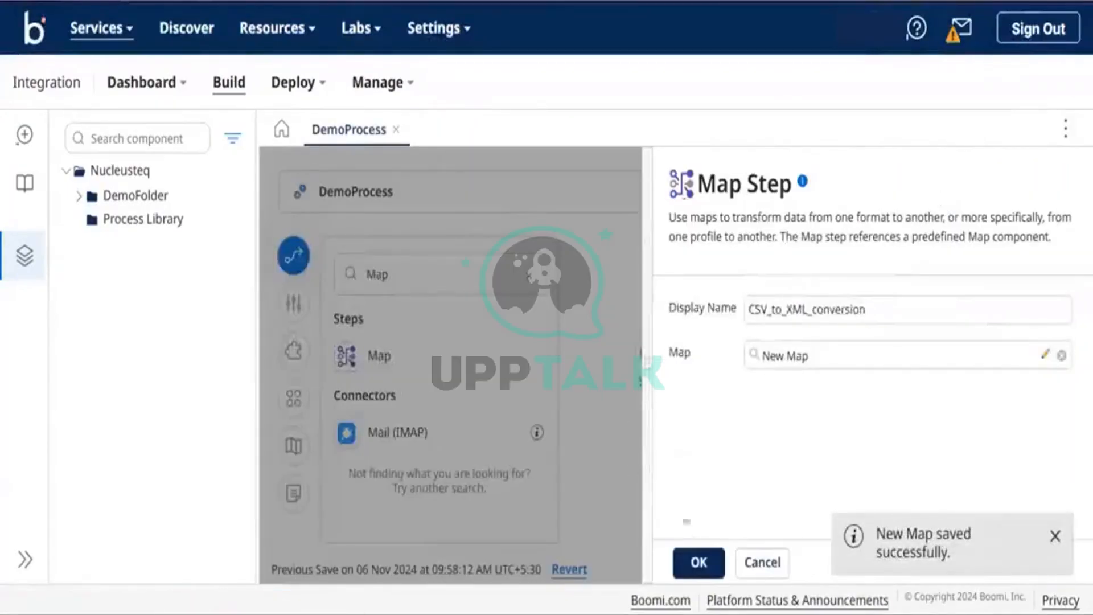
pyautogui.click(688, 564)
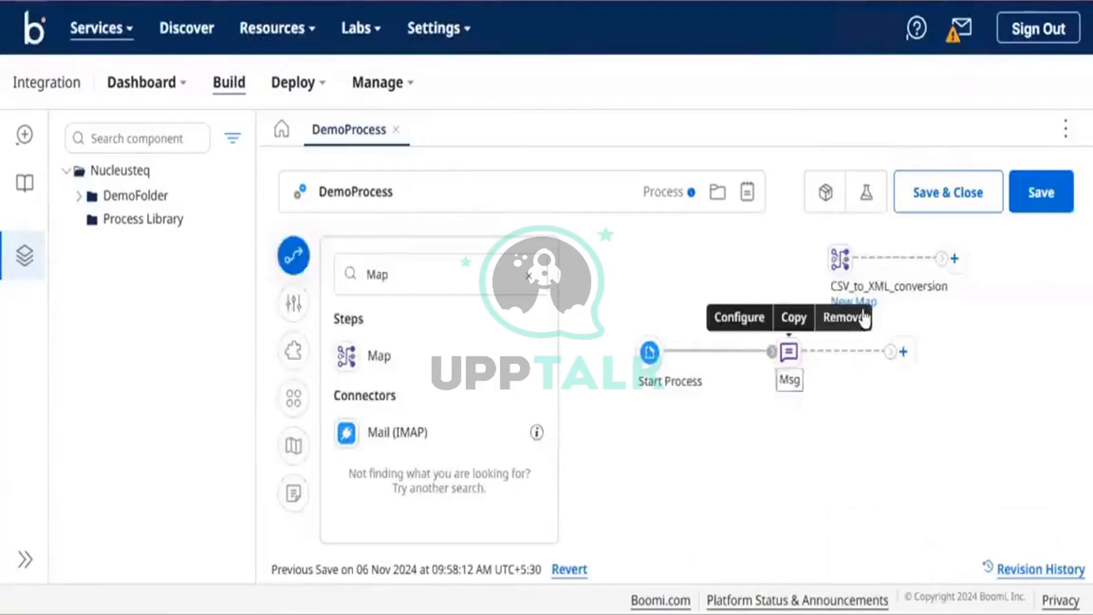
# Place the CSV_to_XML_conversion step in line after the Msg step and connect Msg to it.
pyautogui.moveTo(860, 278)
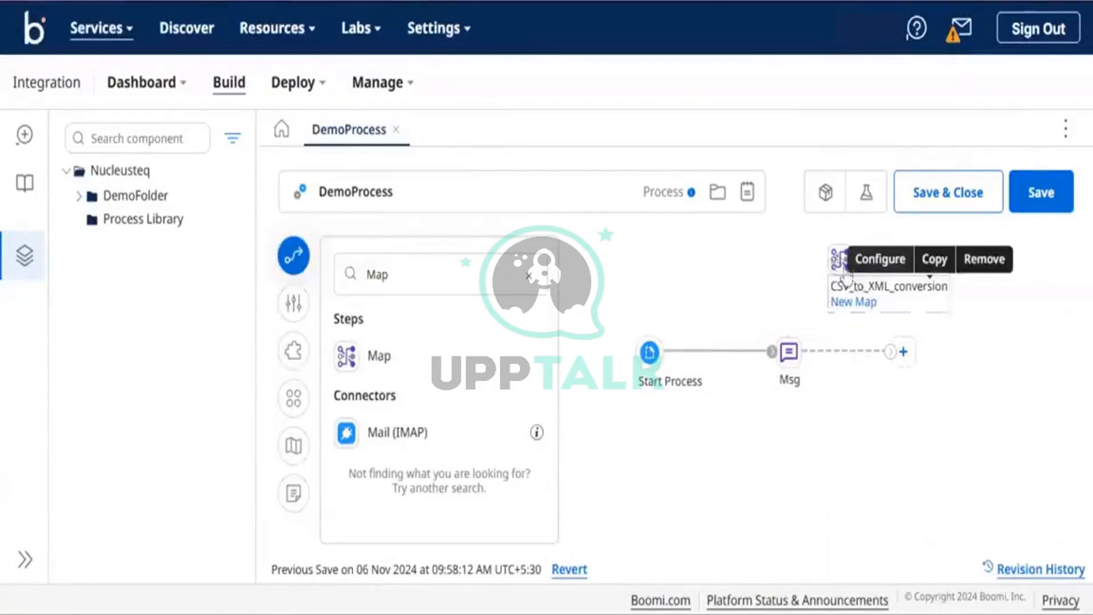
pyautogui.moveTo(860, 279); pyautogui.dragTo(894, 357)
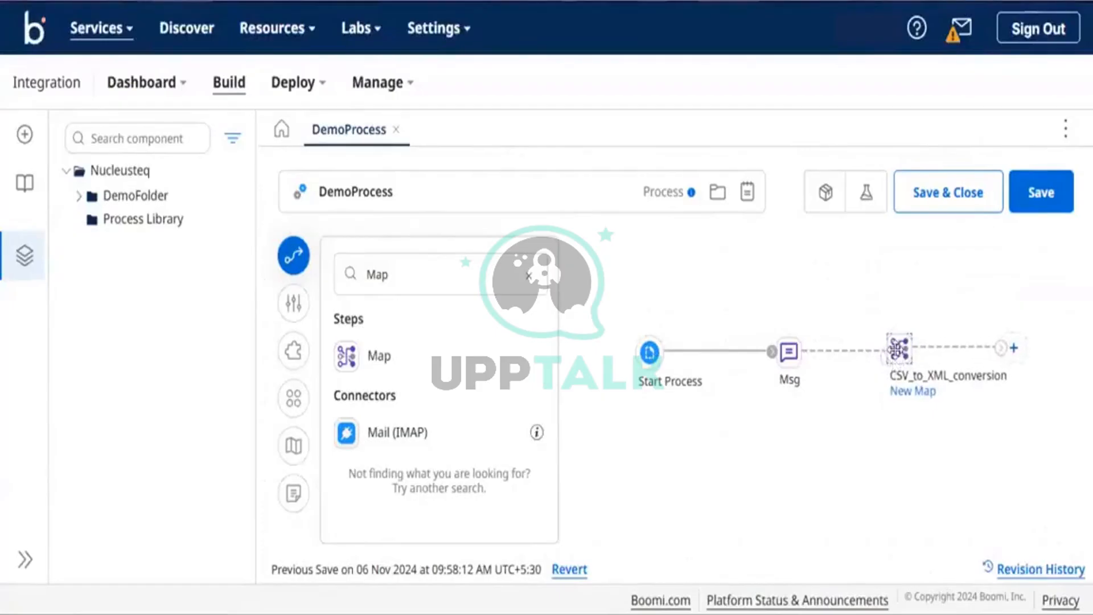
pyautogui.moveTo(904, 350)
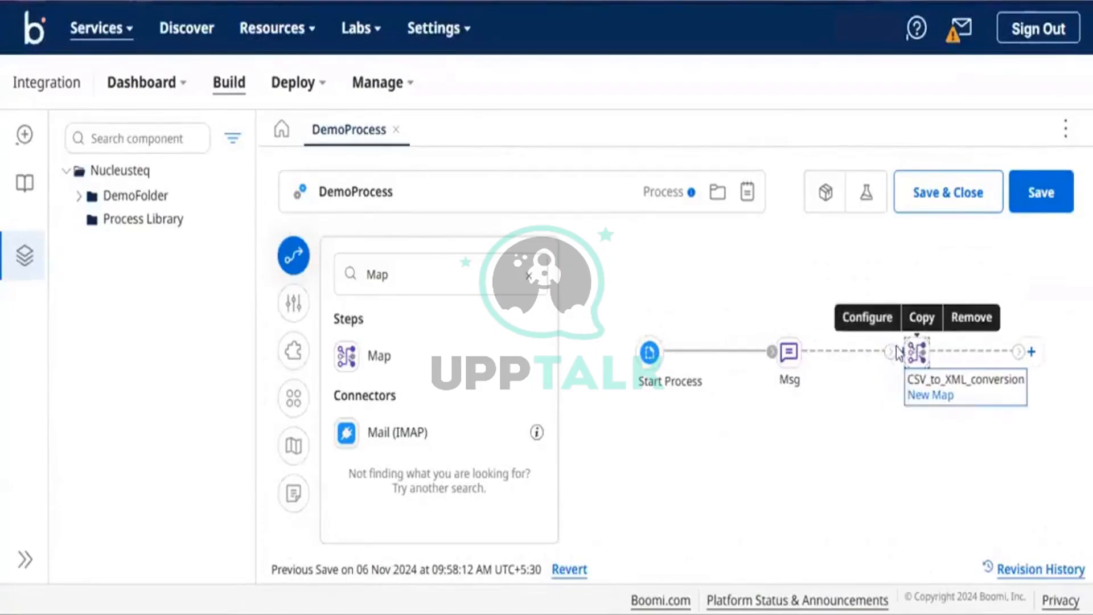
pyautogui.moveTo(889, 349); pyautogui.dragTo(909, 351)
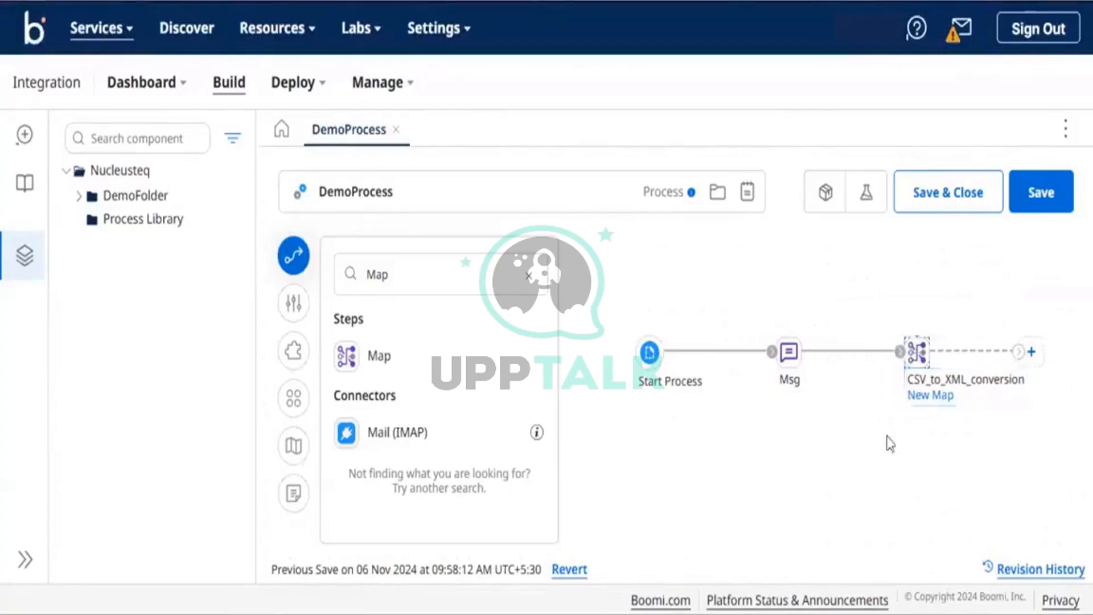
# Search the steps for "end" and add a Stop step with the display name "stop process" near the end of the flow.
pyautogui.click(534, 281)
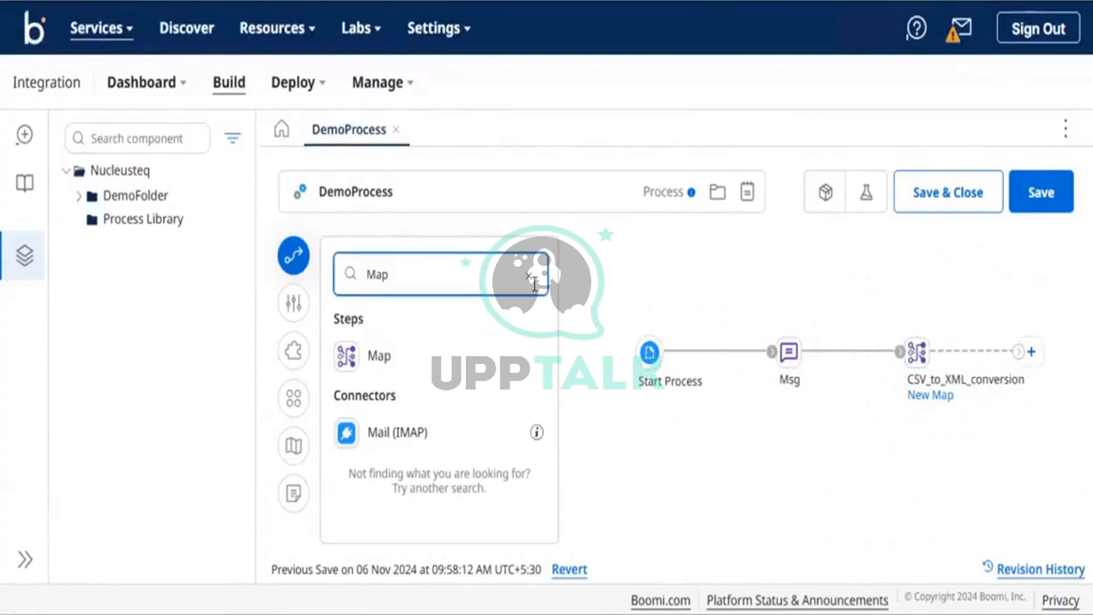
pyautogui.click(532, 279)
pyautogui.write('e')
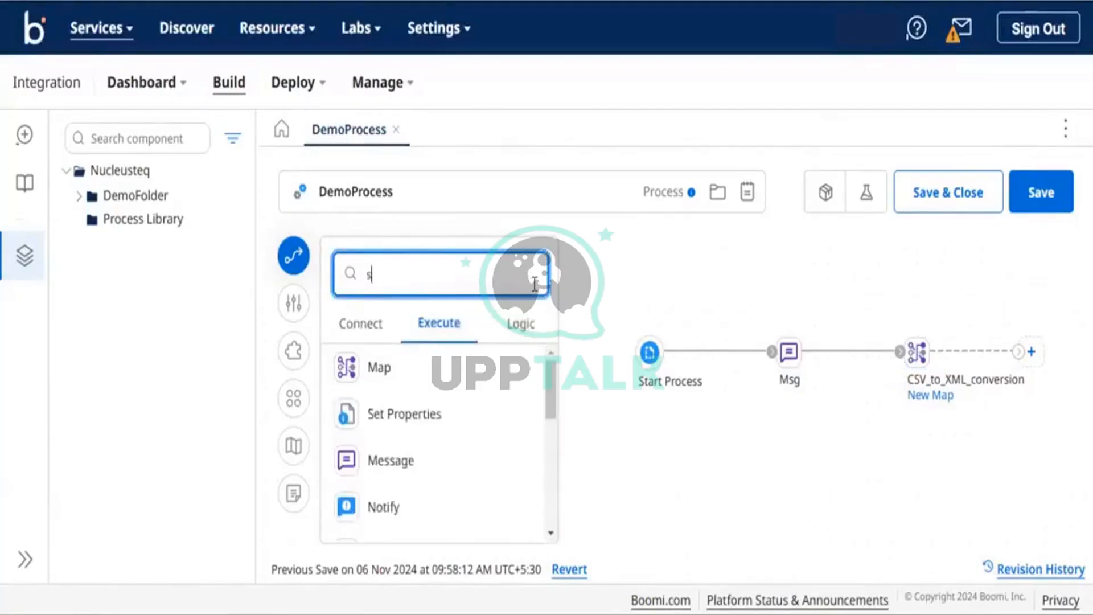
pyautogui.write('ndp')
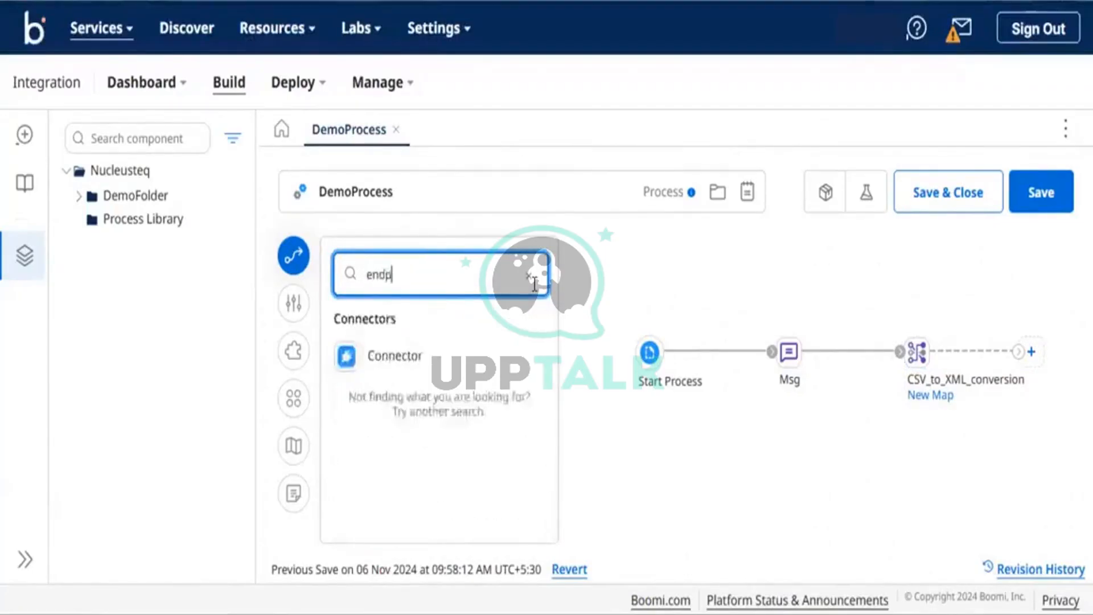
pyautogui.press('BackSpace')
pyautogui.click(369, 399)
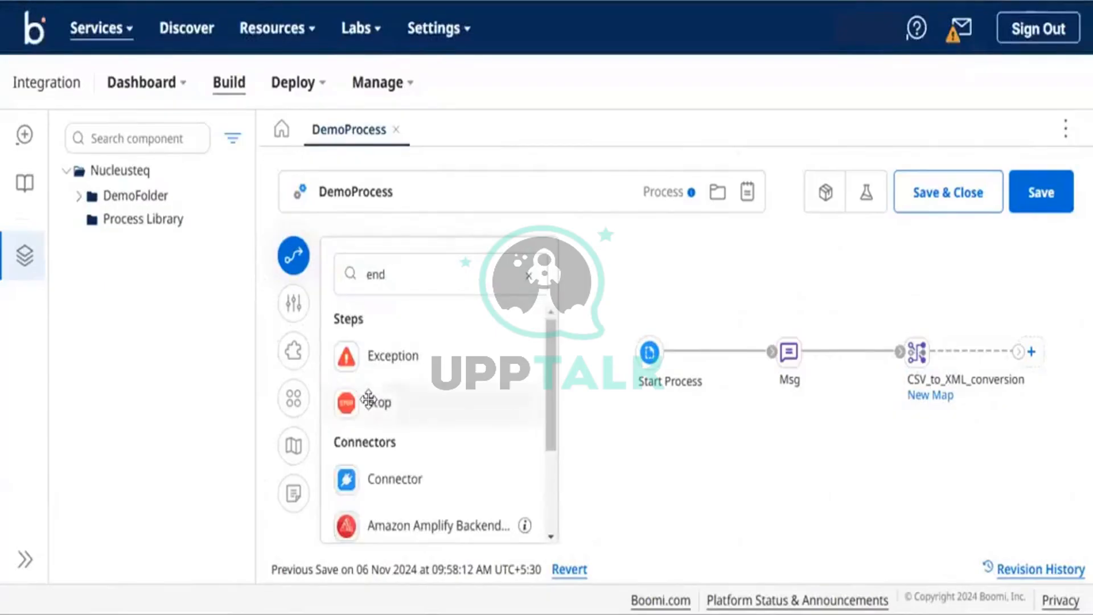
pyautogui.moveTo(351, 394); pyautogui.dragTo(1053, 310)
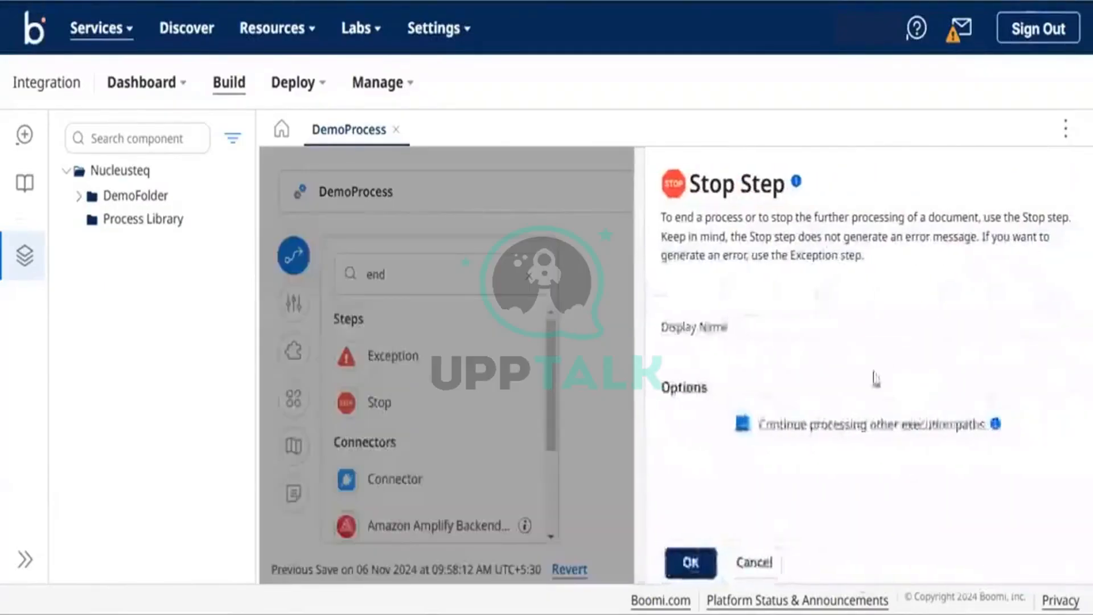
pyautogui.write('stop proces')
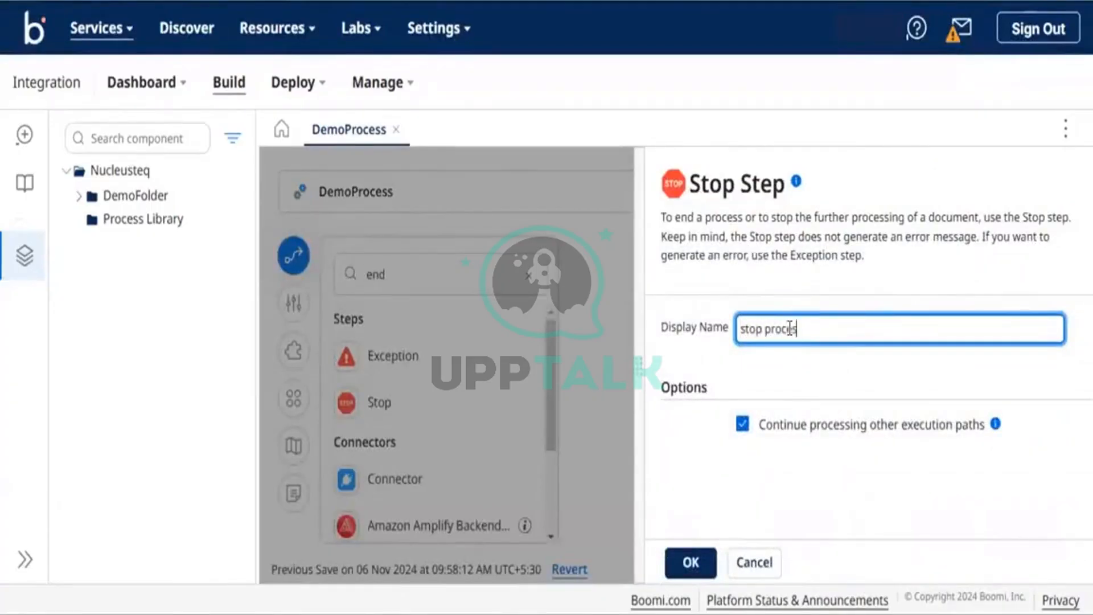
pyautogui.write('s')
pyautogui.click(690, 562)
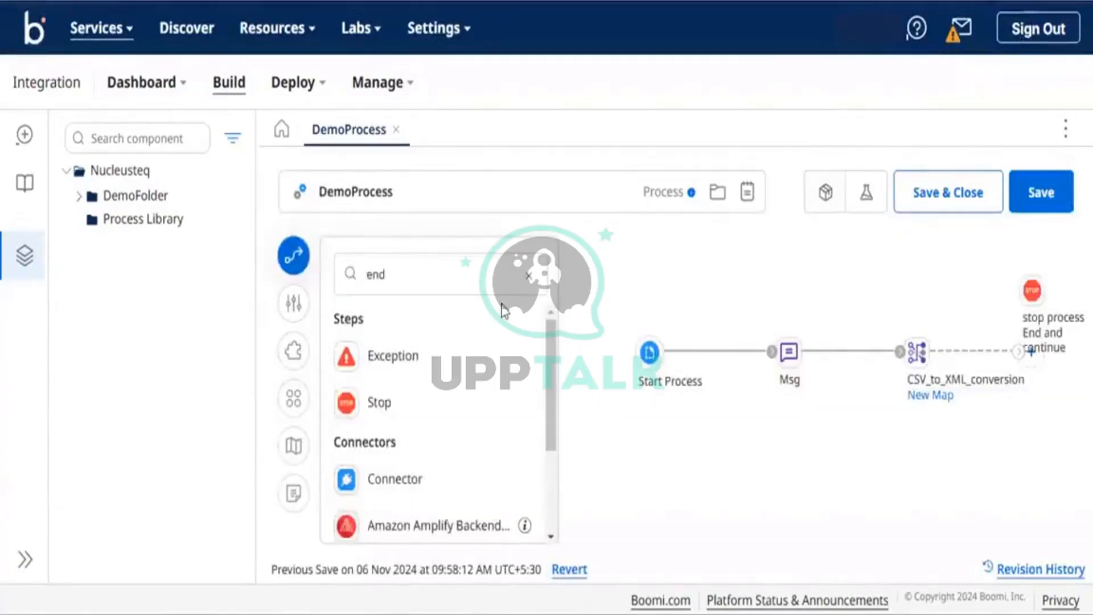
# Align the stop process step after CSV_to_XML_conversion, connect the two steps and save the process.
pyautogui.click(530, 279)
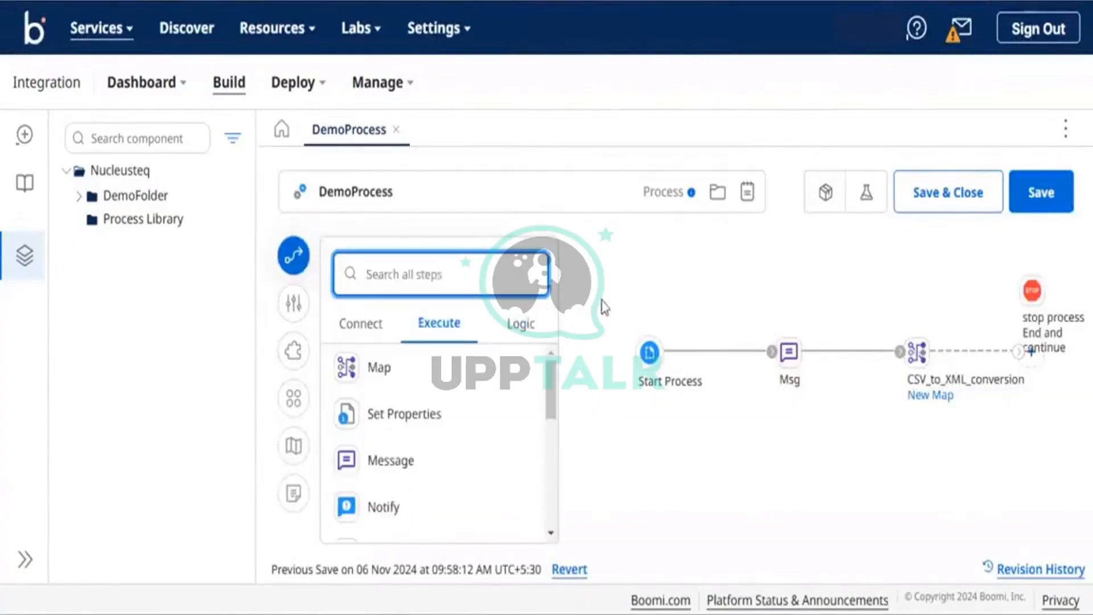
pyautogui.click(293, 255)
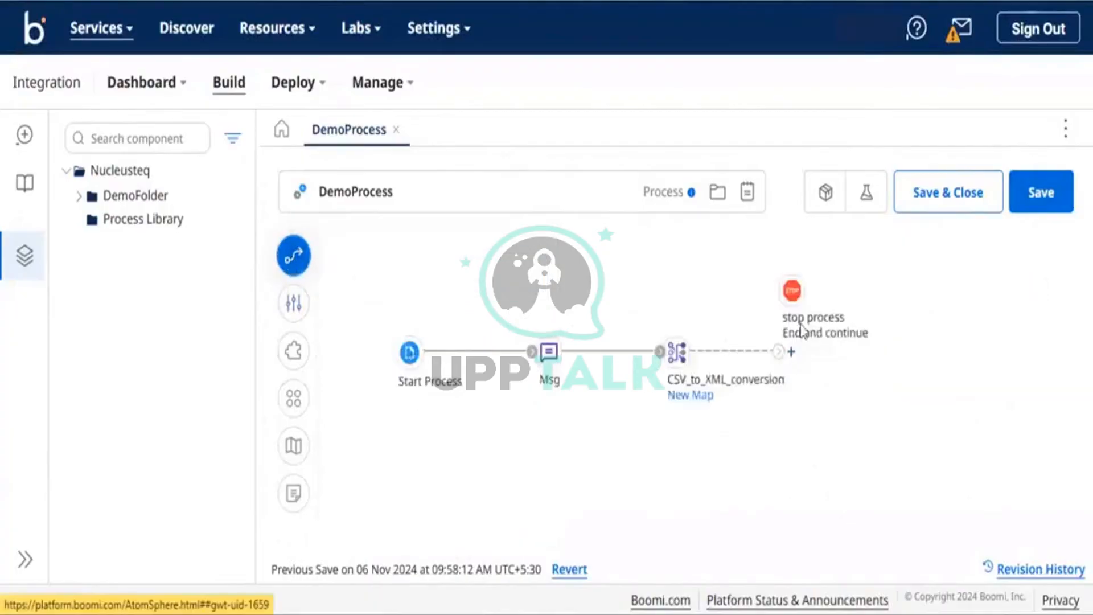
pyautogui.click(792, 291)
pyautogui.moveTo(792, 291); pyautogui.dragTo(843, 352)
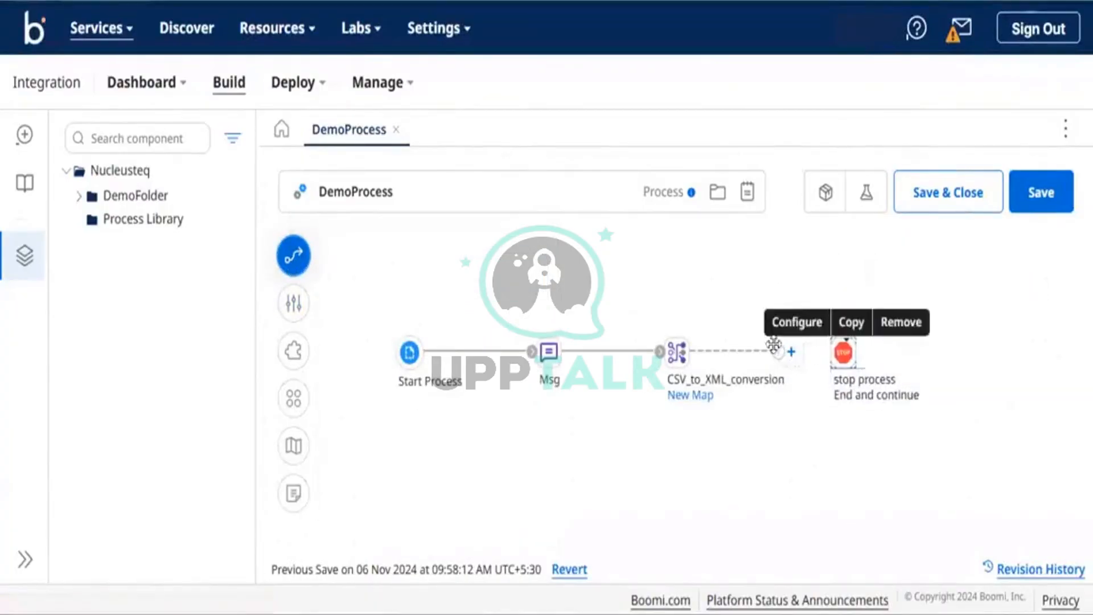
pyautogui.moveTo(777, 349); pyautogui.dragTo(829, 353)
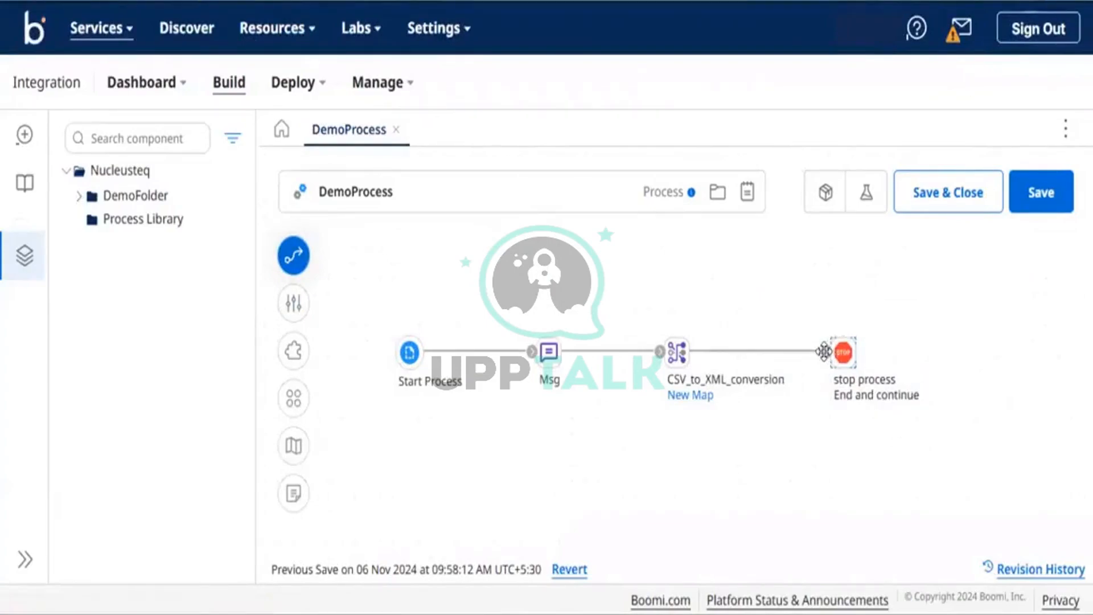
pyautogui.moveTo(828, 364)
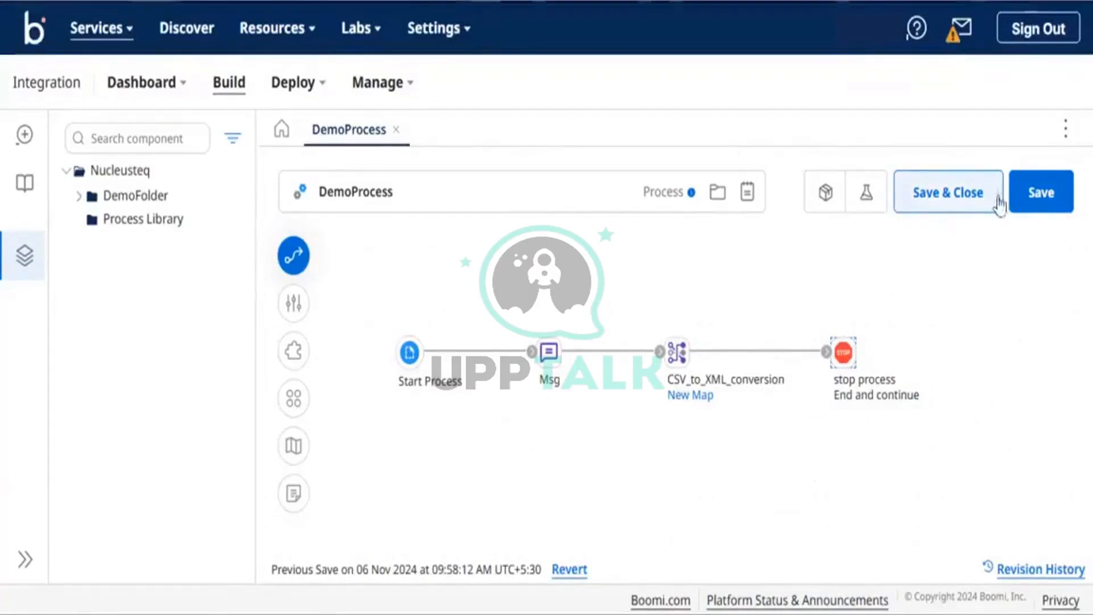
pyautogui.click(1034, 202)
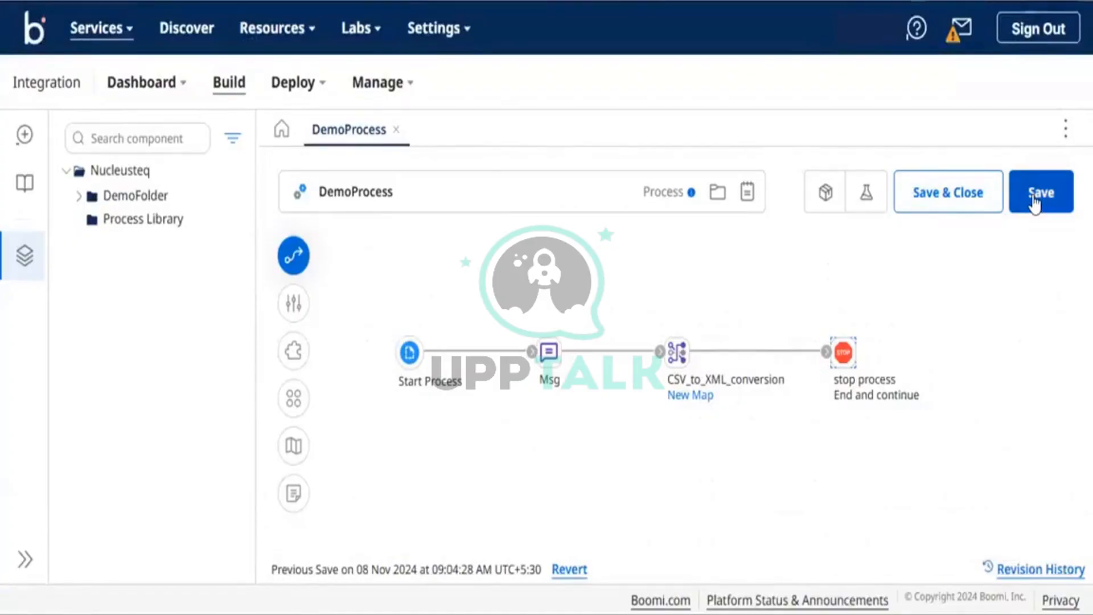
# Start testing the process and set up a cloud Atom named TestAtom in the Singapore Integration Test Cloud.
pyautogui.click(862, 197)
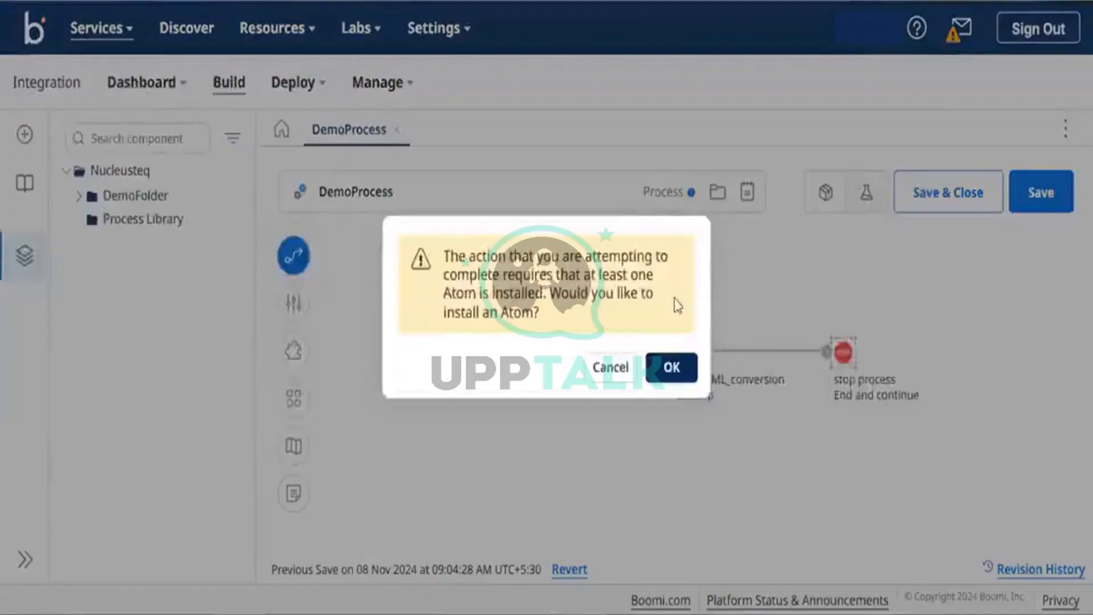
pyautogui.click(675, 367)
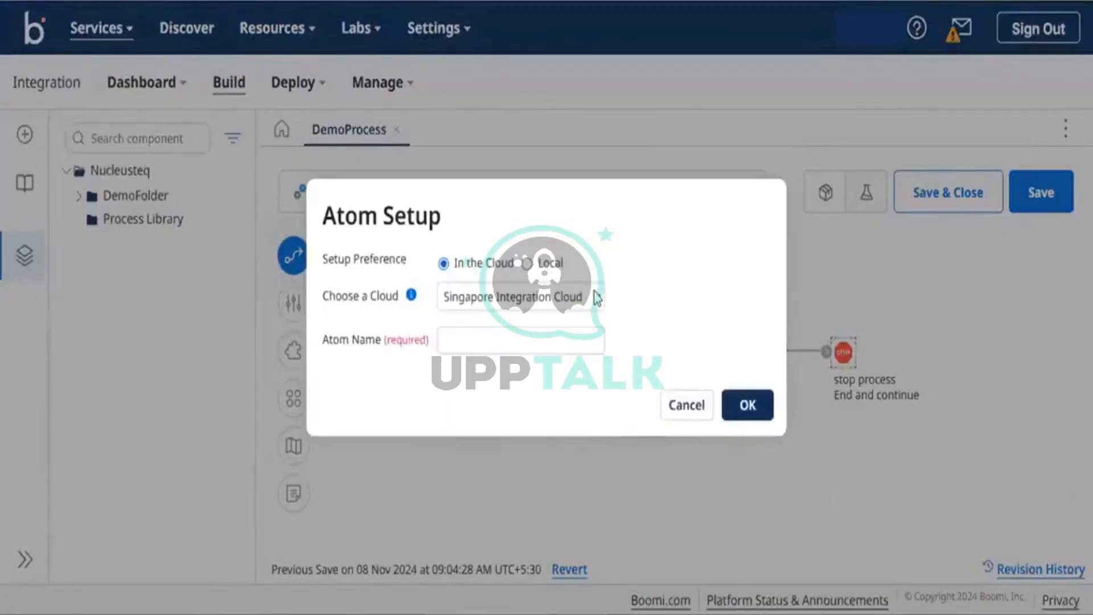
pyautogui.click(596, 296)
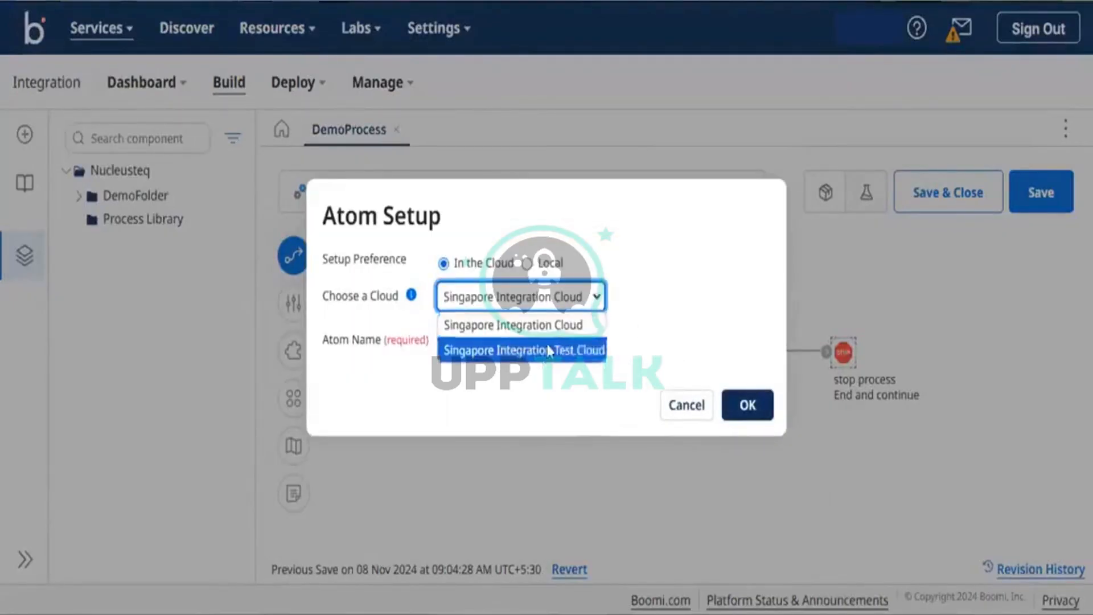
pyautogui.click(549, 344)
pyautogui.click(548, 342)
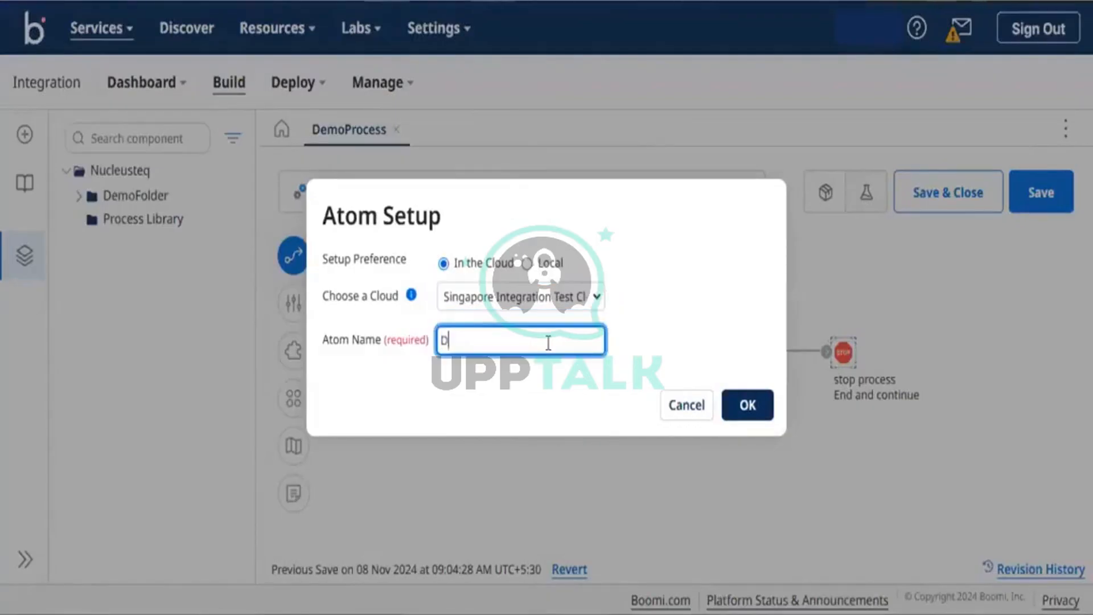
pyautogui.write('Test')
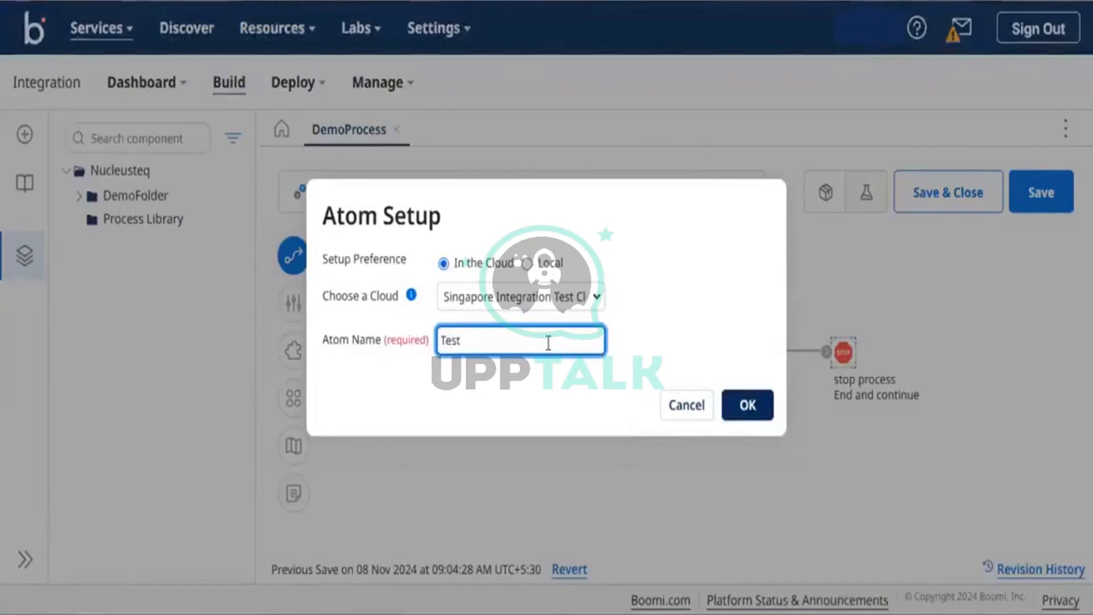
pyautogui.write('Atom')
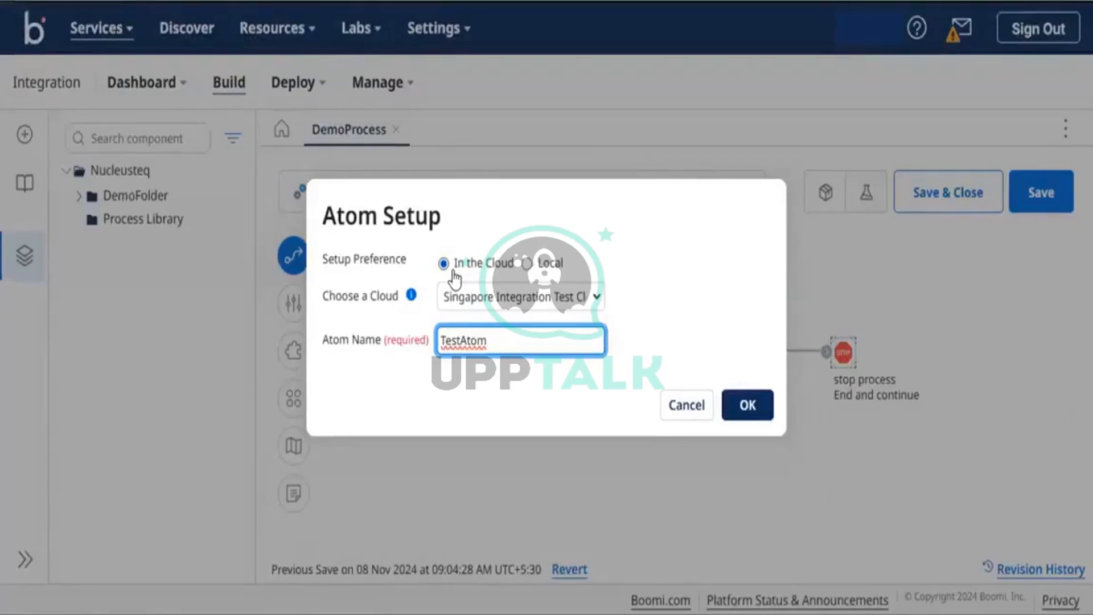
pyautogui.click(740, 405)
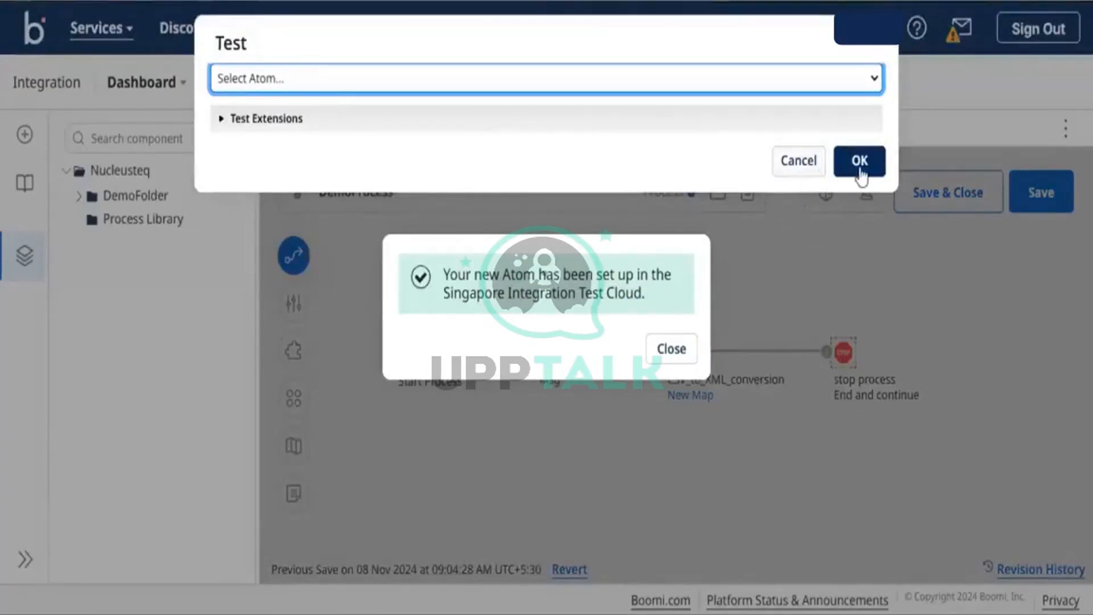
pyautogui.click(670, 349)
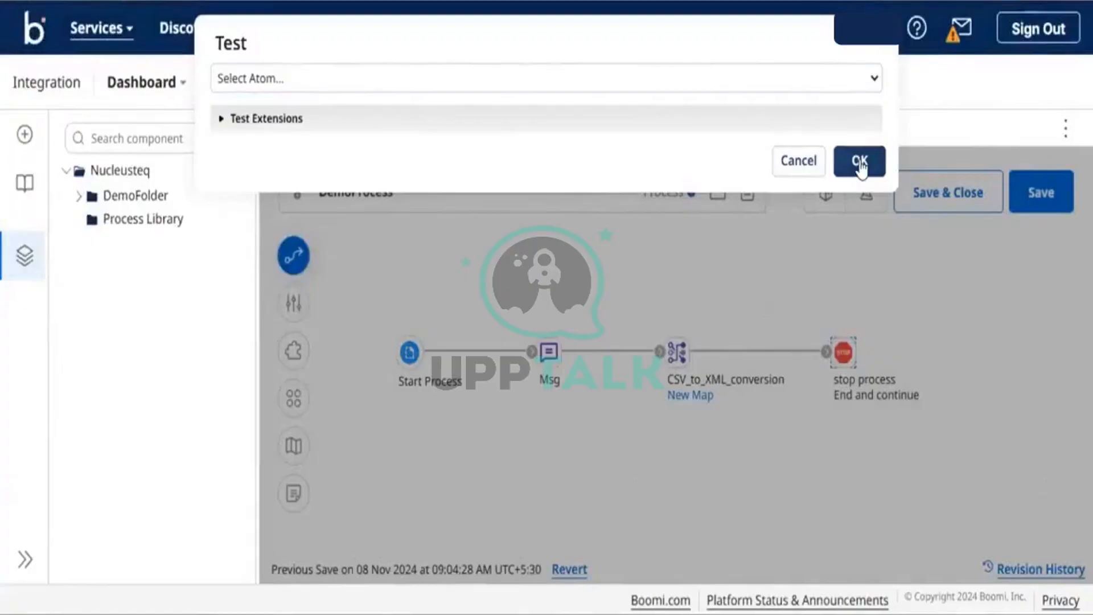
# Run the DemoProcess test on TestAtom and dismiss the completion notification.
pyautogui.click(874, 78)
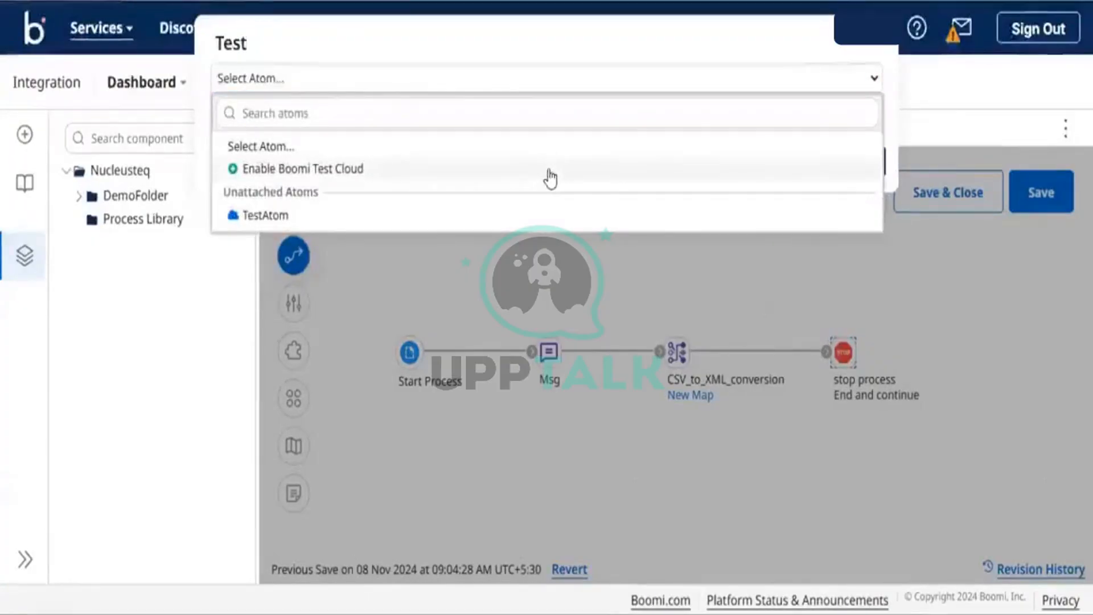
pyautogui.click(520, 214)
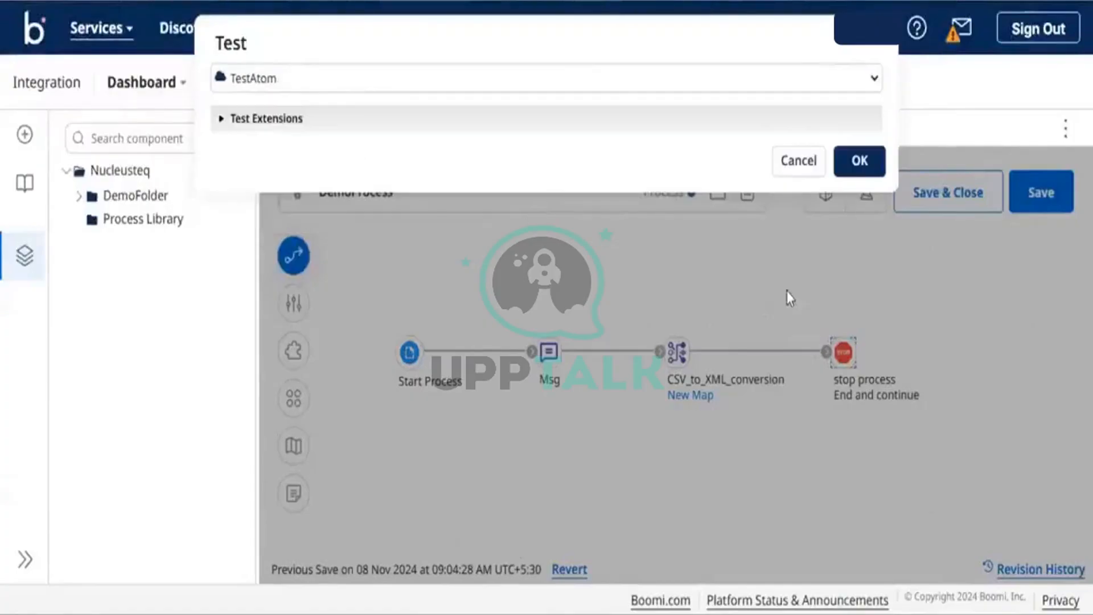
pyautogui.click(856, 161)
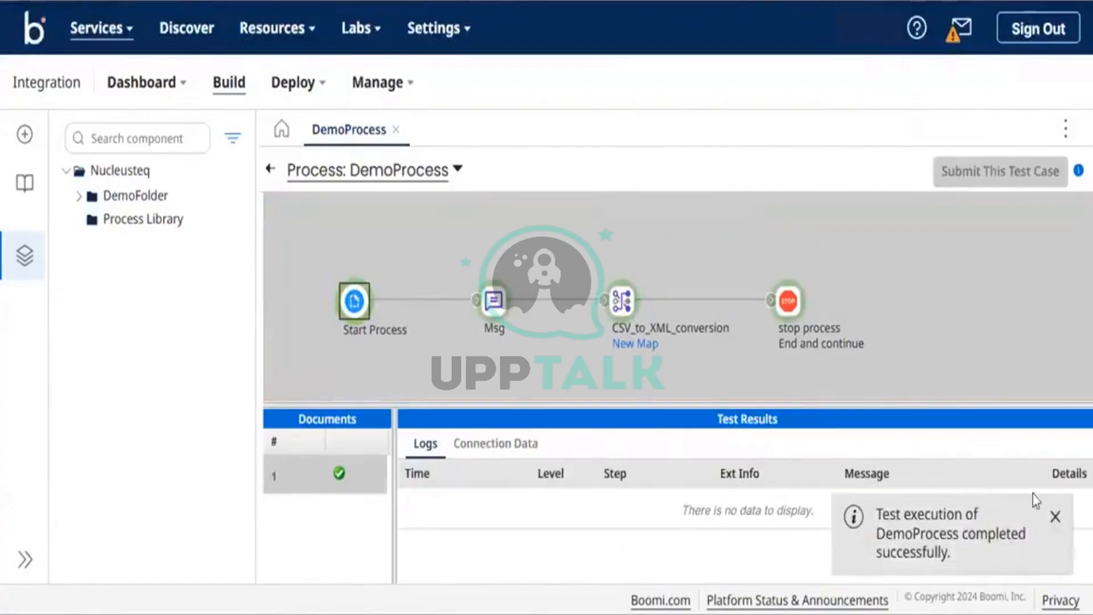
pyautogui.click(1055, 517)
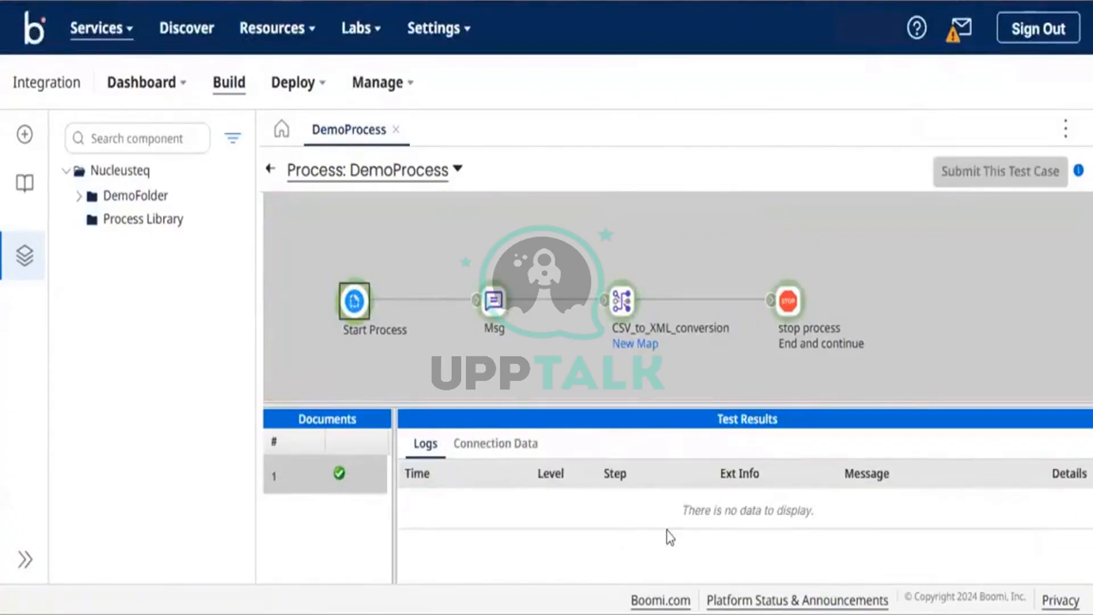
# Review the test logs of the Msg, CSV_to_XML_conversion and stop process steps.
pyautogui.click(492, 309)
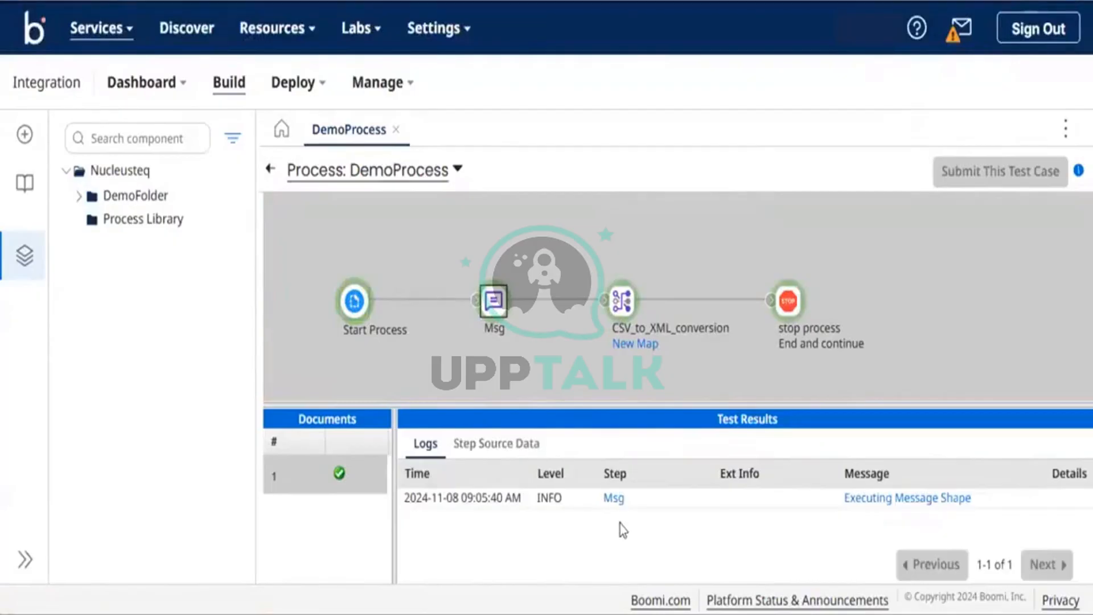
pyautogui.click(629, 302)
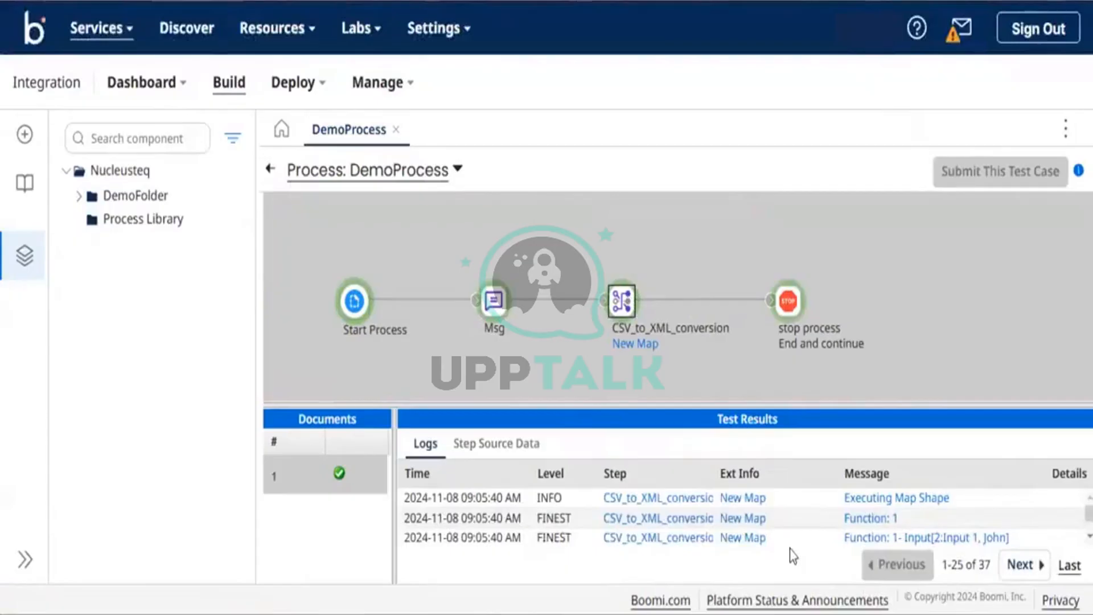
pyautogui.click(788, 307)
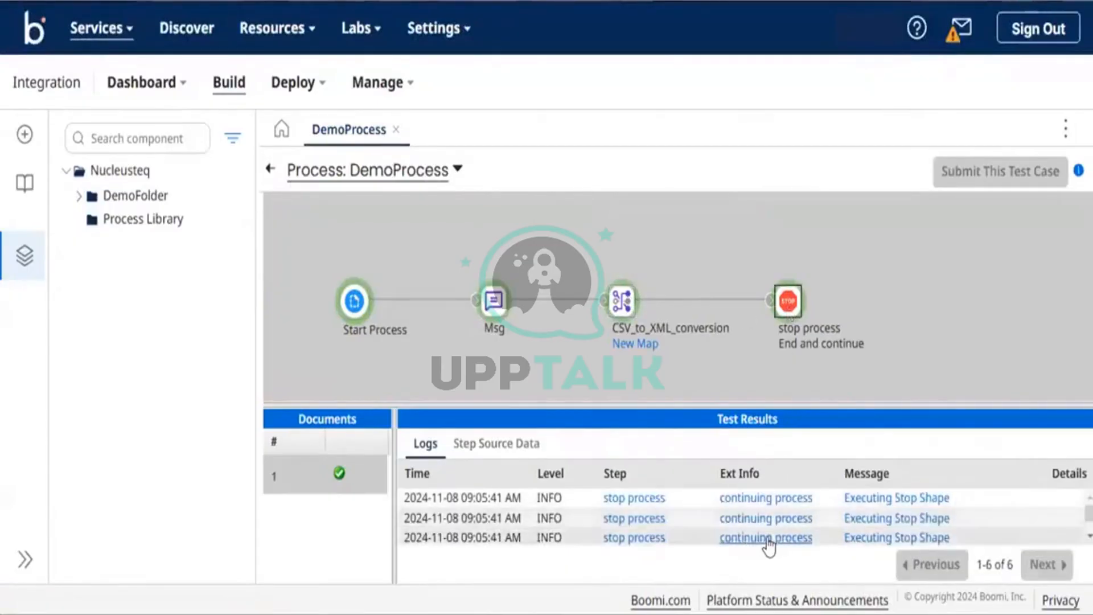
pyautogui.scroll(-1, 765, 544)
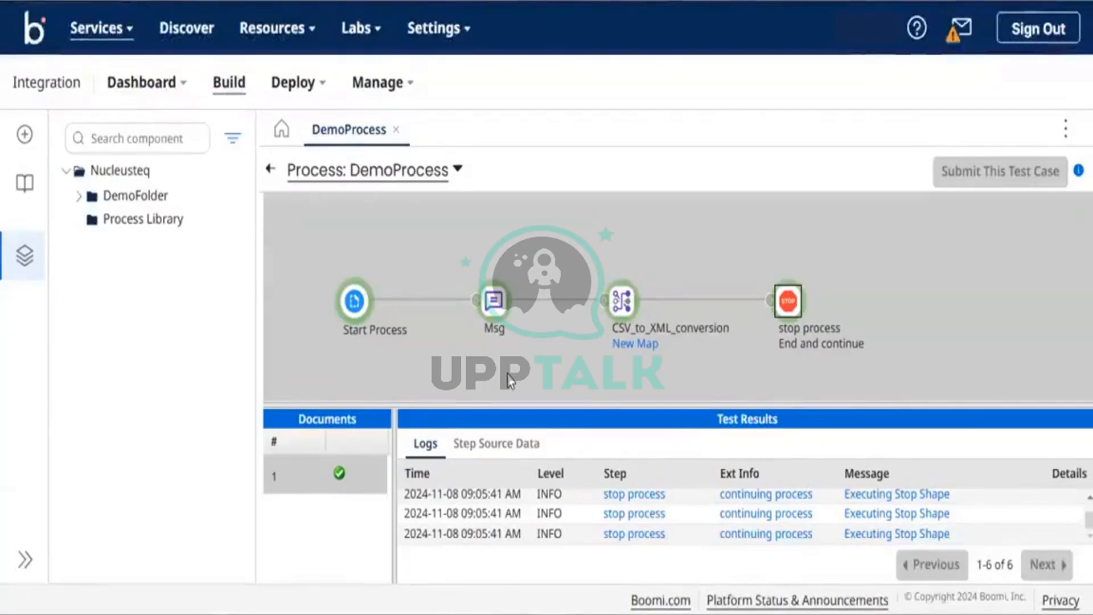
# Inspect an XML document in the stop process step's source data, then return to the process canvas.
pyautogui.click(470, 448)
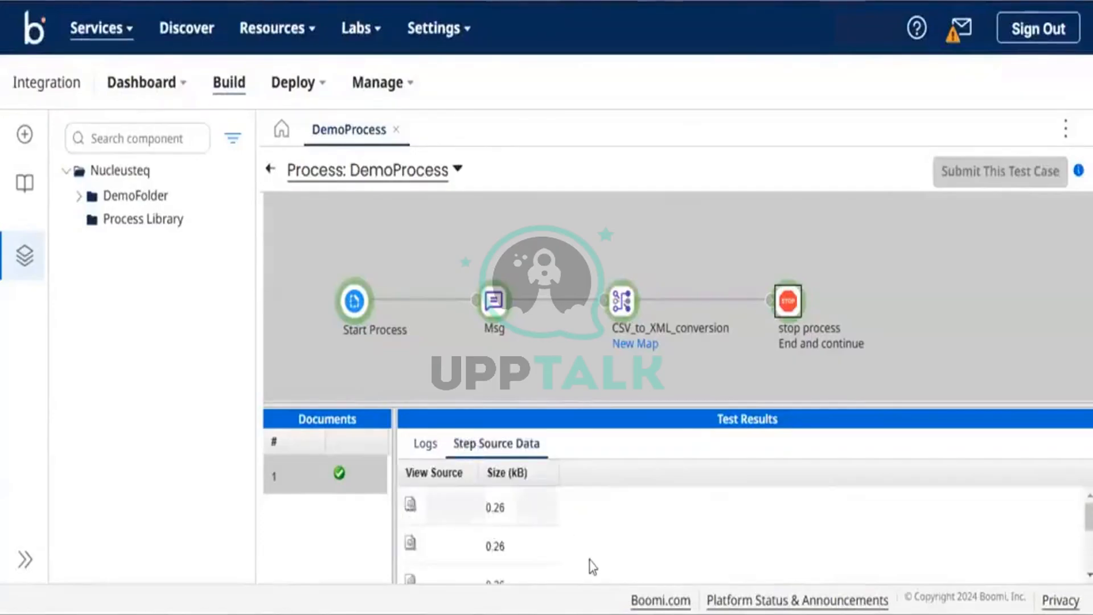
pyautogui.scroll(-1, 592, 566)
pyautogui.scroll(1, 592, 566)
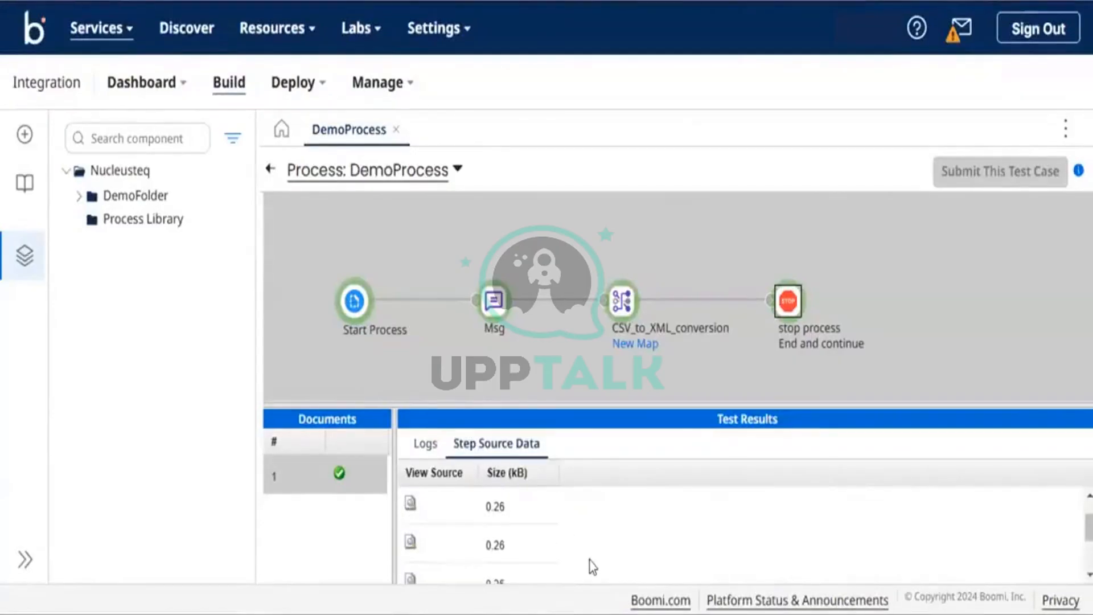
pyautogui.click(410, 506)
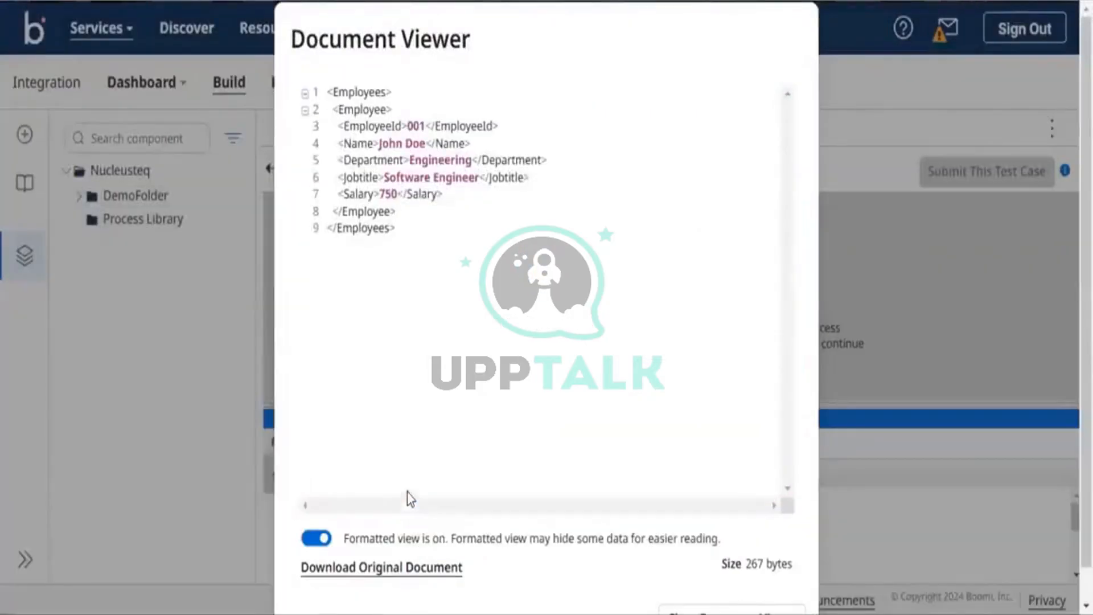
pyautogui.scroll(-1, 683, 437)
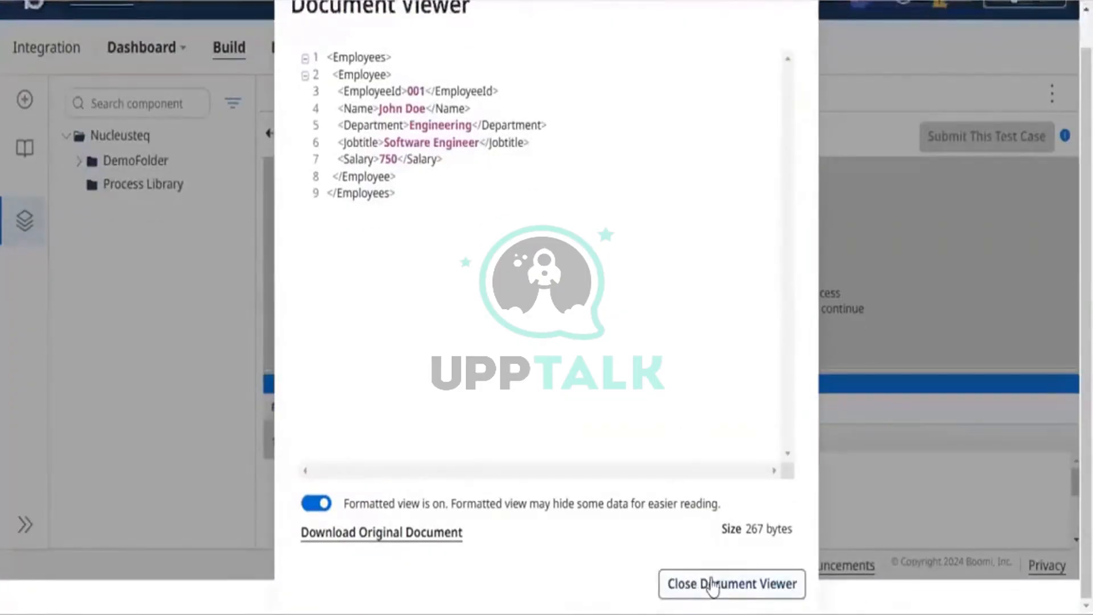
pyautogui.click(712, 585)
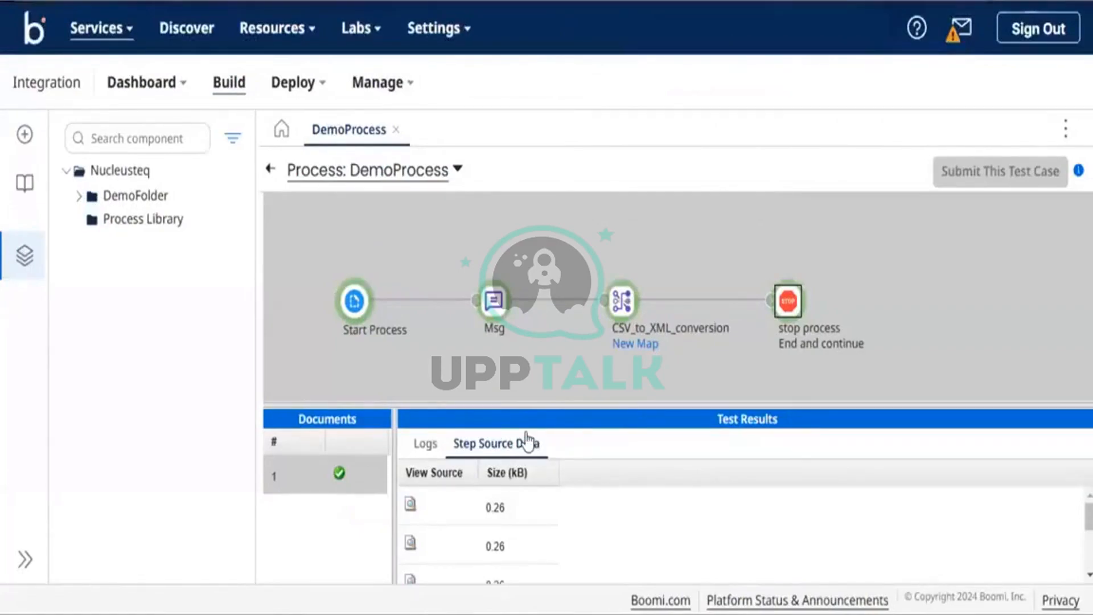
pyautogui.click(271, 168)
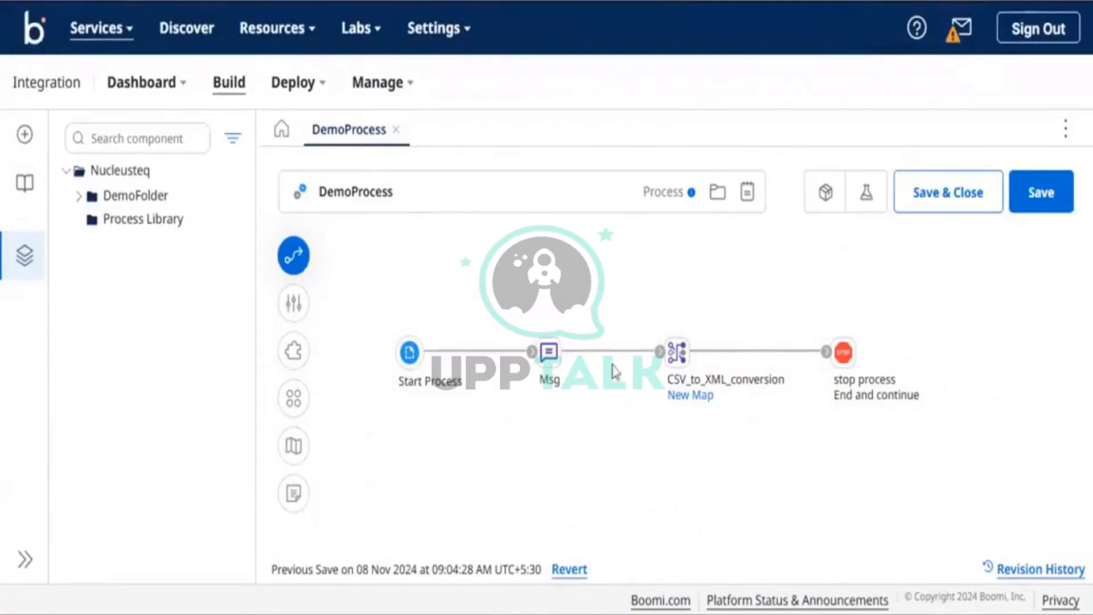
# Open New Map from the CSV_to_XML_conversion step for editing and expand all source Elements and target Employee fields.
pyautogui.click(678, 370)
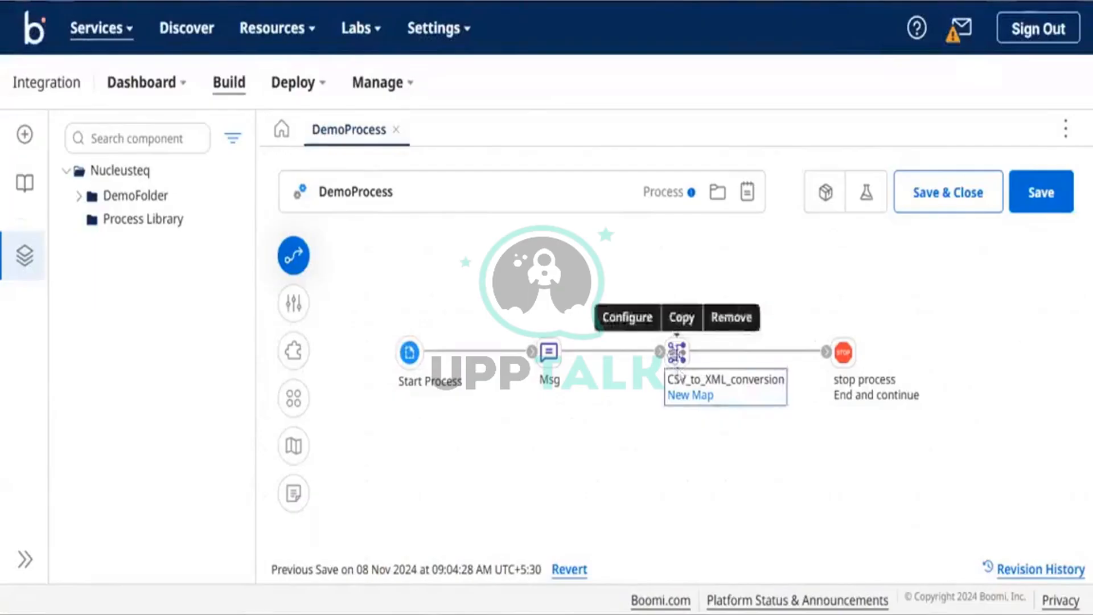
pyautogui.doubleClick(677, 354)
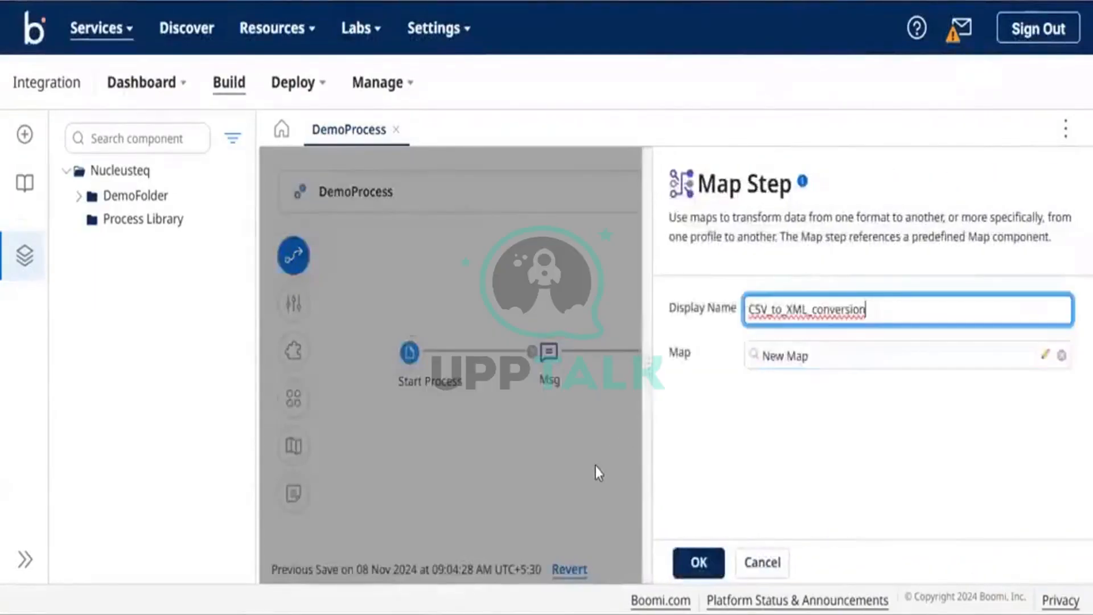
pyautogui.click(883, 363)
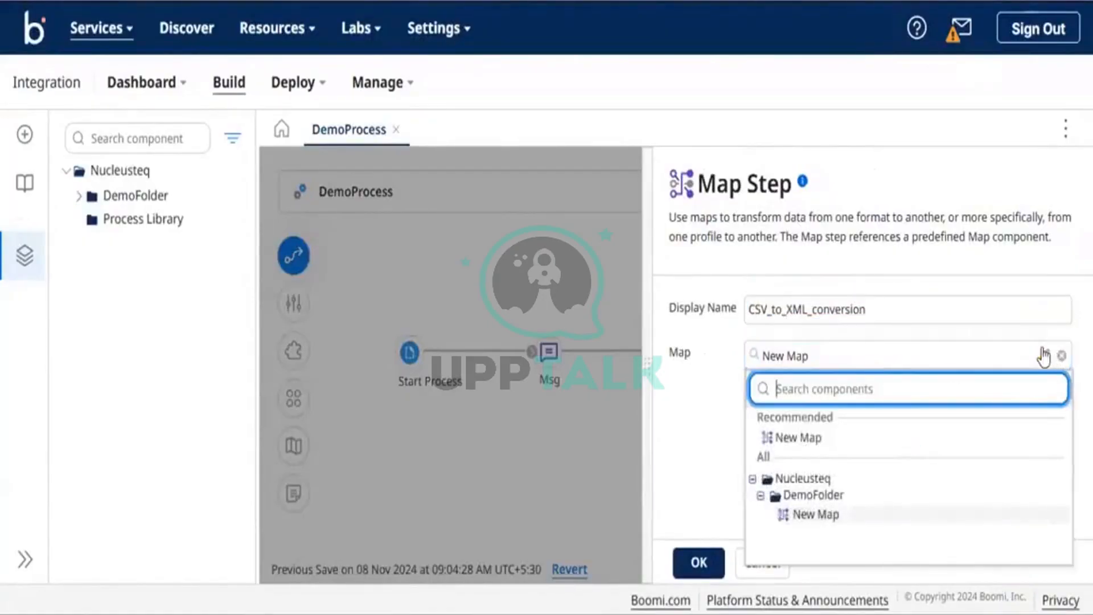
pyautogui.click(1043, 354)
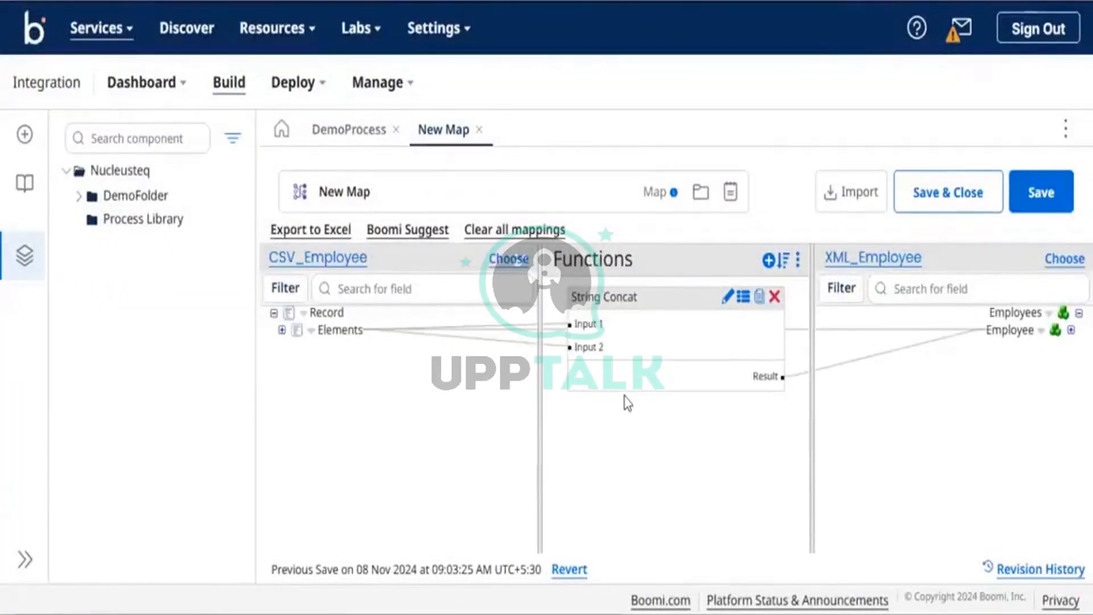
pyautogui.click(308, 332)
pyautogui.click(353, 356)
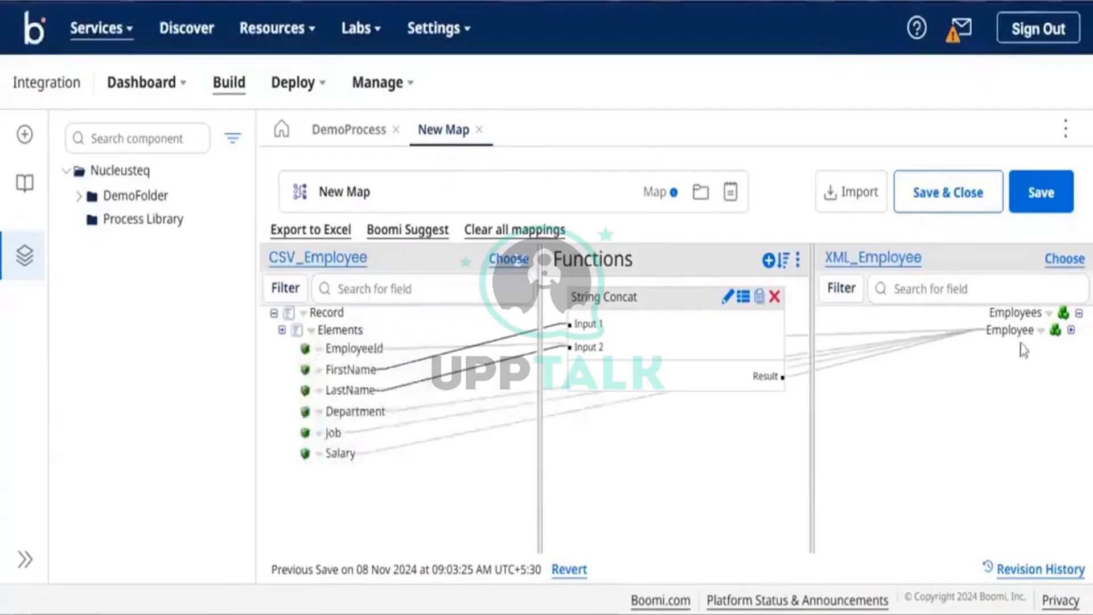
pyautogui.click(1040, 330)
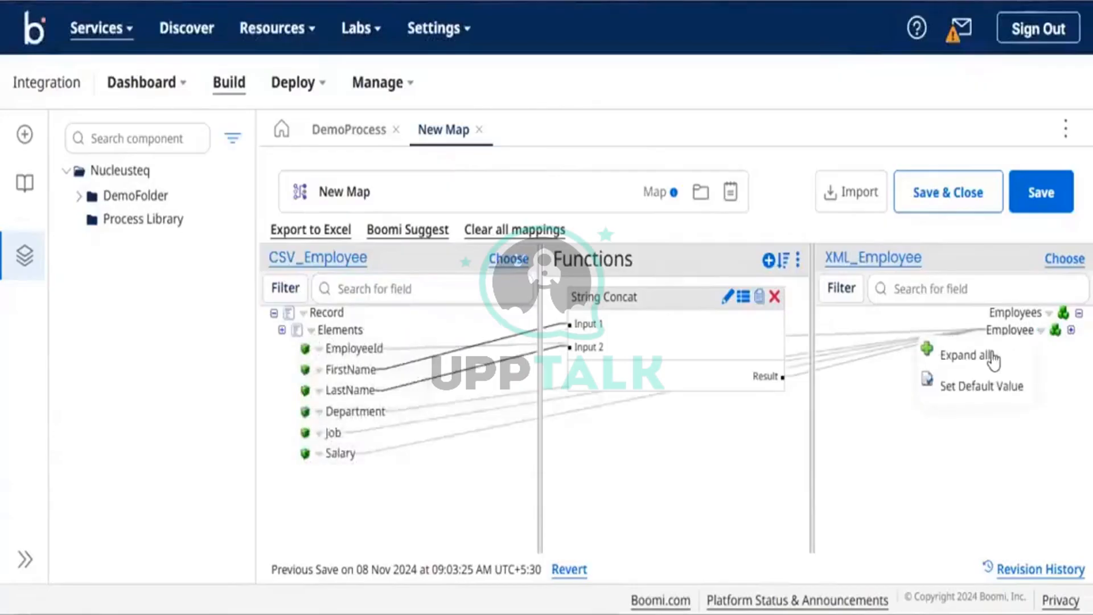
pyautogui.click(993, 357)
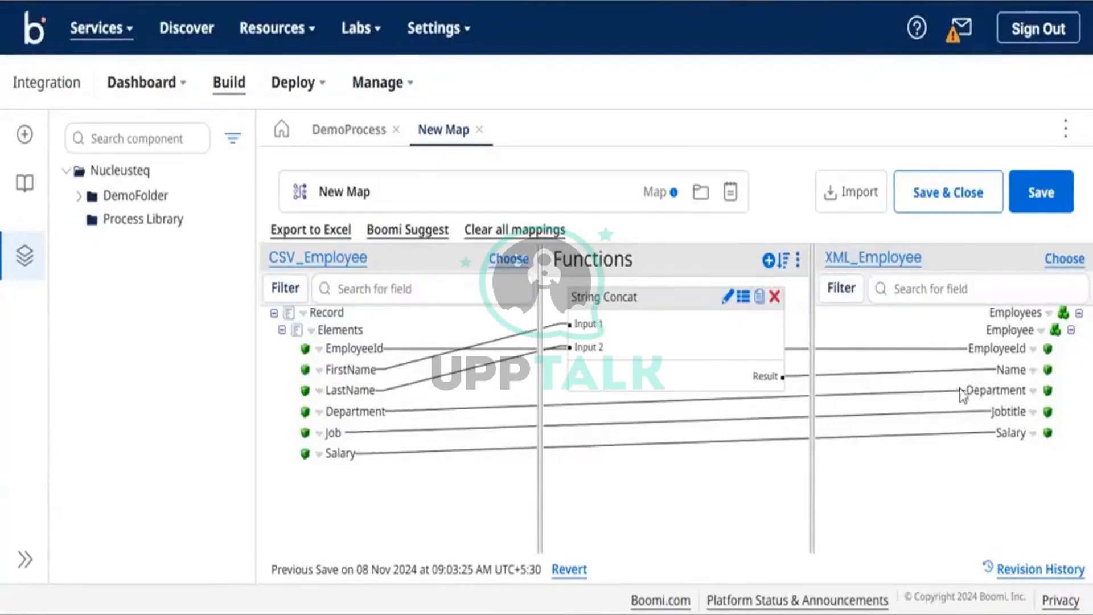
# Remove the direct Department mapping and add a String To Upper function with no default value and caching set to None.
pyautogui.moveTo(962, 393); pyautogui.dragTo(378, 405)
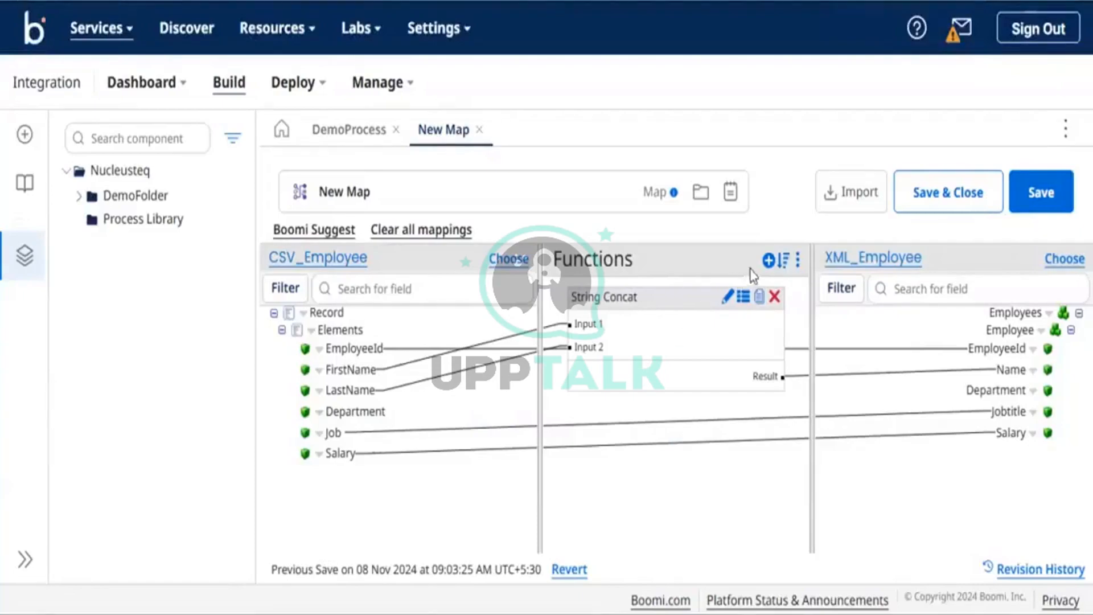
pyautogui.click(768, 261)
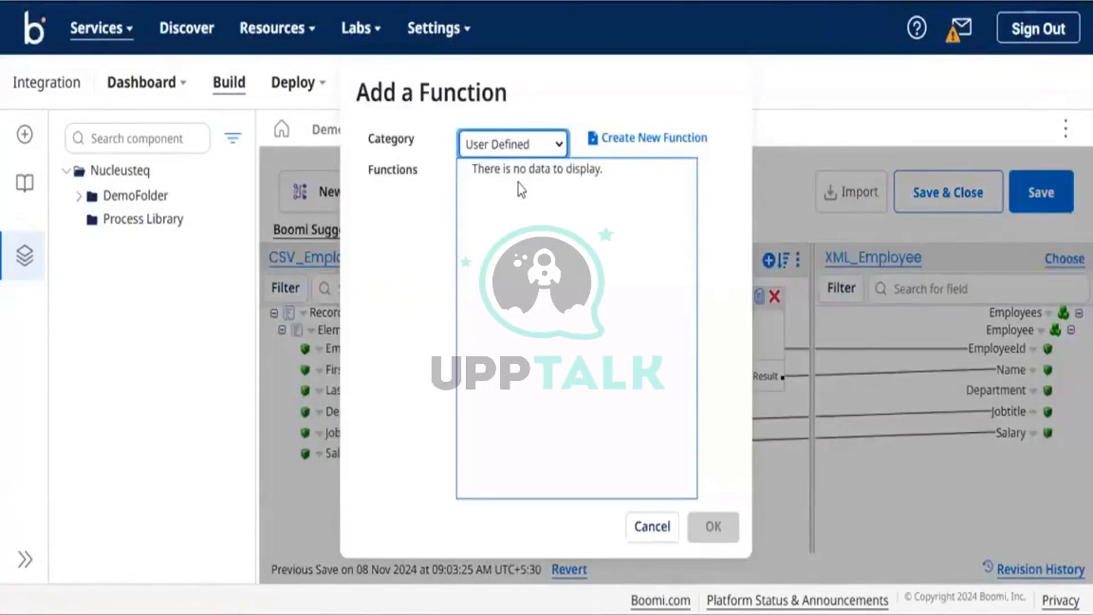
pyautogui.click(555, 144)
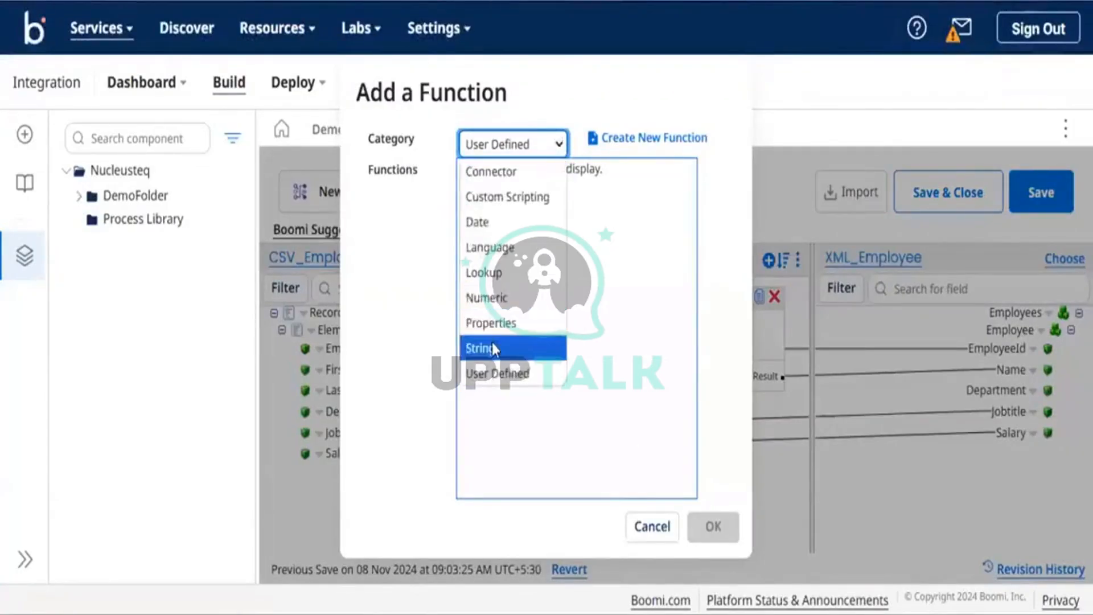
pyautogui.click(491, 345)
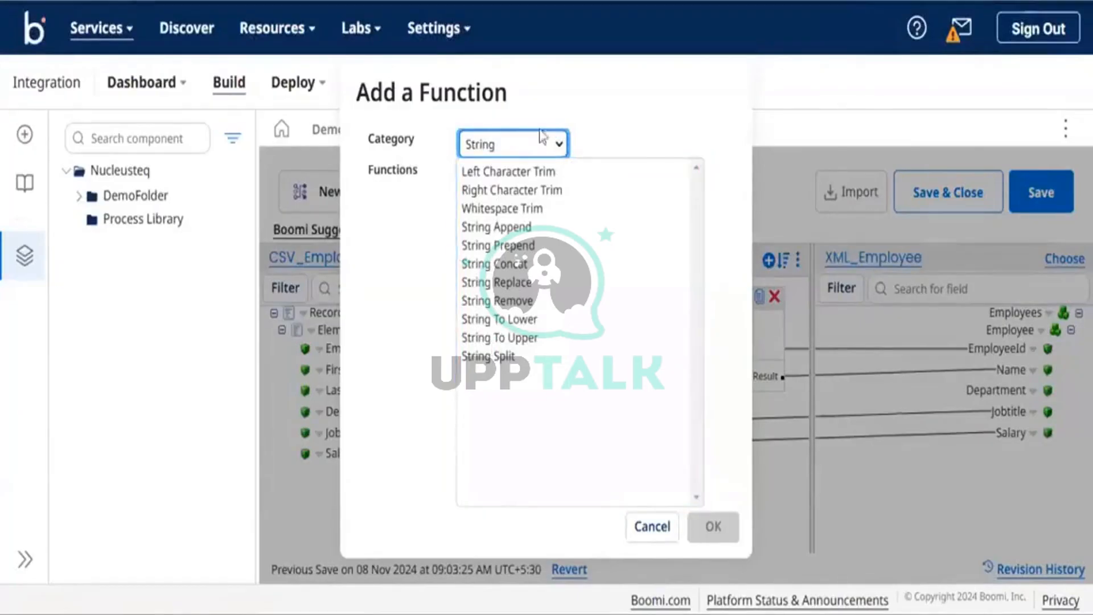
pyautogui.click(514, 339)
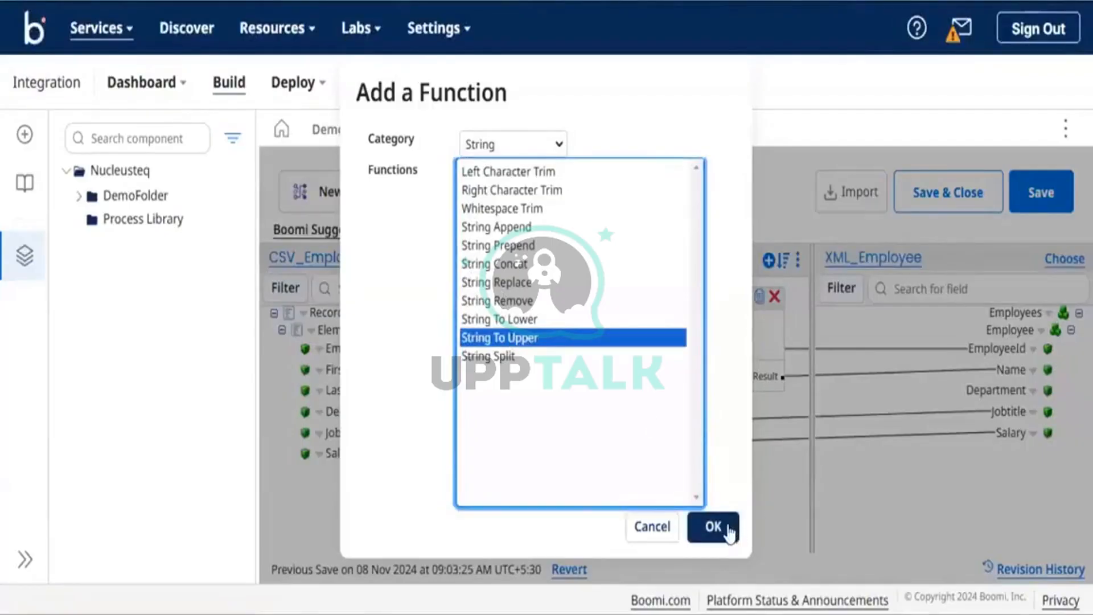
pyautogui.click(727, 527)
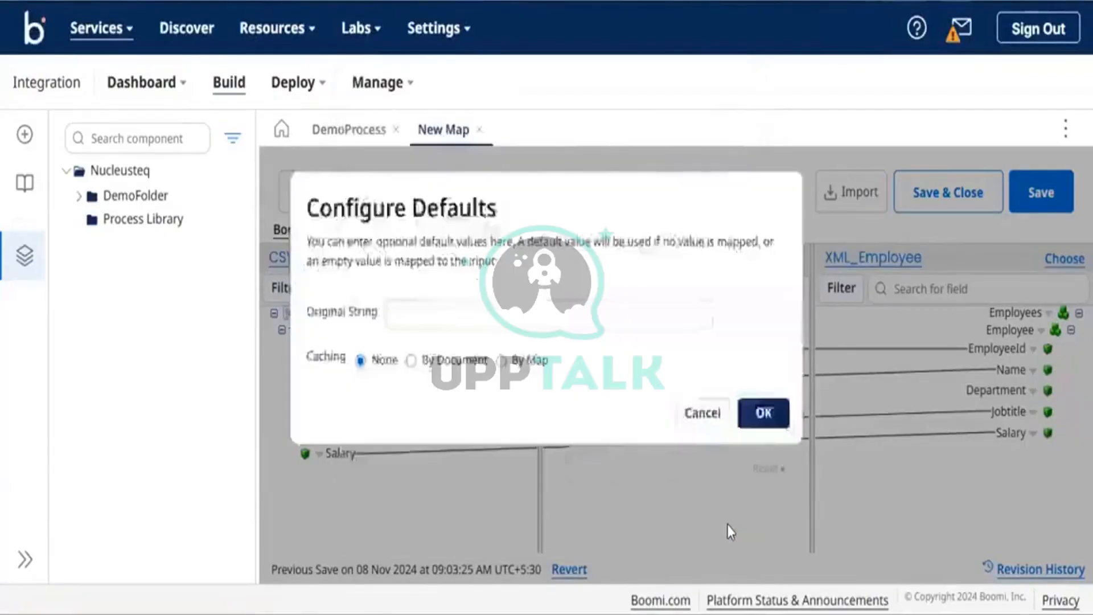
pyautogui.click(509, 318)
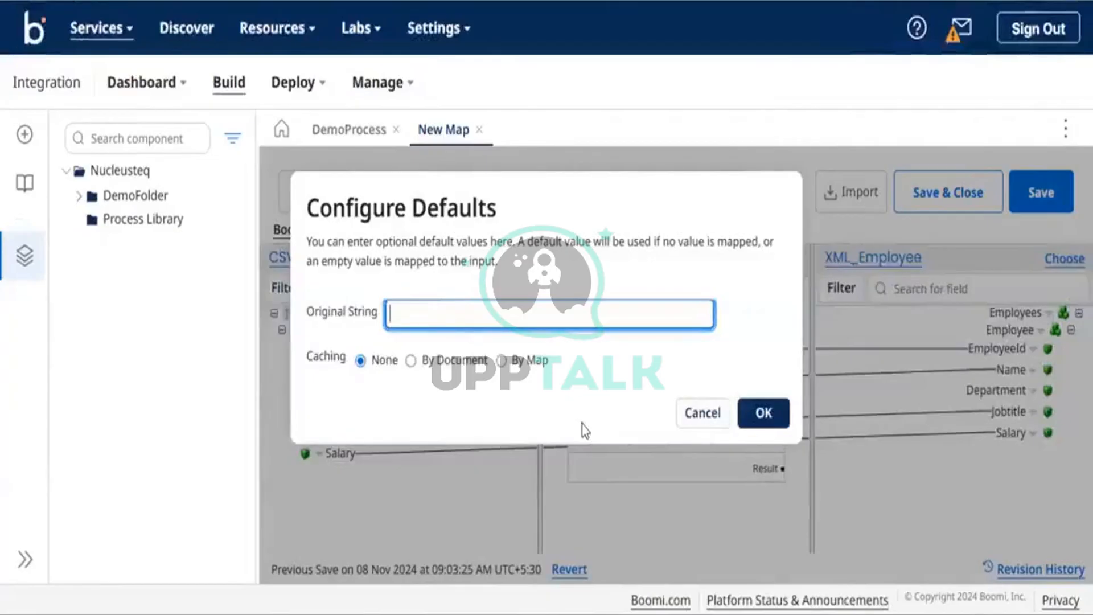
pyautogui.click(763, 421)
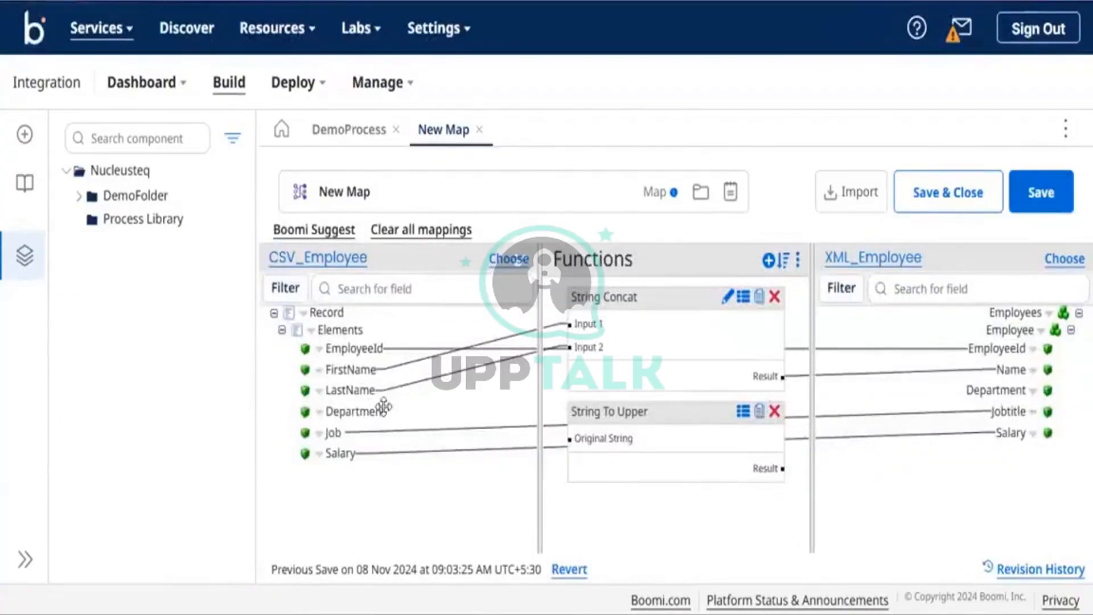
# Map the source Department through String To Upper's Original String and Result to the target Department, and save New Map.
pyautogui.moveTo(384, 410); pyautogui.dragTo(596, 436)
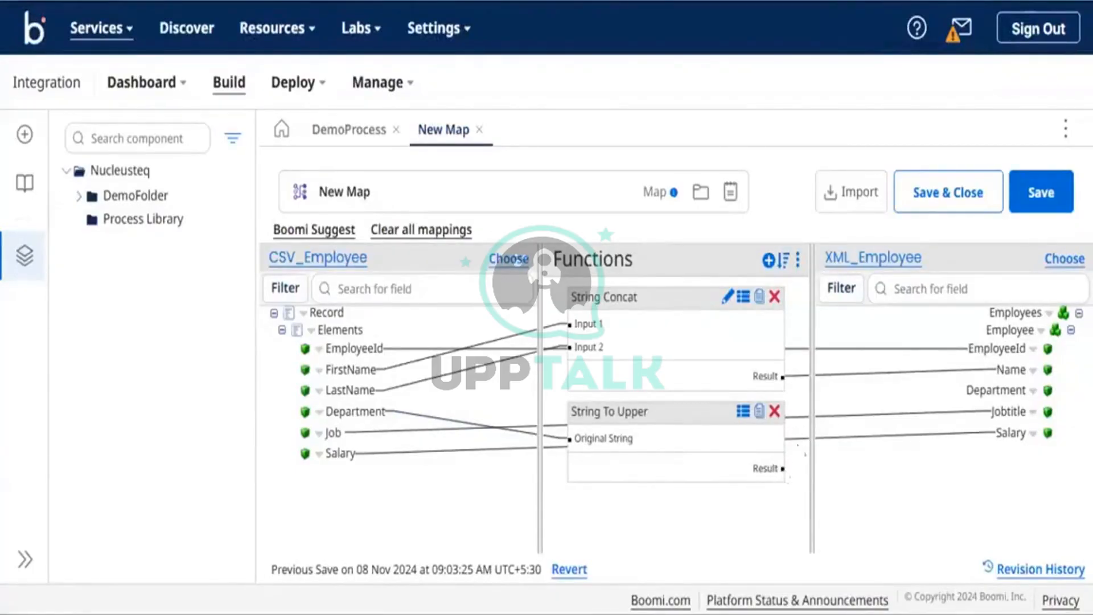
pyautogui.moveTo(970, 387); pyautogui.dragTo(782, 468)
pyautogui.moveTo(956, 387); pyautogui.dragTo(766, 468)
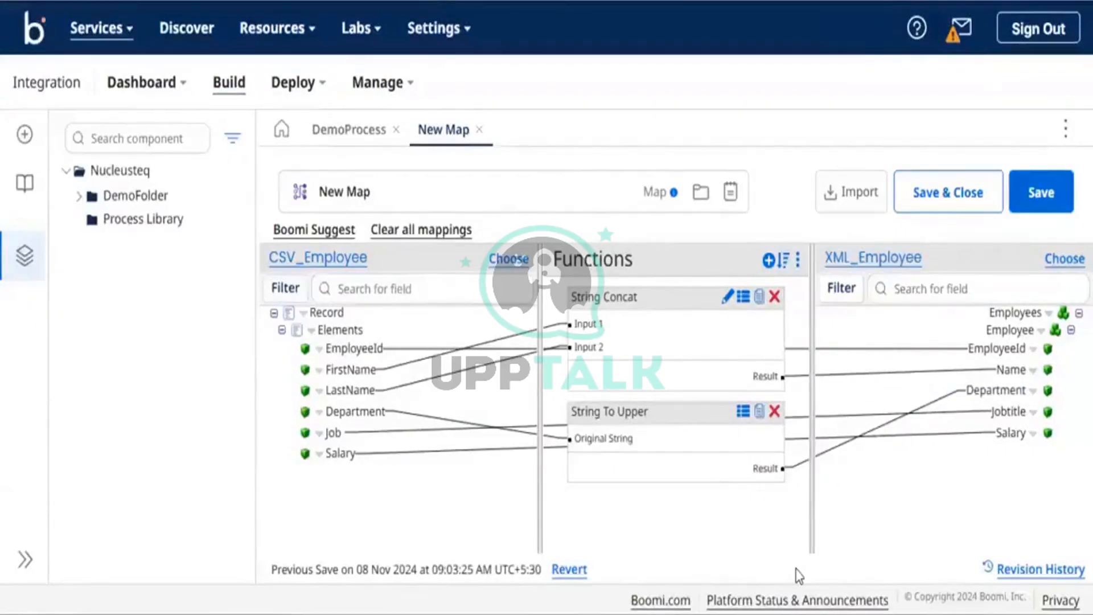
pyautogui.click(1042, 198)
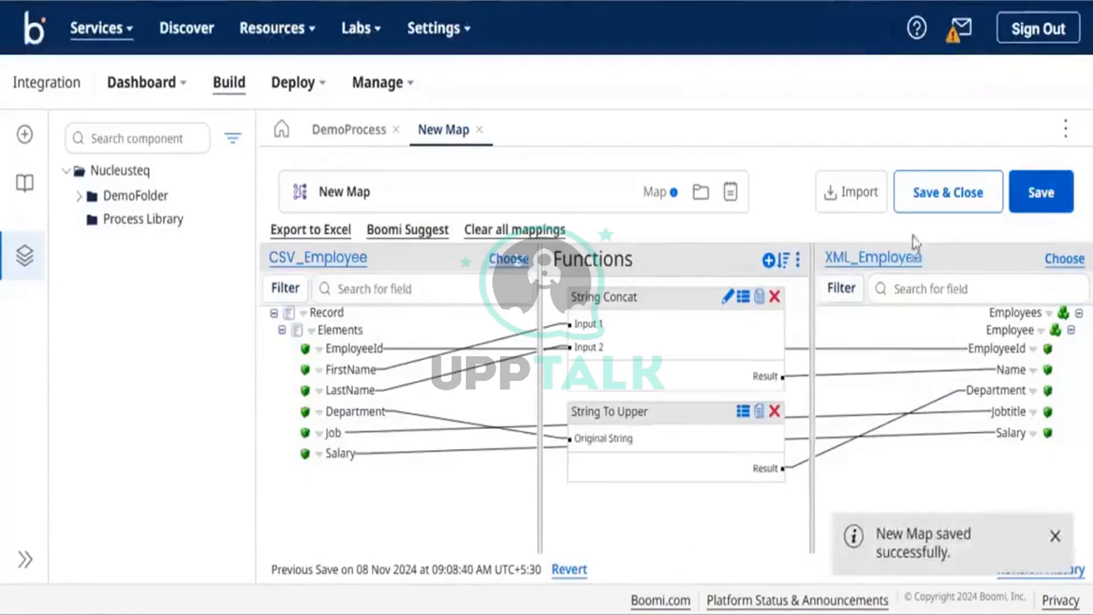
# Accept the CSV_to_XML_conversion Map step in DemoProcess, and save and test the process on TestAtom.
pyautogui.click(354, 129)
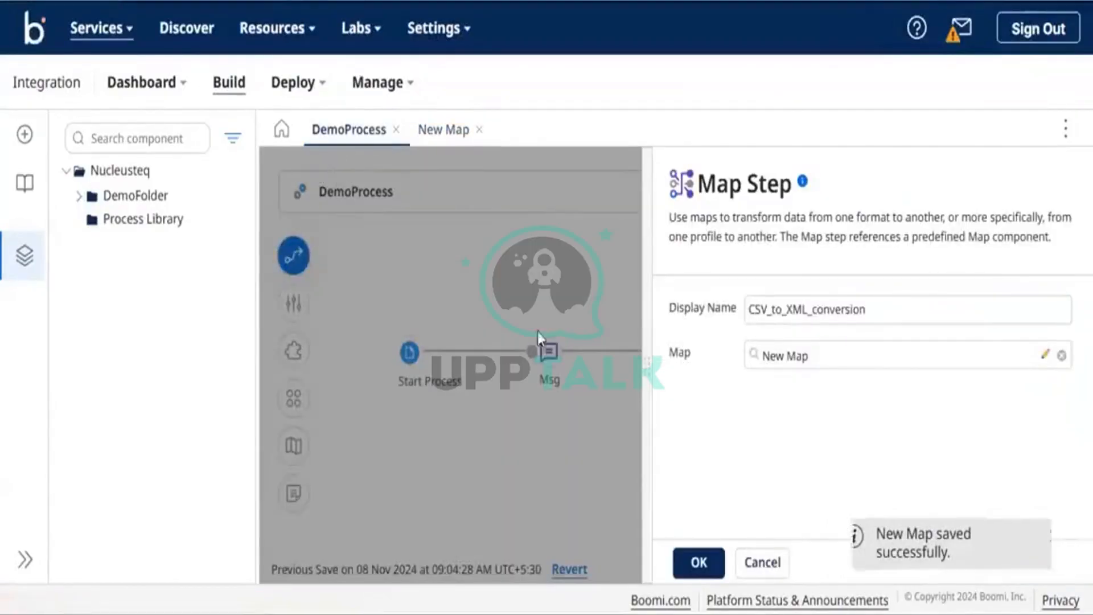
pyautogui.click(705, 561)
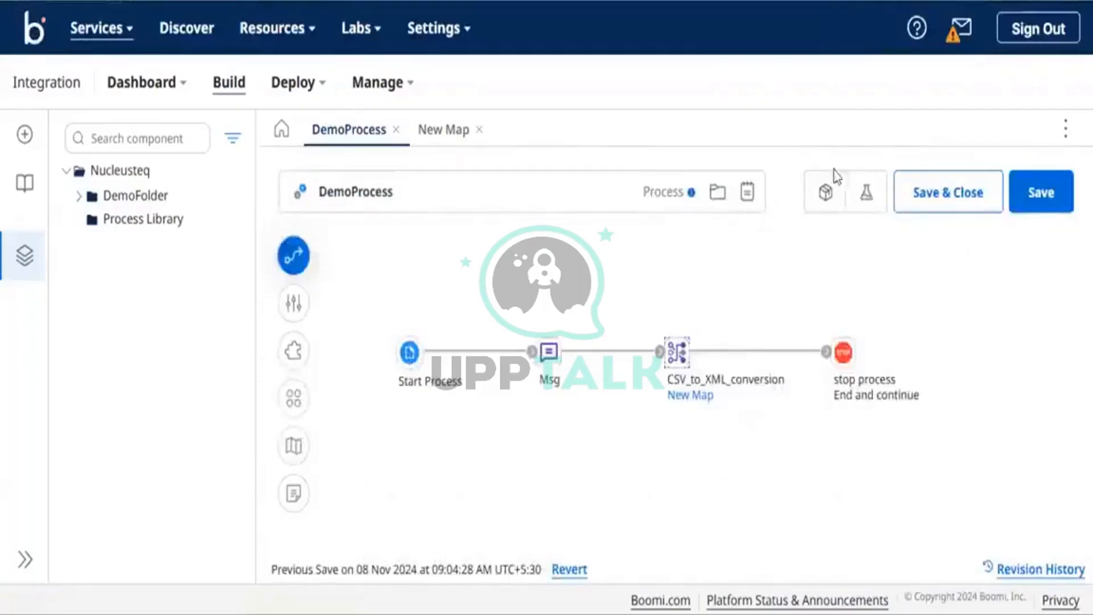
pyautogui.click(863, 197)
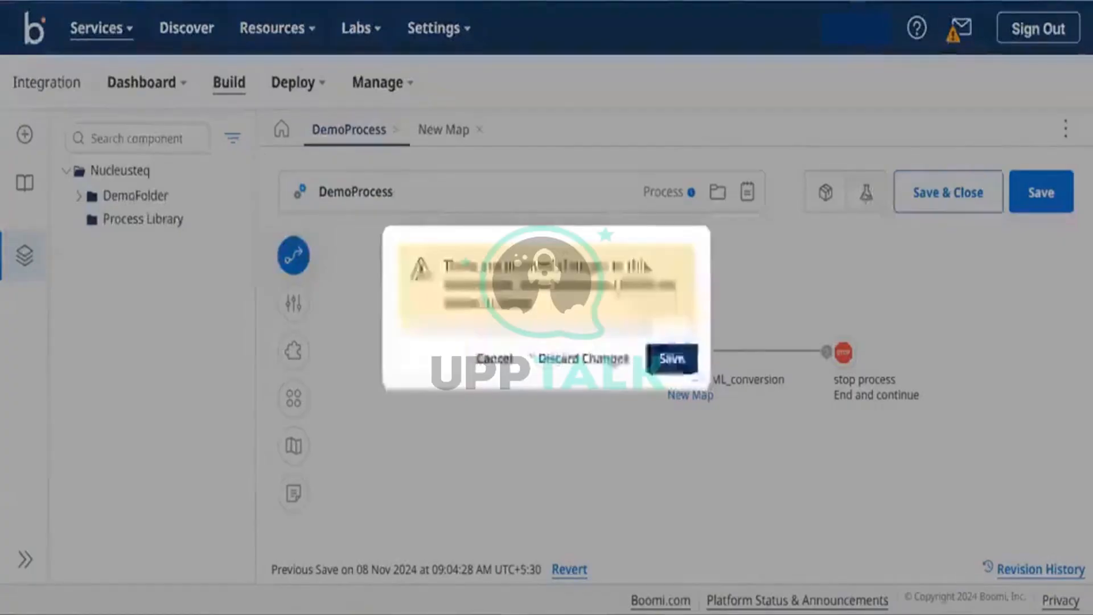
pyautogui.click(673, 359)
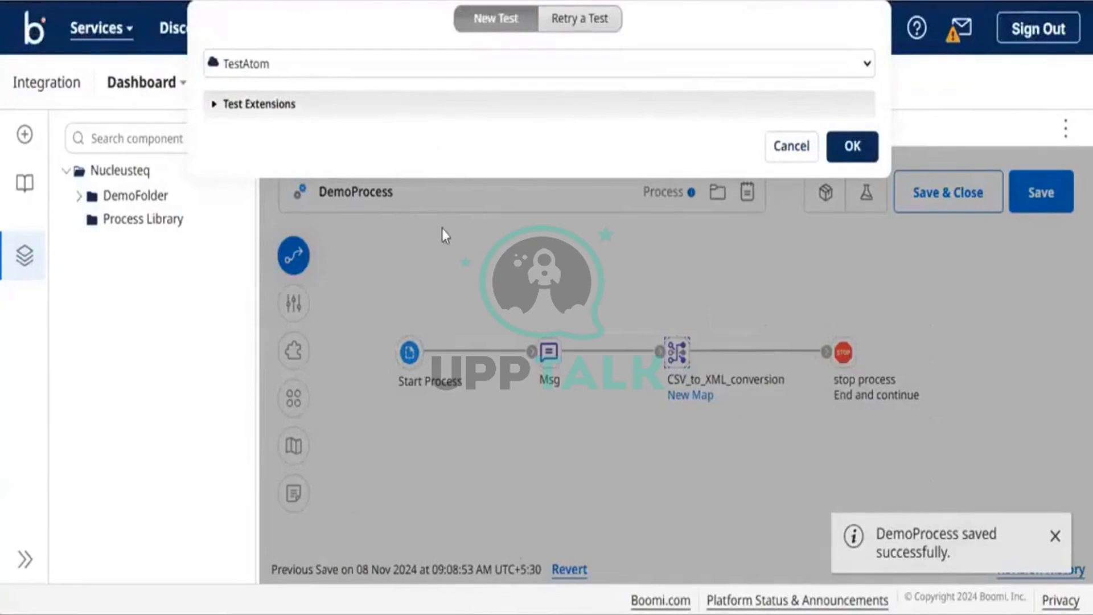
pyautogui.click(852, 147)
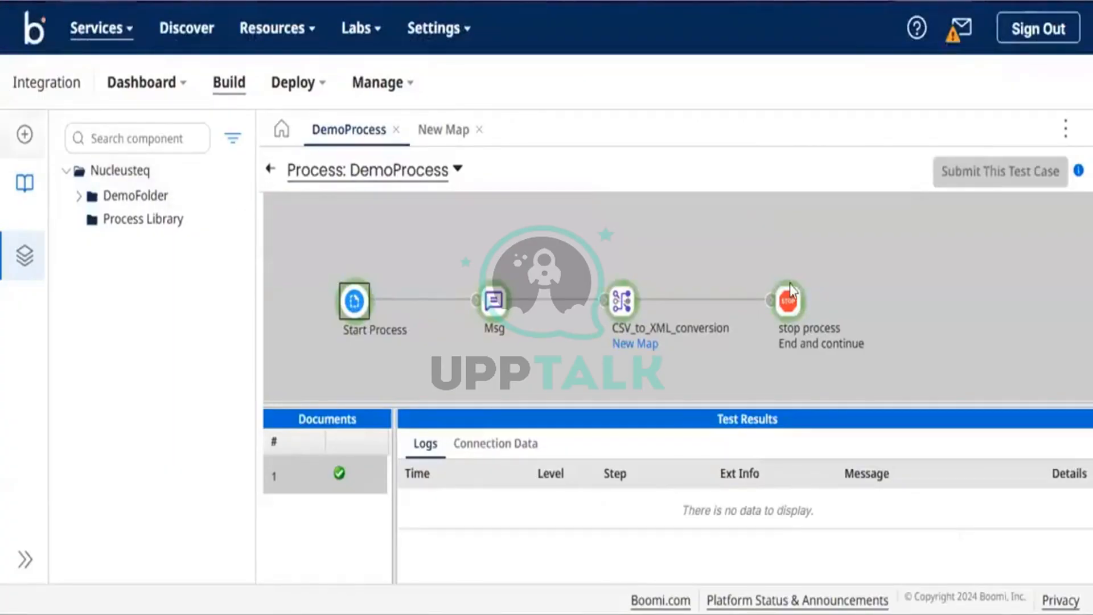
# Inspect the first XML document in the stop process step's source data from the new test run.
pyautogui.click(791, 301)
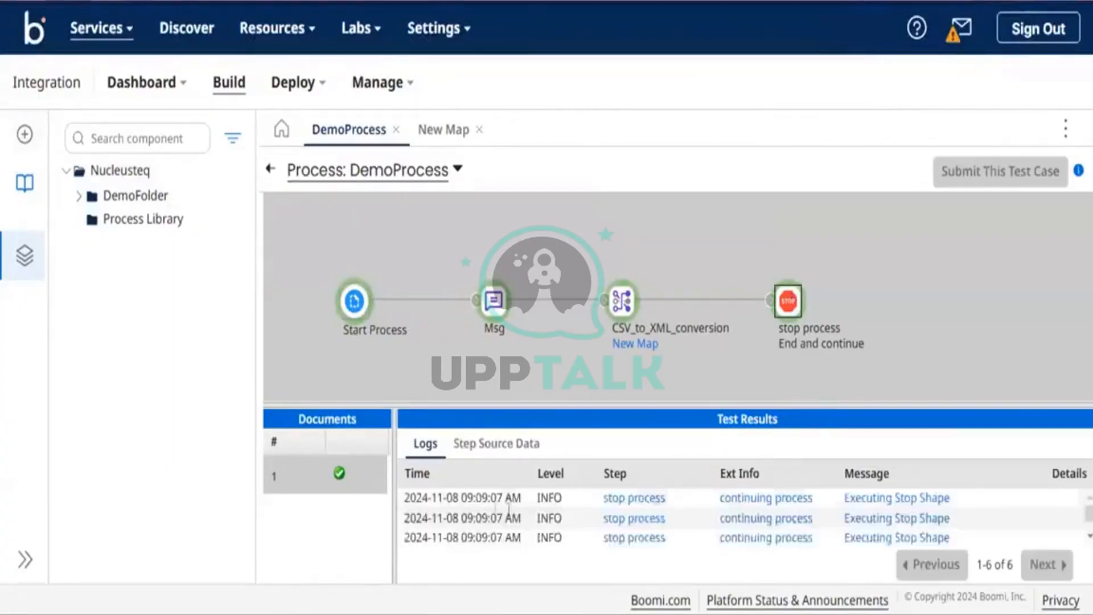
pyautogui.click(497, 443)
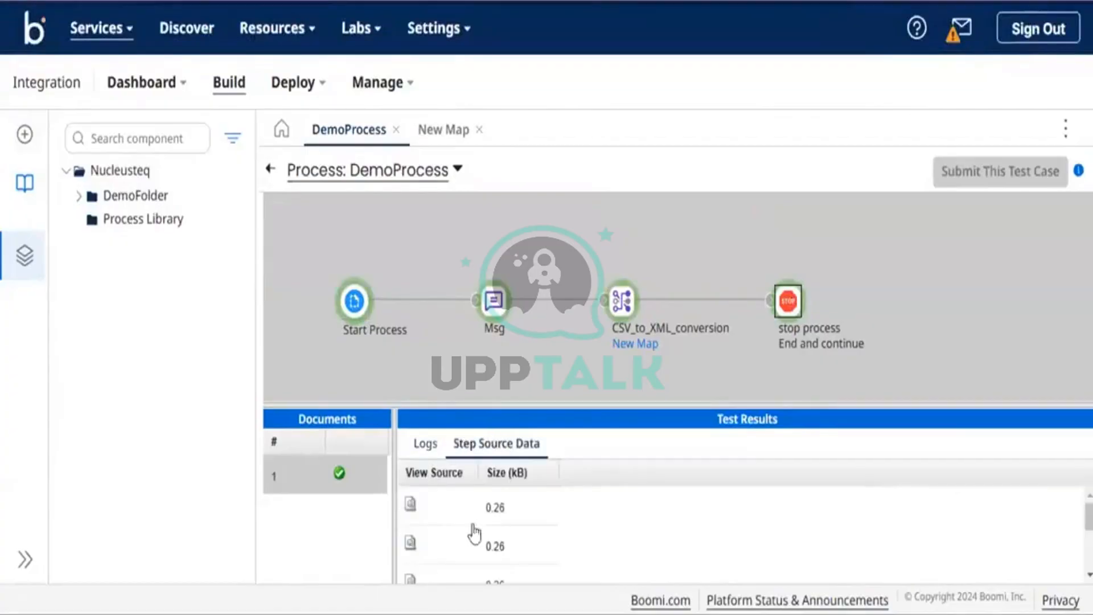
pyautogui.click(466, 513)
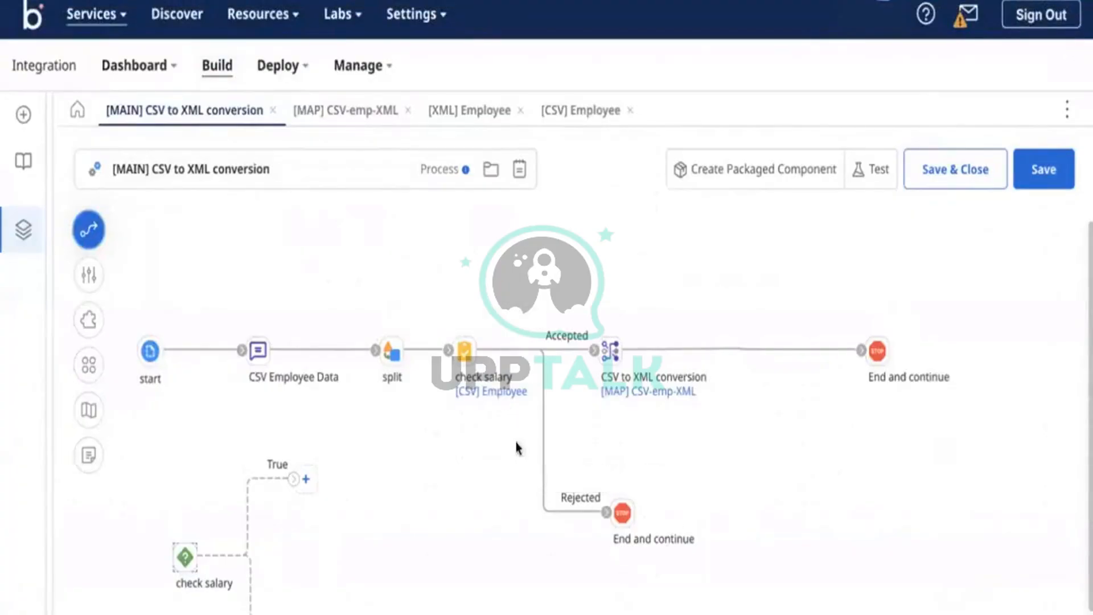
# Review the employee records in the CSV Employee Data message step of the [MAIN] CSV to XML conversion process.
pyautogui.moveTo(527, 402)
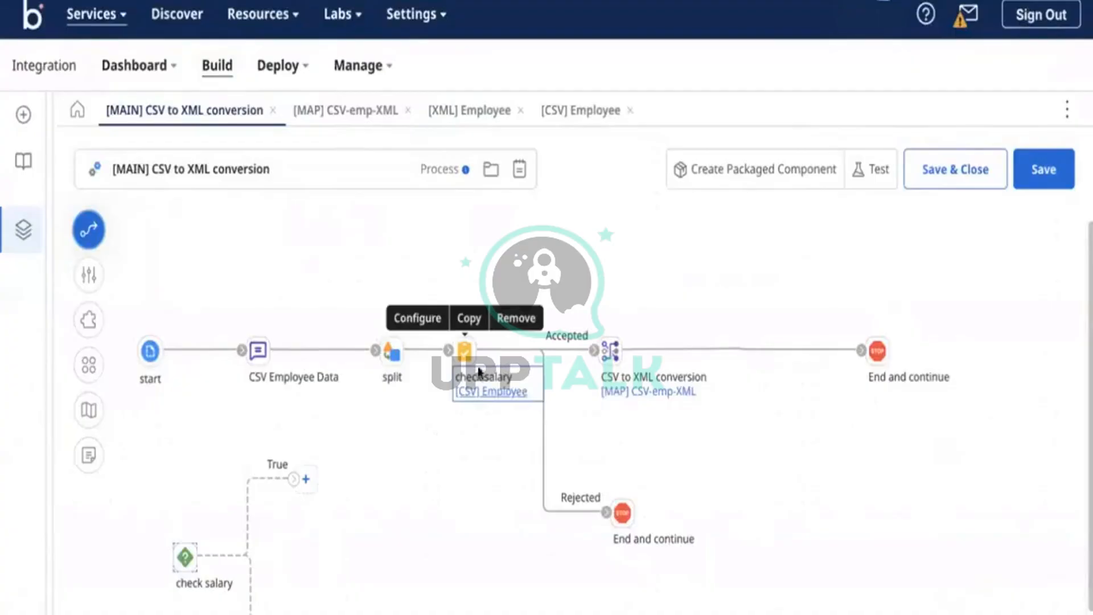
pyautogui.scroll(-1, 410, 461)
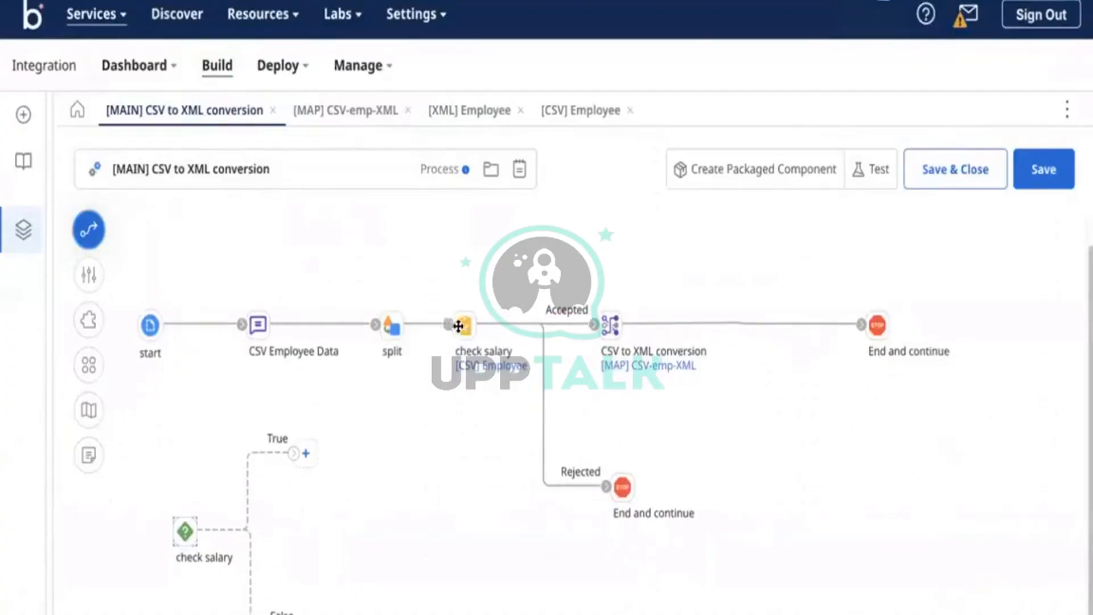
pyautogui.moveTo(461, 327)
pyautogui.click(265, 332)
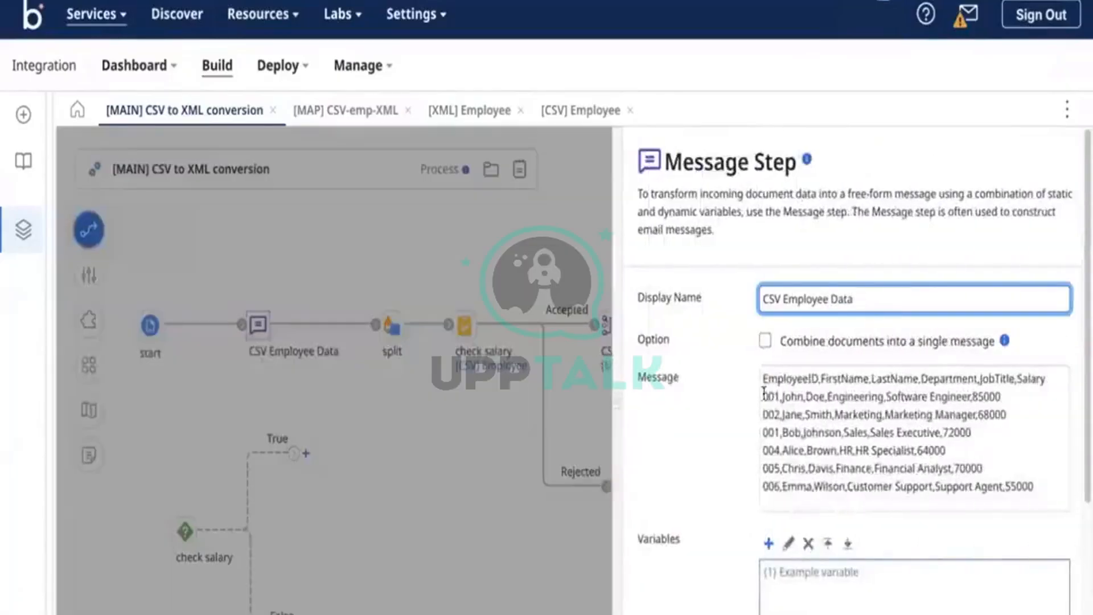
pyautogui.moveTo(765, 396); pyautogui.dragTo(1003, 398)
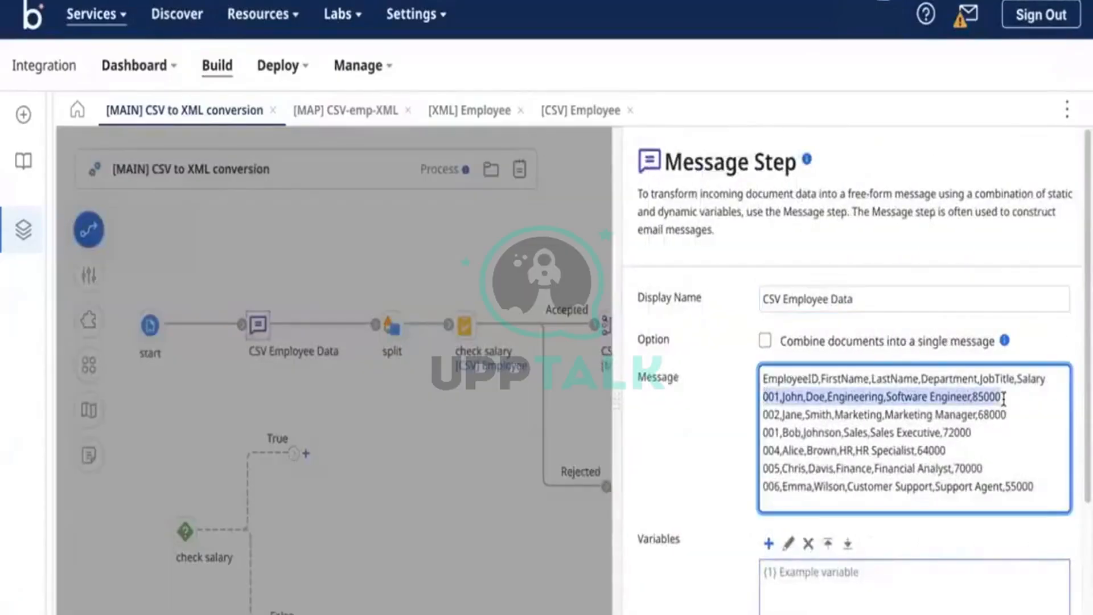
pyautogui.click(1003, 398)
pyautogui.moveTo(881, 397); pyautogui.dragTo(765, 397)
pyautogui.click(436, 412)
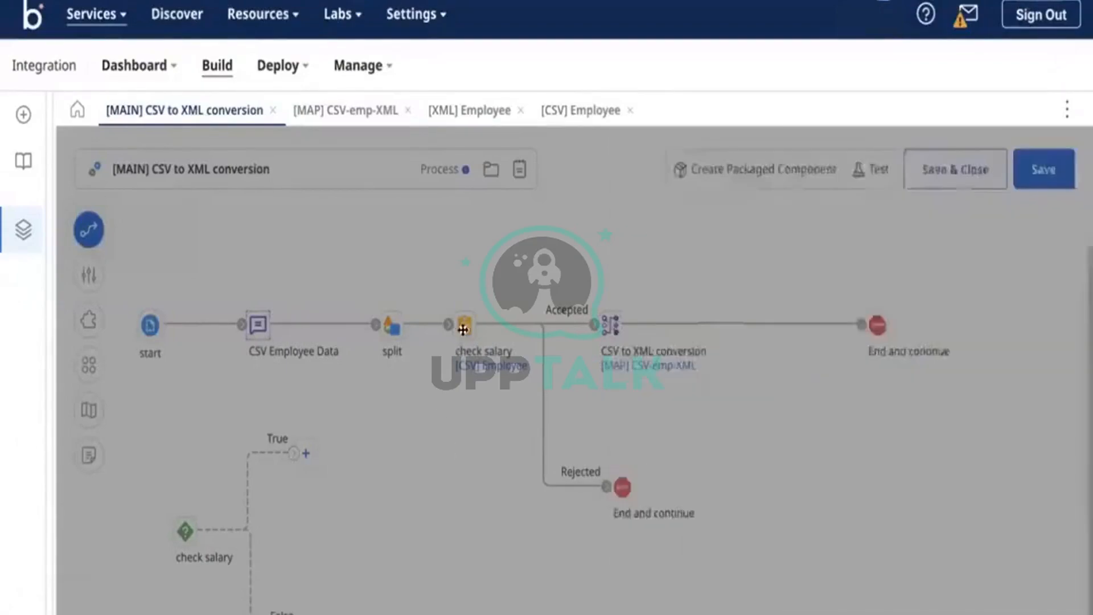
pyautogui.click(259, 325)
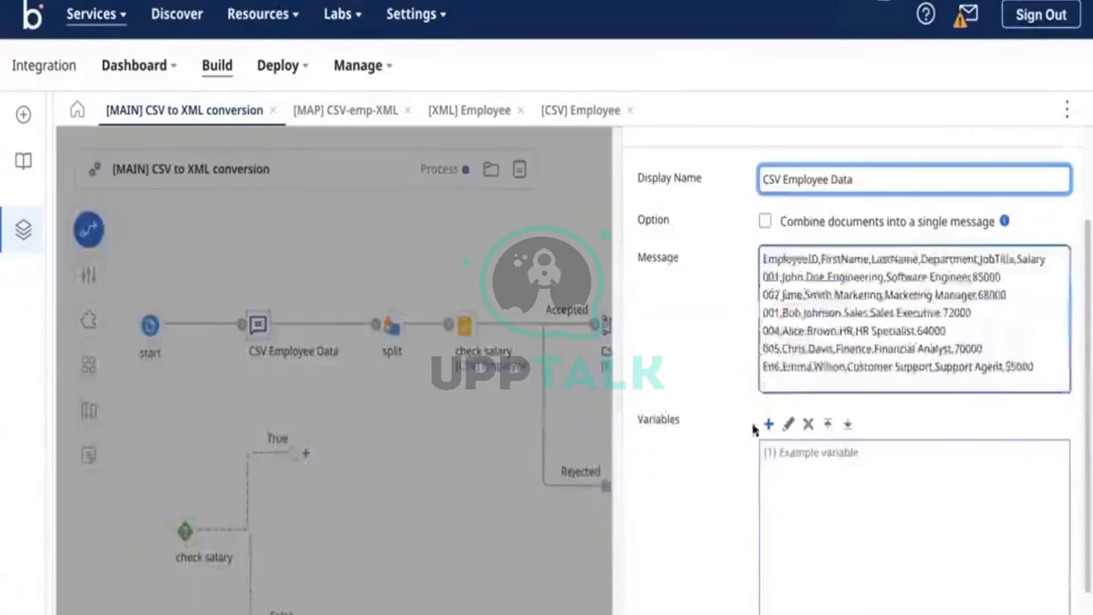
pyautogui.click(421, 389)
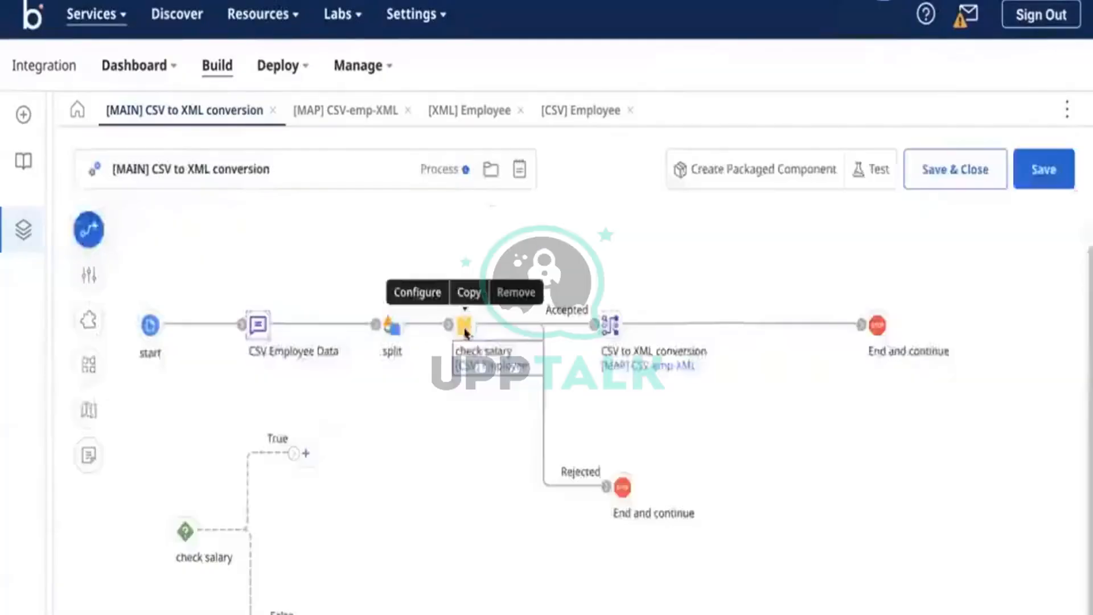
# Examine the check salary greater than 70k business rule and the comparison values of the check salary Decision step.
pyautogui.click(465, 326)
pyautogui.click(326, 129)
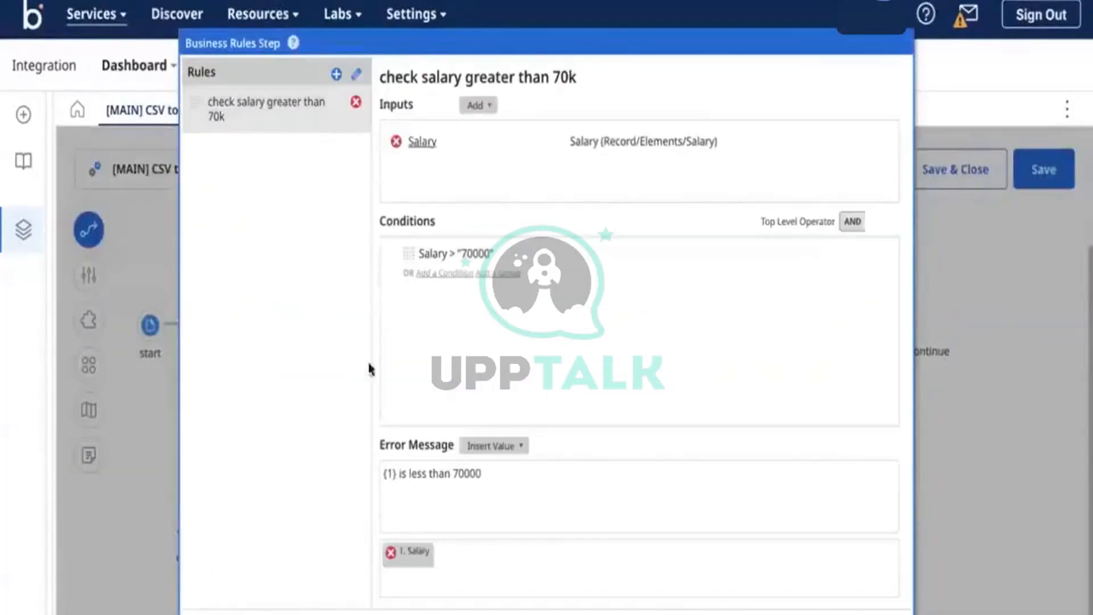
pyautogui.click(285, 613)
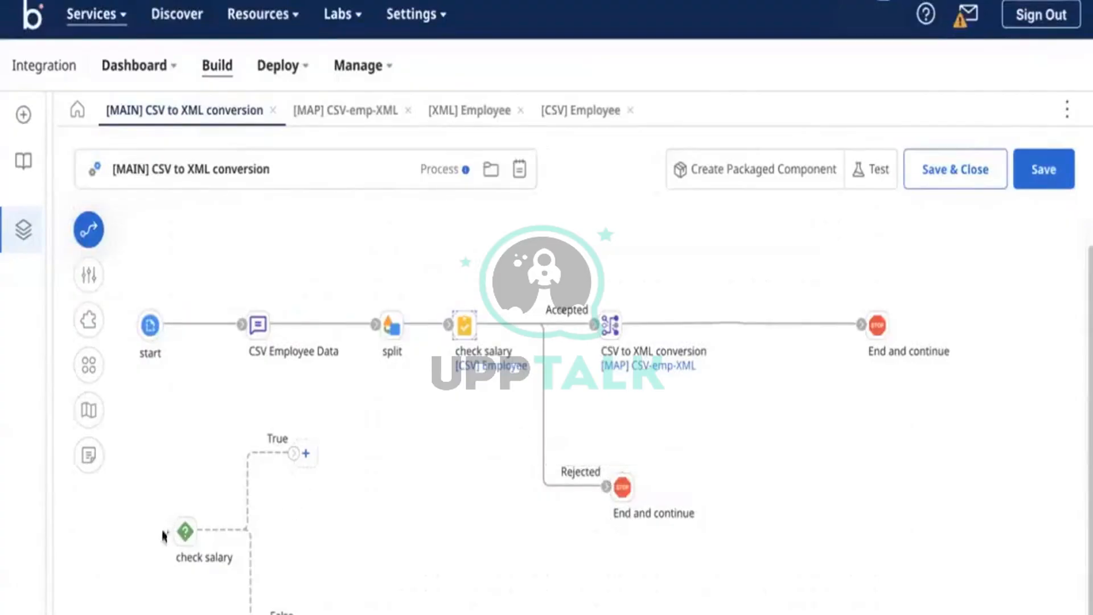
pyautogui.click(185, 531)
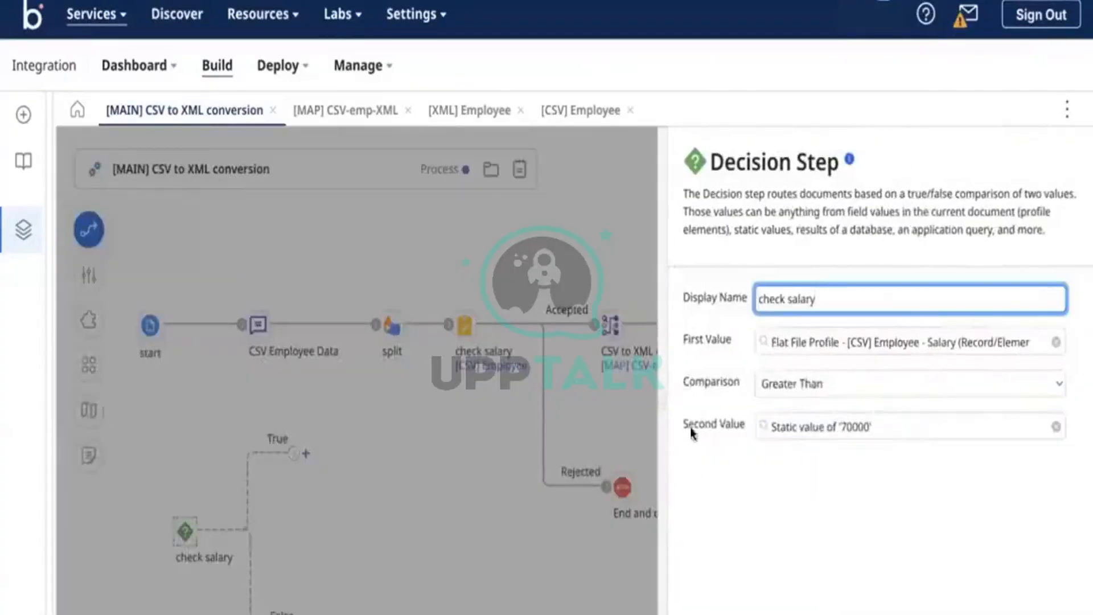
pyautogui.click(492, 430)
# Add a blank rule to the check salary Business Rules step, delete it, and reselect the check salary greater than 70k rule.
pyautogui.click(465, 327)
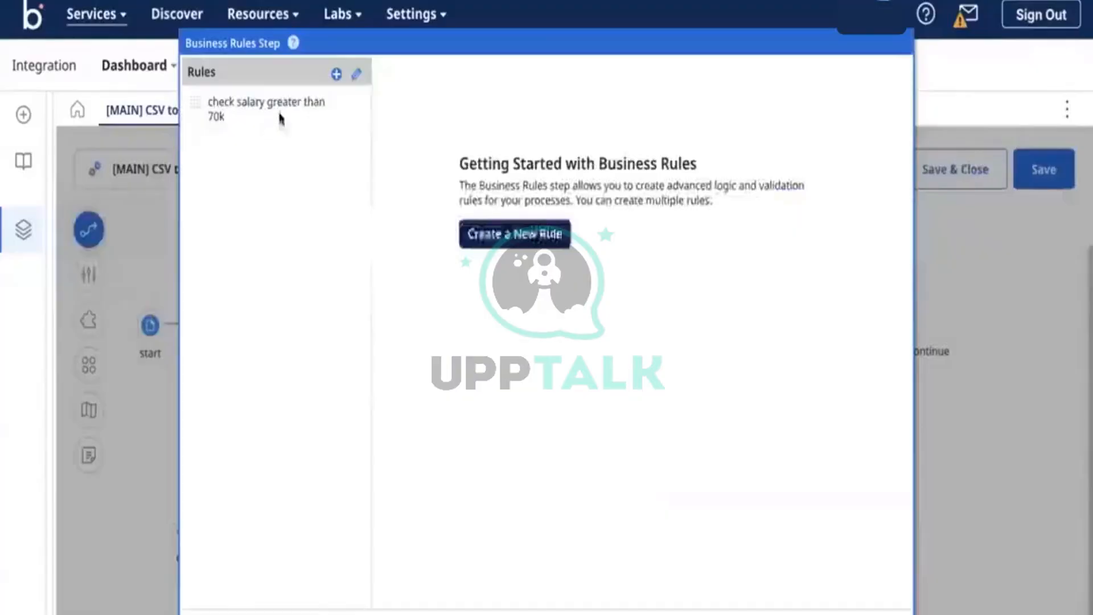
pyautogui.click(336, 78)
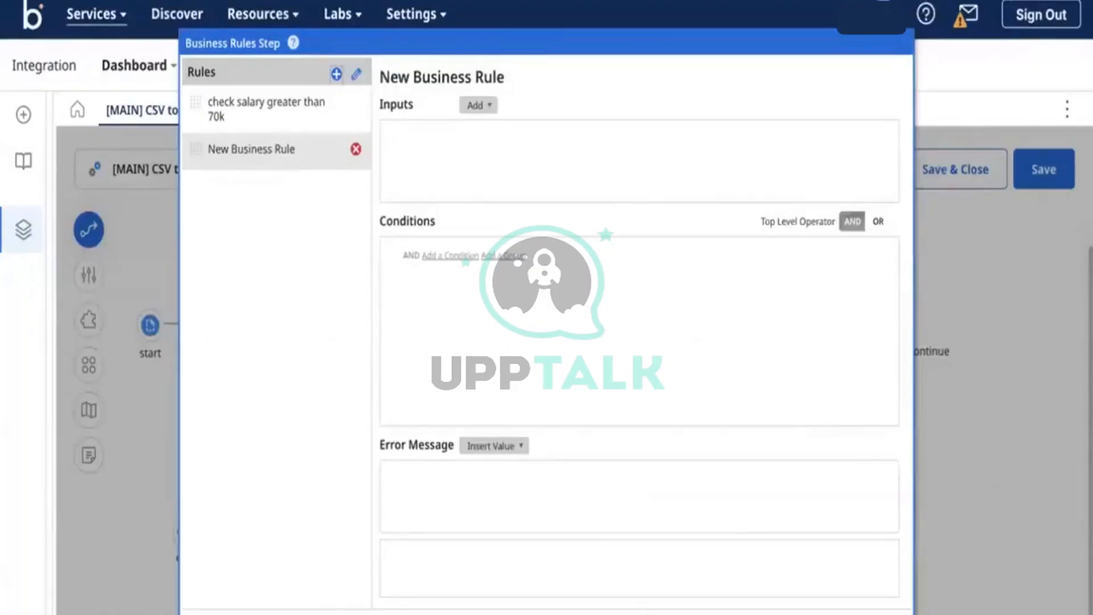
pyautogui.click(355, 149)
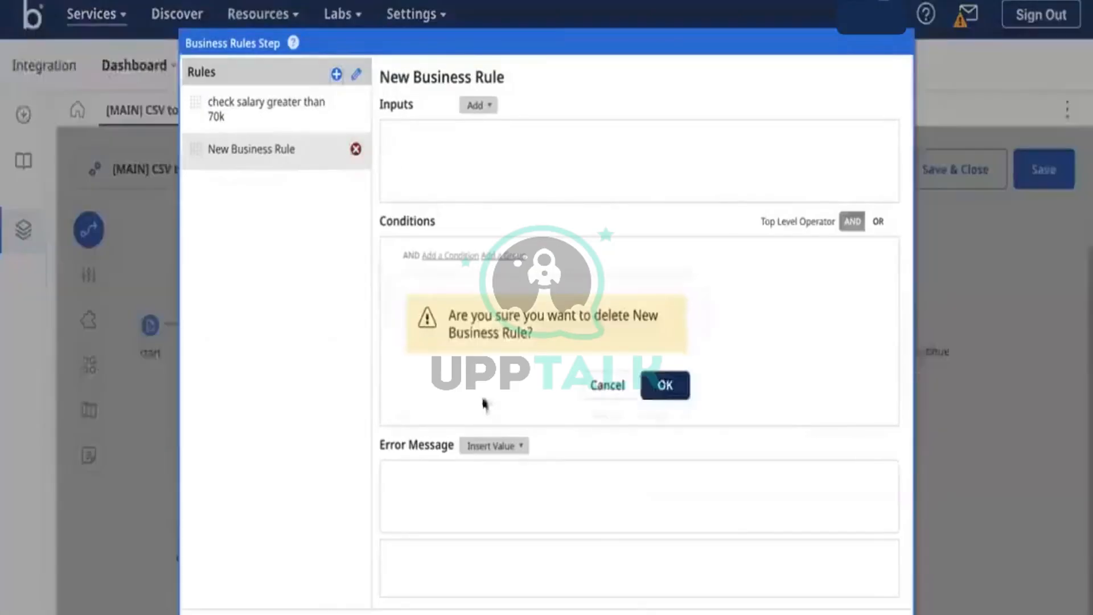
pyautogui.click(661, 383)
pyautogui.click(288, 122)
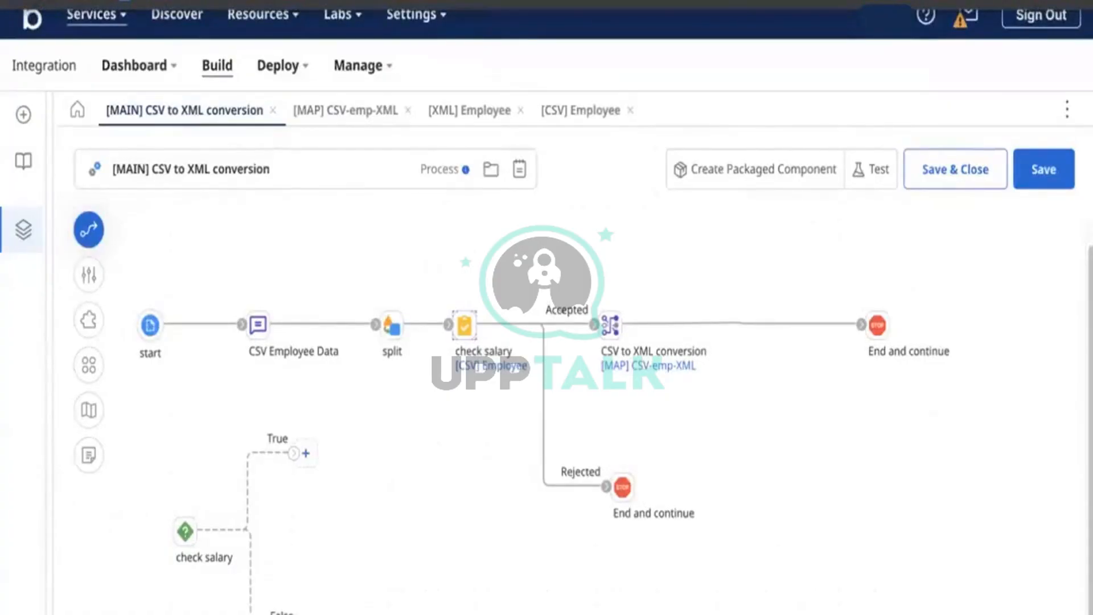
# Re-examine the check salary Decision step's single comparison and close its settings.
pyautogui.click(185, 531)
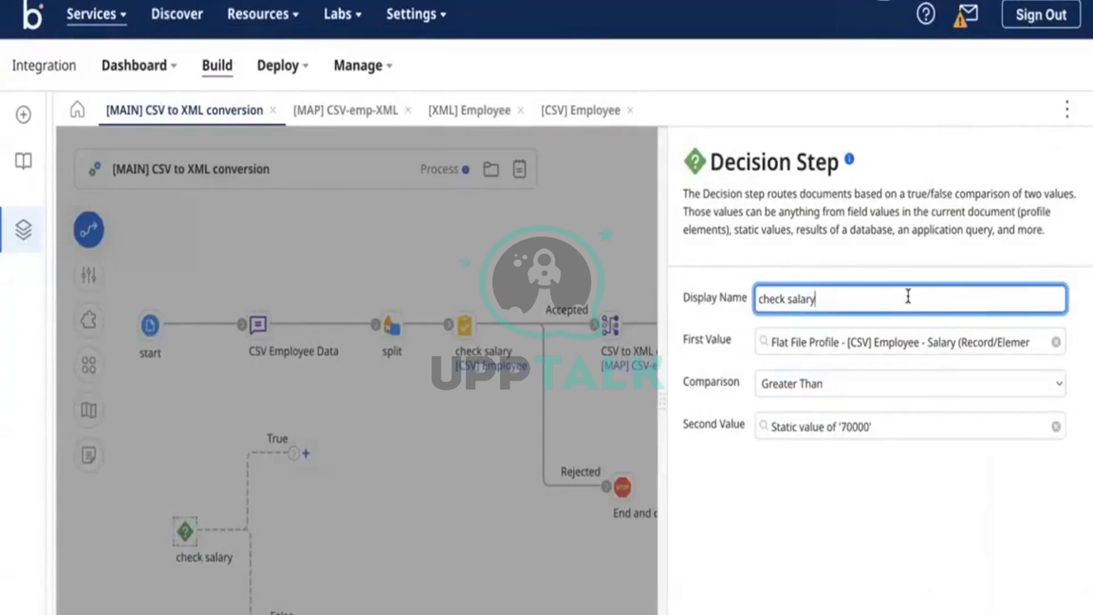
pyautogui.click(455, 329)
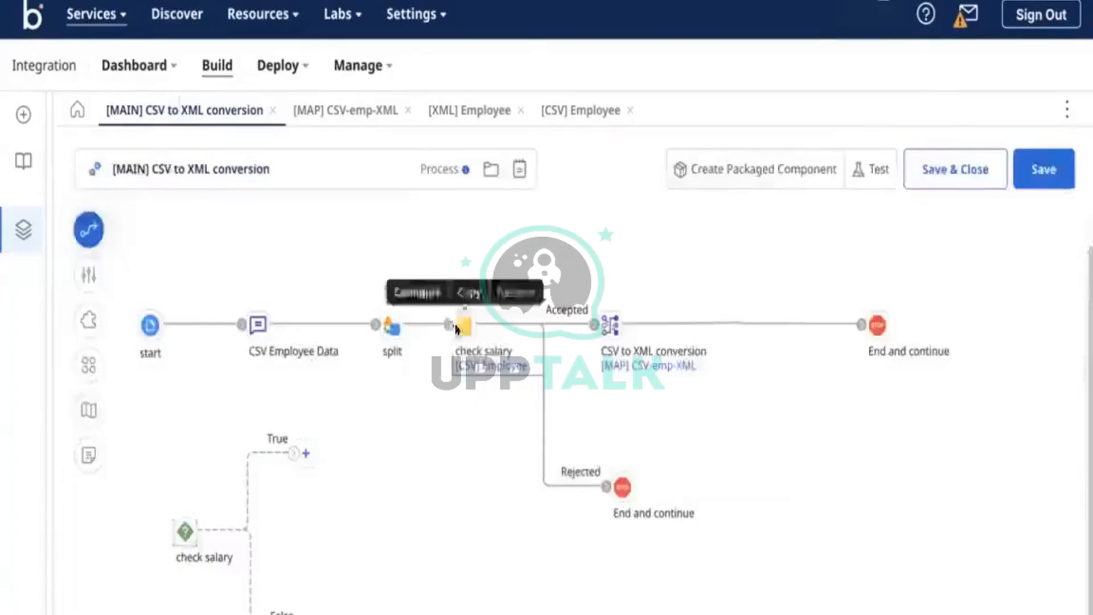
# Add four blank rules to the check salary Business Rules step and delete them.
pyautogui.click(455, 329)
pyautogui.click(312, 117)
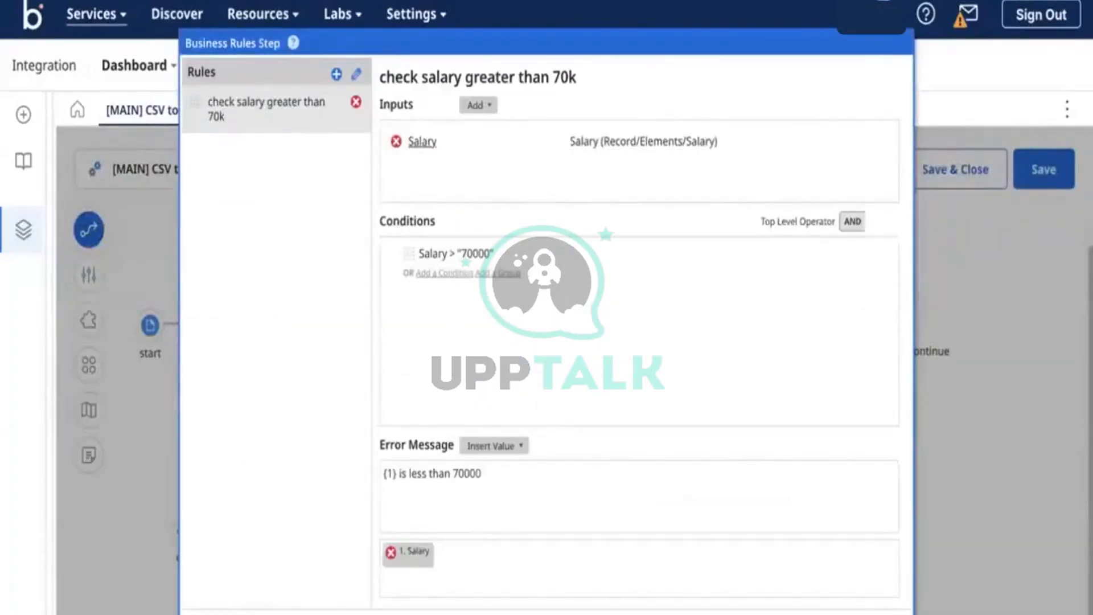
pyautogui.click(336, 75)
pyautogui.click(337, 75)
pyautogui.click(337, 75)
pyautogui.click(337, 75)
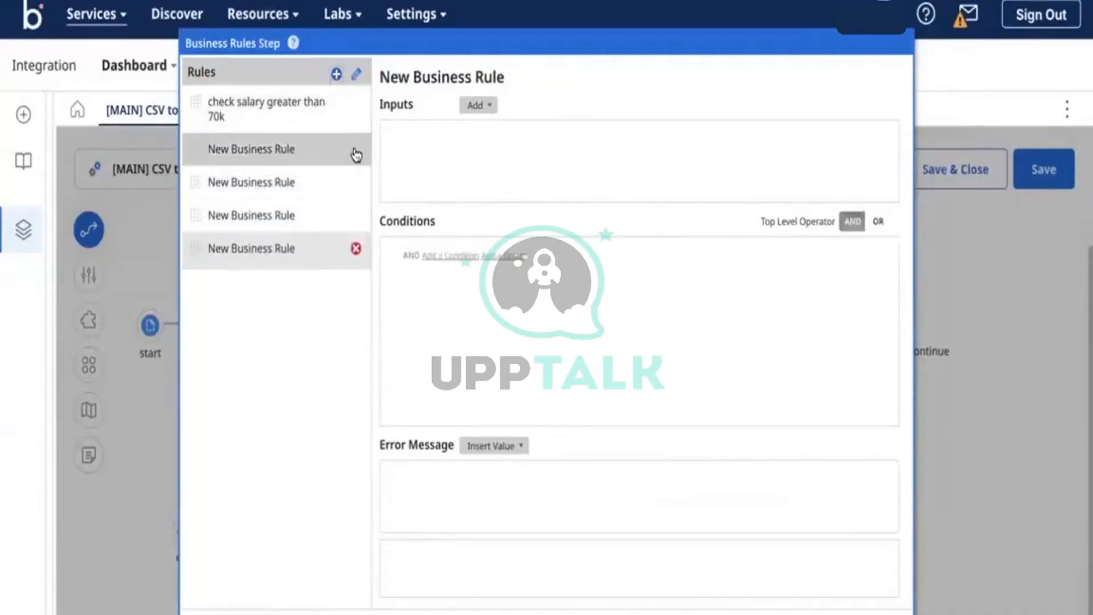
pyautogui.click(356, 150)
pyautogui.click(665, 393)
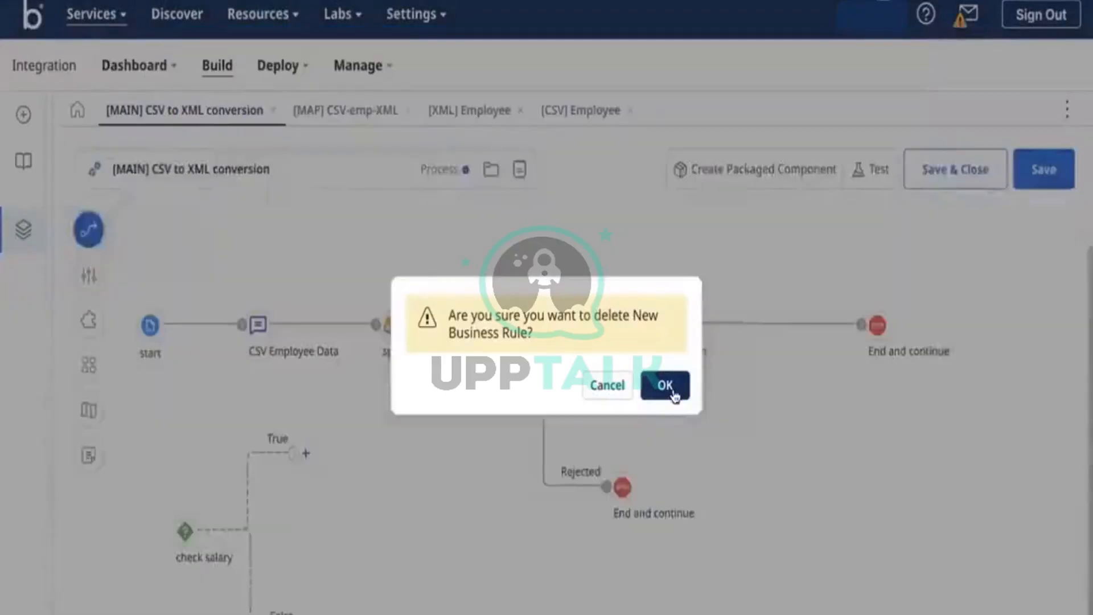
pyautogui.click(668, 387)
# Reopen the check salary Business Rules step, review the check salary greater than 70k rule, and close it.
pyautogui.moveTo(480, 344)
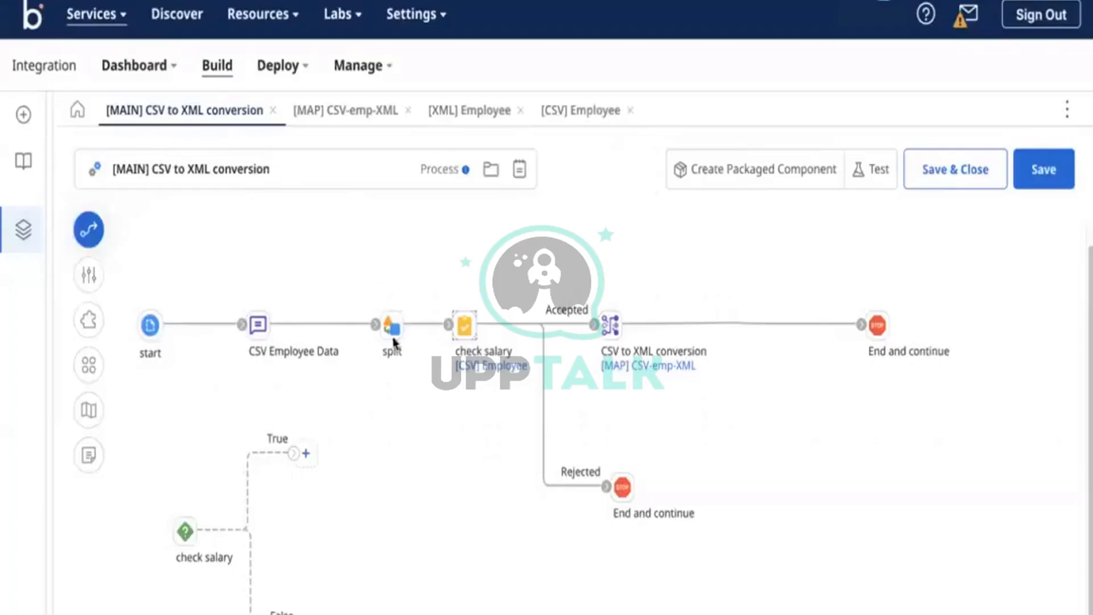
pyautogui.moveTo(392, 339)
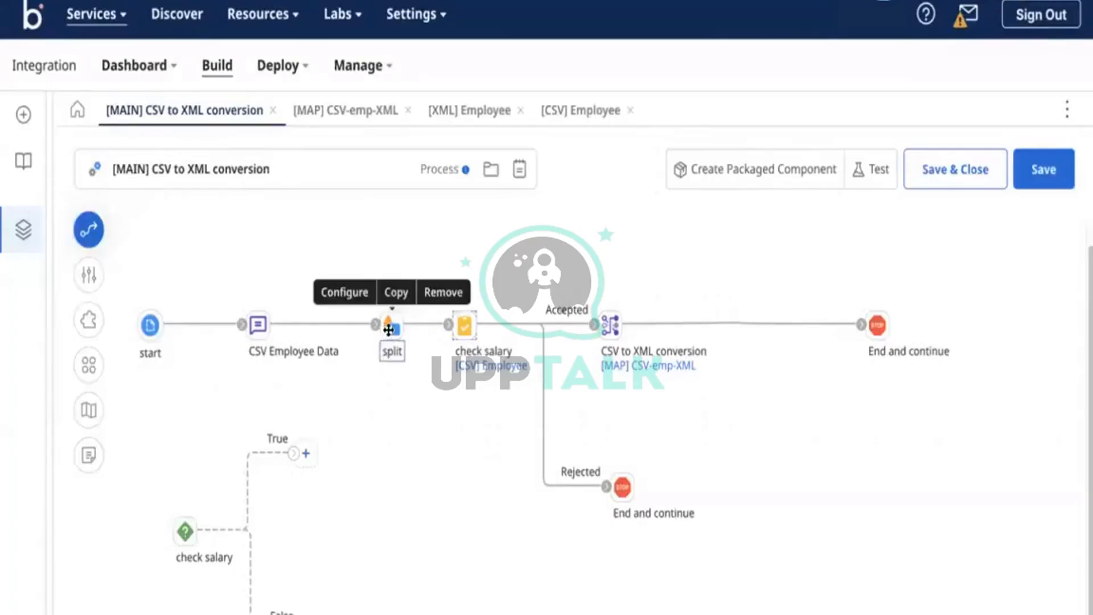
pyautogui.moveTo(460, 326)
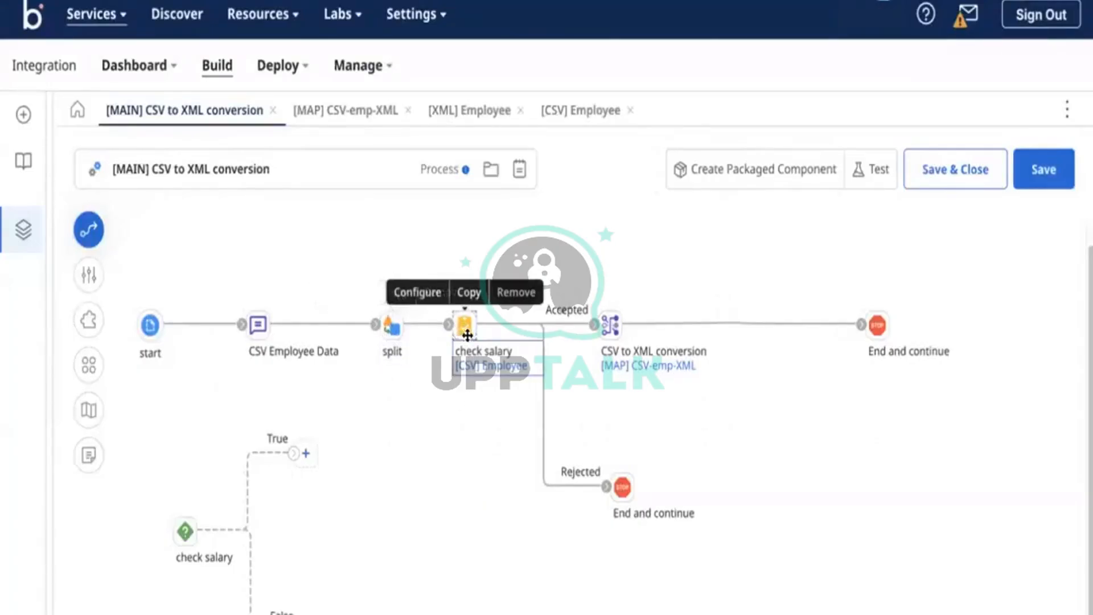
pyautogui.doubleClick(462, 327)
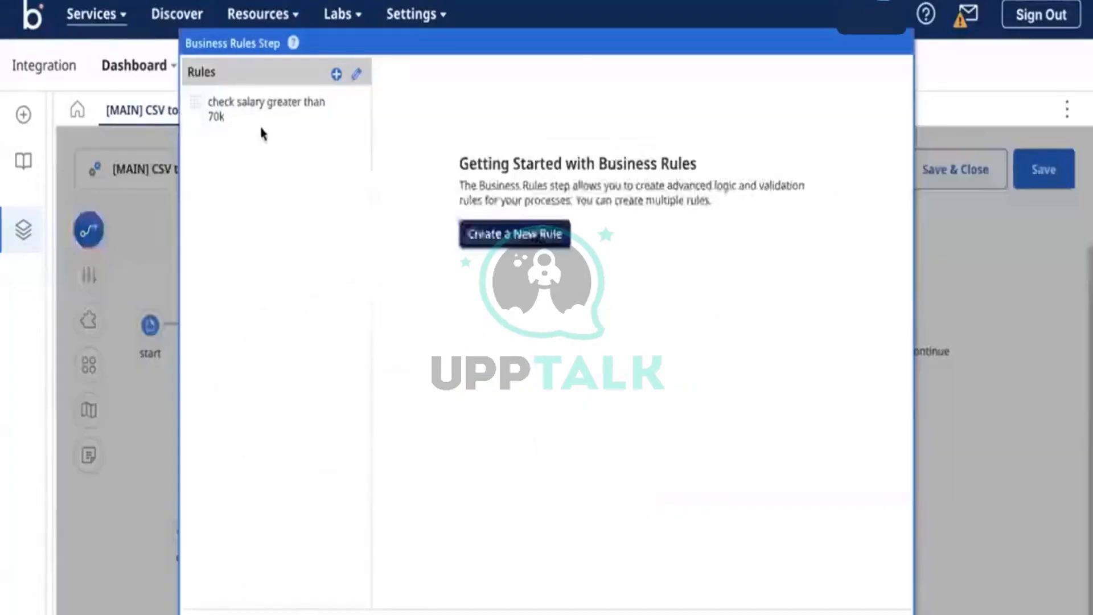
pyautogui.click(302, 126)
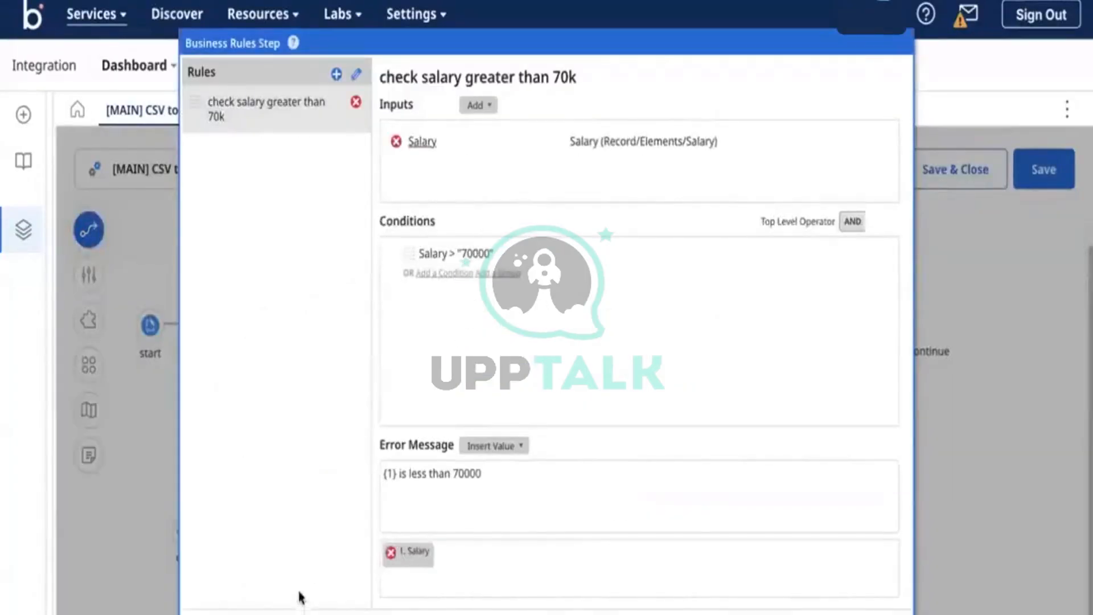
pyautogui.click(432, 613)
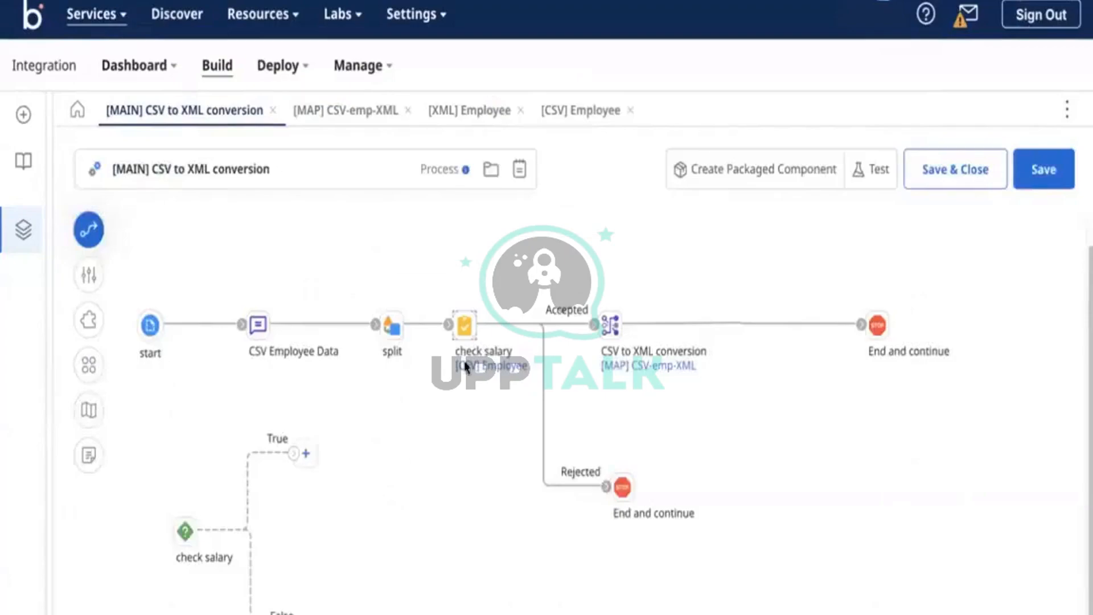
pyautogui.moveTo(453, 333)
# Open the CSV Employee Data message step and copy its entire message text.
pyautogui.click(290, 335)
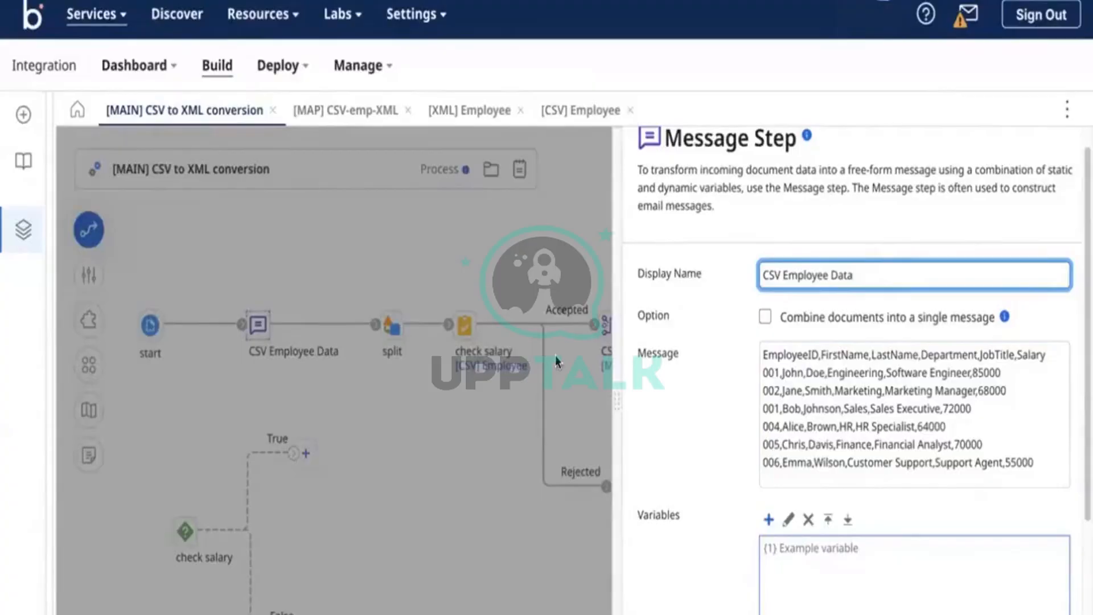
pyautogui.scroll(1, 657, 362)
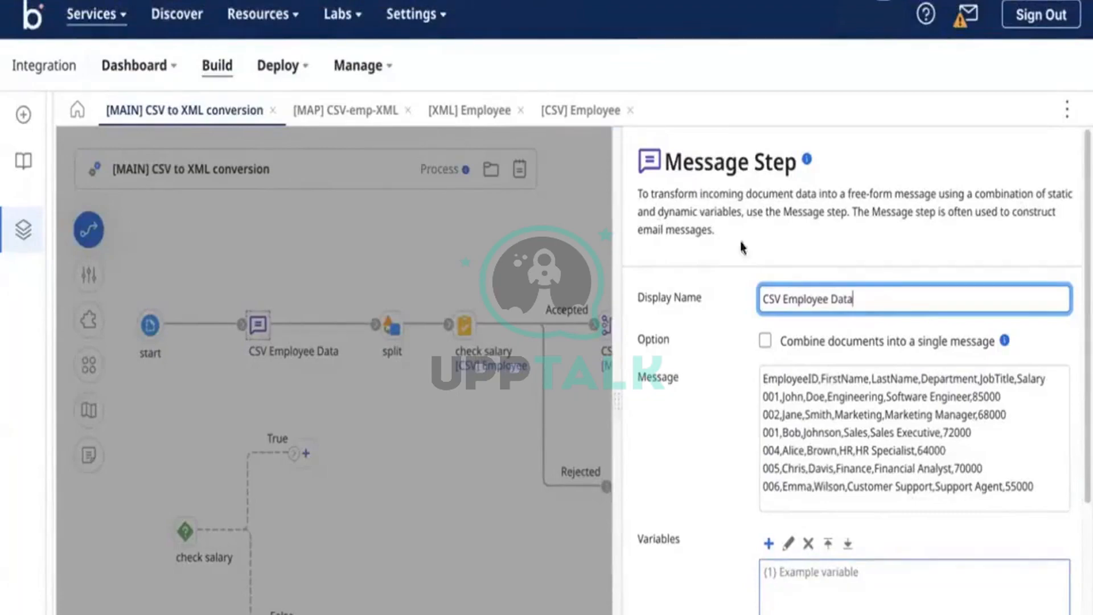
pyautogui.click(803, 415)
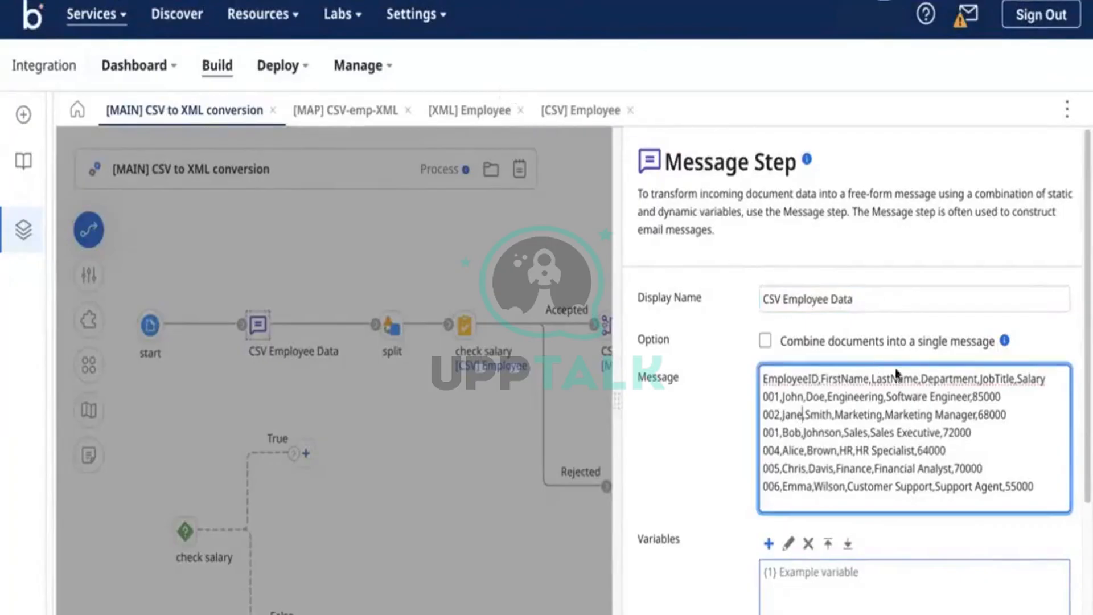
pyautogui.click(942, 397)
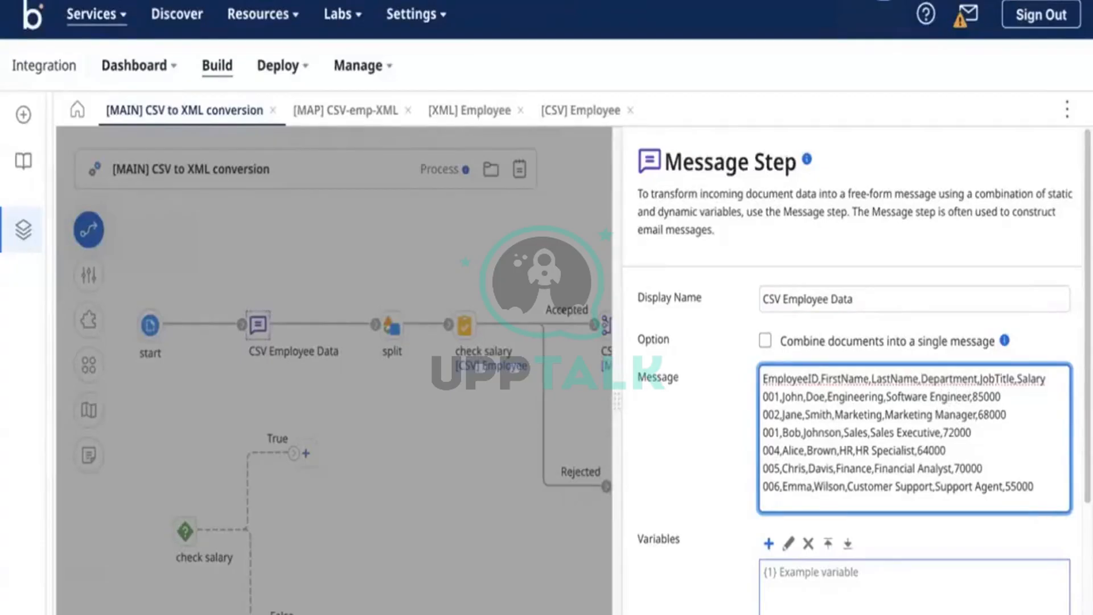
pyautogui.press('super+shift+Left')
pyautogui.press('Right')
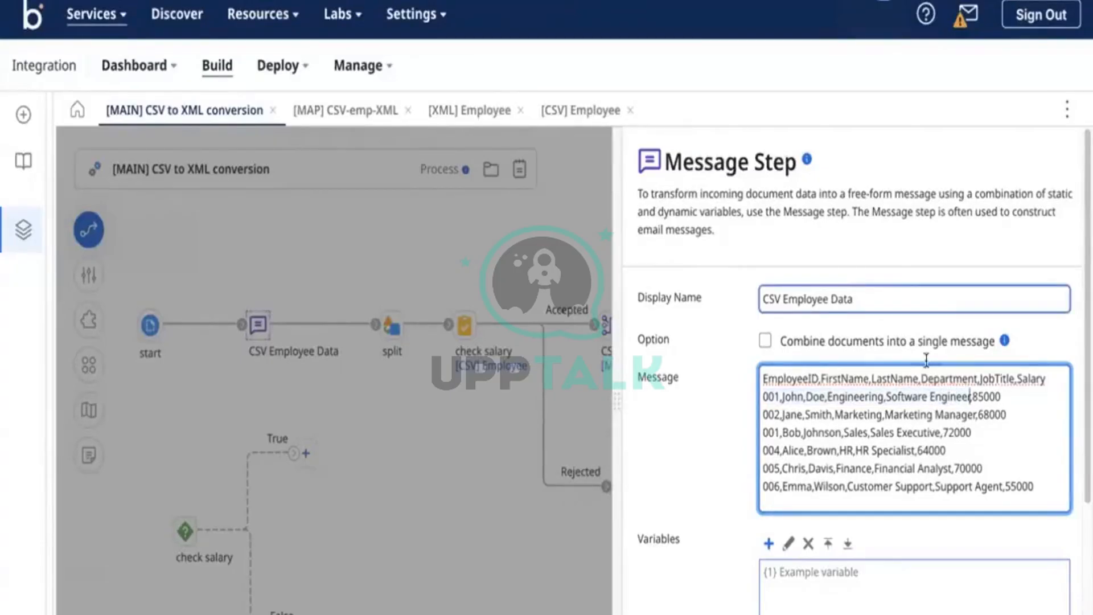
pyautogui.press('super+a')
pyautogui.hotkey('ctrl', 'c')
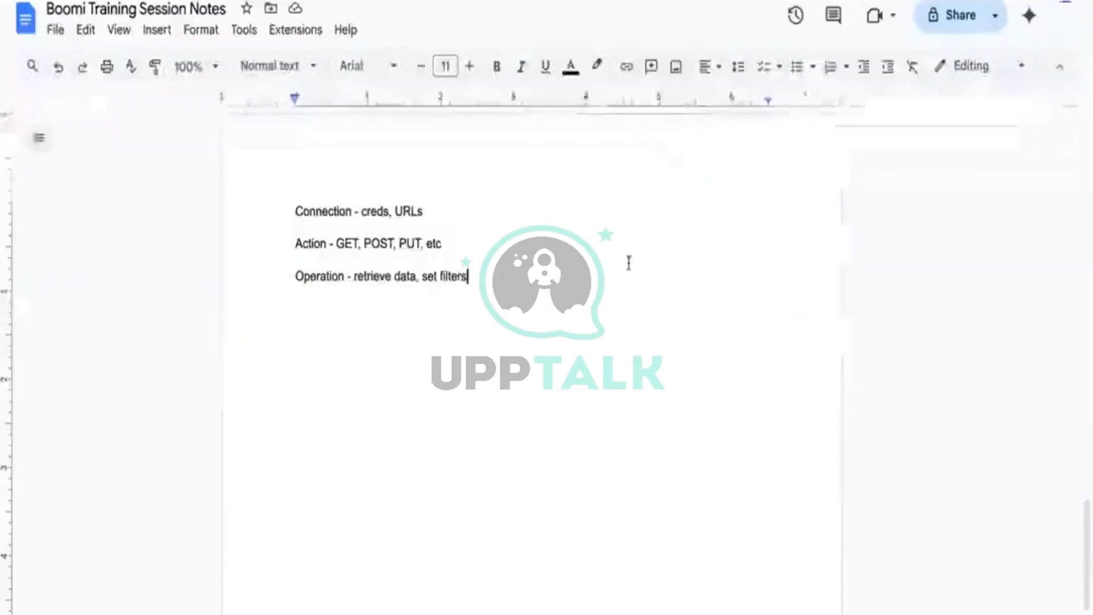
# Switch to the Boomi Training Session Notes document in Google Docs and paste the employee records below the Operation line.
pyautogui.press('Return')
pyautogui.press('Return')
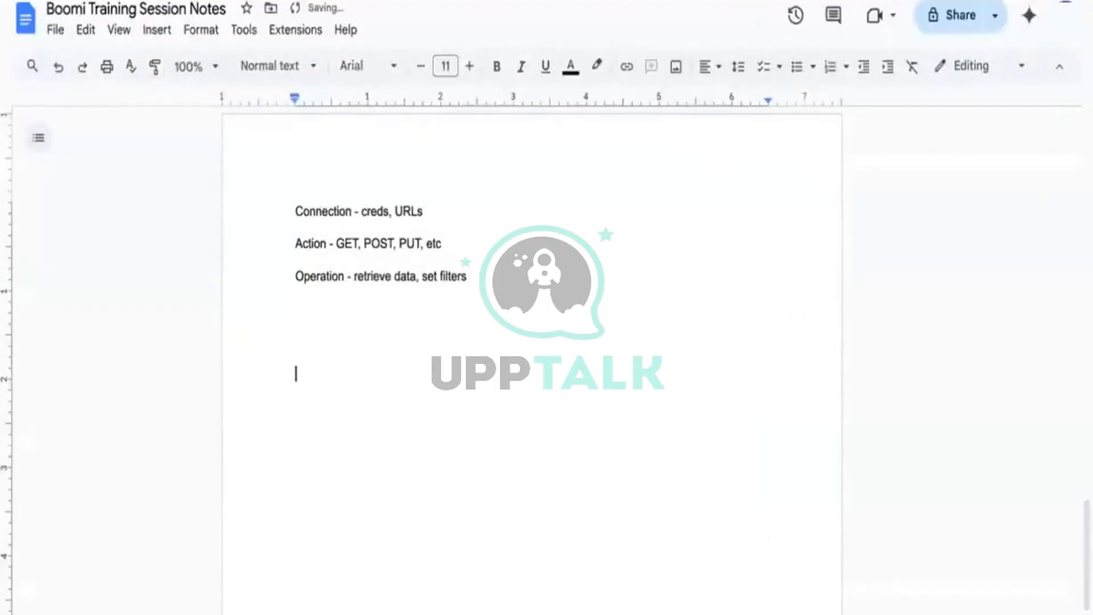
pyautogui.hotkey('ctrl', 'v')
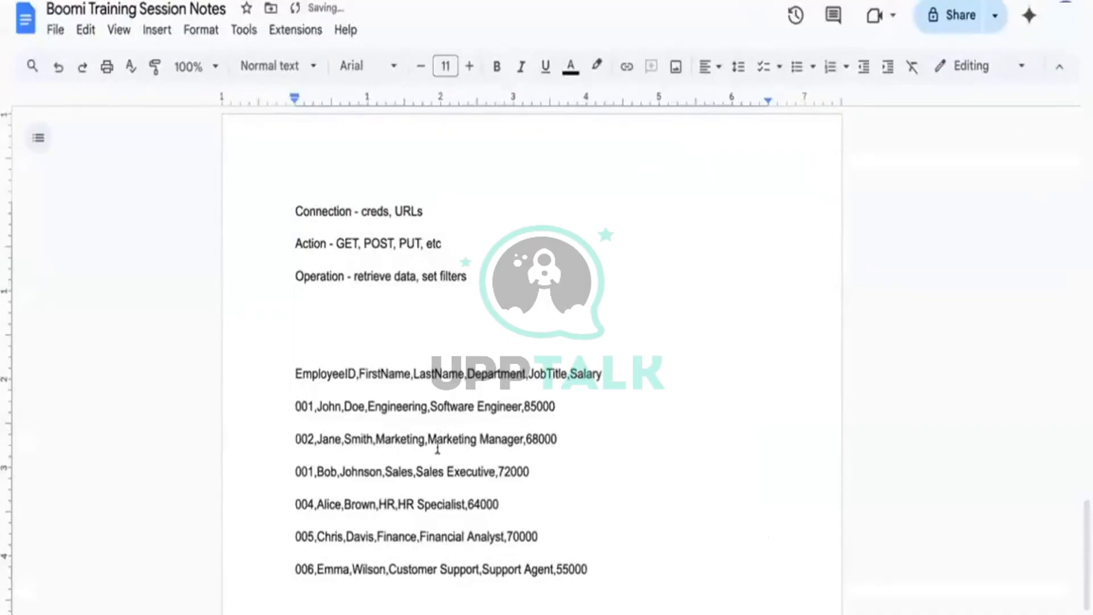
# Replace the departments of employee records 002 and 005 in the pasted data with Engineering.
pyautogui.doubleClick(395, 407)
pyautogui.hotkey('ctrl', 'c')
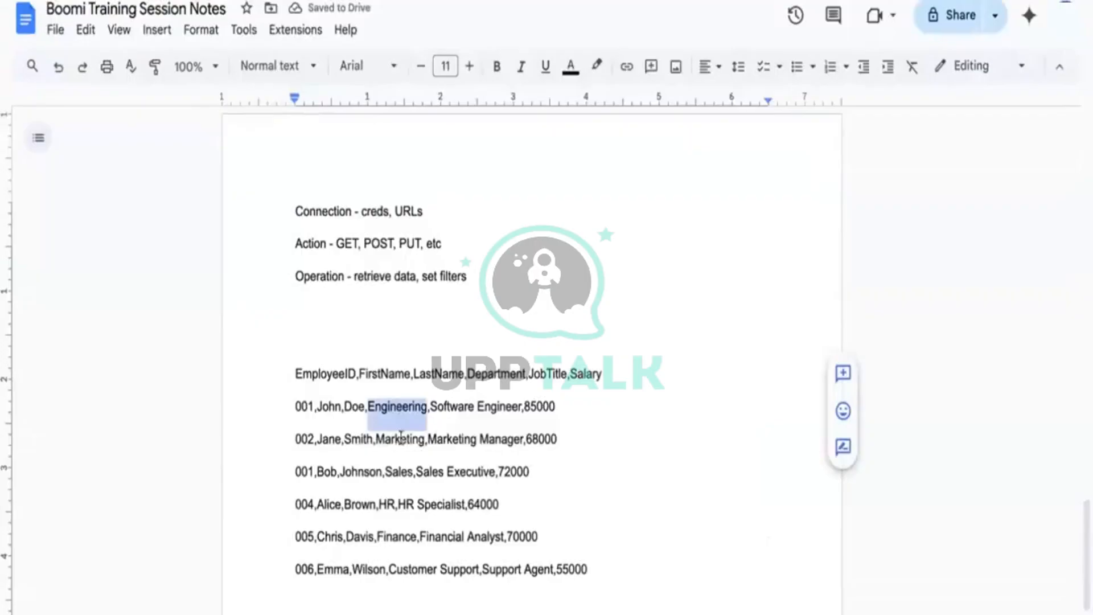
pyautogui.doubleClick(401, 437)
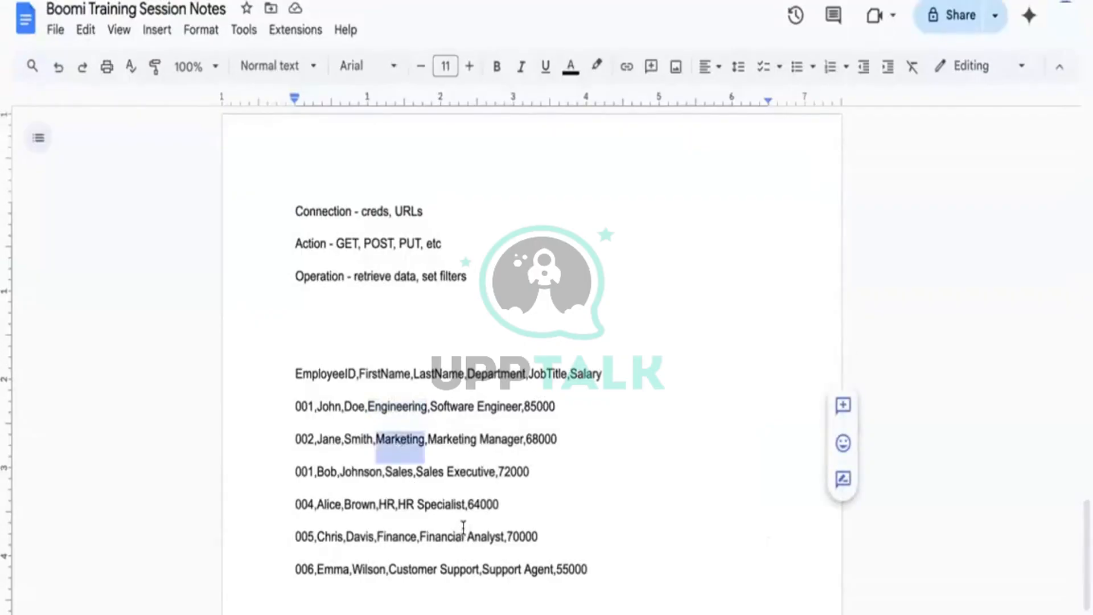
pyautogui.hotkey('ctrl', 'v')
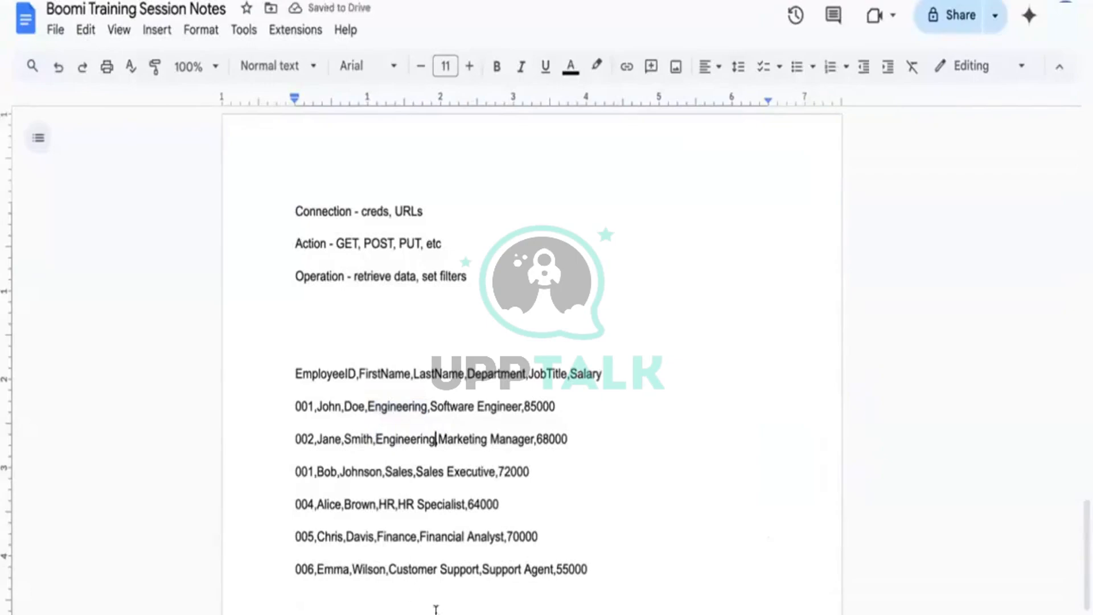
pyautogui.doubleClick(399, 538)
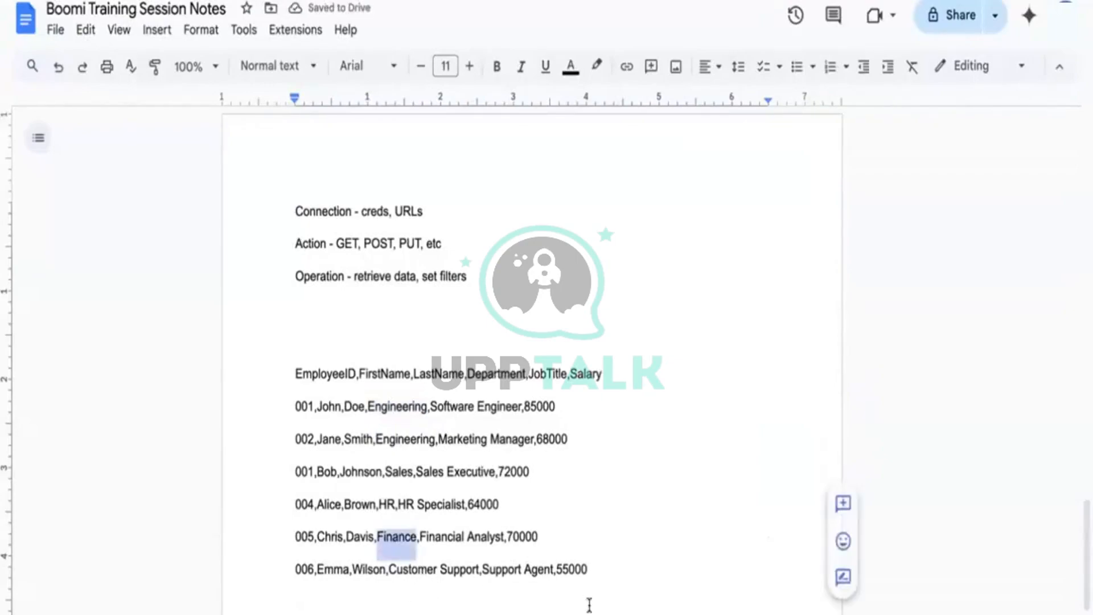
pyautogui.hotkey('ctrl', 'v')
# Copy the edited employee records, return to Boomi, and replace the entire CSV Employee Data message with them.
pyautogui.moveTo(605, 571); pyautogui.dragTo(294, 377)
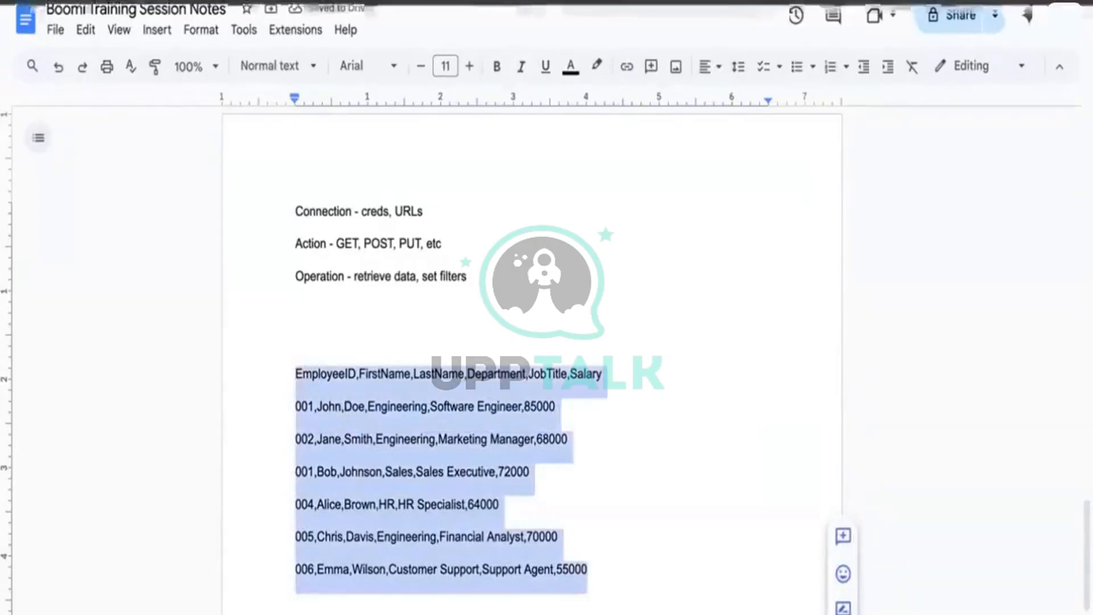
pyautogui.hotkey('ctrl', 'Tab')
pyautogui.click(845, 405)
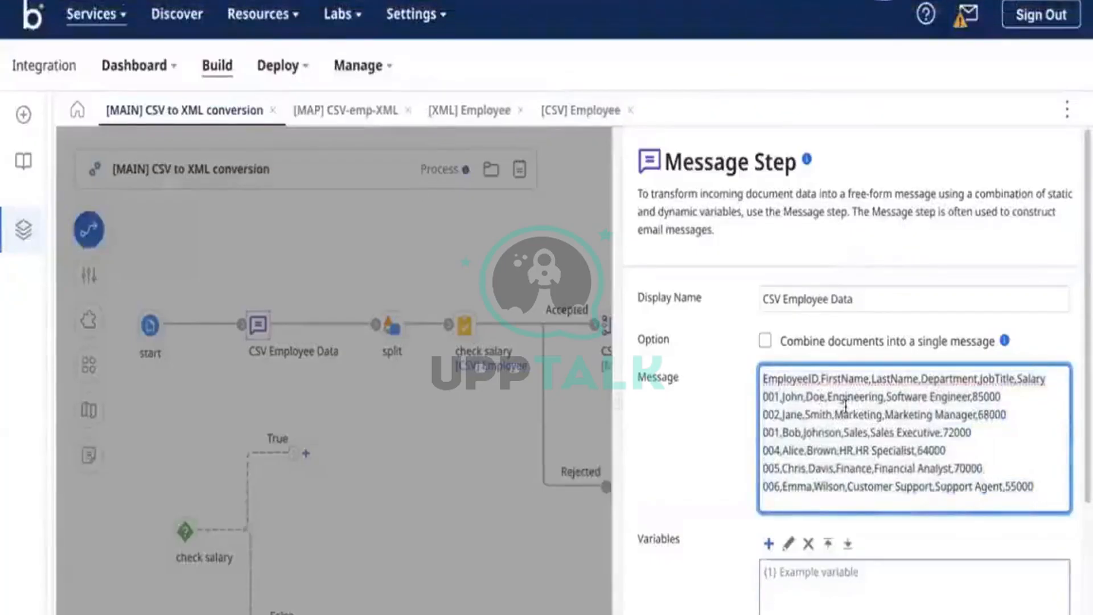
pyautogui.hotkey('ctrl', 'a')
pyautogui.write('EmployeeID,FirstName,LastName,Department,JobTitle,Salary 001,John,Doe,Engineering,Software Engineer,85000 002,Jane,Smith,Engineering,Marketing Manager,68000 001,Bob,Johnson,Sales,Sales Executive,72000 004,Alice,Brown,HR,HR Specialist,64000 005,Chris,Davis,Engineering,Financial Analyst,70000 006,Emma,Wilson,Customer Support,Support Agent,55000')
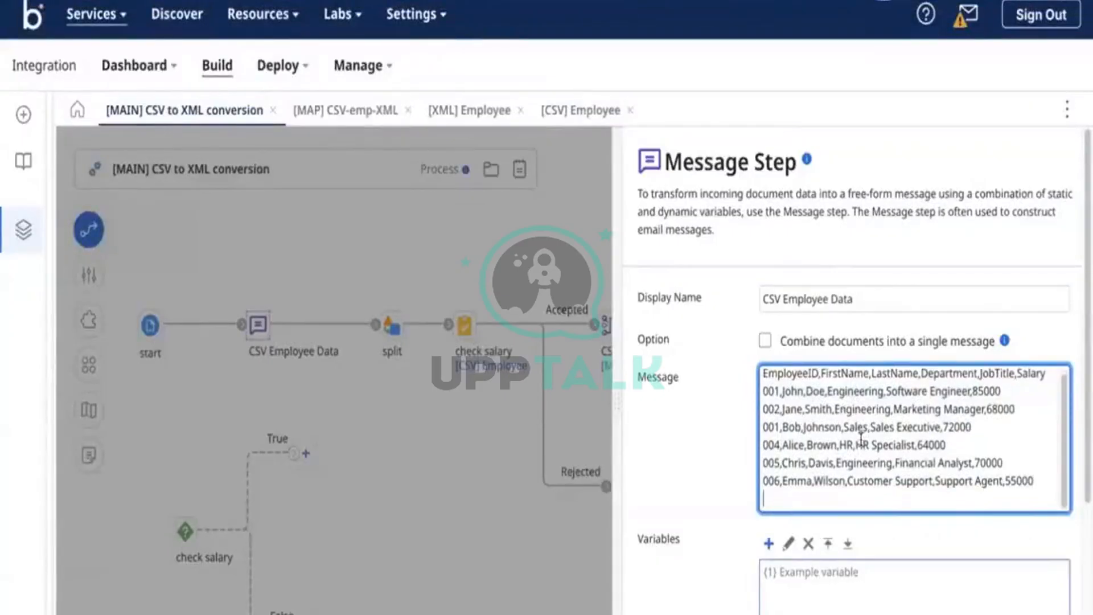
pyautogui.scroll(1, 865, 462)
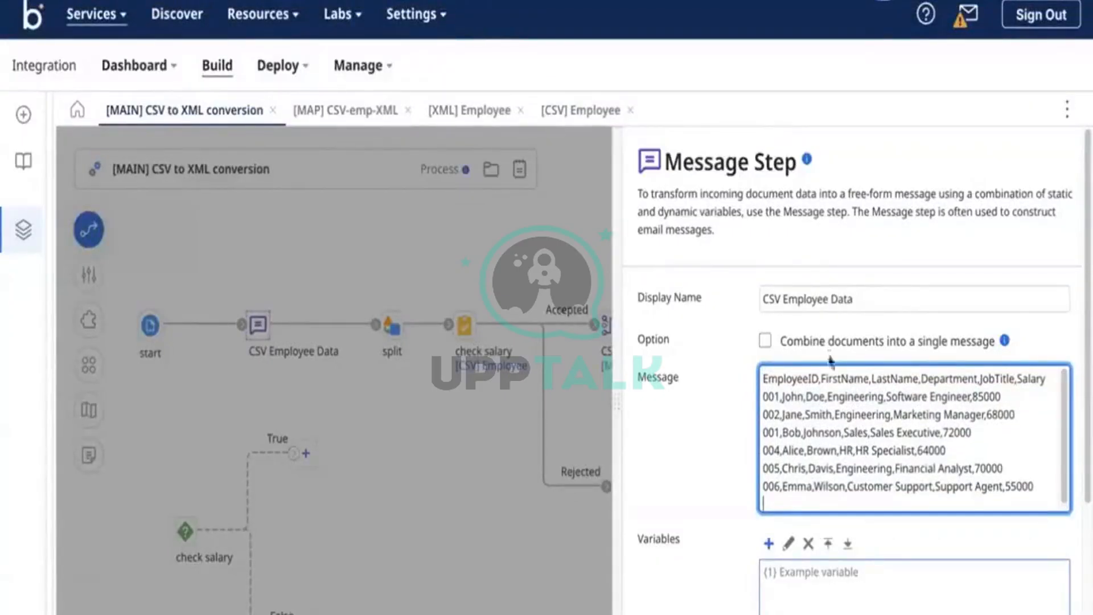
pyautogui.scroll(-1, 842, 438)
pyautogui.scroll(1, 838, 437)
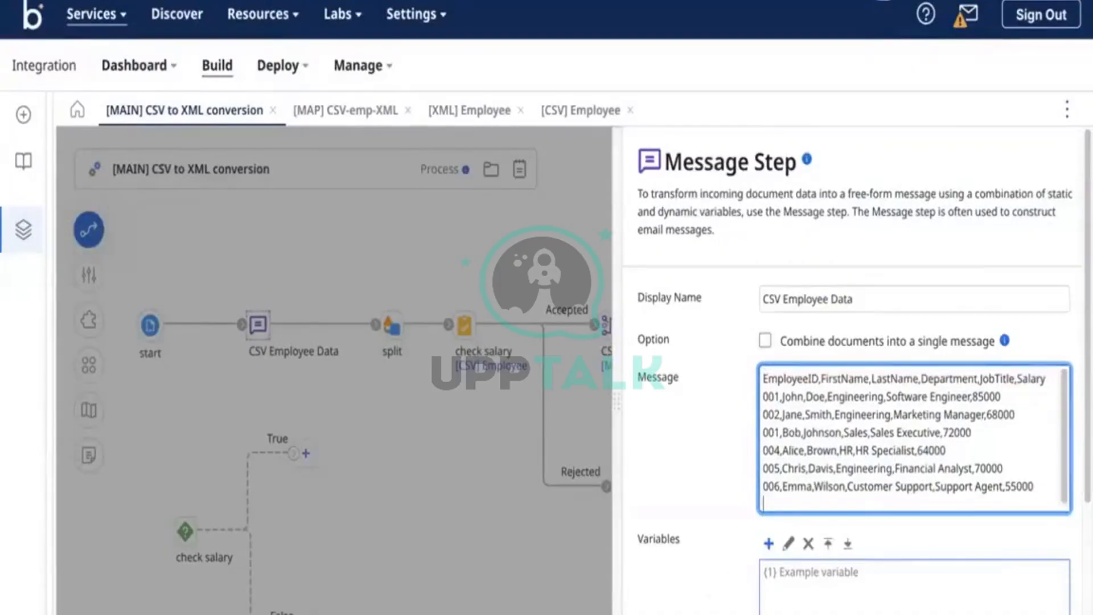
pyautogui.click(548, 336)
# Add a rule named "department is engineering" to the check salary Business Rules step.
pyautogui.click(463, 326)
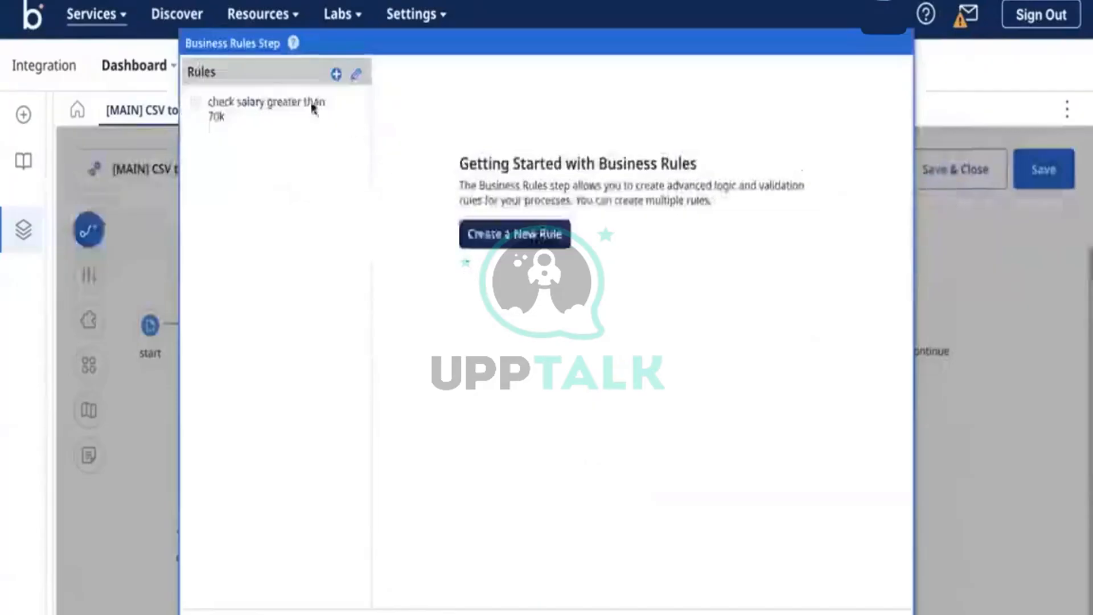
pyautogui.click(336, 74)
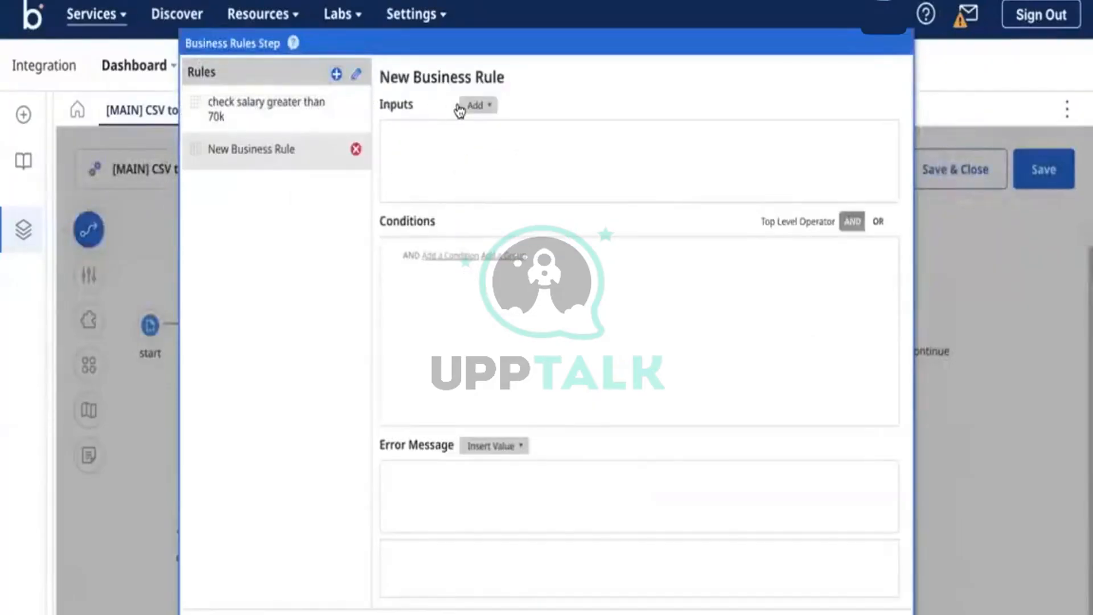
pyautogui.click(456, 79)
pyautogui.tripleClick(456, 82)
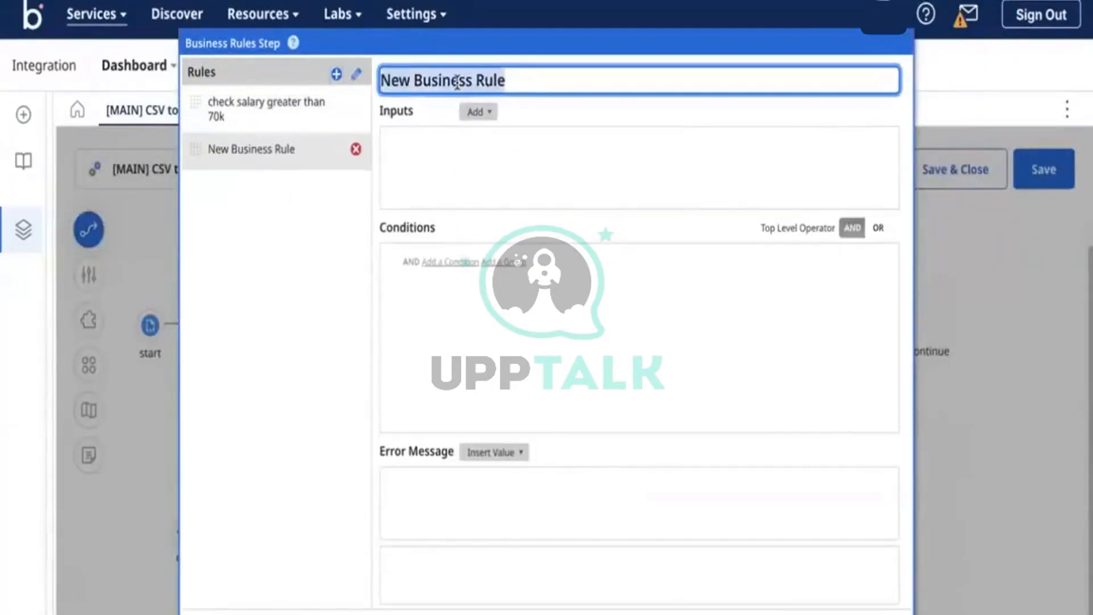
pyautogui.write('depart')
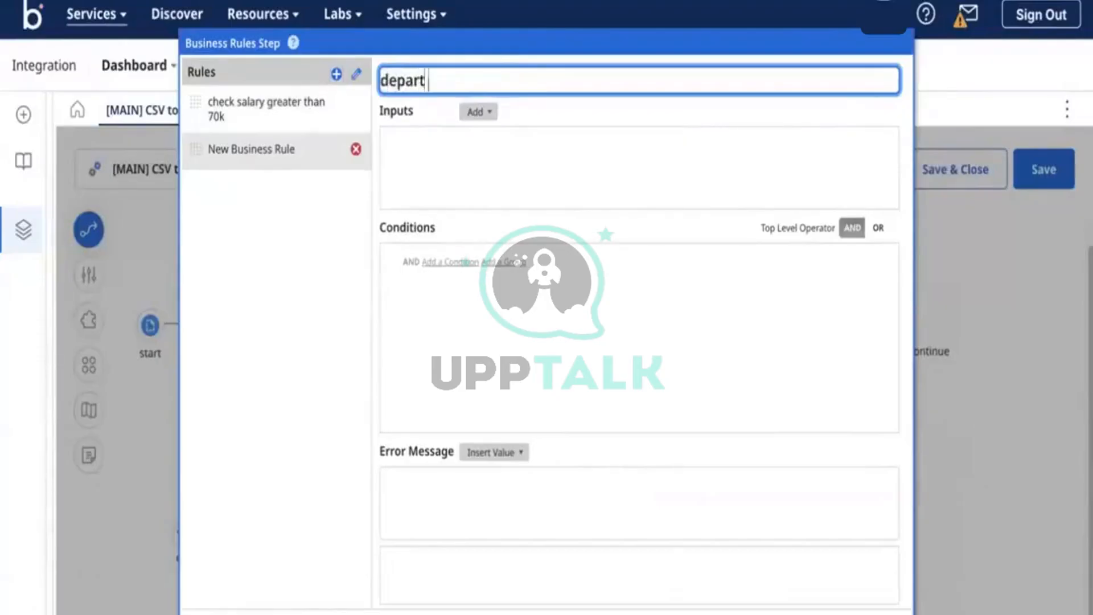
pyautogui.write('ment is engineeri')
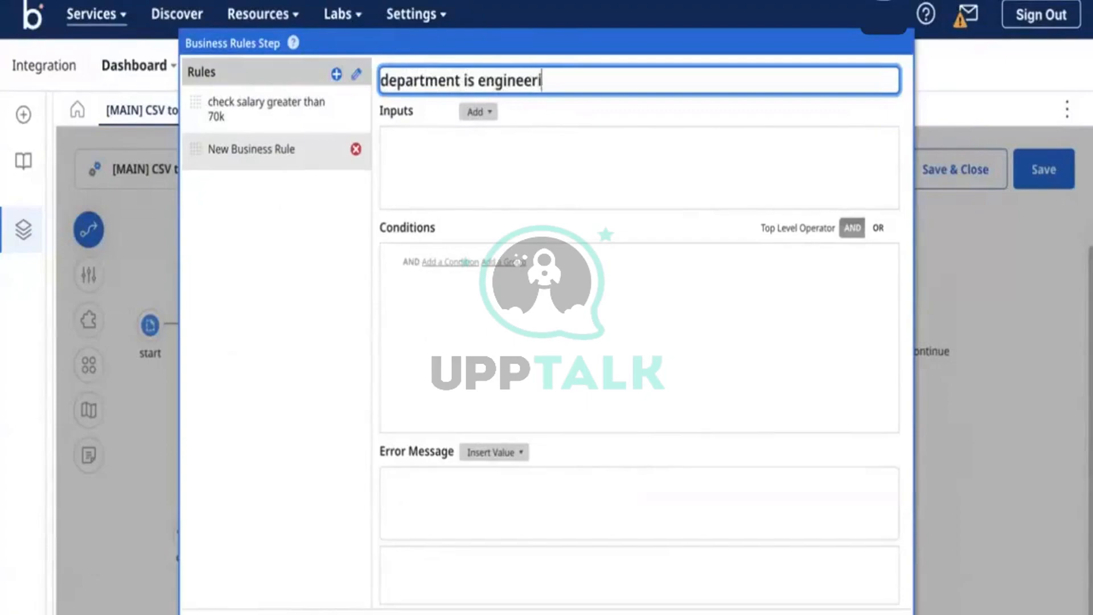
pyautogui.write('ng')
# Add the Department field from Record/Elements as an input of the "department is engineering" rule, with the alias Department.
pyautogui.click(478, 112)
pyautogui.click(494, 140)
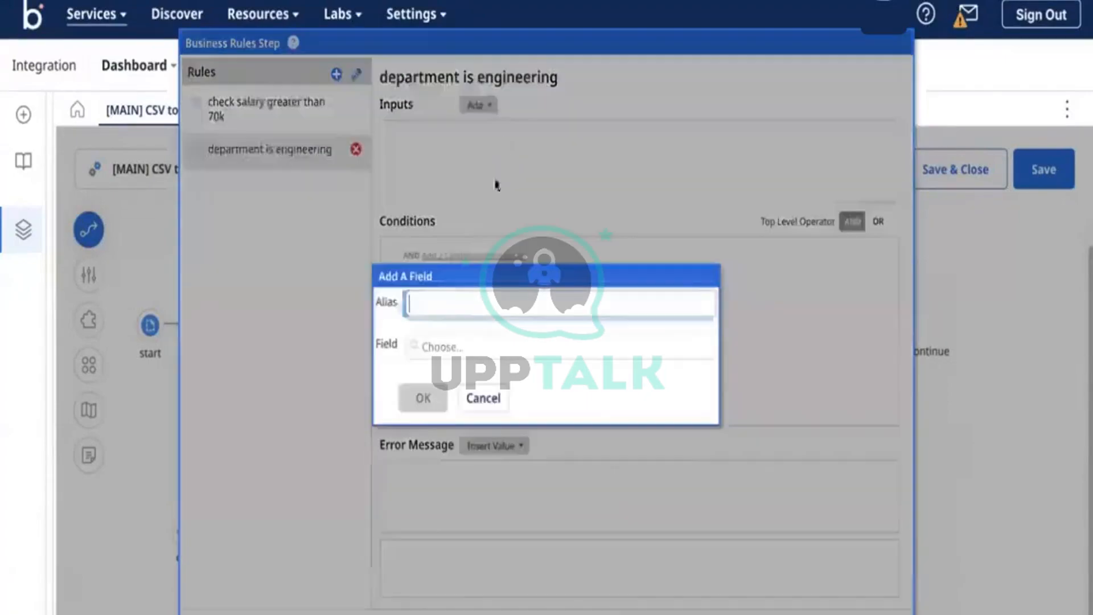
pyautogui.click(450, 346)
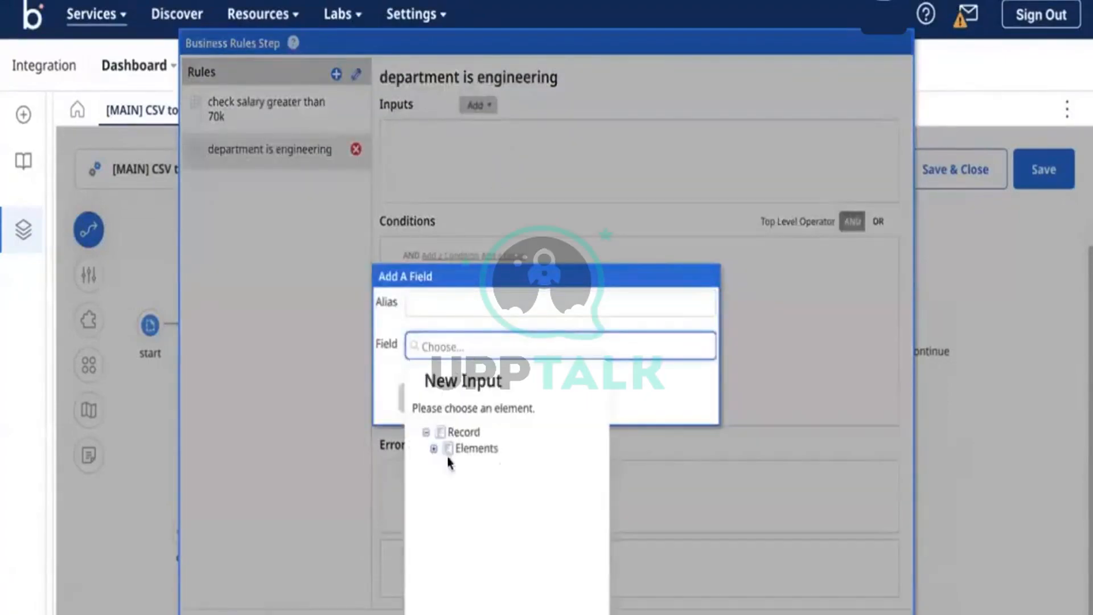
pyautogui.click(433, 449)
pyautogui.click(491, 525)
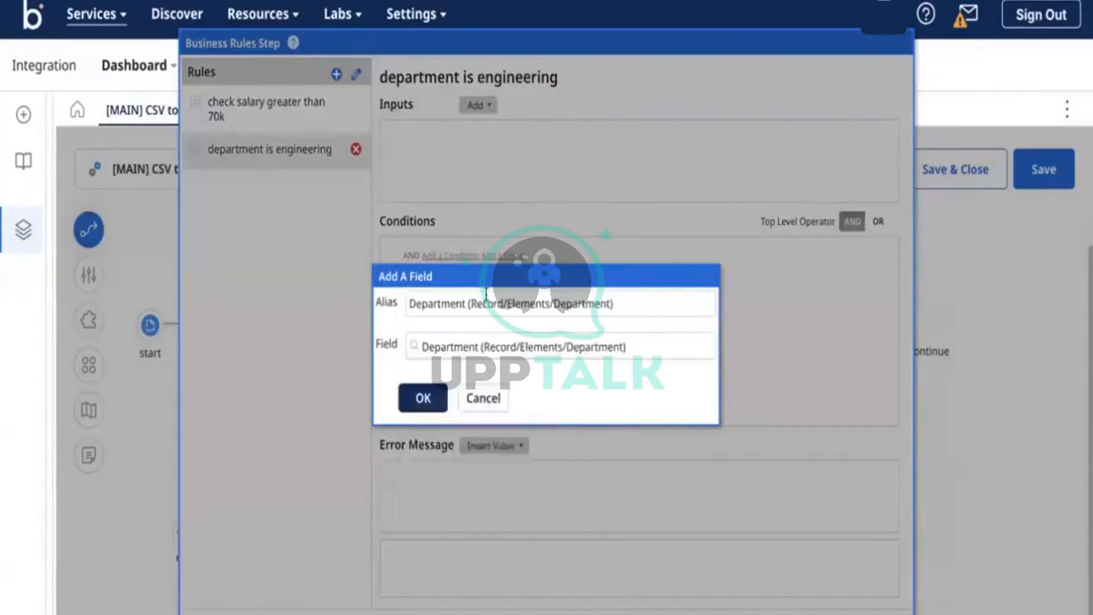
pyautogui.moveTo(467, 304); pyautogui.dragTo(635, 306)
pyautogui.press('BackSpace')
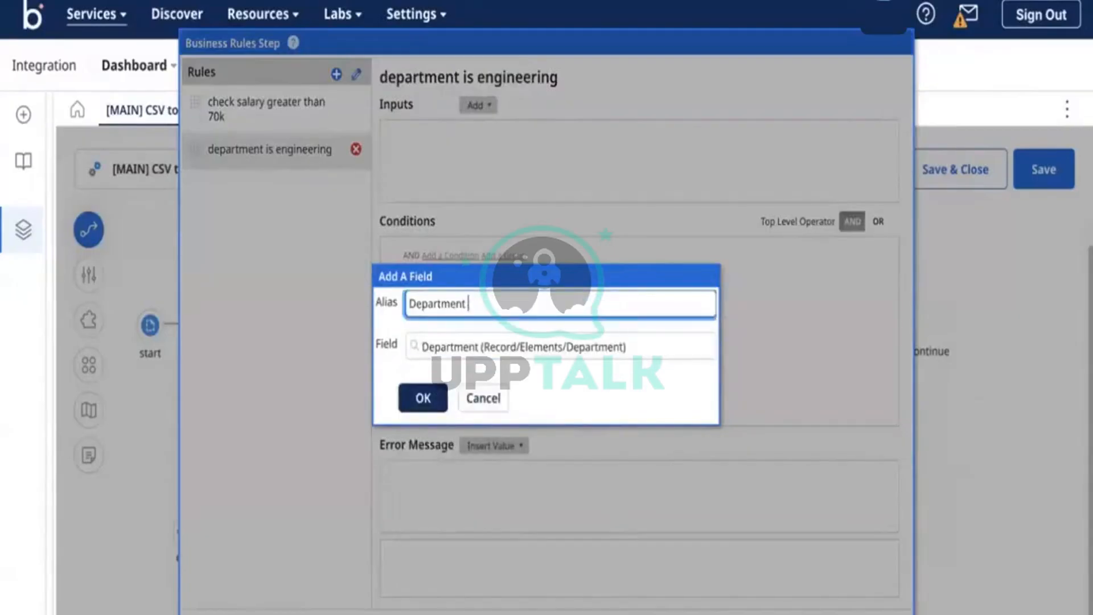
pyautogui.click(435, 398)
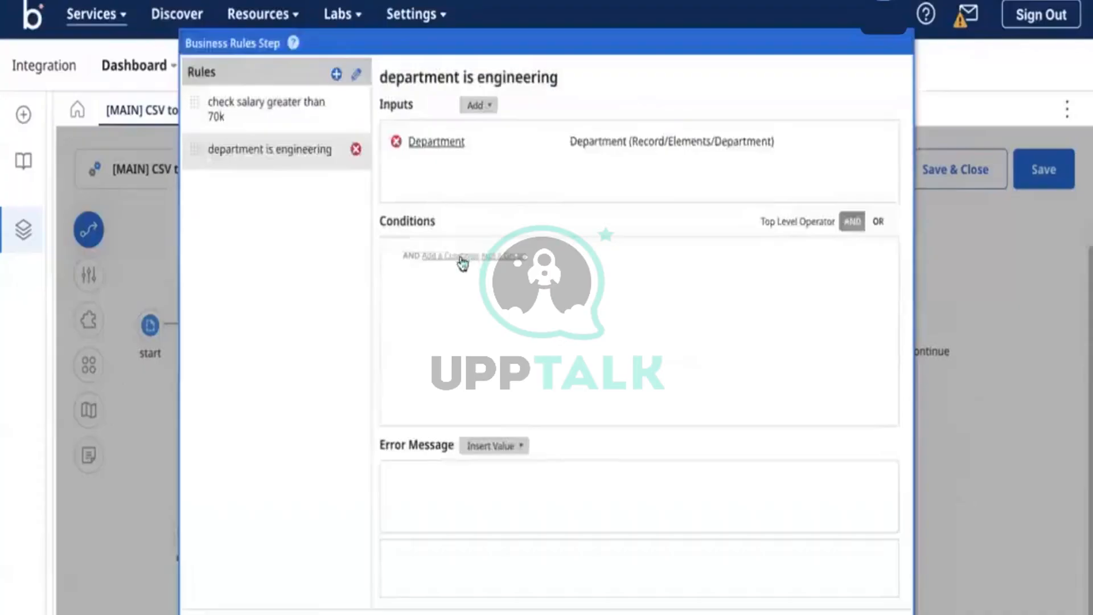
# Add a condition to the department rule that compares Department with a Static value using the = operator.
pyautogui.click(462, 256)
pyautogui.click(531, 260)
pyautogui.click(512, 298)
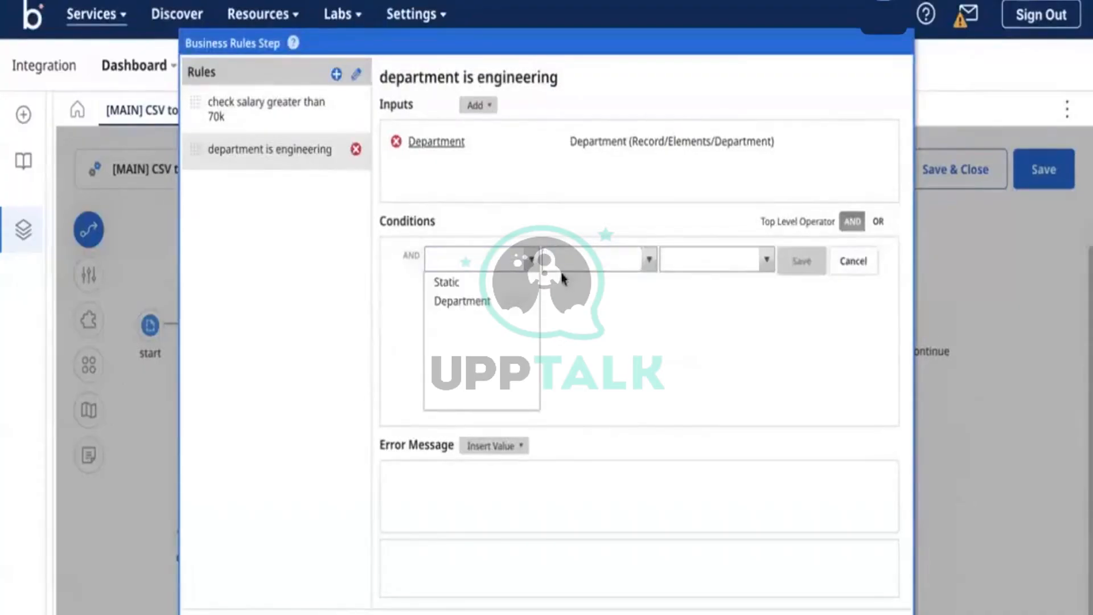
pyautogui.click(651, 264)
pyautogui.click(605, 286)
pyautogui.click(747, 252)
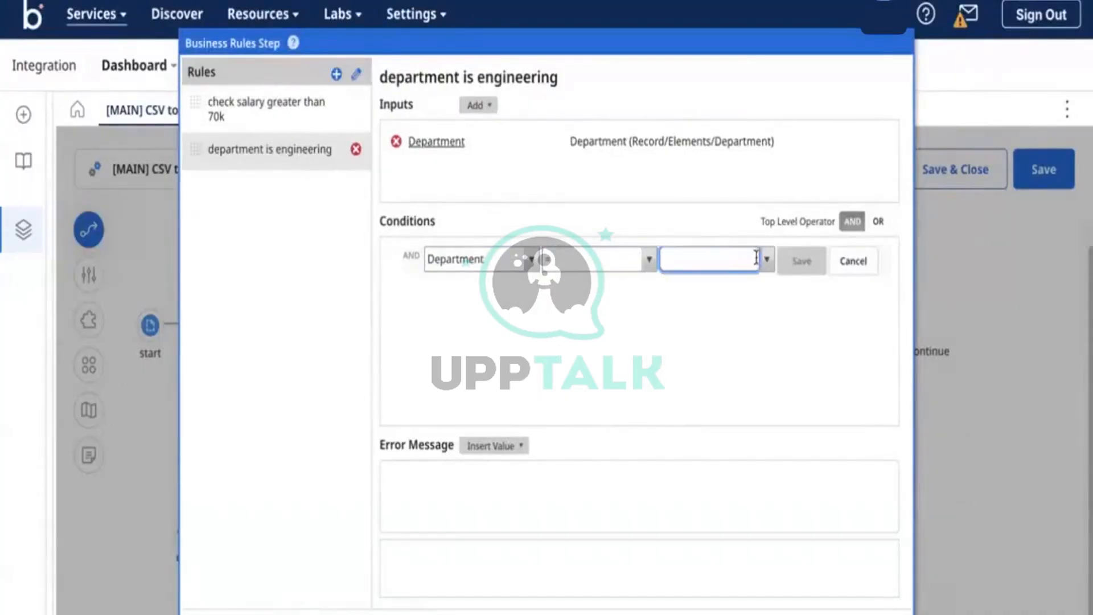
pyautogui.click(764, 264)
pyautogui.click(682, 281)
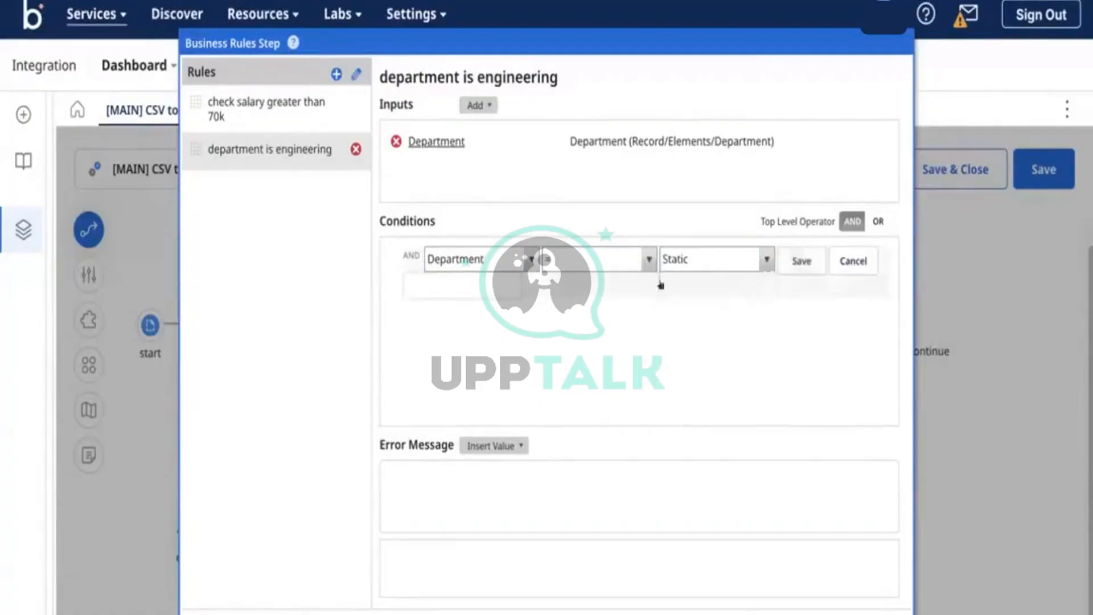
pyautogui.click(414, 289)
pyautogui.hotkey('ctrl', 'v')
pyautogui.tripleClick(492, 287)
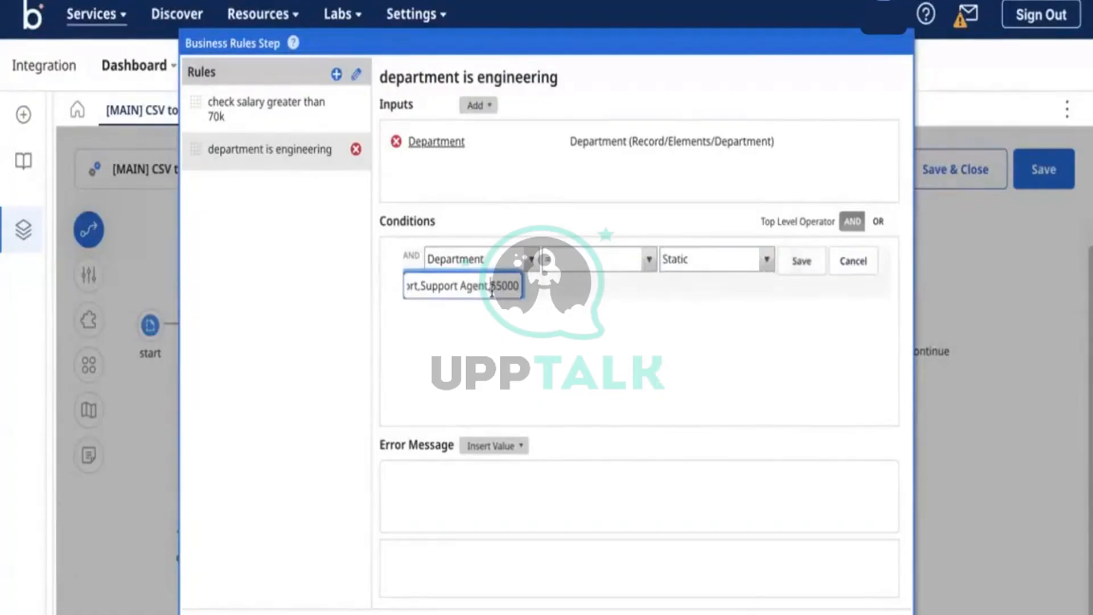
pyautogui.press('BackSpace')
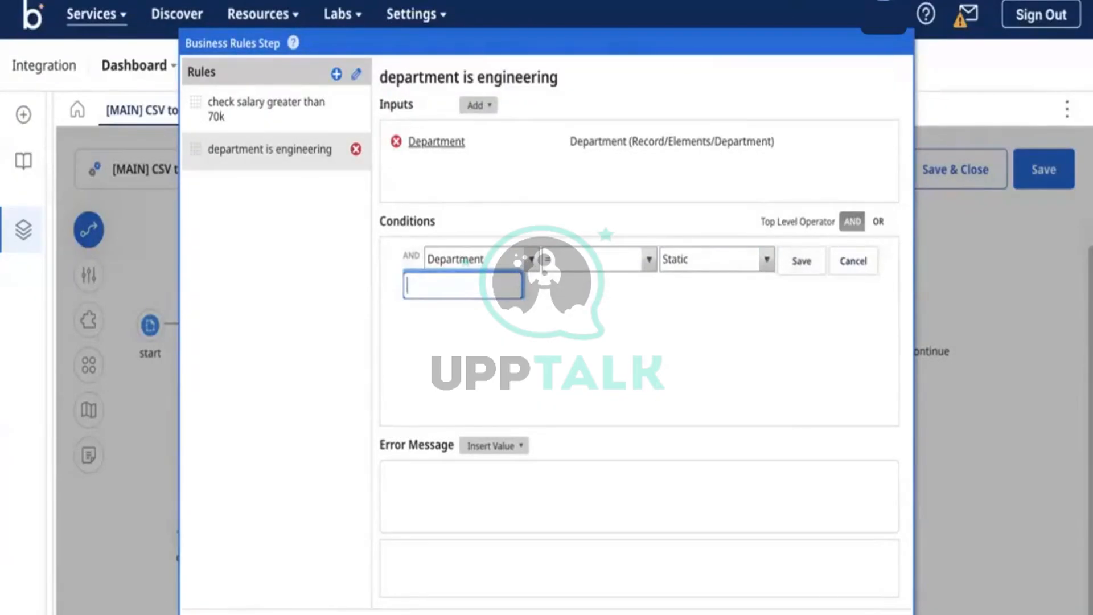
# Copy "Engineering" from record 005 in the session notes into the condition's static value in Boomi, then save the condition and the Business Rules step.
pyautogui.hotkey('ctrl', 'Tab')
pyautogui.click(581, 431)
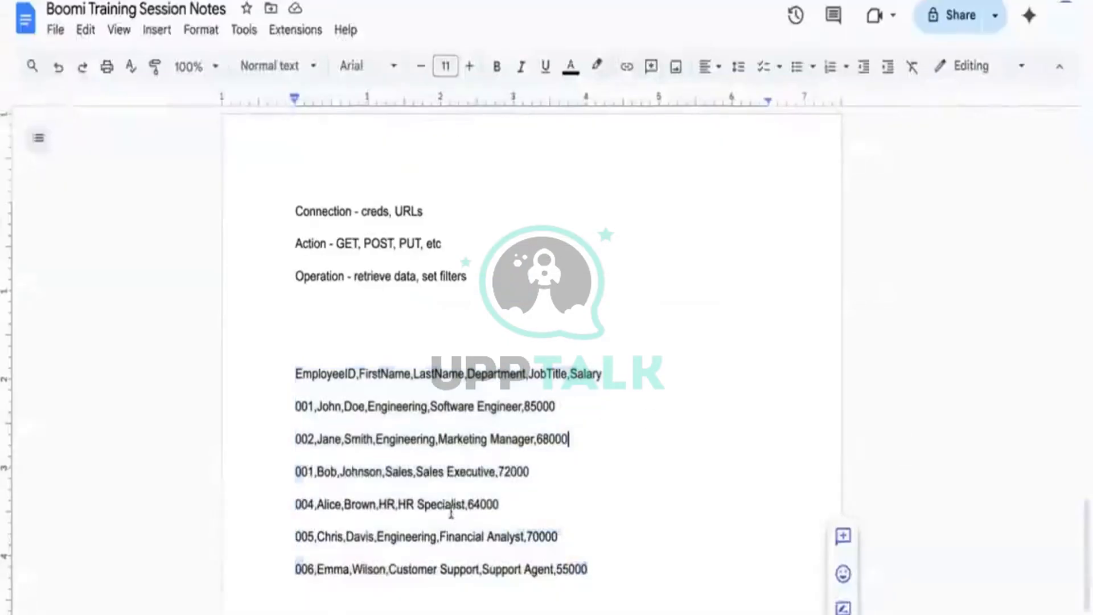
pyautogui.doubleClick(409, 535)
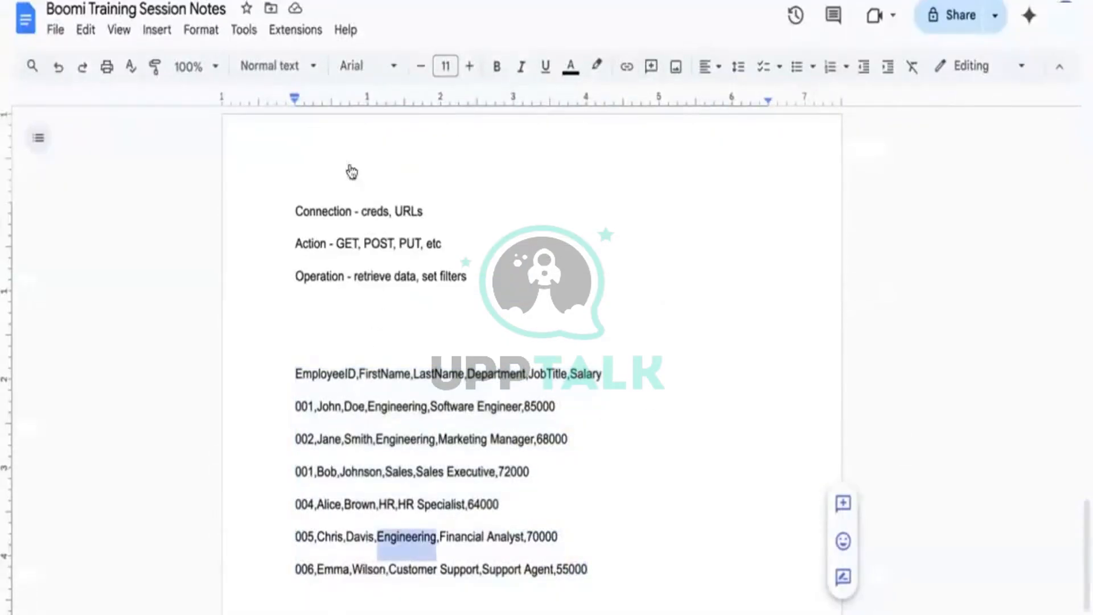
pyautogui.hotkey('ctrl', 'c')
pyautogui.hotkey('ctrl', 'Tab')
pyautogui.hotkey('ctrl', 'v')
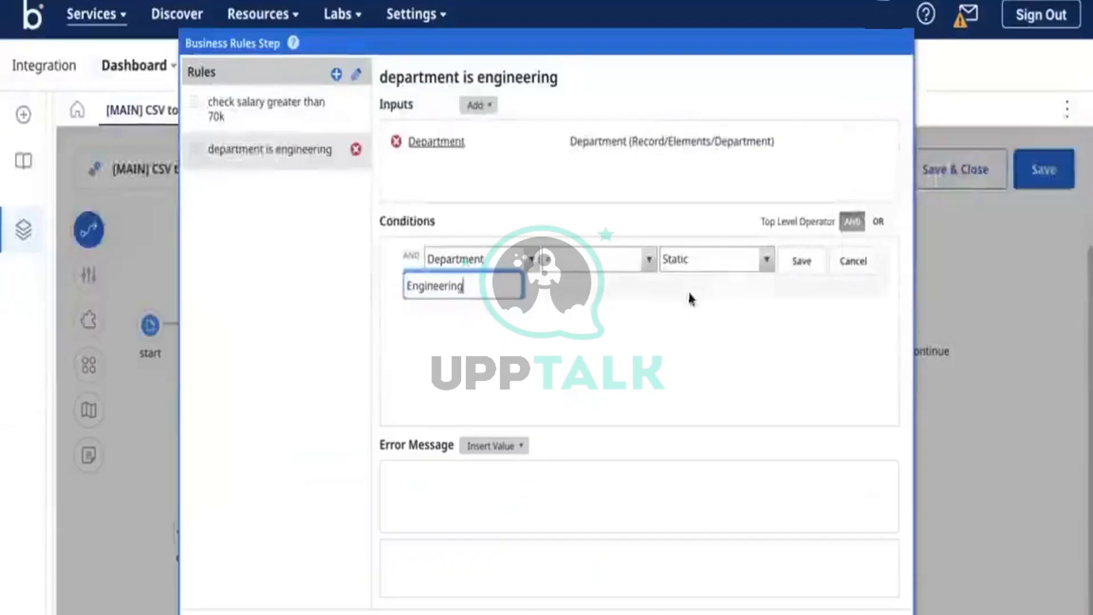
pyautogui.click(798, 267)
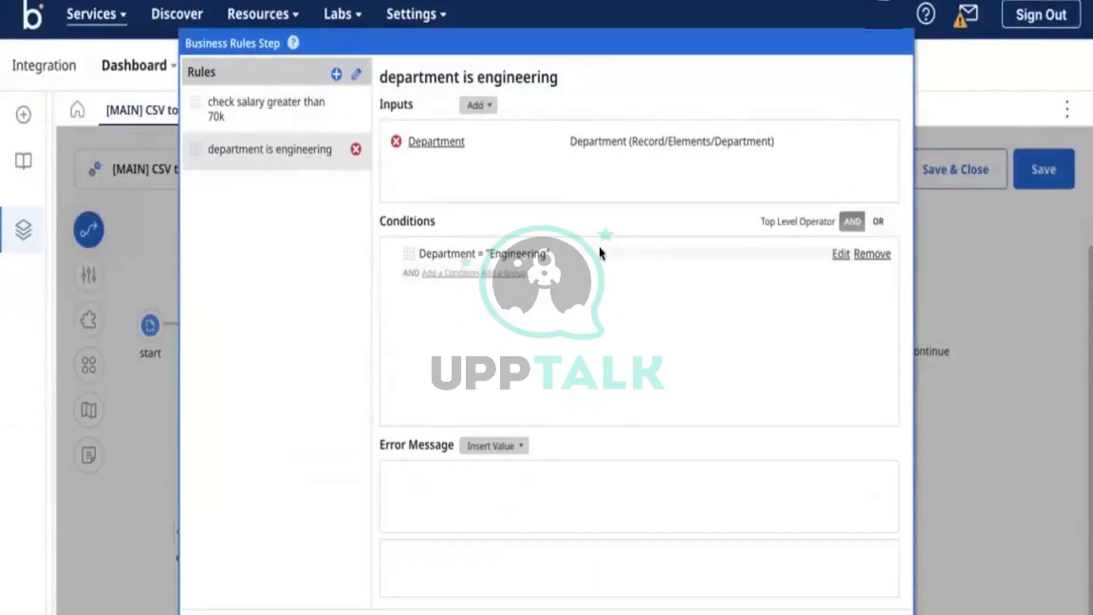
pyautogui.click(515, 613)
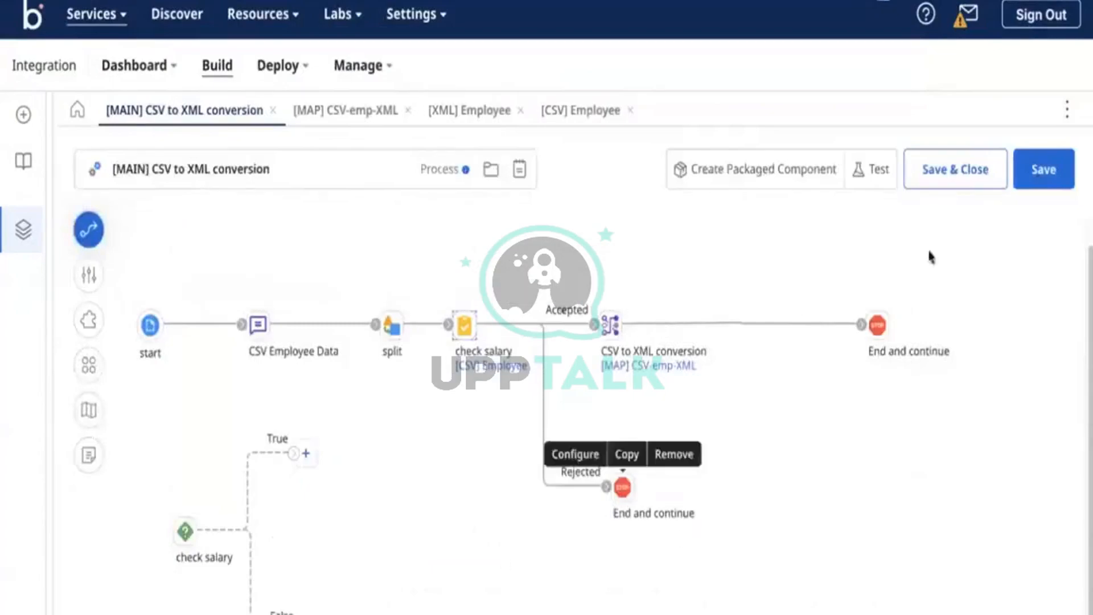
# Run a new test of the CSV to XML conversion process on Test-DV and enlarge the test results area.
pyautogui.click(871, 177)
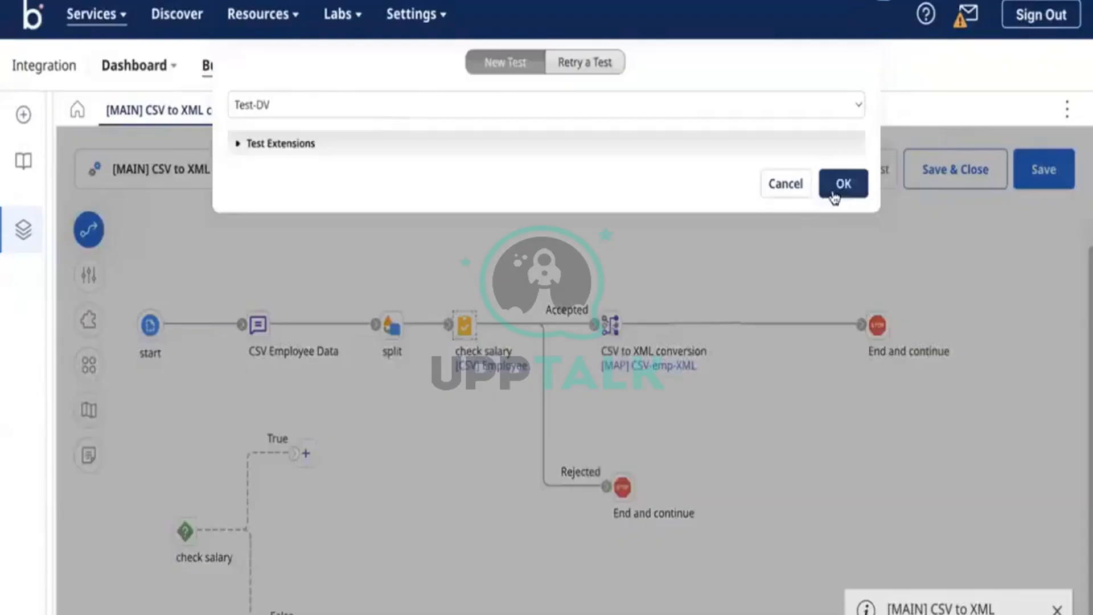
pyautogui.click(842, 184)
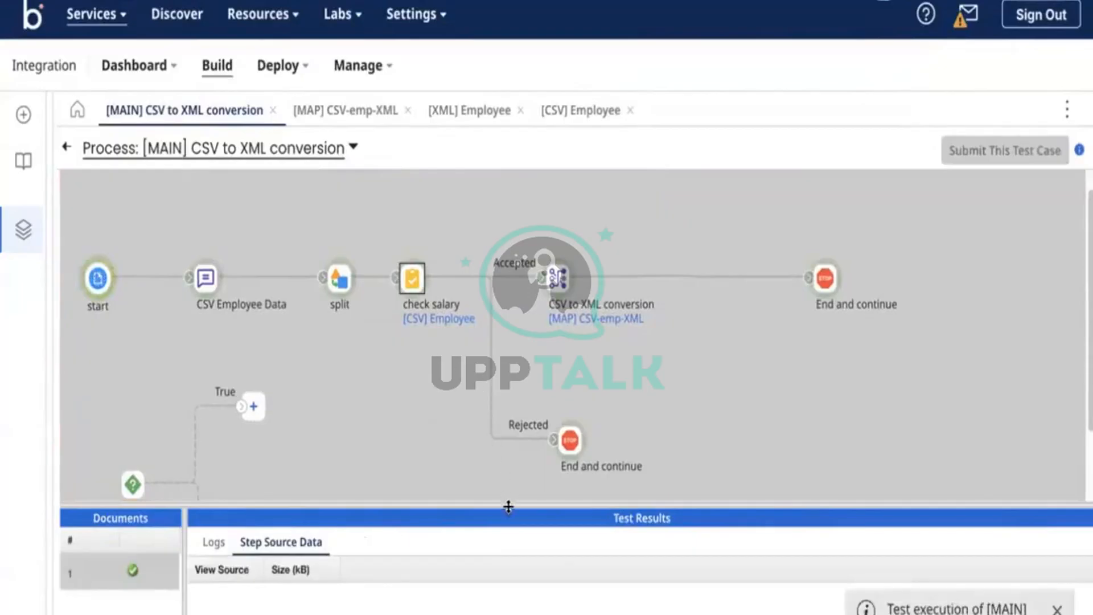
pyautogui.moveTo(508, 507); pyautogui.dragTo(509, 428)
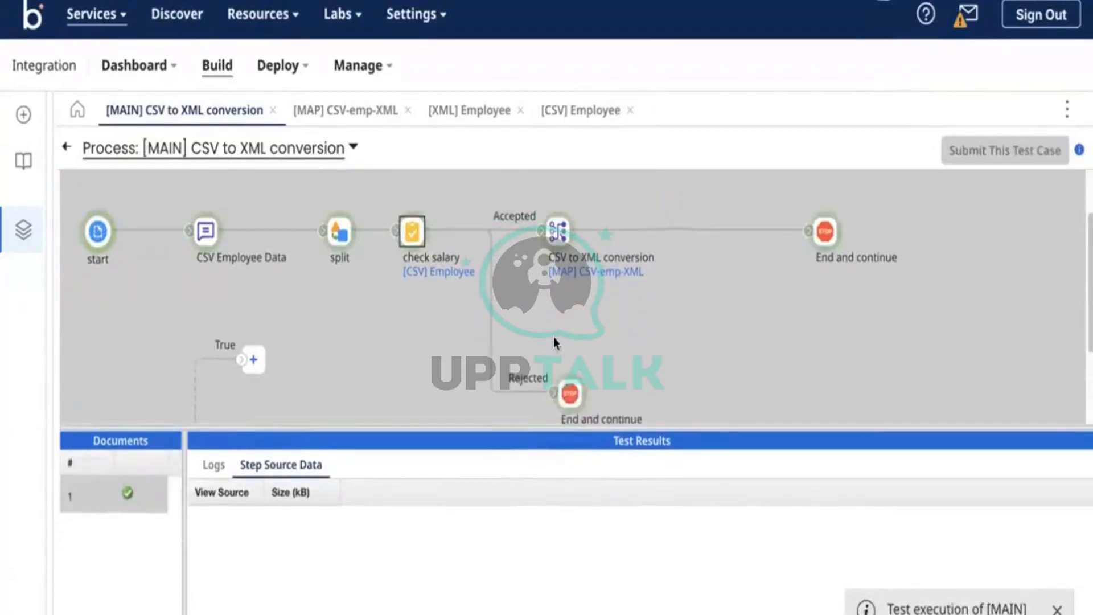
# Examine the check salary step's logs and source data, and compare them with the employee records in the session notes.
pyautogui.click(219, 467)
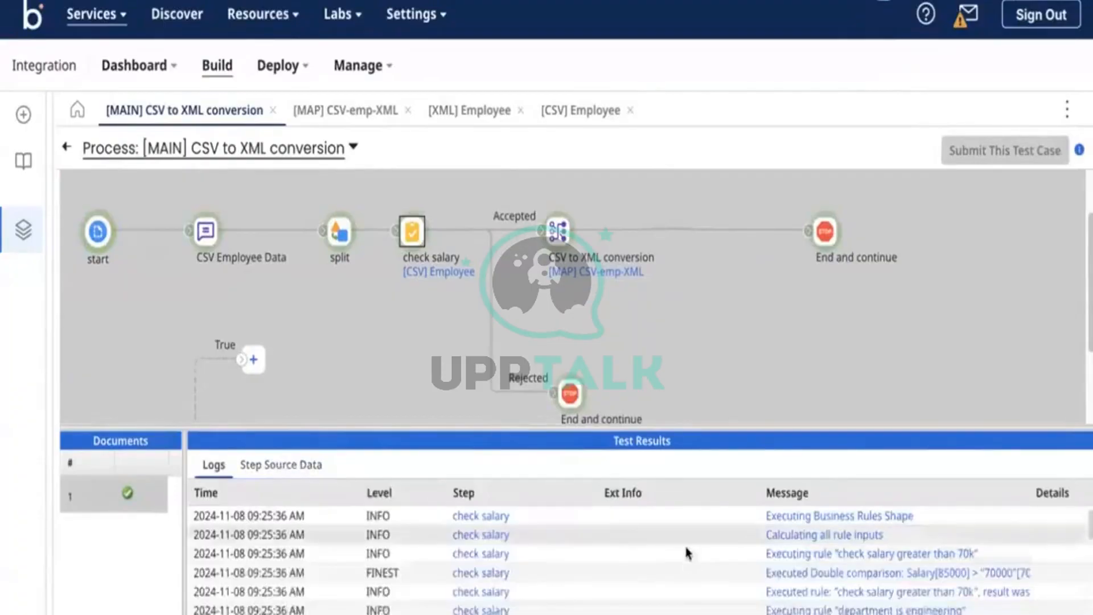
pyautogui.scroll(-2, 805, 595)
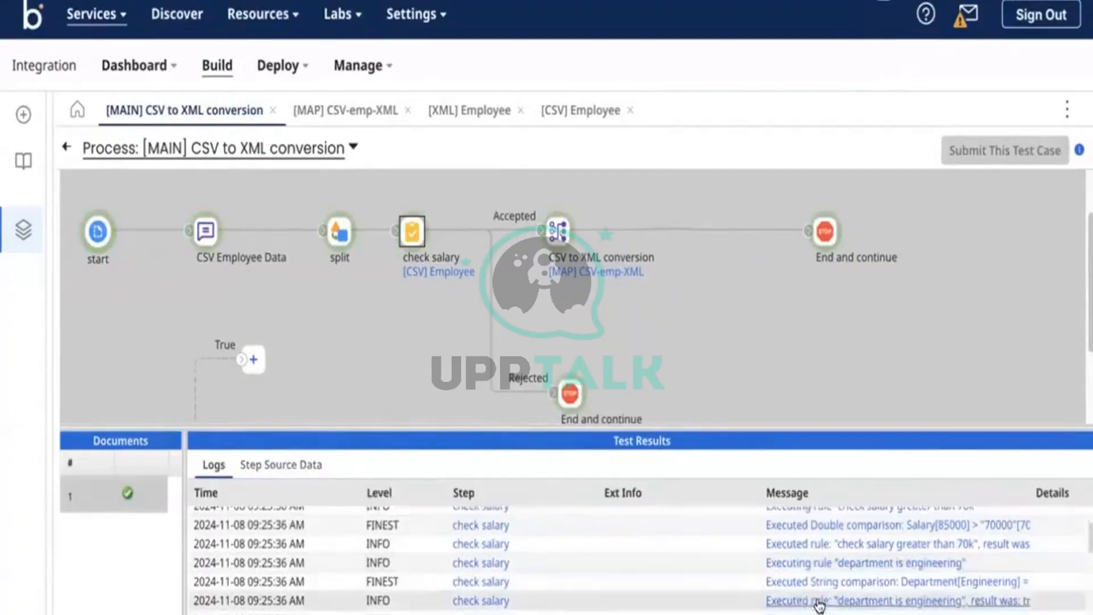
pyautogui.scroll(-5, 819, 606)
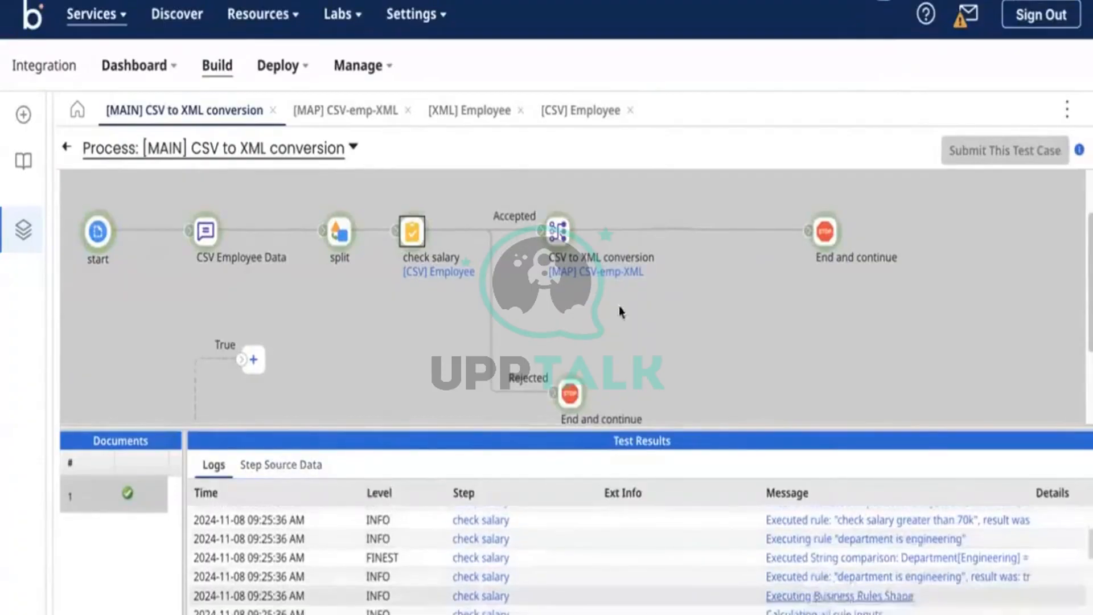
pyautogui.click(310, 471)
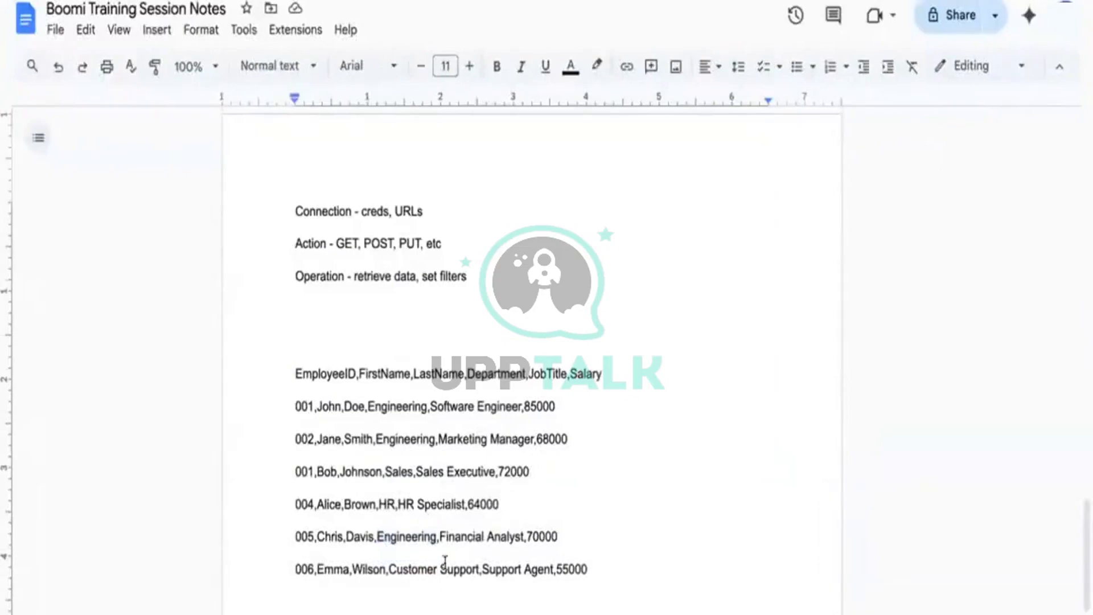
pyautogui.click(546, 514)
pyautogui.click(472, 472)
# Read the check salary log message about executing the "check salary greater than 70k" rule, then close it.
pyautogui.click(419, 230)
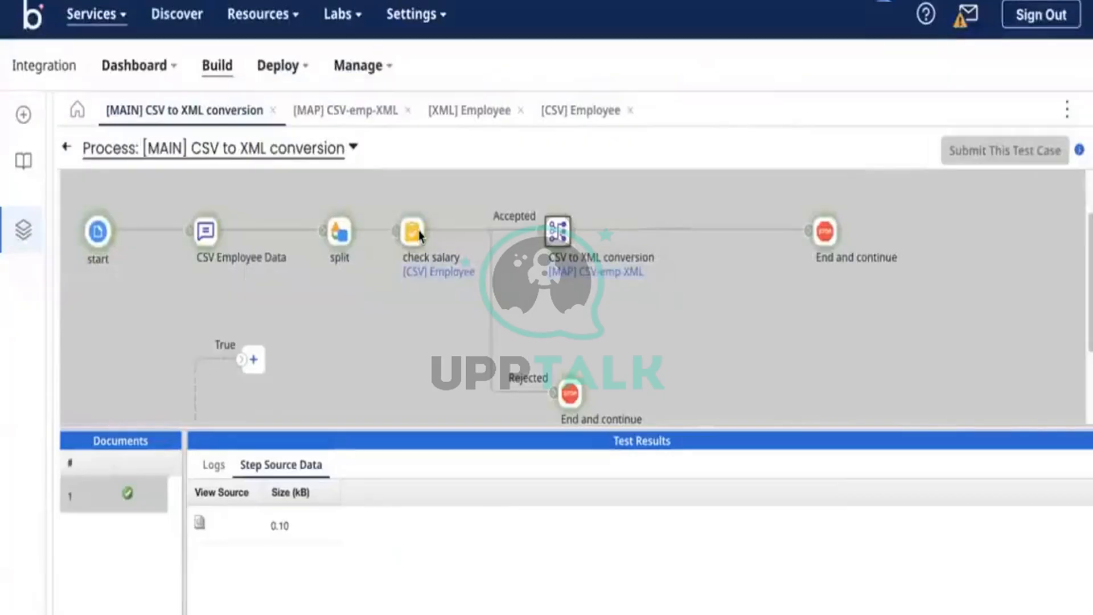
pyautogui.click(215, 466)
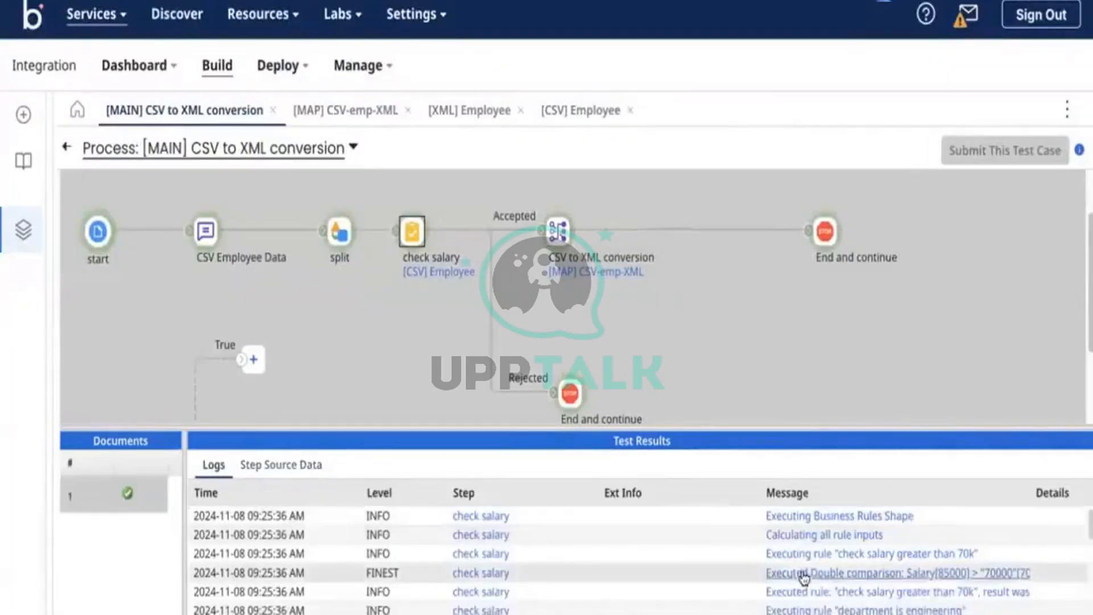
pyautogui.click(892, 556)
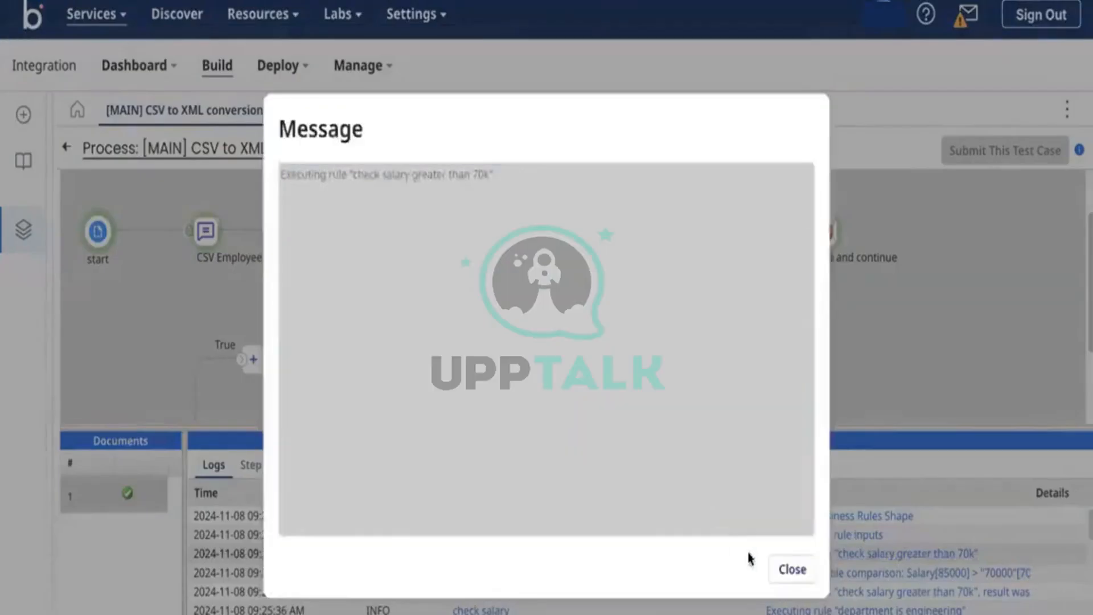
pyautogui.click(789, 570)
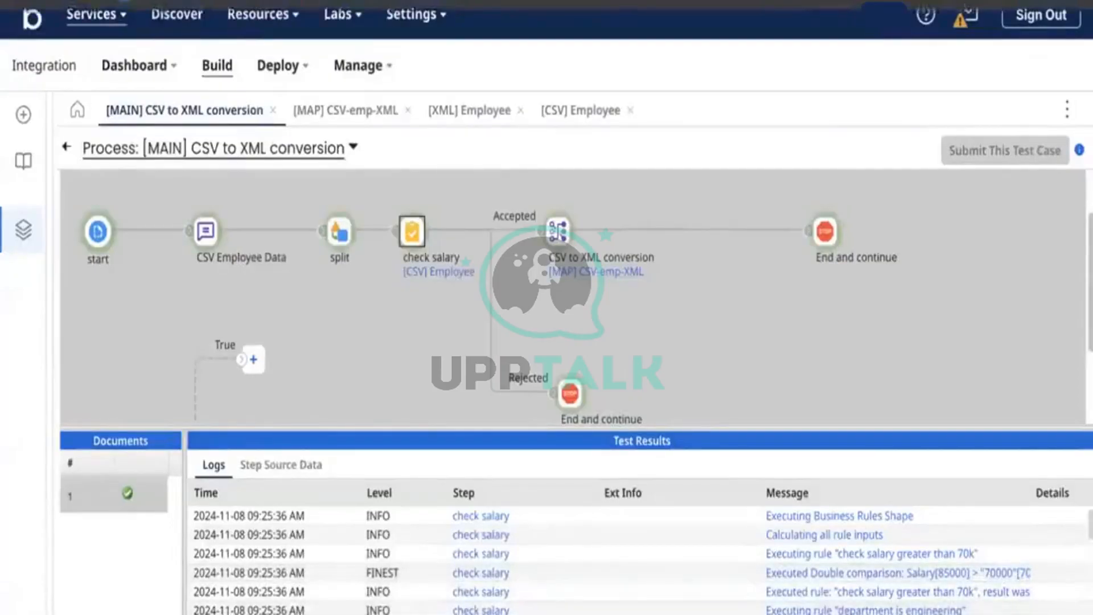
# Switch to the session notes in Google Docs and highlight the Software Engineer record with salary 85000 in yellow.
pyautogui.hotkey('ctrl', 'Tab')
pyautogui.click(539, 414)
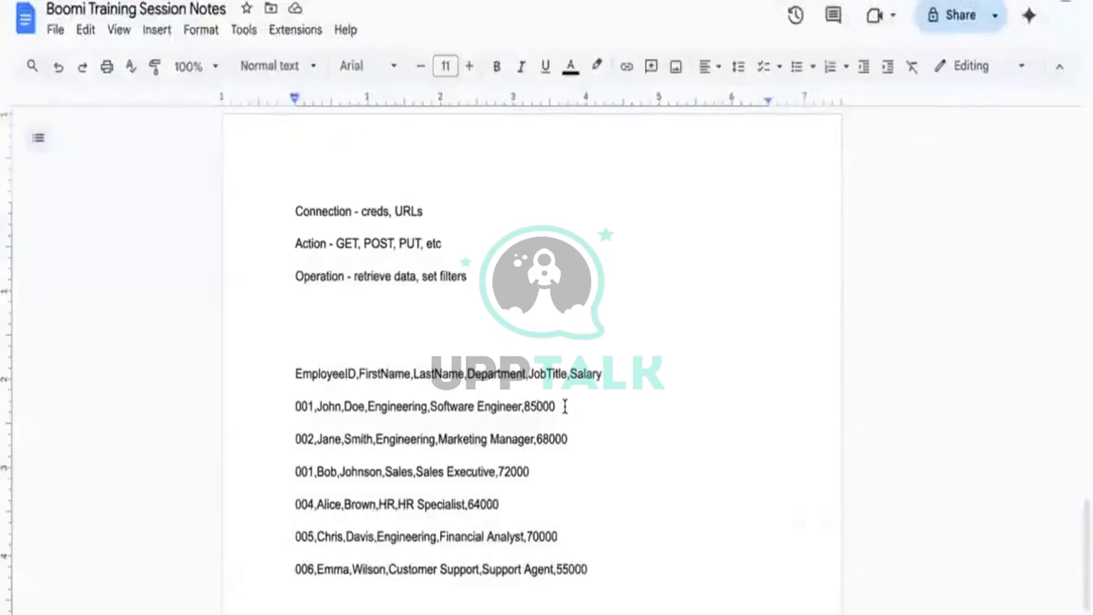
pyautogui.moveTo(564, 406); pyautogui.dragTo(294, 406)
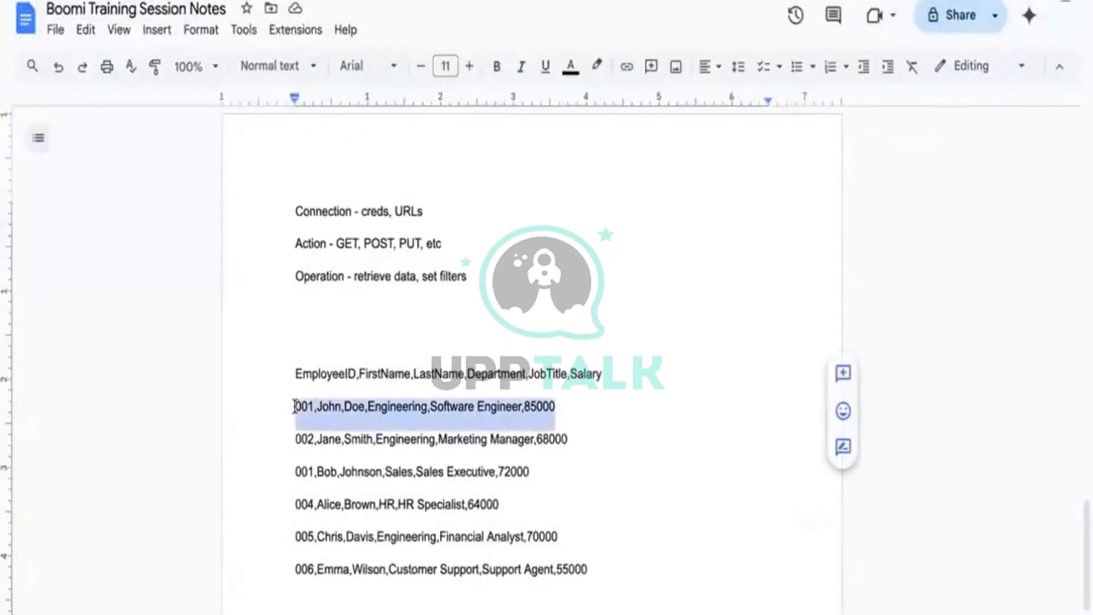
pyautogui.moveTo(564, 406); pyautogui.dragTo(298, 406)
pyautogui.click(578, 73)
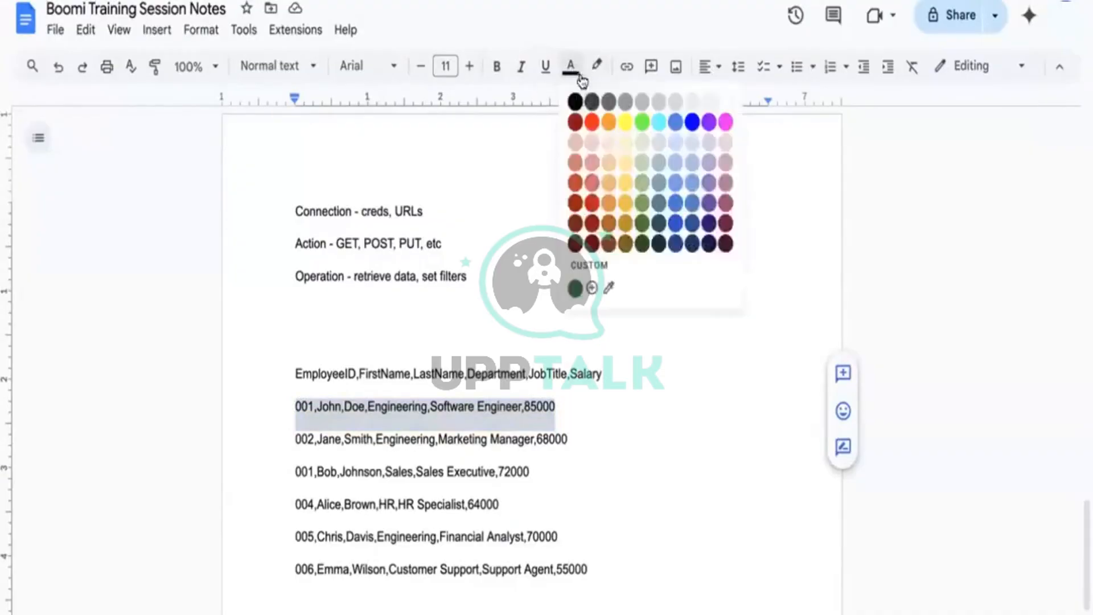
pyautogui.click(595, 67)
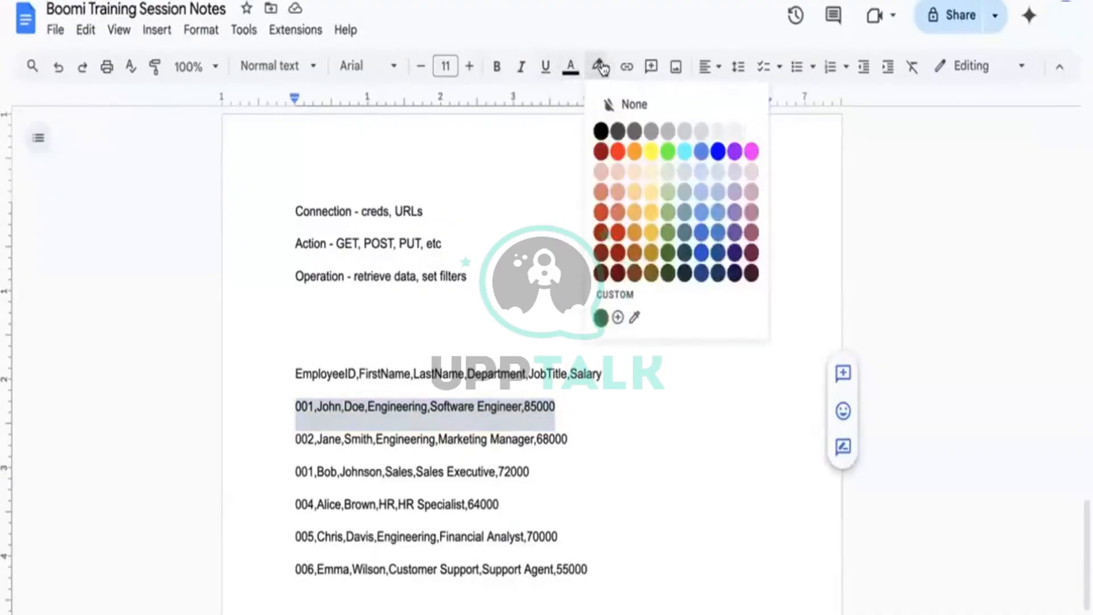
pyautogui.click(651, 151)
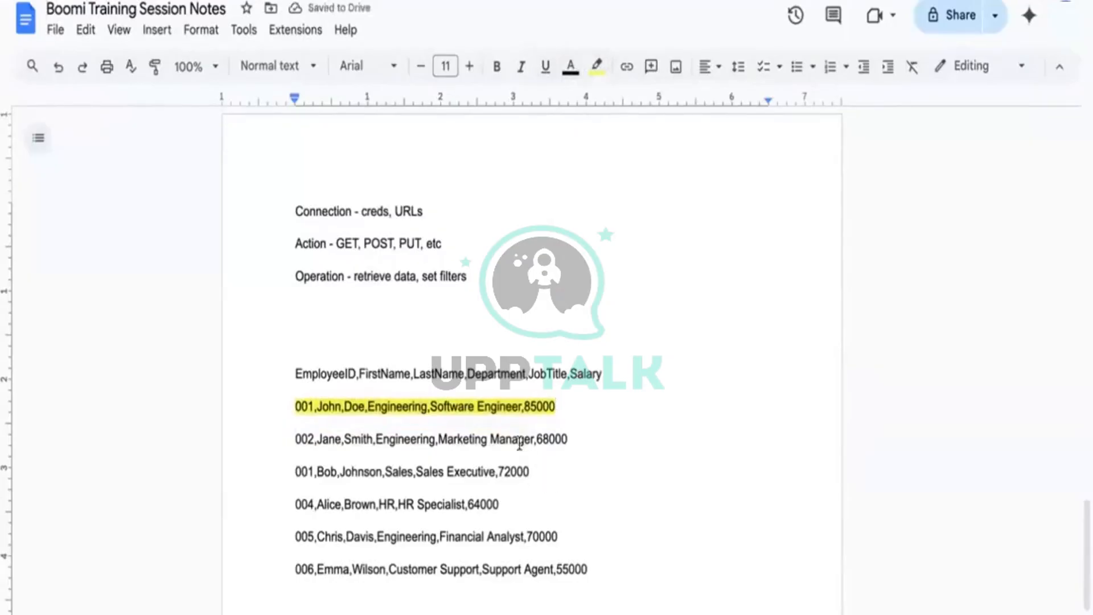
# Highlight the Sales Executive record with salary 72000 in yellow.
pyautogui.moveTo(536, 471); pyautogui.dragTo(297, 471)
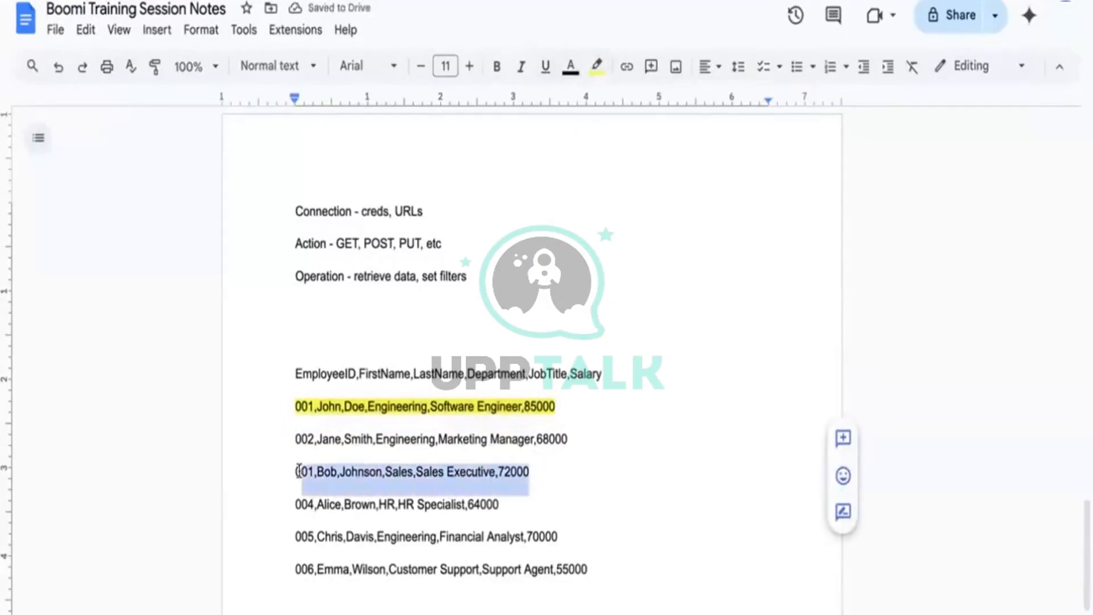
pyautogui.click(596, 66)
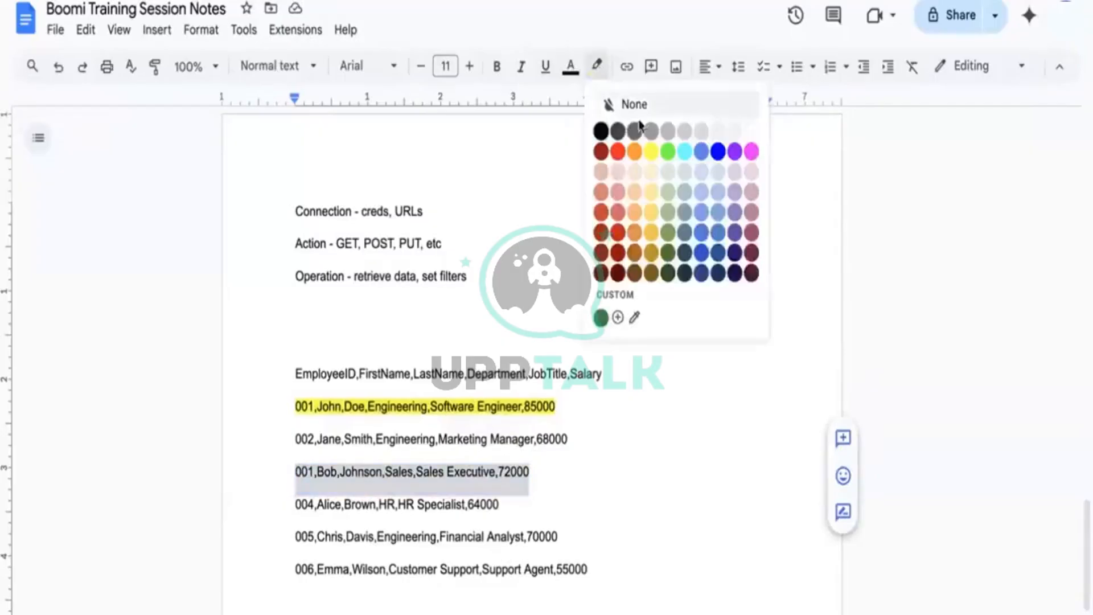
pyautogui.click(654, 151)
pyautogui.click(548, 466)
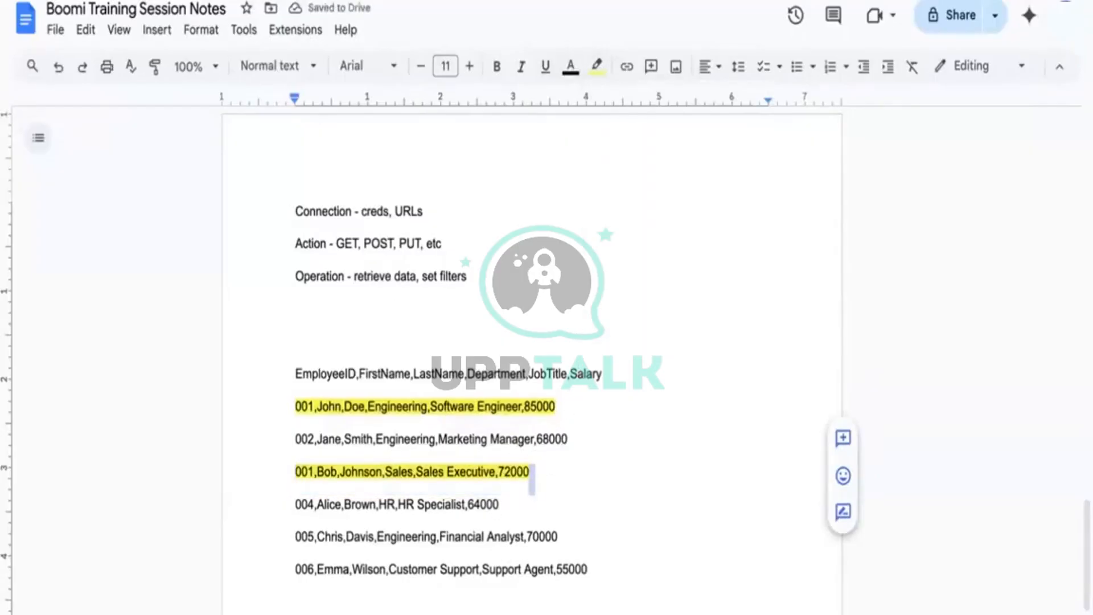
# Return to Boomi and examine the test logs of the CSV to XML conversion map step.
pyautogui.hotkey('alt', 'Tab')
pyautogui.click(561, 245)
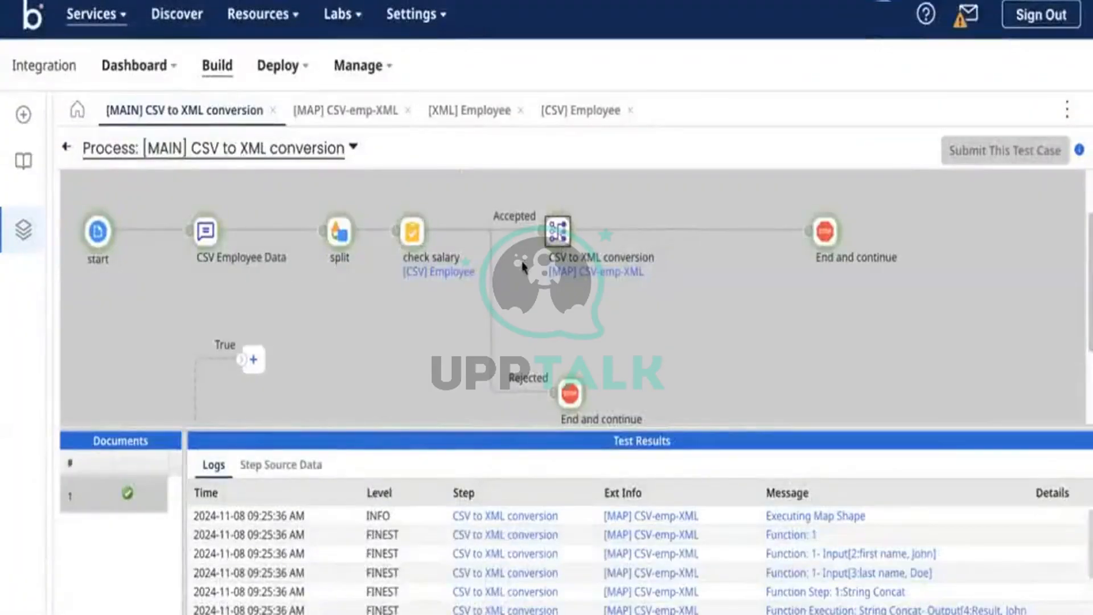
# Compare the CSV to XML conversion step's source document with the highlighted employee records in the Google Docs session notes, returning to Boomi to view it.
pyautogui.click(280, 464)
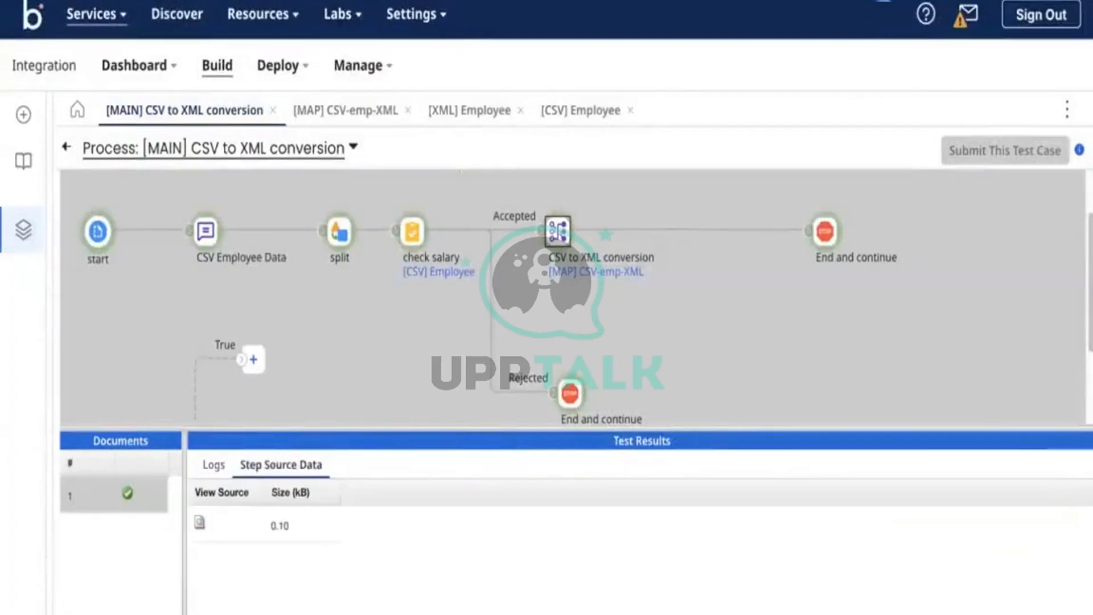
pyautogui.hotkey('alt', 'Tab')
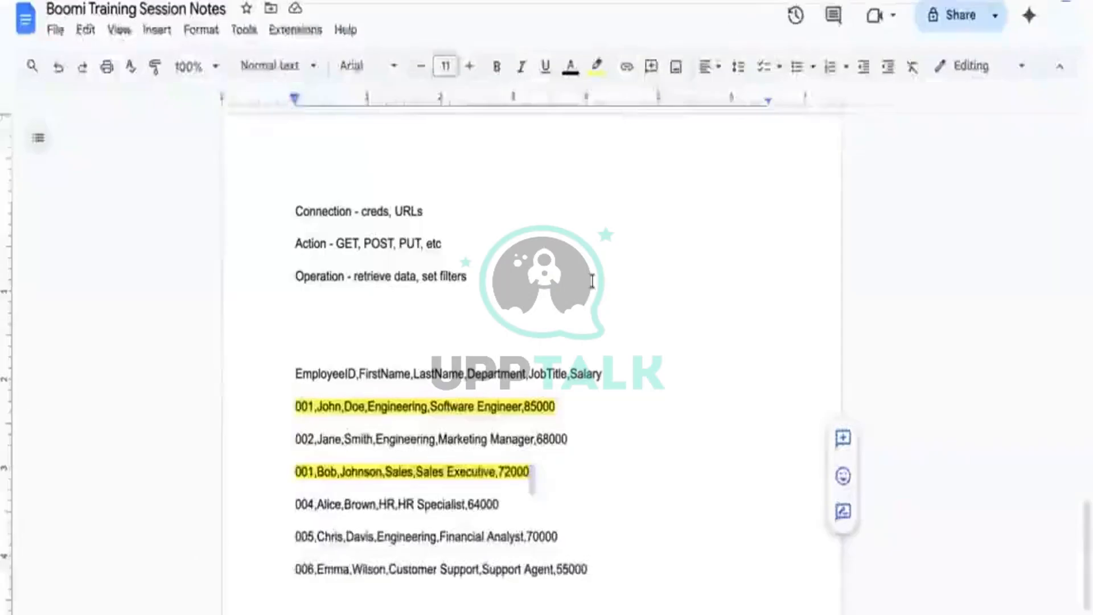
pyautogui.click(565, 429)
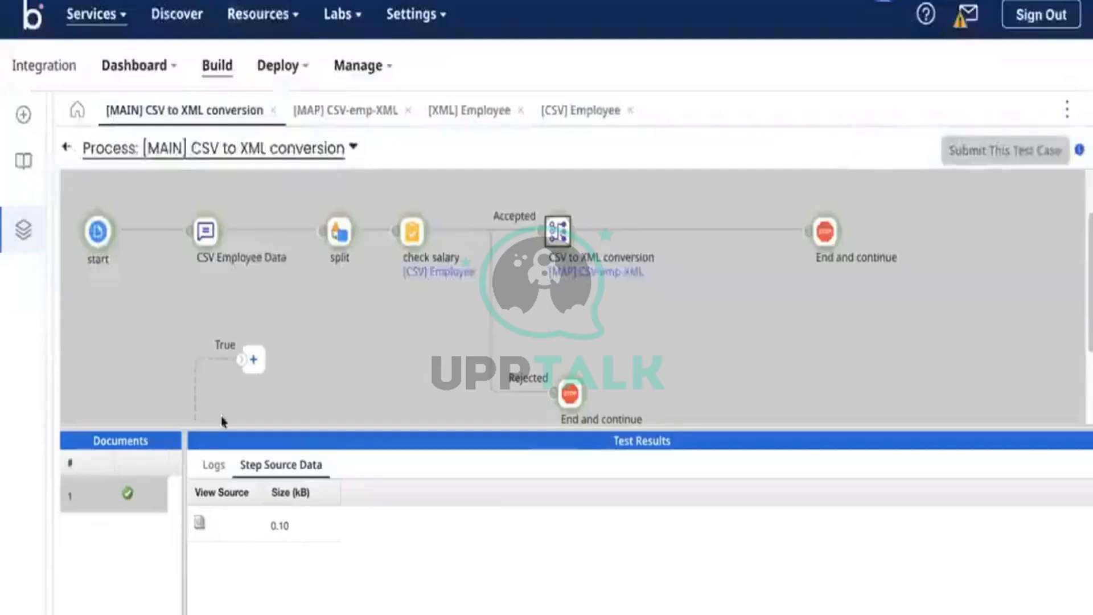
pyautogui.click(198, 520)
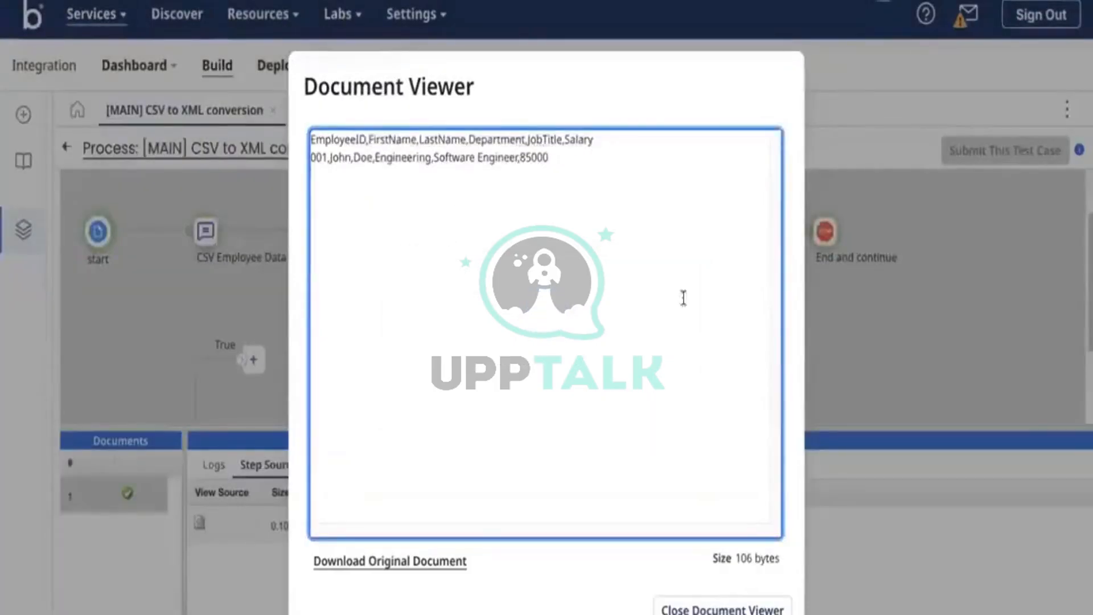
pyautogui.click(732, 606)
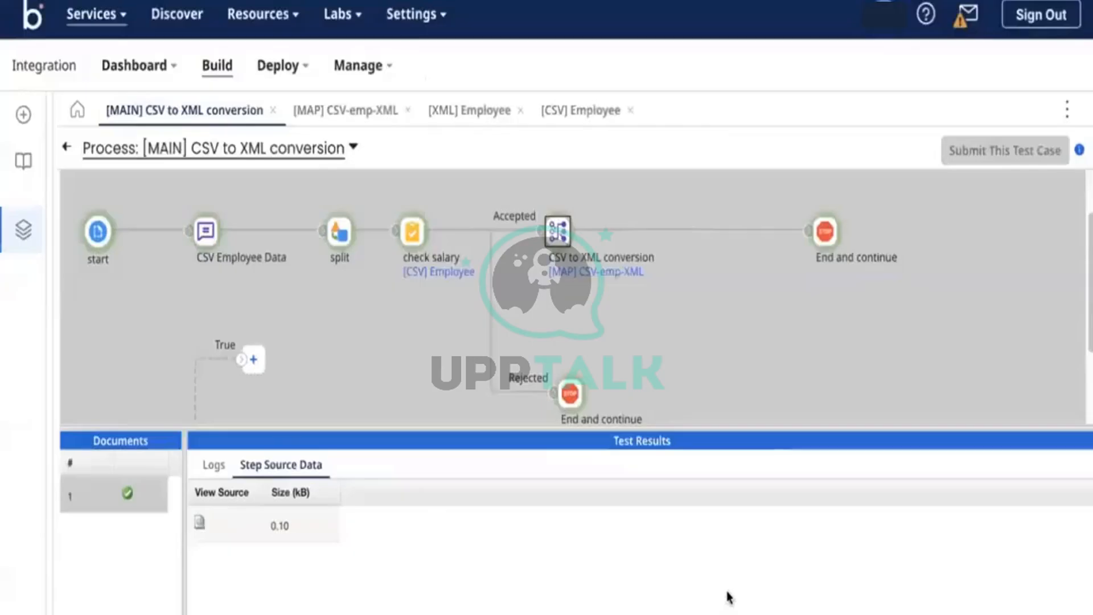
# Leave the test results and remove the disconnected check salary decision step from the process.
pyautogui.click(67, 147)
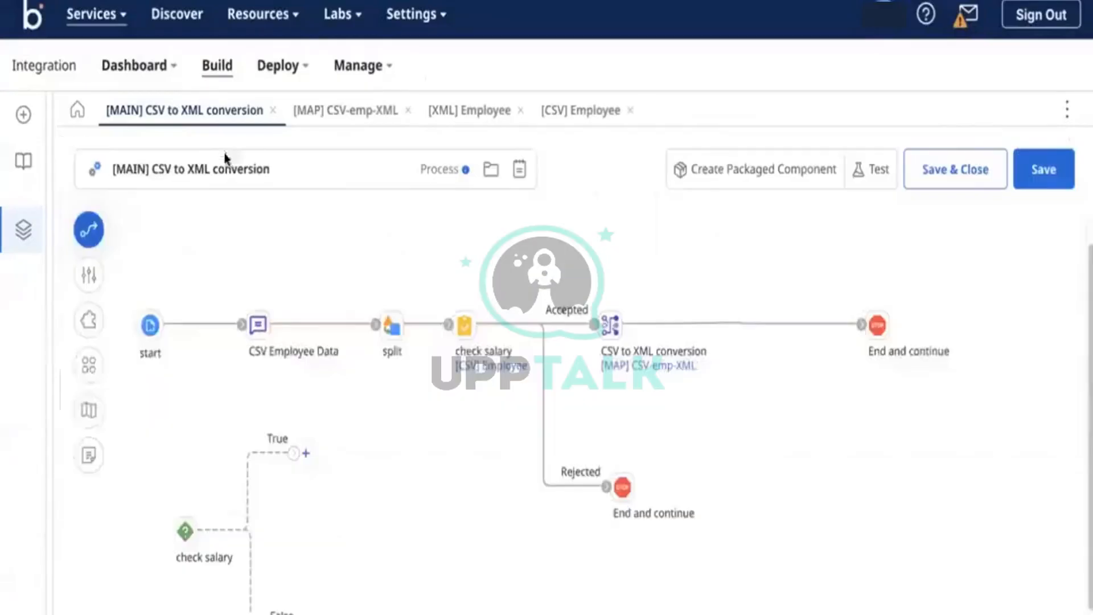
pyautogui.click(464, 325)
pyautogui.click(283, 105)
pyautogui.click(280, 148)
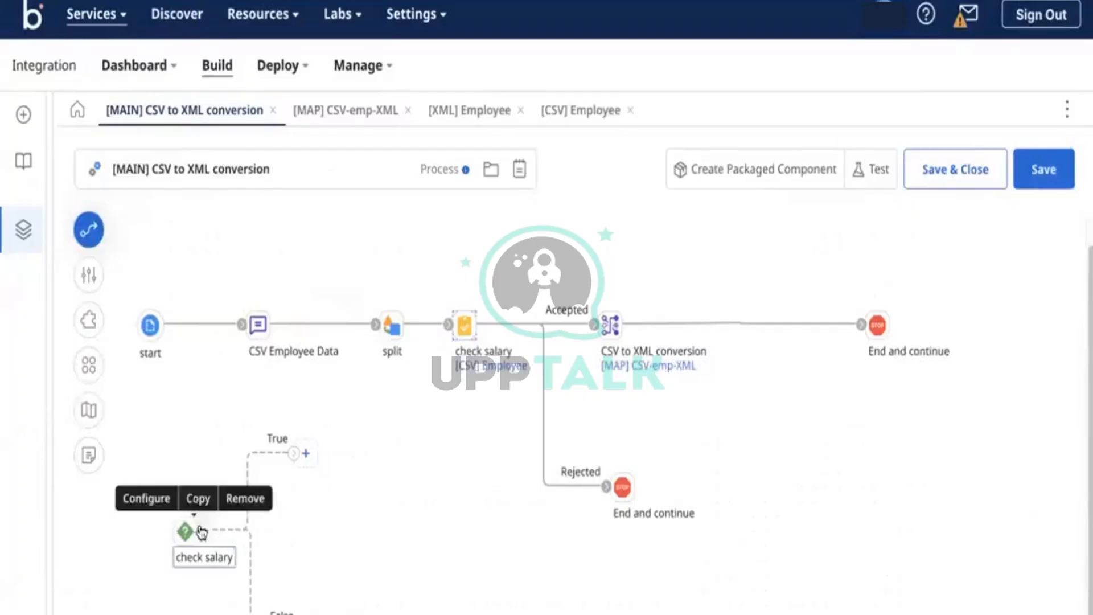
pyautogui.moveTo(471, 325)
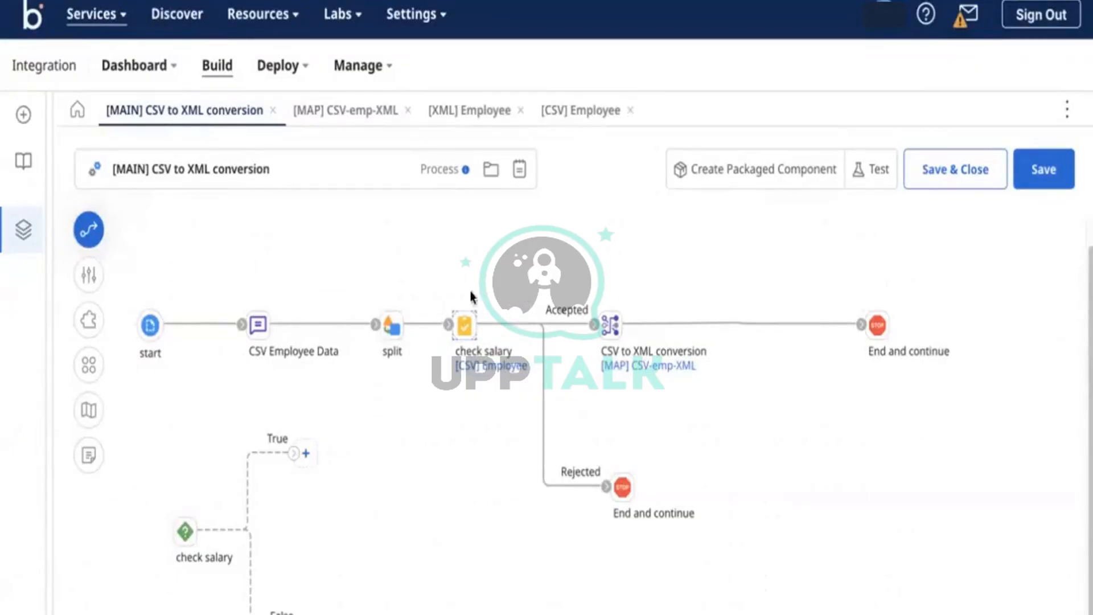
pyautogui.moveTo(304, 453); pyautogui.dragTo(353, 563)
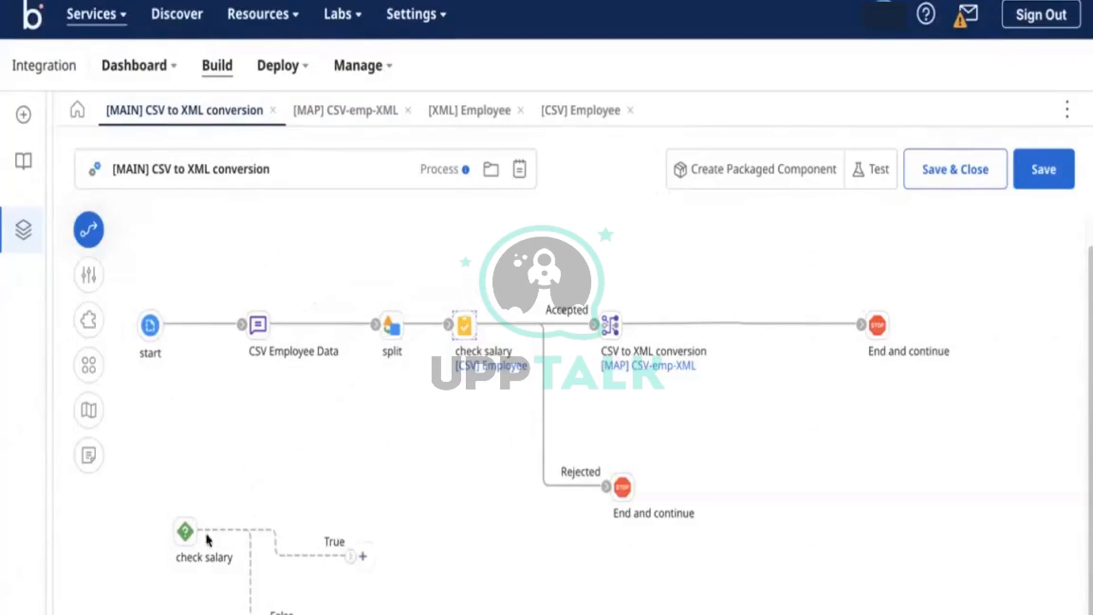
pyautogui.click(247, 497)
pyautogui.click(664, 394)
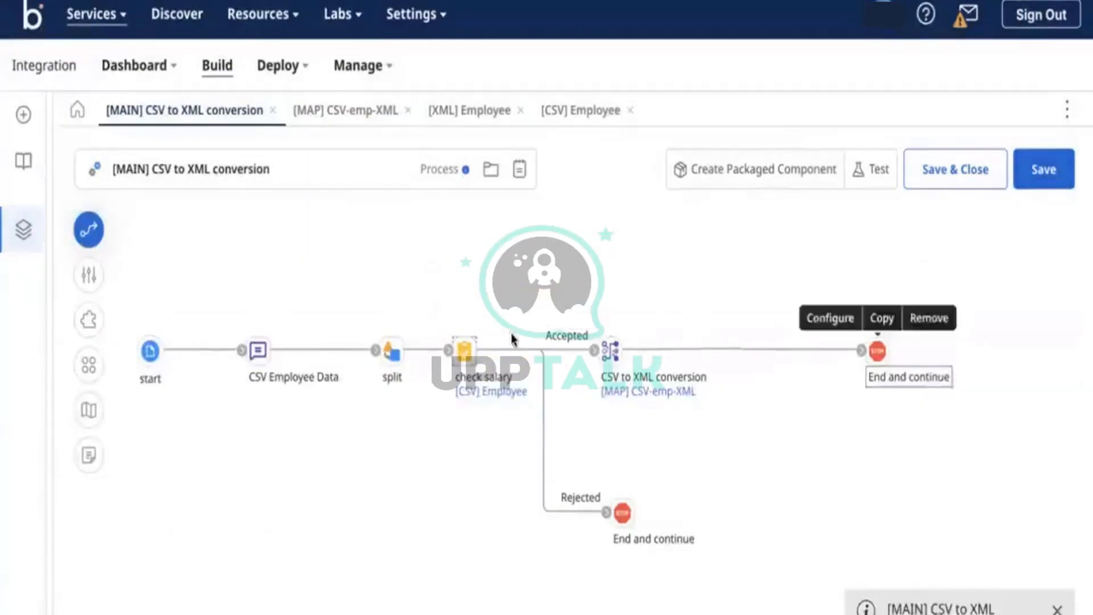
# Examine the list of earlier revisions in the CSV to XML conversion process's Revision History.
pyautogui.moveTo(480, 378)
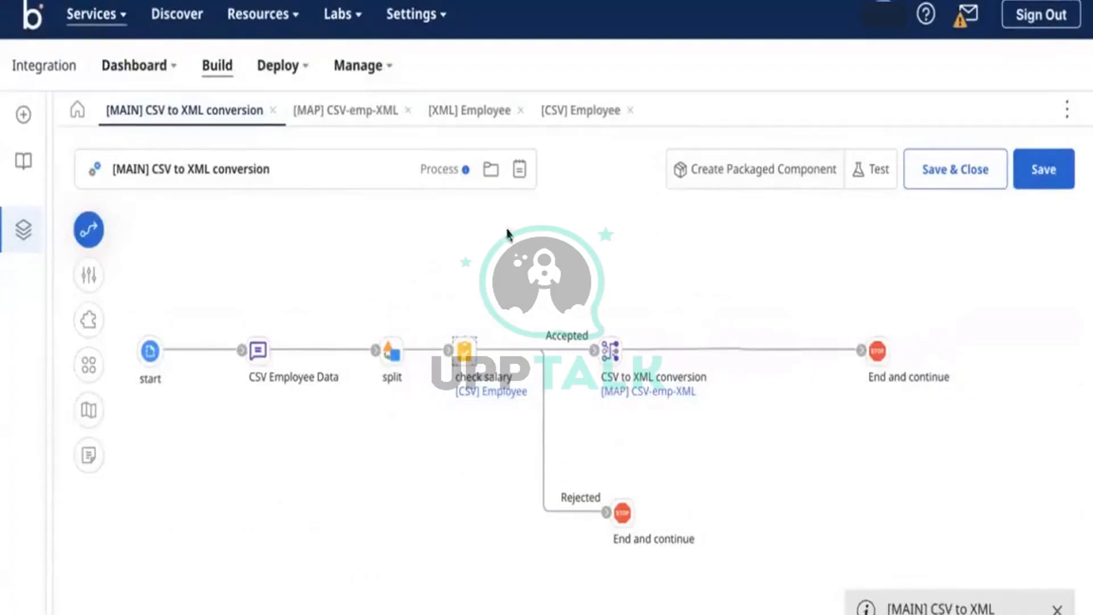
pyautogui.moveTo(481, 352)
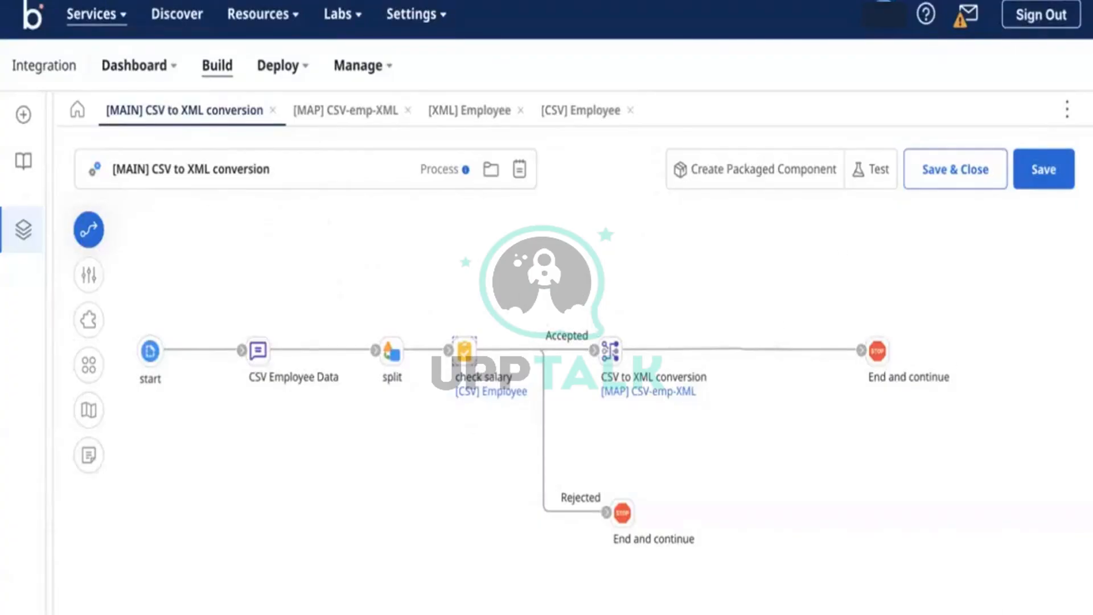
pyautogui.click(859, 613)
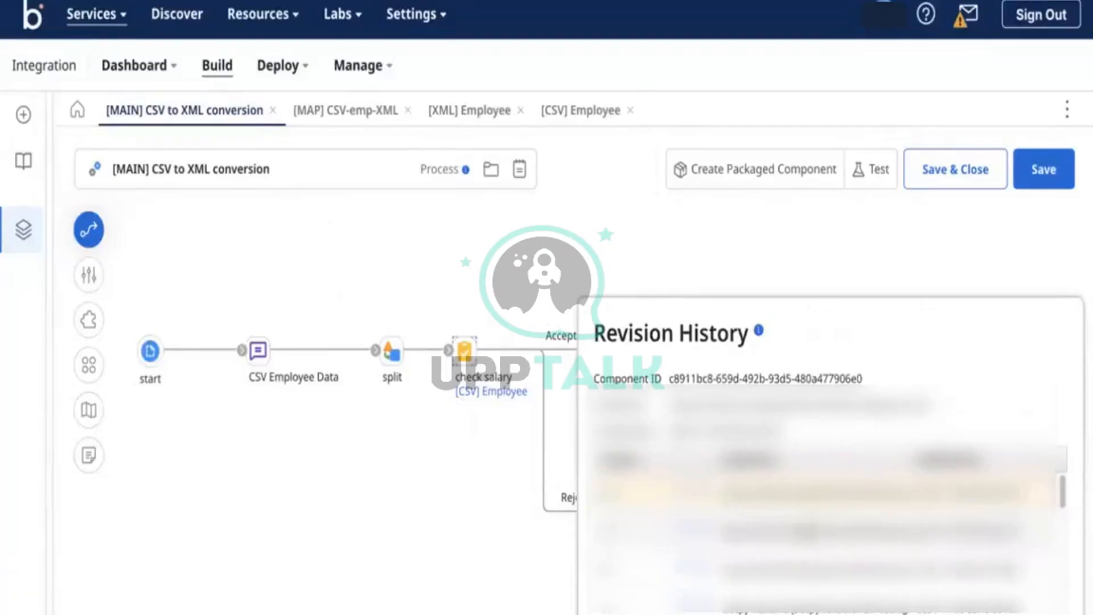
pyautogui.scroll(-2, 825, 529)
pyautogui.scroll(-1, 804, 541)
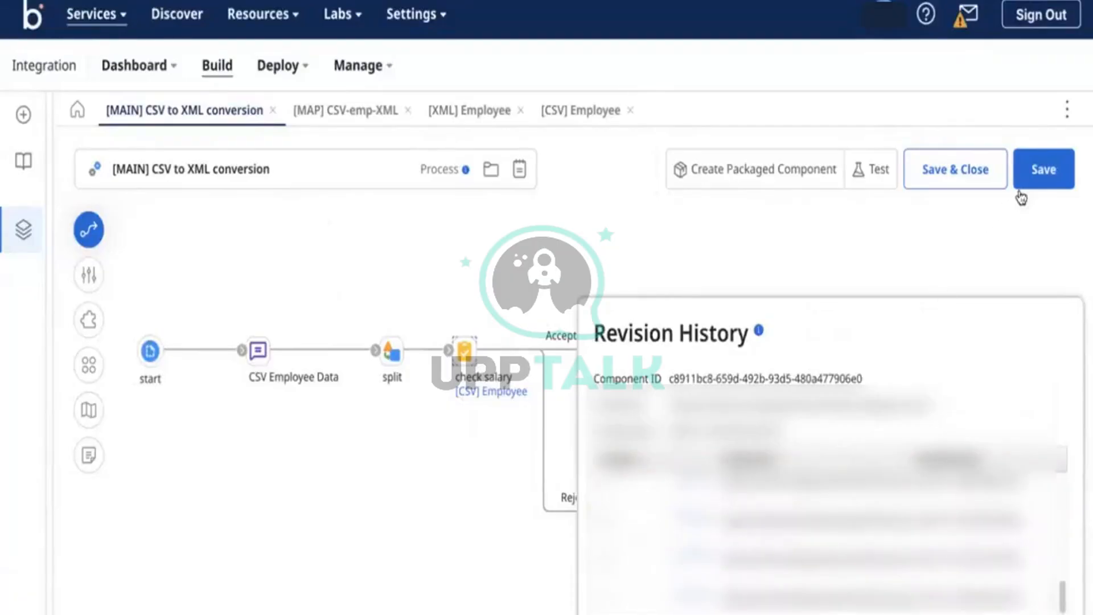
pyautogui.scroll(3, 757, 564)
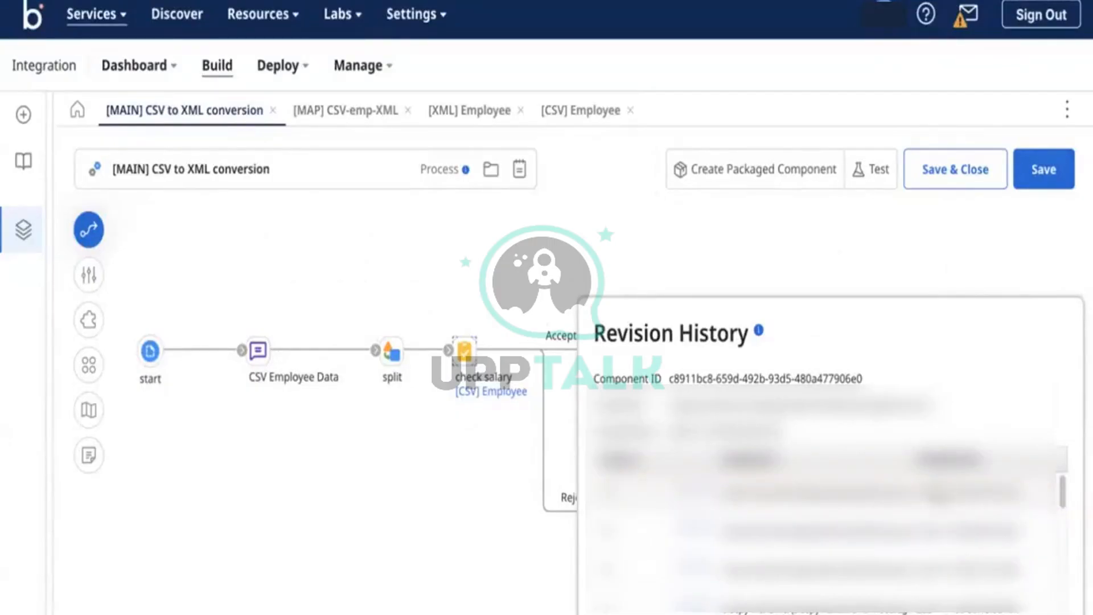
pyautogui.scroll(-5, 817, 514)
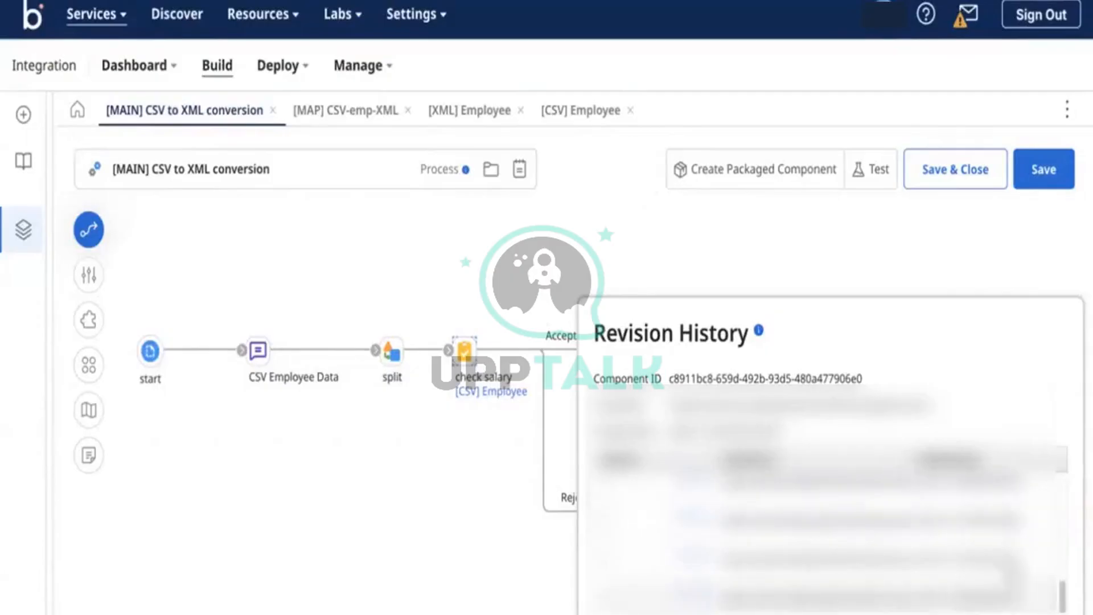
pyautogui.scroll(5, 835, 540)
pyautogui.scroll(-1, 831, 540)
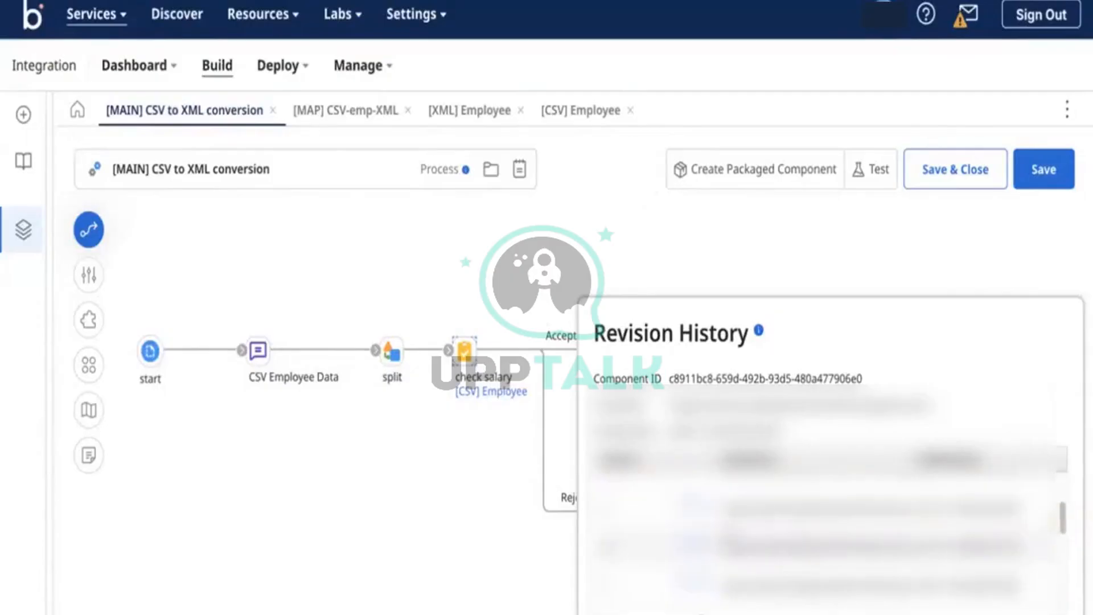
pyautogui.scroll(1, 730, 534)
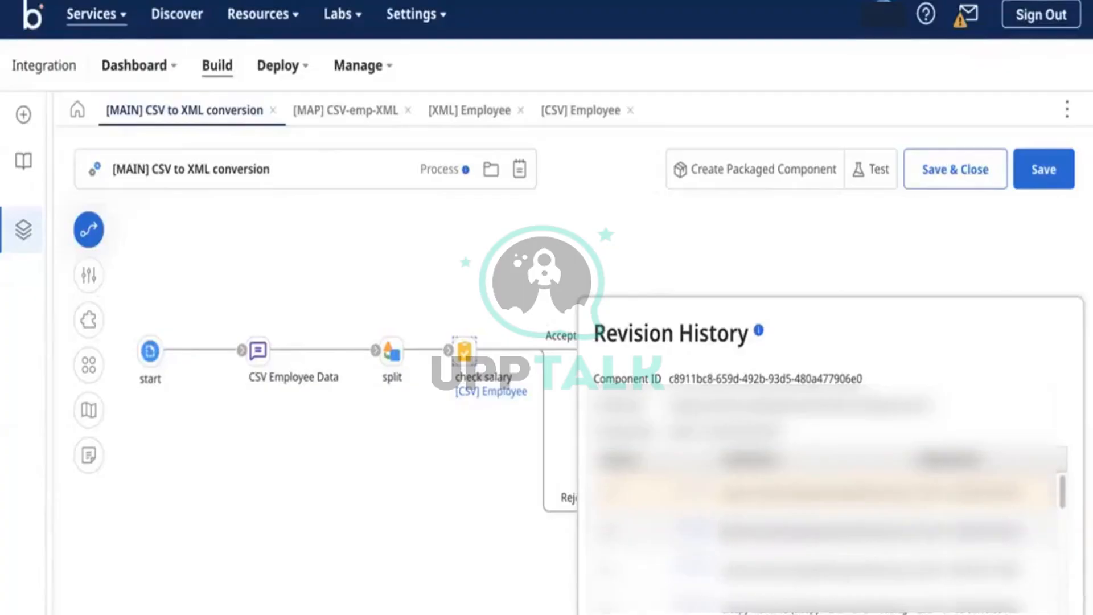
pyautogui.scroll(-5, 683, 534)
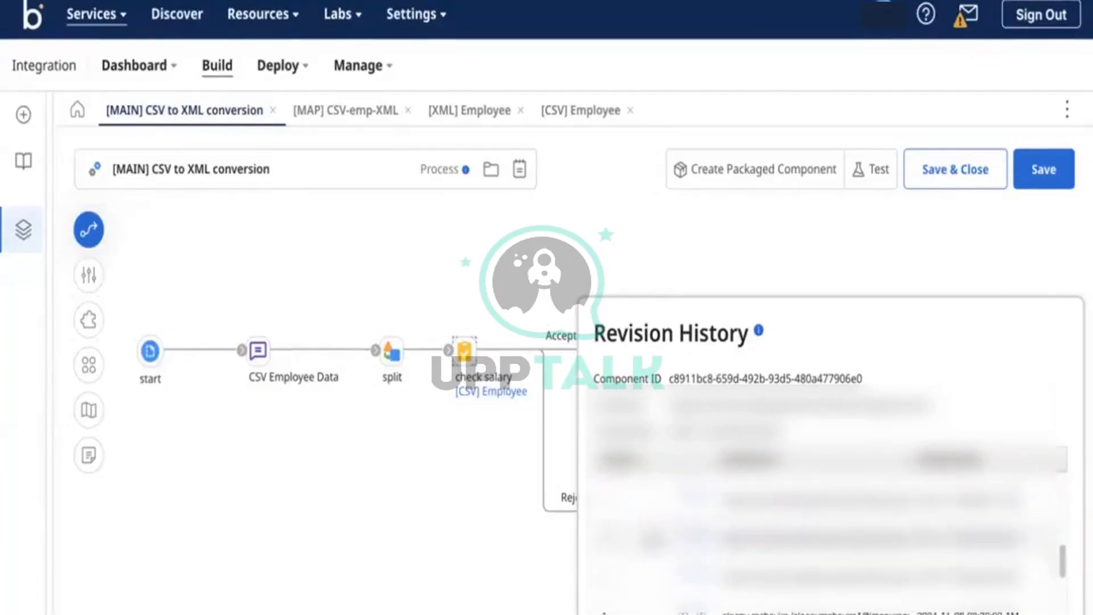
pyautogui.scroll(-4, 674, 549)
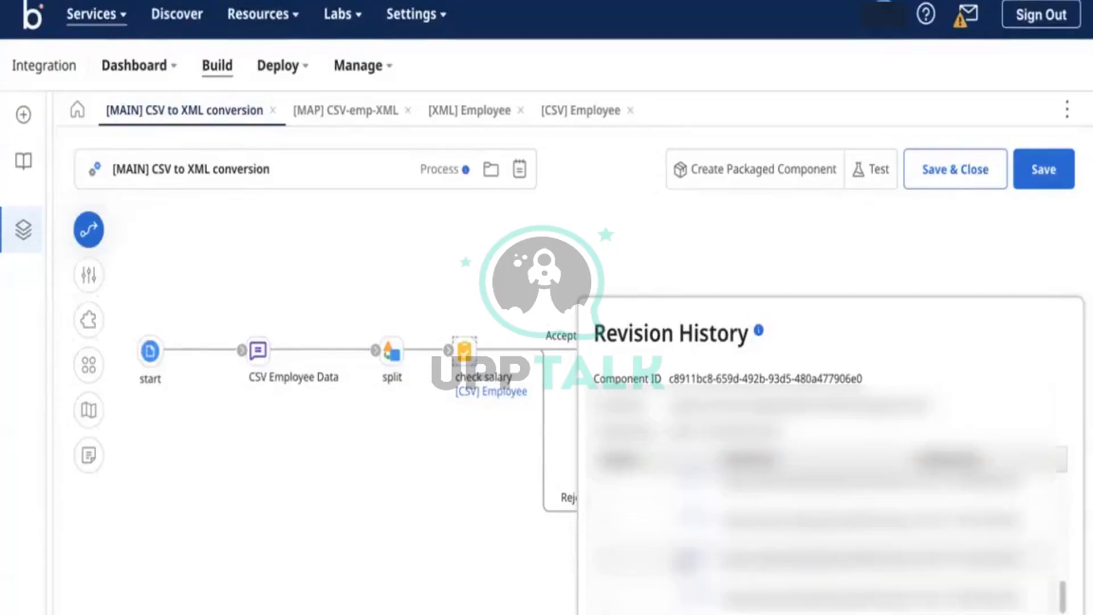
# Open revision 2 of the process and lock it for editing with the option to edit the selected revision.
pyautogui.click(680, 556)
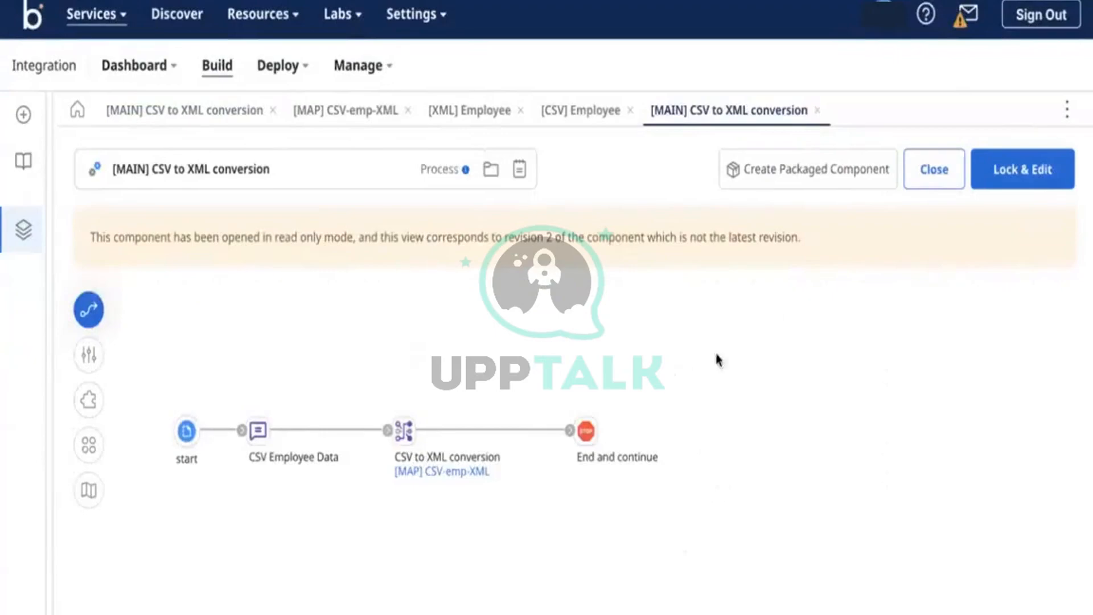
pyautogui.click(993, 187)
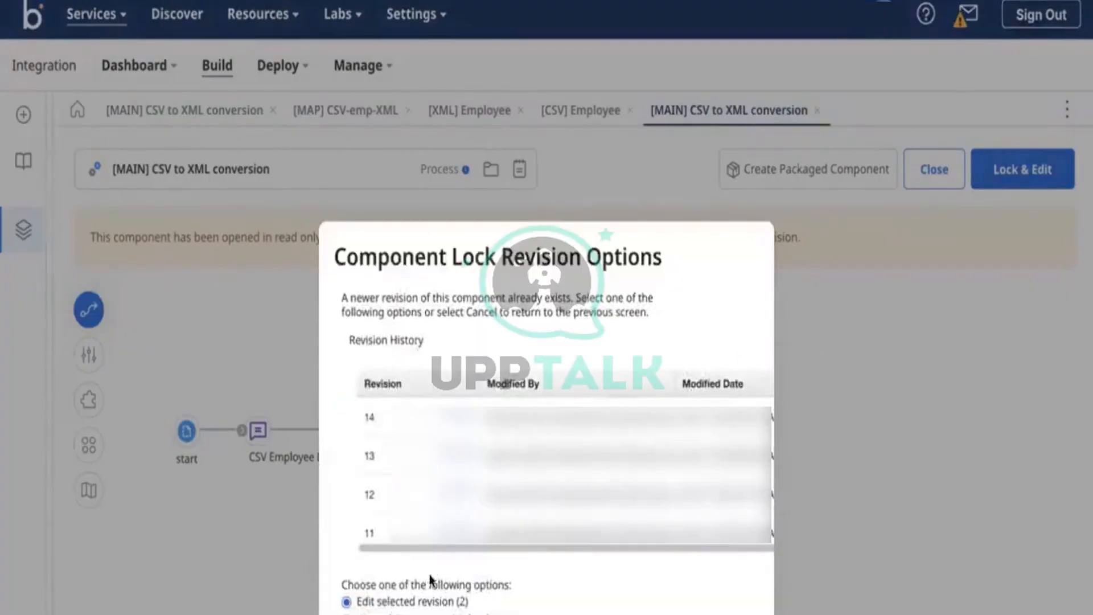
pyautogui.moveTo(607, 548); pyautogui.dragTo(617, 549)
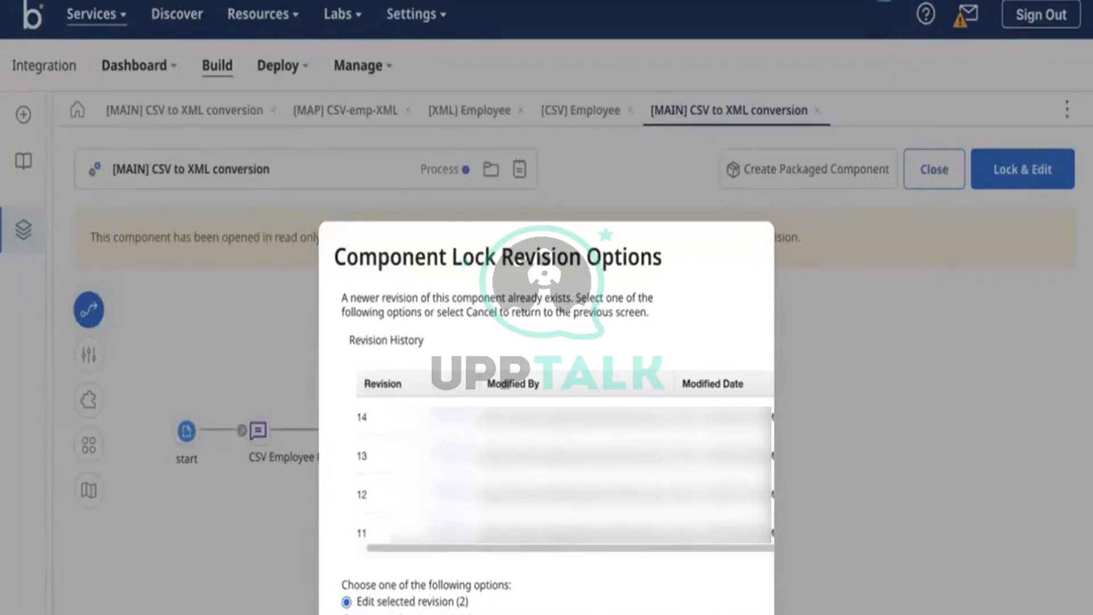
pyautogui.click(704, 612)
pyautogui.scroll(-1, 588, 470)
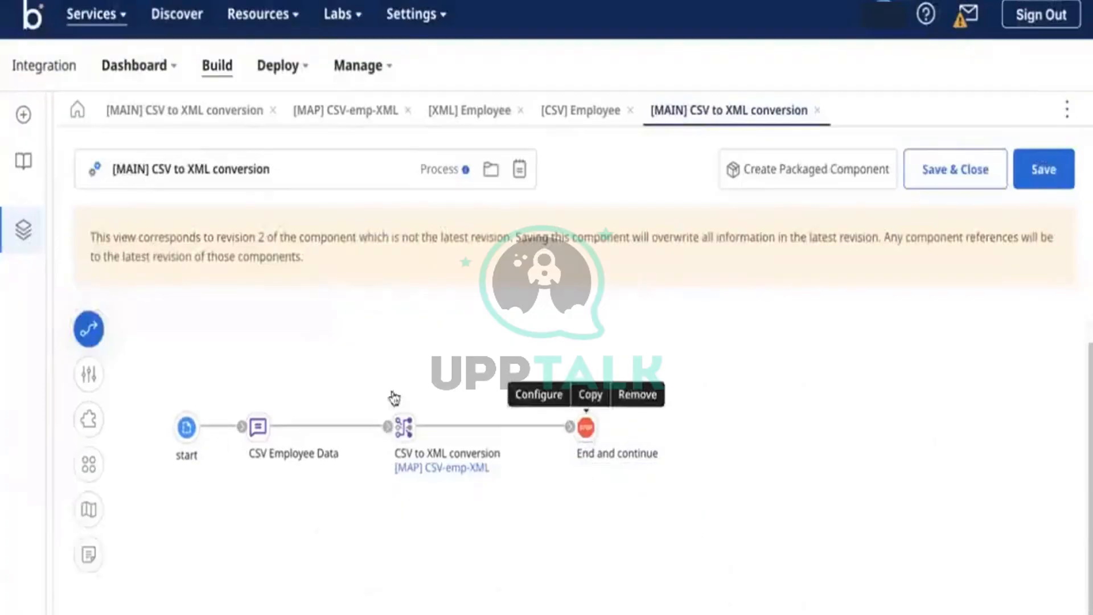
# Check the CSV Employee Data message in revision 2, compare the revision with the current process, and close it without saving.
pyautogui.click(258, 426)
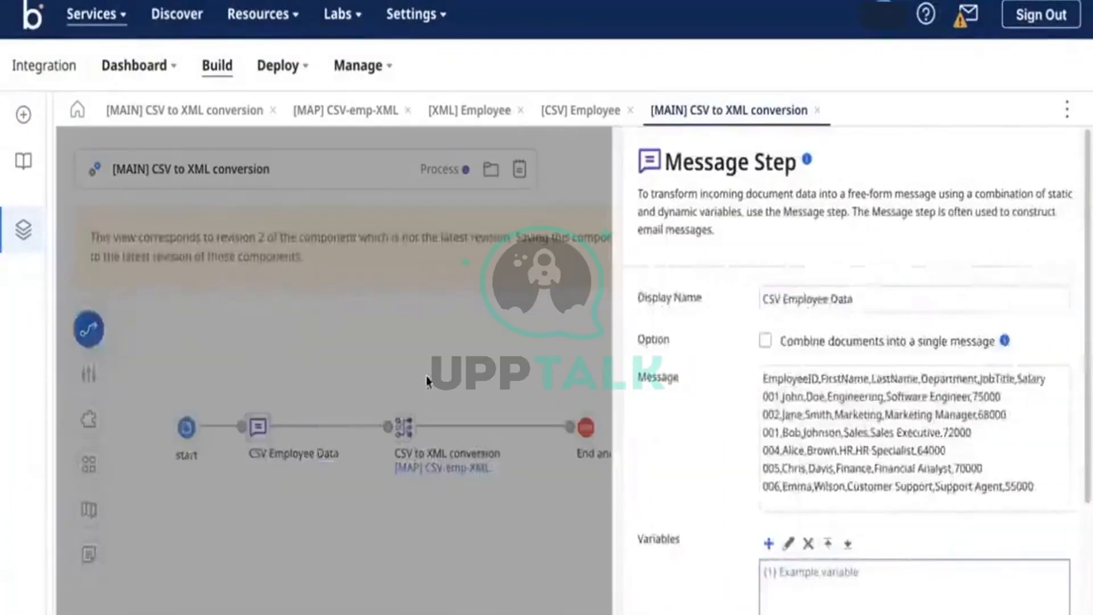
pyautogui.click(638, 613)
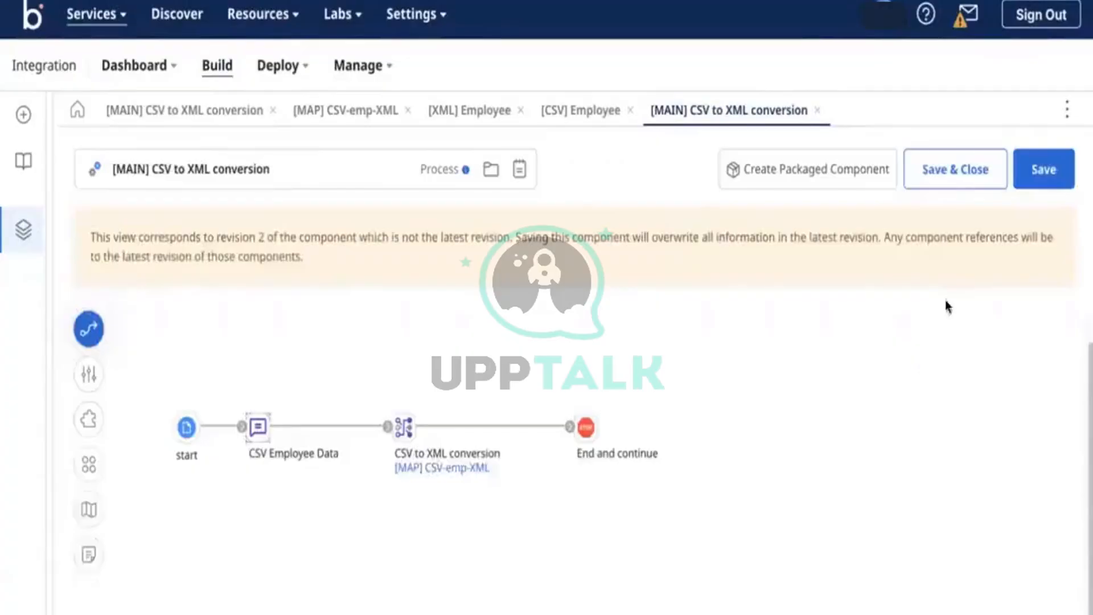
pyautogui.click(215, 110)
pyautogui.click(682, 109)
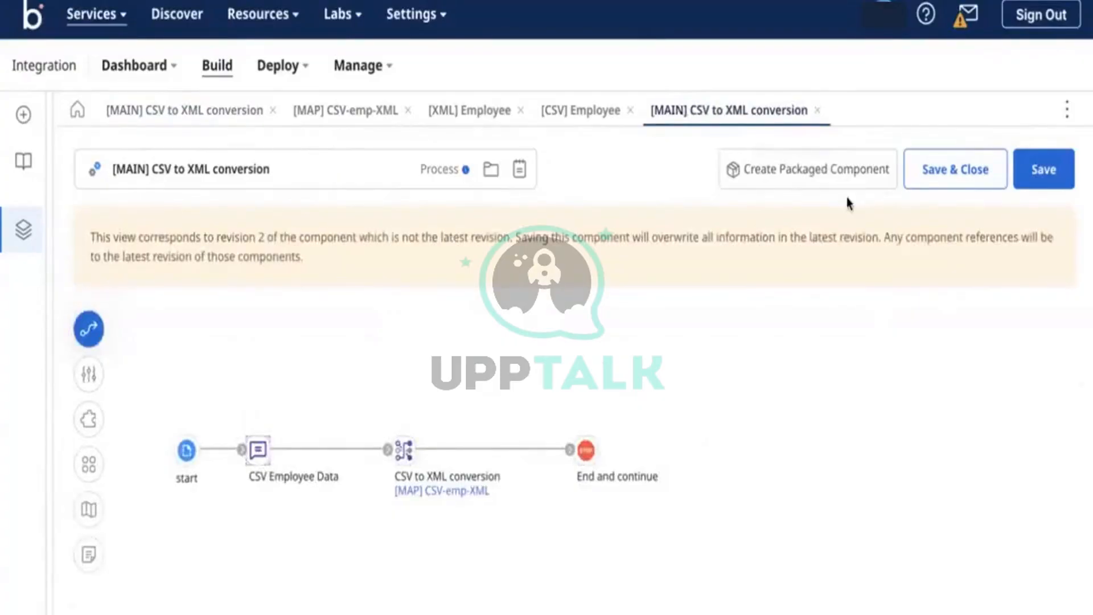
pyautogui.click(817, 111)
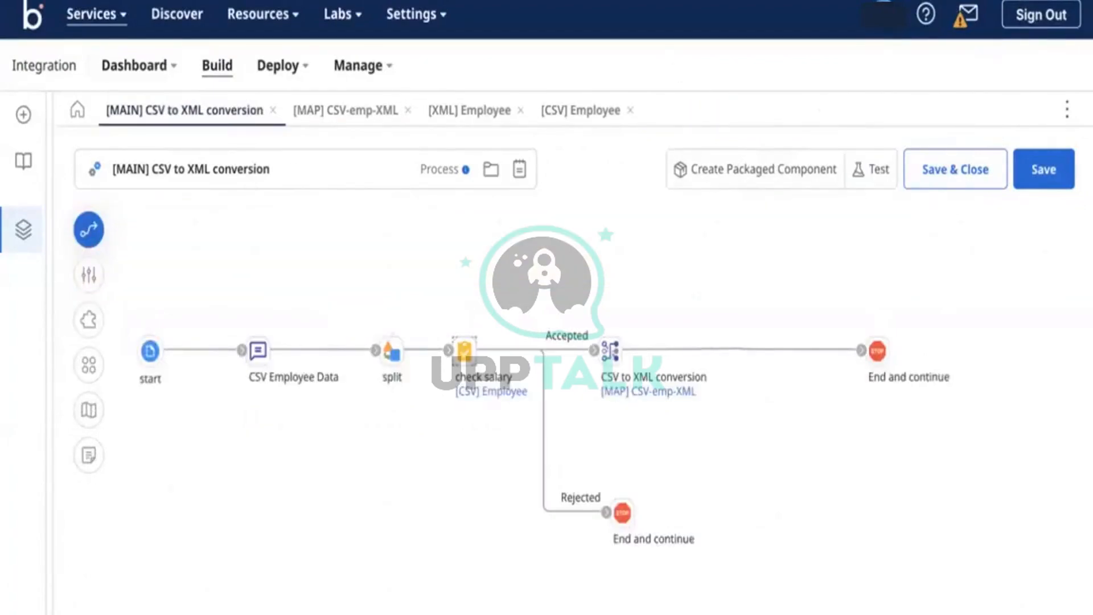
# Read the Component XML of revision 13 from the Revision History, close it, and look through the other revisions.
pyautogui.click(842, 611)
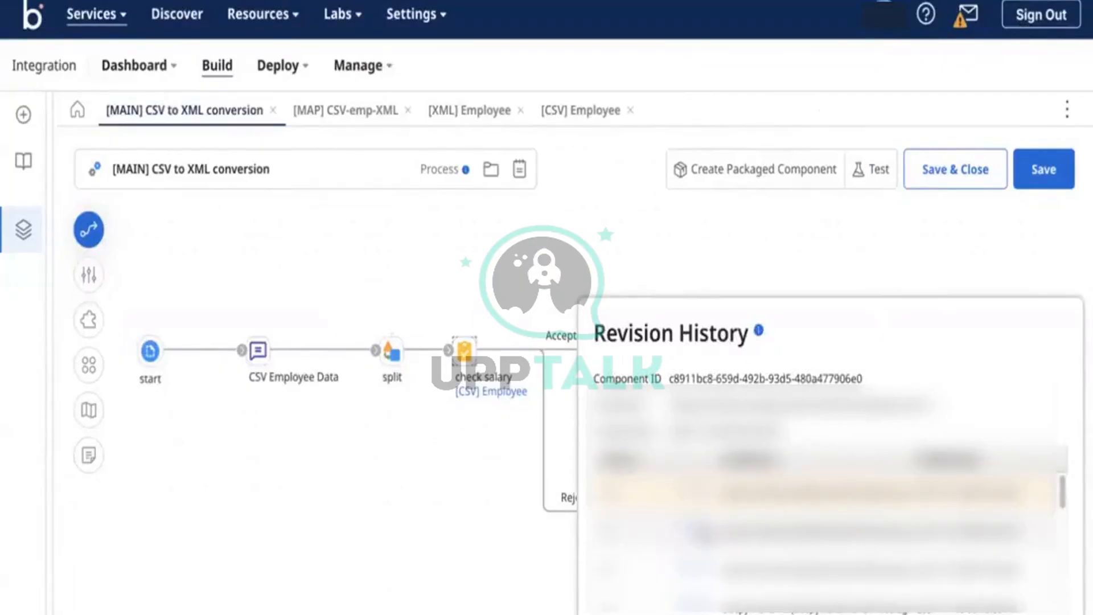
pyautogui.click(703, 534)
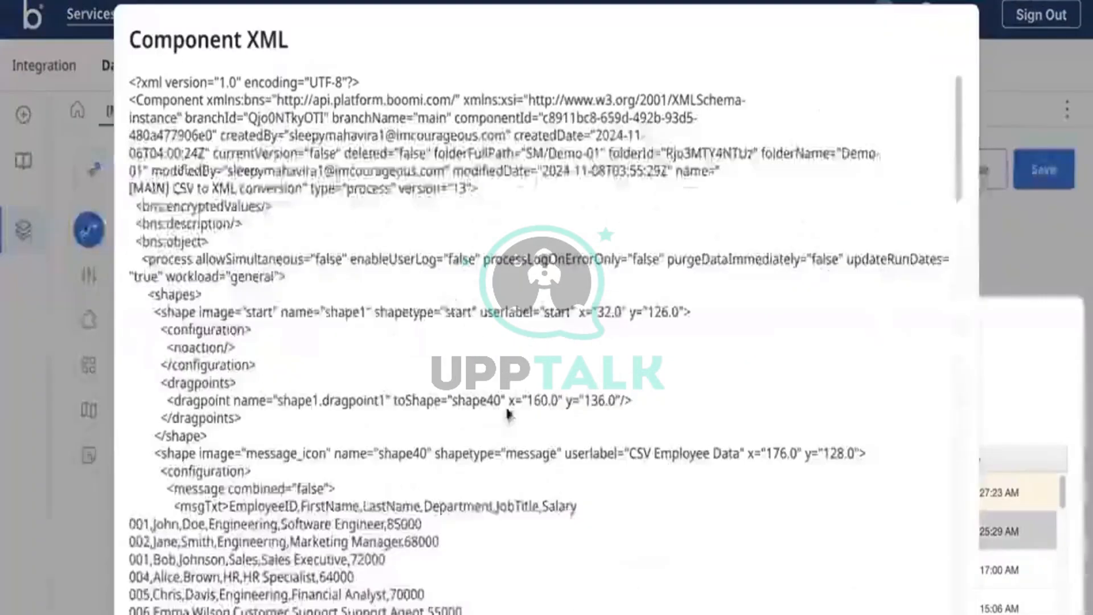
pyautogui.scroll(-15, 507, 415)
pyautogui.scroll(-5, 897, 609)
pyautogui.click(897, 611)
pyautogui.scroll(-10, 879, 559)
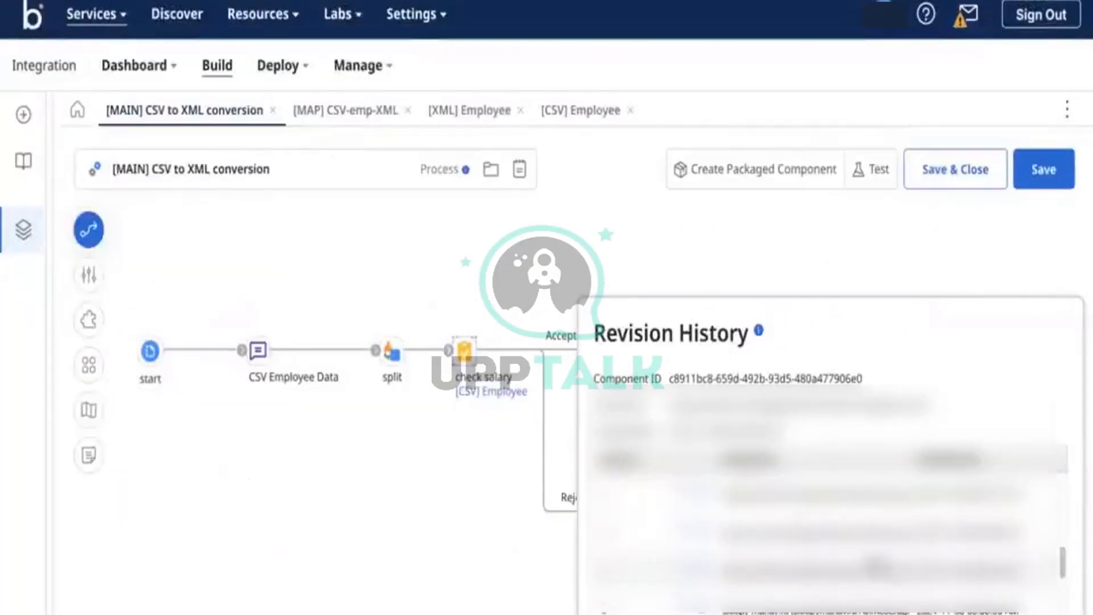
pyautogui.scroll(-3, 879, 561)
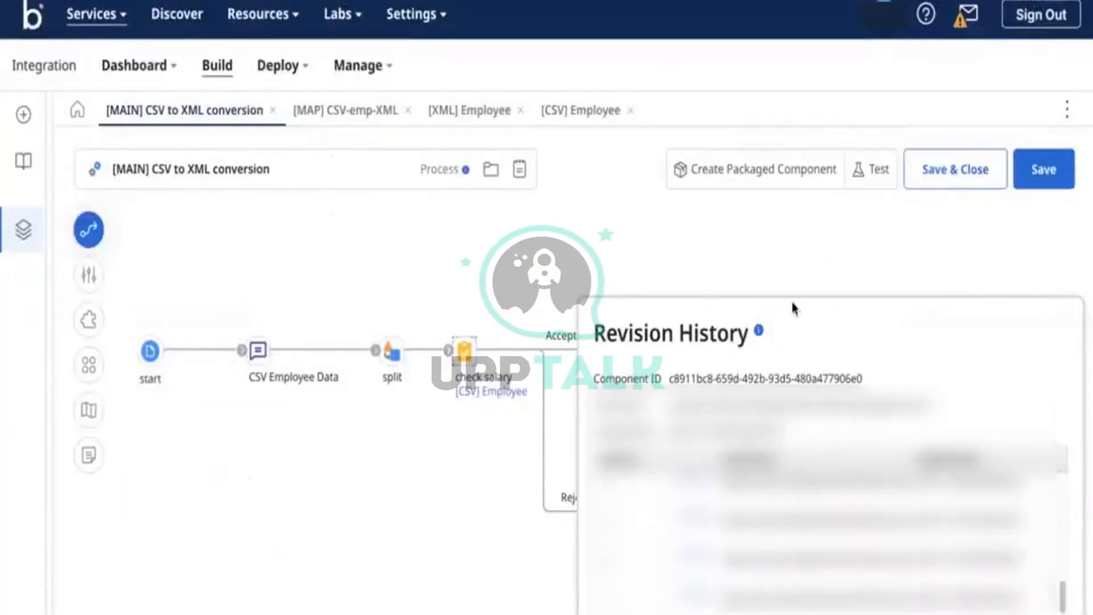
pyautogui.scroll(10, 799, 593)
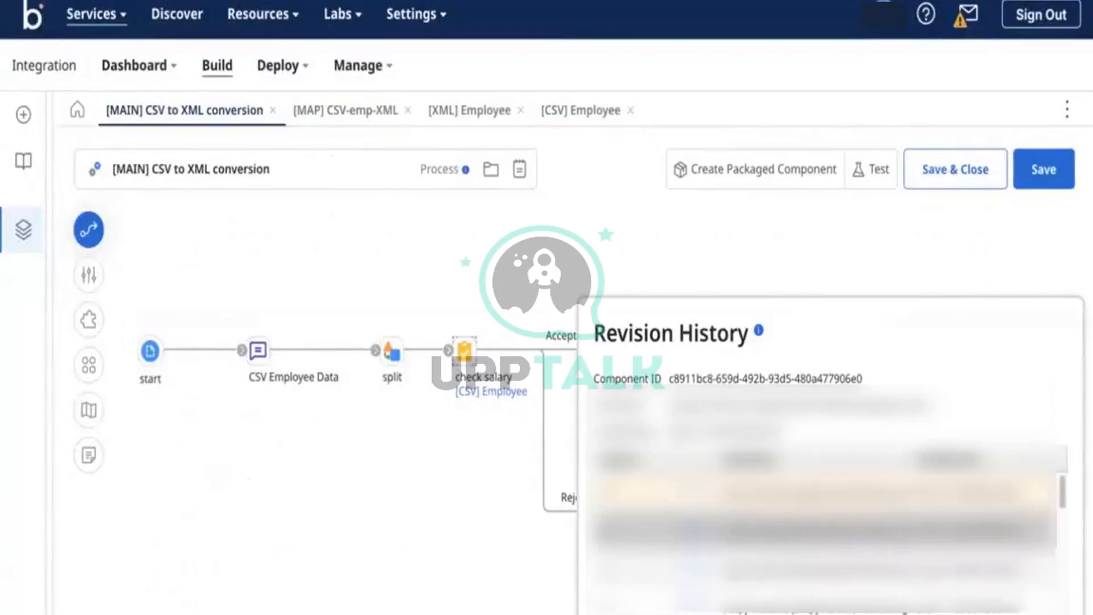
pyautogui.scroll(-2, 820, 535)
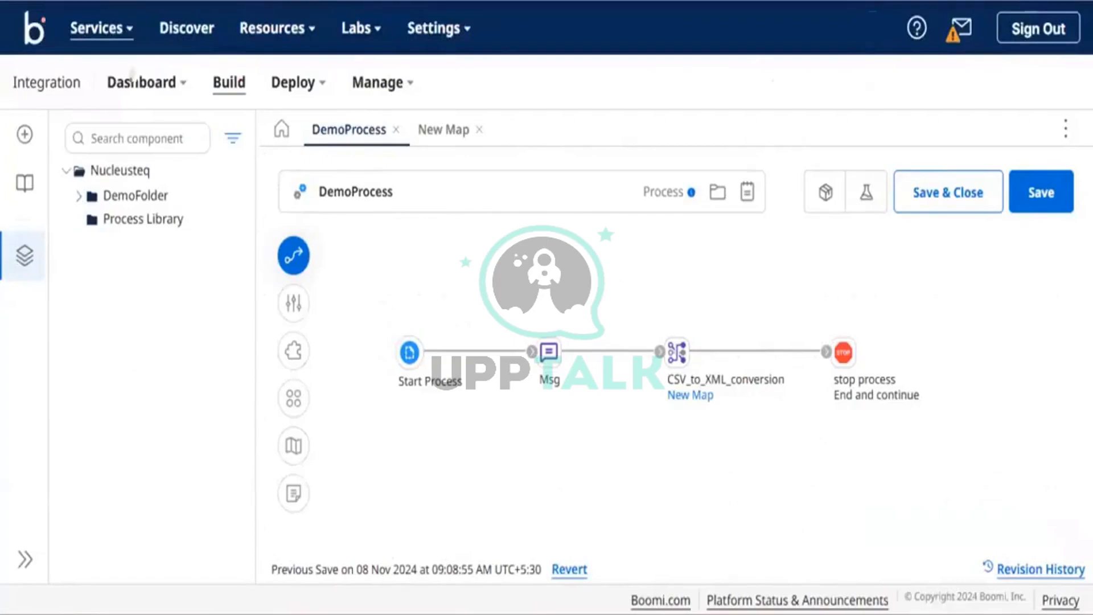
# Add a Data Process step to the DemoProcess canvas above the existing flow.
pyautogui.click(292, 257)
pyautogui.write('Da')
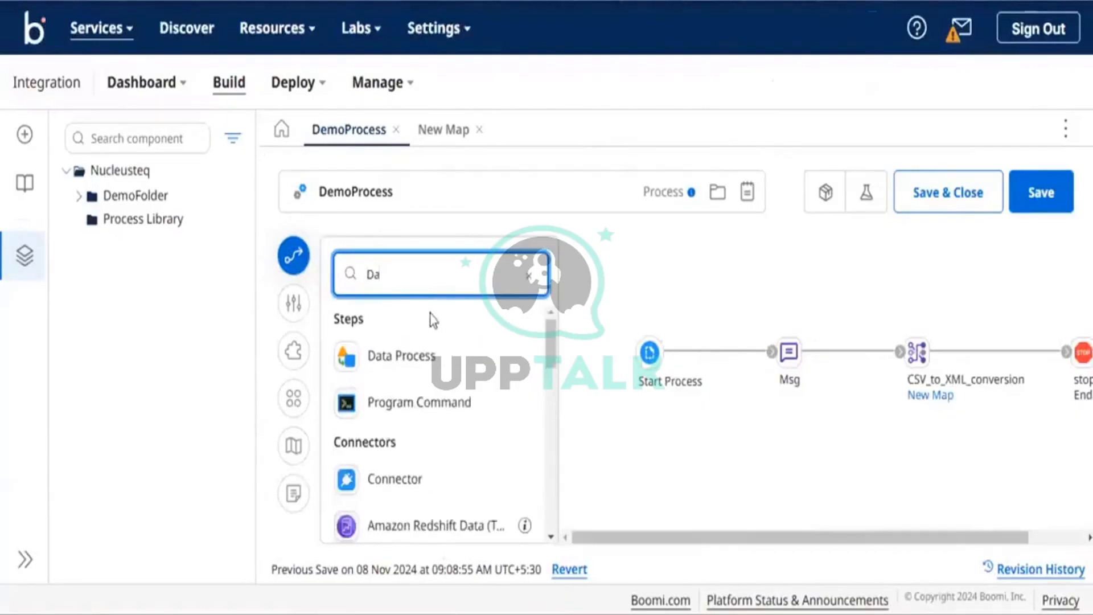
pyautogui.click(431, 356)
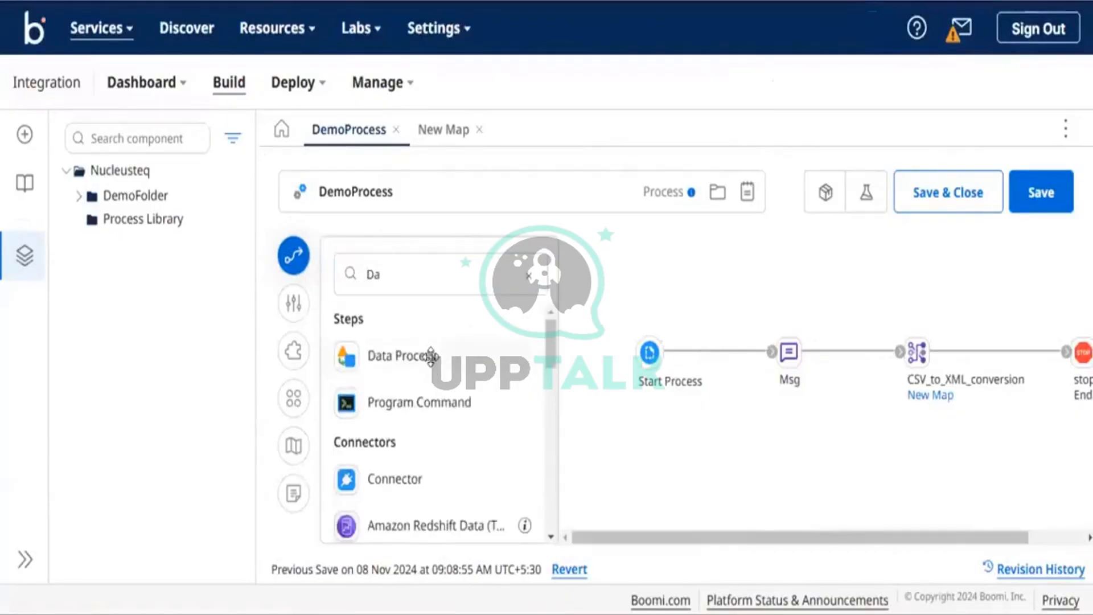
pyautogui.moveTo(430, 356); pyautogui.dragTo(772, 270)
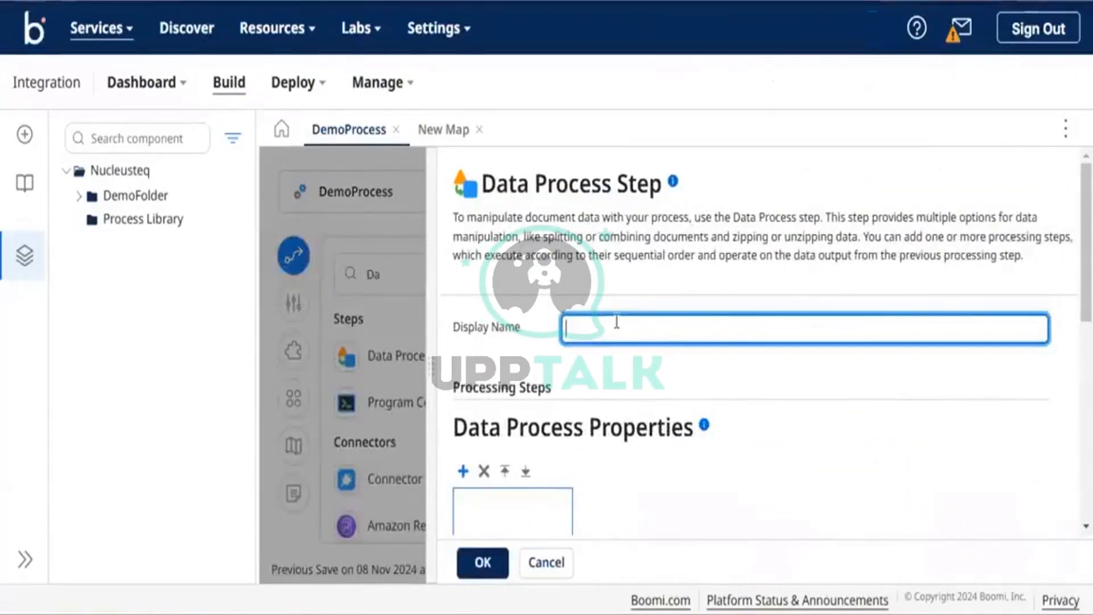
# Set the Data Process step's display name to split_data.
pyautogui.write('d')
pyautogui.write('d')
pyautogui.press('BackSpace')
pyautogui.press('BackSpace')
pyautogui.write('splitdd')
pyautogui.press('BackSpace')
pyautogui.press('BackSpace')
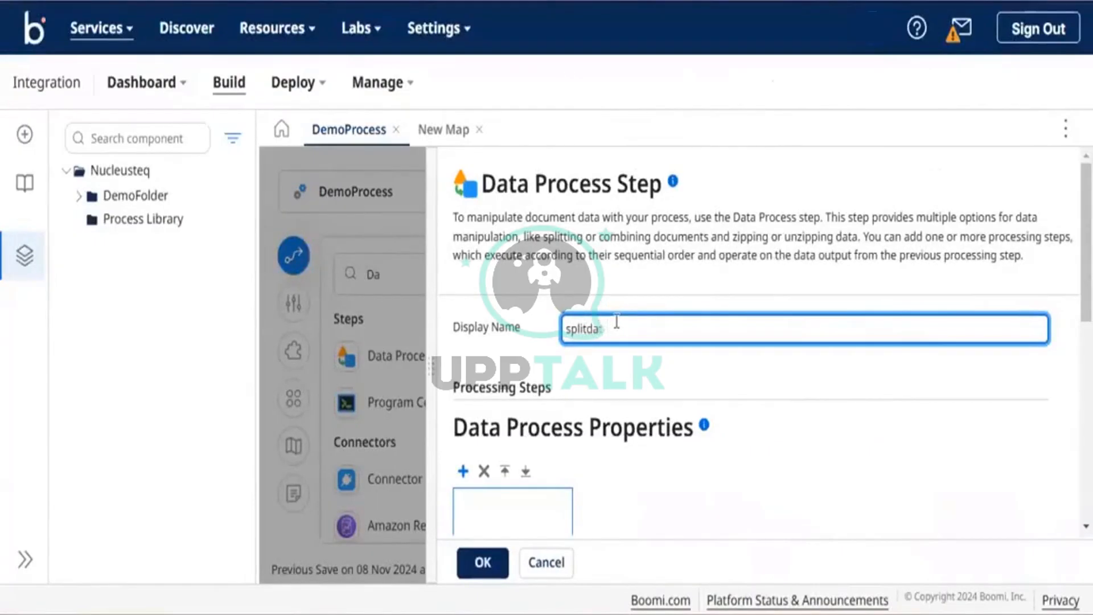
pyautogui.write('_data')
# Add a processing step to split_data and set its type to Split Documents.
pyautogui.scroll(-2, 658, 495)
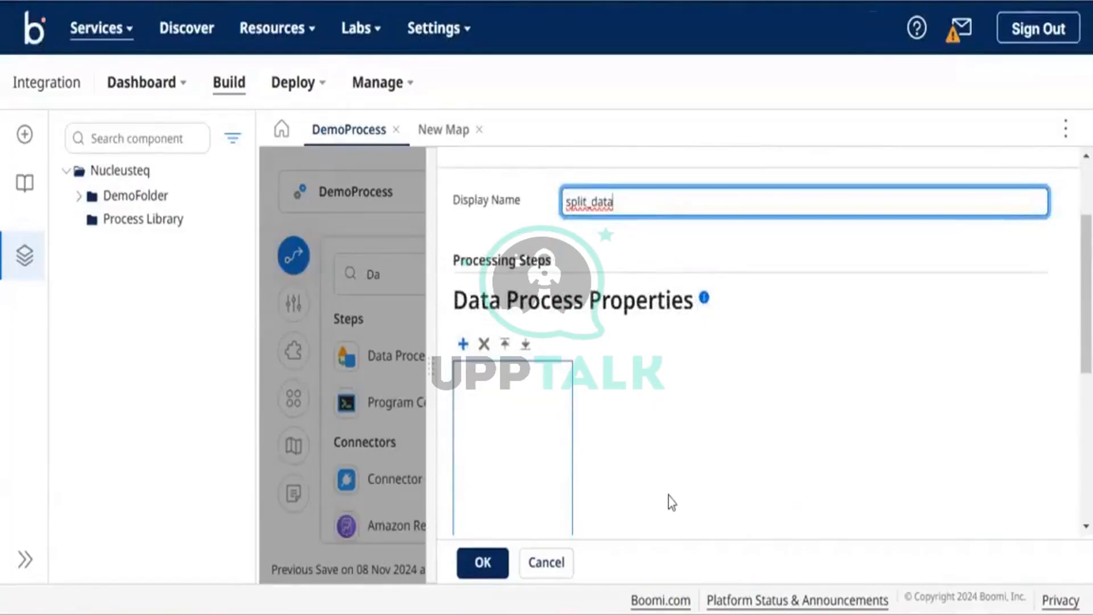
pyautogui.scroll(2, 668, 497)
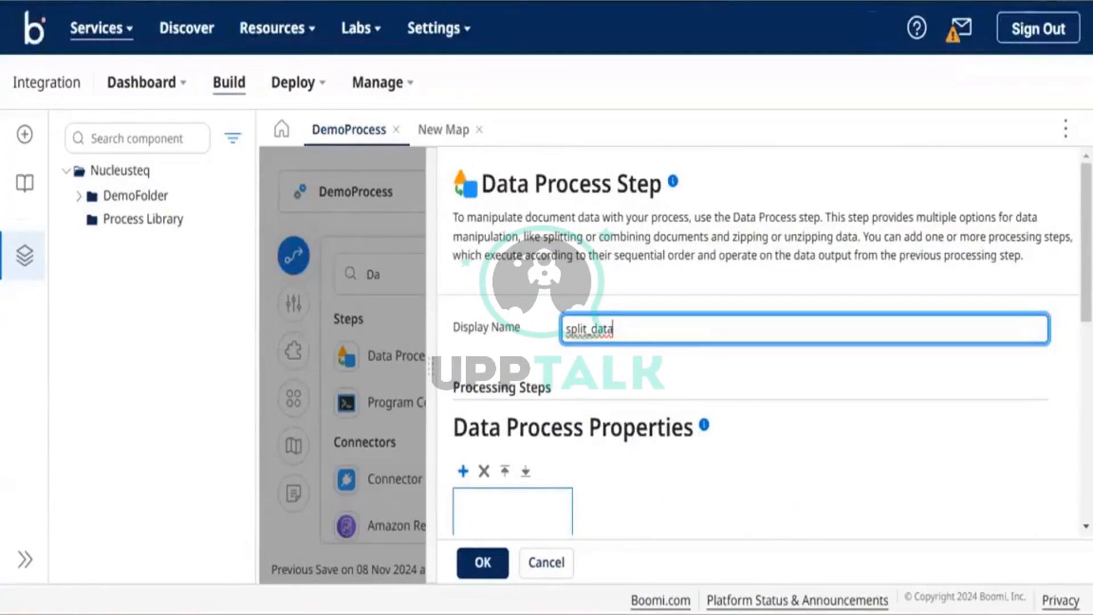
pyautogui.click(701, 371)
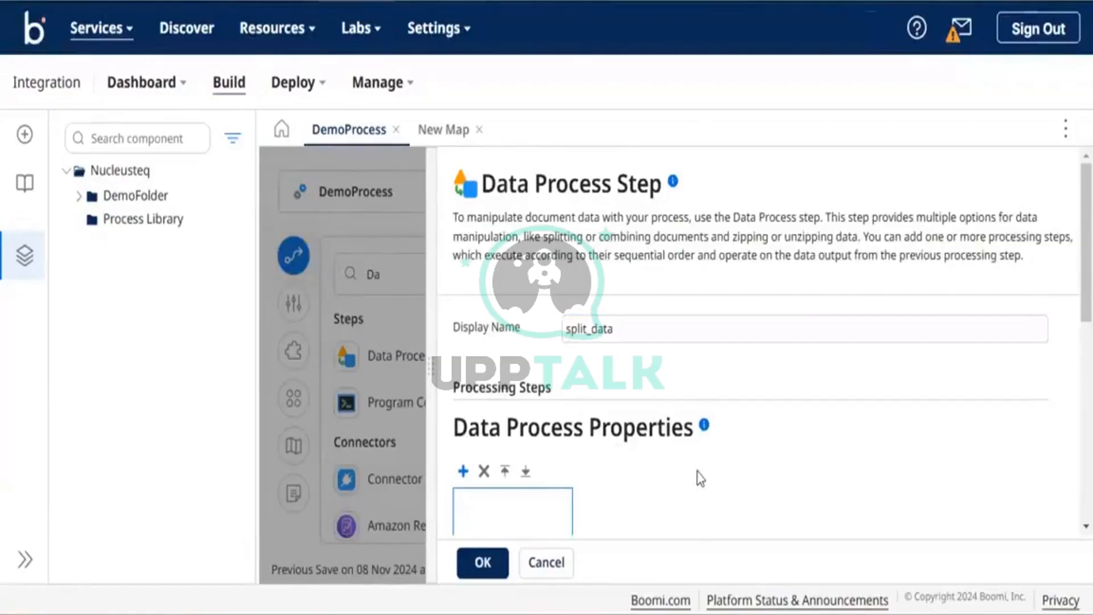
pyautogui.scroll(-6, 701, 478)
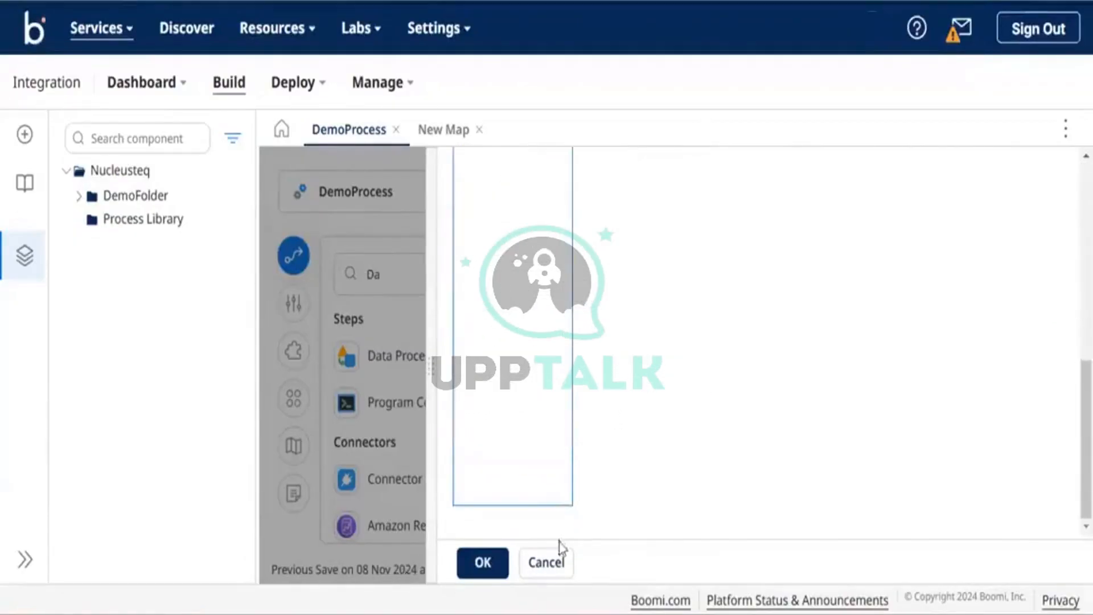
pyautogui.scroll(6, 576, 339)
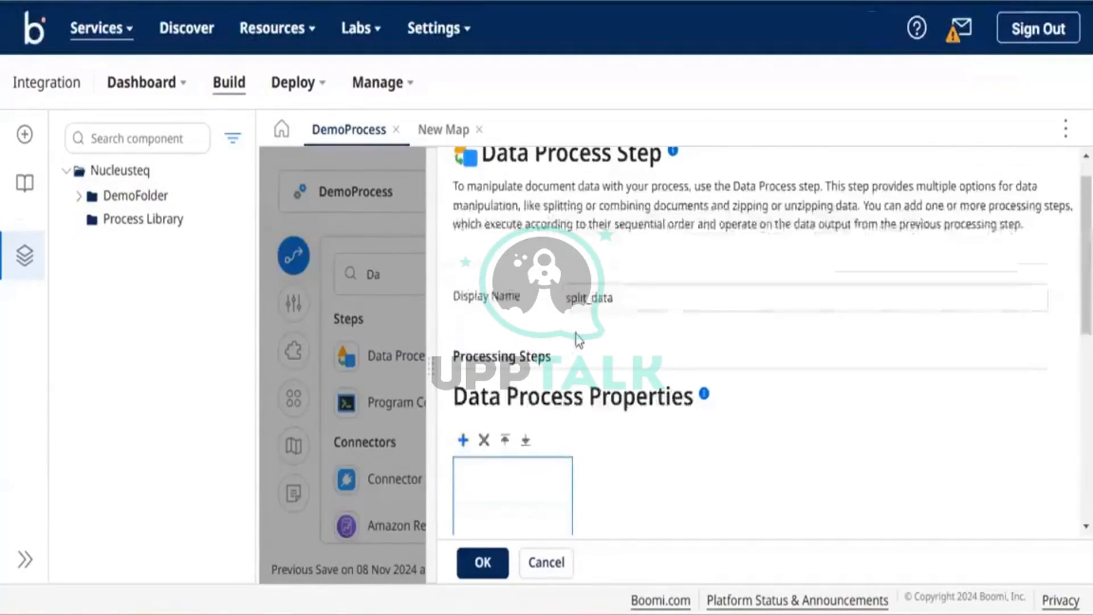
pyautogui.click(463, 440)
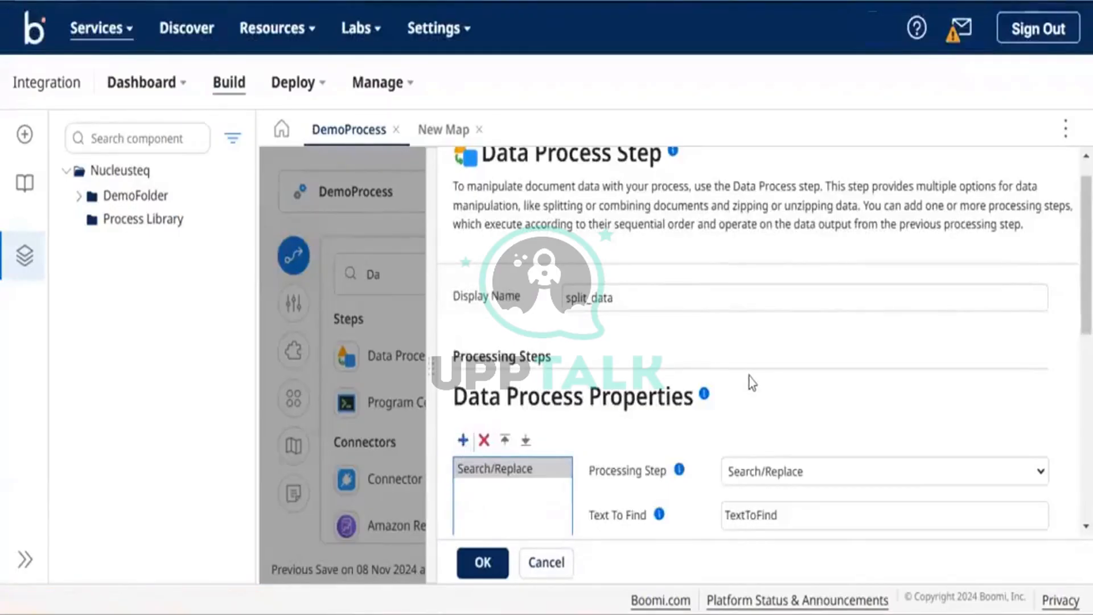
pyautogui.scroll(-3, 750, 381)
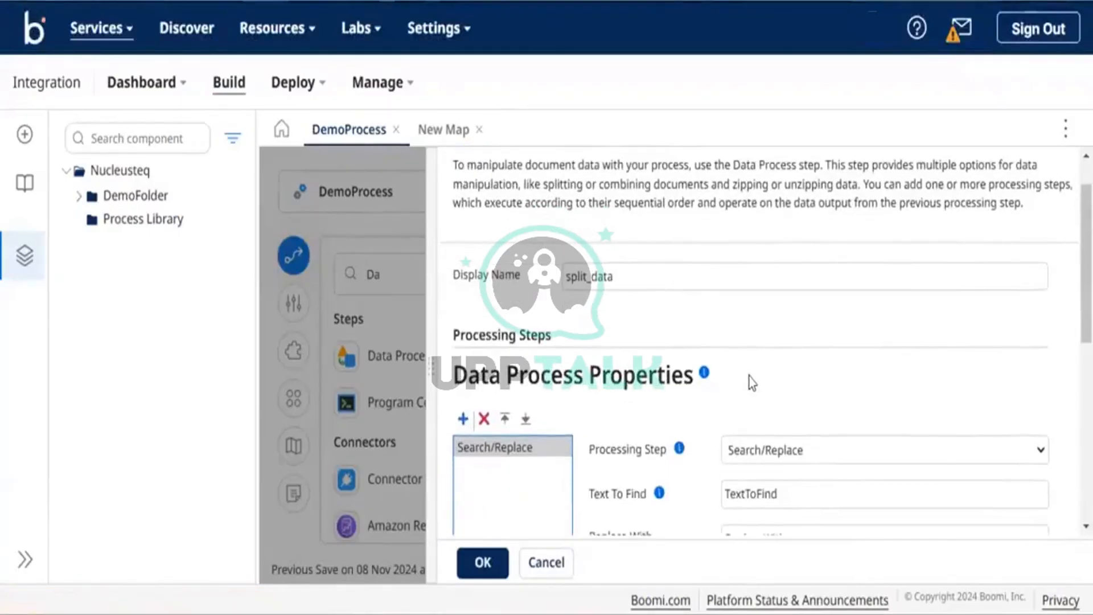
pyautogui.click(853, 367)
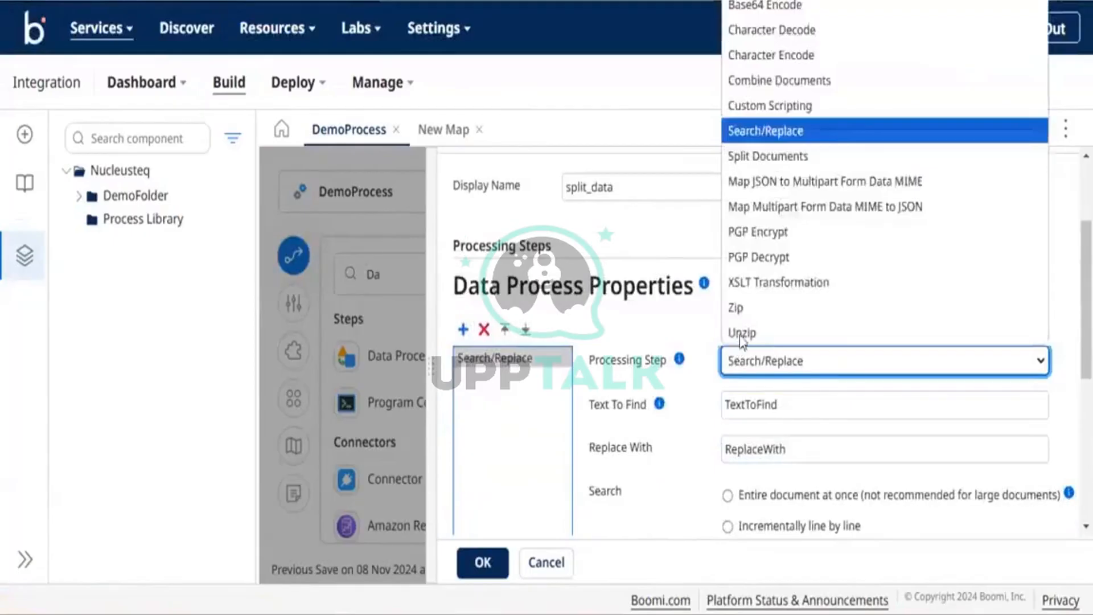
pyautogui.click(766, 156)
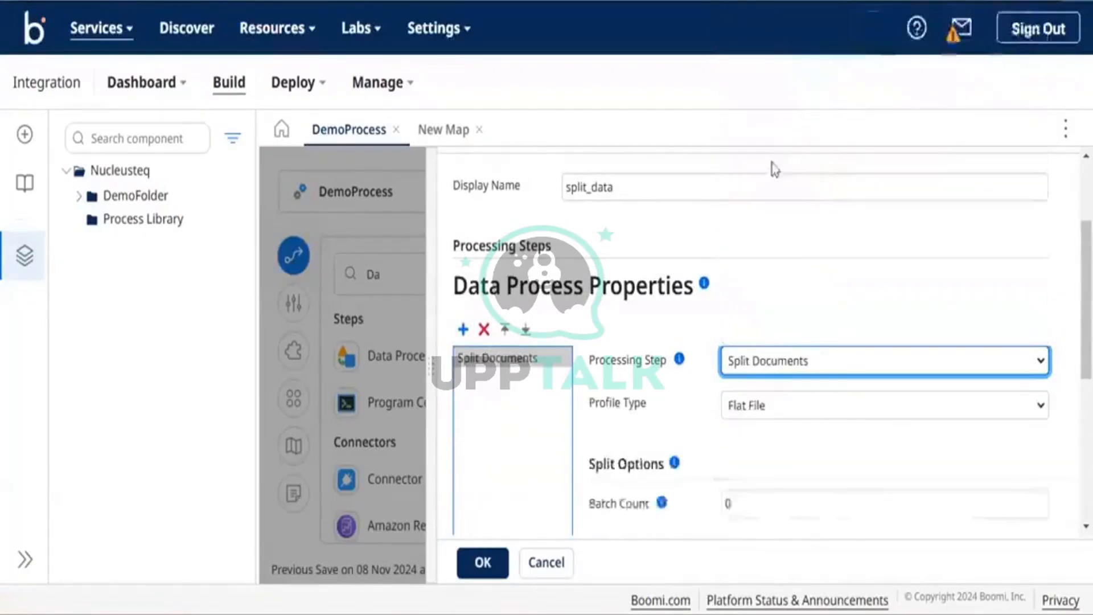
# Set the flat file split to Split By Line with Retain first line as Column Headers, and confirm the Data Process step.
pyautogui.scroll(-1, 737, 451)
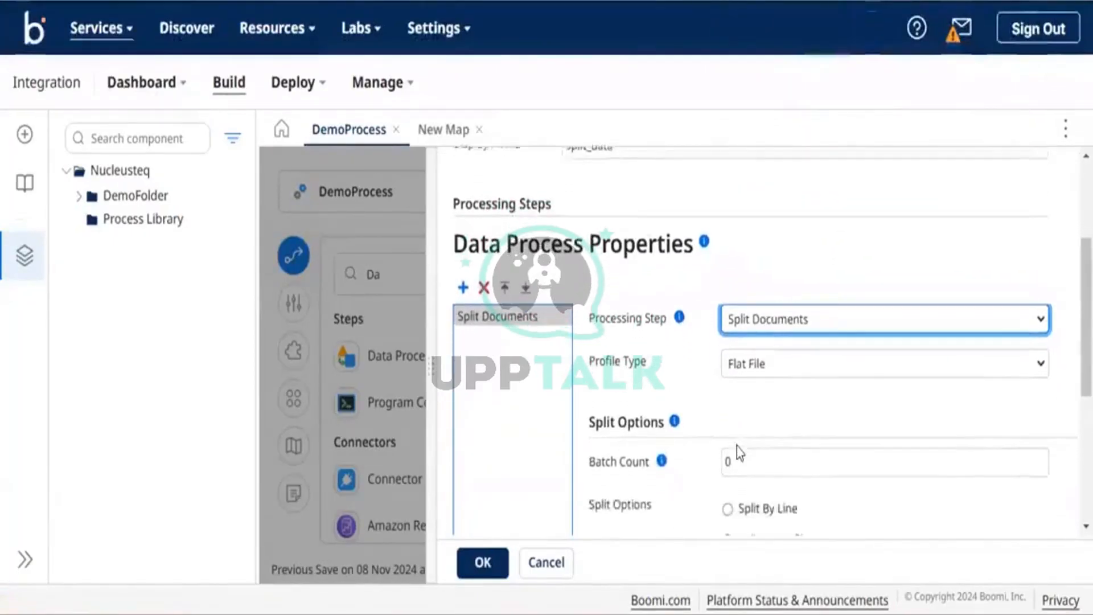
pyautogui.scroll(-3, 736, 446)
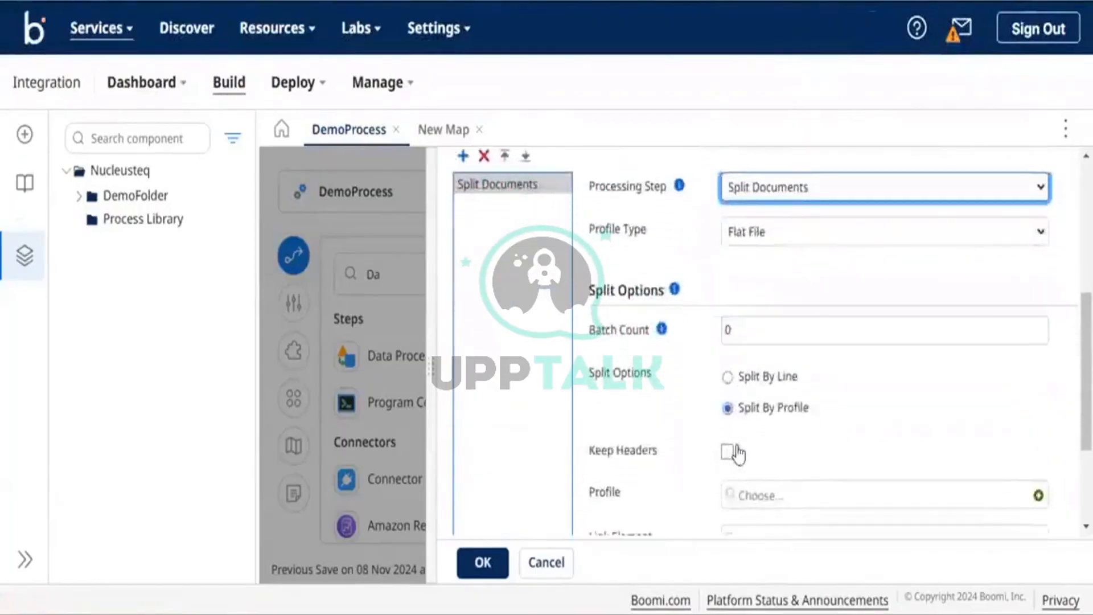
pyautogui.scroll(-3, 737, 453)
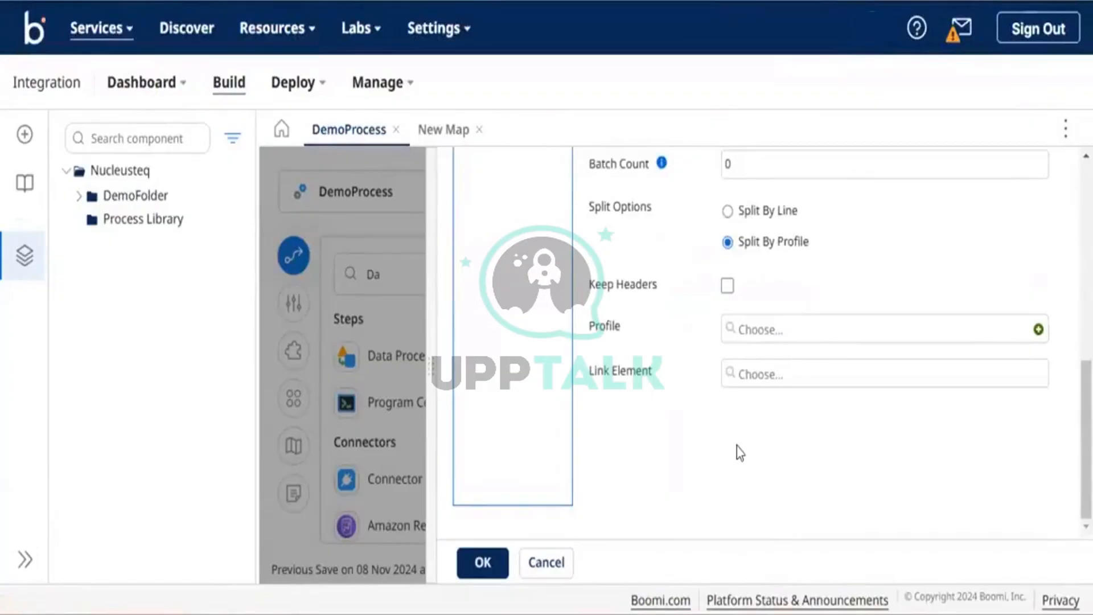
pyautogui.click(735, 210)
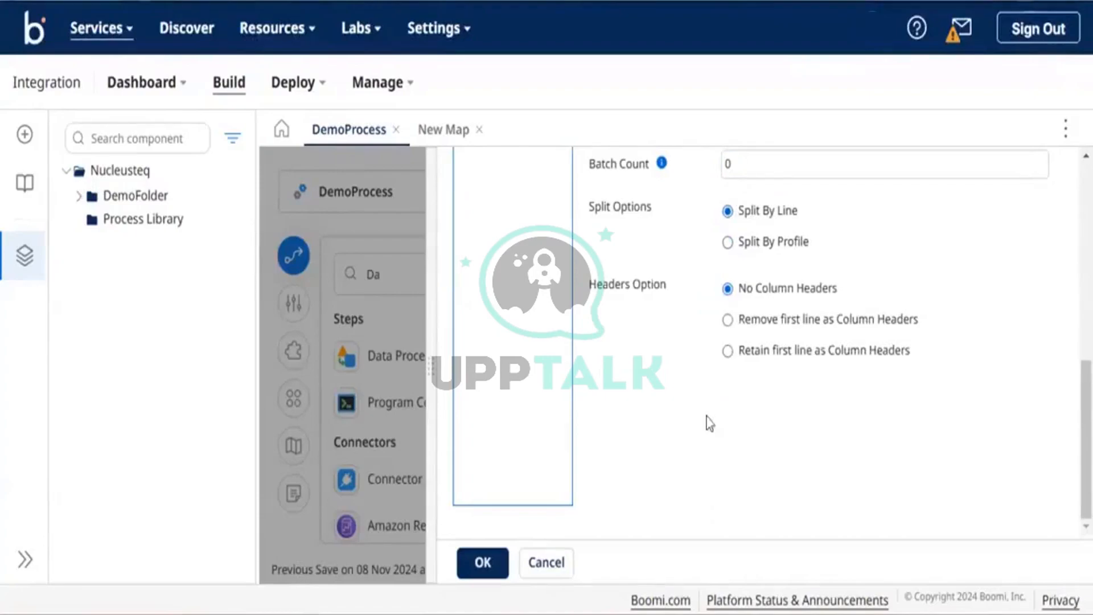
pyautogui.click(727, 320)
pyautogui.click(727, 351)
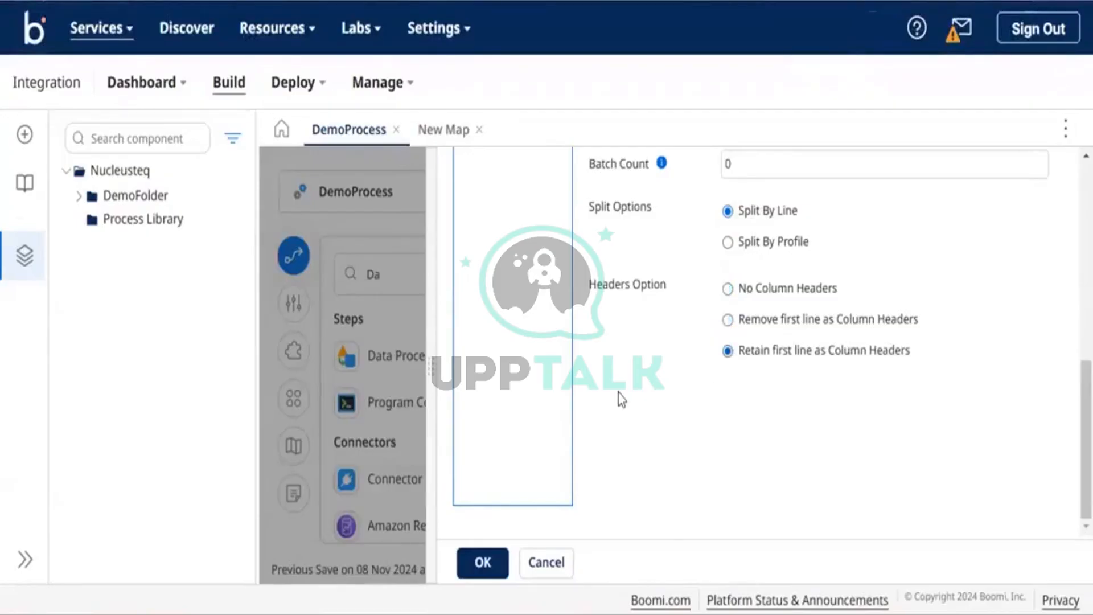
pyautogui.click(482, 564)
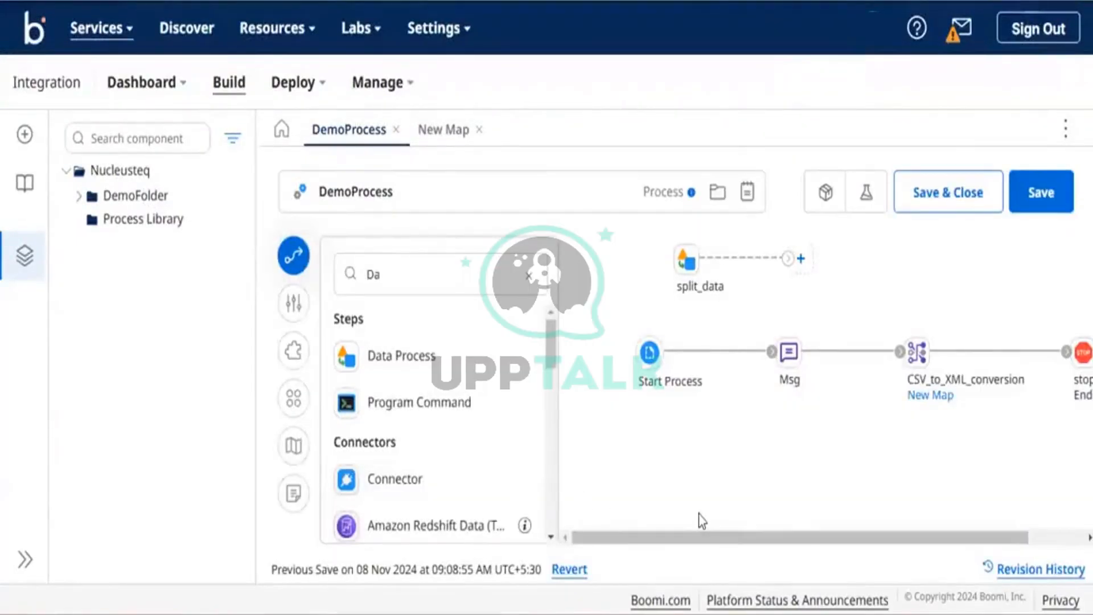
# Add a Business Rules step to the canvas beside split_data, above the existing flow.
pyautogui.hscroll(2, 702, 520)
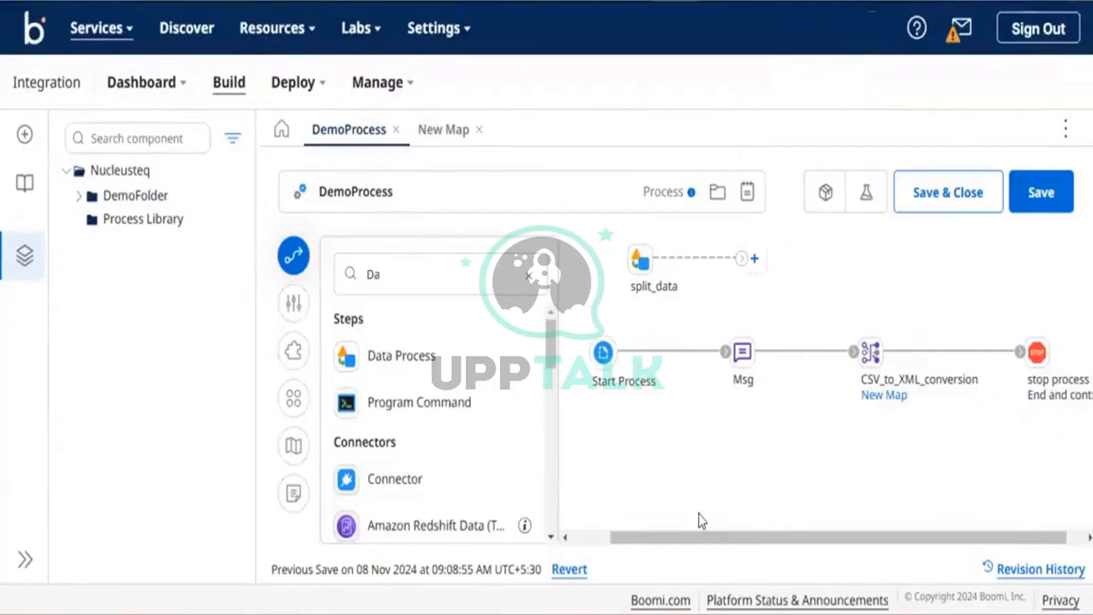
pyautogui.click(493, 274)
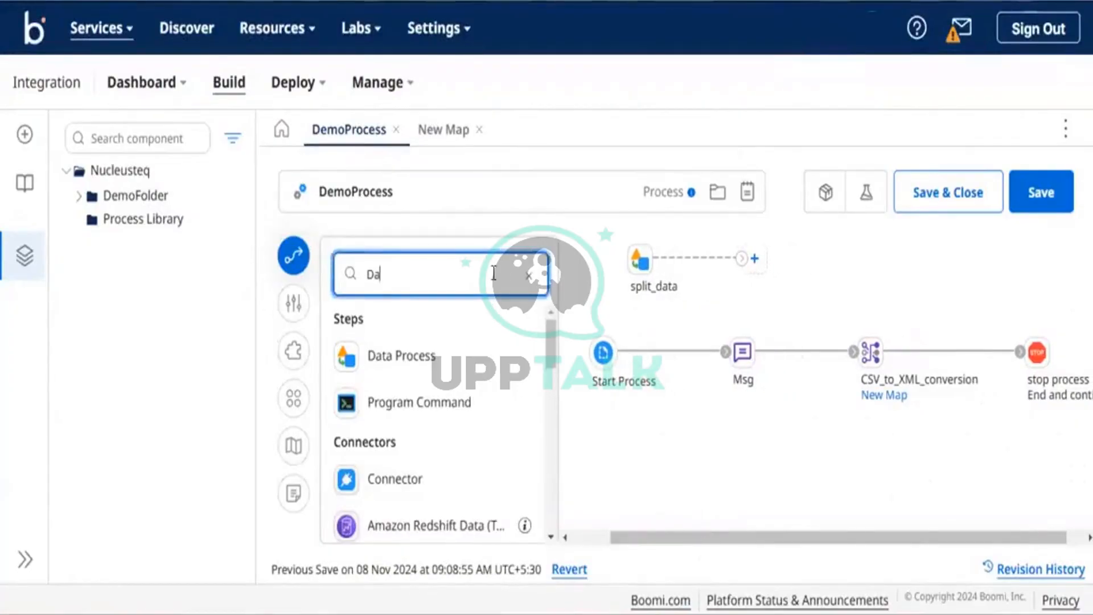
pyautogui.press('BackSpace')
pyautogui.press('BackSpace')
pyautogui.write('B')
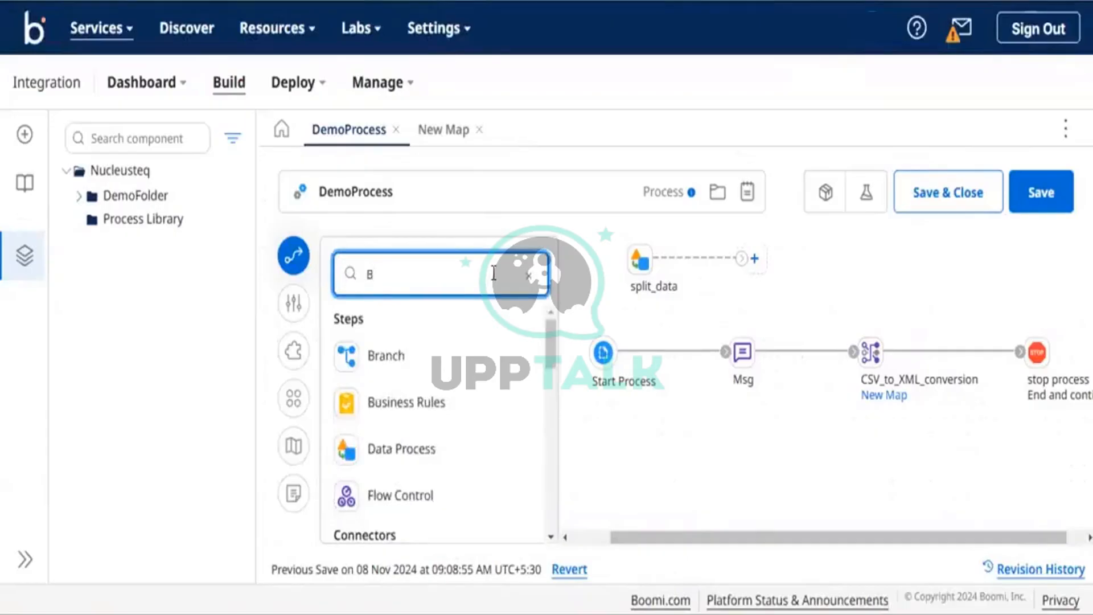
pyautogui.moveTo(484, 394); pyautogui.dragTo(982, 268)
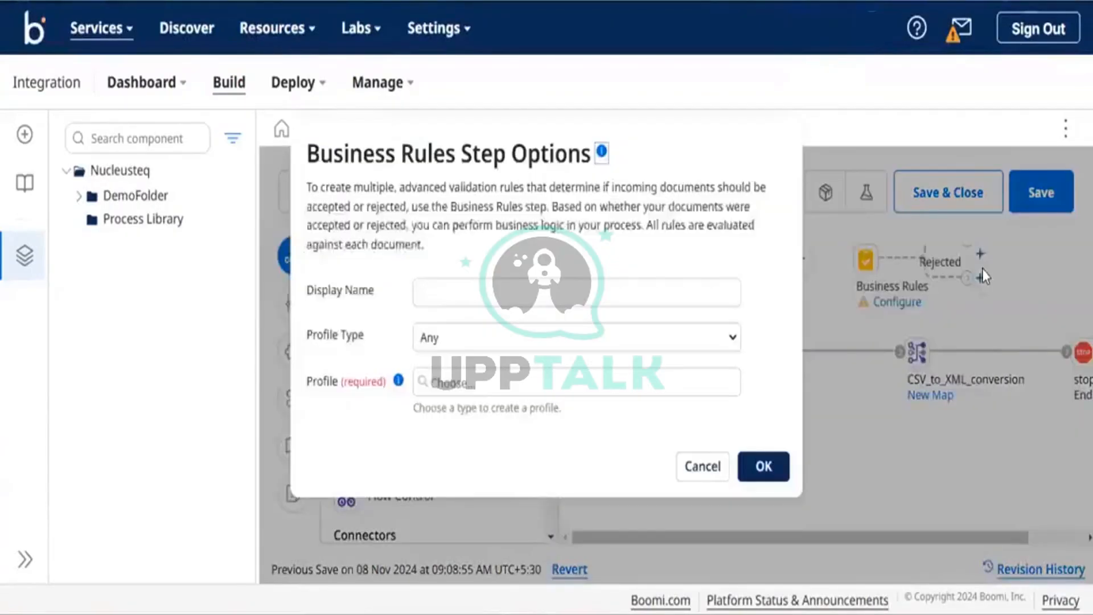
pyautogui.click(445, 290)
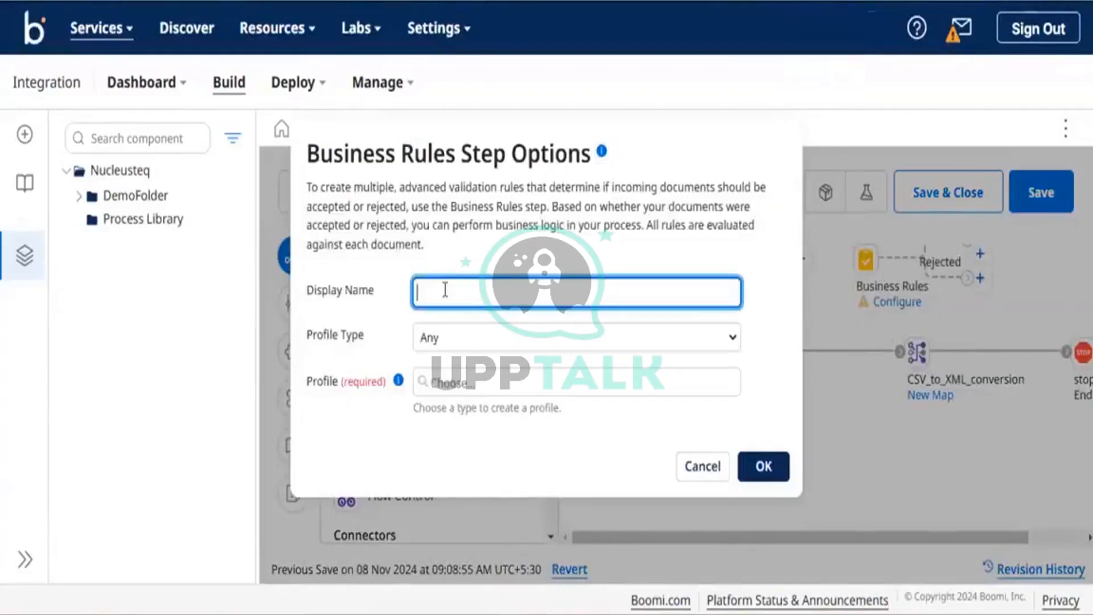
pyautogui.write('businessRule')
pyautogui.press('BackSpace')
pyautogui.press('BackSpace')
pyautogui.press('BackSpace')
pyautogui.press('BackSpace')
pyautogui.press('BackSpace')
pyautogui.press('BackSpace')
pyautogui.press('BackSpace')
pyautogui.press('BackSpace')
pyautogui.press('BackSpace')
pyautogui.press('BackSpace')
pyautogui.press('BackSpace')
pyautogui.press('BackSpace')
# Name the Business Rules step CheckSalary, assign the Flat File profile CSV_Employee, and confirm its options.
pyautogui.write('c')
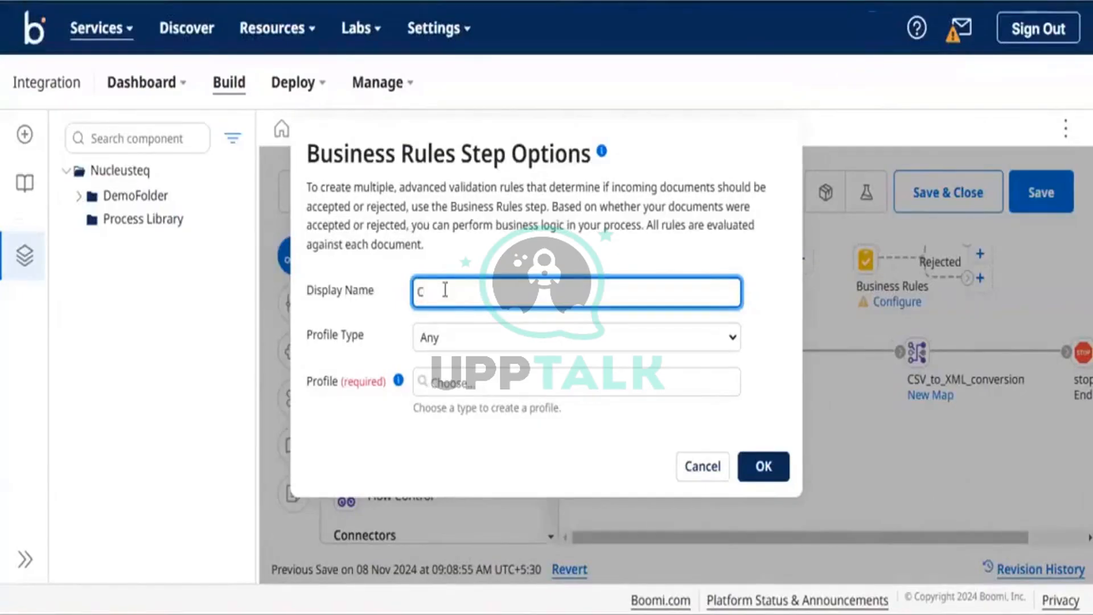
pyautogui.write('heckSalary')
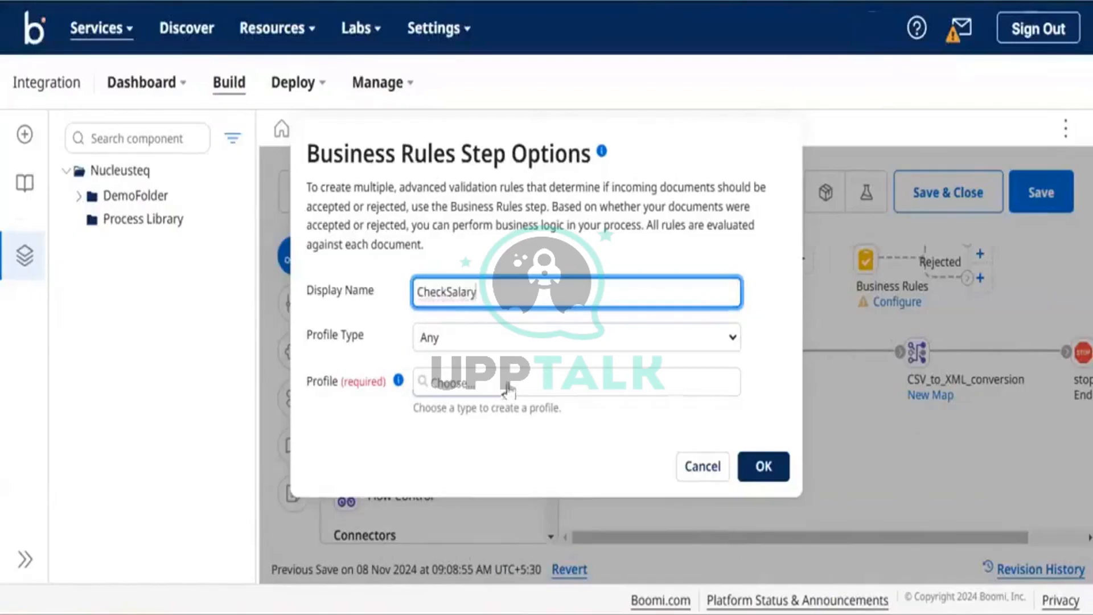
pyautogui.click(503, 339)
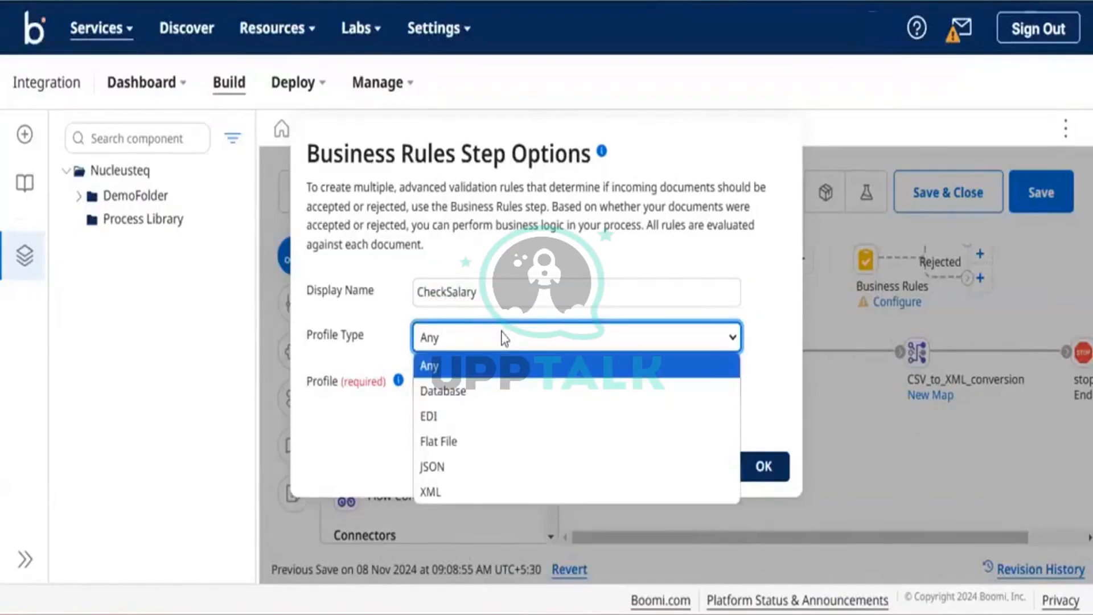
pyautogui.click(455, 442)
pyautogui.click(453, 380)
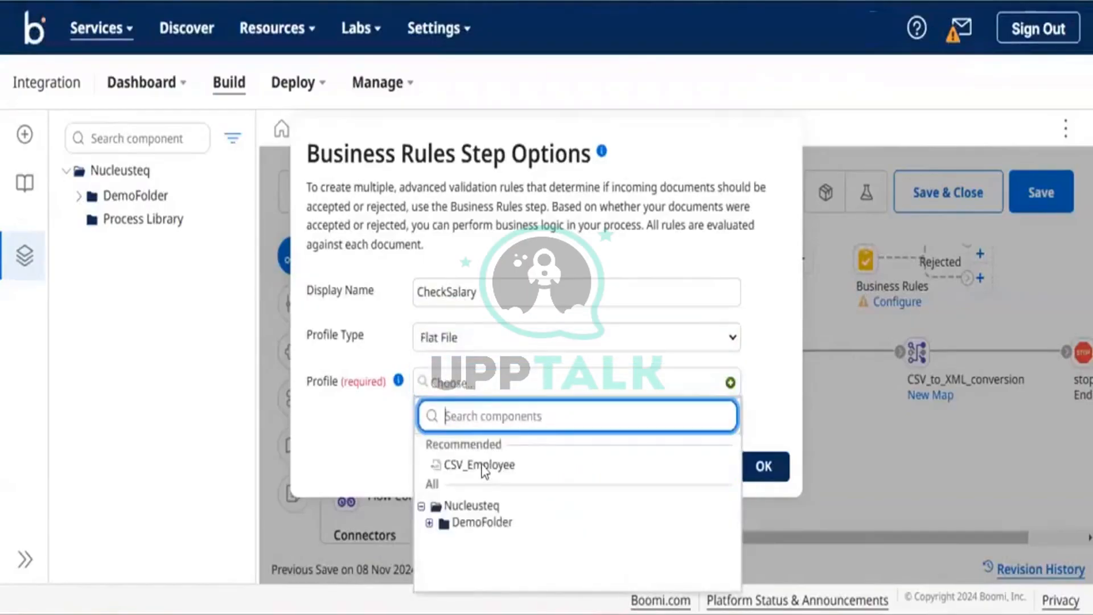
pyautogui.click(482, 467)
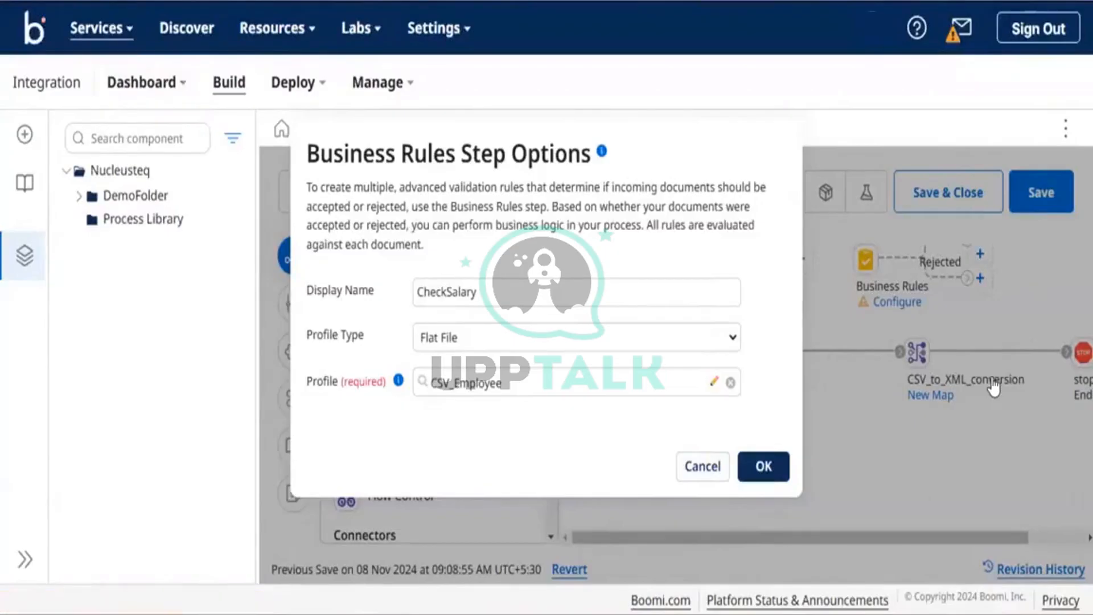
pyautogui.press('super+a')
pyautogui.press('Escape')
pyautogui.press('Tab')
pyautogui.press('Tab')
pyautogui.press('Tab')
pyautogui.click(763, 468)
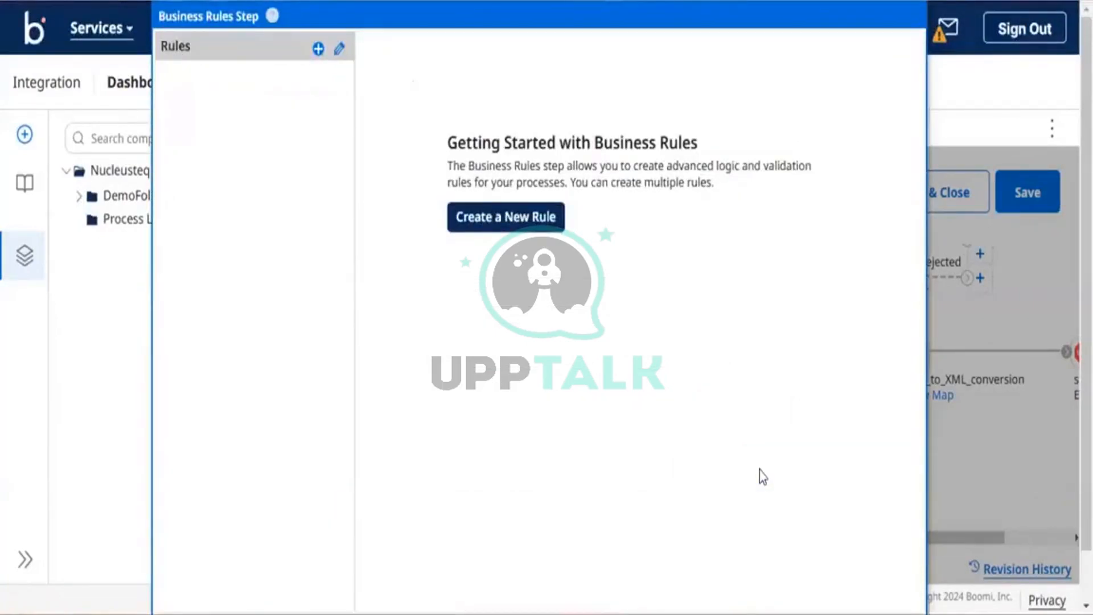
# Create a new business rule in the CheckSalary step and start adding a field input to it.
pyautogui.click(508, 218)
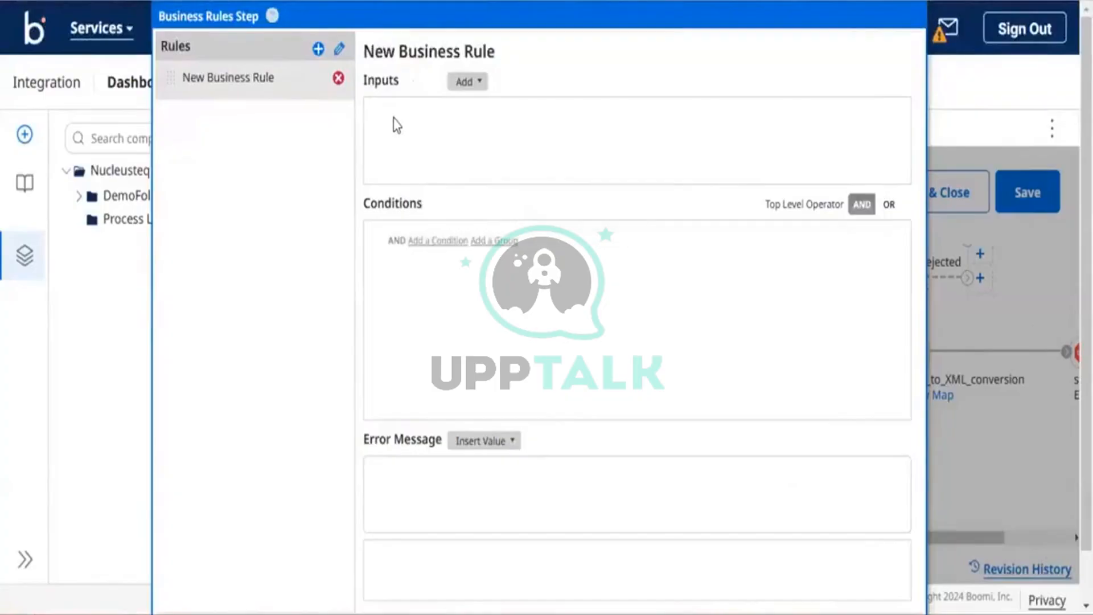
pyautogui.click(464, 83)
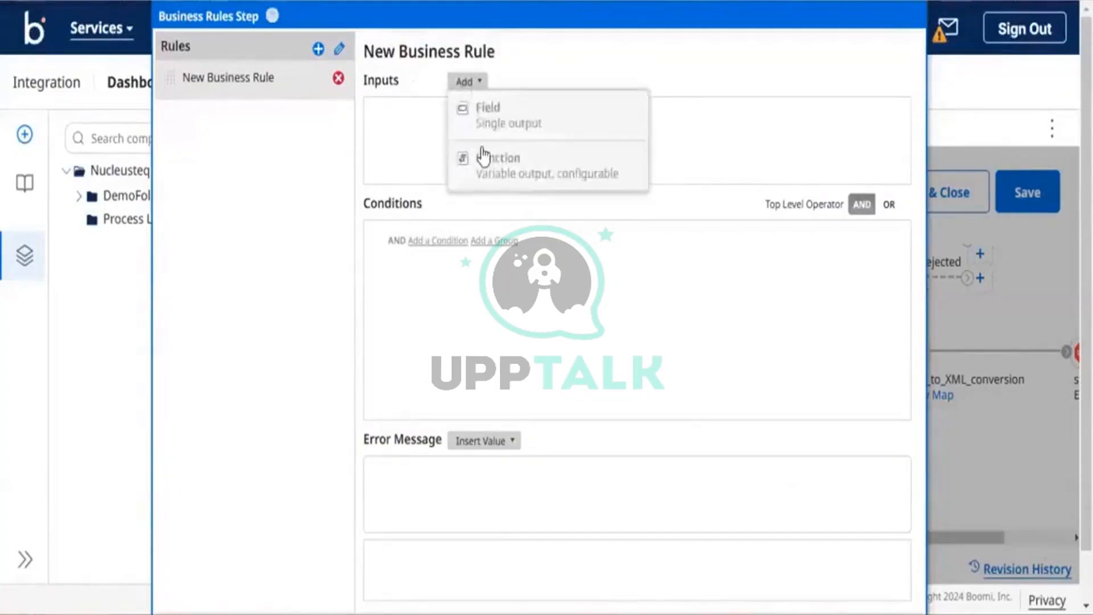
pyautogui.click(505, 129)
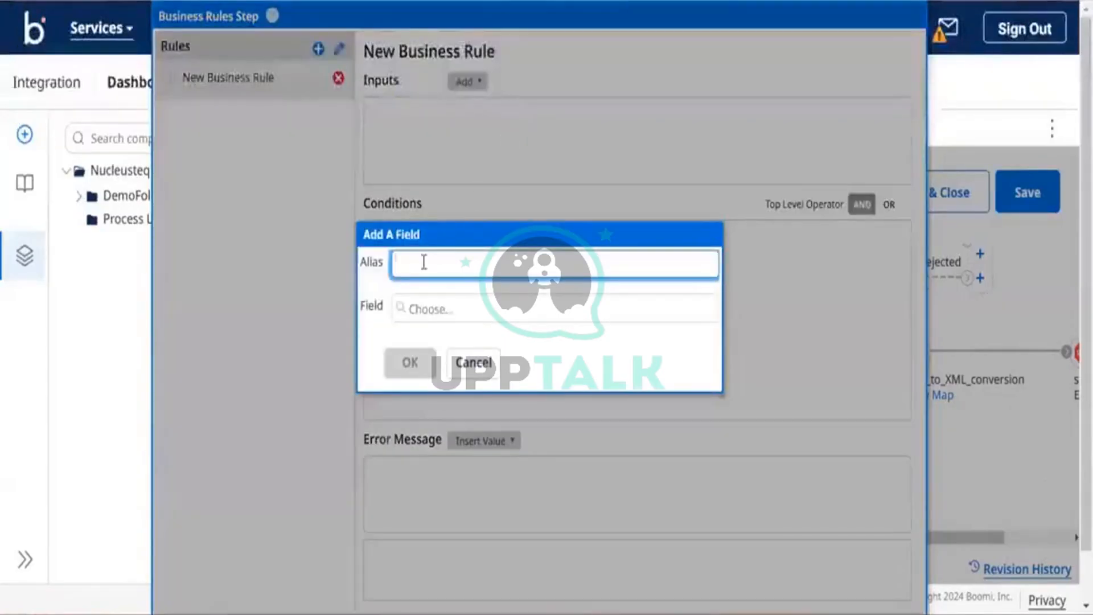
pyautogui.write('Sa')
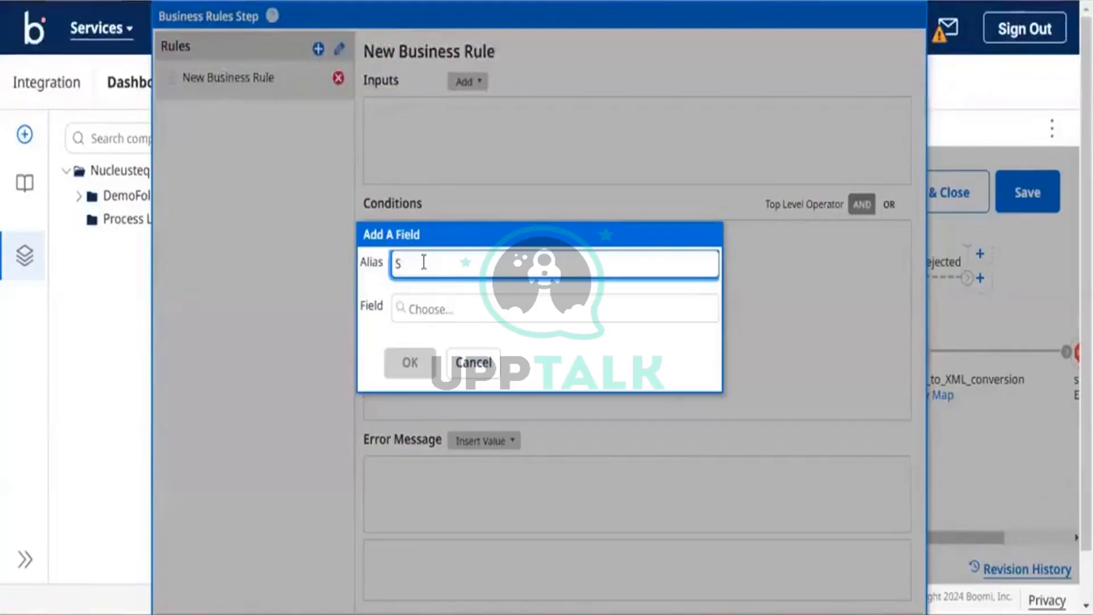
pyautogui.press('BackSpace')
# Choose the Salary element under Record/Elements as the field for the new input.
pyautogui.click(430, 313)
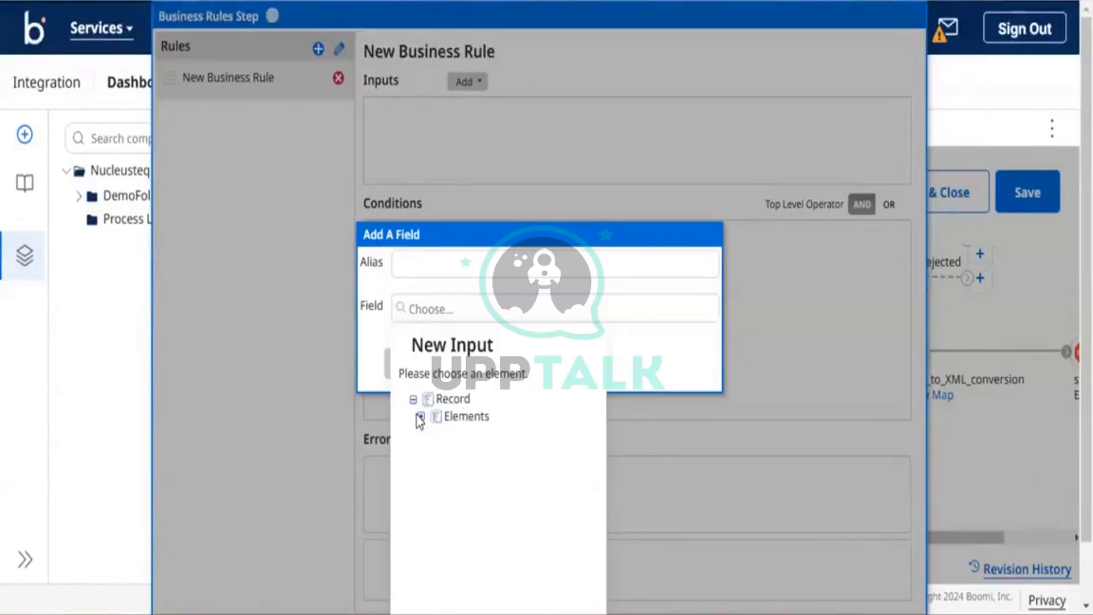
pyautogui.click(419, 417)
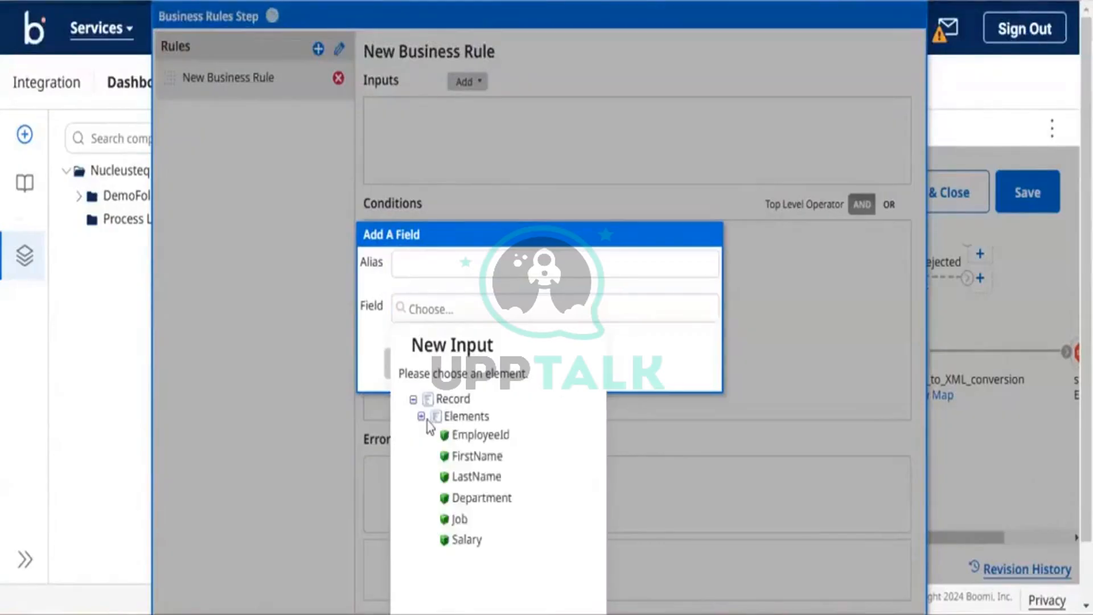
pyautogui.click(466, 540)
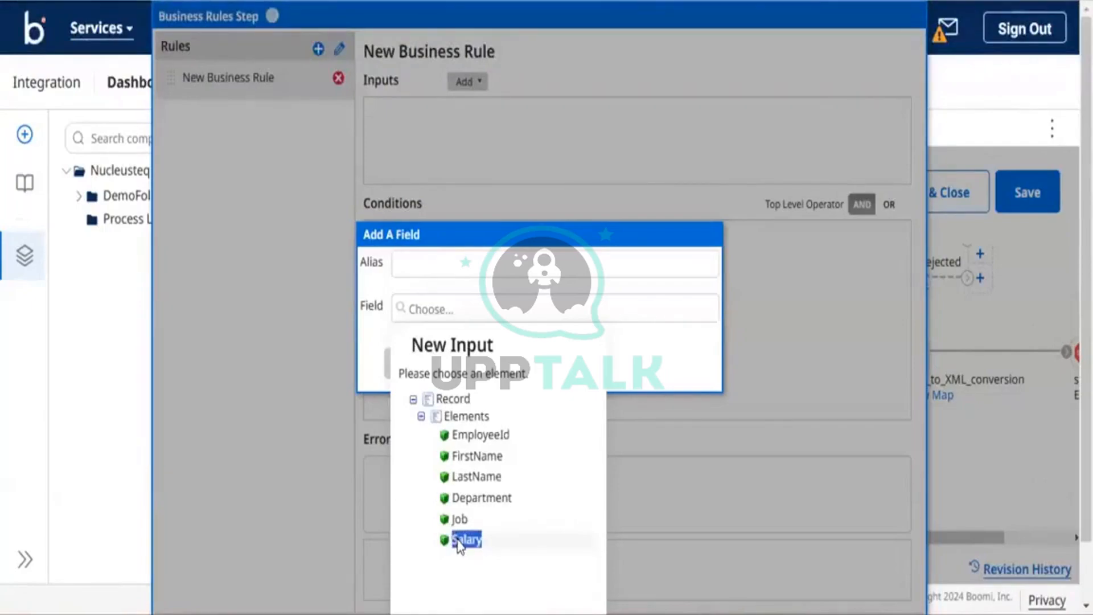
pyautogui.click(457, 540)
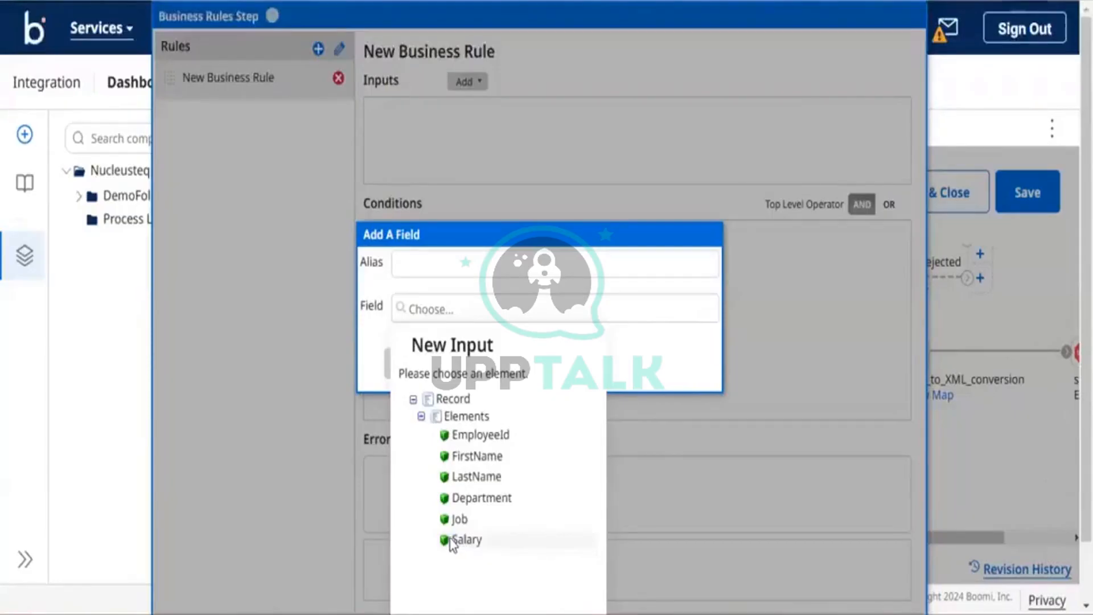
pyautogui.scroll(-1, 507, 490)
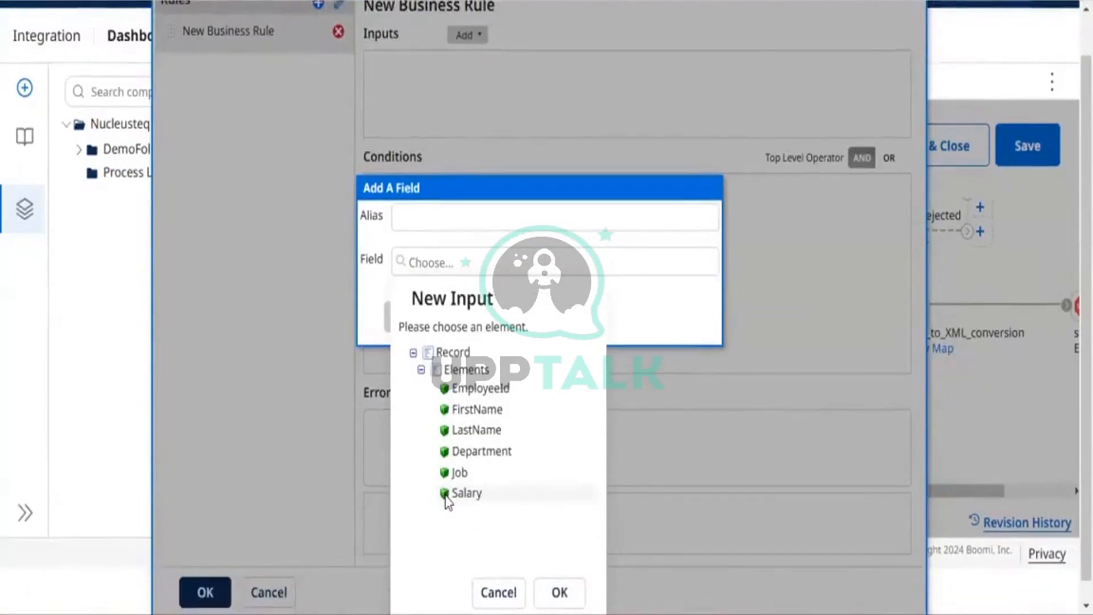
pyautogui.click(448, 500)
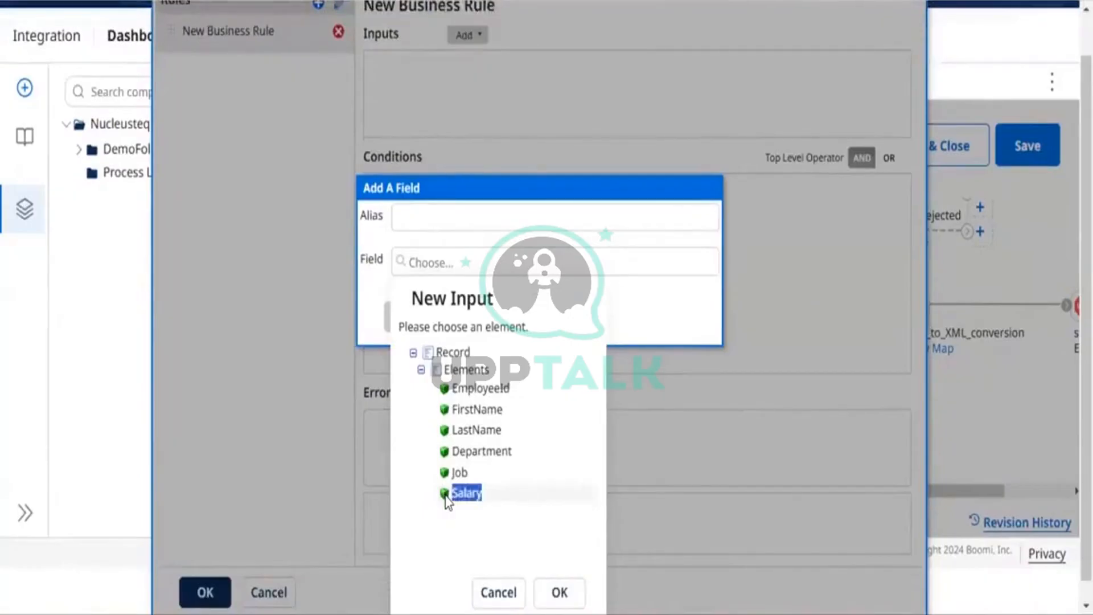
pyautogui.click(561, 593)
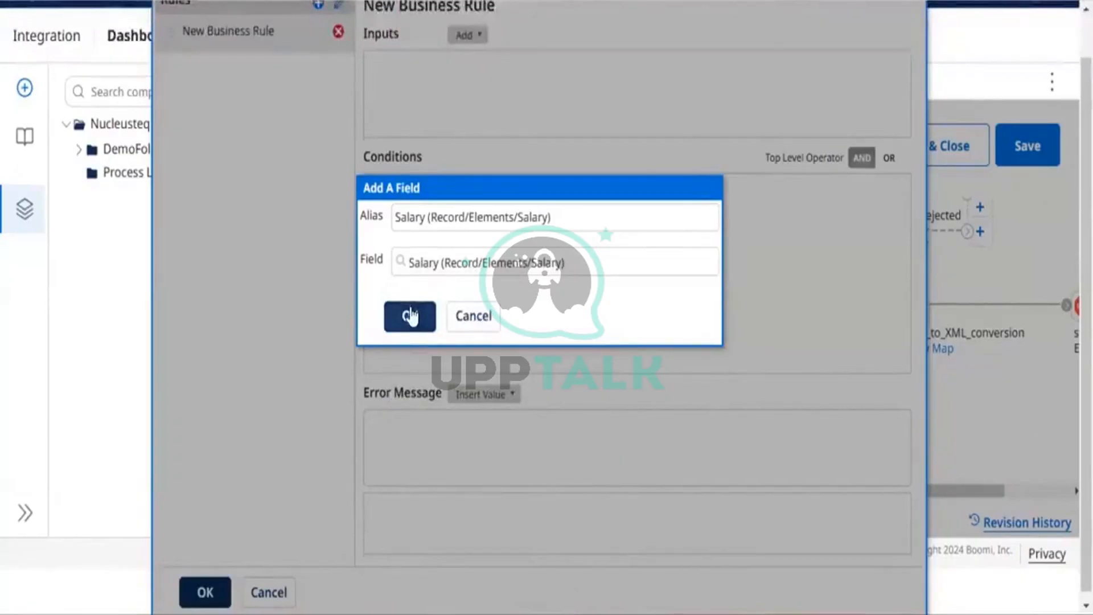
# Shorten the input's alias to Salary and add the field to the rule's inputs.
pyautogui.moveTo(586, 217); pyautogui.dragTo(418, 216)
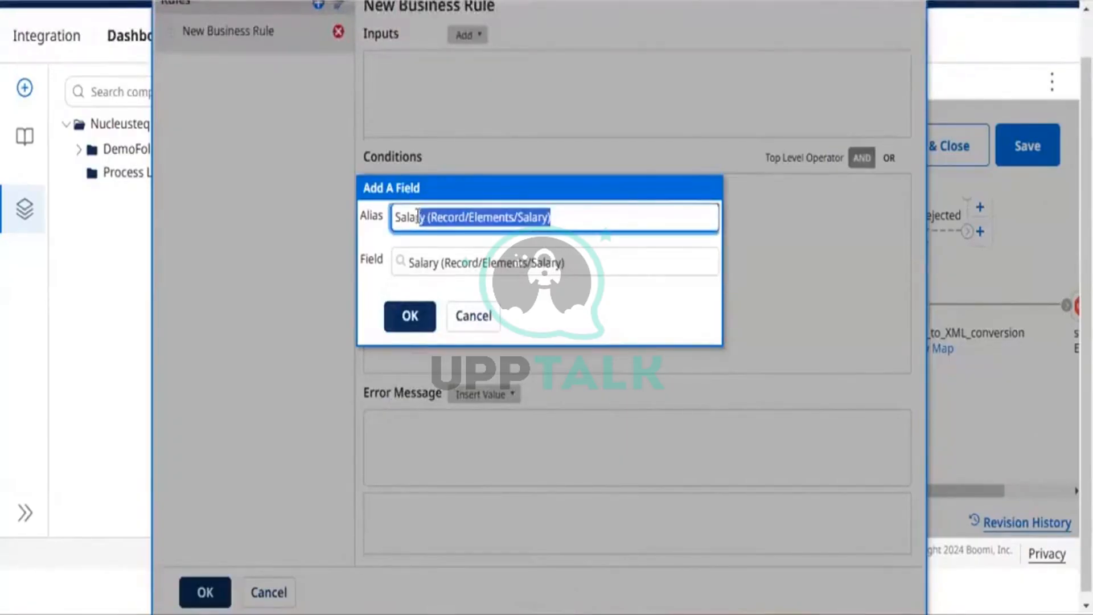
pyautogui.press('BackSpace')
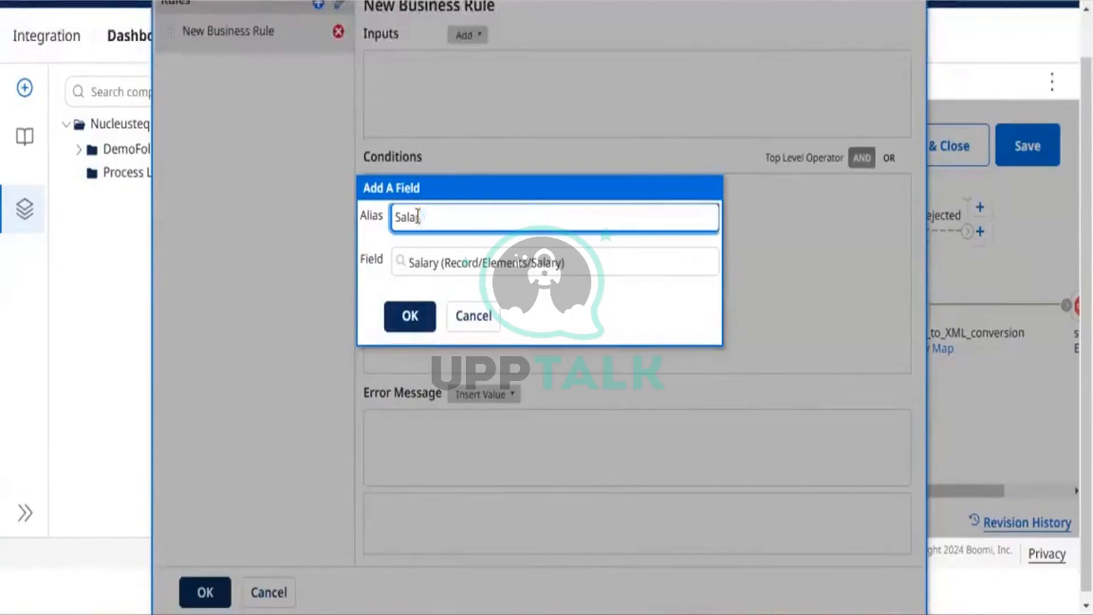
pyautogui.write('ry')
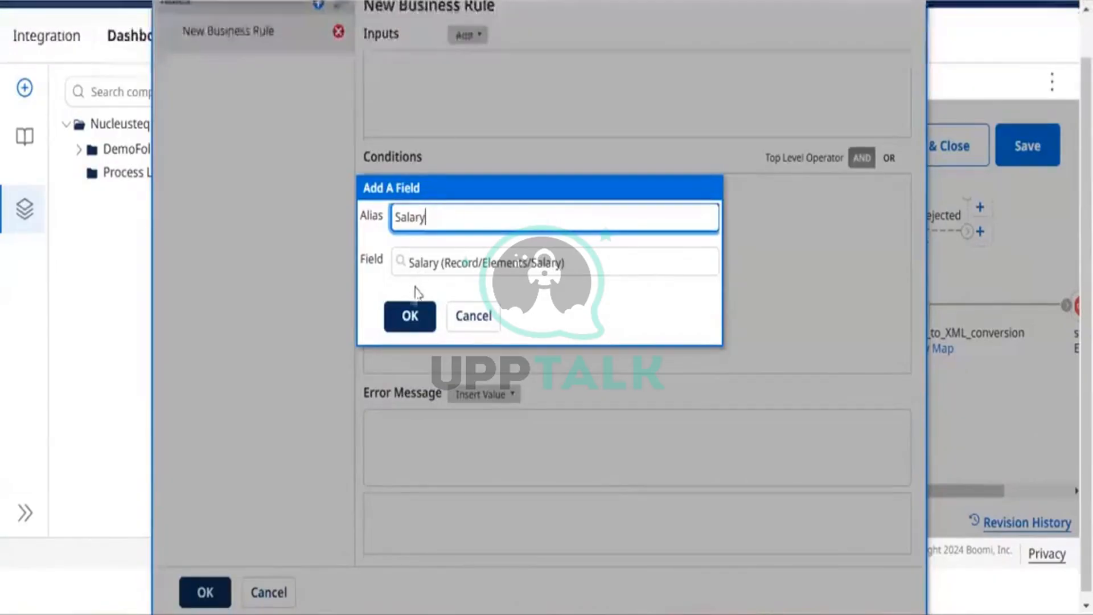
pyautogui.click(408, 317)
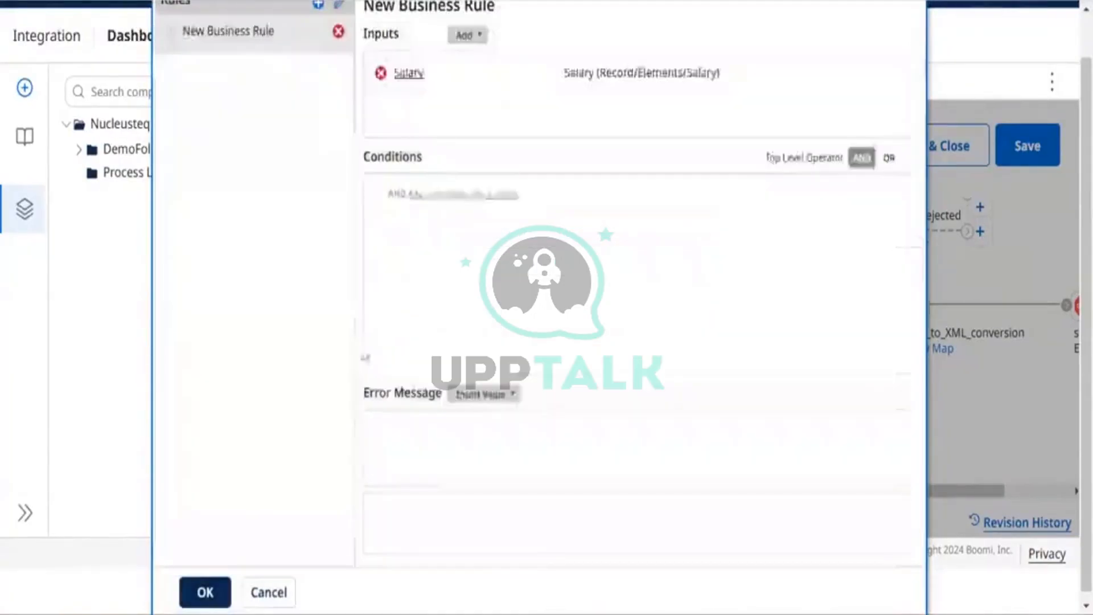
pyautogui.click(470, 192)
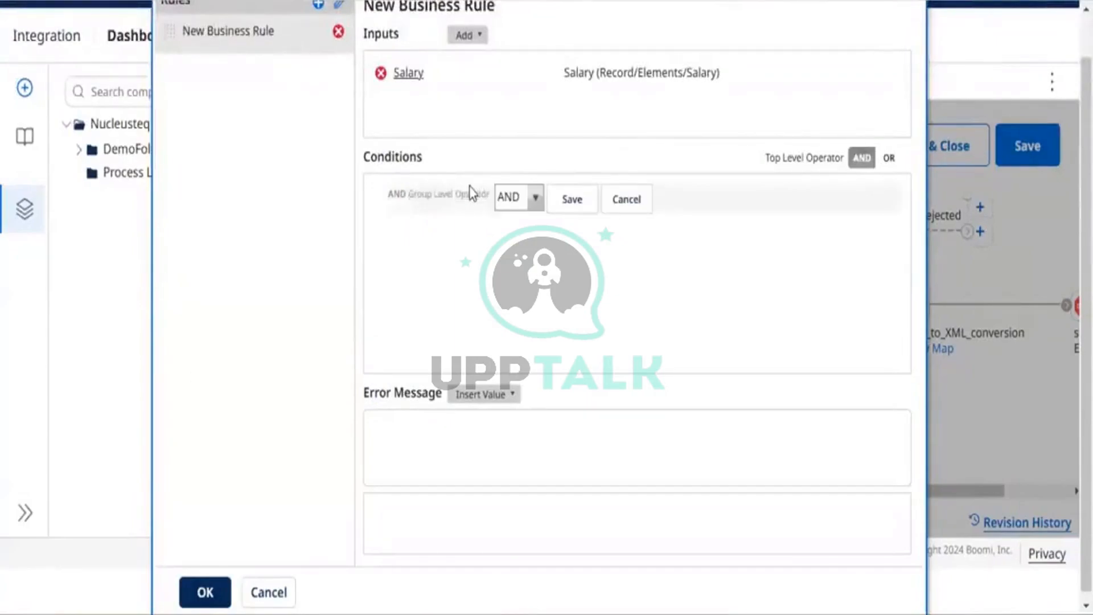
pyautogui.click(535, 199)
pyautogui.click(645, 200)
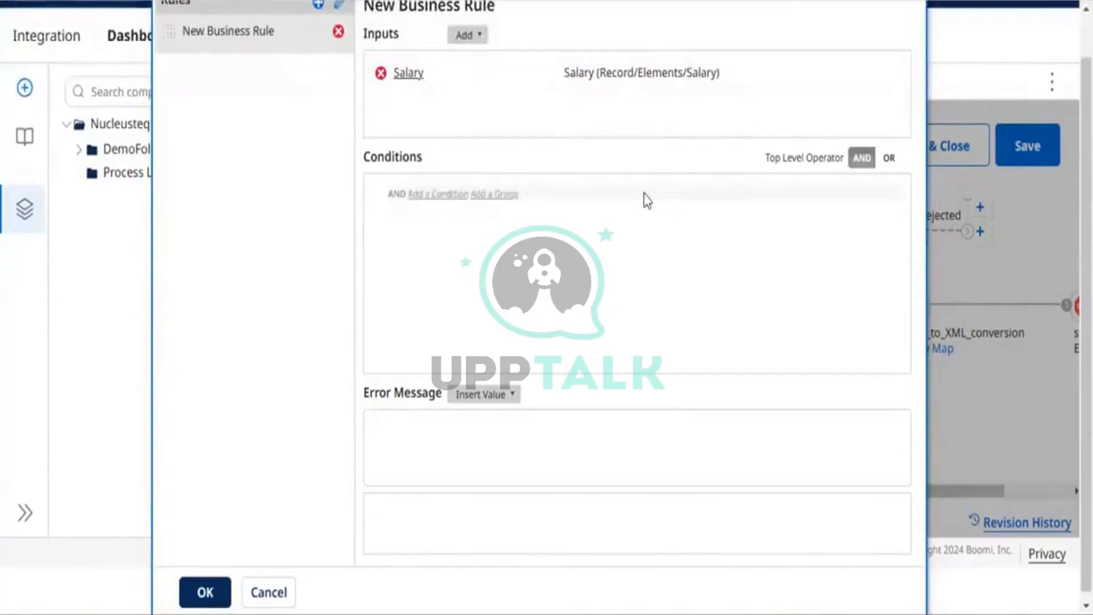
# Add a condition to the rule with Salary as the first operand and > as the operator.
pyautogui.click(430, 194)
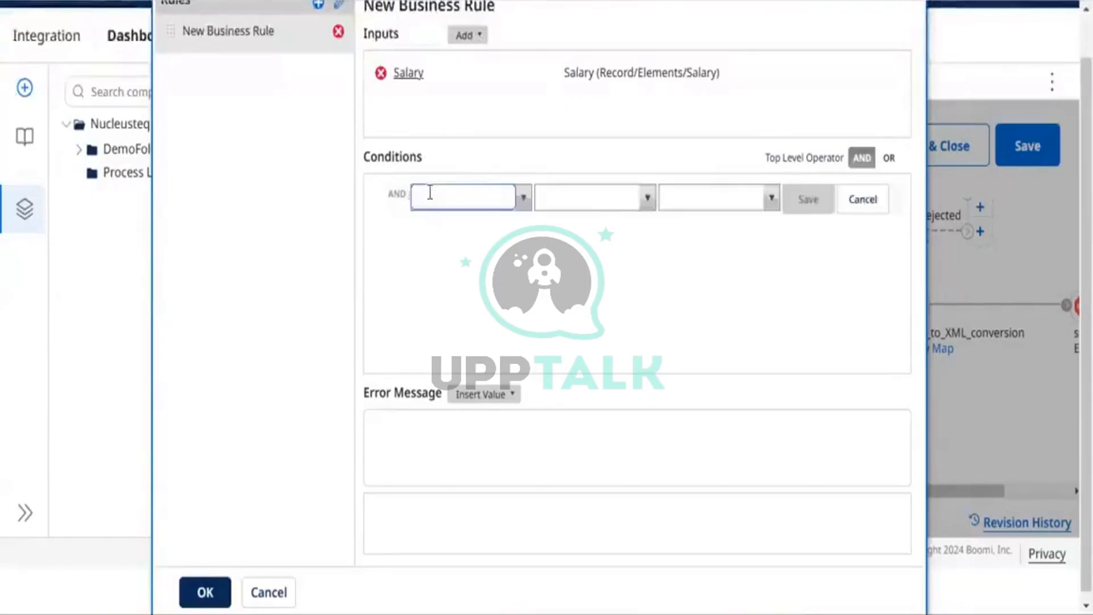
pyautogui.click(526, 204)
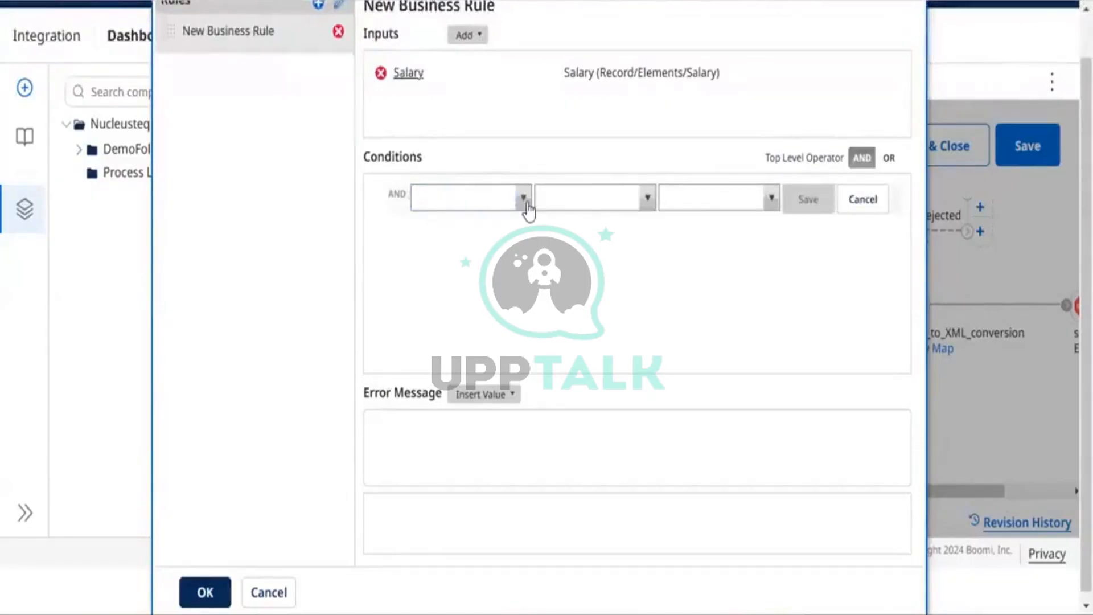
pyautogui.click(524, 199)
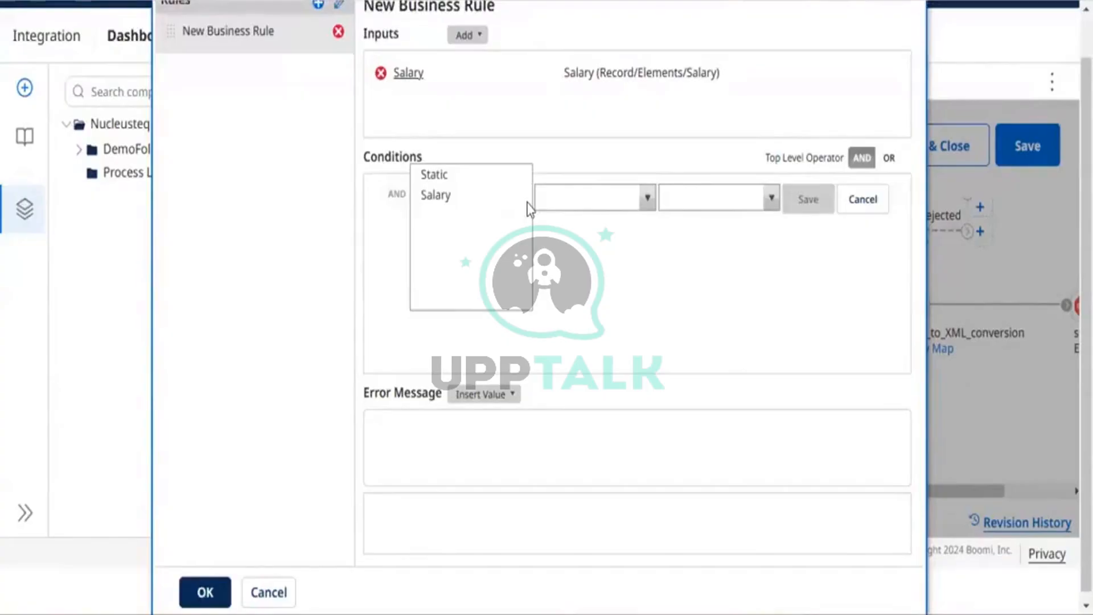
pyautogui.click(458, 195)
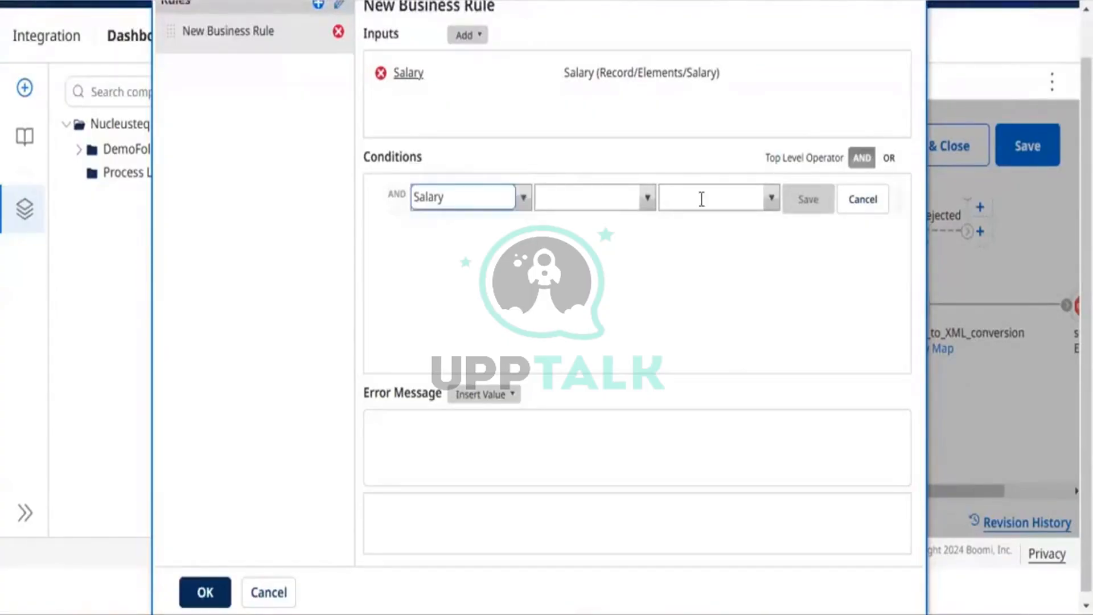
pyautogui.click(647, 199)
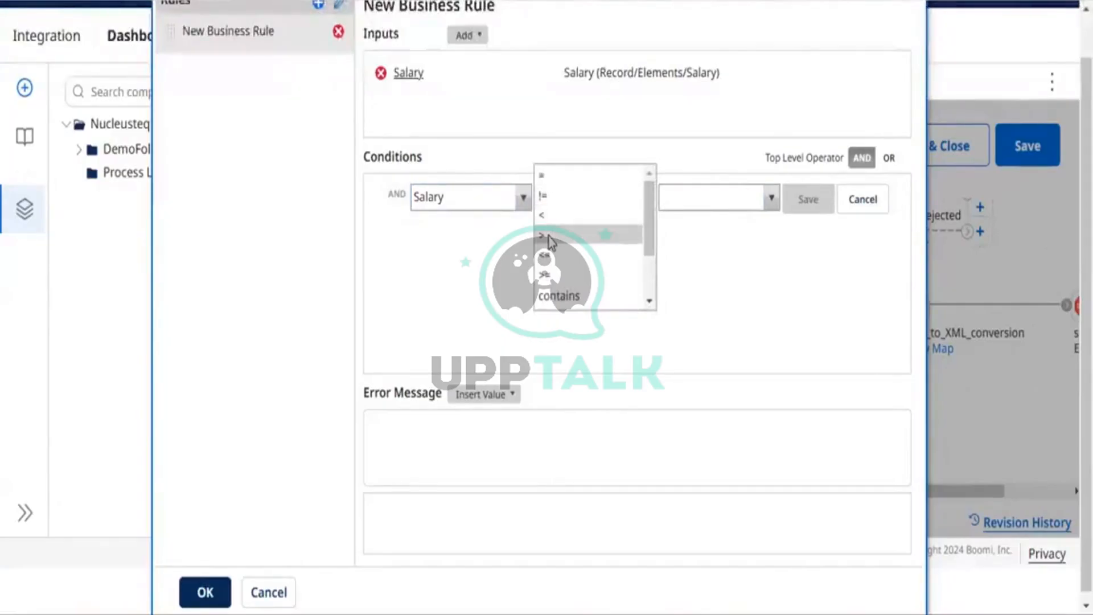
pyautogui.click(549, 236)
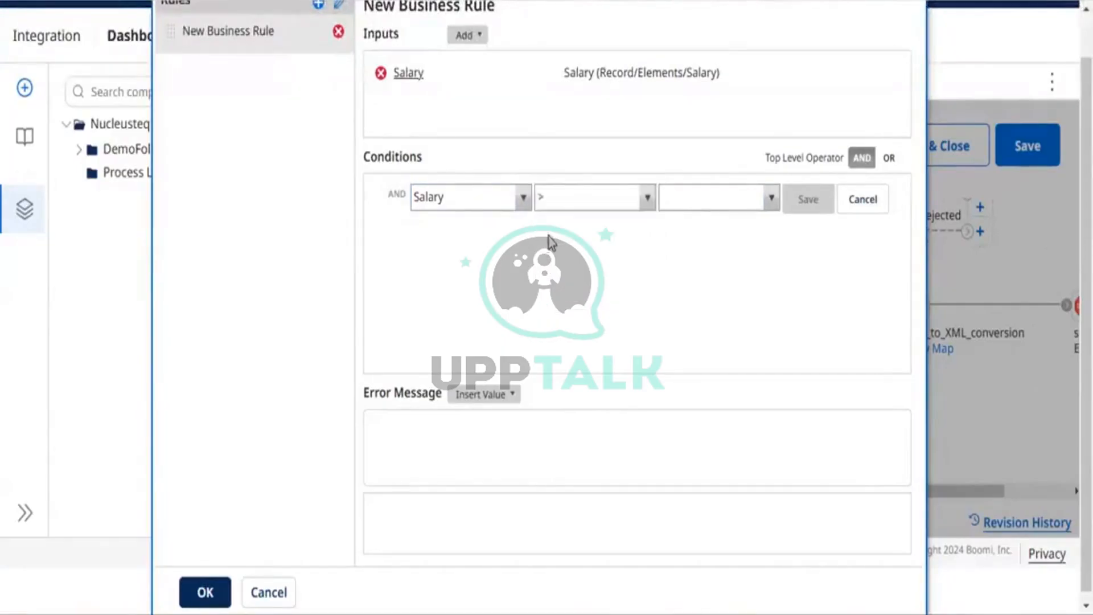
# Set the condition's comparison value to Static 60000 and save the condition.
pyautogui.click(768, 209)
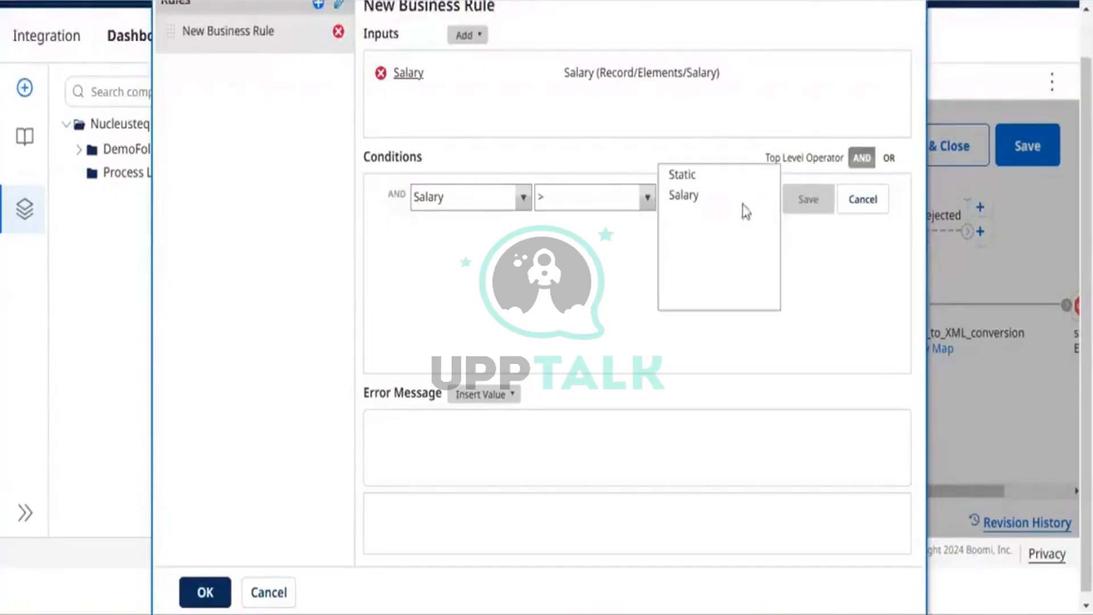
pyautogui.click(724, 175)
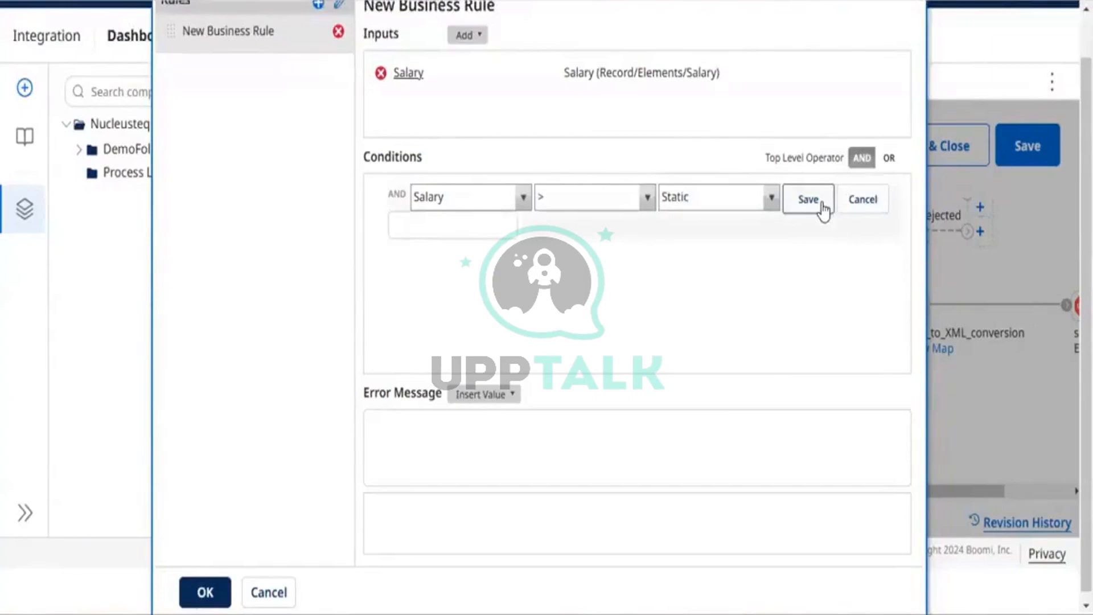
pyautogui.click(442, 224)
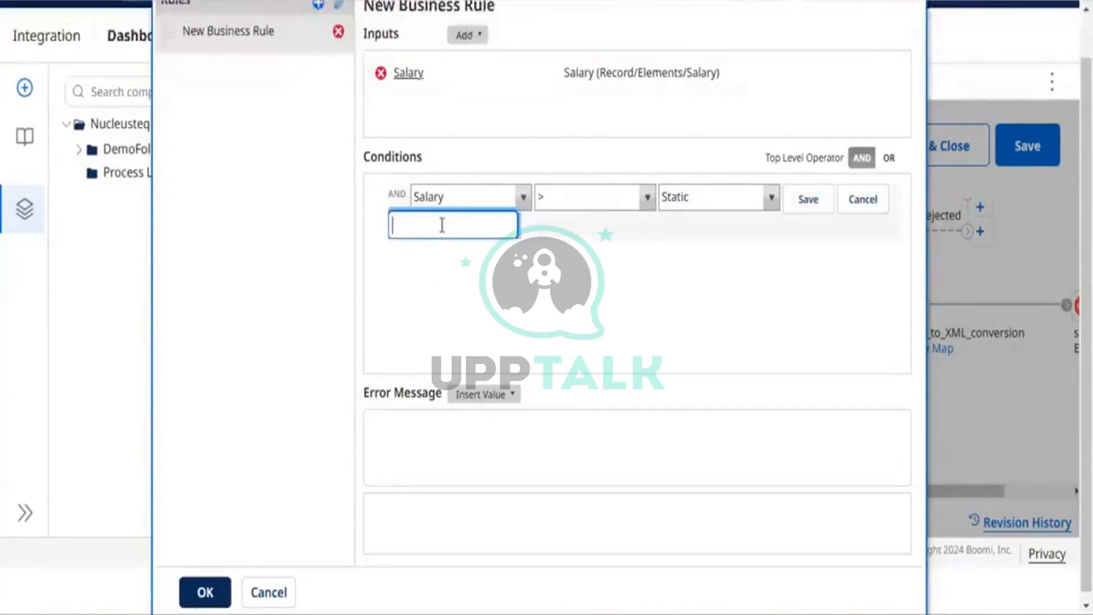
pyautogui.write('6')
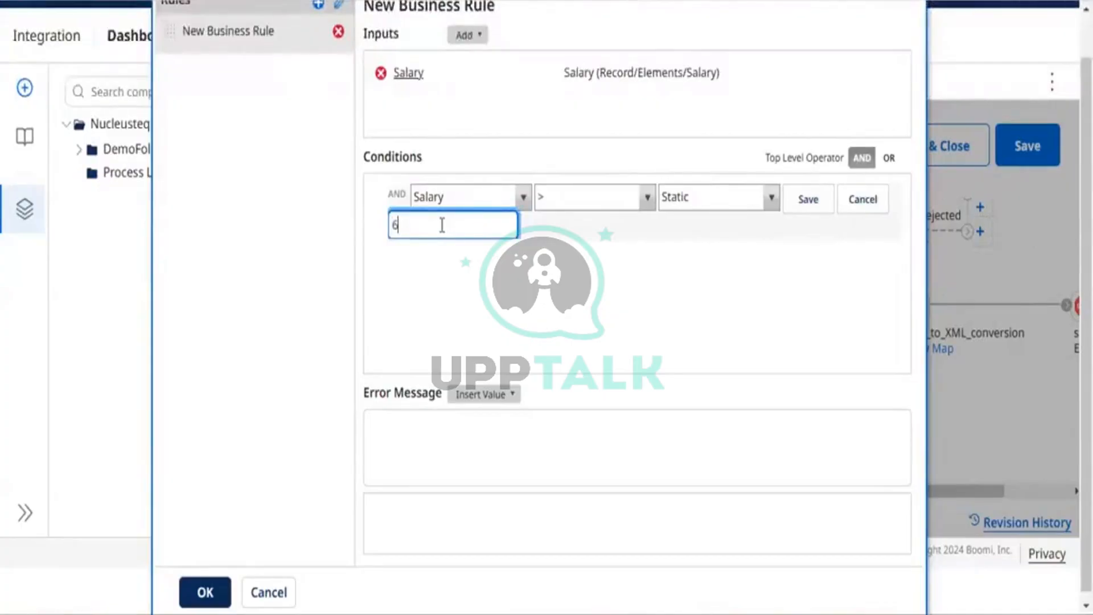
pyautogui.write('000')
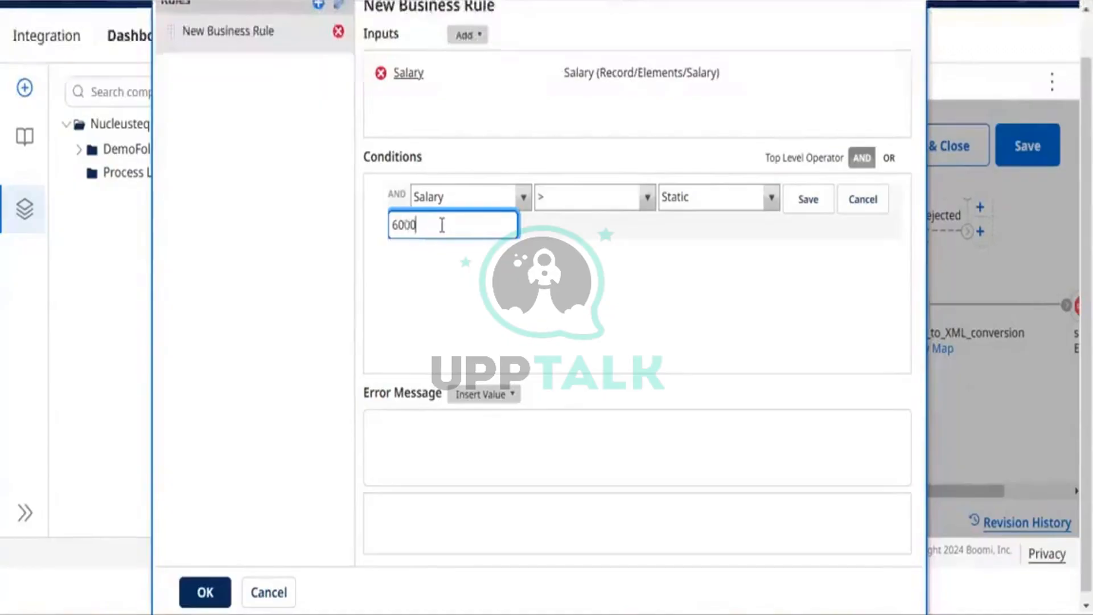
pyautogui.write('0')
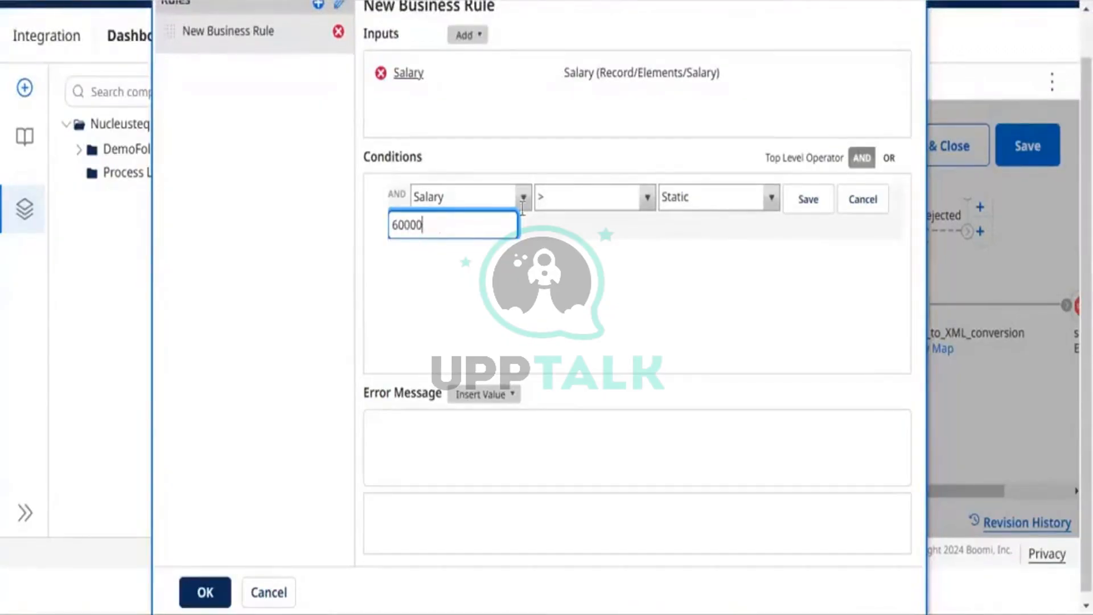
pyautogui.click(811, 205)
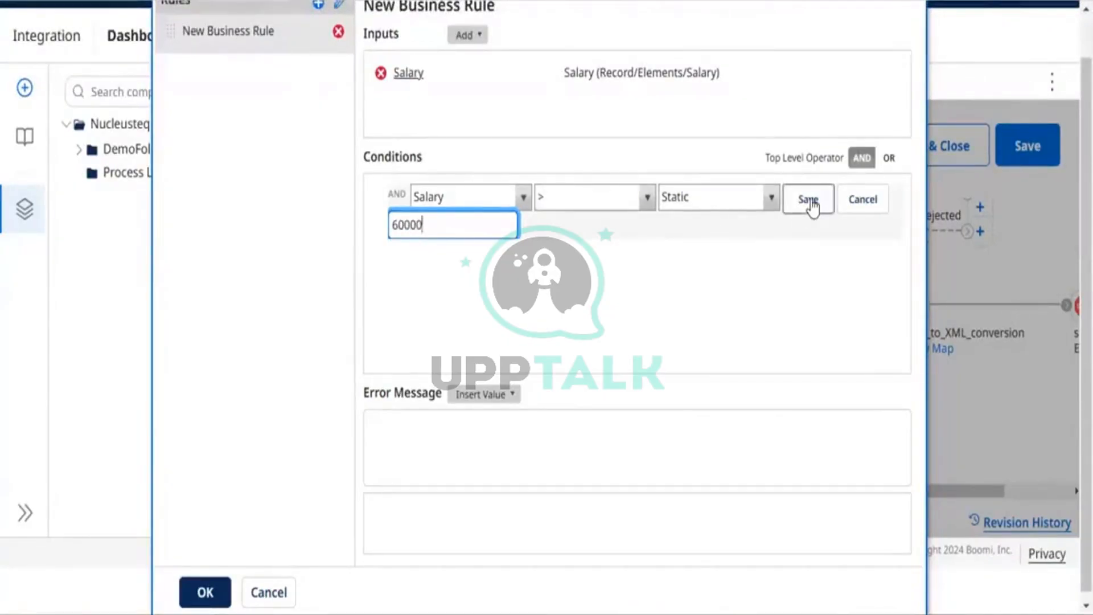
pyautogui.click(813, 204)
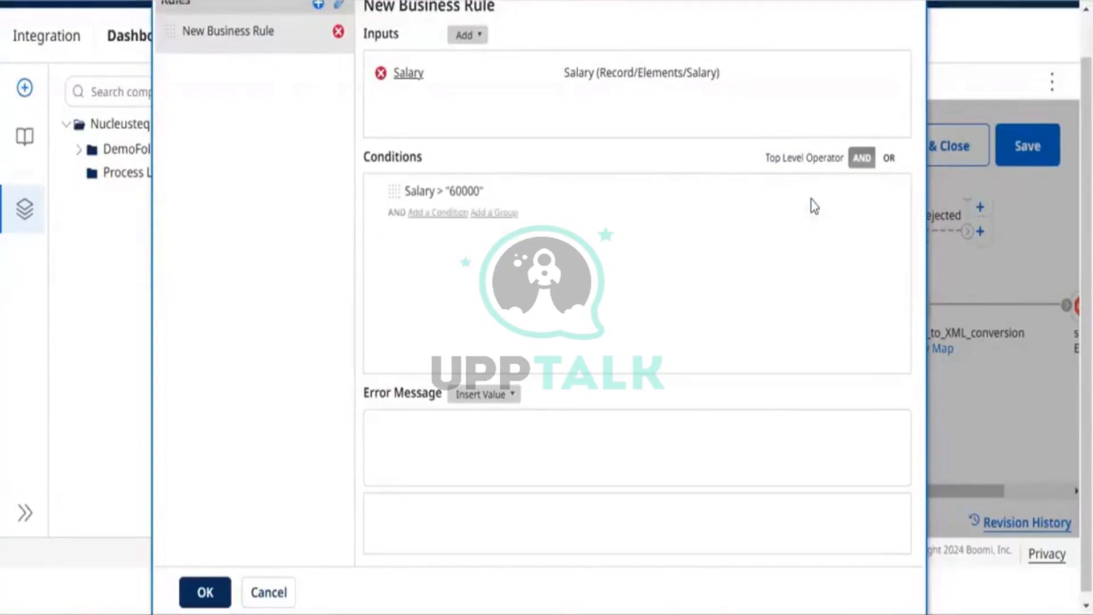
# Leave the rule's error message blank and confirm the Business Rules step.
pyautogui.click(530, 457)
pyautogui.click(455, 395)
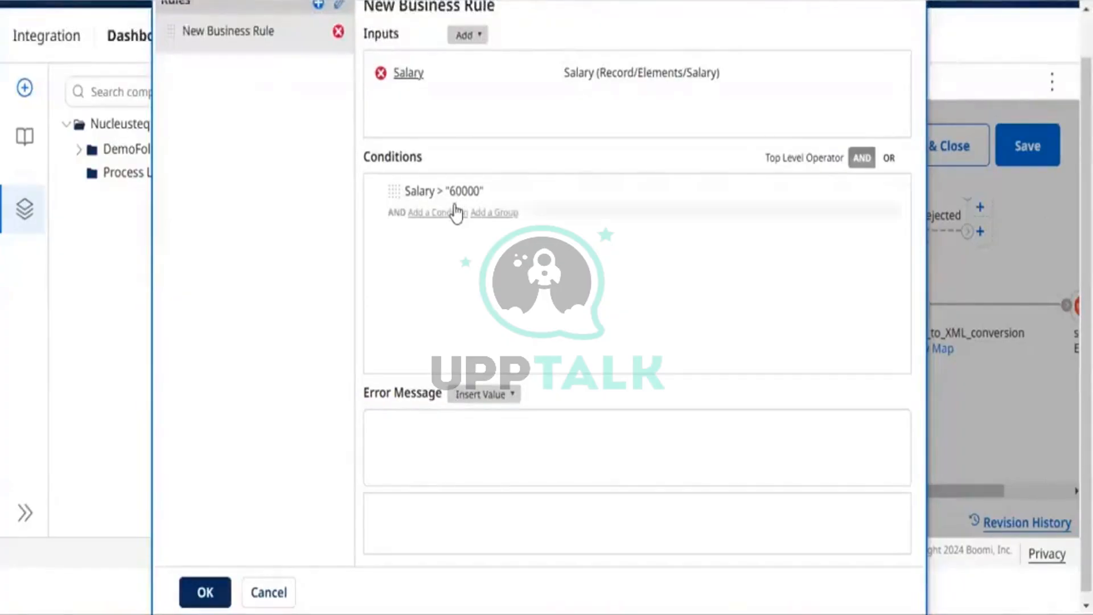
pyautogui.click(422, 429)
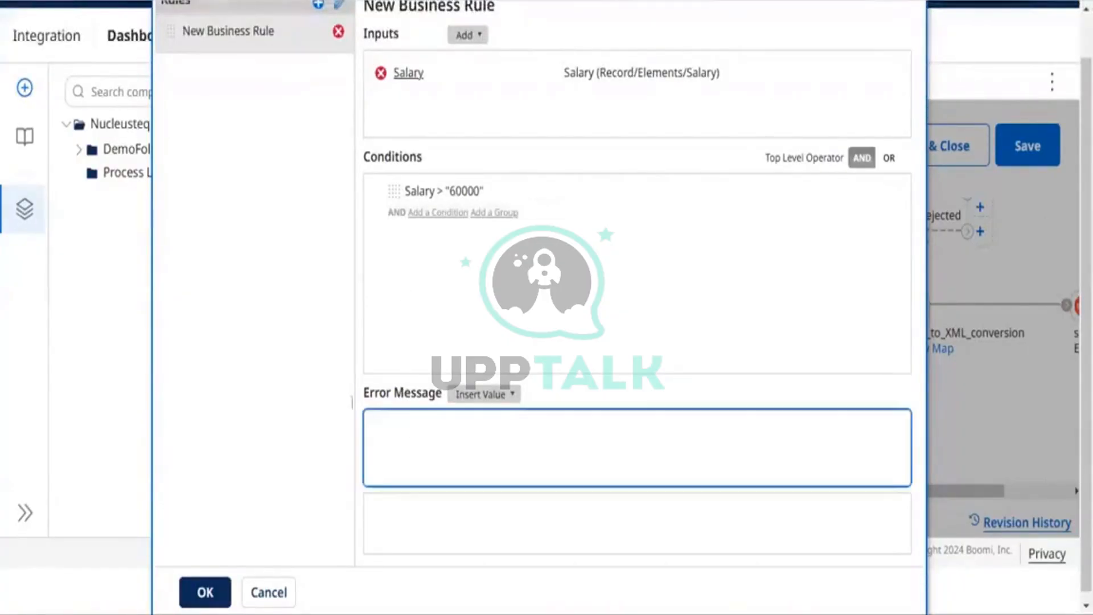
pyautogui.click(327, 398)
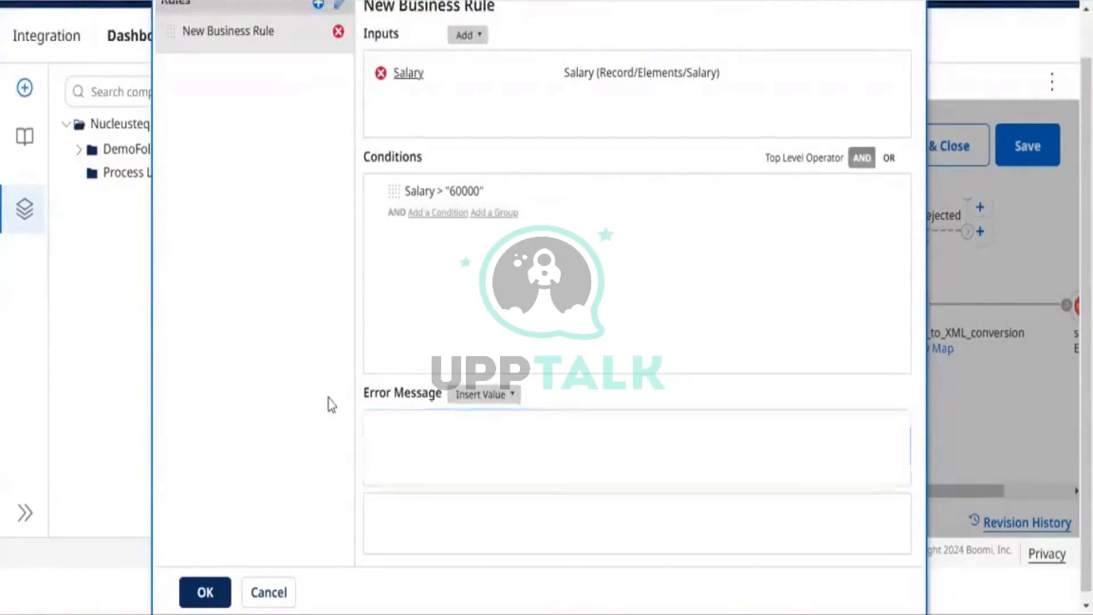
pyautogui.click(197, 598)
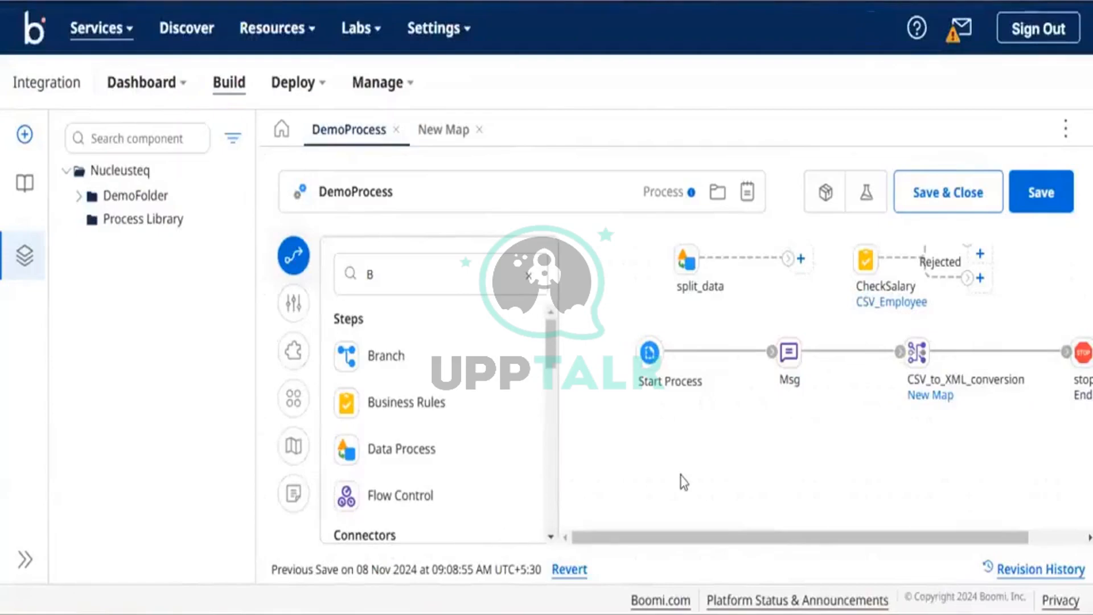
# Hide the step palette, move the Msg step closer to Start Process, and reconnect Start Process to it.
pyautogui.hscroll(3, 683, 481)
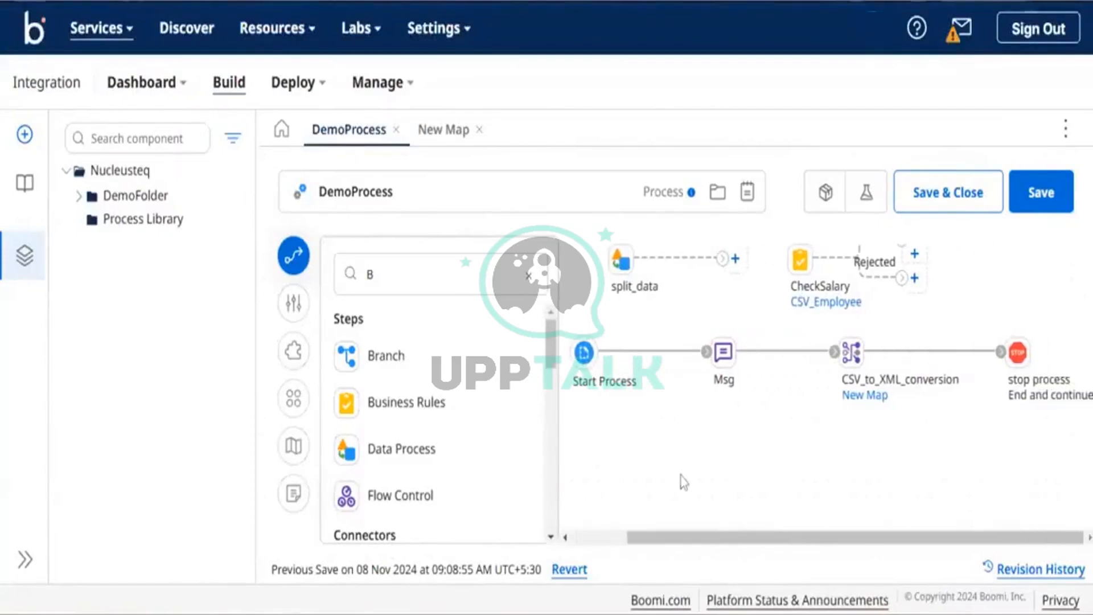
pyautogui.click(293, 255)
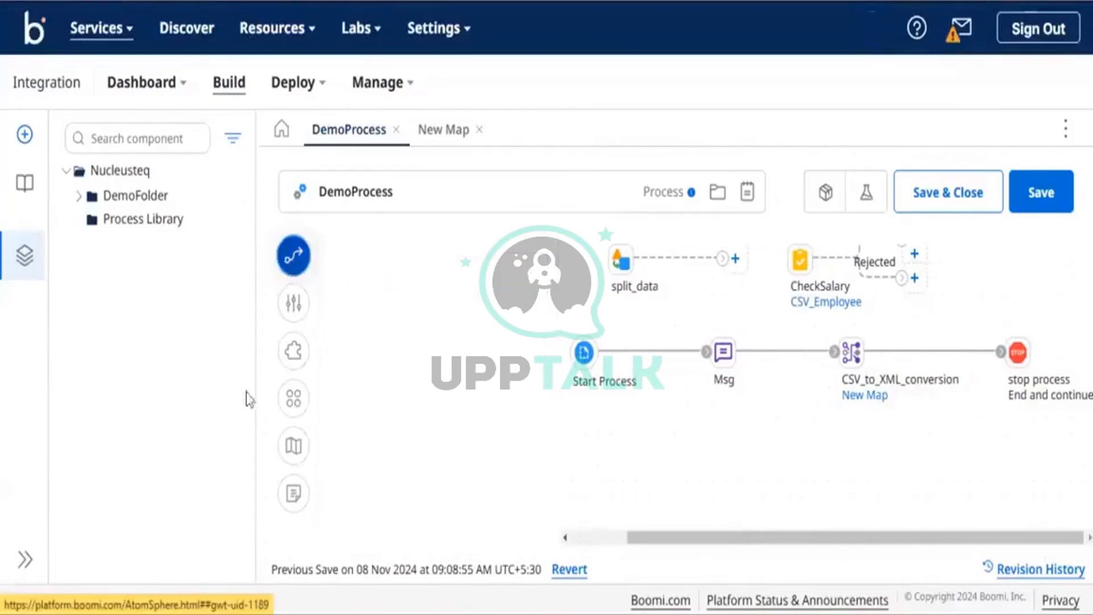
pyautogui.click(550, 364)
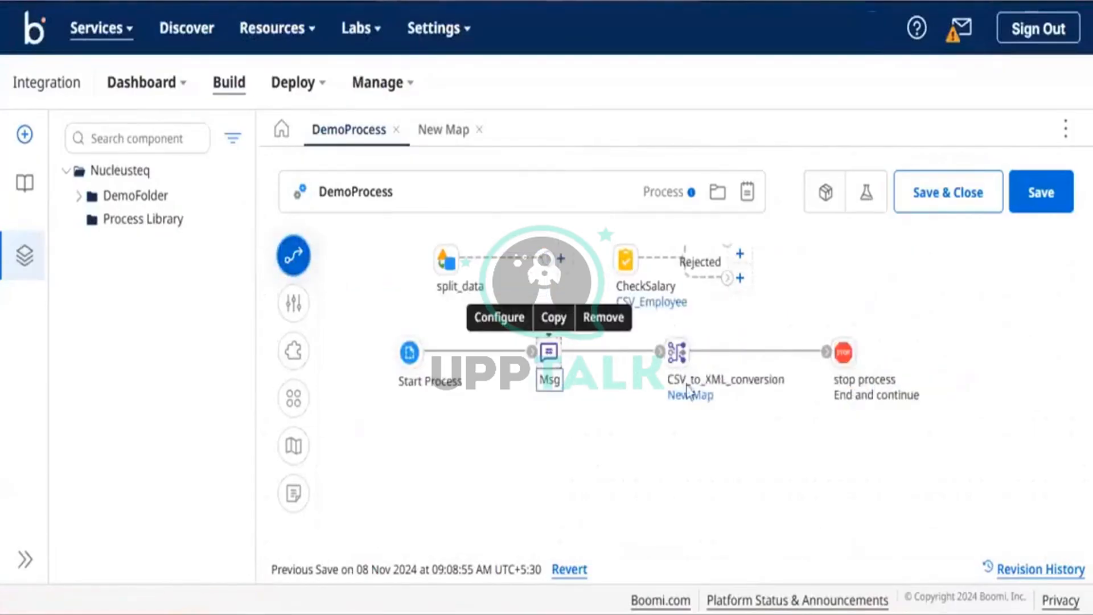
pyautogui.moveTo(548, 351); pyautogui.dragTo(416, 418)
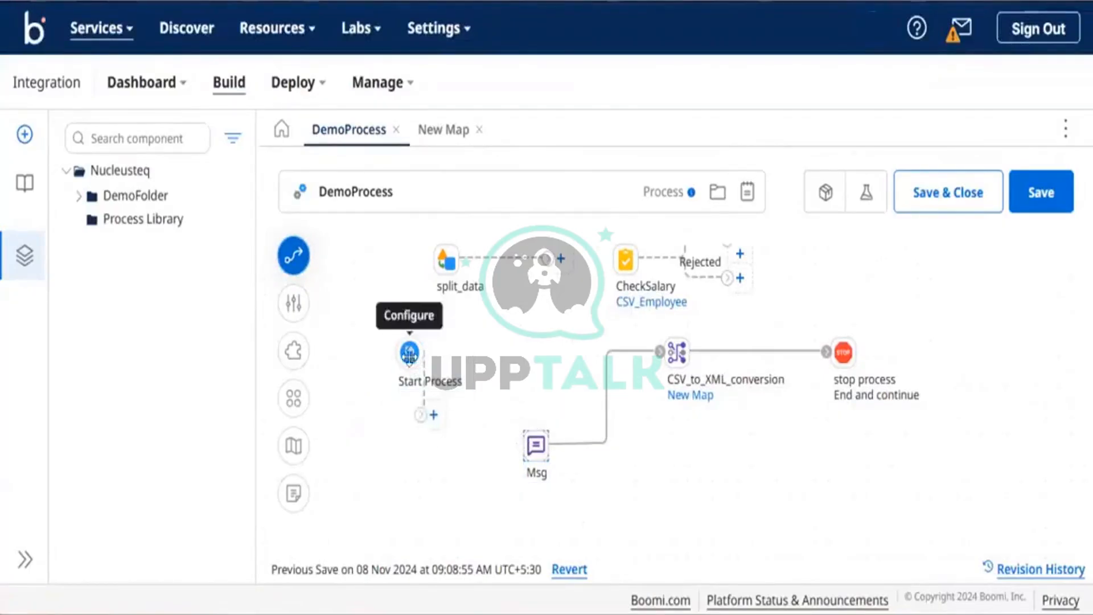
pyautogui.click(535, 447)
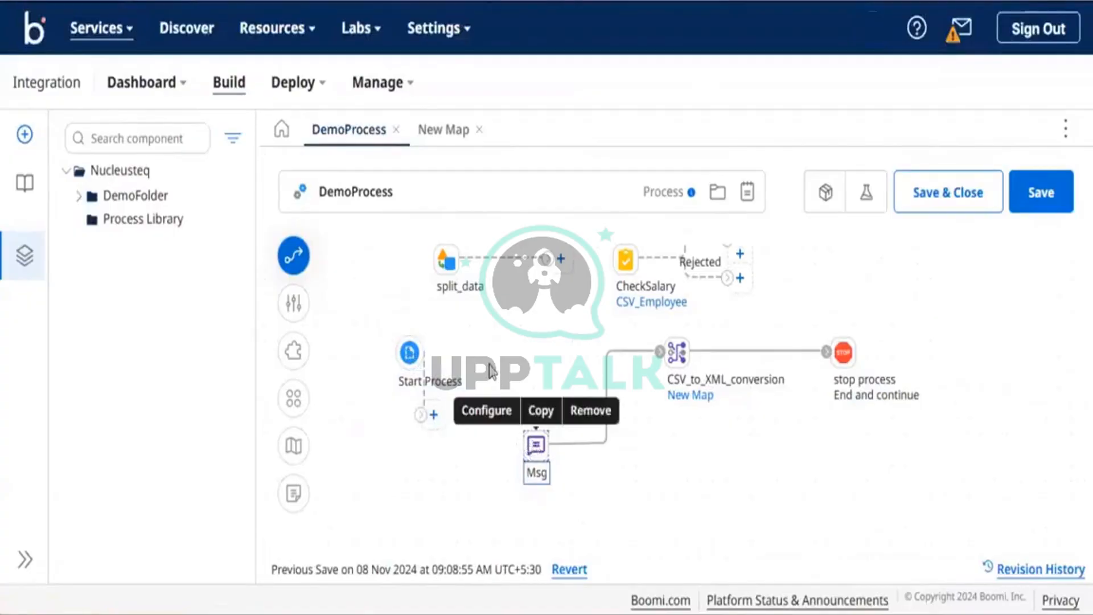
pyautogui.moveTo(492, 372); pyautogui.dragTo(496, 354)
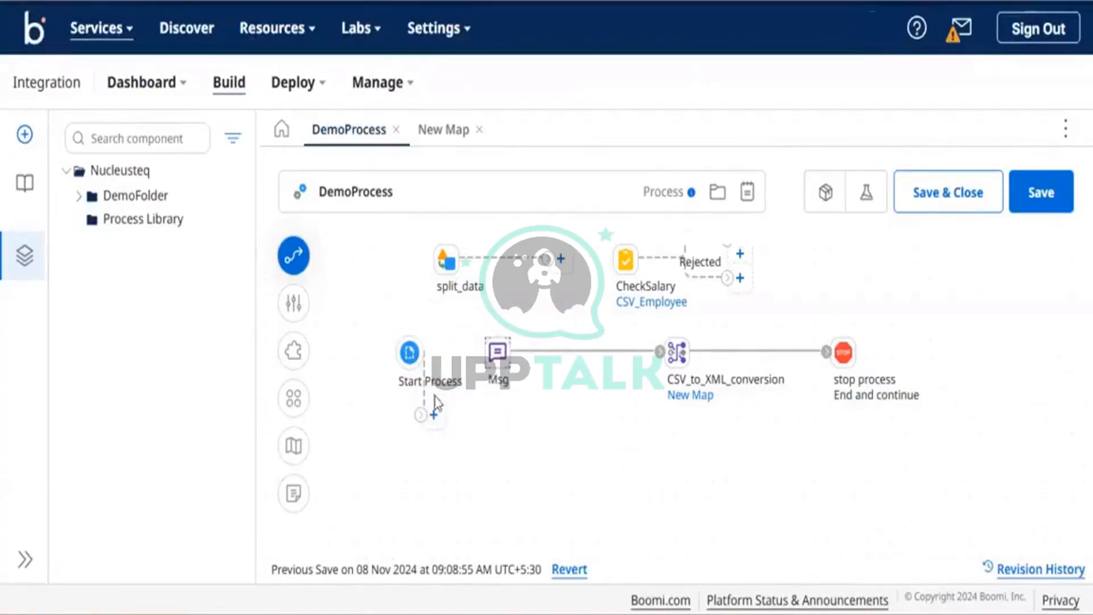
pyautogui.moveTo(435, 396); pyautogui.dragTo(494, 352)
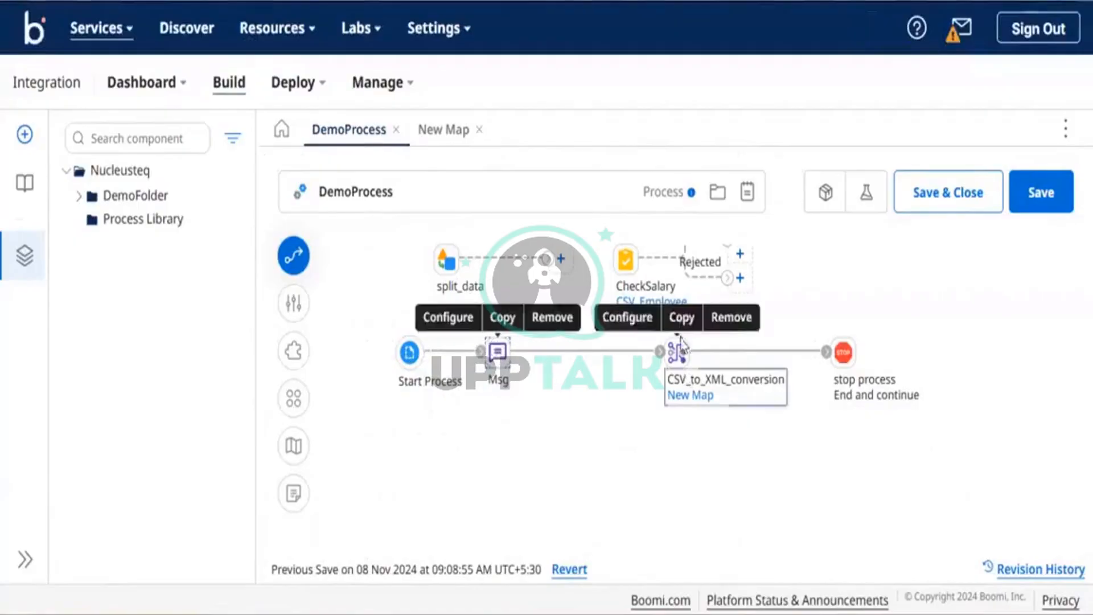
# Disconnect the CSV_to_XML_conversion map from Msg and connect the split_data step after Msg instead.
pyautogui.moveTo(676, 352); pyautogui.dragTo(780, 382)
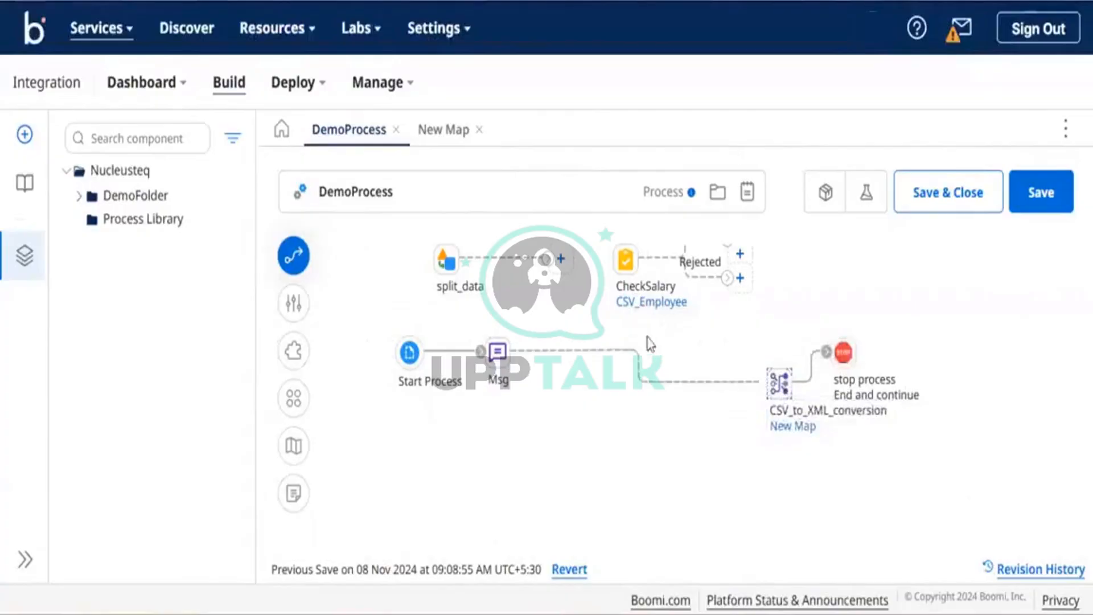
pyautogui.moveTo(647, 336); pyautogui.dragTo(568, 350)
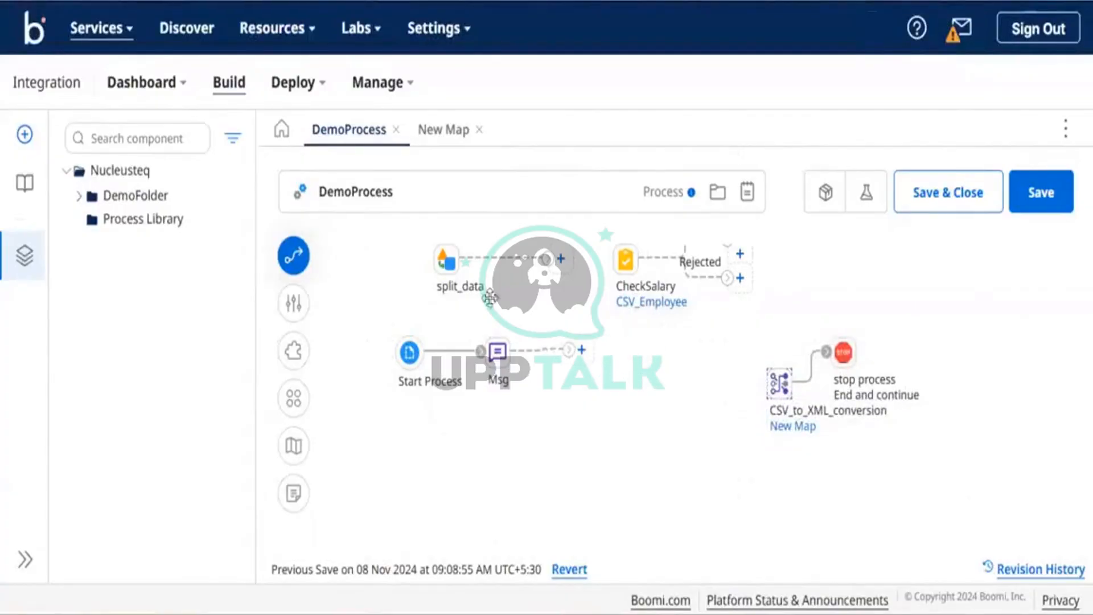
pyautogui.moveTo(438, 263)
pyautogui.moveTo(438, 263); pyautogui.dragTo(568, 352)
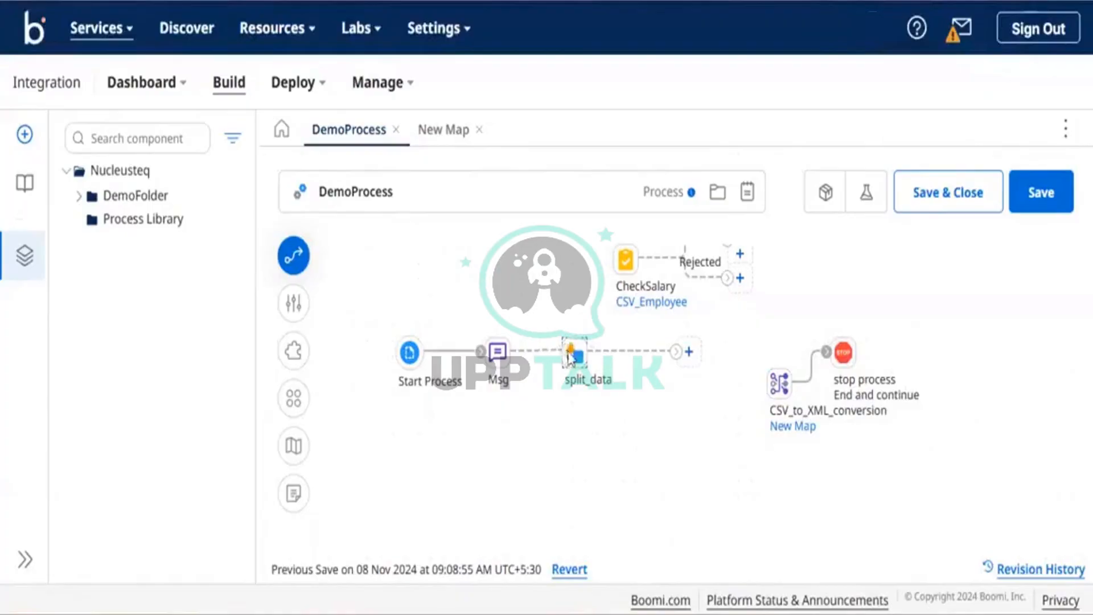
pyautogui.moveTo(567, 351); pyautogui.dragTo(571, 350)
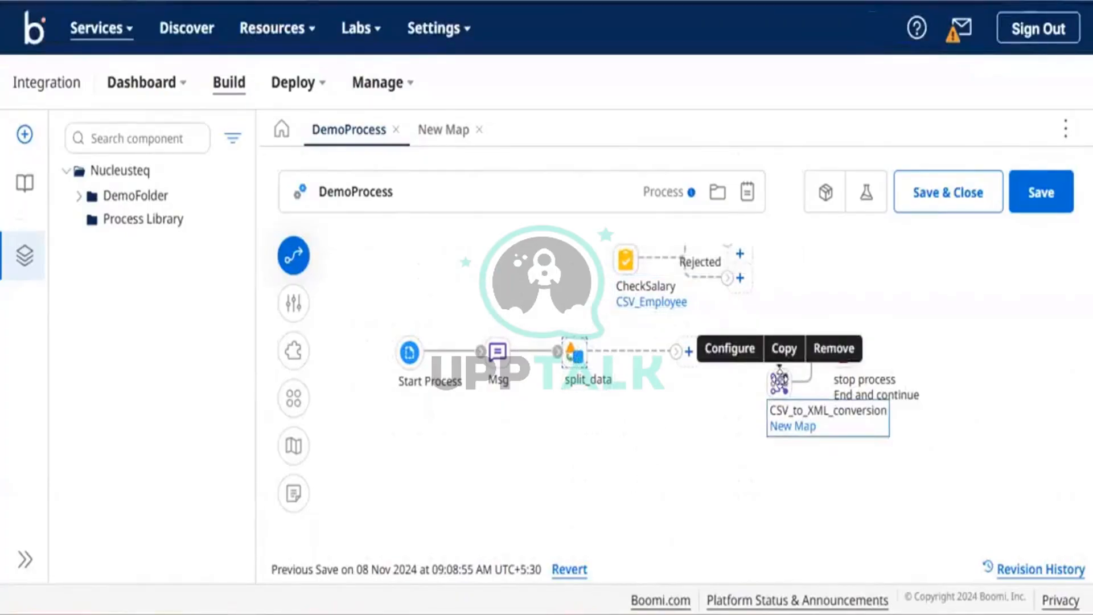
# Move the map and stop steps out of the way and connect the CheckSalary step after split_data.
pyautogui.moveTo(779, 376); pyautogui.dragTo(819, 274)
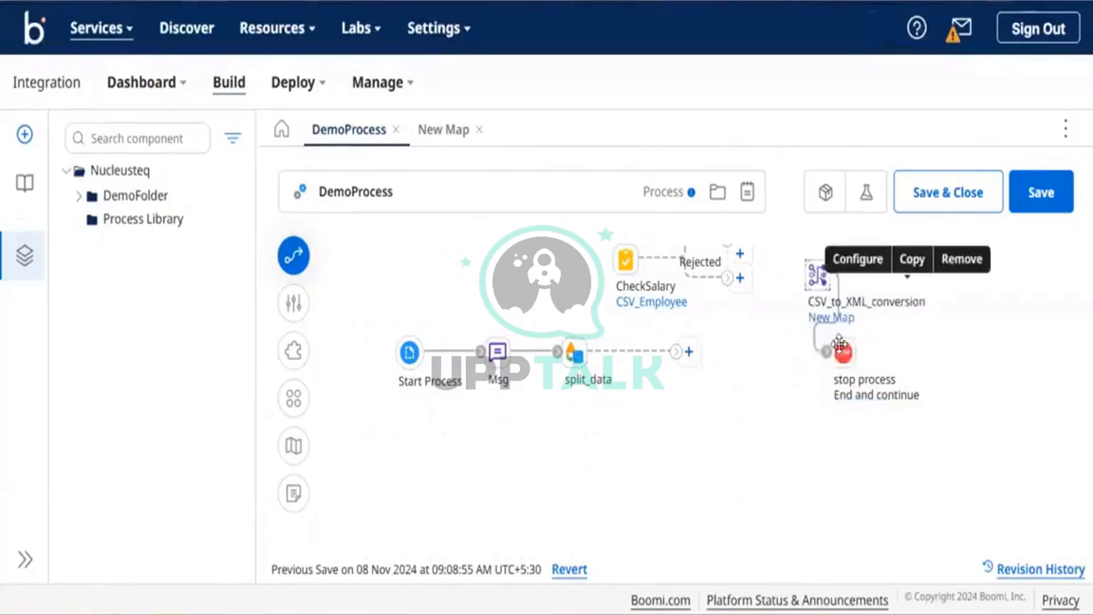
pyautogui.moveTo(838, 343); pyautogui.dragTo(971, 319)
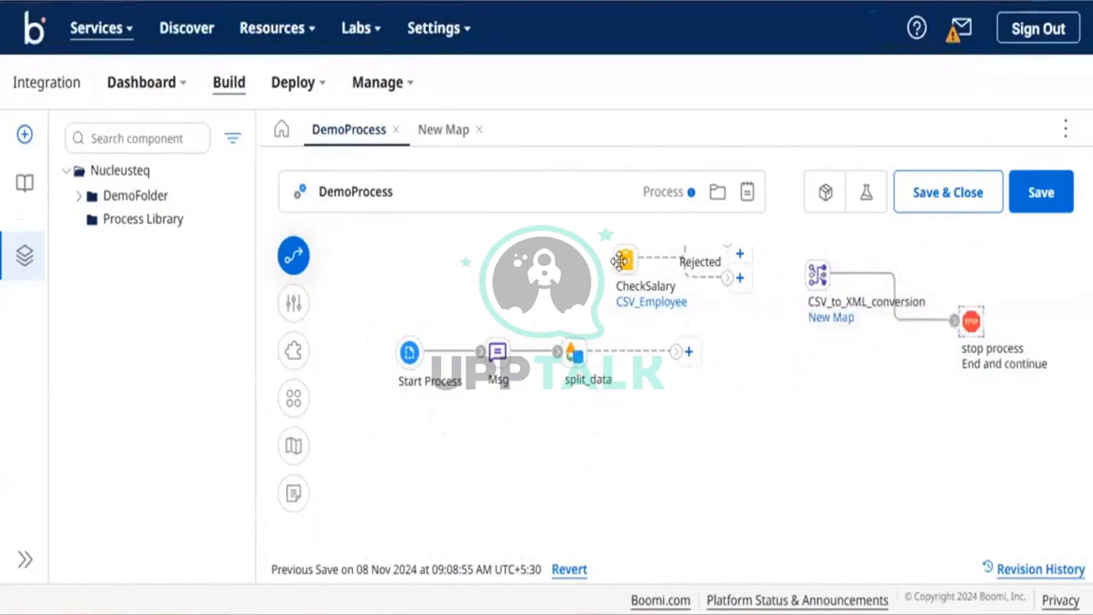
pyautogui.moveTo(625, 260); pyautogui.dragTo(677, 349)
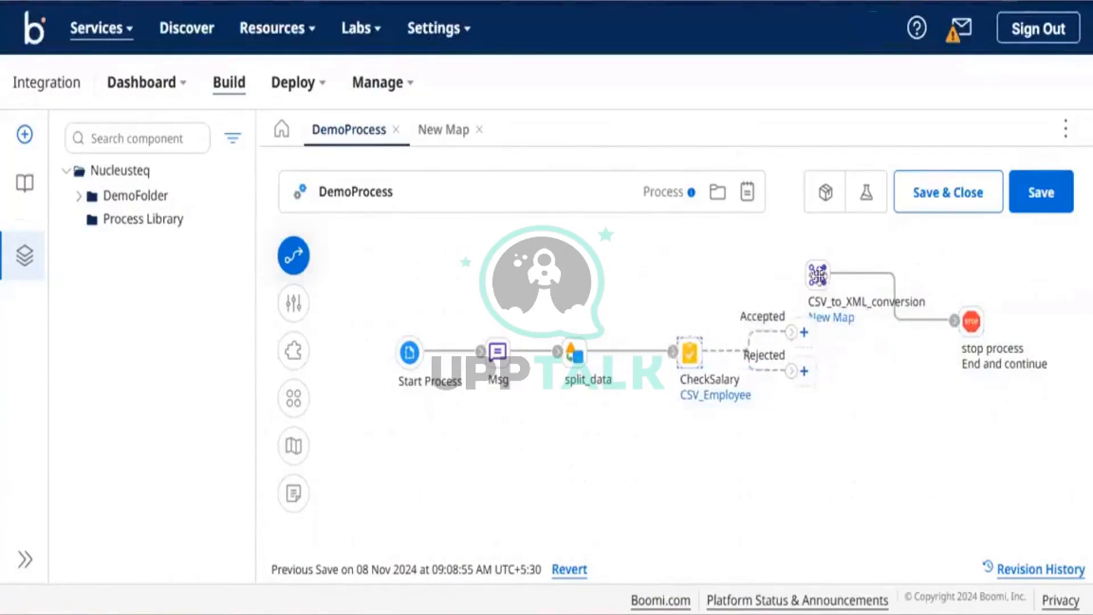
# Connect CheckSalary's Accepted path to the CSV_to_XML_conversion map and align the stop step beside the map.
pyautogui.moveTo(864, 327)
pyautogui.moveTo(863, 328); pyautogui.dragTo(843, 340)
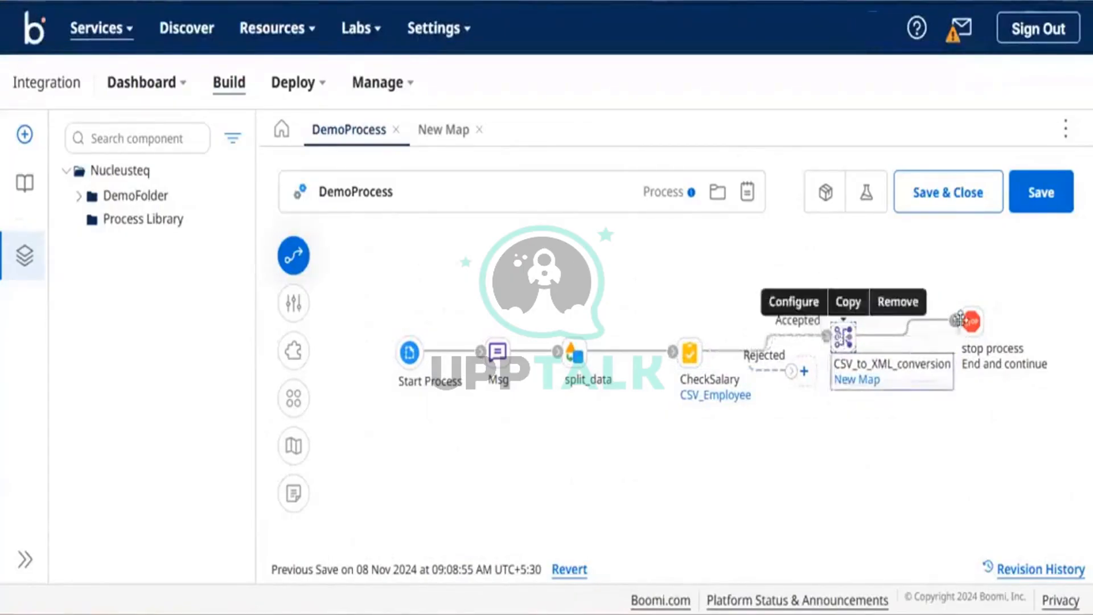
pyautogui.moveTo(945, 345)
pyautogui.moveTo(966, 320); pyautogui.dragTo(926, 336)
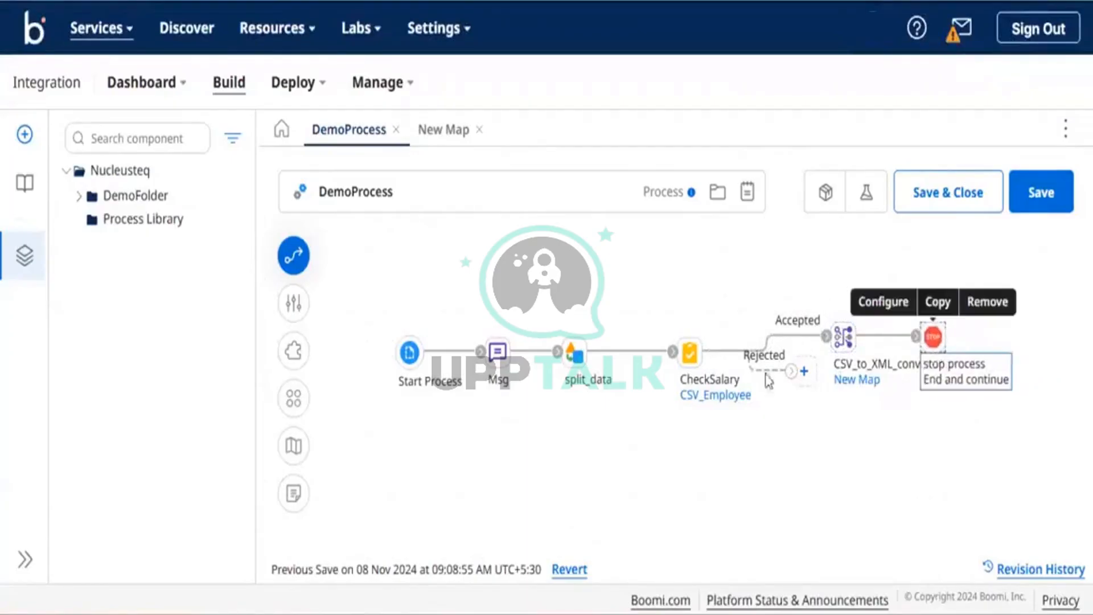
# Duplicate the stop process step and connect the copy to CheckSalary's Rejected path, below the Accepted branch.
pyautogui.click(803, 372)
pyautogui.moveTo(932, 337)
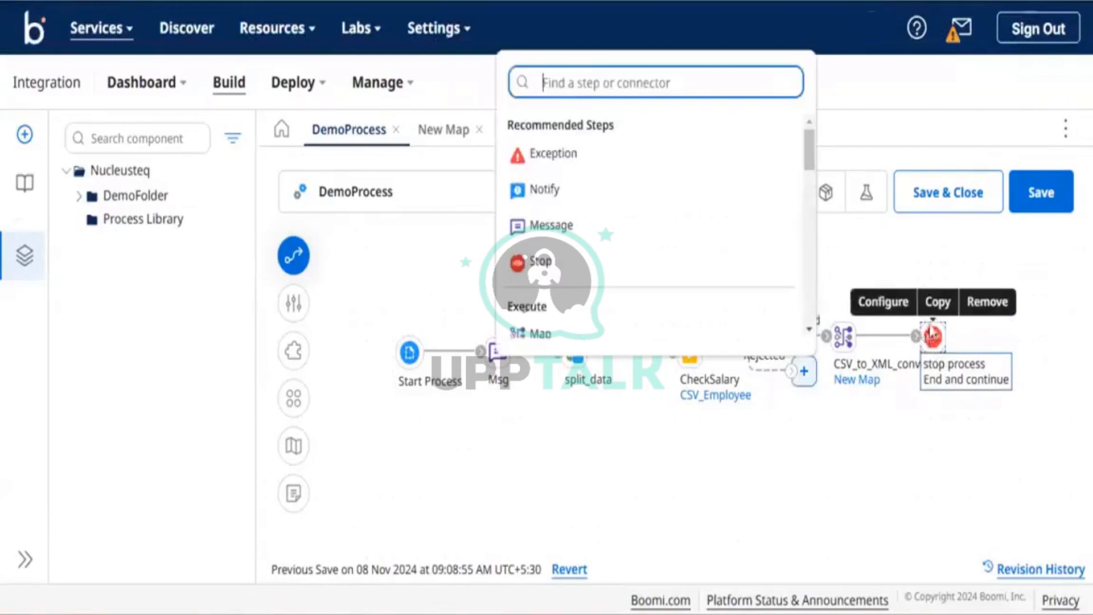
pyautogui.click(935, 302)
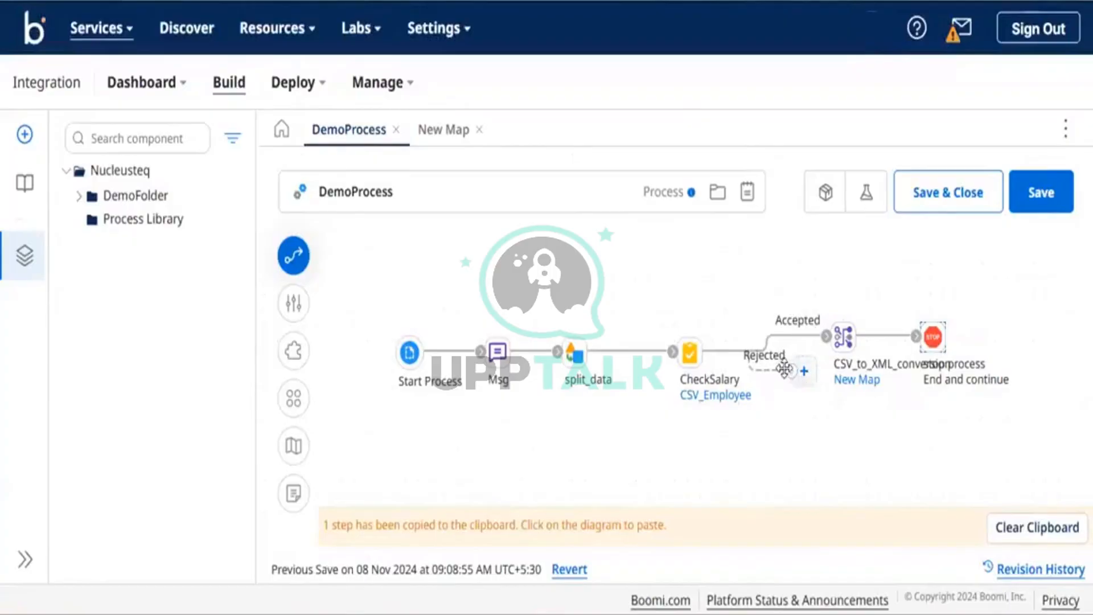
pyautogui.moveTo(785, 369); pyautogui.dragTo(867, 452)
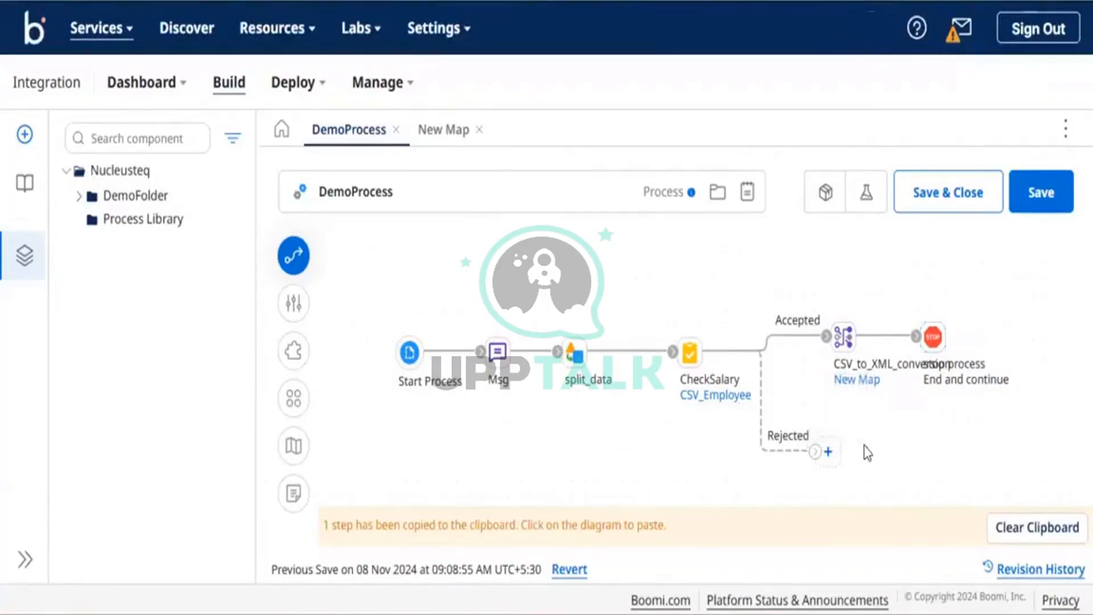
pyautogui.rightClick(867, 452)
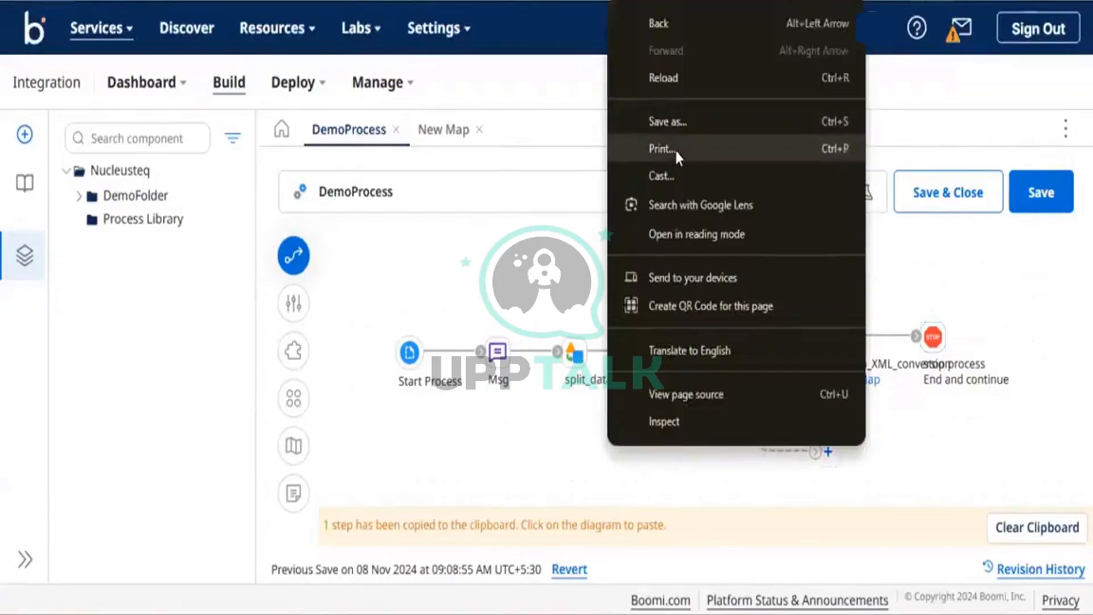
pyautogui.click(915, 446)
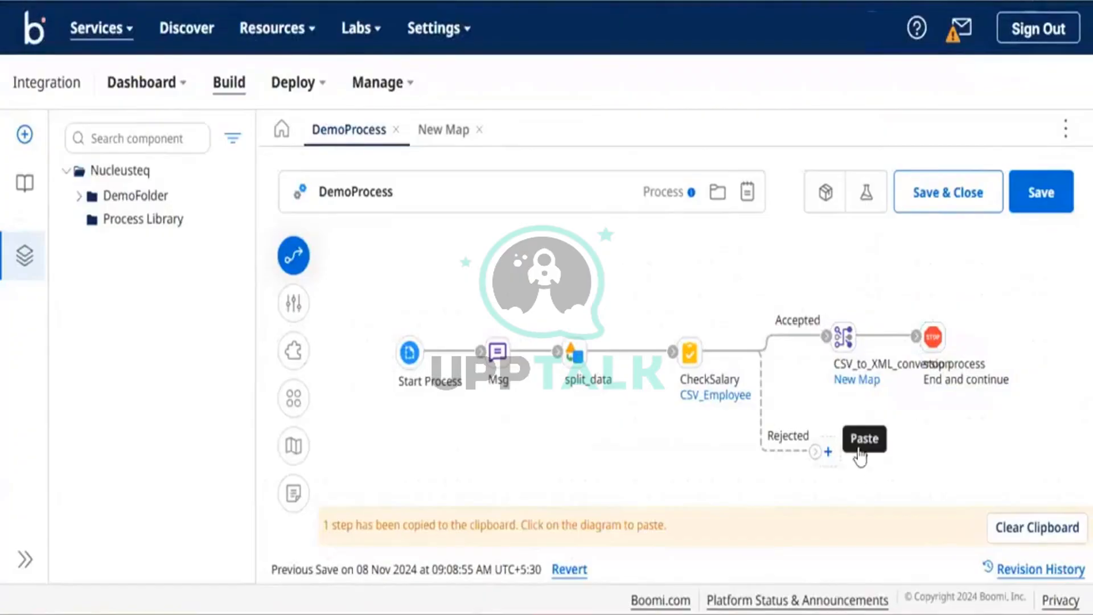
pyautogui.click(861, 454)
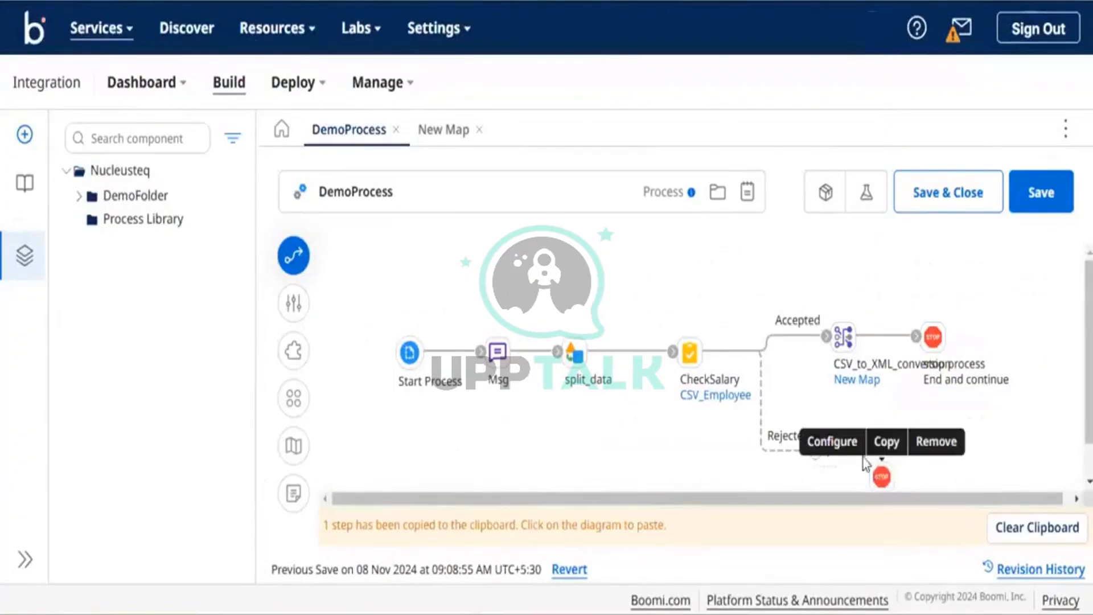
pyautogui.moveTo(880, 475); pyautogui.dragTo(851, 446)
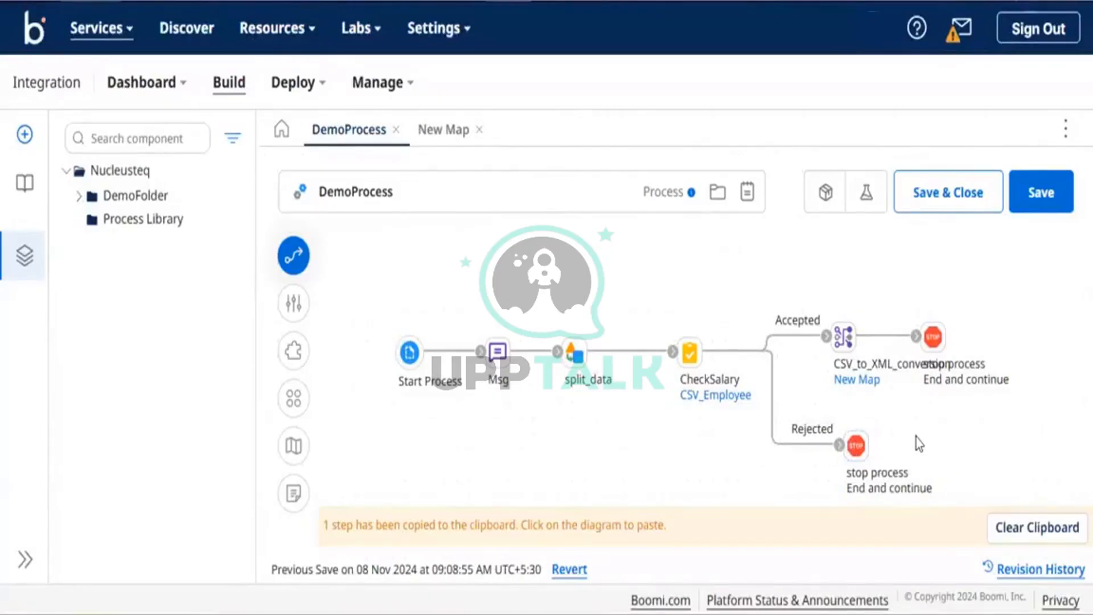
# Save DemoProcess and run it in test mode on TestAtom.
pyautogui.click(1062, 194)
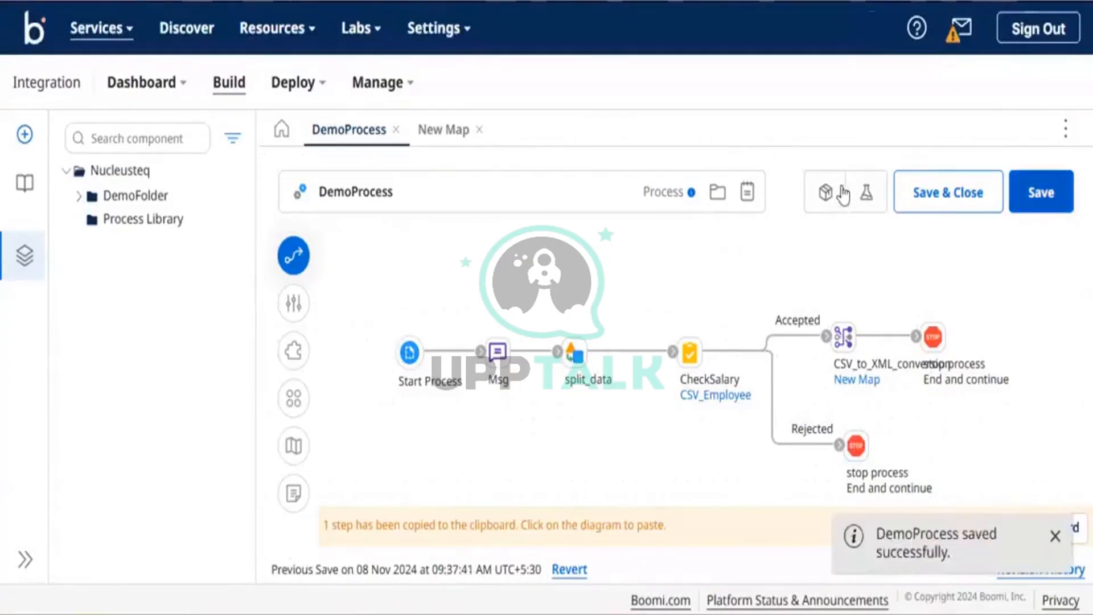
pyautogui.click(869, 194)
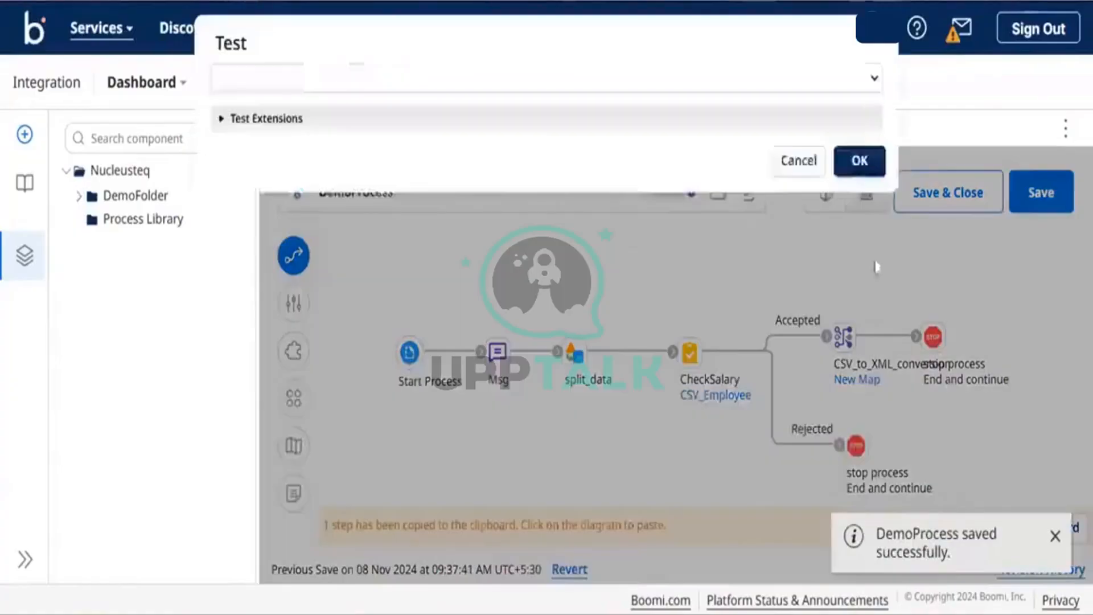
pyautogui.click(767, 78)
pyautogui.click(405, 195)
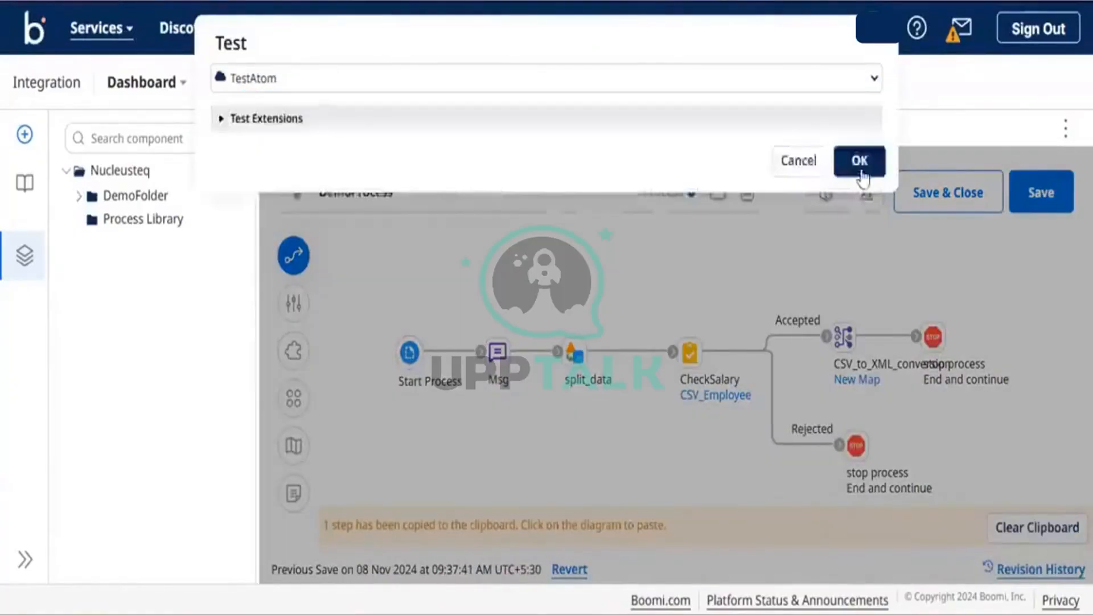
pyautogui.click(860, 165)
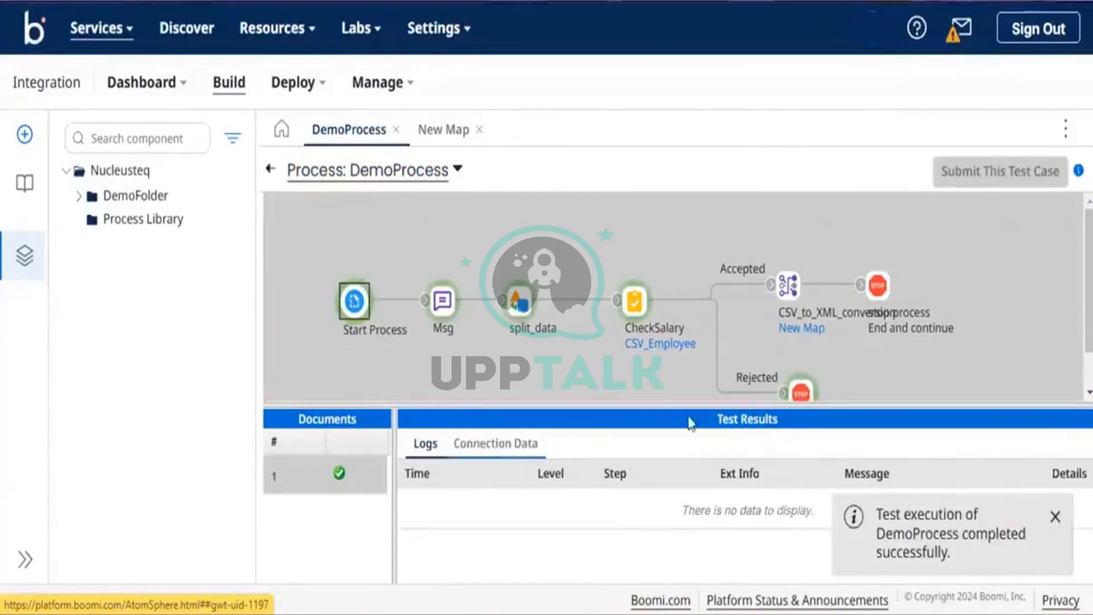
# Check the test results of both stop steps and view the first source document that reached the Rejected stop.
pyautogui.click(877, 289)
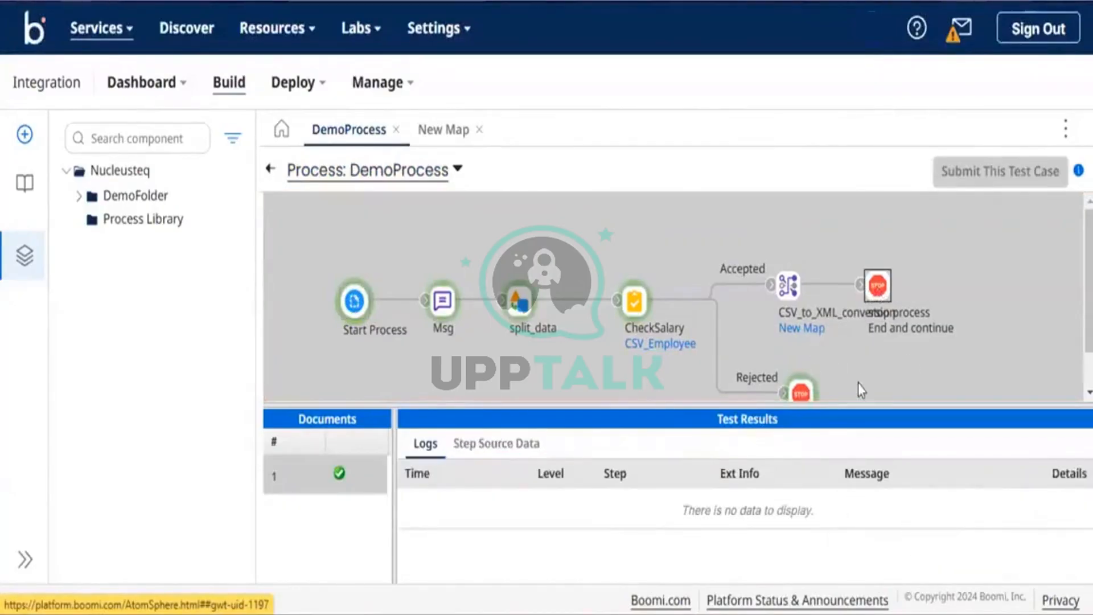
pyautogui.click(802, 392)
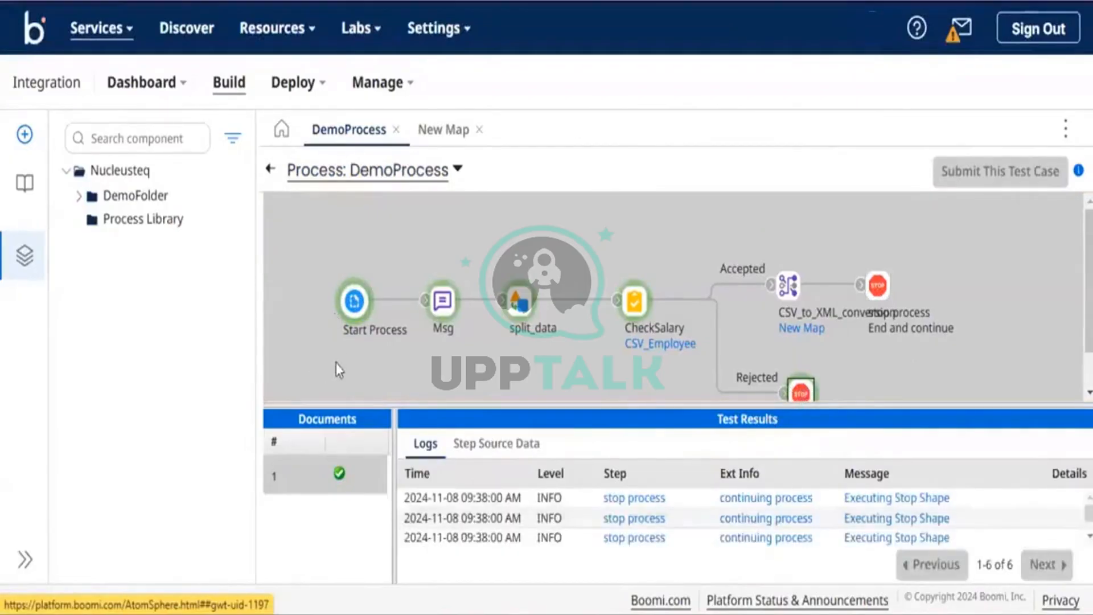
pyautogui.click(511, 447)
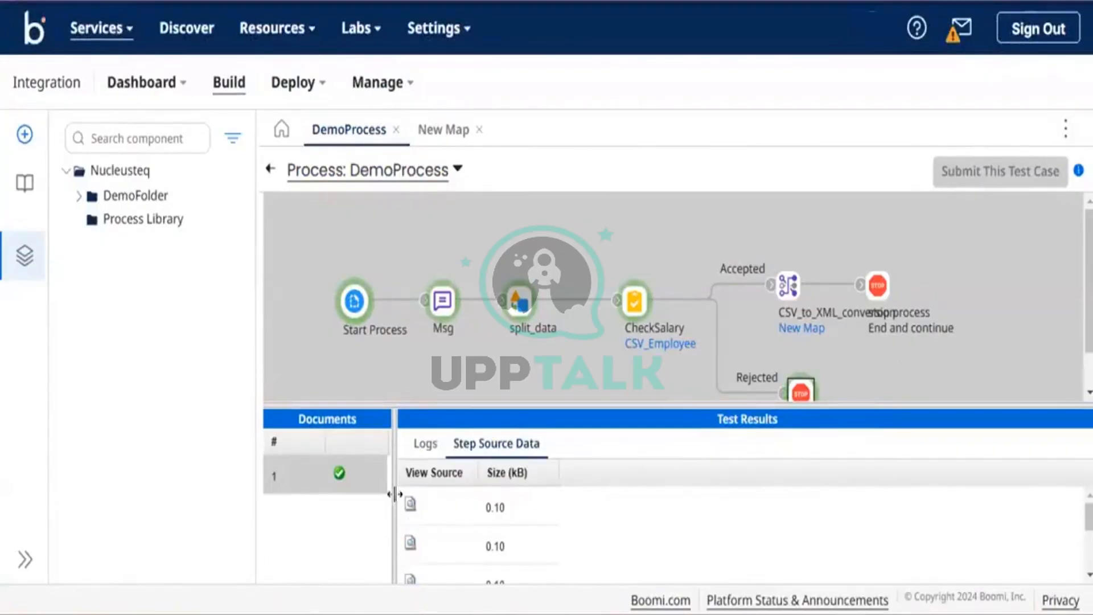
pyautogui.click(410, 505)
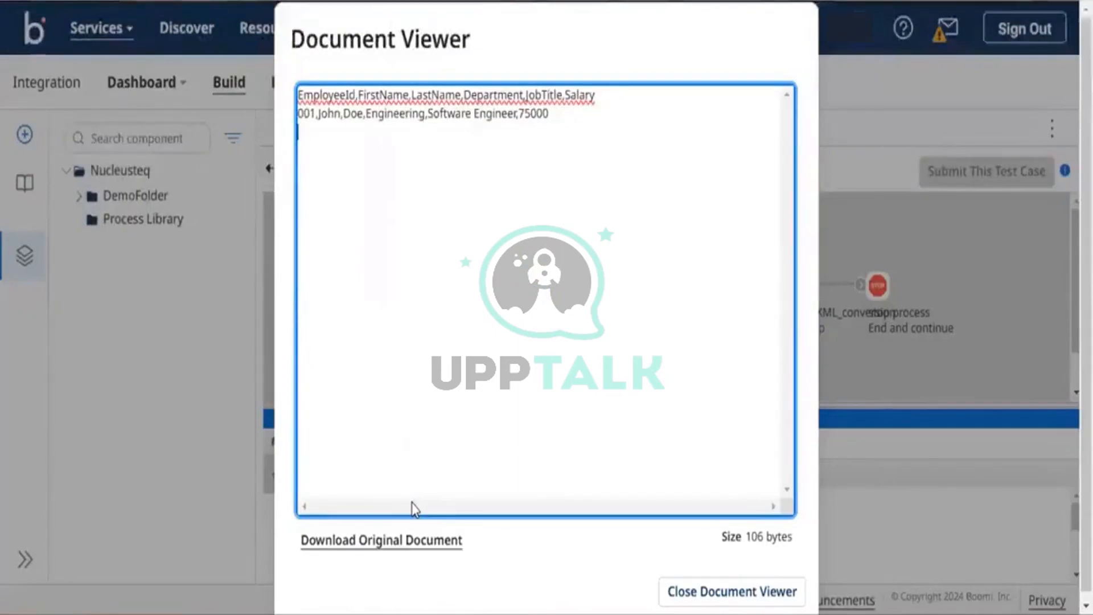
pyautogui.click(744, 592)
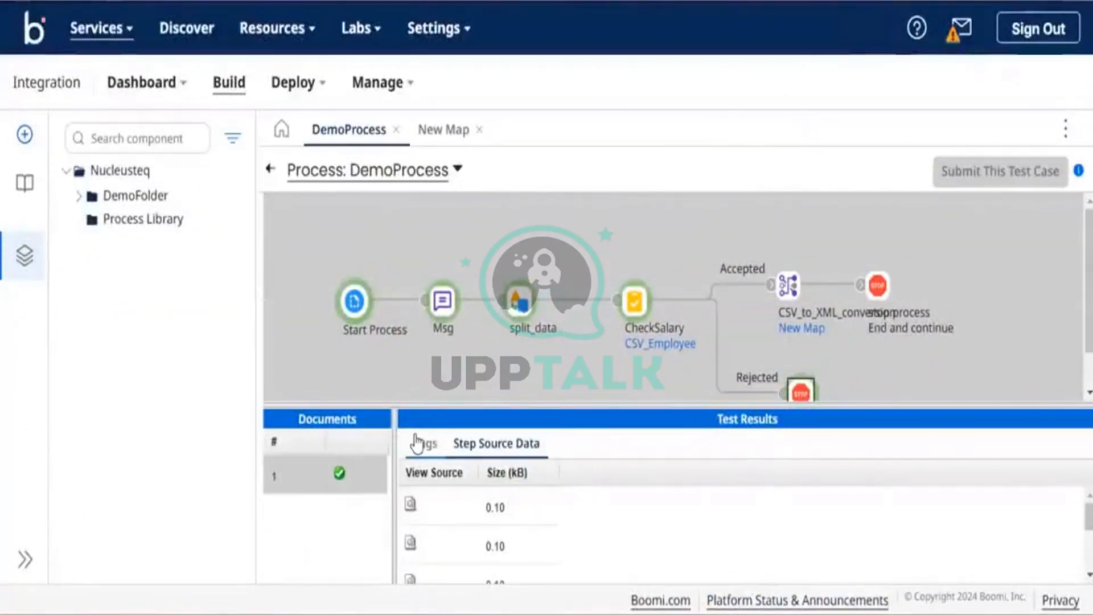
# Leave the test results and open the CSV_Employee profile from CheckSalary at the Salary element's data format options.
pyautogui.click(270, 170)
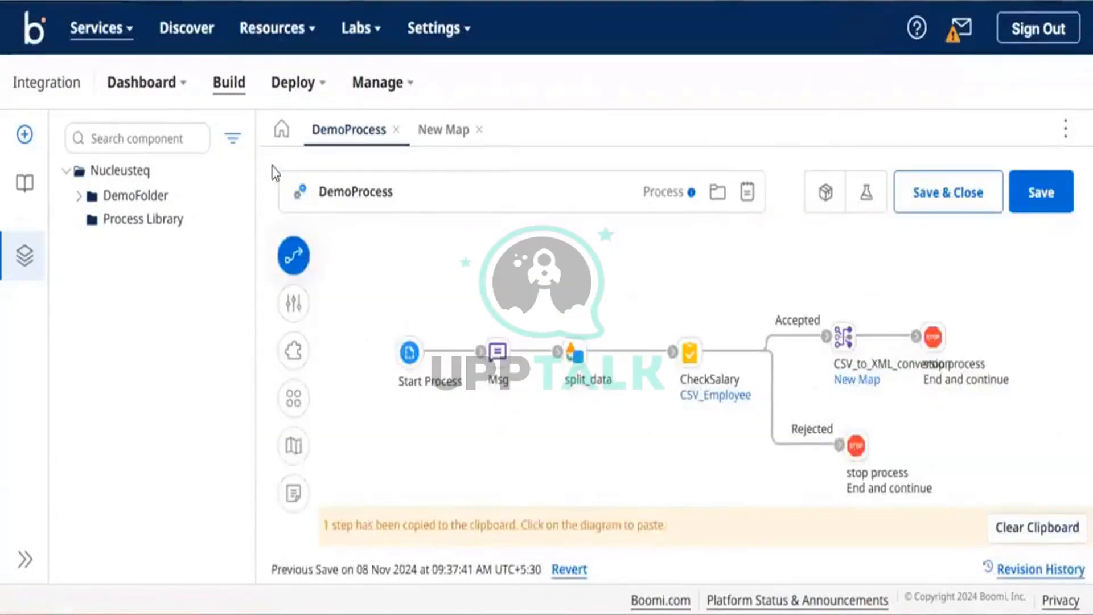
pyautogui.click(846, 359)
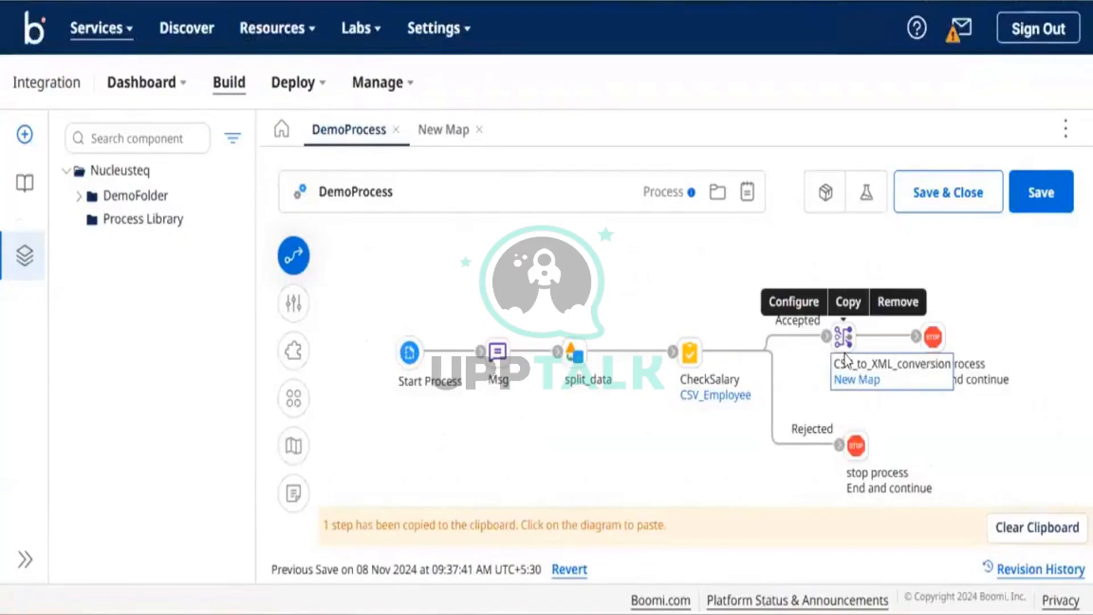
pyautogui.click(700, 380)
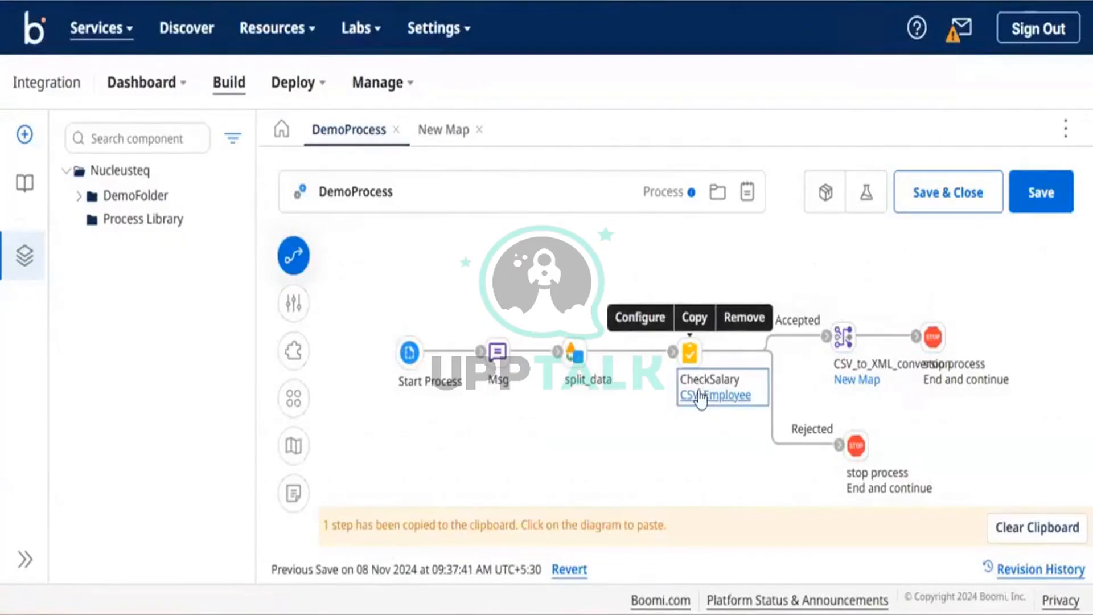
pyautogui.click(700, 397)
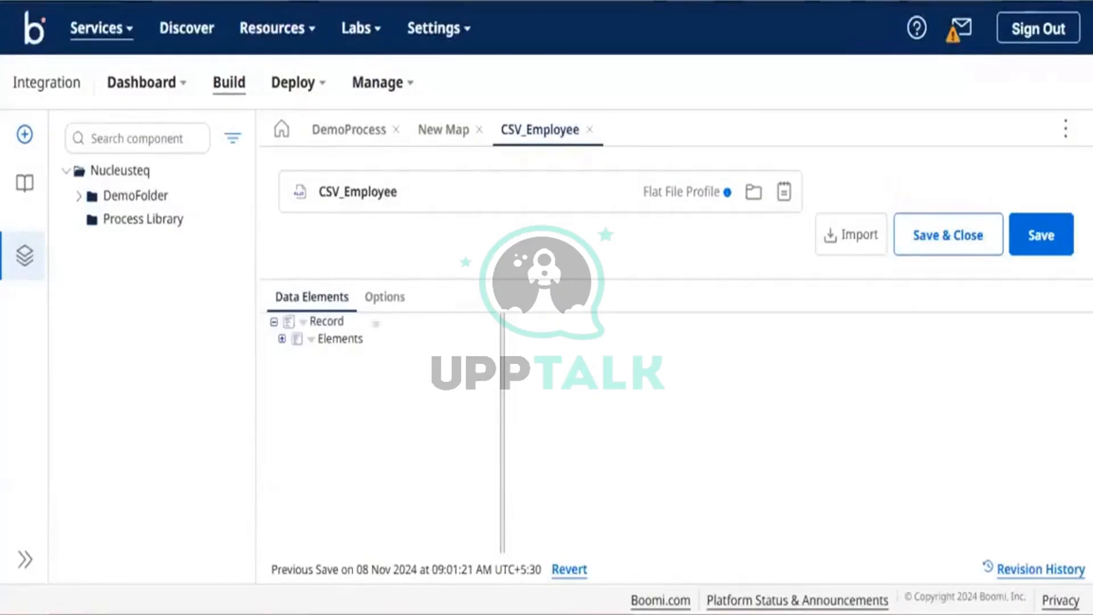
pyautogui.click(309, 341)
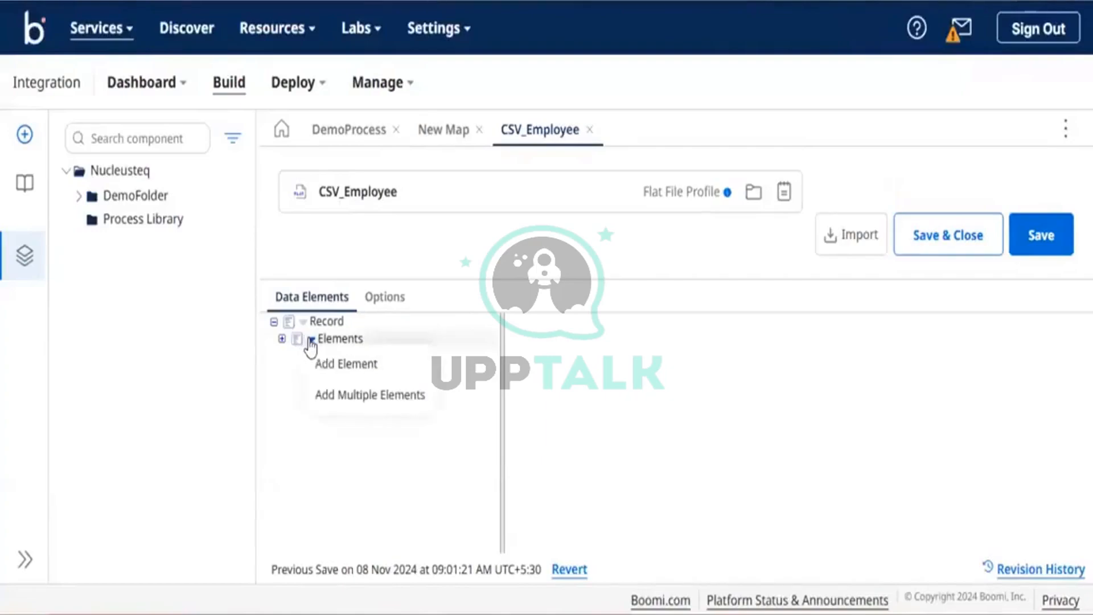
pyautogui.click(281, 340)
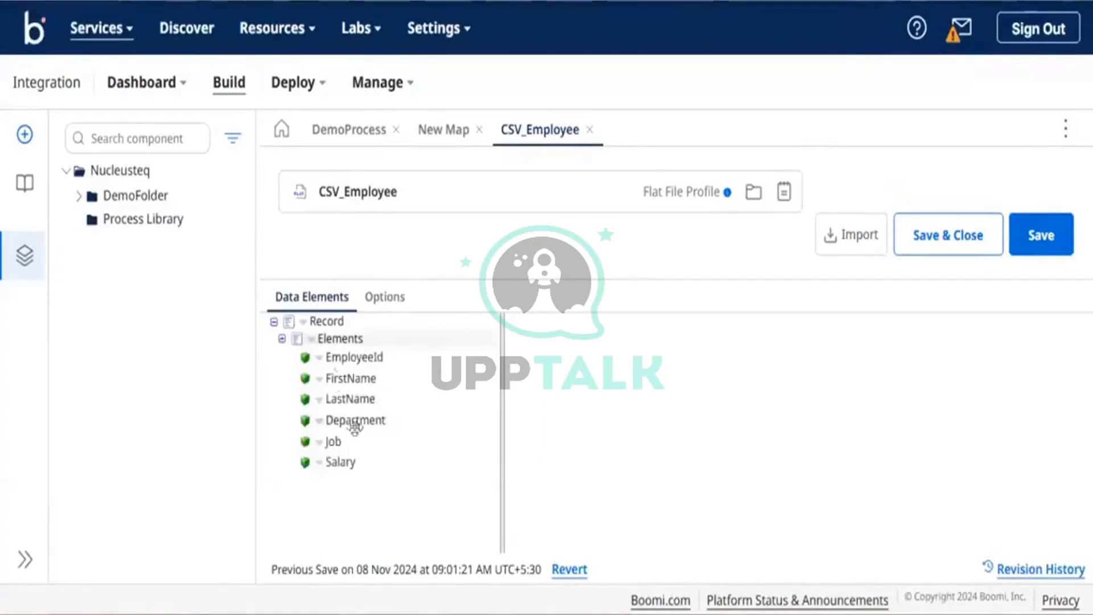
pyautogui.click(340, 458)
pyautogui.scroll(-5, 821, 458)
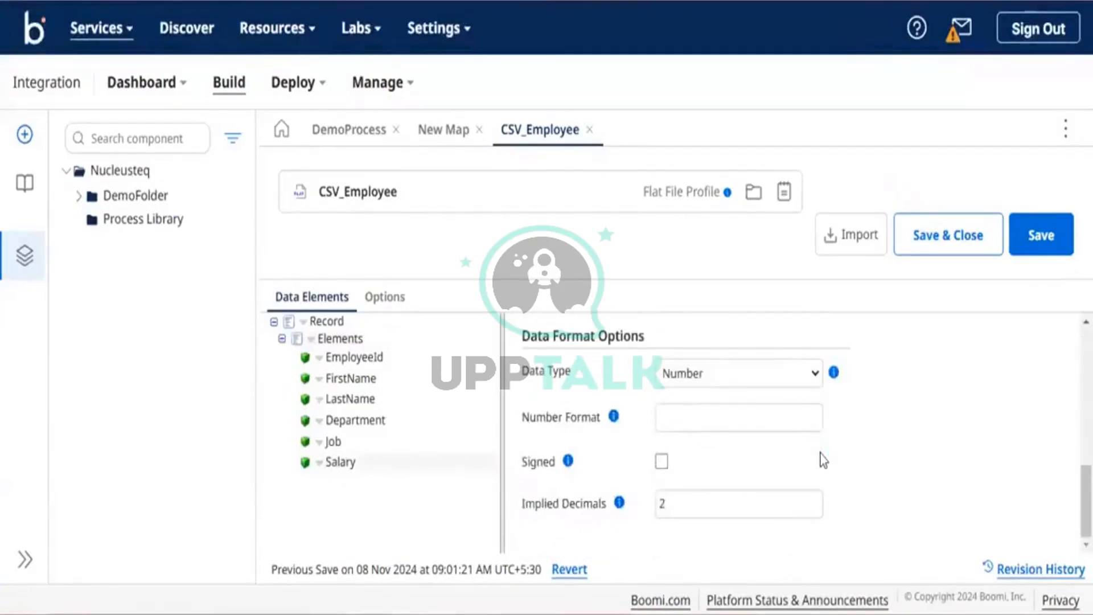
# Set the Salary element's number format to # and its implied decimals to 0, and save CSV_Employee.
pyautogui.click(710, 501)
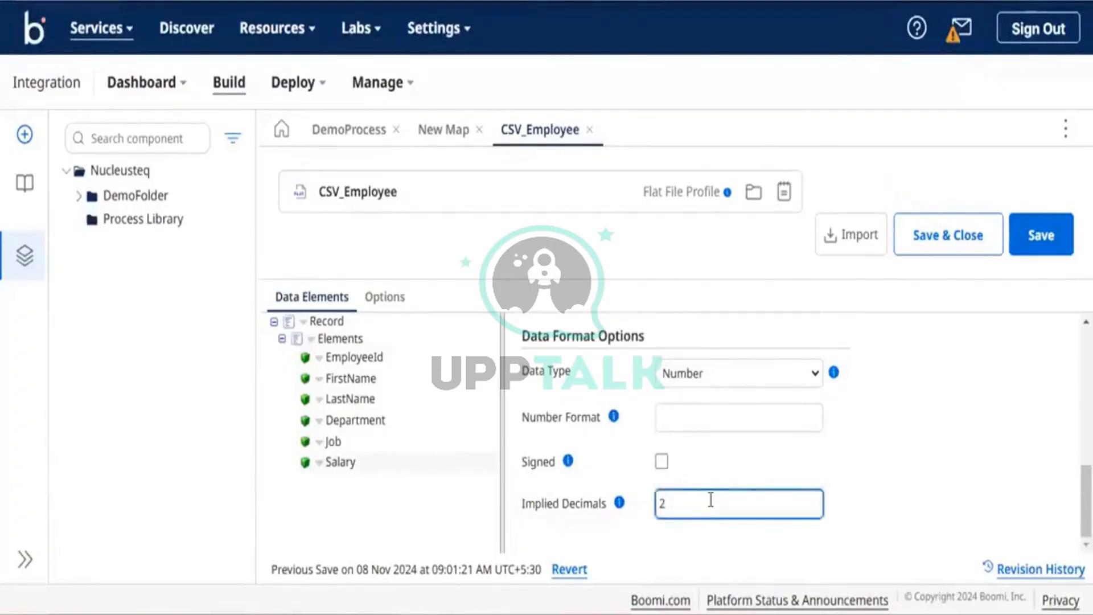
pyautogui.click(690, 413)
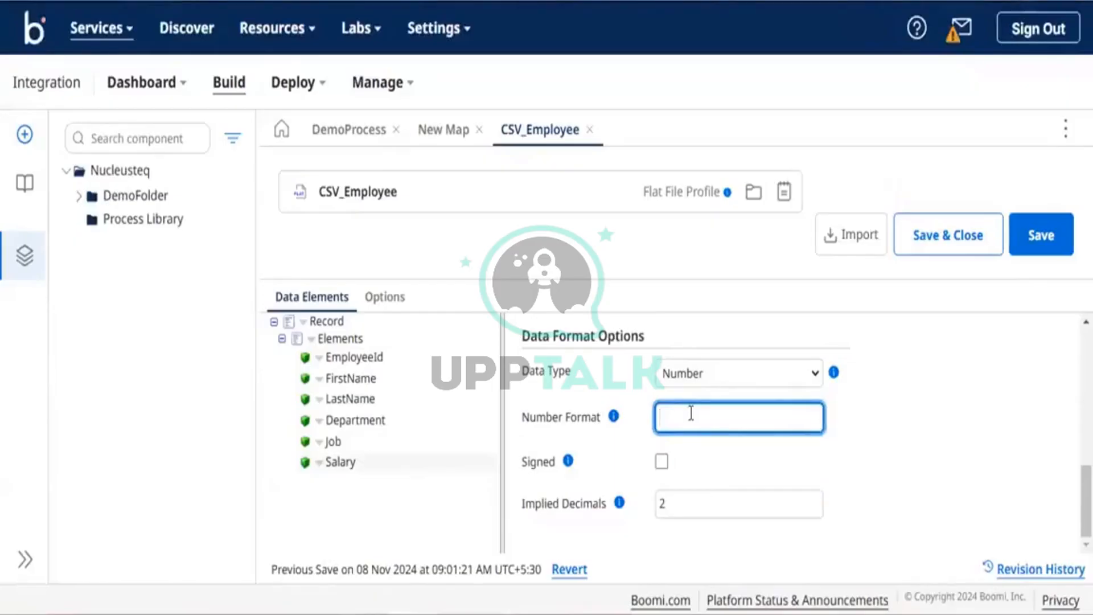
pyautogui.write('#')
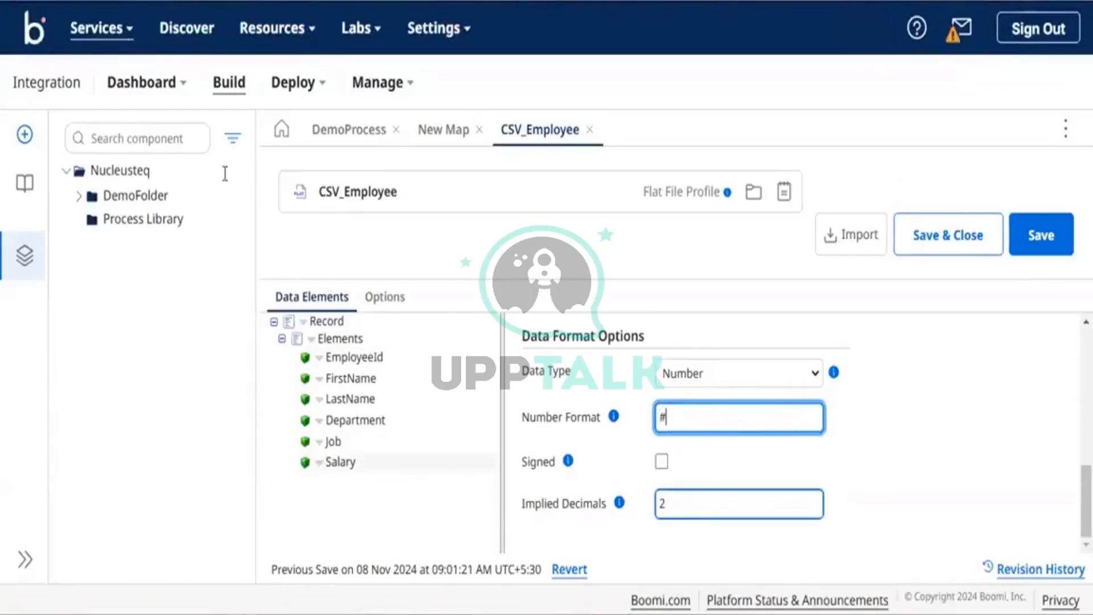
pyautogui.click(116, 28)
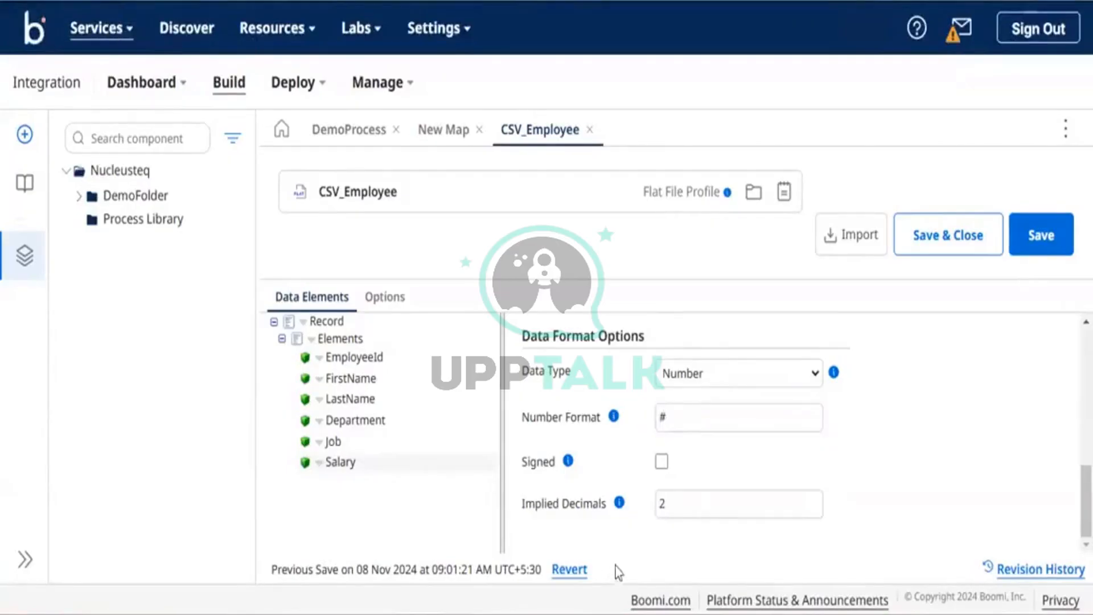
pyautogui.click(687, 501)
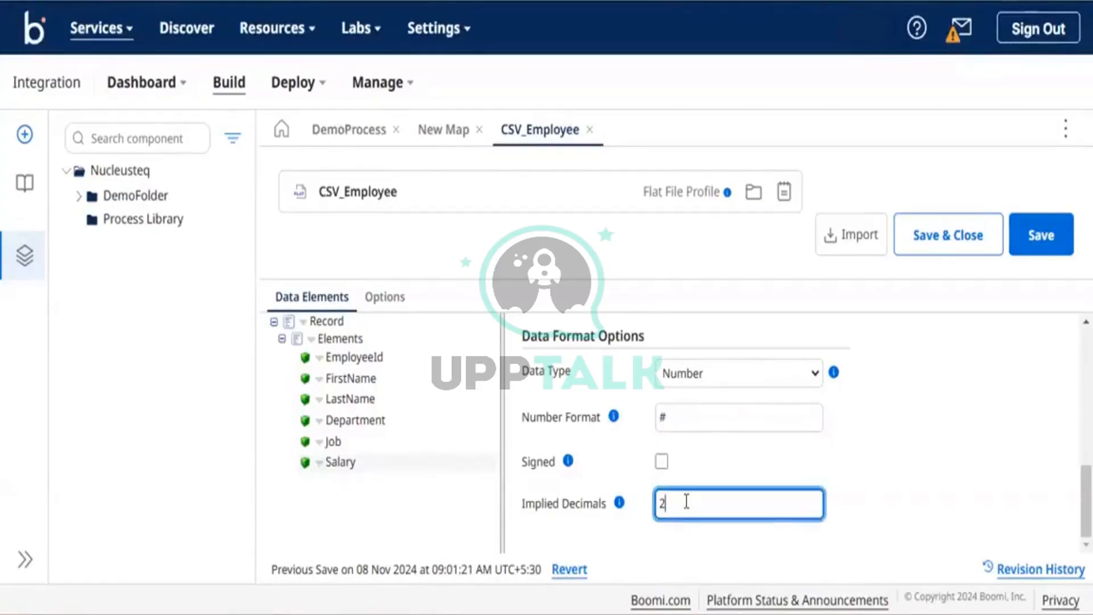
pyautogui.press('BackSpace')
pyautogui.write('0')
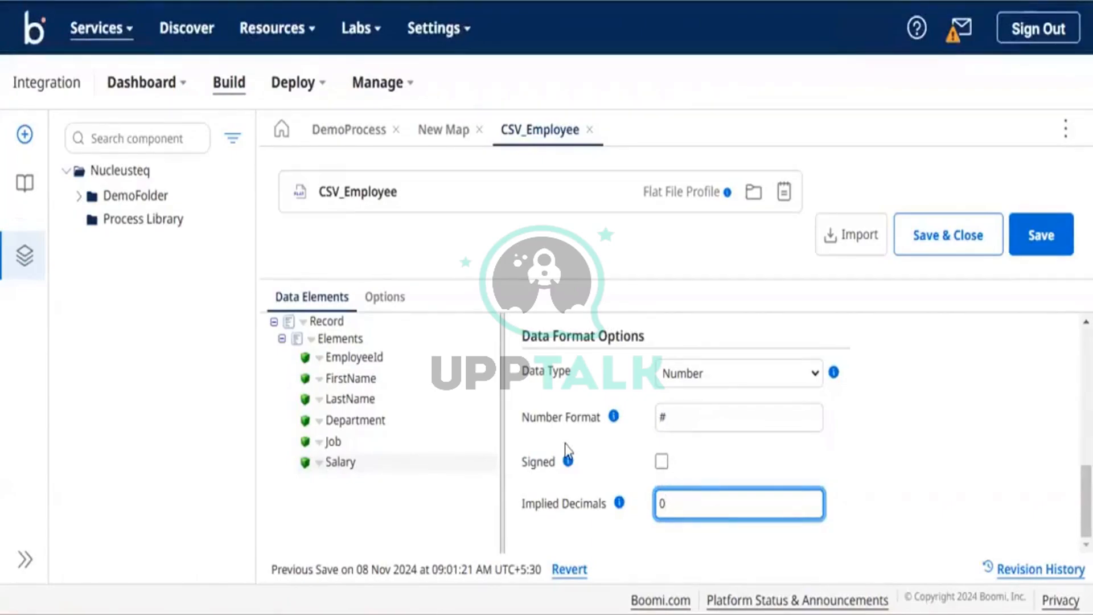
pyautogui.click(1031, 230)
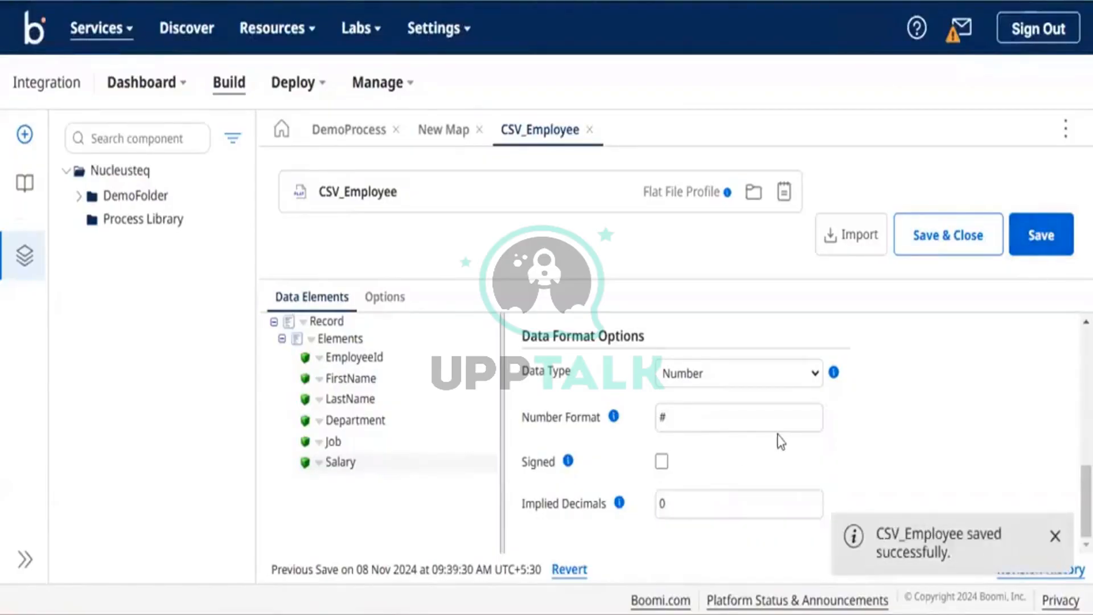
# Return to DemoProcess and run a new test on TestAtom.
pyautogui.click(337, 130)
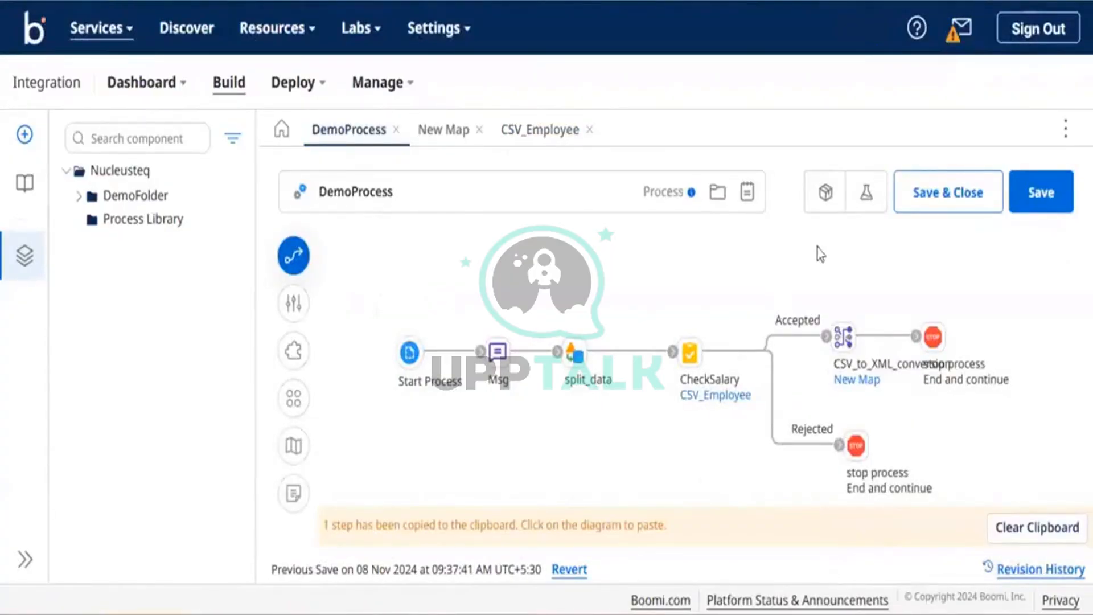
pyautogui.click(866, 196)
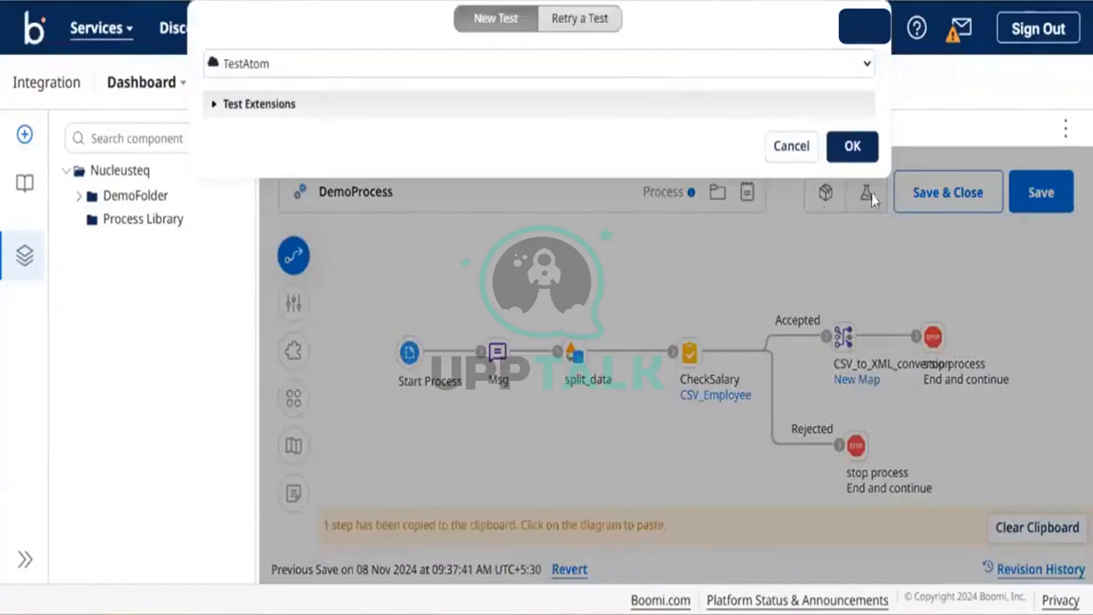
pyautogui.click(852, 146)
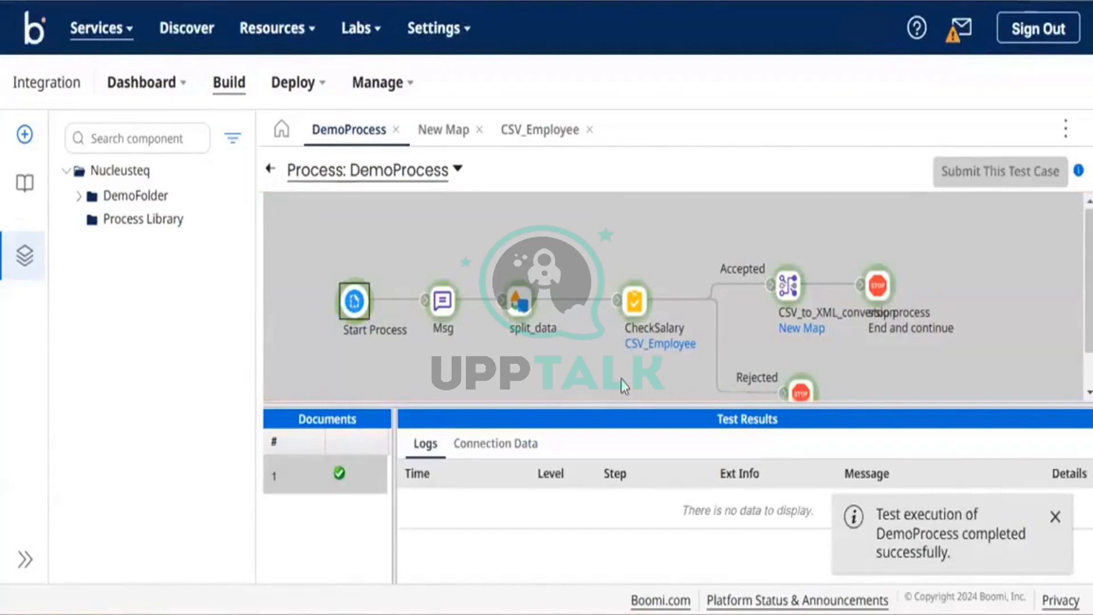
# View the source document that entered the split_data step in the test results.
pyautogui.scroll(-2, 620, 379)
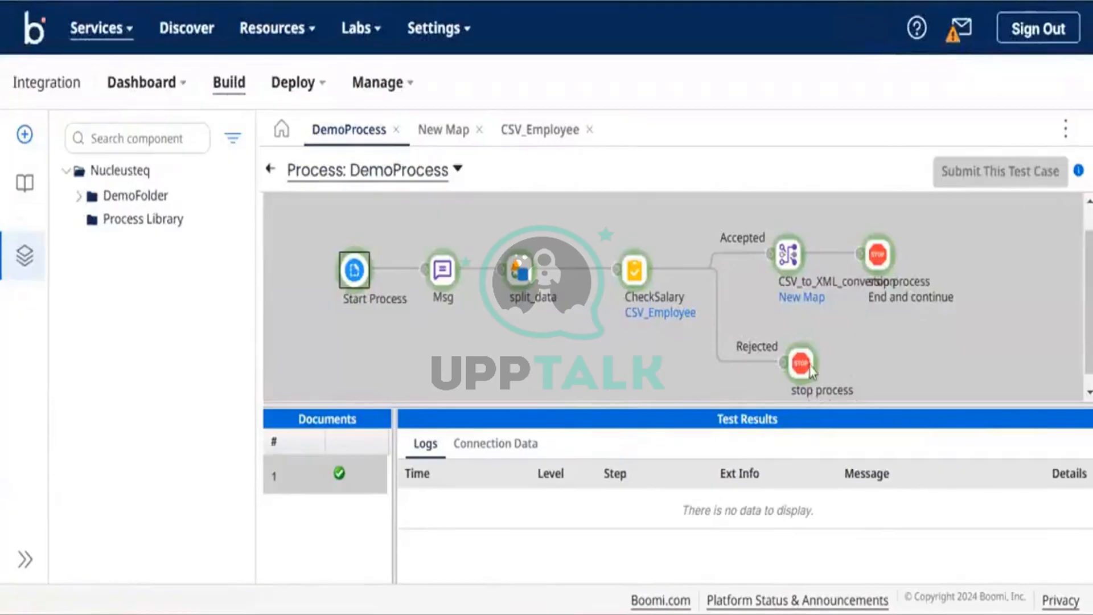
pyautogui.click(518, 273)
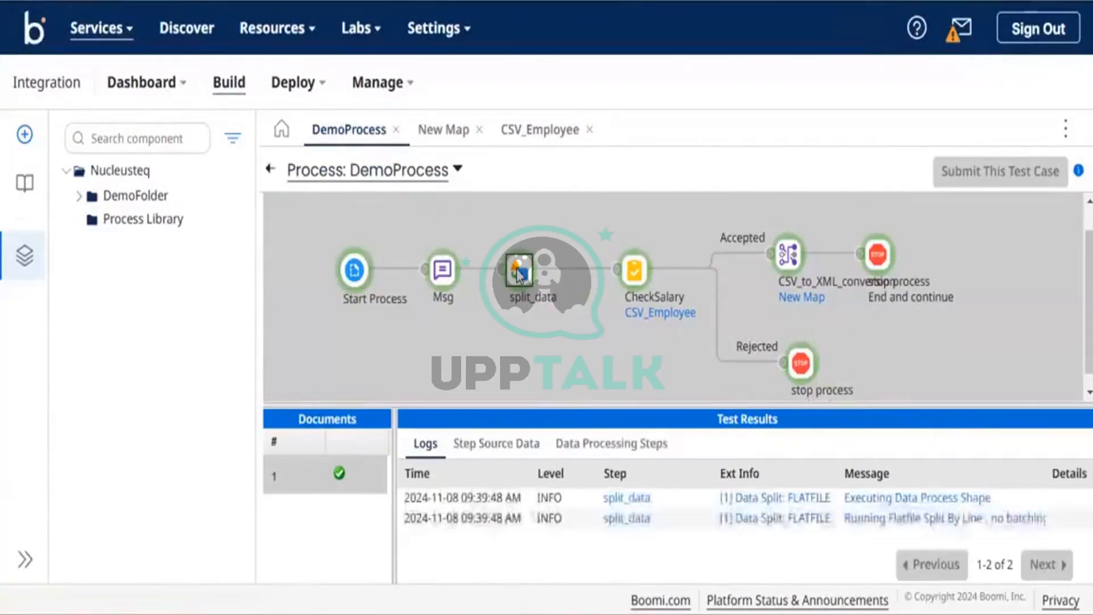
pyautogui.click(481, 447)
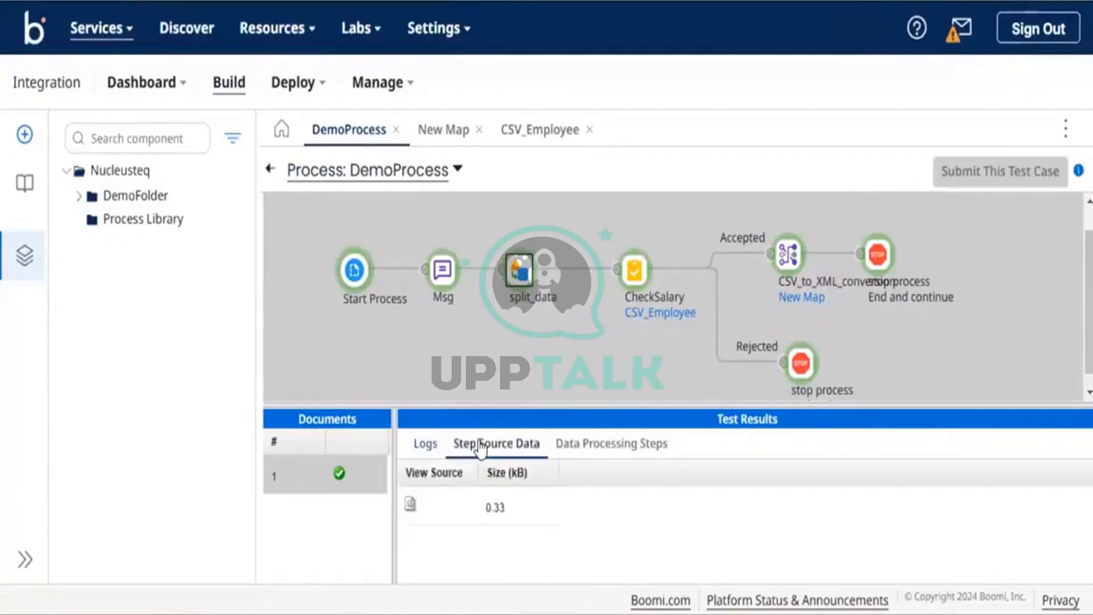
pyautogui.click(410, 503)
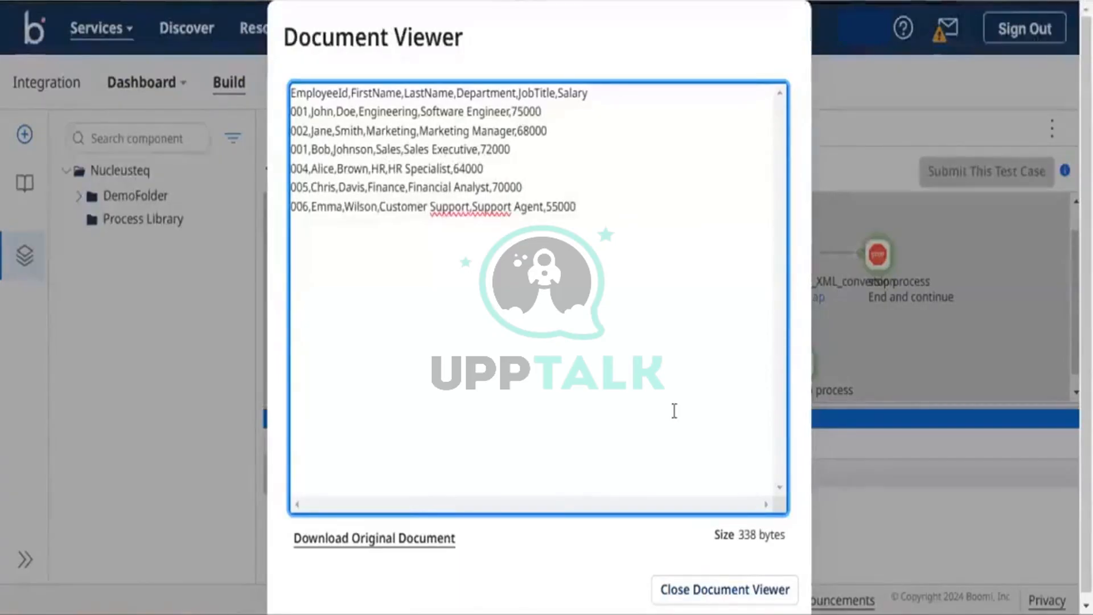
pyautogui.click(706, 590)
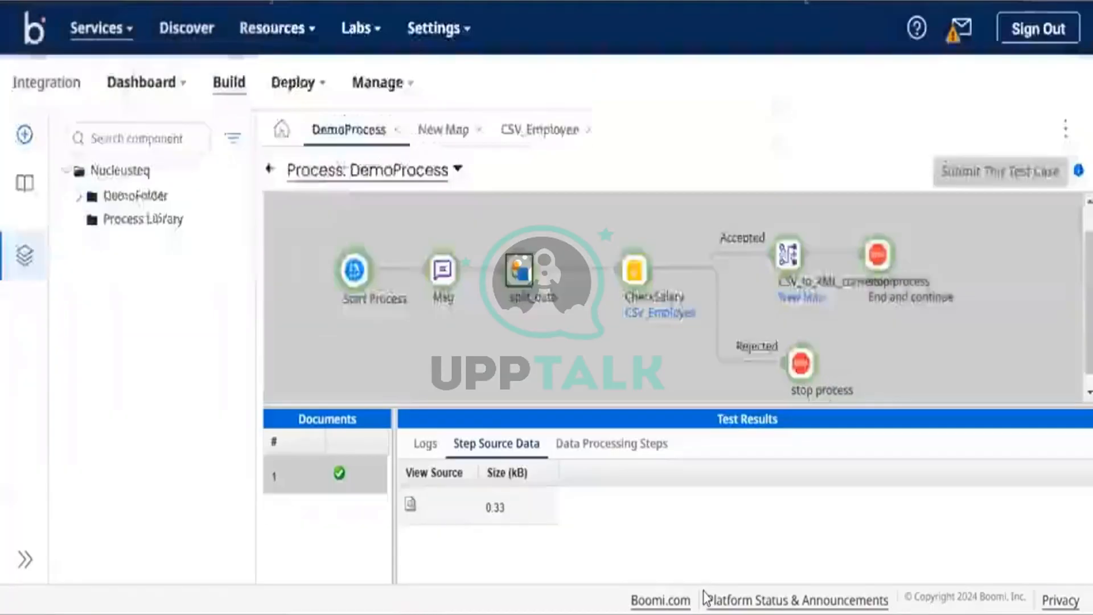
# View the first XML document that reached the stop step on the Accepted path.
pyautogui.click(880, 259)
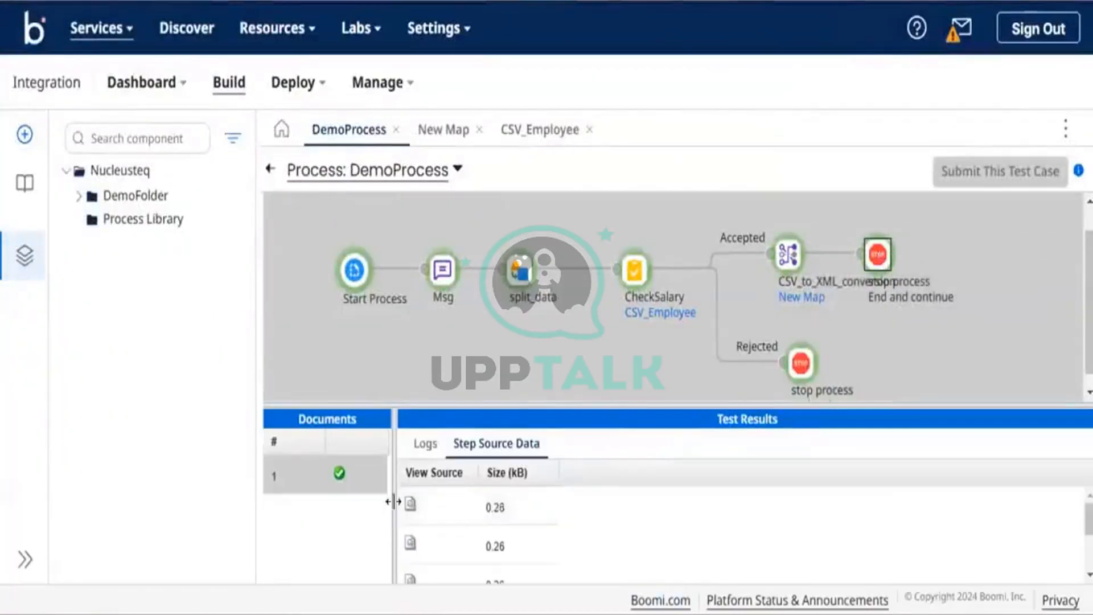
pyautogui.click(419, 505)
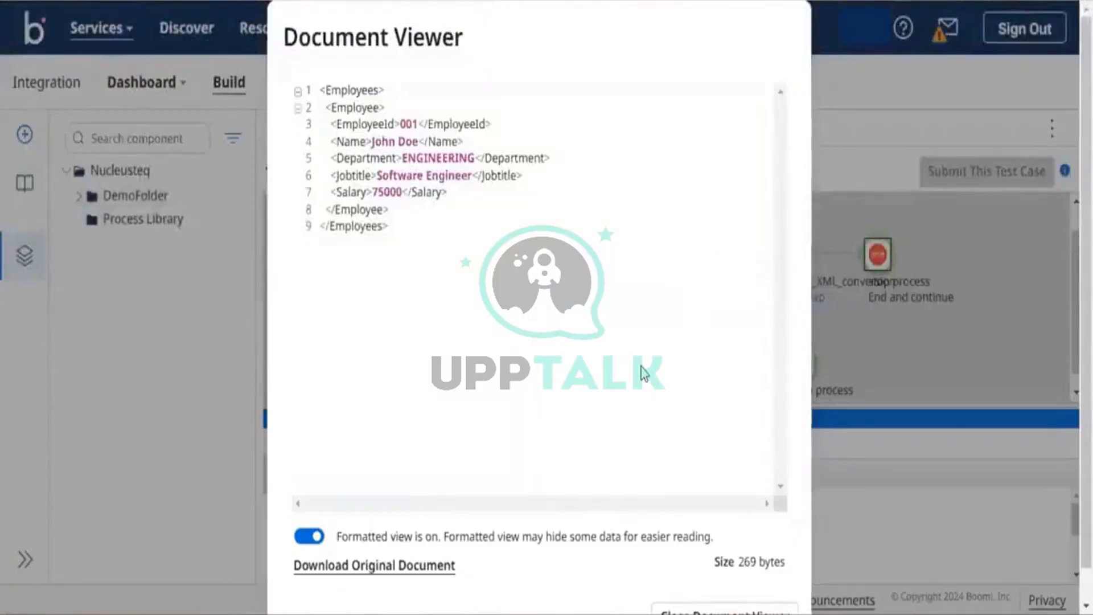
pyautogui.scroll(-1, 642, 370)
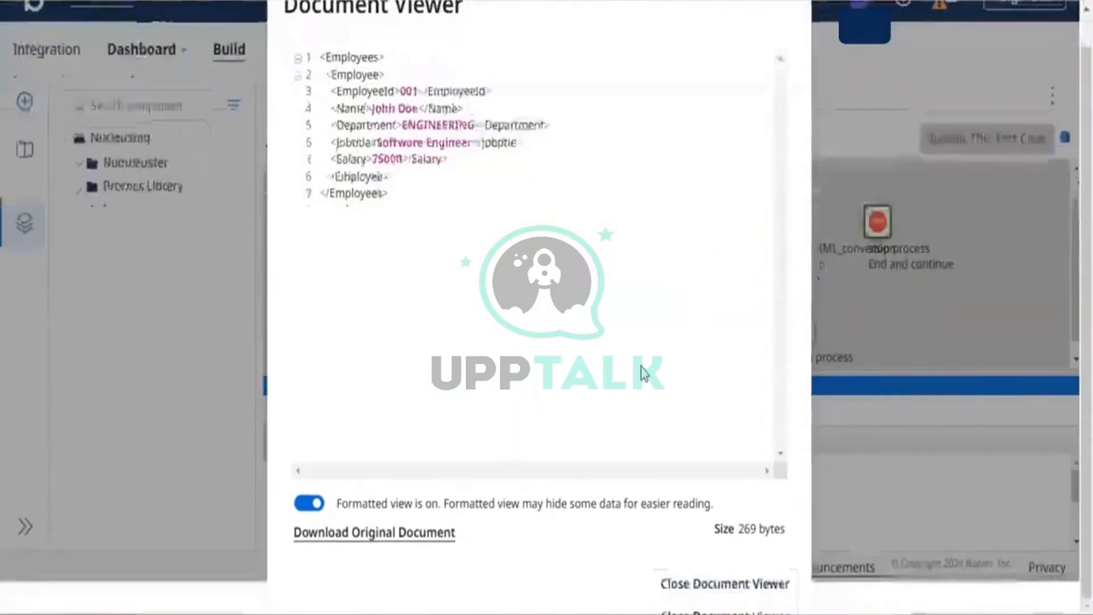
pyautogui.click(731, 584)
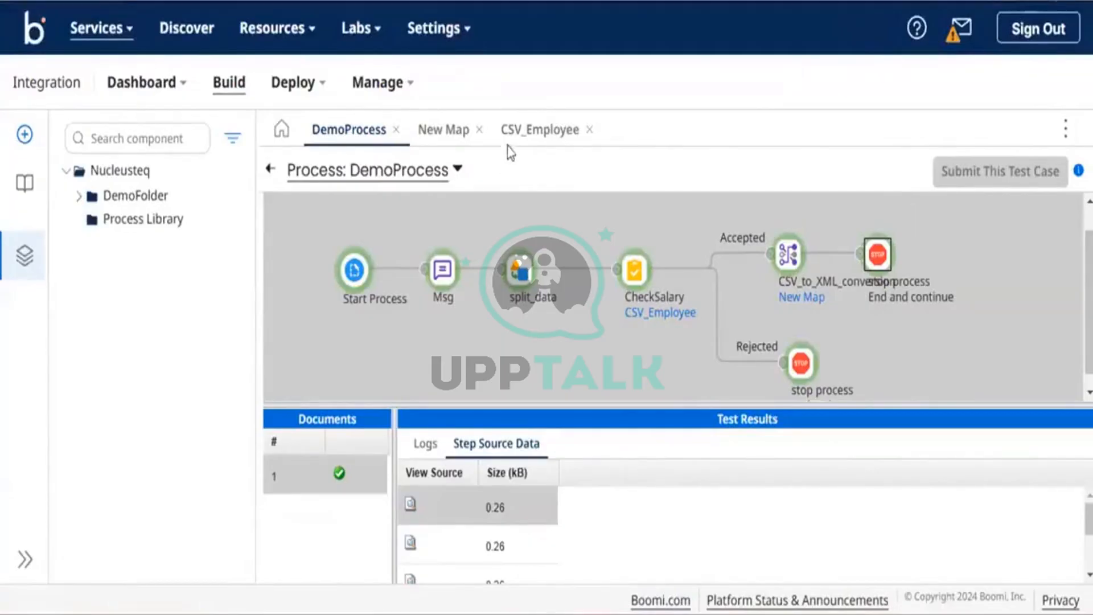
# Turn off Use Column Headers in the CSV_Employee profile's options and save the profile.
pyautogui.click(525, 126)
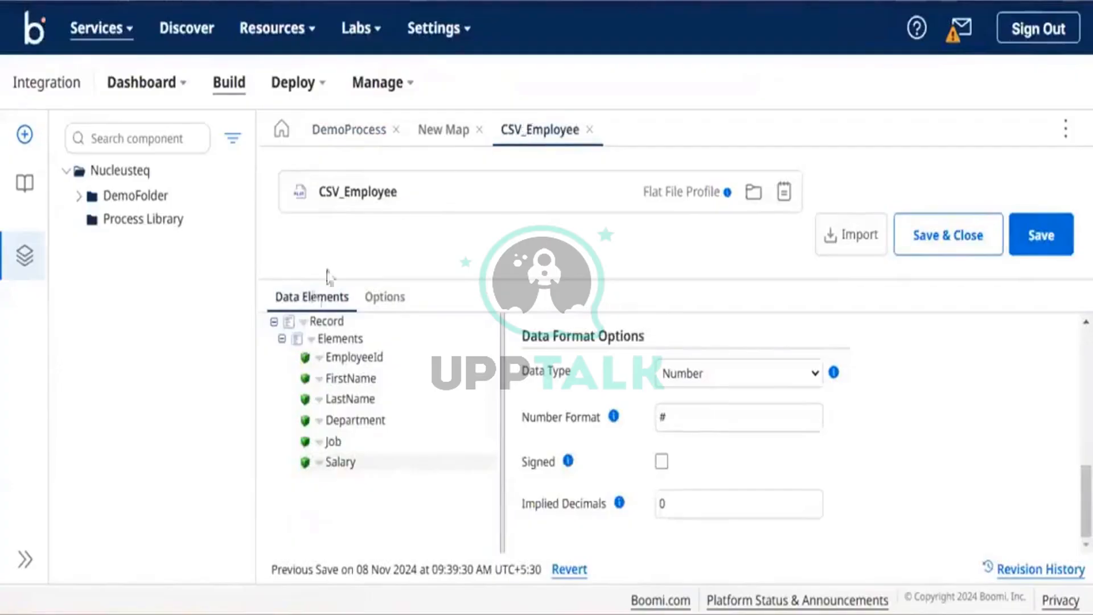
pyautogui.click(385, 298)
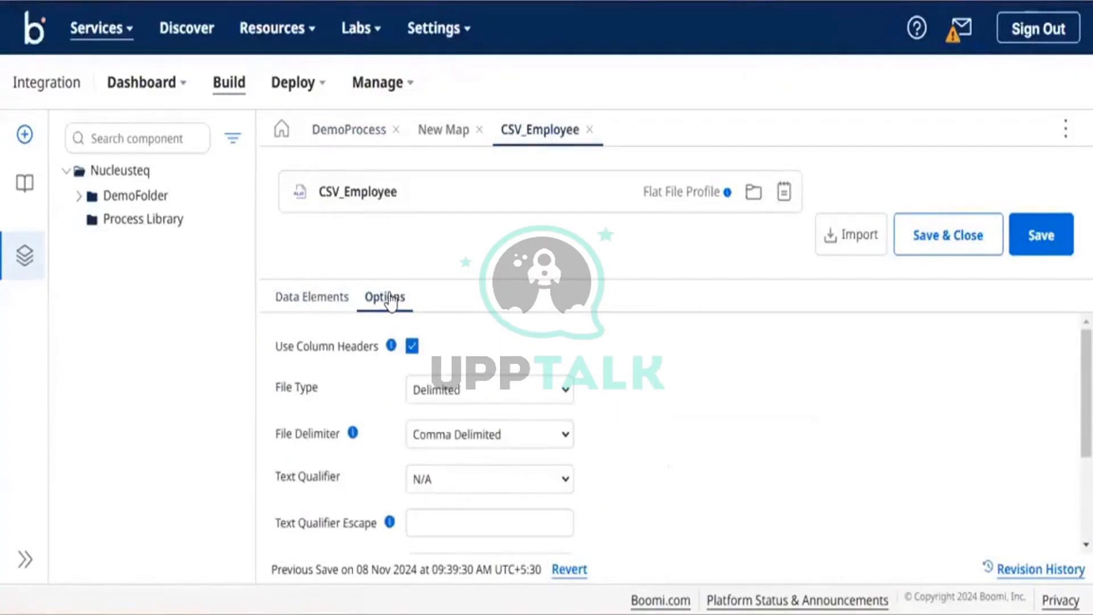
pyautogui.click(413, 347)
pyautogui.click(1049, 237)
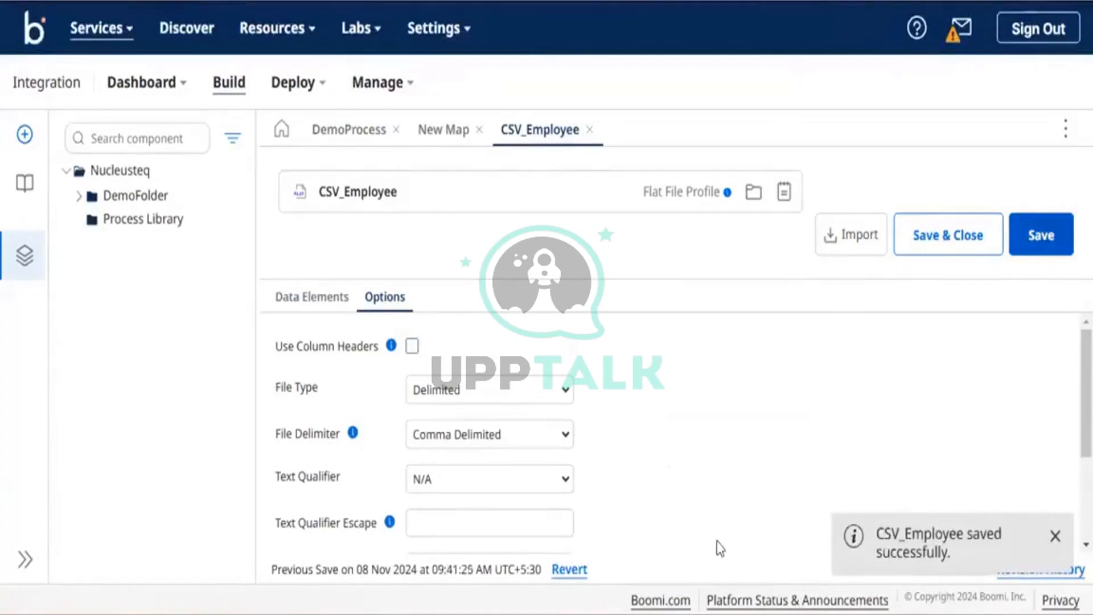
# Go back to DemoProcess, leave the previous test results and run a new test of the process.
pyautogui.click(342, 134)
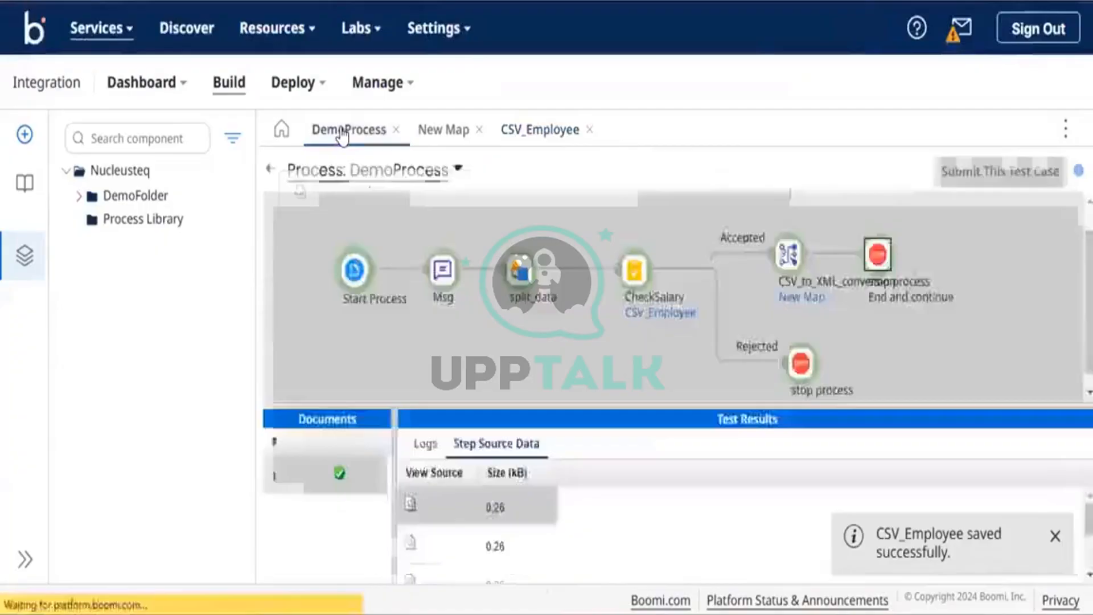
pyautogui.click(457, 172)
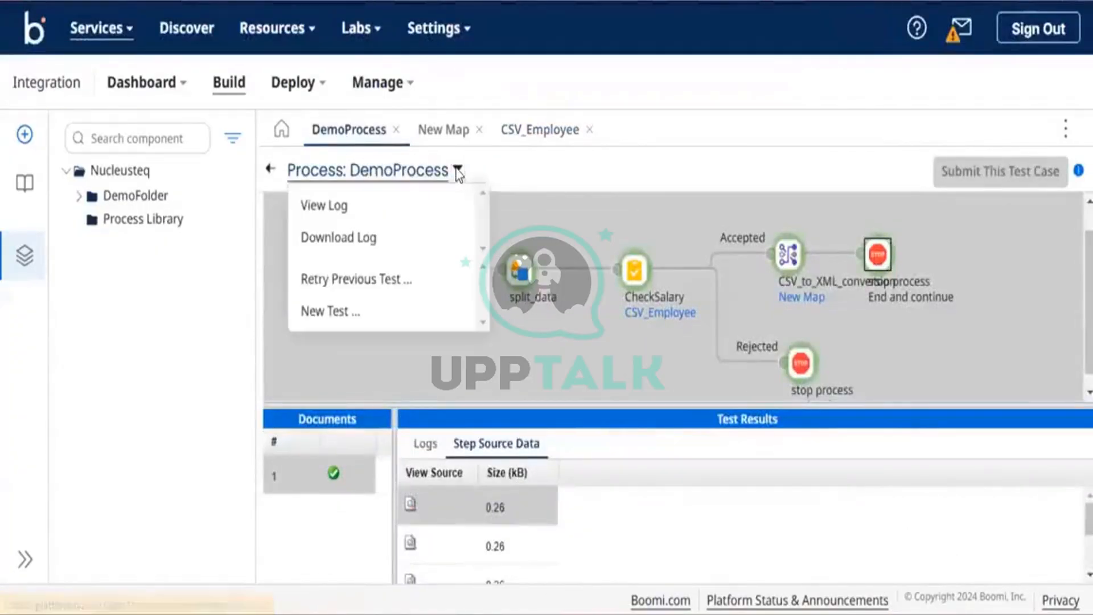
pyautogui.click(545, 177)
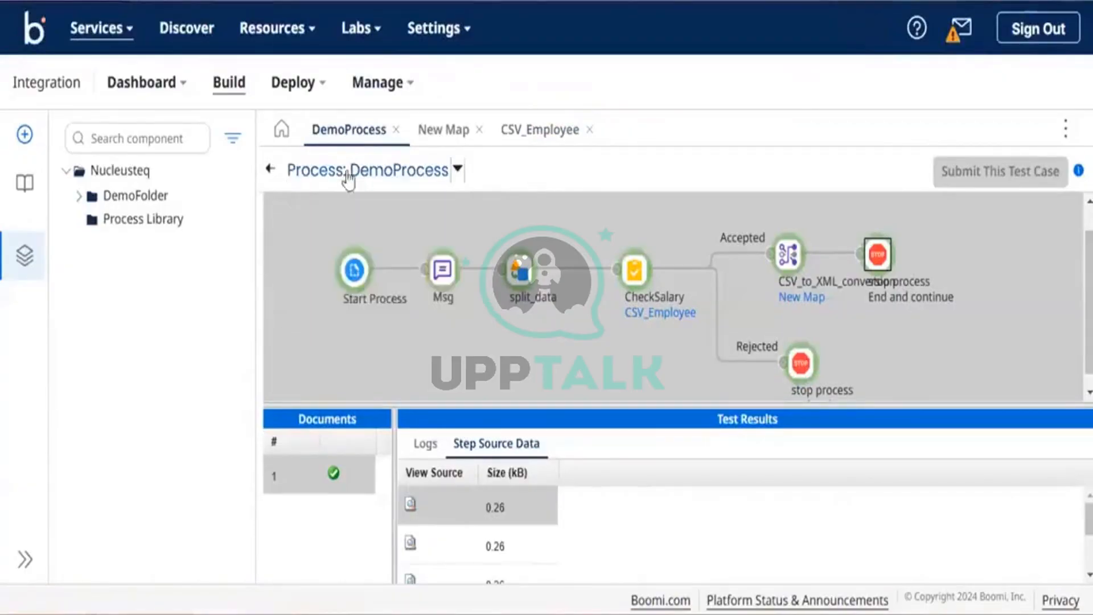
pyautogui.click(268, 173)
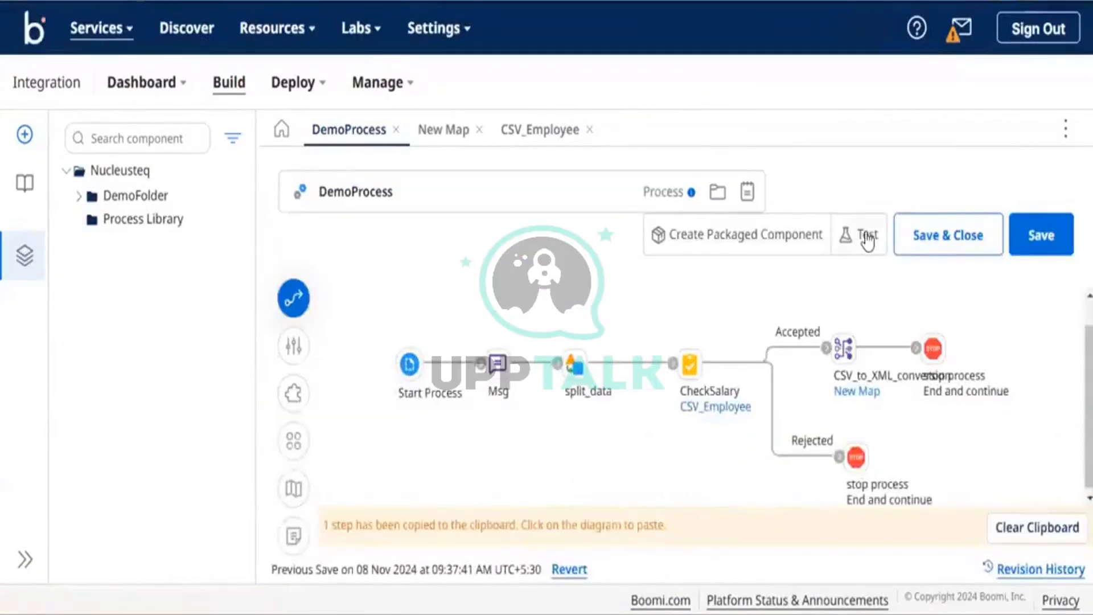
pyautogui.click(866, 237)
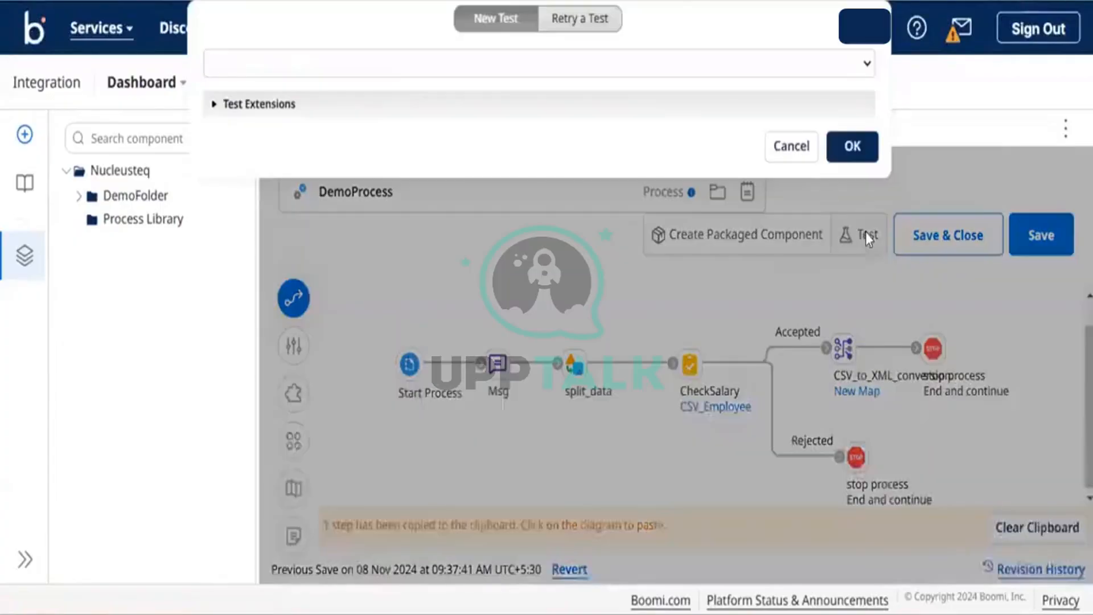
pyautogui.click(860, 144)
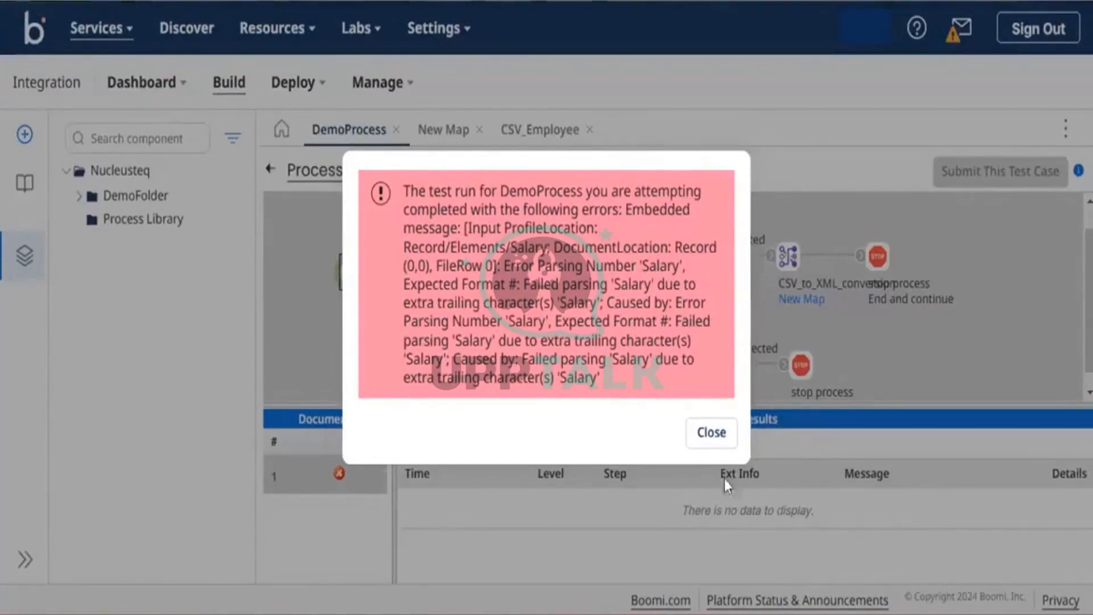
# Dismiss the test error and review the stack trace logged for the CheckSalary step.
pyautogui.click(713, 433)
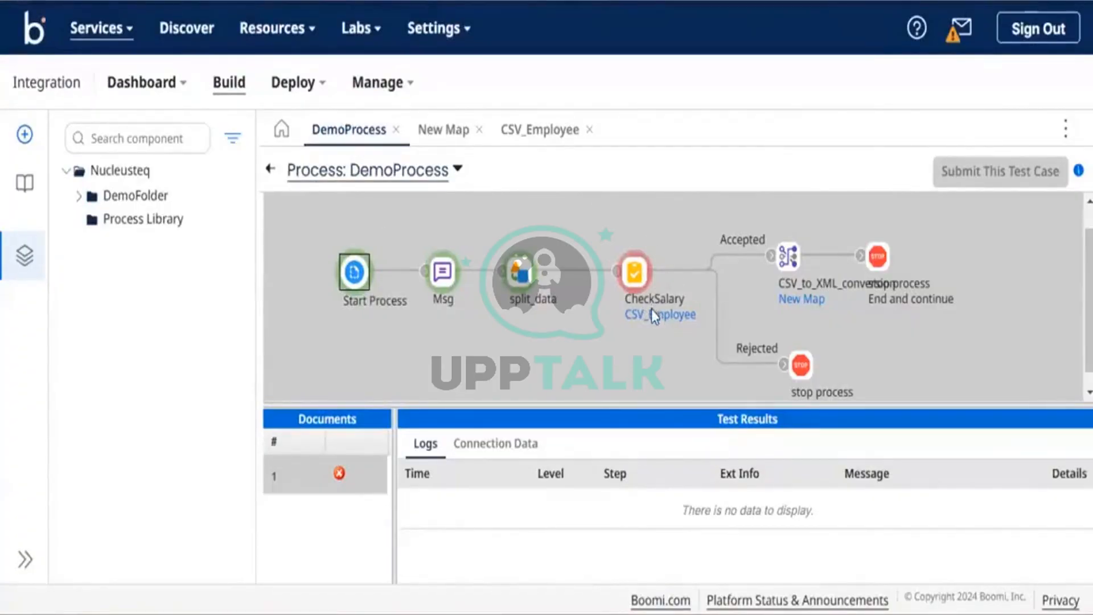
pyautogui.click(633, 267)
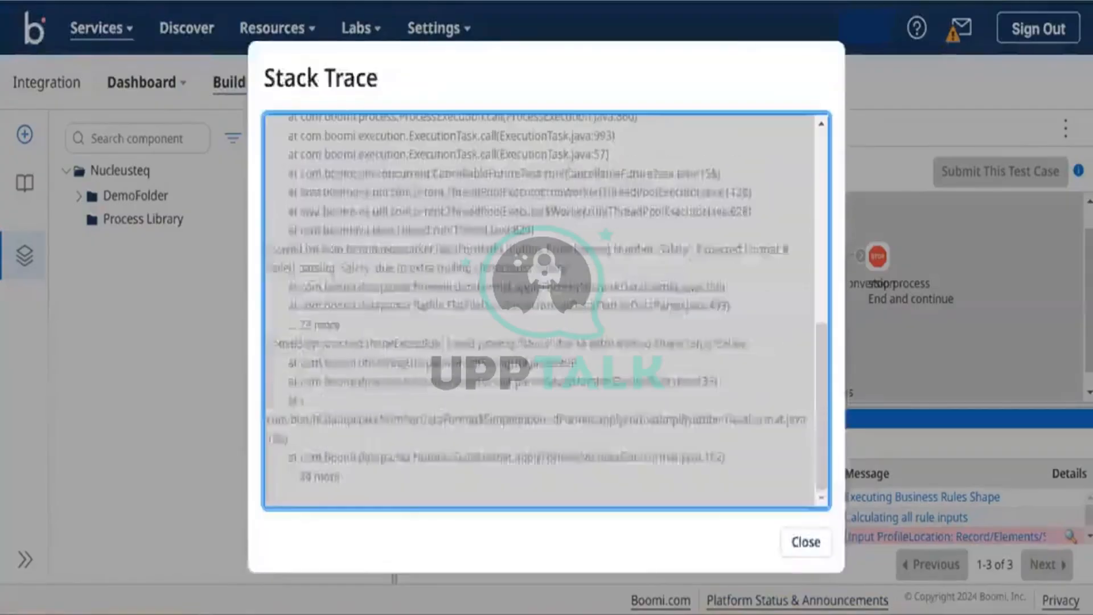
pyautogui.scroll(10, 542, 380)
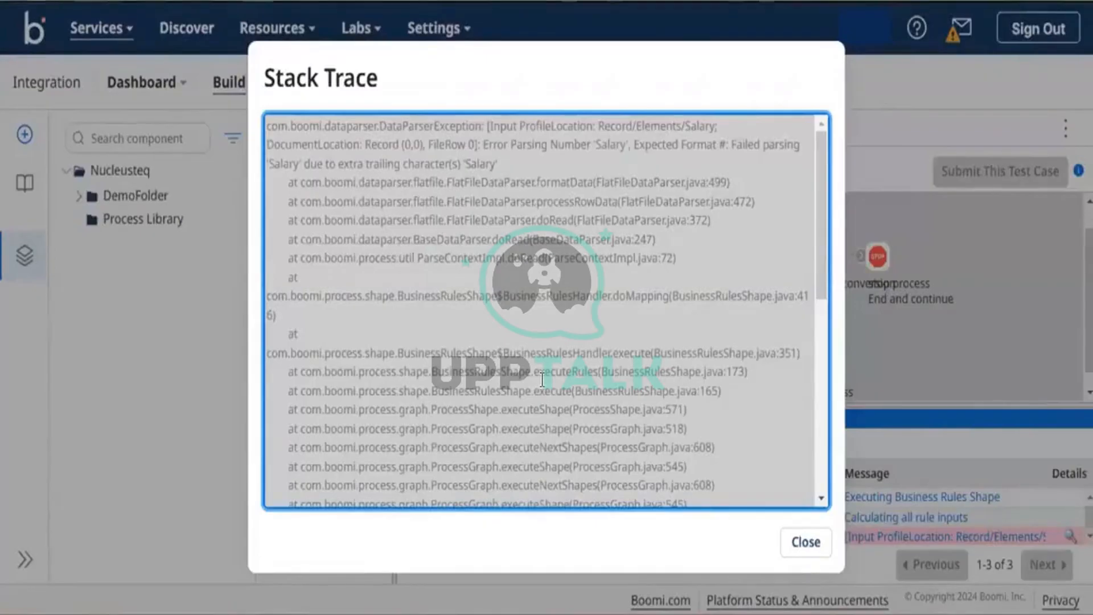
pyautogui.click(805, 543)
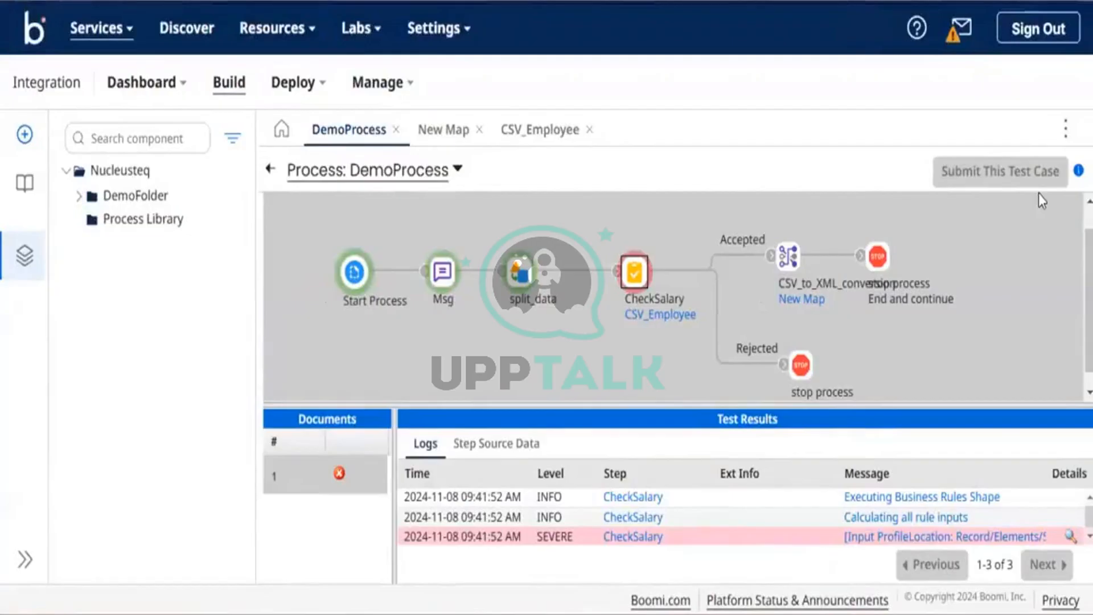
# Return to the process and set the split_data step's Headers Option to Remove first line as Column Headers.
pyautogui.click(268, 172)
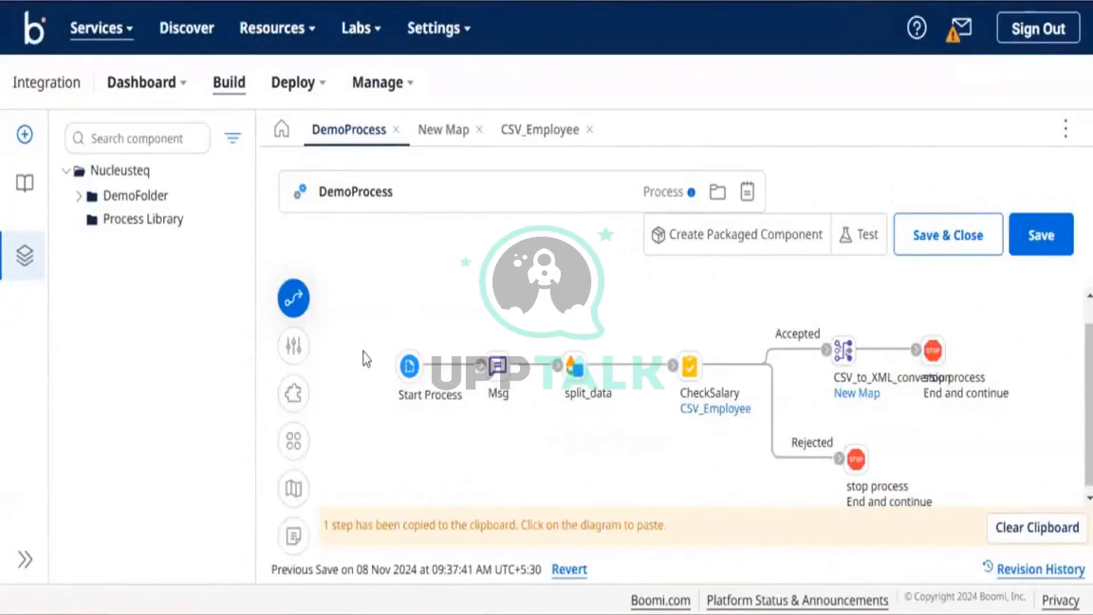
pyautogui.moveTo(568, 367)
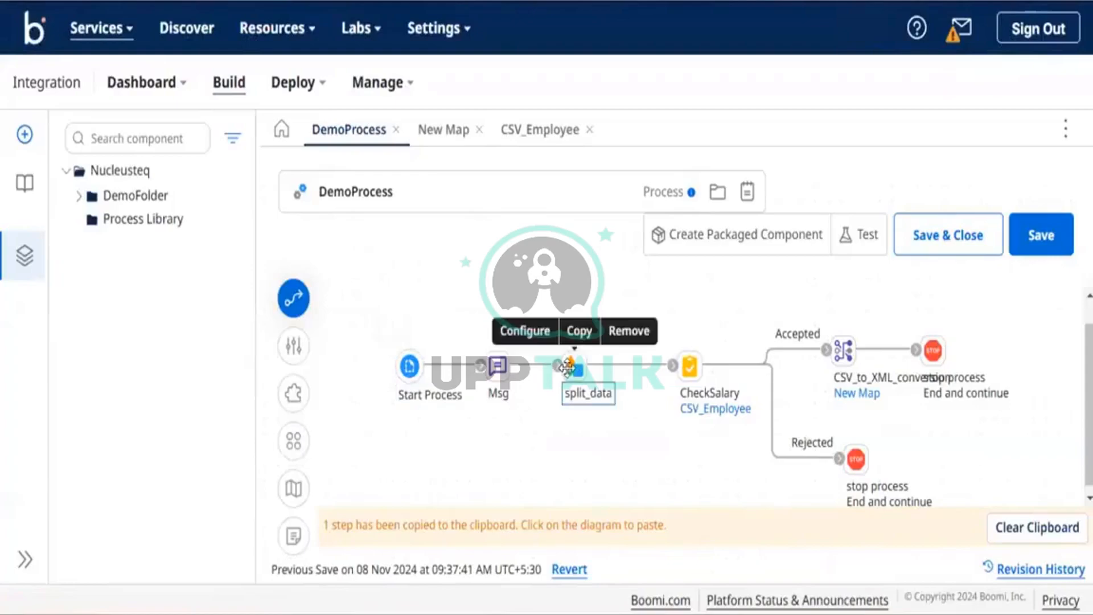
pyautogui.click(567, 367)
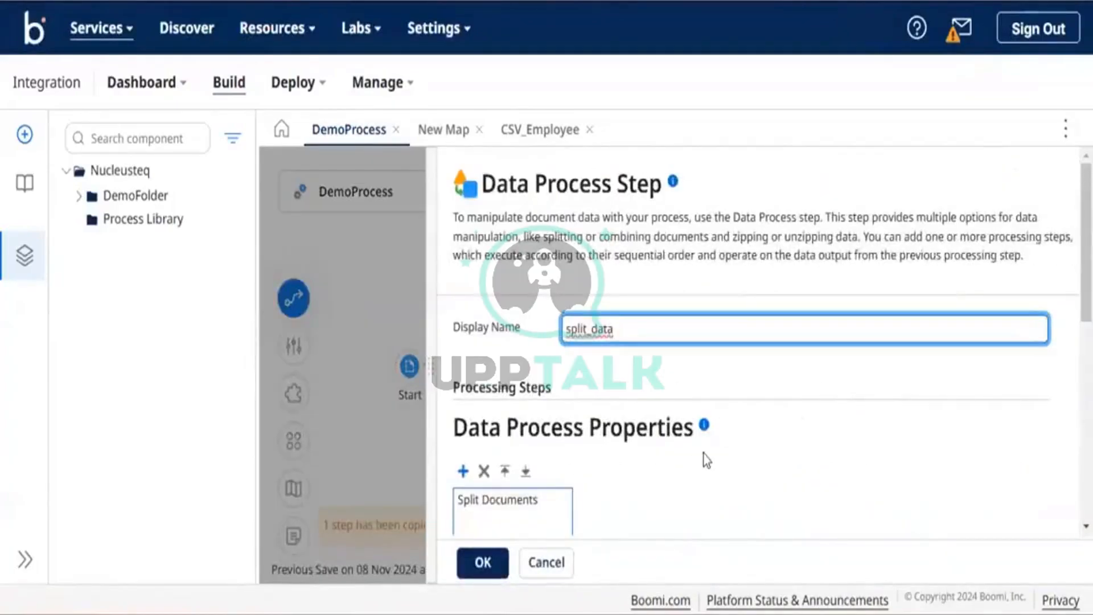
pyautogui.scroll(-5, 704, 454)
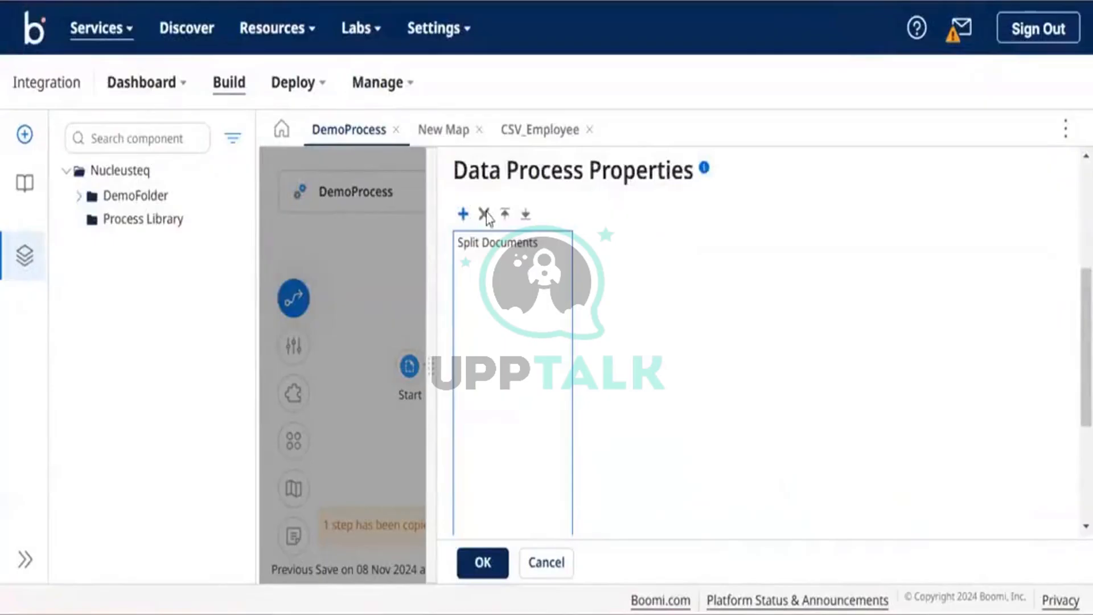
pyautogui.click(488, 243)
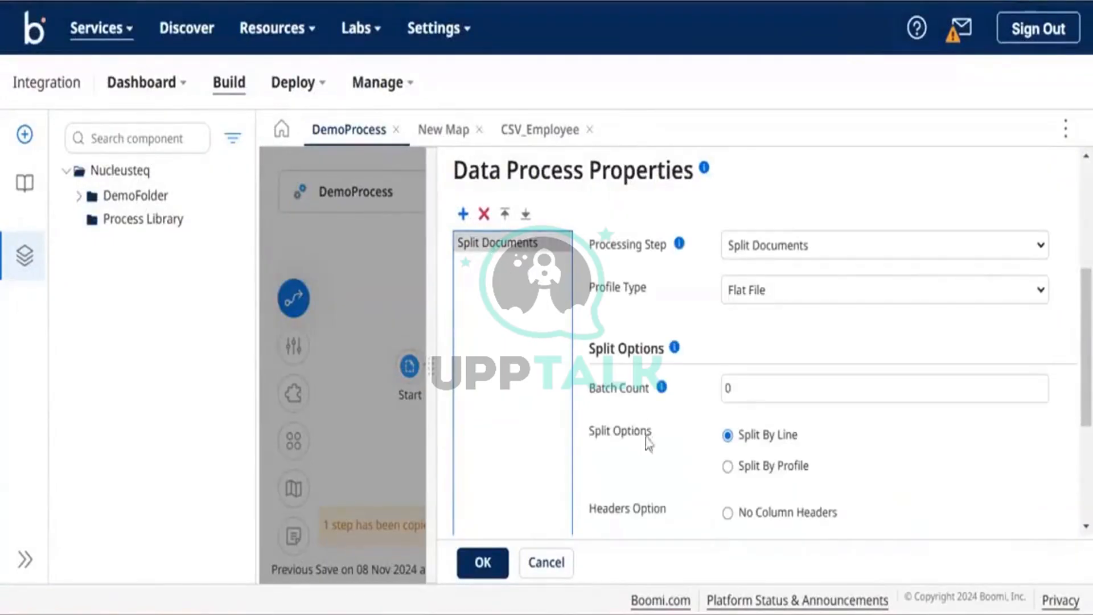
pyautogui.scroll(-1, 646, 442)
pyautogui.scroll(-3, 646, 442)
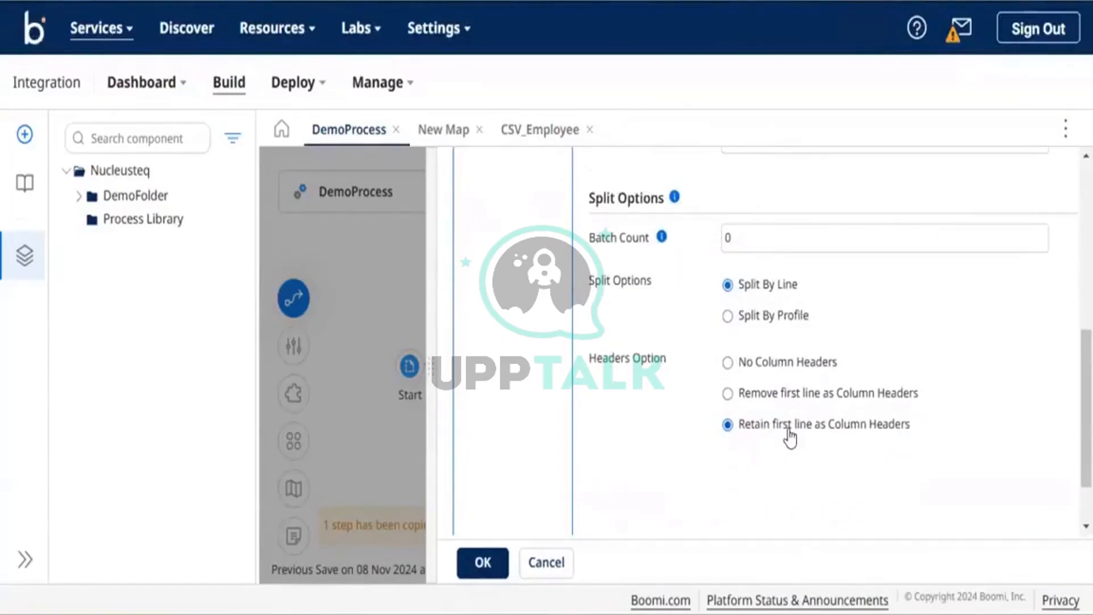
pyautogui.click(729, 393)
pyautogui.click(482, 564)
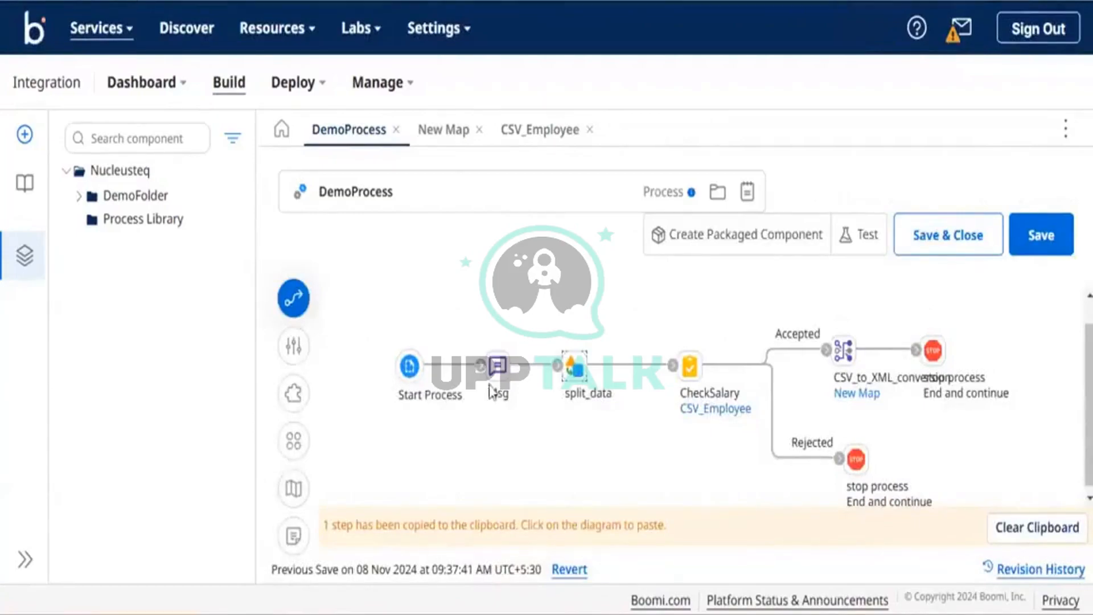
# Save DemoProcess and run a new test on TestAtom.
pyautogui.click(1023, 234)
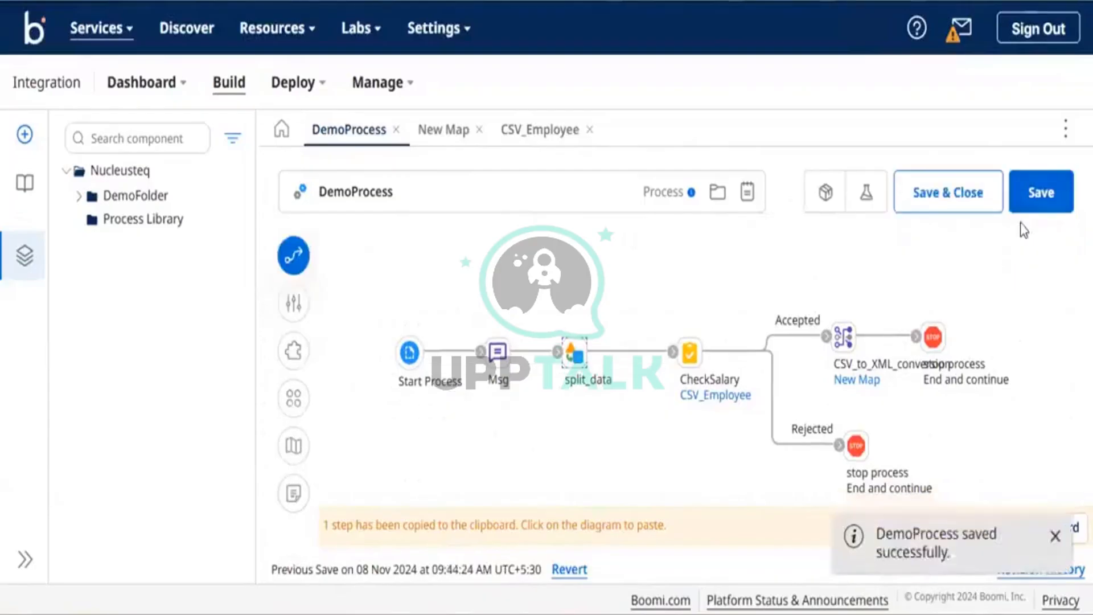
pyautogui.click(848, 204)
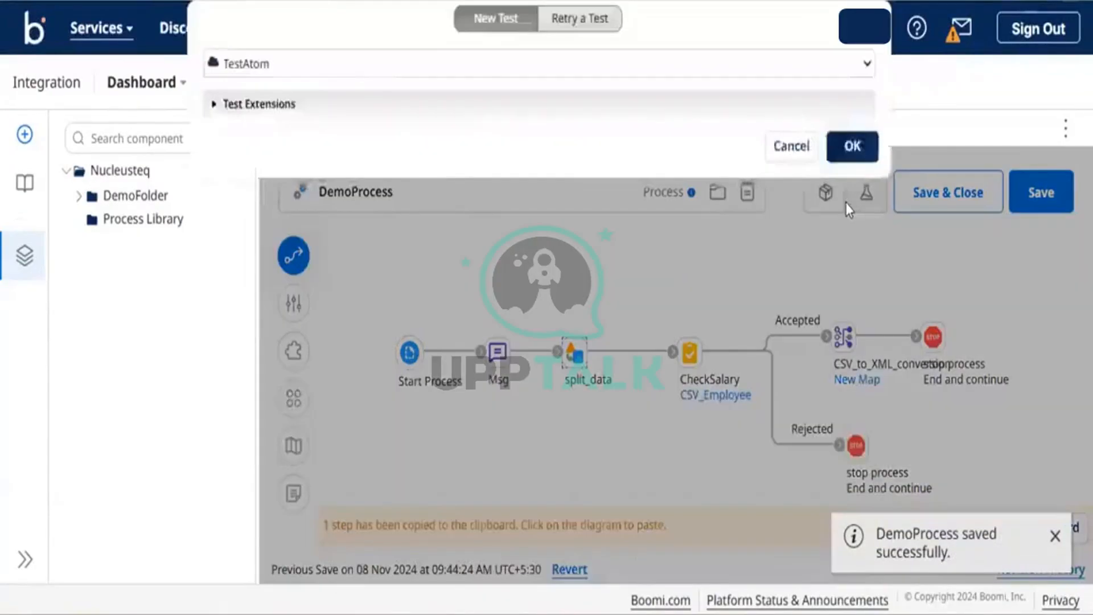
pyautogui.click(852, 146)
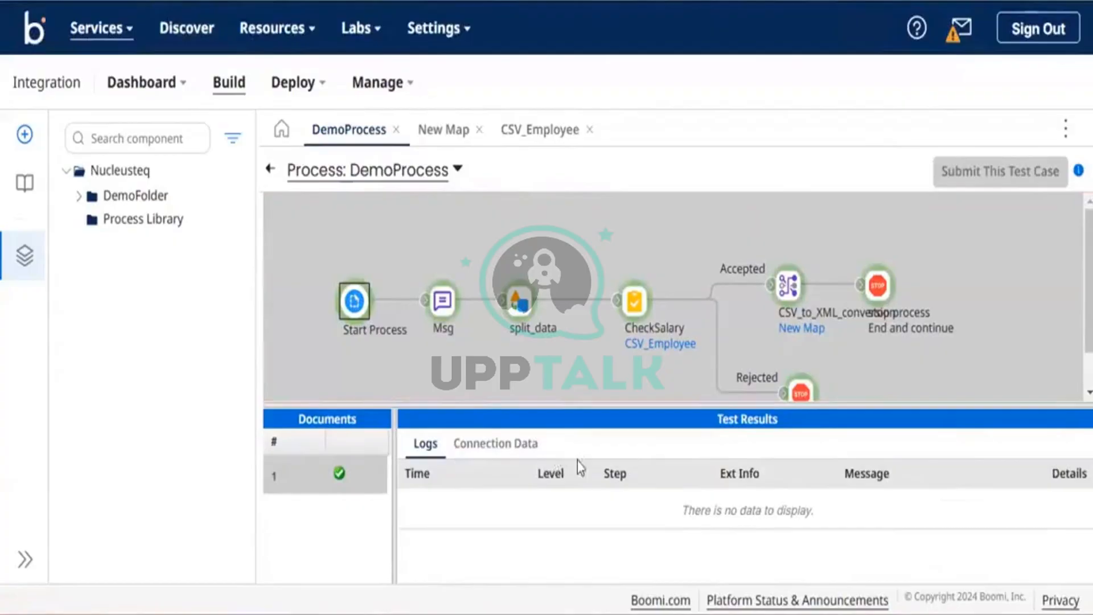
# View the first source document that entered the CheckSalary step and check its salary value.
pyautogui.click(633, 305)
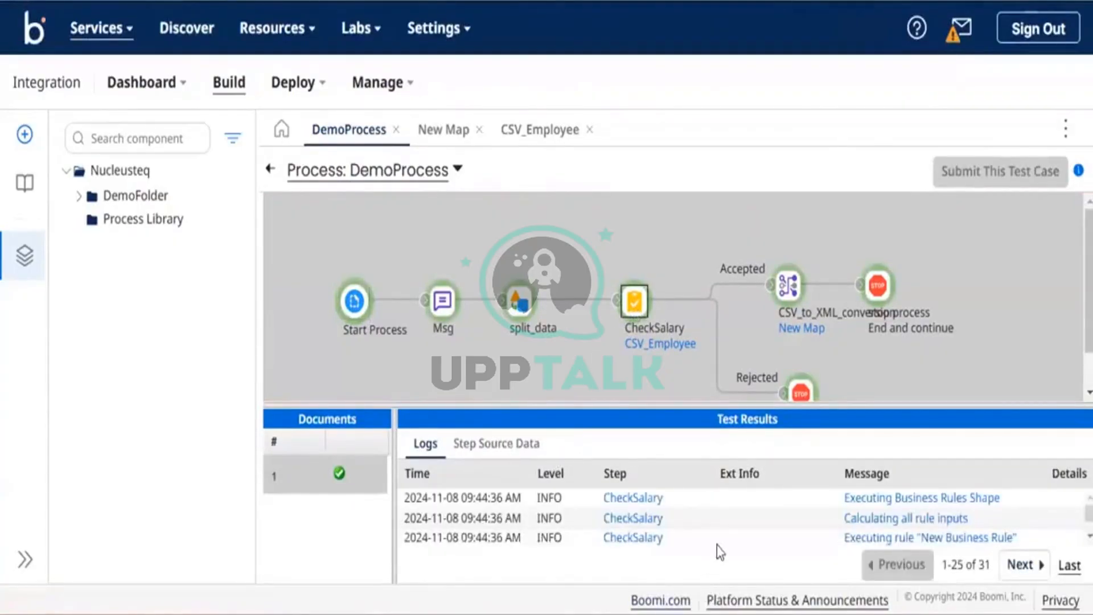
pyautogui.click(480, 442)
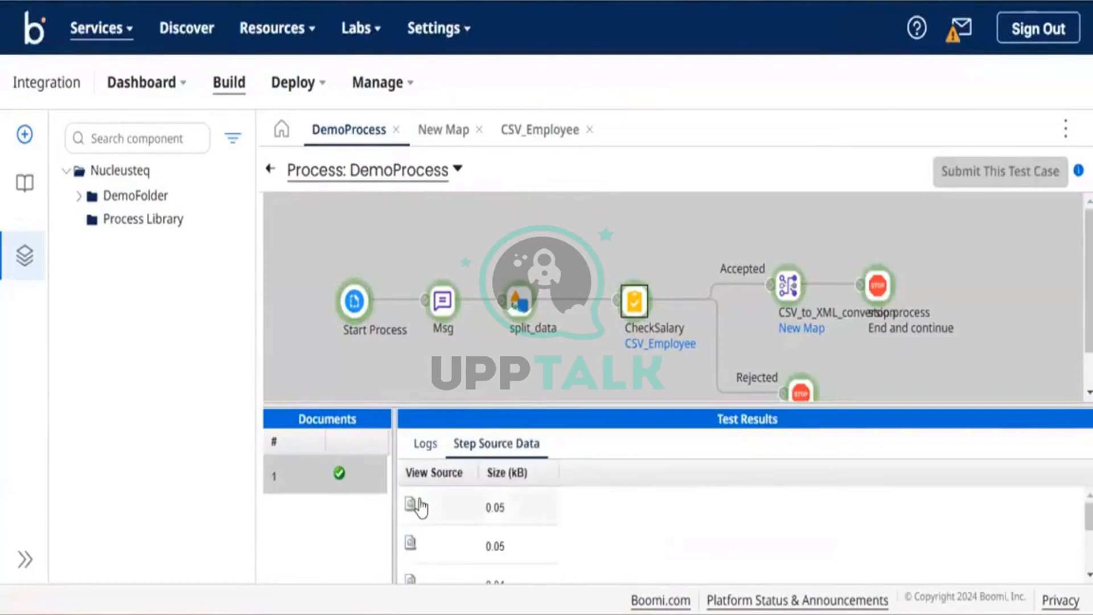
pyautogui.click(412, 505)
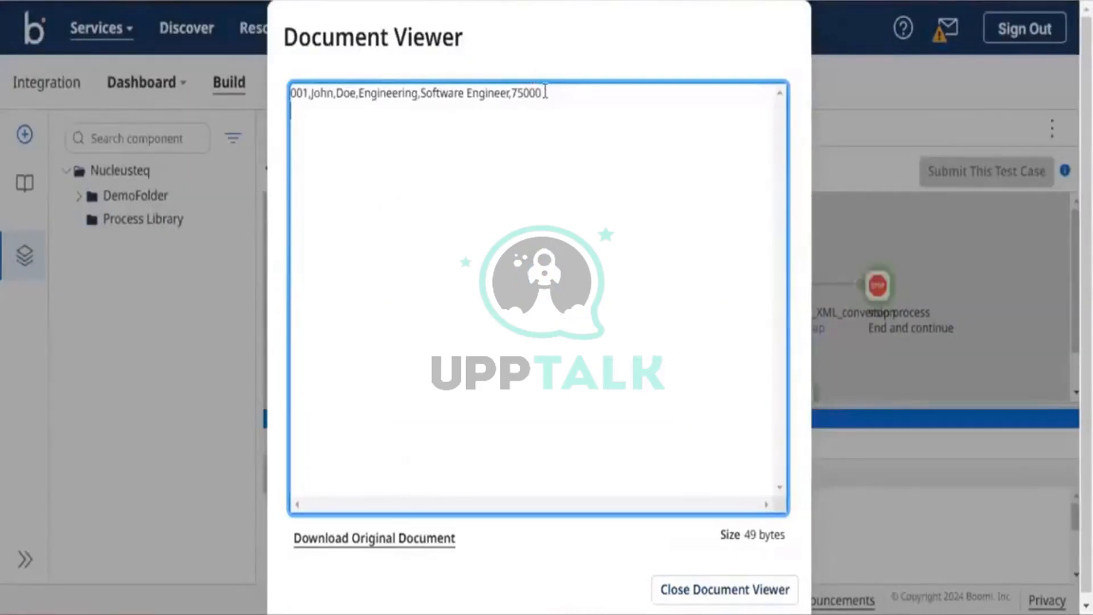
pyautogui.moveTo(544, 91); pyautogui.dragTo(511, 99)
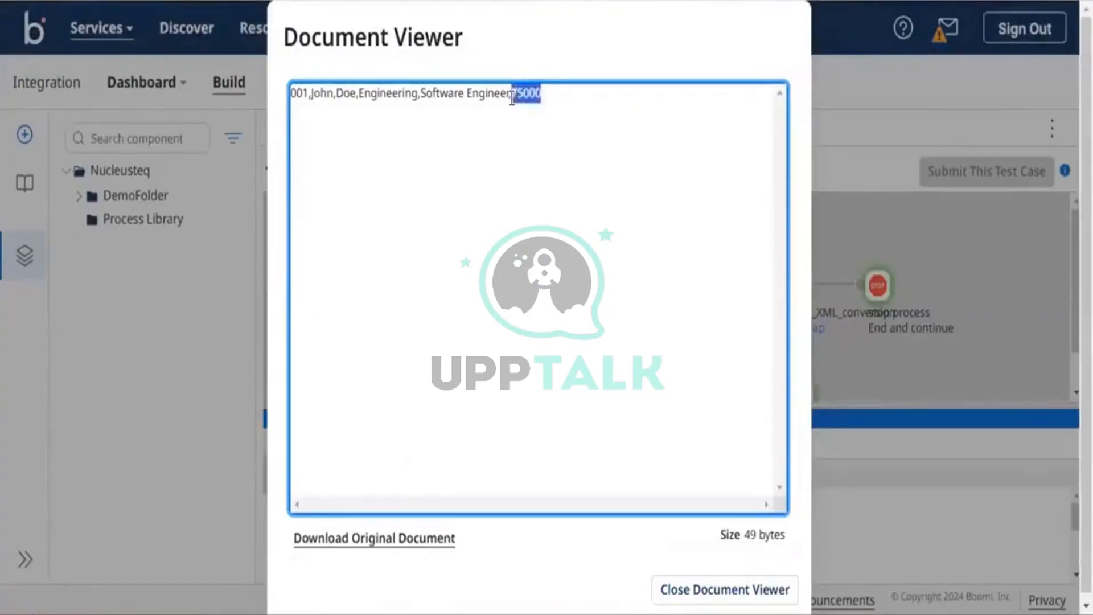
pyautogui.click(560, 161)
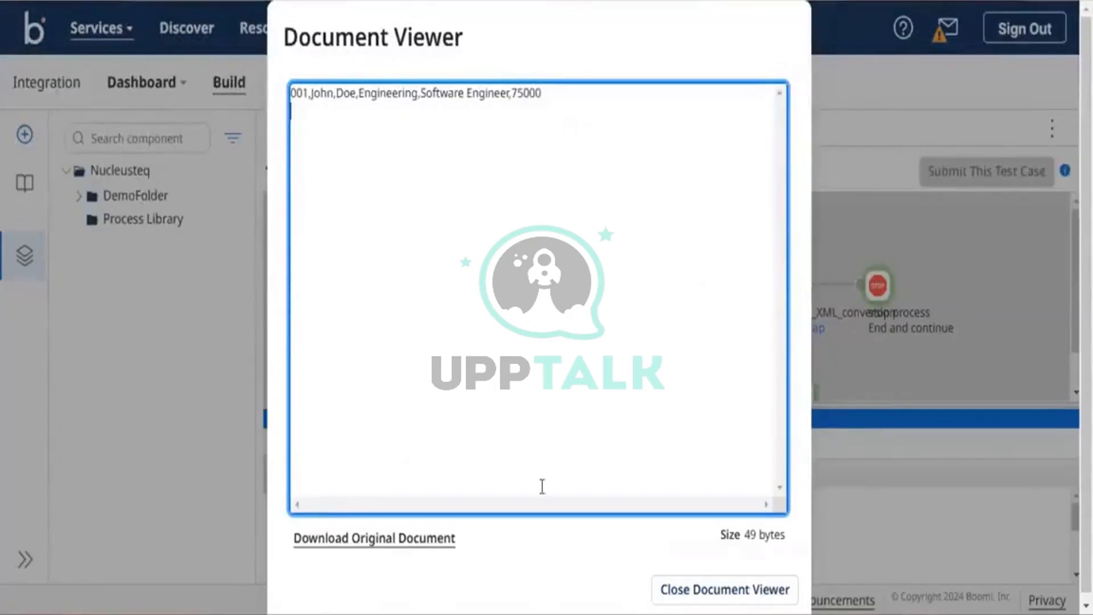
pyautogui.click(776, 592)
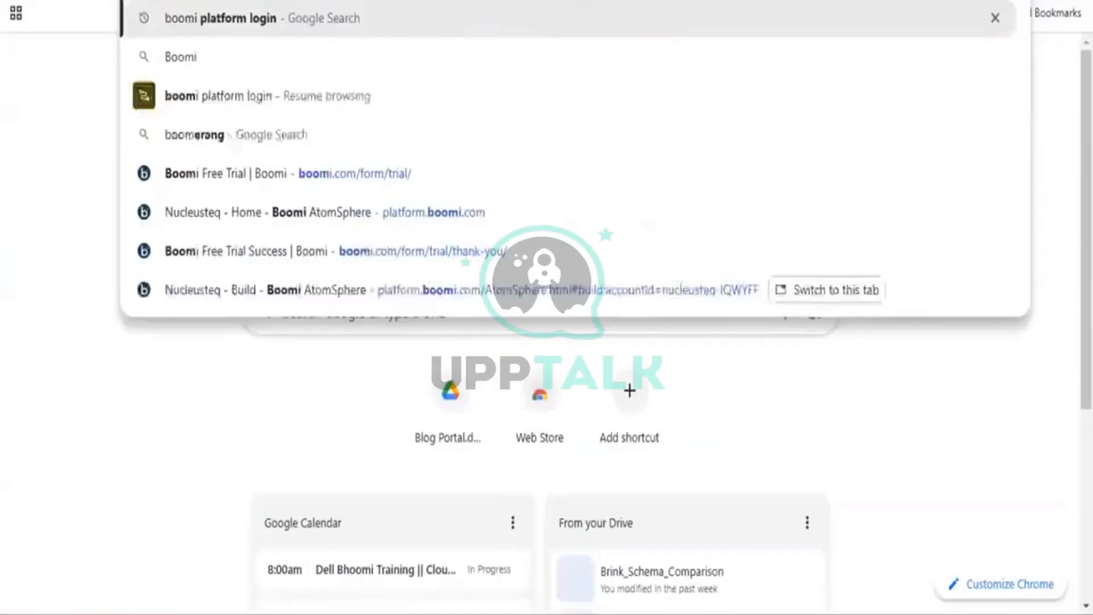
# Search Google for boomi map functions and look through the Map Function components page in the Boomi documentation.
pyautogui.write('map f')
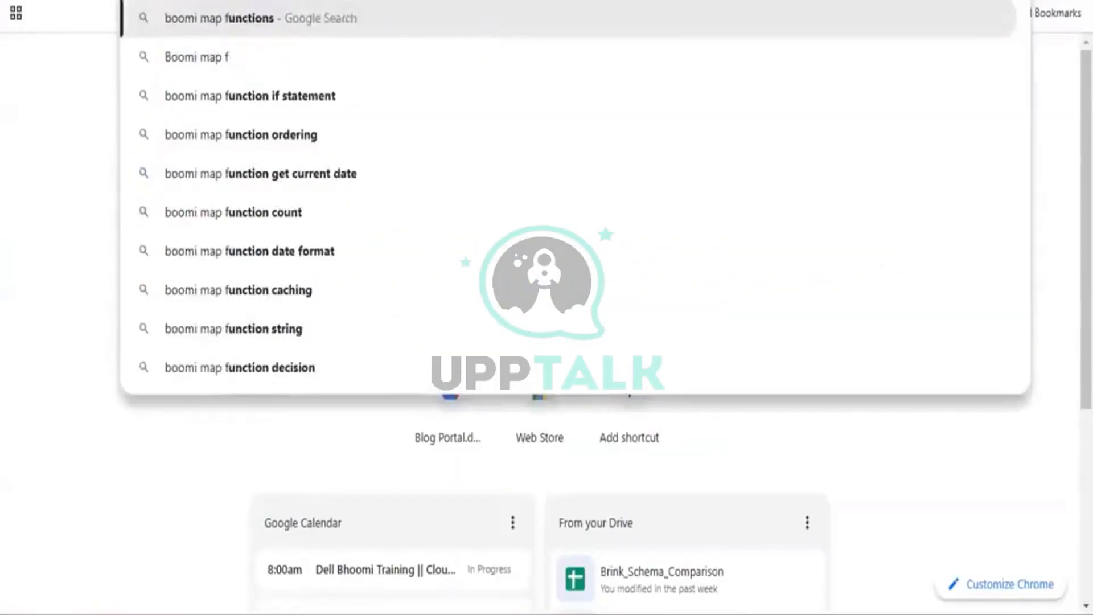
pyautogui.press('Down')
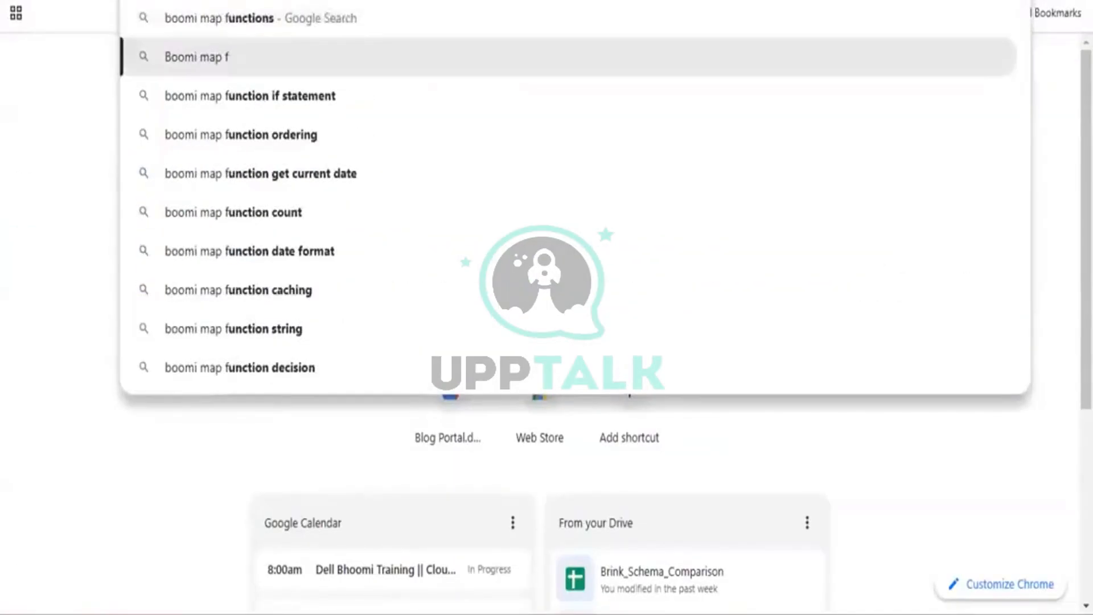
pyautogui.press('Up')
pyautogui.press('Return')
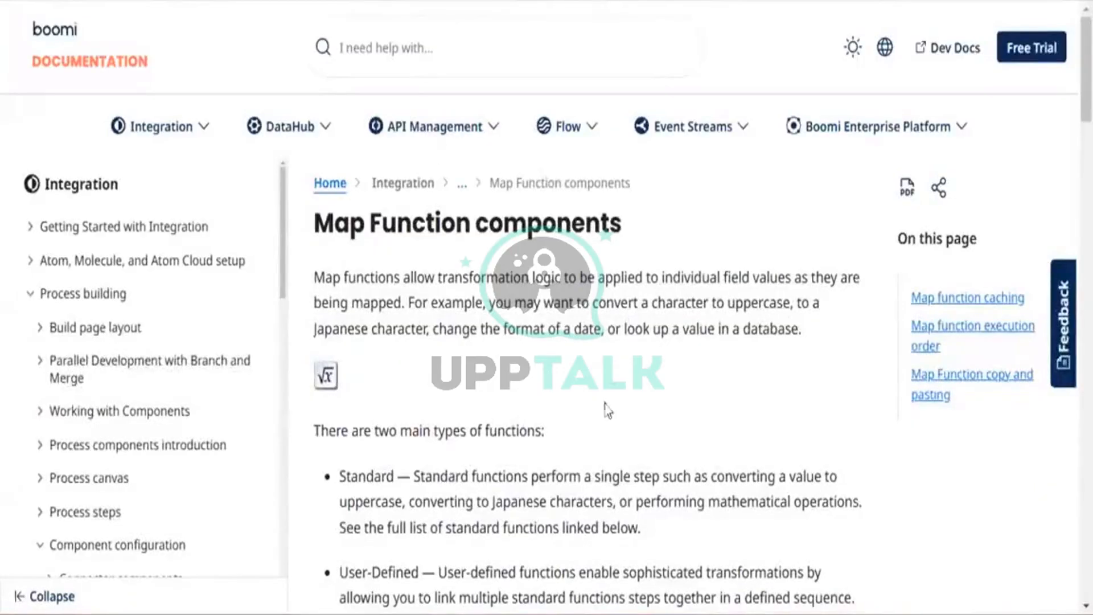
pyautogui.scroll(-5, 605, 408)
pyautogui.scroll(-10, 605, 409)
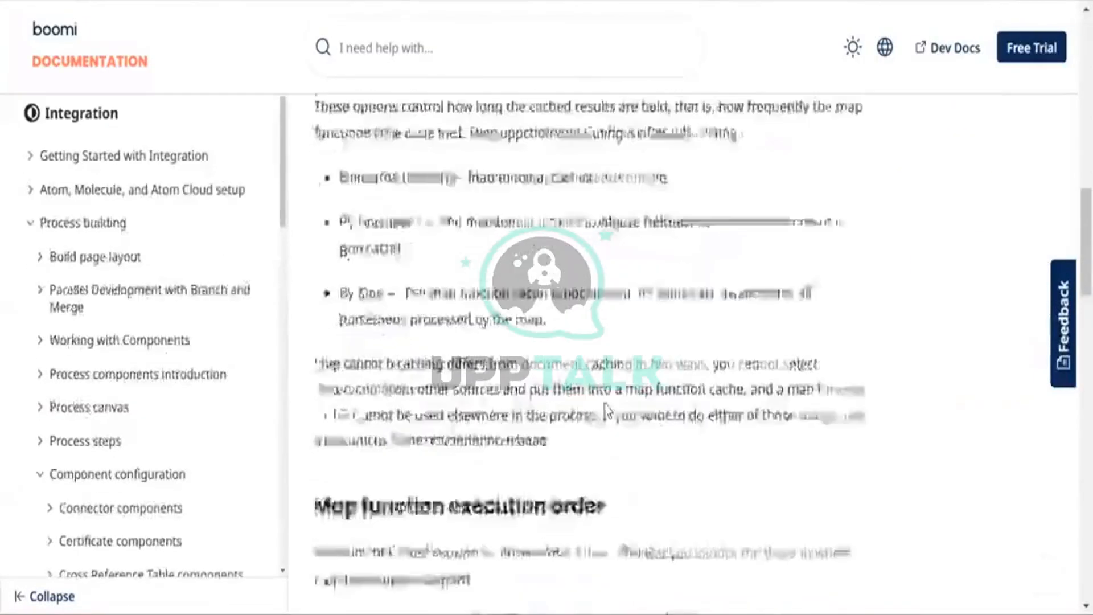
pyautogui.scroll(-10, 608, 410)
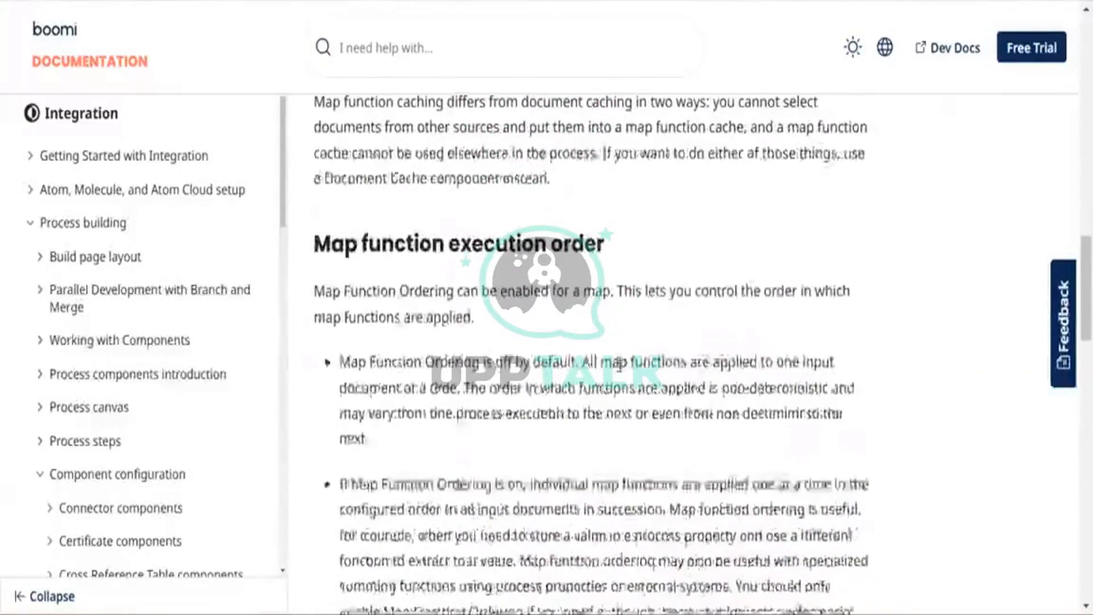
pyautogui.scroll(-7, 620, 365)
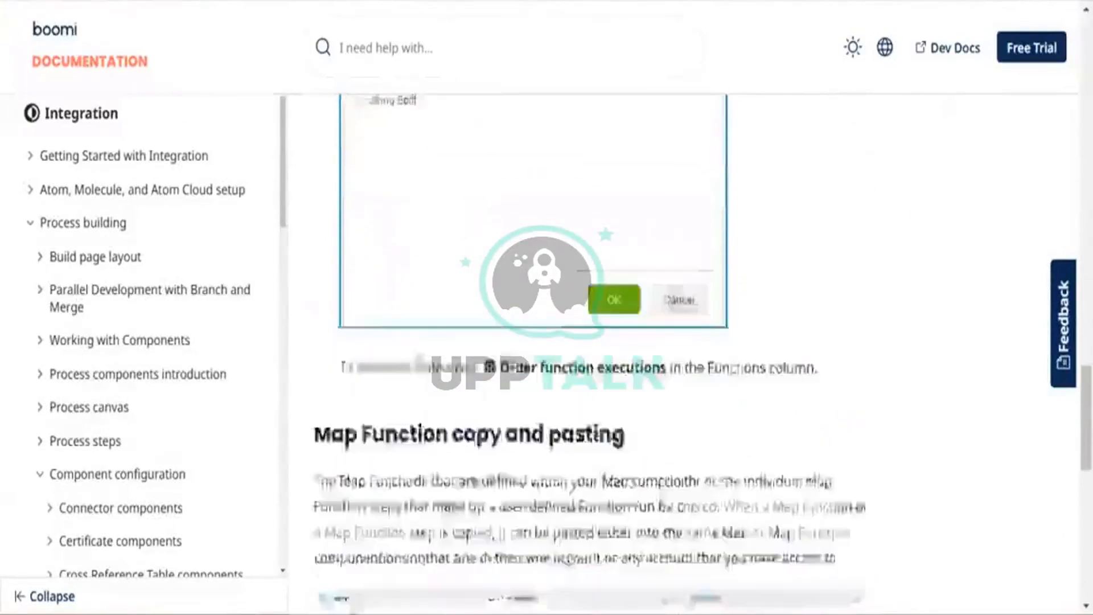
pyautogui.scroll(-6, 619, 365)
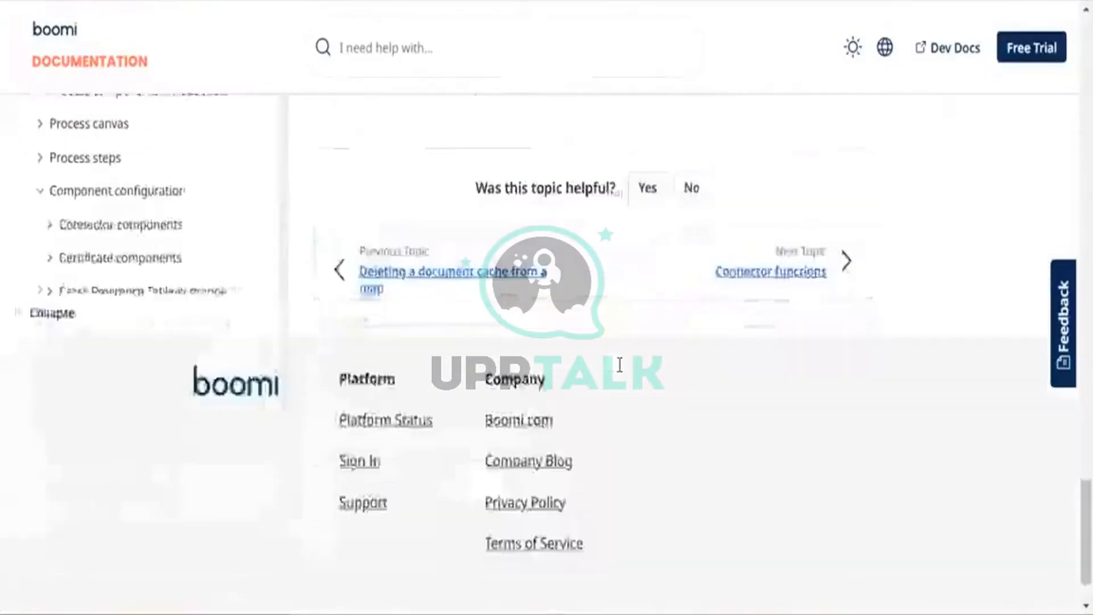
pyautogui.scroll(8, 620, 365)
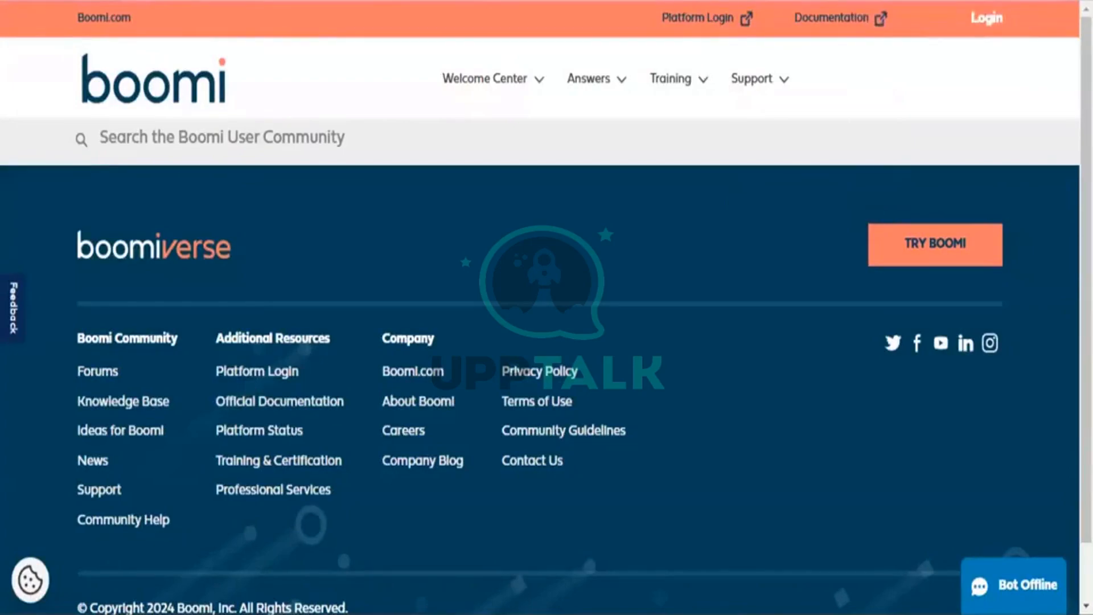
# Examine the string functions table in the Boomi community article, including the String Concat and String replace examples.
pyautogui.scroll(-2, 450, 432)
pyautogui.scroll(-20, 450, 432)
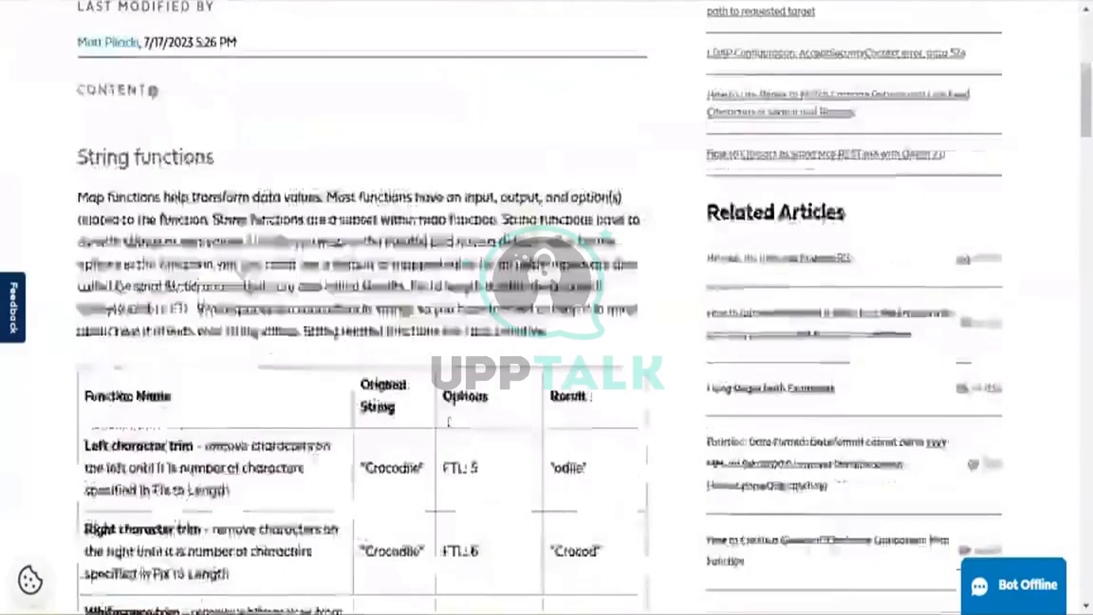
pyautogui.scroll(-10, 448, 424)
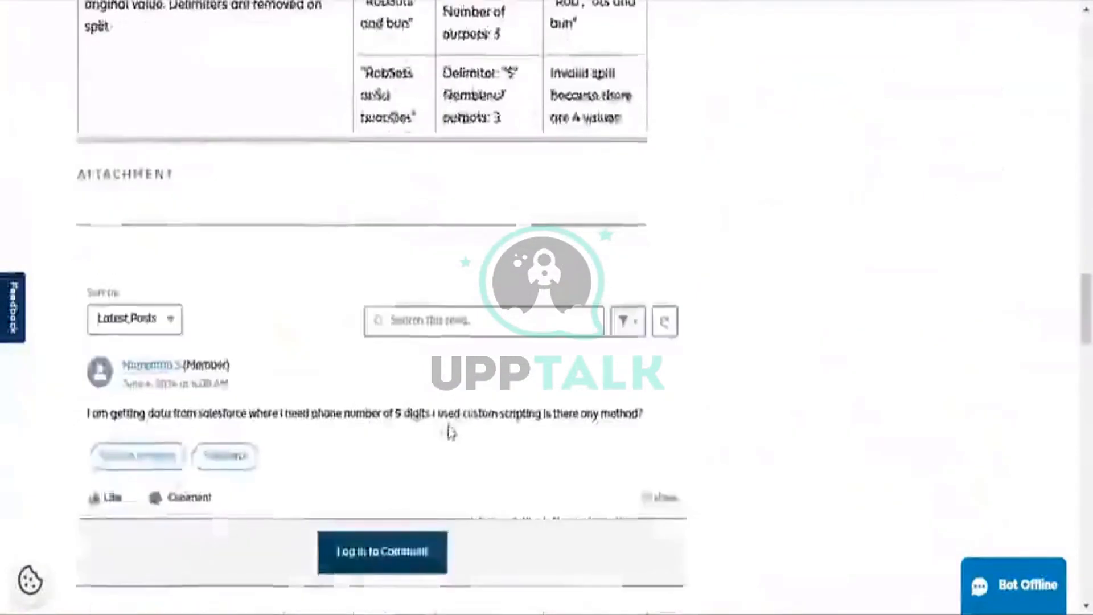
pyautogui.scroll(12, 448, 424)
pyautogui.scroll(9, 448, 424)
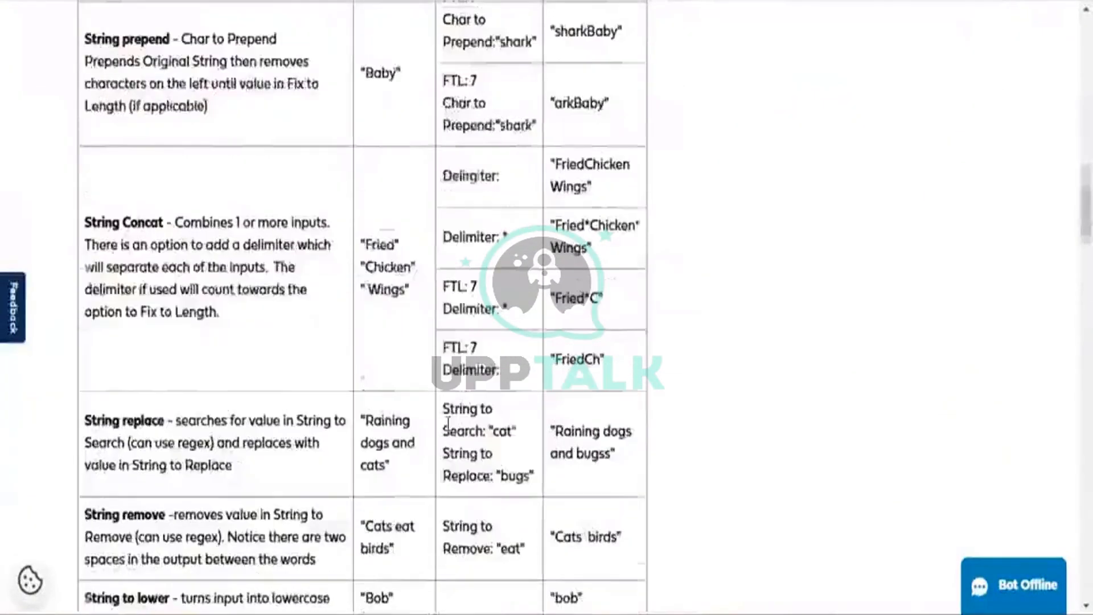